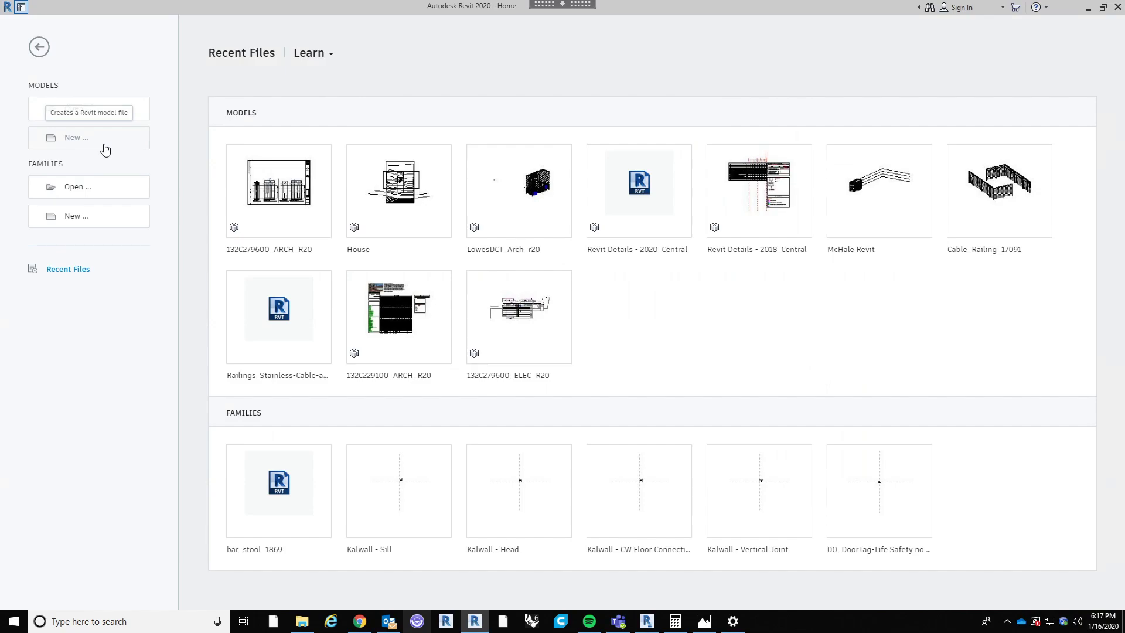
Step: Create a new project from the Computational Practice Revit Template in Documents > _University > Comp Practice Spring 2020
{"action": "left_click", "coordinate": [106, 150]}
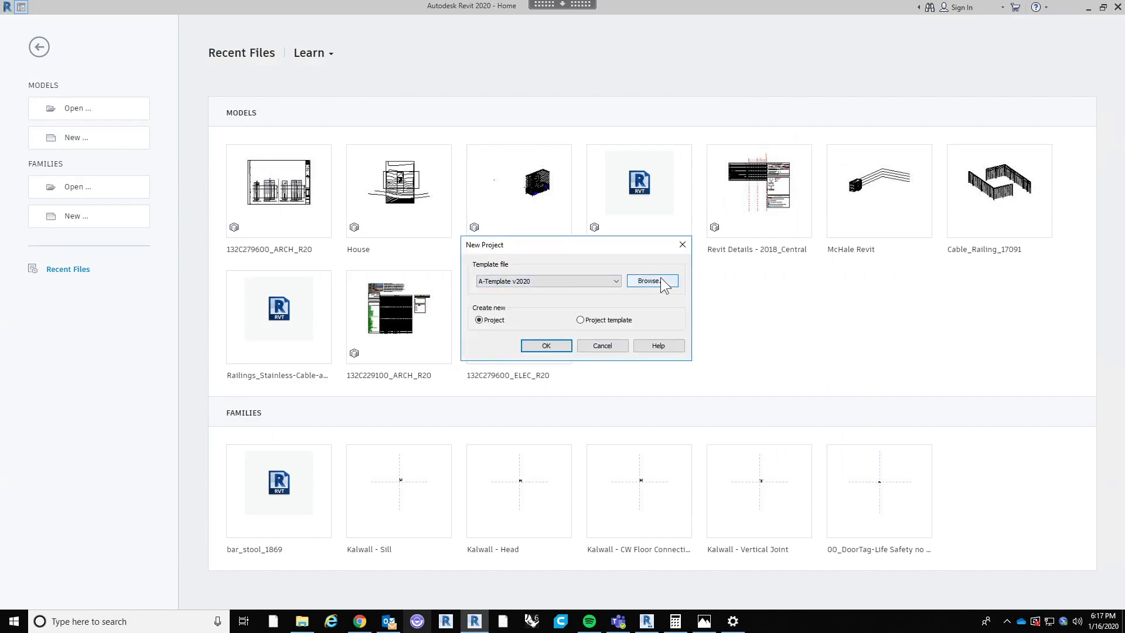
{"action": "left_click_drag", "start_coordinate": [567, 241], "coordinate": [560, 199]}
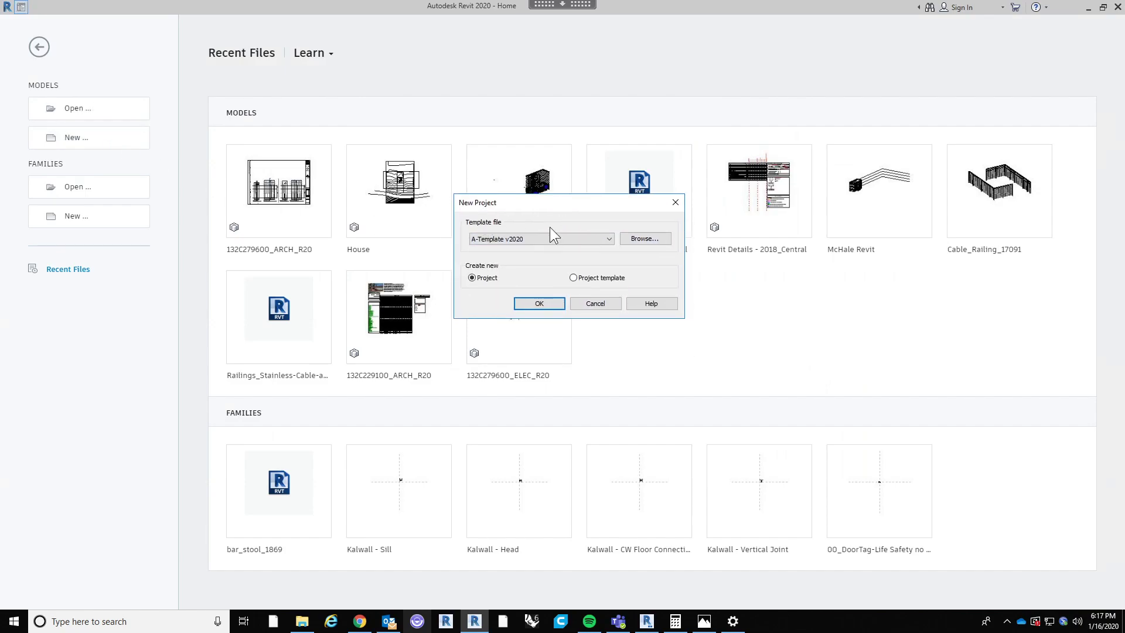
{"action": "left_click", "coordinate": [645, 239]}
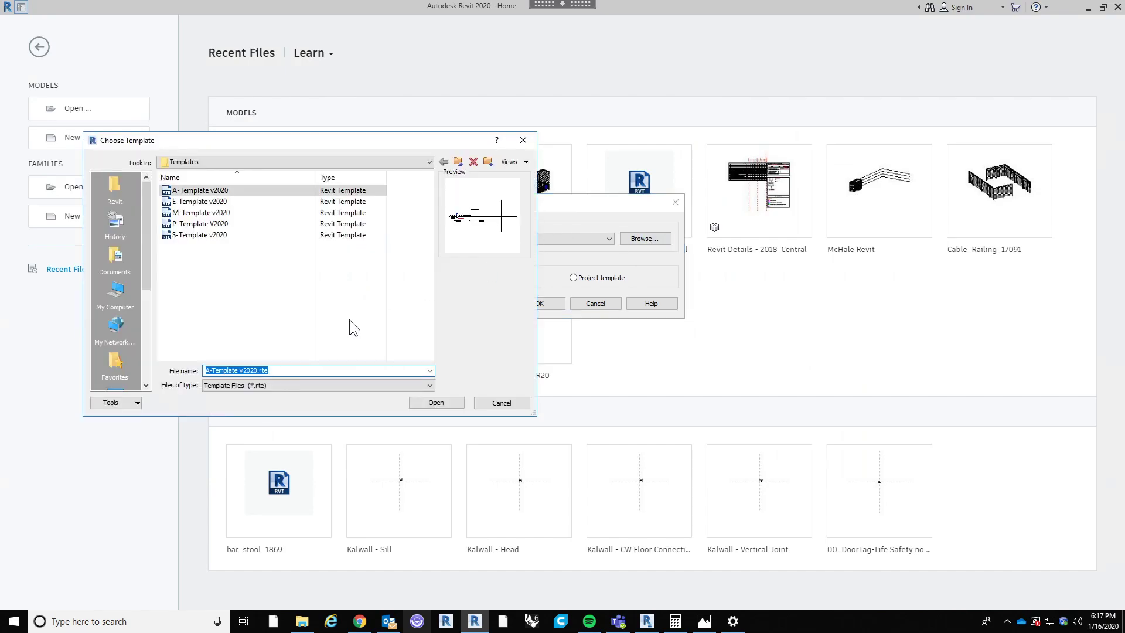
{"action": "left_click", "coordinate": [121, 286]}
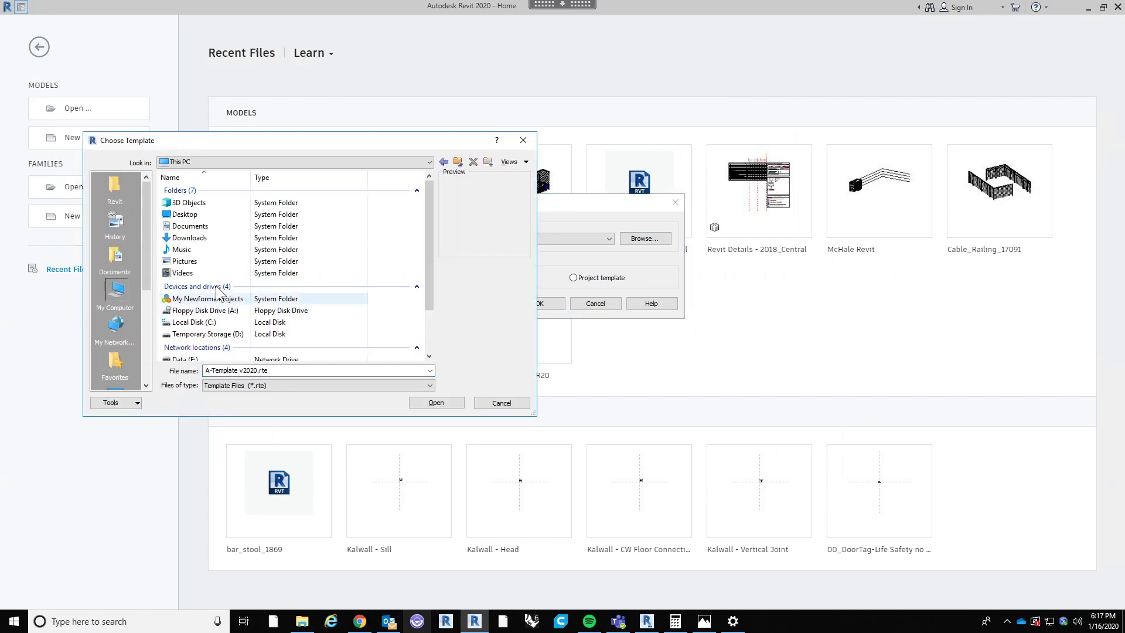
{"action": "double_click", "coordinate": [211, 228]}
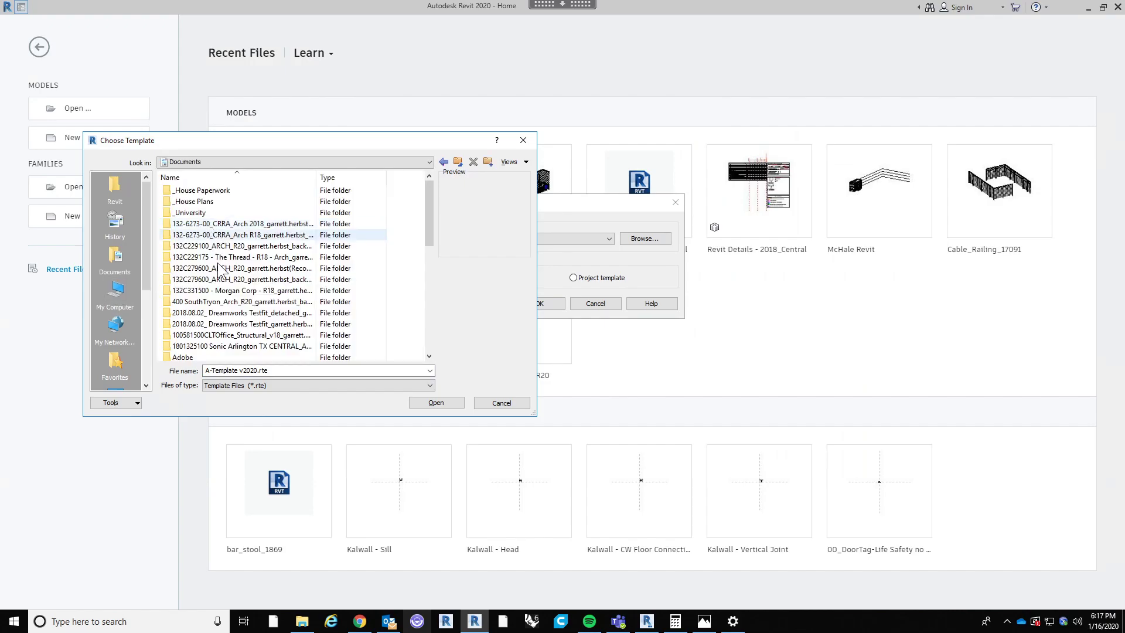
{"action": "double_click", "coordinate": [215, 213]}
{"action": "double_click", "coordinate": [224, 202]}
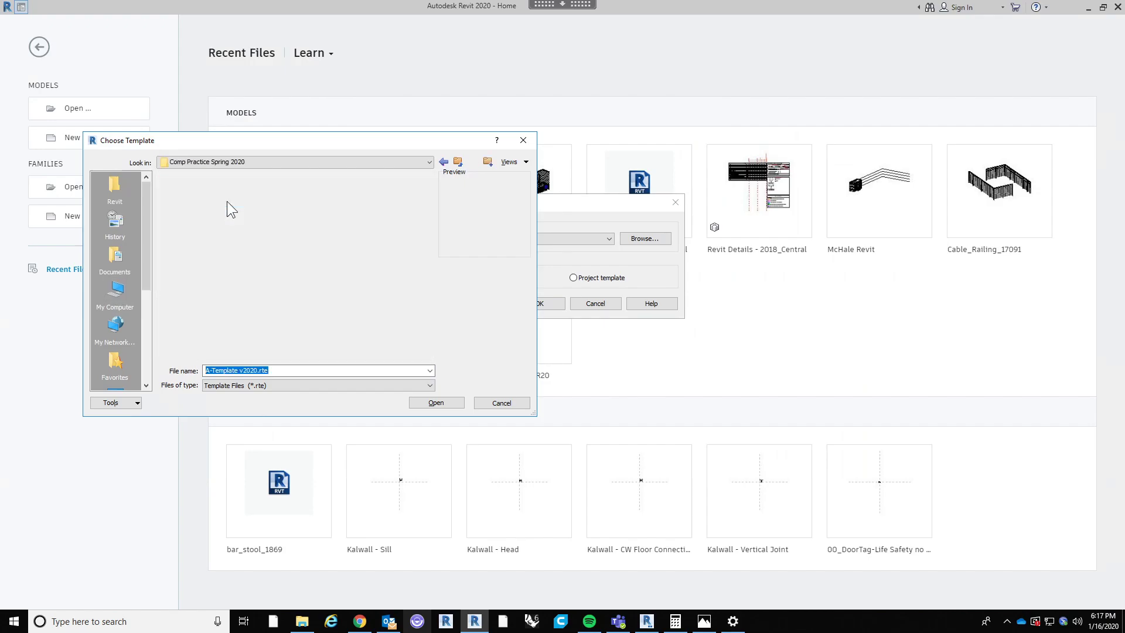
{"action": "left_click_drag", "start_coordinate": [251, 177], "coordinate": [307, 177]}
{"action": "left_click", "coordinate": [286, 214]}
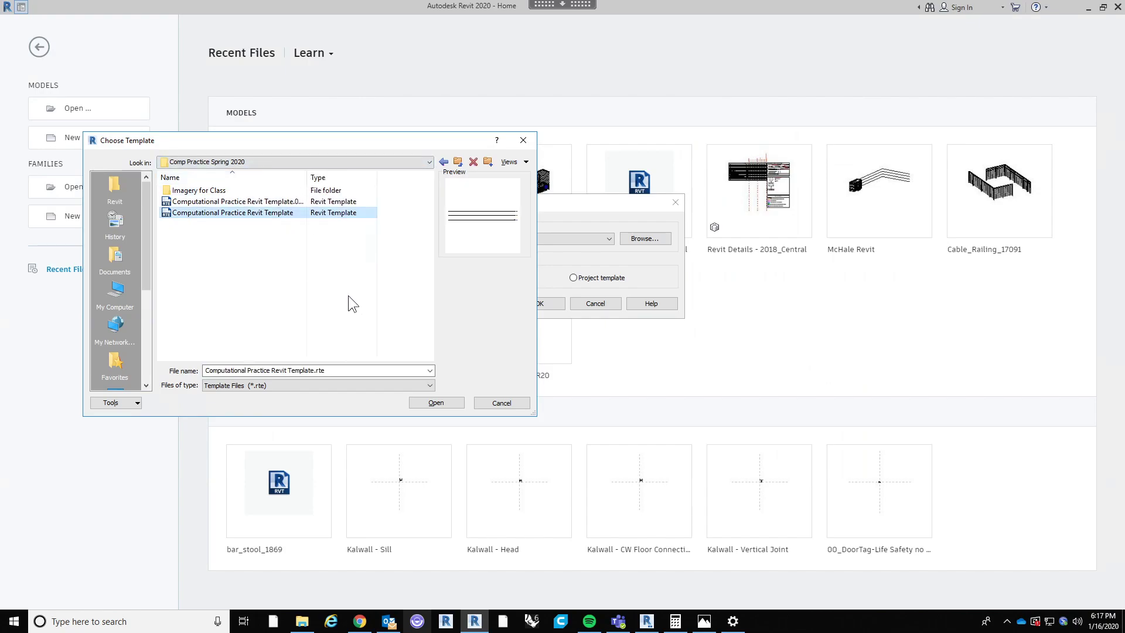
{"action": "left_click", "coordinate": [445, 404]}
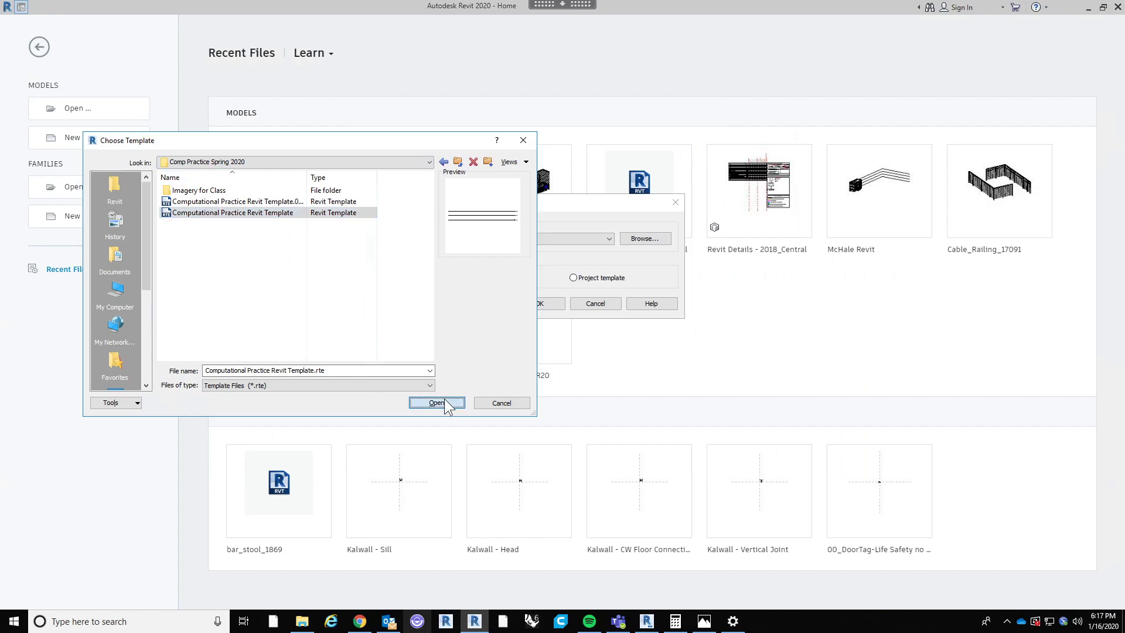
{"action": "left_click", "coordinate": [537, 304]}
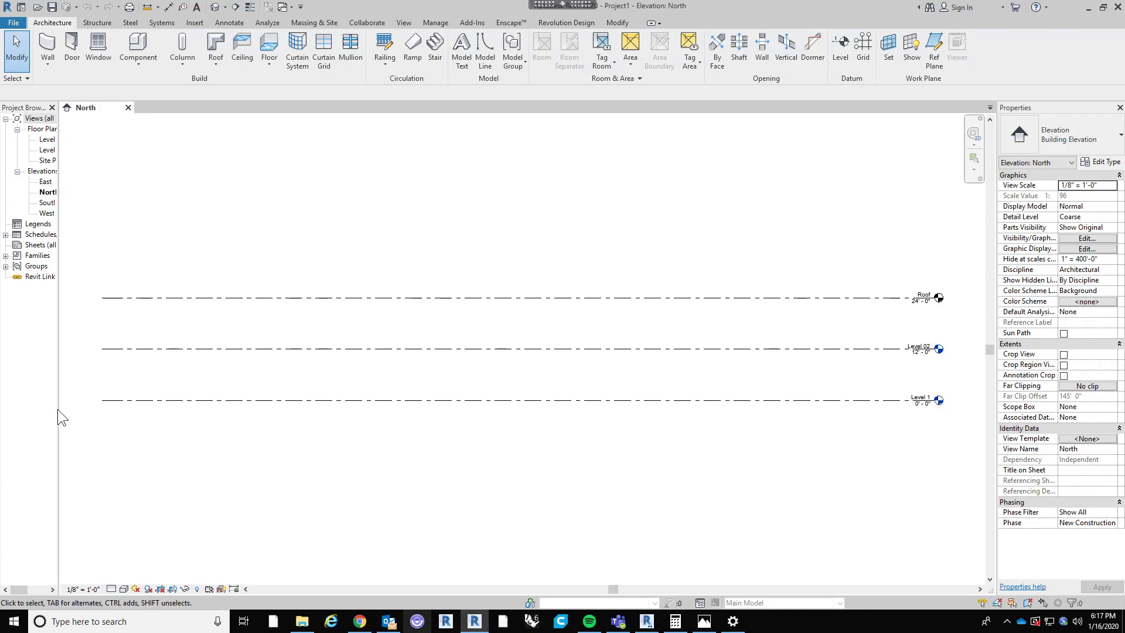
Step: Widen the Project Browser panel alongside the North elevation
{"action": "left_click_drag", "start_coordinate": [58, 426], "coordinate": [177, 440]}
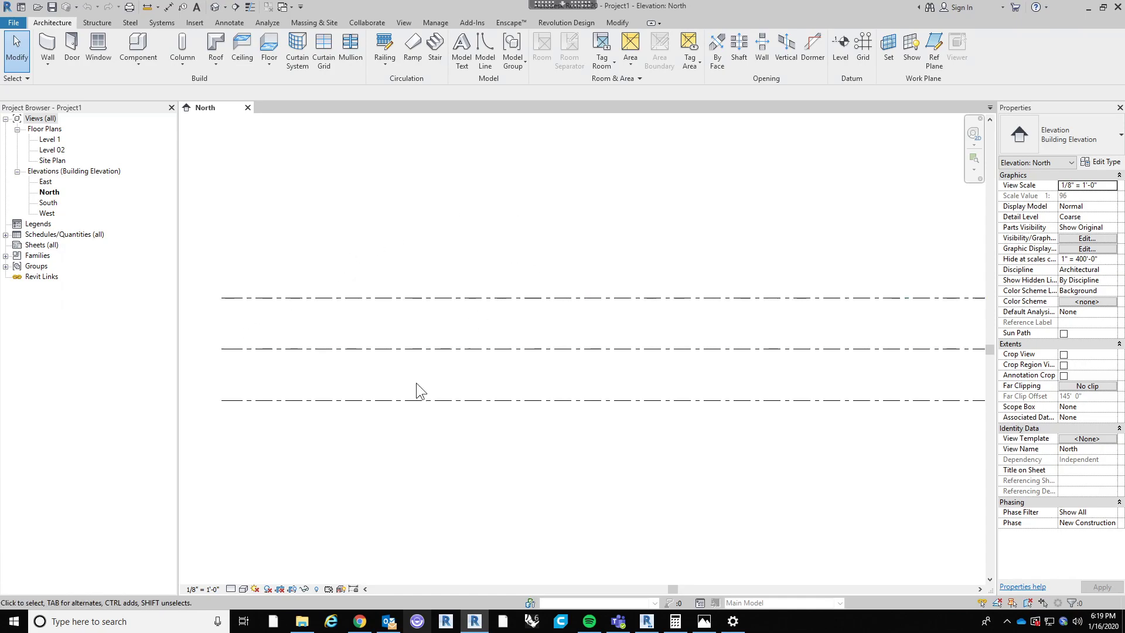
Step: Zoom and pan the North elevation so the Roof, Level 02 and Level 1 heads show
{"action": "scroll", "coordinate": [618, 426], "scroll_direction": "down", "scroll_amount": 3}
{"action": "scroll", "coordinate": [423, 446], "scroll_direction": "up", "scroll_amount": 3}
{"action": "middle_click_drag", "start_coordinate": [416, 456], "coordinate": [460, 447]}
{"action": "scroll", "coordinate": [506, 457], "scroll_direction": "down", "scroll_amount": 1}
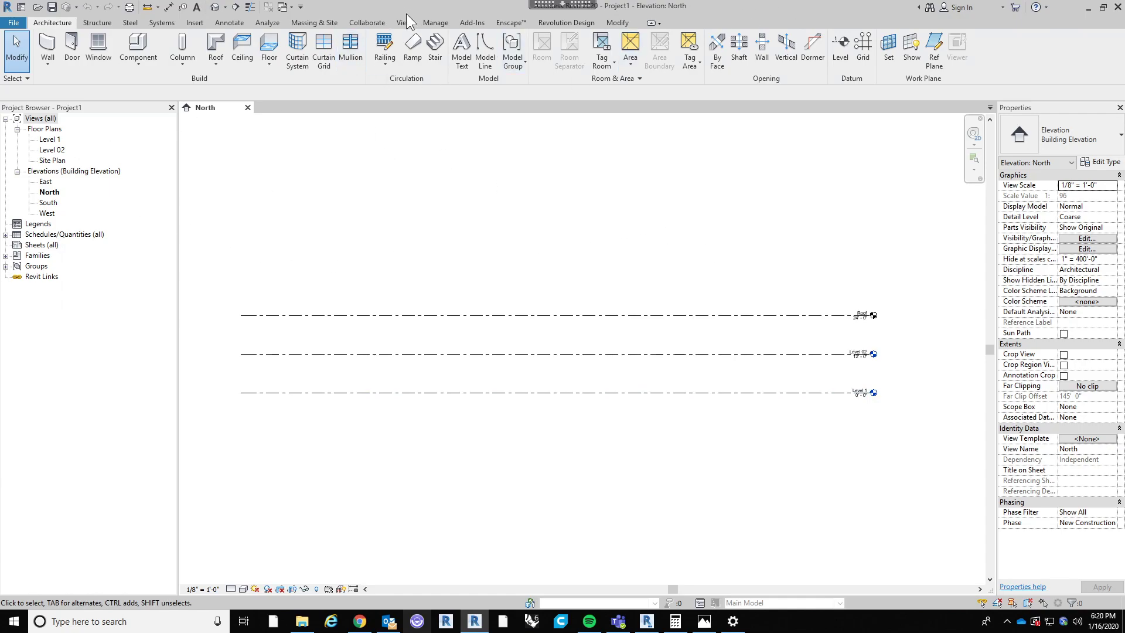
Step: Open the Level 1 floor plan, checking the house reference sketch in Photos along the way
{"action": "double_click", "coordinate": [50, 139]}
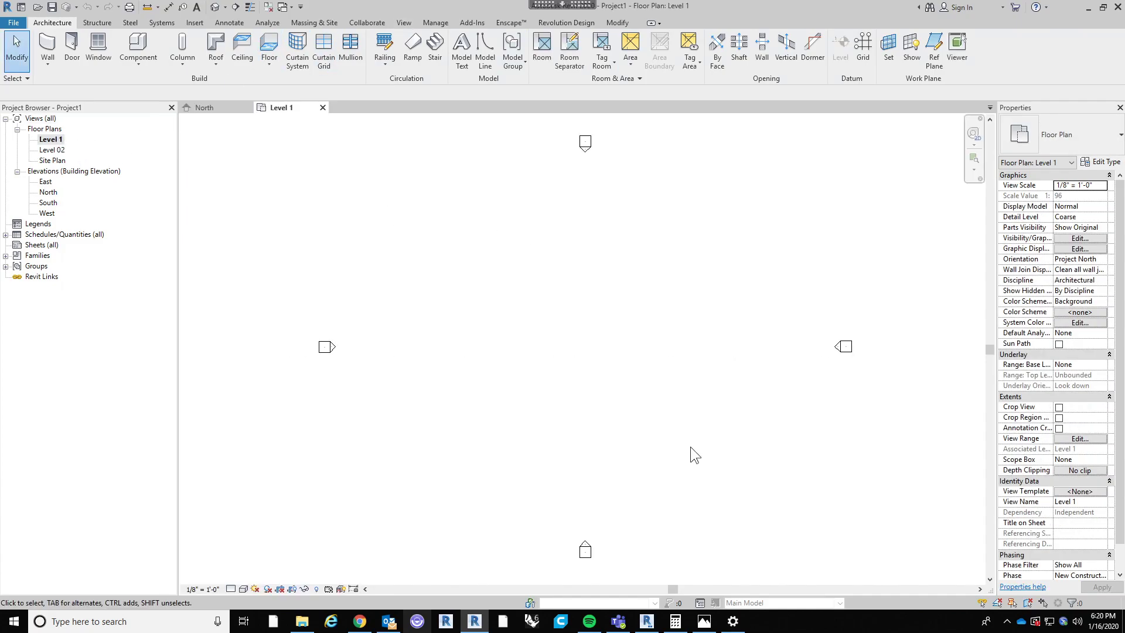
{"action": "left_click", "coordinate": [704, 620]}
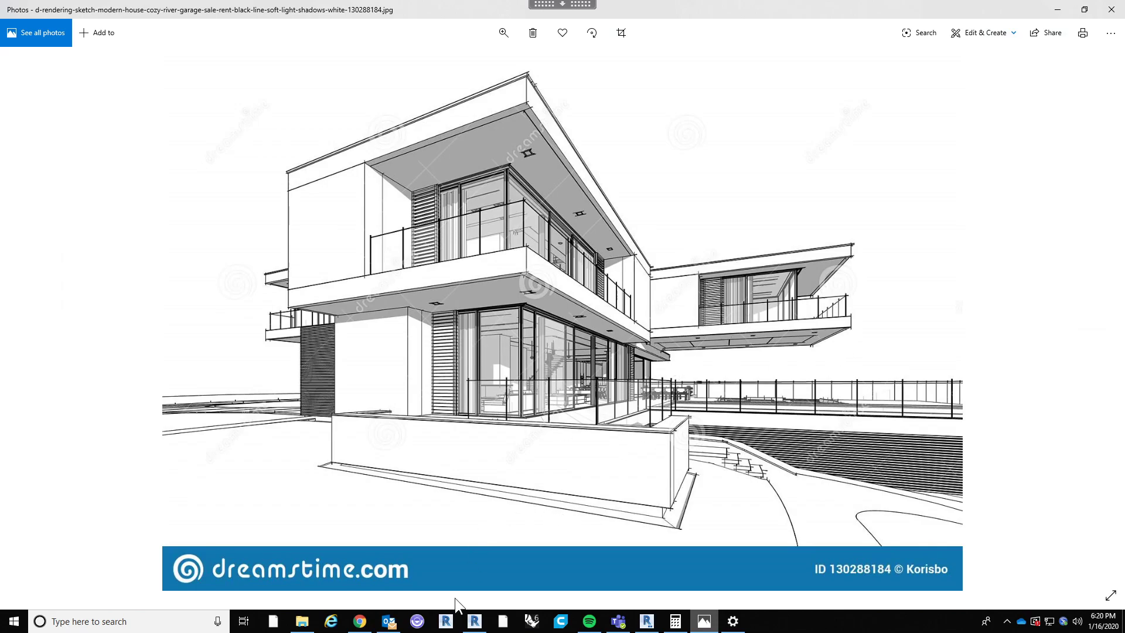
{"action": "left_click", "coordinate": [473, 621]}
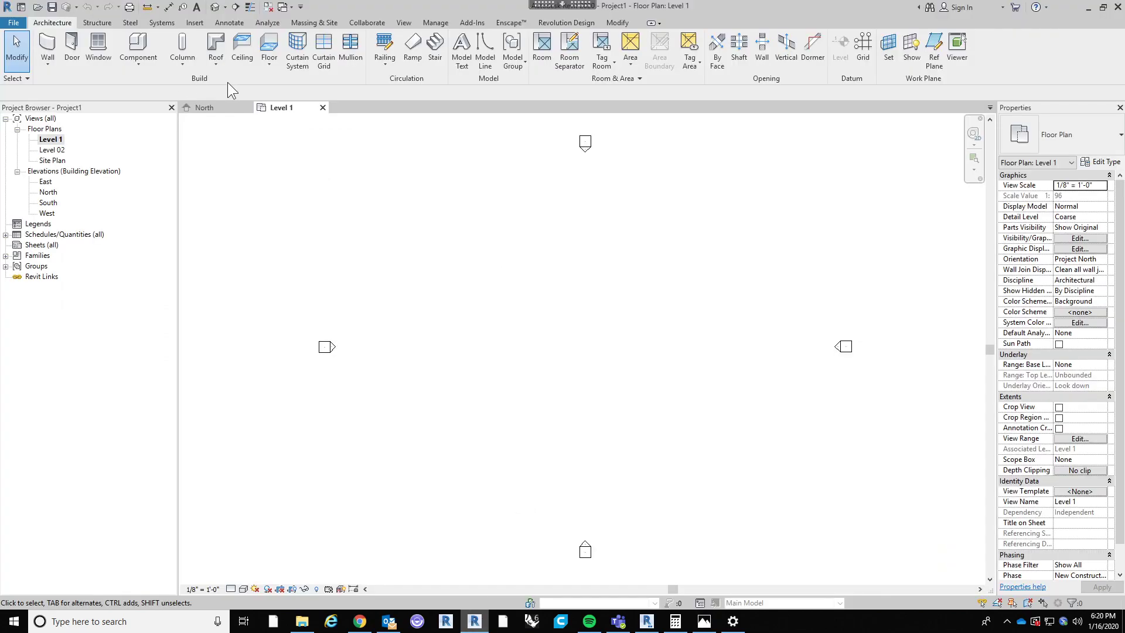
Step: Sketch a rectangular Generic - 12" floor boundary of roughly 89' by 41' on Level 1
{"action": "left_click", "coordinate": [268, 58]}
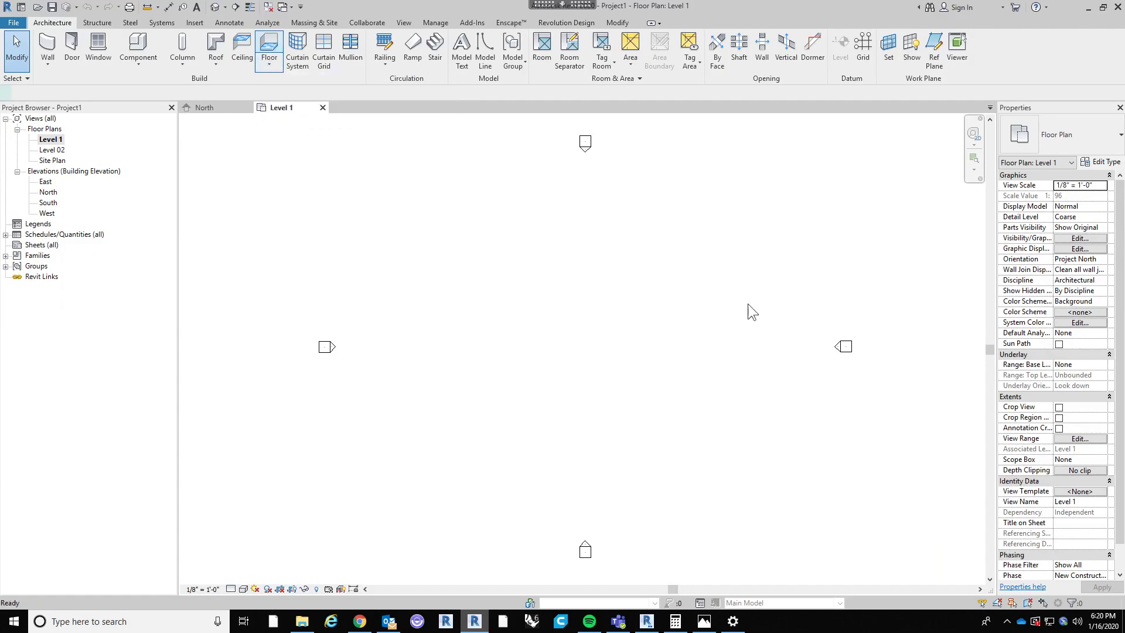
{"action": "left_click", "coordinate": [1070, 134]}
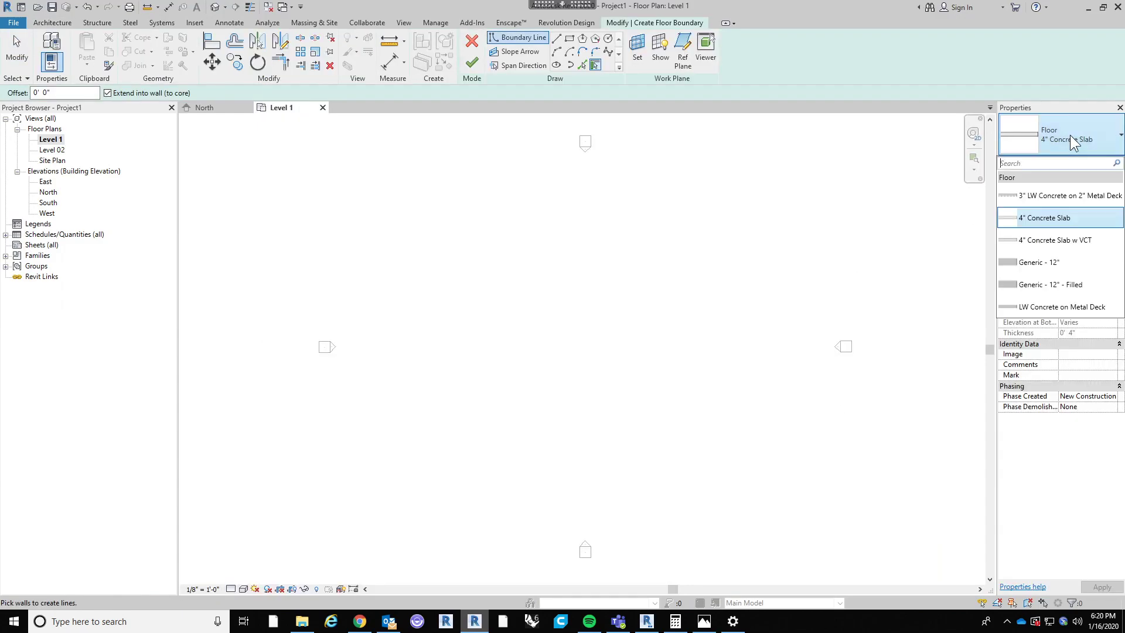
{"action": "left_click", "coordinate": [1044, 263]}
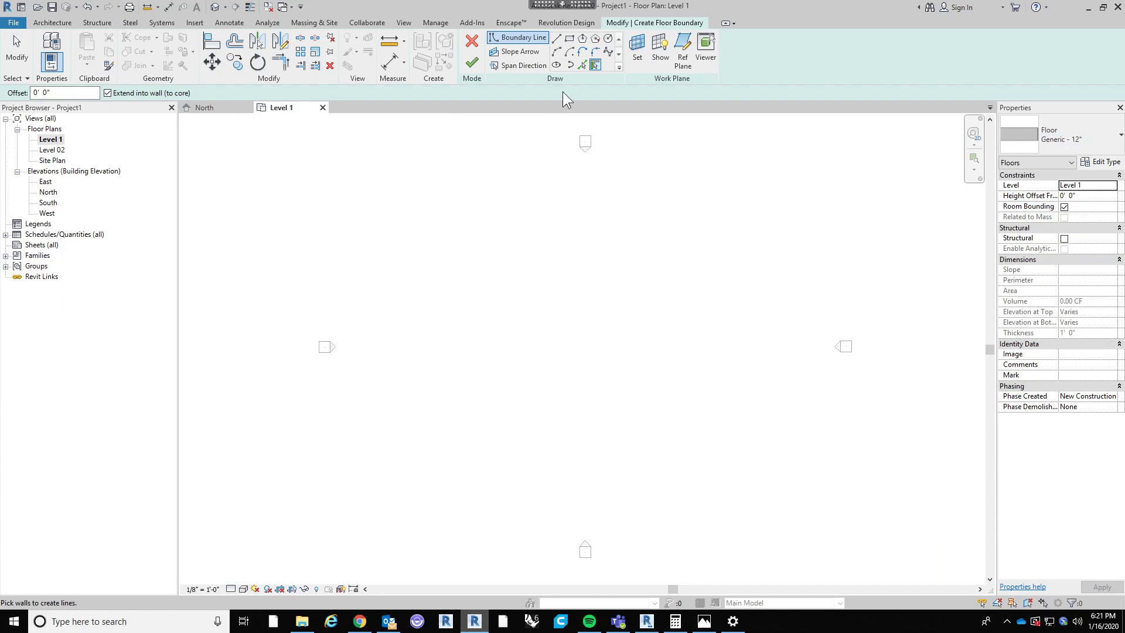
{"action": "left_click", "coordinate": [569, 40]}
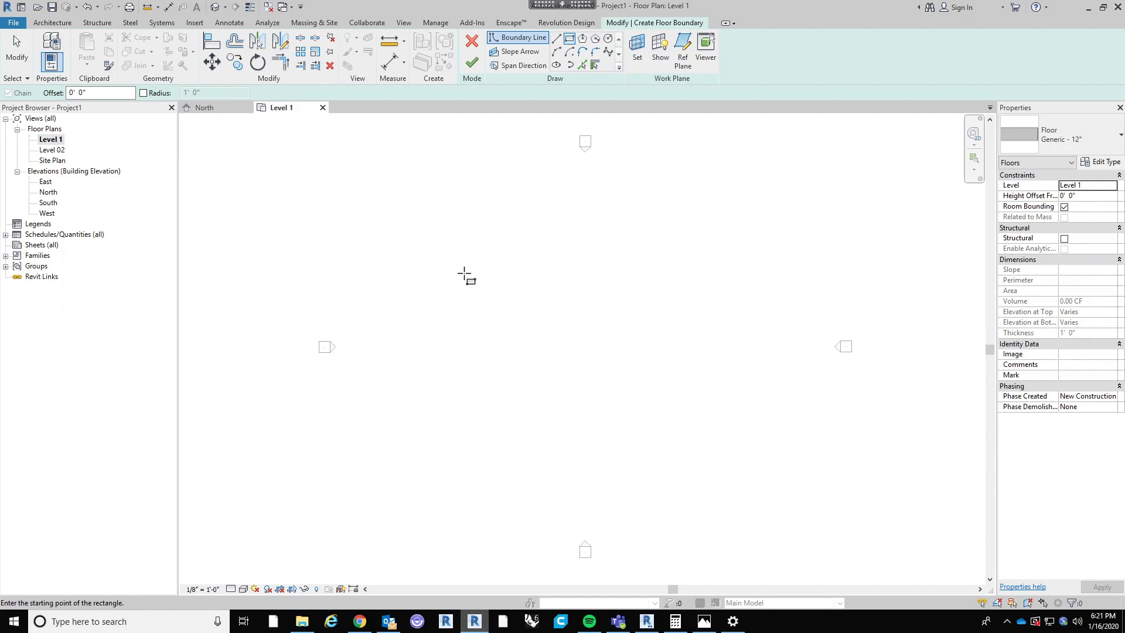
{"action": "left_click", "coordinate": [463, 273]}
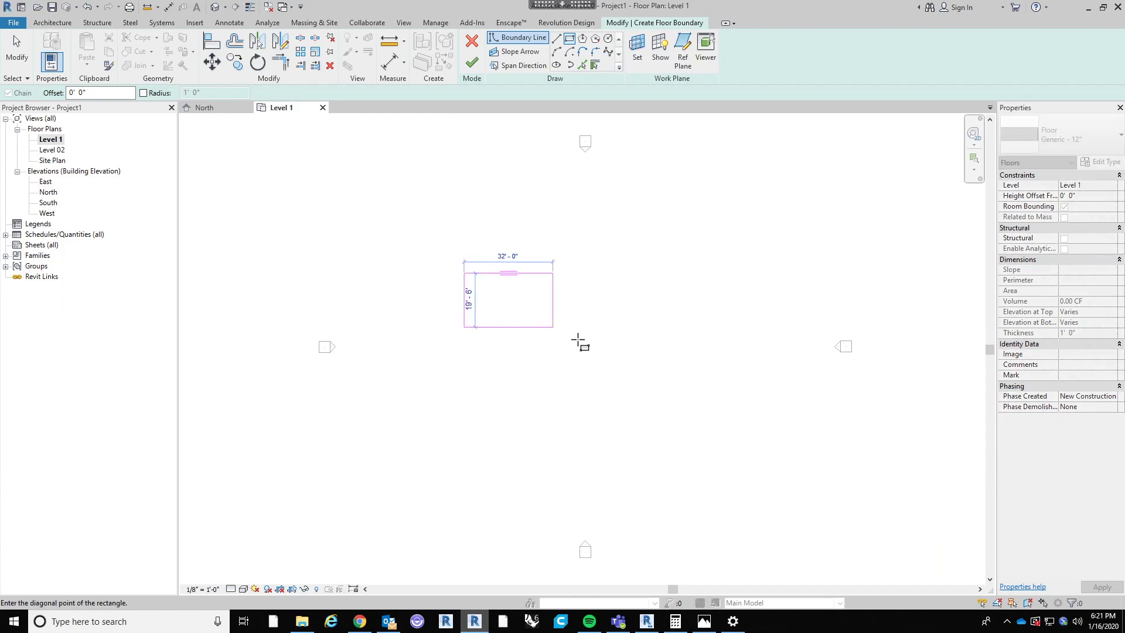
{"action": "left_click", "coordinate": [712, 386]}
{"action": "key", "text": "Escape"}
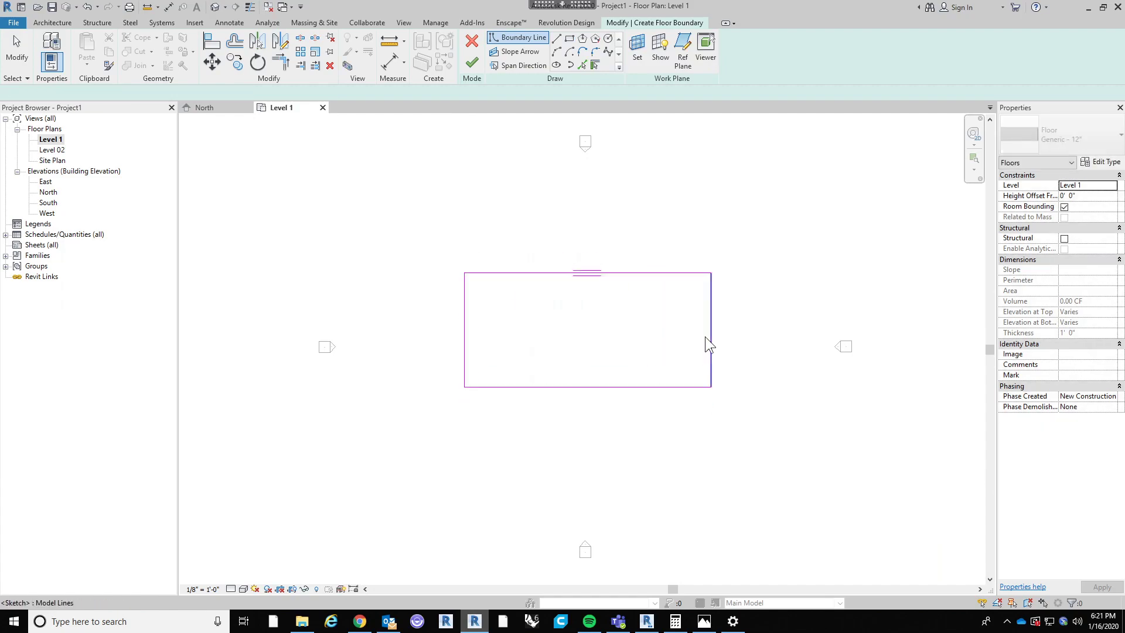
{"action": "key", "text": "Escape"}
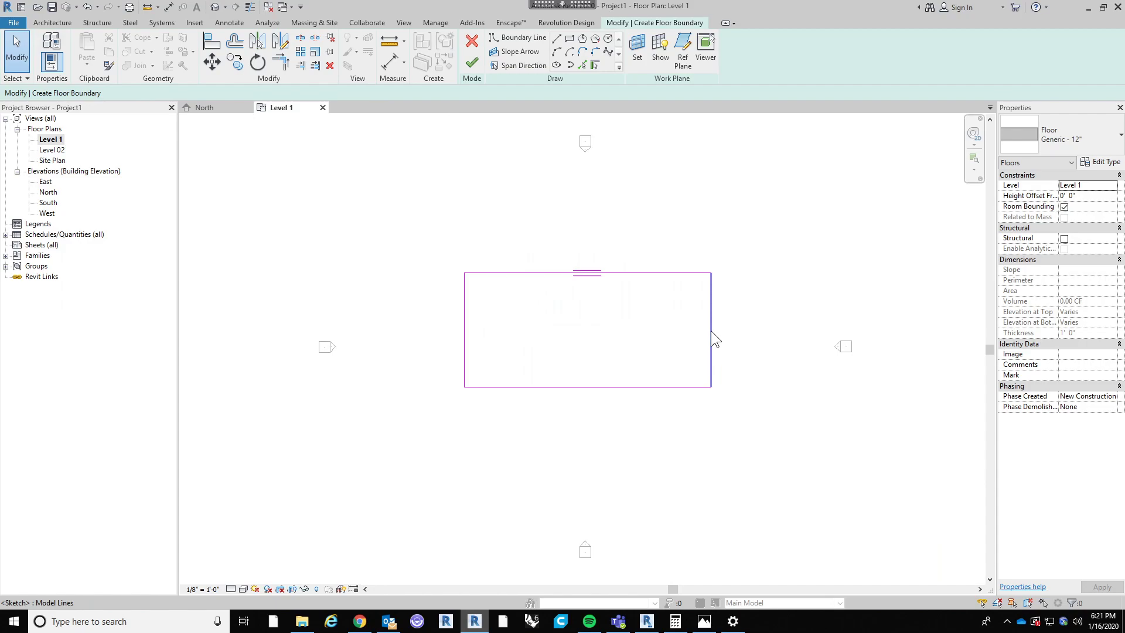
Step: Change the boundary rectangle's 89' width to 100'
{"action": "left_click", "coordinate": [711, 331]}
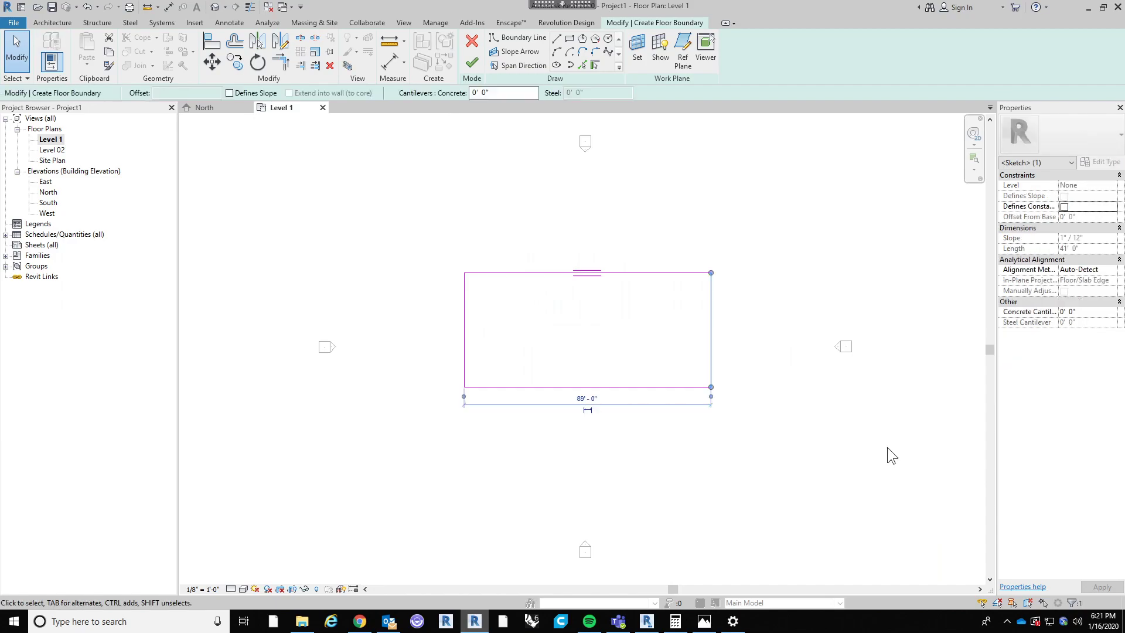
{"action": "left_click", "coordinate": [592, 398]}
{"action": "type", "text": "100"}
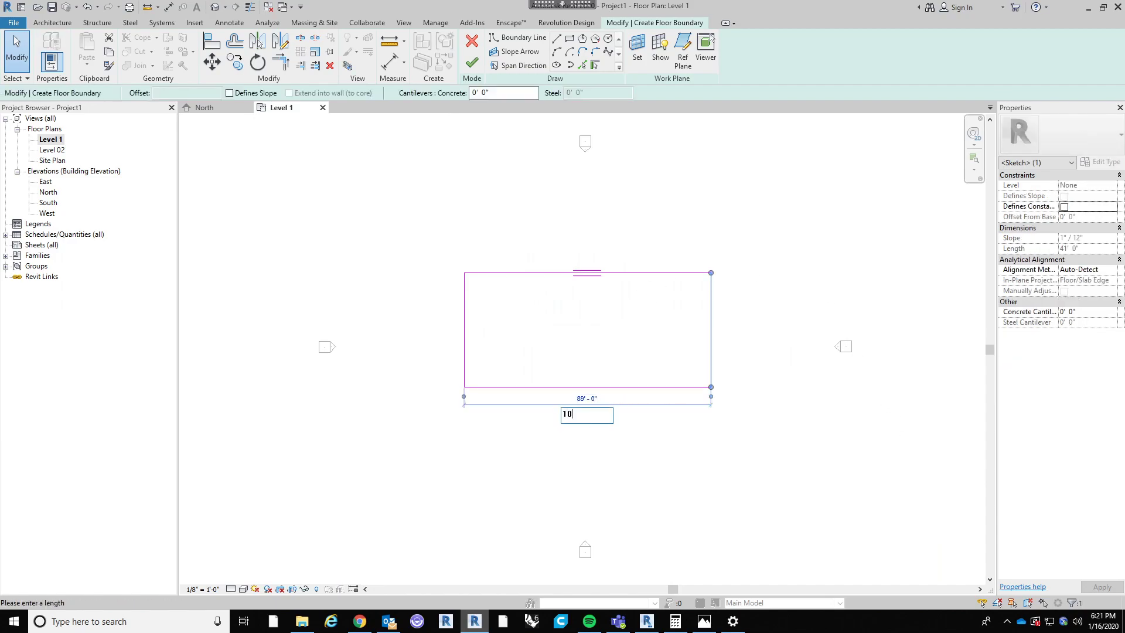
{"action": "key", "text": "Return"}
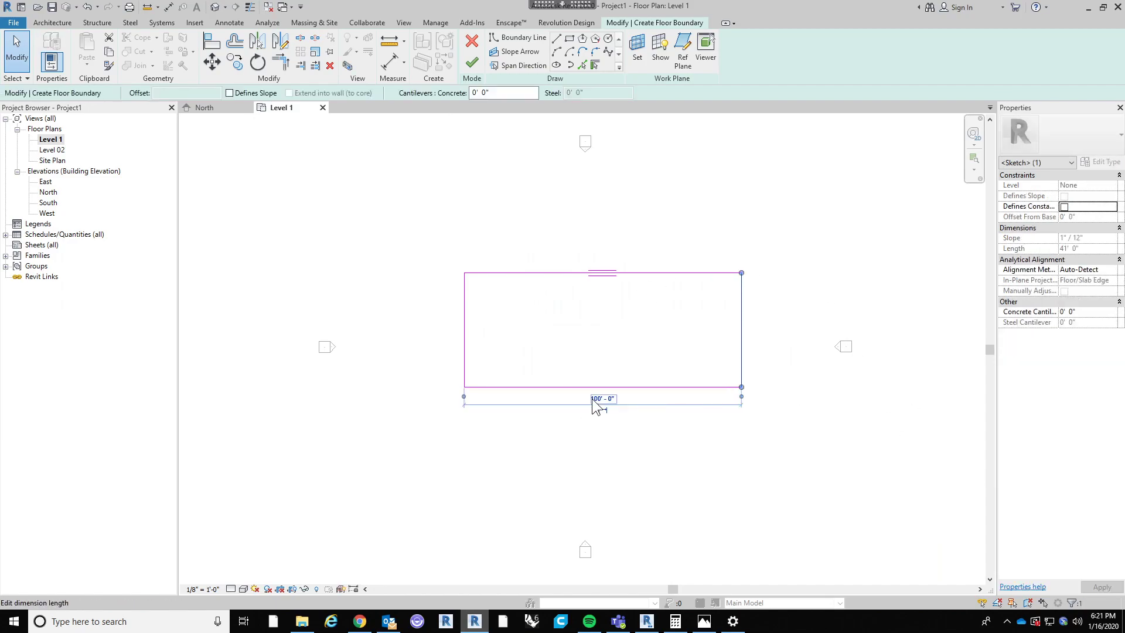
{"action": "left_click", "coordinate": [620, 345]}
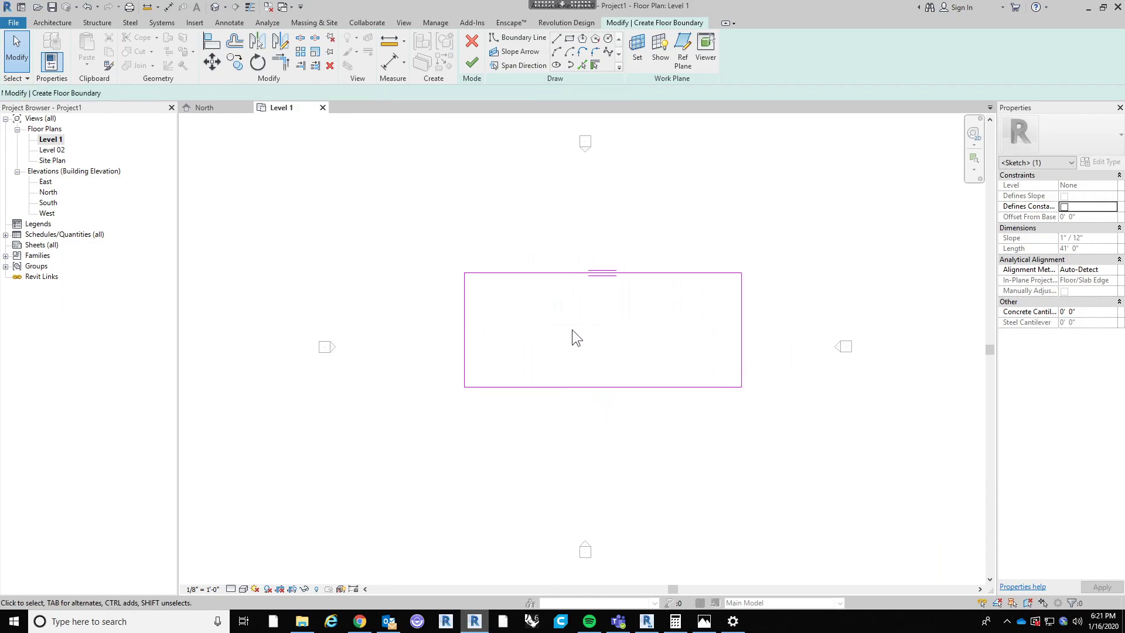
Step: Change the rectangle's 41' depth to 40' and bring up the house reference sketch
{"action": "left_click", "coordinate": [536, 387]}
{"action": "left_click", "coordinate": [438, 329]}
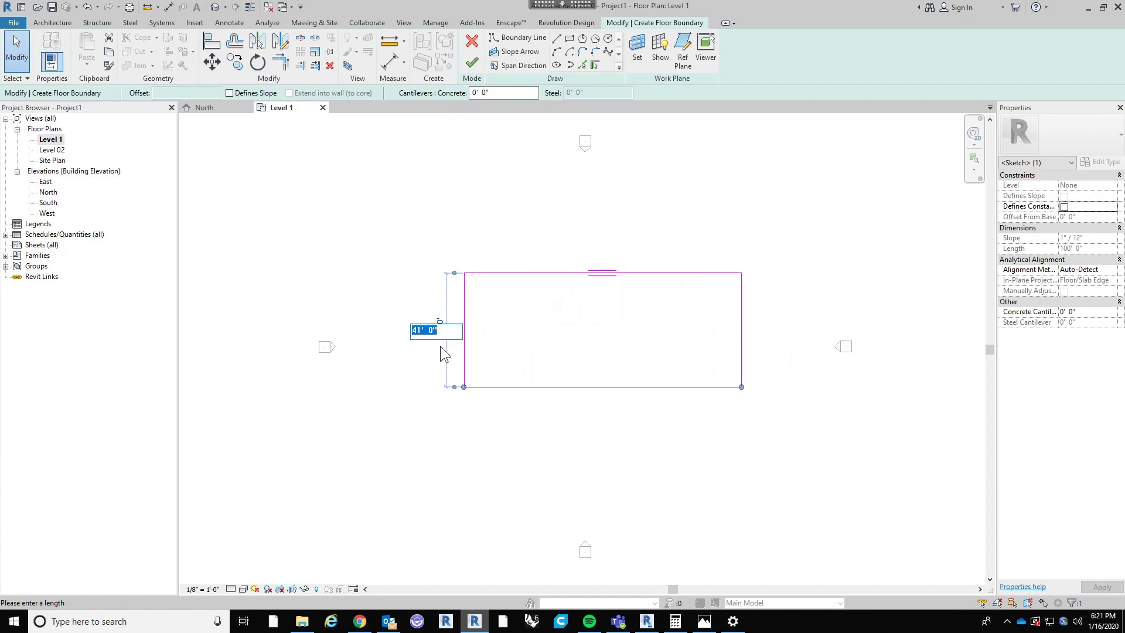
{"action": "key", "text": "Return"}
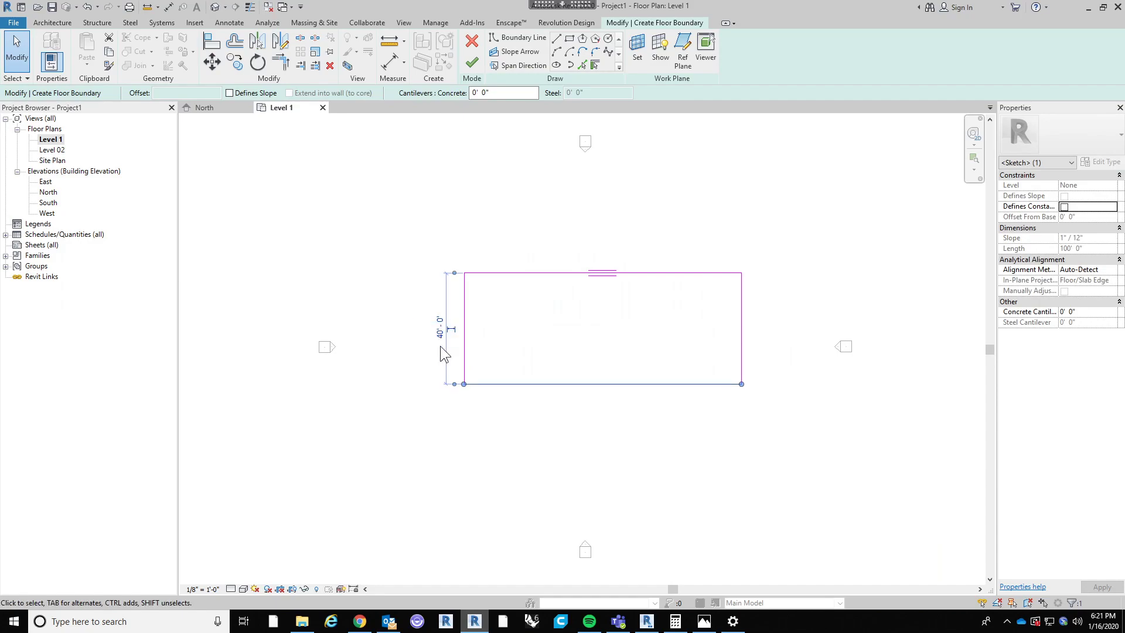
{"action": "left_click", "coordinate": [698, 476]}
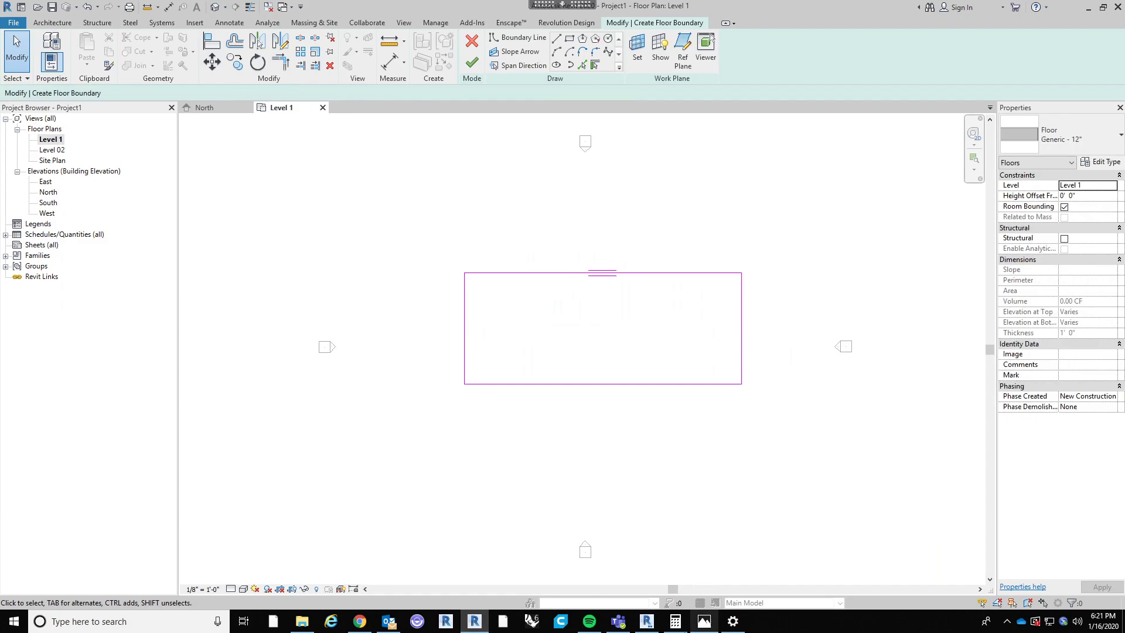
{"action": "left_click", "coordinate": [703, 622]}
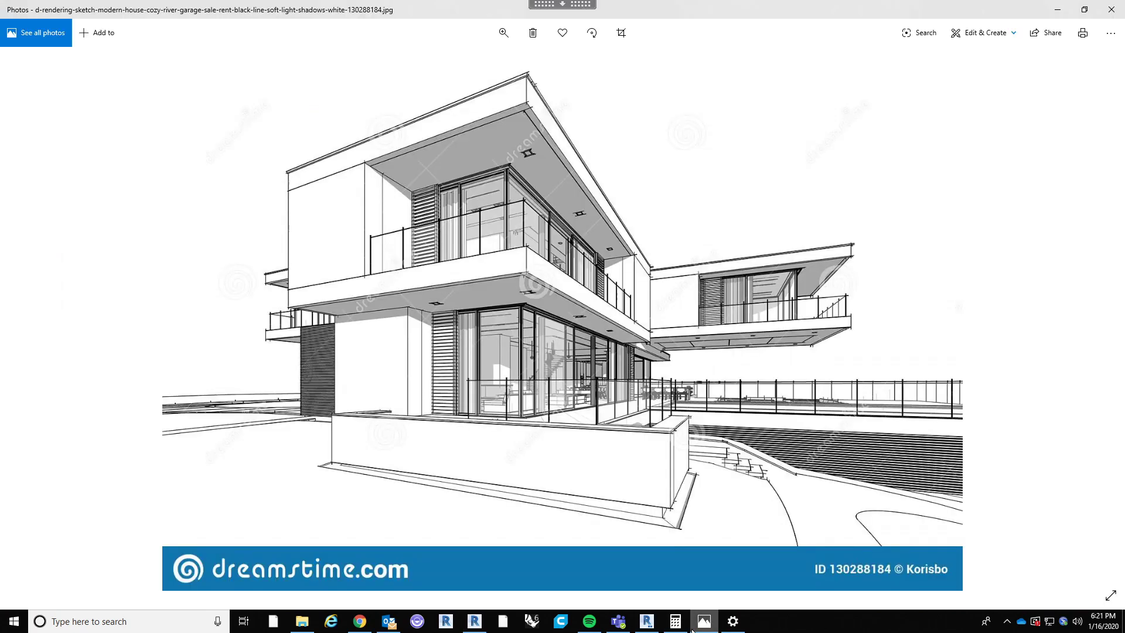
Step: Minimize the Photos reference sketch to return to the 100' by 40' boundary sketch
{"action": "left_click", "coordinate": [694, 626]}
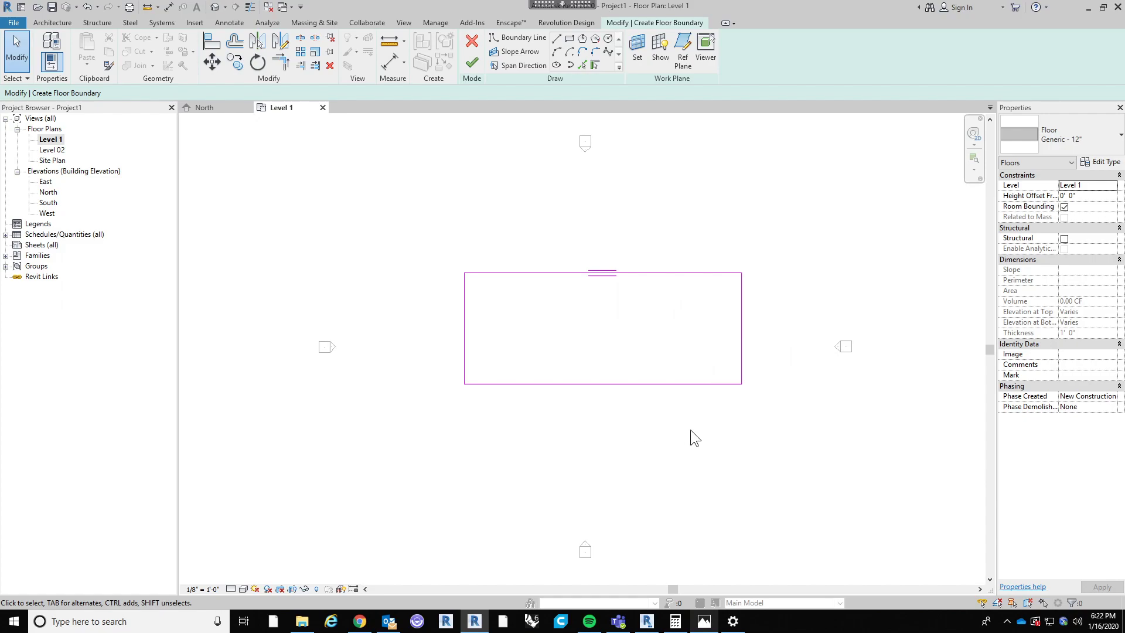
{"action": "left_click", "coordinate": [568, 40]}
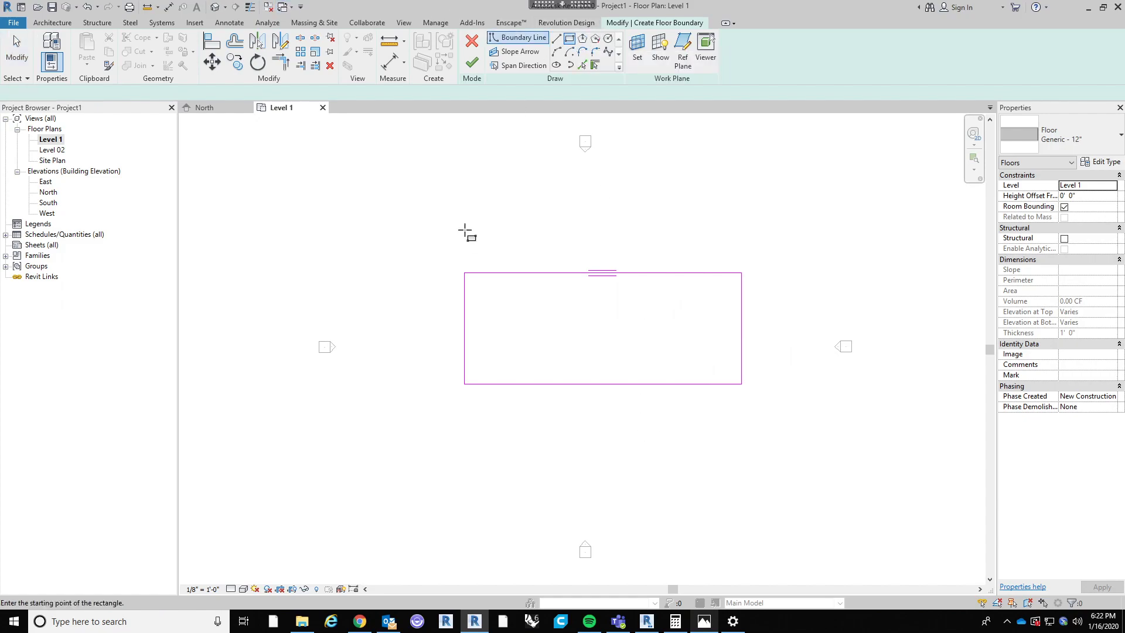
{"action": "left_click", "coordinate": [556, 39]}
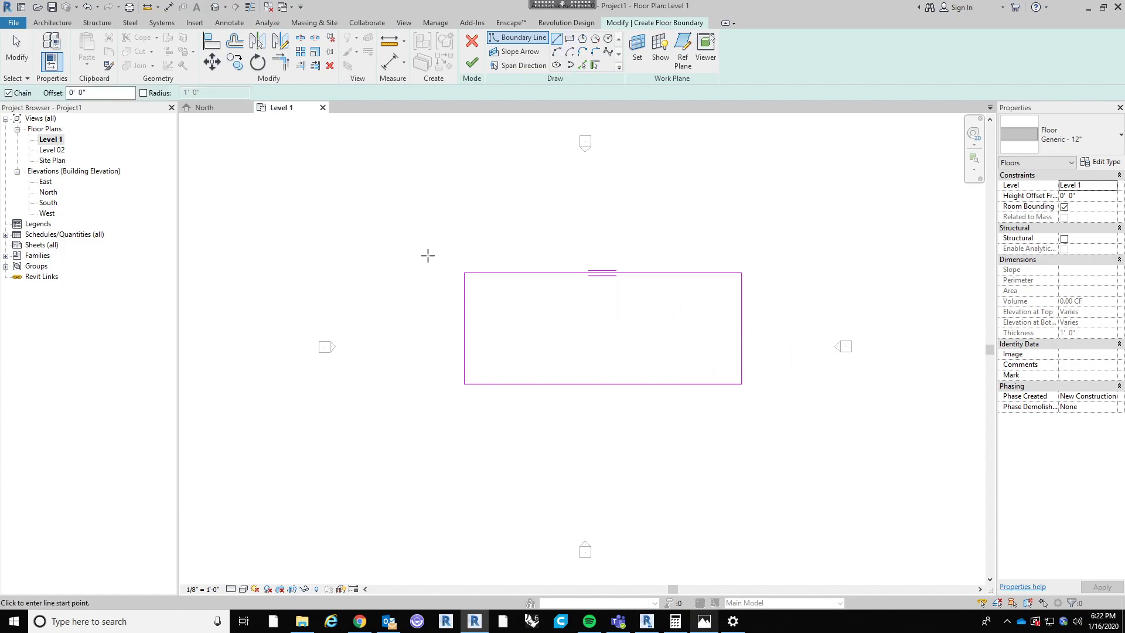
{"action": "left_click", "coordinate": [396, 200]}
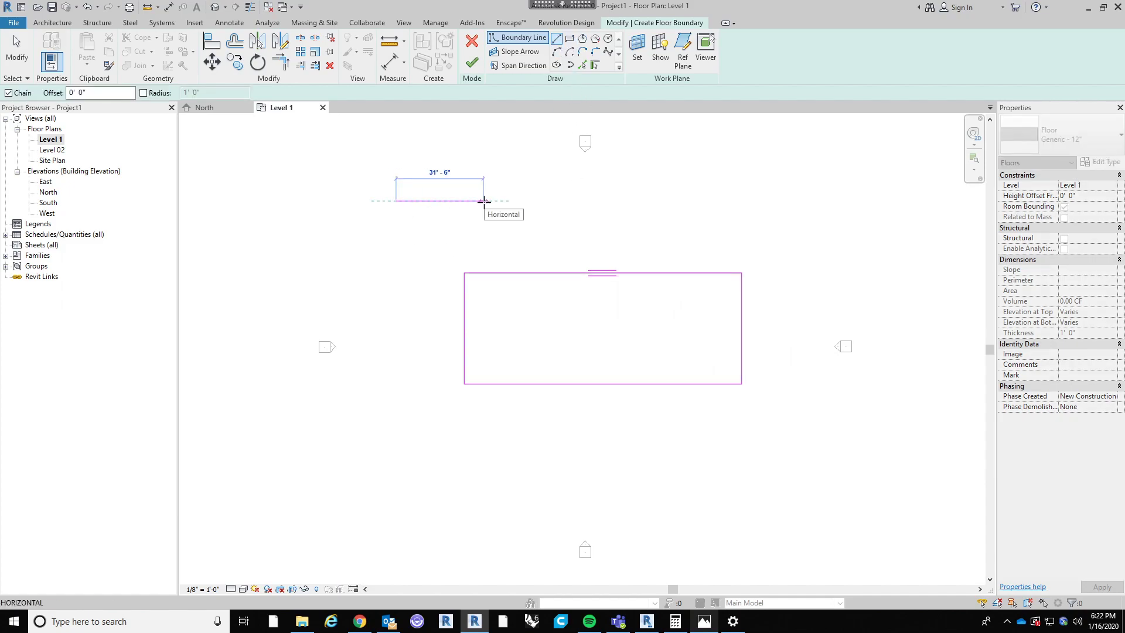
{"action": "type", "text": "50"}
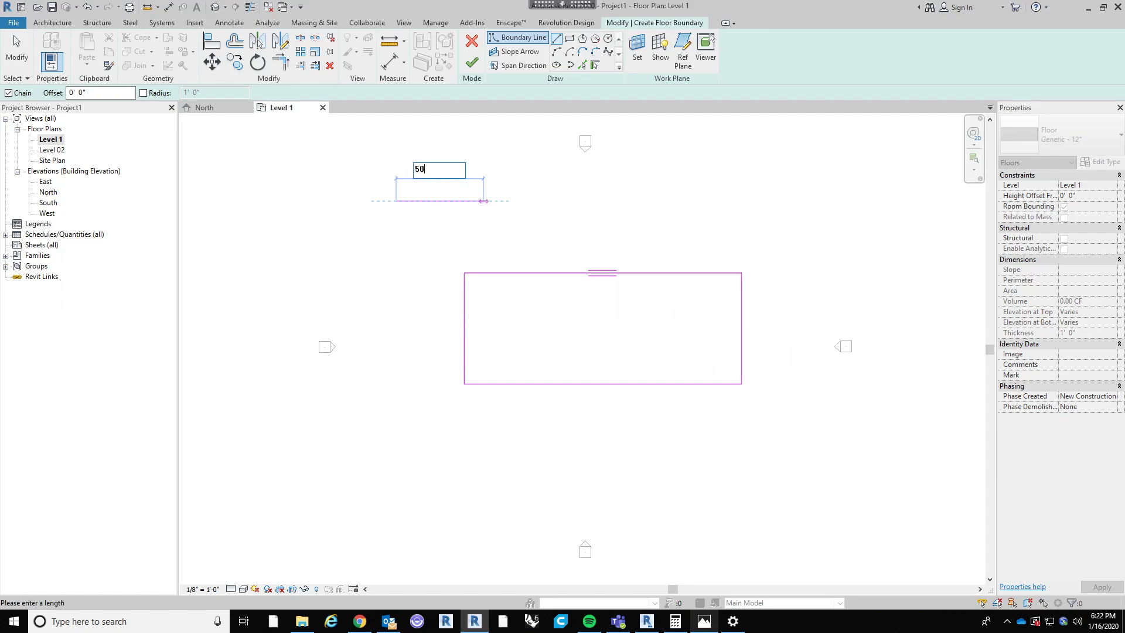
{"action": "key", "text": "Return"}
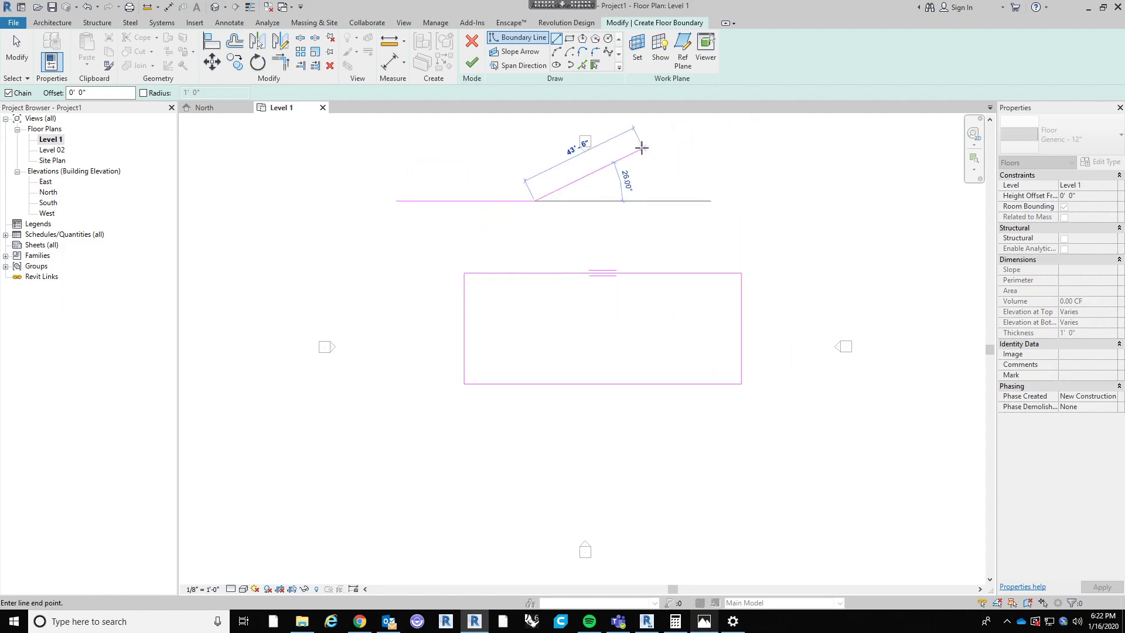
{"action": "key", "text": "Escape"}
{"action": "key", "text": "Escape"}
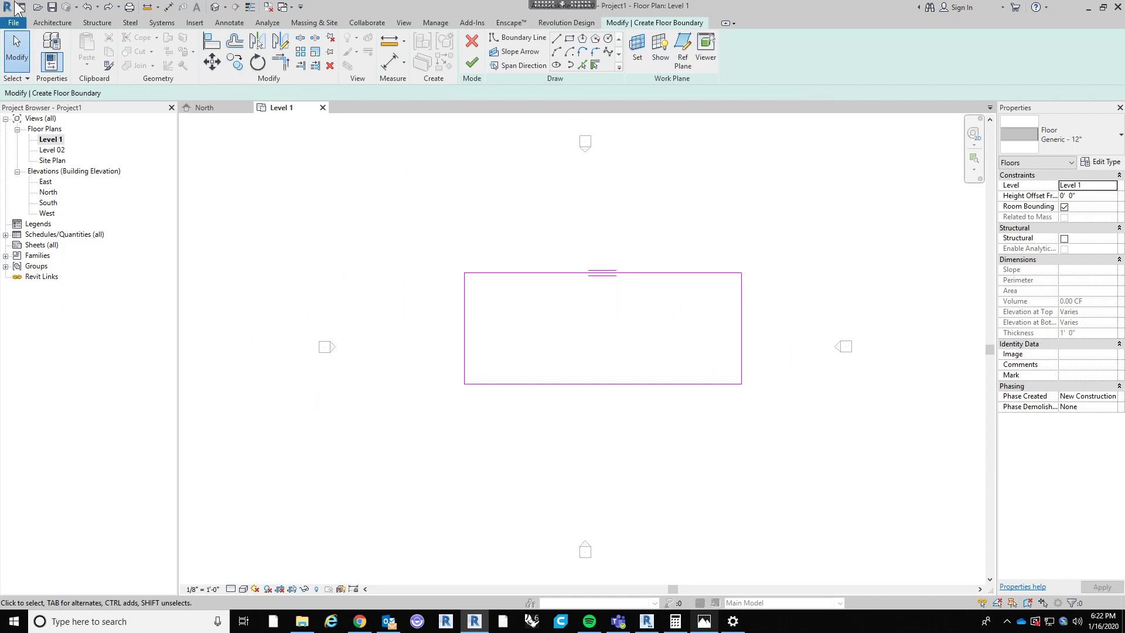
Step: Shift all four boundary lines slightly down and left, then start aligned dimensioning
{"action": "left_click", "coordinate": [50, 22]}
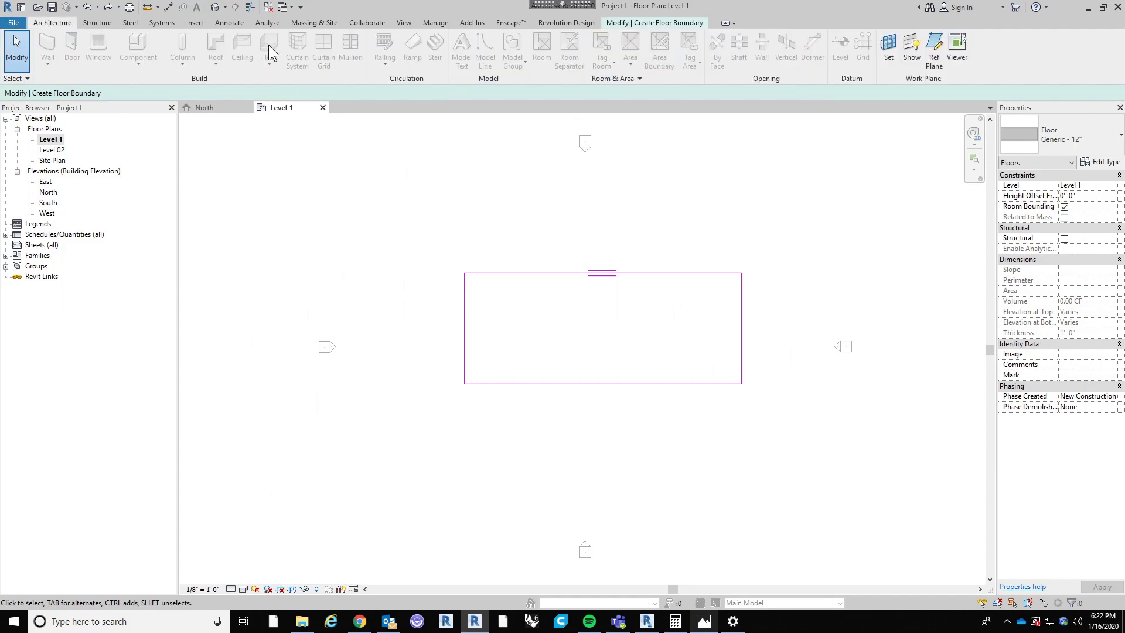
{"action": "left_click", "coordinate": [682, 24]}
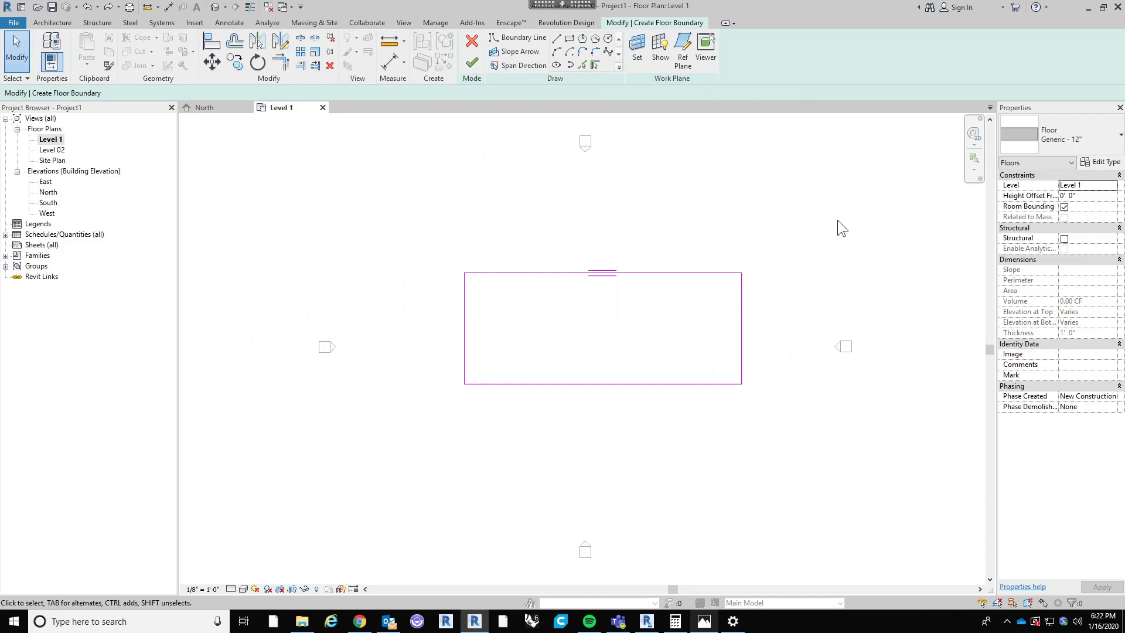
{"action": "mouse_move", "coordinate": [419, 229]}
{"action": "left_mouse_down"}
{"action": "mouse_move", "coordinate": [736, 343]}
{"action": "mouse_move", "coordinate": [814, 420]}
{"action": "left_mouse_up"}
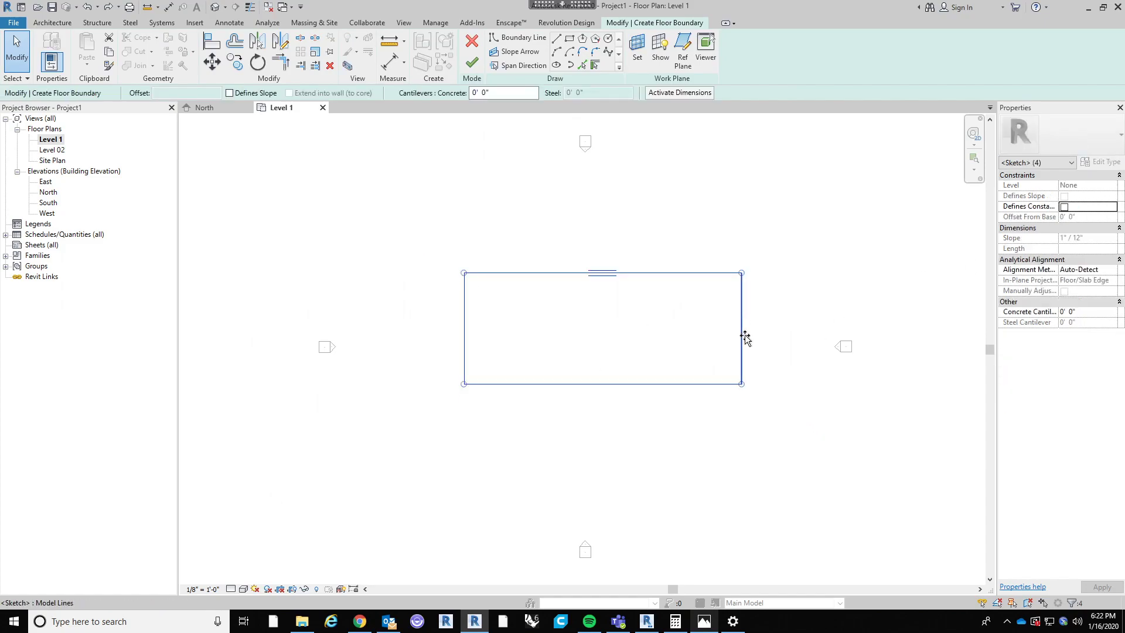
{"action": "mouse_move", "coordinate": [745, 338]}
{"action": "left_mouse_down"}
{"action": "mouse_move", "coordinate": [721, 339]}
{"action": "mouse_move", "coordinate": [732, 334]}
{"action": "left_mouse_up"}
{"action": "left_click", "coordinate": [785, 332]}
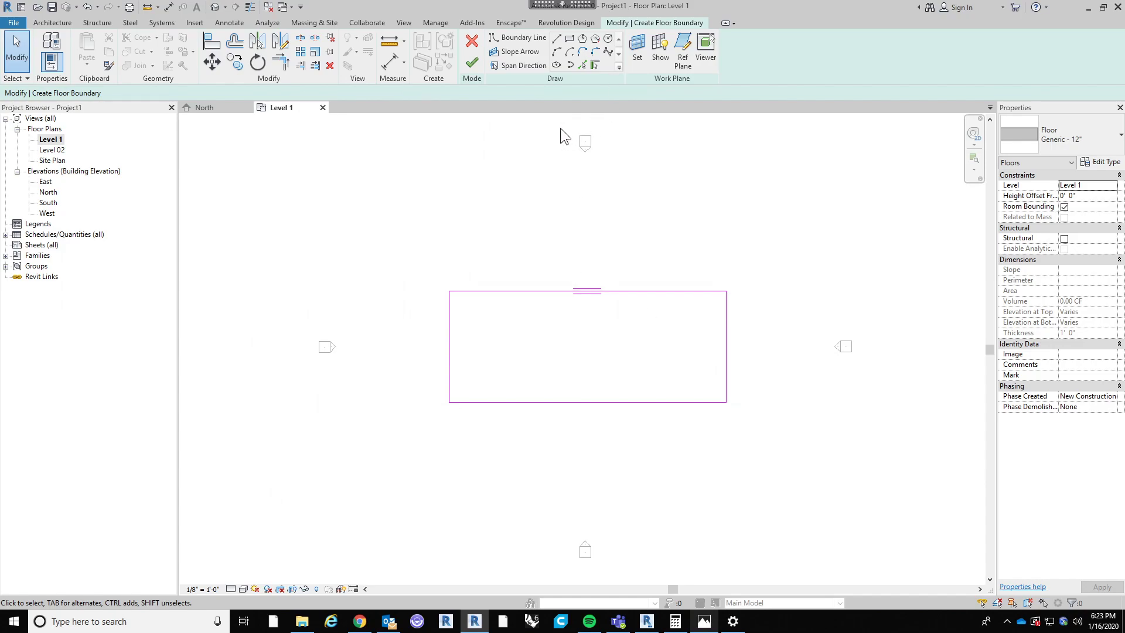
{"action": "left_click", "coordinate": [388, 61]}
Step: Add aligned dimensions showing the rectangle's 100'-0" length below and 40'-0" depth at left
{"action": "left_click", "coordinate": [448, 357]}
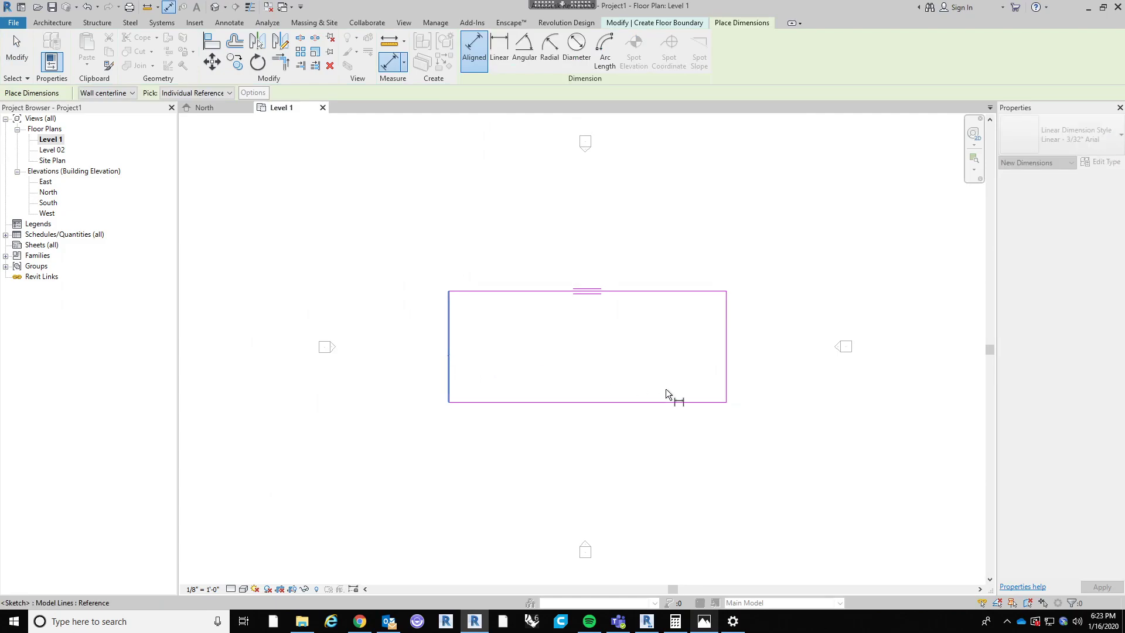
{"action": "left_click", "coordinate": [726, 366]}
{"action": "left_click", "coordinate": [670, 452]}
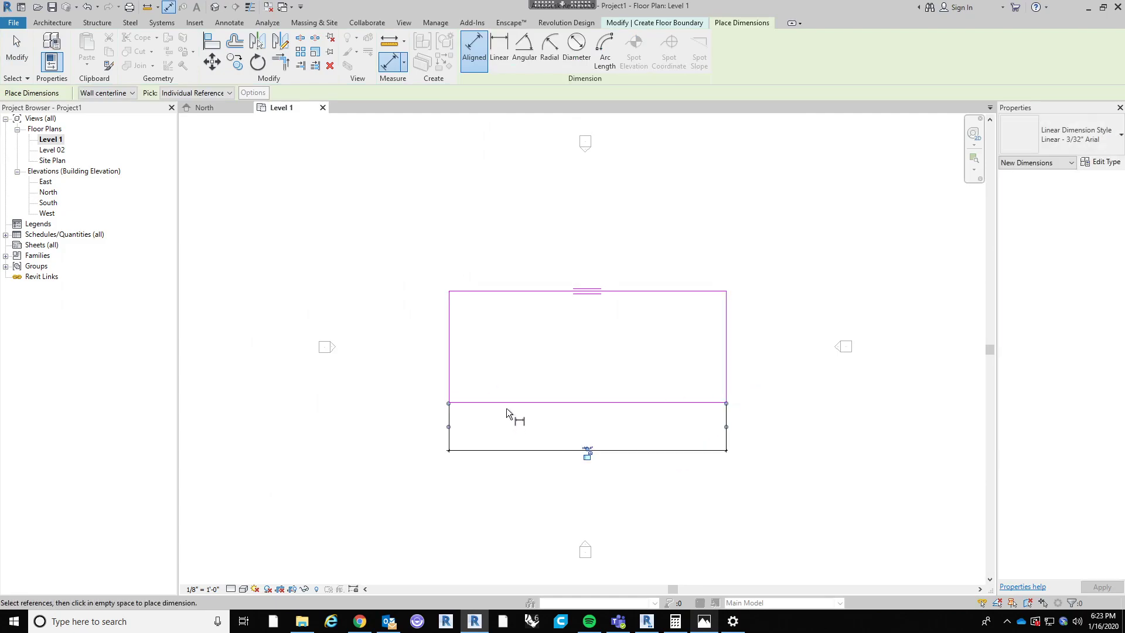
{"action": "left_click", "coordinate": [508, 401]}
{"action": "left_click", "coordinate": [460, 300]}
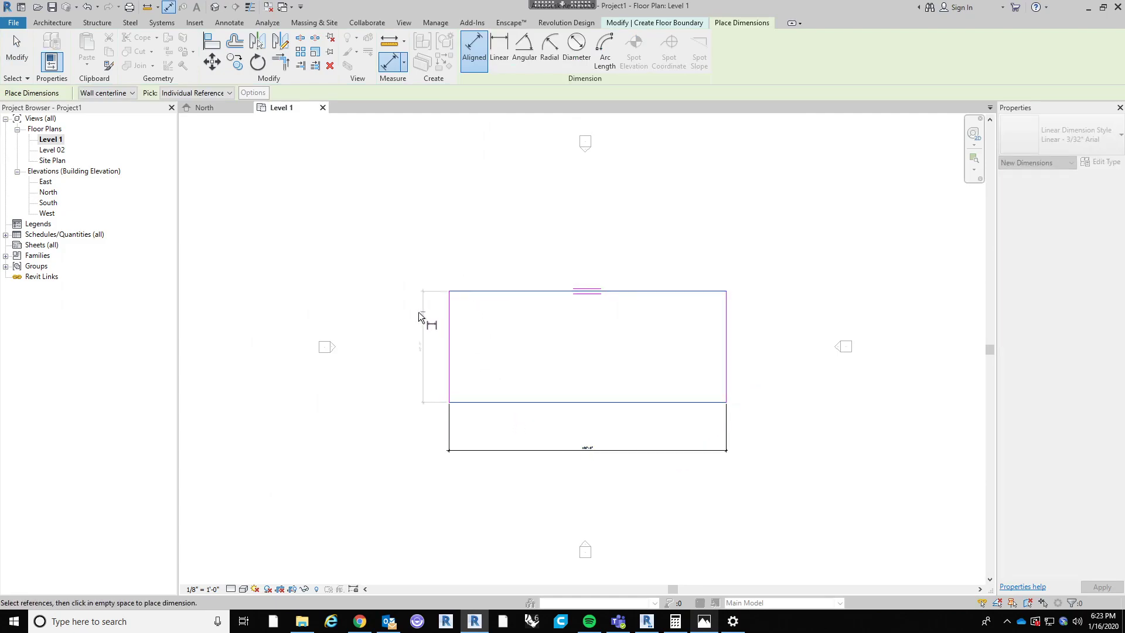
{"action": "left_click", "coordinate": [418, 328]}
Step: Set the plan's view scale to 1/32" = 1'-0" and exit dimensioning
{"action": "left_click", "coordinate": [202, 588]}
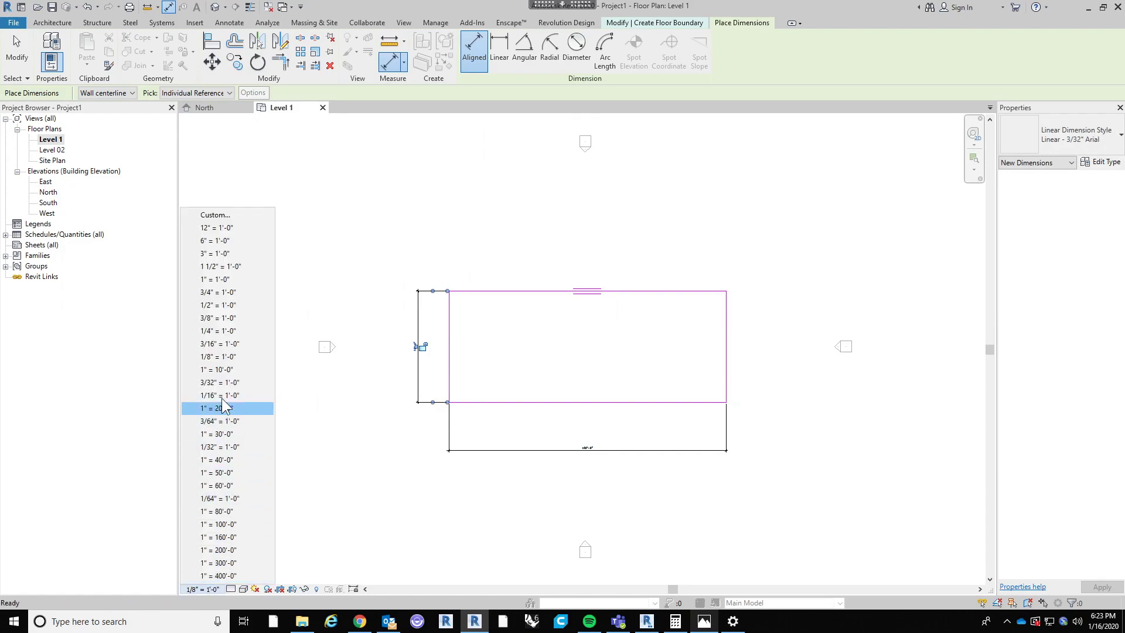
{"action": "left_click", "coordinate": [227, 304]}
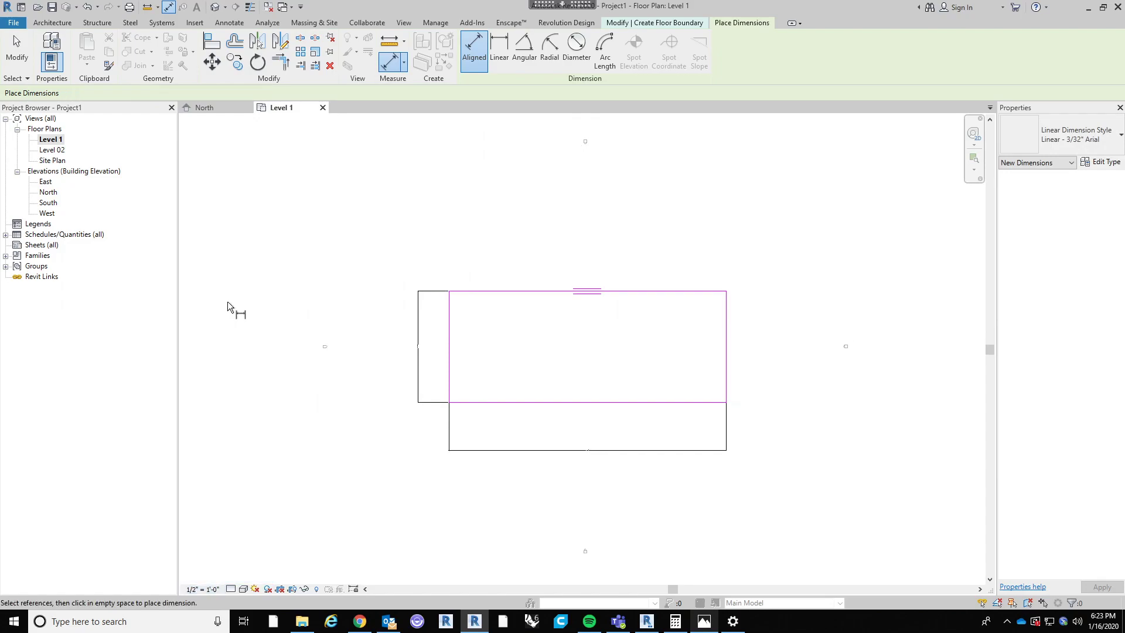
{"action": "left_click", "coordinate": [215, 590]}
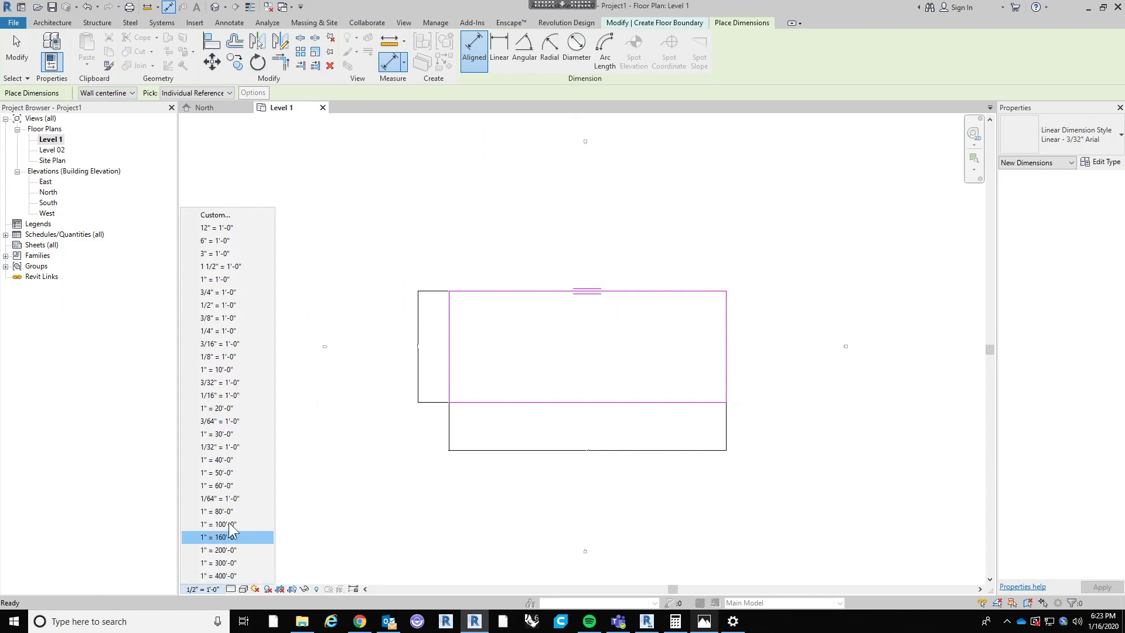
{"action": "left_click", "coordinate": [225, 445]}
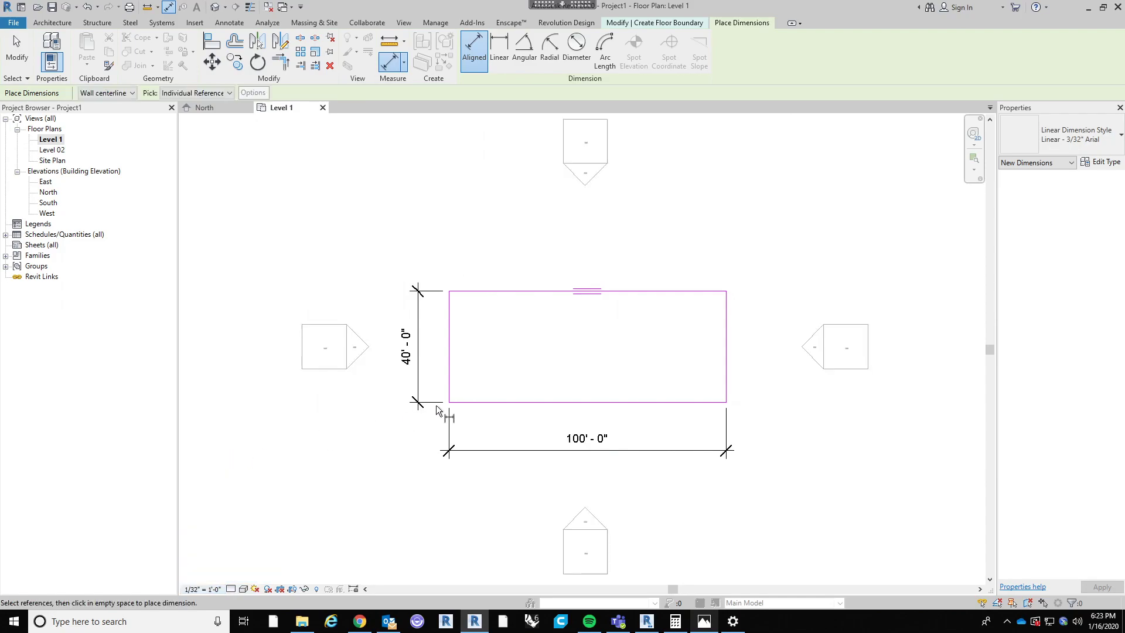
{"action": "left_click", "coordinate": [17, 57]}
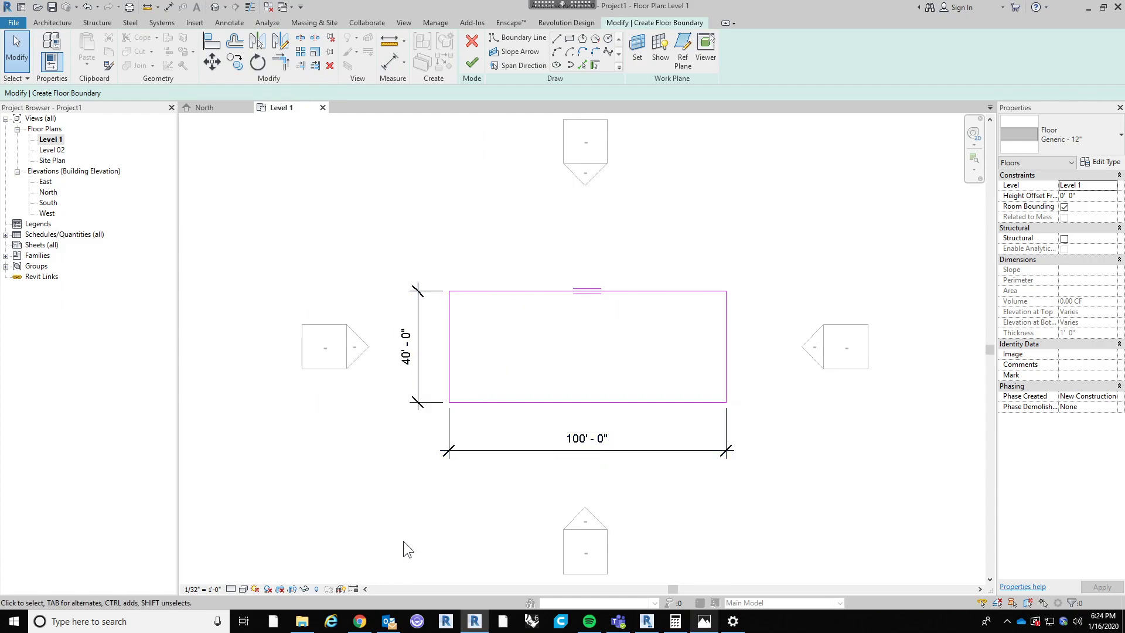
{"action": "left_click", "coordinate": [204, 588]}
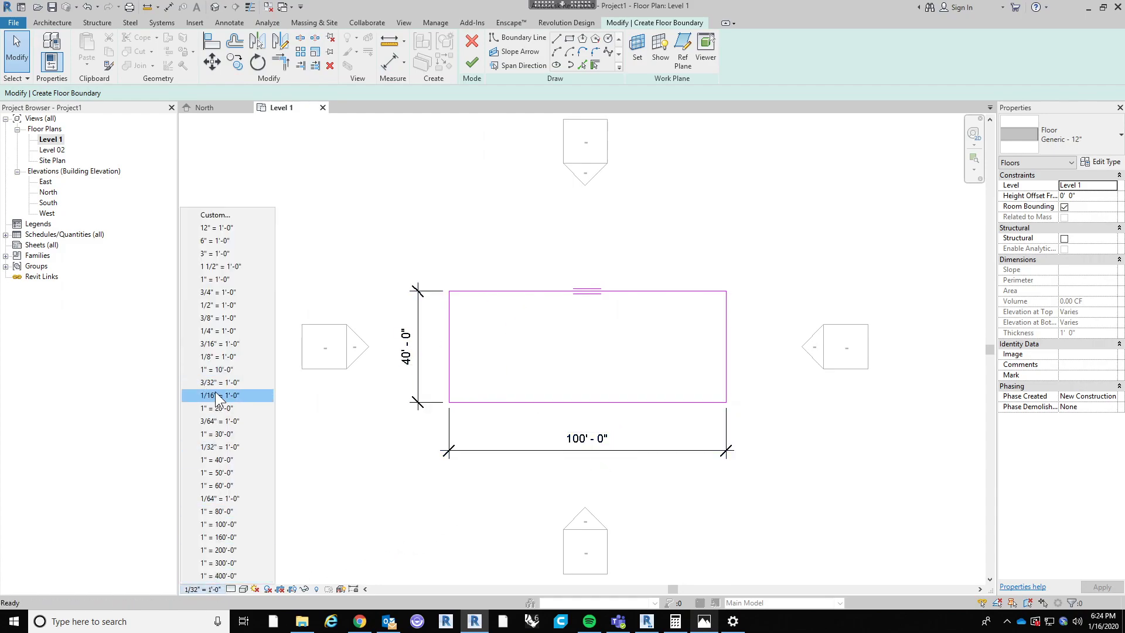
{"action": "left_click", "coordinate": [218, 356]}
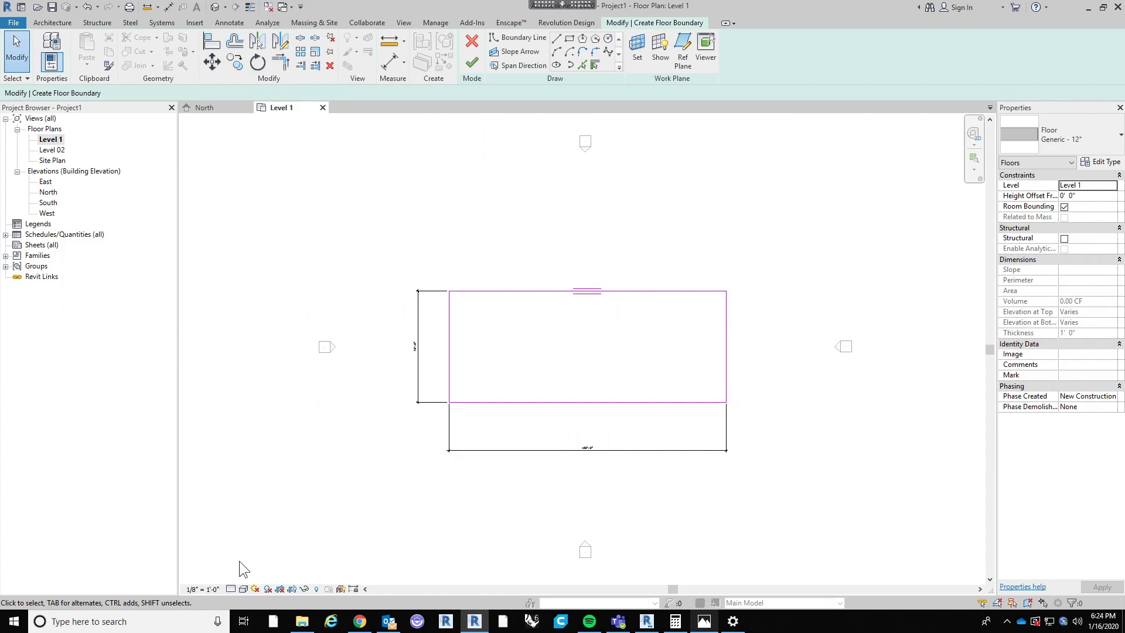
{"action": "left_click", "coordinate": [204, 589]}
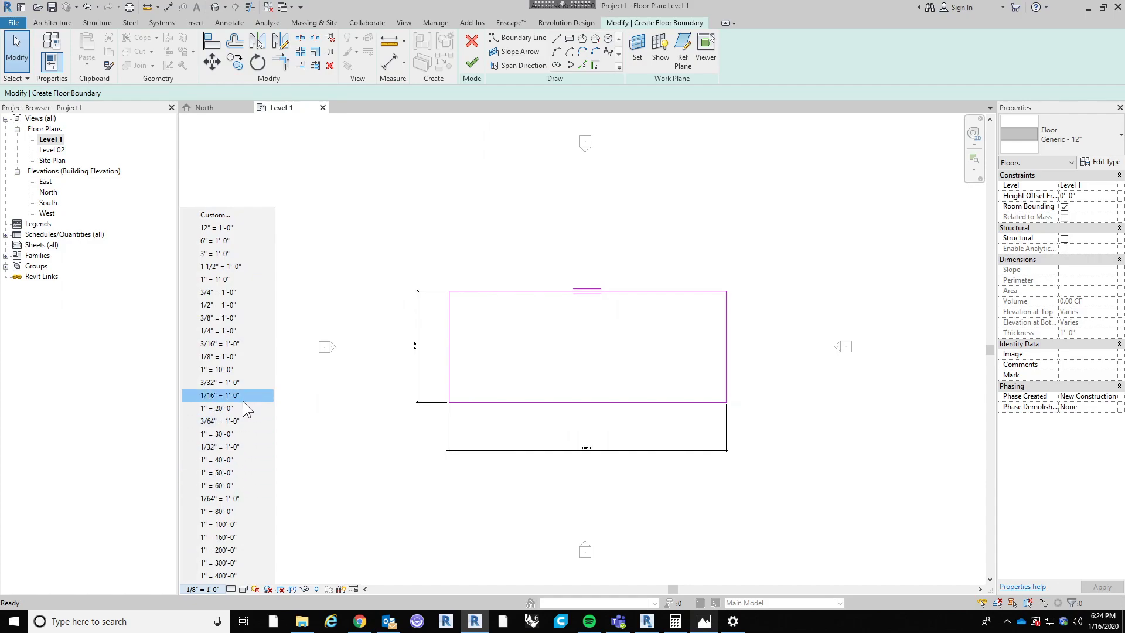
{"action": "left_click", "coordinate": [238, 438]}
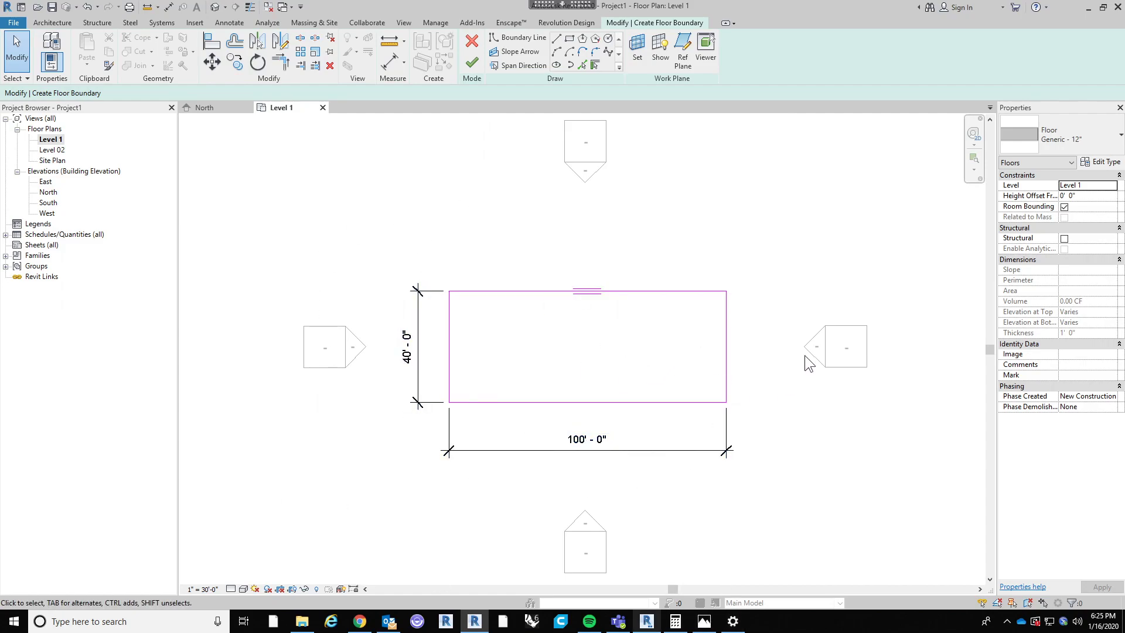
{"action": "left_click", "coordinate": [206, 589]}
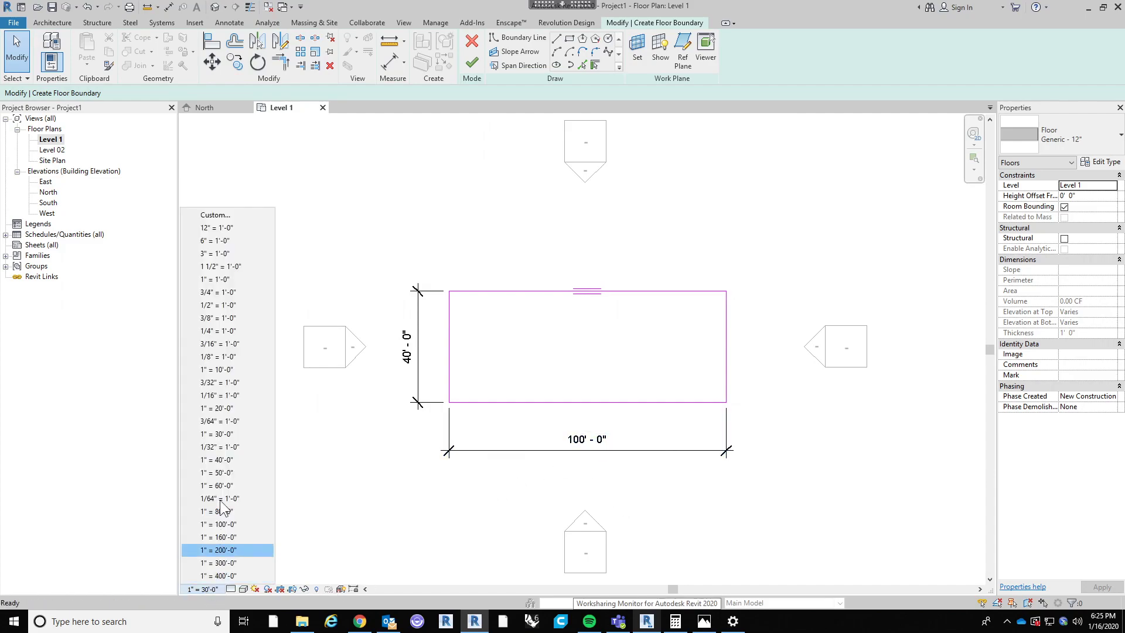
{"action": "left_click", "coordinate": [228, 279]}
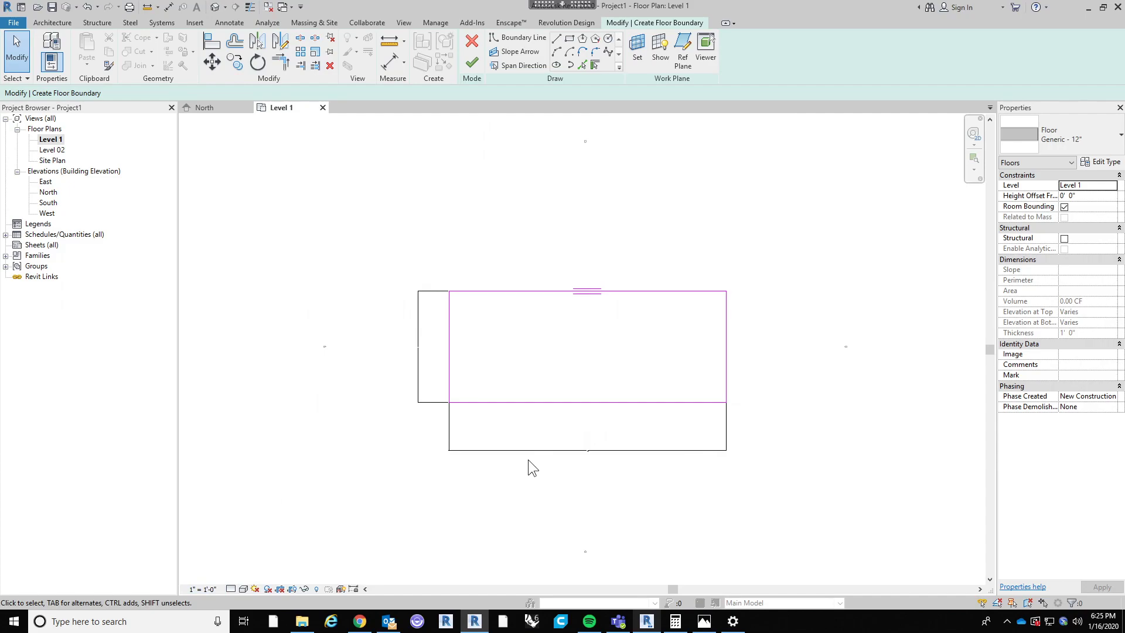
{"action": "left_click", "coordinate": [207, 589]}
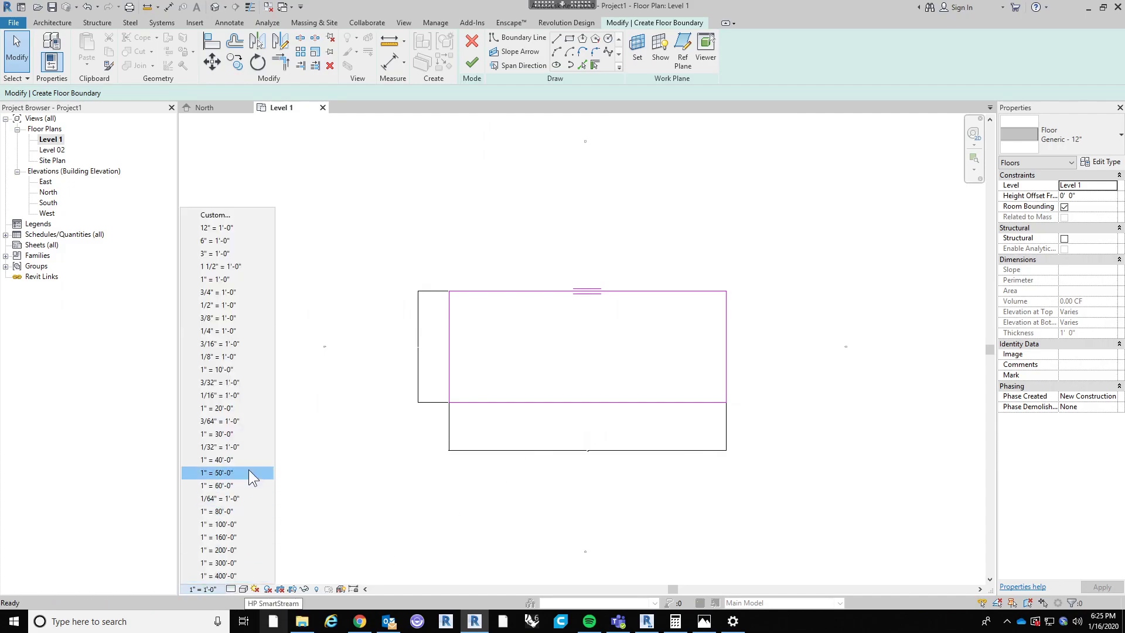
{"action": "left_click", "coordinate": [235, 443]}
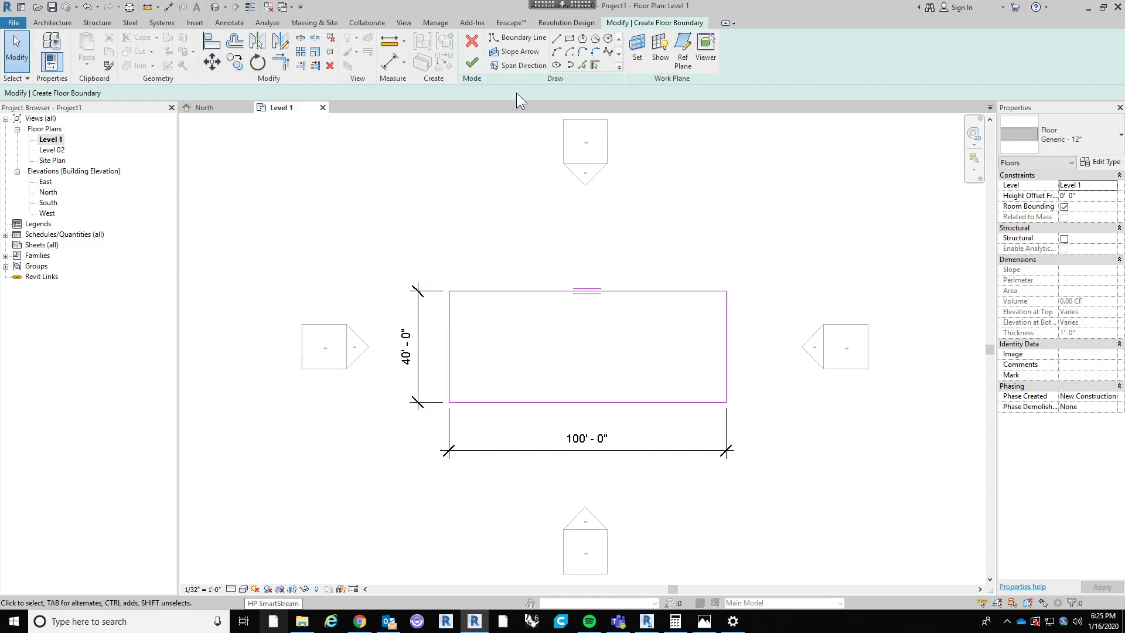
Step: Finish the sketch into a 100' by 40' Generic - 12" floor and recentre the plan
{"action": "left_click", "coordinate": [472, 64]}
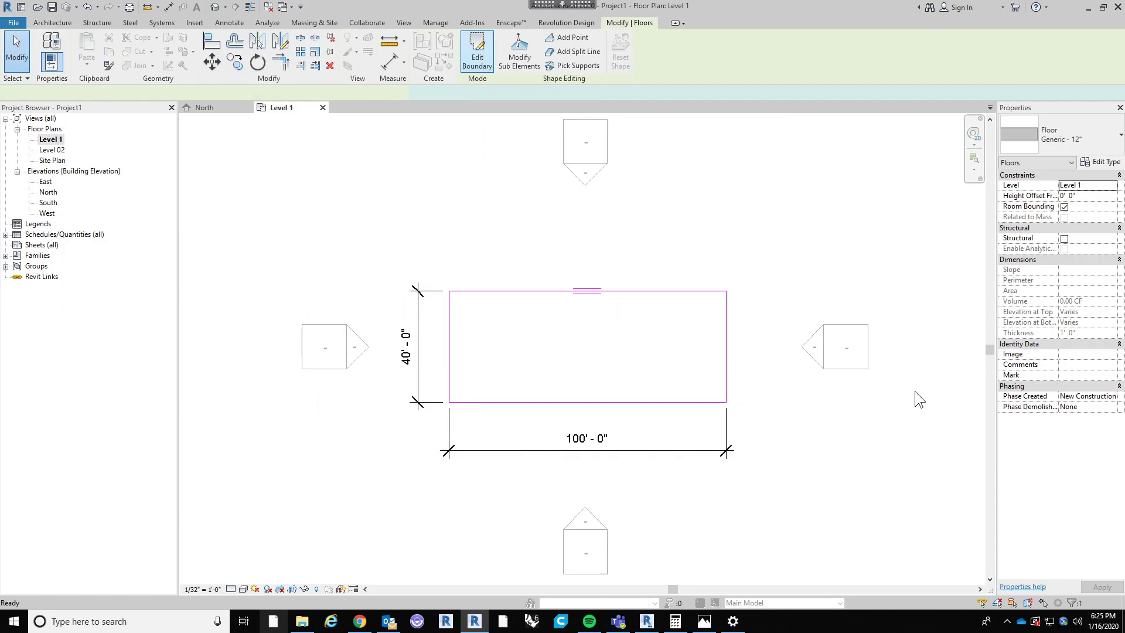
{"action": "left_click", "coordinate": [743, 232]}
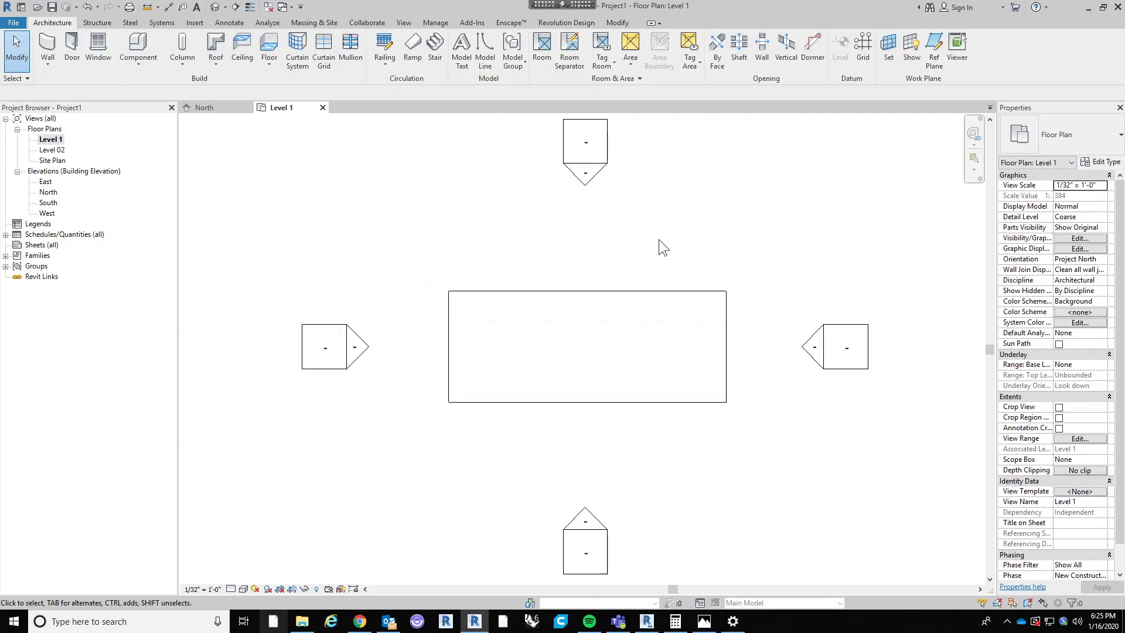
{"action": "scroll", "coordinate": [681, 340], "scroll_direction": "down", "scroll_amount": 2}
{"action": "scroll", "coordinate": [684, 322], "scroll_direction": "up", "scroll_amount": 1}
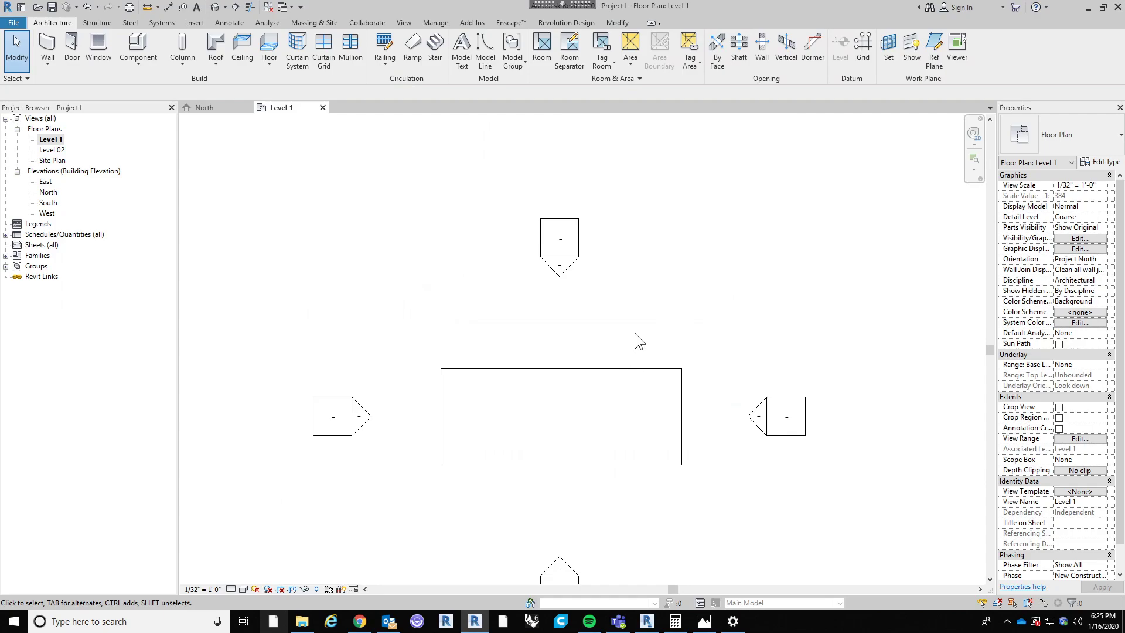
{"action": "middle_click_drag", "start_coordinate": [634, 333], "coordinate": [595, 269]}
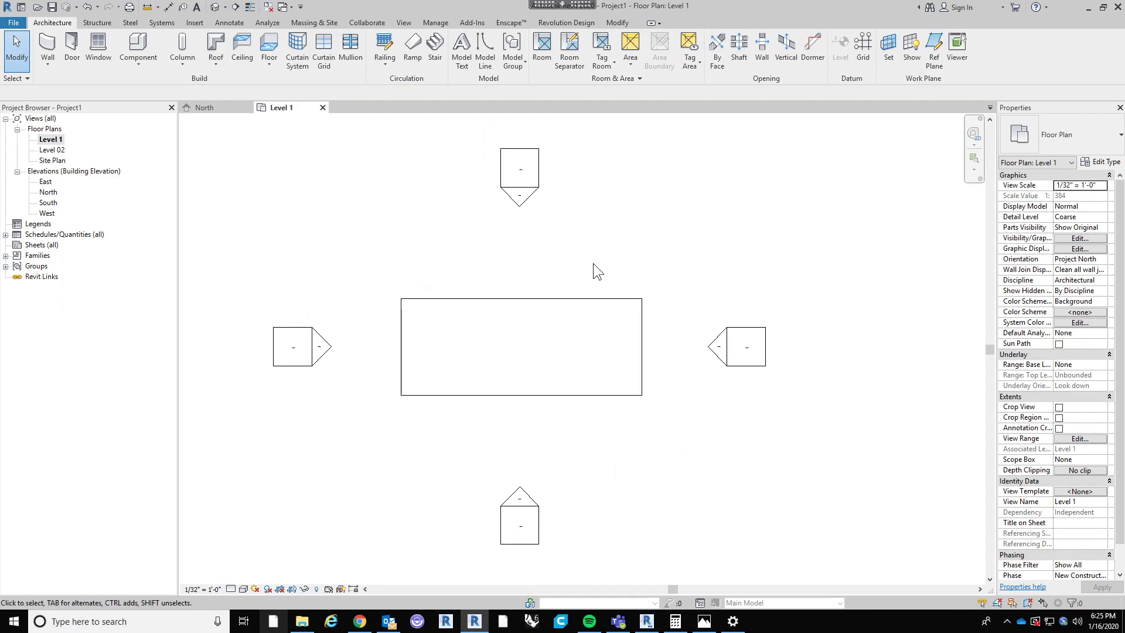
Step: Re-edit the Level 1 floor boundary, toggle the top edge's slope off, and finish the flat 4000 SF slab
{"action": "left_click", "coordinate": [590, 304]}
{"action": "left_click", "coordinate": [474, 58]}
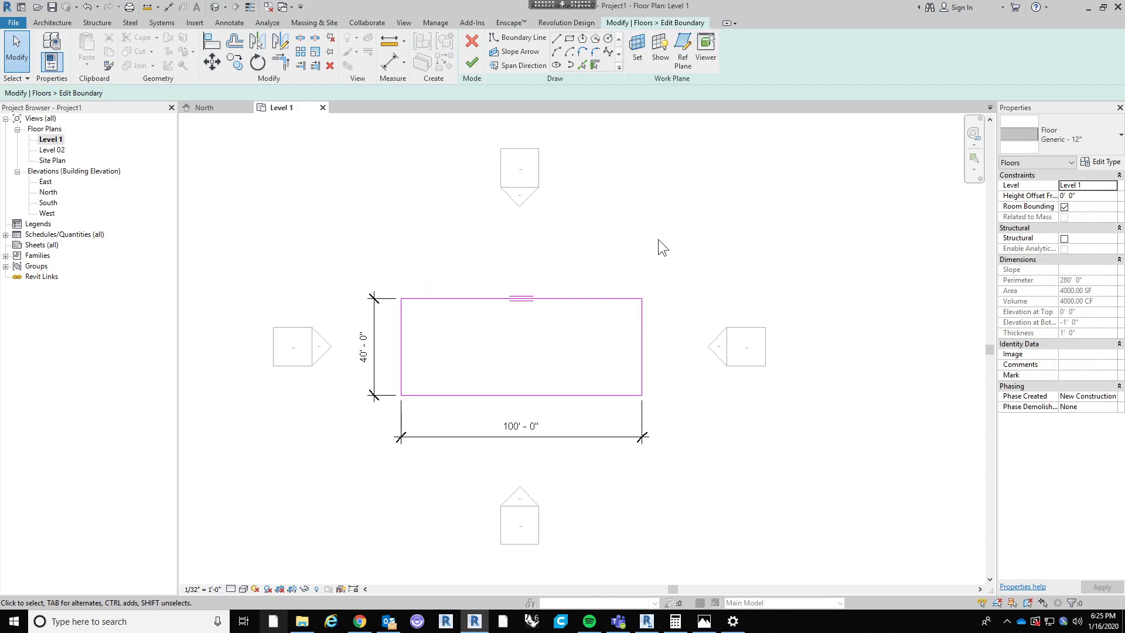
{"action": "left_click", "coordinate": [588, 297]}
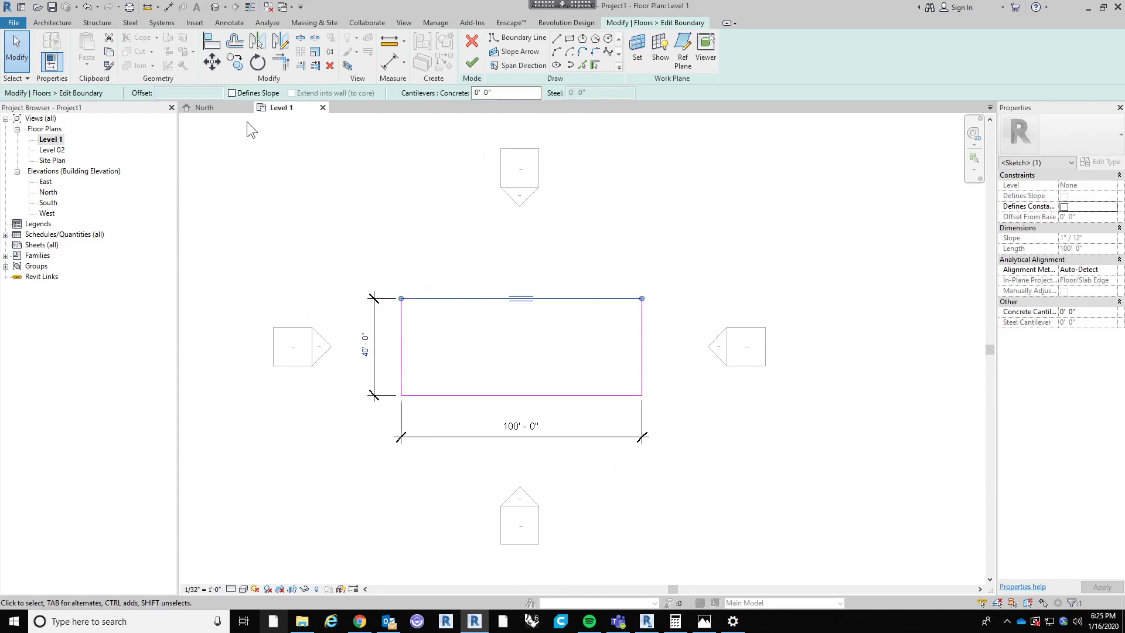
{"action": "left_click", "coordinate": [246, 91]}
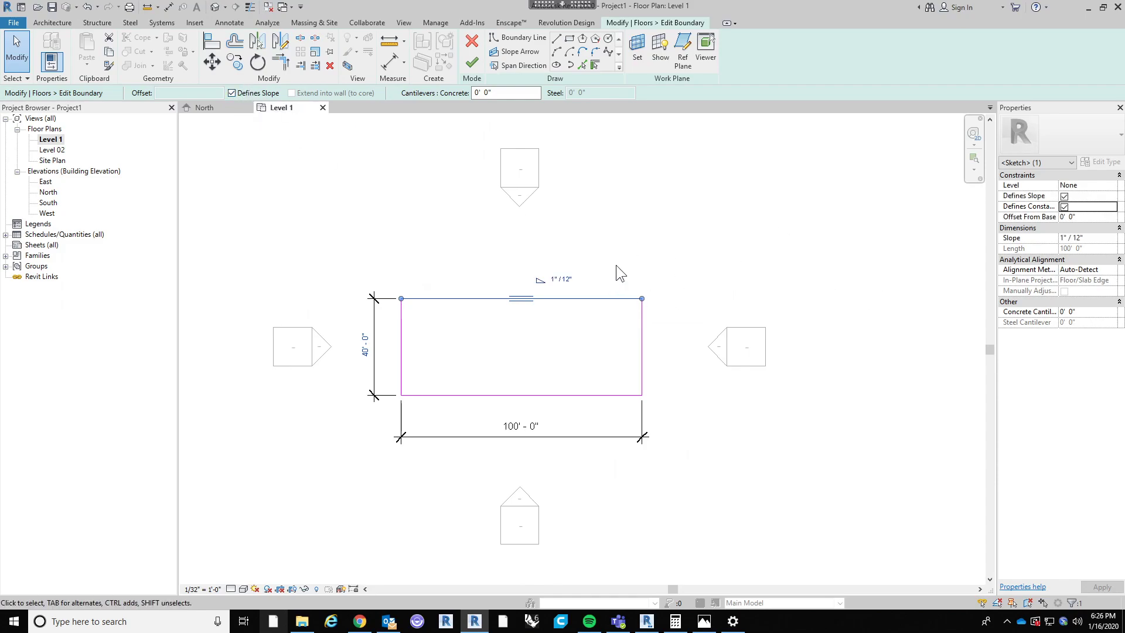
{"action": "left_click", "coordinate": [238, 94]}
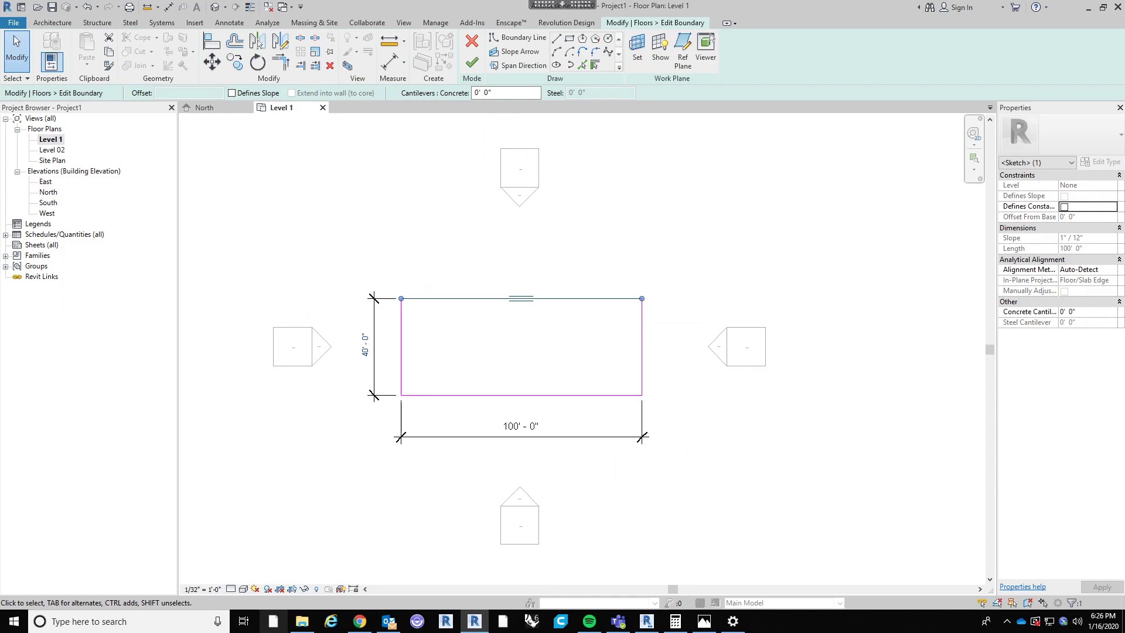
{"action": "left_click", "coordinate": [480, 62]}
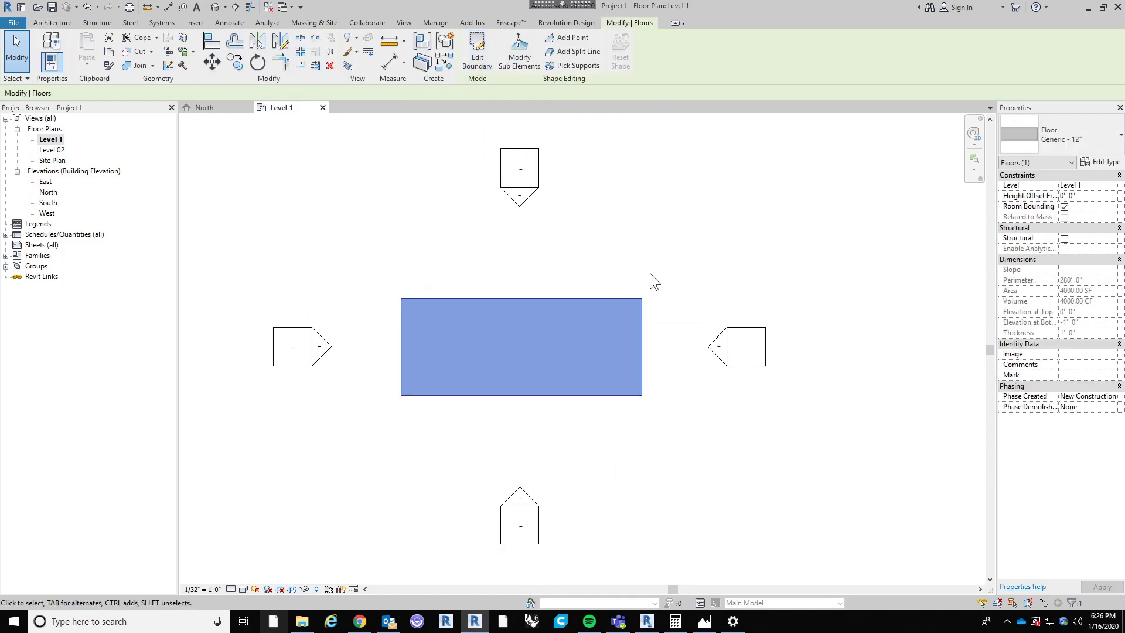
{"action": "left_click", "coordinate": [649, 272]}
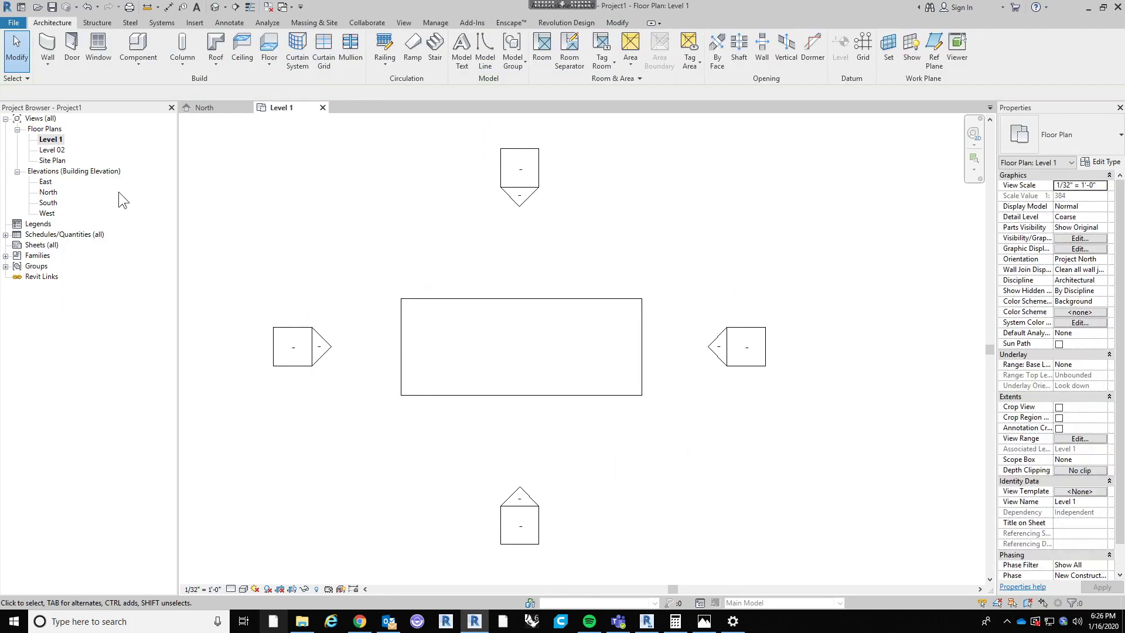
Step: Open the Level 02 plan from Floor Plans in the Project Browser, showing the four elevation markers
{"action": "double_click", "coordinate": [52, 150]}
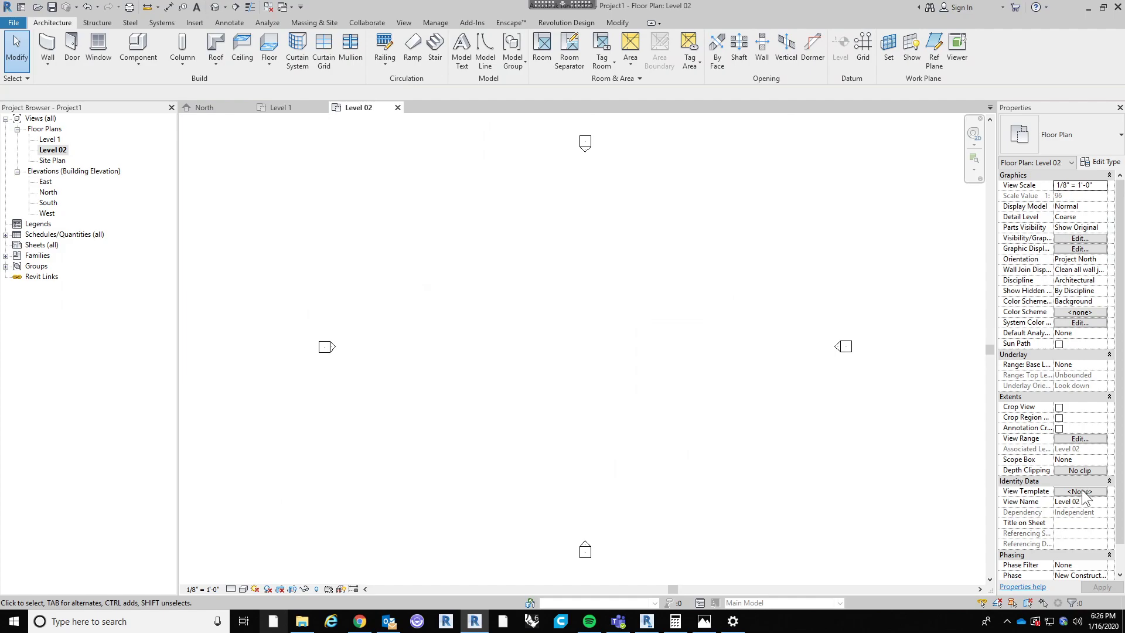
Step: Set Level 02's View Range to a 4' 0" cut plane offset and Unlimited view depth
{"action": "left_click", "coordinate": [1084, 443]}
{"action": "left_click", "coordinate": [1085, 446]}
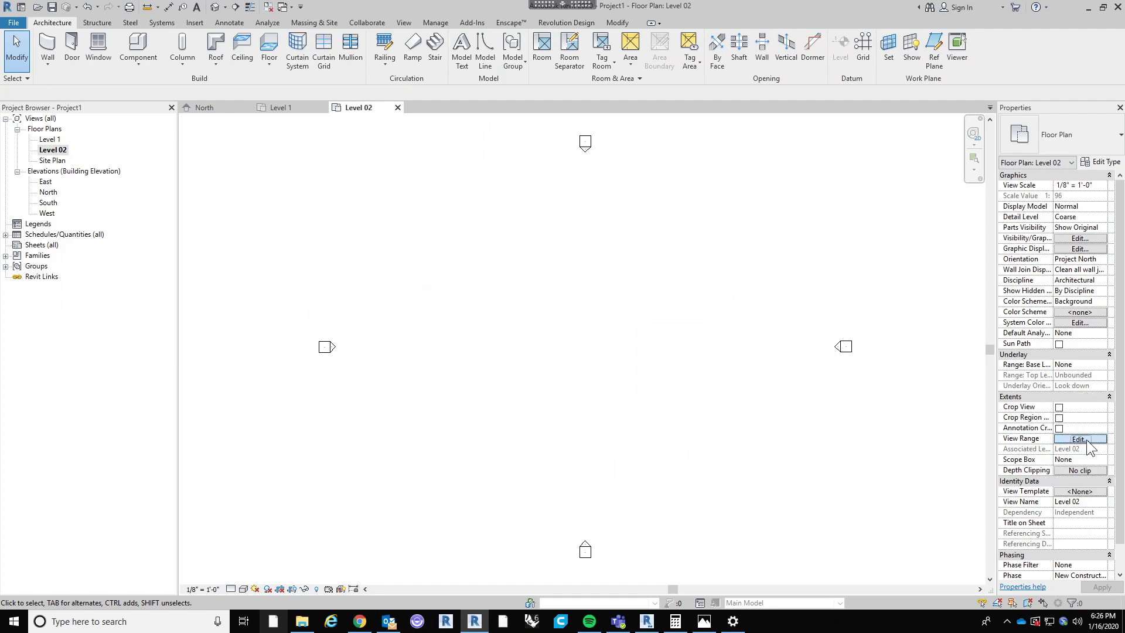
{"action": "left_click", "coordinate": [1085, 444]}
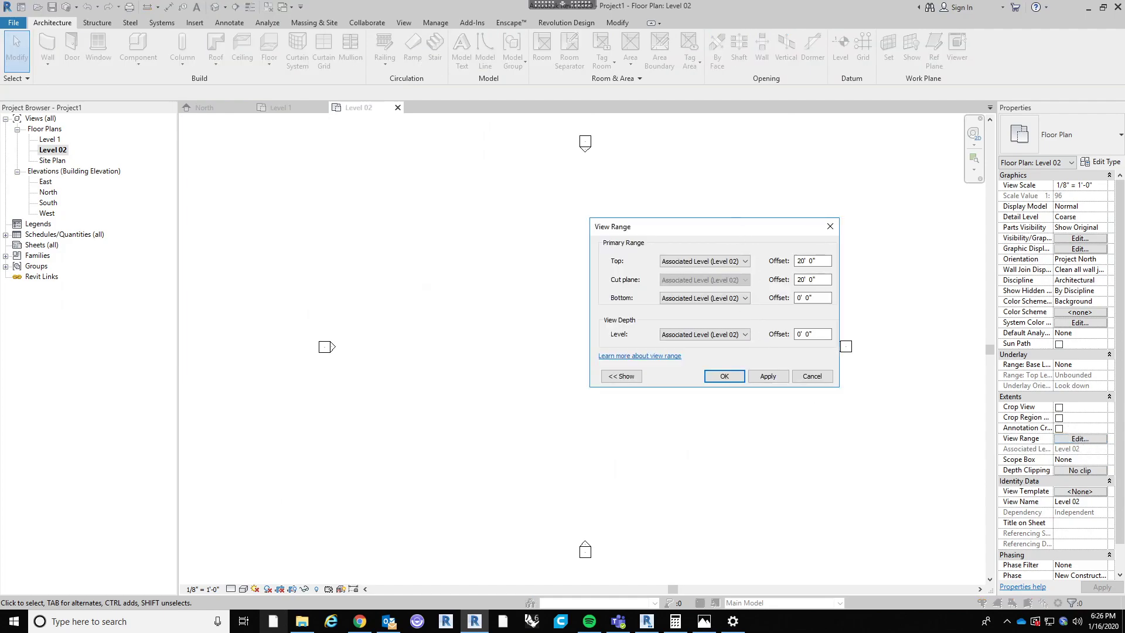
{"action": "left_click_drag", "start_coordinate": [746, 227], "coordinate": [634, 200]}
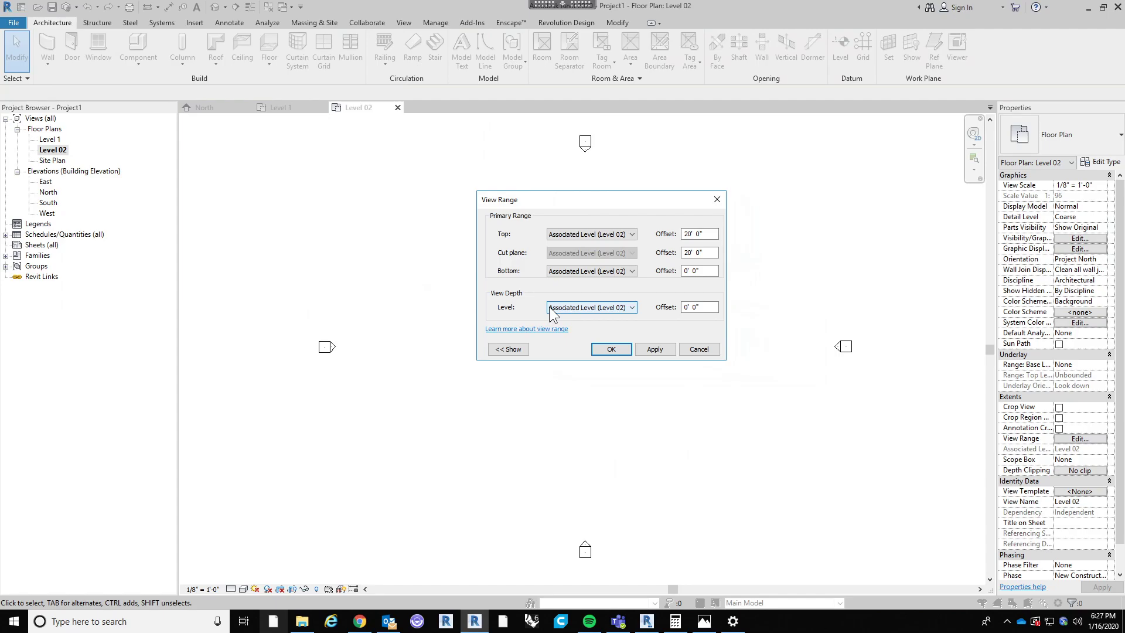
{"action": "left_click", "coordinate": [699, 252]}
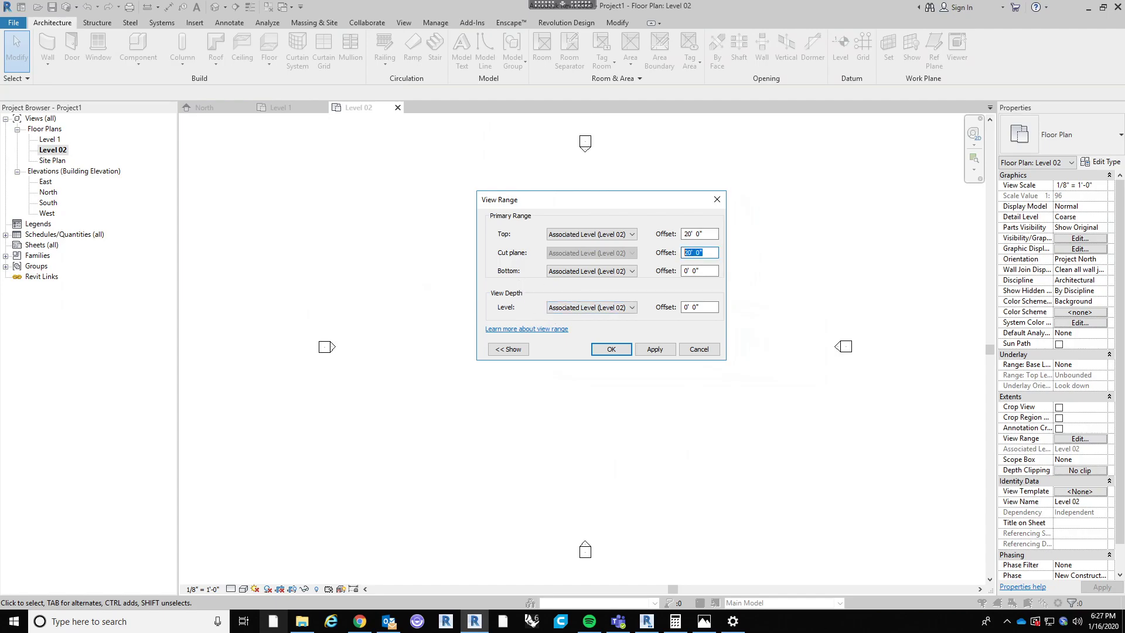
{"action": "type", "text": "4"}
{"action": "key", "text": "Return"}
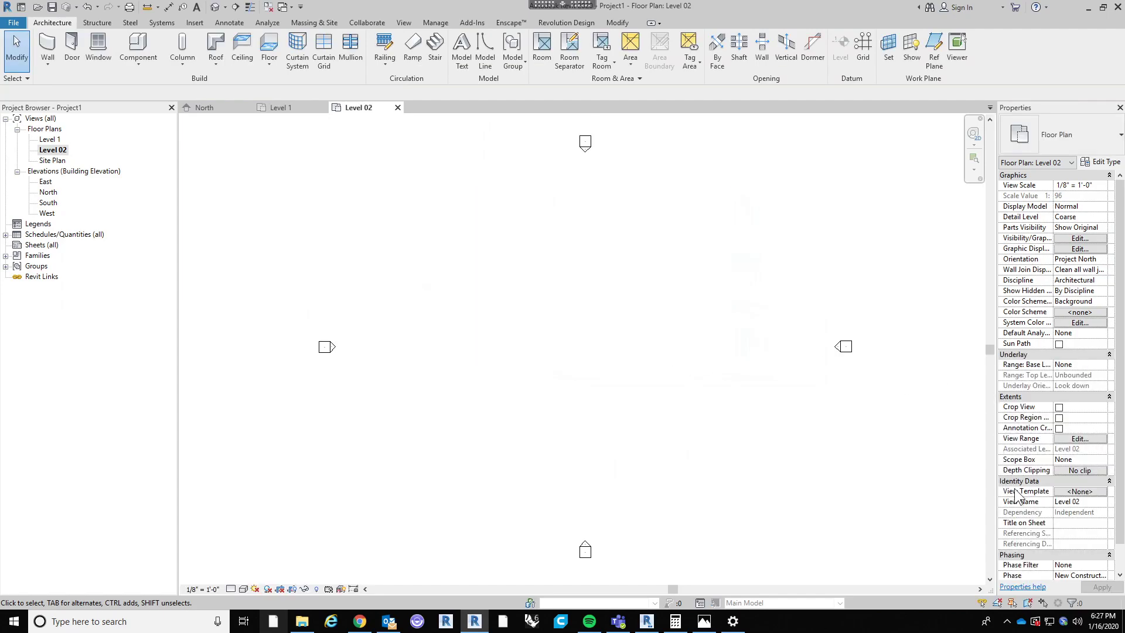
{"action": "left_click", "coordinate": [1080, 438]}
{"action": "left_click", "coordinate": [698, 252]}
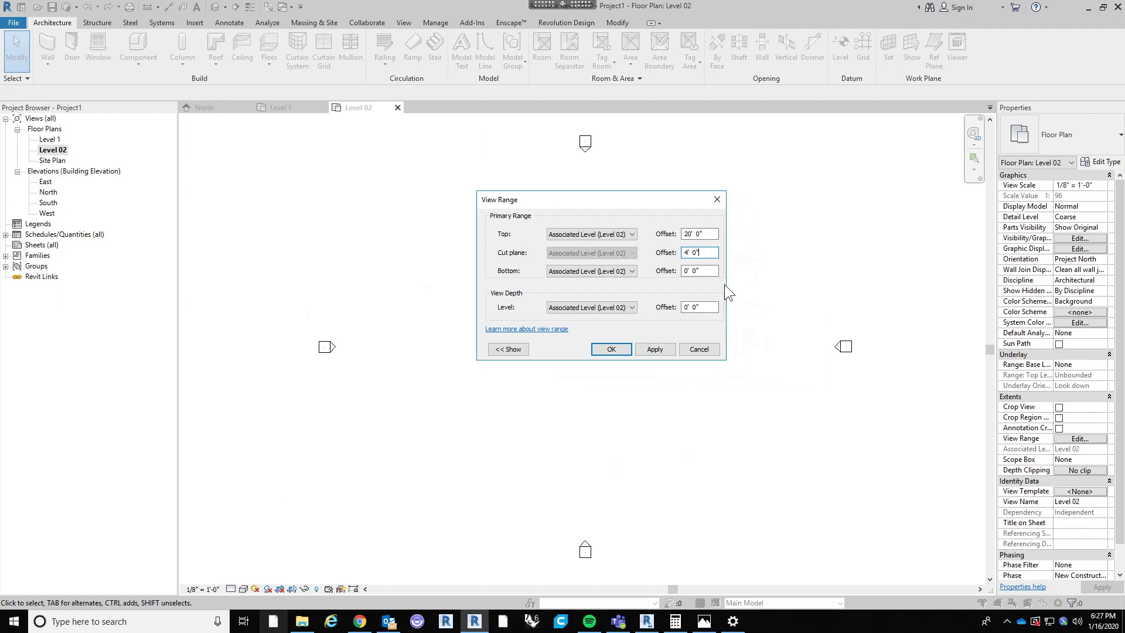
{"action": "left_click", "coordinate": [619, 309]}
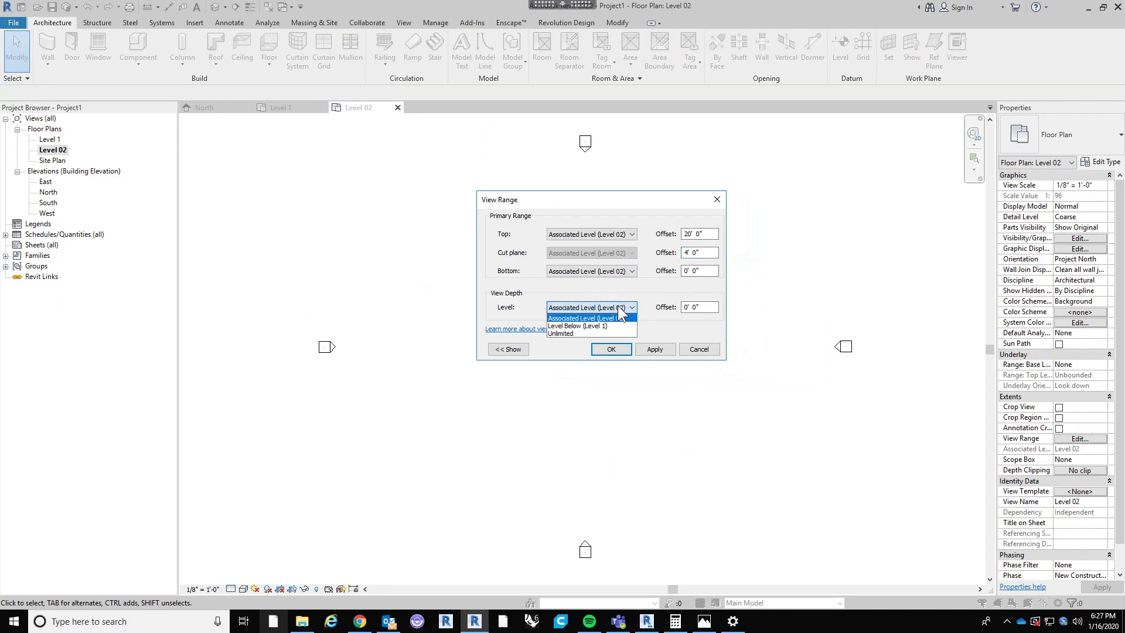
{"action": "left_click", "coordinate": [583, 333]}
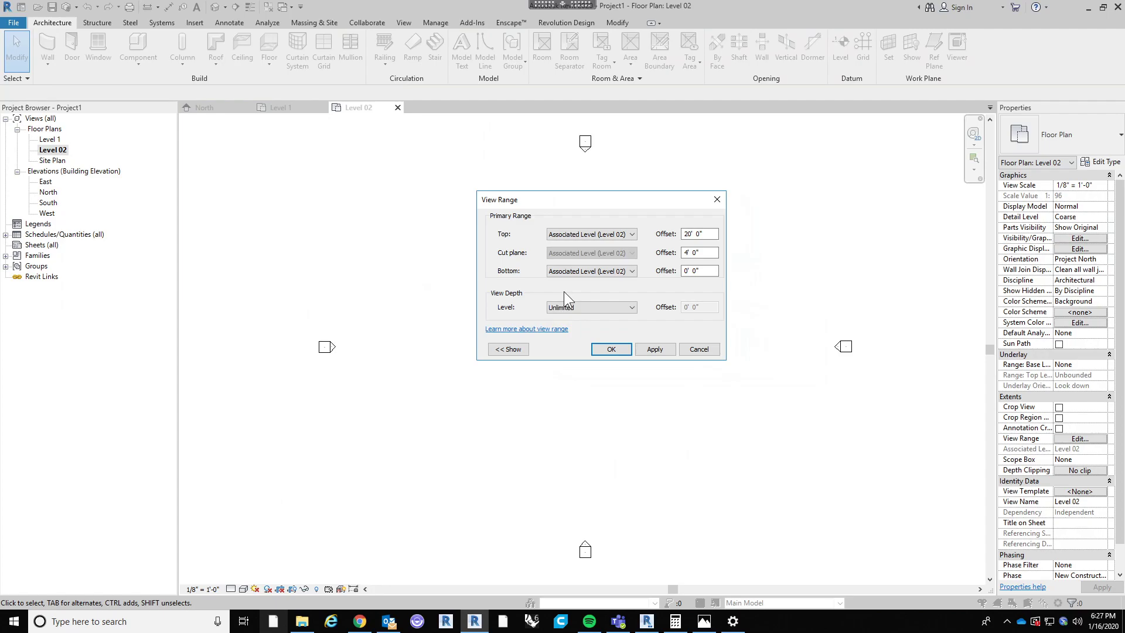
{"action": "left_click", "coordinate": [615, 350]}
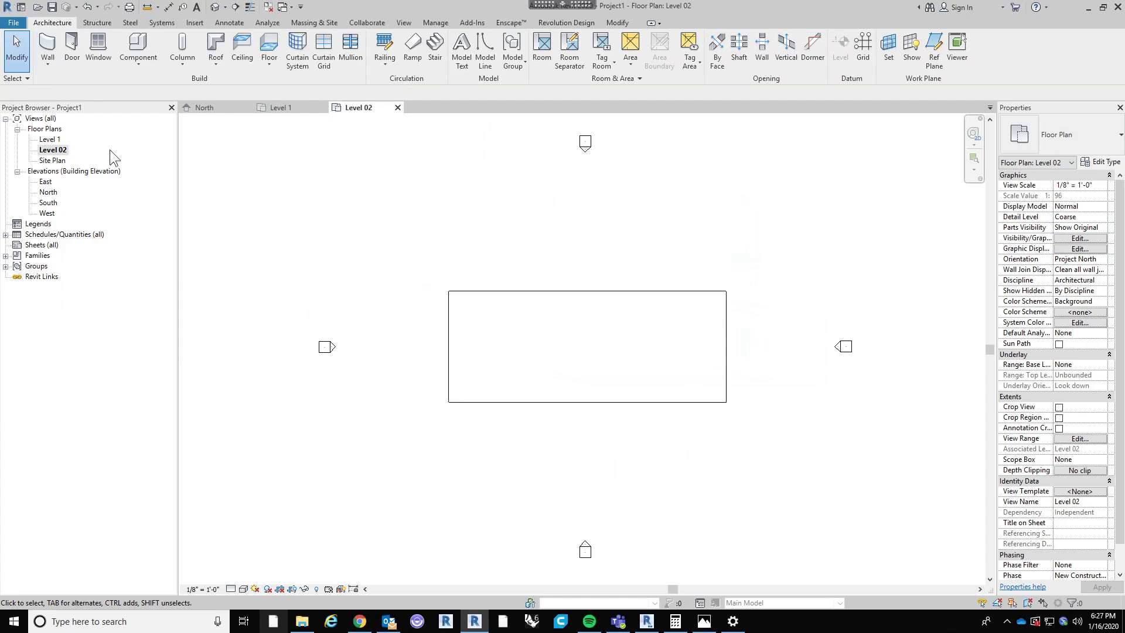
{"action": "left_click", "coordinate": [703, 620]}
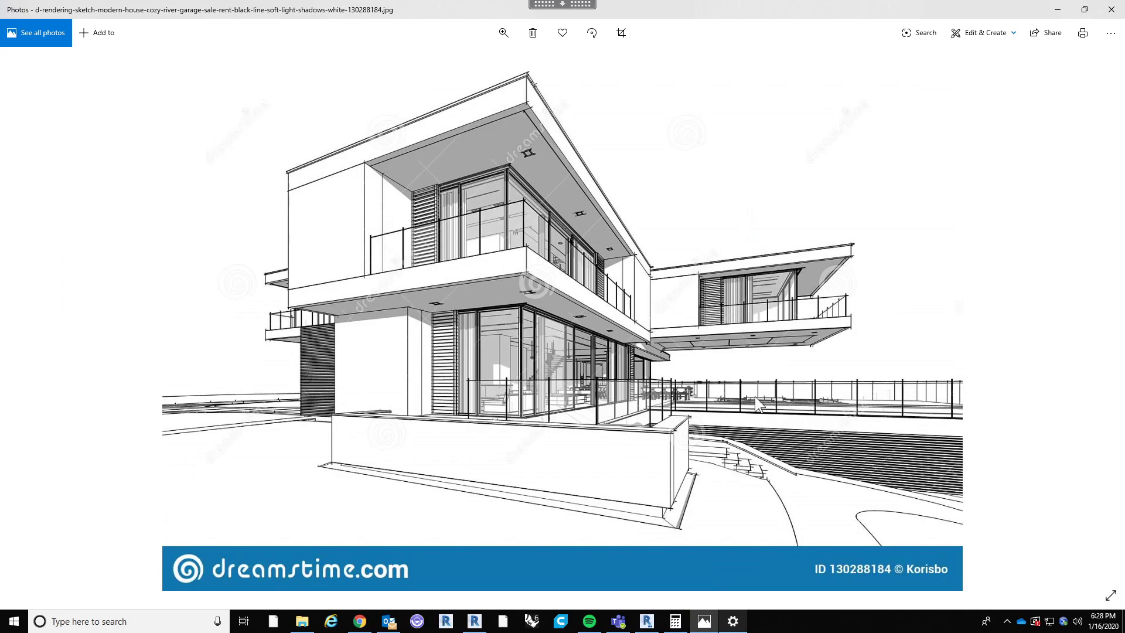
{"action": "left_click", "coordinate": [1058, 10]}
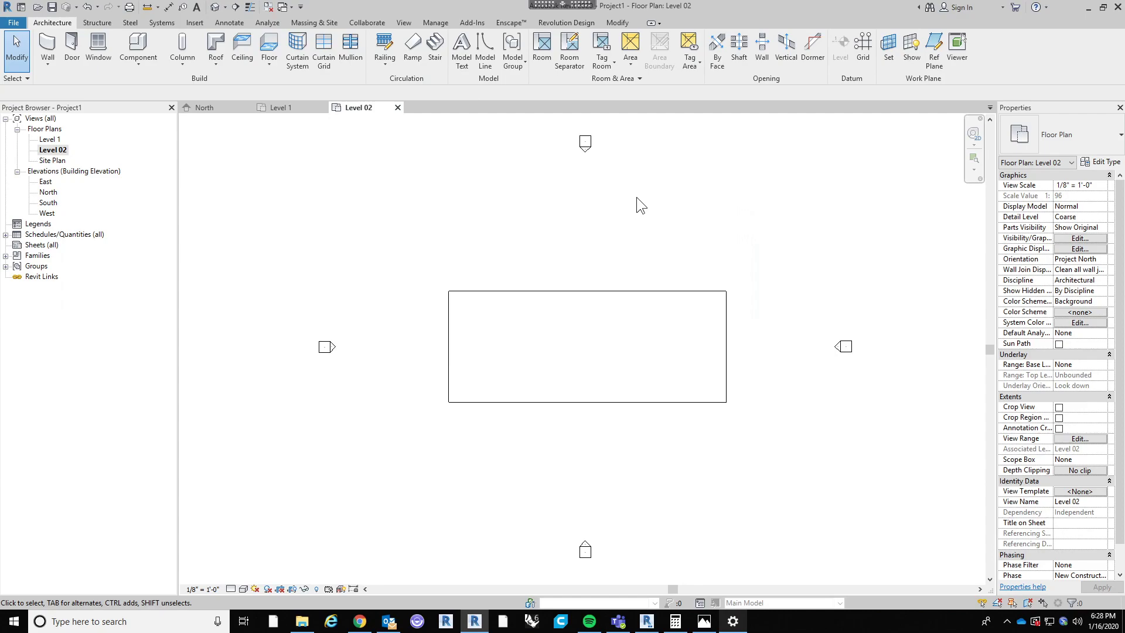
{"action": "left_click", "coordinate": [1079, 439]}
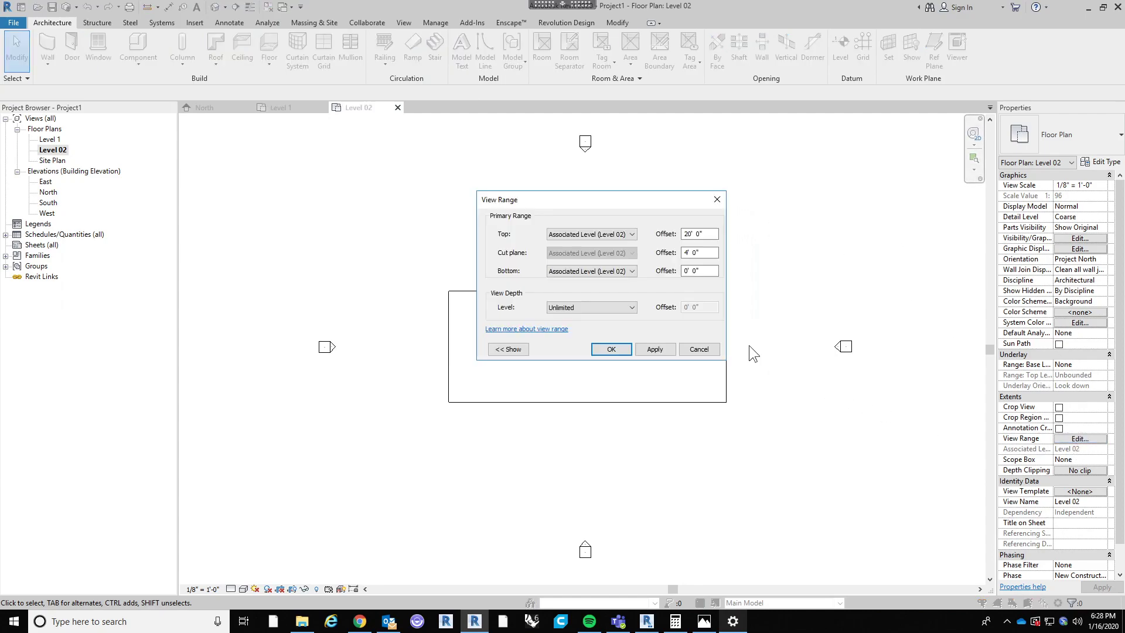
{"action": "left_click_drag", "start_coordinate": [638, 198], "coordinate": [624, 219]}
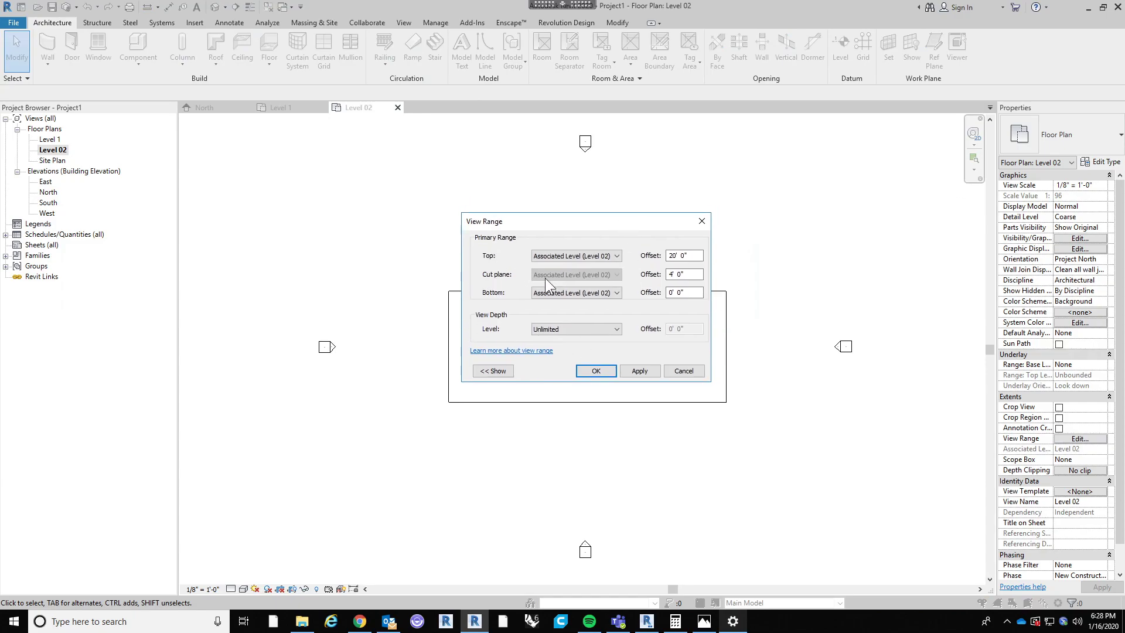
{"action": "left_click", "coordinate": [684, 372]}
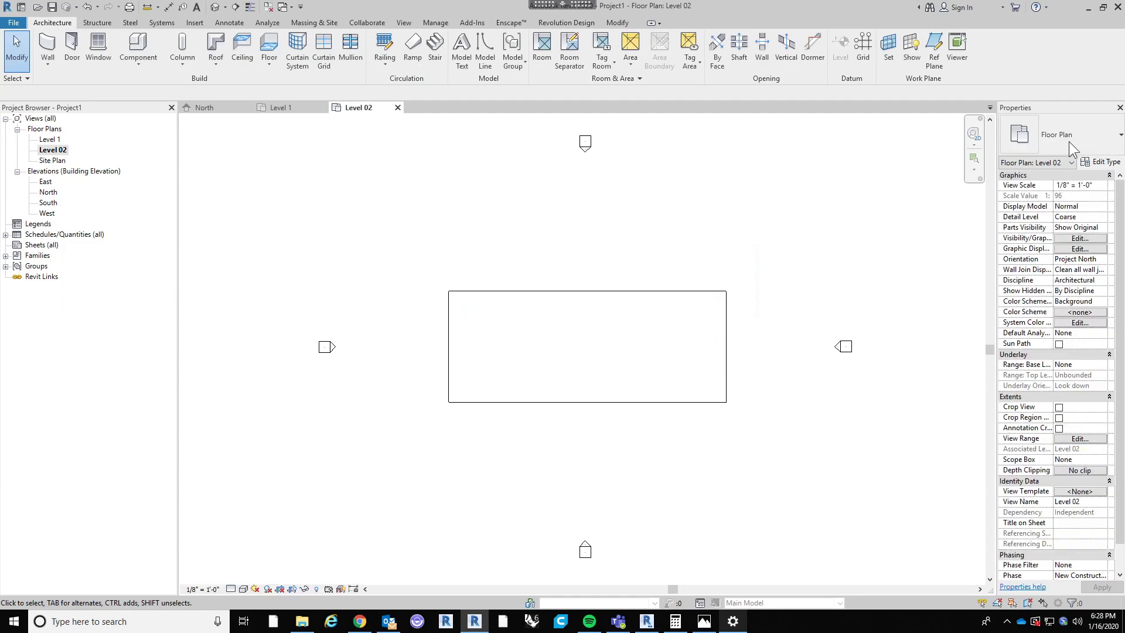
{"action": "left_click", "coordinate": [1073, 441]}
{"action": "left_click", "coordinate": [662, 294]}
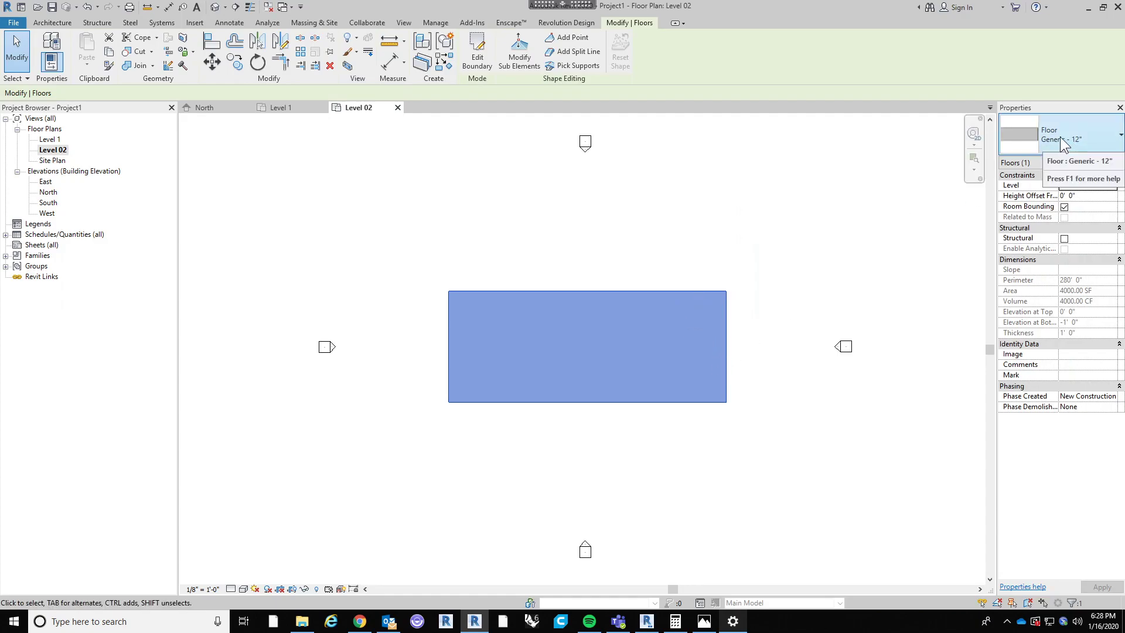
{"action": "left_click", "coordinate": [858, 261]}
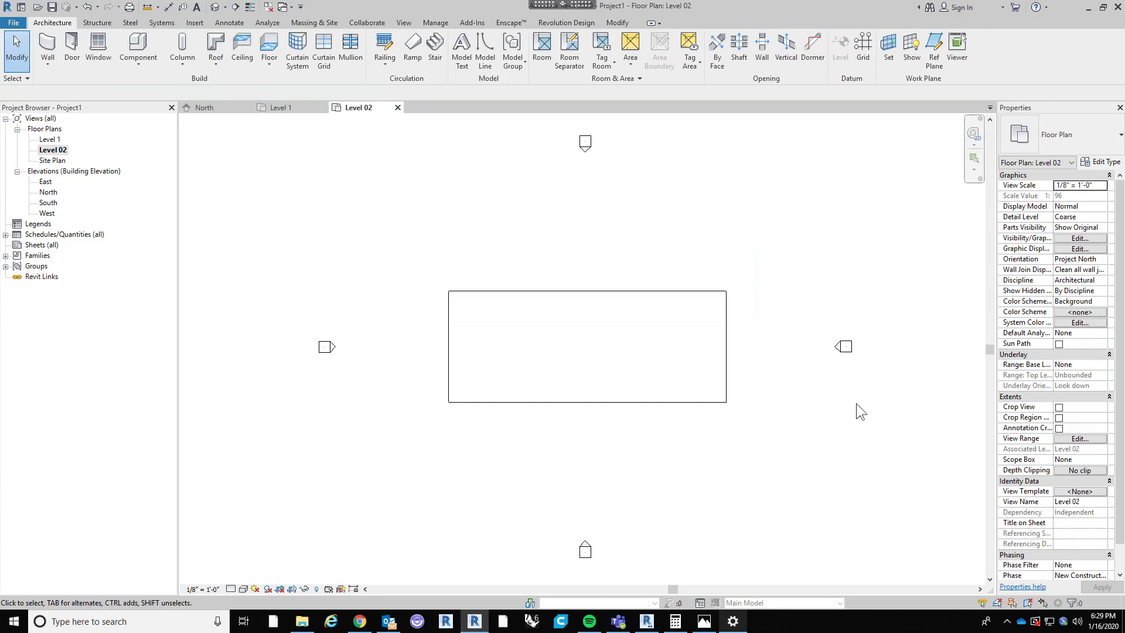
Step: Start a Level 02 floor and pick the four edges of the floor below as boundary lines
{"action": "left_click", "coordinate": [269, 47]}
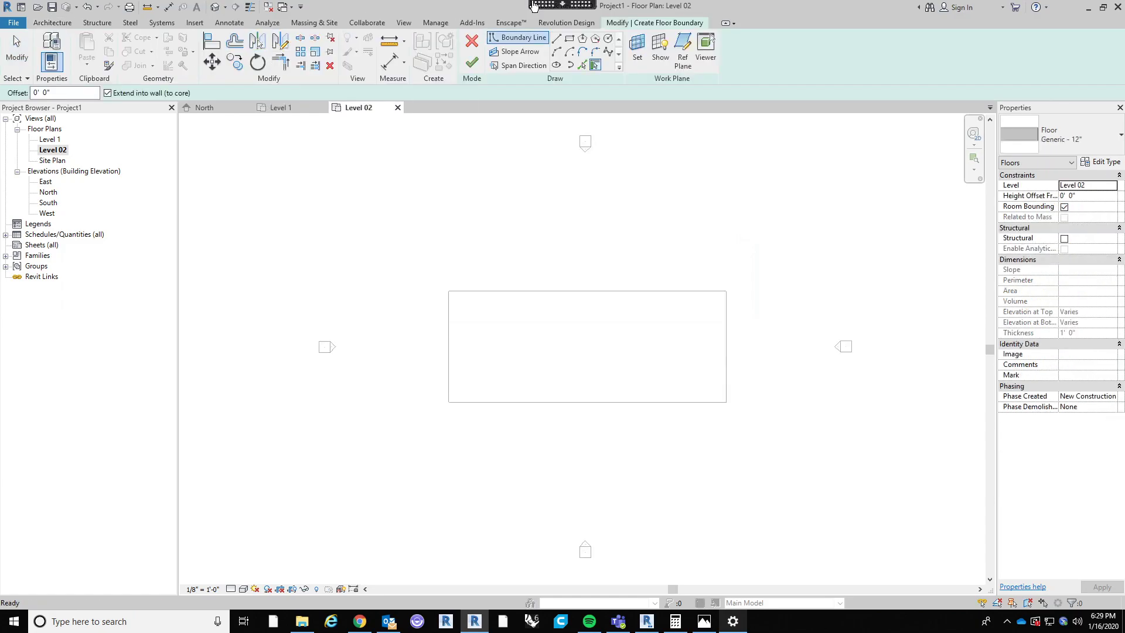
{"action": "left_click", "coordinate": [582, 65]}
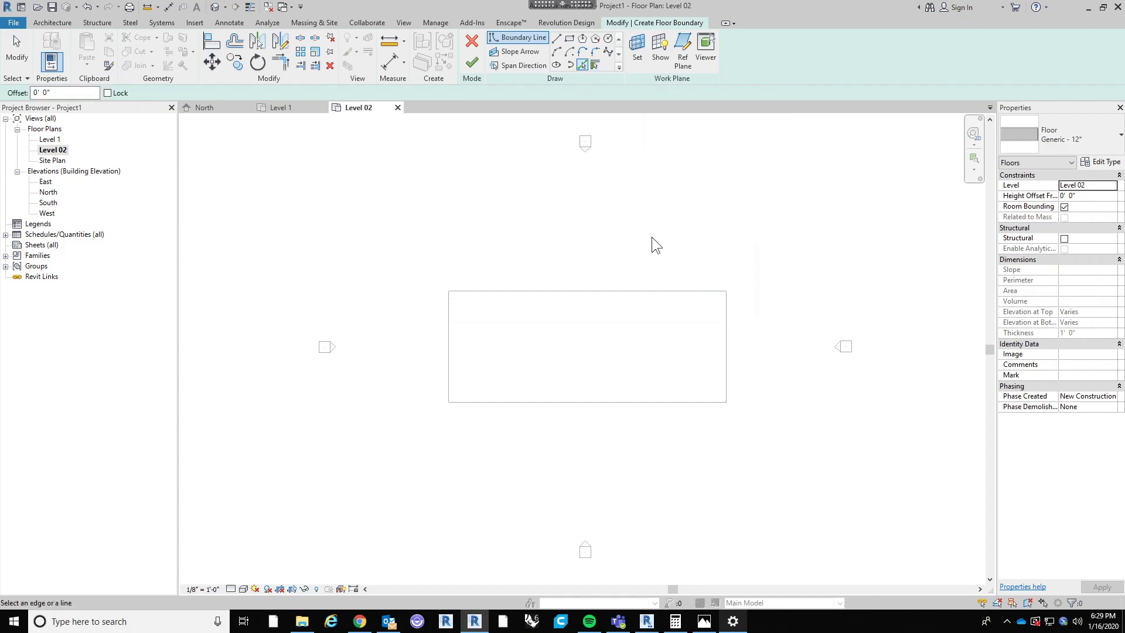
{"action": "left_click", "coordinate": [648, 289]}
{"action": "left_click", "coordinate": [447, 337]}
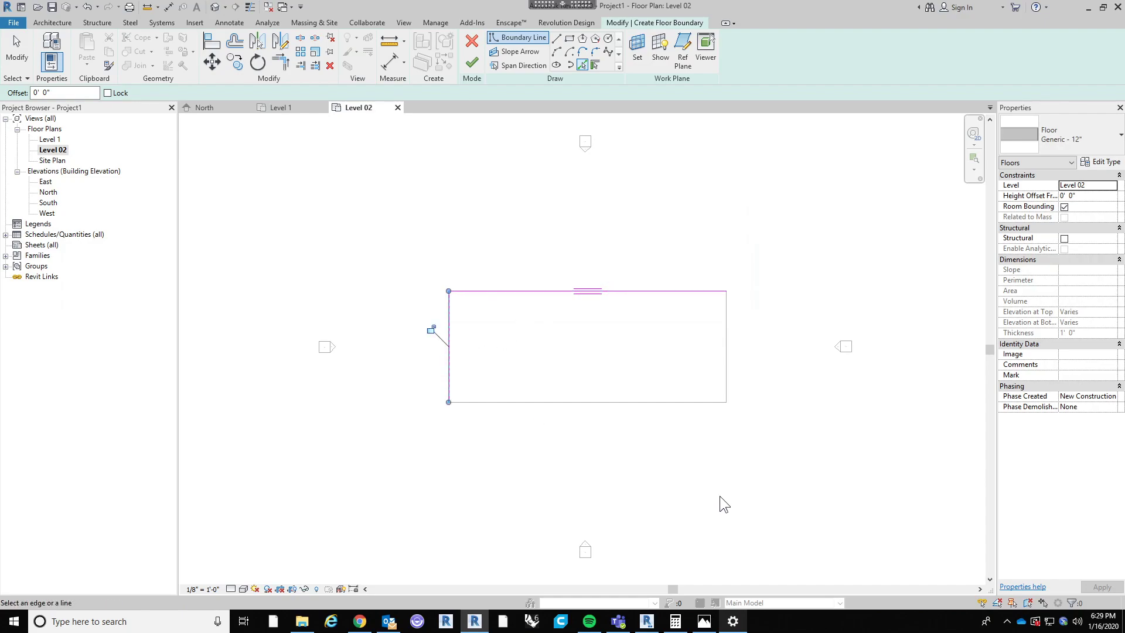
{"action": "left_click", "coordinate": [677, 402]}
{"action": "left_click", "coordinate": [725, 352]}
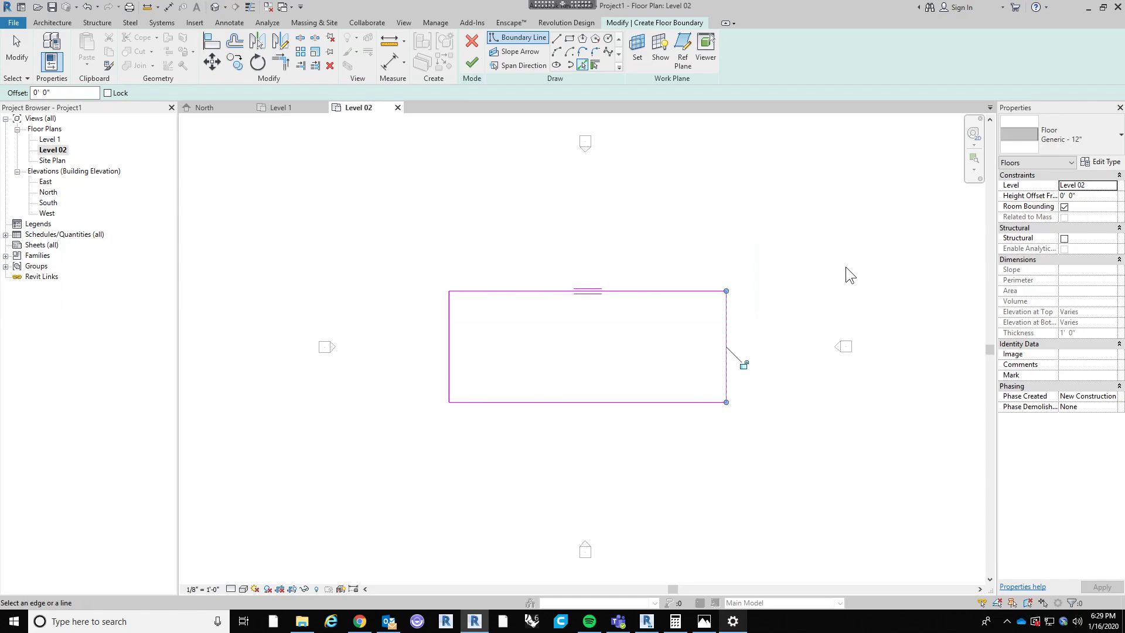
Step: Redo the boundary by Tab-picking the lower floor's whole edge chain, then view the reference image
{"action": "key", "text": "ctrl+z"}
{"action": "key", "text": "ctrl+z"}
{"action": "key", "text": "ctrl+z"}
{"action": "key", "text": "ctrl+z"}
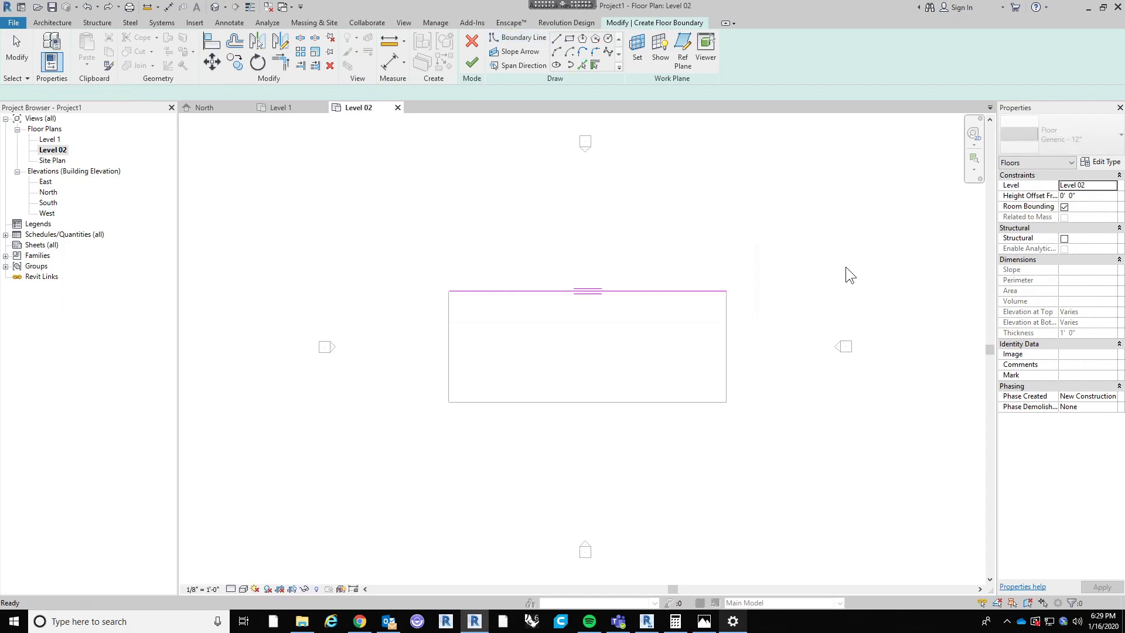
{"action": "key", "text": "Return"}
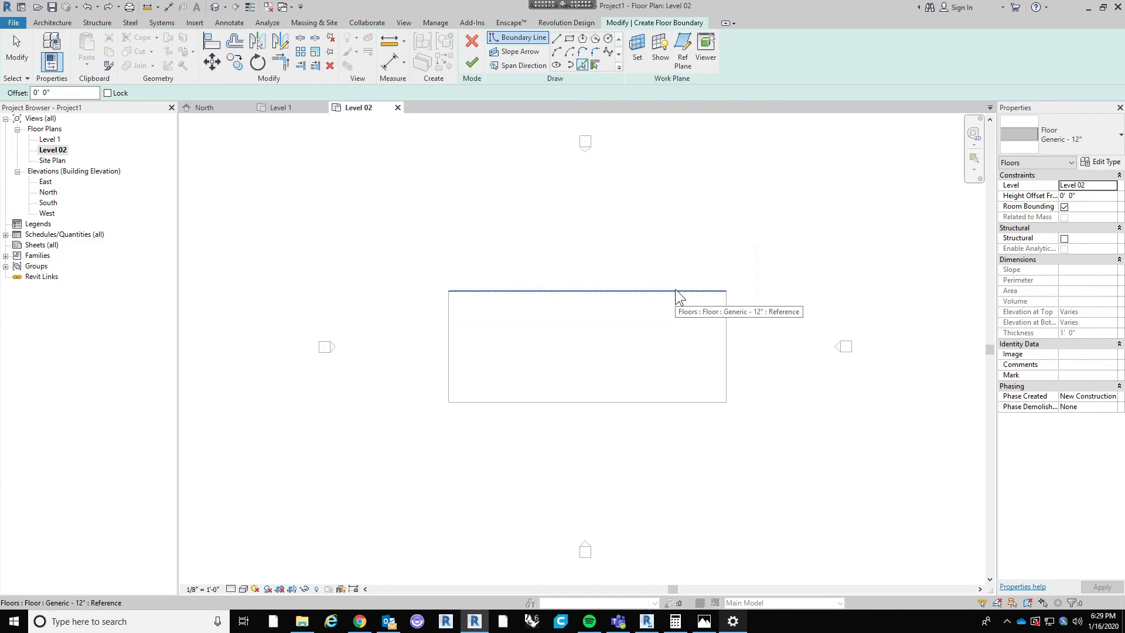
{"action": "key", "text": "Tab"}
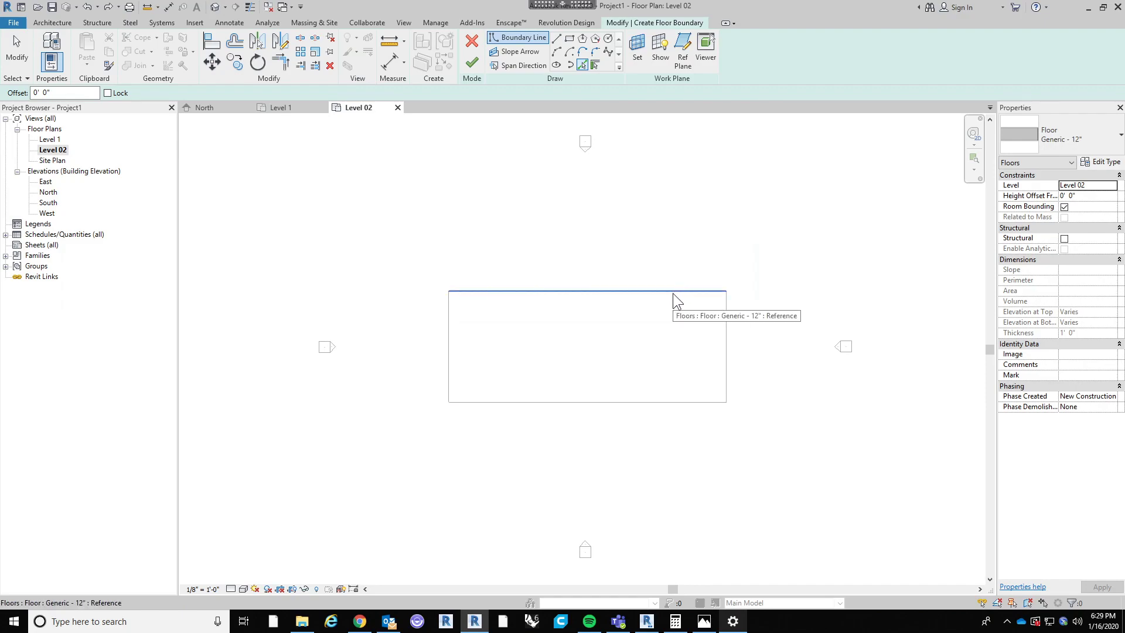
{"action": "key", "text": "Tab"}
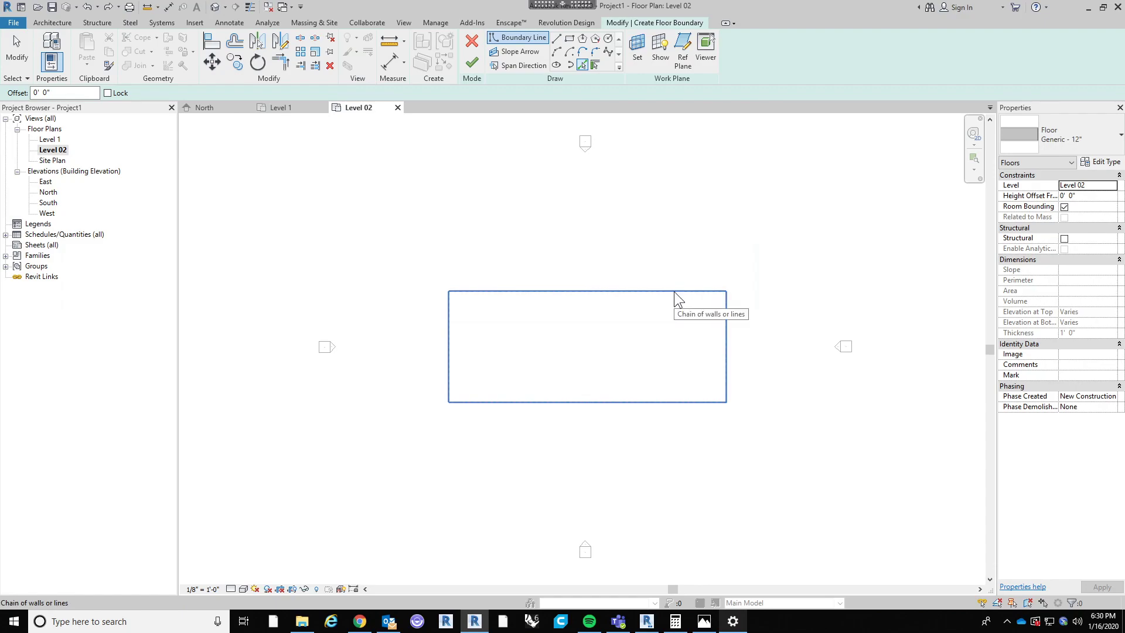
{"action": "left_click", "coordinate": [674, 290]}
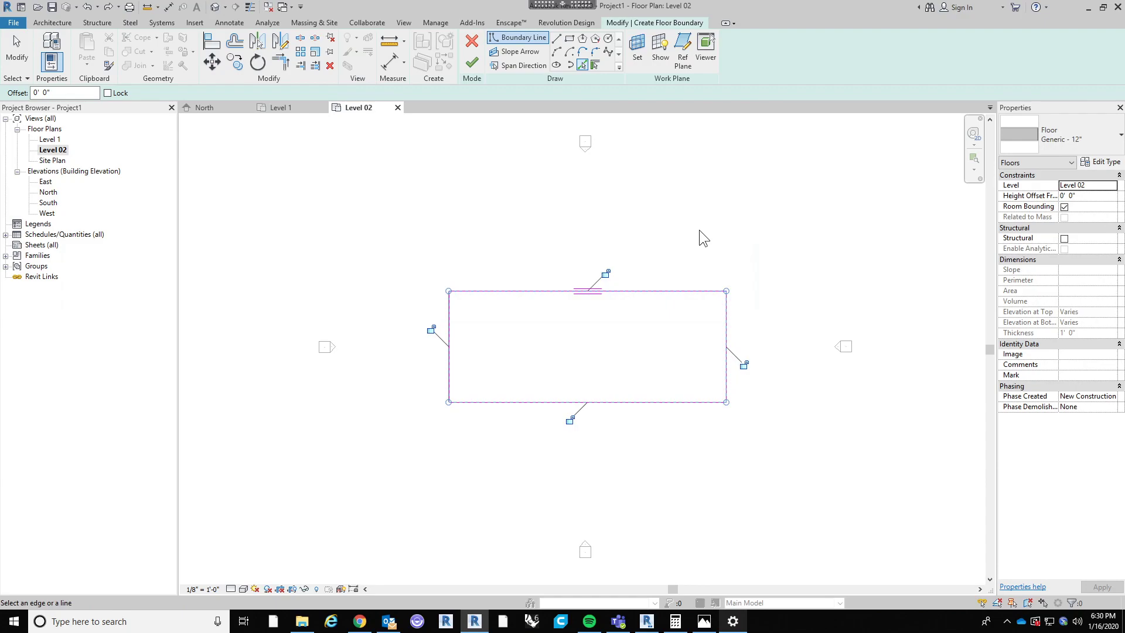
{"action": "key", "text": "Escape"}
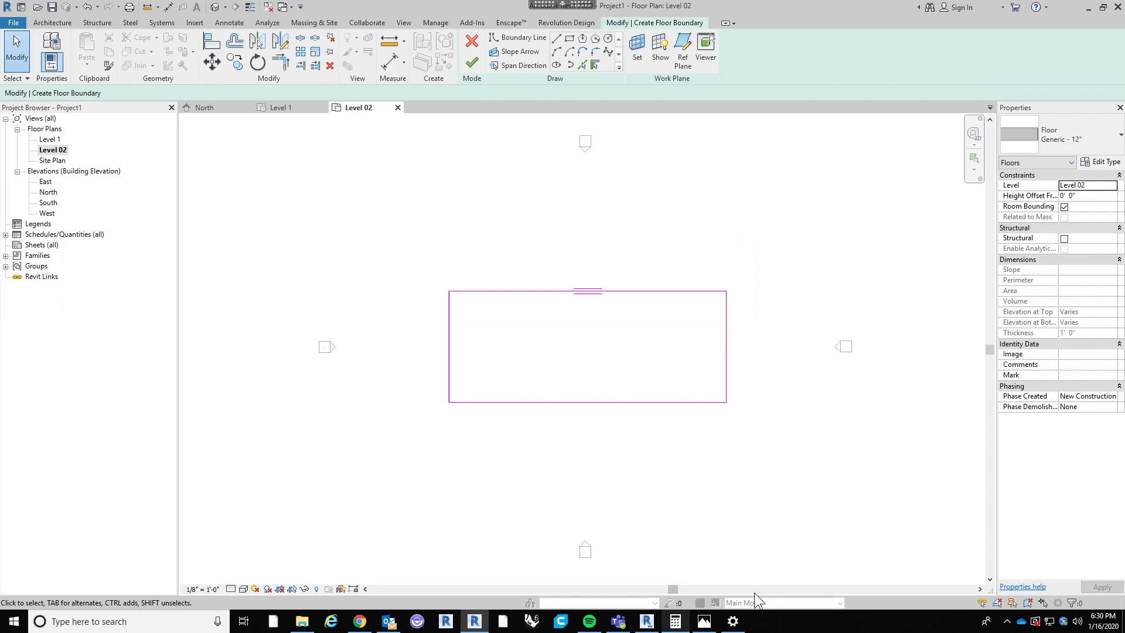
{"action": "left_click", "coordinate": [713, 629]}
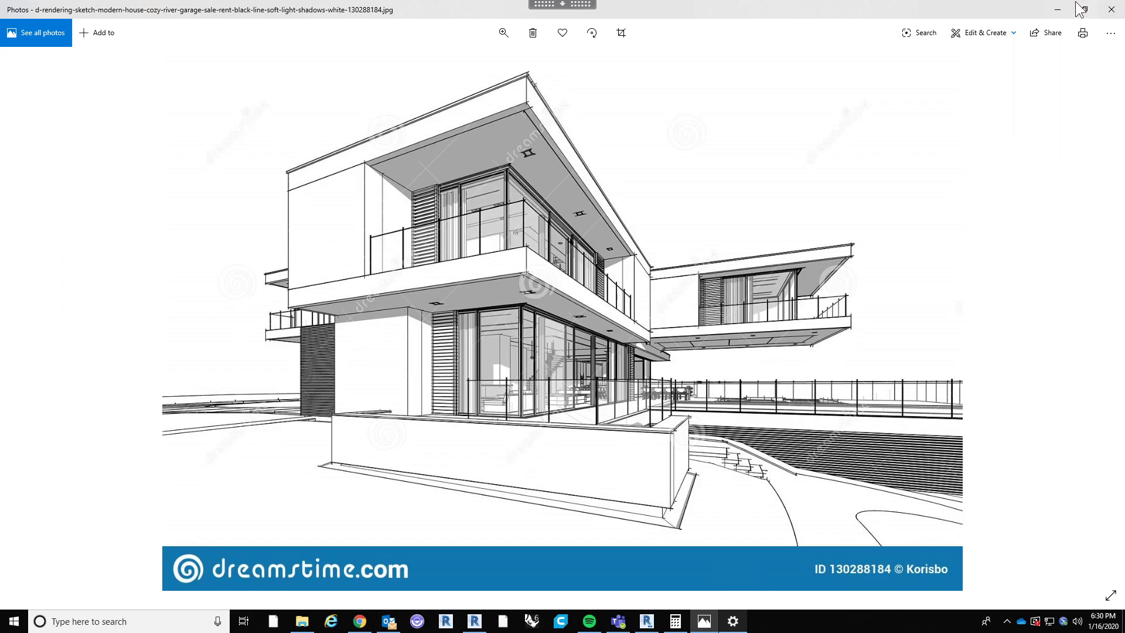
Step: Minimize the Photos reference image to get back to the Level 02 floor sketch
{"action": "left_click", "coordinate": [1057, 9]}
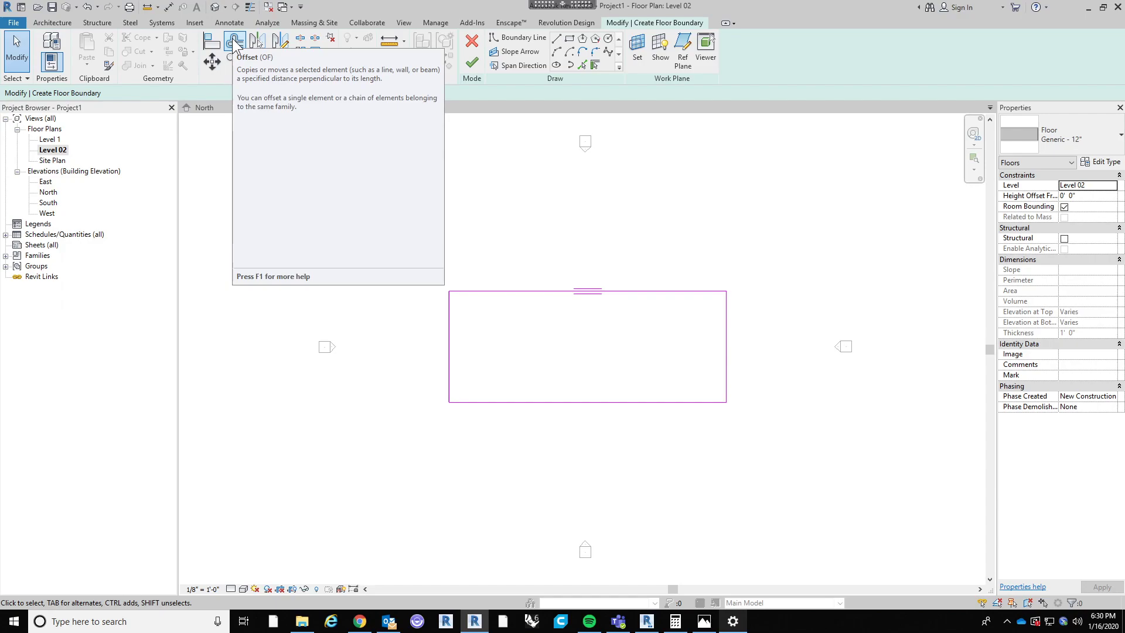
Step: Offset boundary lines 6', copying the top line and moving the right edge outward without a copy
{"action": "left_click", "coordinate": [235, 43]}
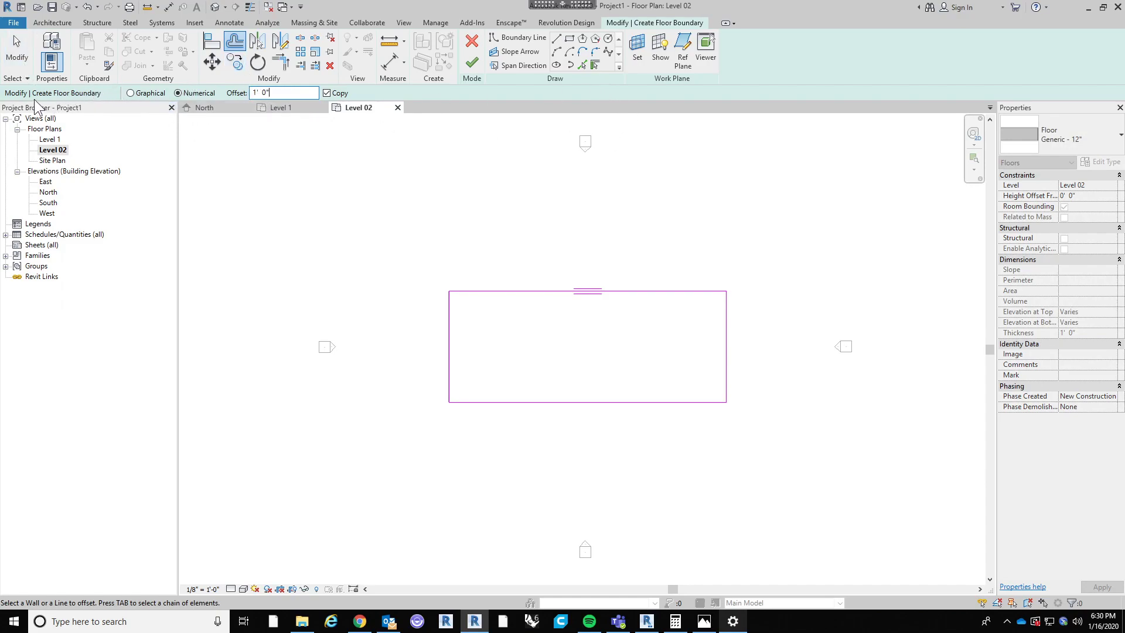
{"action": "double_click", "coordinate": [283, 92]}
{"action": "type", "text": "6"}
{"action": "key", "text": "Return"}
{"action": "left_click", "coordinate": [633, 296]}
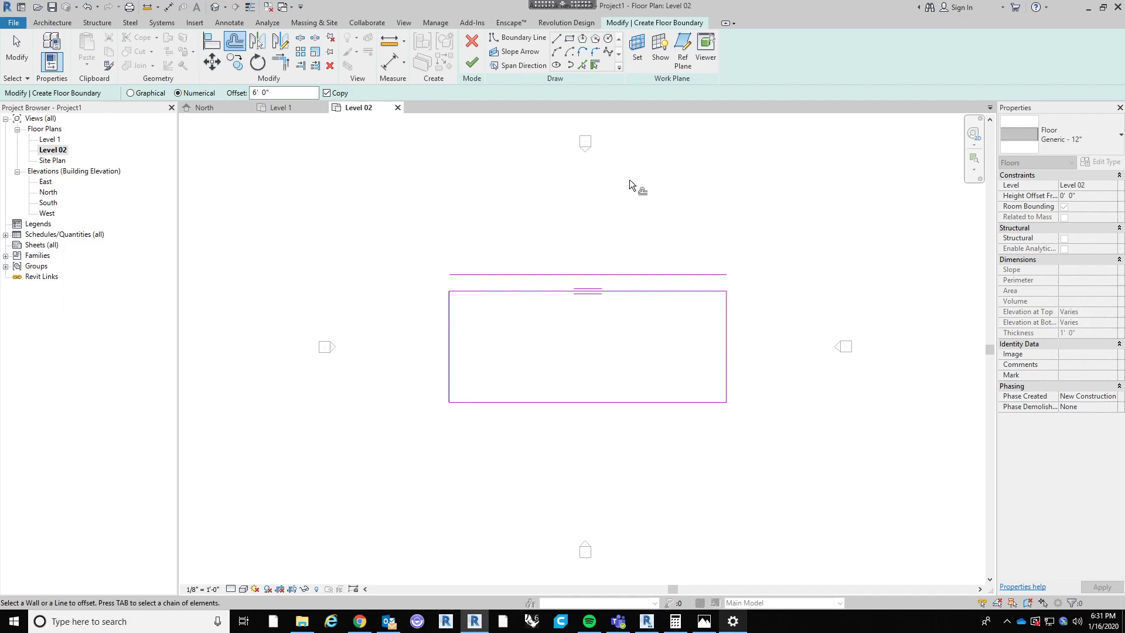
{"action": "left_click", "coordinate": [326, 93]}
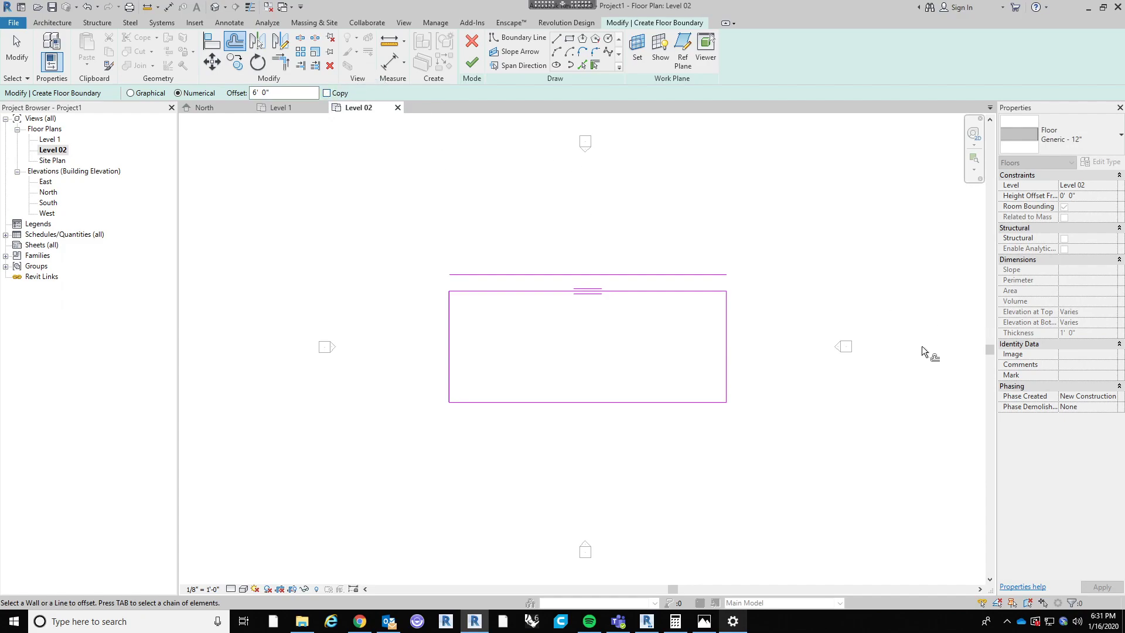
{"action": "left_click", "coordinate": [728, 338]}
{"action": "key", "text": "Escape"}
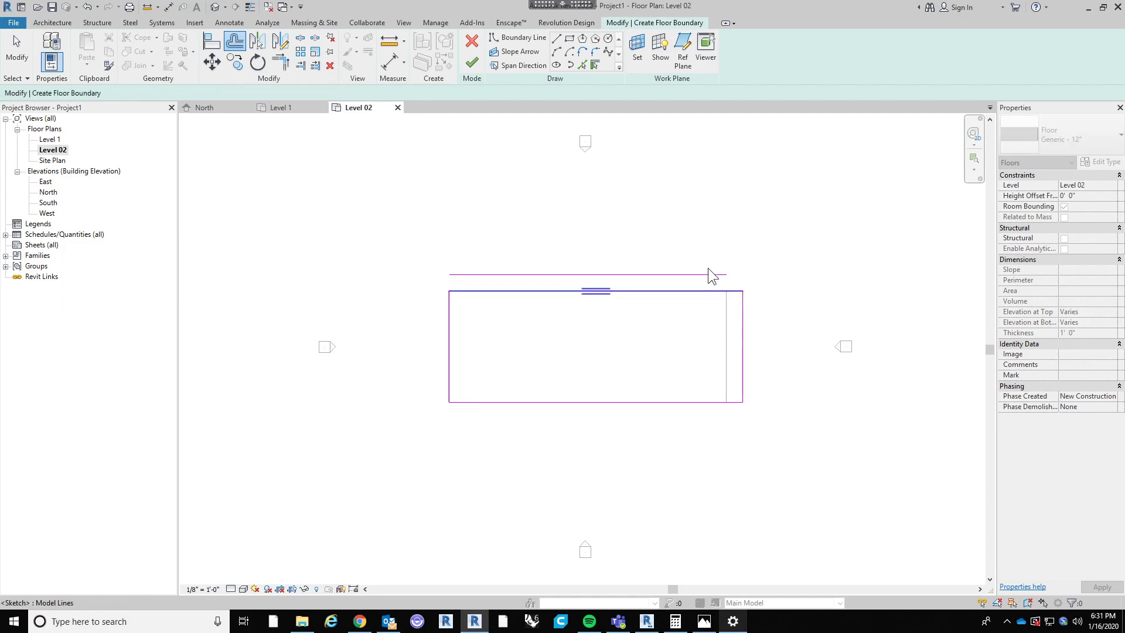
Step: Delete the old top line, offset the top edge 6' higher, and glance at the reference photo
{"action": "left_click", "coordinate": [705, 275]}
{"action": "key", "text": "Delete"}
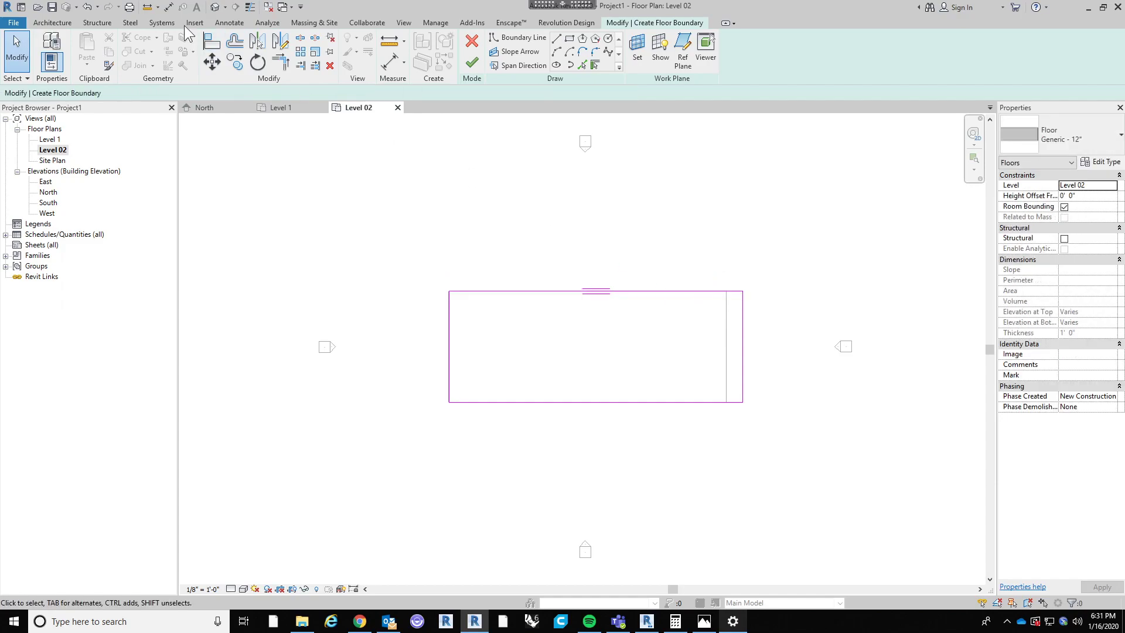
{"action": "left_click", "coordinate": [236, 41]}
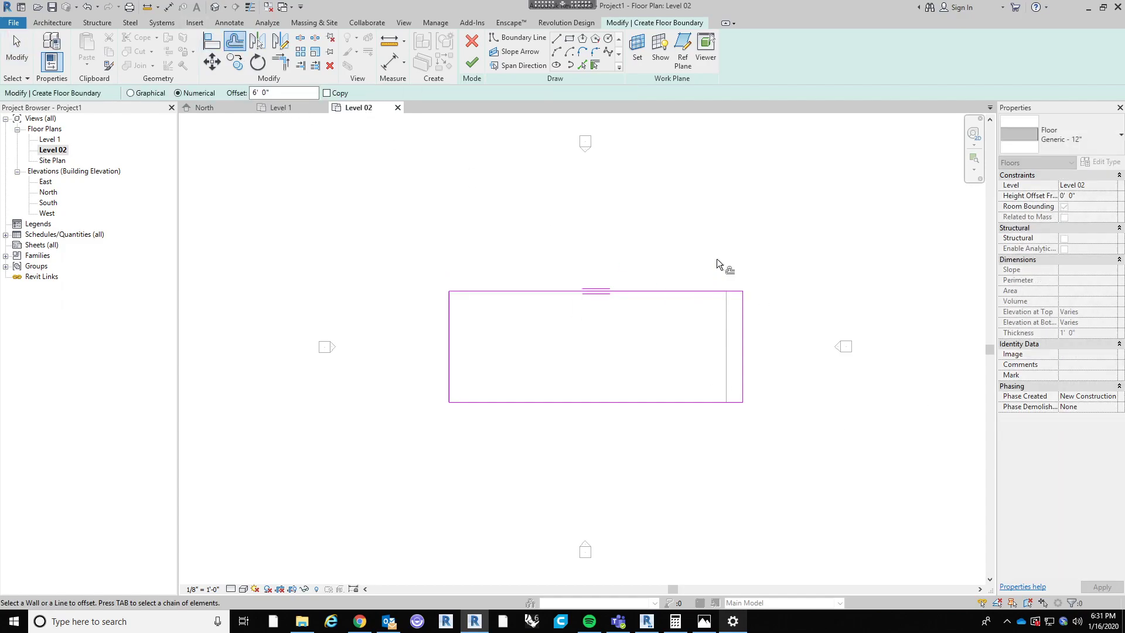
{"action": "left_click", "coordinate": [682, 288]}
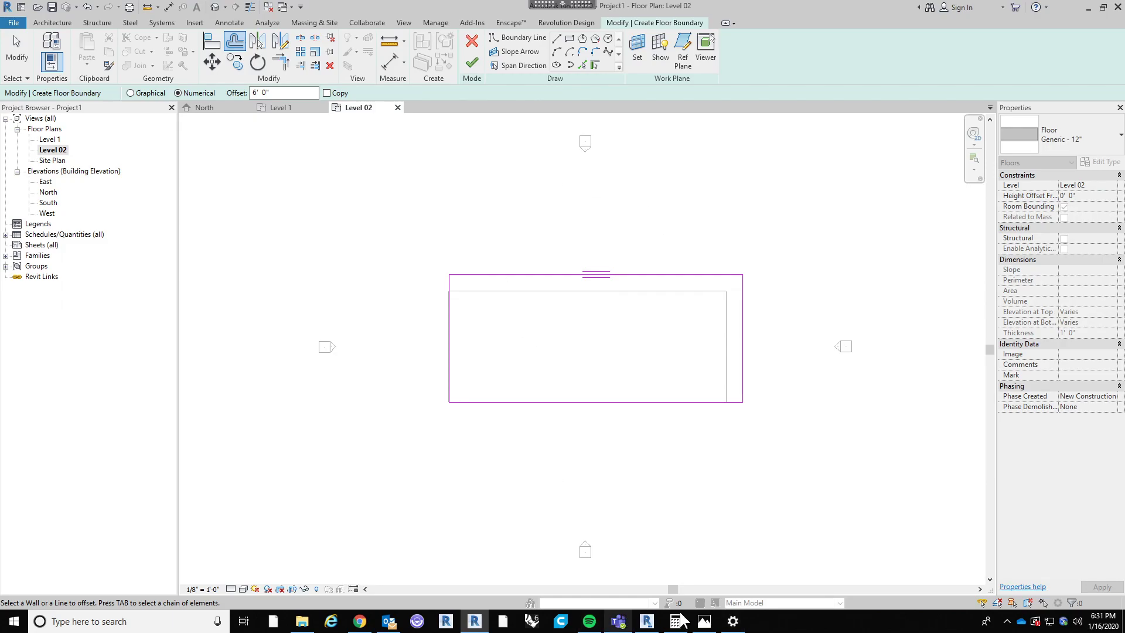
{"action": "left_click", "coordinate": [704, 621]}
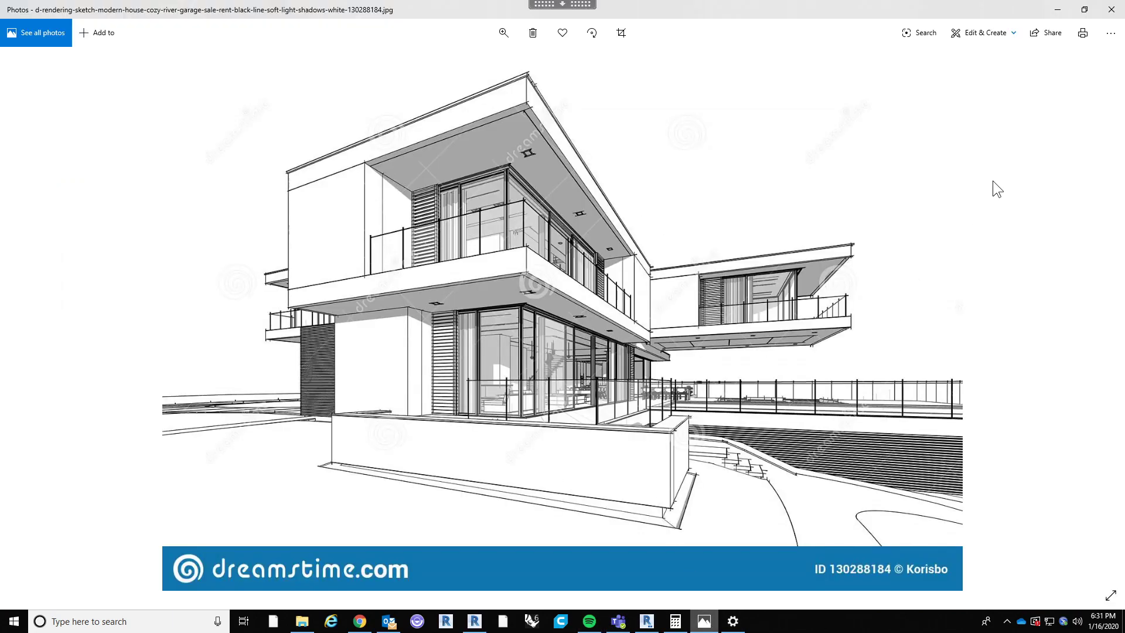
{"action": "left_click", "coordinate": [1057, 9]}
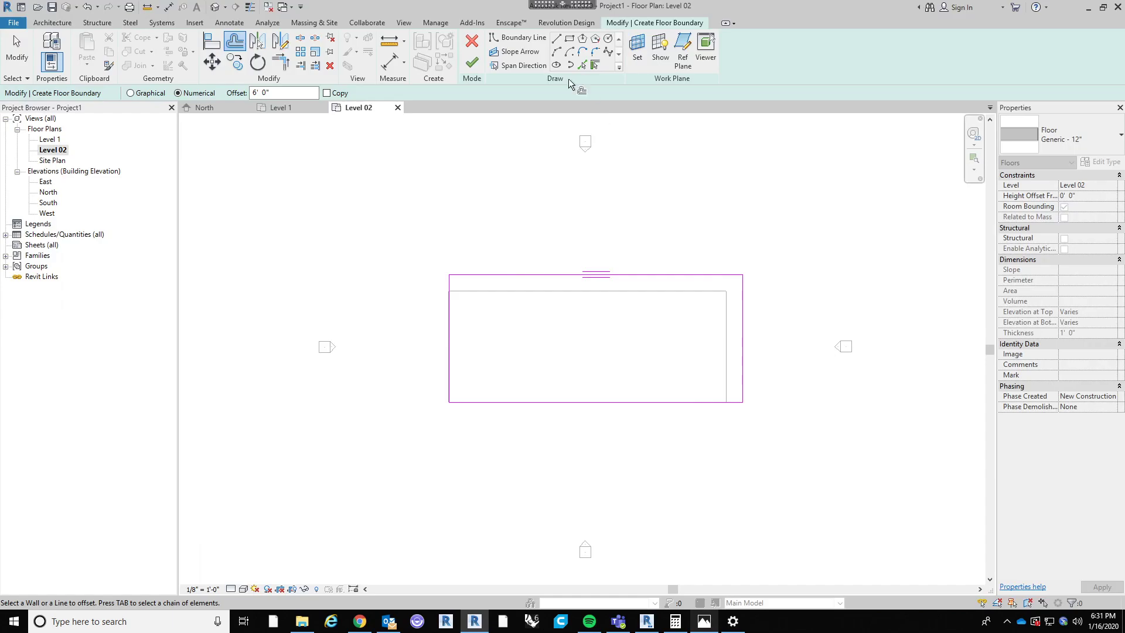
{"action": "left_click", "coordinate": [556, 37]}
{"action": "middle_click_drag", "start_coordinate": [507, 187], "coordinate": [494, 269]}
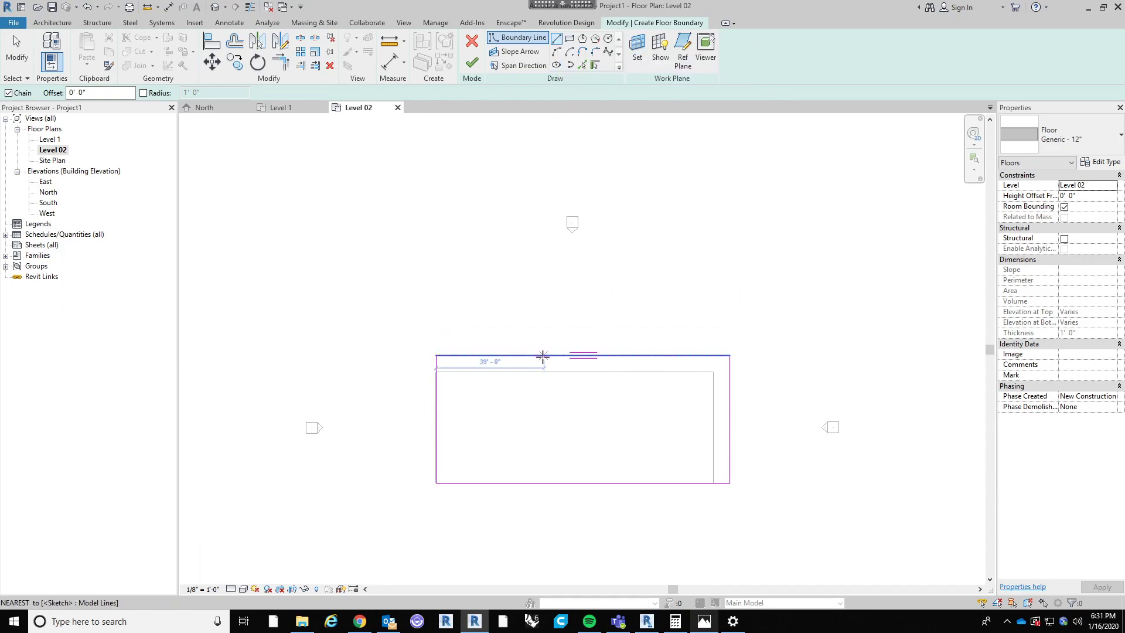
{"action": "scroll", "coordinate": [541, 356], "scroll_direction": "up", "scroll_amount": 2}
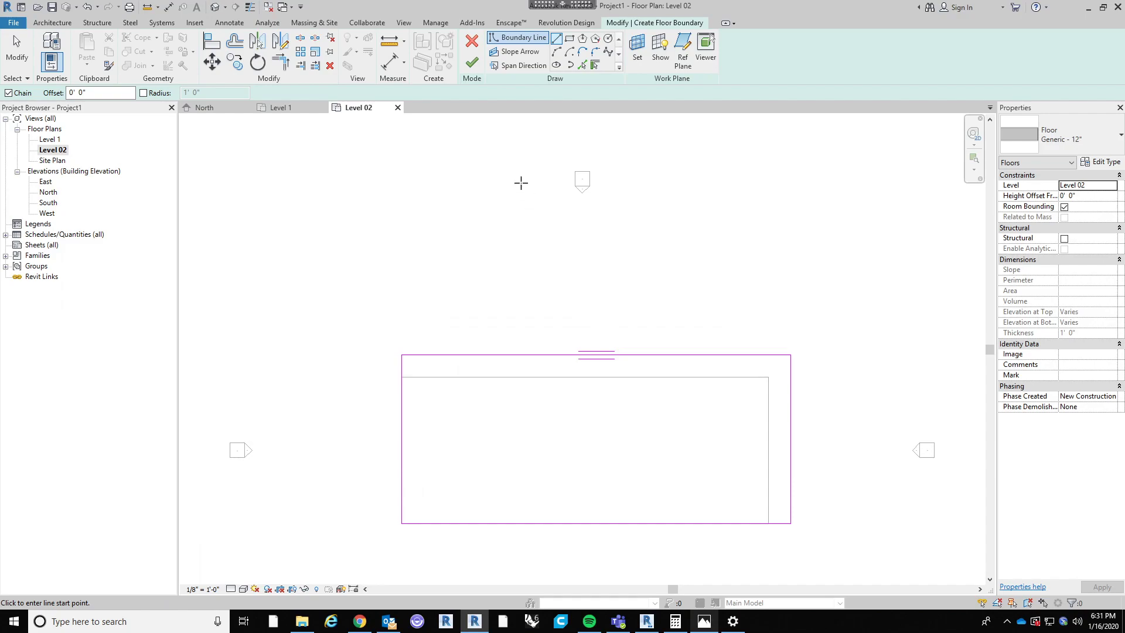
{"action": "left_click", "coordinate": [241, 41]}
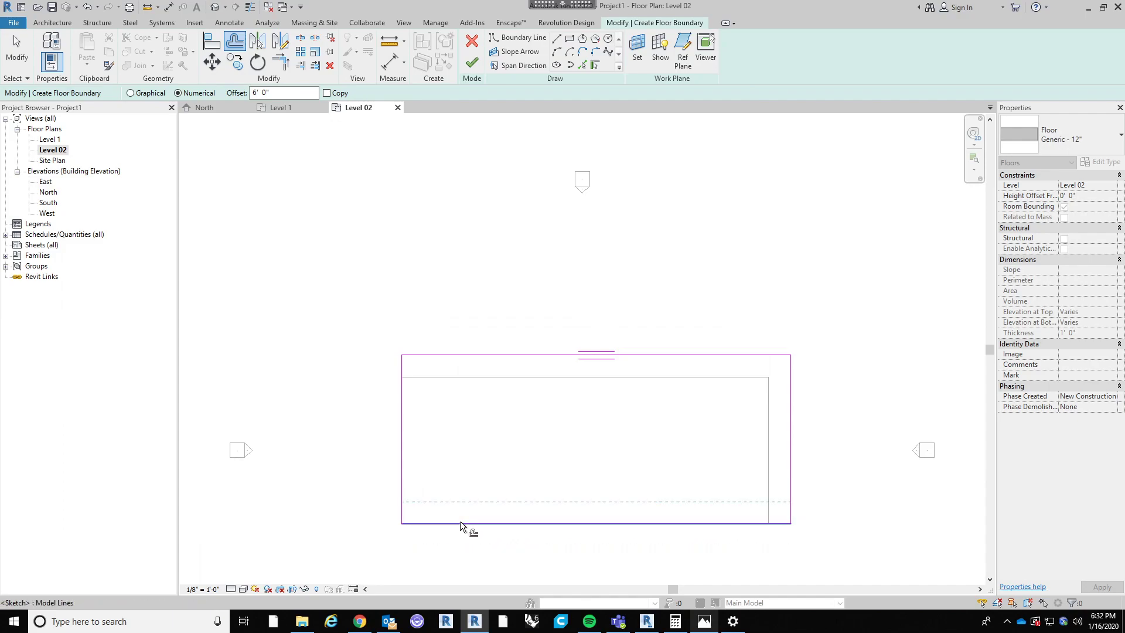
{"action": "key", "text": "Tab"}
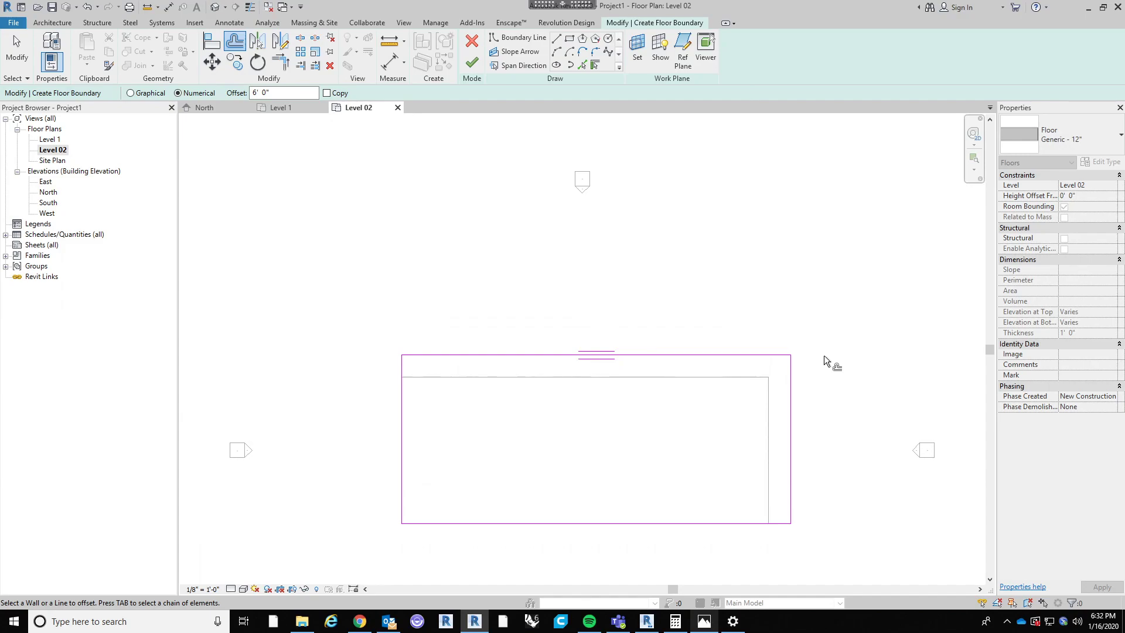
{"action": "key", "text": "Escape"}
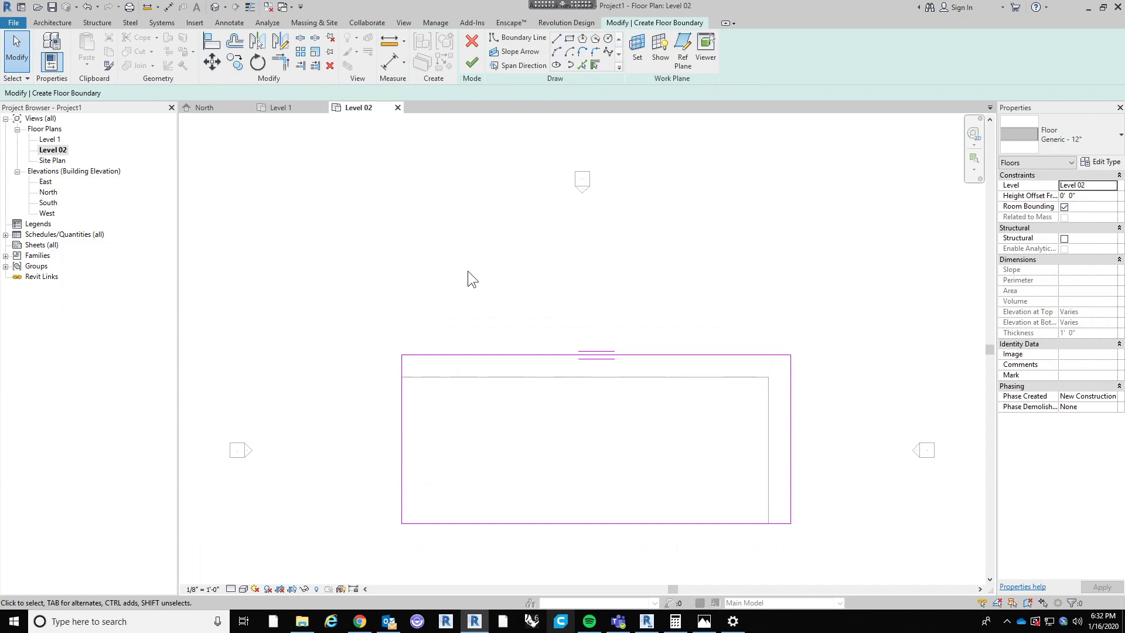
Step: Draw a 40' boundary line straight up from the top edge, then a 40' line to the left
{"action": "left_click", "coordinate": [557, 39]}
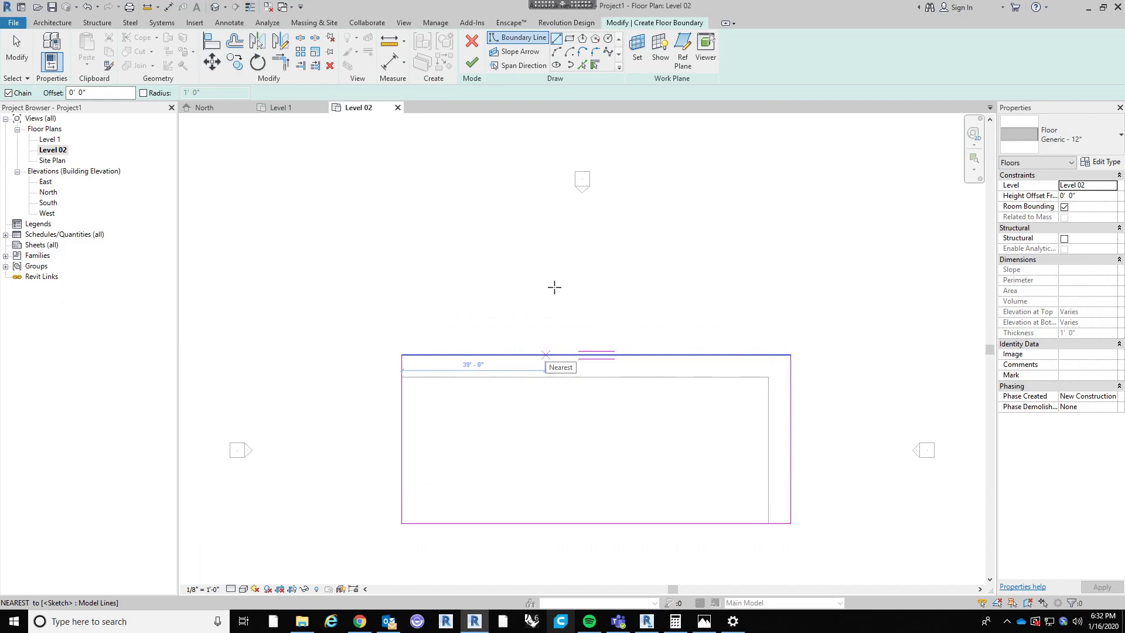
{"action": "left_click", "coordinate": [549, 356]}
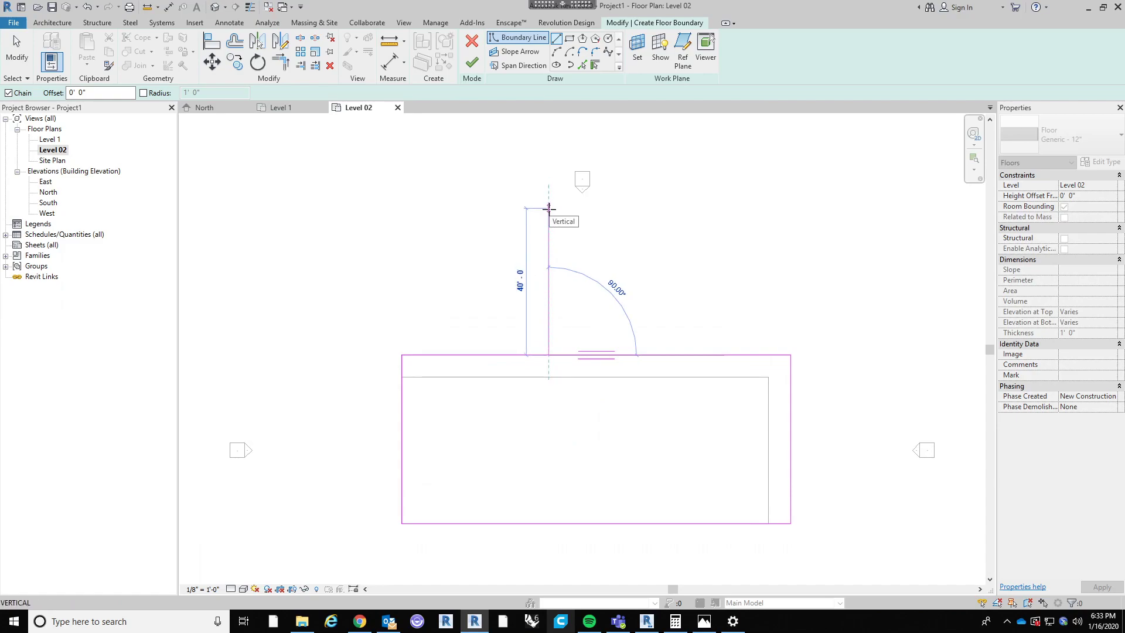
{"action": "left_click", "coordinate": [548, 207]}
{"action": "left_click", "coordinate": [400, 205]}
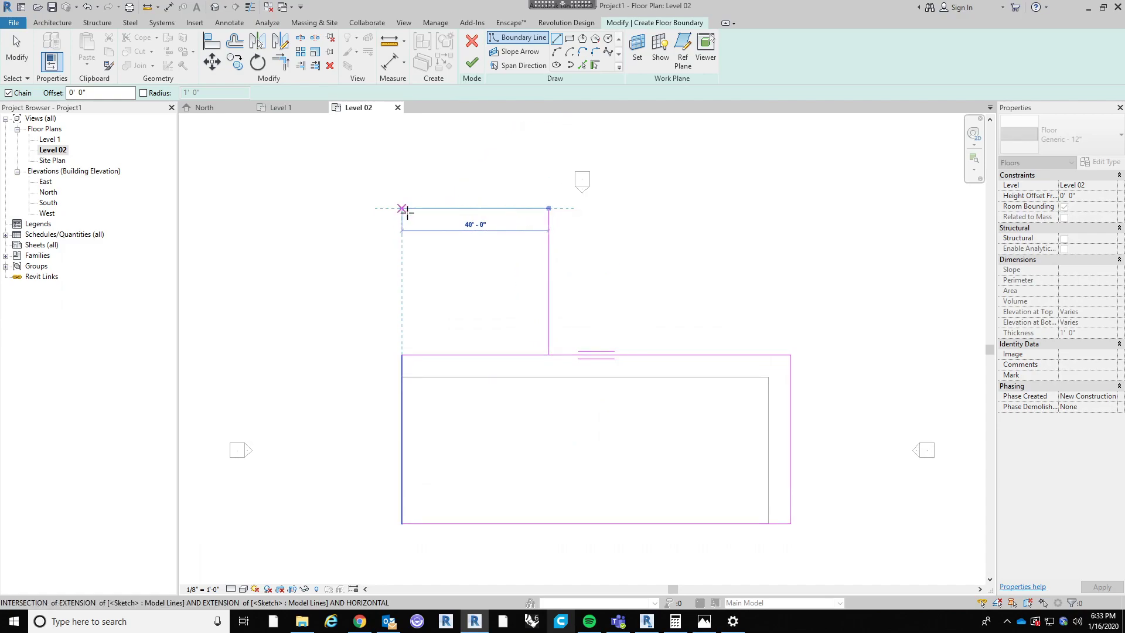
{"action": "key", "text": "Escape"}
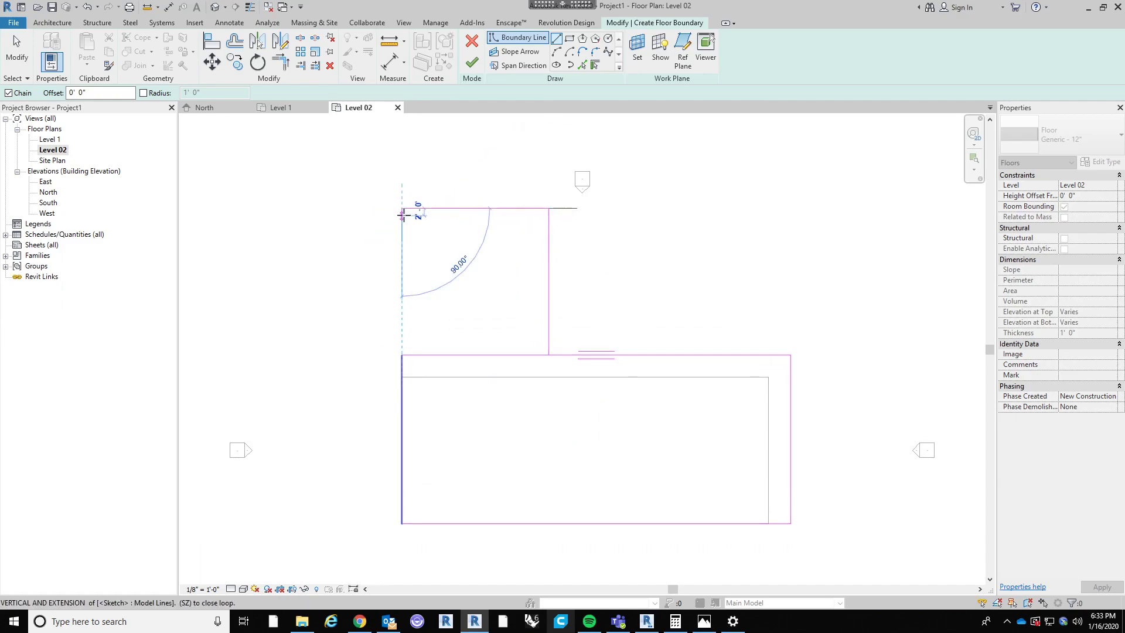
{"action": "key", "text": "Escape"}
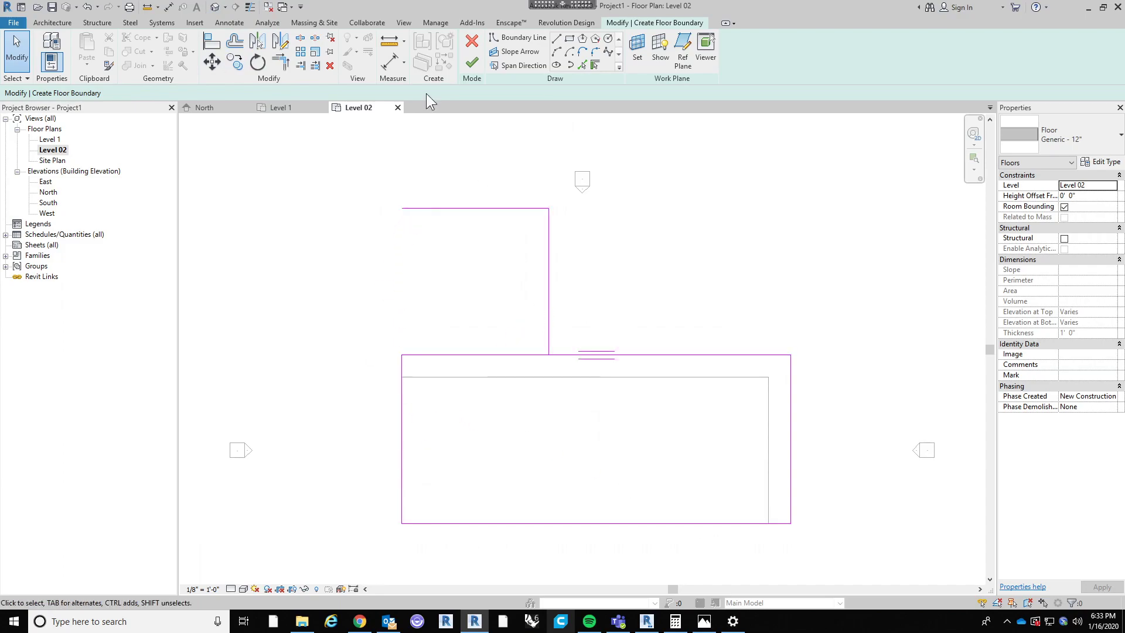
Step: Corner-trim the new vertical line with the top edge, and extend the left edge to the wing's top line
{"action": "left_click", "coordinate": [281, 62]}
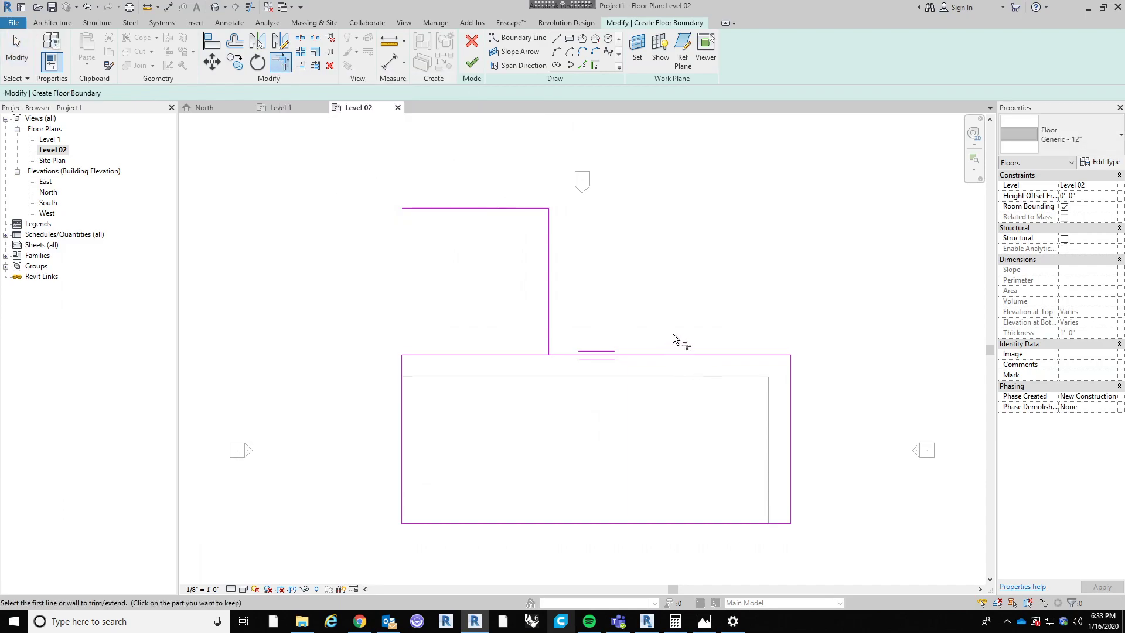
{"action": "left_click", "coordinate": [549, 331]}
{"action": "left_click", "coordinate": [579, 357]}
{"action": "left_click", "coordinate": [405, 382]}
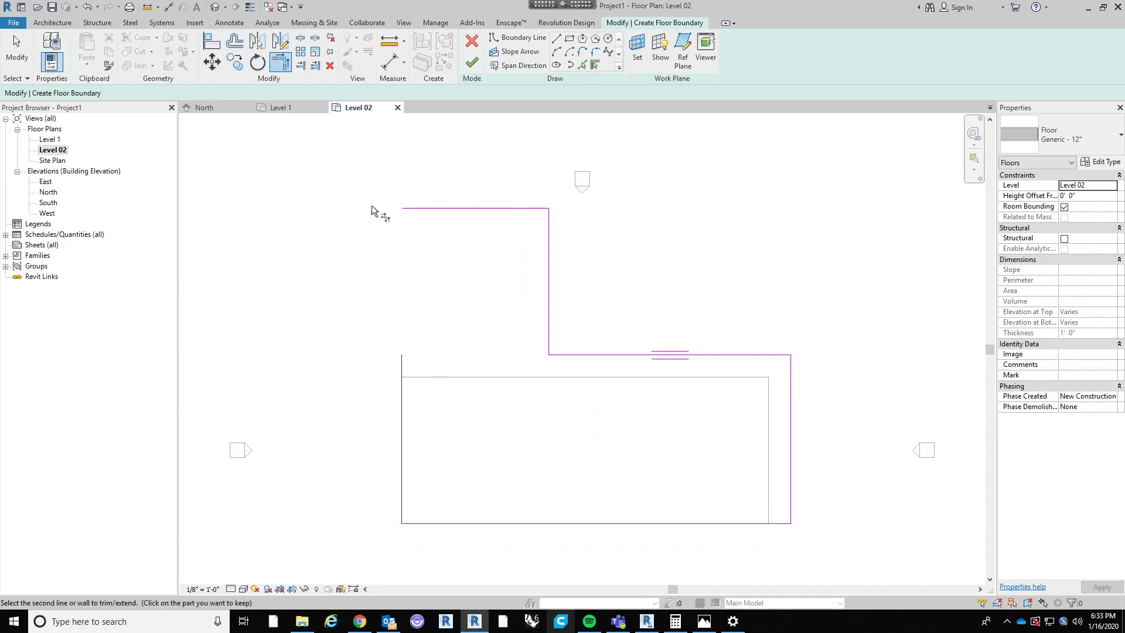
{"action": "left_click", "coordinate": [426, 210]}
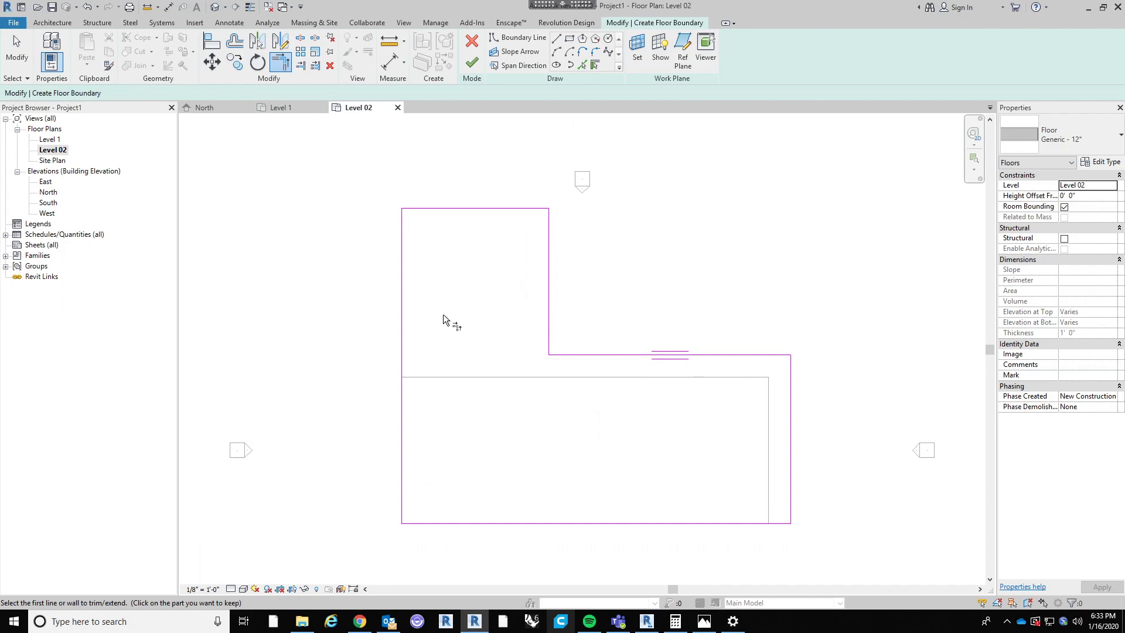
{"action": "key", "text": "Escape"}
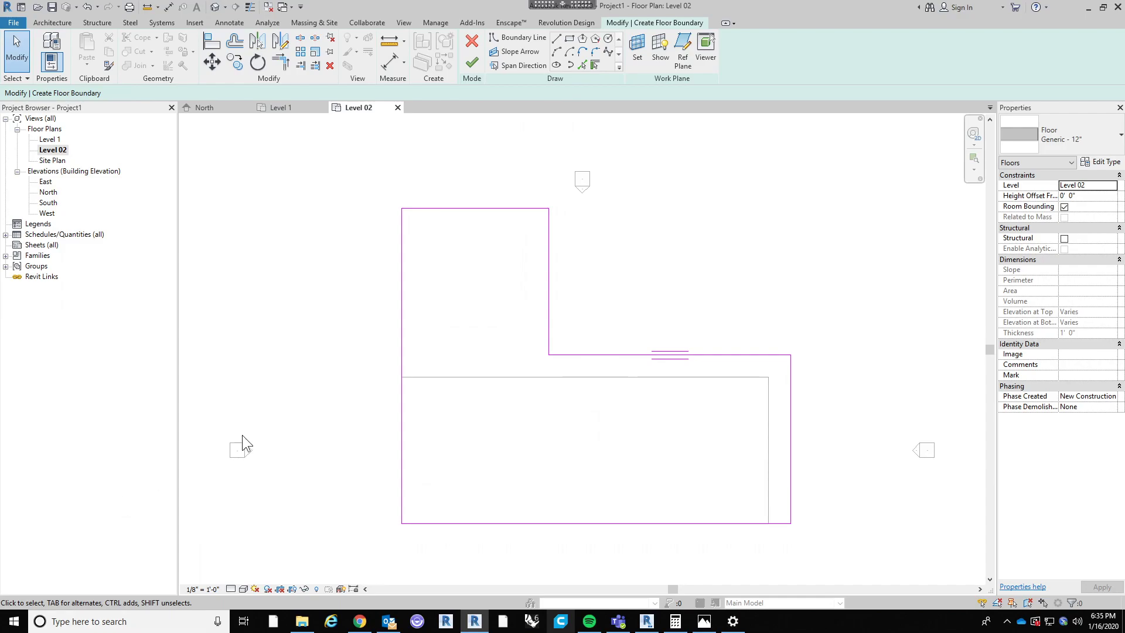
Step: Stretch the upper horizontal boundary line left, then snap its end back to the vertical line's endpoint
{"action": "left_click", "coordinate": [566, 356]}
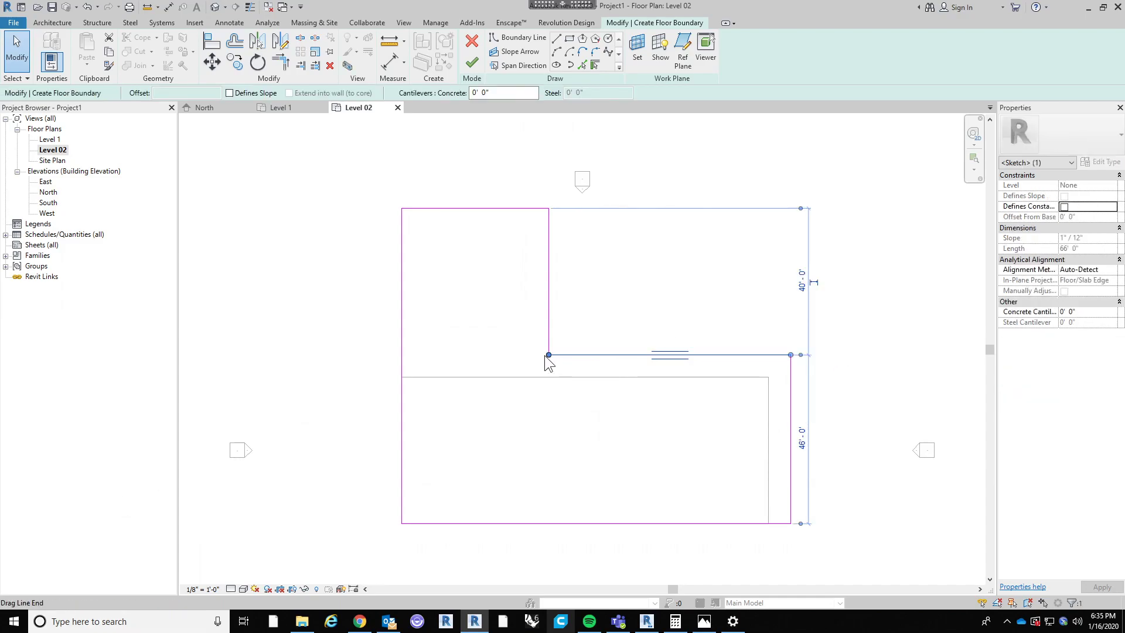
{"action": "left_click_drag", "start_coordinate": [548, 354], "coordinate": [472, 355]}
{"action": "left_click", "coordinate": [534, 406]}
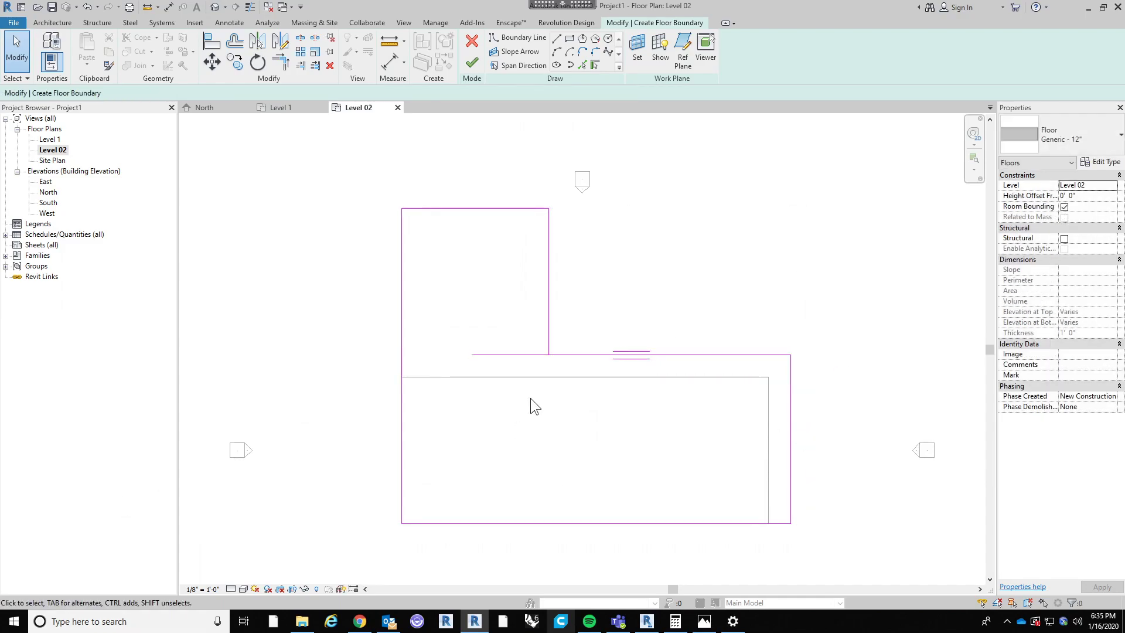
{"action": "left_click", "coordinate": [496, 355]}
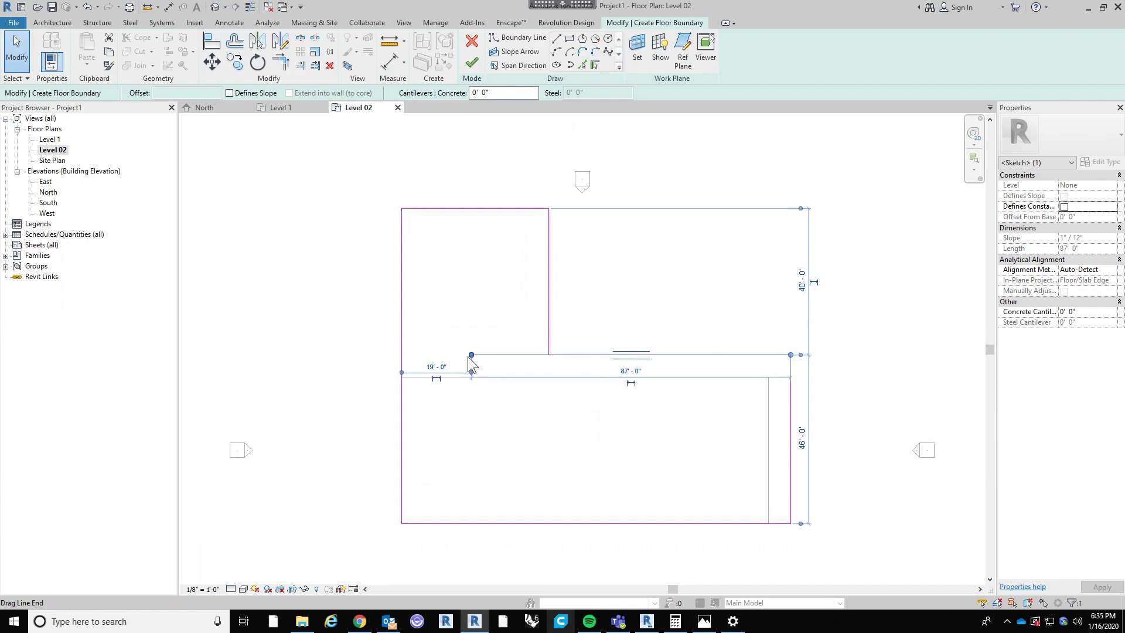
{"action": "left_click_drag", "start_coordinate": [471, 355], "coordinate": [548, 355]}
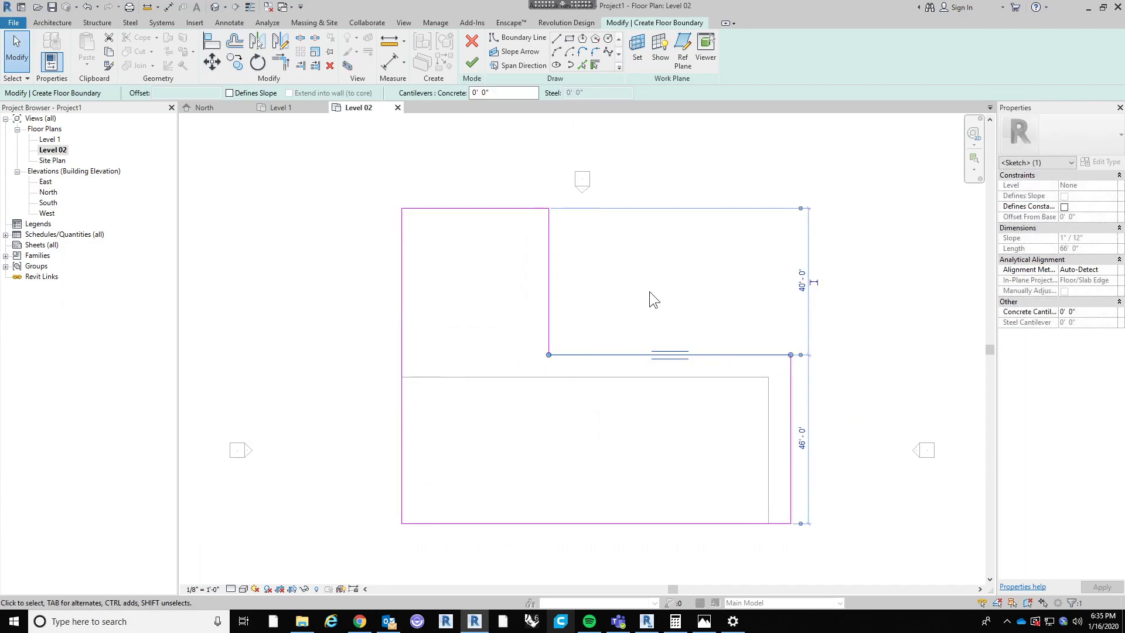
{"action": "left_click", "coordinate": [647, 294]}
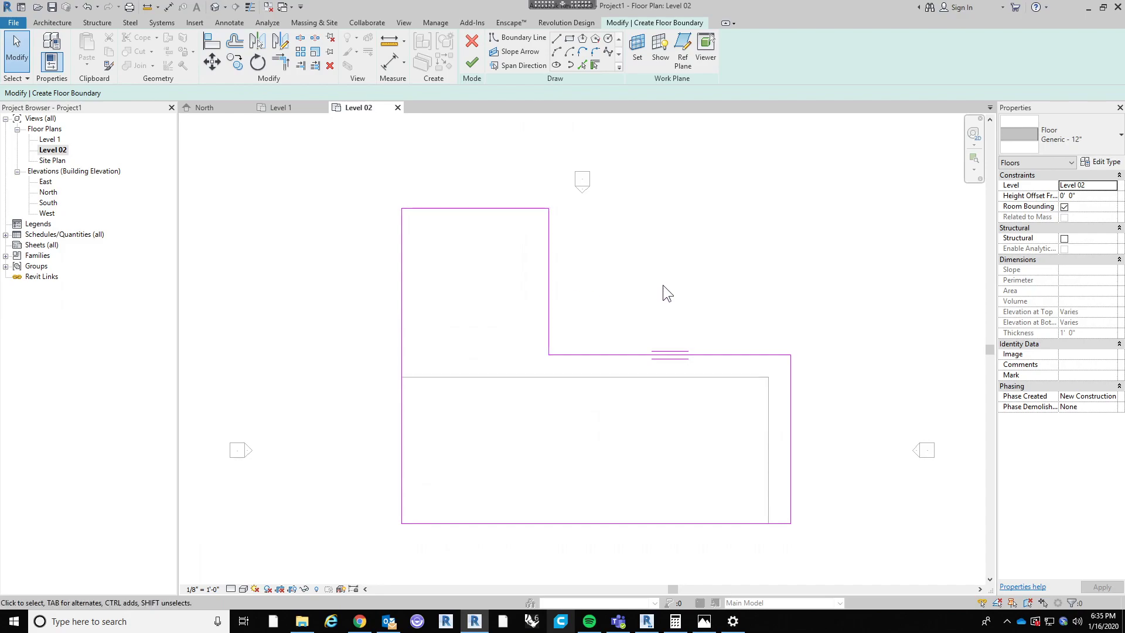
Step: Stretch the lower block's top edge left until it meets the left boundary edge
{"action": "key", "text": "t"}
{"action": "key", "text": "r"}
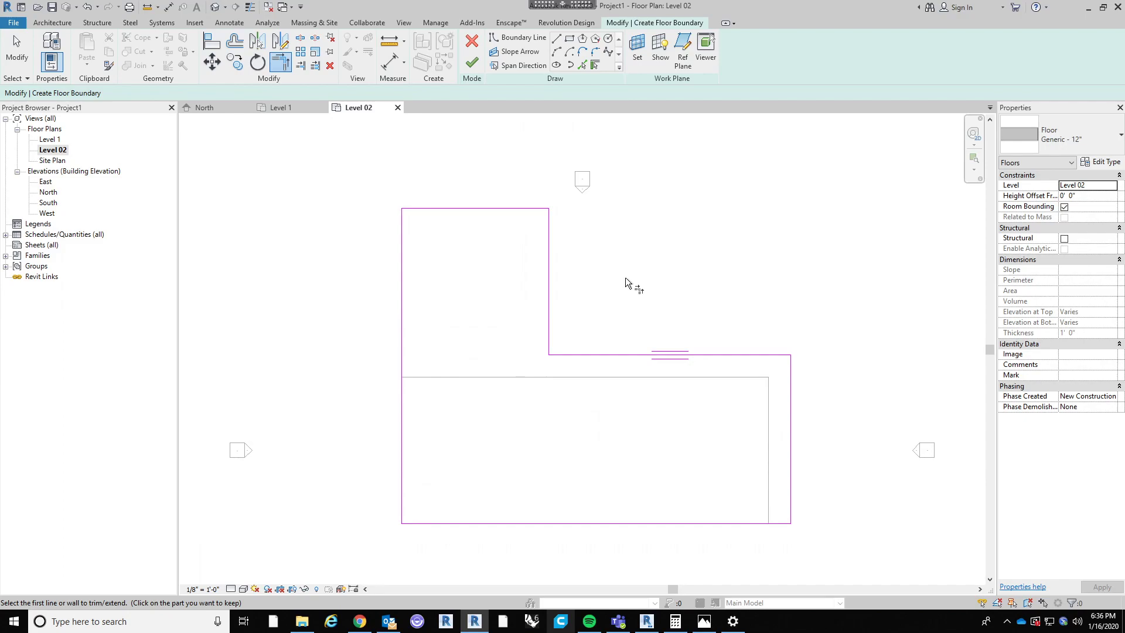
{"action": "key", "text": "Escape"}
{"action": "left_click", "coordinate": [572, 355]}
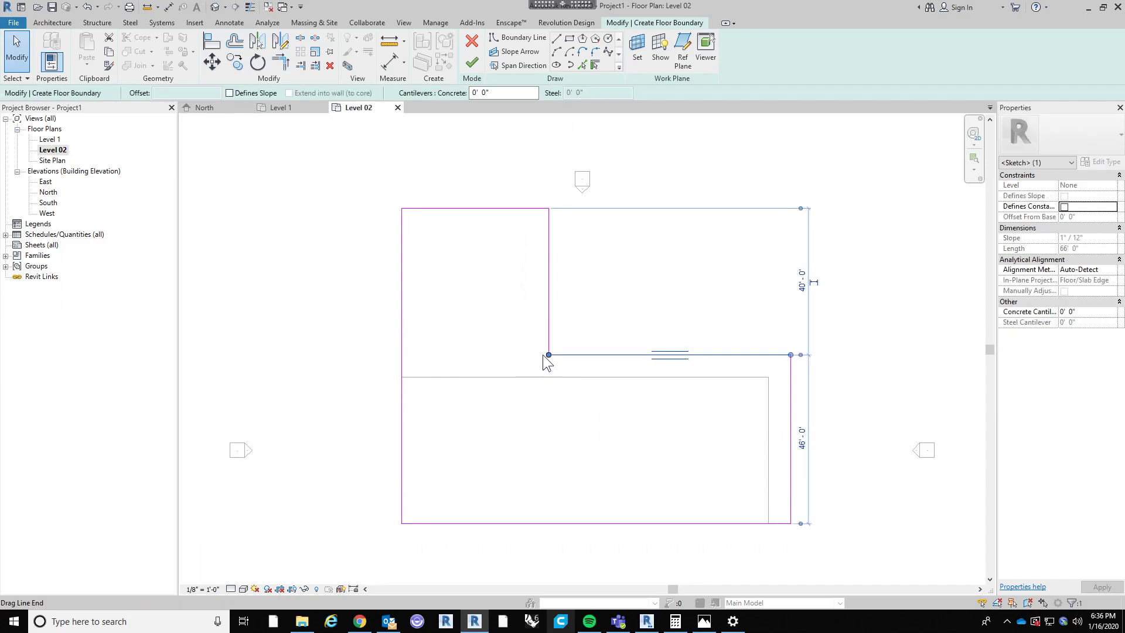
{"action": "left_click_drag", "start_coordinate": [548, 354], "coordinate": [402, 354]}
{"action": "key", "text": "Escape"}
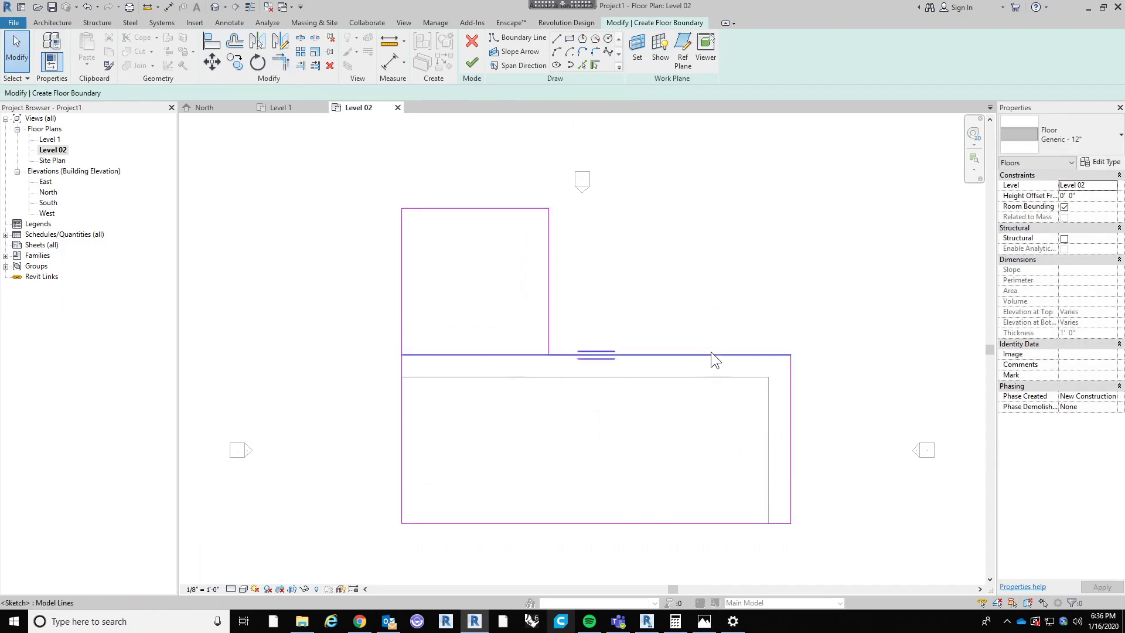
Step: Trim the top line and vertical line into a clean corner, undoing wrong trims, then check the reference image
{"action": "key", "text": "t"}
{"action": "key", "text": "r"}
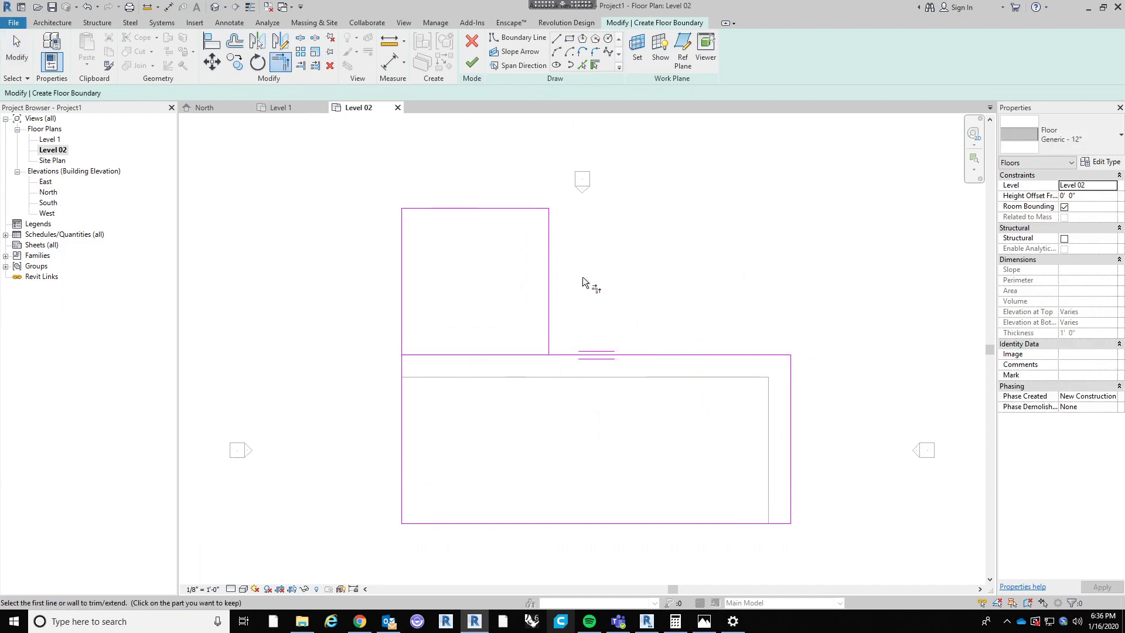
{"action": "left_click", "coordinate": [548, 290]}
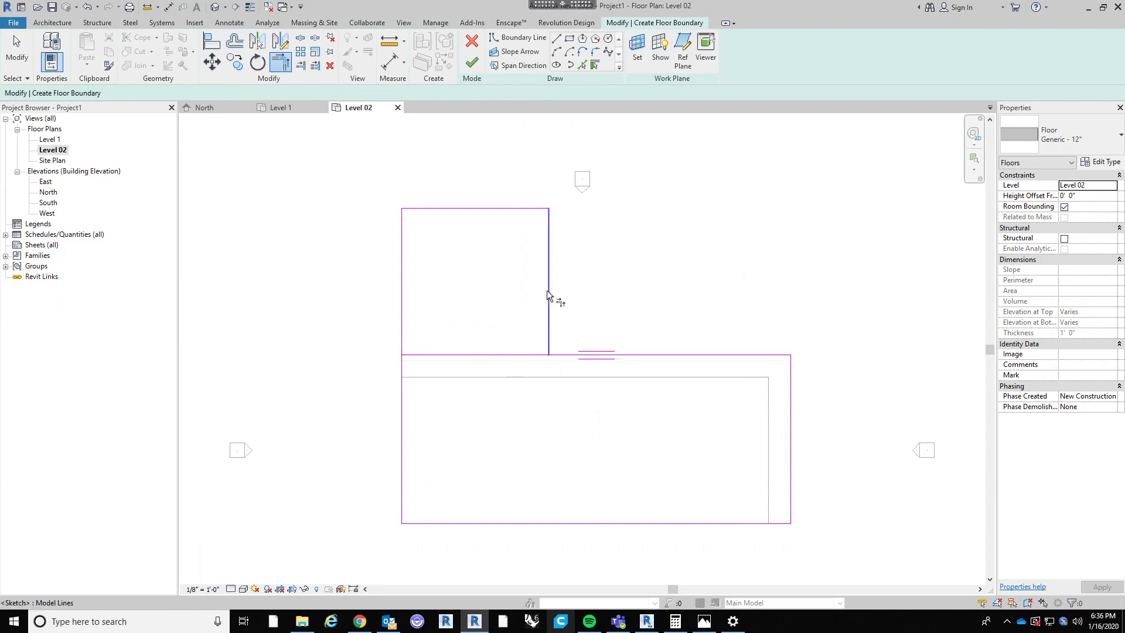
{"action": "left_click", "coordinate": [653, 355]}
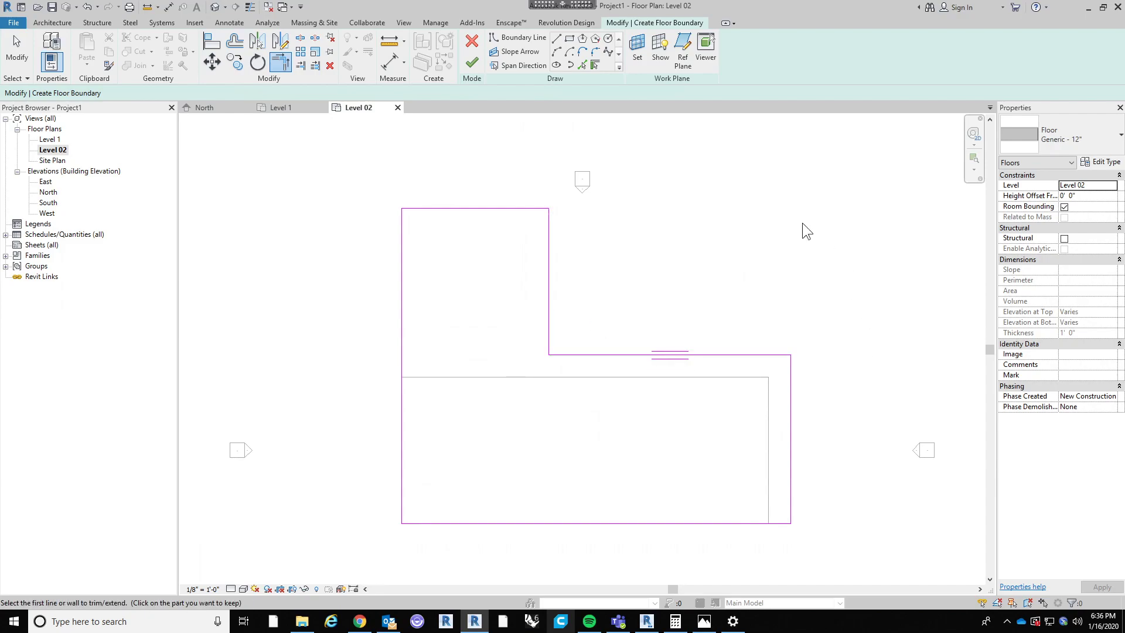
{"action": "key", "text": "ctrl+z"}
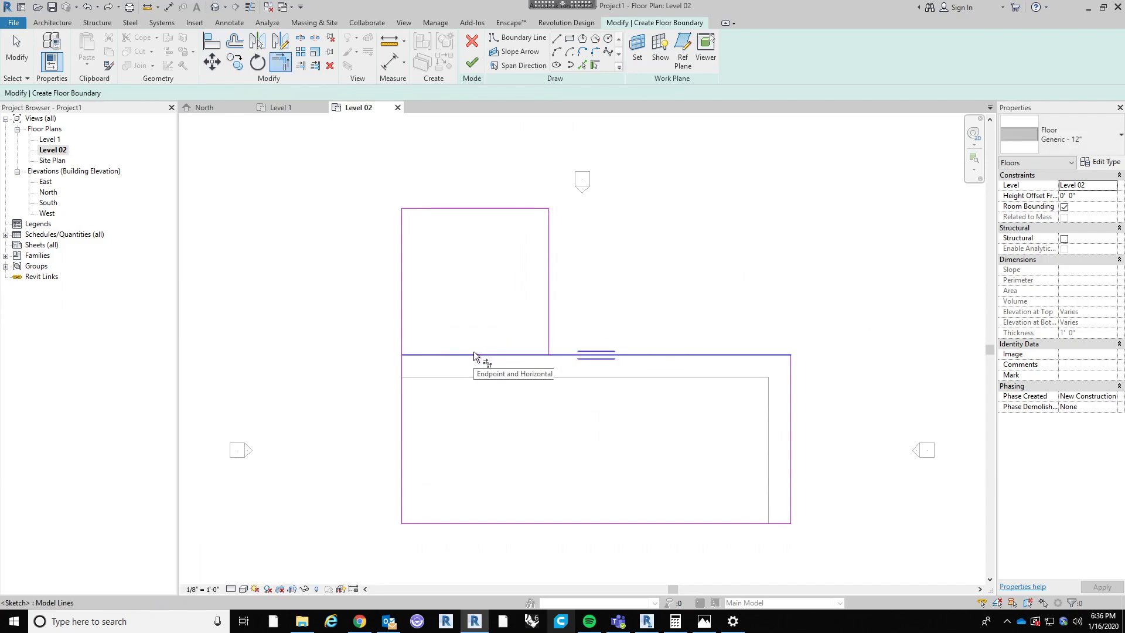
{"action": "left_click", "coordinate": [473, 353]}
{"action": "left_click", "coordinate": [547, 308]}
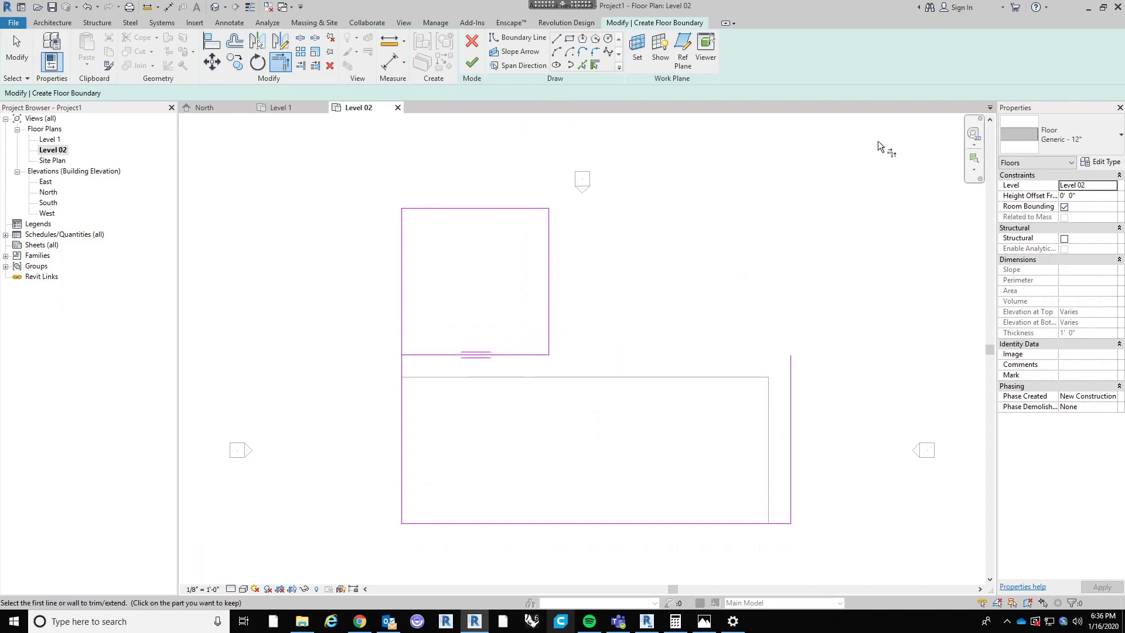
{"action": "key", "text": "ctrl+z"}
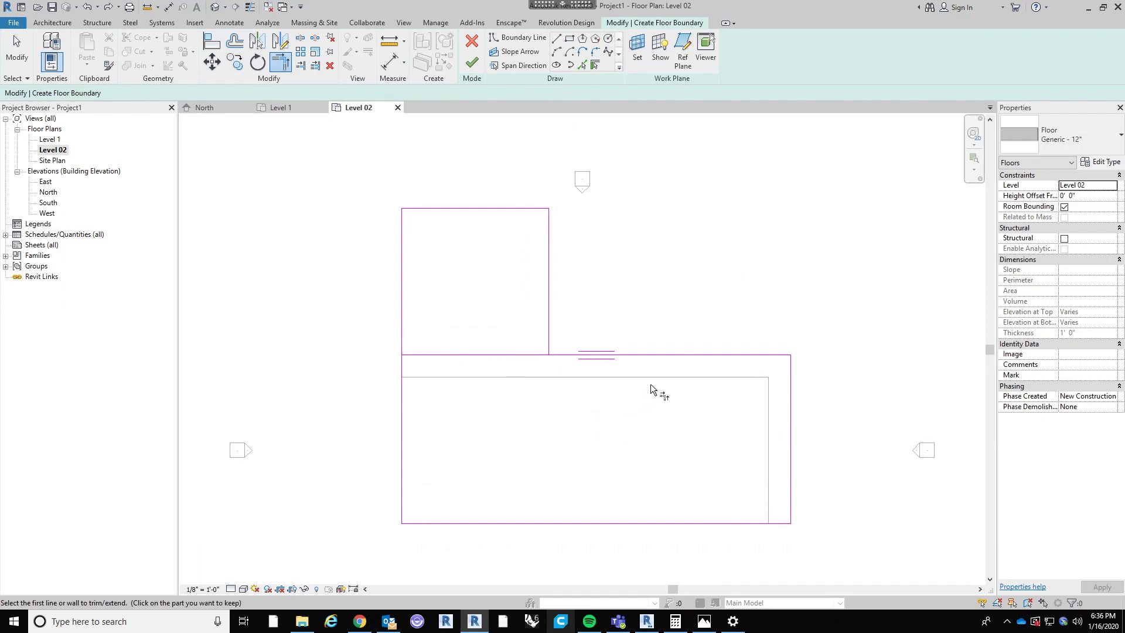
{"action": "left_click", "coordinate": [668, 356]}
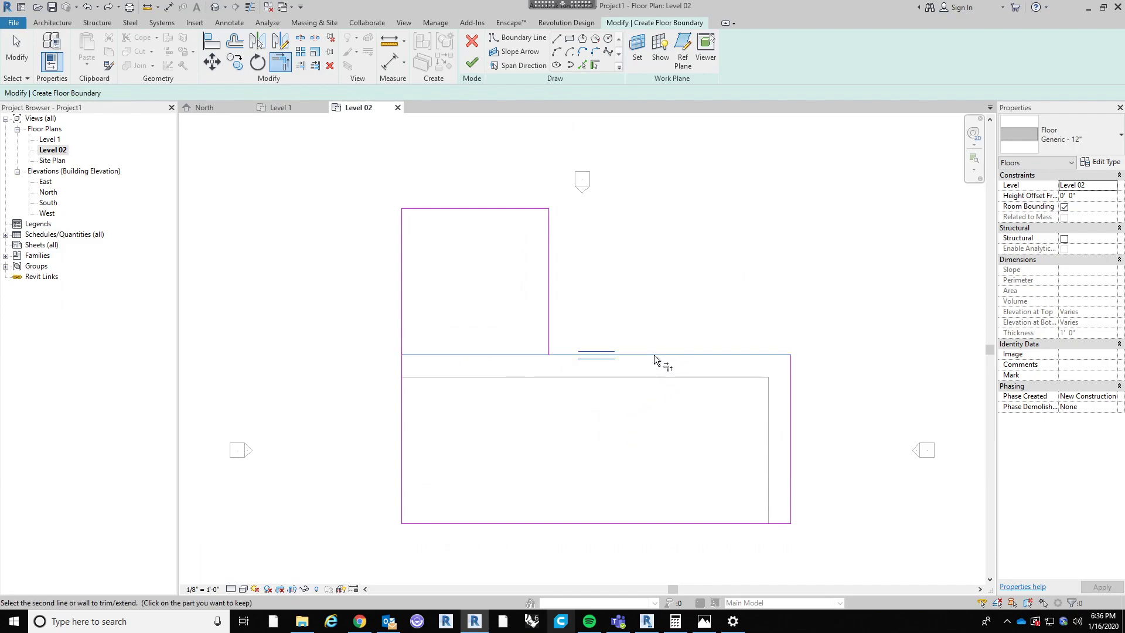
{"action": "left_click", "coordinate": [551, 301]}
{"action": "key", "text": "Escape"}
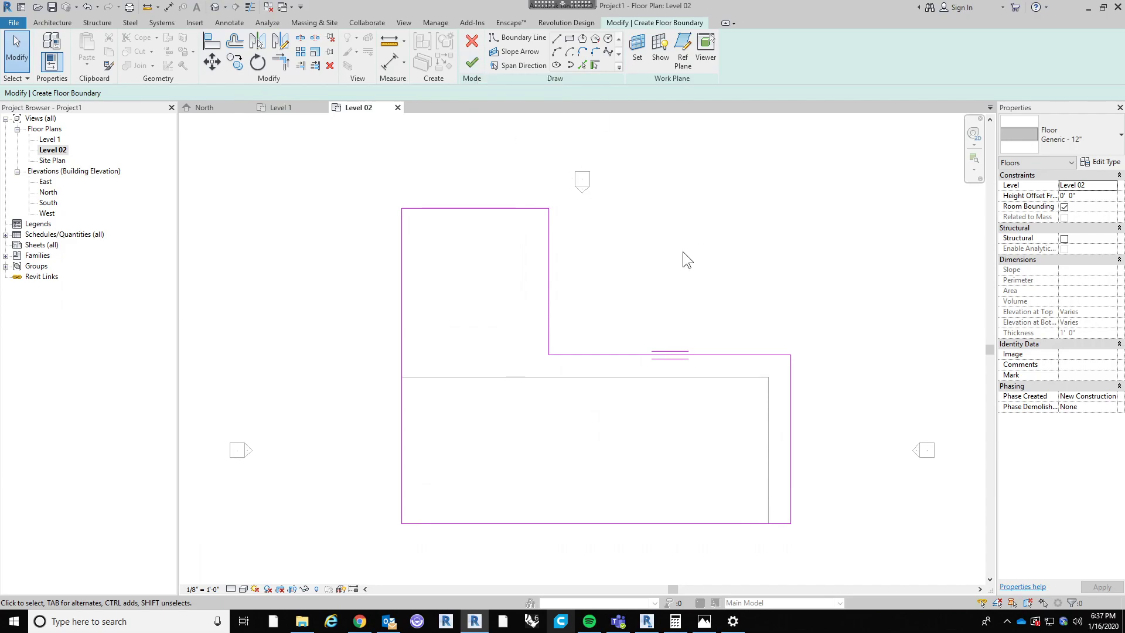
{"action": "left_click", "coordinate": [704, 620]}
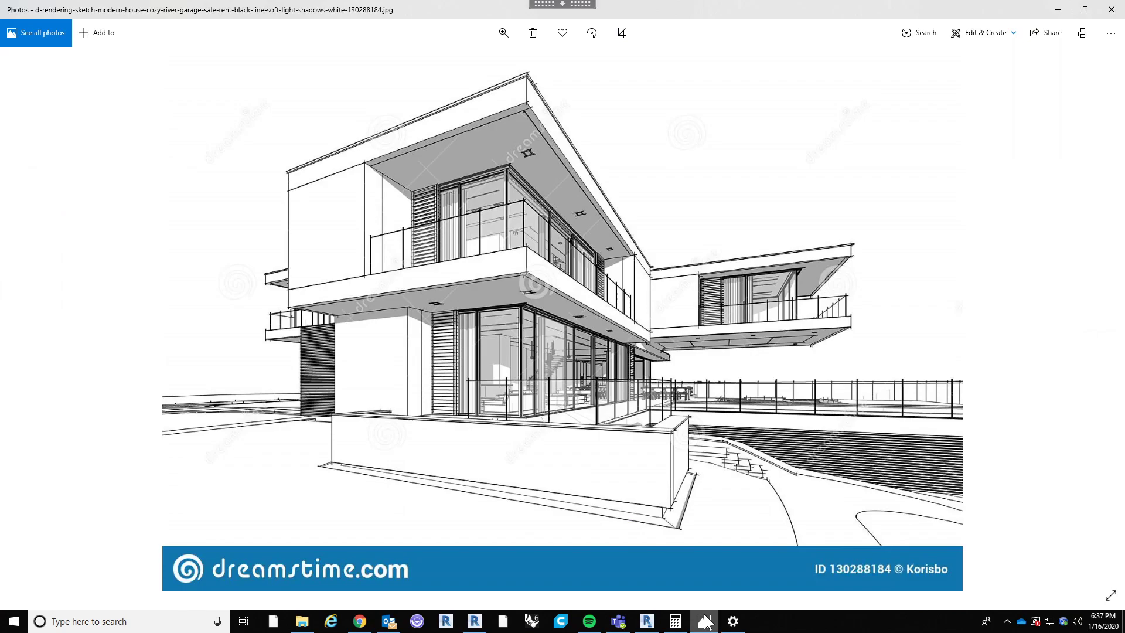
{"action": "left_click", "coordinate": [705, 621]}
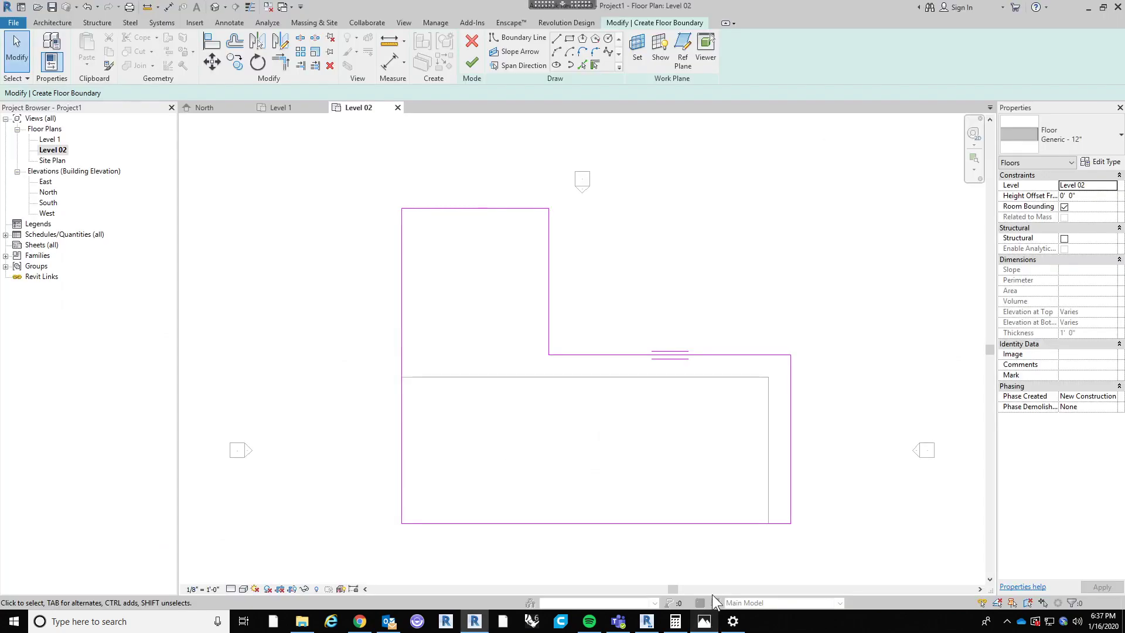
Step: Finish the sketch, creating the 6476 SF, 384' perimeter L-shaped Generic - 12" floor, and deselect it
{"action": "left_click", "coordinate": [472, 63]}
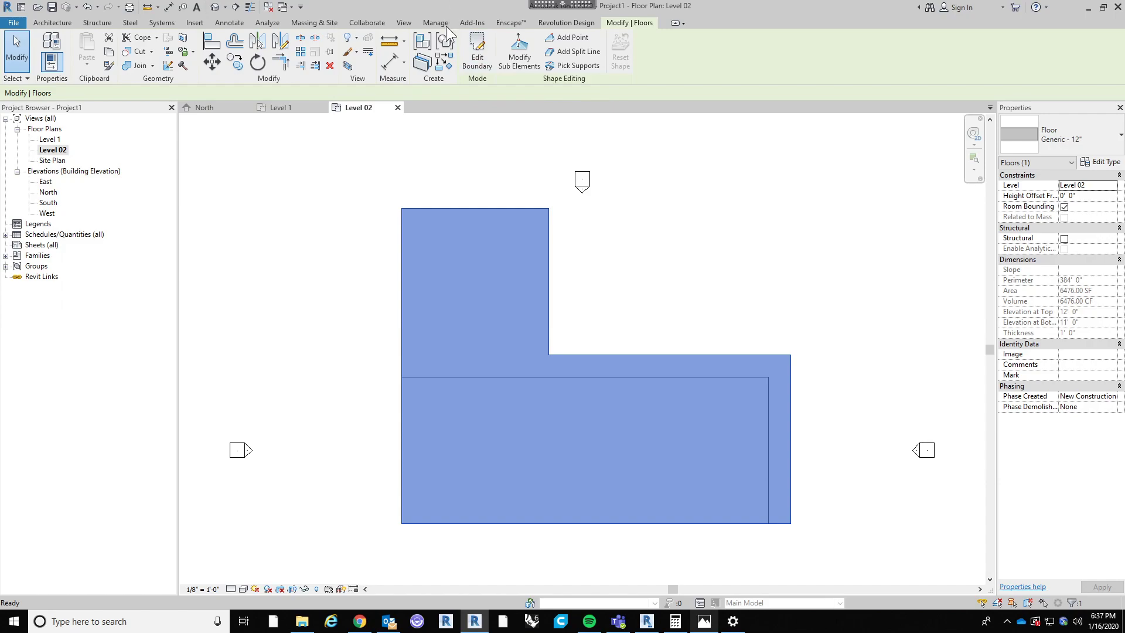
{"action": "left_click", "coordinate": [302, 239]}
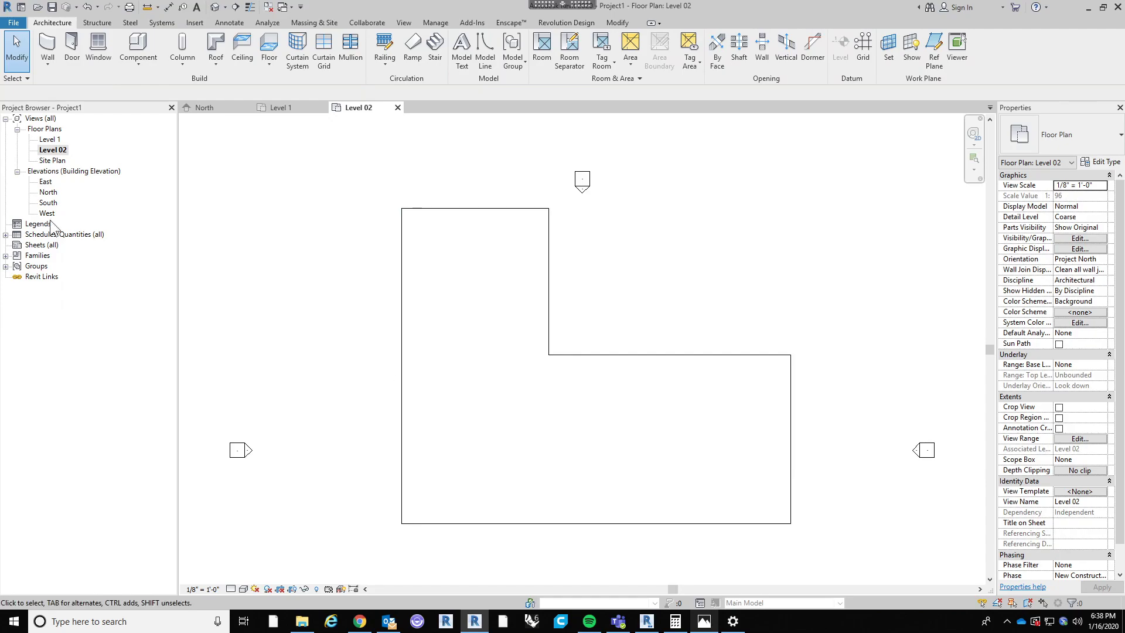
Step: Create a Roof floor plan without duplicating existing views, then zoom it to fit
{"action": "left_click", "coordinate": [404, 23]}
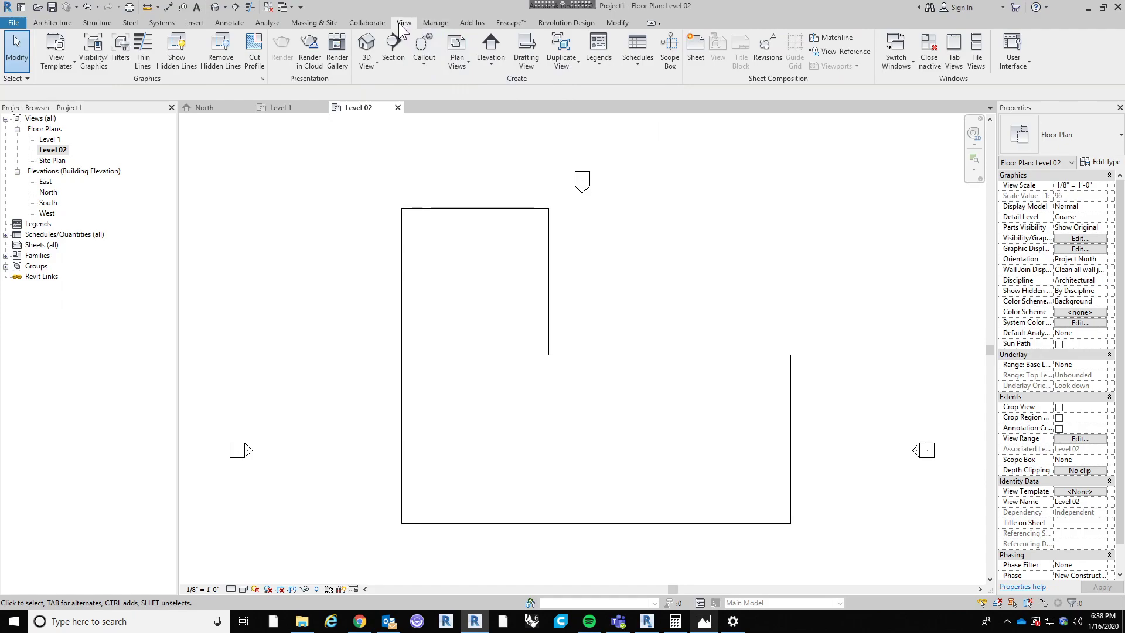
{"action": "left_click", "coordinate": [460, 71]}
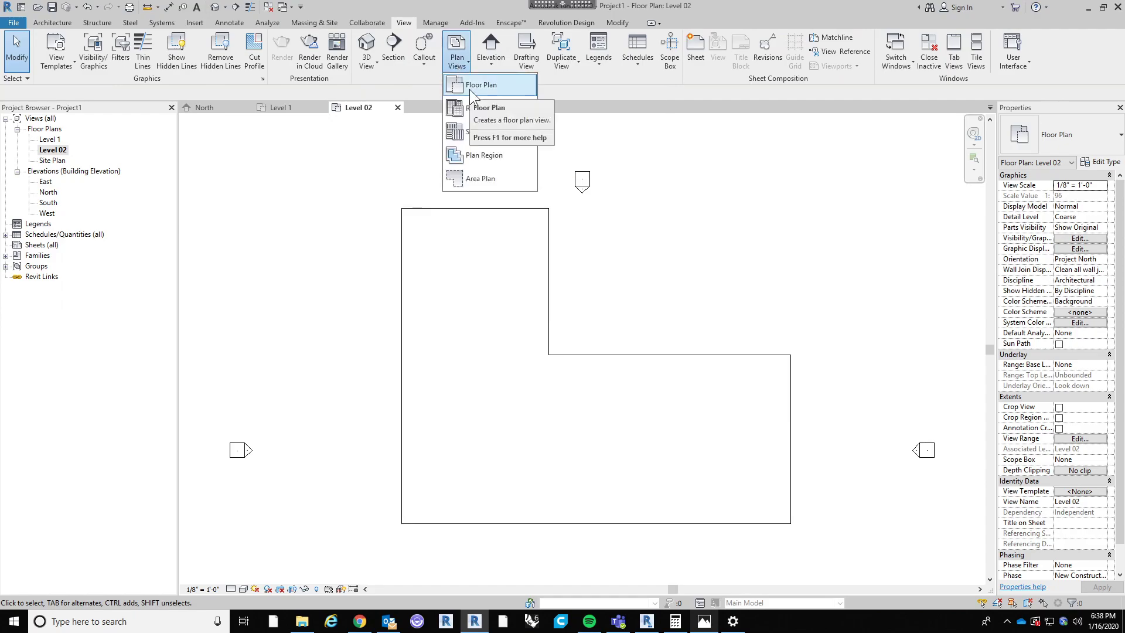
{"action": "left_click", "coordinate": [469, 89]}
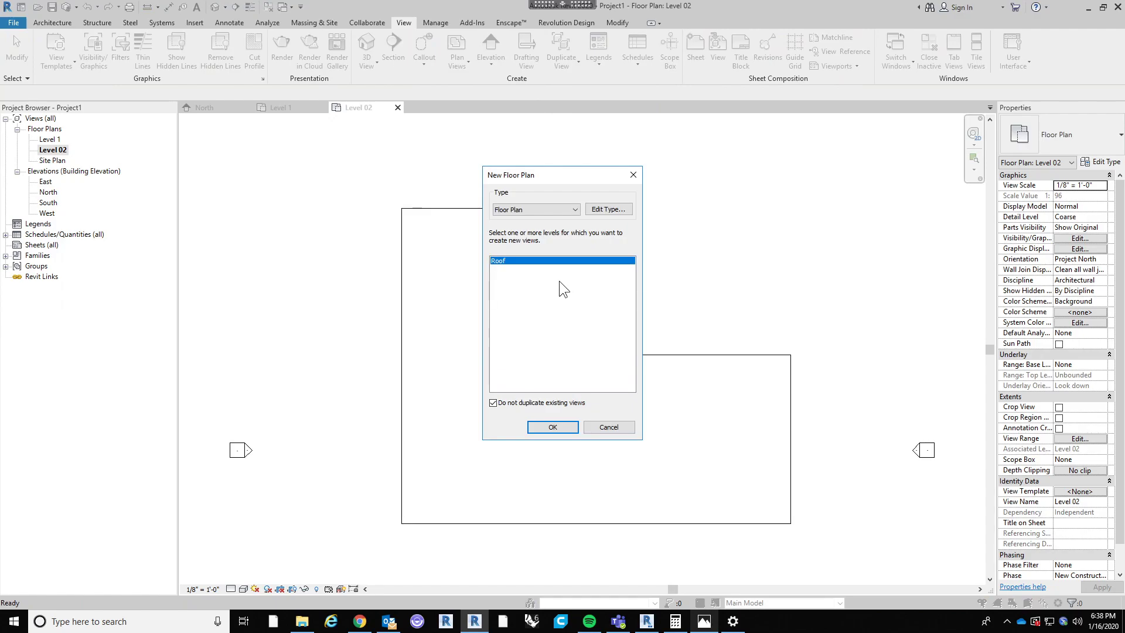
{"action": "left_click_drag", "start_coordinate": [573, 177], "coordinate": [578, 84]}
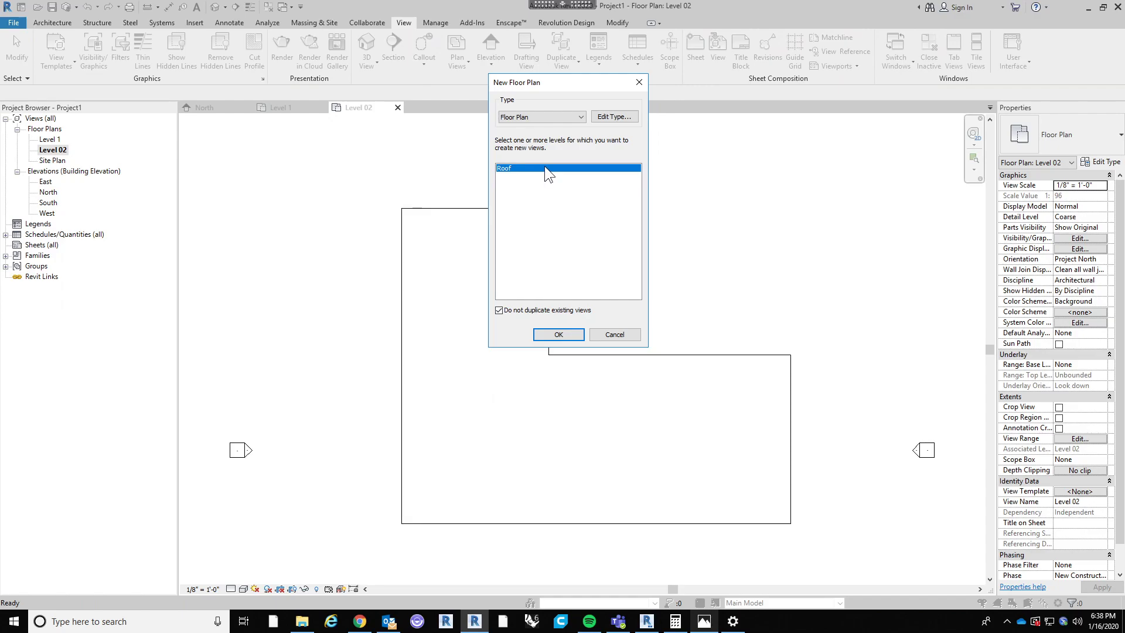
{"action": "left_click", "coordinate": [544, 309]}
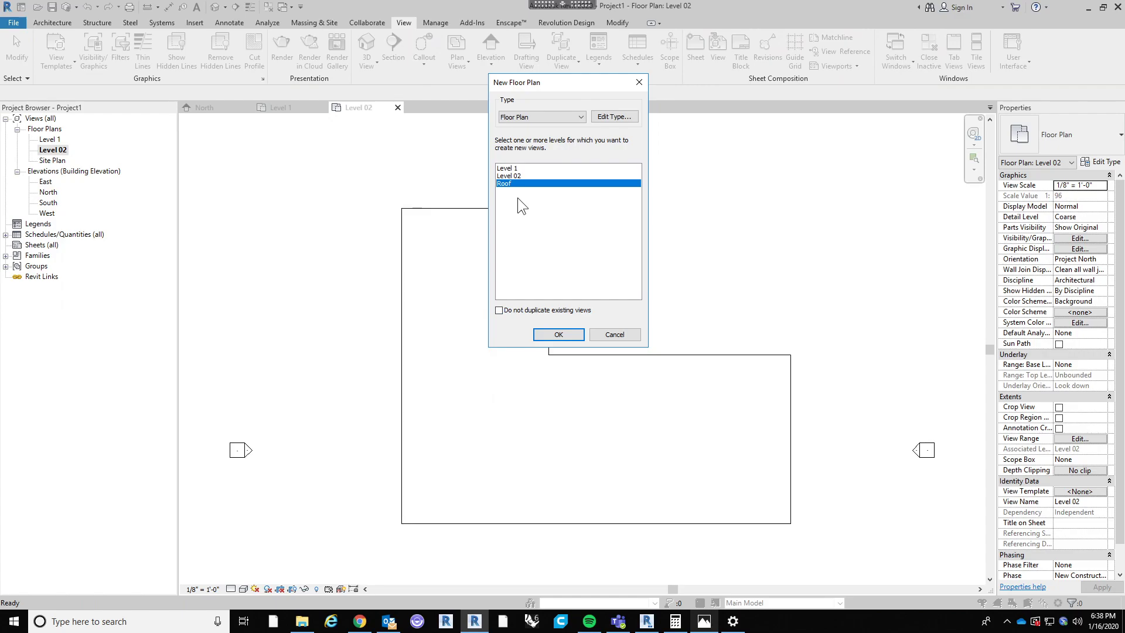
{"action": "left_click", "coordinate": [528, 309]}
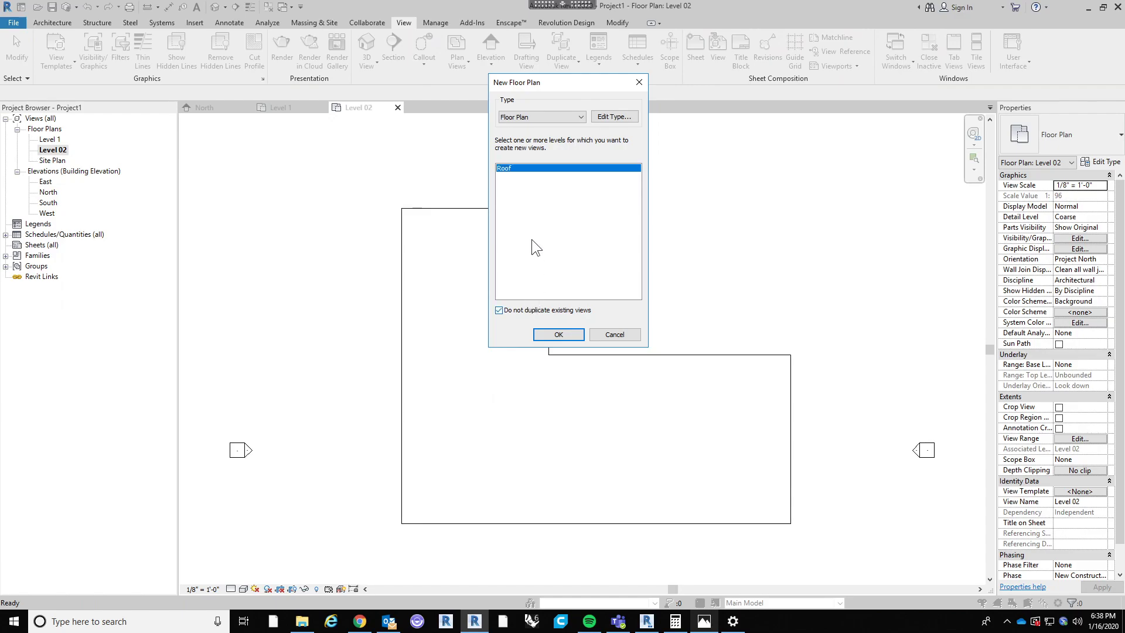
{"action": "left_click", "coordinate": [571, 335]}
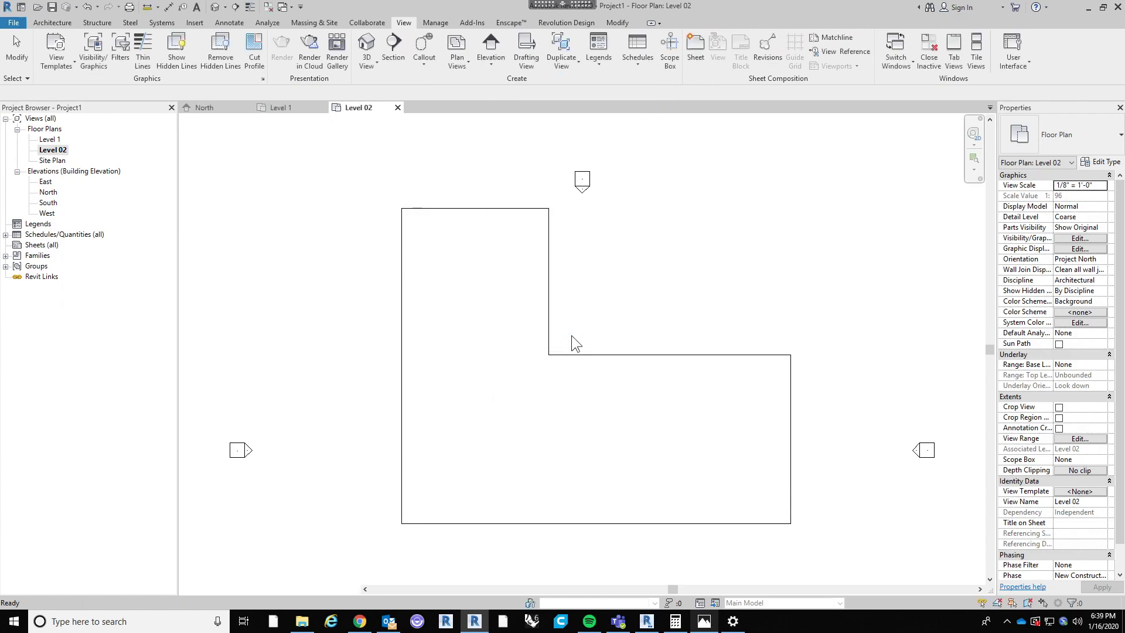
{"action": "key", "text": "z"}
{"action": "key", "text": "f"}
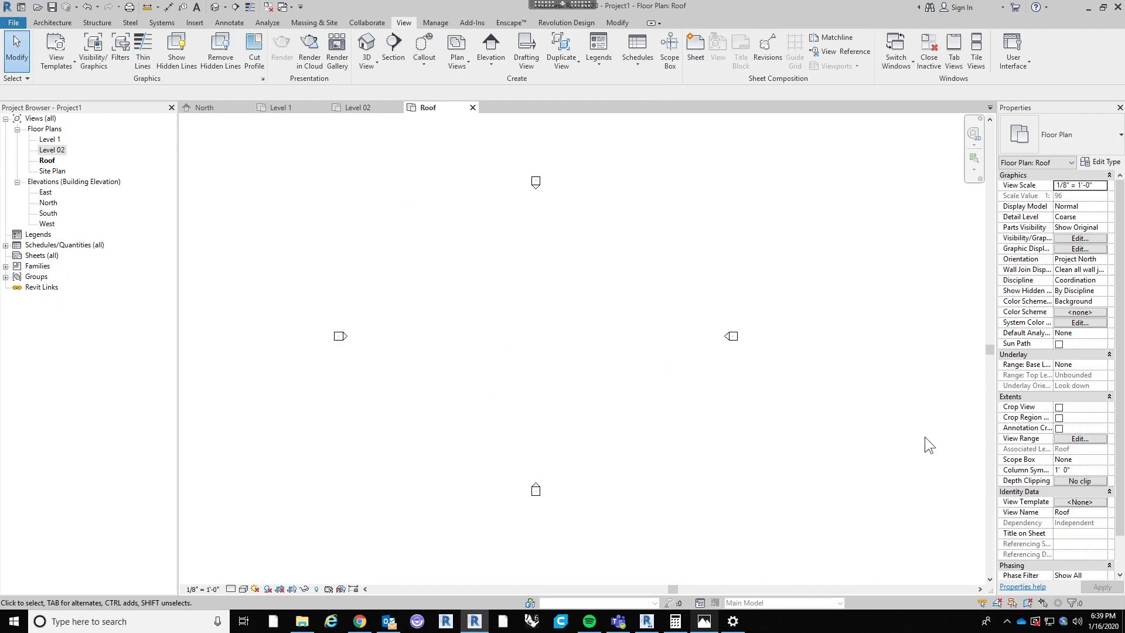
Step: Set the Roof plan's View Range depth level to Unlimited so the floor below shows
{"action": "left_click", "coordinate": [1093, 439]}
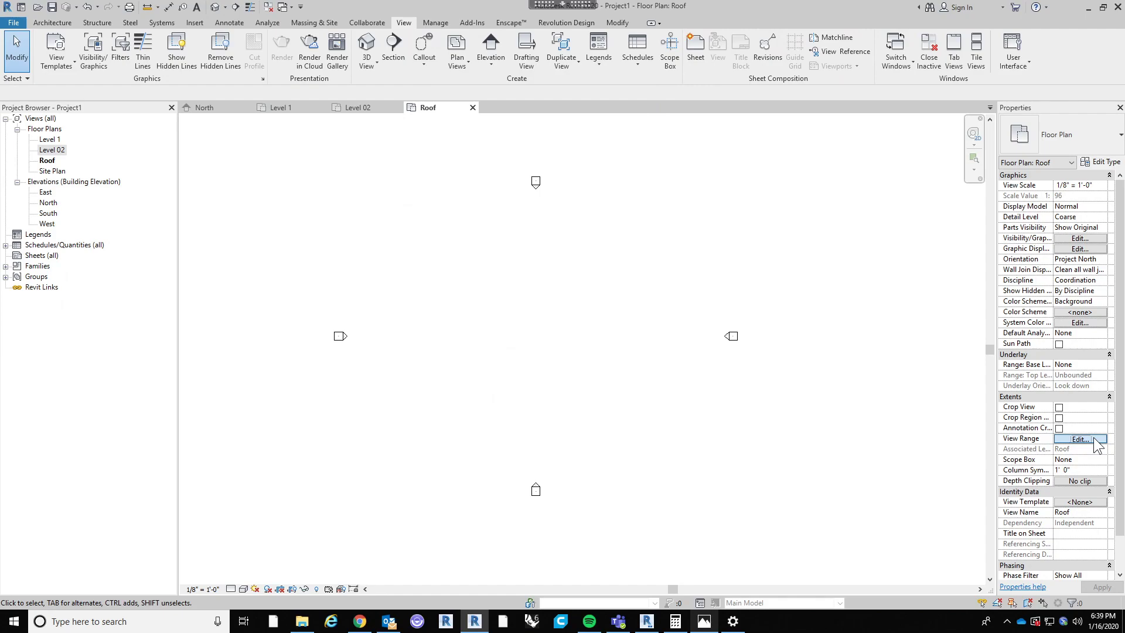
{"action": "left_click", "coordinate": [1093, 438]}
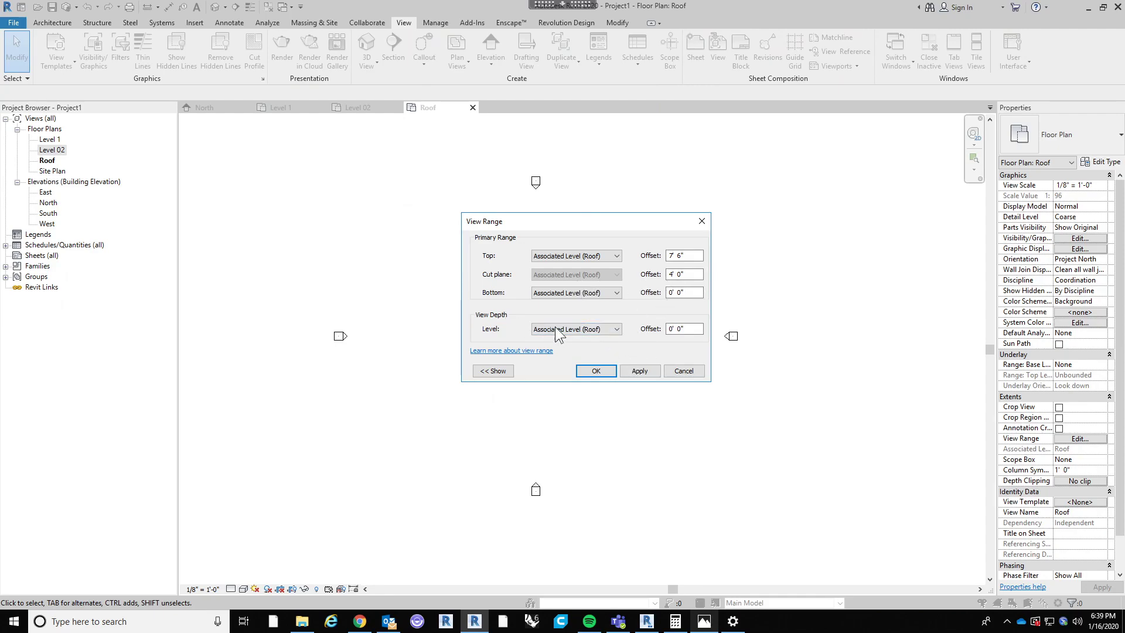
{"action": "left_click", "coordinate": [597, 330]}
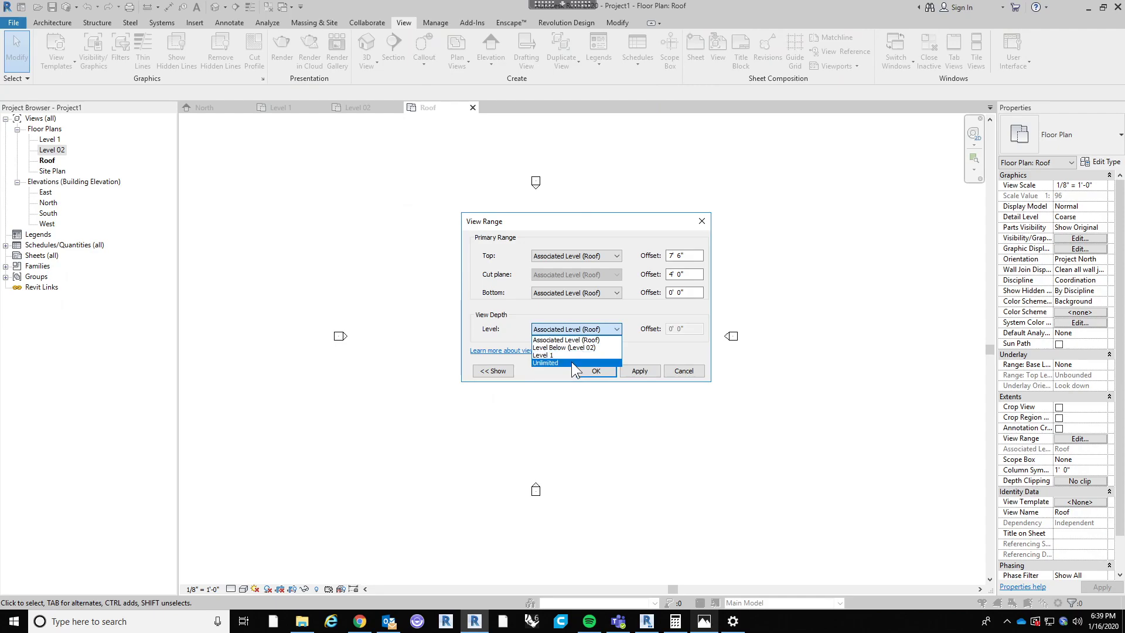
{"action": "left_click", "coordinate": [571, 362]}
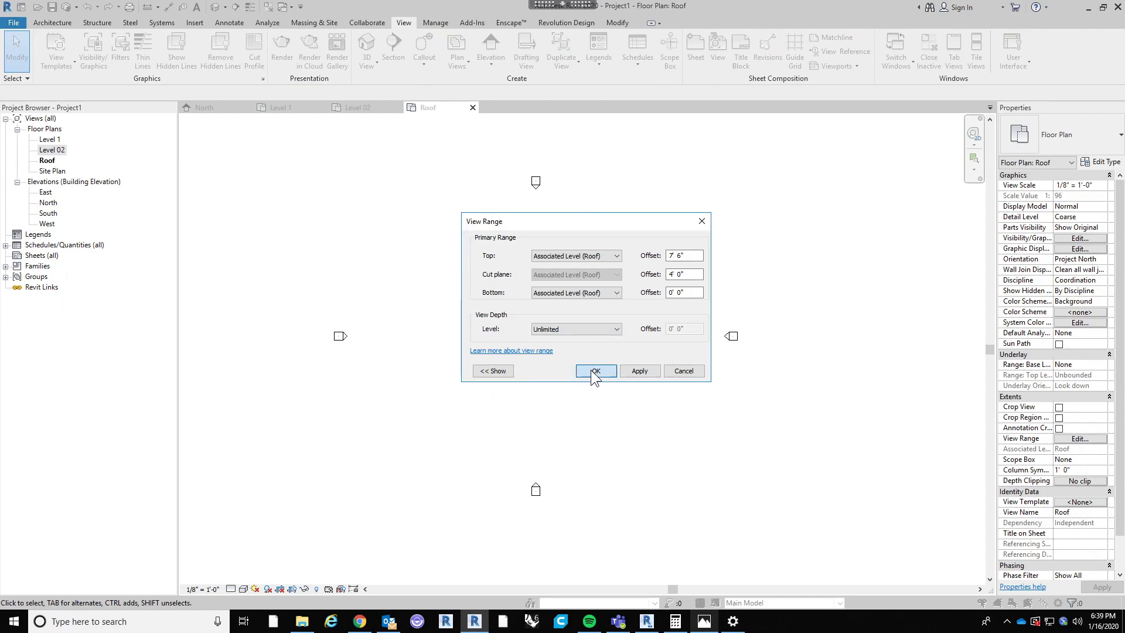
{"action": "left_click", "coordinate": [593, 371]}
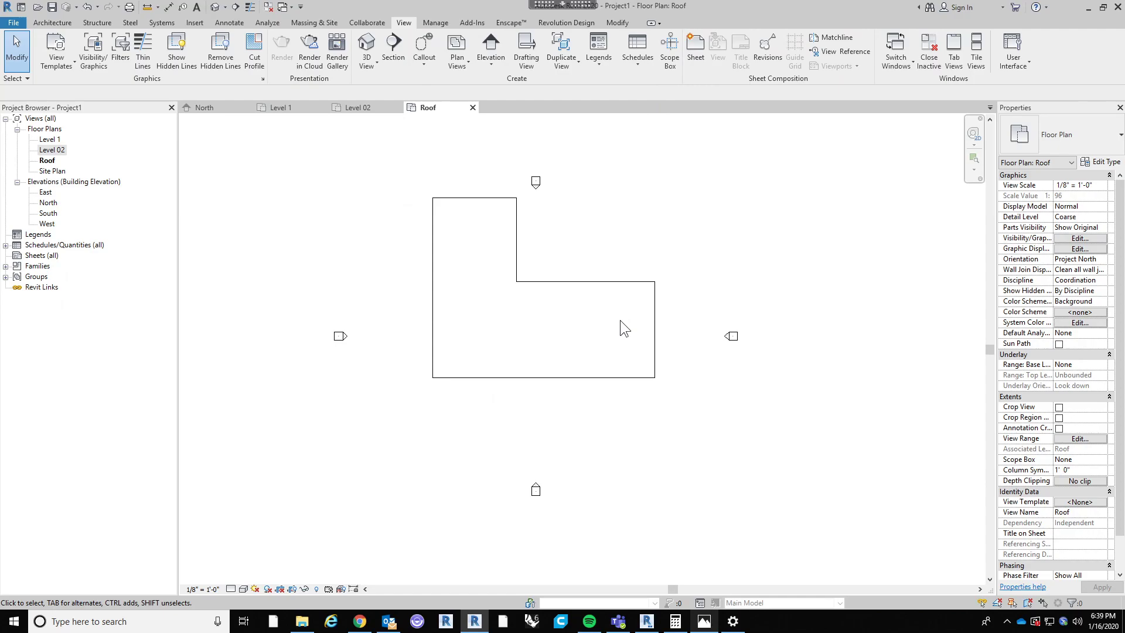
{"action": "left_click", "coordinate": [613, 282]}
{"action": "key", "text": "Escape"}
Step: Open the Level 02 floor plan and select, then clear, its floor
{"action": "double_click", "coordinate": [60, 150]}
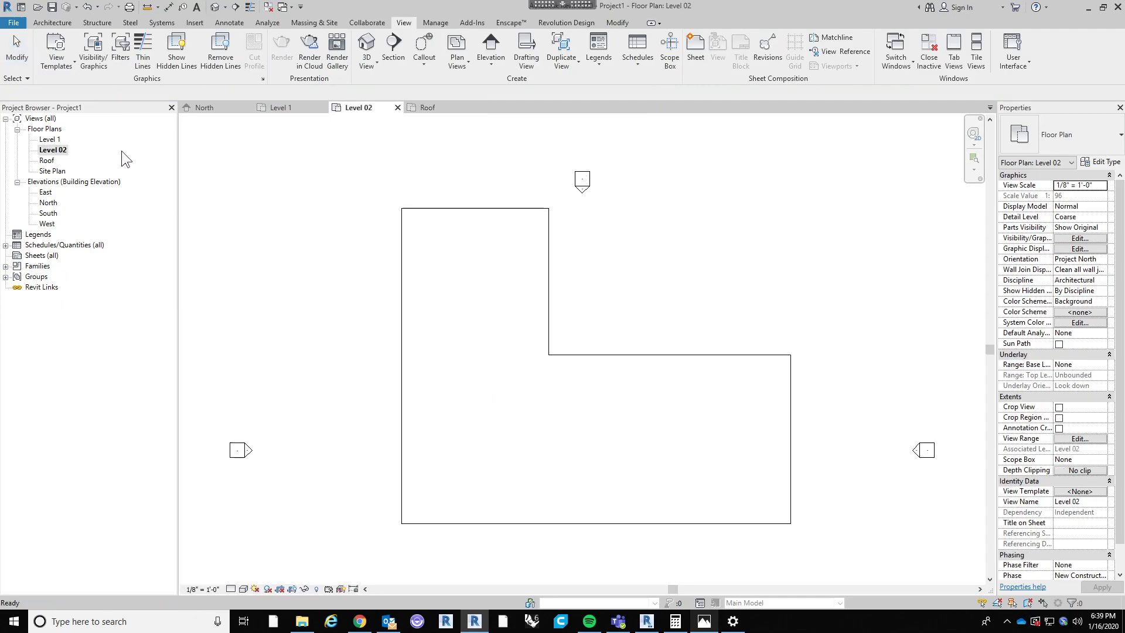
{"action": "left_click", "coordinate": [722, 353]}
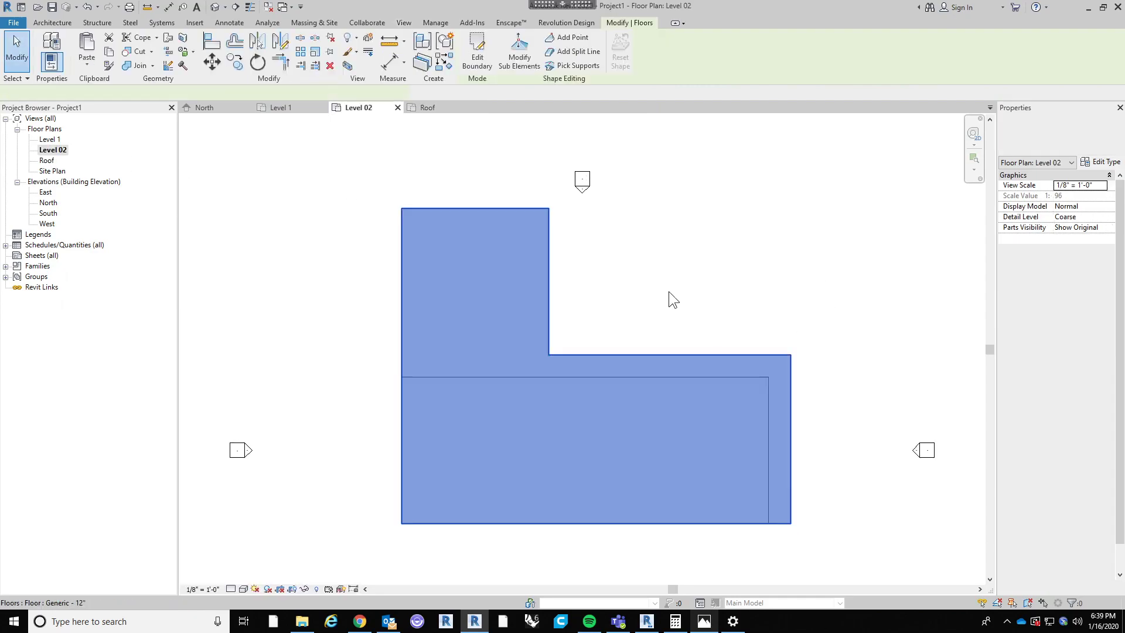
{"action": "left_click", "coordinate": [719, 252]}
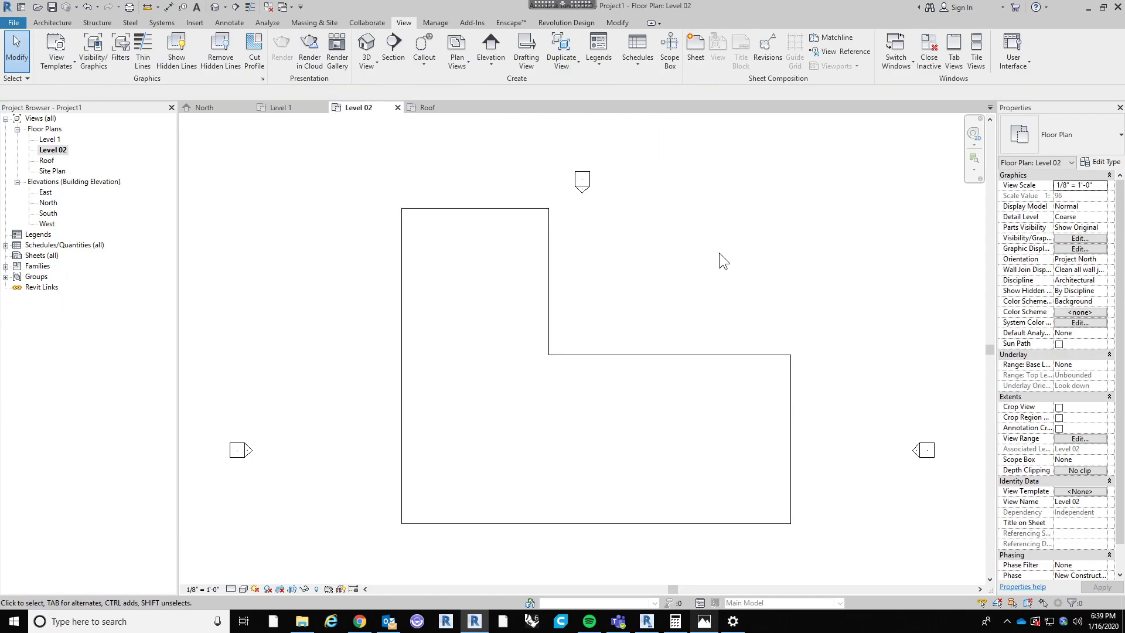
Step: Open the Roof plan, review its view range unchanged and pan the outline into view
{"action": "double_click", "coordinate": [47, 160]}
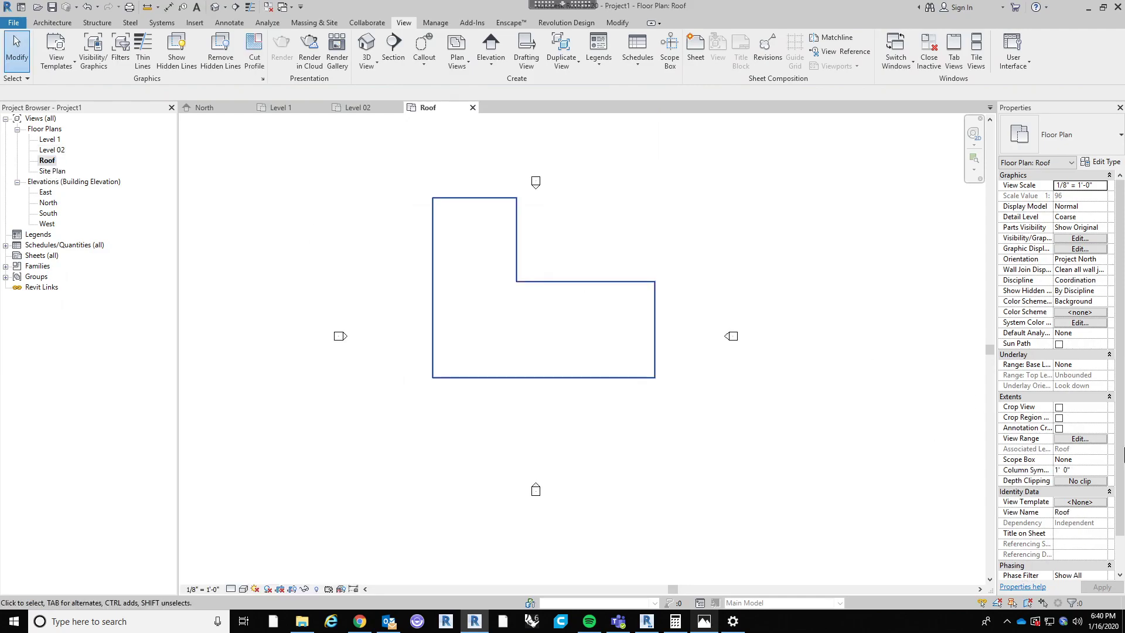
{"action": "left_click", "coordinate": [1080, 438]}
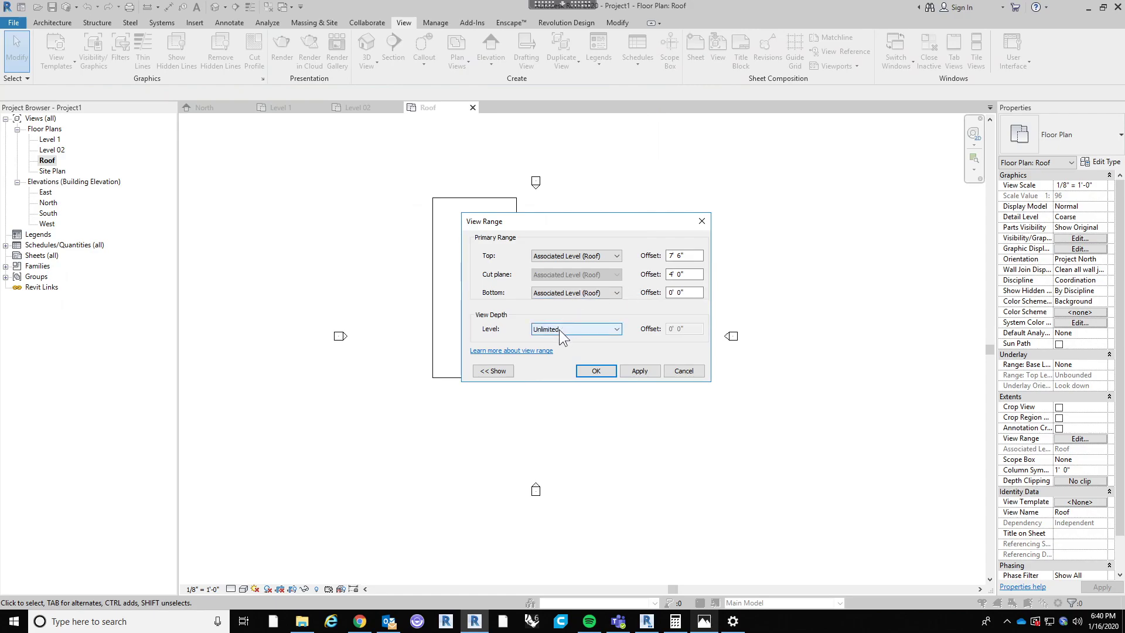
{"action": "left_click", "coordinate": [599, 373]}
{"action": "middle_click_drag", "start_coordinate": [608, 400], "coordinate": [616, 456]}
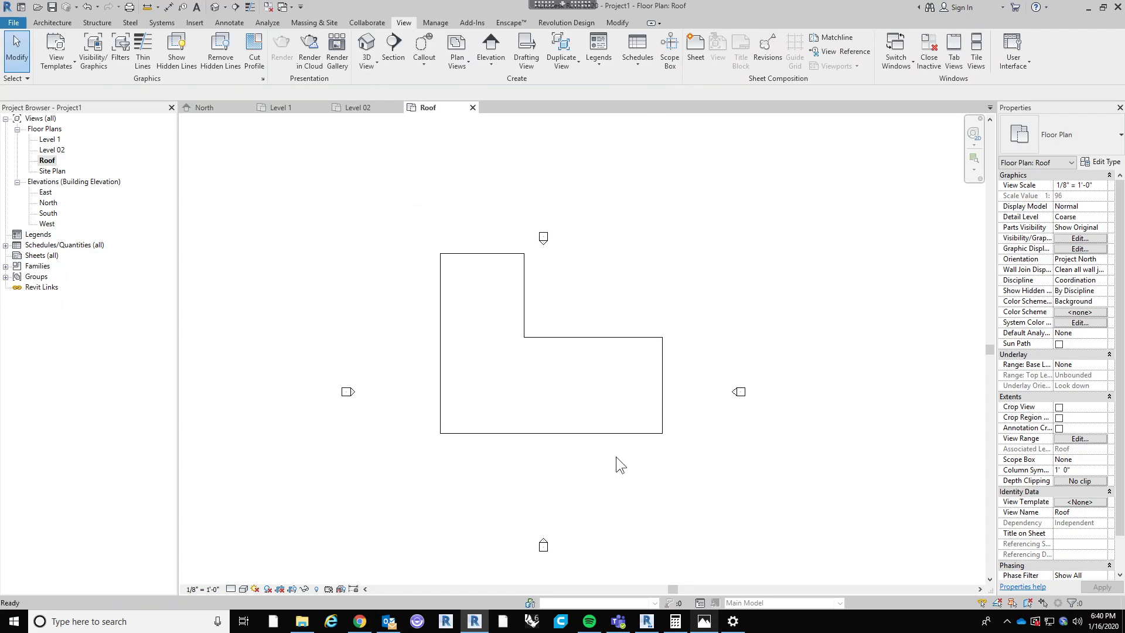
Step: Reopen the Level 02 plan and select its L-shaped floor
{"action": "left_click", "coordinate": [49, 151]}
{"action": "double_click", "coordinate": [49, 151]}
{"action": "left_click", "coordinate": [571, 356]}
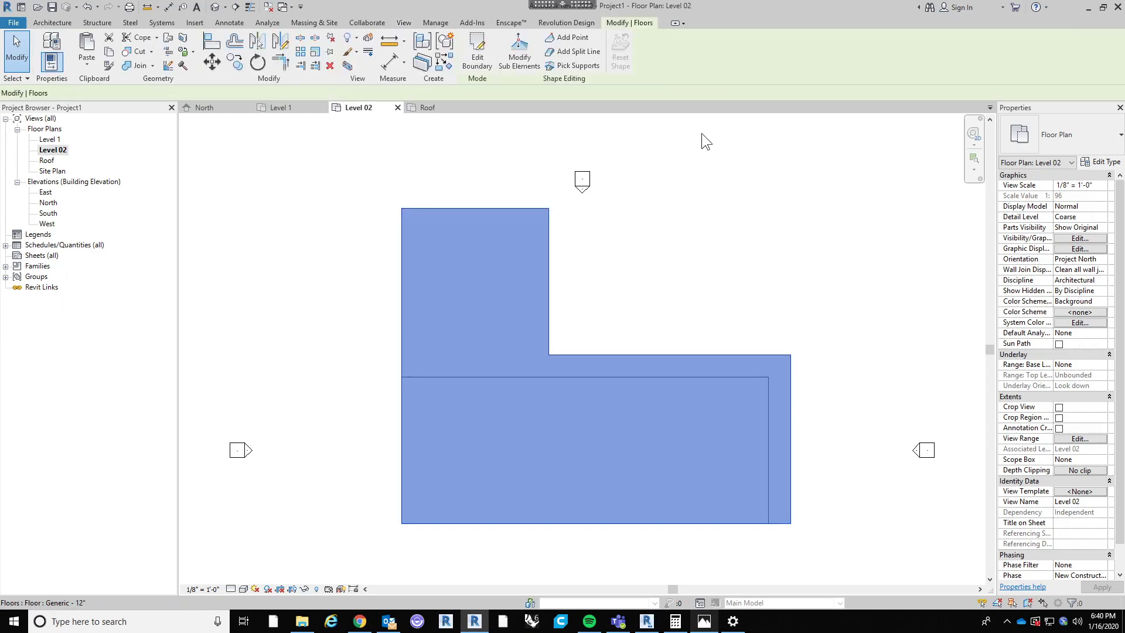
Step: Edit the floor boundary and draw a boundary line along the top edge
{"action": "left_click", "coordinate": [479, 60]}
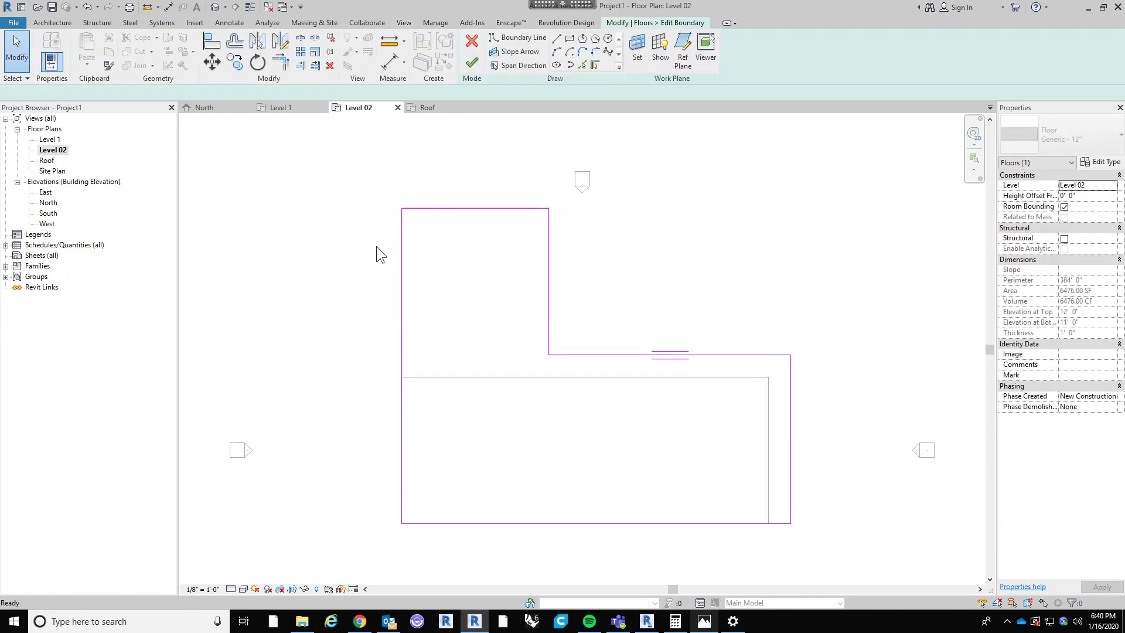
{"action": "scroll", "coordinate": [720, 375], "scroll_direction": "down", "scroll_amount": 1}
{"action": "scroll", "coordinate": [718, 371], "scroll_direction": "up", "scroll_amount": 1}
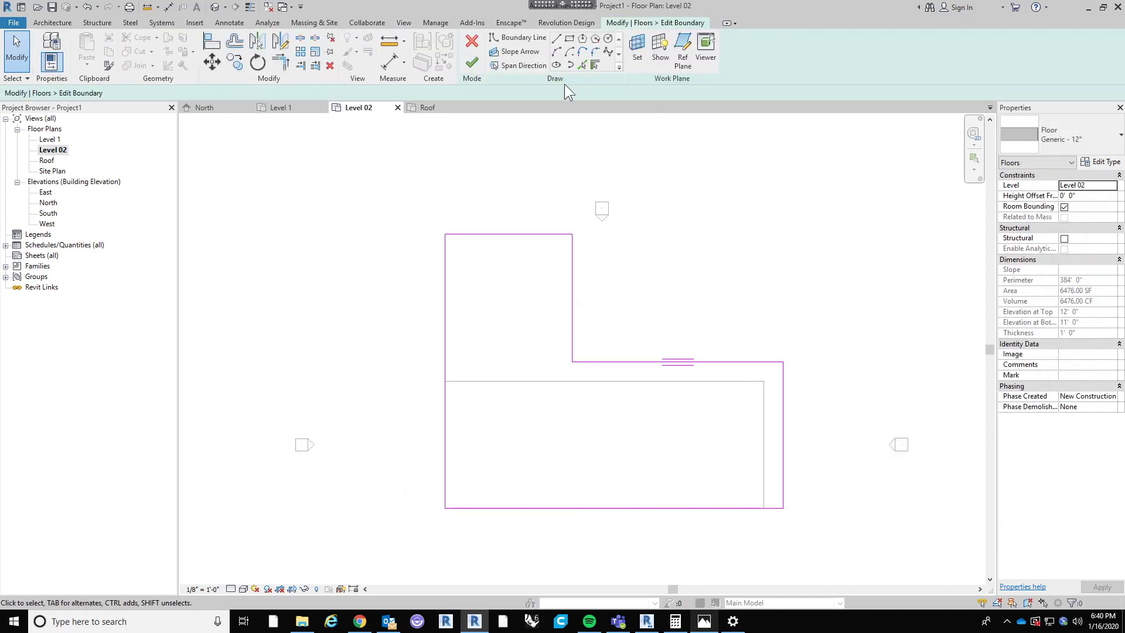
{"action": "left_click", "coordinate": [556, 39]}
{"action": "left_click", "coordinate": [783, 362]}
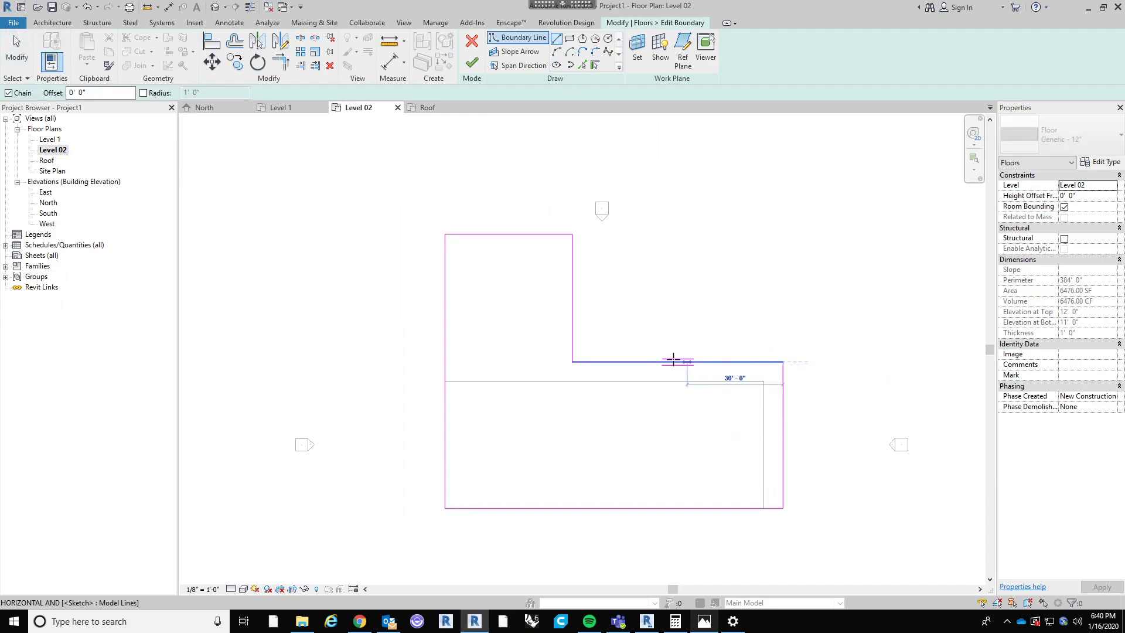
{"action": "left_click", "coordinate": [638, 362]}
{"action": "key", "text": "Escape"}
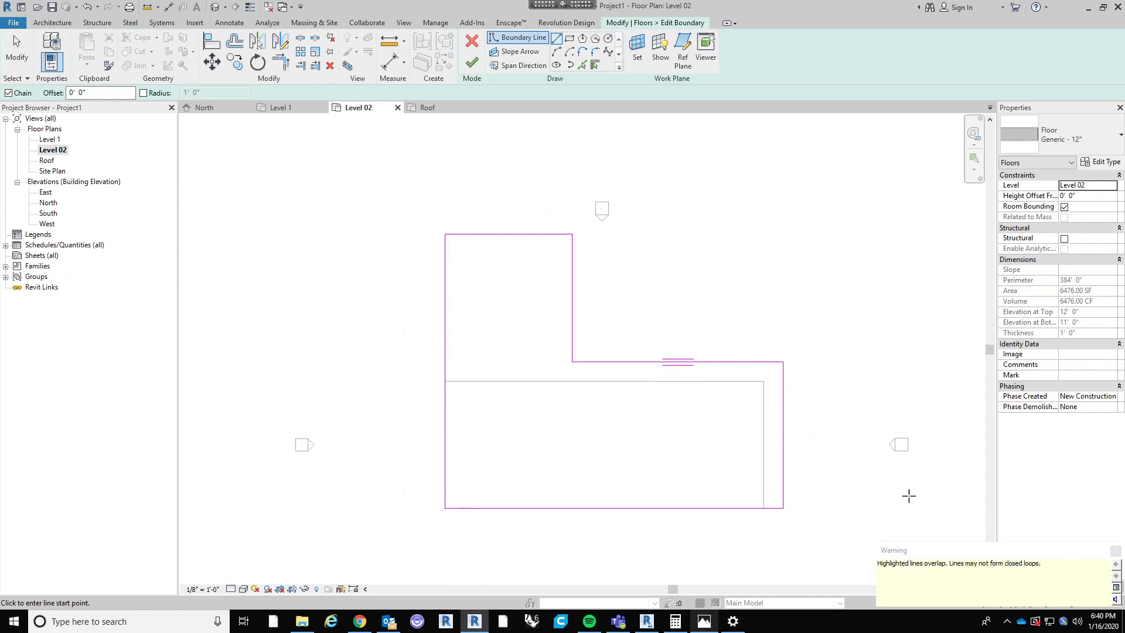
{"action": "key", "text": "Escape"}
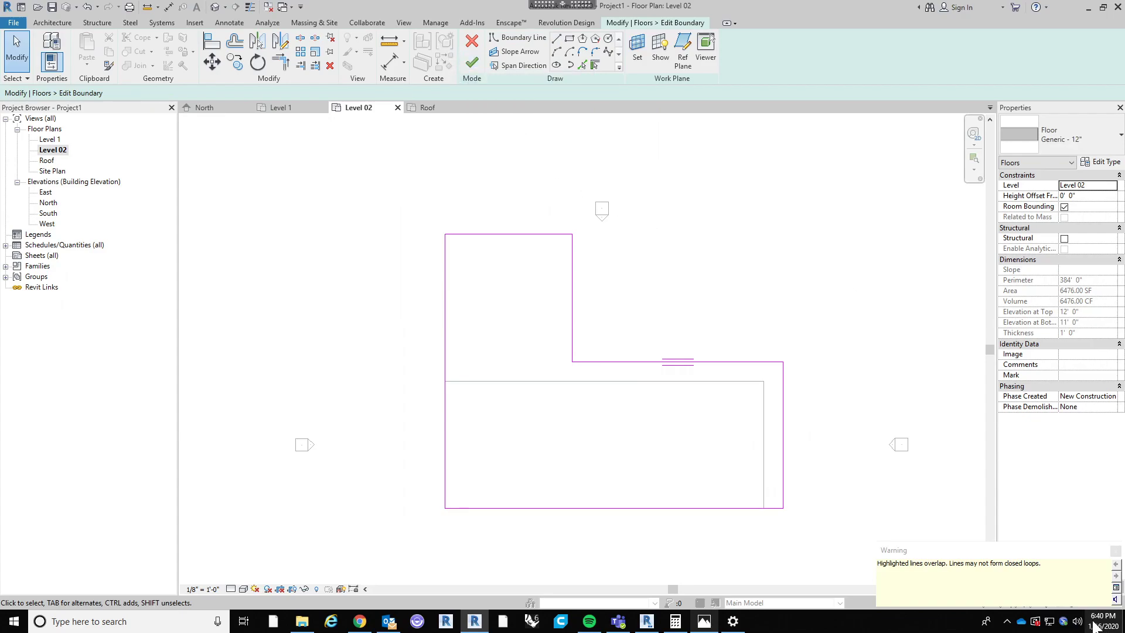
{"action": "left_click", "coordinate": [1115, 551]}
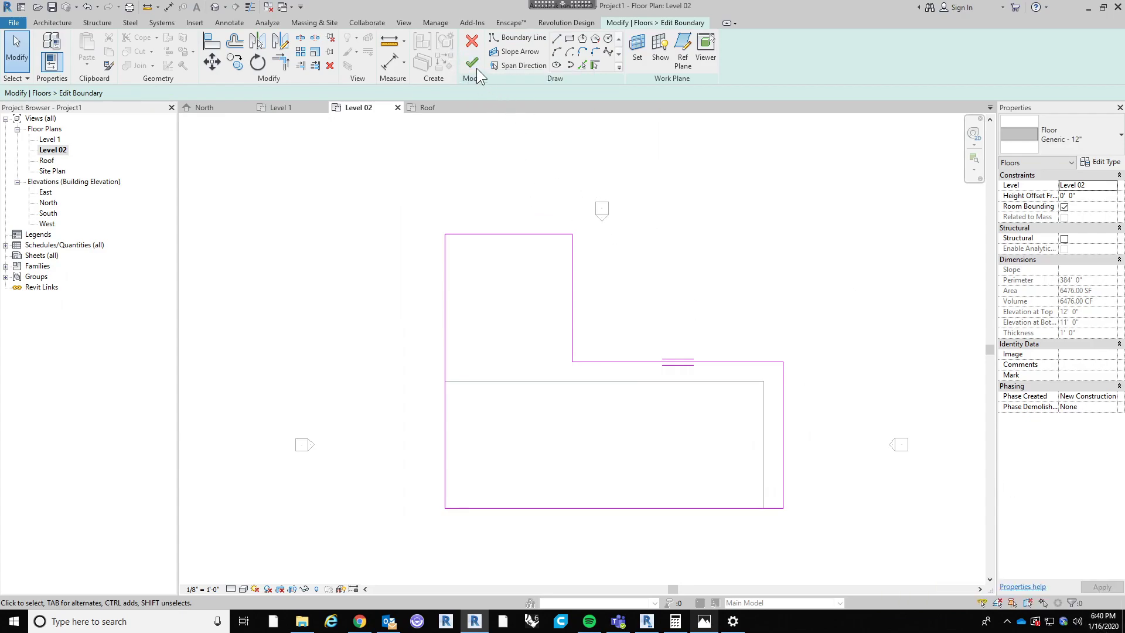
Step: Resolve the intersecting-lines error by removing the overlapping top line, then finish the boundary
{"action": "left_click", "coordinate": [473, 62]}
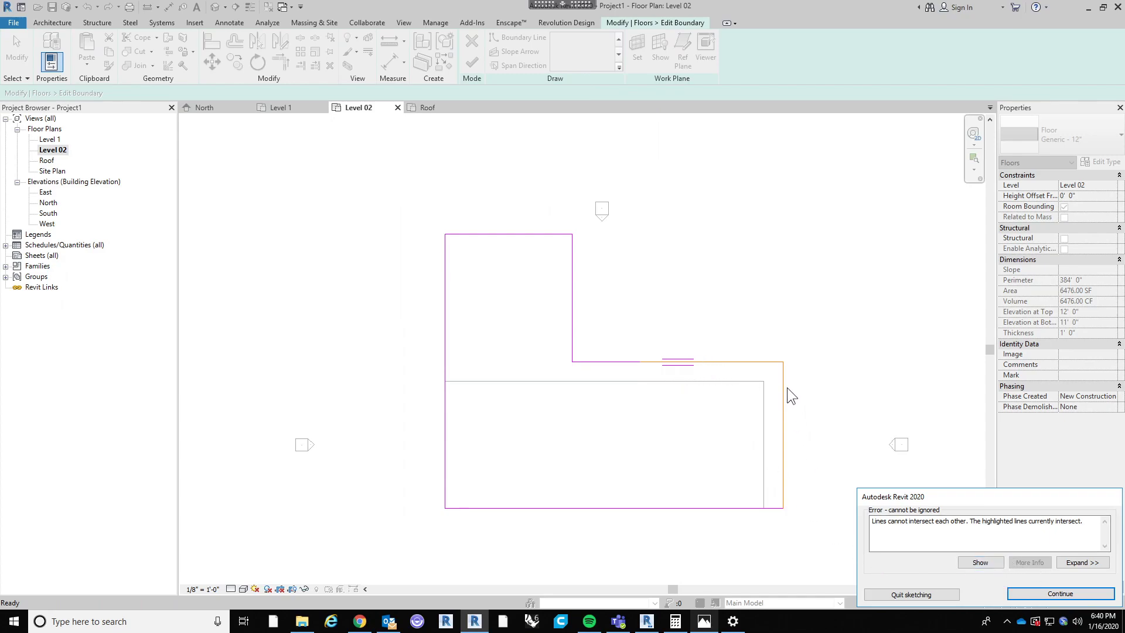
{"action": "left_click", "coordinate": [994, 560]}
{"action": "left_click", "coordinate": [1050, 593]}
{"action": "left_click", "coordinate": [737, 363]}
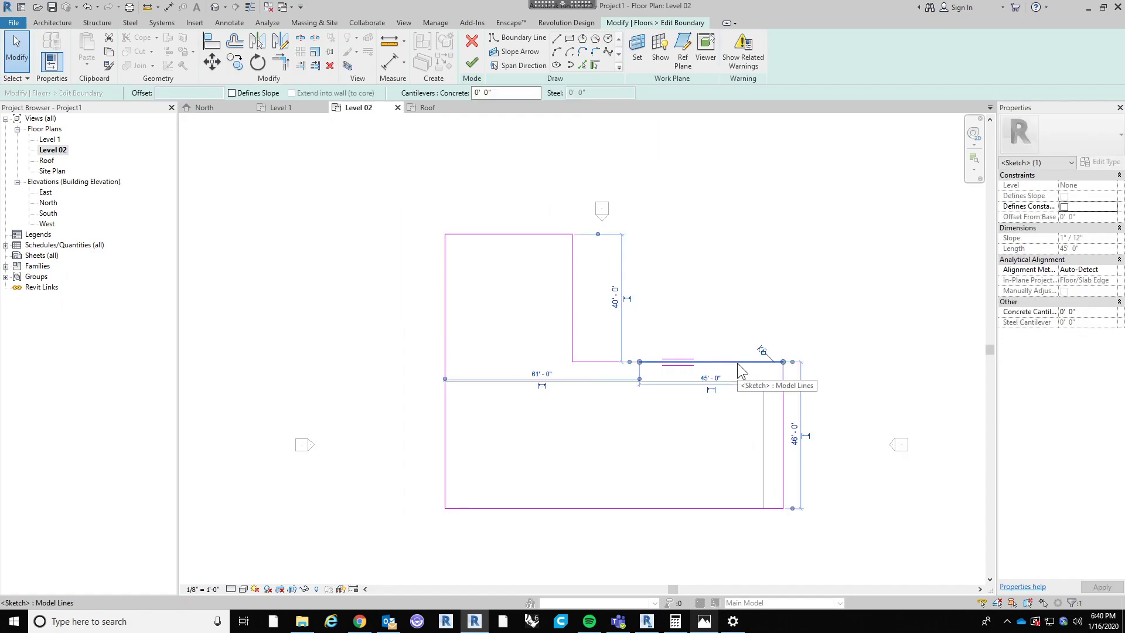
{"action": "key", "text": "Escape"}
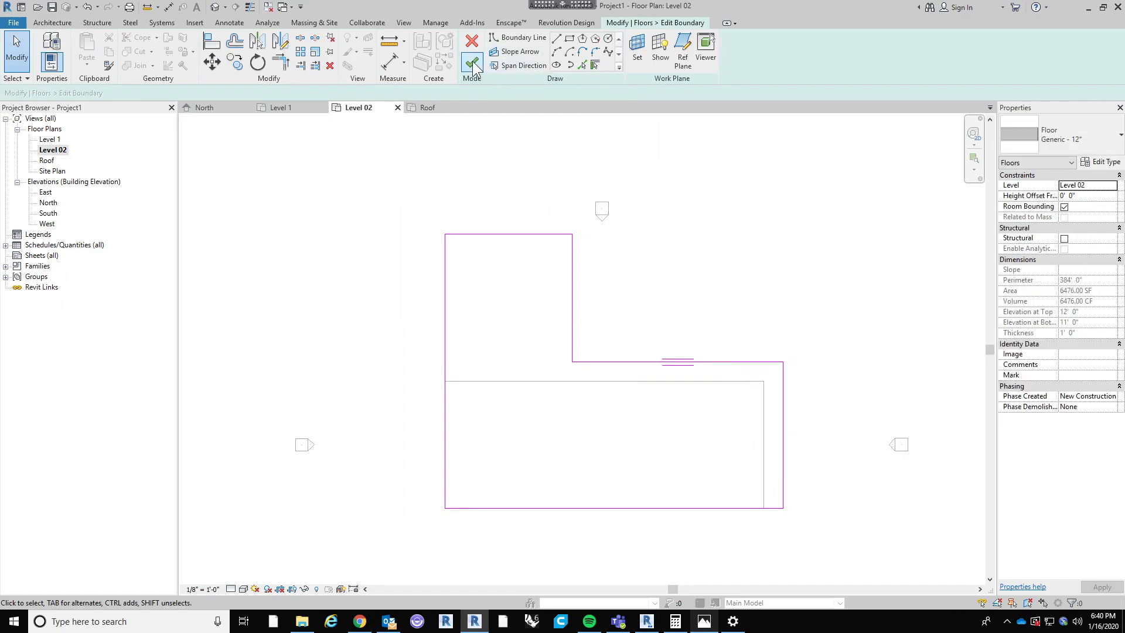
{"action": "left_click", "coordinate": [472, 61]}
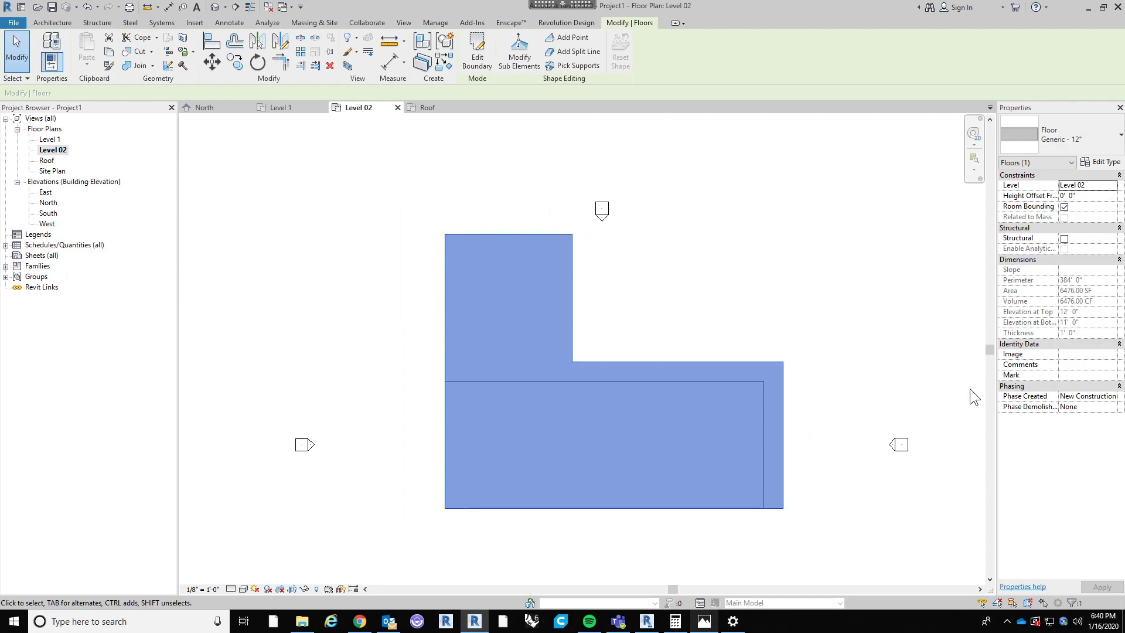
Step: Shorten the floor's top boundary line to 61'-0", close the open loop and finish
{"action": "left_click", "coordinate": [835, 269]}
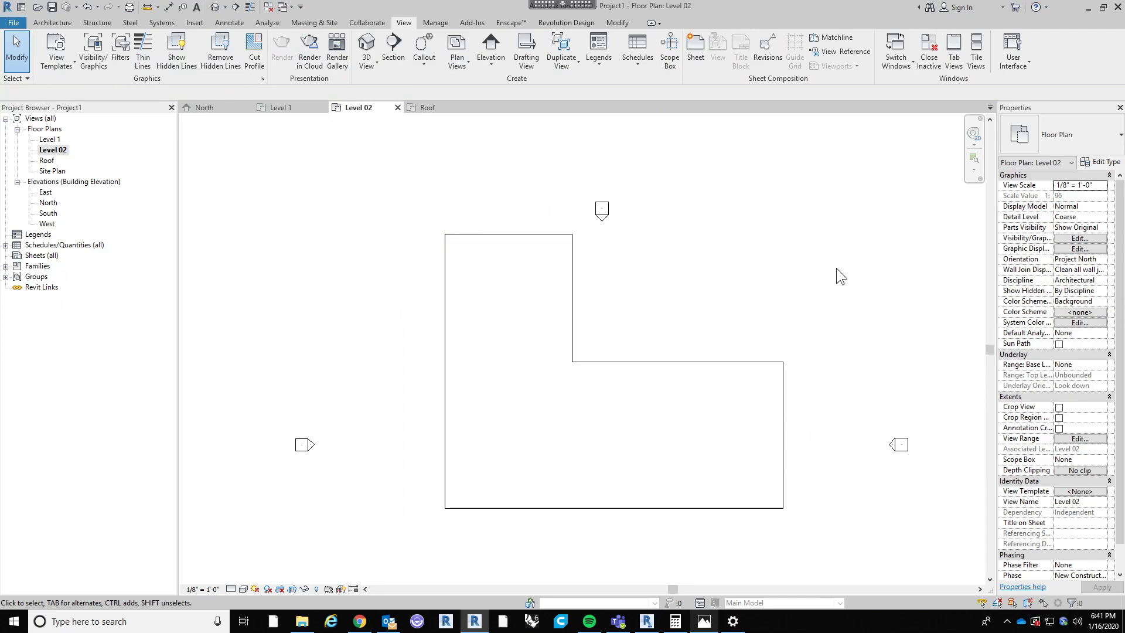
{"action": "left_click", "coordinate": [609, 362]}
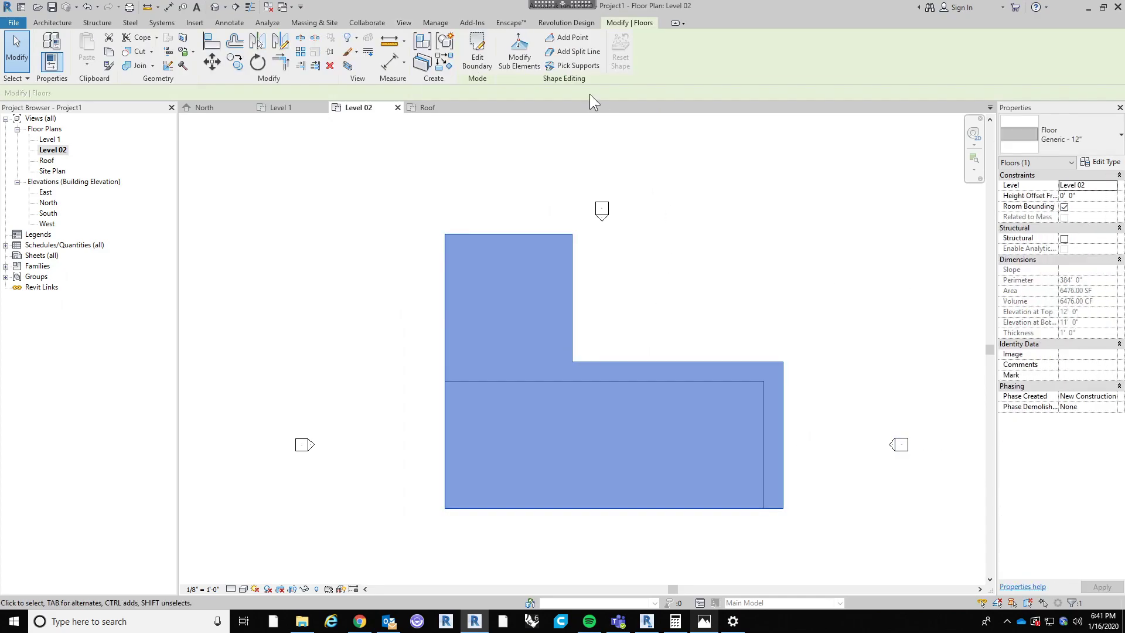
{"action": "double_click", "coordinate": [711, 438]}
{"action": "left_click", "coordinate": [774, 362]}
{"action": "left_click_drag", "start_coordinate": [782, 362], "coordinate": [767, 360]}
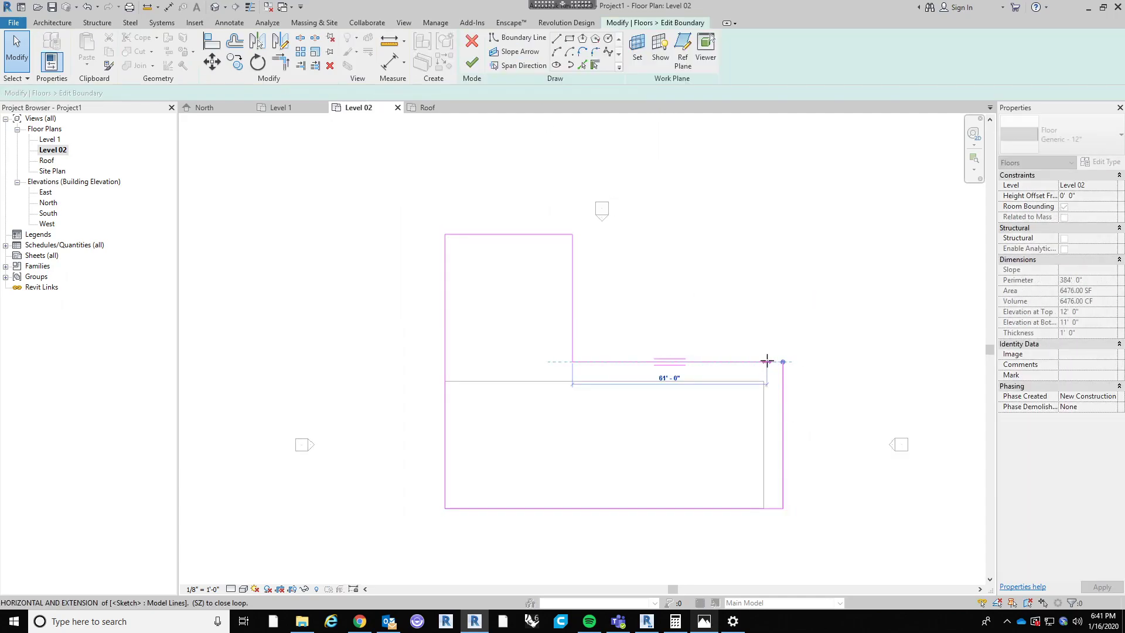
{"action": "left_click", "coordinate": [586, 181]}
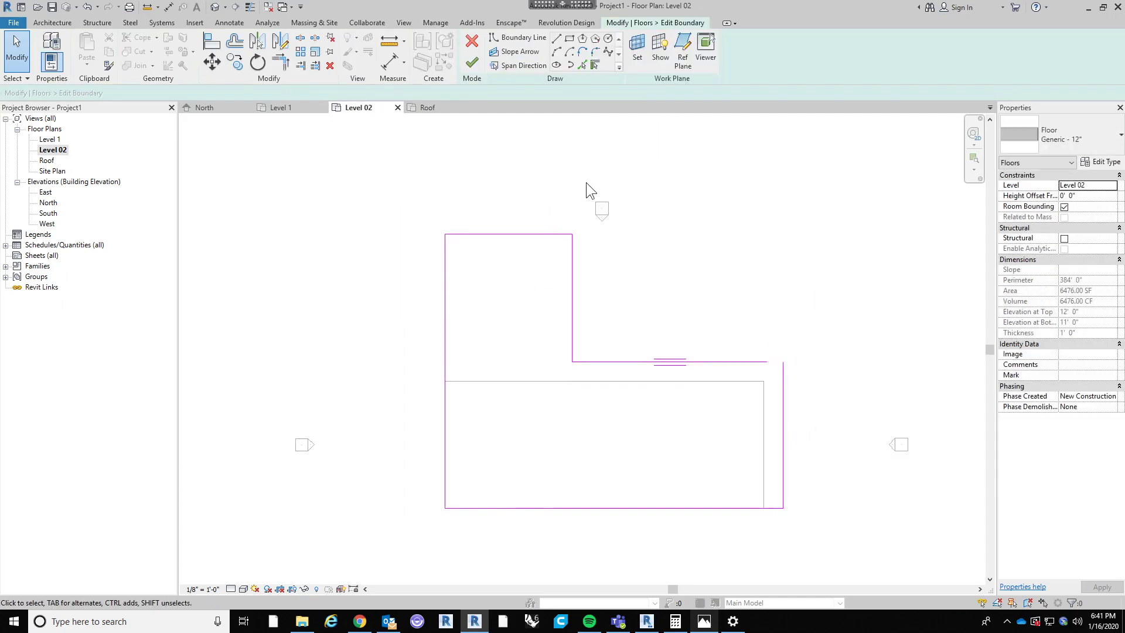
{"action": "left_click", "coordinate": [472, 59]}
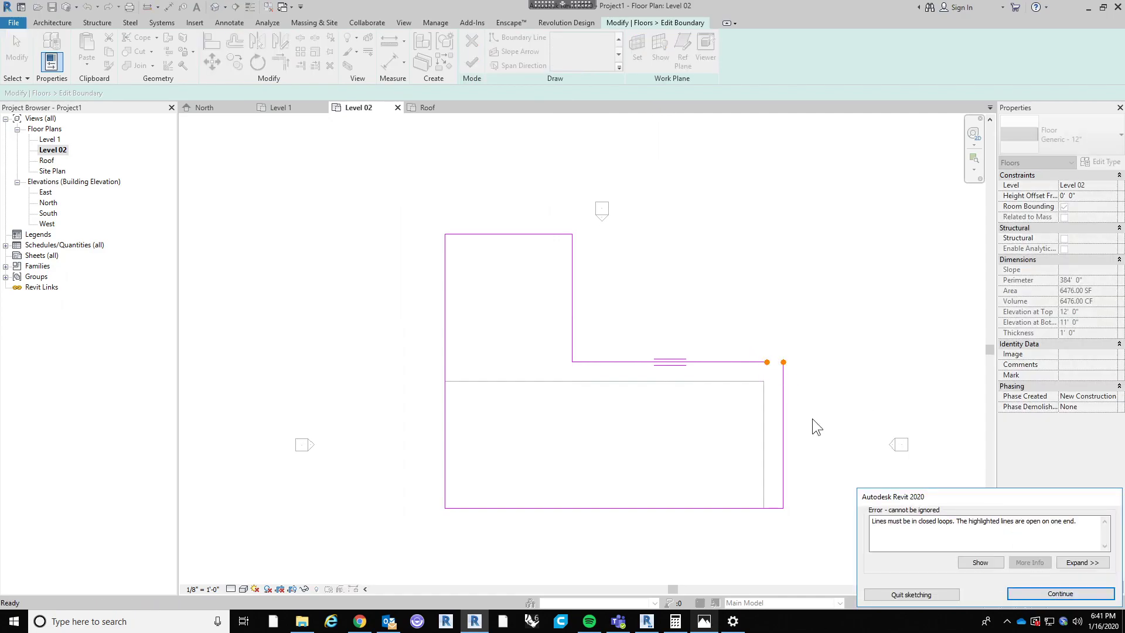
{"action": "left_click", "coordinate": [1060, 593]}
{"action": "left_click", "coordinate": [759, 365]}
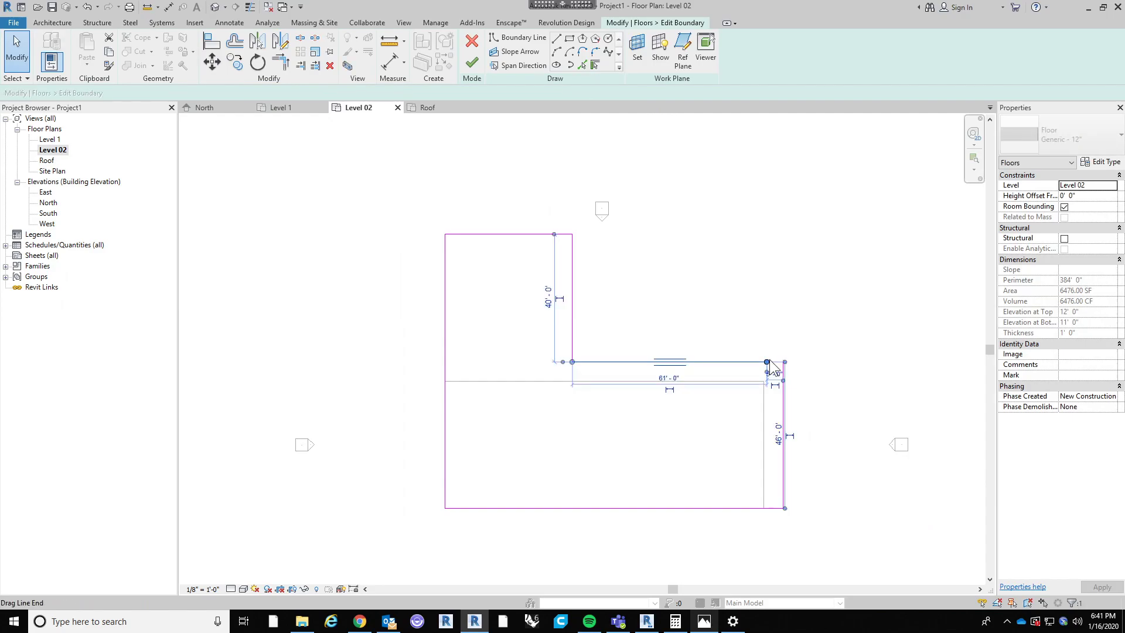
{"action": "left_click", "coordinate": [472, 63]}
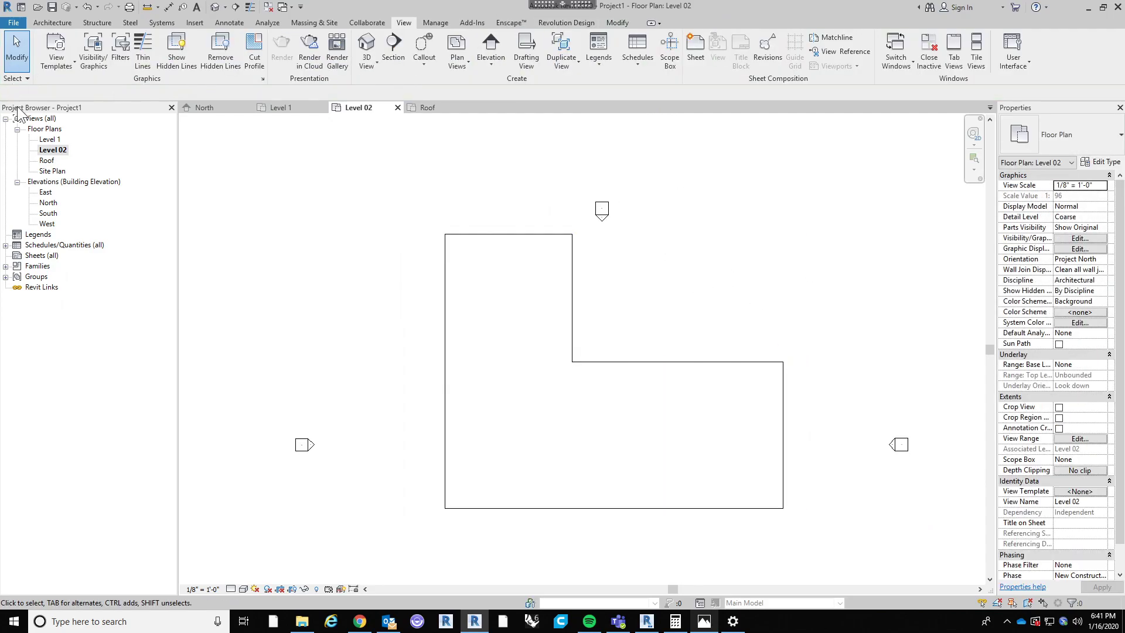
Step: Open the Roof plan, recentre the outline and glance at the reference house photo
{"action": "double_click", "coordinate": [47, 160]}
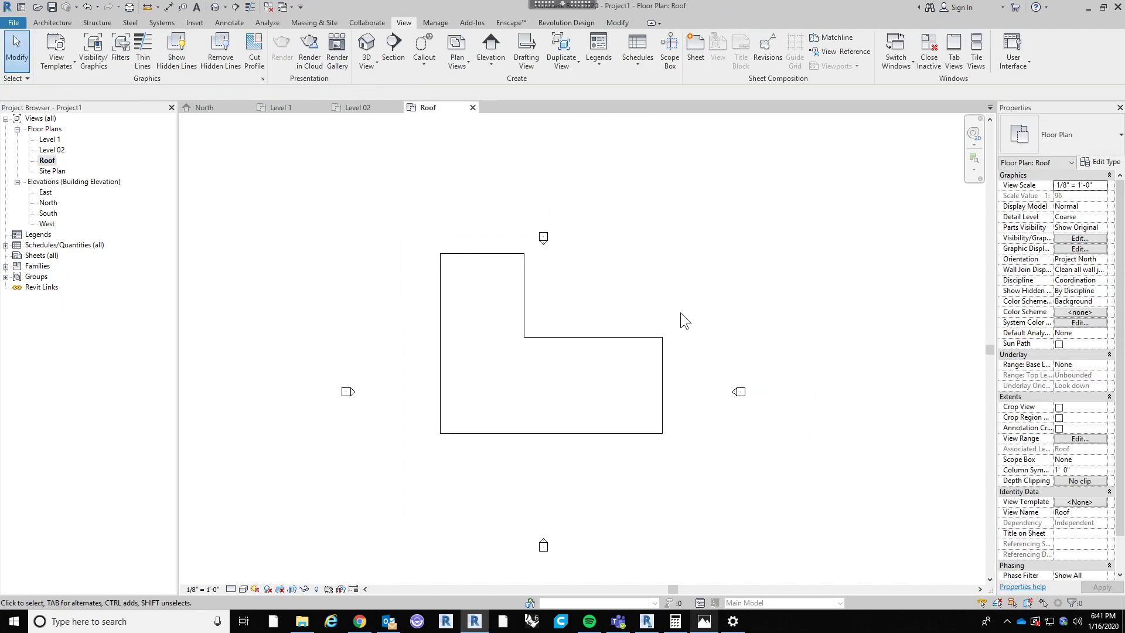
{"action": "middle_click_drag", "start_coordinate": [680, 312], "coordinate": [705, 325]}
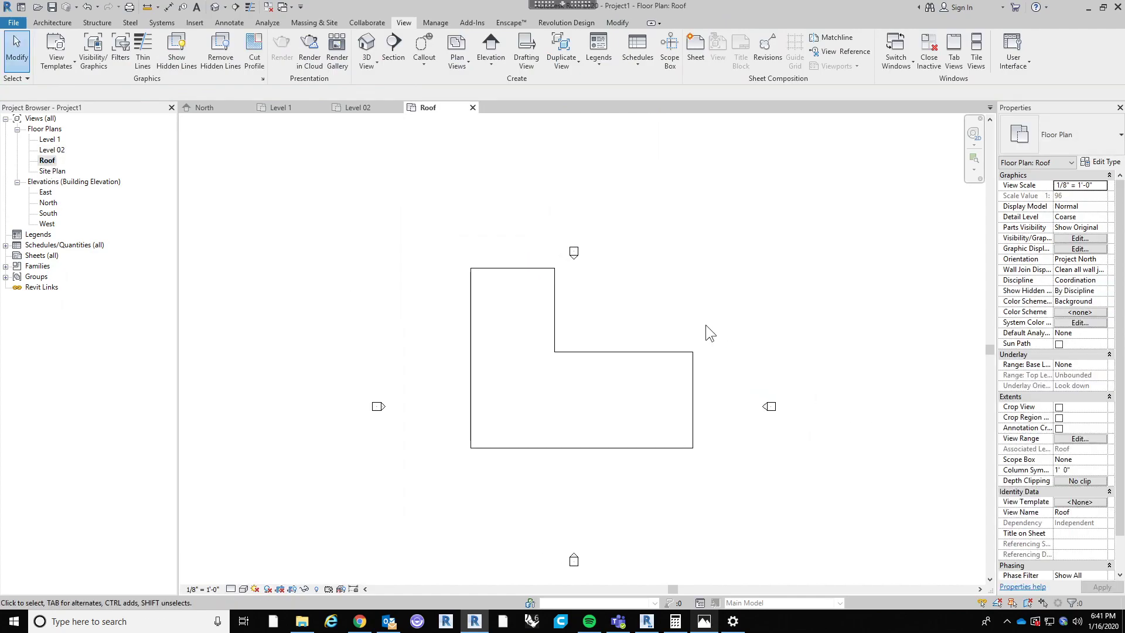
{"action": "left_click", "coordinate": [704, 621]}
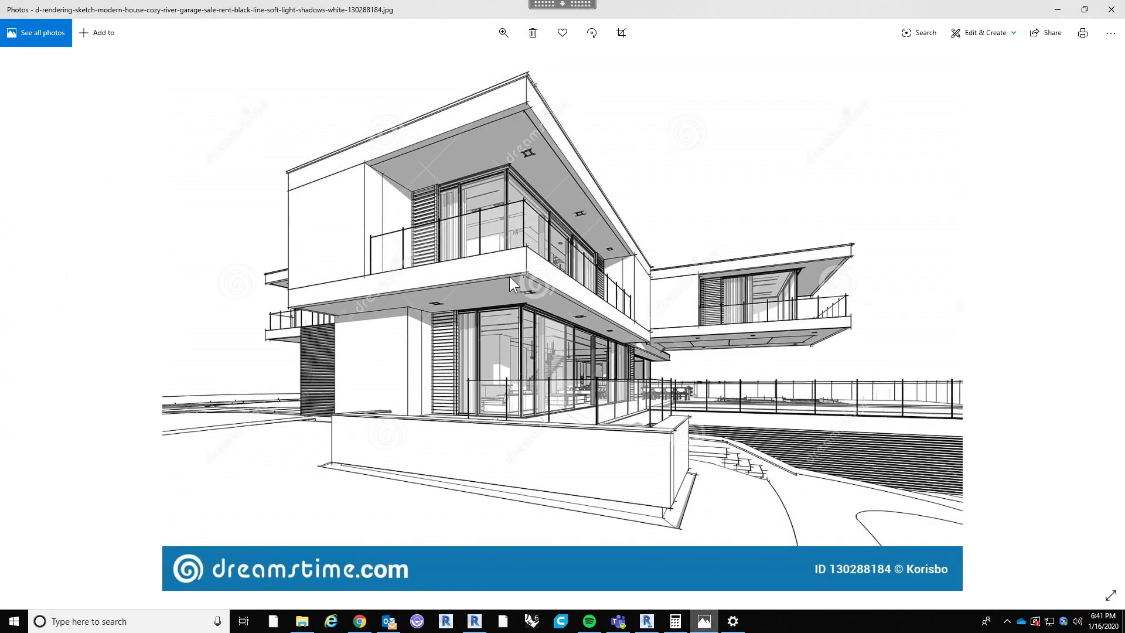
{"action": "left_click", "coordinate": [1054, 11]}
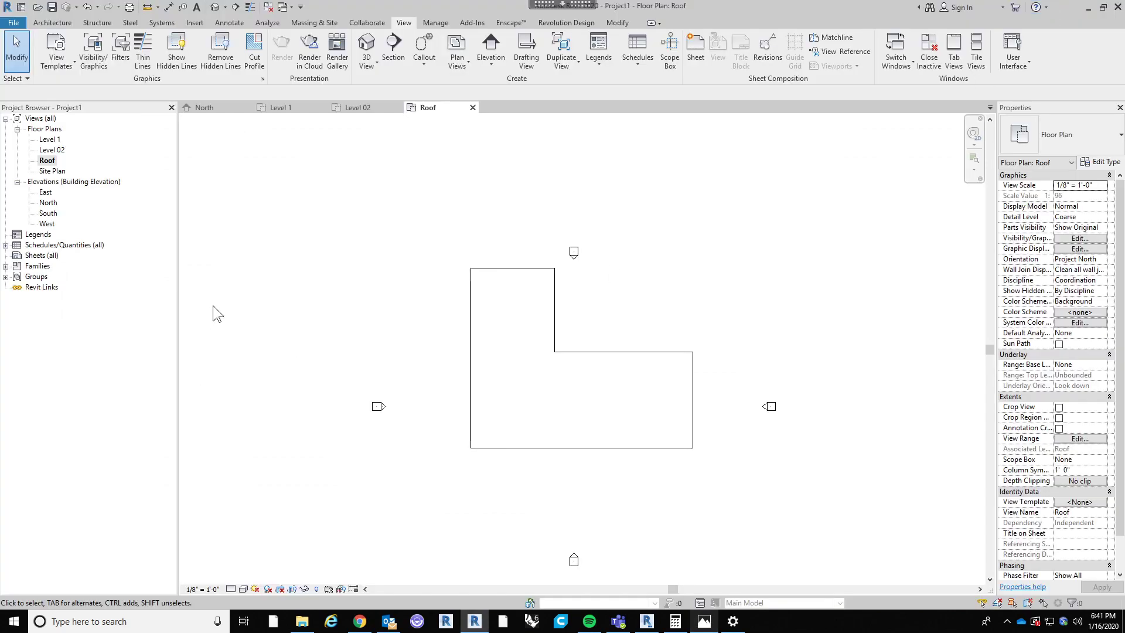
Step: Start a Roof by Footprint using the Generic - 12" roof type
{"action": "left_click", "coordinate": [47, 24]}
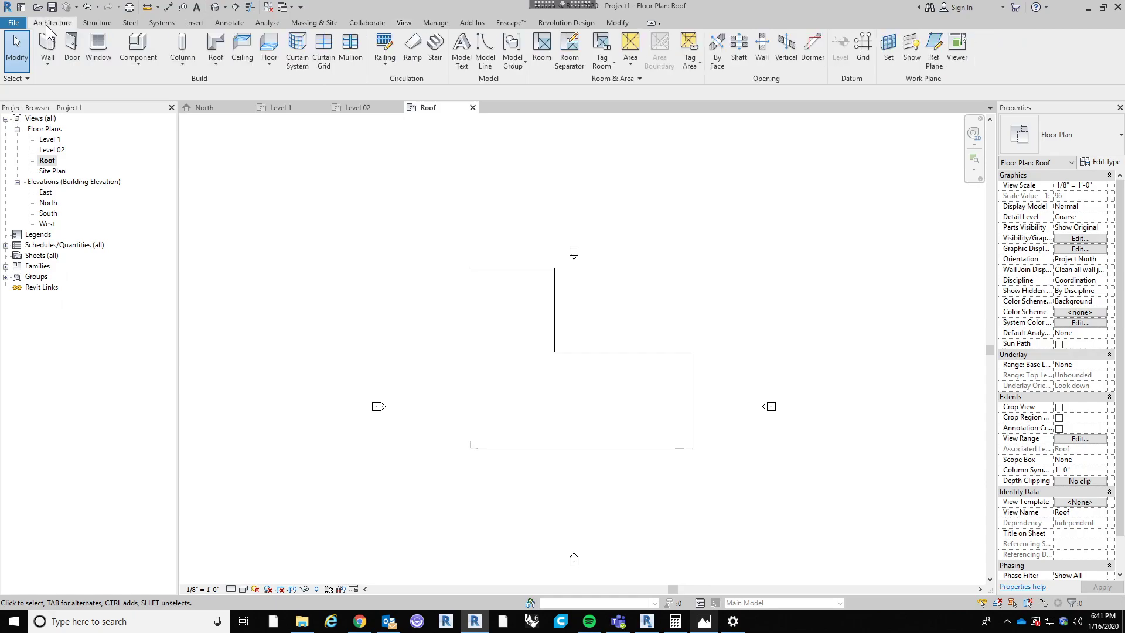
{"action": "left_click", "coordinate": [216, 65]}
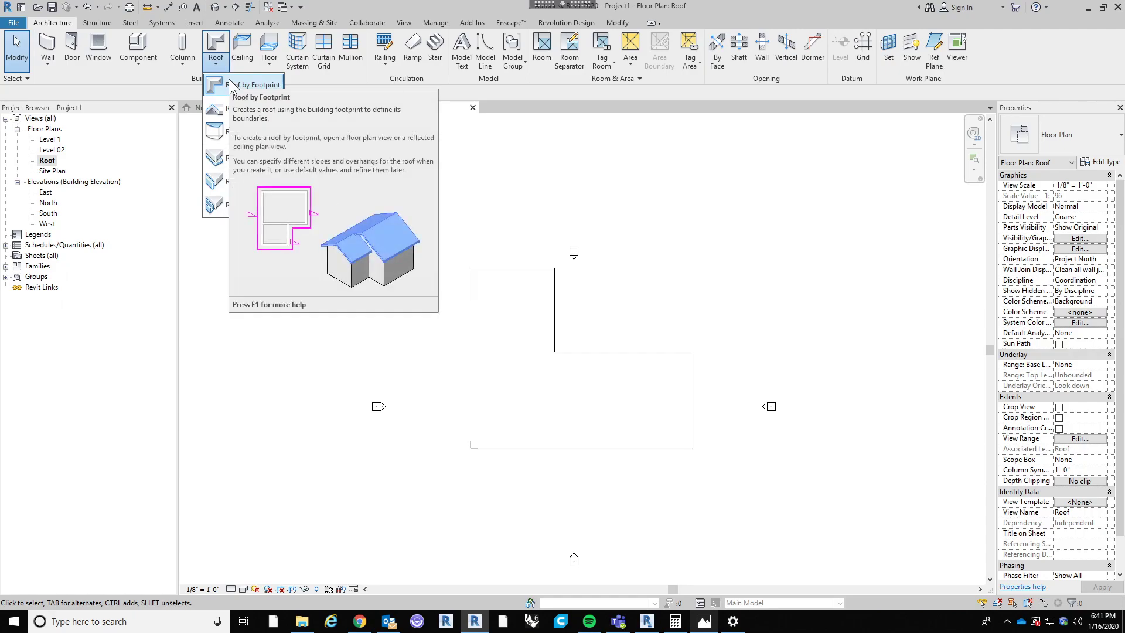
{"action": "left_click", "coordinate": [246, 85]}
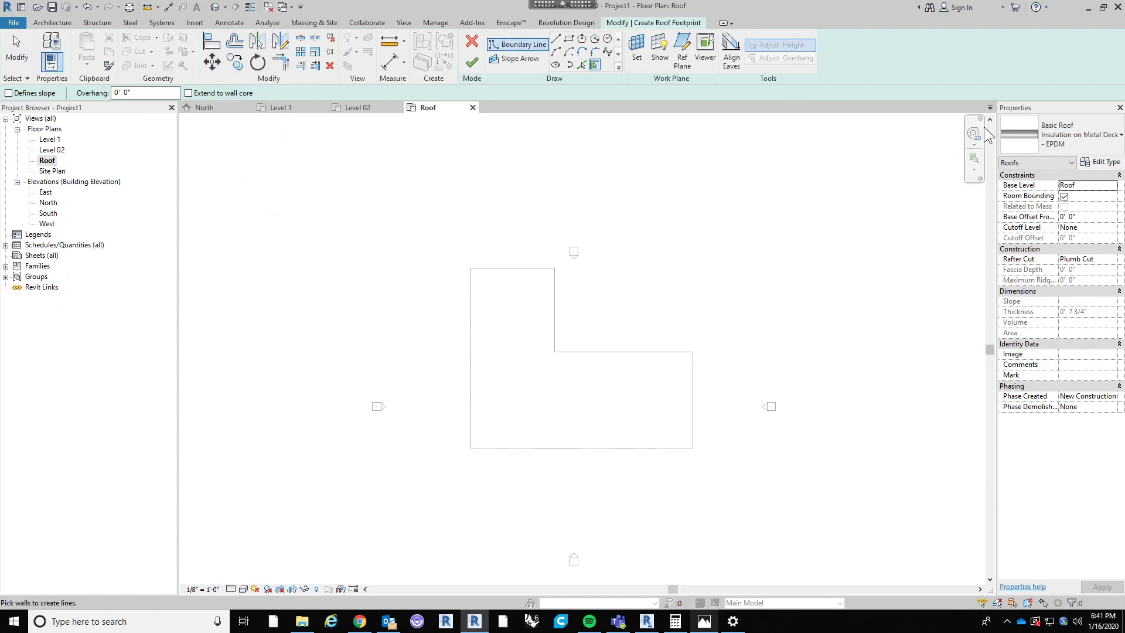
{"action": "left_click", "coordinate": [1071, 132]}
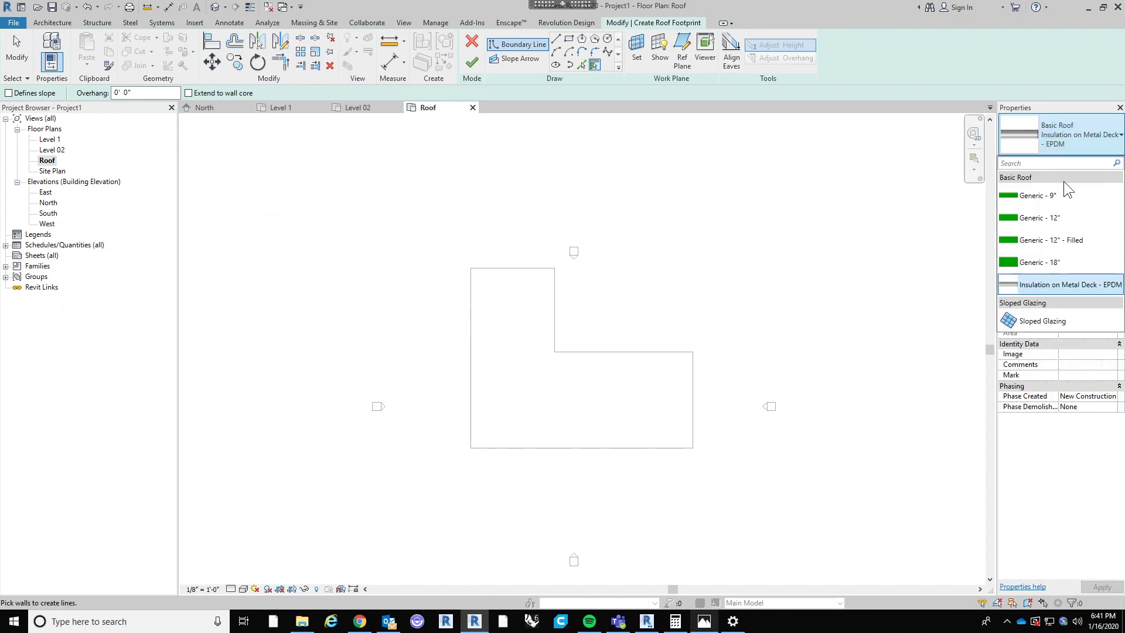
{"action": "left_click", "coordinate": [1039, 217]}
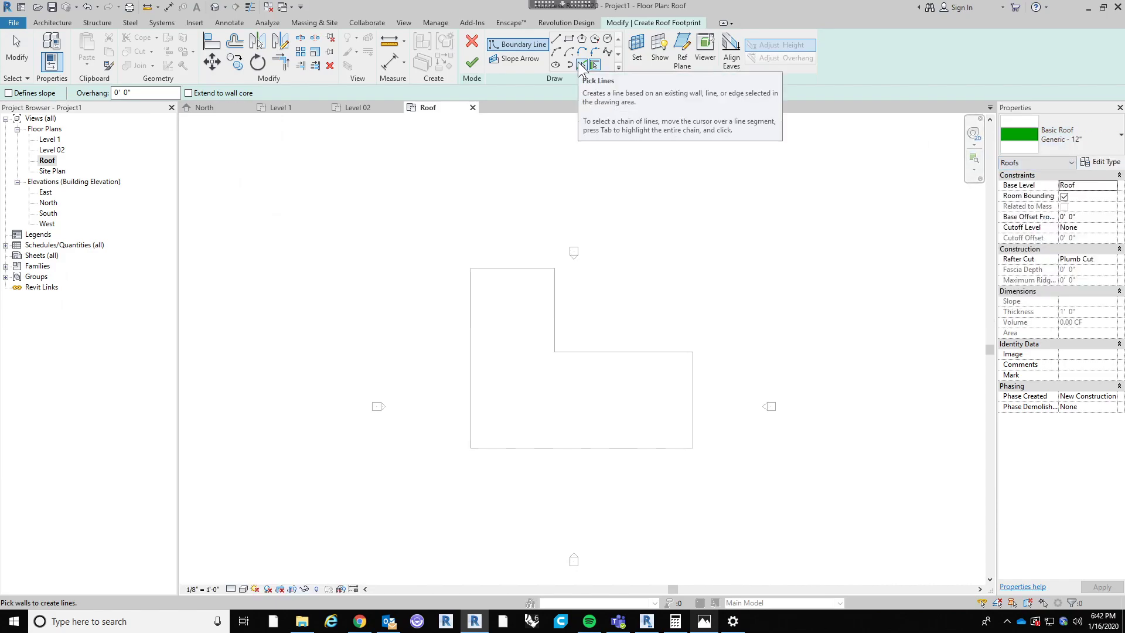
Step: Pick the whole L outline with Tab as the roof boundary and finish the roof
{"action": "left_click", "coordinate": [580, 64]}
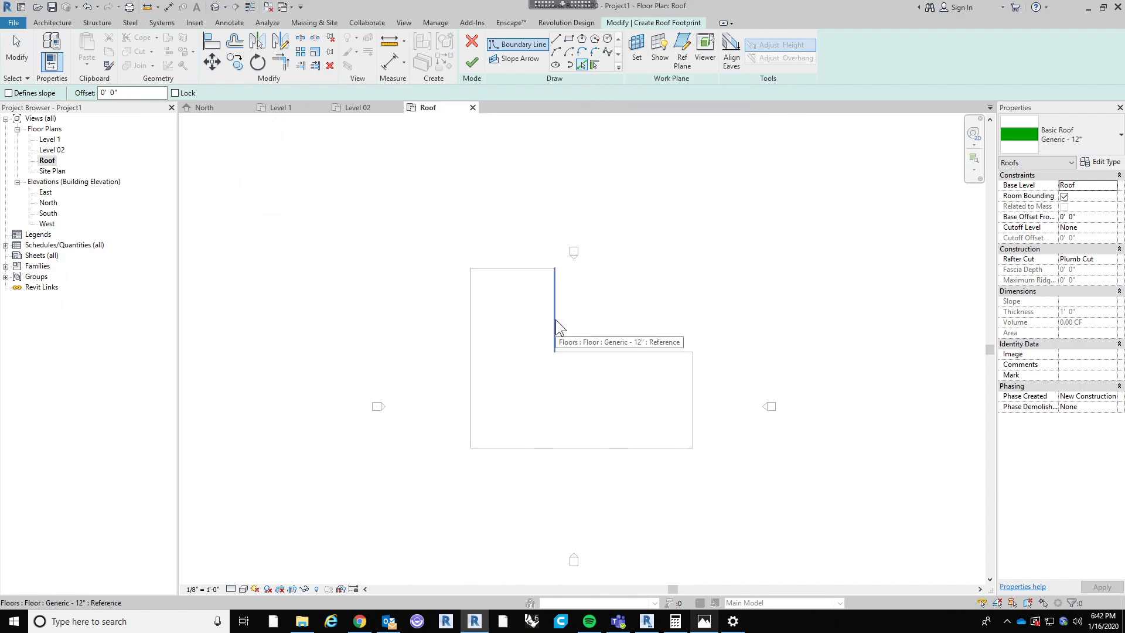
{"action": "key", "text": "Tab"}
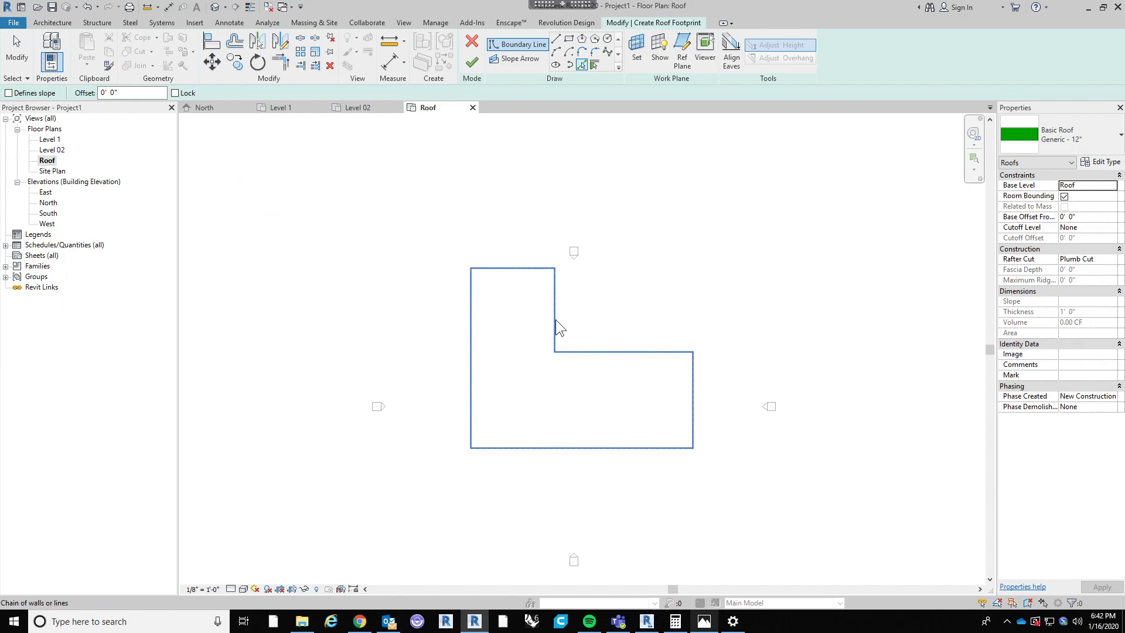
{"action": "left_click", "coordinate": [555, 318]}
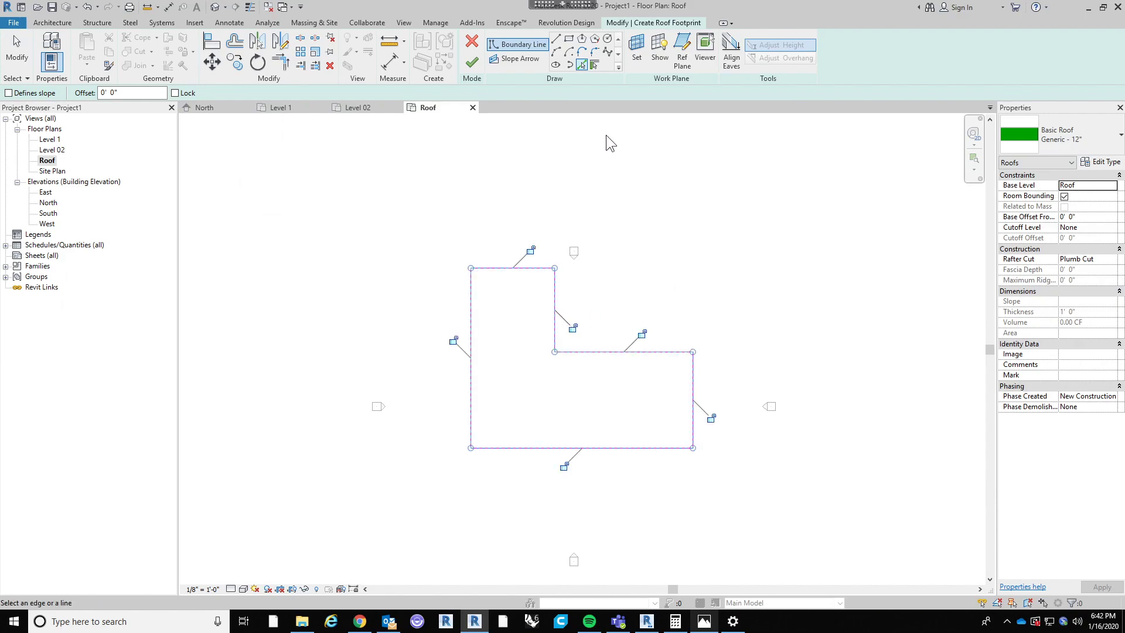
{"action": "left_click", "coordinate": [472, 62]}
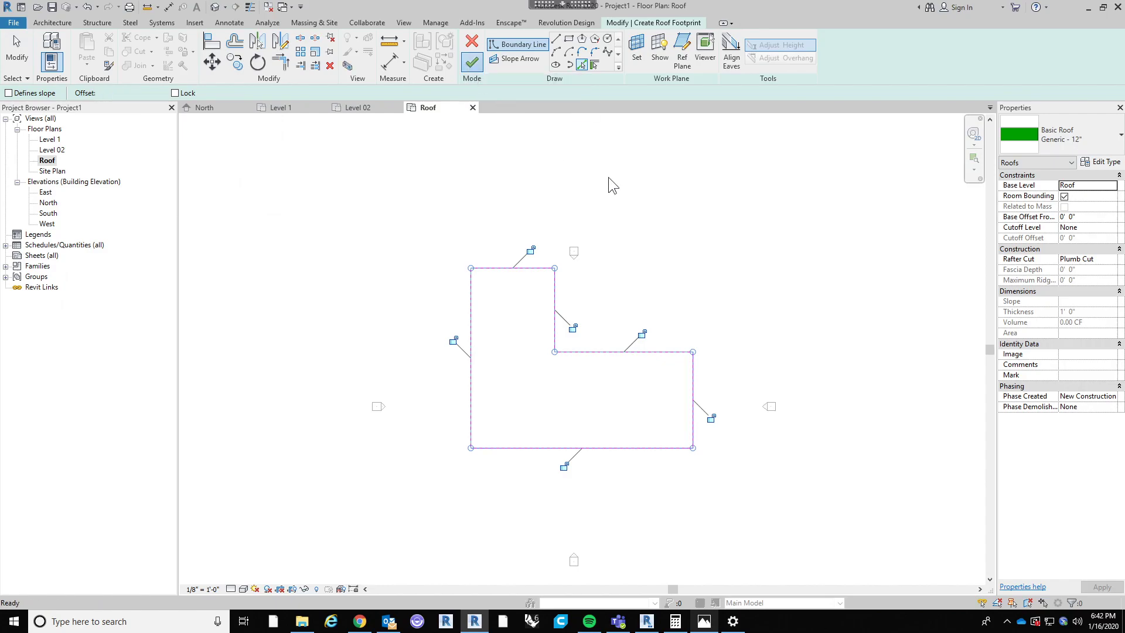
{"action": "left_click", "coordinate": [648, 194]}
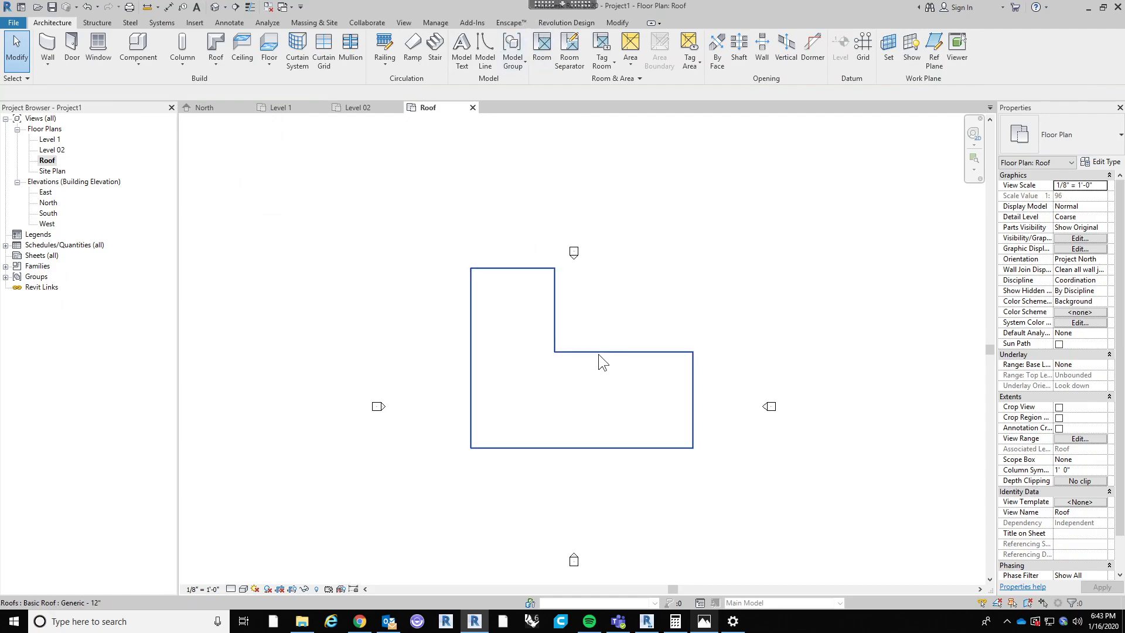
{"action": "key", "text": "Tab"}
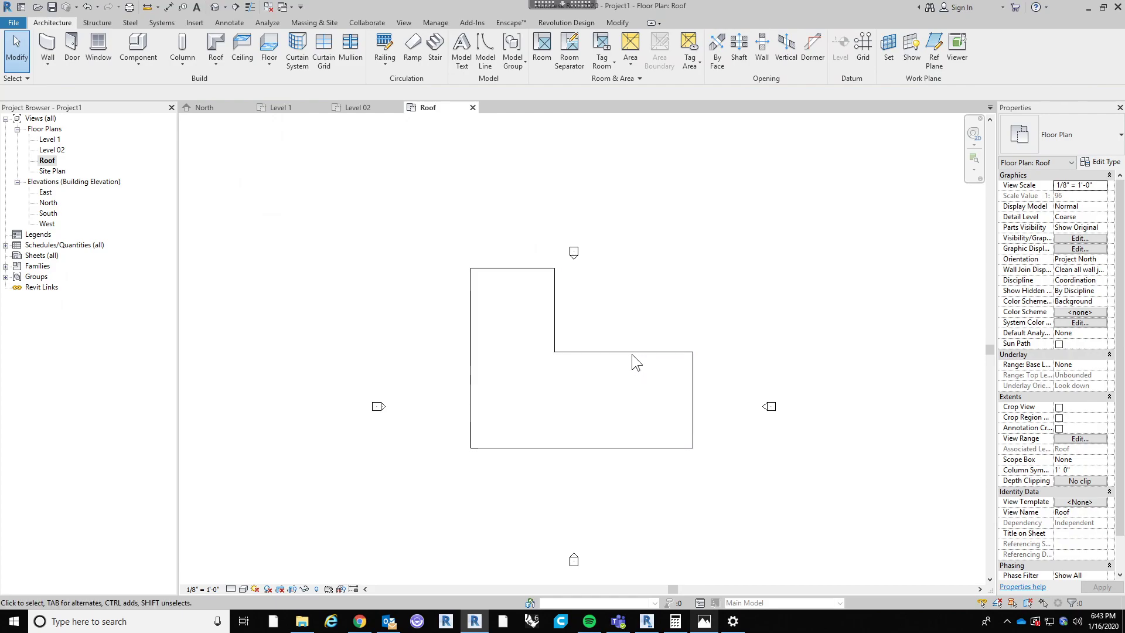
{"action": "key", "text": "Tab"}
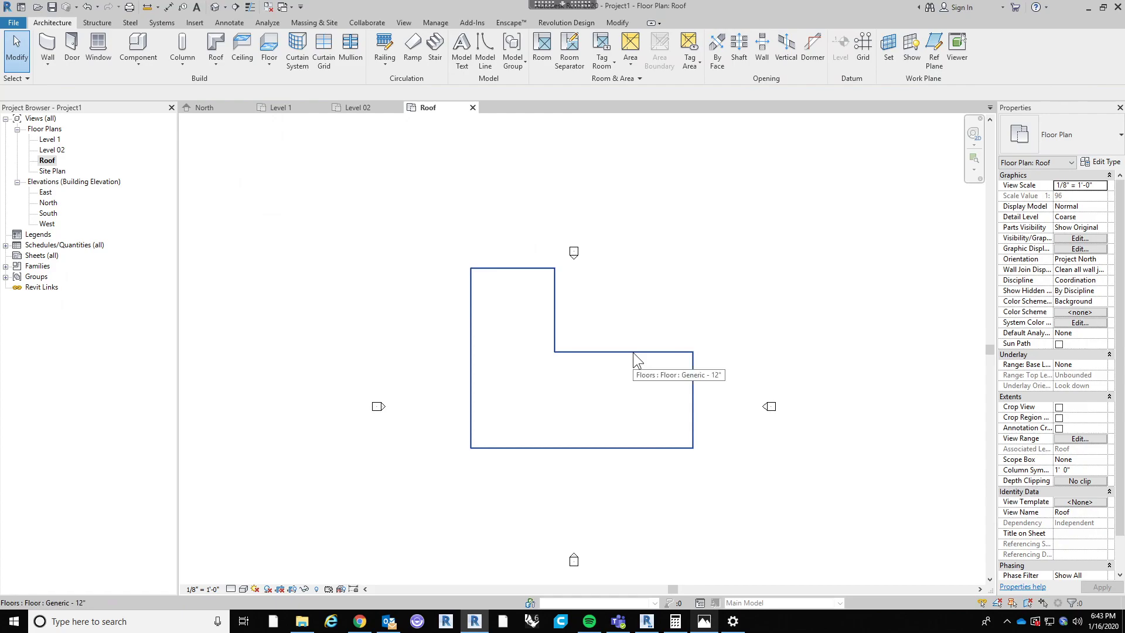
{"action": "key", "text": "Tab"}
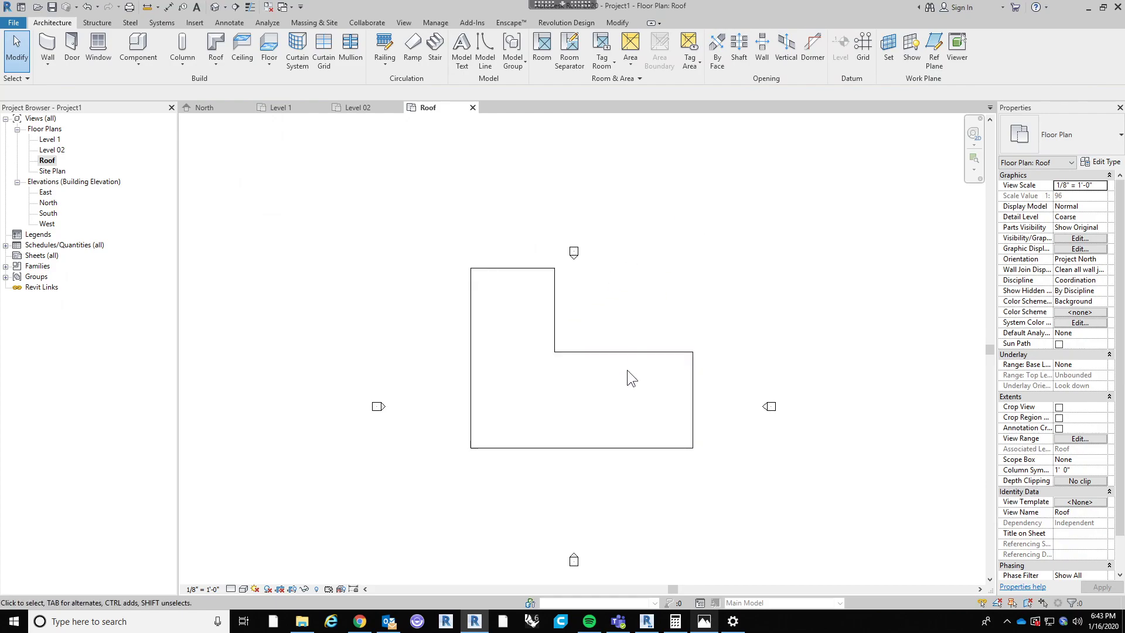
Step: Open the default 3D view, orbit low to see the slabs edge-on, and show the reference sketch
{"action": "left_click", "coordinate": [215, 8]}
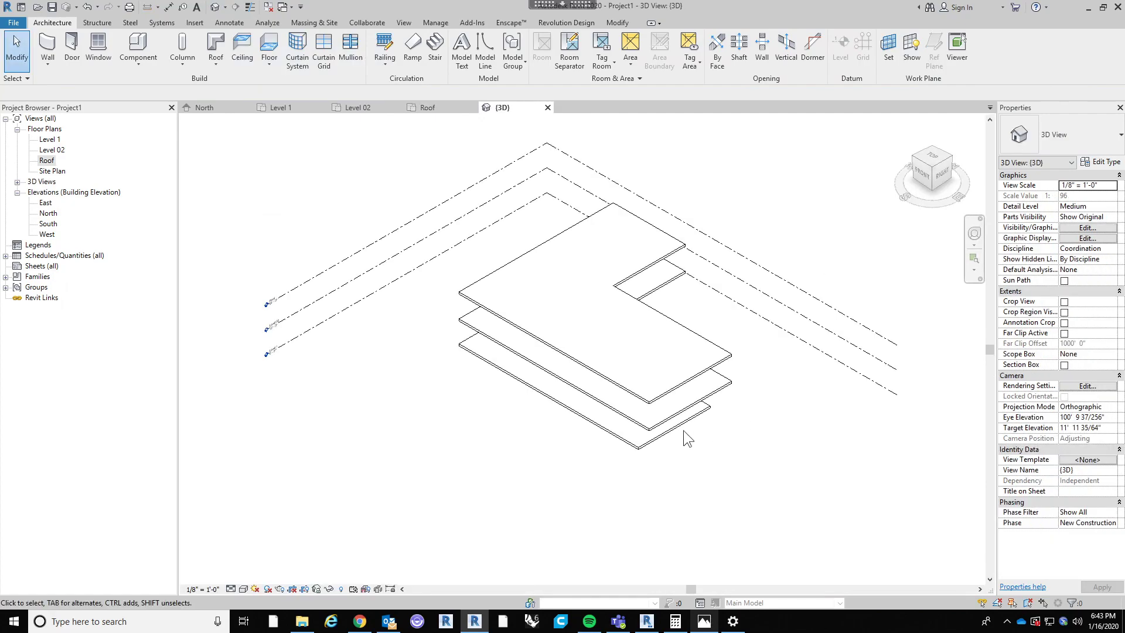
{"action": "middle_click_drag", "start_coordinate": [744, 472], "coordinate": [639, 487], "text": "shift"}
{"action": "middle_click_drag", "start_coordinate": [719, 464], "coordinate": [648, 460], "text": "shift"}
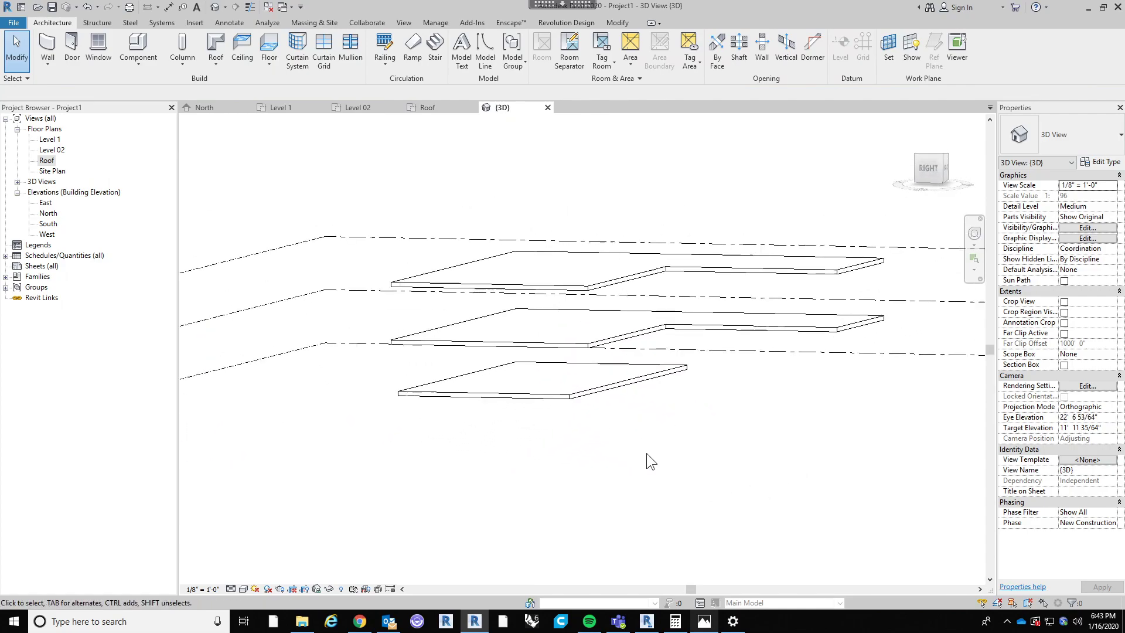
{"action": "left_click", "coordinate": [707, 624]}
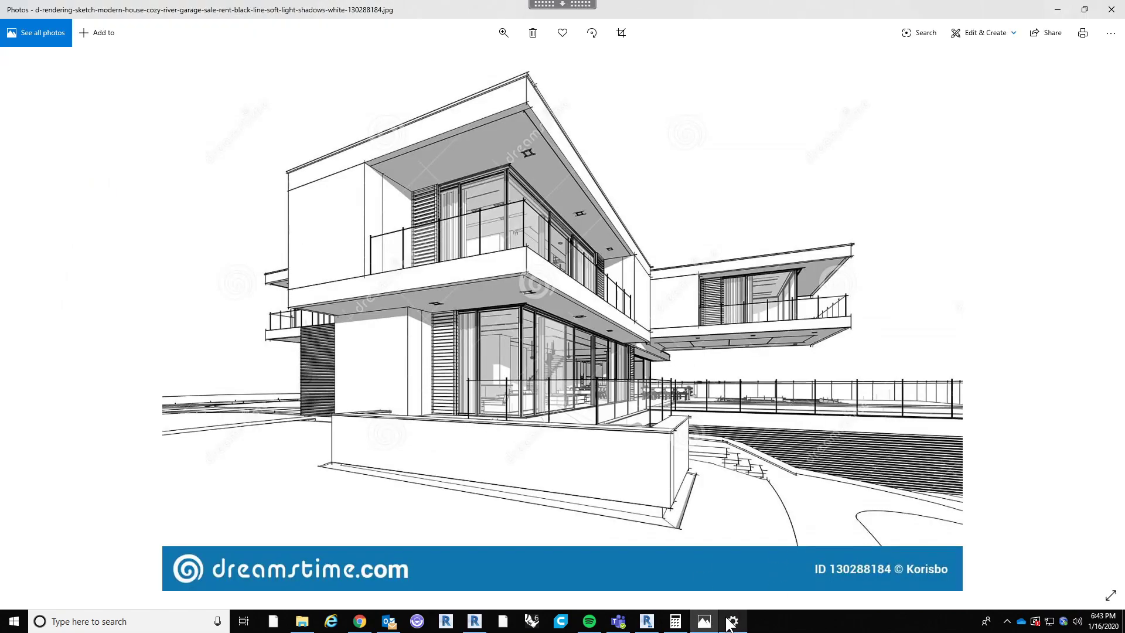
Step: Toggle the reference sketch in Photos to compare, then minimize it back to Revit
{"action": "left_click", "coordinate": [705, 622]}
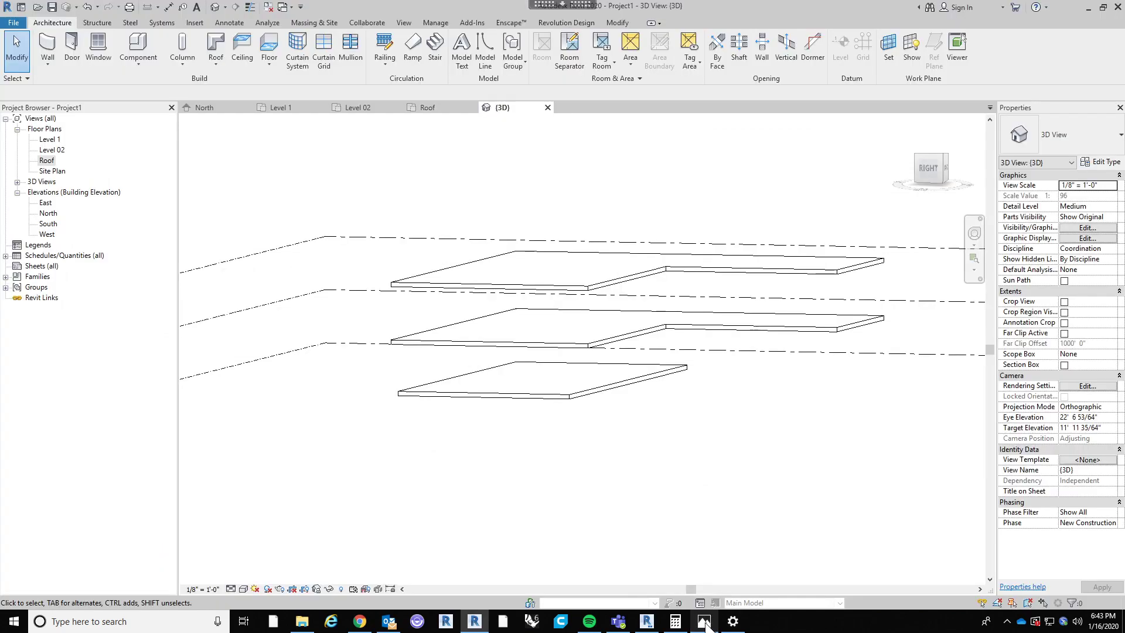
{"action": "left_click", "coordinate": [705, 622]}
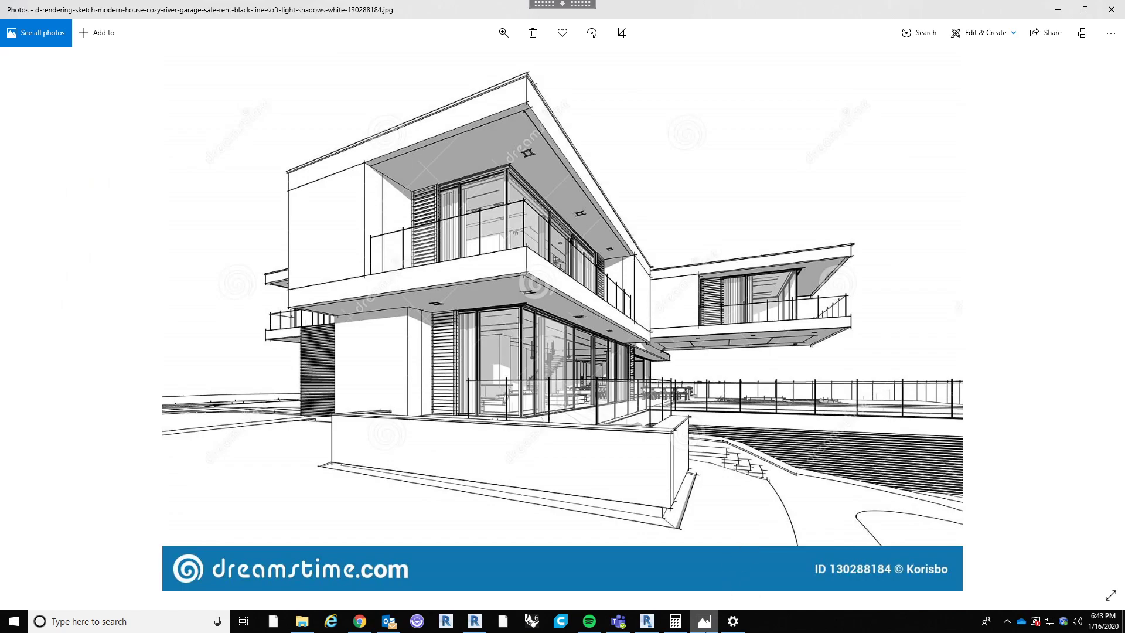
{"action": "left_click", "coordinate": [709, 628]}
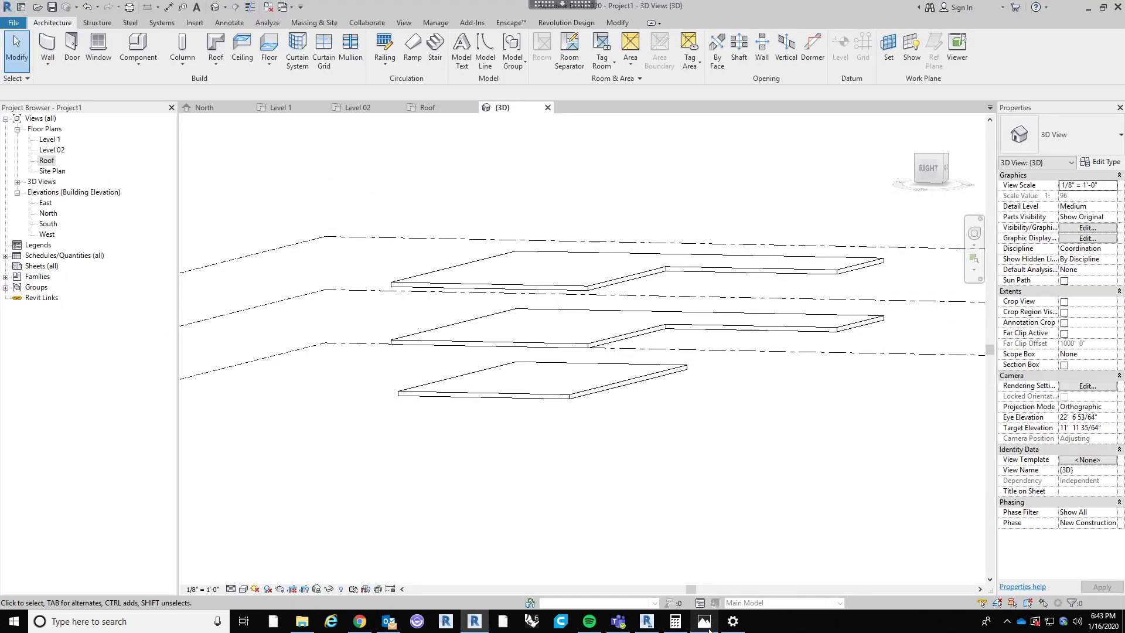
Step: Set the Generic - 12" roof type's structure layer thickness to 2' 6" (2.5)
{"action": "left_click", "coordinate": [767, 279]}
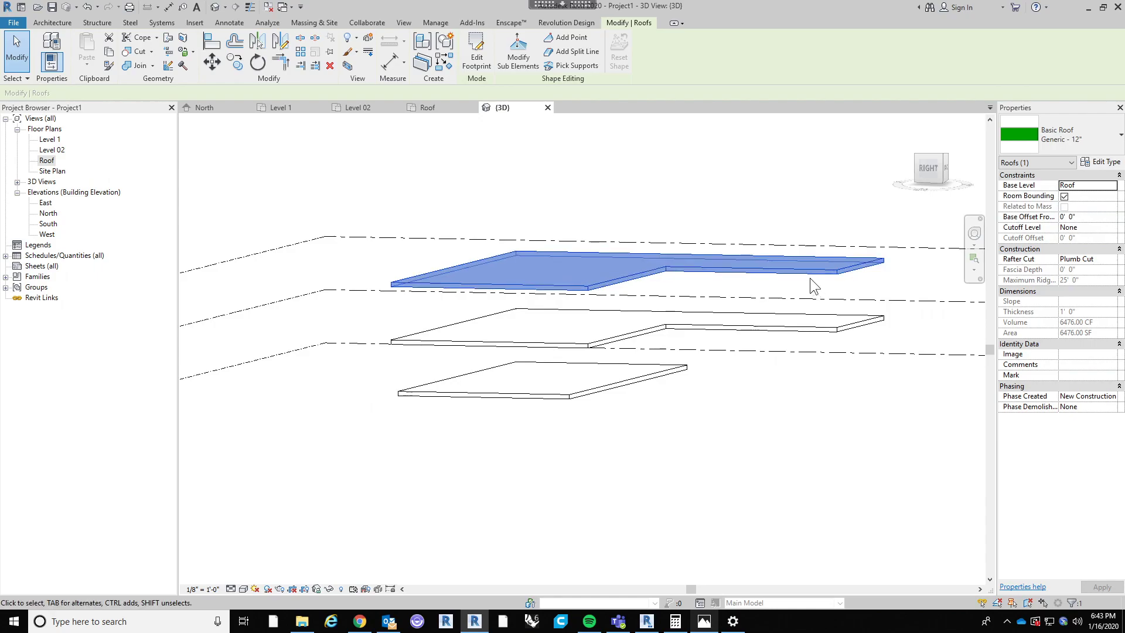
{"action": "left_click", "coordinate": [1102, 166]}
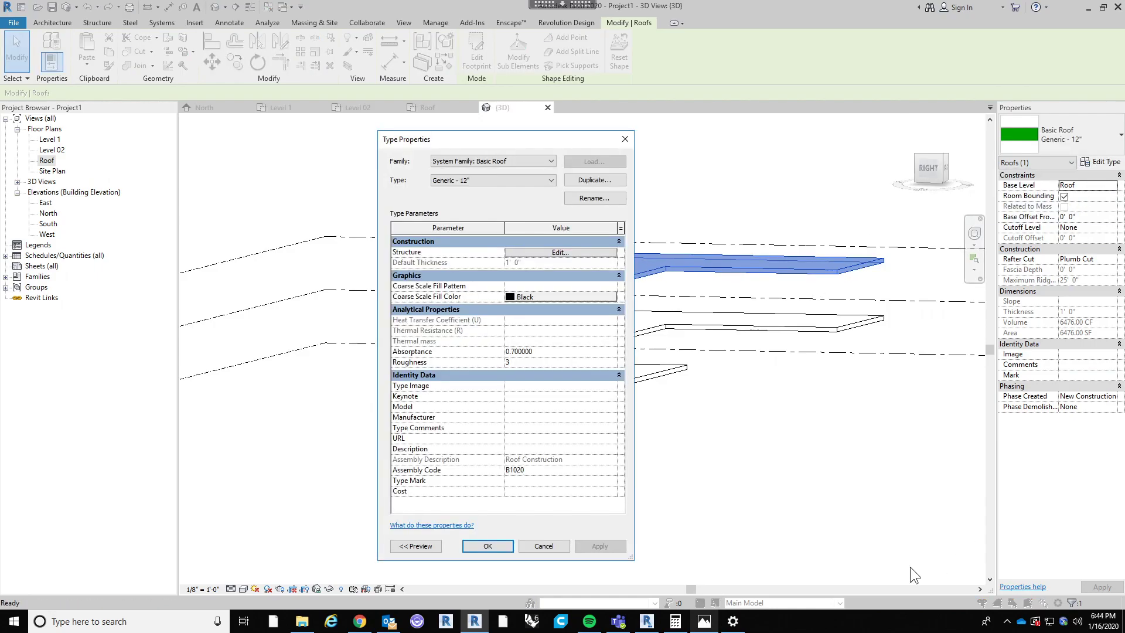
{"action": "left_click_drag", "start_coordinate": [550, 142], "coordinate": [581, 134]}
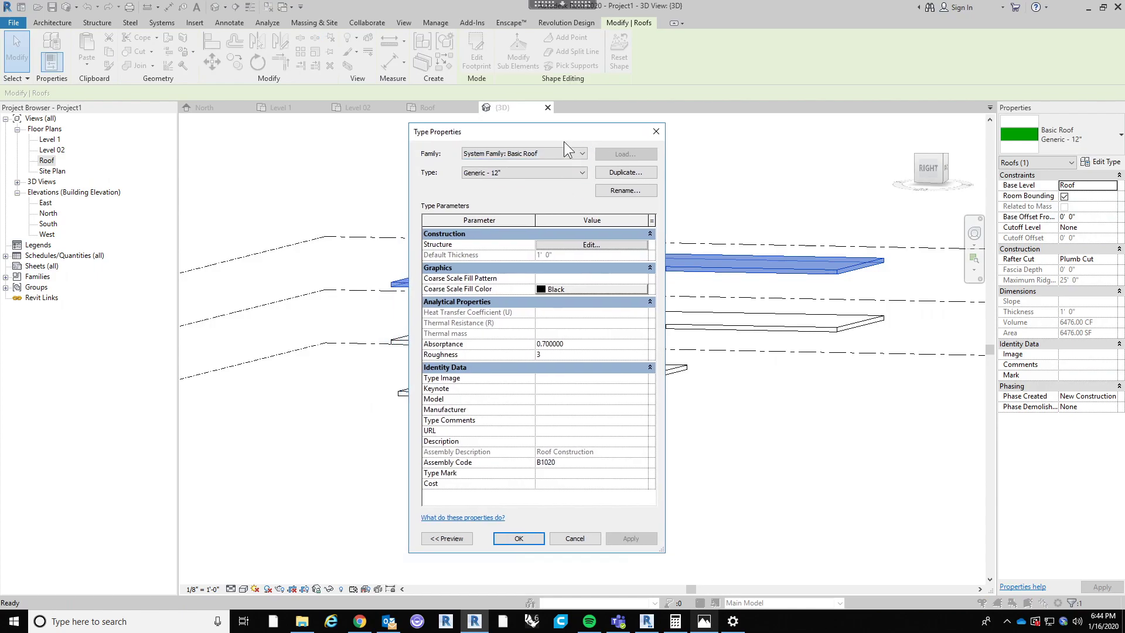
{"action": "left_click", "coordinate": [596, 245]}
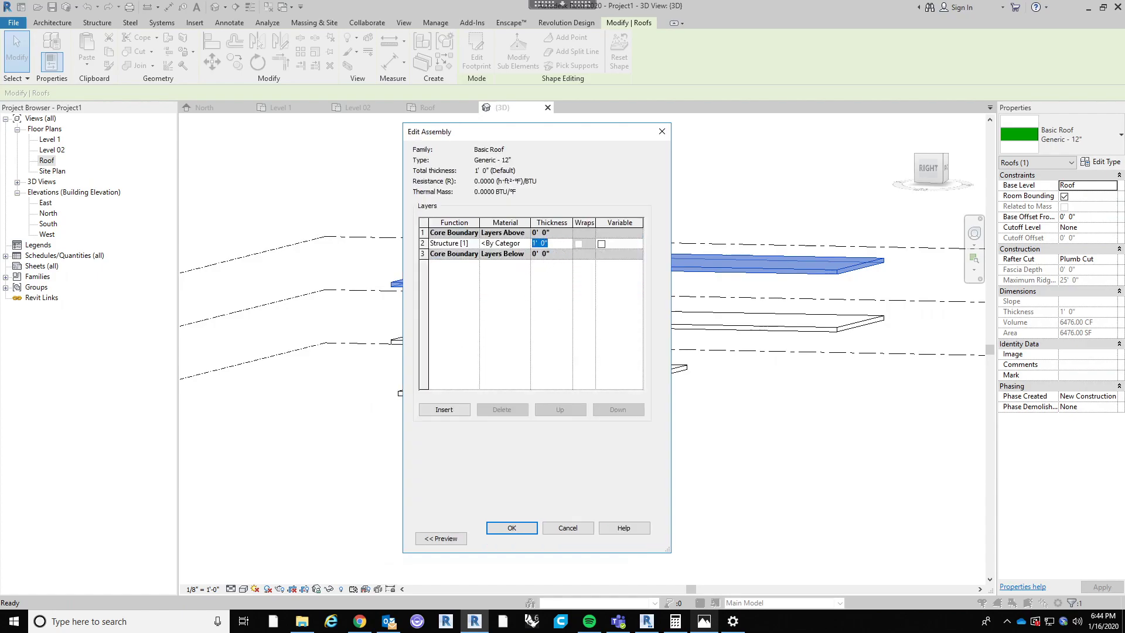
{"action": "type", "text": "2.5"}
{"action": "key", "text": "Tab"}
{"action": "left_click", "coordinate": [499, 527]}
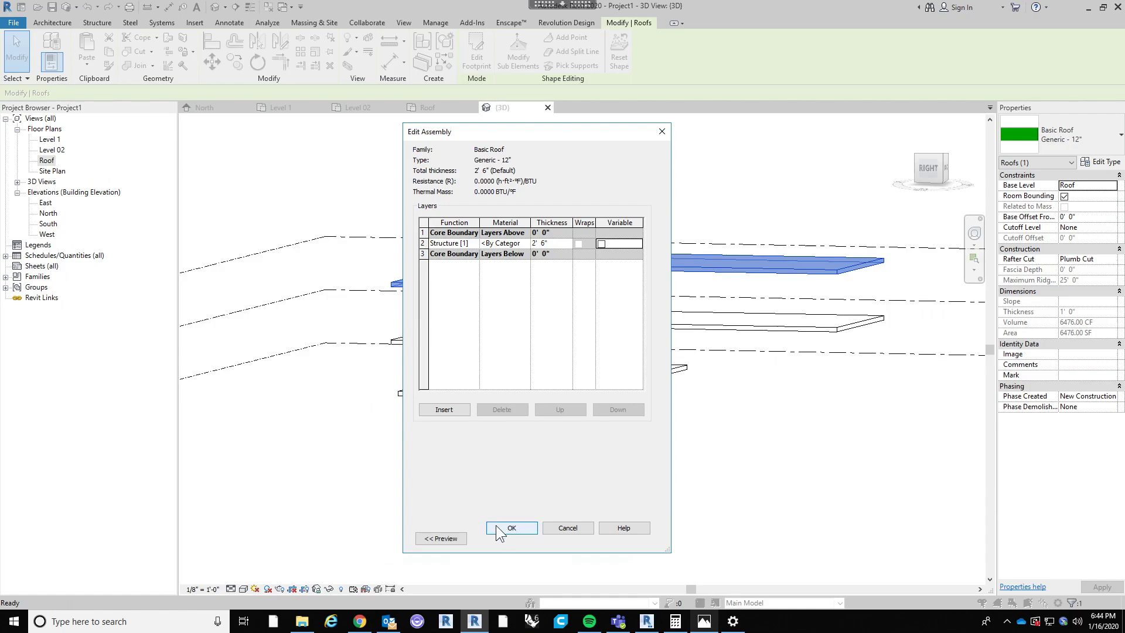
{"action": "left_click", "coordinate": [497, 527]}
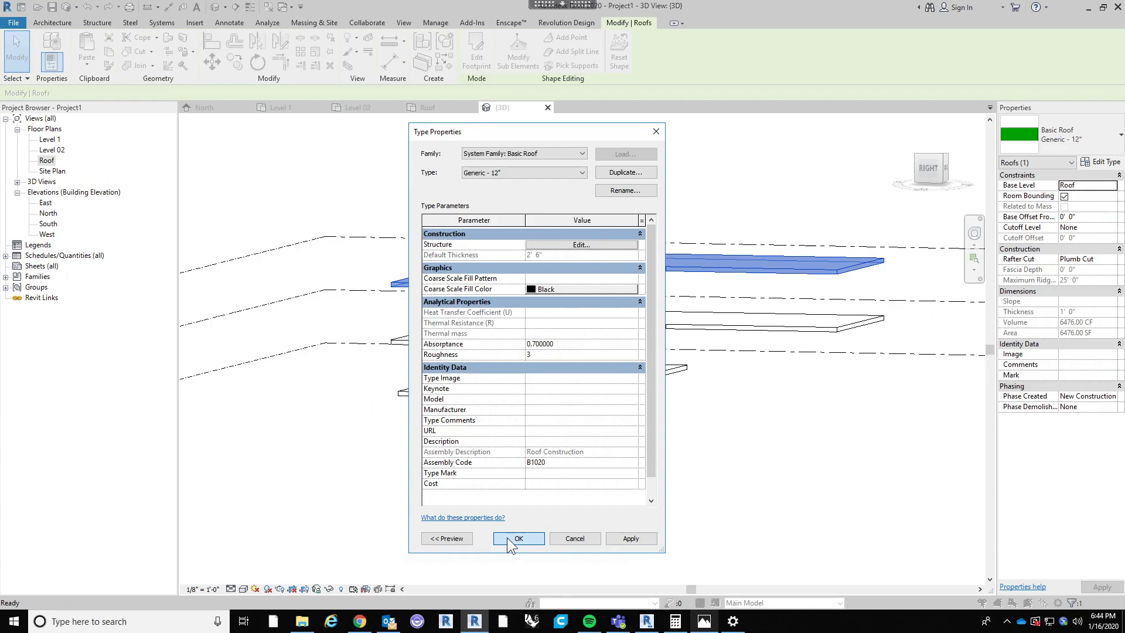
{"action": "left_click", "coordinate": [508, 536]}
{"action": "left_click", "coordinate": [684, 469]}
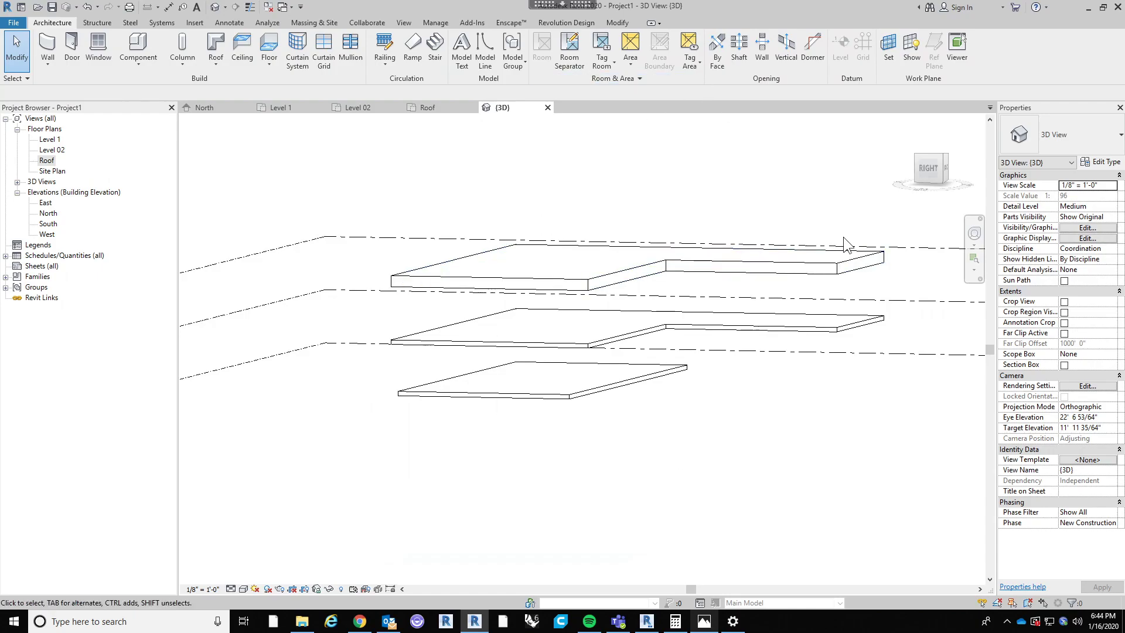
Step: Select the top roof and review its type's layer structure without changes
{"action": "left_click", "coordinate": [807, 265]}
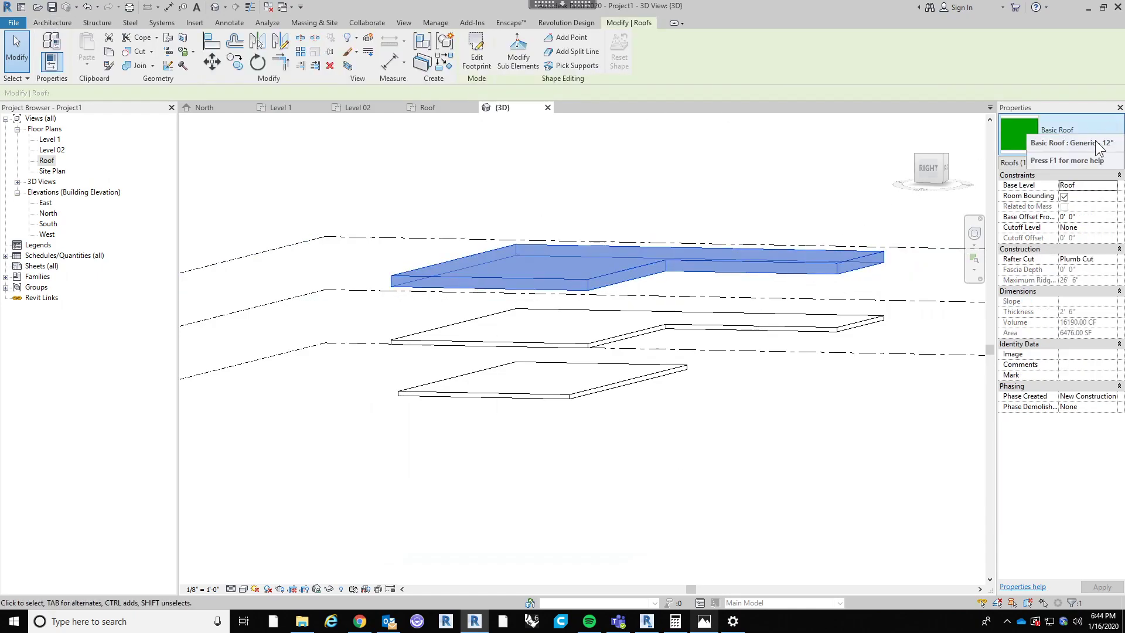
{"action": "left_click", "coordinate": [1101, 163]}
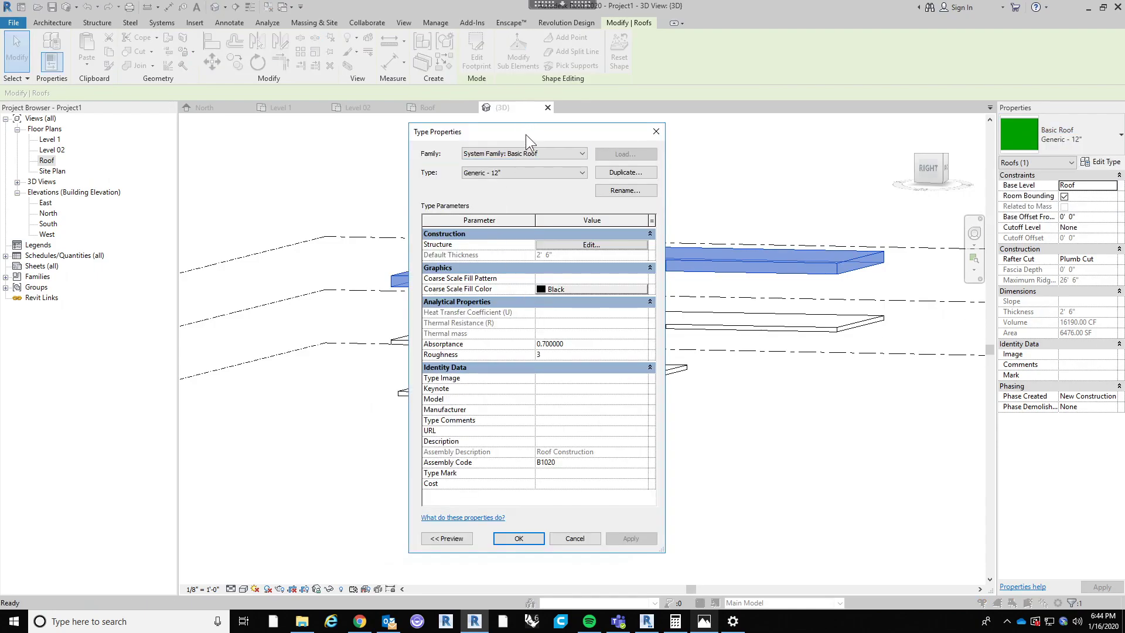
{"action": "left_click_drag", "start_coordinate": [525, 135], "coordinate": [619, 127]}
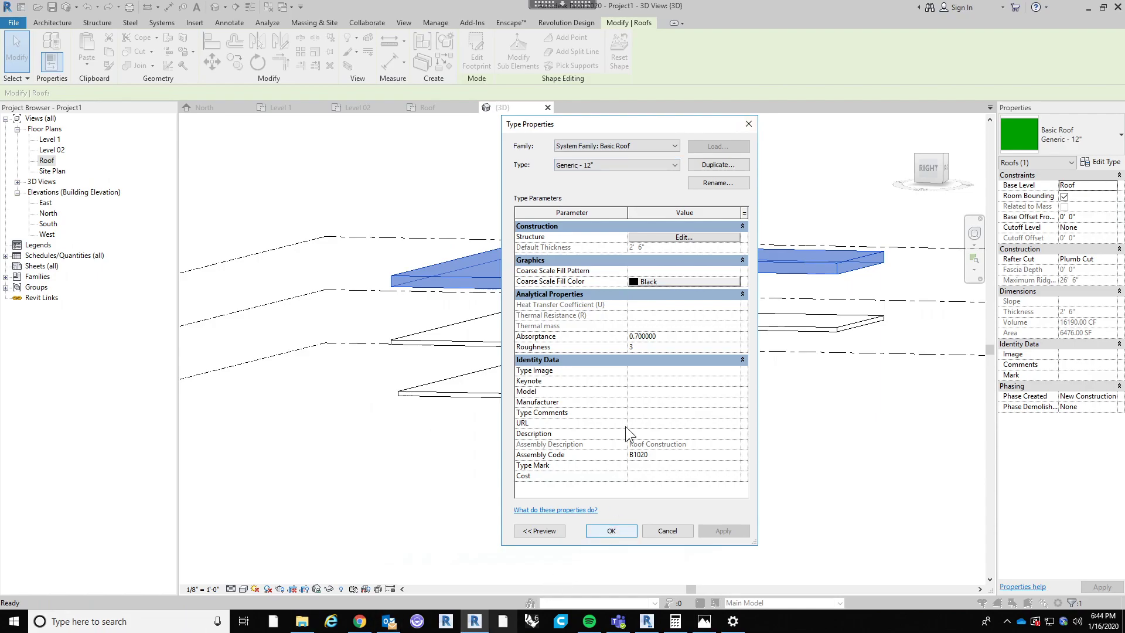
{"action": "left_click", "coordinate": [673, 235]}
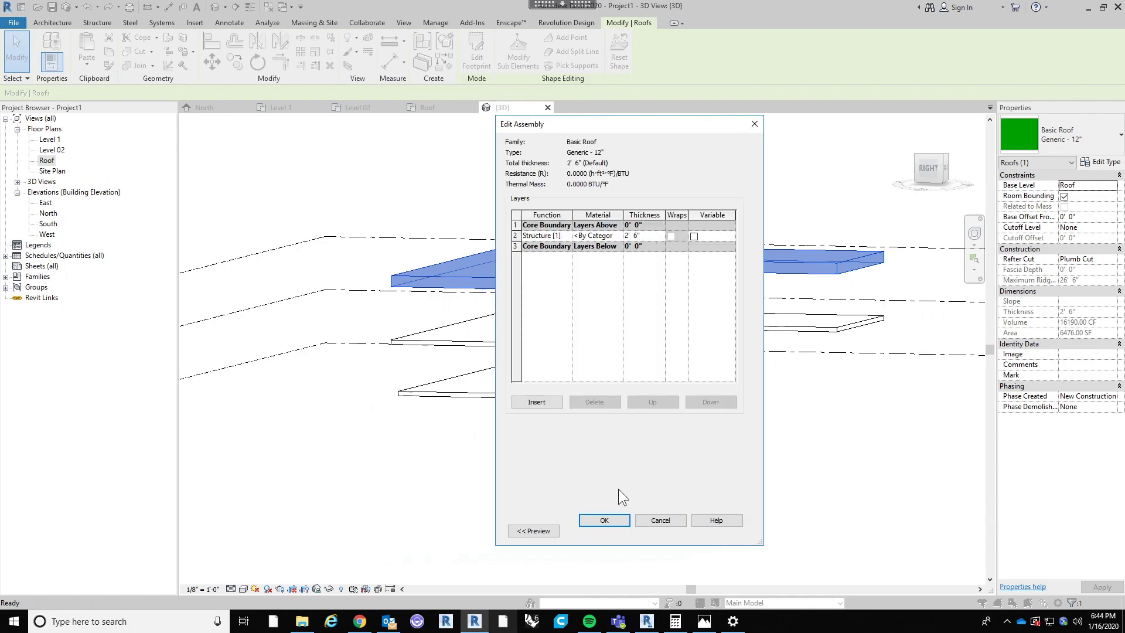
{"action": "left_click", "coordinate": [603, 520]}
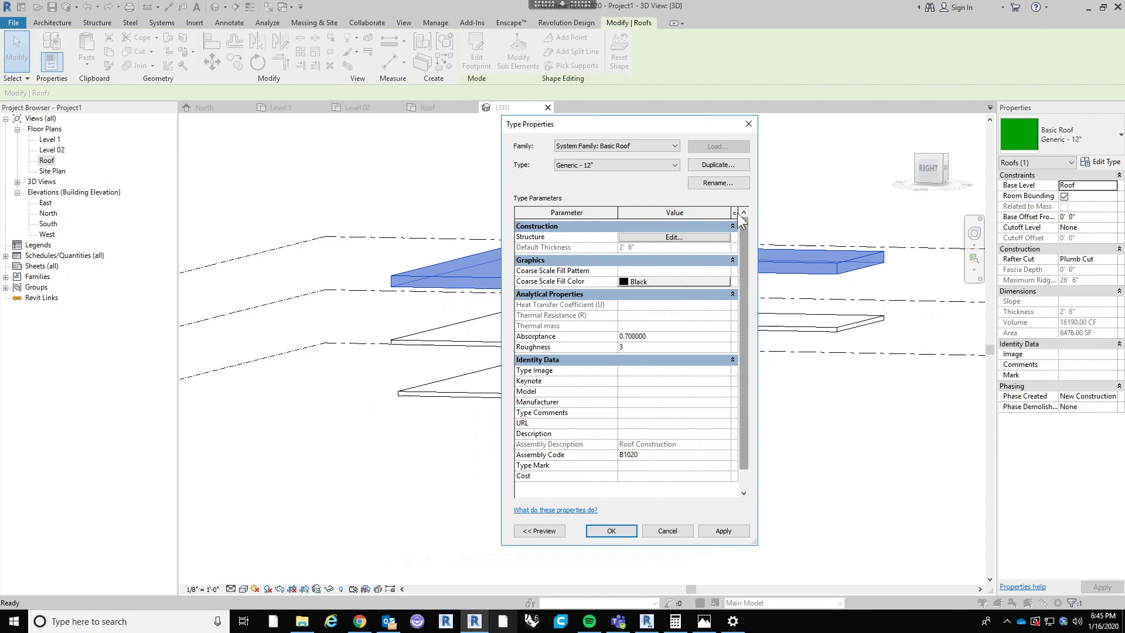
Step: Rename the roof type to Generic - 30" and reopen its widened layer structure
{"action": "left_click", "coordinate": [716, 183]}
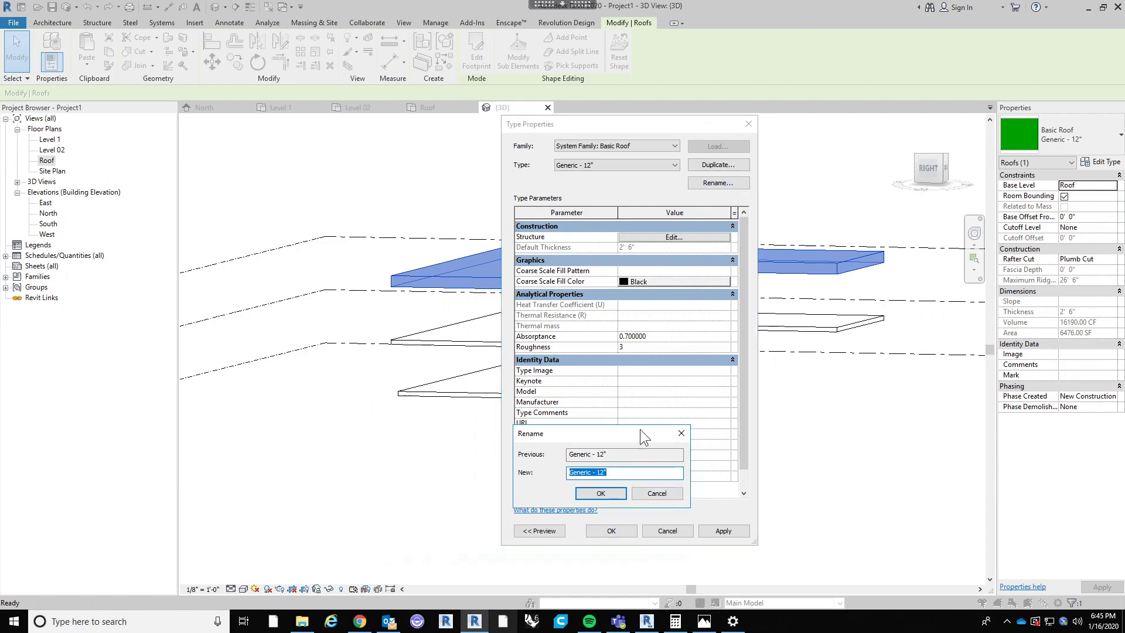
{"action": "left_click_drag", "start_coordinate": [640, 429], "coordinate": [649, 252]}
{"action": "left_click_drag", "start_coordinate": [616, 296], "coordinate": [606, 295]}
{"action": "type", "text": "130"}
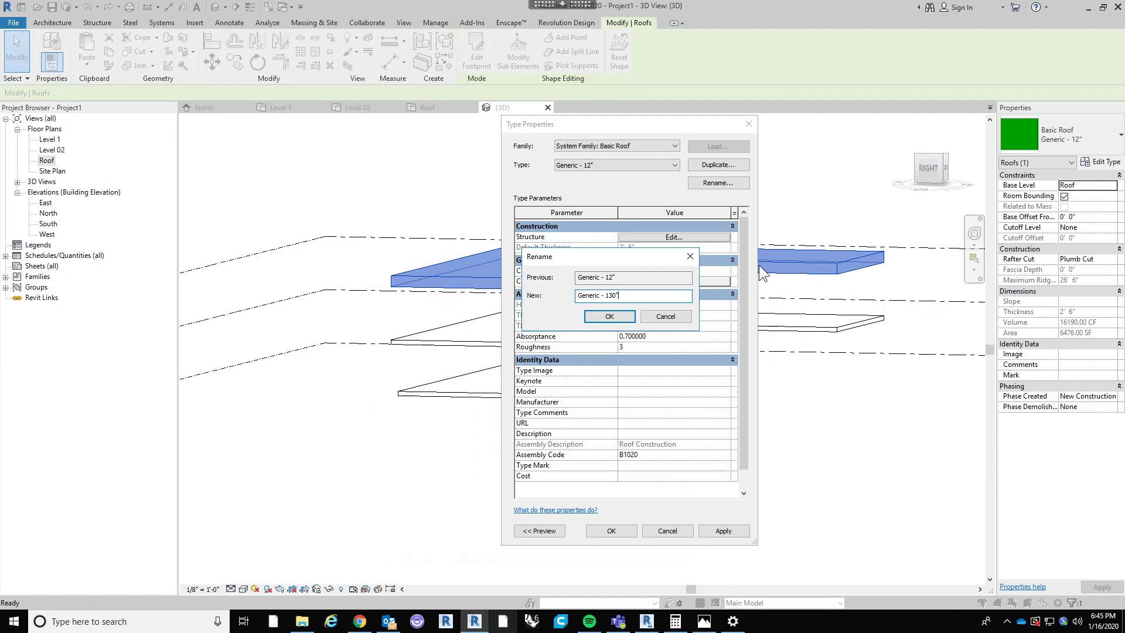
{"action": "key", "text": "BackSpace"}
{"action": "key", "text": "BackSpace"}
{"action": "key", "text": "BackSpace"}
{"action": "key", "text": "BackSpace"}
{"action": "type", "text": "3"}
{"action": "left_click", "coordinate": [600, 319]}
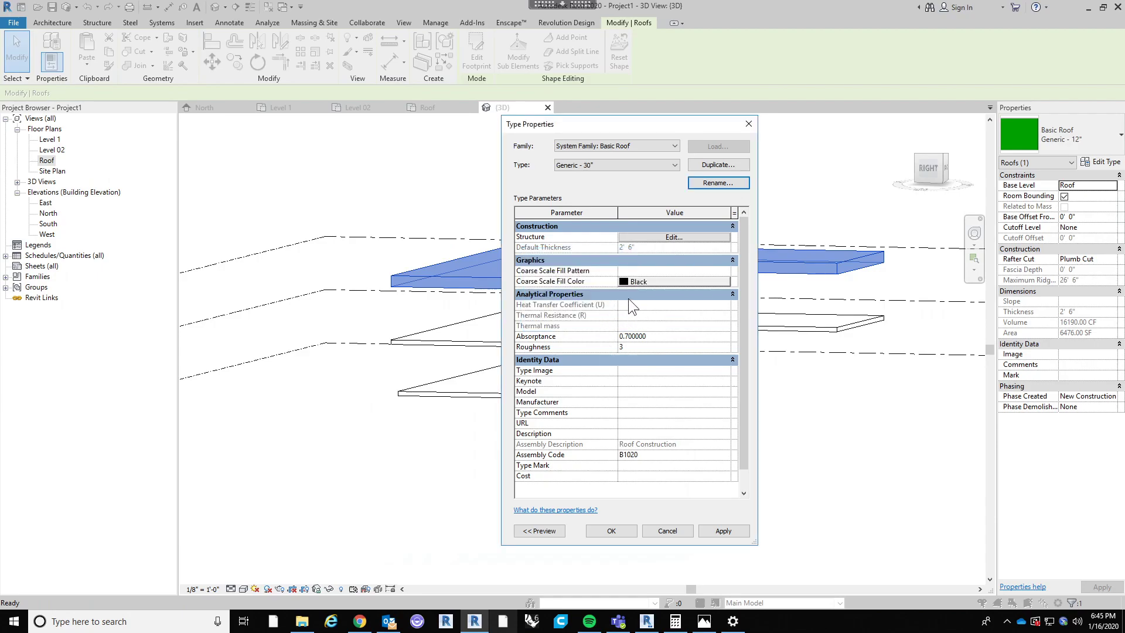
{"action": "left_click", "coordinate": [656, 234]}
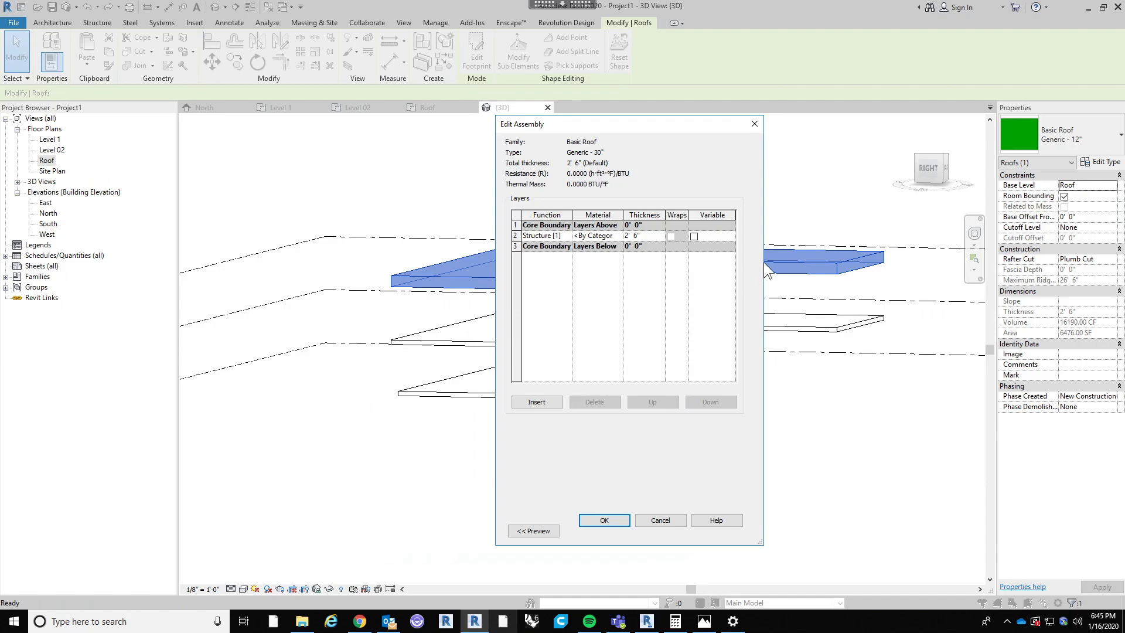
{"action": "left_click_drag", "start_coordinate": [764, 262], "coordinate": [848, 267]}
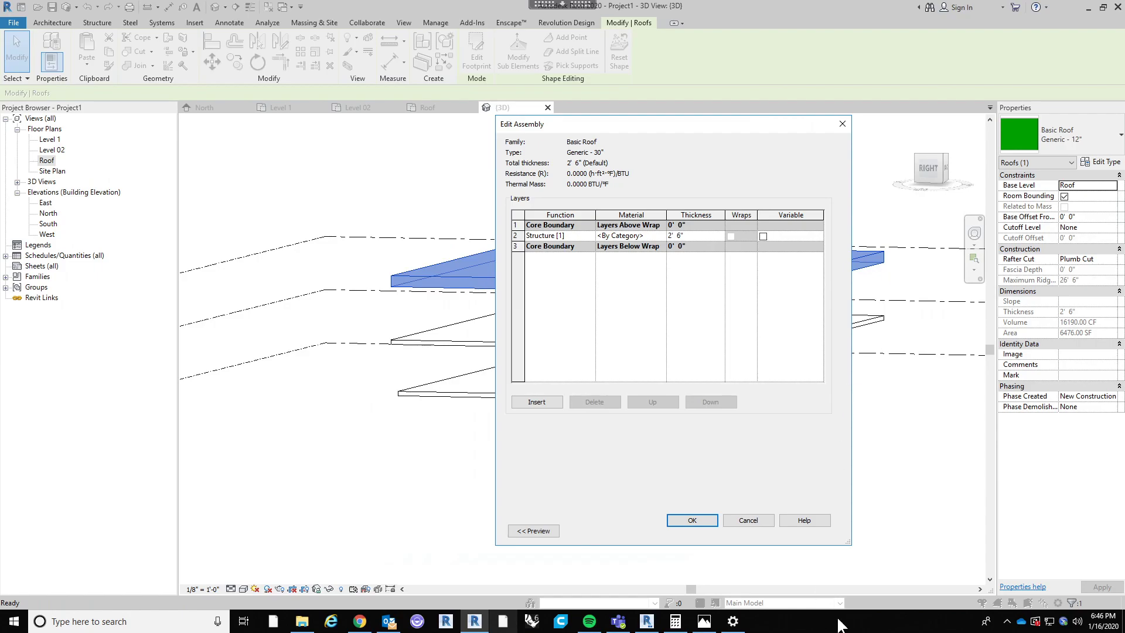
Step: Confirm the 2' 6" roof assembly and apply the Generic - 30" type to the roof
{"action": "left_click", "coordinate": [691, 521]}
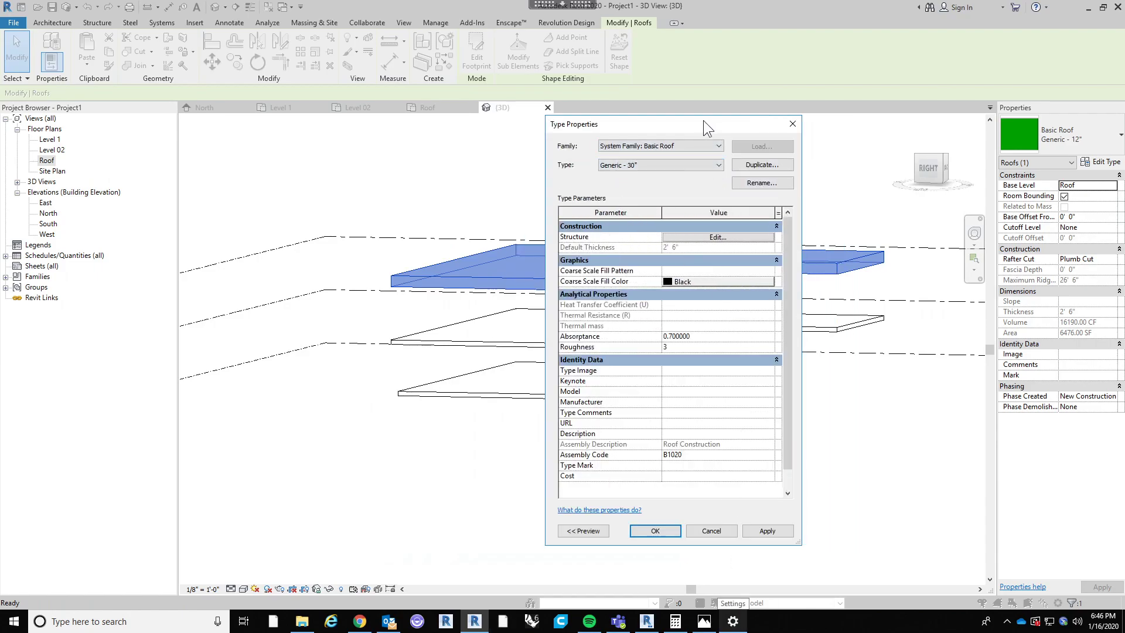
{"action": "left_click_drag", "start_coordinate": [702, 120], "coordinate": [689, 113]}
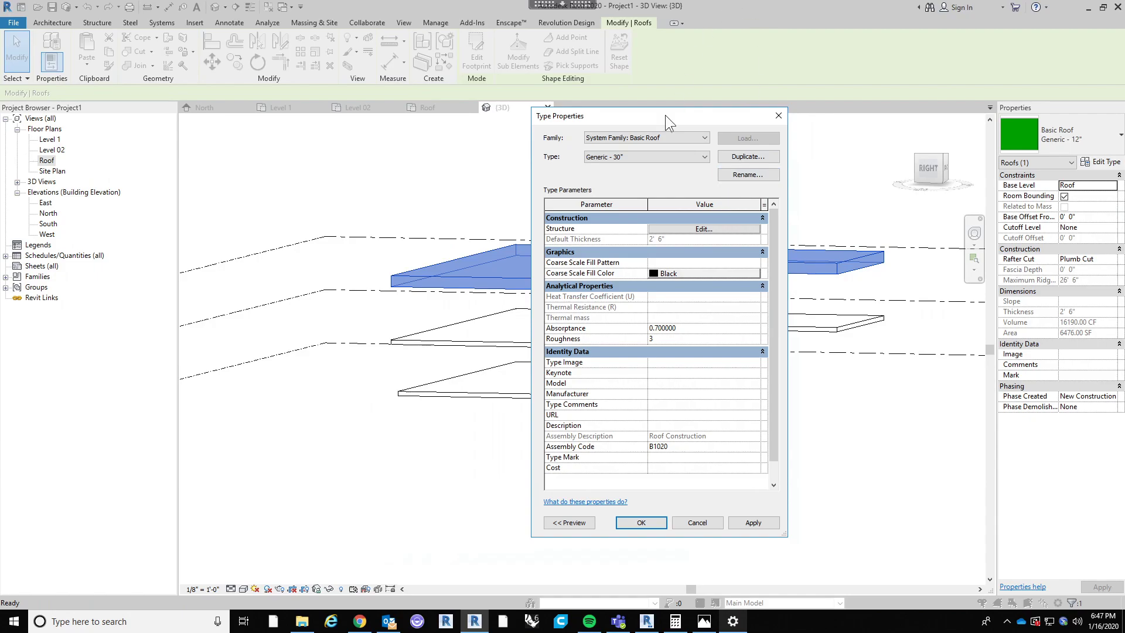
{"action": "left_click_drag", "start_coordinate": [665, 116], "coordinate": [657, 100]}
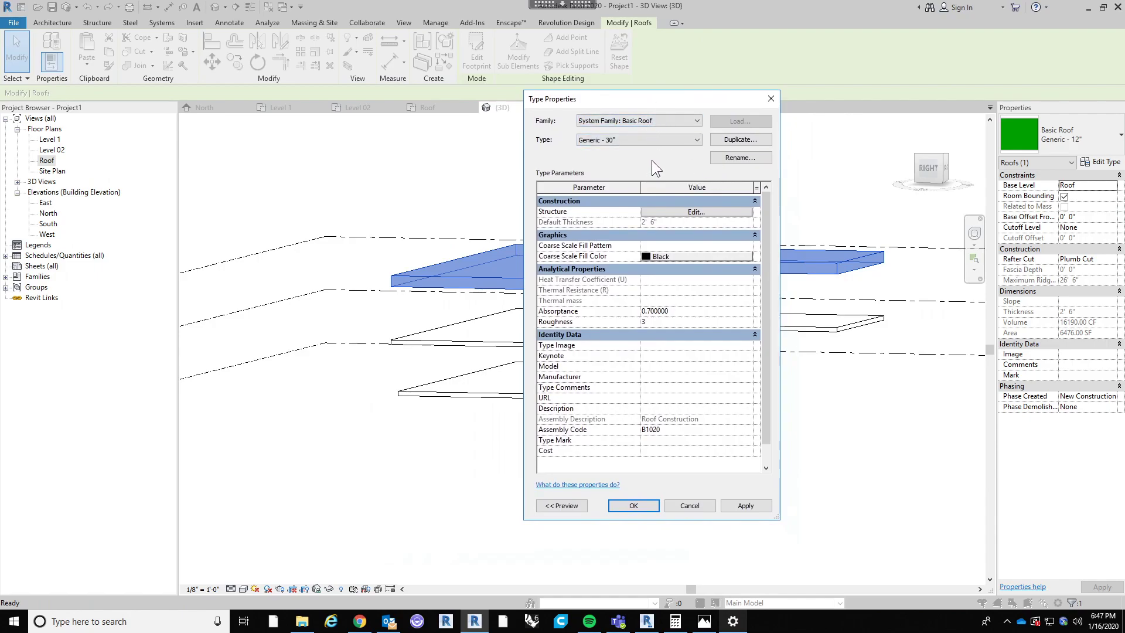
{"action": "left_click", "coordinate": [634, 142]}
{"action": "left_click", "coordinate": [633, 504]}
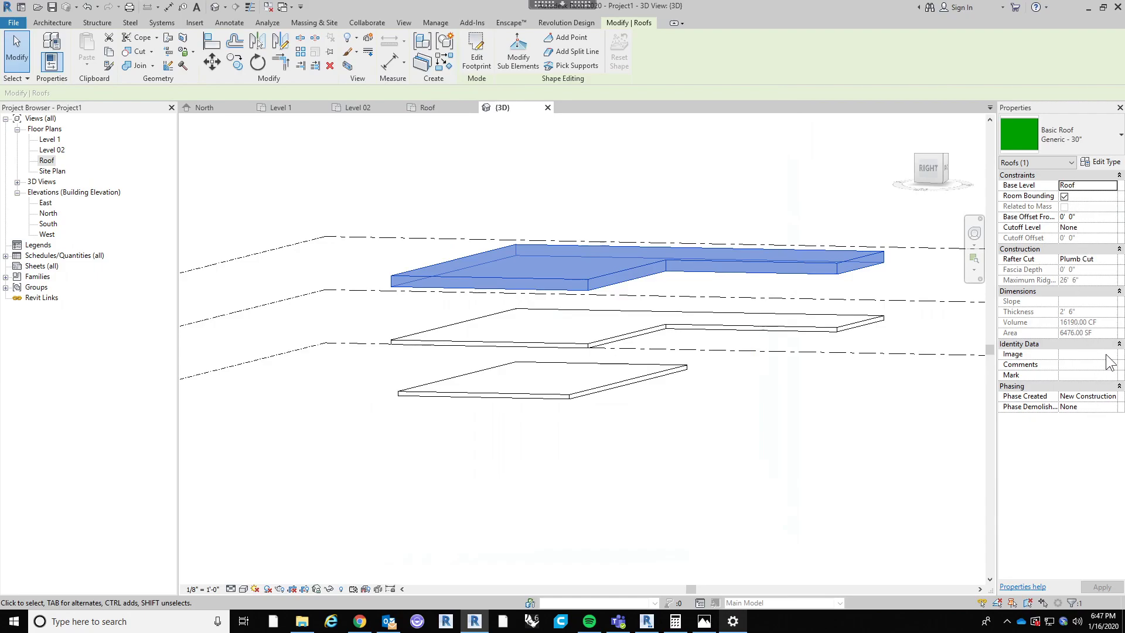
Step: Raise the roof with a Base Offset From Level of 5
{"action": "left_click", "coordinate": [1083, 216]}
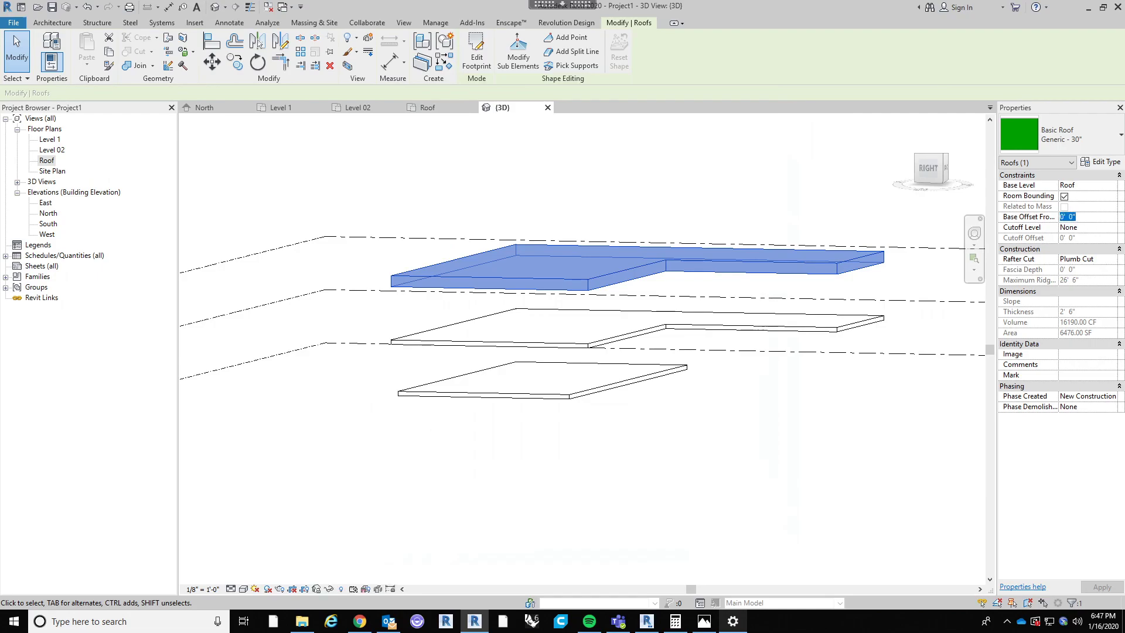
{"action": "type", "text": "5"}
{"action": "key", "text": "Return"}
{"action": "left_click", "coordinate": [706, 439]}
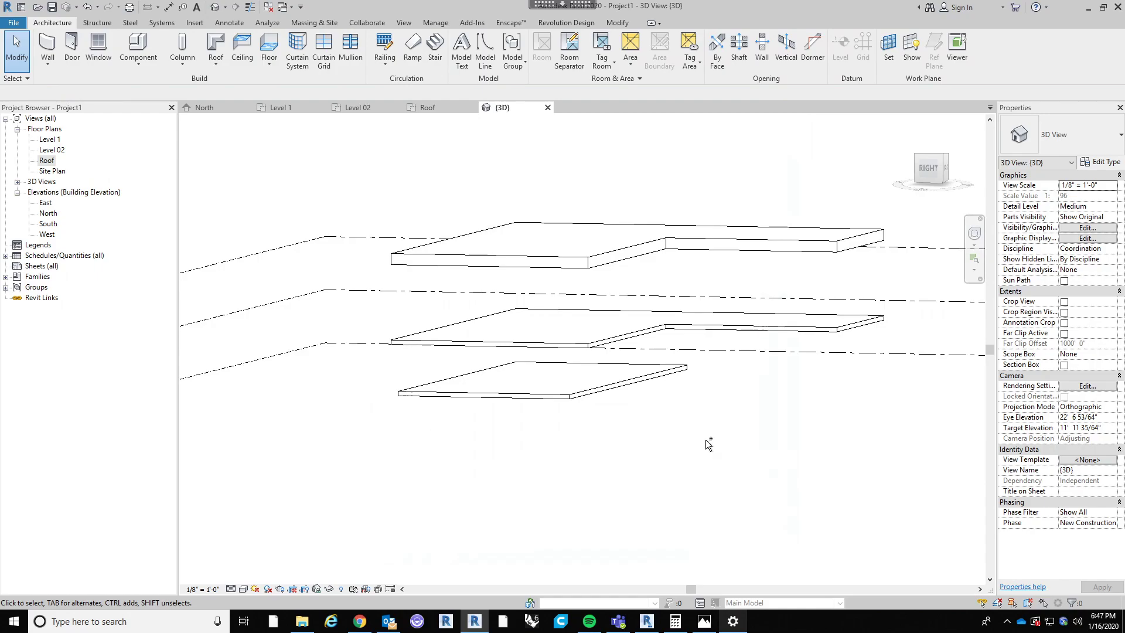
Step: Undo the roof offset and select the Level 02 floor slab
{"action": "key", "text": "ctrl+z"}
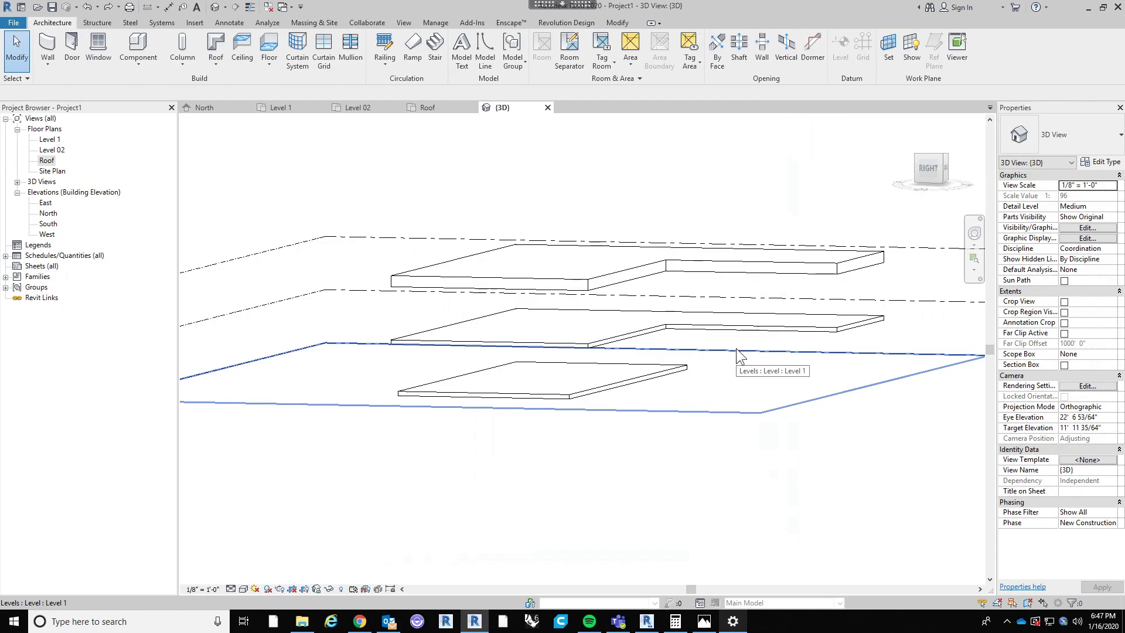
{"action": "left_click", "coordinate": [785, 316]}
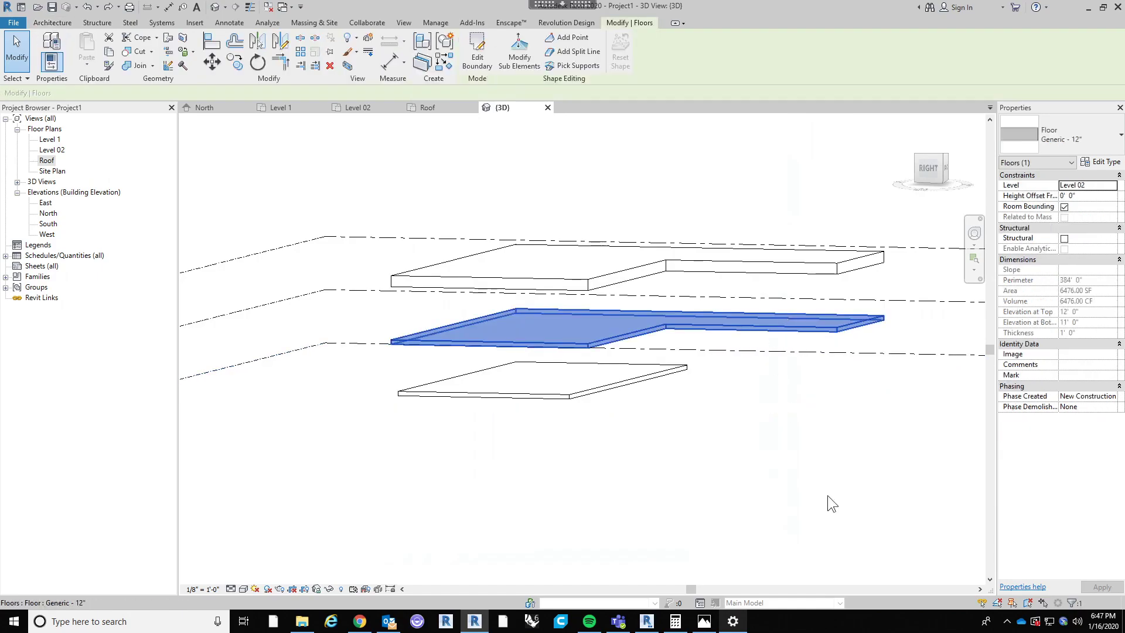
{"action": "scroll", "coordinate": [834, 395], "scroll_direction": "up", "scroll_amount": 1}
{"action": "scroll", "coordinate": [834, 395], "scroll_direction": "down", "scroll_amount": 1}
{"action": "middle_click_drag", "start_coordinate": [834, 395], "coordinate": [814, 433]}
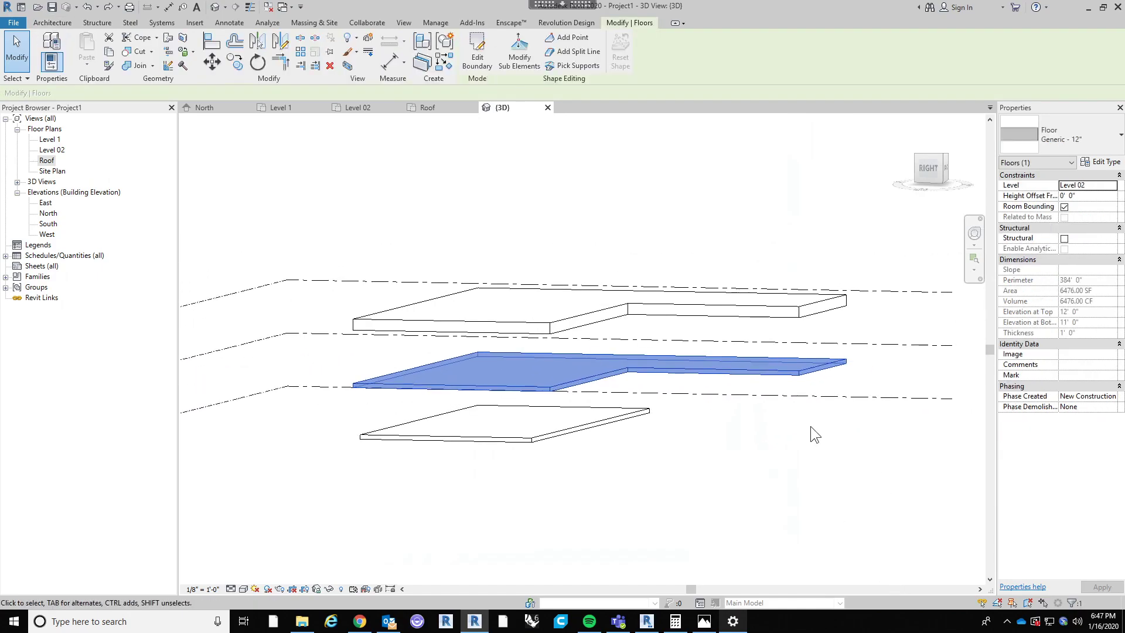
Step: Set the floor type's structure layer thickness to 2' 6"
{"action": "left_click", "coordinate": [1108, 163]}
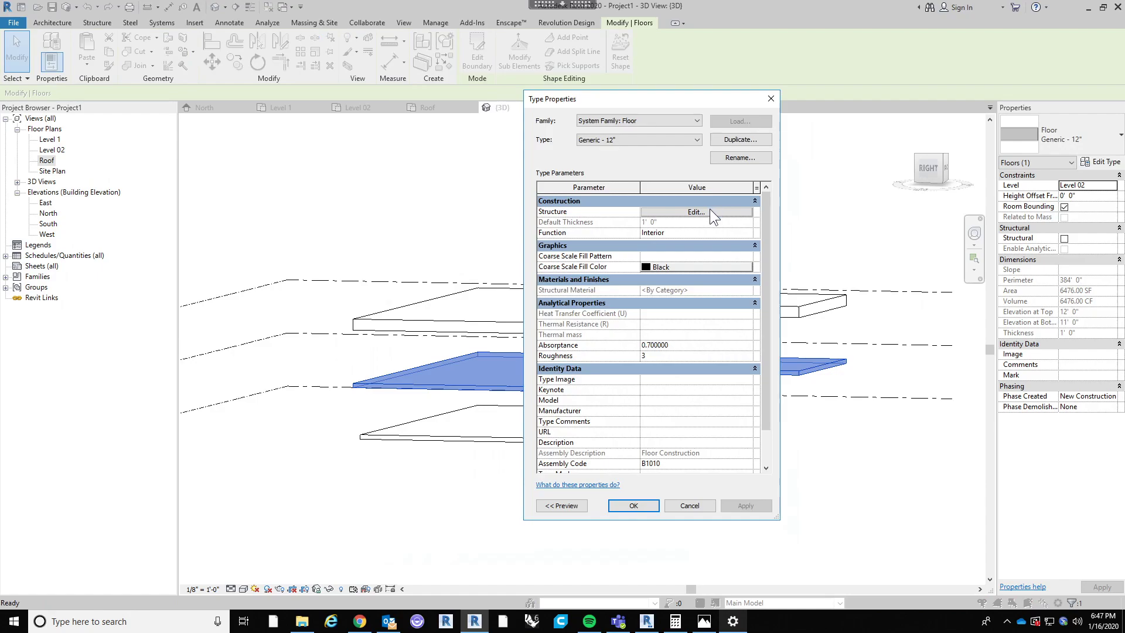
{"action": "left_click", "coordinate": [704, 211]}
{"action": "left_click", "coordinate": [652, 219]}
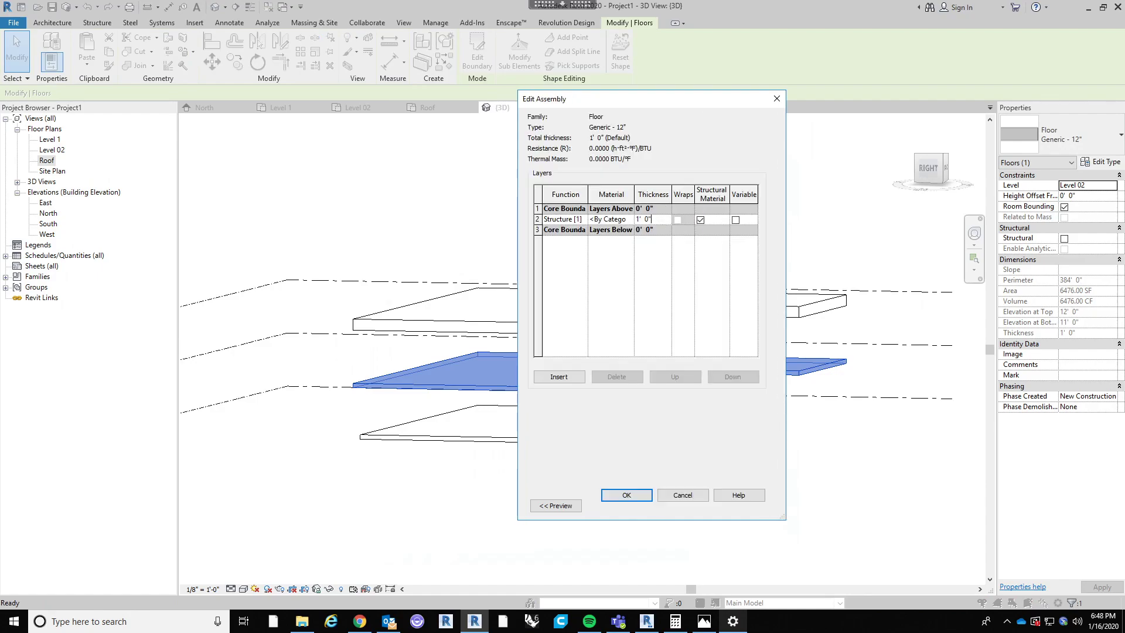
{"action": "key", "text": "ctrl+a"}
{"action": "type", "text": "2.5"}
{"action": "key", "text": "Tab"}
{"action": "key", "text": "shift+Tab"}
{"action": "key", "text": "Tab"}
{"action": "left_click", "coordinate": [629, 492]}
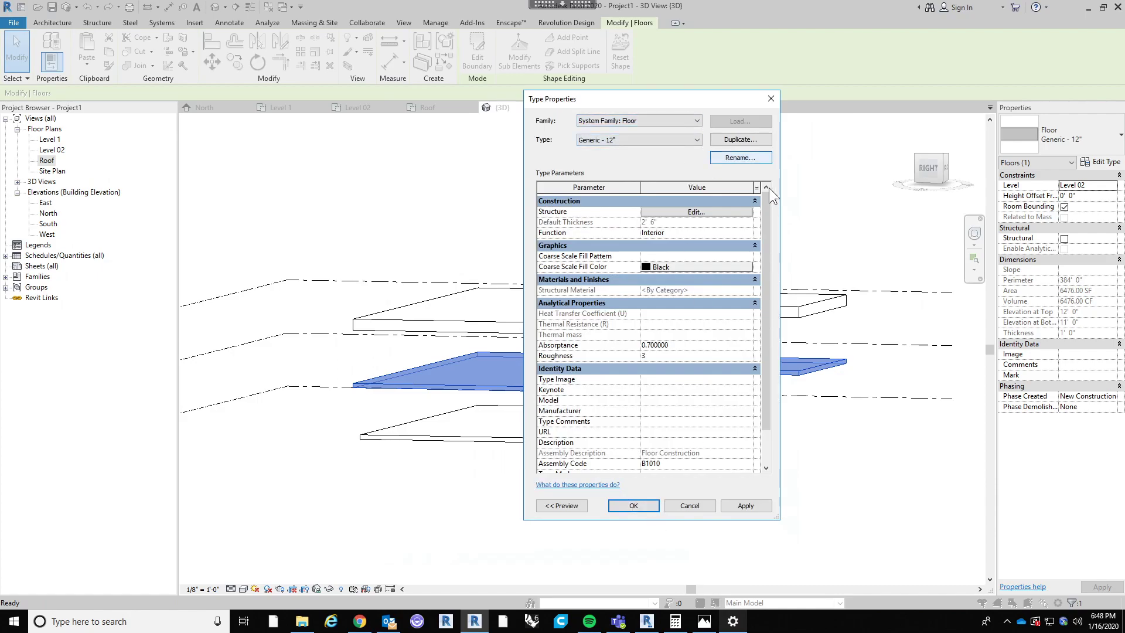
Step: Rename the floor type to 30" Floor and close the type settings
{"action": "left_click", "coordinate": [745, 153]}
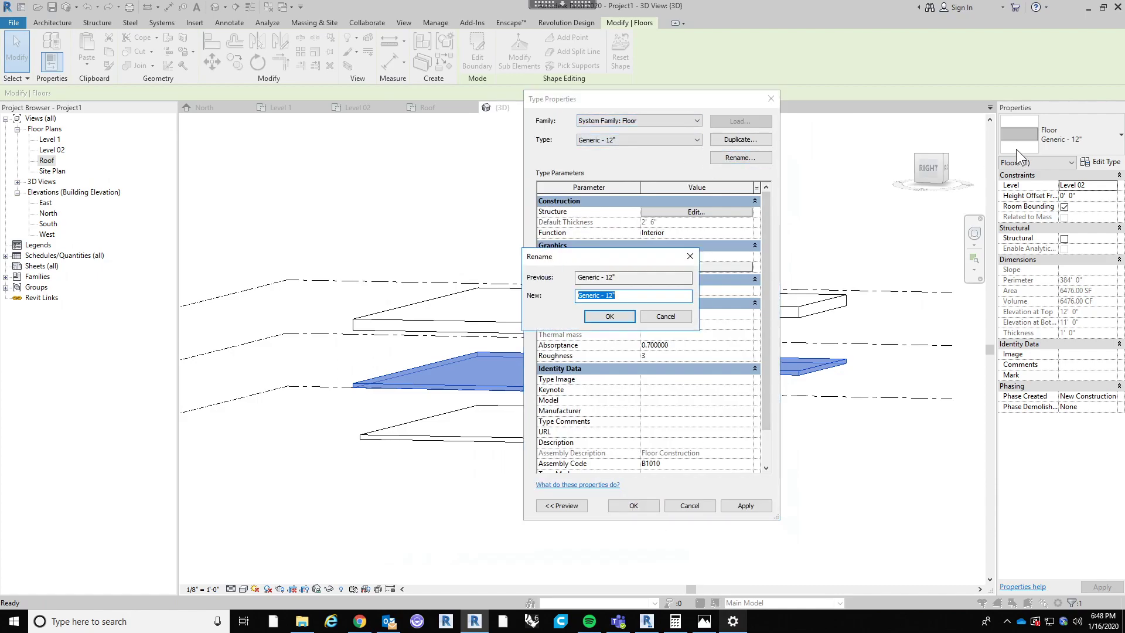
{"action": "type", "text": "30\" Floor"}
{"action": "key", "text": "Return"}
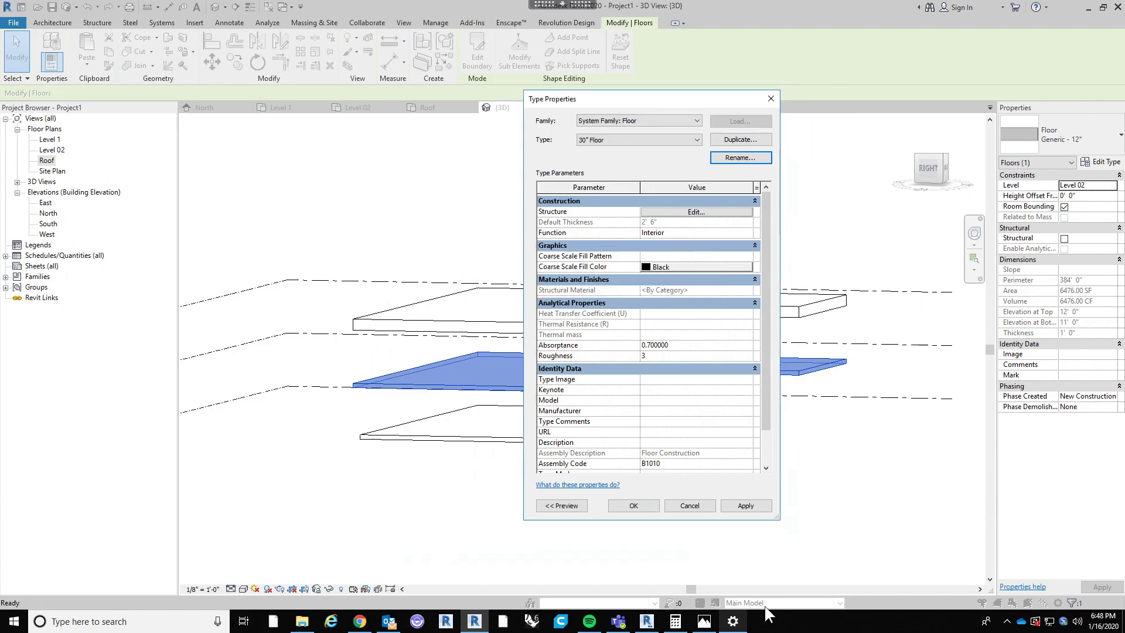
{"action": "left_click", "coordinate": [627, 506]}
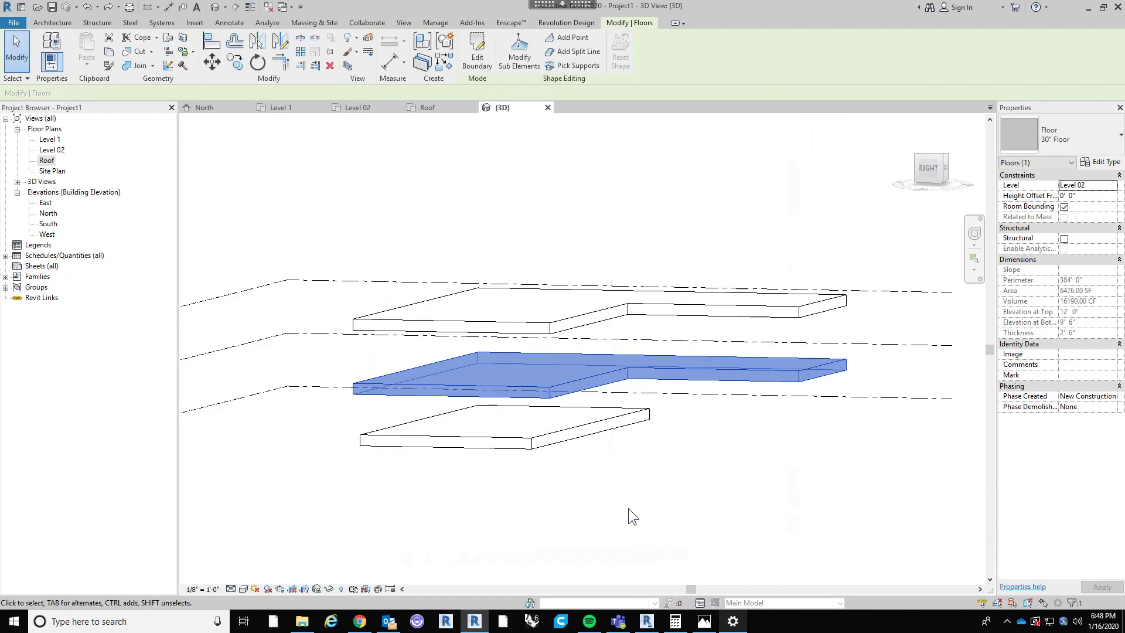
{"action": "left_click", "coordinate": [628, 508]}
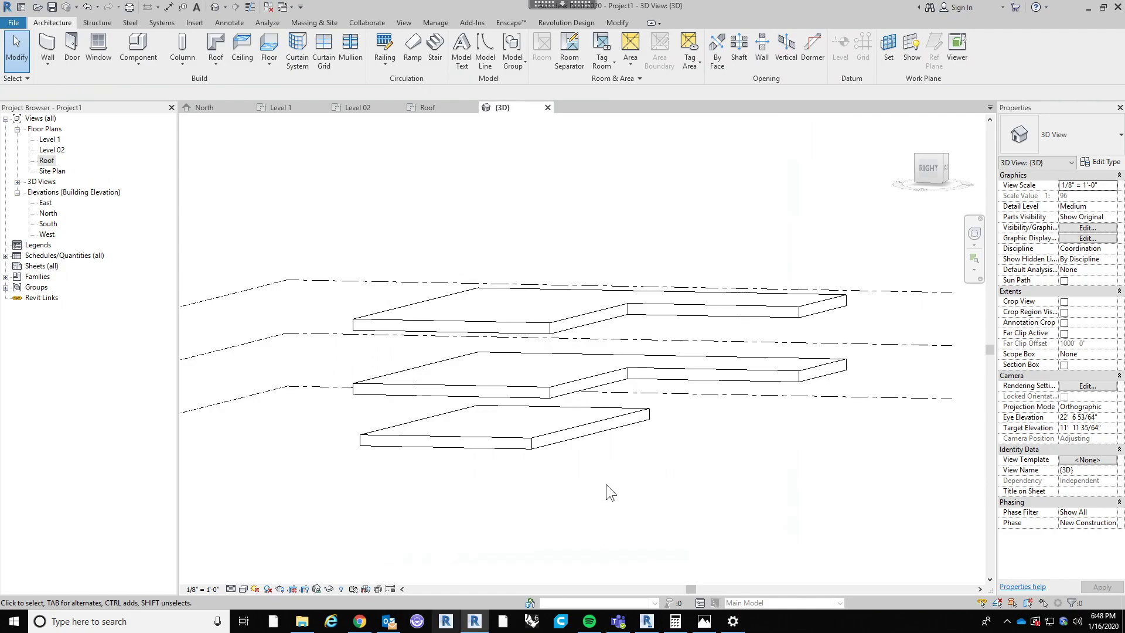
Step: Check the Level 02 floor's type in 3D, then open the Level 1 floor plan
{"action": "left_click", "coordinate": [686, 370]}
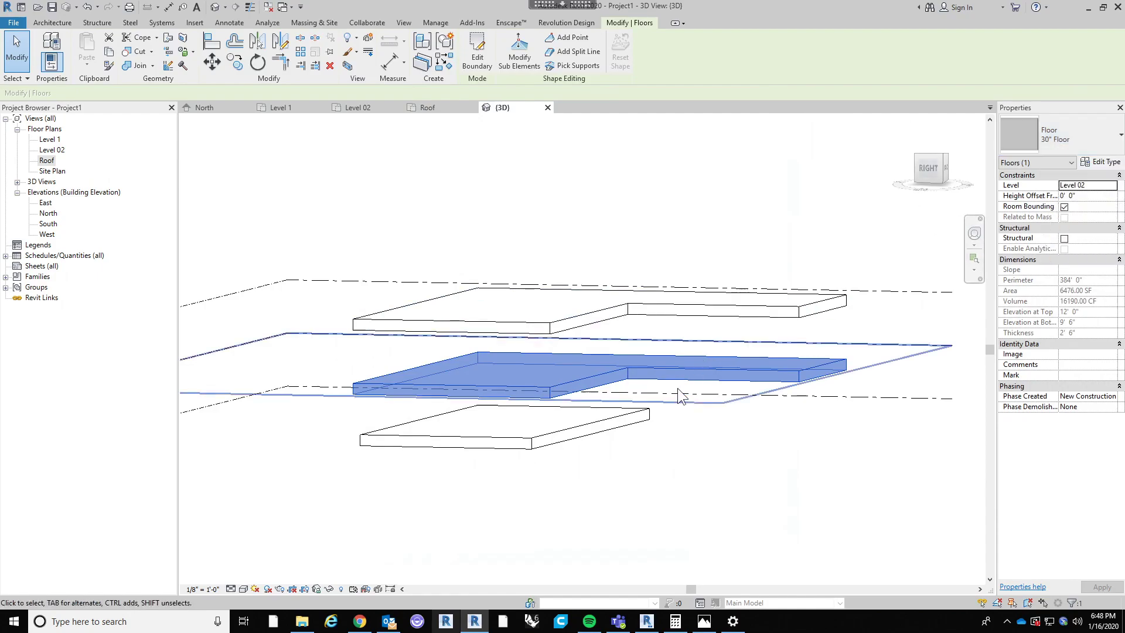
{"action": "left_click", "coordinate": [600, 428]}
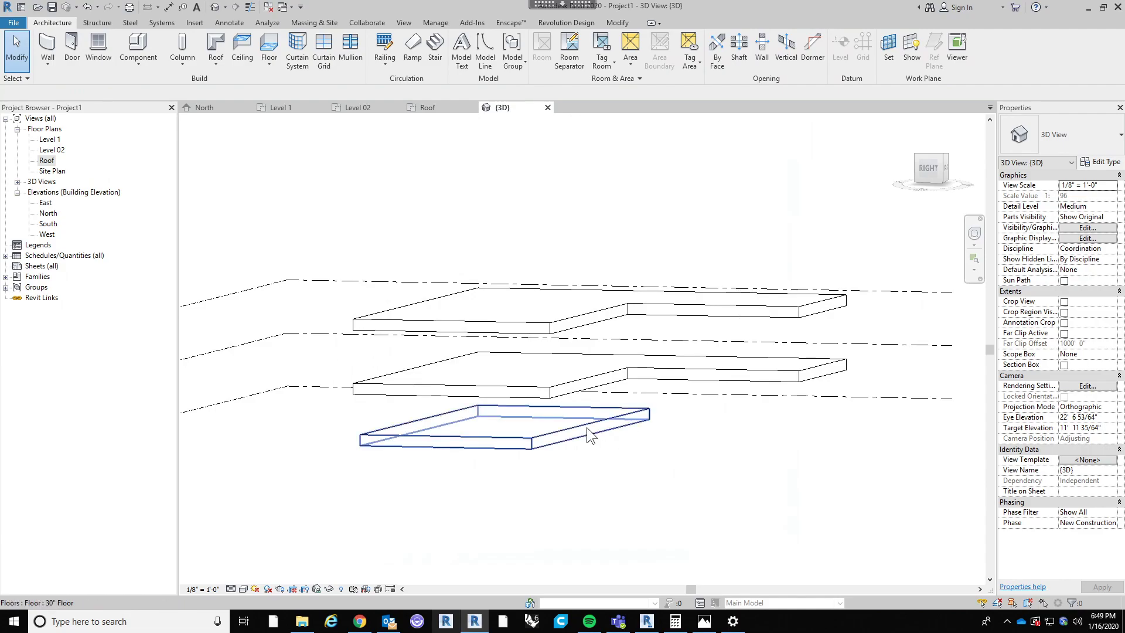
{"action": "middle_click_drag", "start_coordinate": [583, 469], "coordinate": [600, 462]}
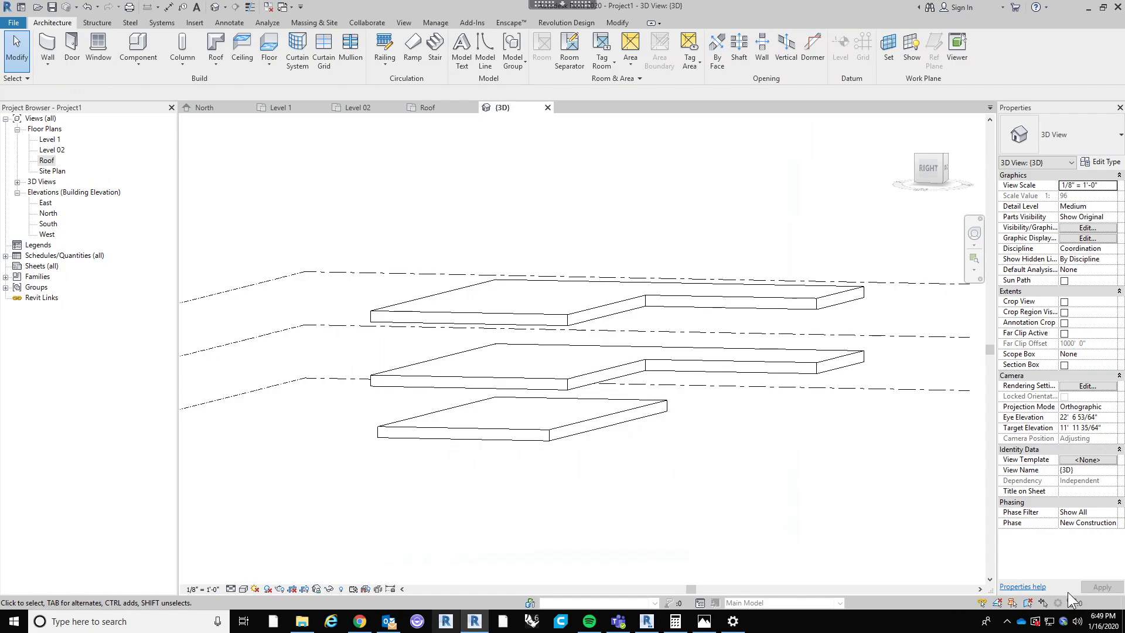
{"action": "double_click", "coordinate": [50, 140]}
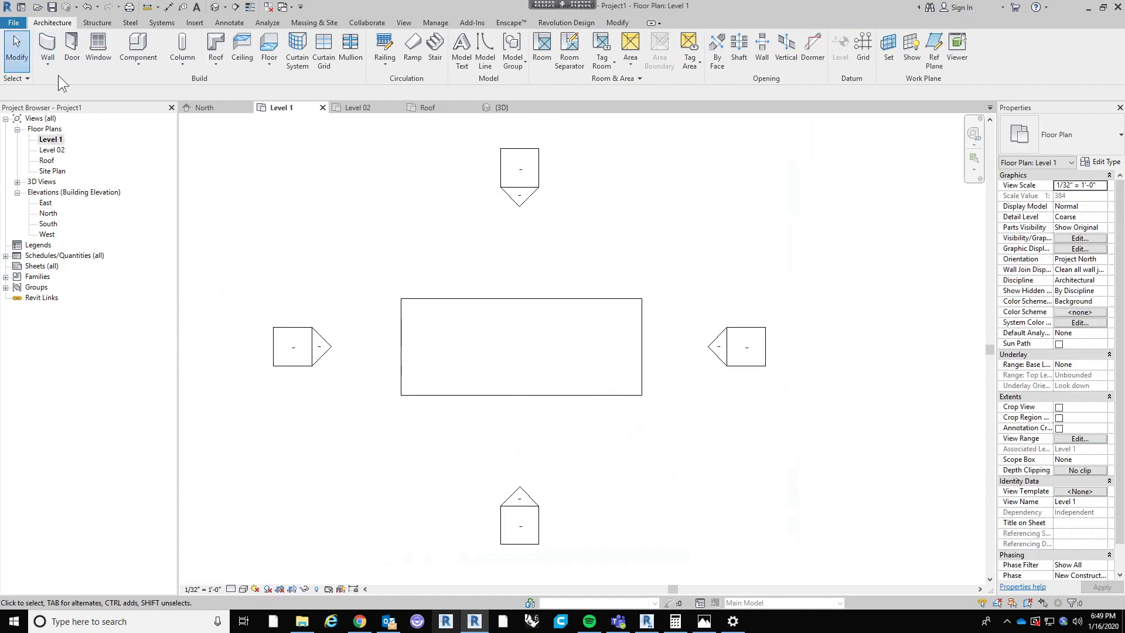
Step: Start a Generic - 12" wall on Level 1 and bring up the house reference photo
{"action": "left_click", "coordinate": [48, 44]}
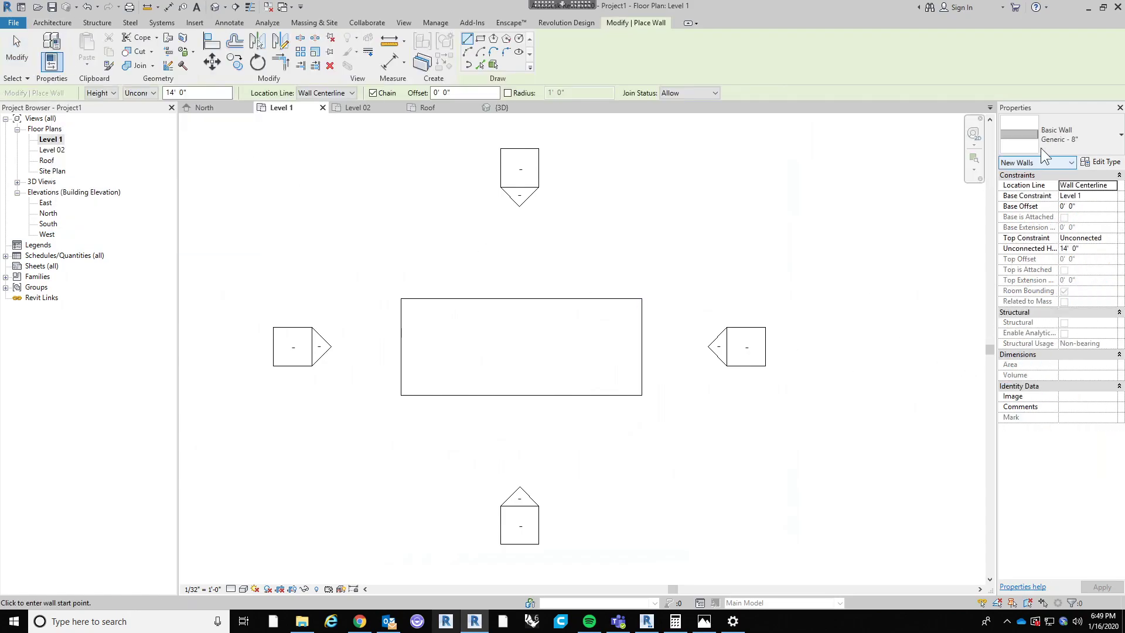
{"action": "left_click", "coordinate": [1086, 142]}
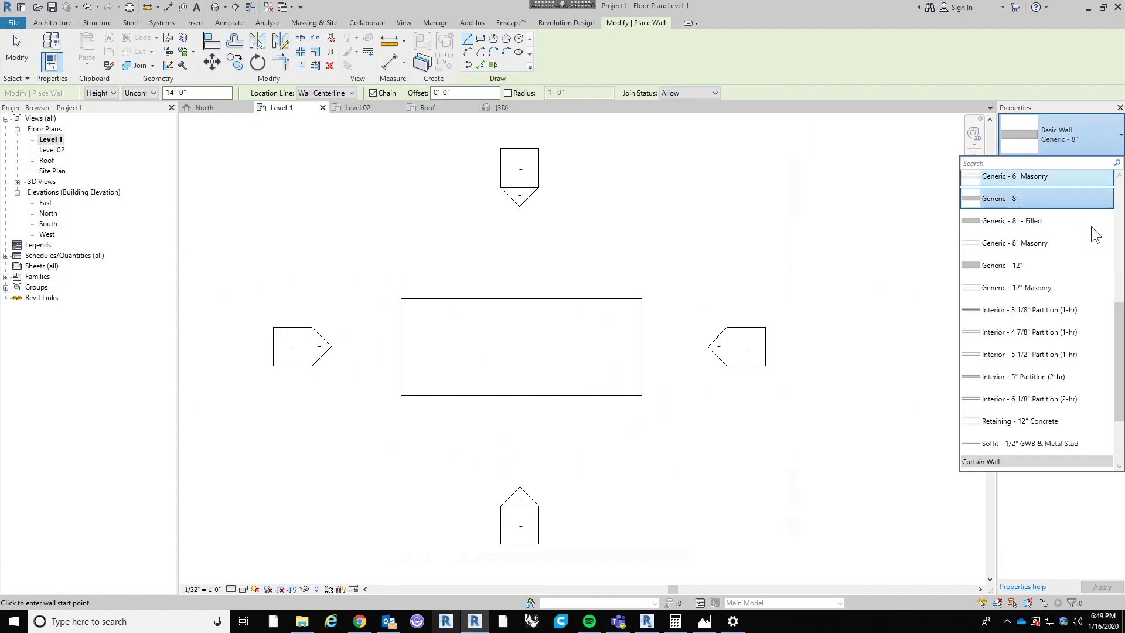
{"action": "left_click", "coordinate": [1077, 261]}
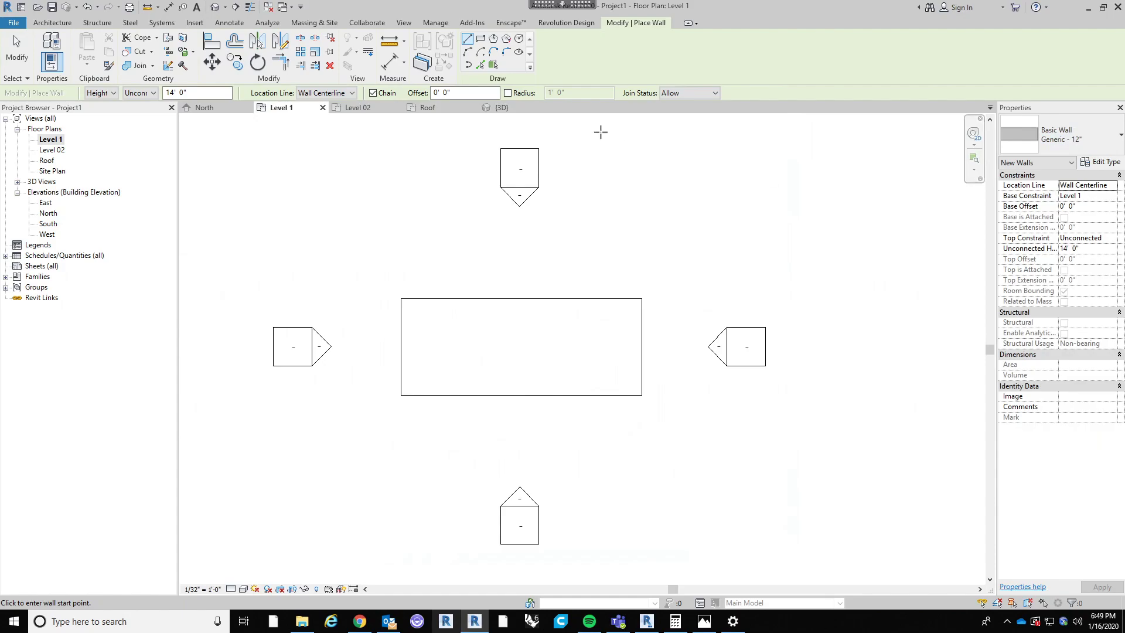
{"action": "left_click", "coordinate": [703, 620]}
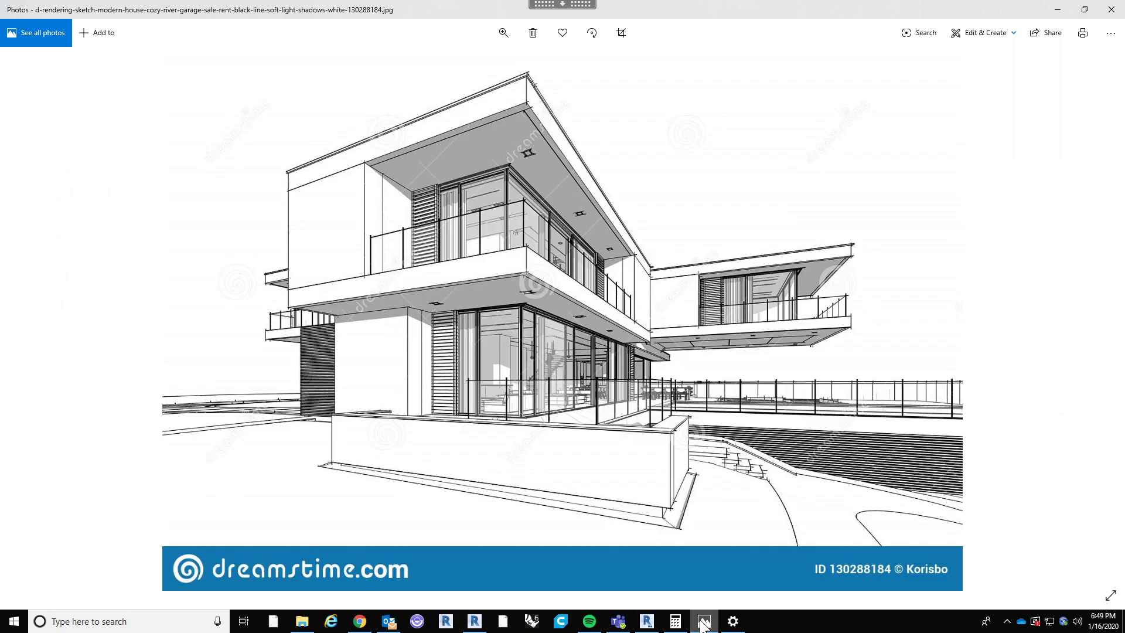
Step: Hide and restore the modern house reference sketch in Photos
{"action": "left_click", "coordinate": [703, 621]}
{"action": "left_click", "coordinate": [704, 621]}
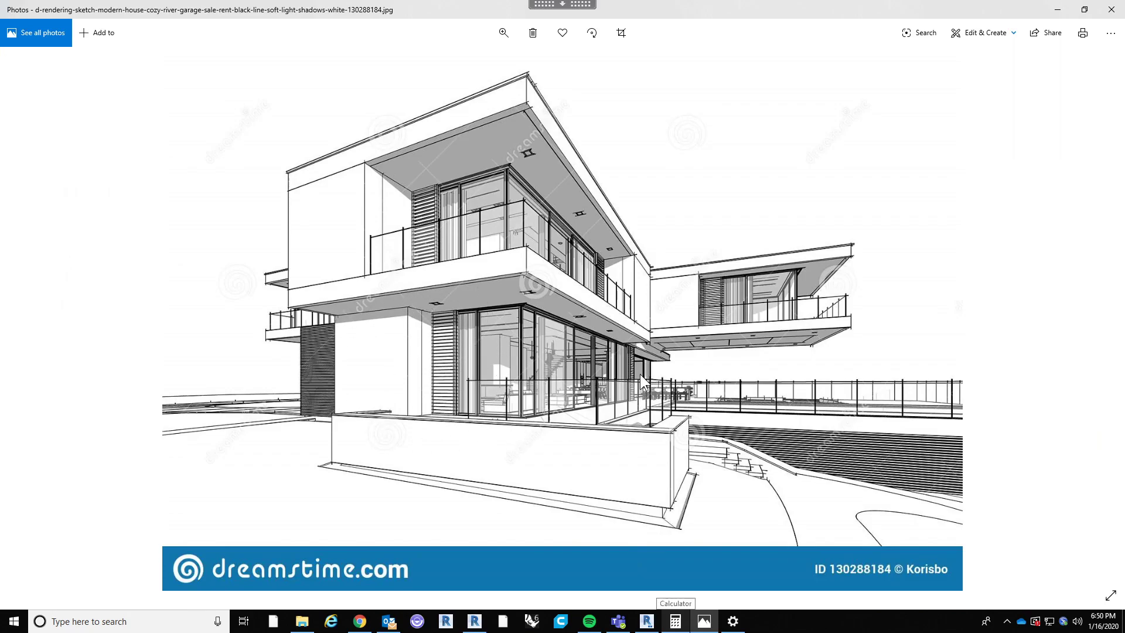
Step: Return to Revit and set the wall location line to the exterior finish face
{"action": "left_click", "coordinate": [1058, 10]}
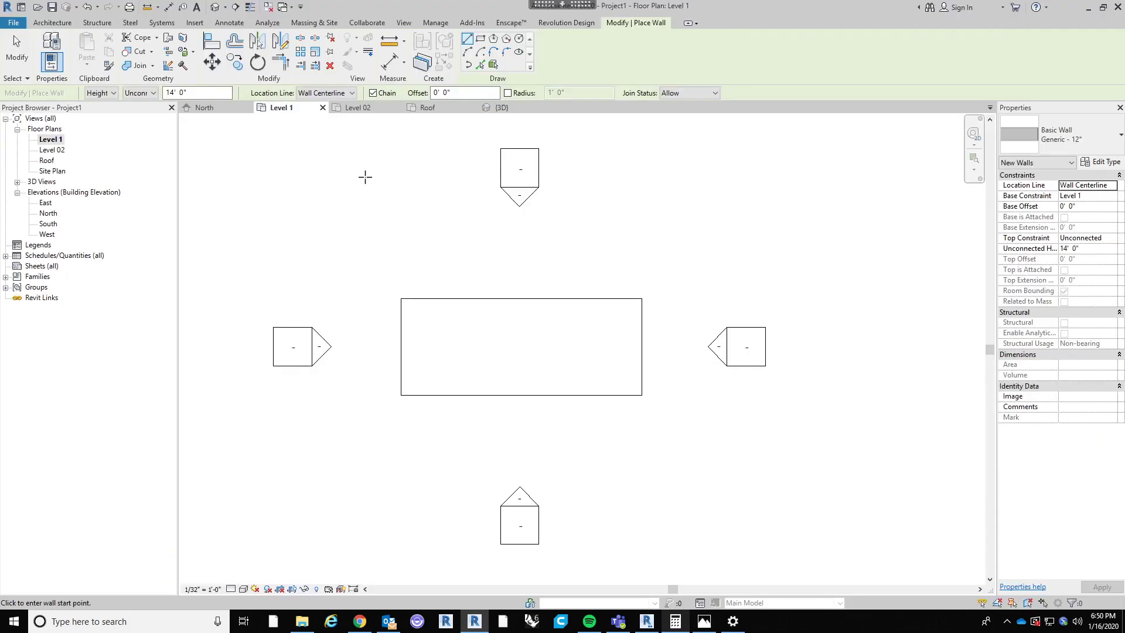
{"action": "scroll", "coordinate": [674, 322], "scroll_direction": "up", "scroll_amount": 3}
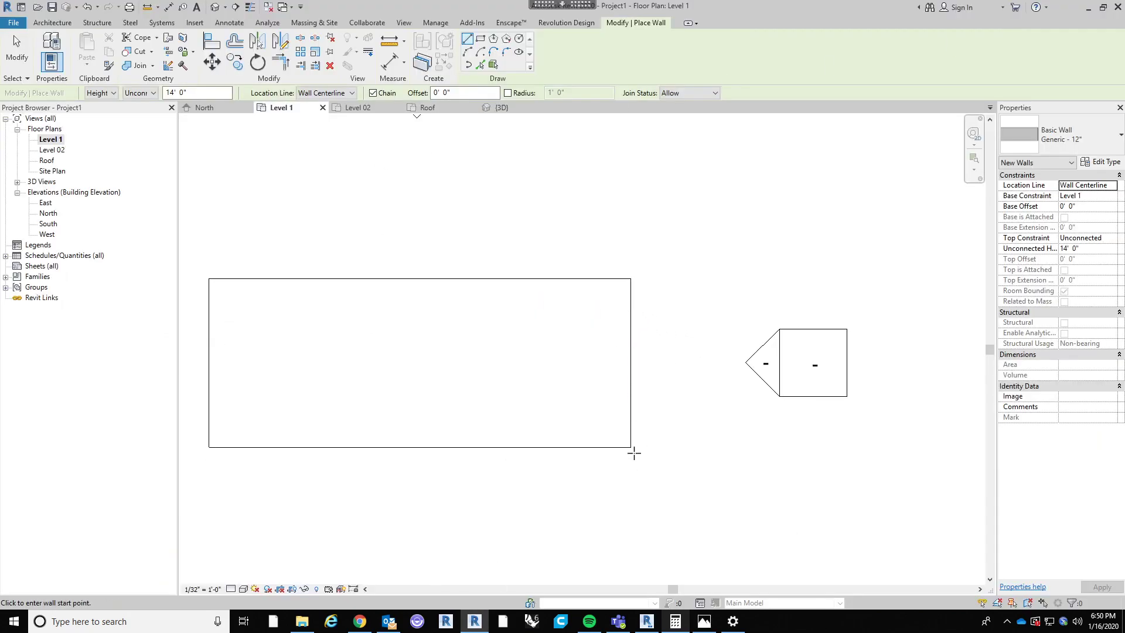
{"action": "left_click", "coordinate": [704, 621]}
{"action": "left_click", "coordinate": [704, 621]}
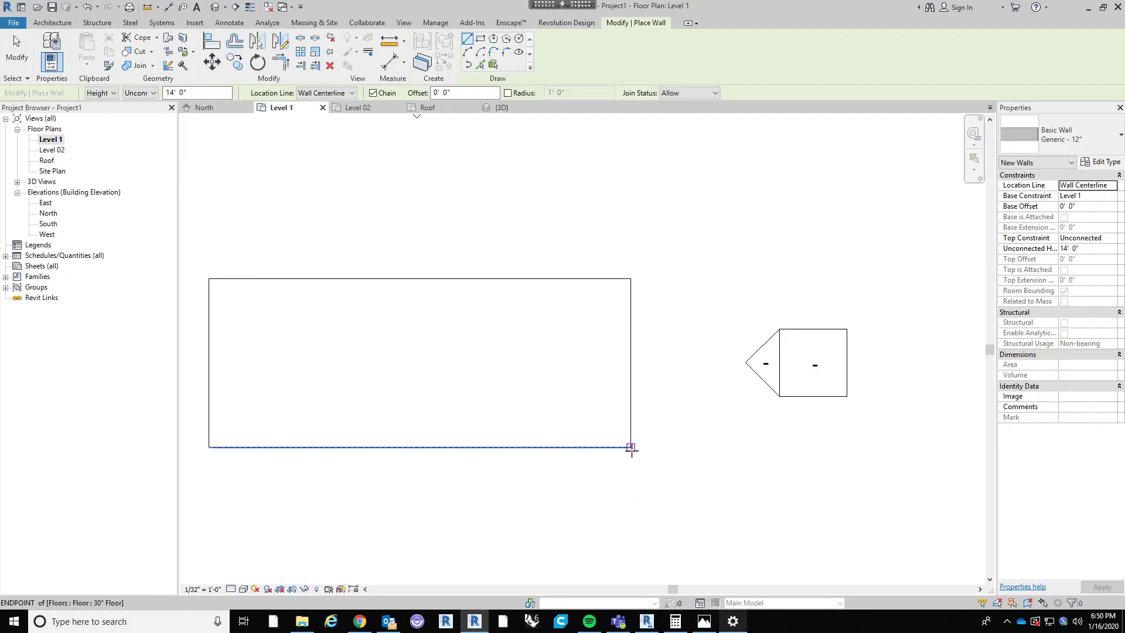
{"action": "left_click", "coordinate": [338, 96]}
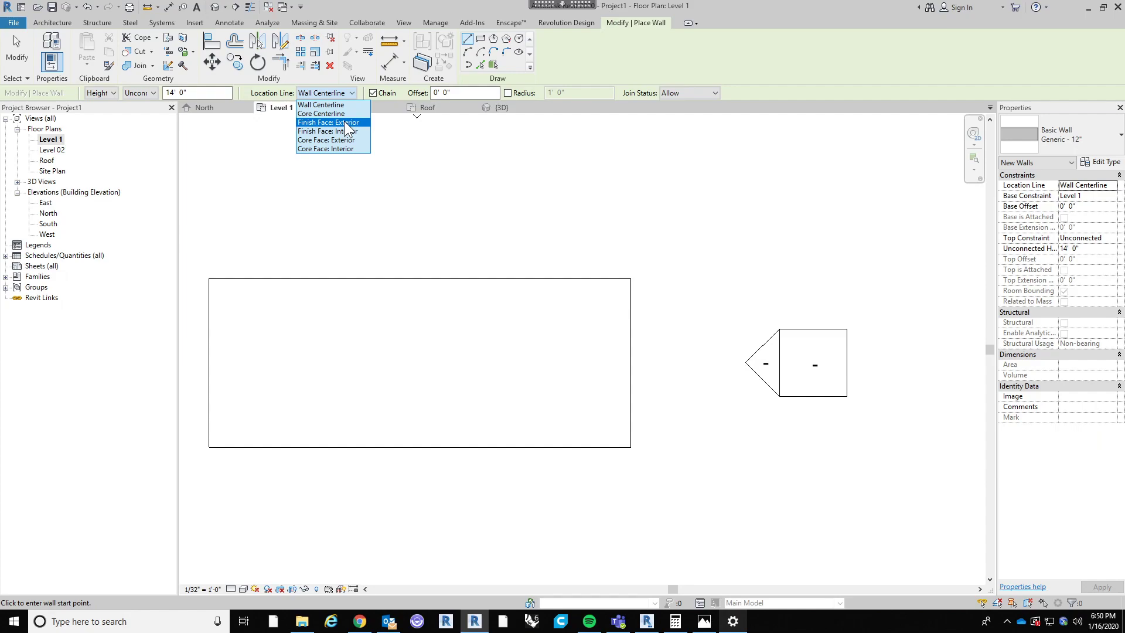
{"action": "left_click", "coordinate": [343, 120]}
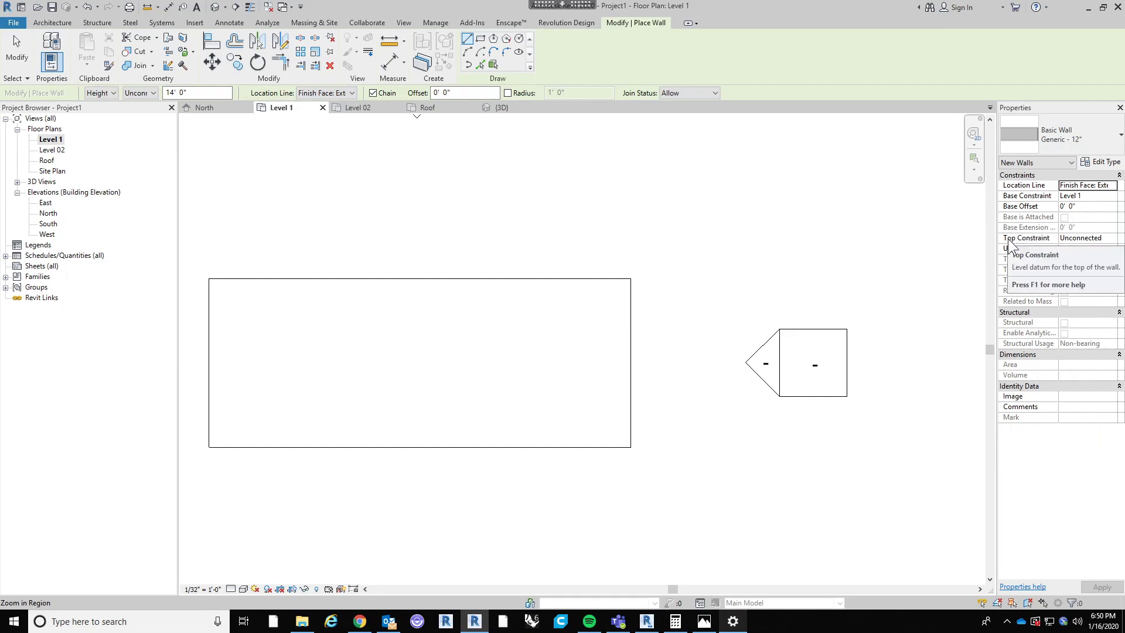
Step: Set the new walls' Top Constraint to Up to level: Level 02
{"action": "left_click", "coordinate": [1112, 239]}
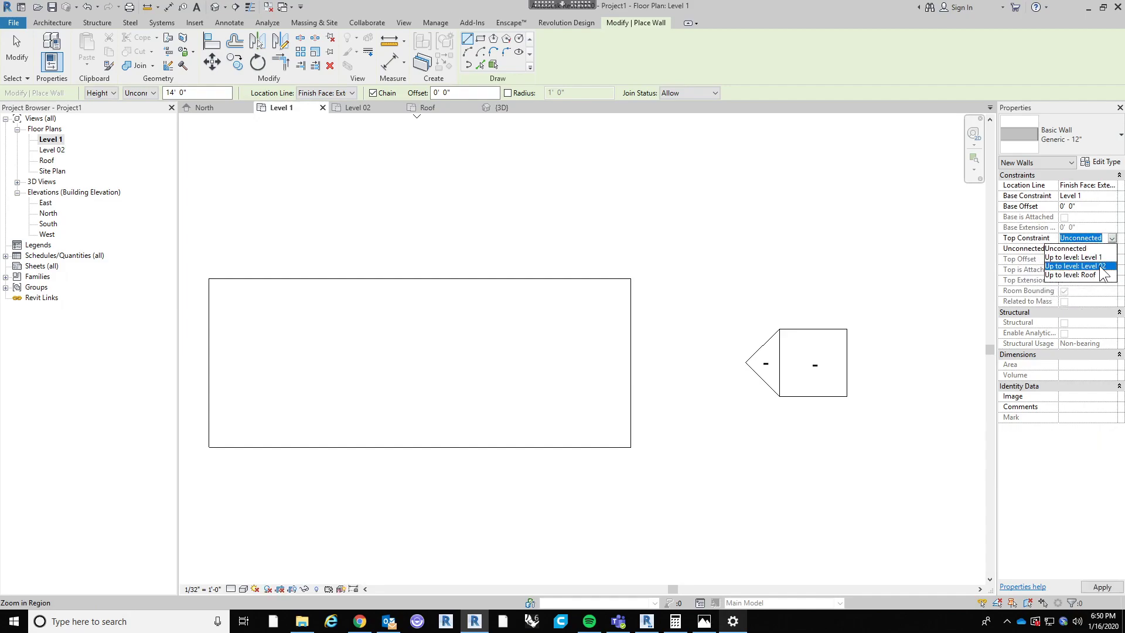
{"action": "left_click", "coordinate": [1101, 267]}
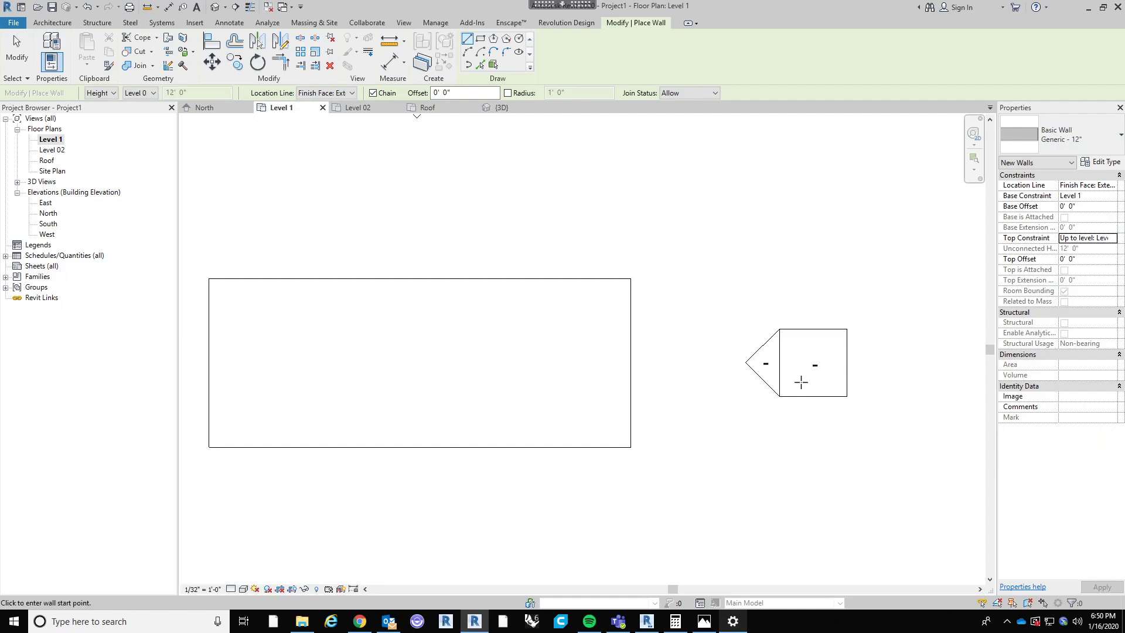
{"action": "middle_click_drag", "start_coordinate": [622, 197], "coordinate": [688, 194]}
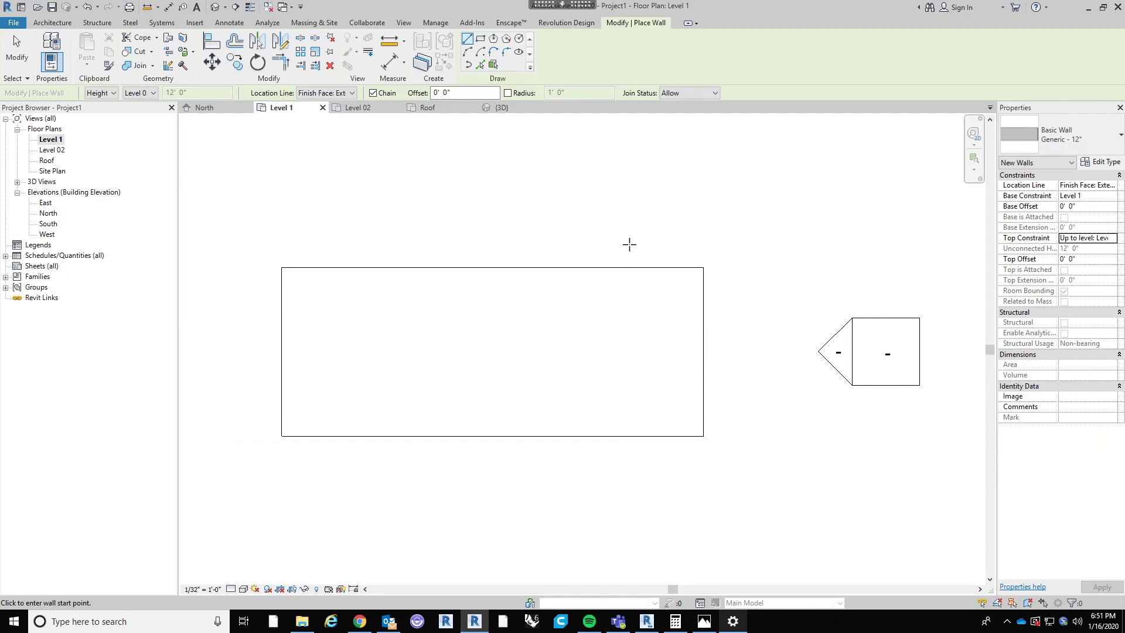
Step: Draw a vertical wall up the floor's right edge with a 5'-0" horizontal return
{"action": "left_click", "coordinate": [703, 435]}
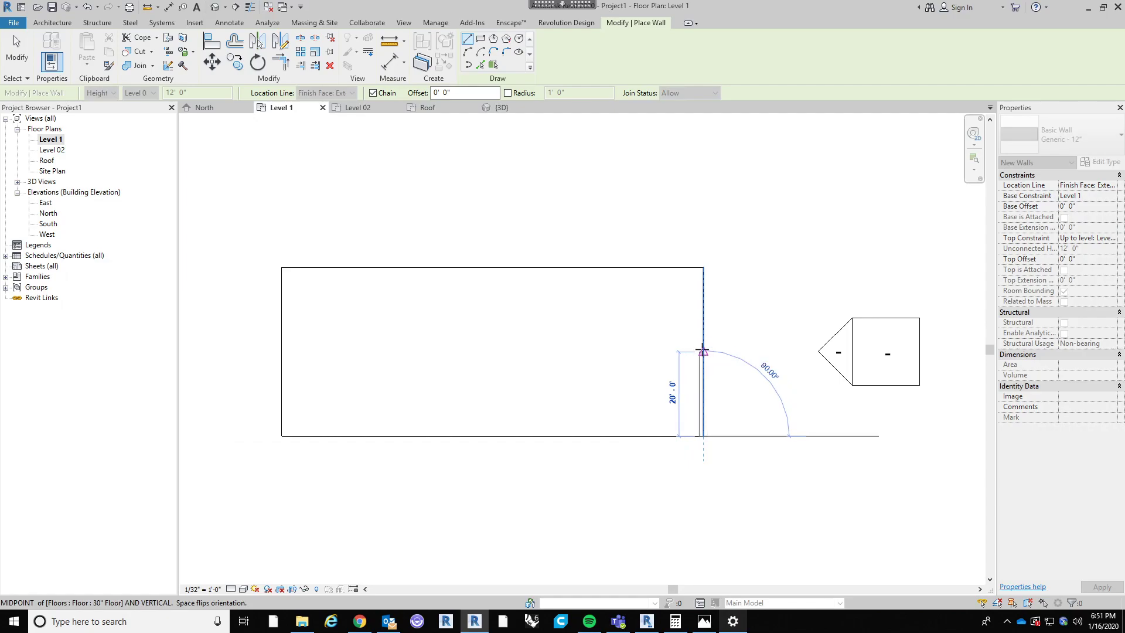
{"action": "scroll", "coordinate": [703, 350], "scroll_direction": "up", "scroll_amount": 2}
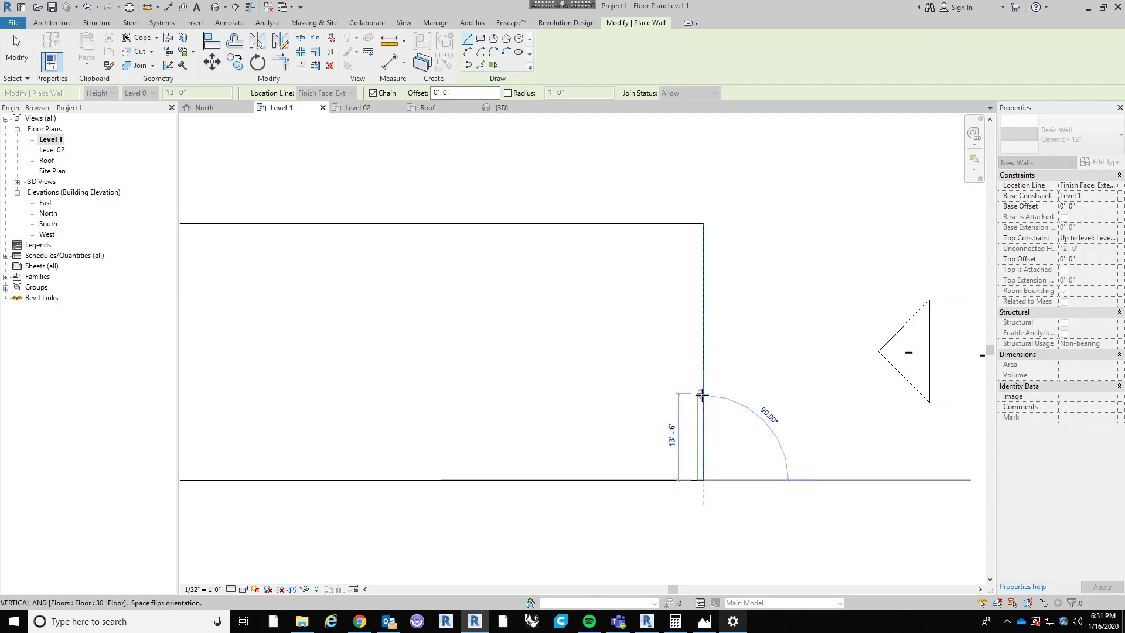
{"action": "left_click", "coordinate": [704, 621]}
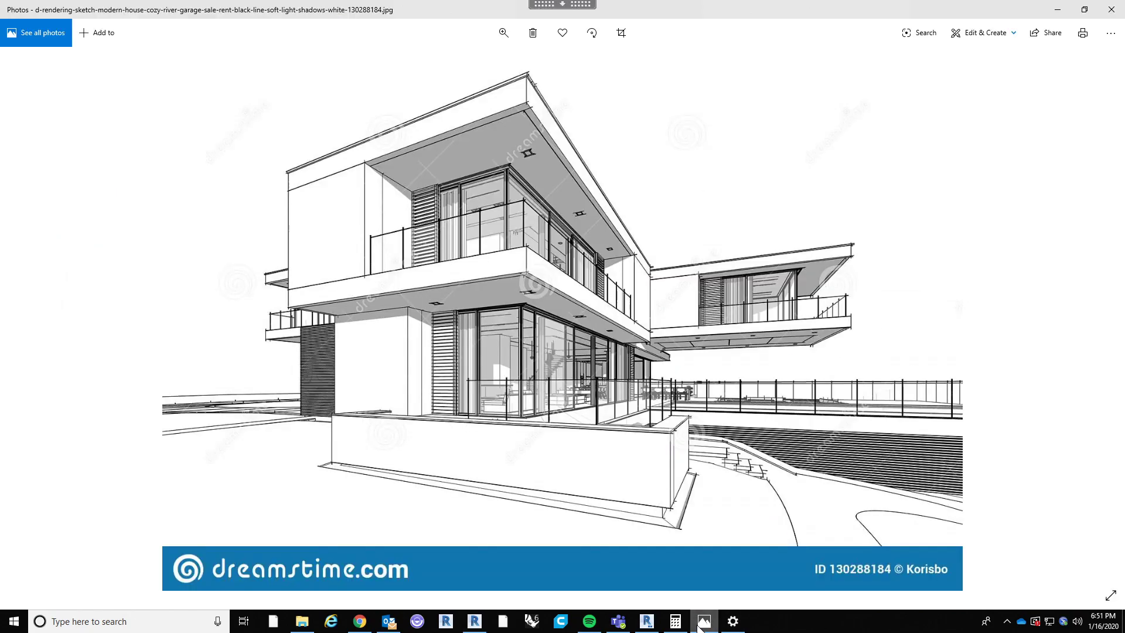
{"action": "left_click", "coordinate": [704, 620]}
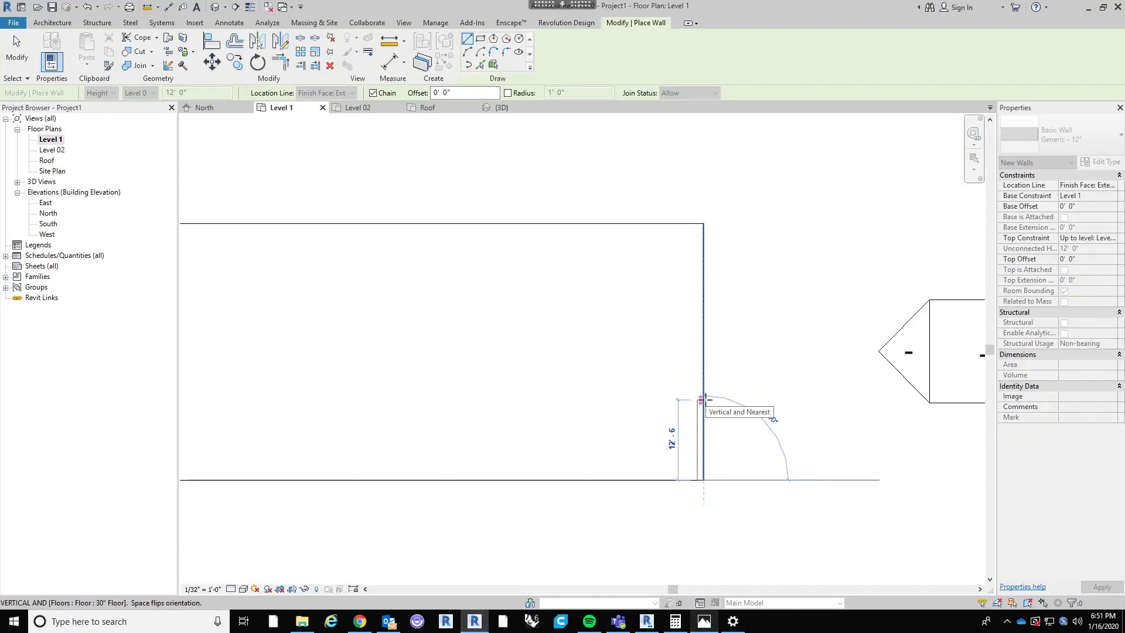
{"action": "left_click", "coordinate": [704, 405]}
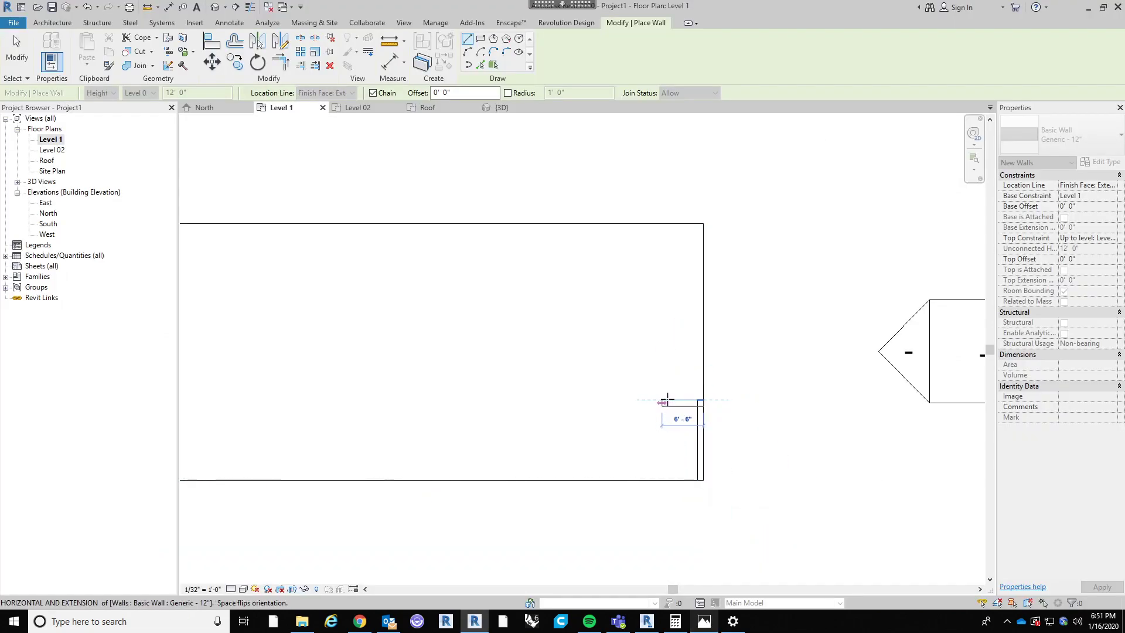
{"action": "left_click", "coordinate": [667, 400]}
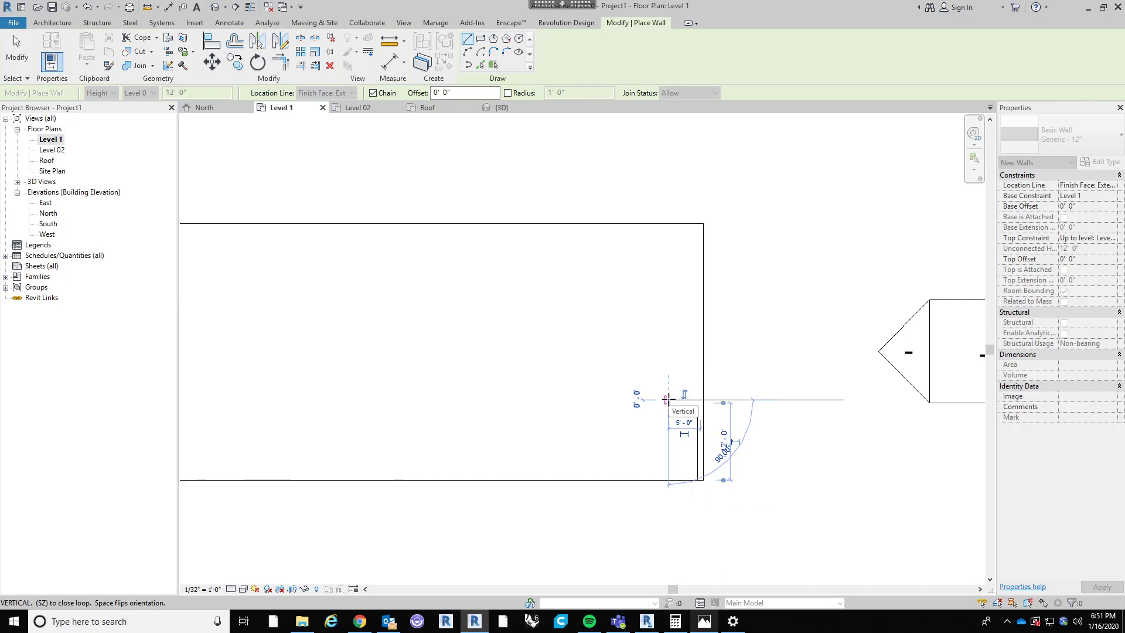
{"action": "key", "text": "Escape"}
{"action": "key", "text": "Escape"}
{"action": "left_click", "coordinate": [654, 357]}
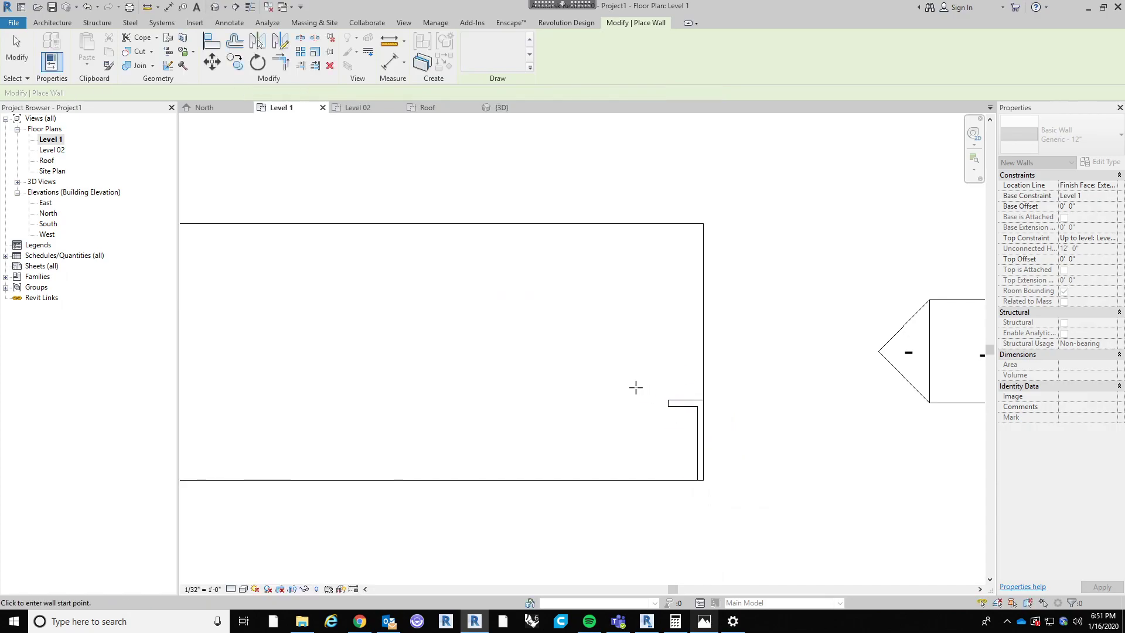
{"action": "middle_click_drag", "start_coordinate": [635, 387], "coordinate": [713, 404]}
{"action": "key", "text": "Escape"}
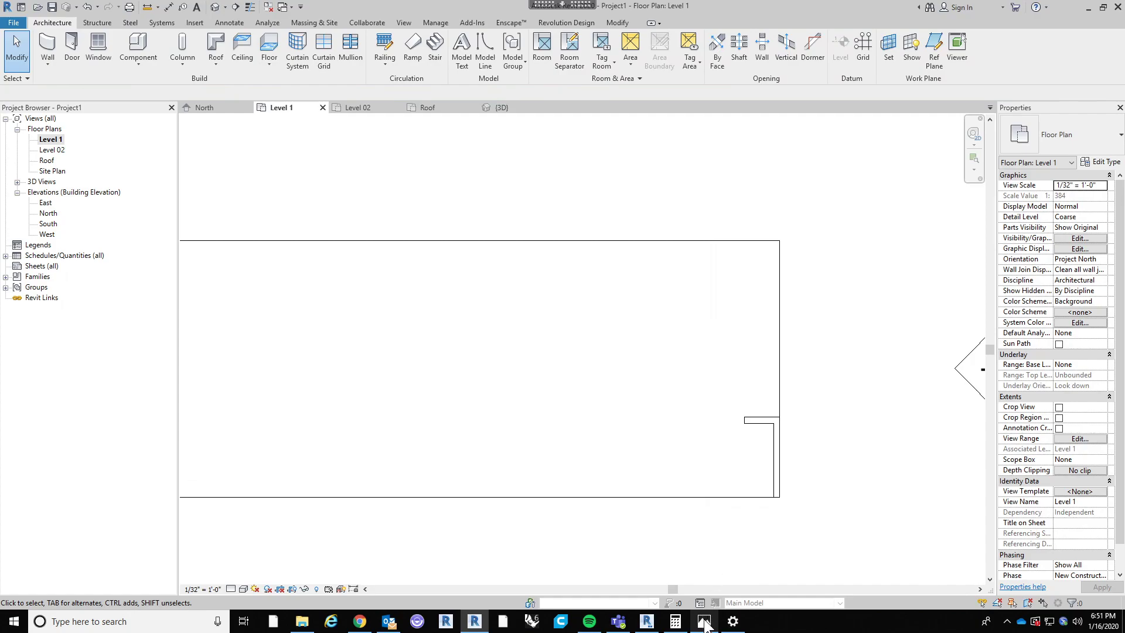
Step: Move the short horizontal wall leg about two feet higher
{"action": "left_click", "coordinate": [705, 622]}
{"action": "left_click", "coordinate": [705, 622]}
{"action": "scroll", "coordinate": [782, 338], "scroll_direction": "down", "scroll_amount": 2}
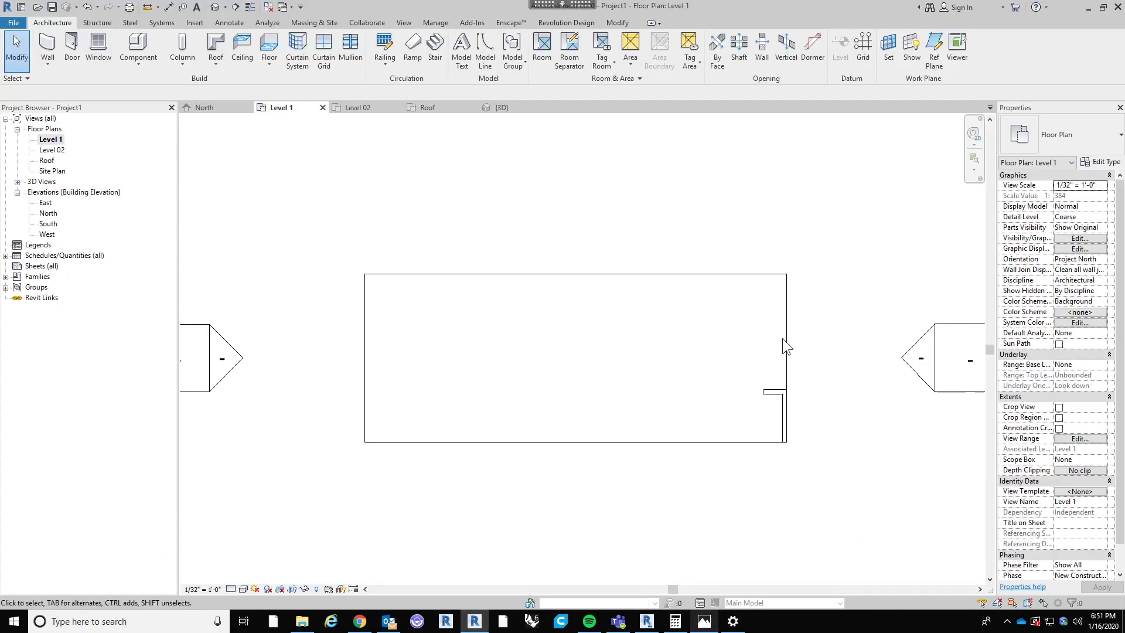
{"action": "scroll", "coordinate": [686, 348], "scroll_direction": "up", "scroll_amount": 3}
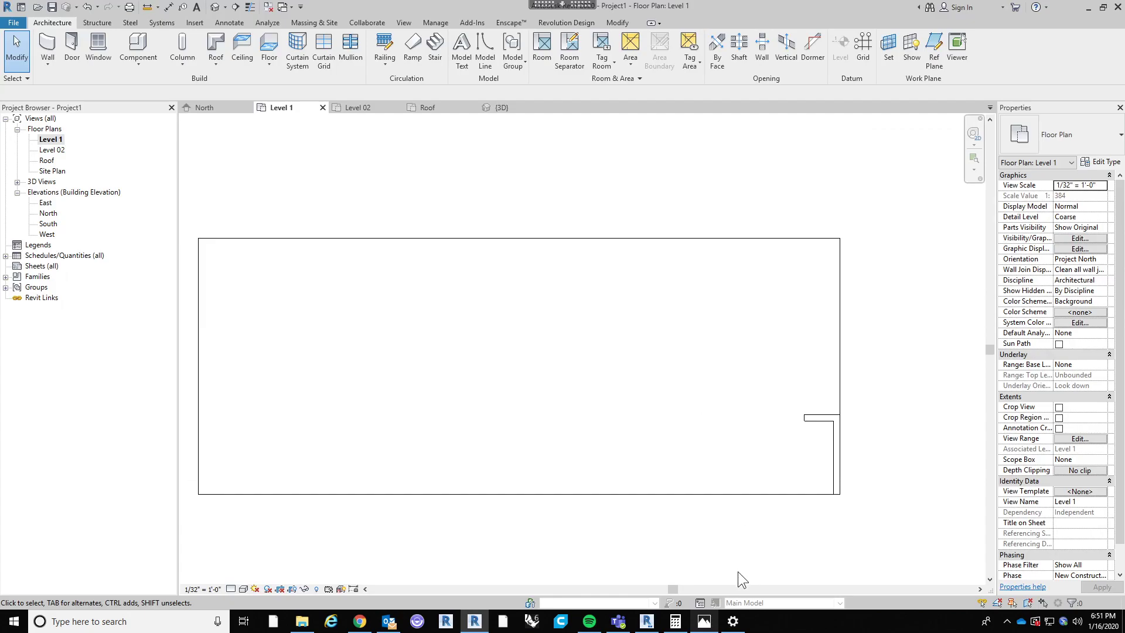
{"action": "left_click", "coordinate": [704, 622]}
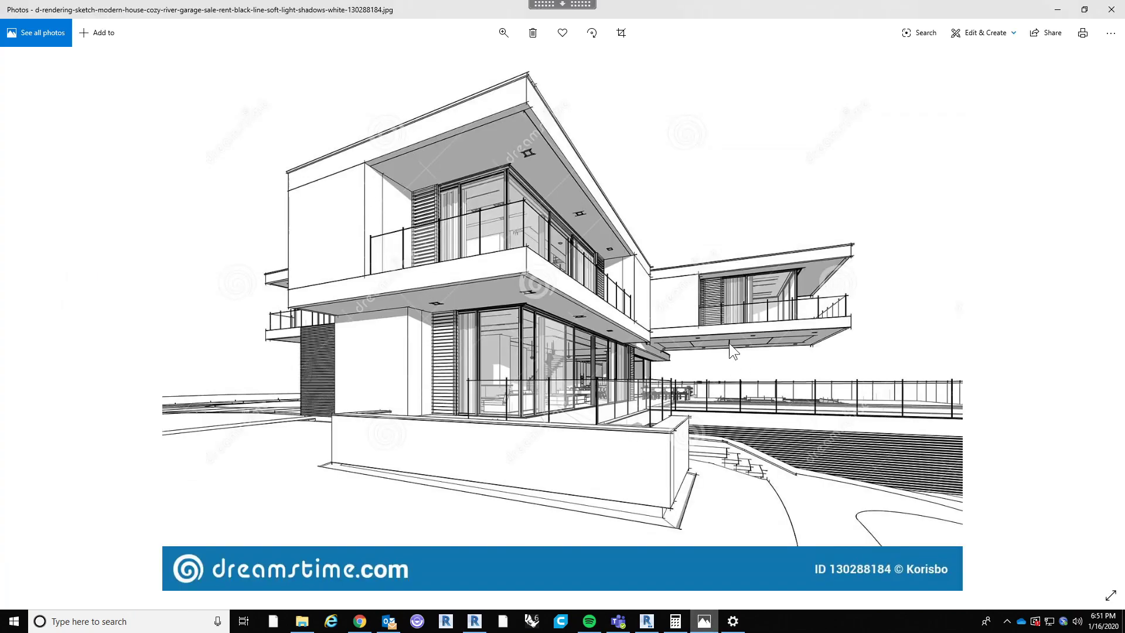
{"action": "left_click", "coordinate": [1057, 11]}
{"action": "left_click", "coordinate": [820, 417]}
{"action": "left_click_drag", "start_coordinate": [819, 417], "coordinate": [810, 394]}
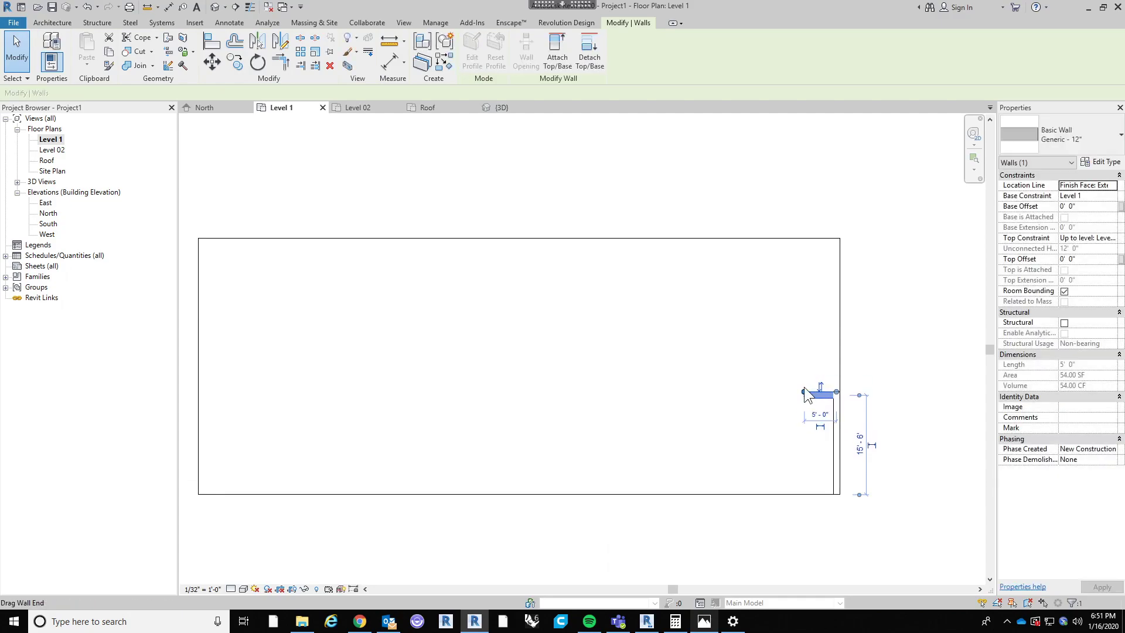
{"action": "scroll", "coordinate": [806, 392], "scroll_direction": "up", "scroll_amount": 3}
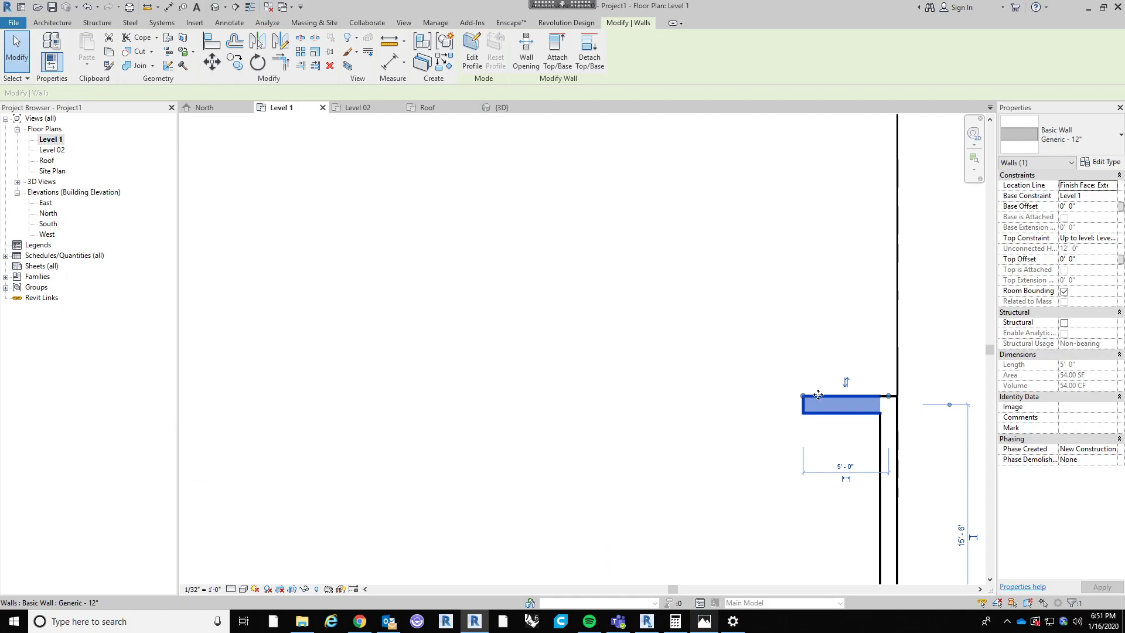
{"action": "mouse_move", "coordinate": [818, 393]}
{"action": "left_mouse_down"}
{"action": "mouse_move", "coordinate": [798, 292]}
{"action": "mouse_move", "coordinate": [852, 402]}
{"action": "mouse_move", "coordinate": [840, 364]}
{"action": "mouse_move", "coordinate": [816, 371]}
{"action": "left_mouse_up"}
{"action": "scroll", "coordinate": [838, 375], "scroll_direction": "down", "scroll_amount": 2}
{"action": "left_click", "coordinate": [778, 328]}
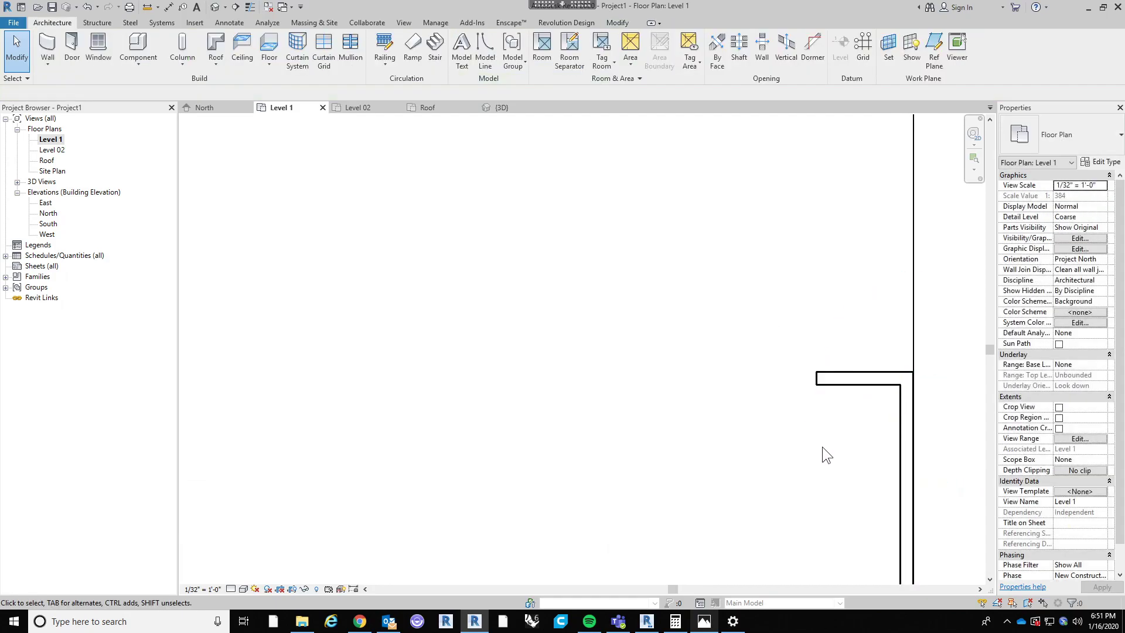
{"action": "scroll", "coordinate": [822, 446], "scroll_direction": "down", "scroll_amount": 1}
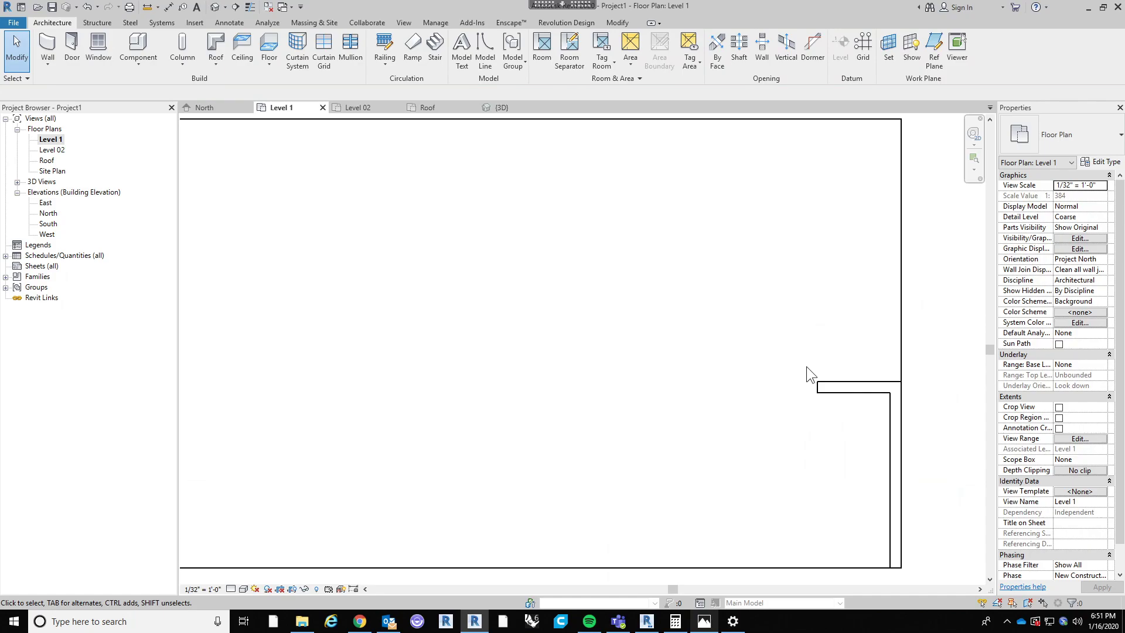
{"action": "scroll", "coordinate": [806, 367], "scroll_direction": "down", "scroll_amount": 1}
{"action": "scroll", "coordinate": [859, 385], "scroll_direction": "up", "scroll_amount": 2}
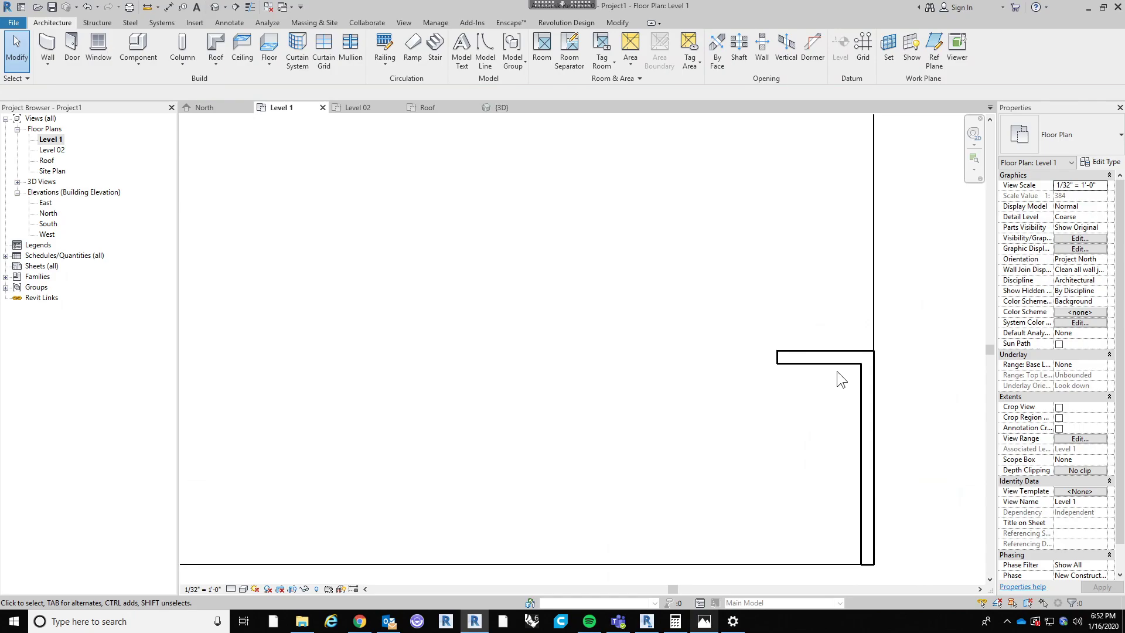
Step: Draw a 6'-5" Soffit - 1/2" GWB & Metal Stud wall up the right edge, then toggle Thin Lines
{"action": "left_click", "coordinate": [48, 47]}
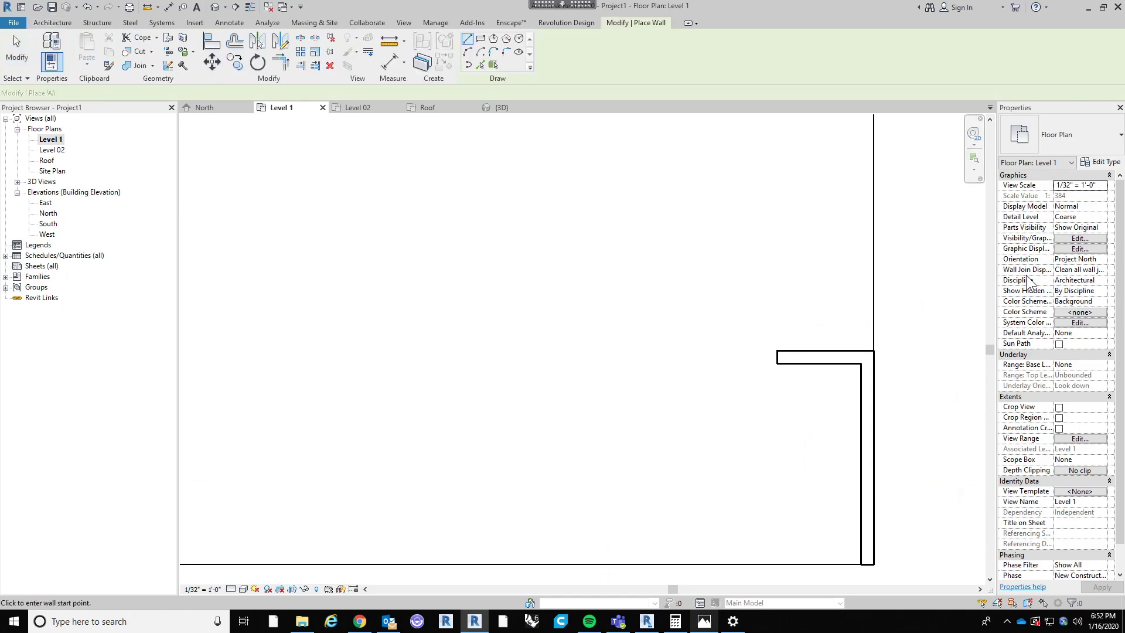
{"action": "left_click", "coordinate": [1059, 147]}
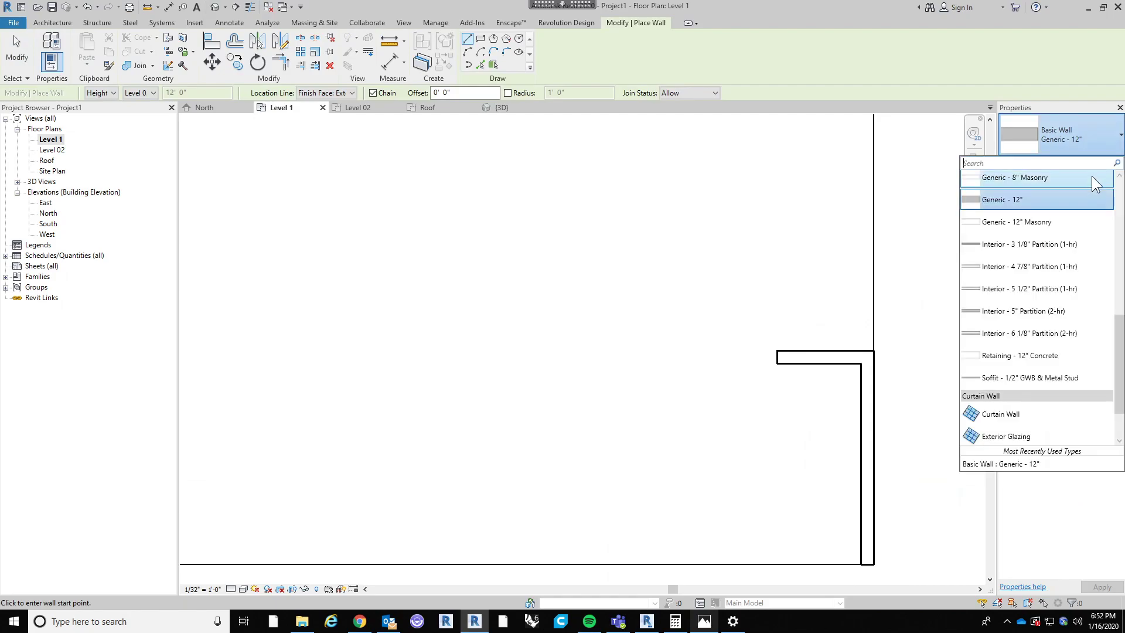
{"action": "left_click", "coordinate": [1056, 377]}
{"action": "middle_click_drag", "start_coordinate": [901, 253], "coordinate": [811, 311]}
{"action": "scroll", "coordinate": [756, 299], "scroll_direction": "up", "scroll_amount": 1}
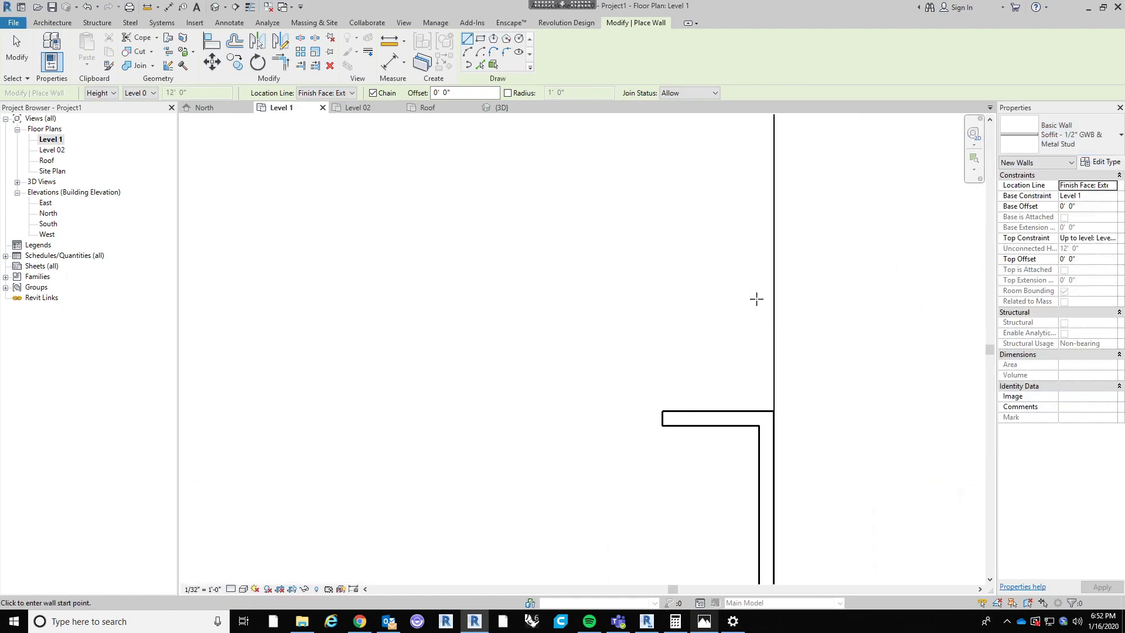
{"action": "left_click", "coordinate": [773, 328]}
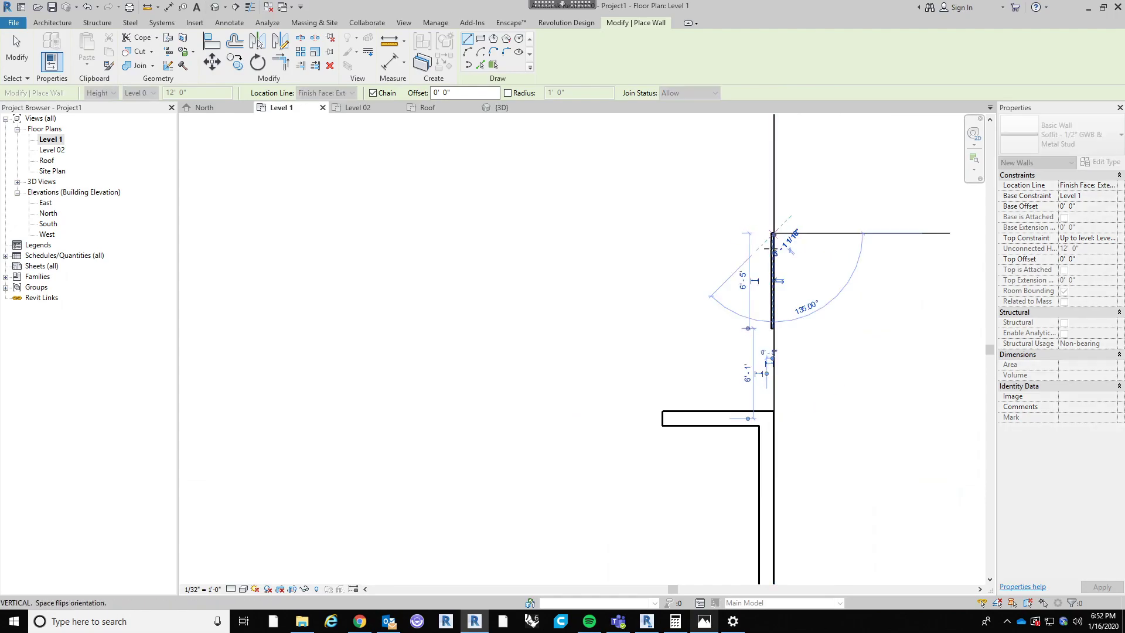
{"action": "left_click", "coordinate": [773, 233]}
{"action": "key", "text": "Escape"}
{"action": "key", "text": "Escape"}
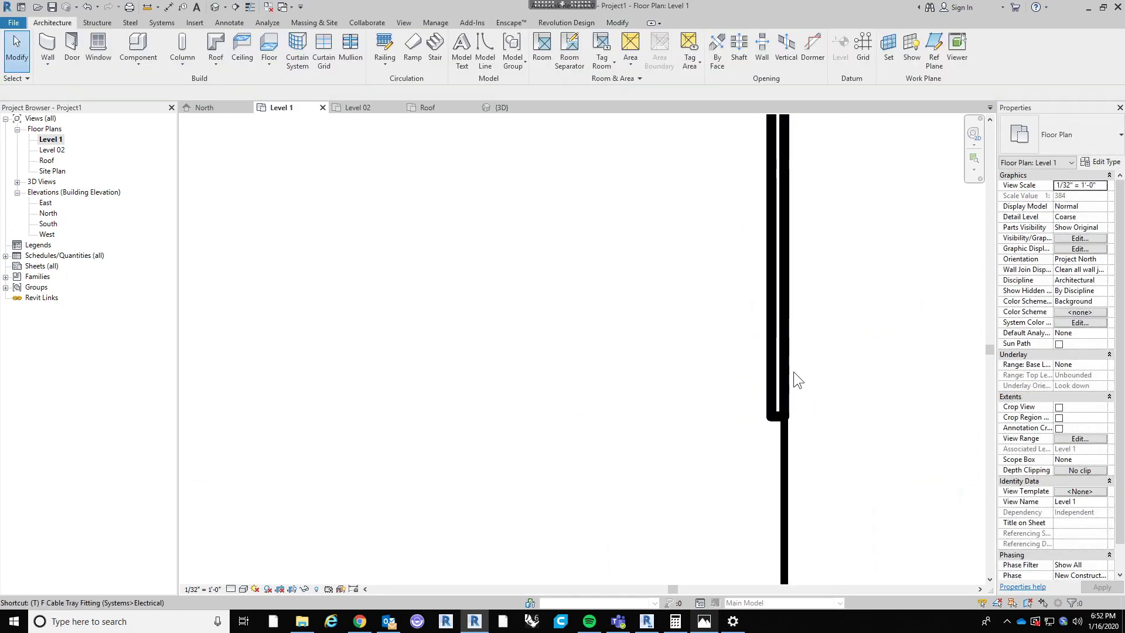
{"action": "key", "text": "t"}
{"action": "key", "text": "l"}
{"action": "left_click", "coordinate": [232, 589]}
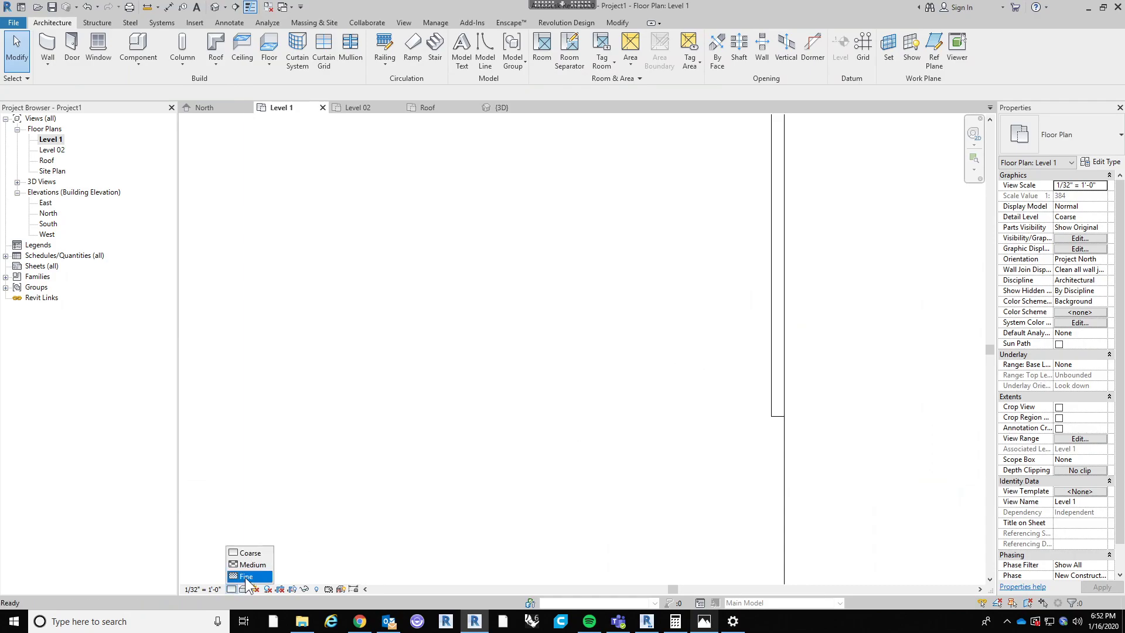
{"action": "left_click", "coordinate": [247, 579]}
{"action": "scroll", "coordinate": [781, 413], "scroll_direction": "down", "scroll_amount": 5}
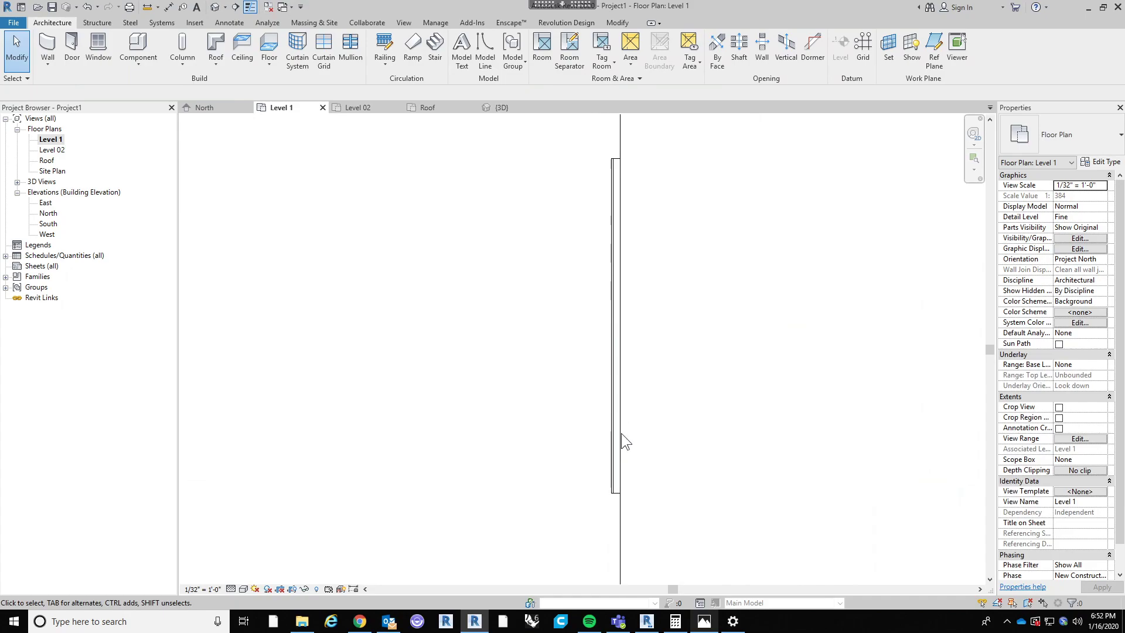
{"action": "scroll", "coordinate": [621, 501], "scroll_direction": "up", "scroll_amount": 3}
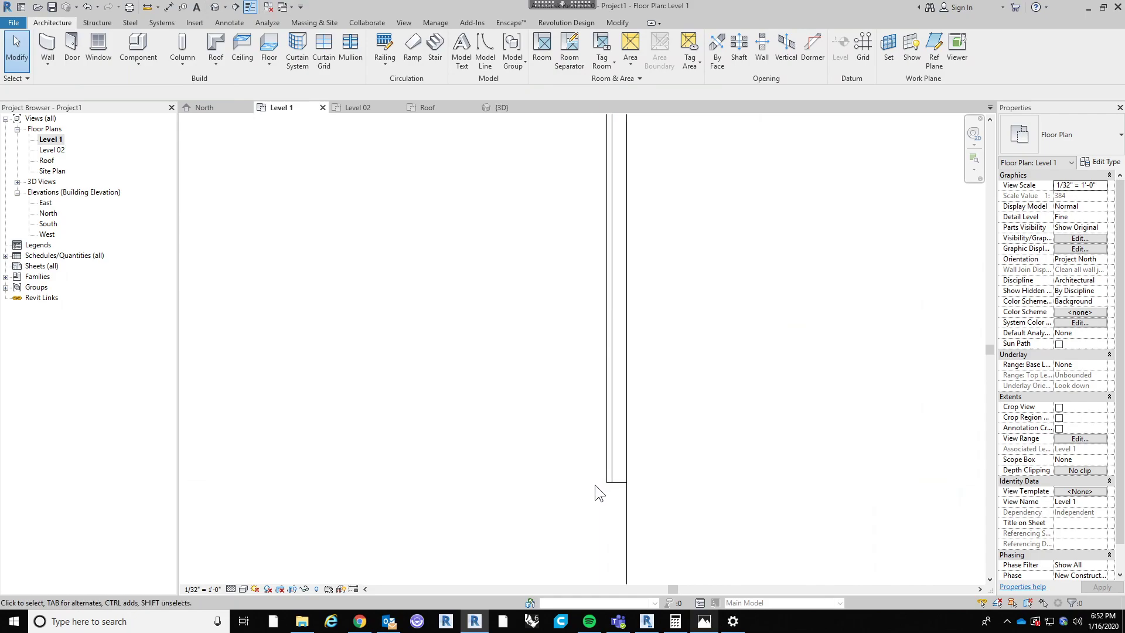
{"action": "scroll", "coordinate": [595, 484], "scroll_direction": "up", "scroll_amount": 3}
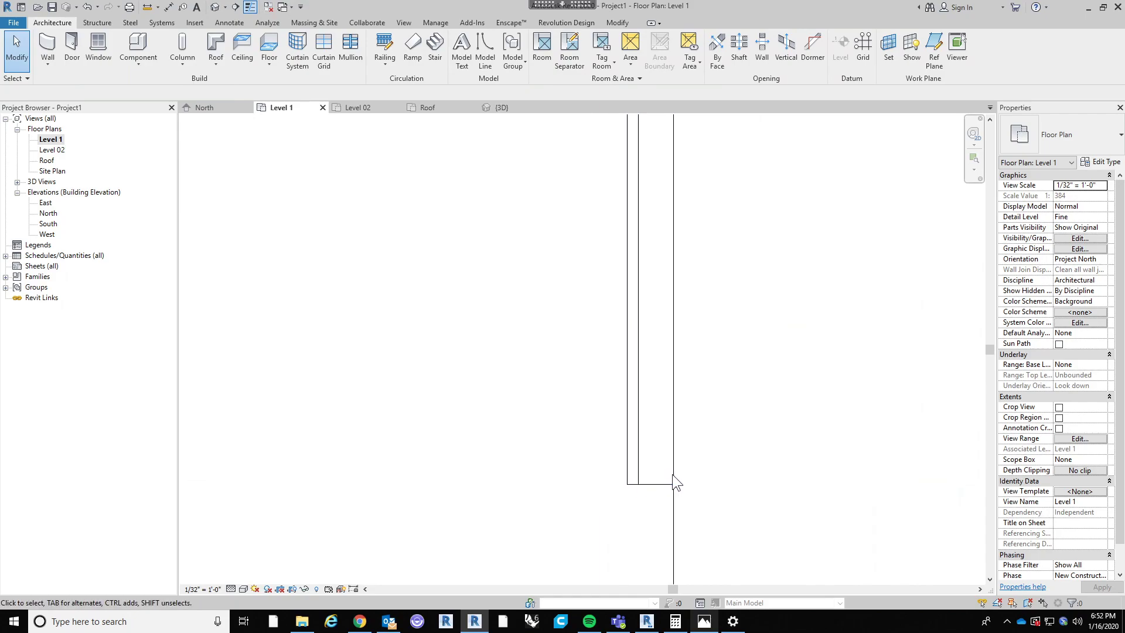
{"action": "scroll", "coordinate": [644, 481], "scroll_direction": "down", "scroll_amount": 1}
{"action": "scroll", "coordinate": [642, 483], "scroll_direction": "down", "scroll_amount": 1}
{"action": "left_click", "coordinate": [641, 483]}
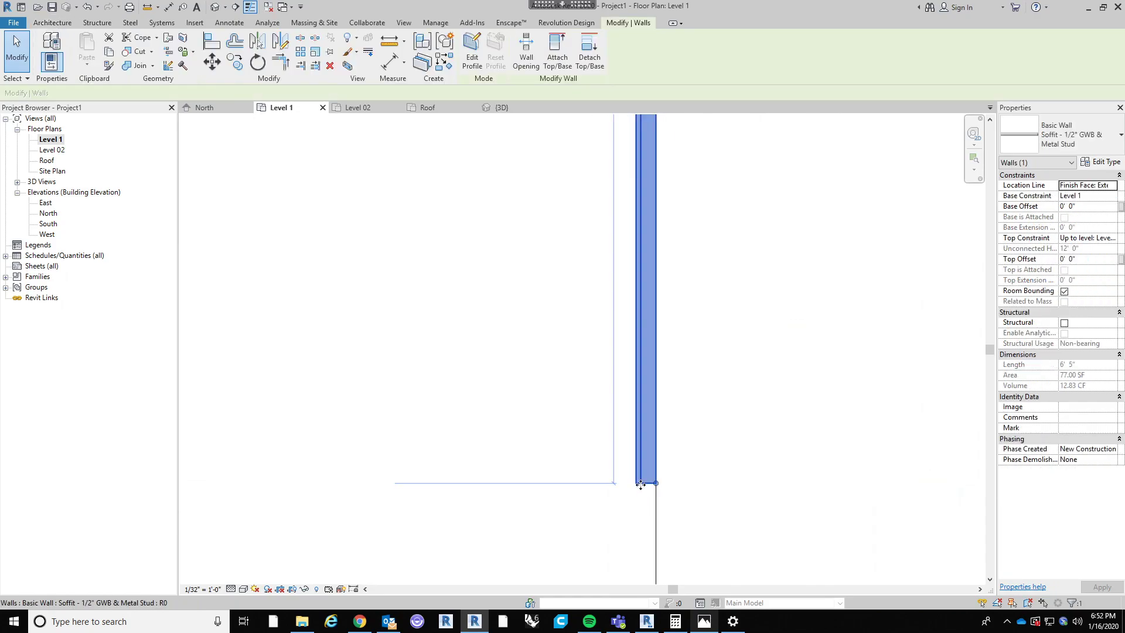
{"action": "scroll", "coordinate": [620, 511], "scroll_direction": "down", "scroll_amount": 1}
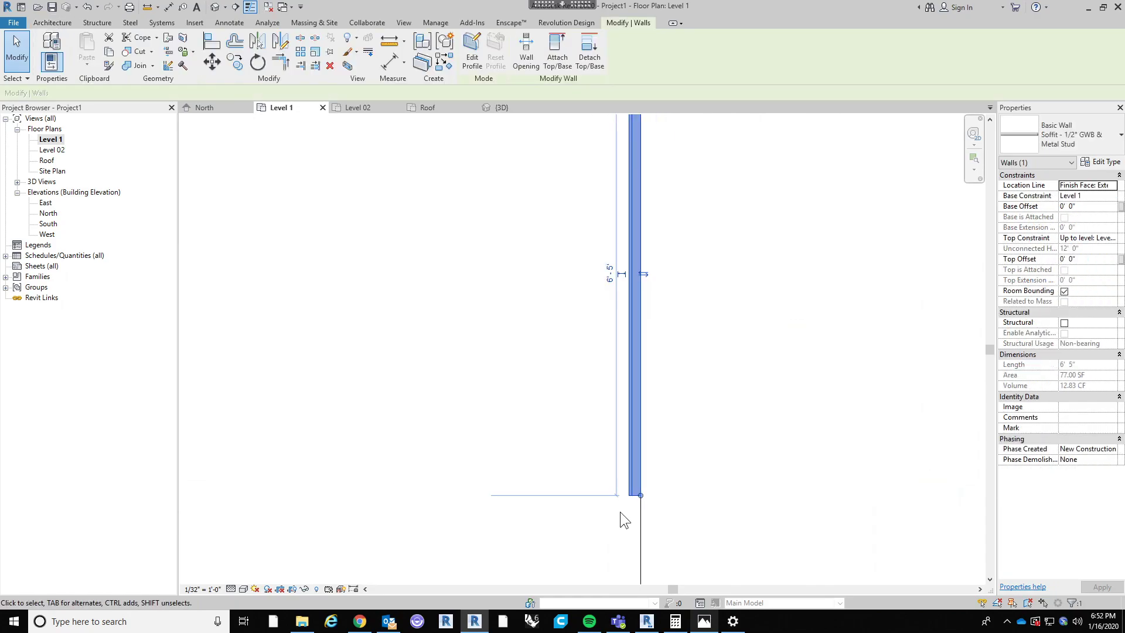
{"action": "left_click", "coordinate": [638, 542]}
{"action": "key", "text": "Escape"}
{"action": "scroll", "coordinate": [693, 425], "scroll_direction": "down", "scroll_amount": 3}
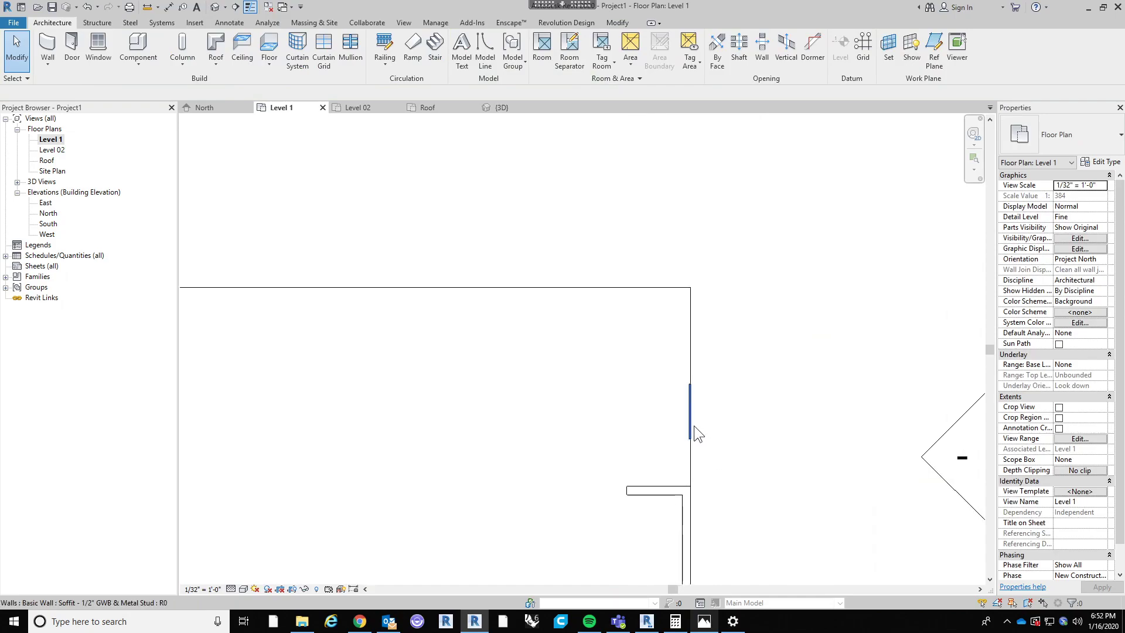
{"action": "scroll", "coordinate": [692, 420], "scroll_direction": "up", "scroll_amount": 2}
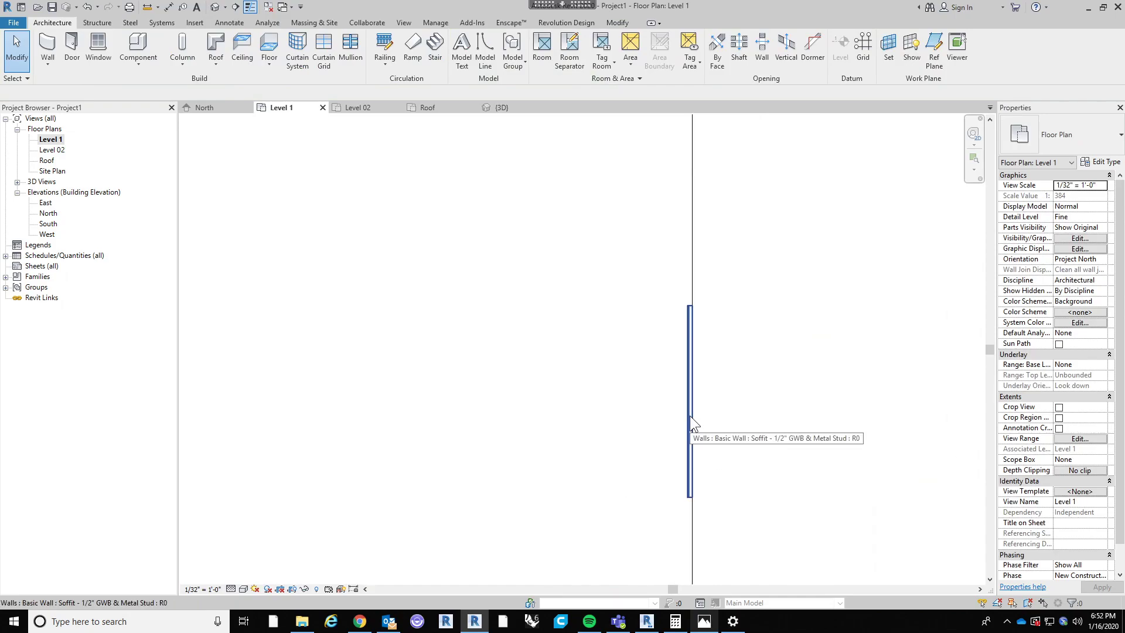
{"action": "left_click", "coordinate": [690, 416]}
{"action": "key", "text": "Escape"}
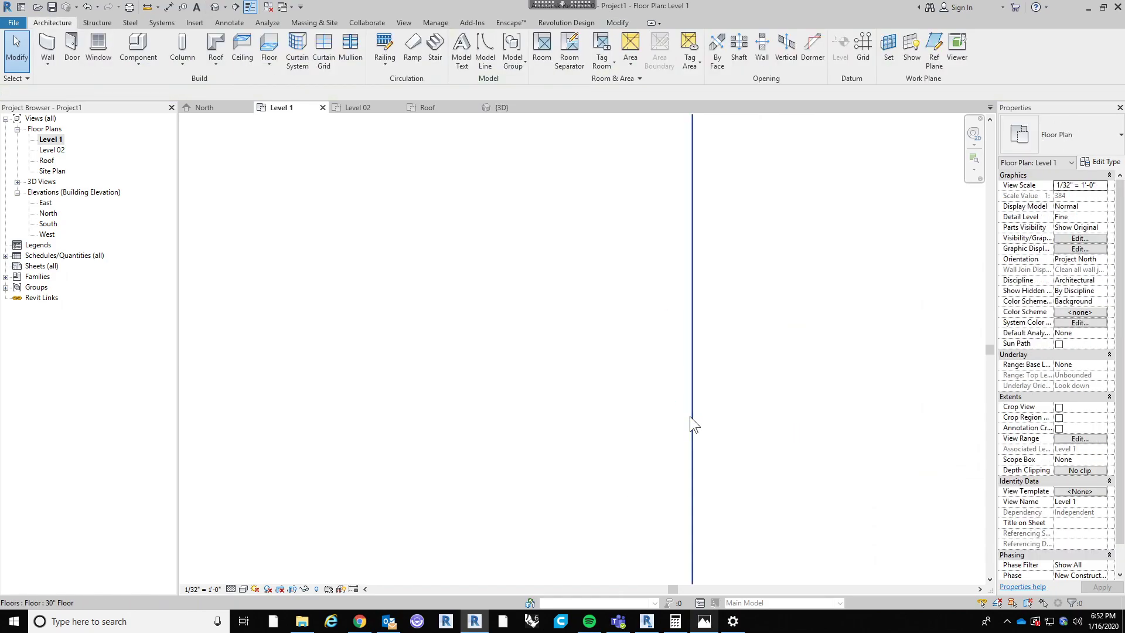
{"action": "scroll", "coordinate": [627, 341], "scroll_direction": "down", "scroll_amount": 2}
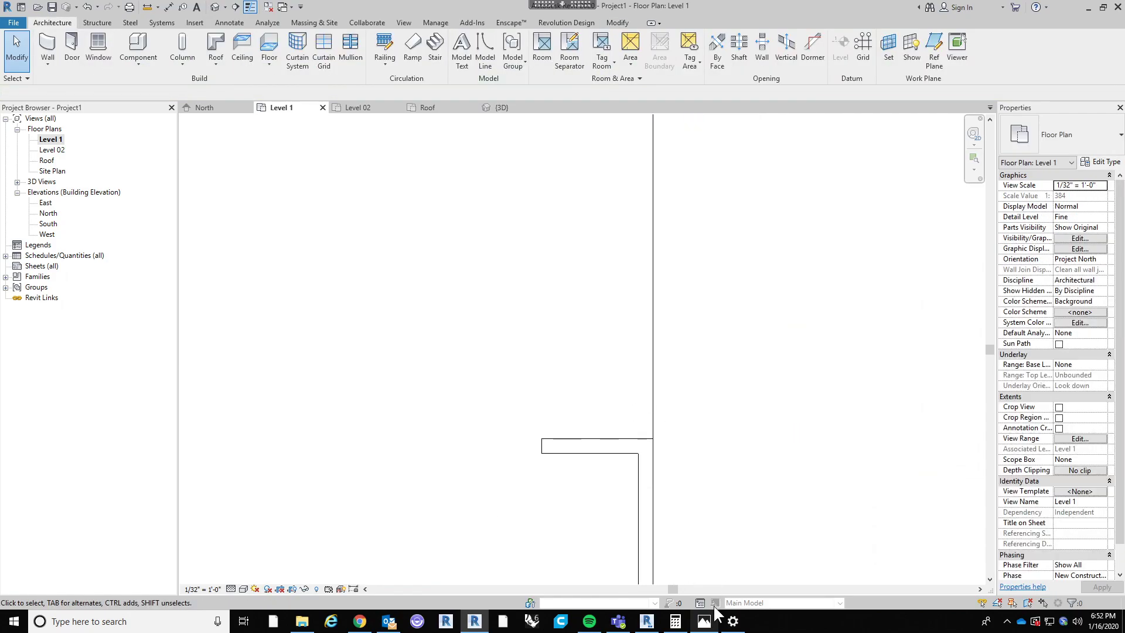
{"action": "left_click", "coordinate": [704, 621]}
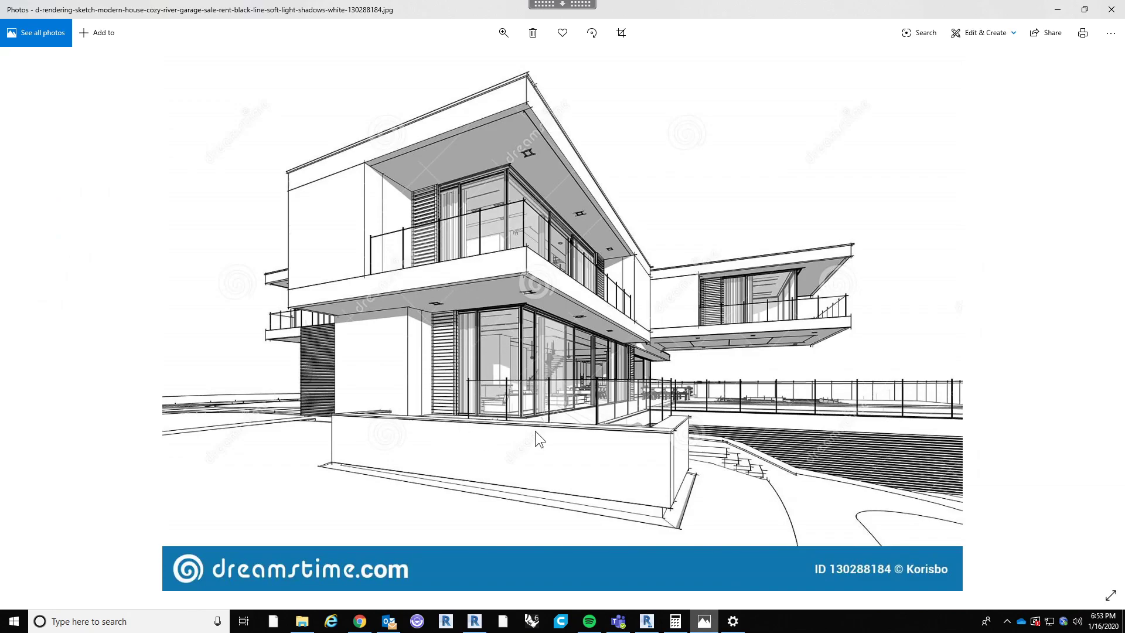
{"action": "left_click", "coordinate": [475, 621]}
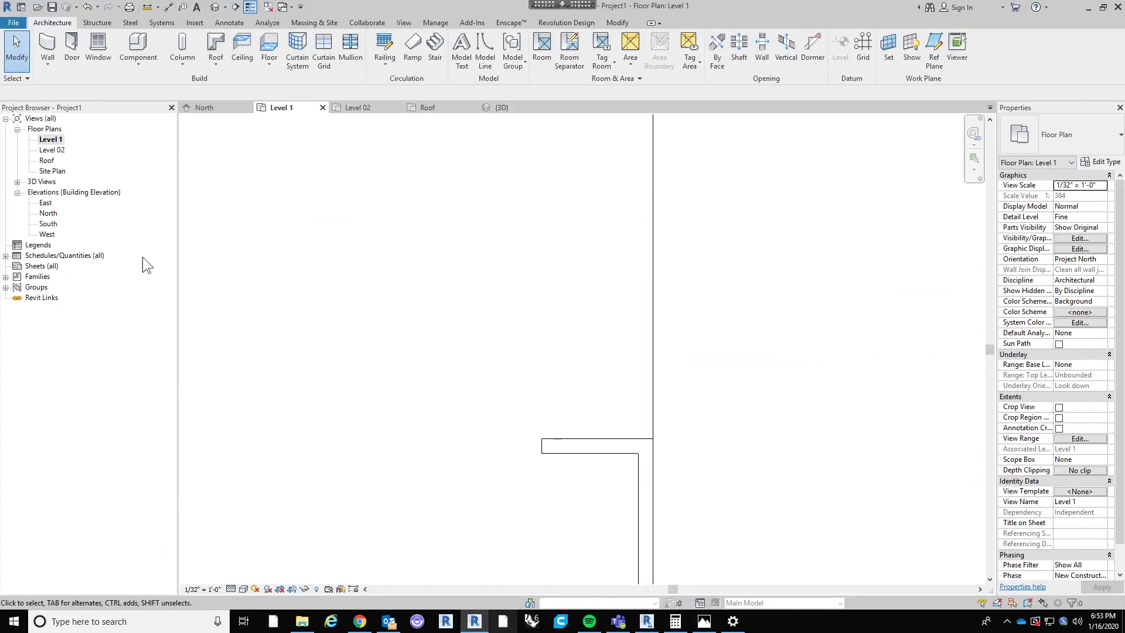
Step: Start the Wall tool with the Generic - 12" wall type
{"action": "left_click", "coordinate": [48, 47]}
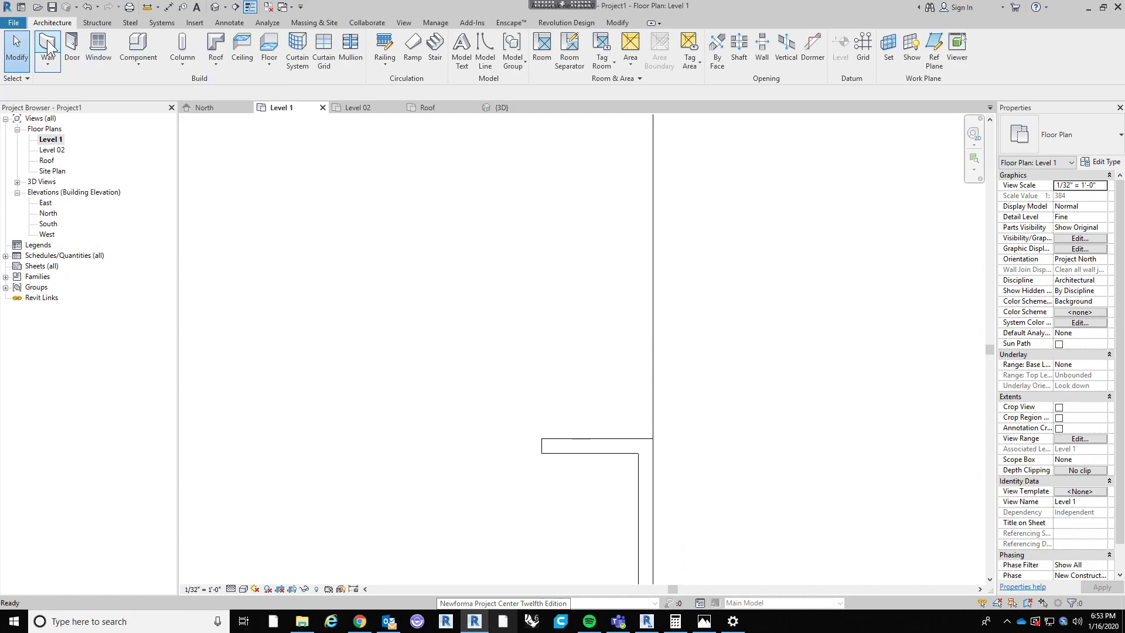
{"action": "left_click", "coordinate": [1073, 132]}
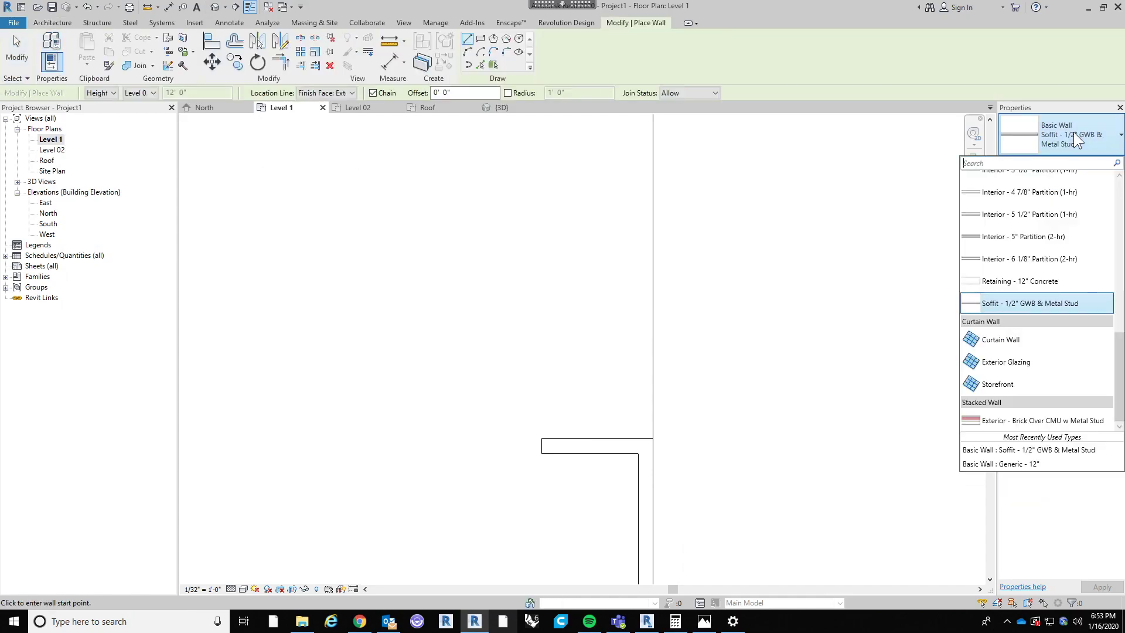
{"action": "scroll", "coordinate": [1069, 351], "scroll_direction": "up", "scroll_amount": 3}
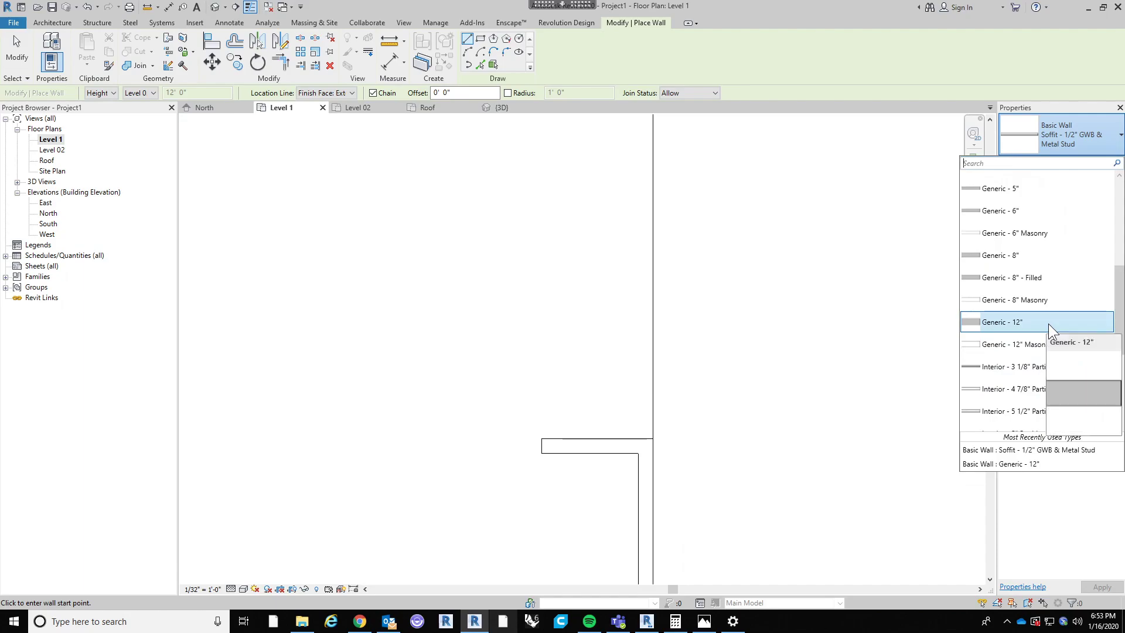
{"action": "left_click", "coordinate": [1048, 323]}
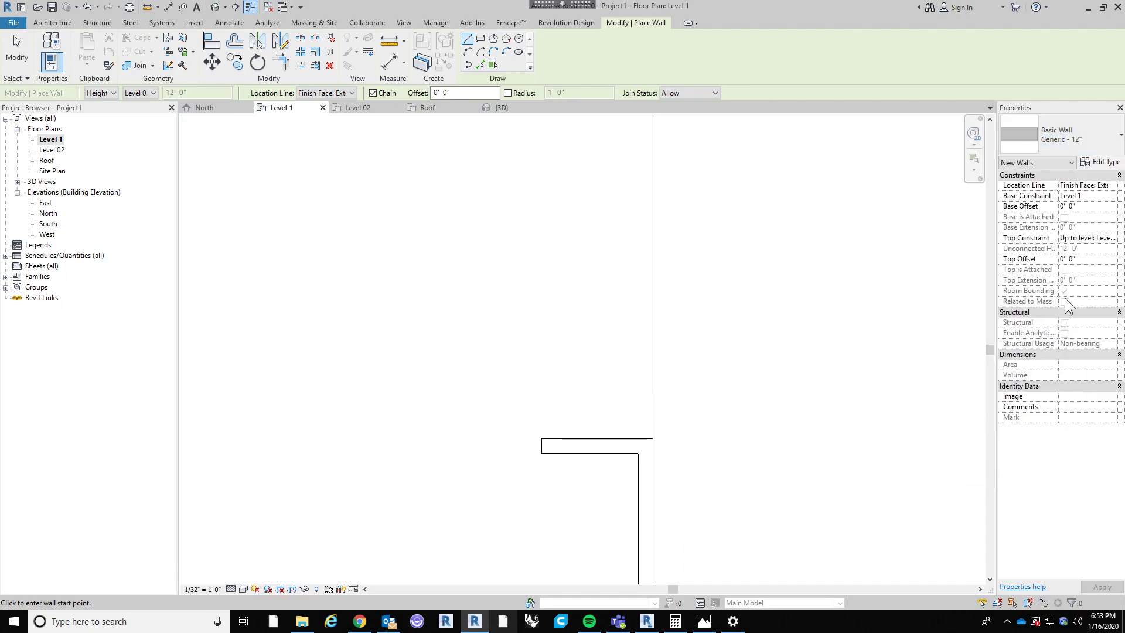
Step: Duplicate the type as Wood Plank and open its layer structure
{"action": "left_click", "coordinate": [1100, 166]}
{"action": "left_click", "coordinate": [1100, 168]}
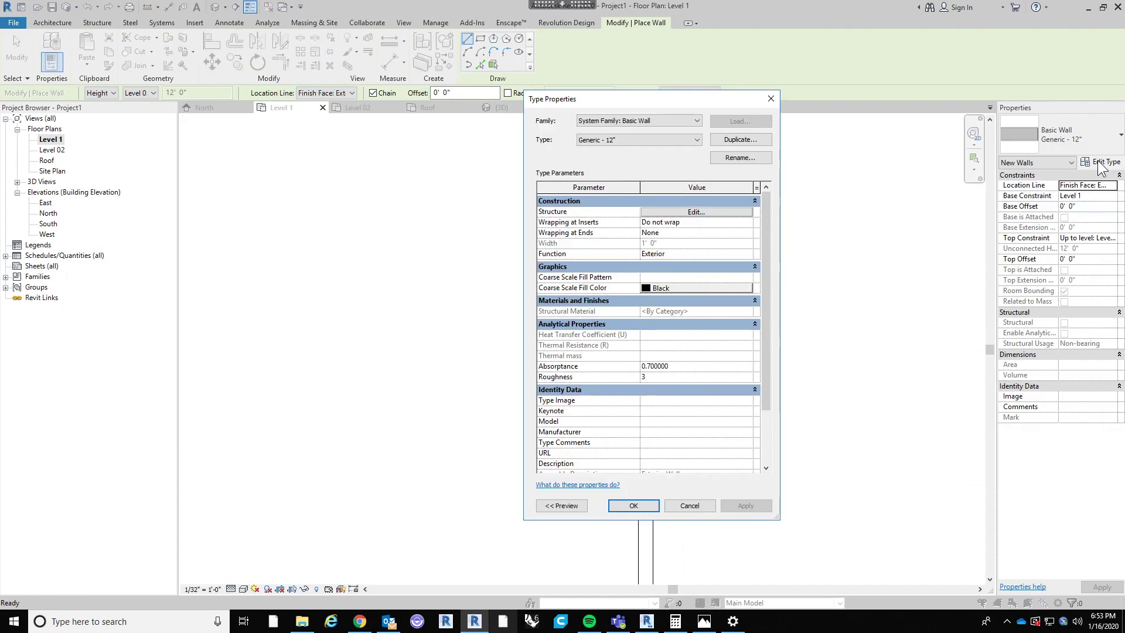
{"action": "left_click", "coordinate": [735, 144]}
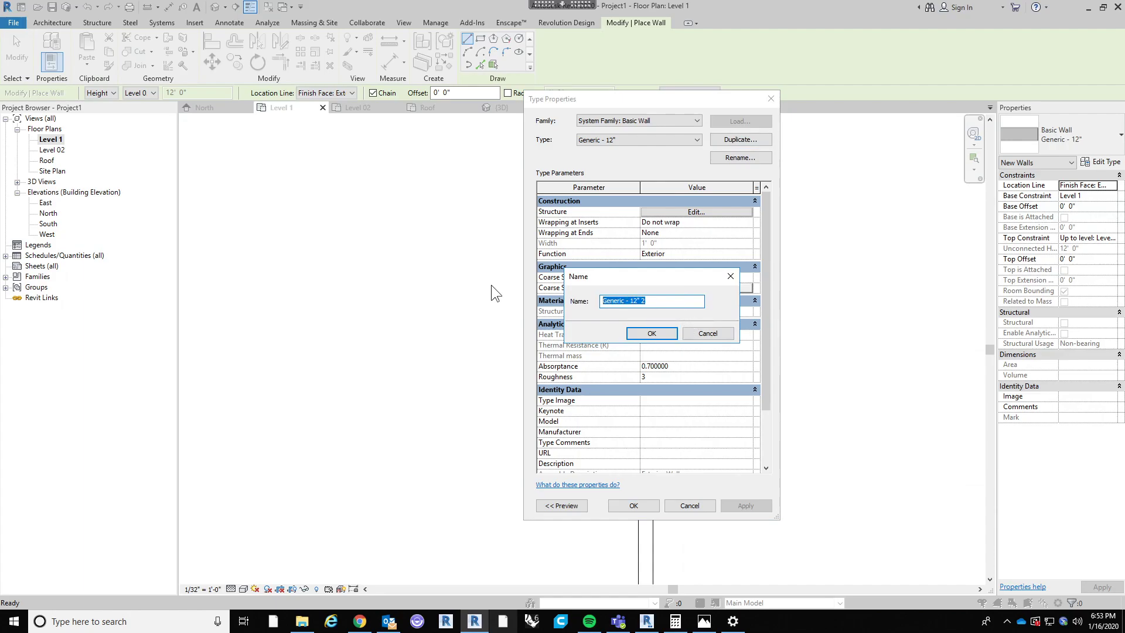
{"action": "type", "text": "Wood Plank"}
{"action": "key", "text": "Return"}
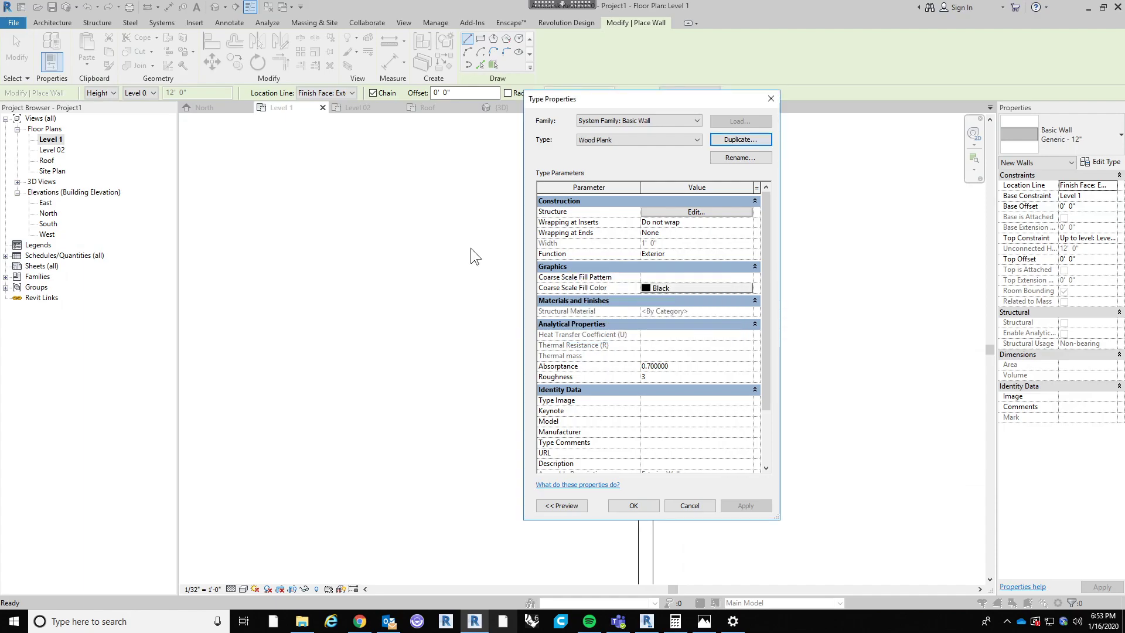
{"action": "left_click", "coordinate": [663, 211]}
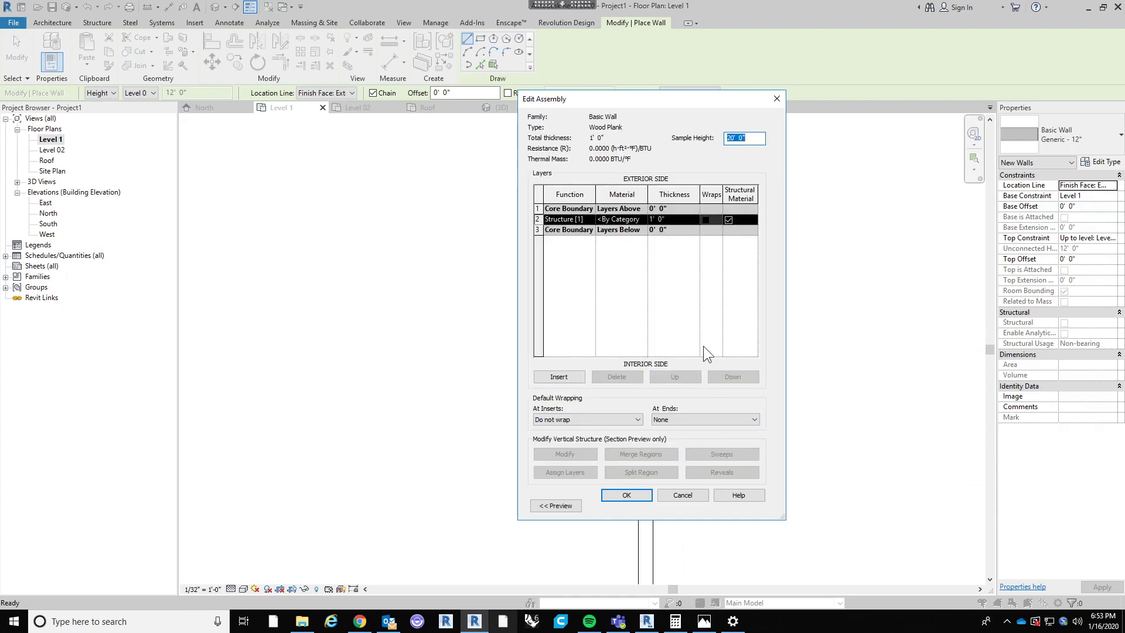
Step: Widen the Edit Assembly dialog and browse materials for the Structure layer
{"action": "left_click_drag", "start_coordinate": [786, 229], "coordinate": [868, 229]}
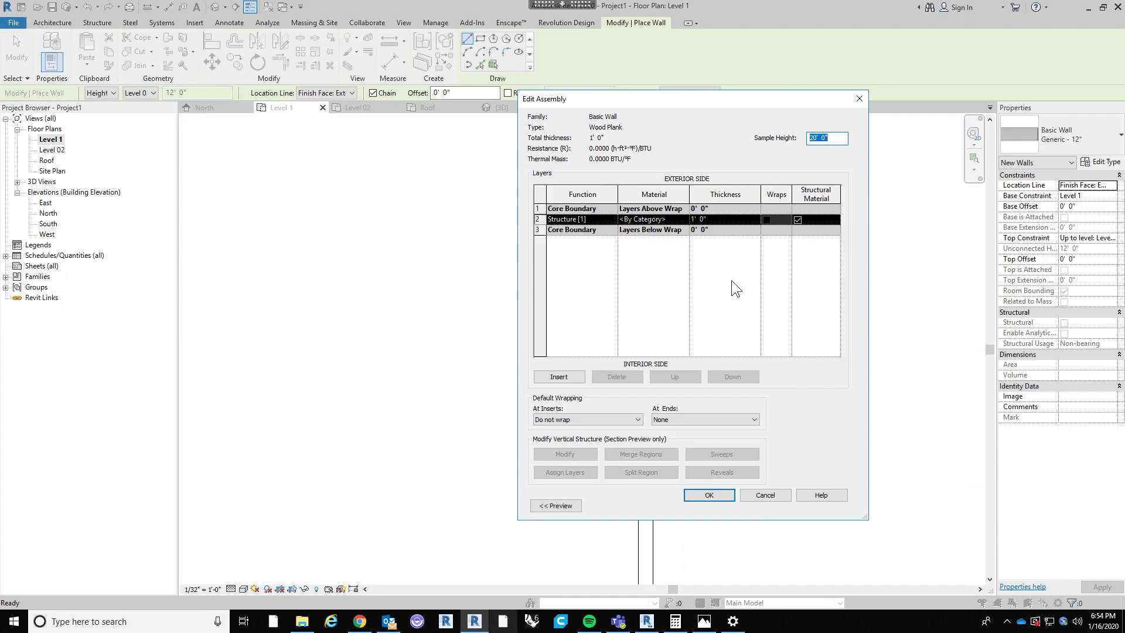
{"action": "left_click", "coordinate": [683, 218]}
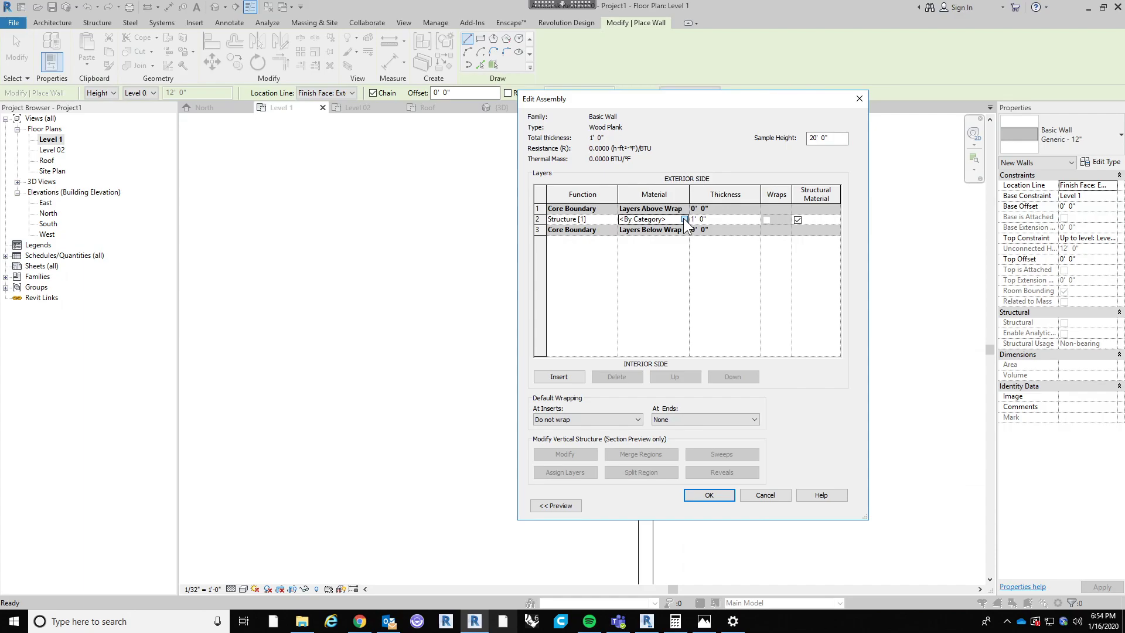
{"action": "left_click", "coordinate": [683, 219]}
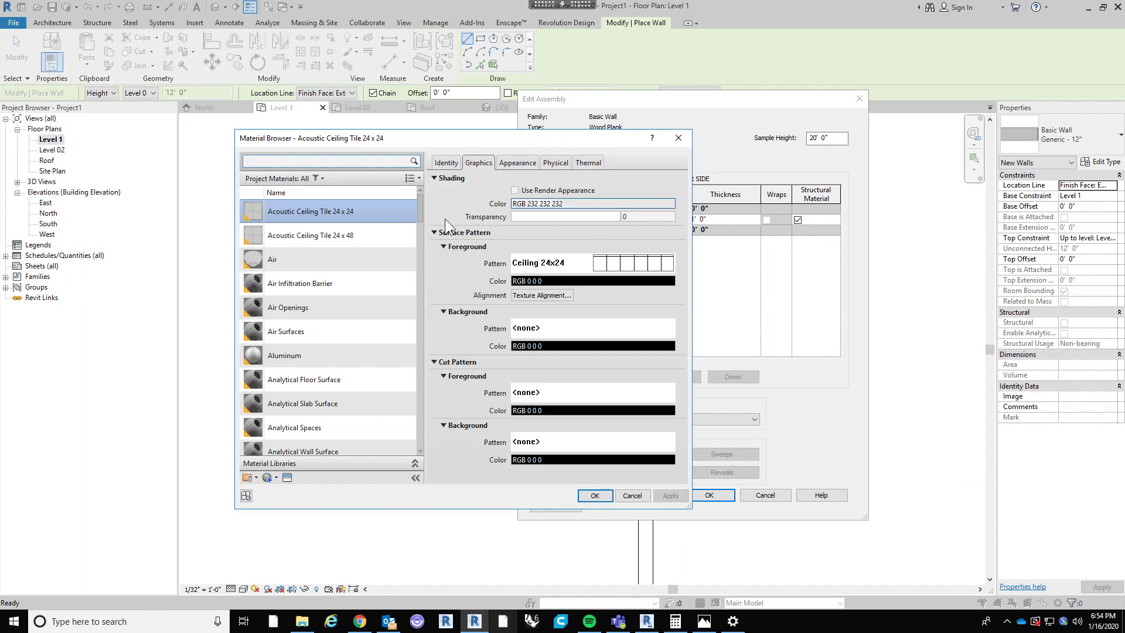
Step: Pick Wood - Stained as the structure material, then bring the modern house sketch up in Photos
{"action": "scroll", "coordinate": [423, 273], "scroll_direction": "down", "scroll_amount": 6}
{"action": "left_click_drag", "start_coordinate": [423, 273], "coordinate": [423, 444]}
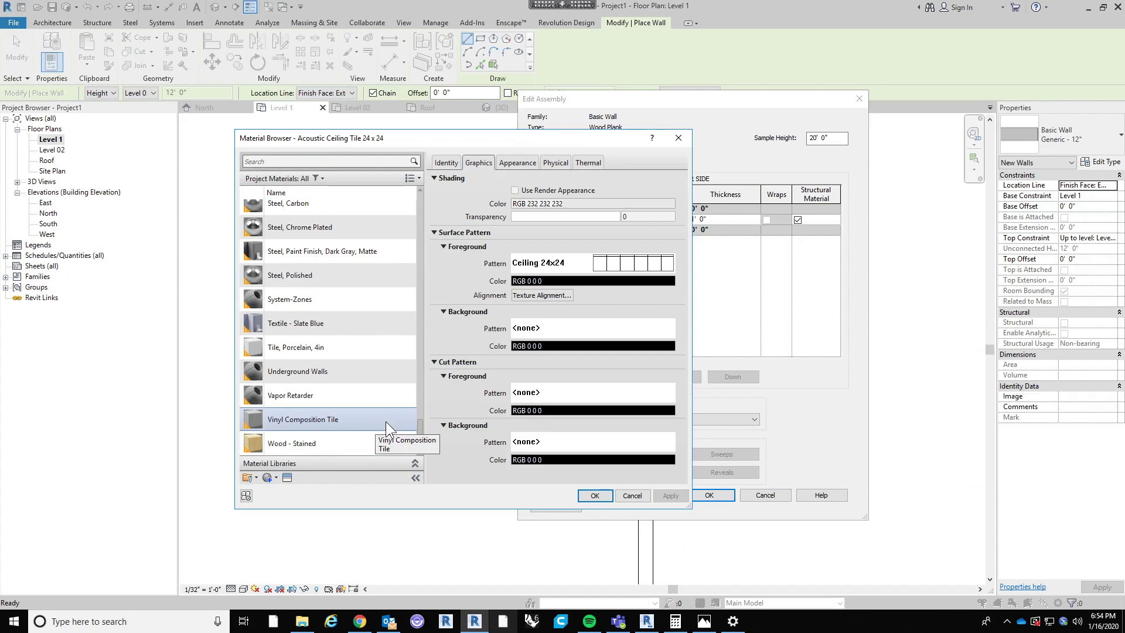
{"action": "left_click", "coordinate": [347, 443]}
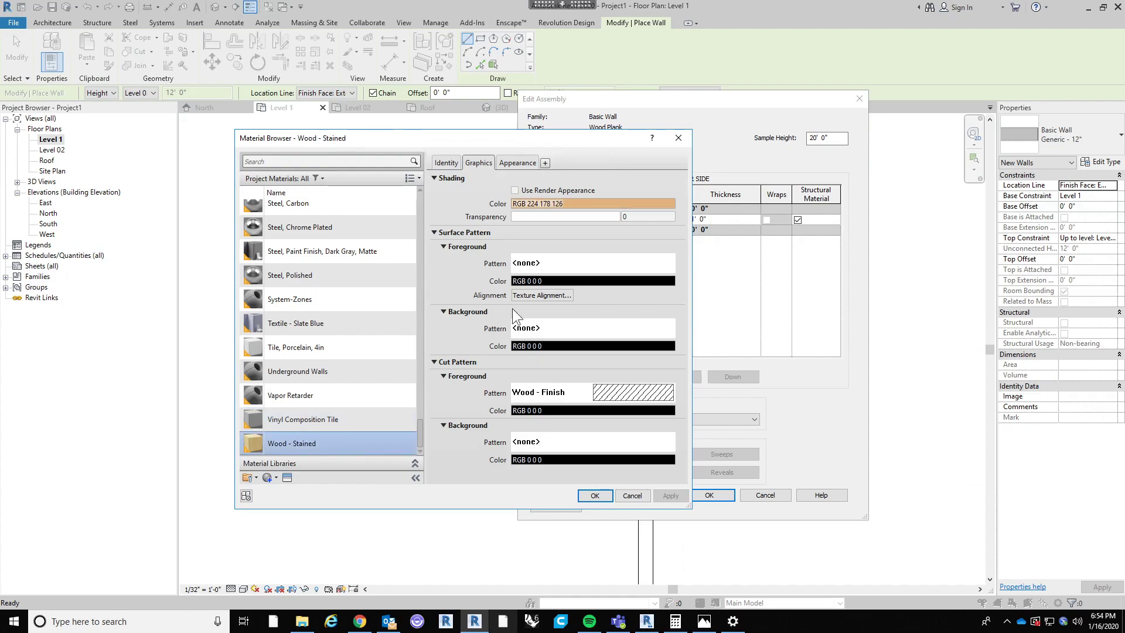
{"action": "left_click", "coordinate": [522, 192]}
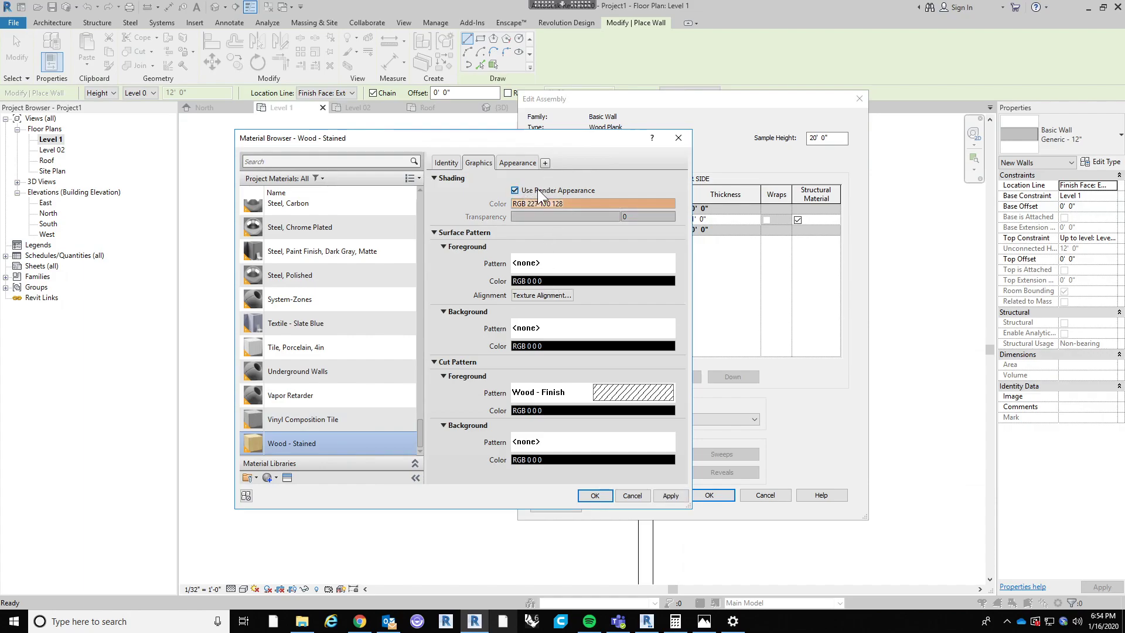
{"action": "left_click", "coordinate": [537, 188]}
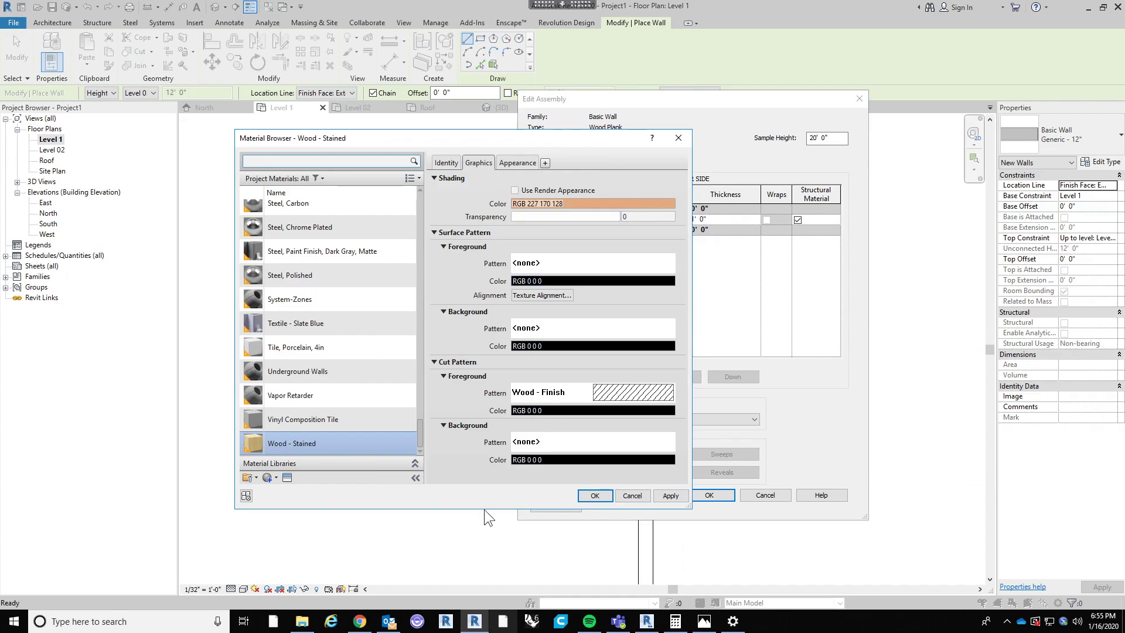
{"action": "left_click", "coordinate": [704, 620]}
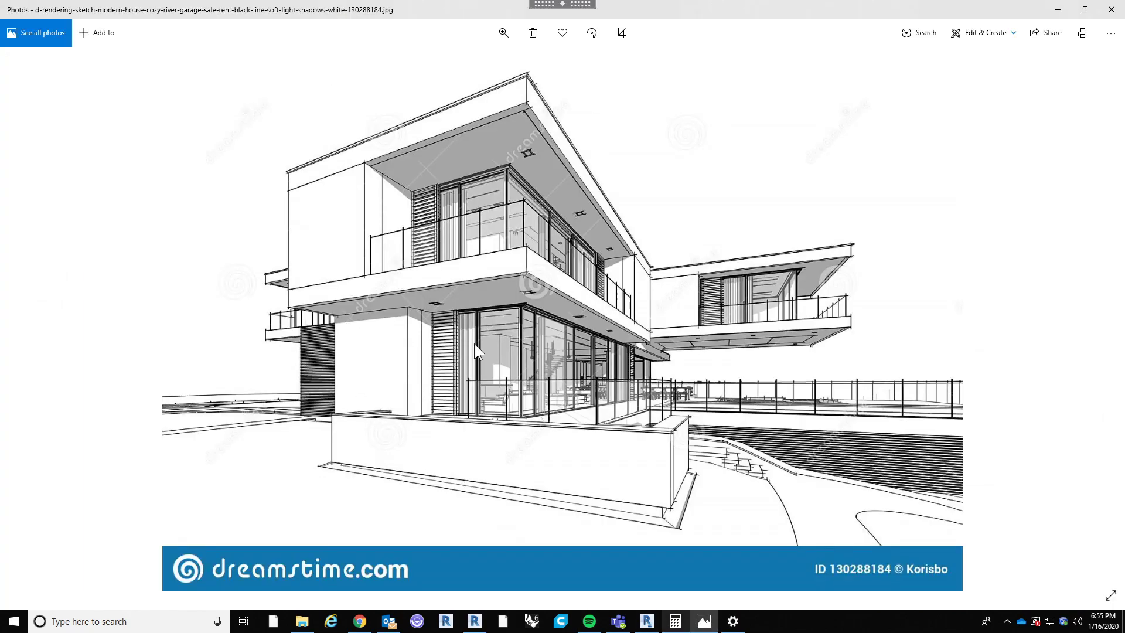
Step: Back in Revit, set the Wood - Stained surface foreground pattern to Horizontal-small
{"action": "left_click", "coordinate": [1058, 10]}
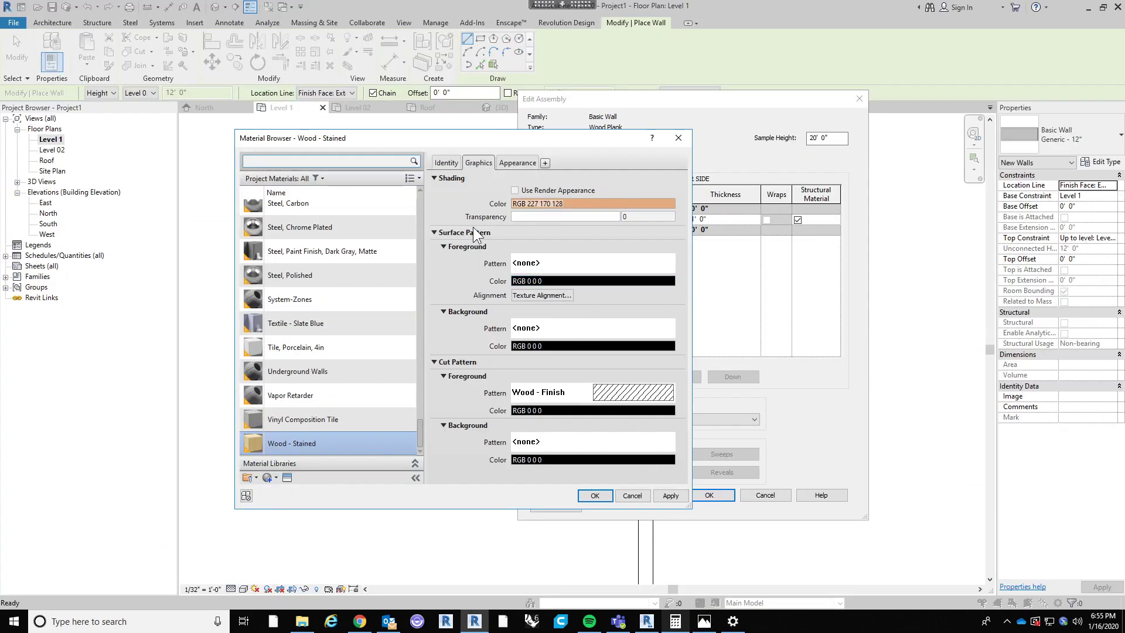
{"action": "left_click", "coordinate": [550, 267]}
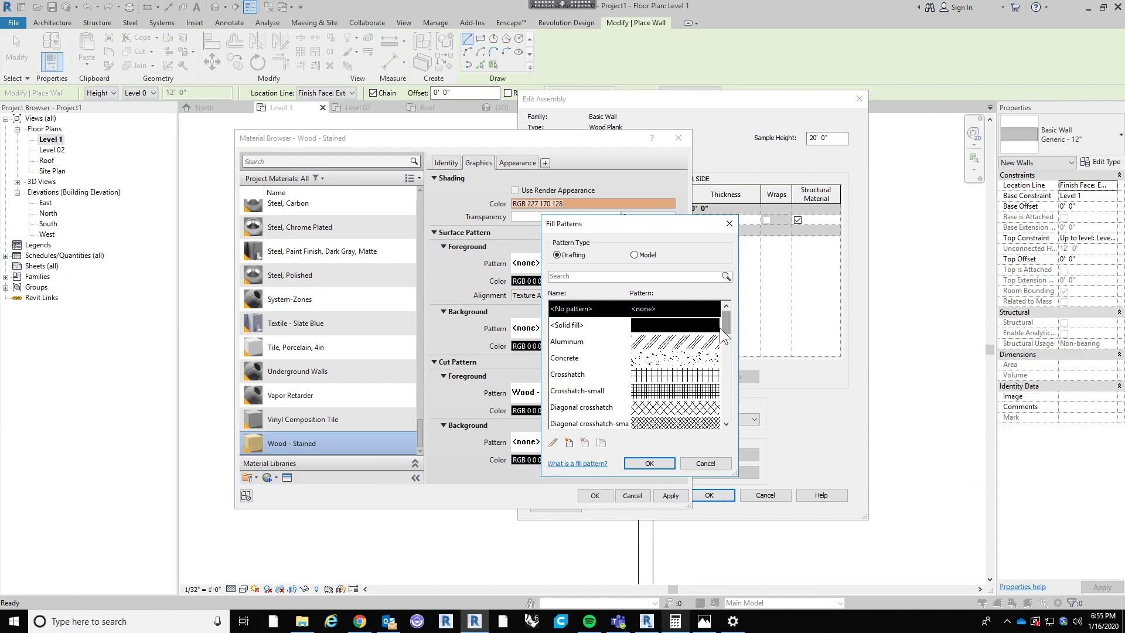
{"action": "left_click_drag", "start_coordinate": [725, 325], "coordinate": [729, 367]}
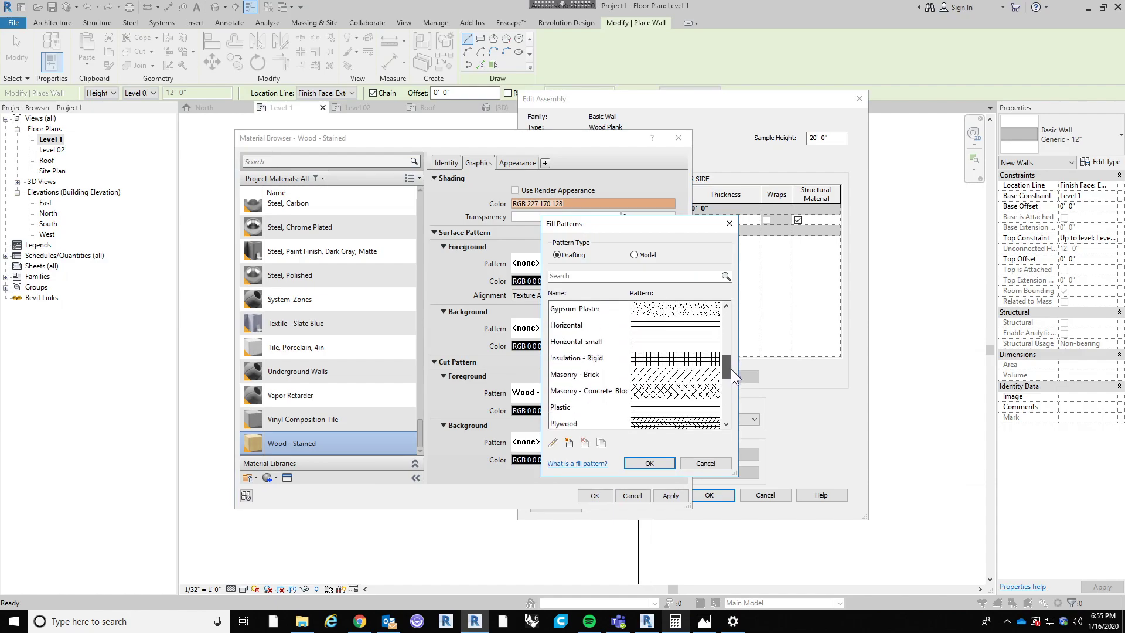
{"action": "left_click", "coordinate": [648, 344]}
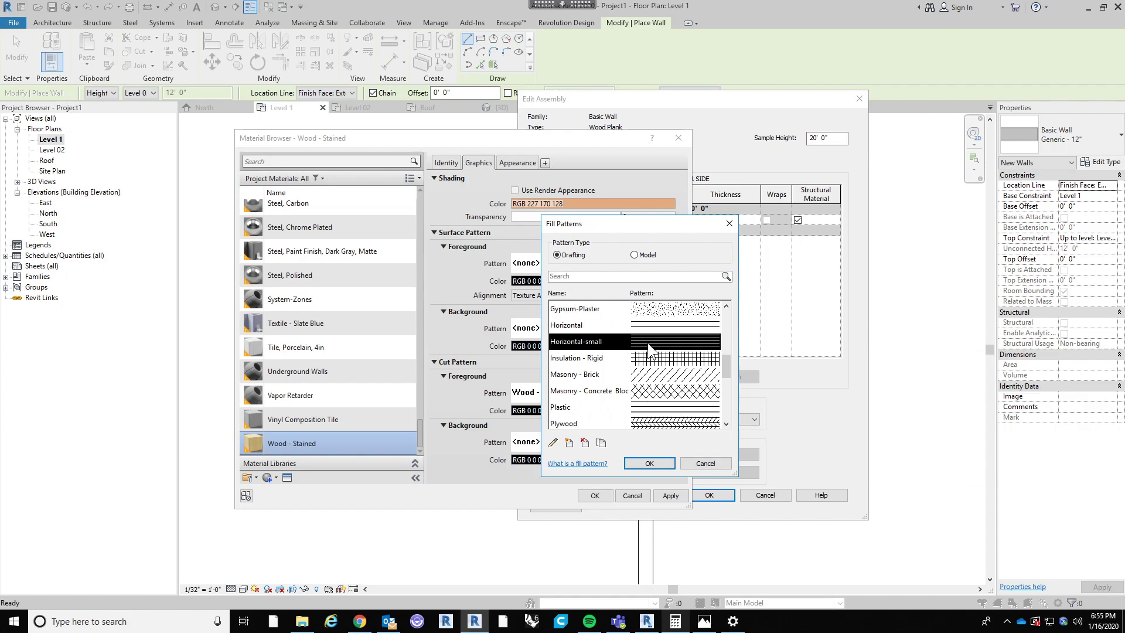
{"action": "left_click", "coordinate": [657, 463]}
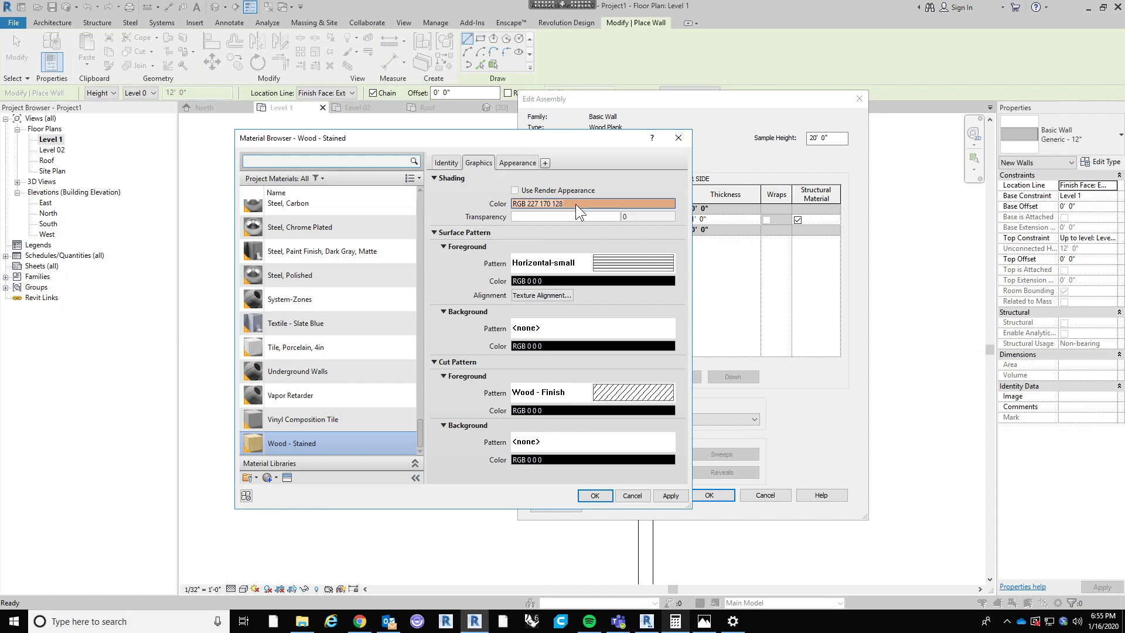
Step: Make the foreground pattern grey (RGB 125 125 125) and apply Wood - Stained to the Wood Plank structure layer
{"action": "left_click", "coordinate": [541, 280]}
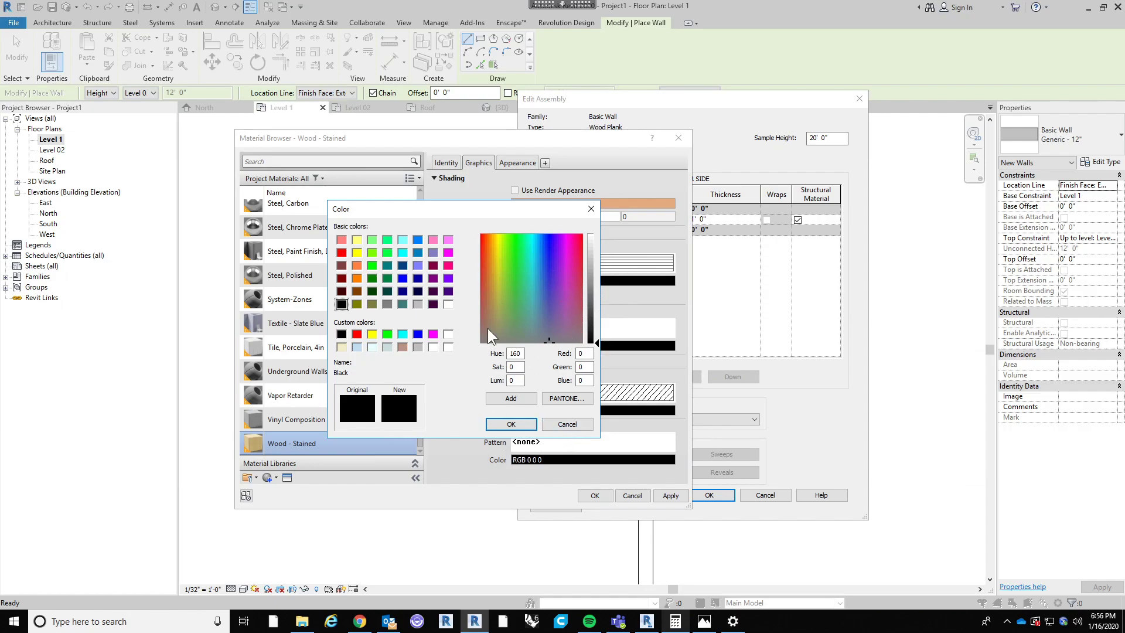
{"action": "left_click", "coordinate": [591, 290]}
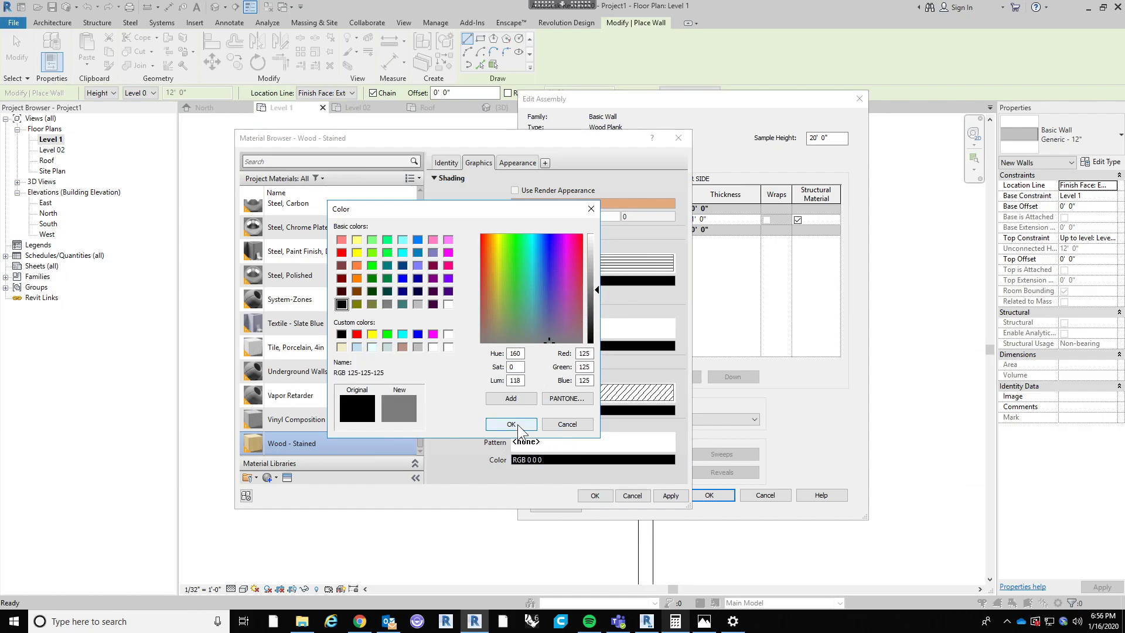
{"action": "left_click", "coordinate": [518, 426]}
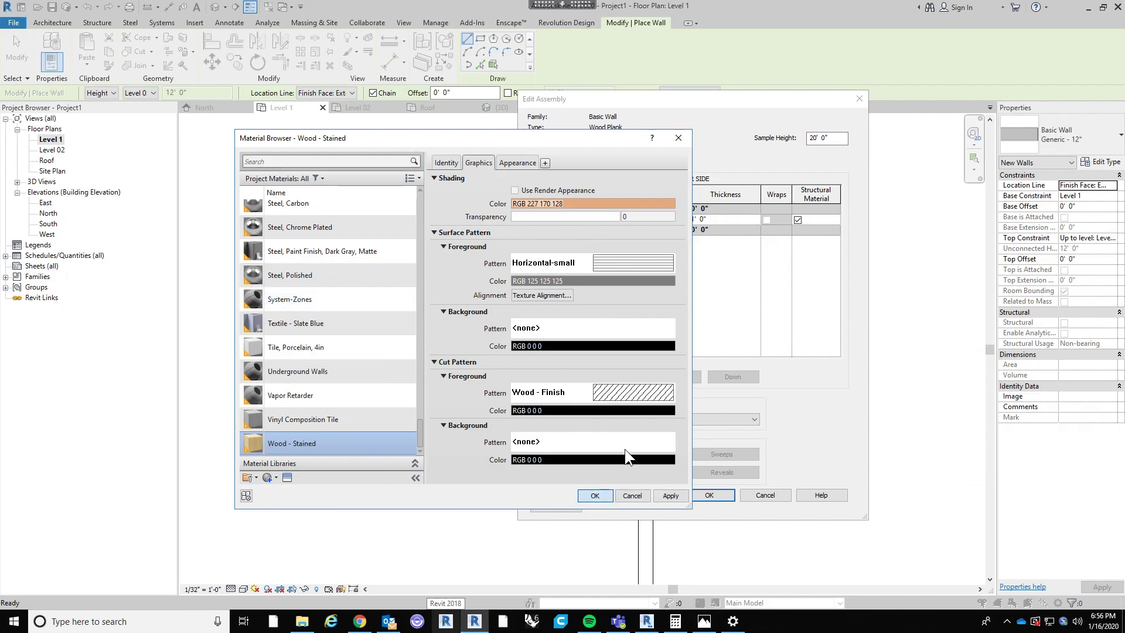
{"action": "key", "text": "Return"}
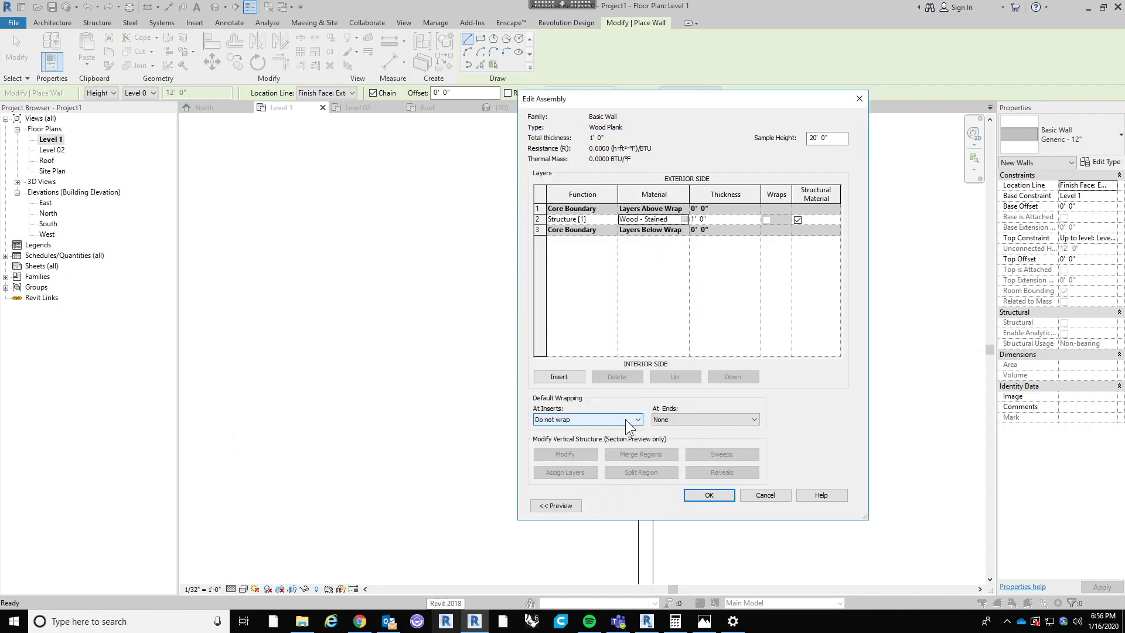
{"action": "left_click", "coordinate": [709, 495]}
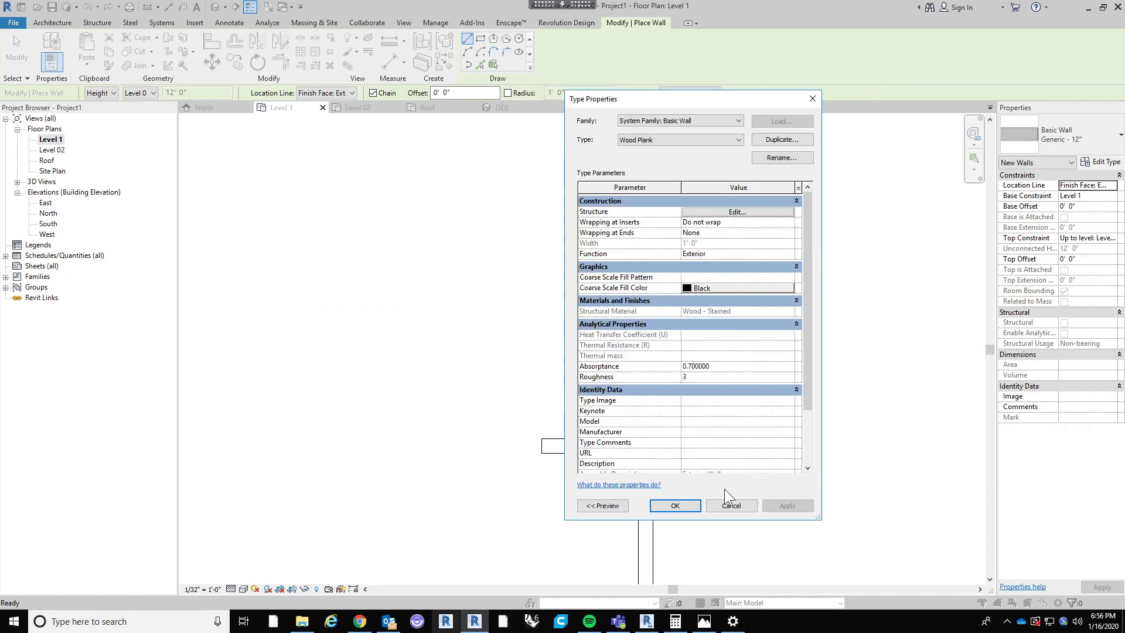
Step: Draw a 6'0" Wood Plank wall straight up from the existing wall's endpoint at the notch
{"action": "left_click", "coordinate": [675, 506]}
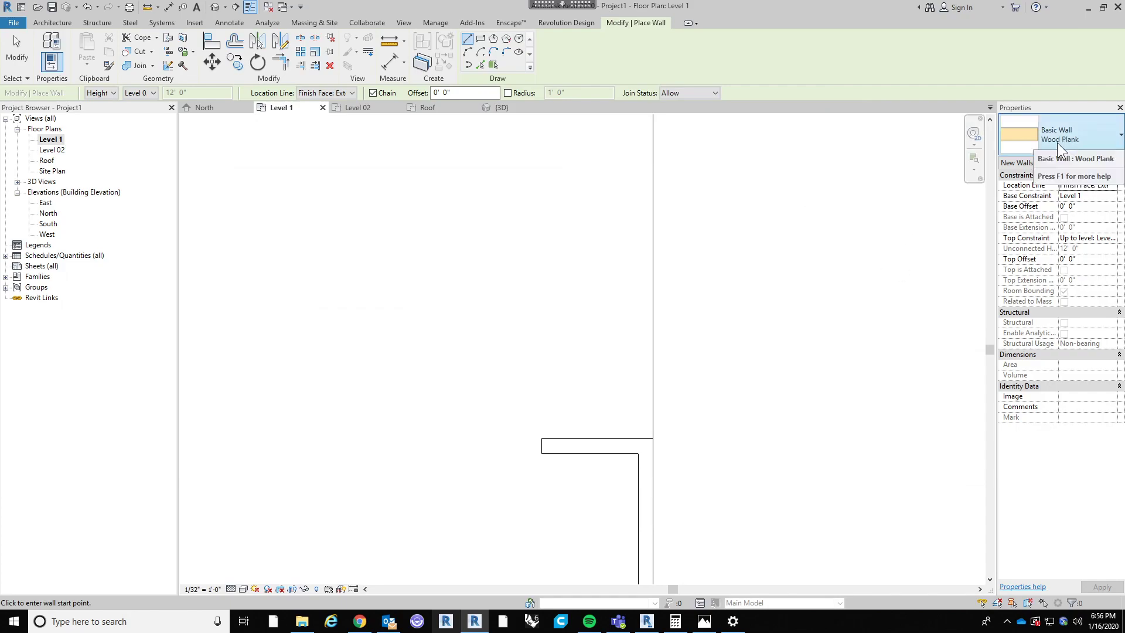
{"action": "left_click", "coordinate": [539, 438]}
{"action": "scroll", "coordinate": [539, 433], "scroll_direction": "down", "scroll_amount": 2}
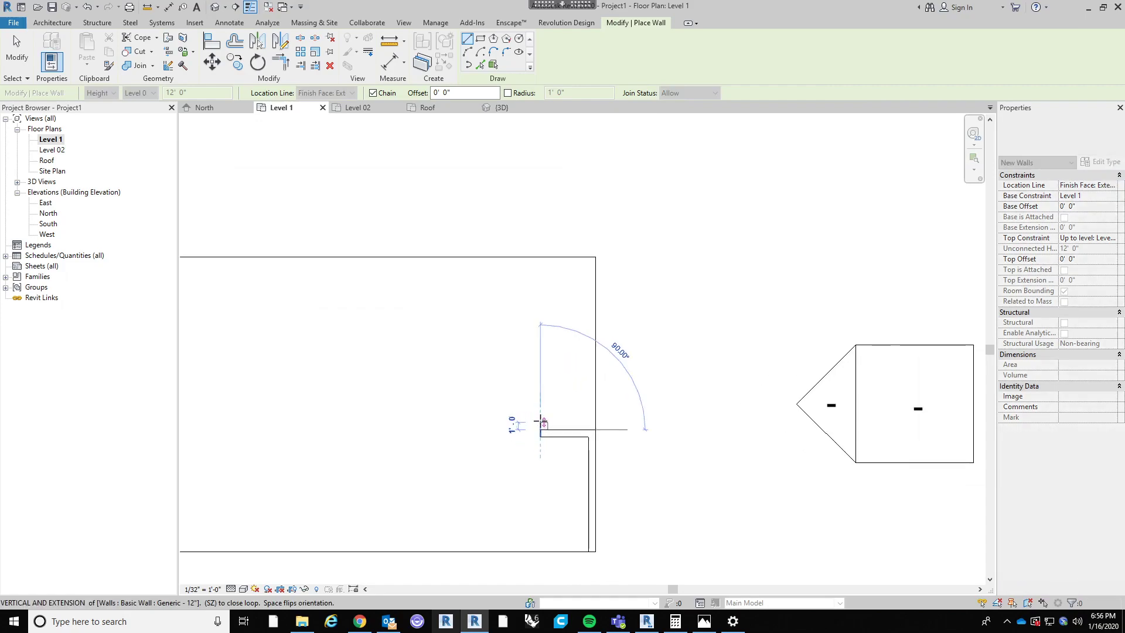
{"action": "scroll", "coordinate": [540, 419], "scroll_direction": "up", "scroll_amount": 1}
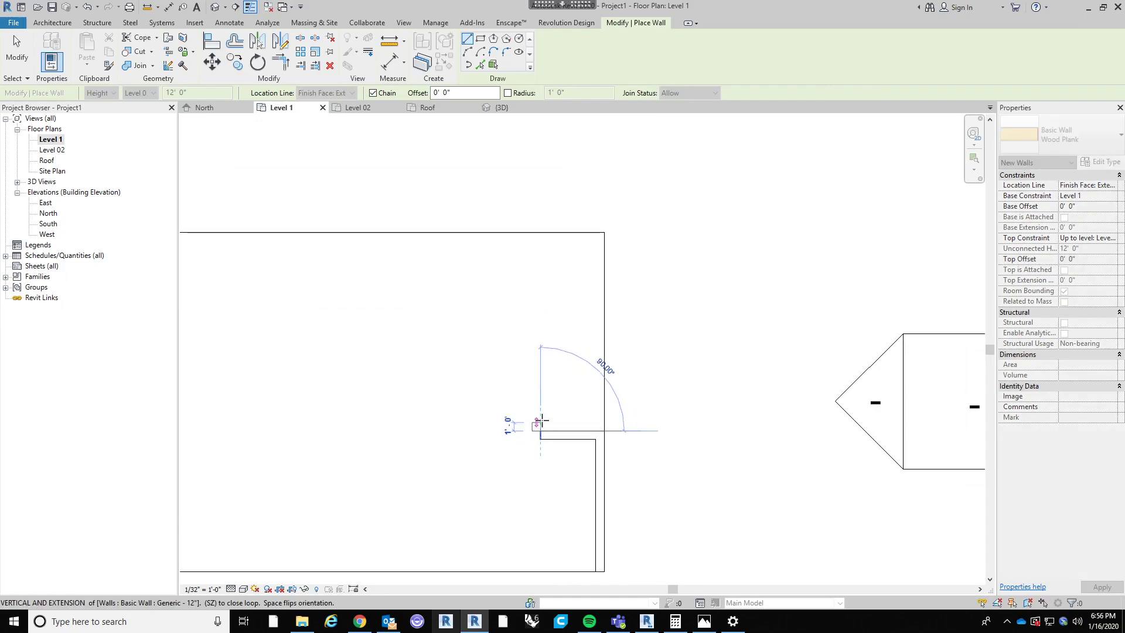
{"action": "left_click", "coordinate": [539, 381]}
{"action": "key", "text": "Escape"}
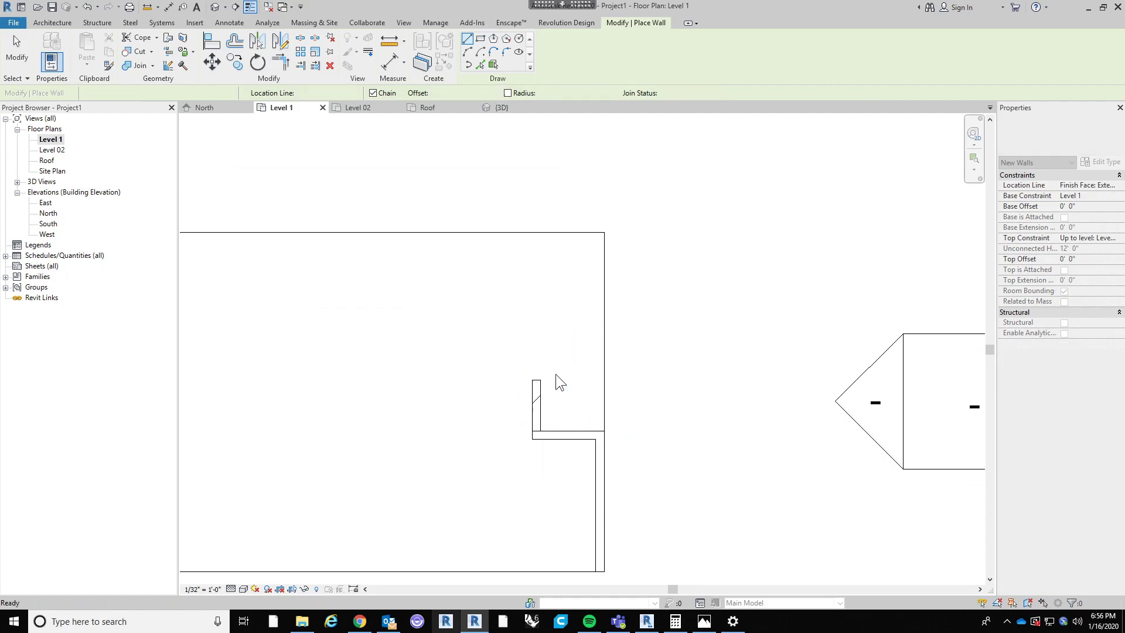
{"action": "key", "text": "Escape"}
{"action": "scroll", "coordinate": [586, 398], "scroll_direction": "down", "scroll_amount": 1}
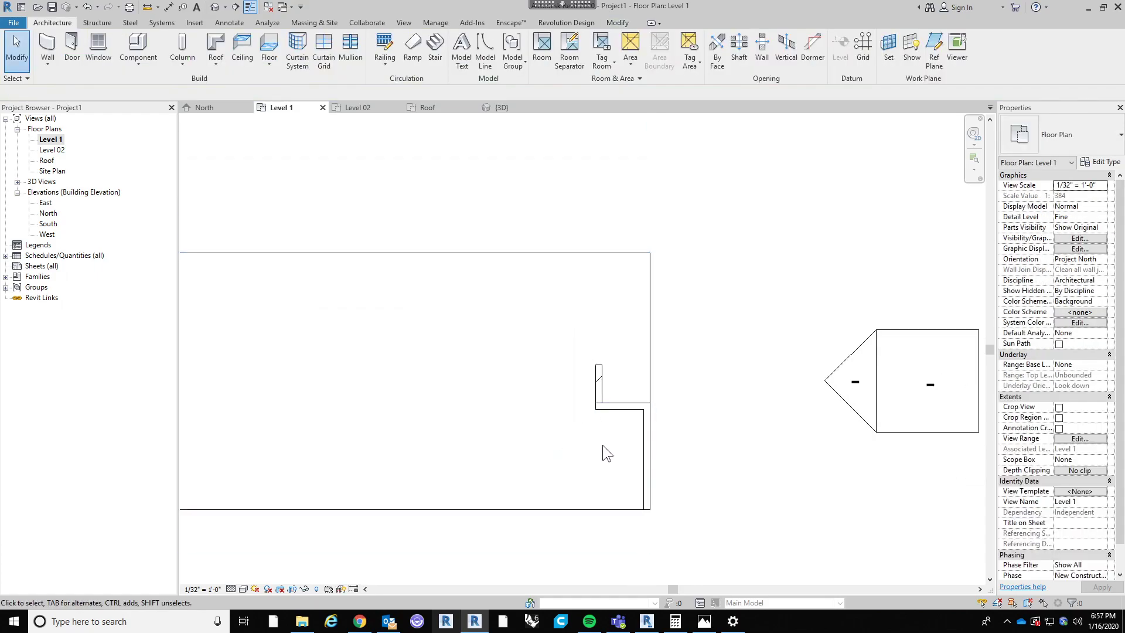
Step: Compare against the house sketch and adjust the short wall's top end grip
{"action": "left_click", "coordinate": [705, 622]}
{"action": "left_click", "coordinate": [705, 622]}
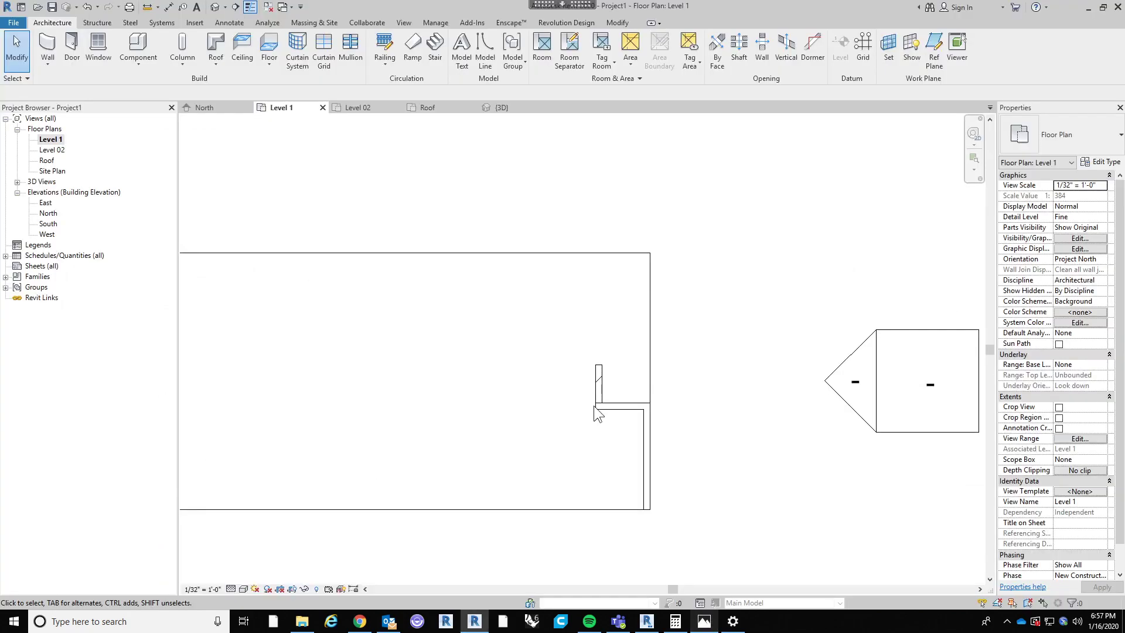
{"action": "left_click", "coordinate": [609, 374]}
{"action": "mouse_move", "coordinate": [608, 349]}
{"action": "left_mouse_down"}
{"action": "mouse_move", "coordinate": [605, 364]}
{"action": "mouse_move", "coordinate": [608, 351]}
{"action": "left_mouse_up"}
{"action": "left_click", "coordinate": [598, 332]}
{"action": "scroll", "coordinate": [649, 384], "scroll_direction": "down", "scroll_amount": 2}
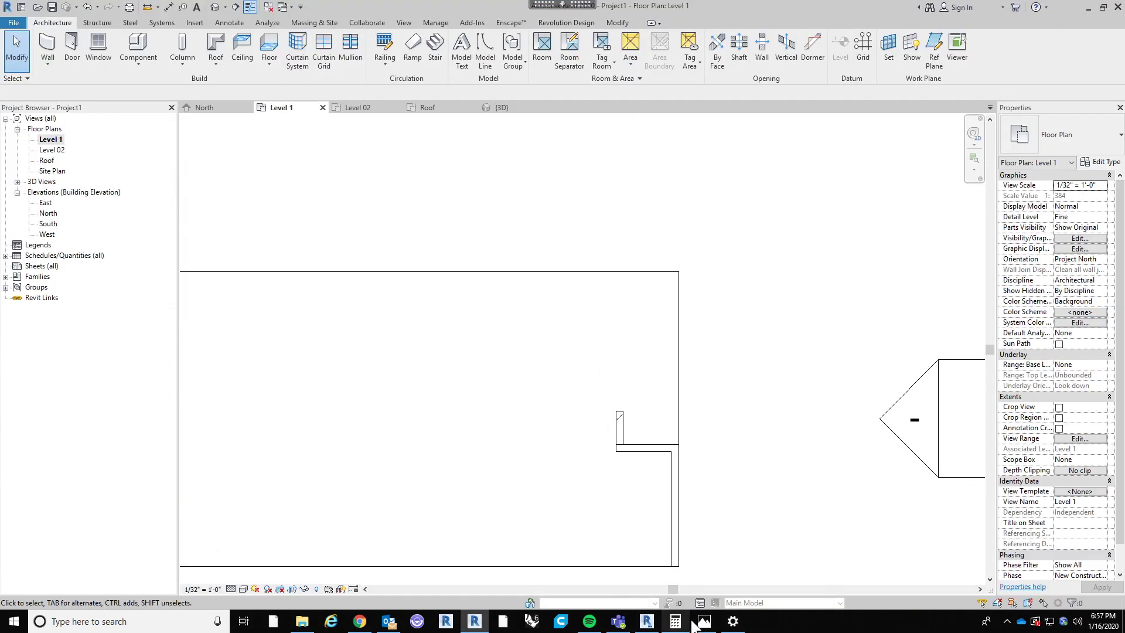
{"action": "left_click", "coordinate": [704, 624]}
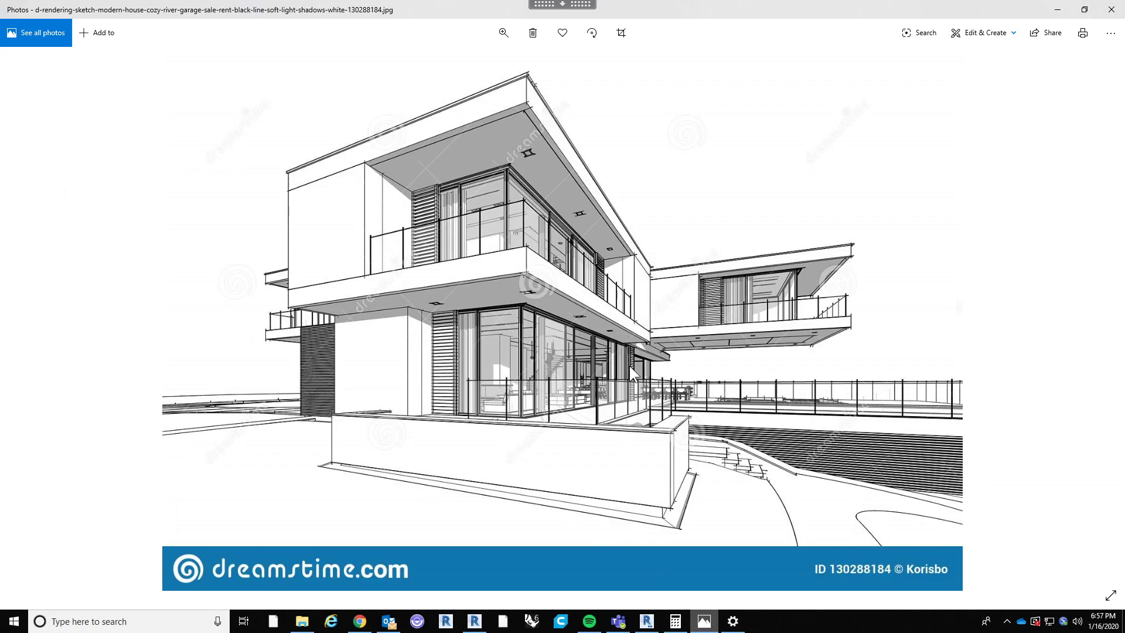
{"action": "left_click", "coordinate": [1058, 10]}
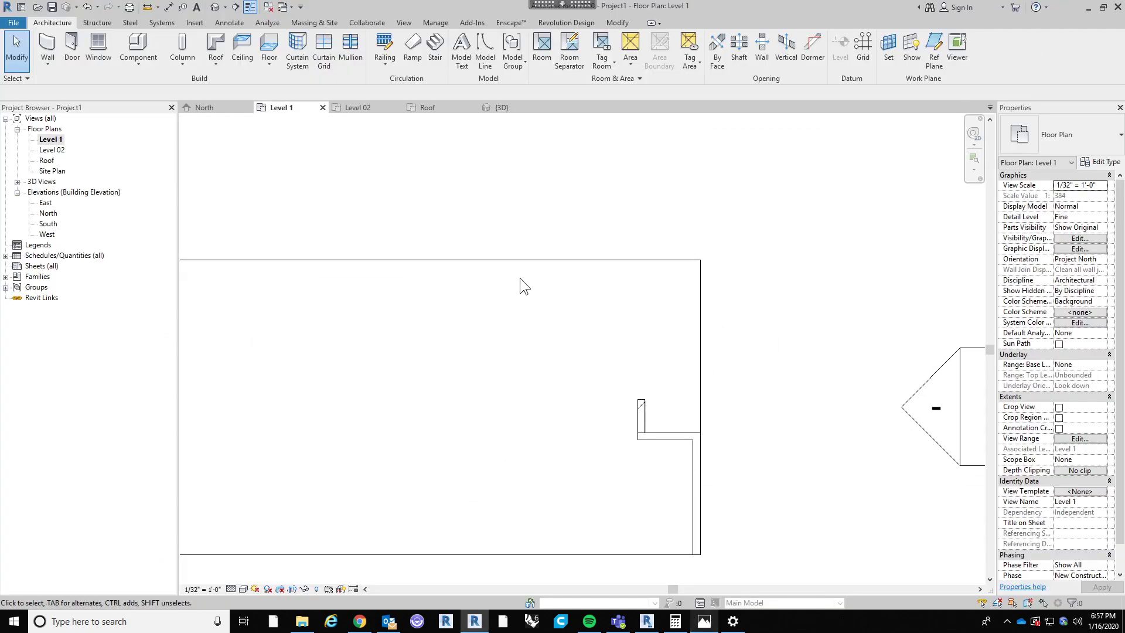
Step: Start the Wall tool with the Curtain Wall: Storefront type selected
{"action": "left_click", "coordinate": [48, 45]}
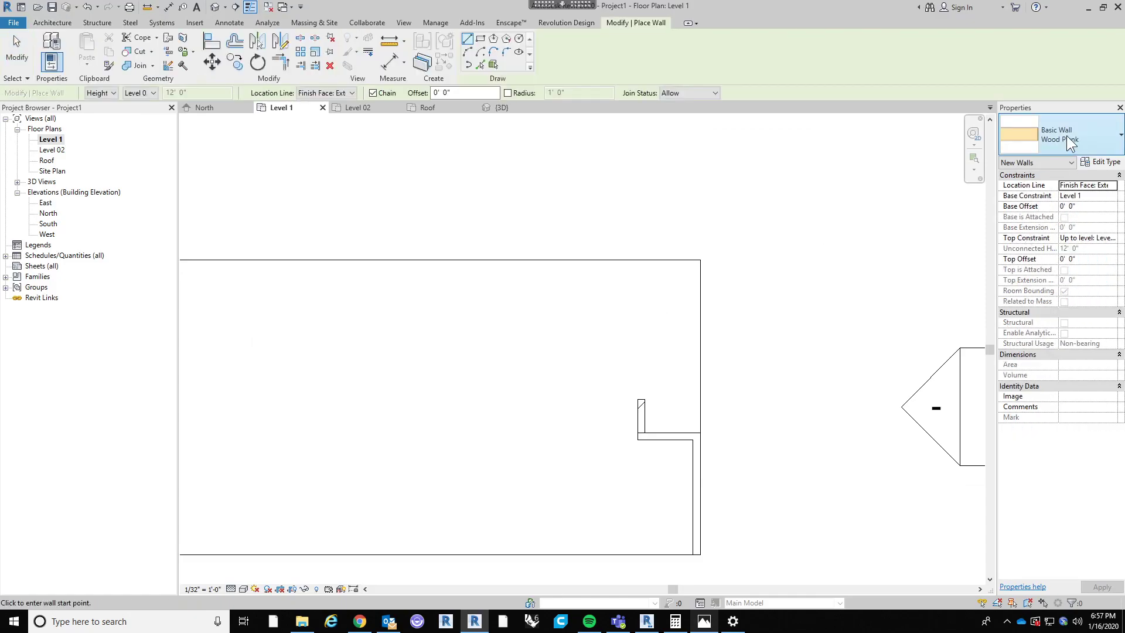
{"action": "left_click", "coordinate": [1066, 135]}
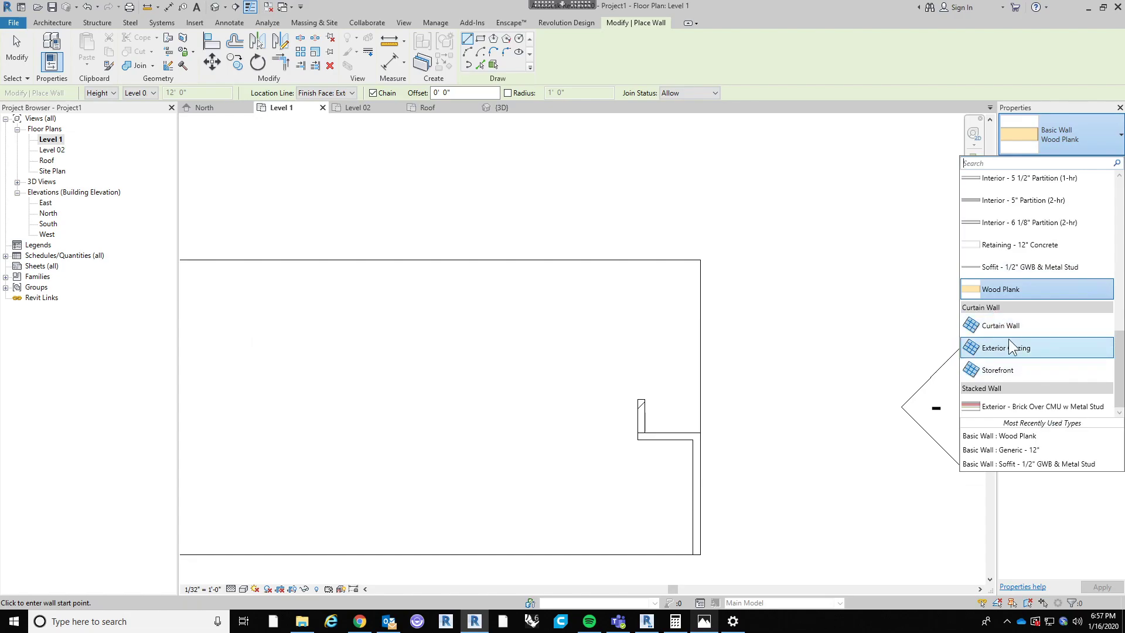
{"action": "left_click", "coordinate": [1006, 370]}
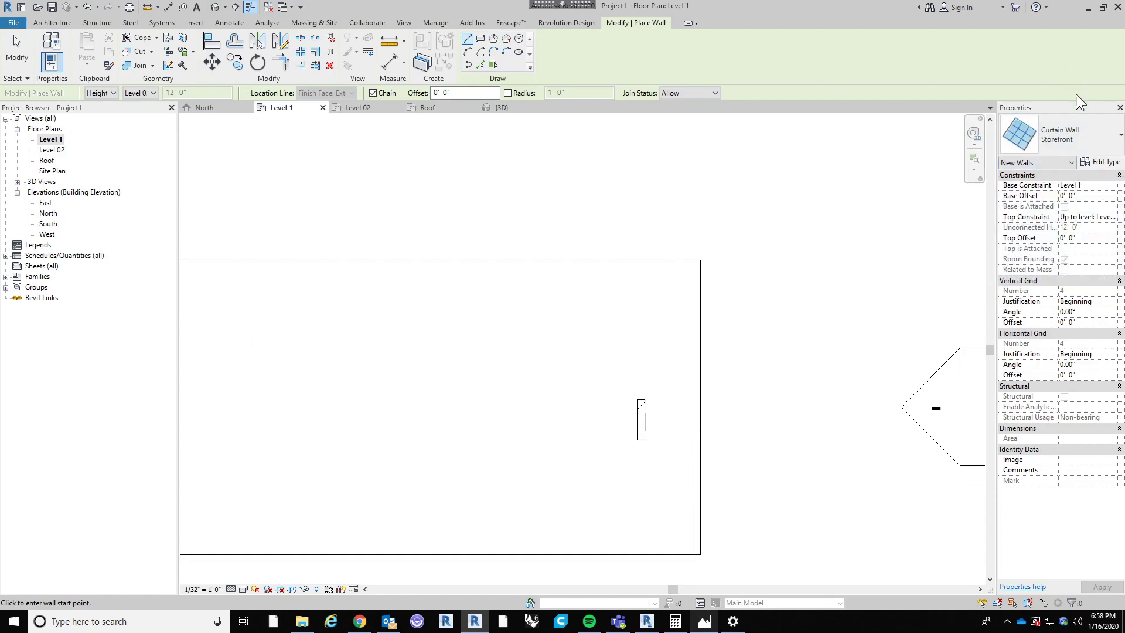
Step: In the Storefront type properties, set Horizontal Grid Layout to None, checking the house sketch
{"action": "left_click", "coordinate": [1100, 162]}
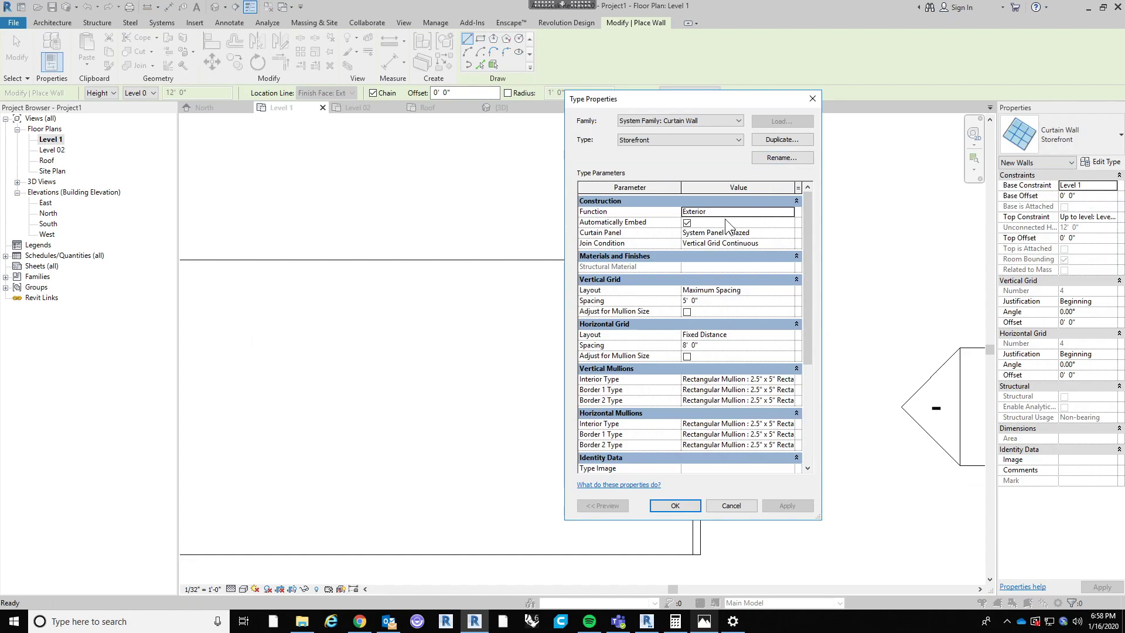
{"action": "left_click", "coordinate": [701, 623]}
{"action": "left_click", "coordinate": [699, 623]}
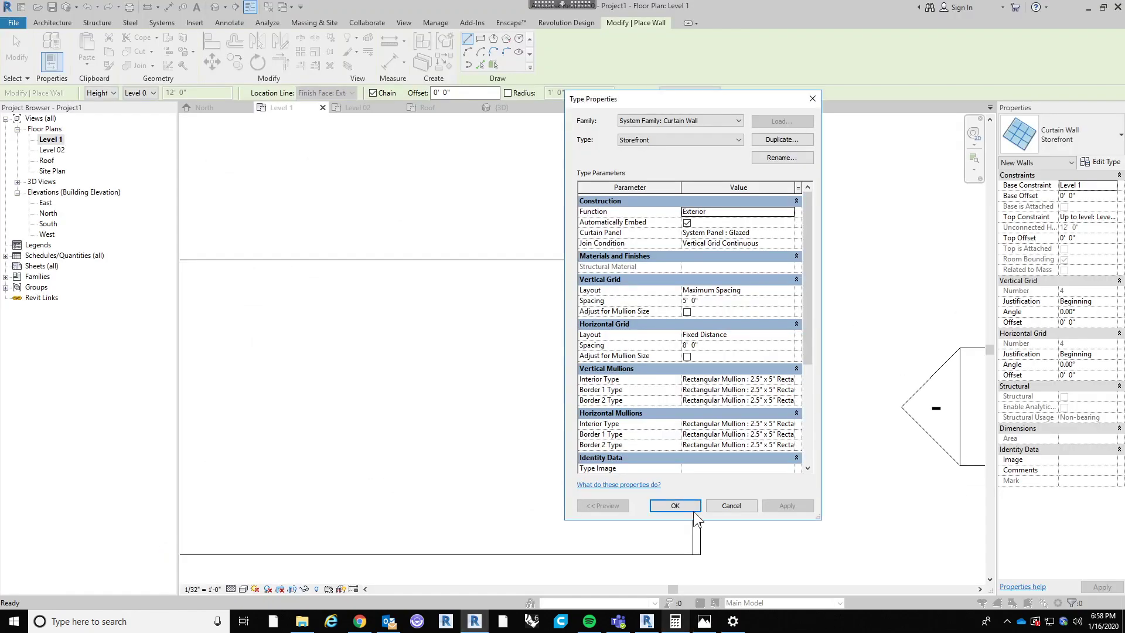
{"action": "left_click", "coordinate": [700, 623]}
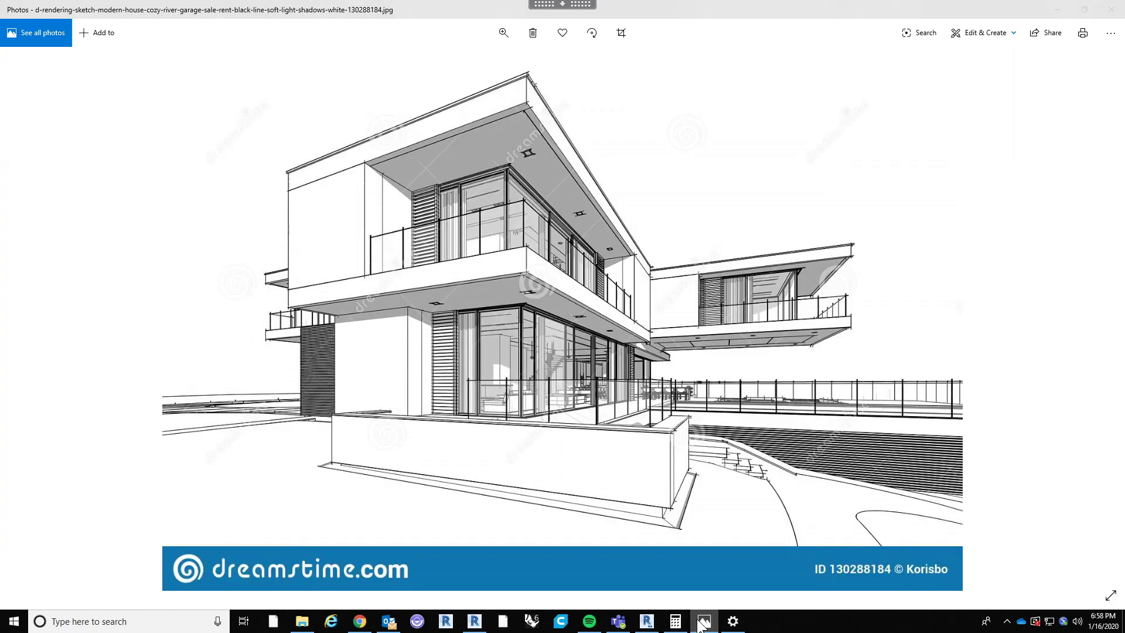
{"action": "left_click", "coordinate": [700, 623]}
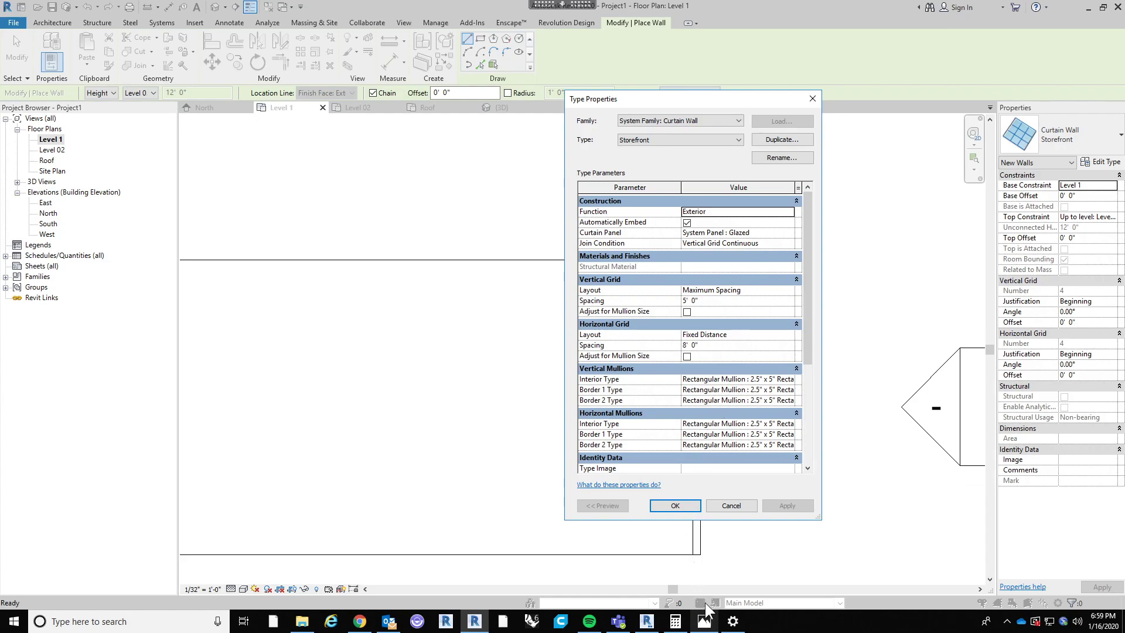
{"action": "left_click", "coordinate": [702, 622]}
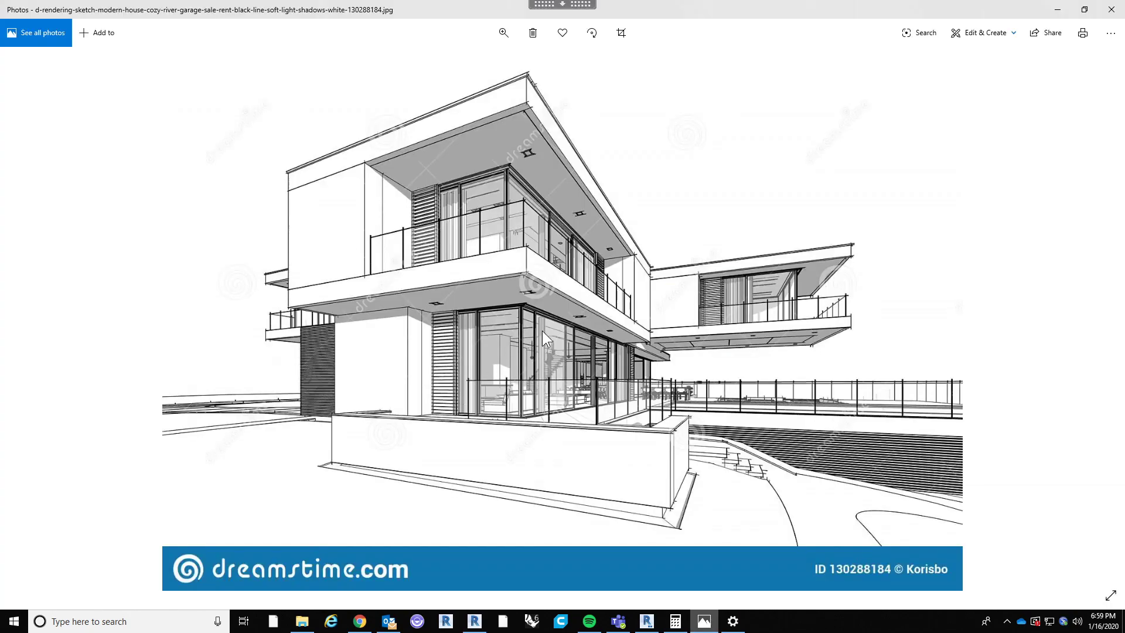
{"action": "left_click", "coordinate": [703, 622]}
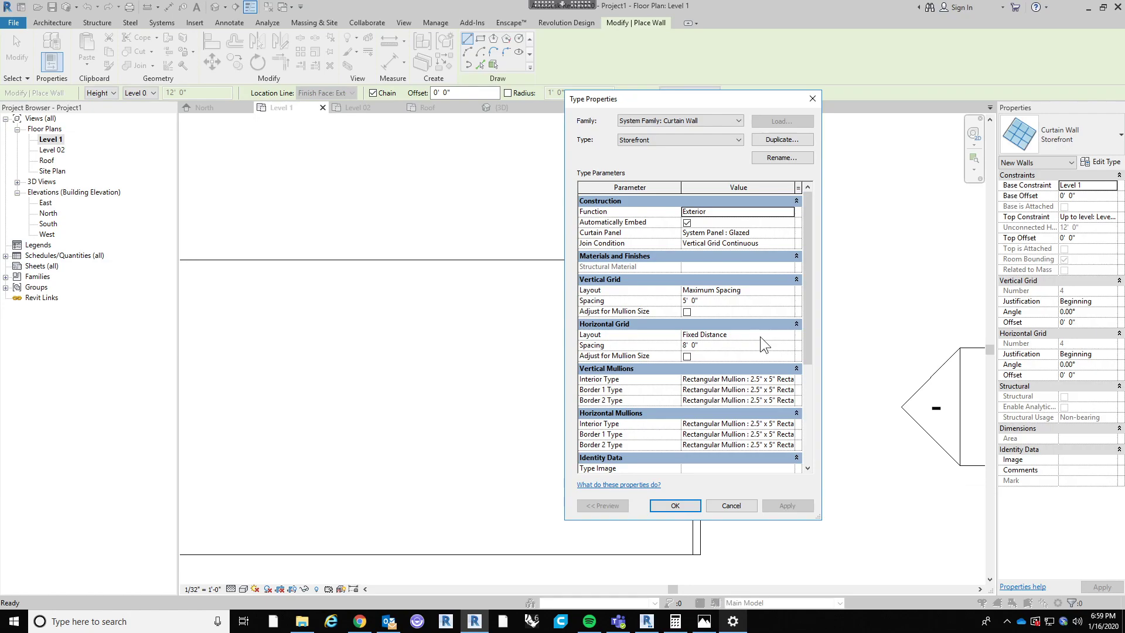
{"action": "left_click", "coordinate": [788, 336]}
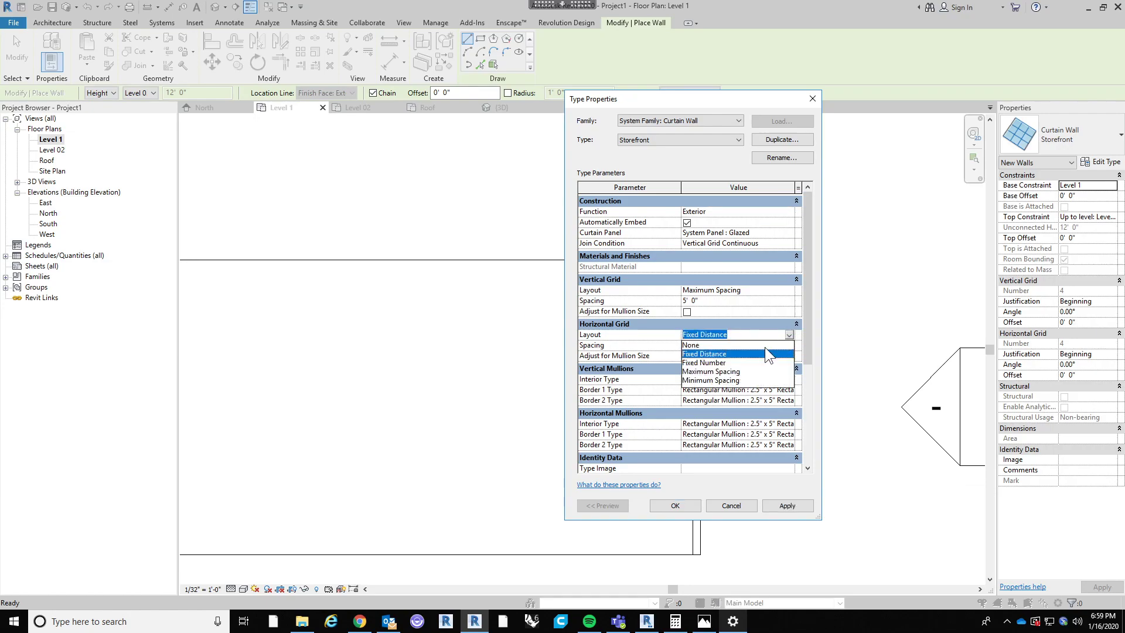
{"action": "left_click", "coordinate": [761, 345]}
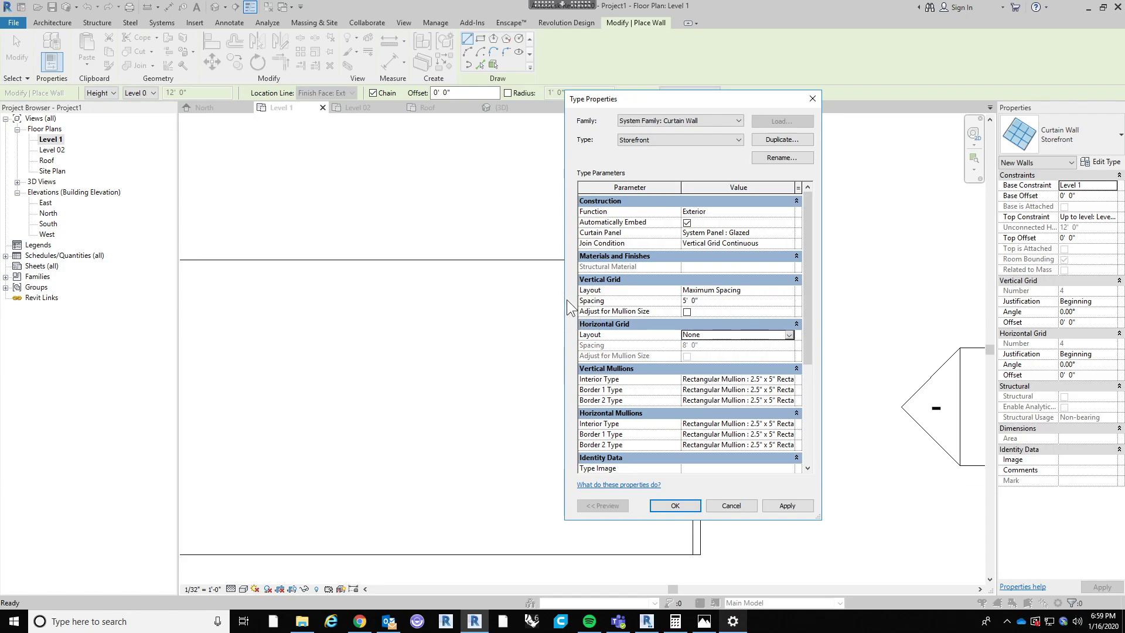
{"action": "left_click", "coordinate": [669, 502]}
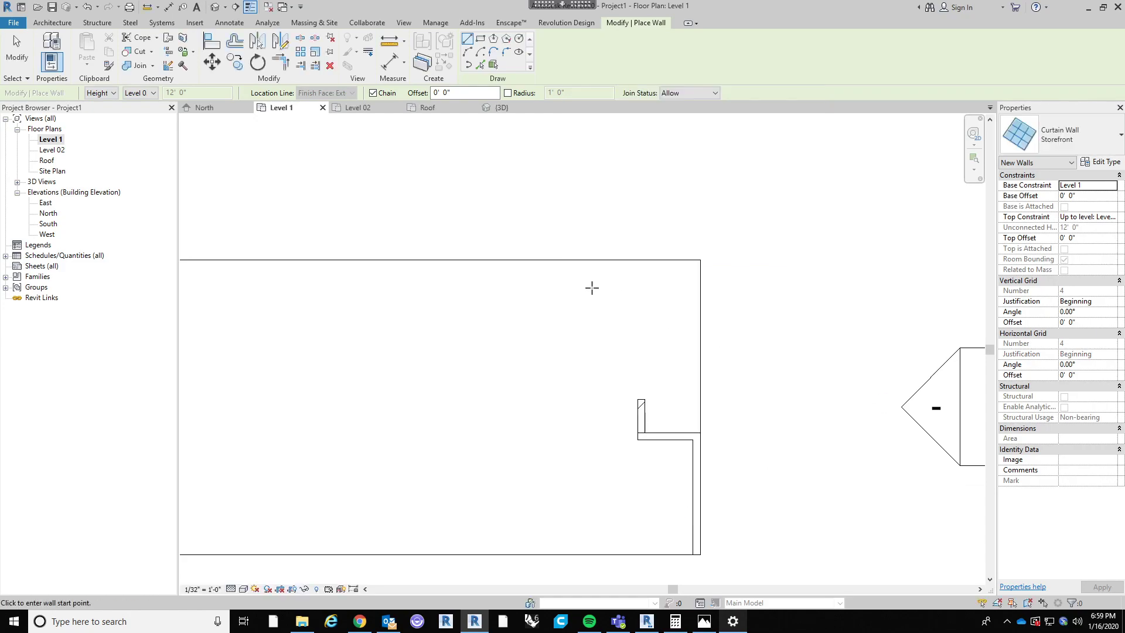
Step: Draw Storefront curtain walls from the short wall up the right side and across to the top-left corner
{"action": "left_click", "coordinate": [642, 399]}
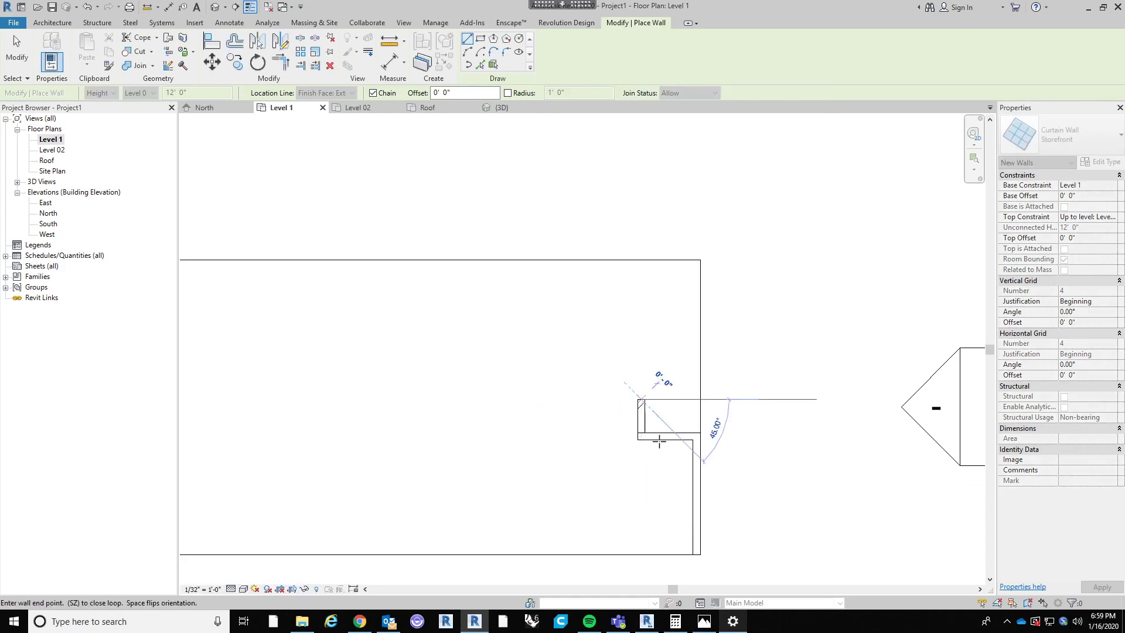
{"action": "left_click", "coordinate": [640, 258]}
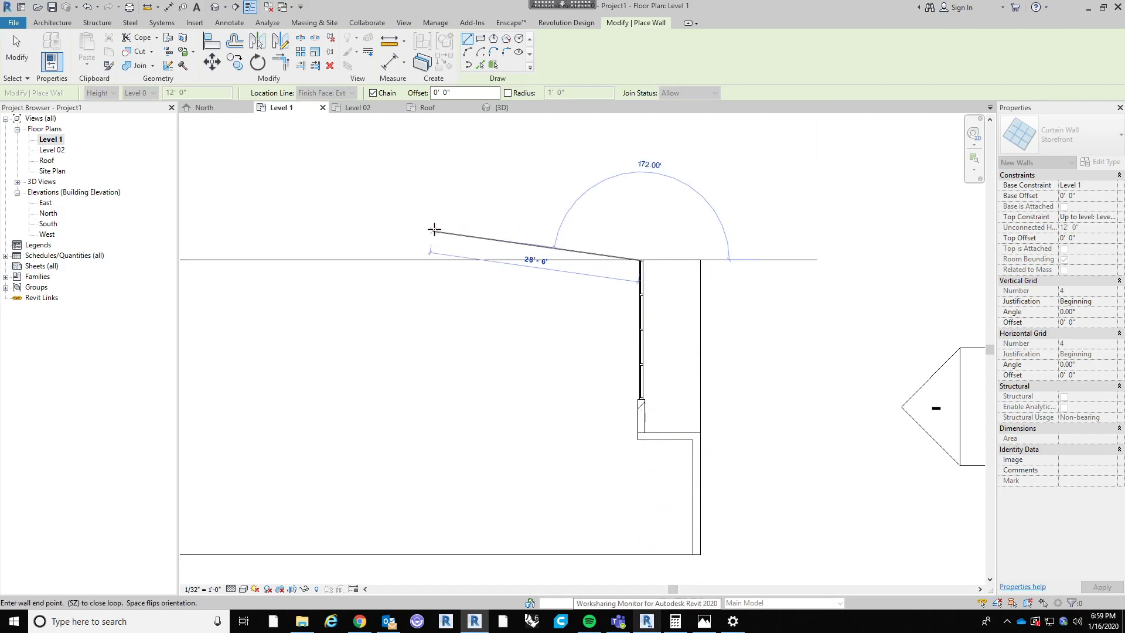
{"action": "scroll", "coordinate": [432, 230], "scroll_direction": "down", "scroll_amount": 2}
{"action": "middle_click_drag", "start_coordinate": [432, 231], "coordinate": [715, 237]}
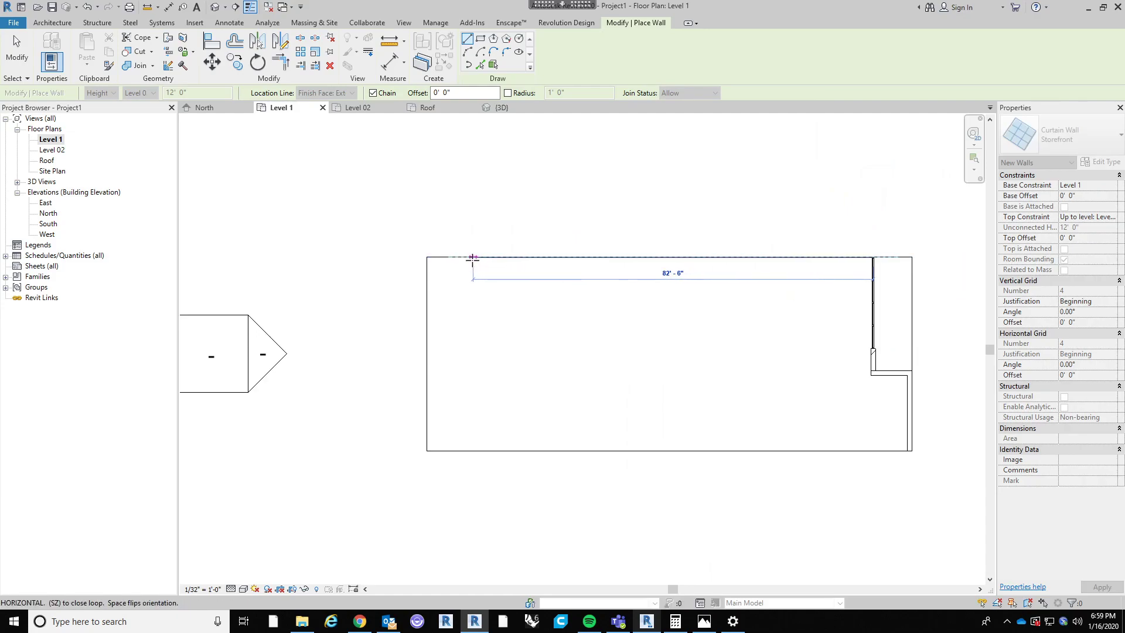
{"action": "left_click", "coordinate": [516, 394]}
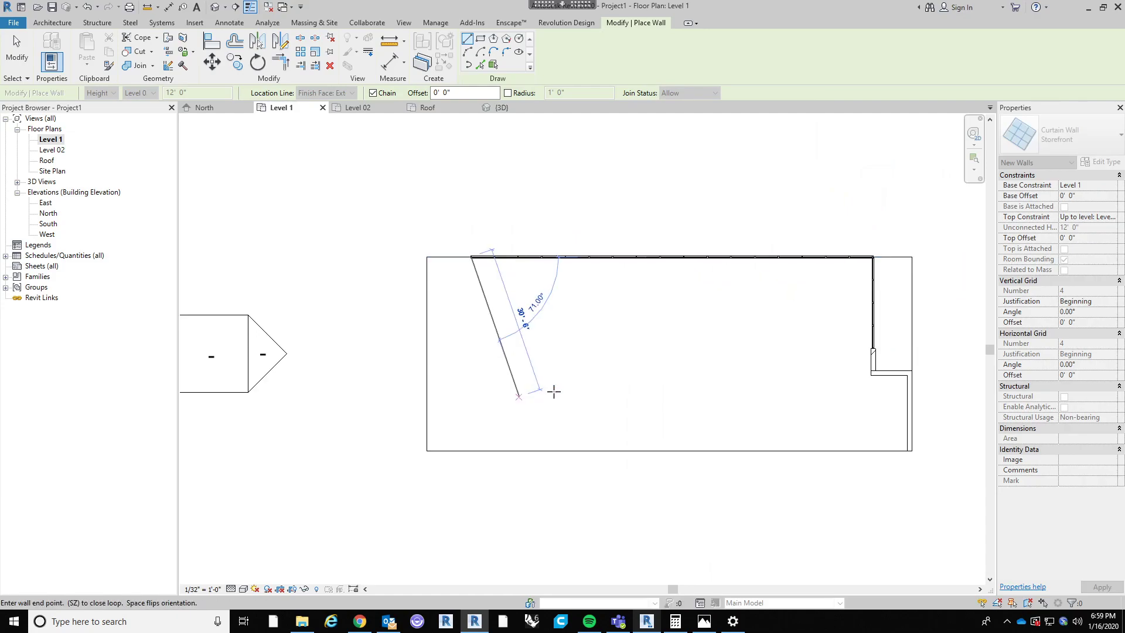
{"action": "key", "text": "Escape"}
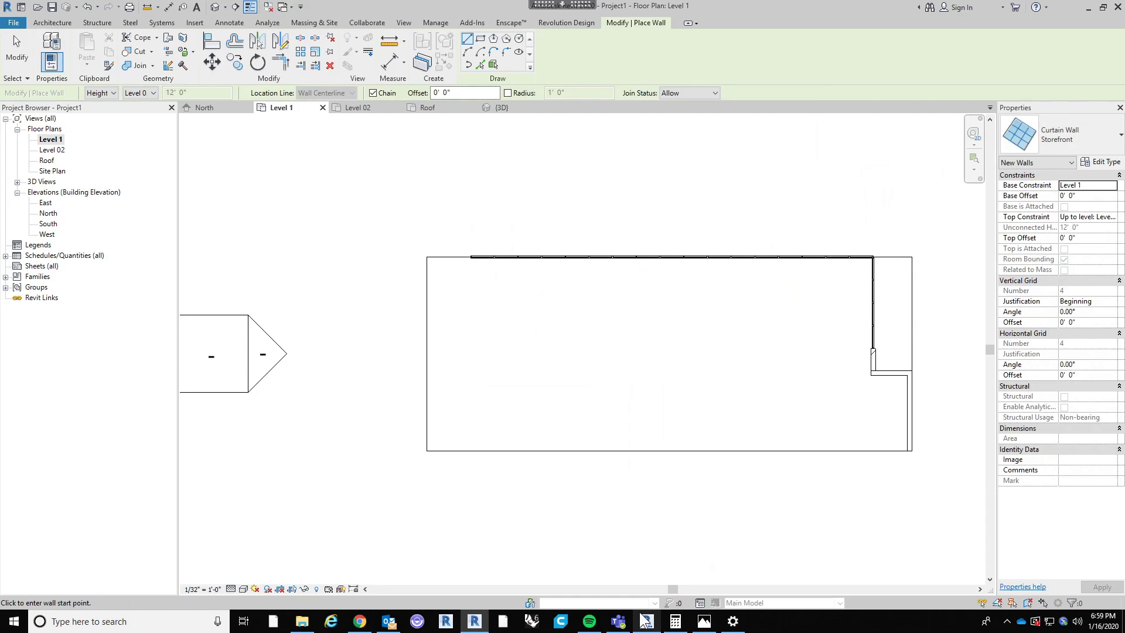
{"action": "left_click", "coordinate": [702, 625]}
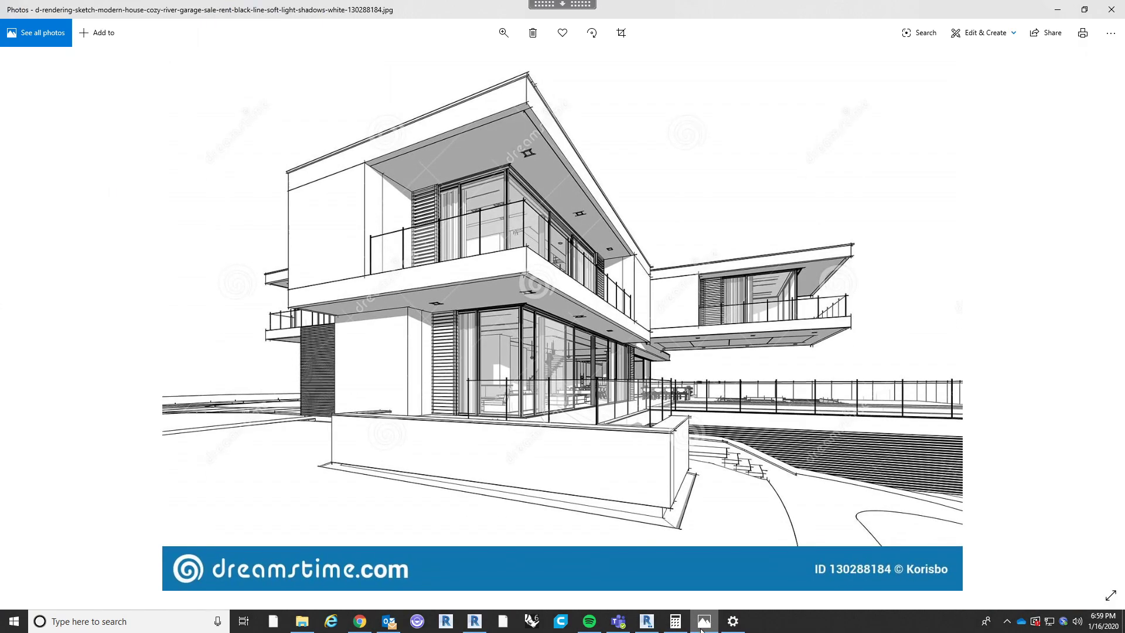
{"action": "left_click", "coordinate": [702, 625]}
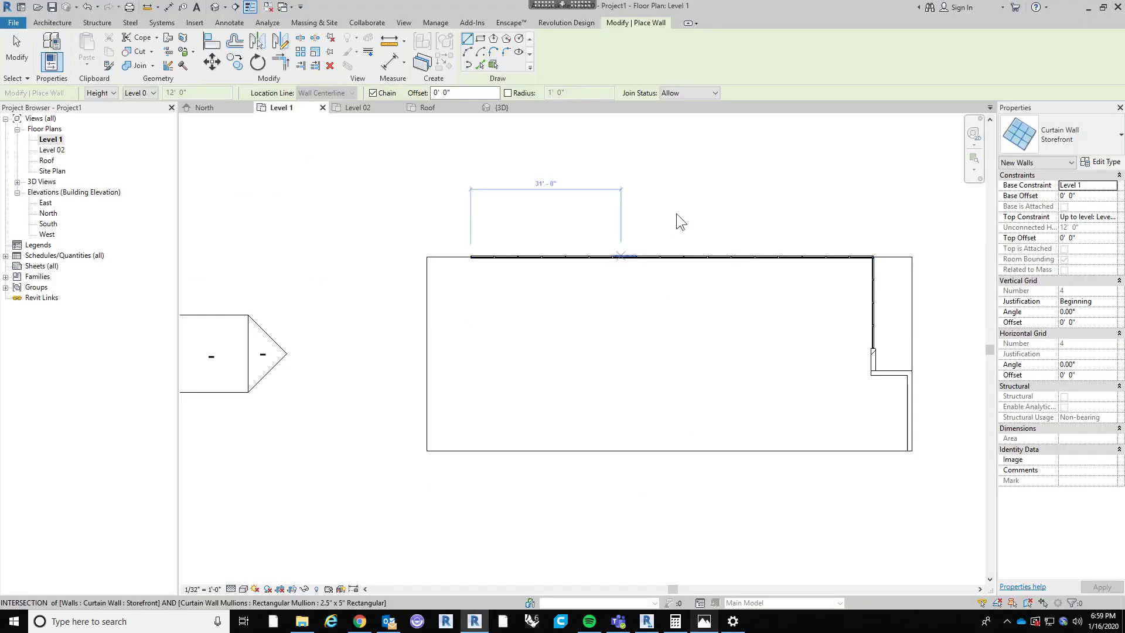
{"action": "key", "text": "Escape"}
{"action": "scroll", "coordinate": [518, 233], "scroll_direction": "up", "scroll_amount": 1}
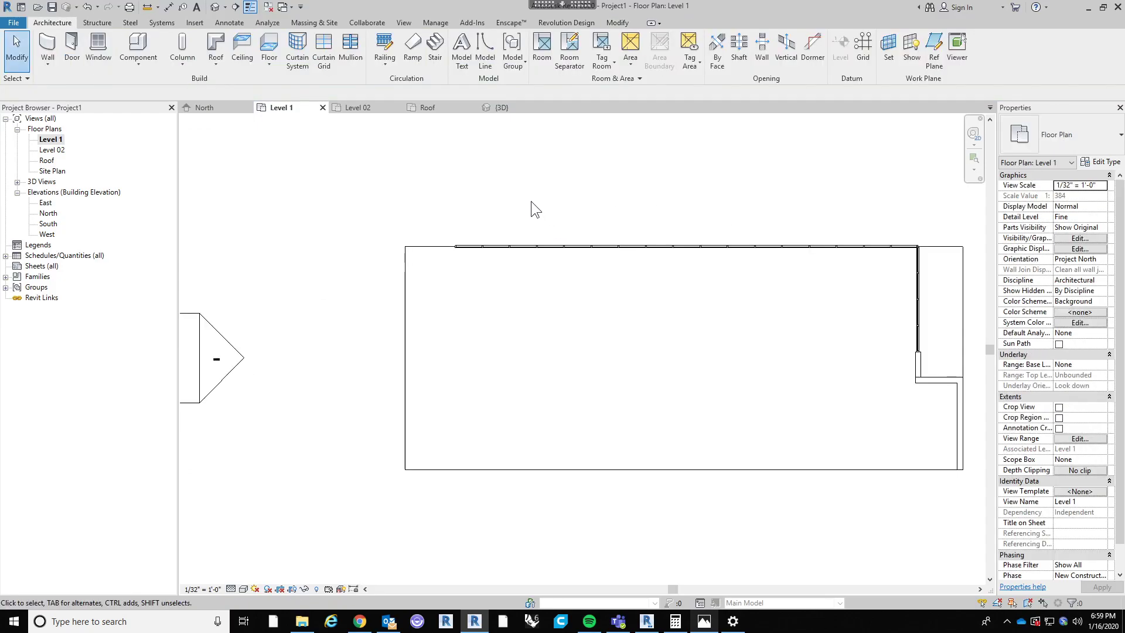
{"action": "left_click", "coordinate": [47, 45]}
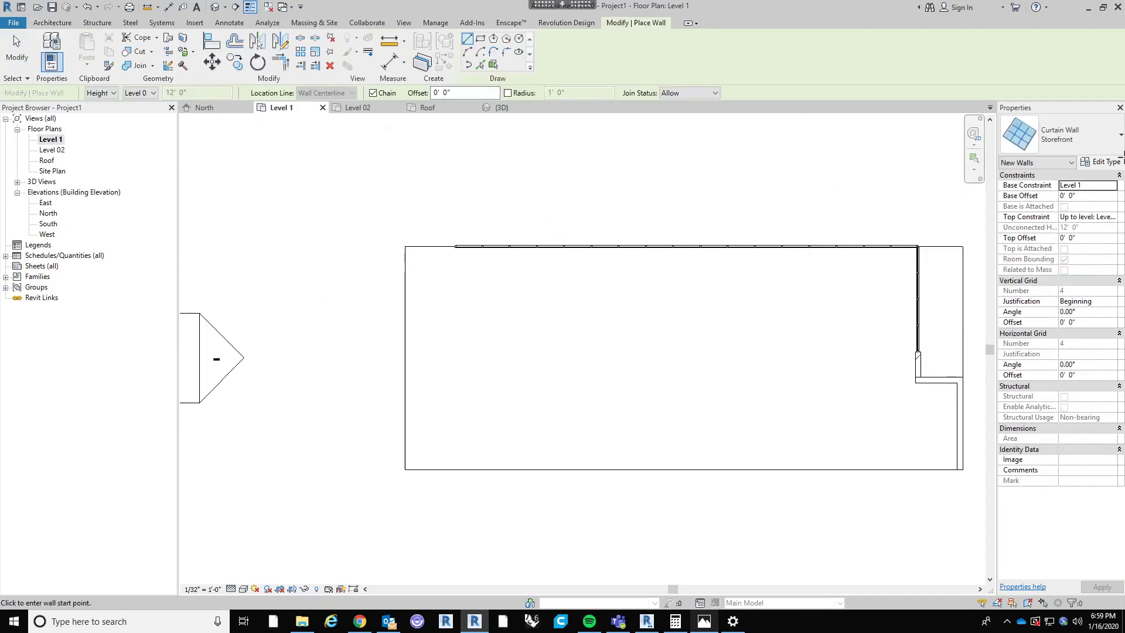
Step: Draw a 9'-0" Wood Plank wall from the top-left corner with location line Finish Face: Exterior
{"action": "left_click", "coordinate": [1112, 134]}
{"action": "left_click", "coordinate": [1029, 281]}
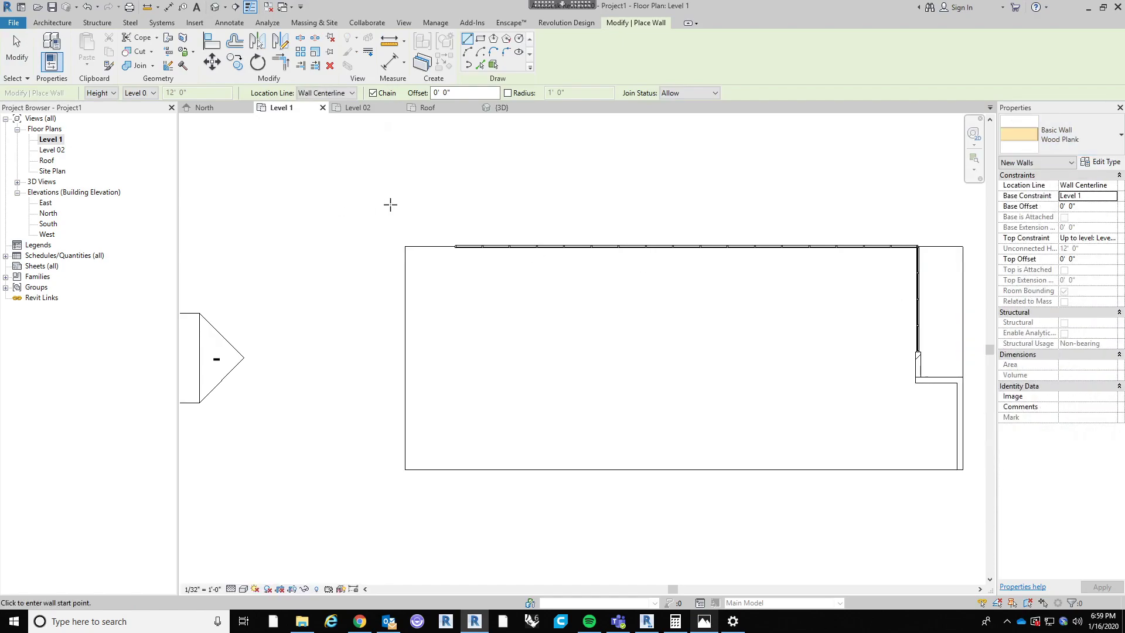
{"action": "scroll", "coordinate": [390, 204], "scroll_direction": "up", "scroll_amount": 4}
{"action": "left_click", "coordinate": [346, 96]}
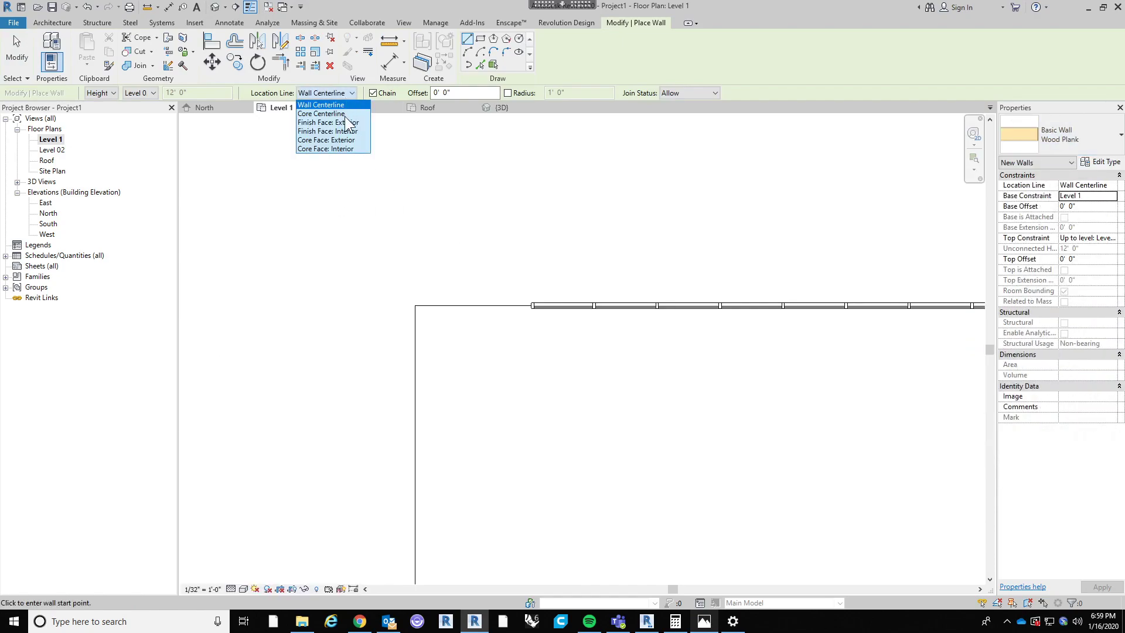
{"action": "left_click", "coordinate": [347, 122]}
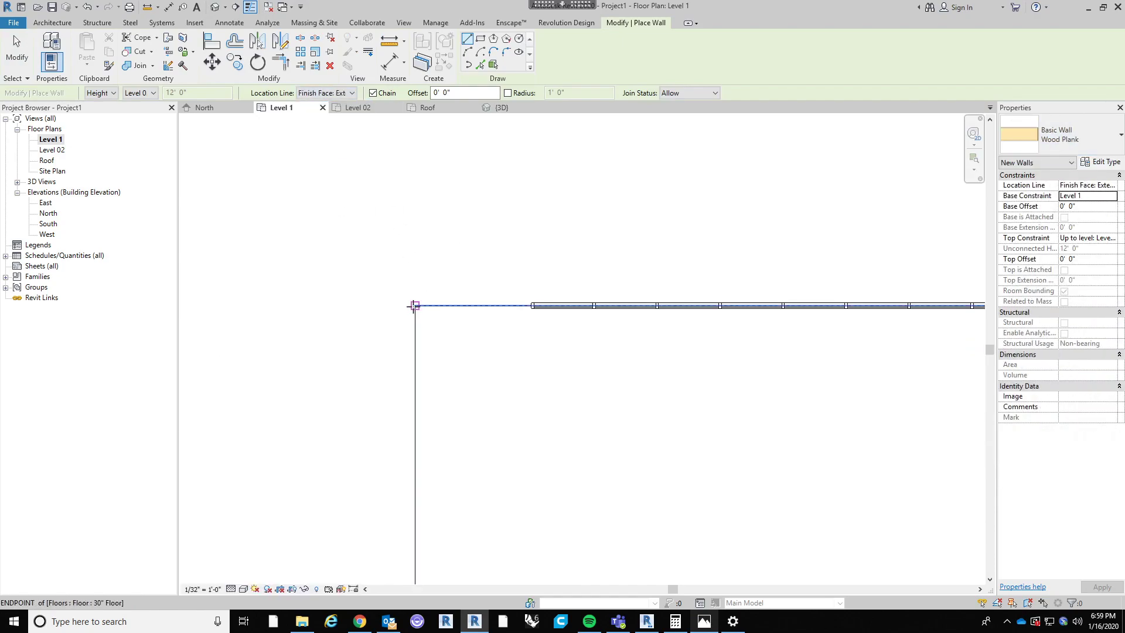
{"action": "left_click", "coordinate": [414, 305]}
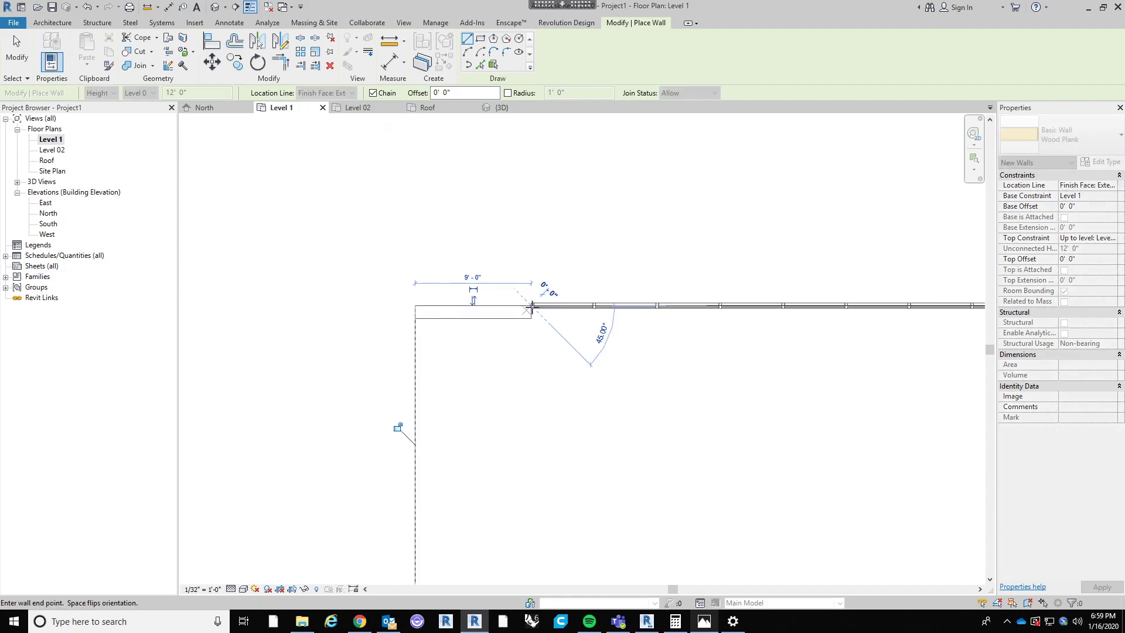
{"action": "left_click", "coordinate": [530, 305]}
{"action": "key", "text": "Escape"}
{"action": "key", "text": "Escape"}
{"action": "scroll", "coordinate": [529, 385], "scroll_direction": "down", "scroll_amount": 3}
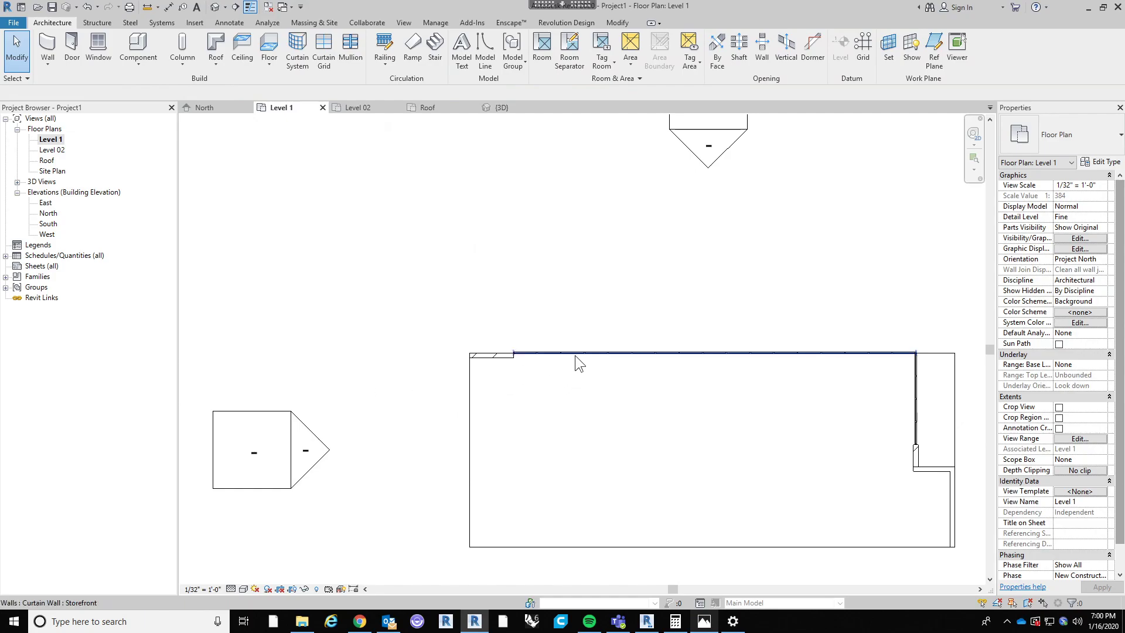
{"action": "scroll", "coordinate": [627, 345], "scroll_direction": "up", "scroll_amount": 3}
{"action": "scroll", "coordinate": [557, 314], "scroll_direction": "down", "scroll_amount": 2}
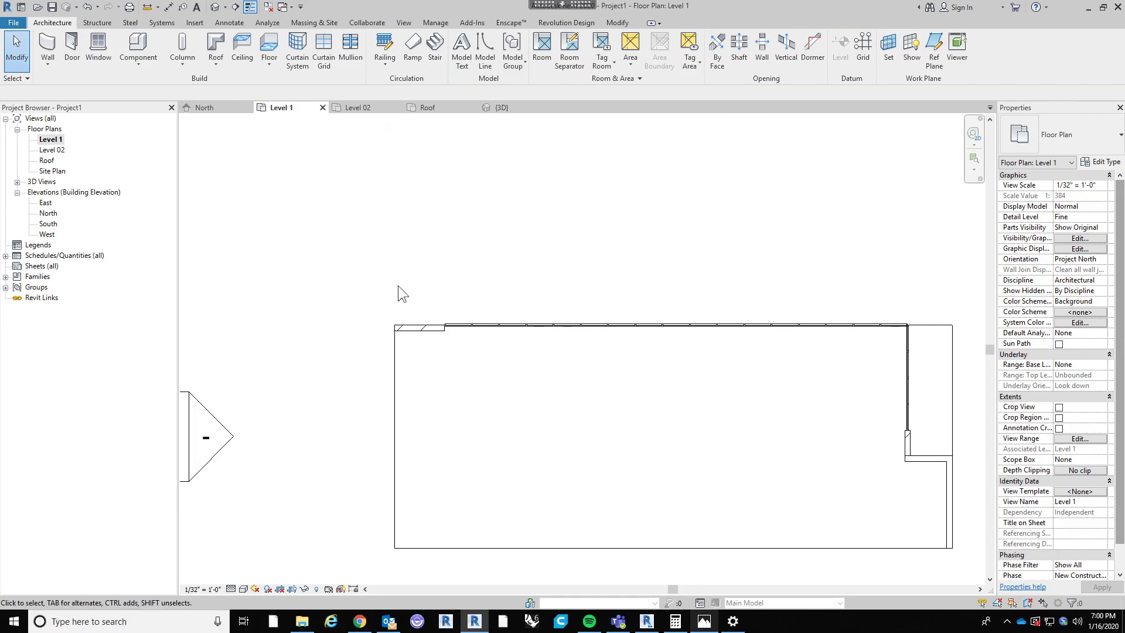
{"action": "left_click", "coordinate": [50, 46]}
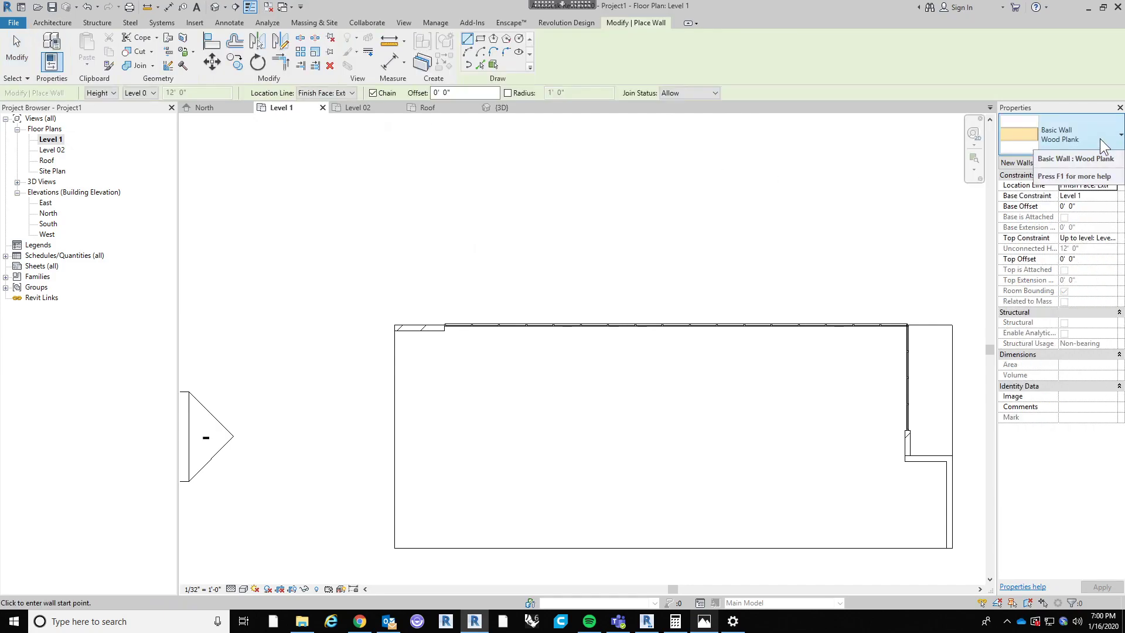
{"action": "left_click", "coordinate": [1101, 146]}
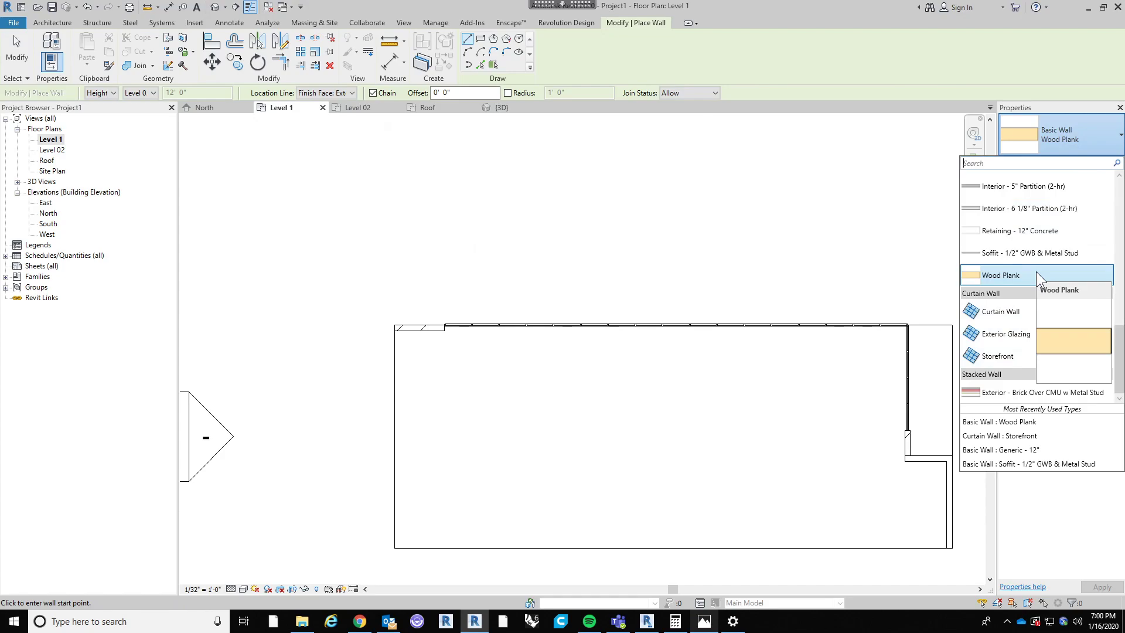
{"action": "left_click", "coordinate": [586, 388]}
{"action": "key", "text": "Escape"}
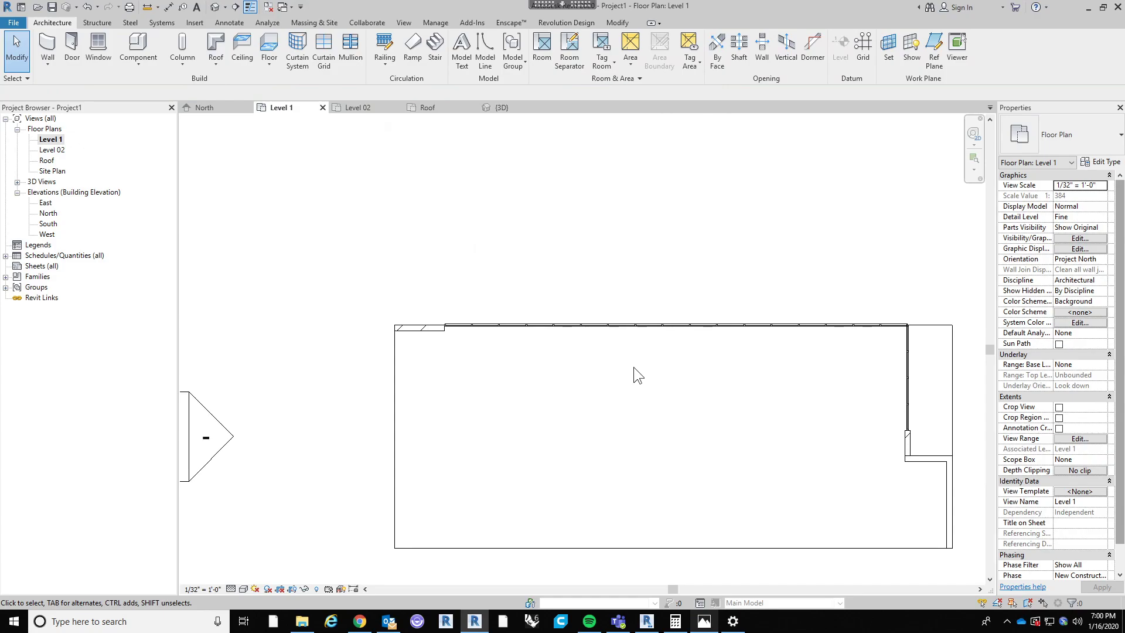
{"action": "scroll", "coordinate": [585, 388], "scroll_direction": "up", "scroll_amount": 2}
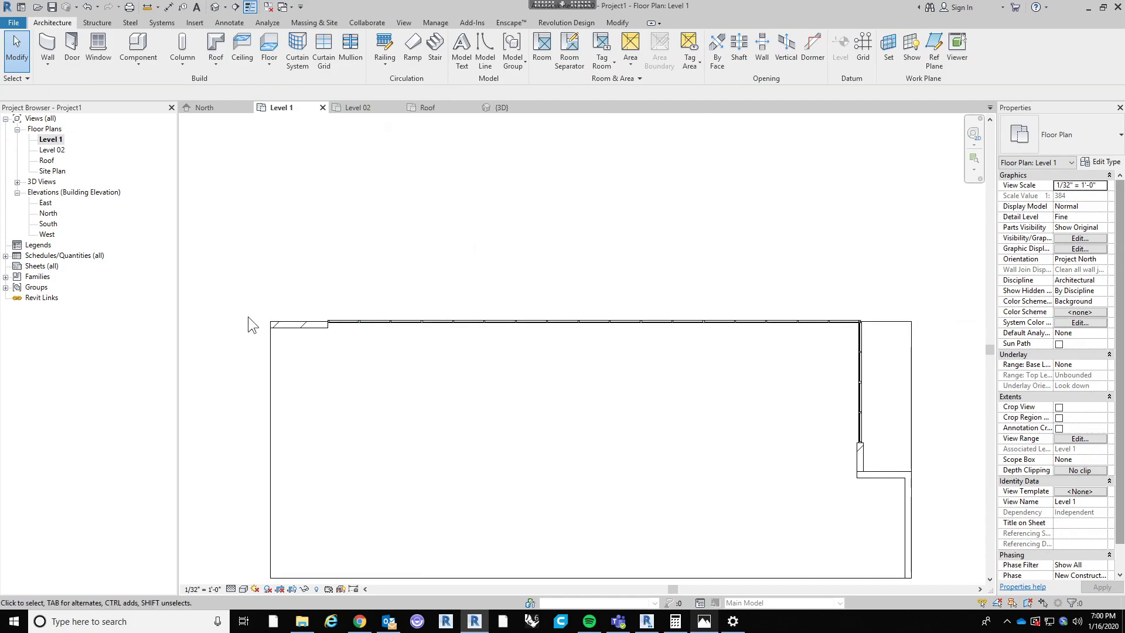
{"action": "scroll", "coordinate": [273, 321], "scroll_direction": "up", "scroll_amount": 3}
{"action": "scroll", "coordinate": [281, 319], "scroll_direction": "down", "scroll_amount": 2}
{"action": "scroll", "coordinate": [450, 322], "scroll_direction": "down", "scroll_amount": 3}
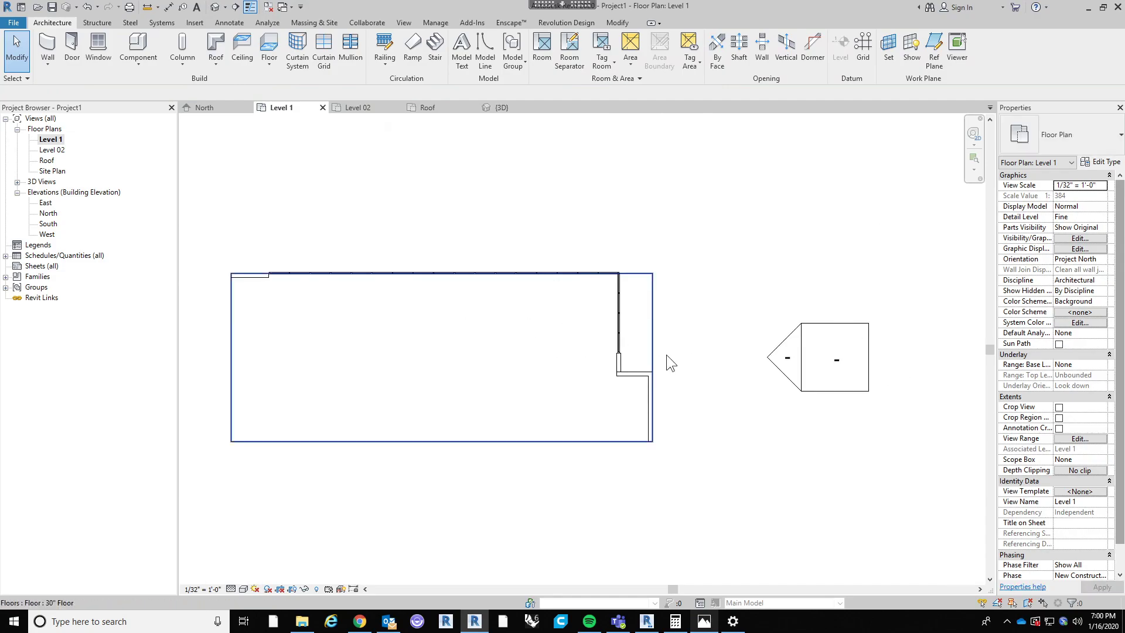
{"action": "scroll", "coordinate": [525, 357], "scroll_direction": "up", "scroll_amount": 4}
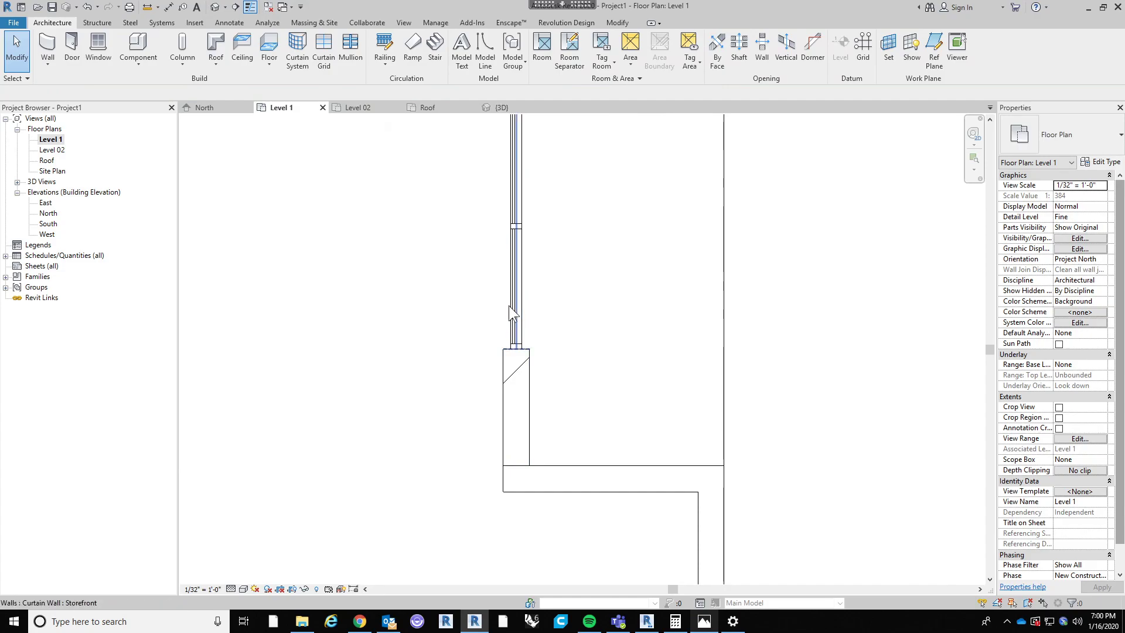
{"action": "scroll", "coordinate": [529, 356], "scroll_direction": "down", "scroll_amount": 3}
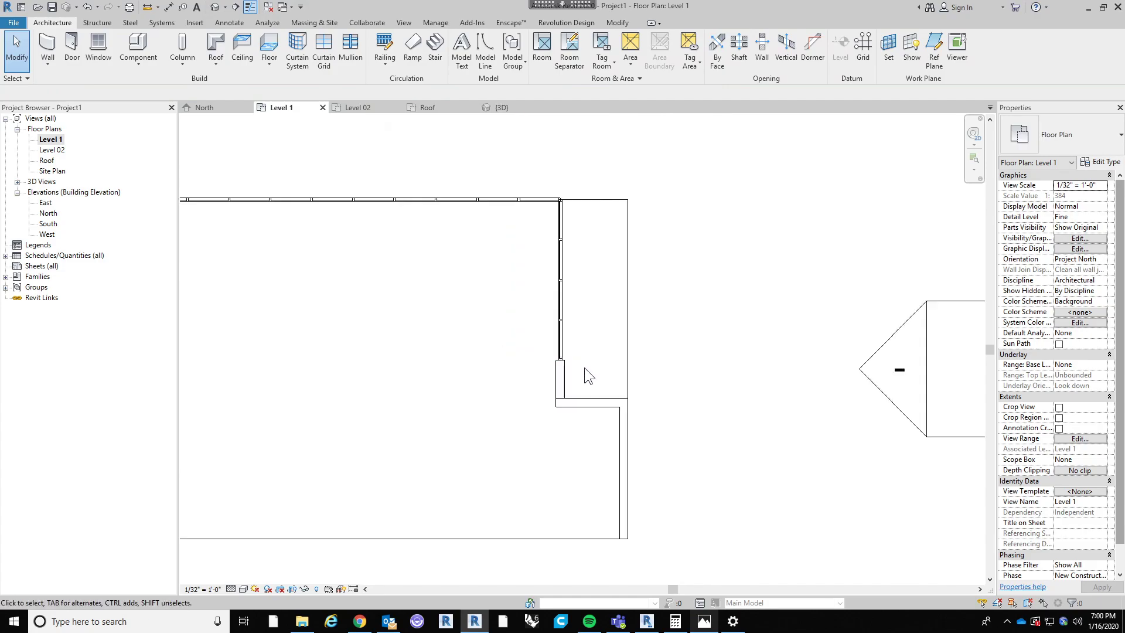
{"action": "middle_click_drag", "start_coordinate": [584, 369], "coordinate": [742, 428]}
{"action": "scroll", "coordinate": [861, 407], "scroll_direction": "down", "scroll_amount": 2}
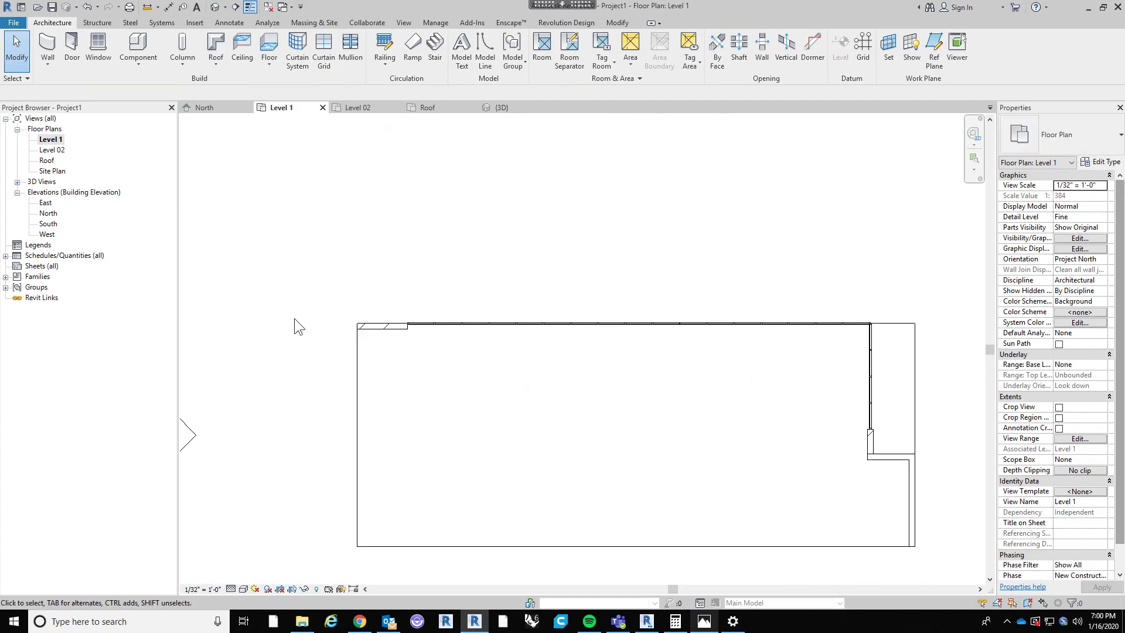
{"action": "scroll", "coordinate": [394, 325], "scroll_direction": "up", "scroll_amount": 5}
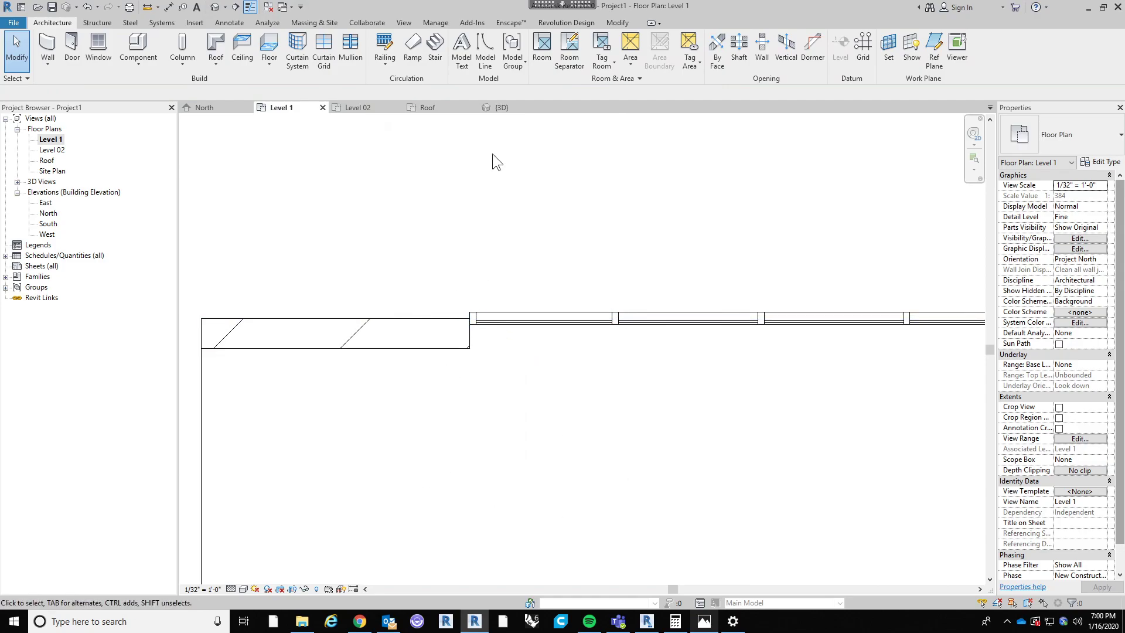
{"action": "left_click", "coordinate": [626, 23]}
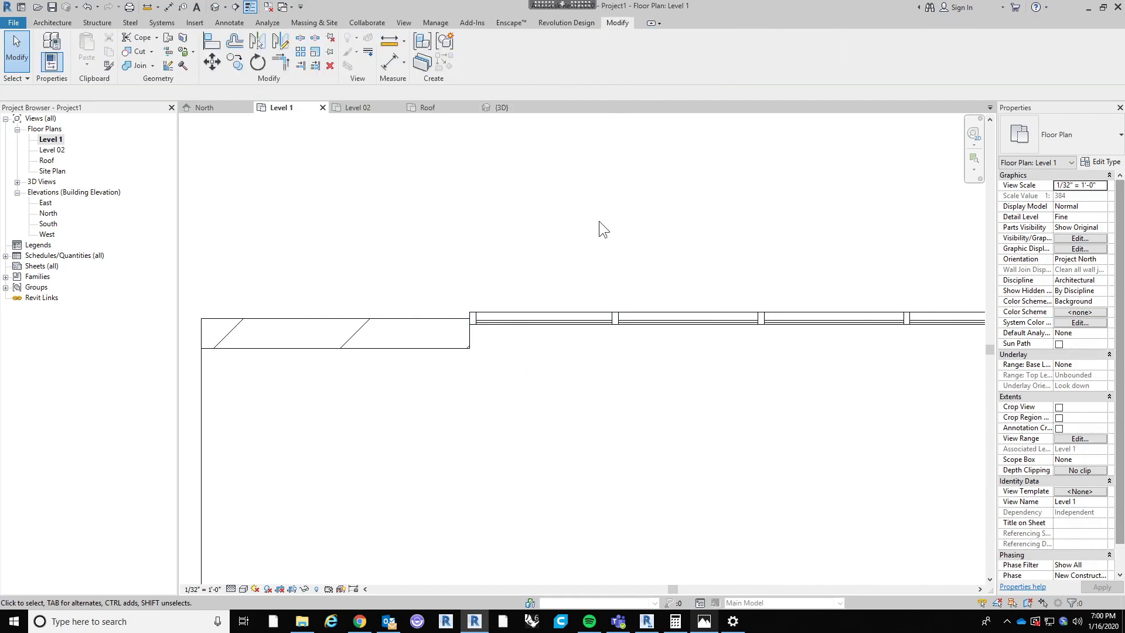
{"action": "left_click", "coordinate": [212, 44]}
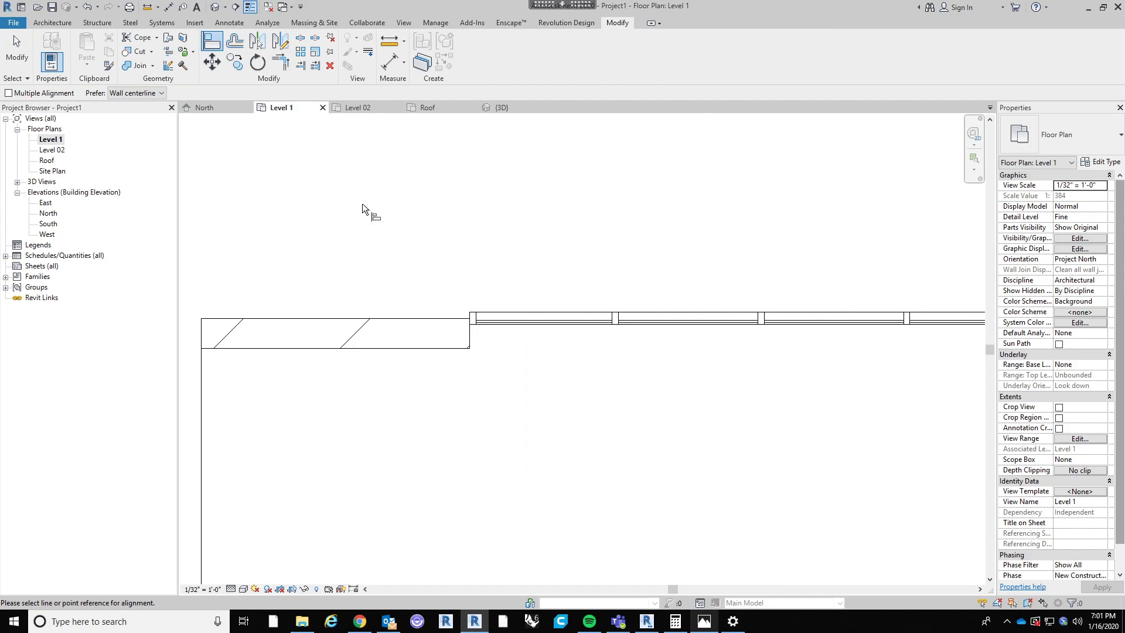
{"action": "left_click", "coordinate": [328, 332]}
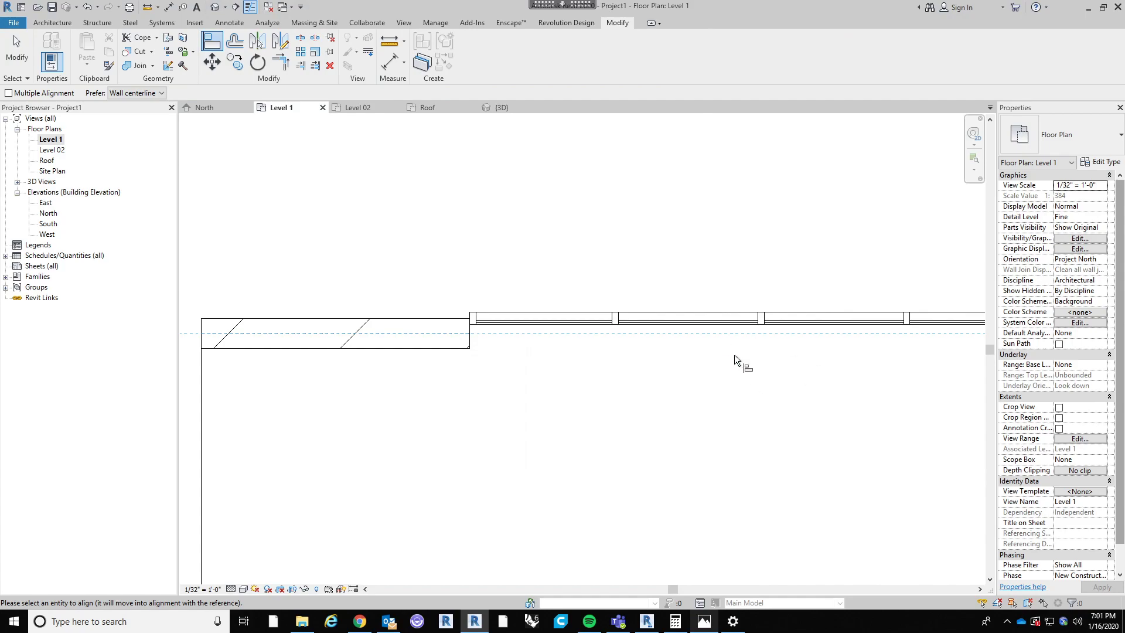
{"action": "left_click", "coordinate": [718, 318]}
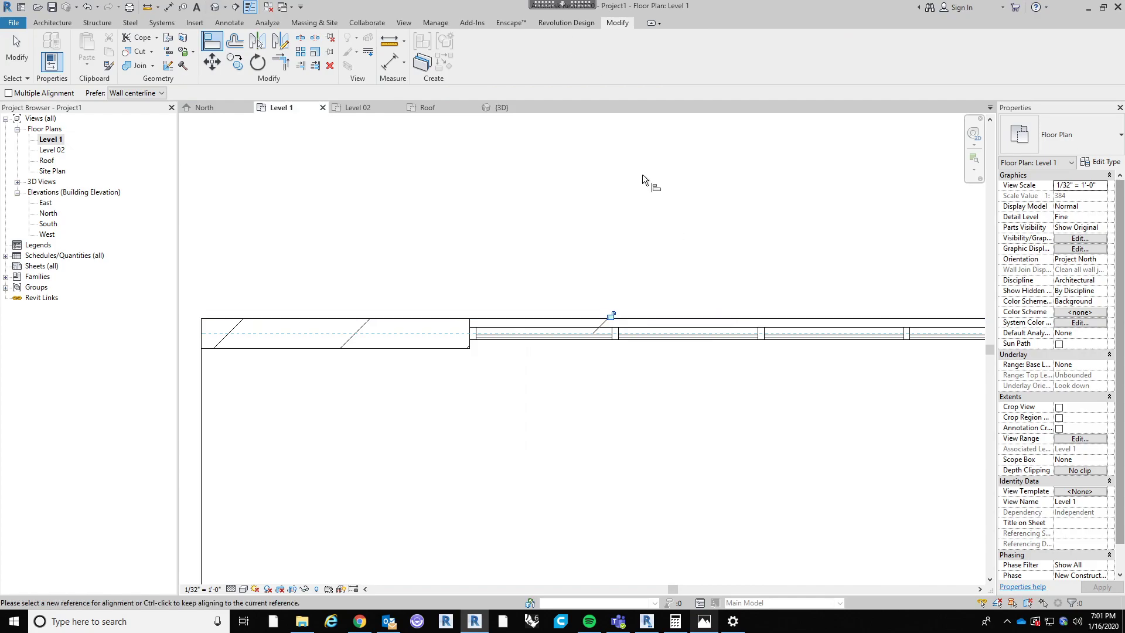
{"action": "left_click", "coordinate": [415, 319]}
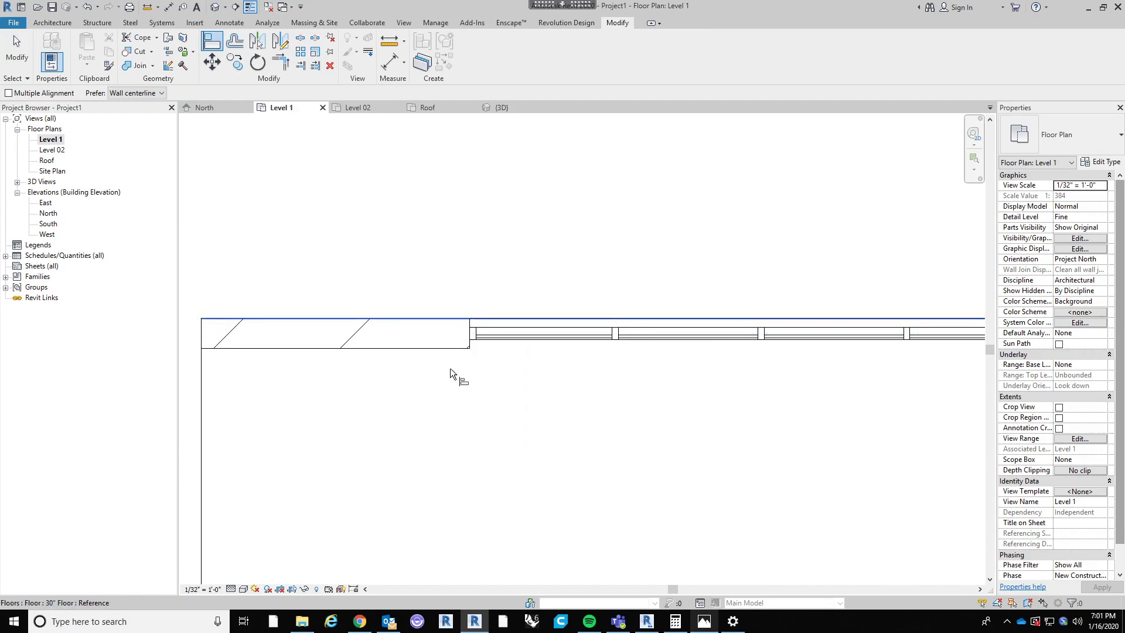
{"action": "left_click", "coordinate": [427, 334]}
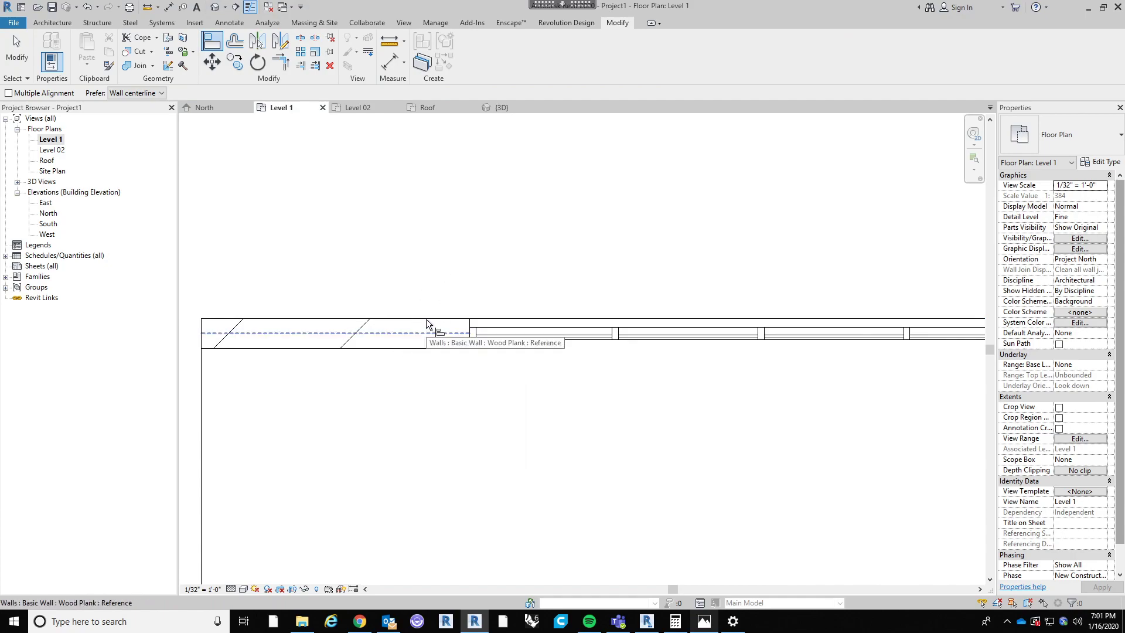
{"action": "key", "text": "Tab"}
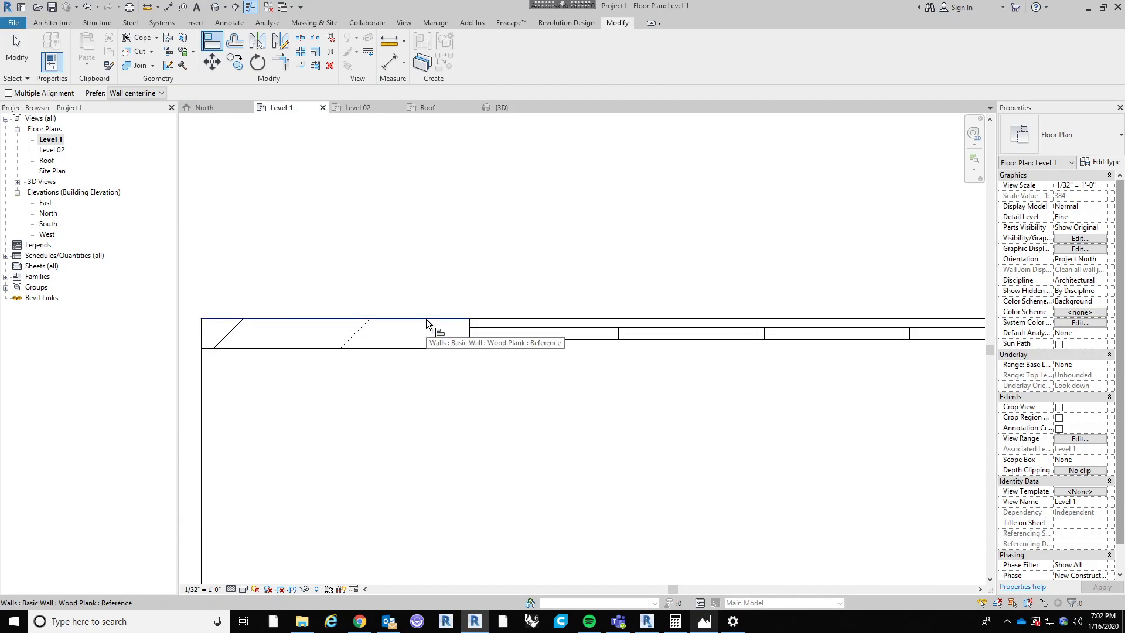
{"action": "left_click", "coordinate": [426, 319]}
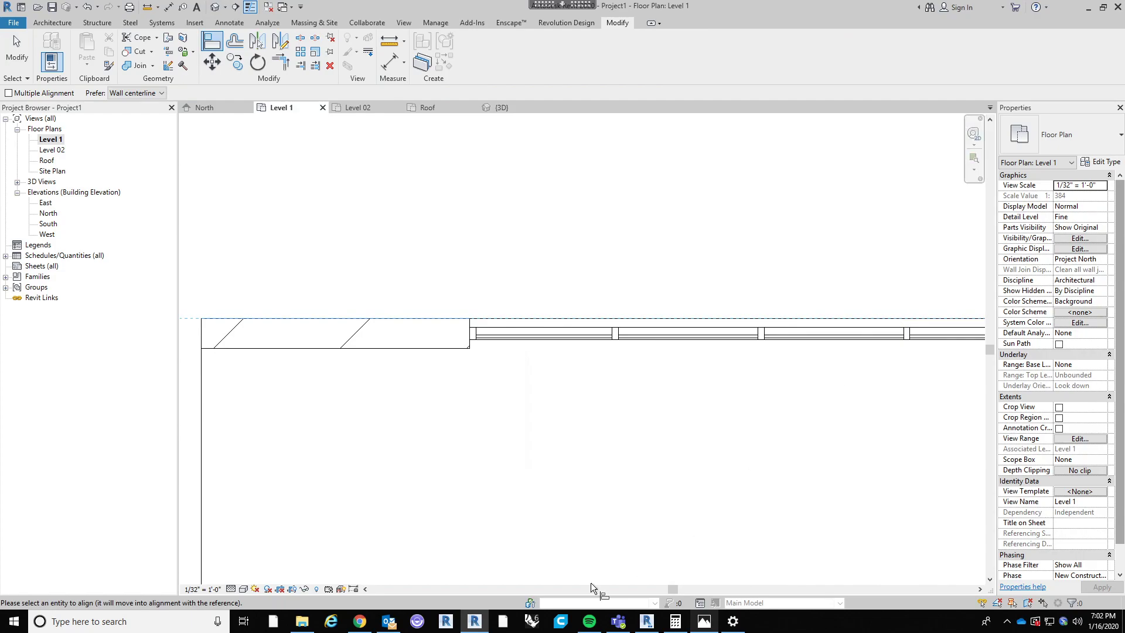
{"action": "left_click", "coordinate": [597, 338]}
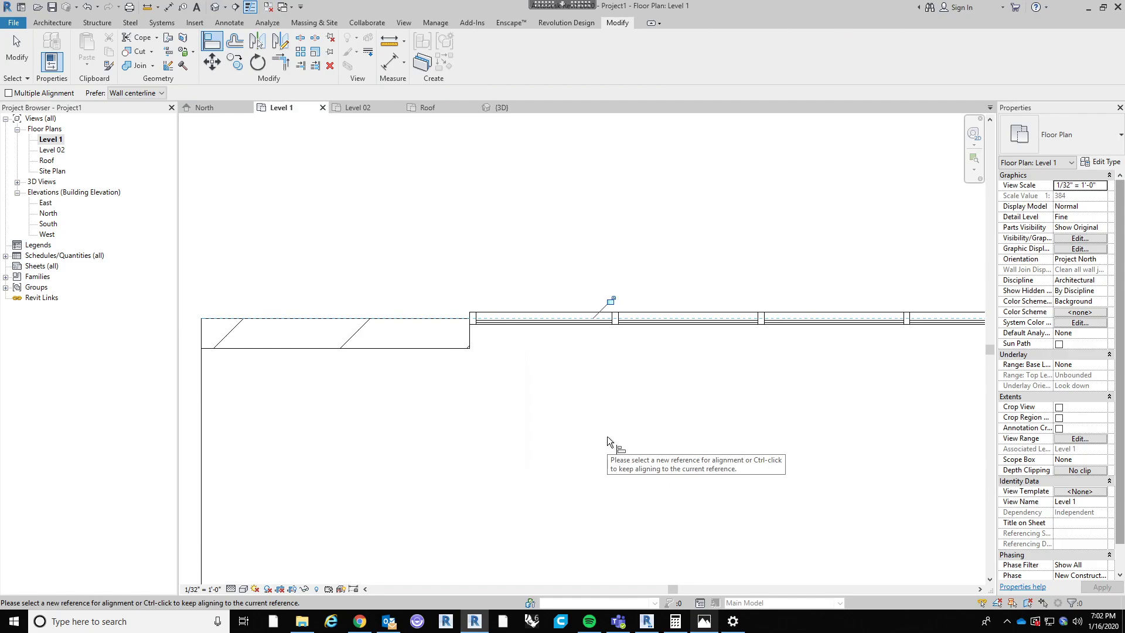
{"action": "key", "text": "ctrl+z"}
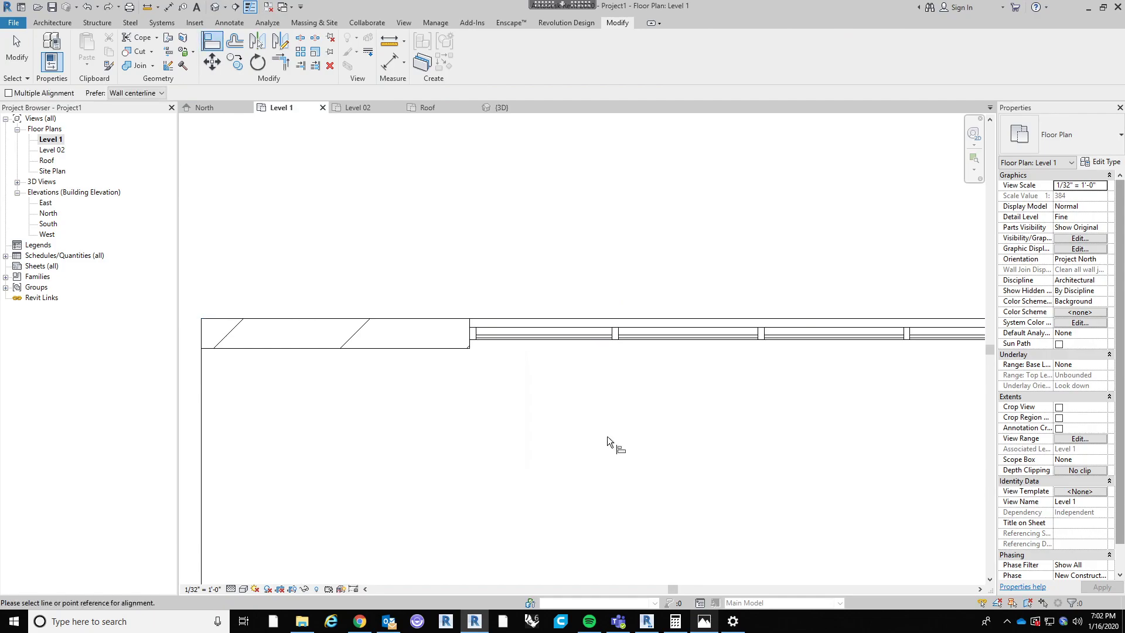
Step: Cancel the alignment and inspect the top Storefront curtain wall and one of its glazed panels
{"action": "key", "text": "Escape"}
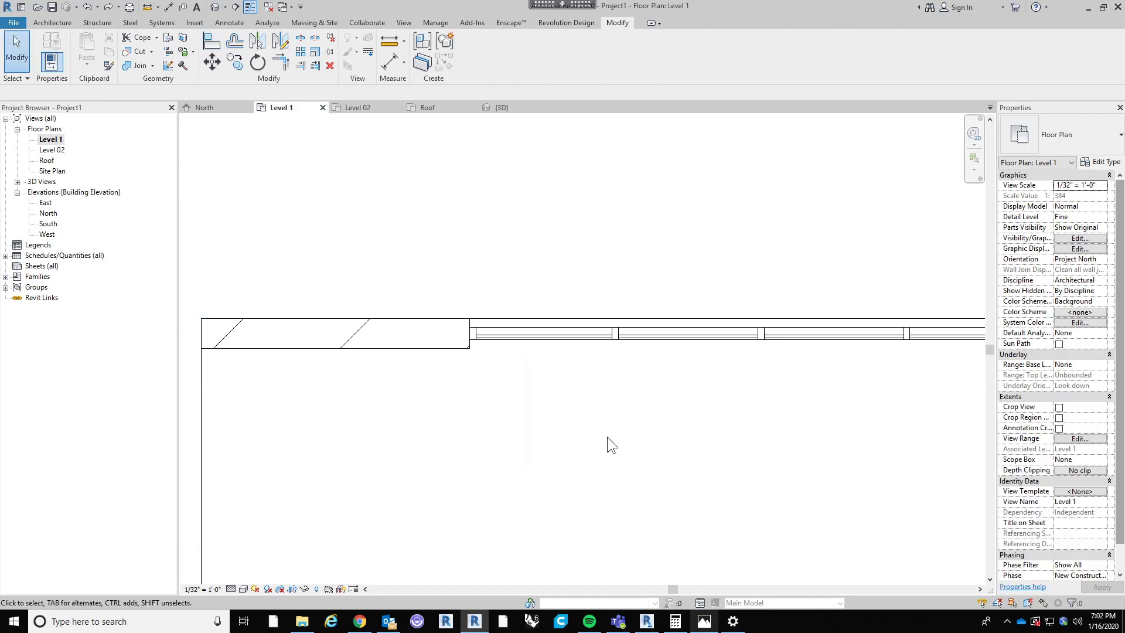
{"action": "scroll", "coordinate": [751, 389], "scroll_direction": "down", "scroll_amount": 5}
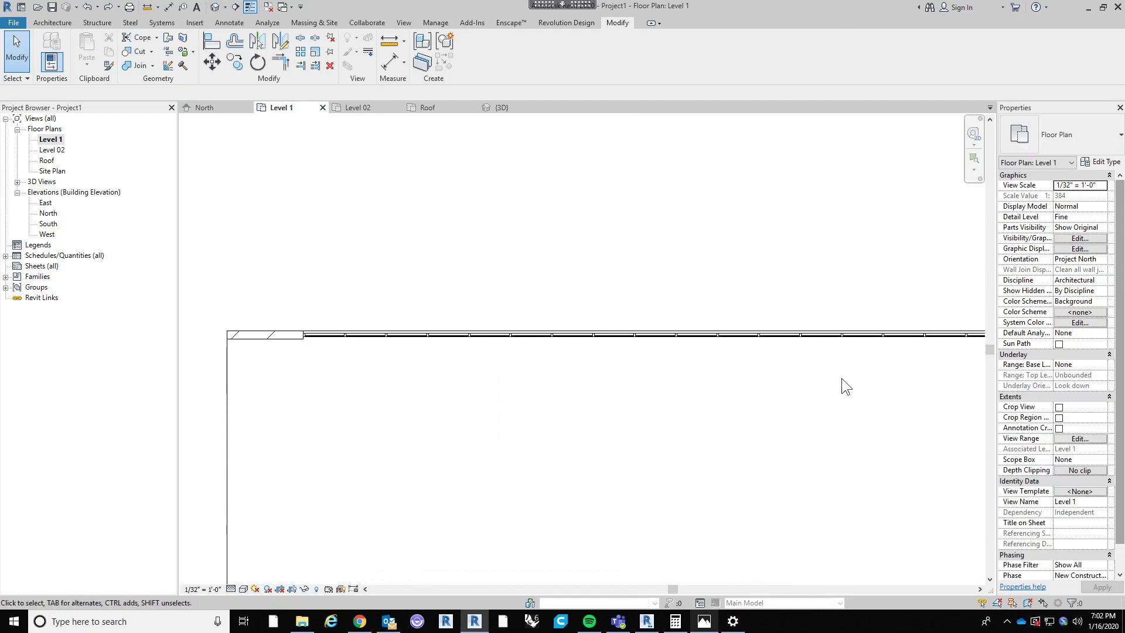
{"action": "middle_click_drag", "start_coordinate": [843, 377], "coordinate": [624, 380]}
{"action": "scroll", "coordinate": [775, 319], "scroll_direction": "up", "scroll_amount": 5}
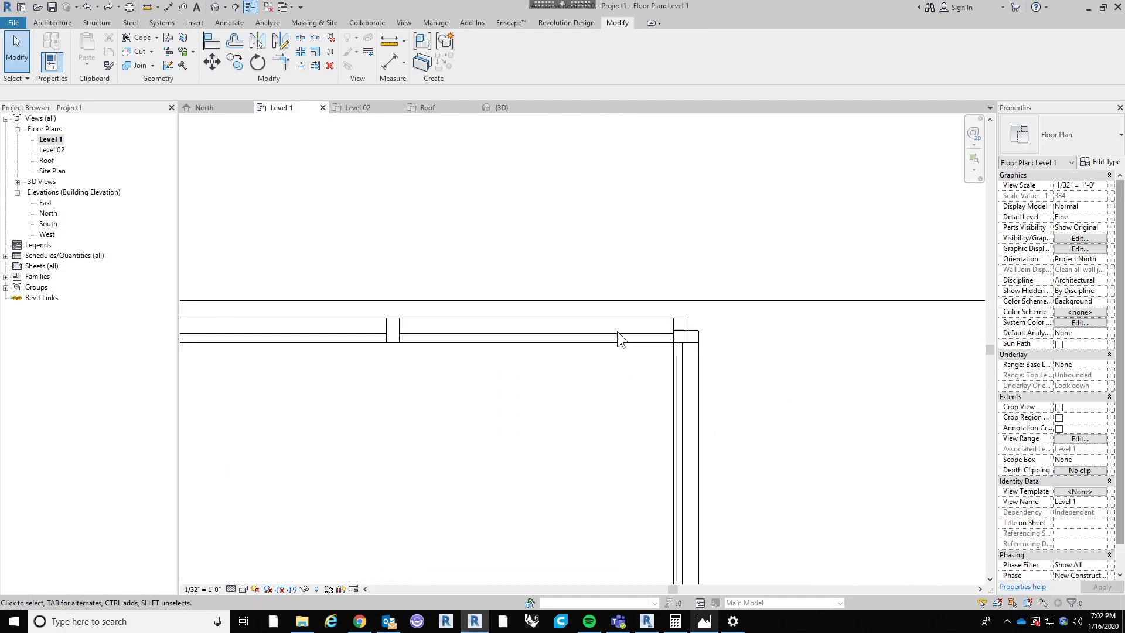
{"action": "left_click", "coordinate": [592, 340]}
{"action": "scroll", "coordinate": [408, 420], "scroll_direction": "down", "scroll_amount": 3}
{"action": "middle_click_drag", "start_coordinate": [407, 421], "coordinate": [885, 412]}
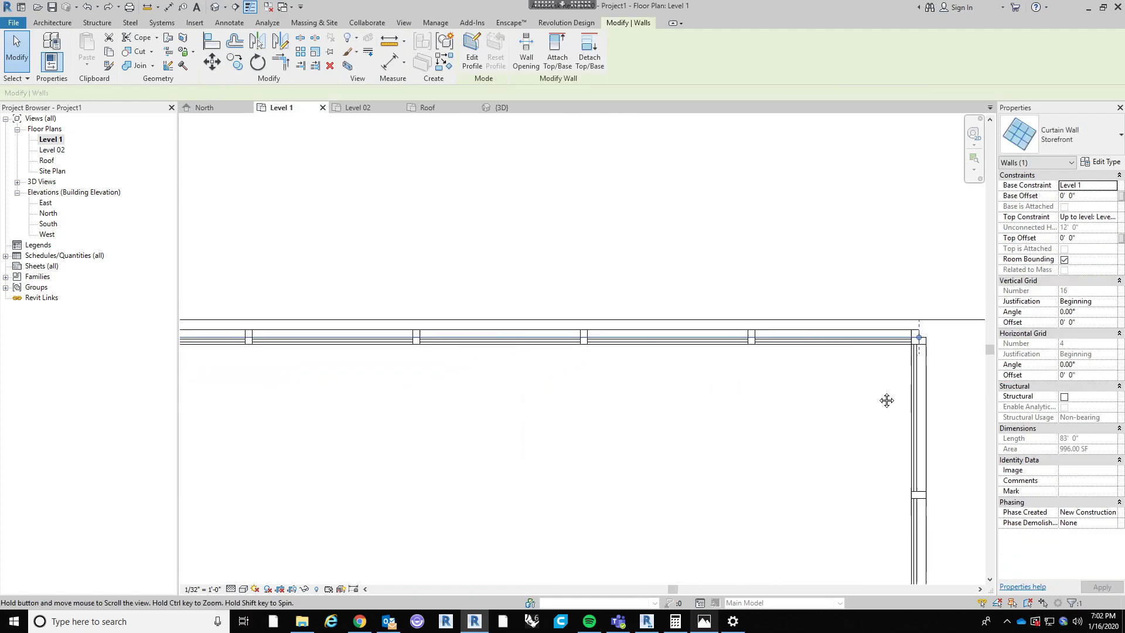
{"action": "scroll", "coordinate": [825, 388], "scroll_direction": "up", "scroll_amount": 1}
{"action": "scroll", "coordinate": [600, 382], "scroll_direction": "down", "scroll_amount": 4}
{"action": "scroll", "coordinate": [764, 367], "scroll_direction": "up", "scroll_amount": 4}
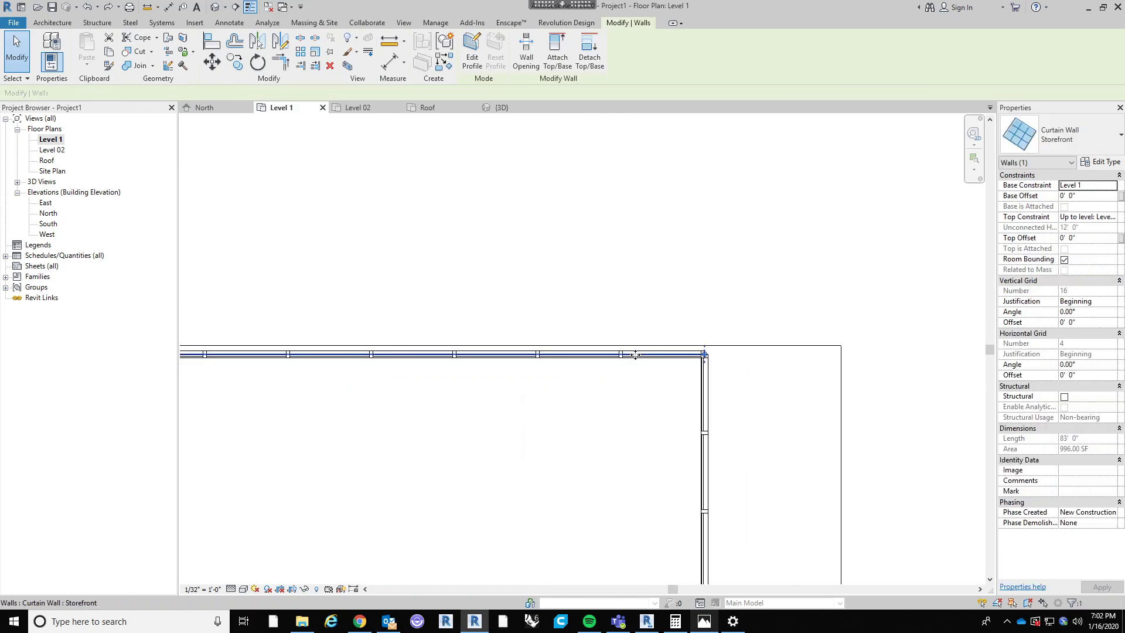
{"action": "left_click", "coordinate": [779, 399]}
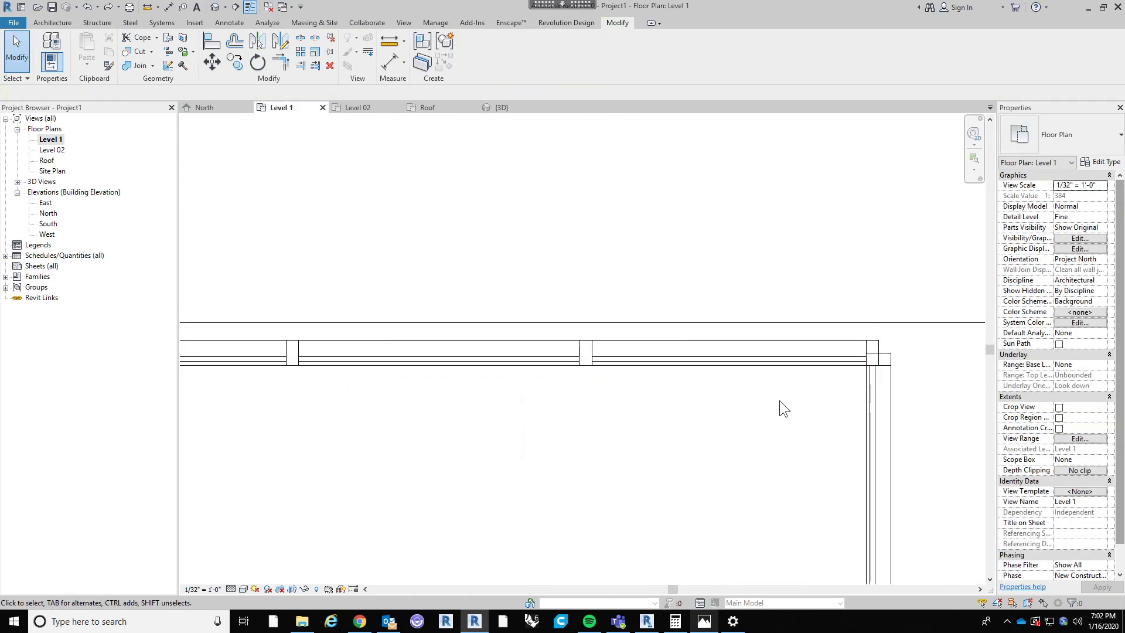
{"action": "key", "text": "Tab"}
{"action": "left_click", "coordinate": [768, 360]}
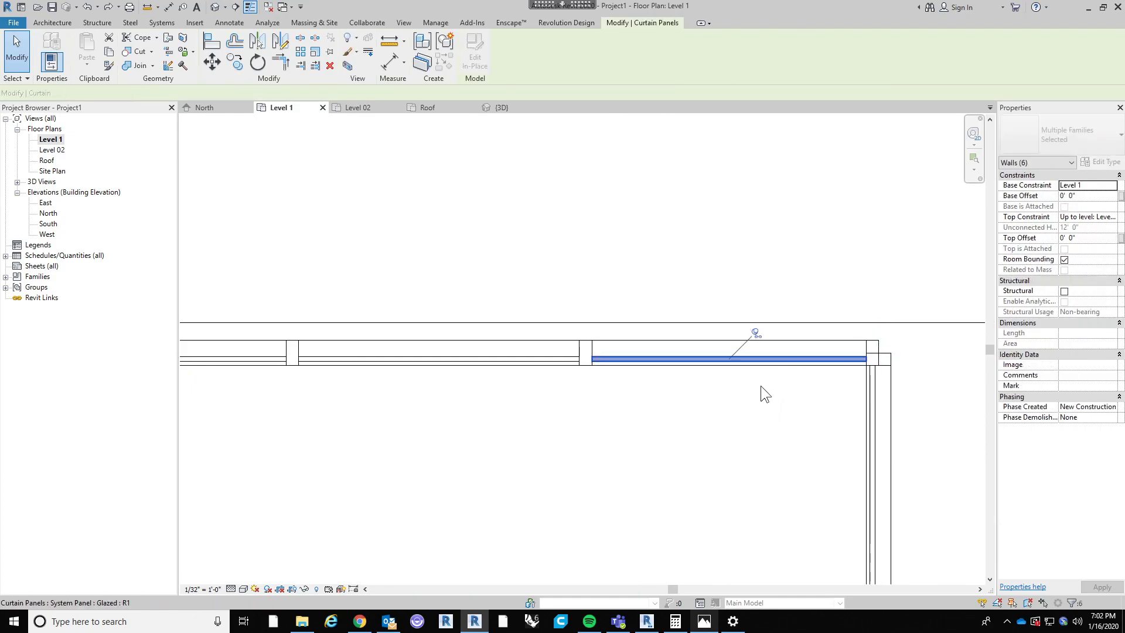
{"action": "left_click", "coordinate": [779, 419]}
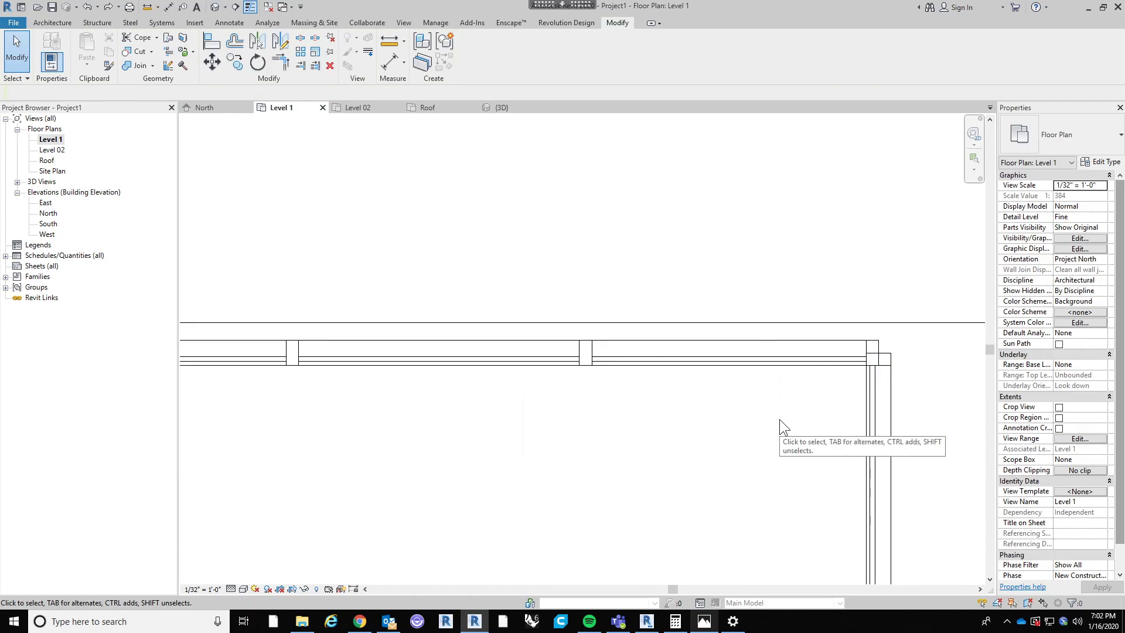
Step: Flip the top Storefront curtain wall's orientation using Space and its flip arrows
{"action": "left_click", "coordinate": [812, 361]}
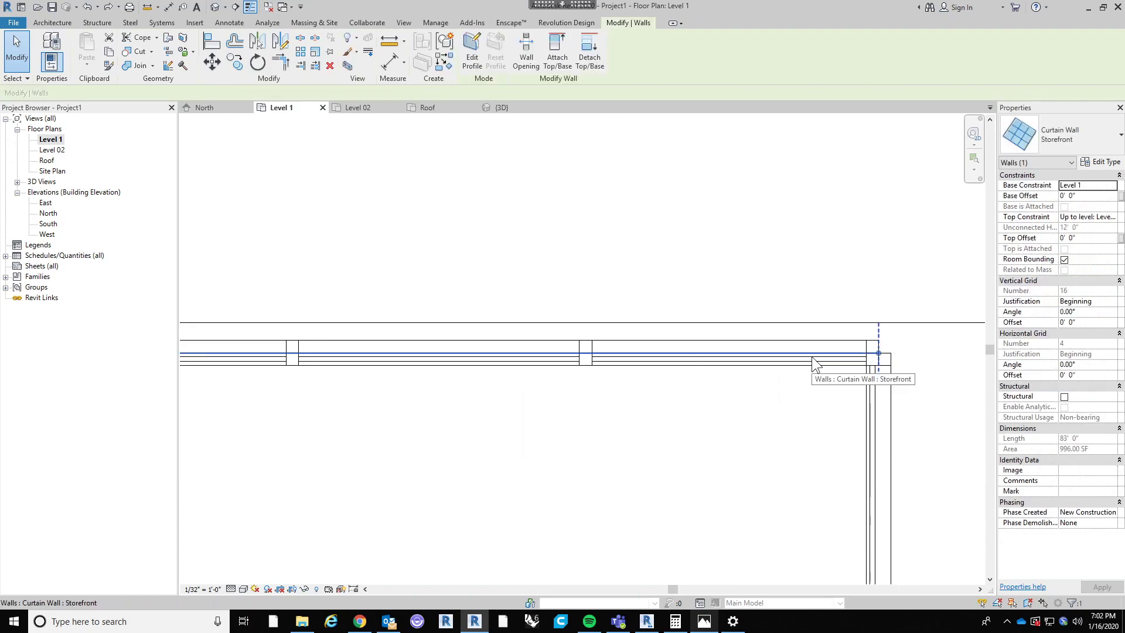
{"action": "scroll", "coordinate": [870, 426], "scroll_direction": "down", "scroll_amount": 3}
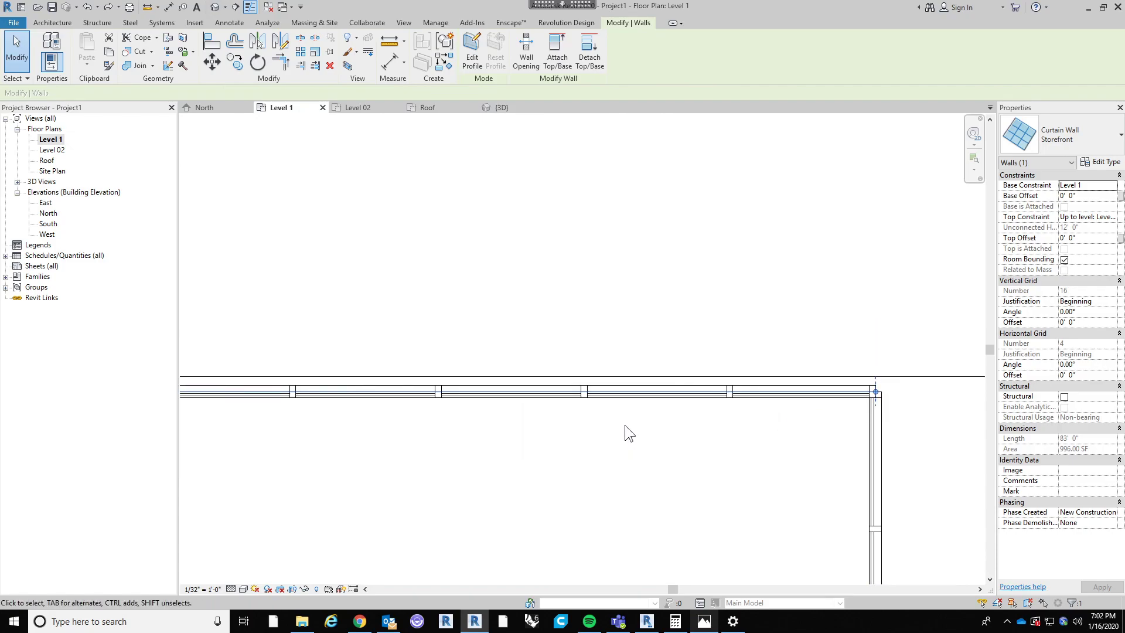
{"action": "scroll", "coordinate": [647, 437], "scroll_direction": "down", "scroll_amount": 3}
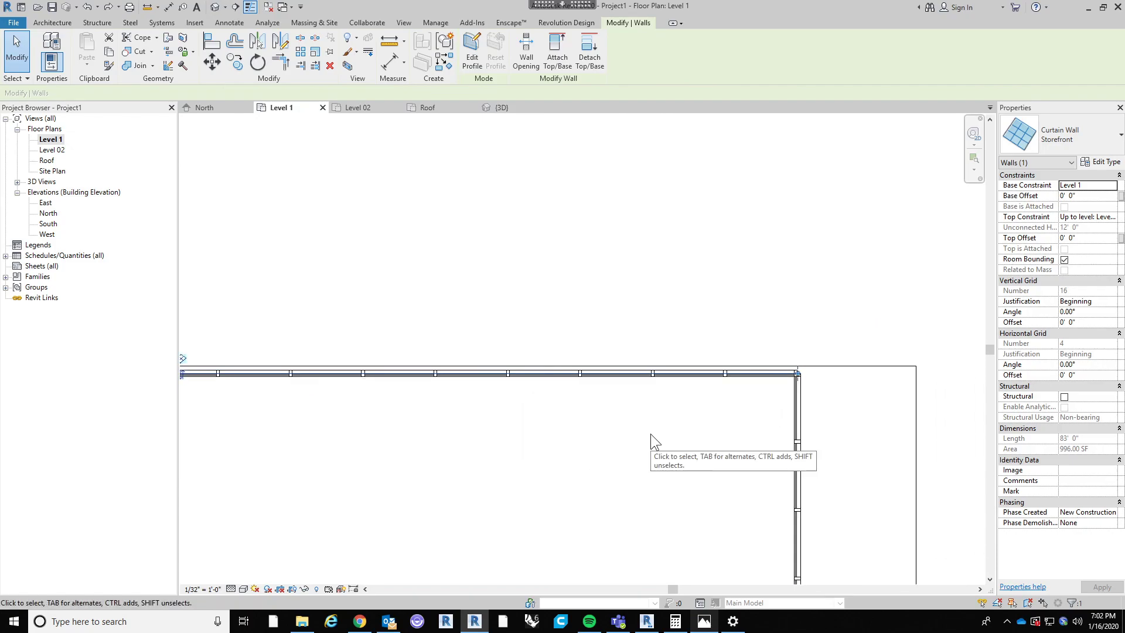
{"action": "scroll", "coordinate": [294, 462], "scroll_direction": "up", "scroll_amount": 3}
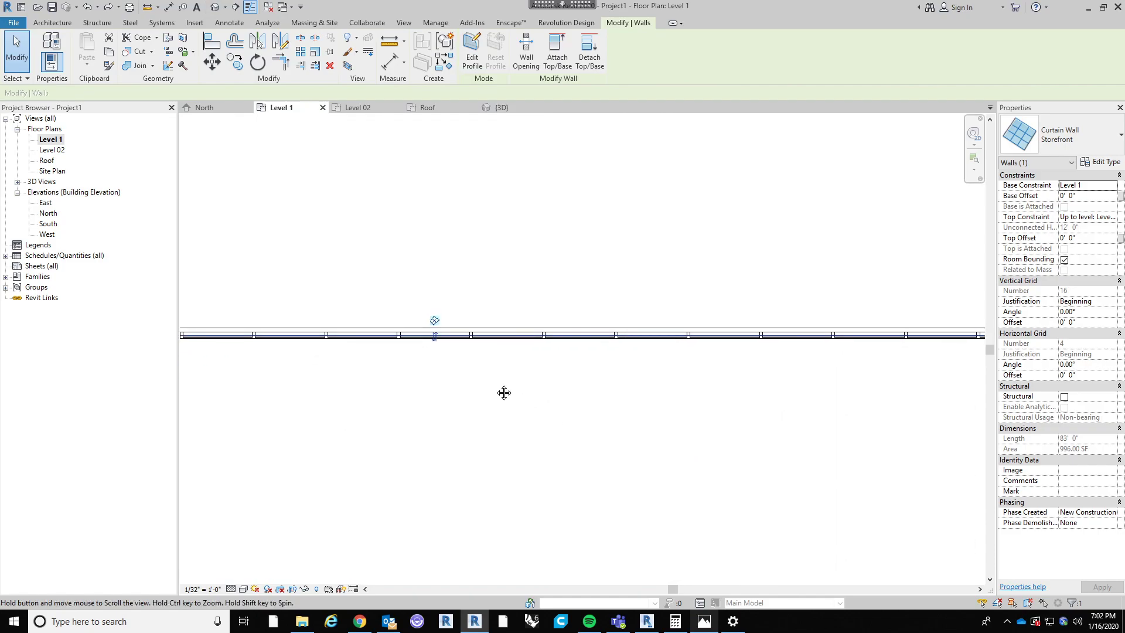
{"action": "scroll", "coordinate": [409, 330], "scroll_direction": "up", "scroll_amount": 2}
{"action": "key", "text": "space"}
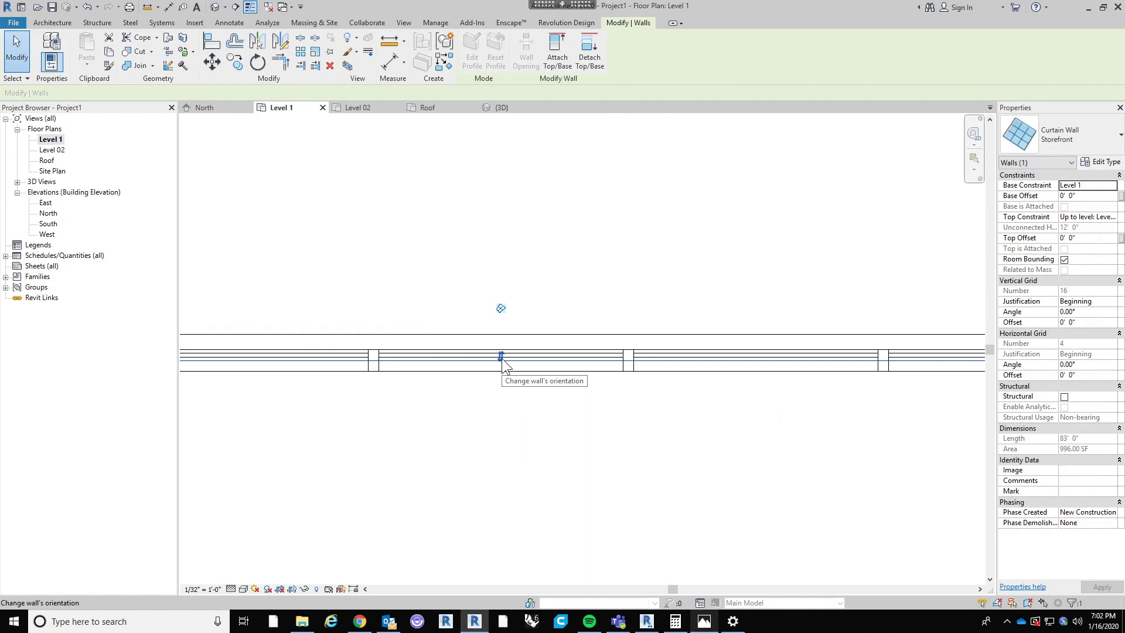
{"action": "left_click", "coordinate": [501, 358]}
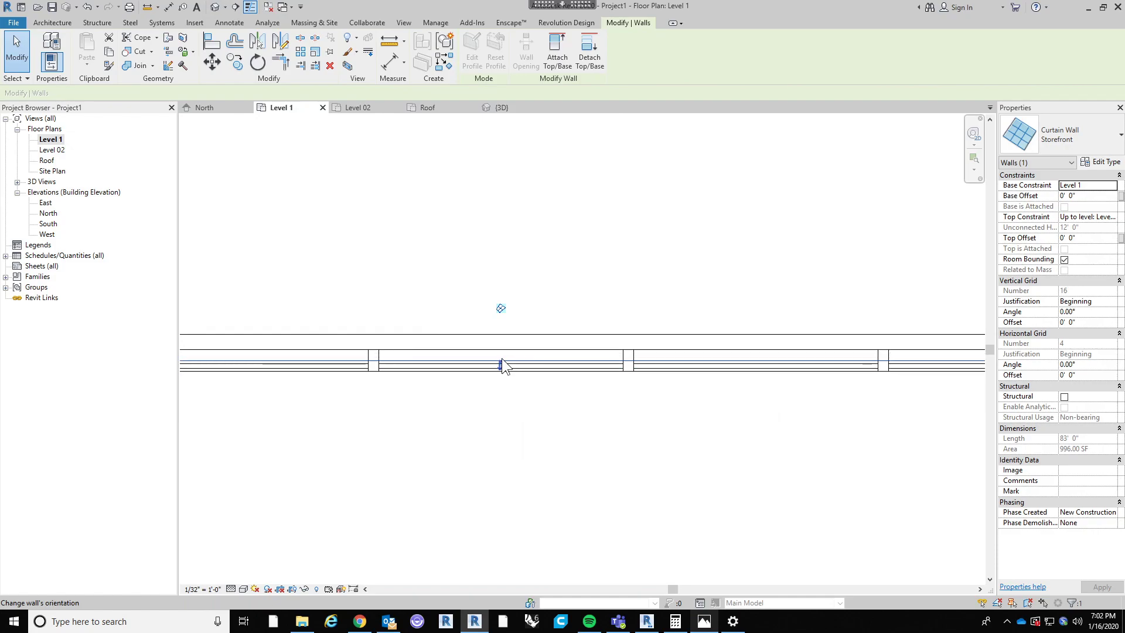
{"action": "left_click", "coordinate": [501, 358]}
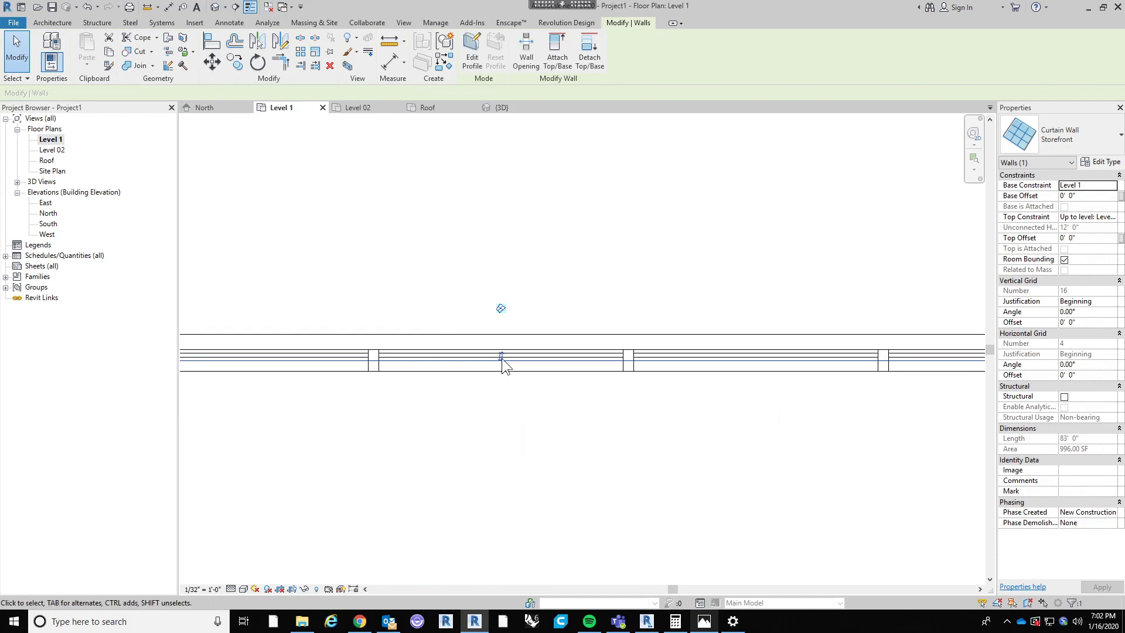
{"action": "left_click", "coordinate": [413, 300]}
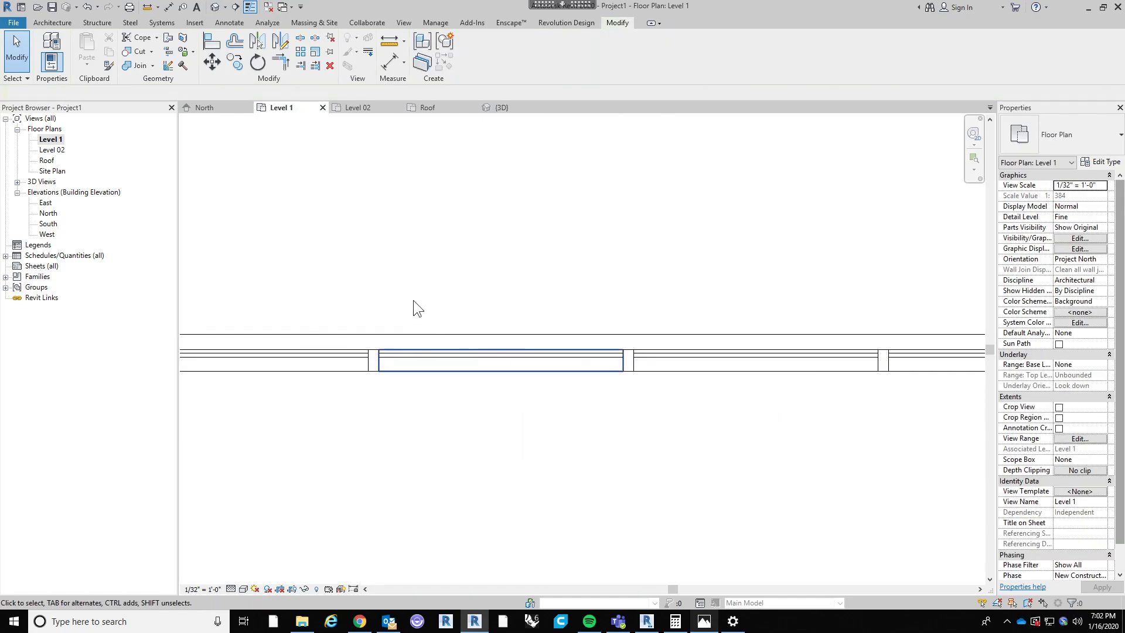
{"action": "scroll", "coordinate": [677, 377], "scroll_direction": "down", "scroll_amount": 4}
{"action": "scroll", "coordinate": [704, 308], "scroll_direction": "up", "scroll_amount": 2}
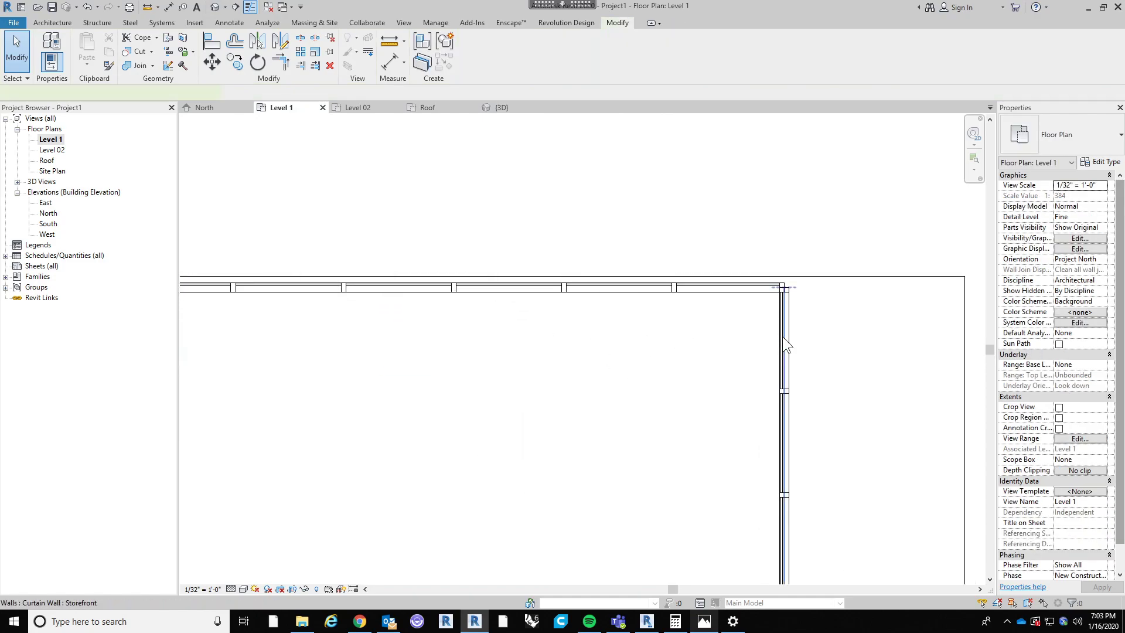
{"action": "left_click", "coordinate": [782, 337]}
{"action": "left_click", "coordinate": [856, 391]}
{"action": "scroll", "coordinate": [617, 375], "scroll_direction": "down", "scroll_amount": 4}
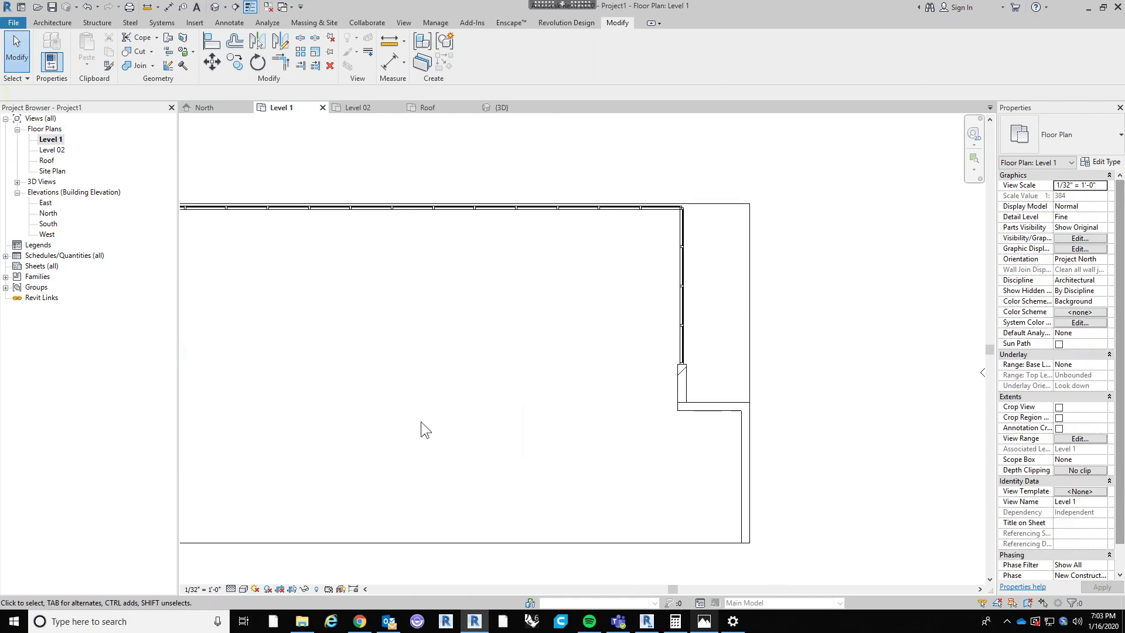
{"action": "scroll", "coordinate": [520, 392], "scroll_direction": "down", "scroll_amount": 3}
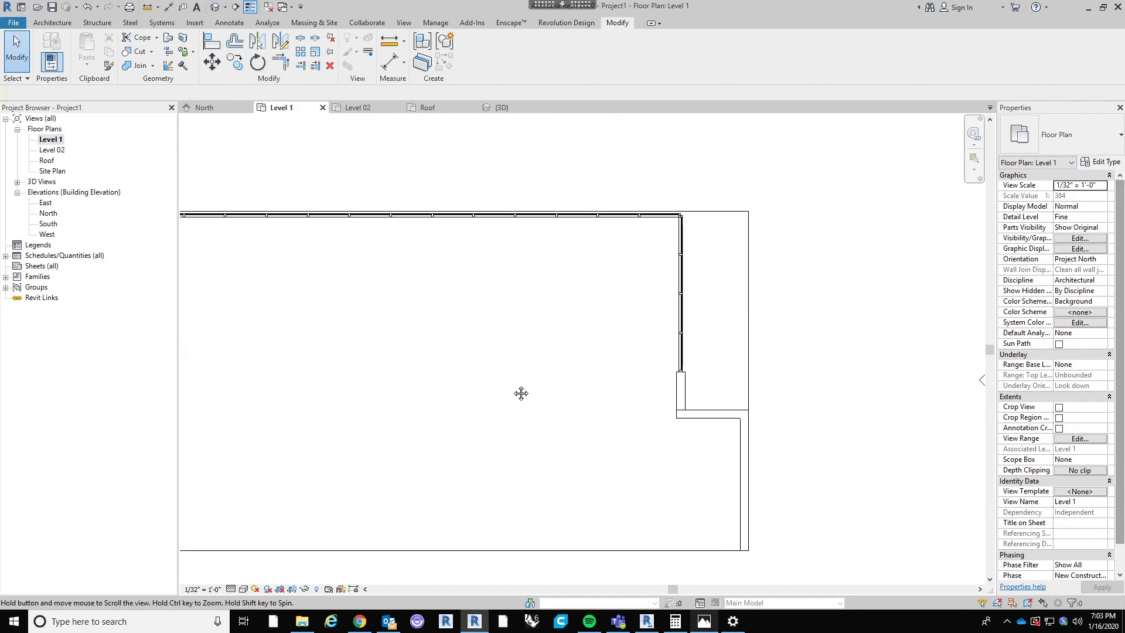
{"action": "scroll", "coordinate": [634, 327], "scroll_direction": "up", "scroll_amount": 4}
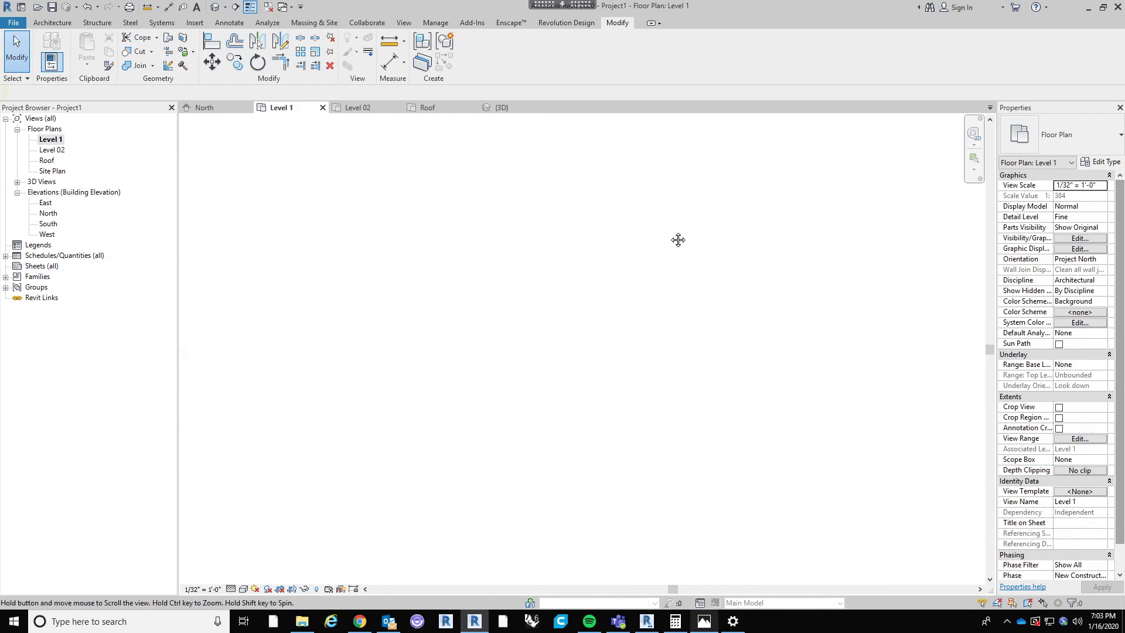
{"action": "scroll", "coordinate": [647, 282], "scroll_direction": "up", "scroll_amount": 2}
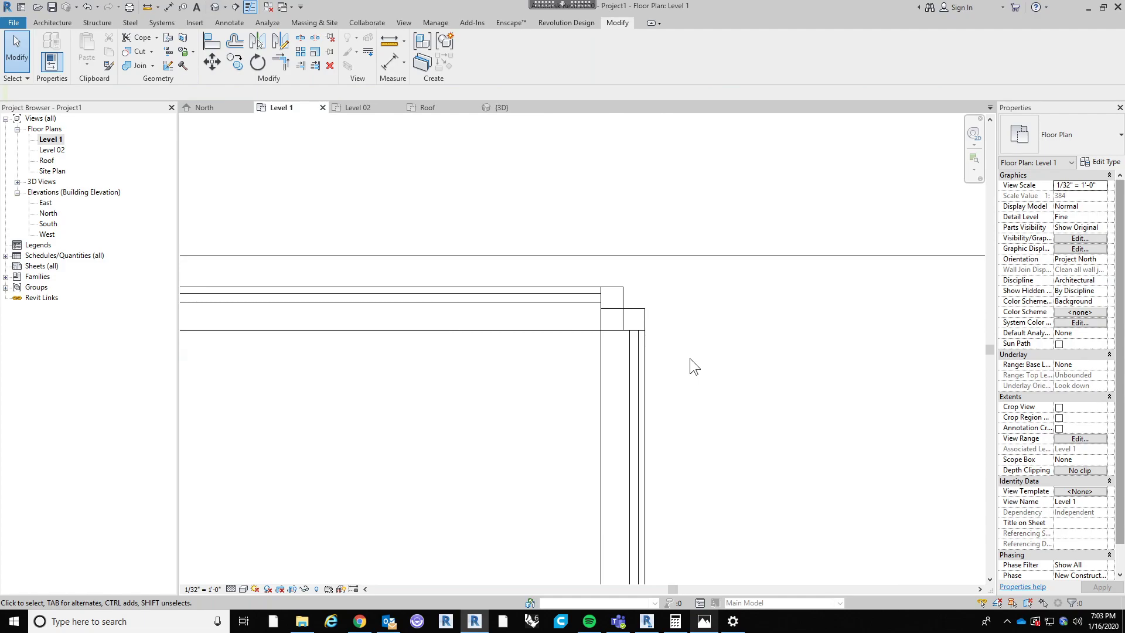
{"action": "scroll", "coordinate": [690, 357], "scroll_direction": "down", "scroll_amount": 3}
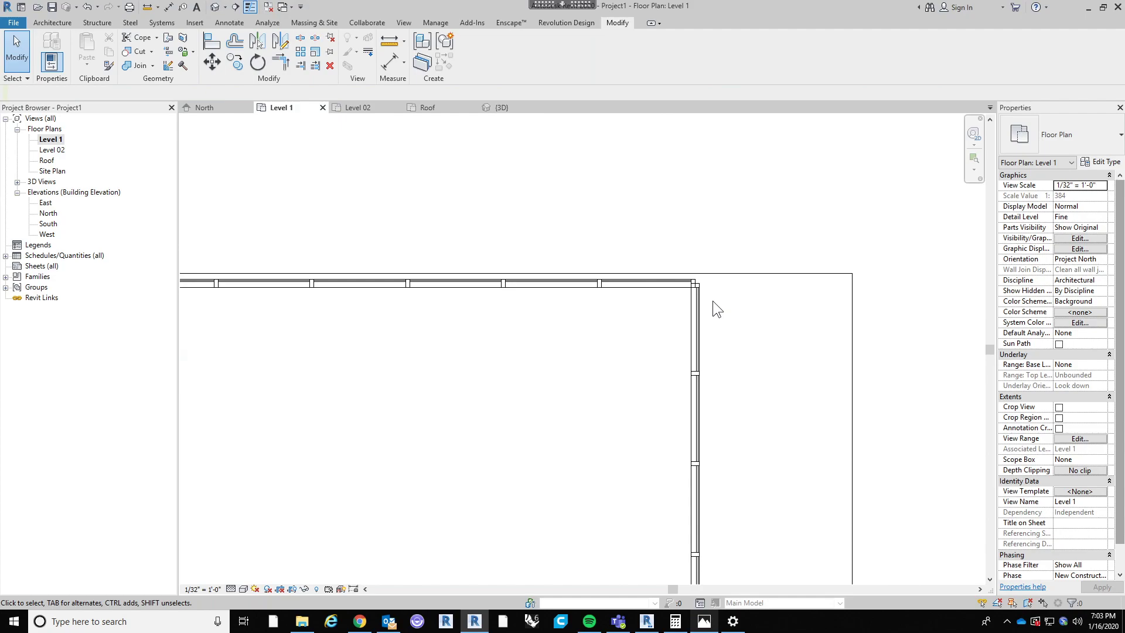
{"action": "scroll", "coordinate": [620, 385], "scroll_direction": "down", "scroll_amount": 2}
{"action": "middle_click_drag", "start_coordinate": [619, 385], "coordinate": [687, 283]}
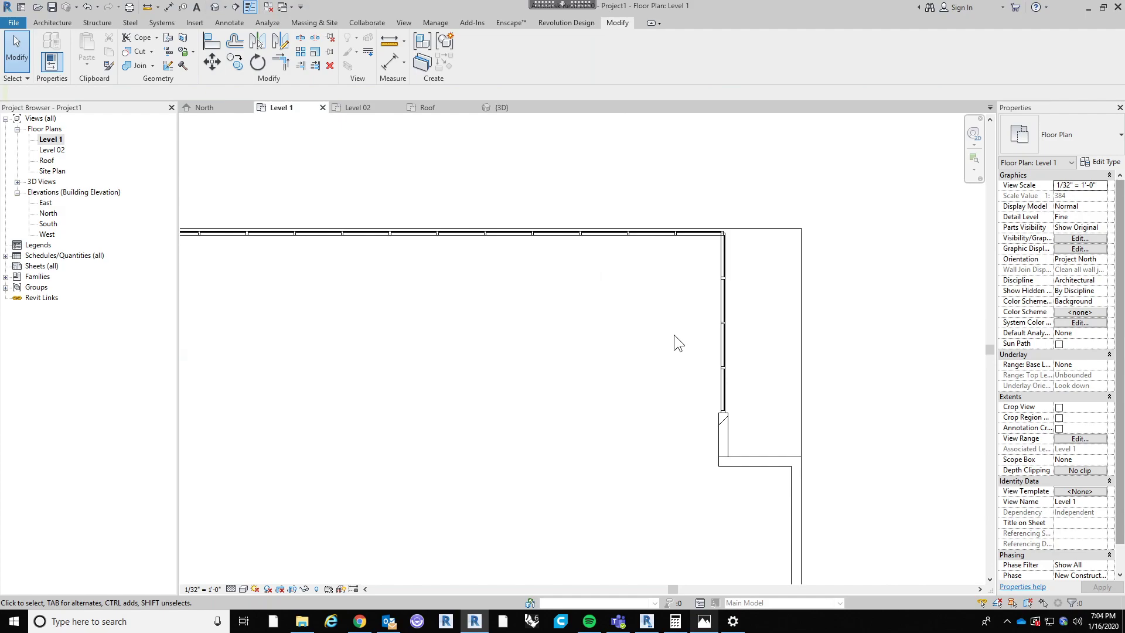
{"action": "scroll", "coordinate": [782, 258], "scroll_direction": "down", "scroll_amount": 3}
{"action": "middle_click_drag", "start_coordinate": [807, 264], "coordinate": [730, 247]}
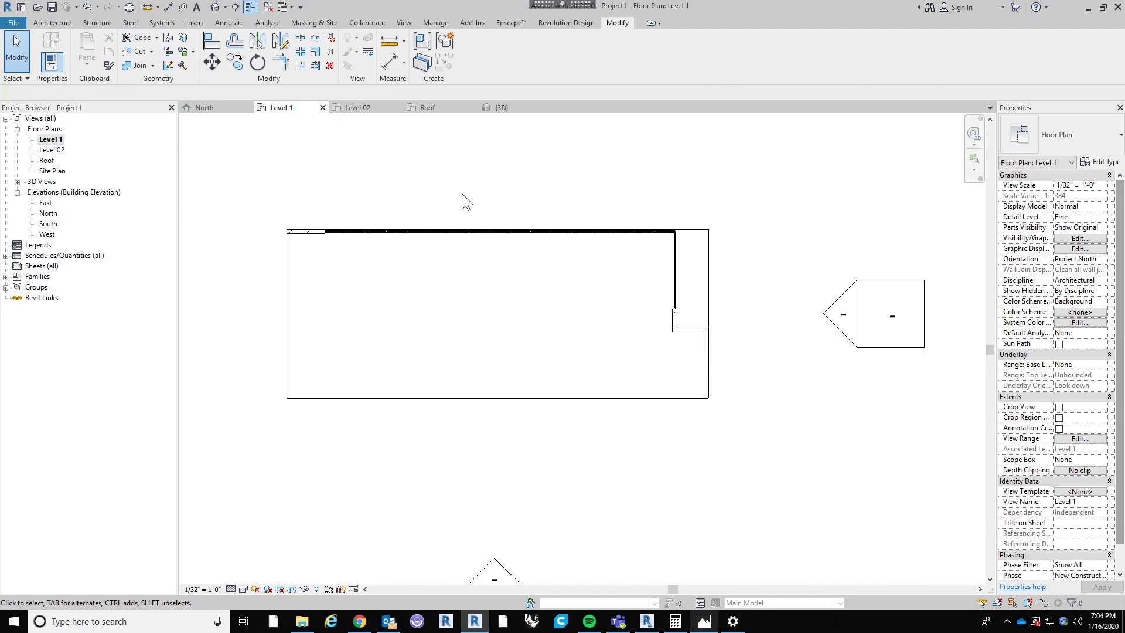
Step: Open the default 3D view, then orbit and zoom out to inspect the slabs and Storefront walls
{"action": "left_click", "coordinate": [215, 8]}
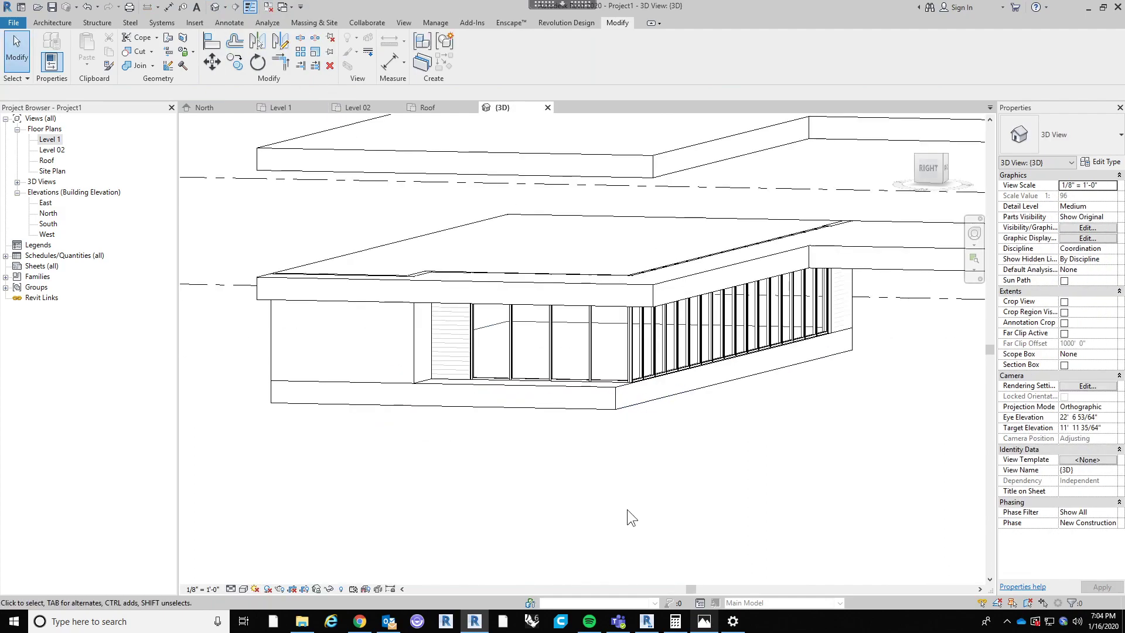
{"action": "middle_click_drag", "start_coordinate": [718, 487], "coordinate": [624, 407], "text": "shift"}
{"action": "scroll", "coordinate": [579, 378], "scroll_direction": "down", "scroll_amount": 2}
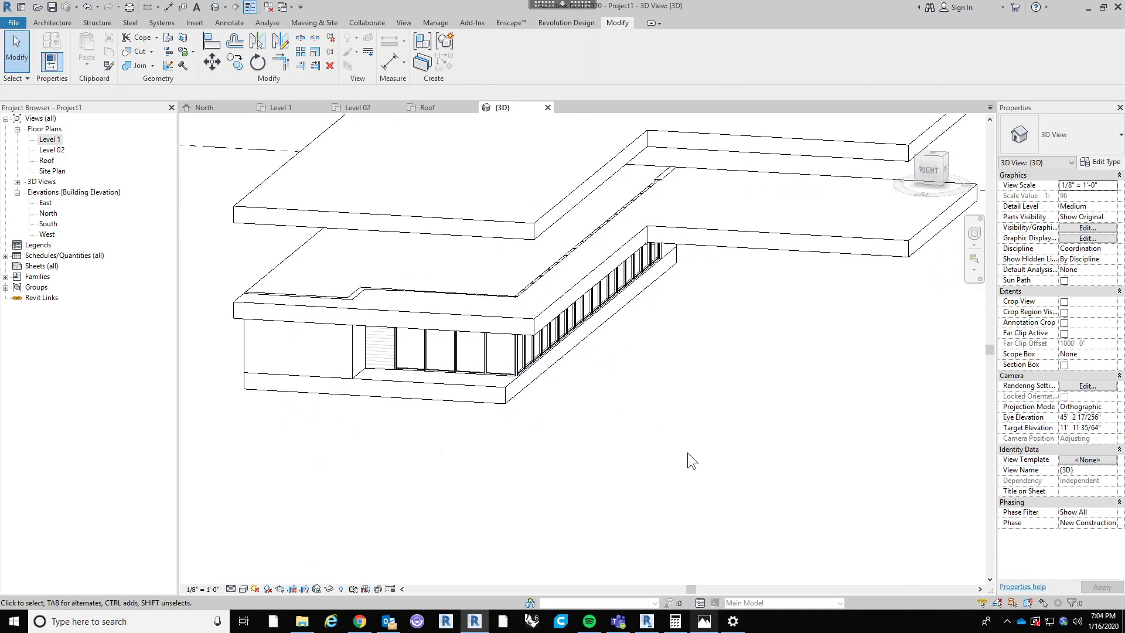
{"action": "scroll", "coordinate": [644, 454], "scroll_direction": "down", "scroll_amount": 2}
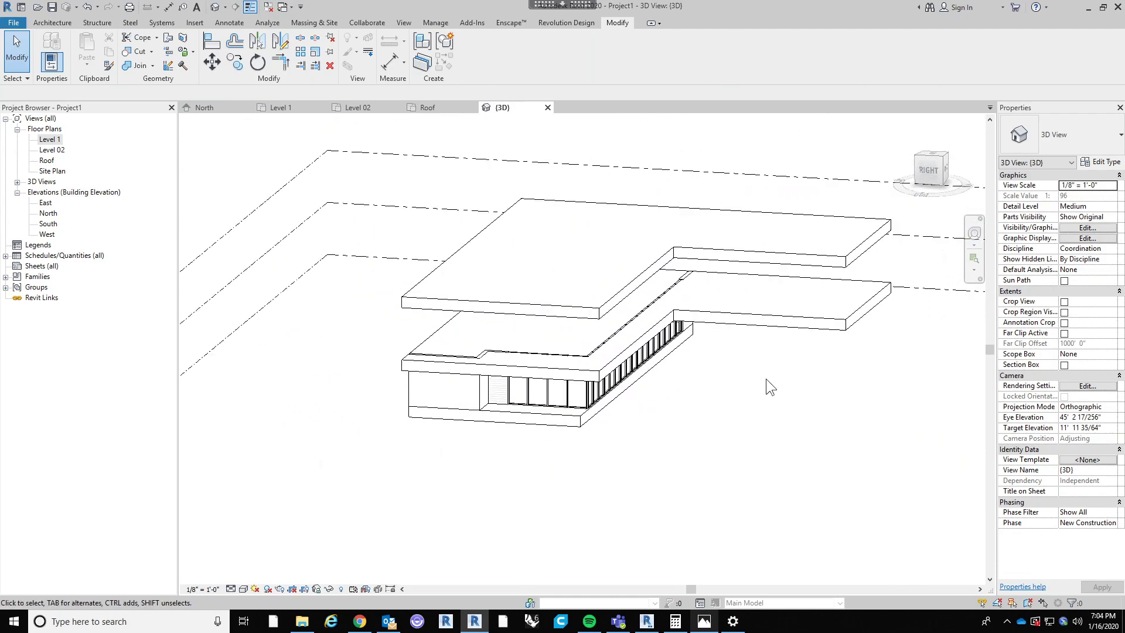
{"action": "left_click", "coordinate": [927, 177]}
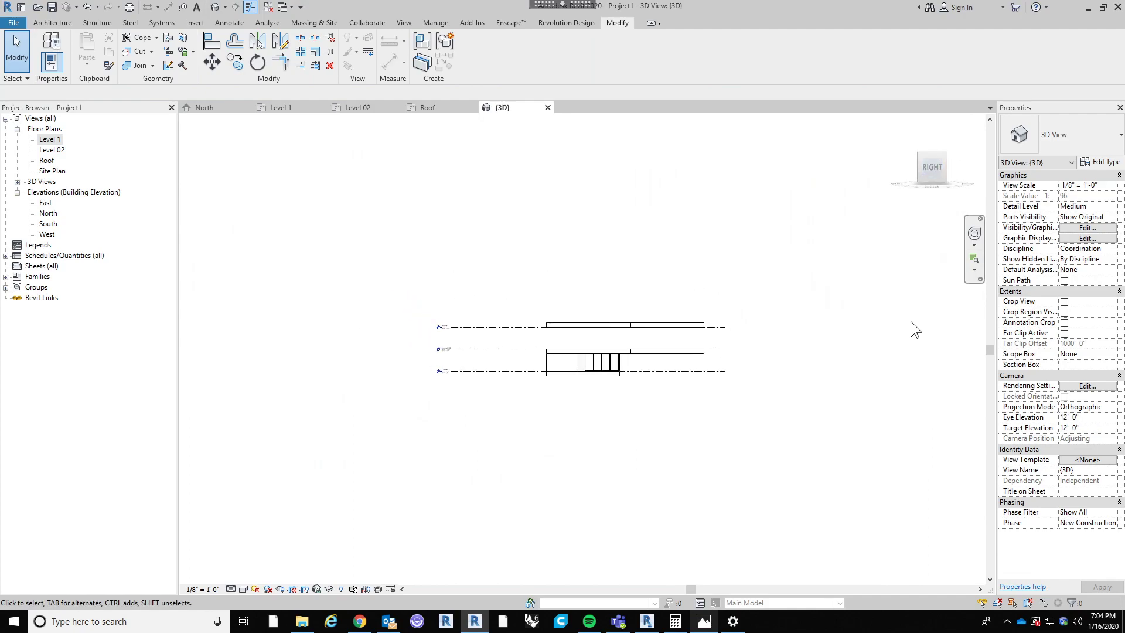
{"action": "scroll", "coordinate": [562, 351], "scroll_direction": "up", "scroll_amount": 5}
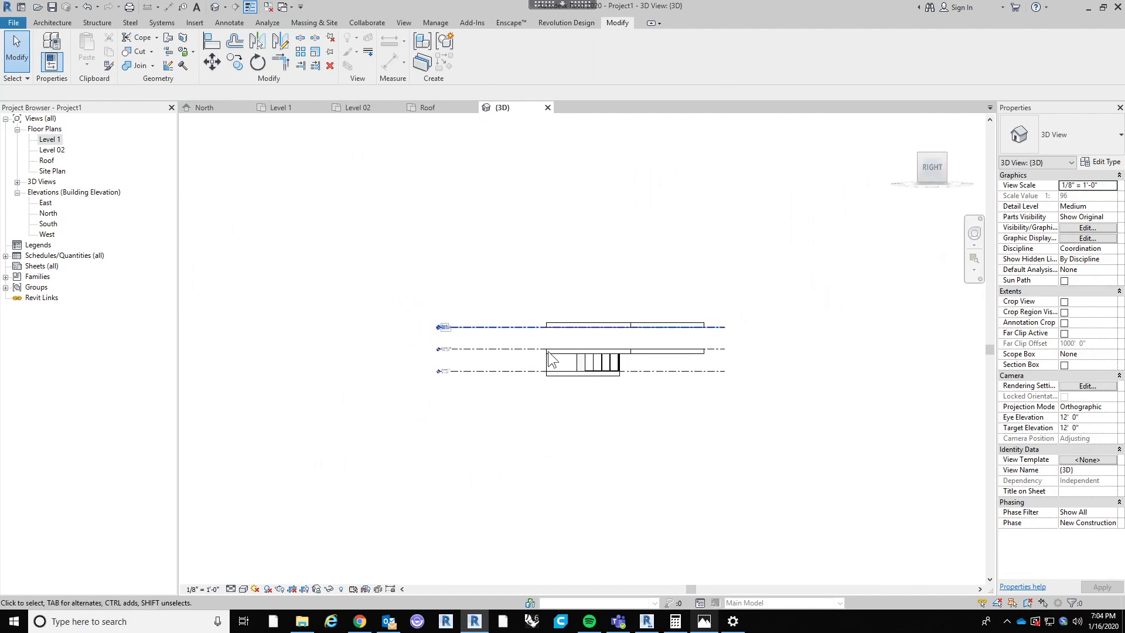
{"action": "mouse_move", "coordinate": [683, 350]}
{"action": "middle_mouse_down"}
{"action": "mouse_move", "coordinate": [554, 359]}
{"action": "mouse_move", "coordinate": [512, 346]}
{"action": "middle_mouse_up"}
{"action": "scroll", "coordinate": [541, 351], "scroll_direction": "up", "scroll_amount": 1}
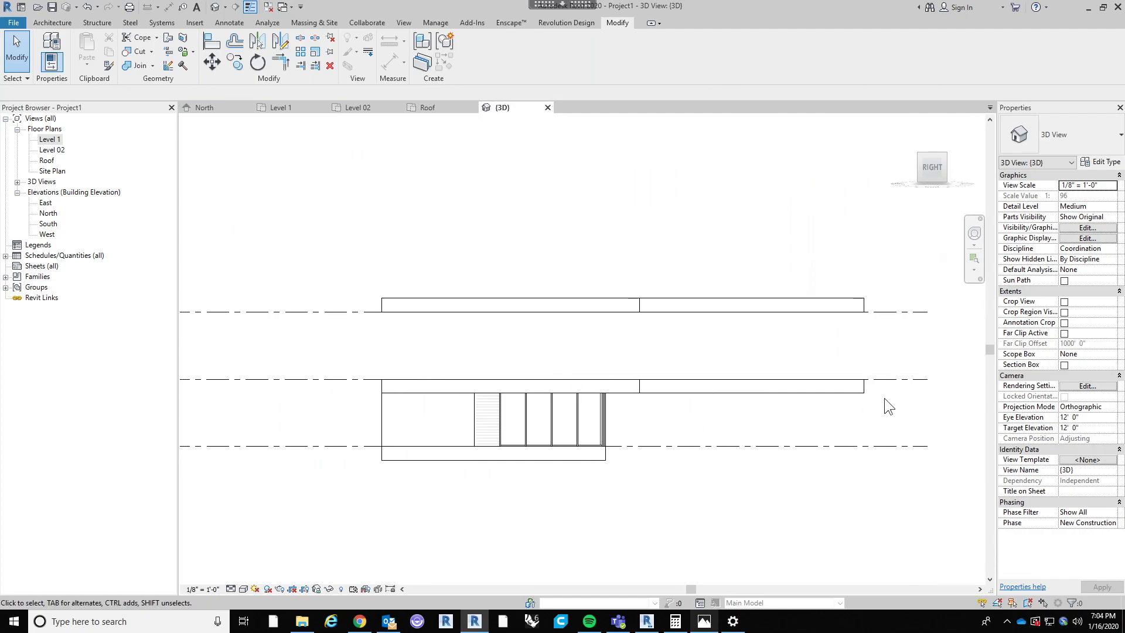
{"action": "scroll", "coordinate": [600, 422], "scroll_direction": "up", "scroll_amount": 2}
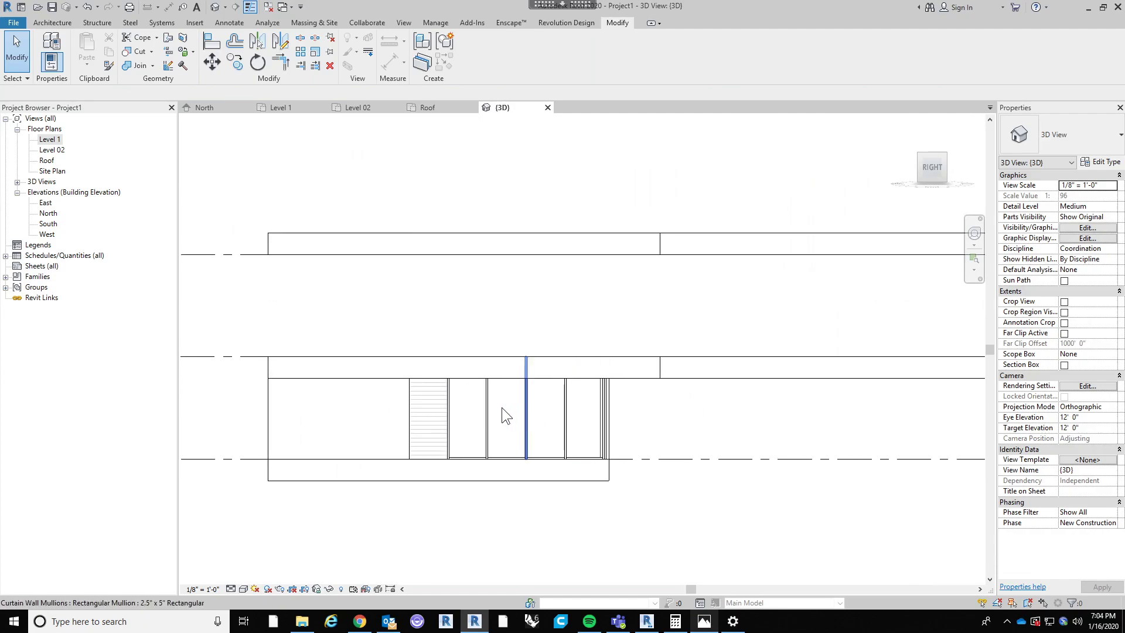
{"action": "left_click", "coordinate": [303, 404]}
{"action": "middle_click_drag", "start_coordinate": [304, 405], "coordinate": [484, 414]}
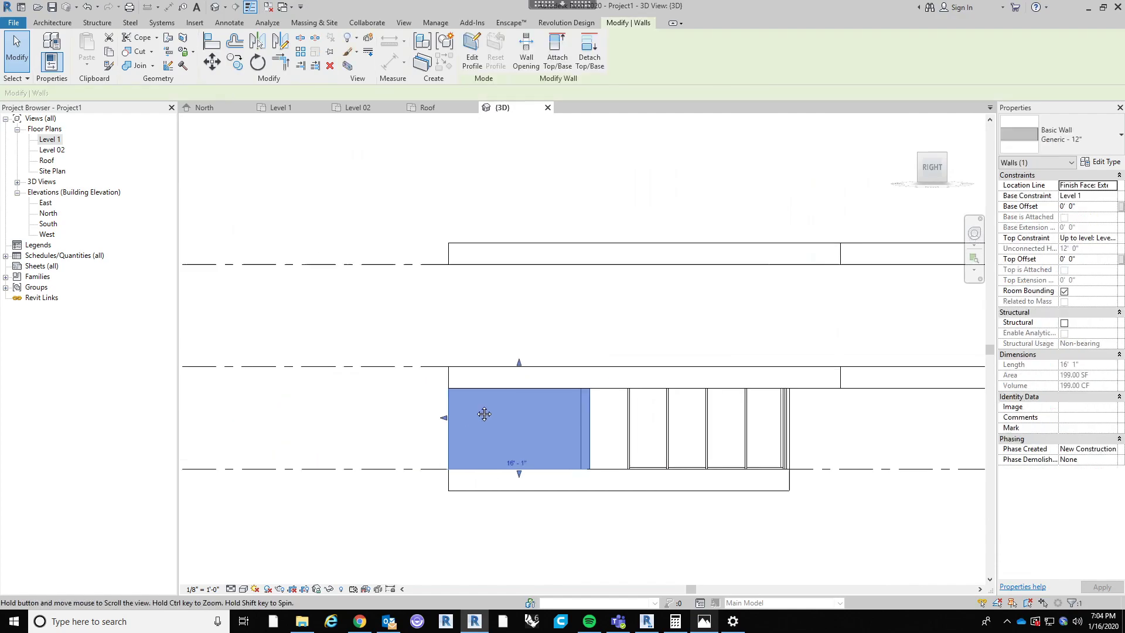
{"action": "scroll", "coordinate": [484, 414], "scroll_direction": "down", "scroll_amount": 4}
{"action": "scroll", "coordinate": [720, 395], "scroll_direction": "up", "scroll_amount": 3}
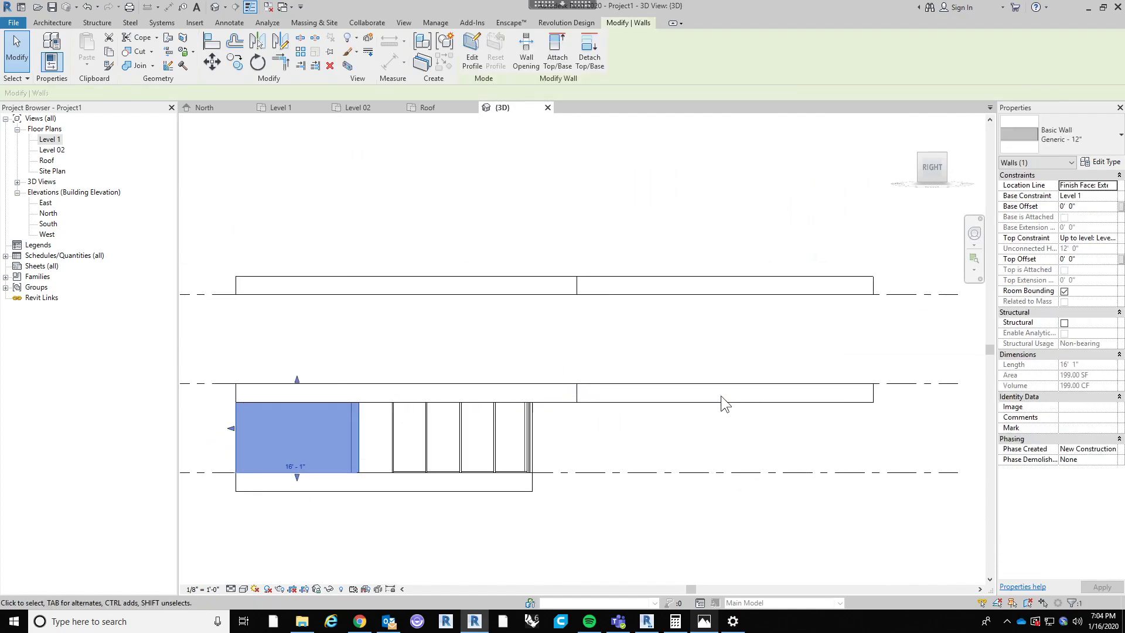
{"action": "left_click", "coordinate": [701, 402]}
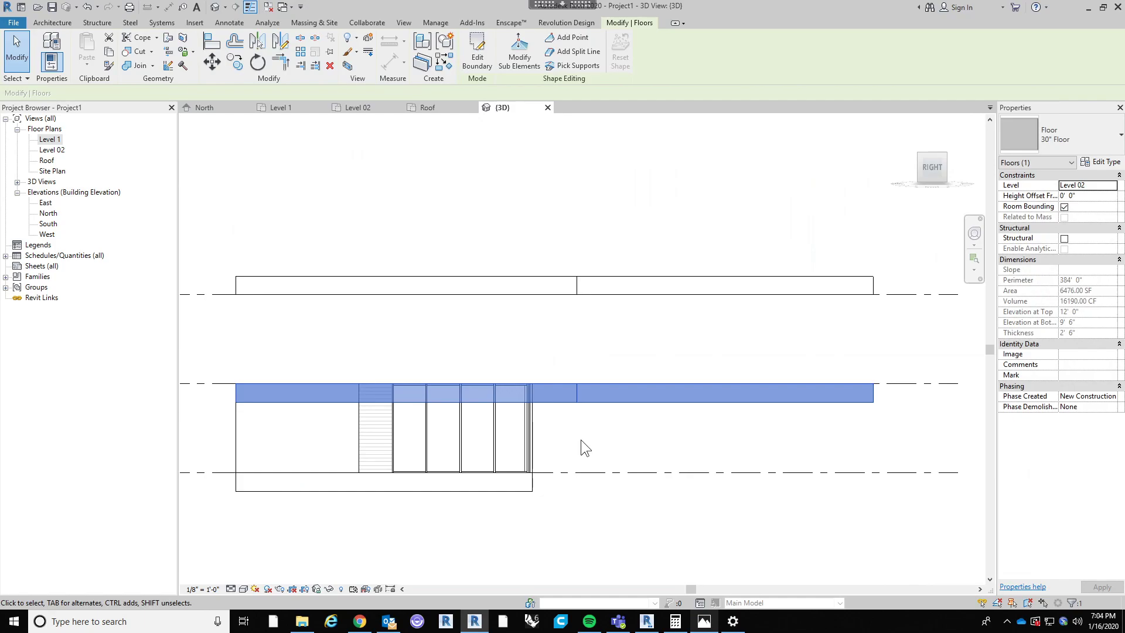
{"action": "left_click", "coordinate": [558, 414]}
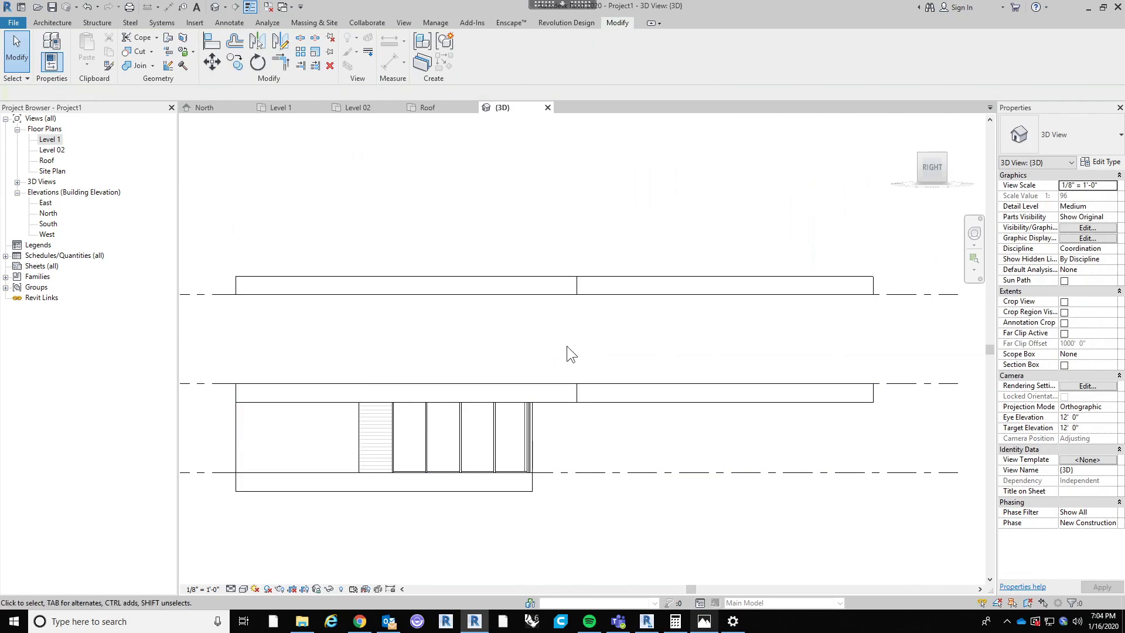
{"action": "middle_click_drag", "start_coordinate": [566, 346], "coordinate": [617, 480], "text": "shift"}
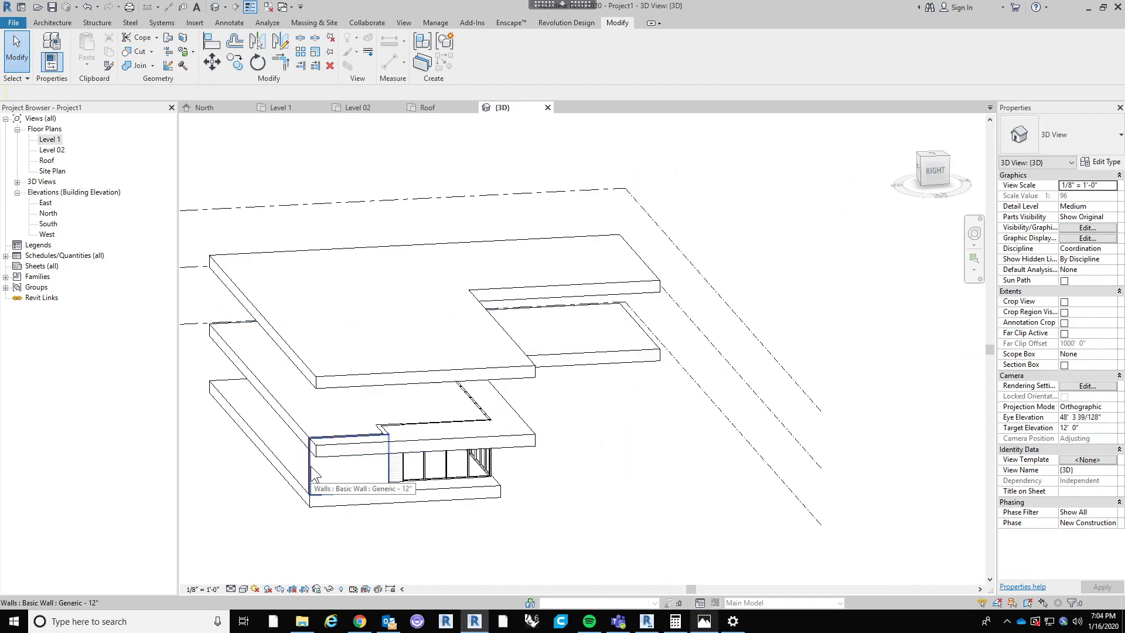
{"action": "key", "text": "Tab"}
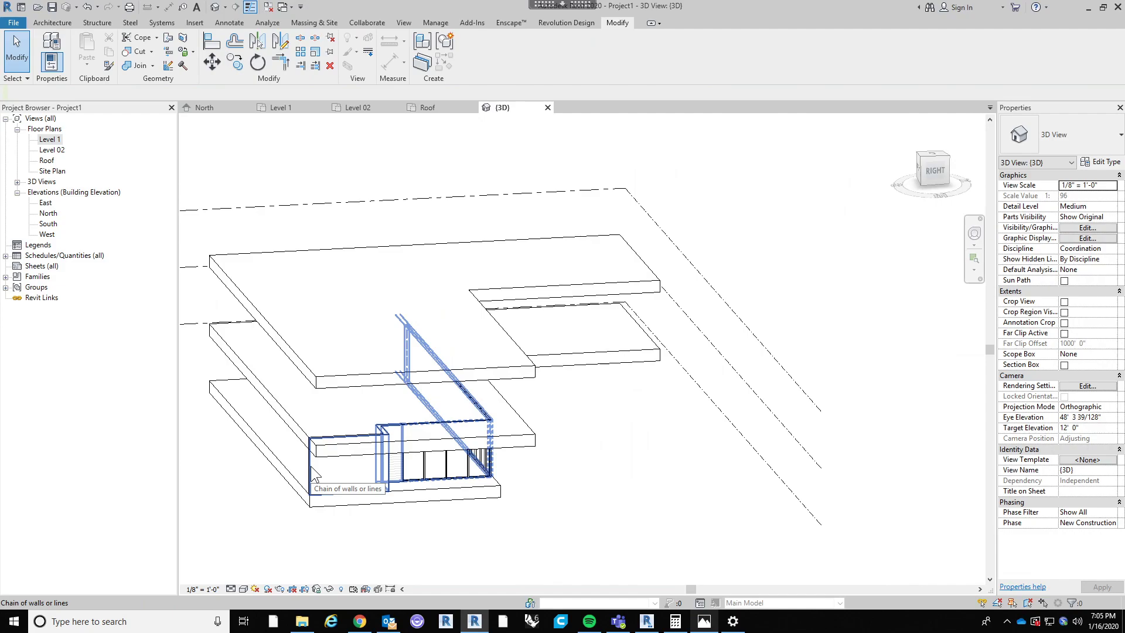
{"action": "left_click", "coordinate": [312, 473]}
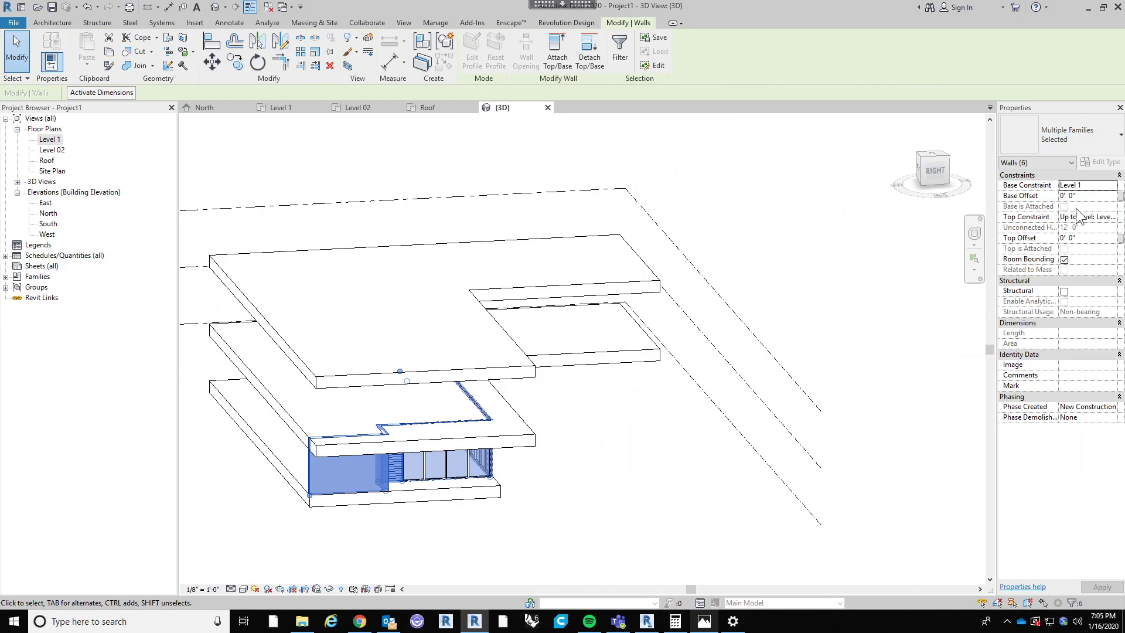
{"action": "left_click", "coordinate": [1082, 237]}
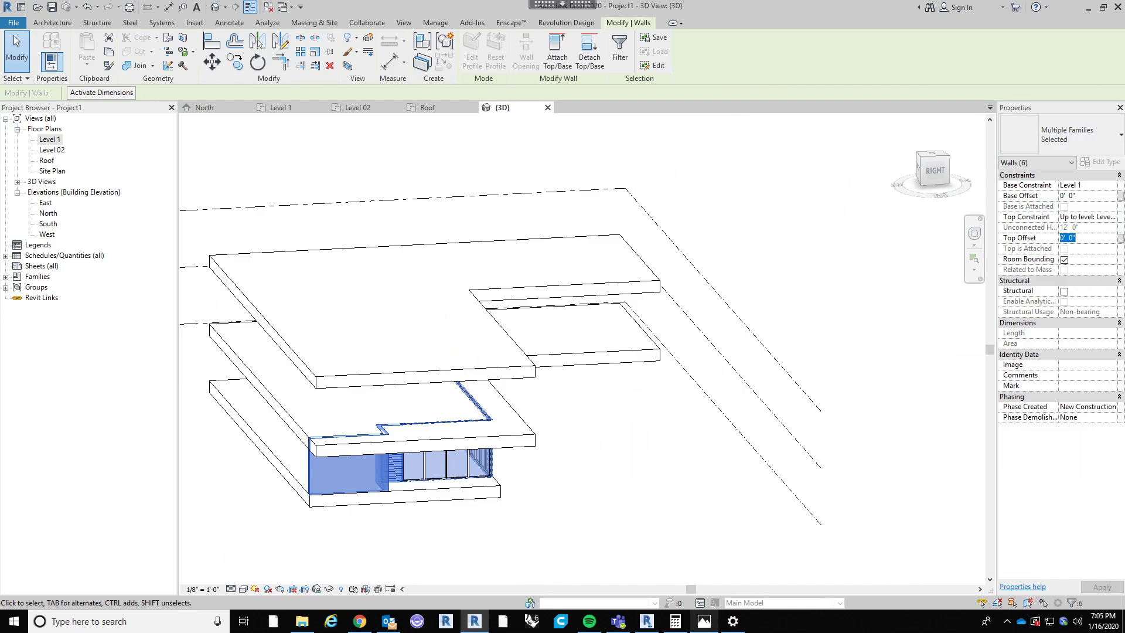
{"action": "type", "text": "-"}
{"action": "type", "text": "30"}
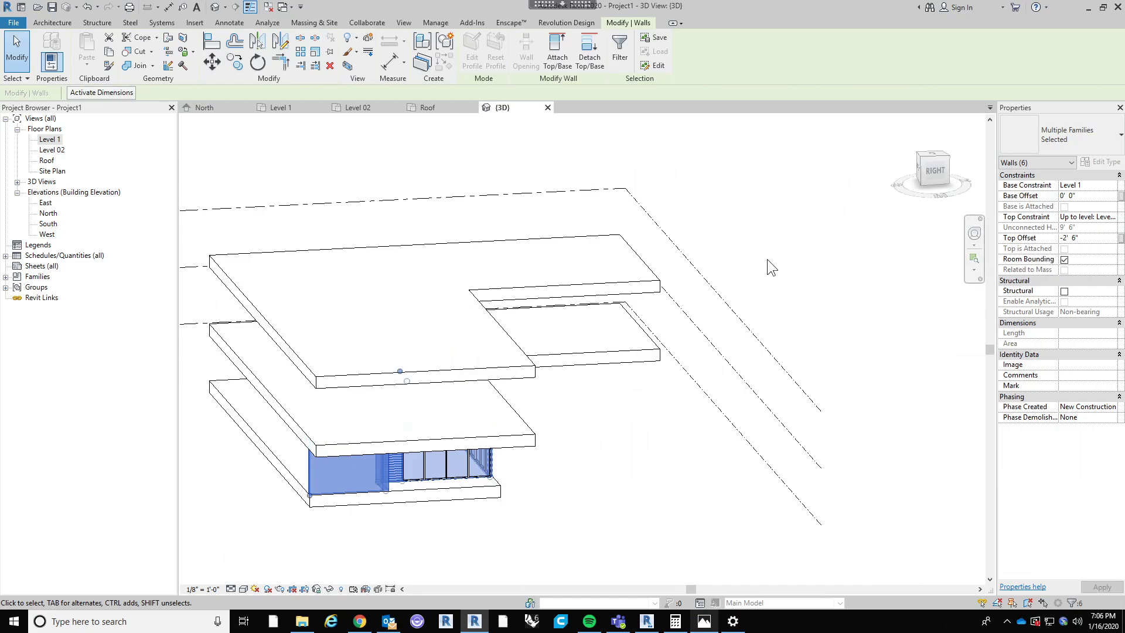
{"action": "key", "text": "Escape"}
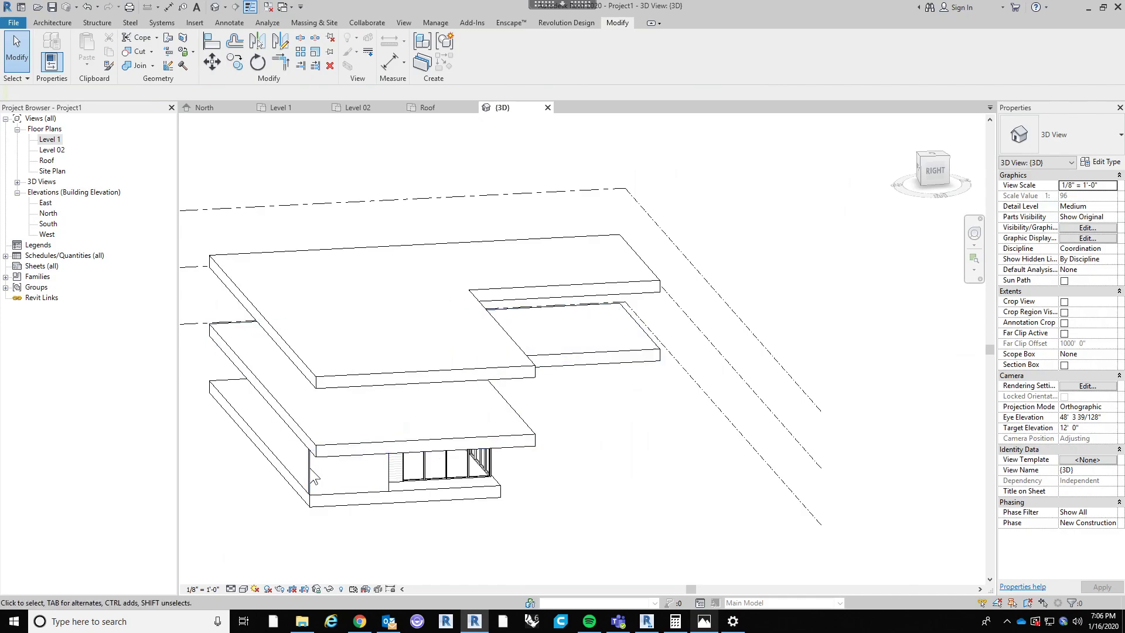
Step: Attach the tops of the Level 1 wall chain to the slab above, deleting the uncreatable mullions
{"action": "key", "text": "Tab"}
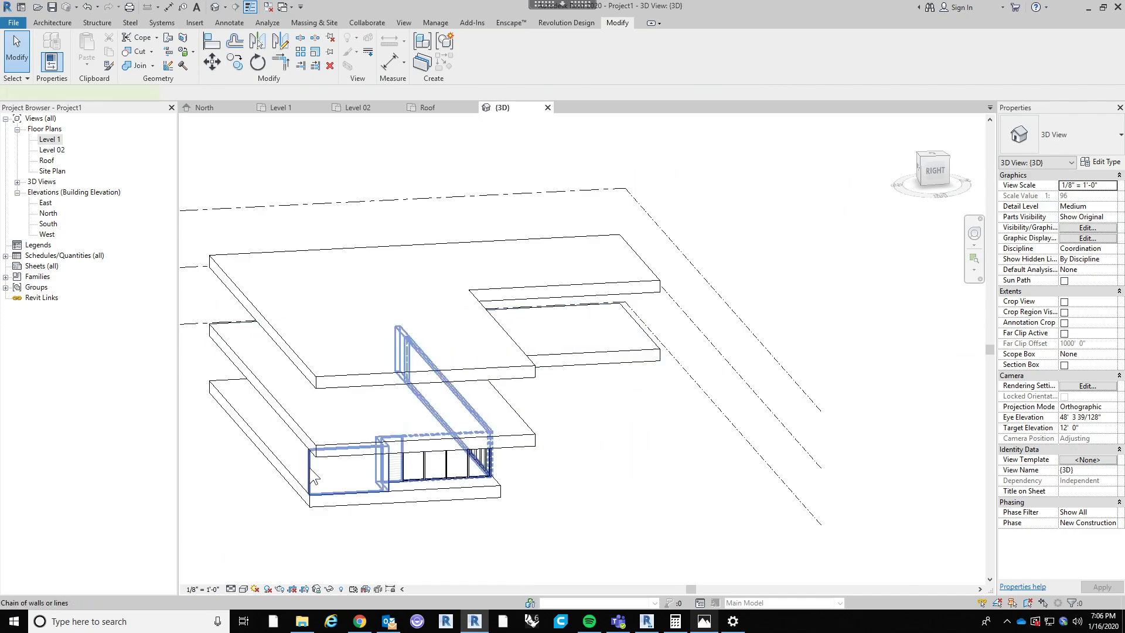
{"action": "left_click", "coordinate": [309, 468]}
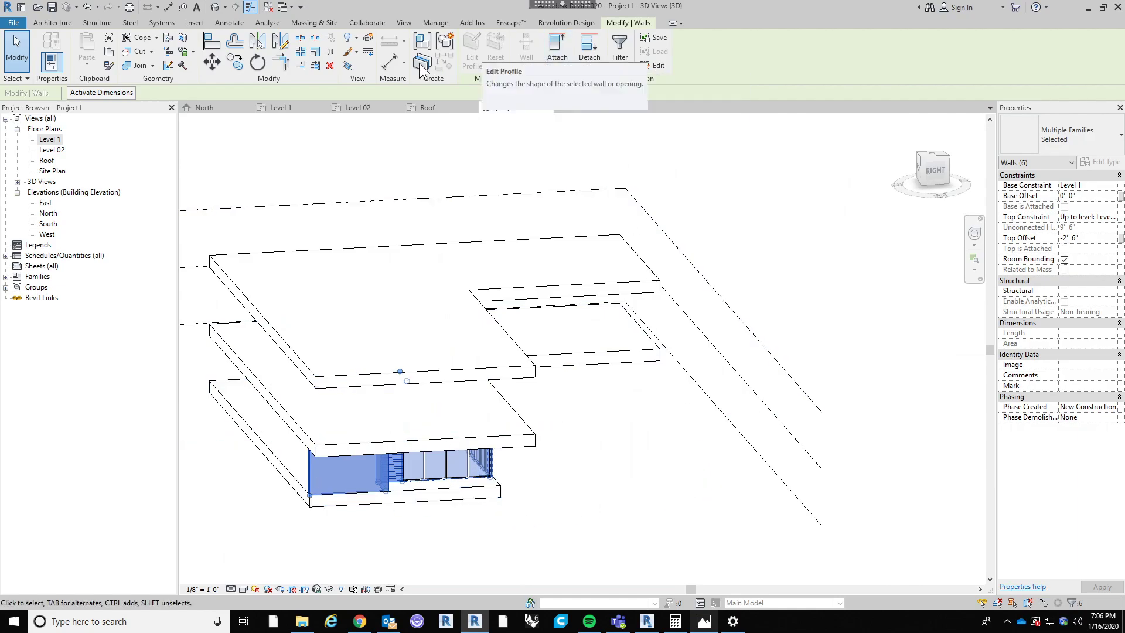
{"action": "left_click", "coordinate": [564, 57]}
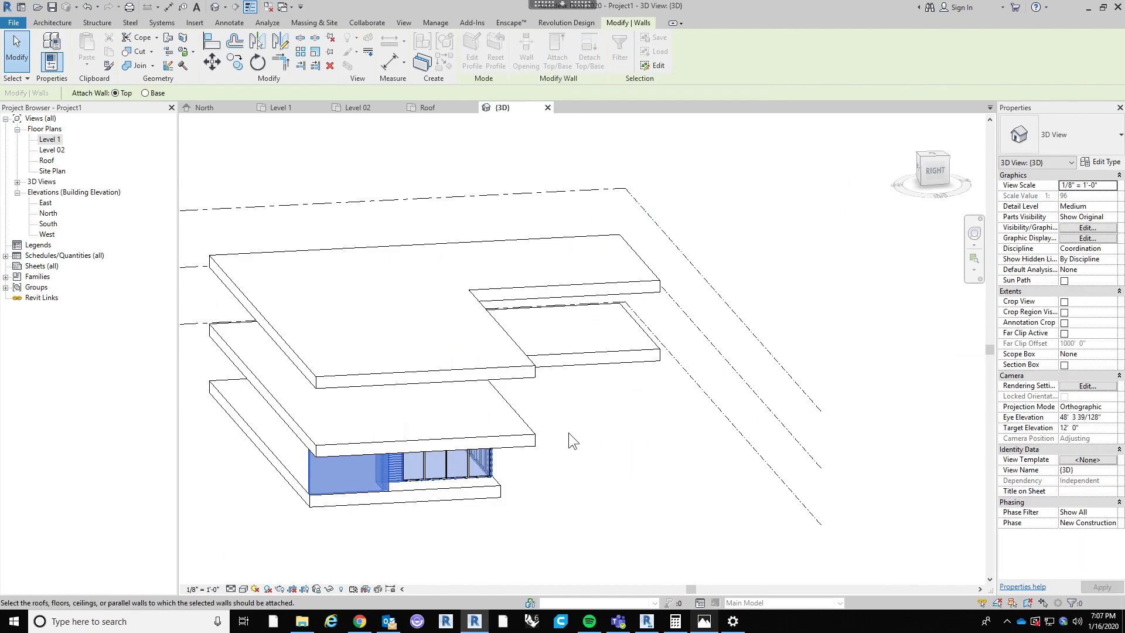
{"action": "left_click", "coordinate": [537, 448]}
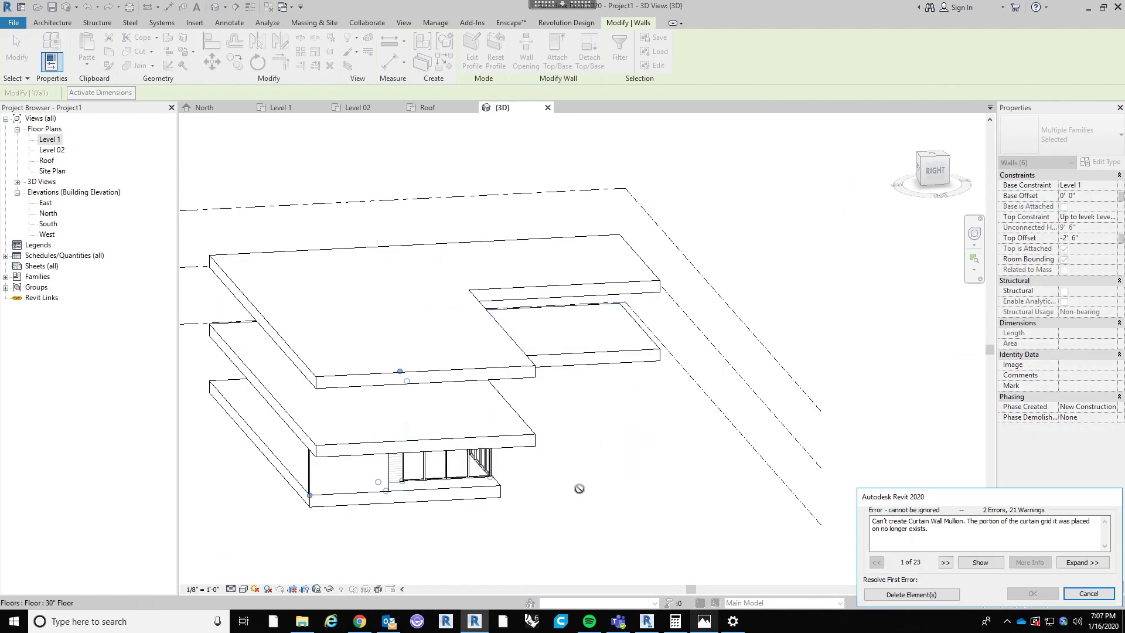
{"action": "left_click", "coordinate": [927, 594]}
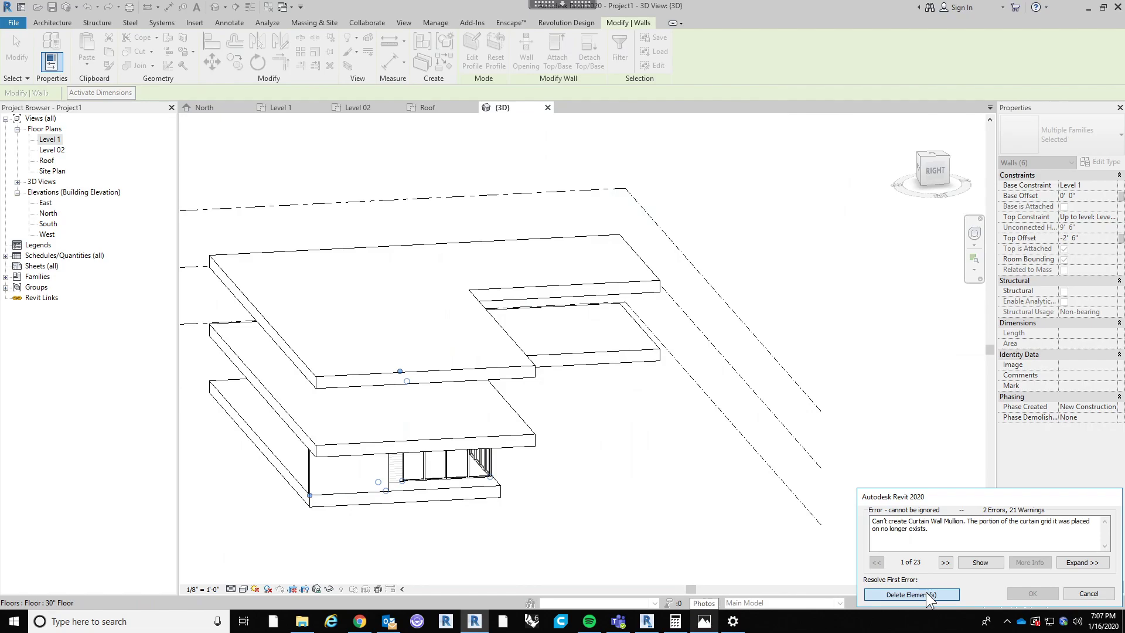
{"action": "middle_click_drag", "start_coordinate": [703, 510], "coordinate": [607, 404], "text": "shift"}
{"action": "left_click", "coordinate": [906, 593]}
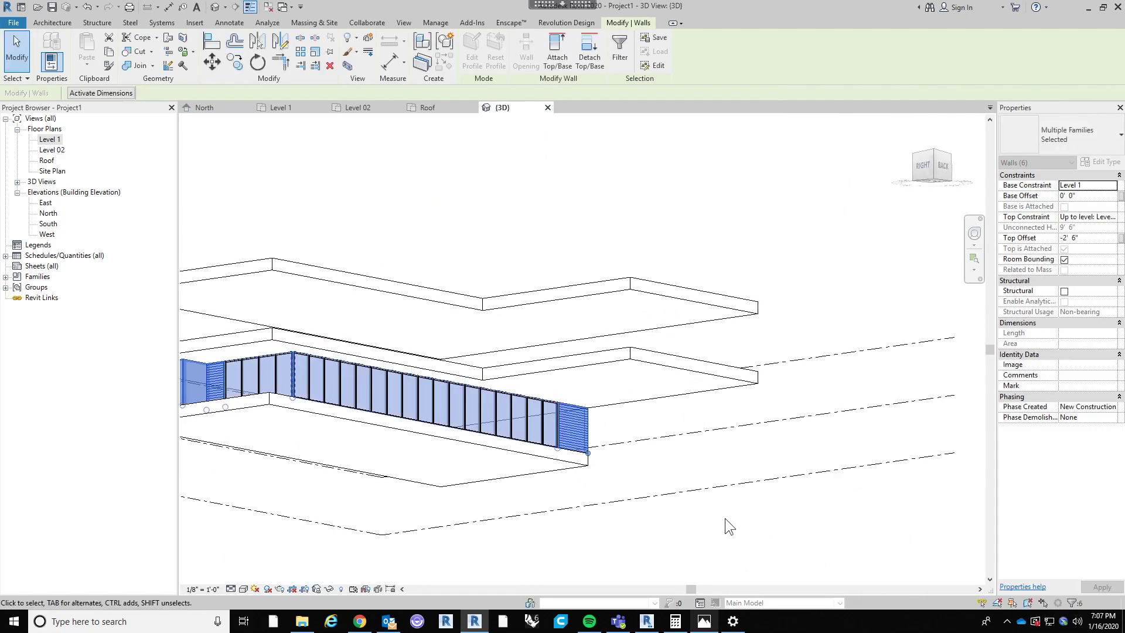
Step: Select the lower 30" floor slab and view the model from the right side
{"action": "scroll", "coordinate": [260, 367], "scroll_direction": "up", "scroll_amount": 3}
{"action": "scroll", "coordinate": [557, 357], "scroll_direction": "down", "scroll_amount": 5}
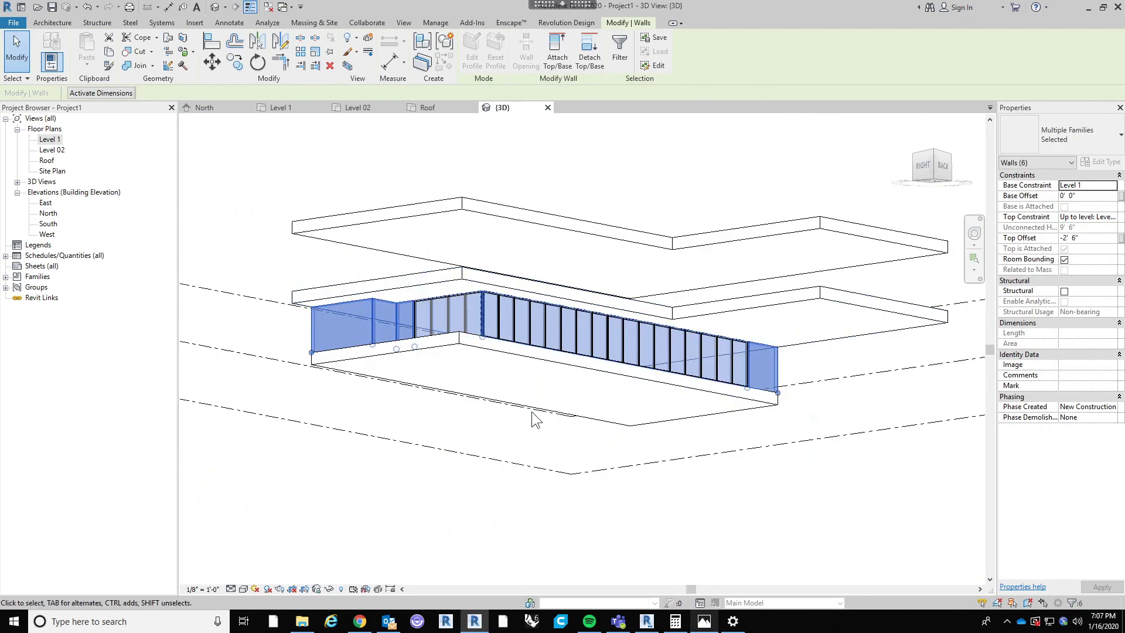
{"action": "middle_click_drag", "start_coordinate": [532, 414], "coordinate": [706, 515], "text": "shift"}
{"action": "left_click", "coordinate": [761, 346]}
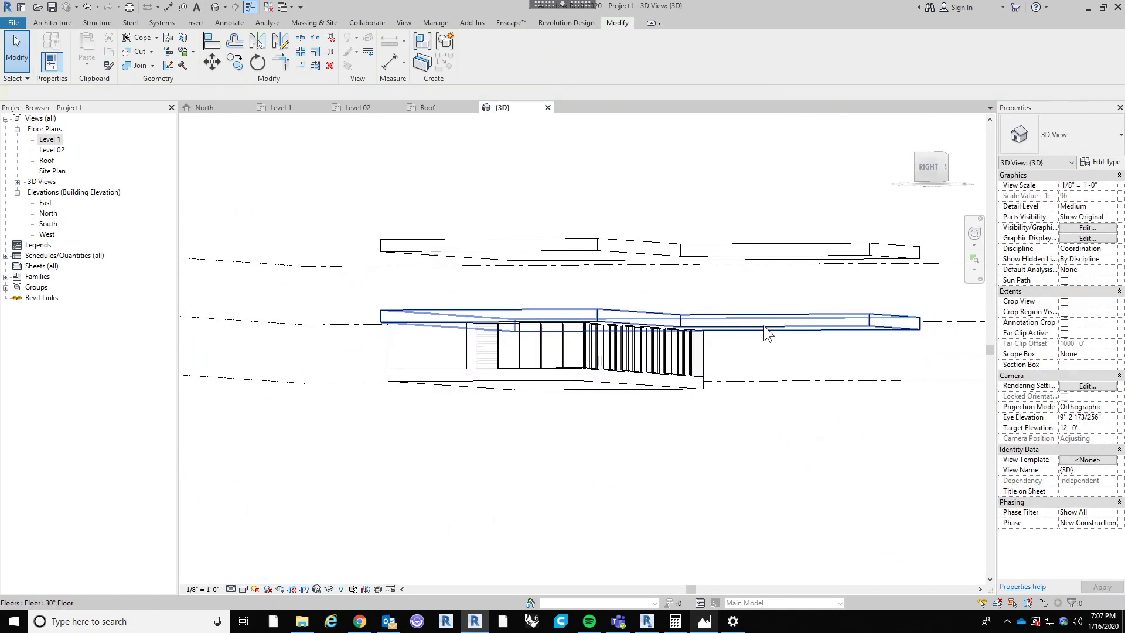
{"action": "left_click", "coordinate": [764, 325]}
{"action": "left_click", "coordinate": [929, 167]}
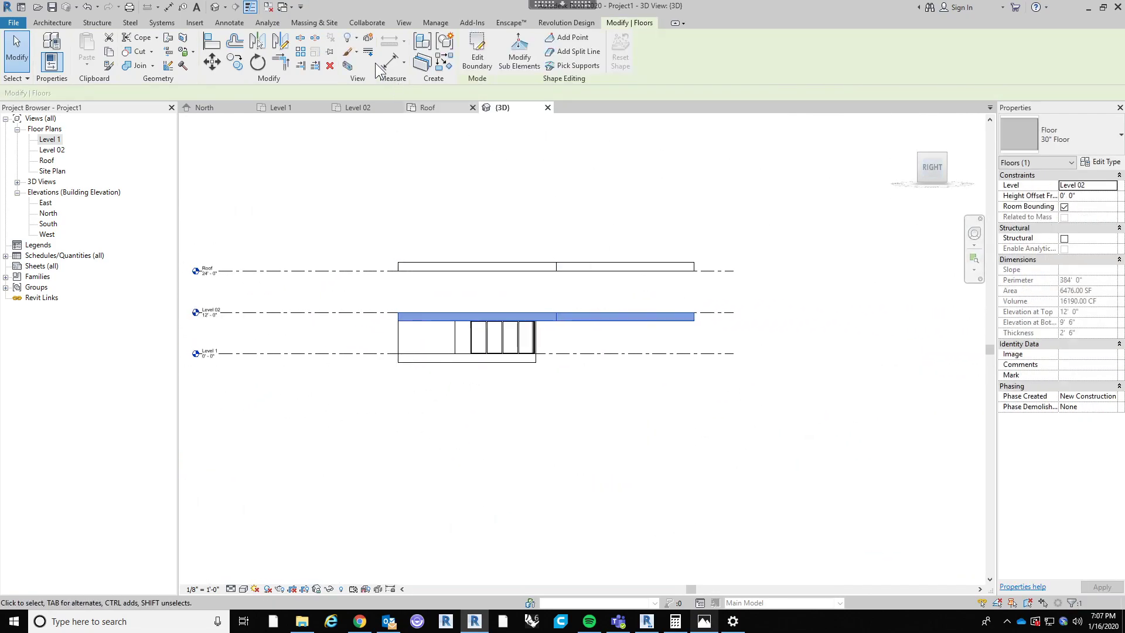
Step: Move the selected slab upward (MV) to its new higher position above the Level 1 walls
{"action": "key", "text": "m"}
{"action": "key", "text": "v"}
{"action": "left_click", "coordinate": [761, 349]}
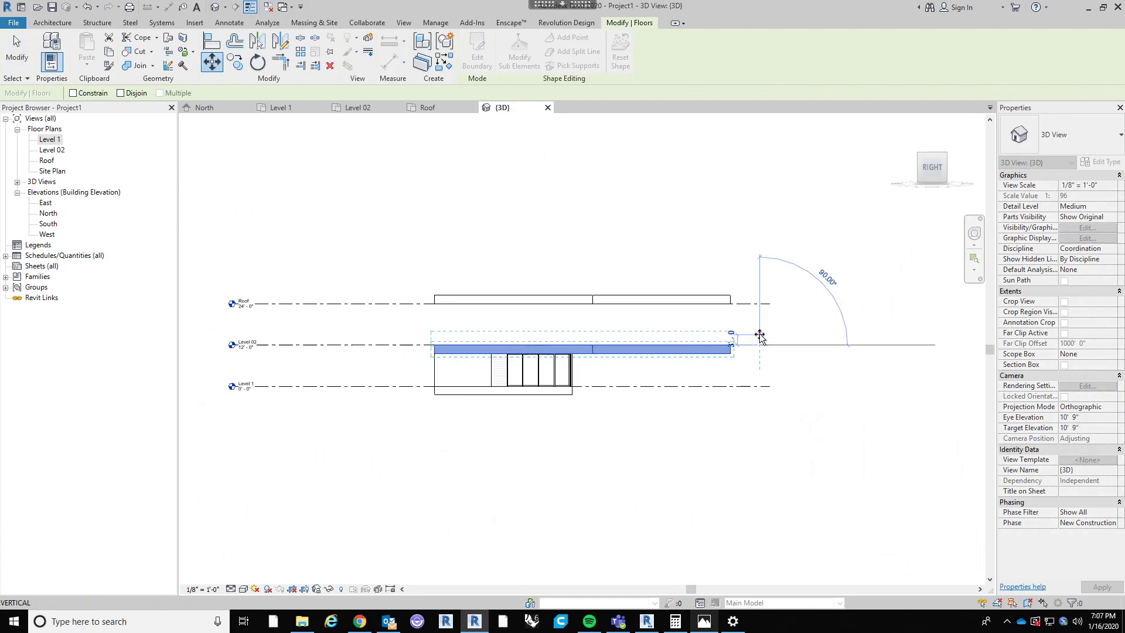
{"action": "left_click", "coordinate": [787, 353]}
{"action": "key", "text": "Escape"}
{"action": "scroll", "coordinate": [532, 346], "scroll_direction": "up", "scroll_amount": 3}
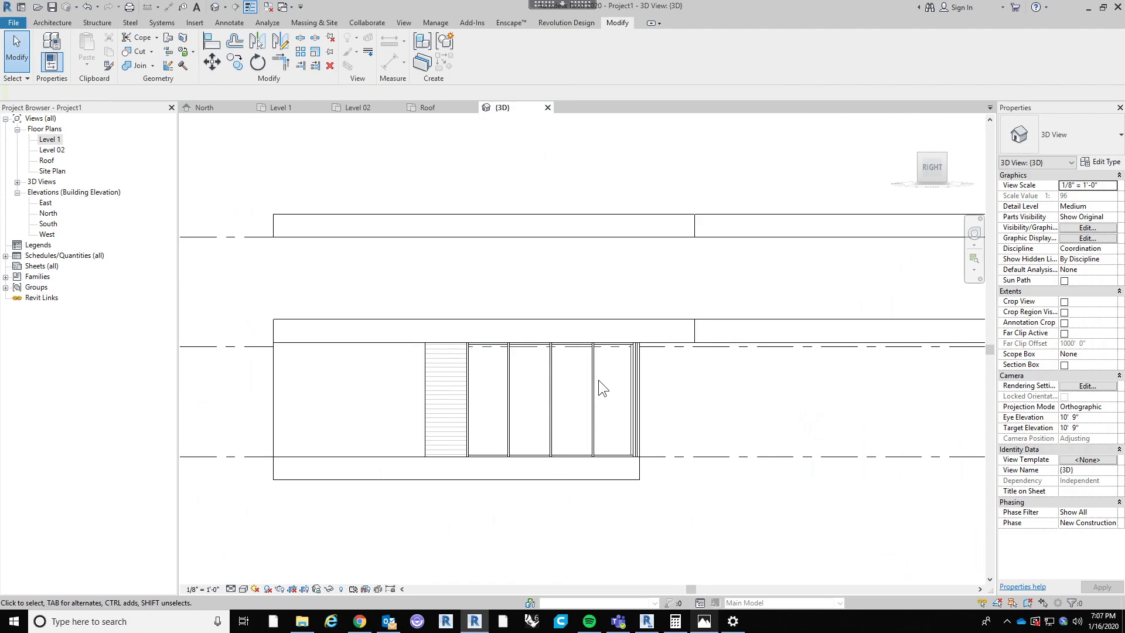
{"action": "scroll", "coordinate": [598, 380], "scroll_direction": "down", "scroll_amount": 5}
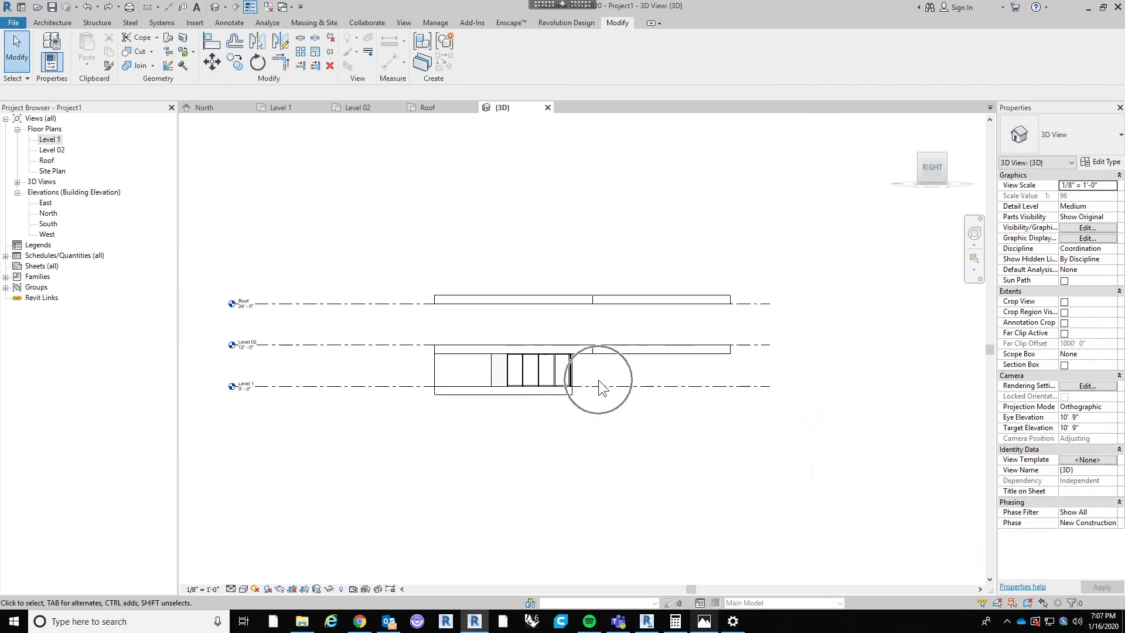
{"action": "middle_click_drag", "start_coordinate": [750, 462], "coordinate": [673, 507], "text": "shift"}
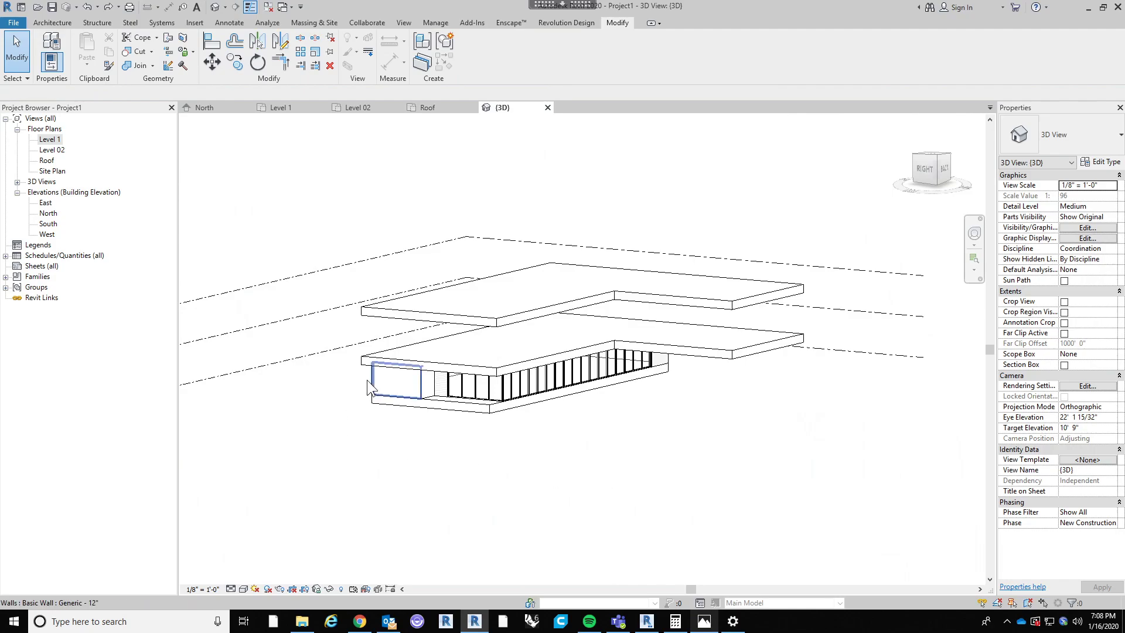
Step: Detach the Level 1 wall chain from the floor slab, deleting the mullions that error out
{"action": "key", "text": "Tab"}
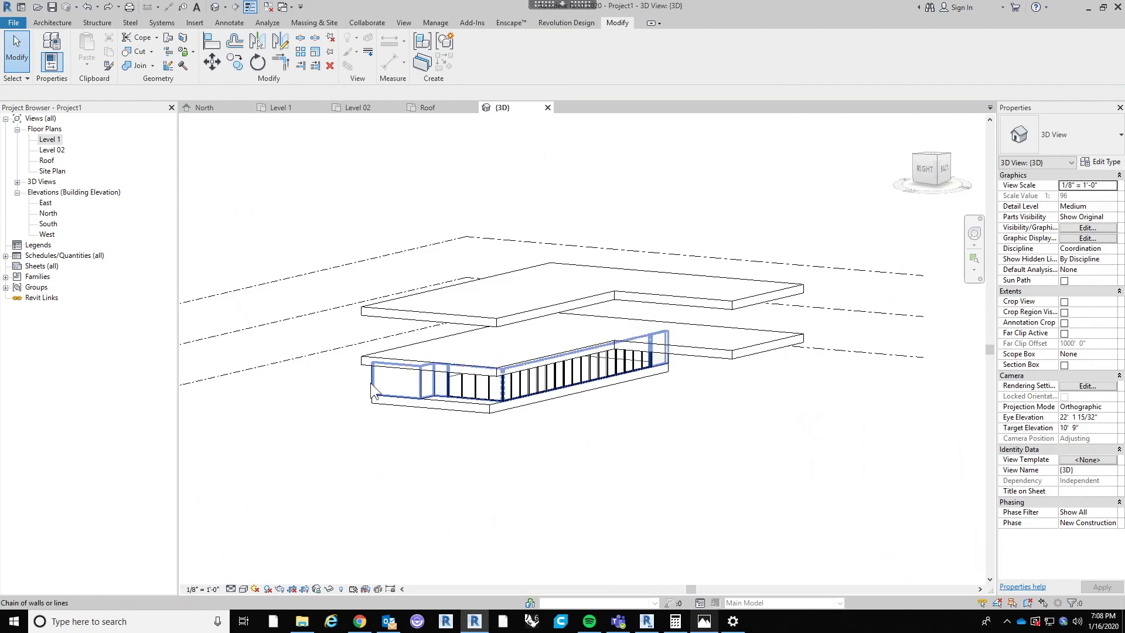
{"action": "left_click", "coordinate": [370, 382]}
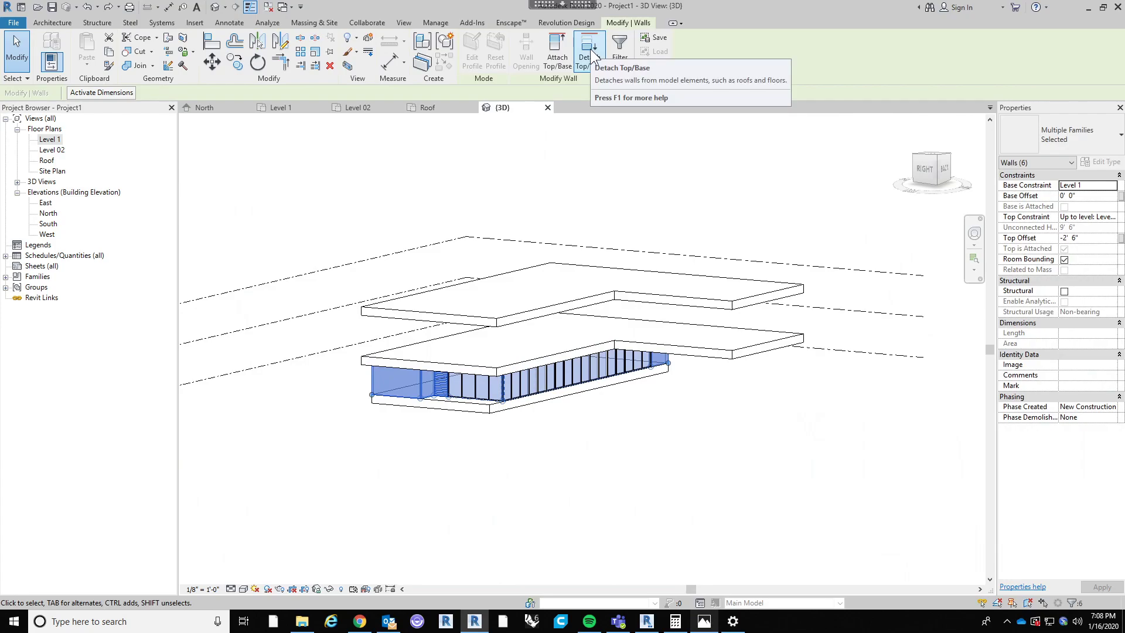
{"action": "left_click", "coordinate": [590, 53]}
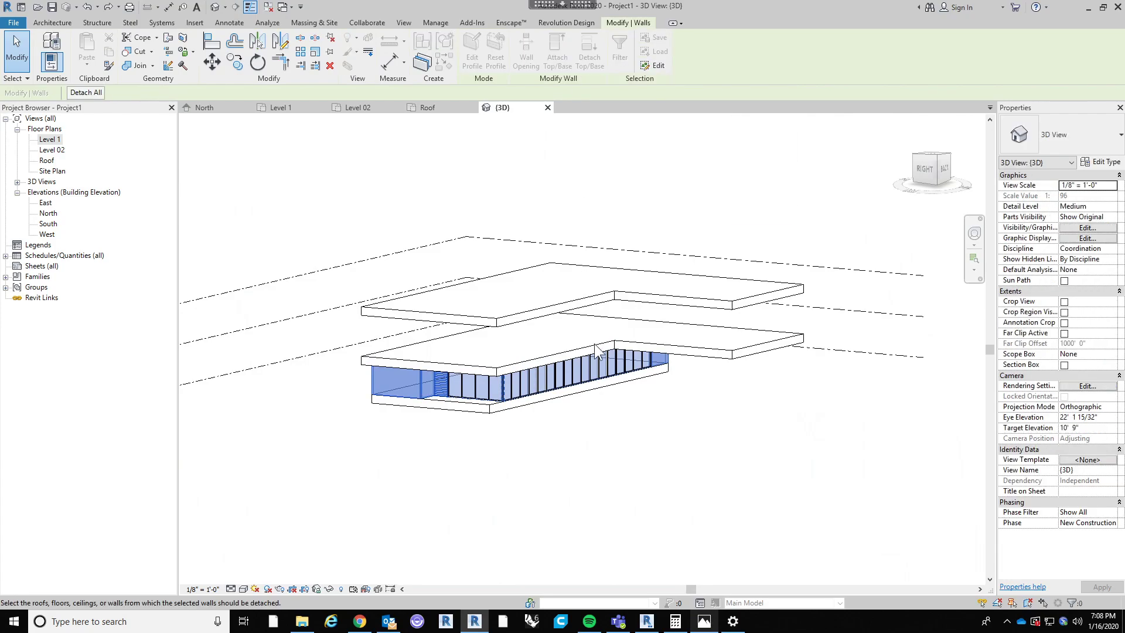
{"action": "left_click", "coordinate": [636, 343]}
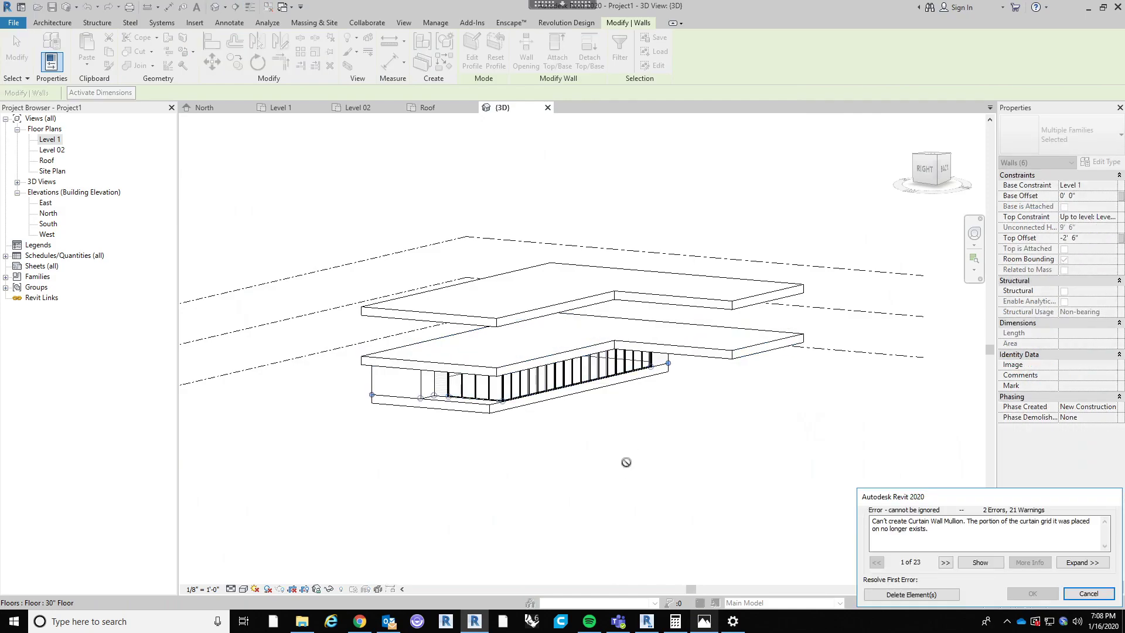
{"action": "left_click", "coordinate": [937, 598]}
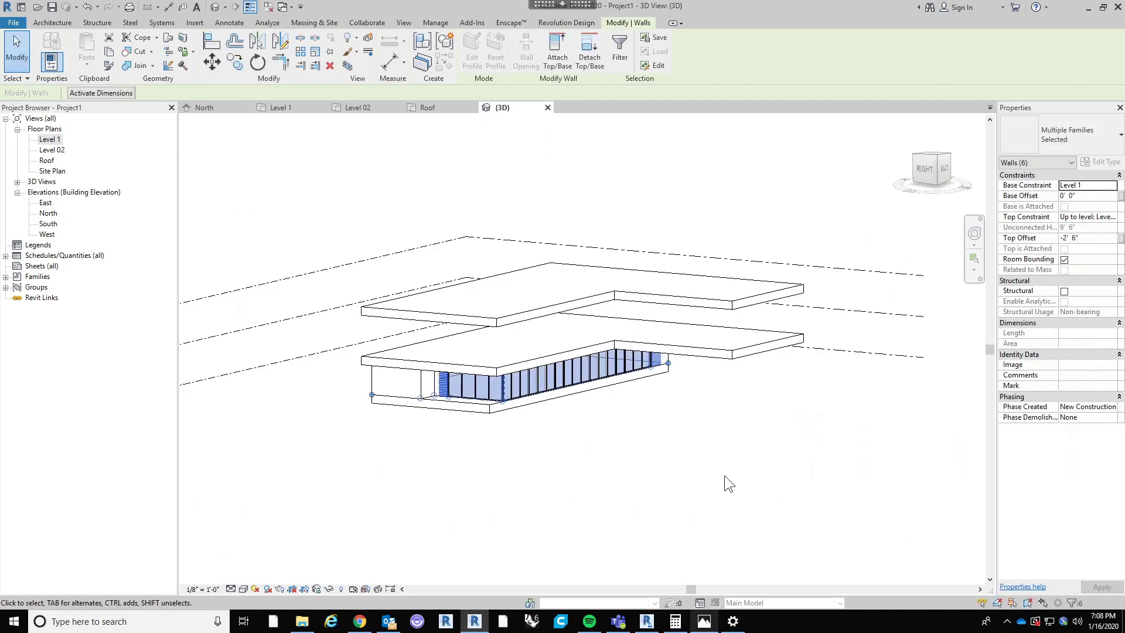
{"action": "left_click", "coordinate": [683, 484]}
{"action": "scroll", "coordinate": [645, 469], "scroll_direction": "up", "scroll_amount": 6}
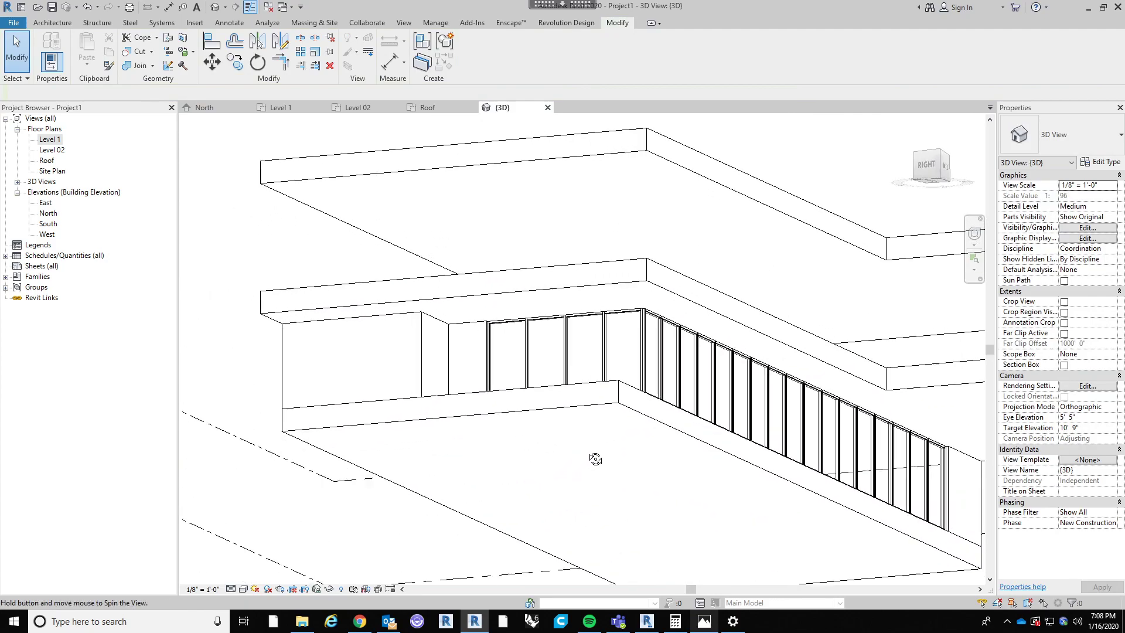
{"action": "middle_click_drag", "start_coordinate": [595, 458], "coordinate": [623, 489], "text": "shift"}
{"action": "scroll", "coordinate": [553, 447], "scroll_direction": "down", "scroll_amount": 3}
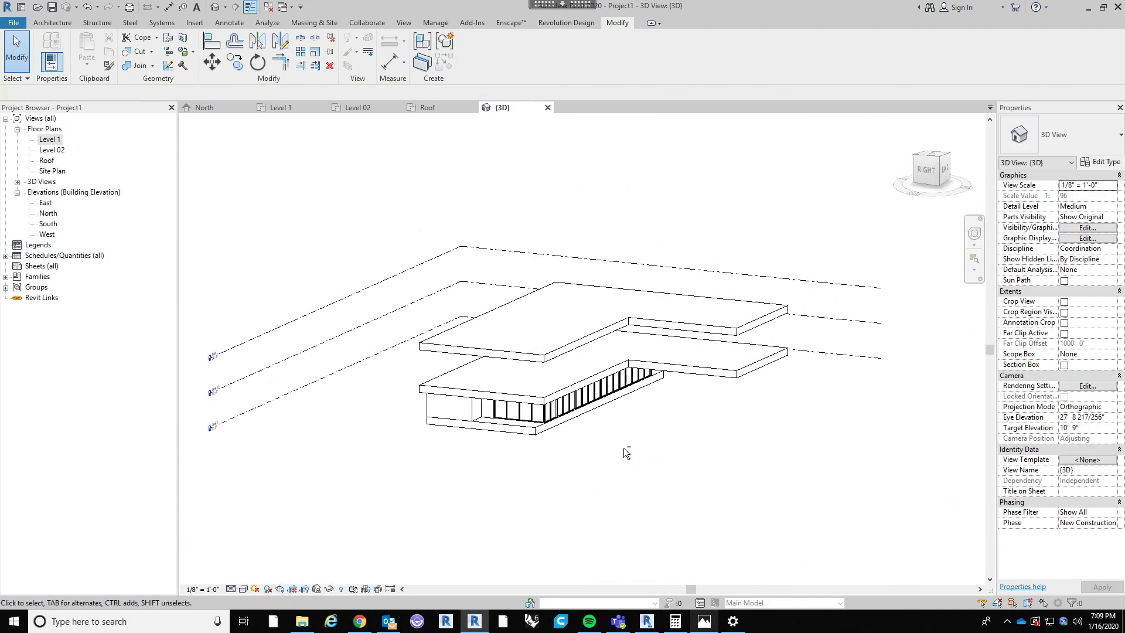
{"action": "middle_click_drag", "start_coordinate": [624, 447], "coordinate": [630, 485], "text": "shift"}
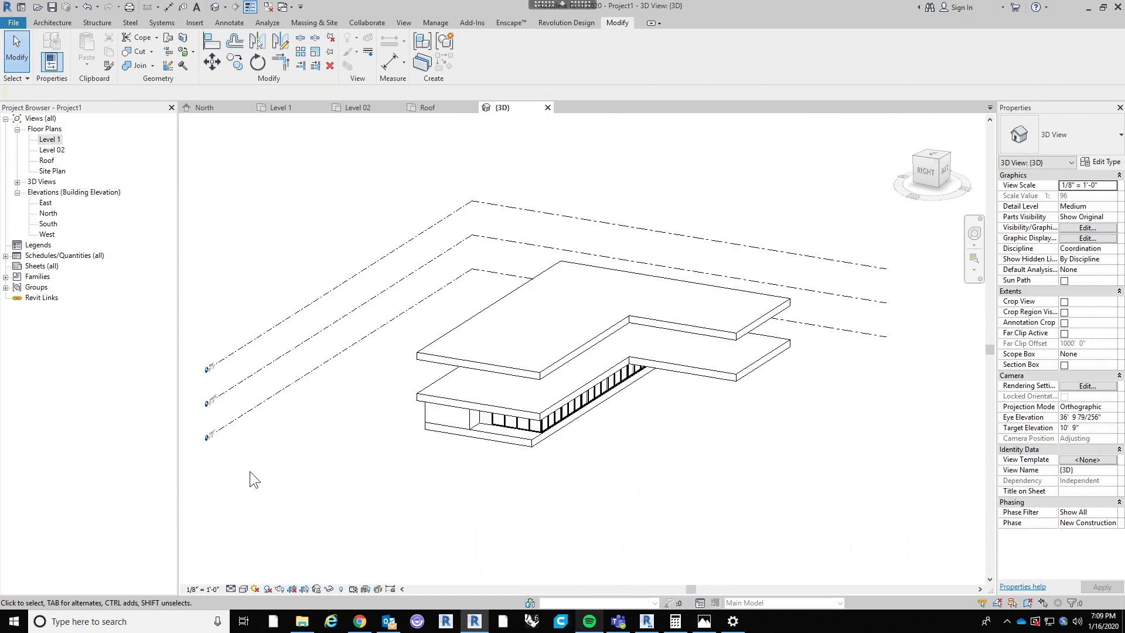
{"action": "middle_click_drag", "start_coordinate": [543, 463], "coordinate": [616, 540], "text": "shift"}
{"action": "left_click", "coordinate": [704, 622]}
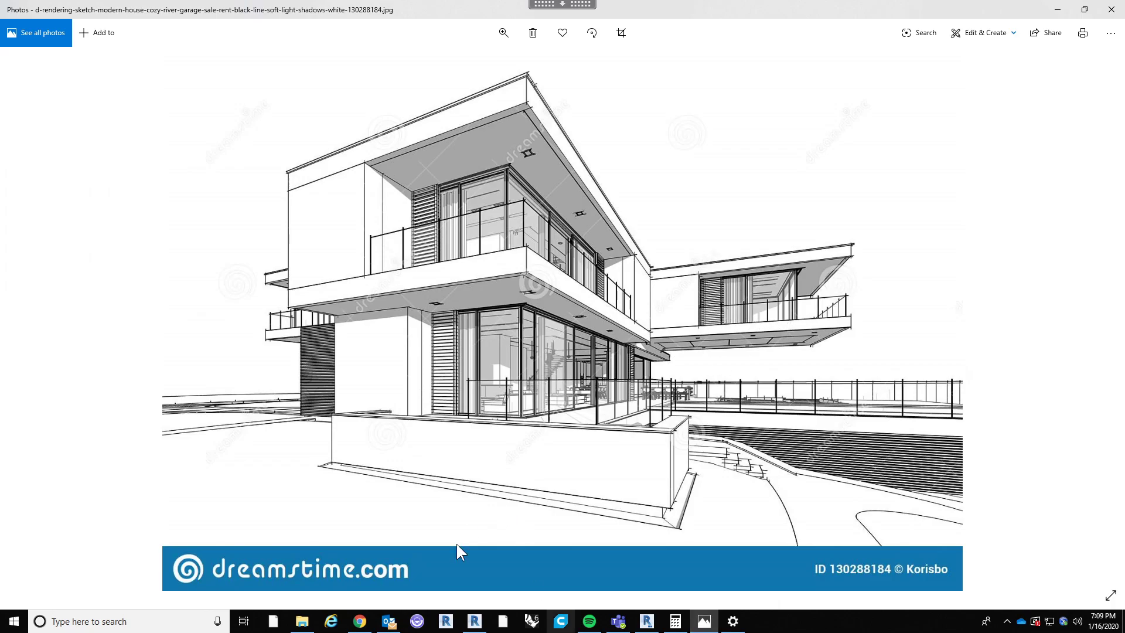
{"action": "left_click", "coordinate": [474, 621]}
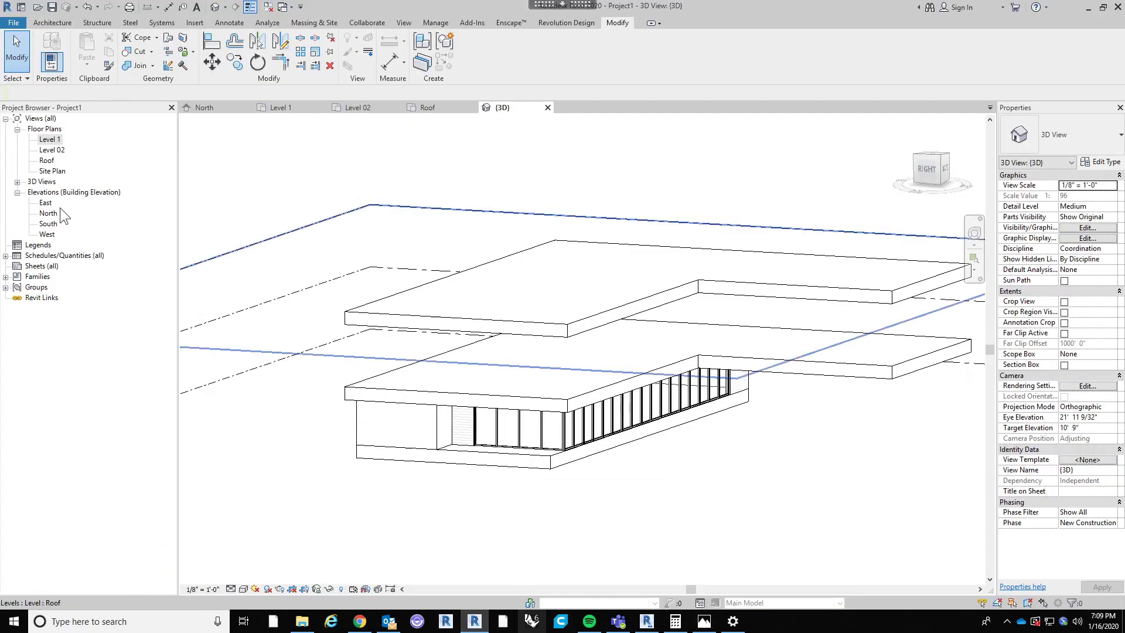
Step: Open the Level 02 floor plan with the Architecture tools showing
{"action": "left_click", "coordinate": [57, 150]}
{"action": "double_click", "coordinate": [57, 150]}
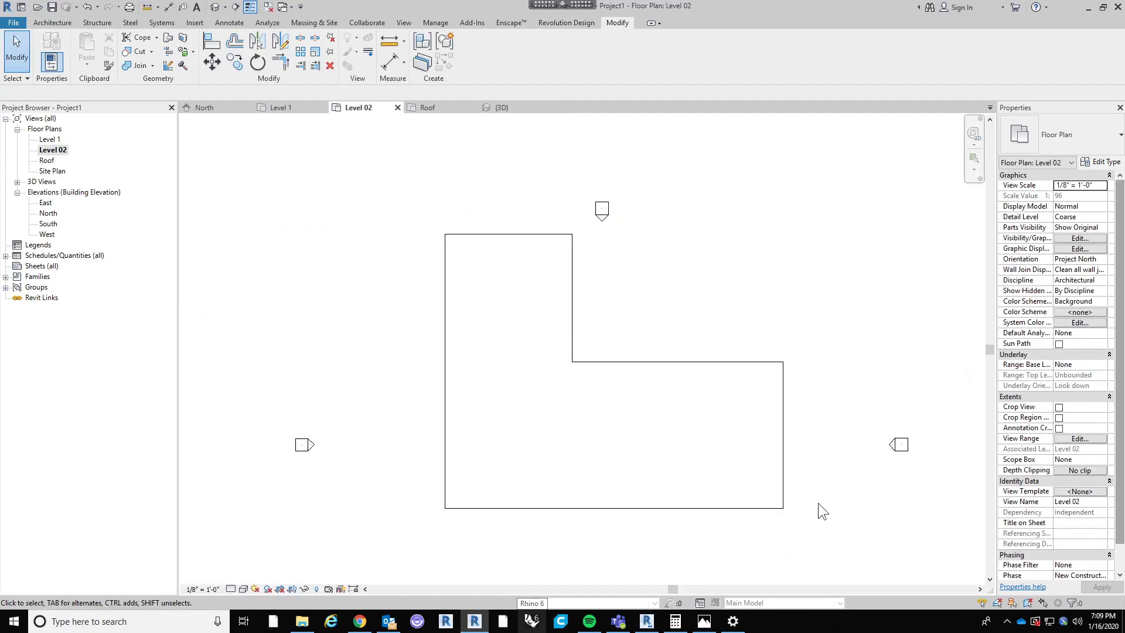
{"action": "left_click", "coordinate": [66, 23]}
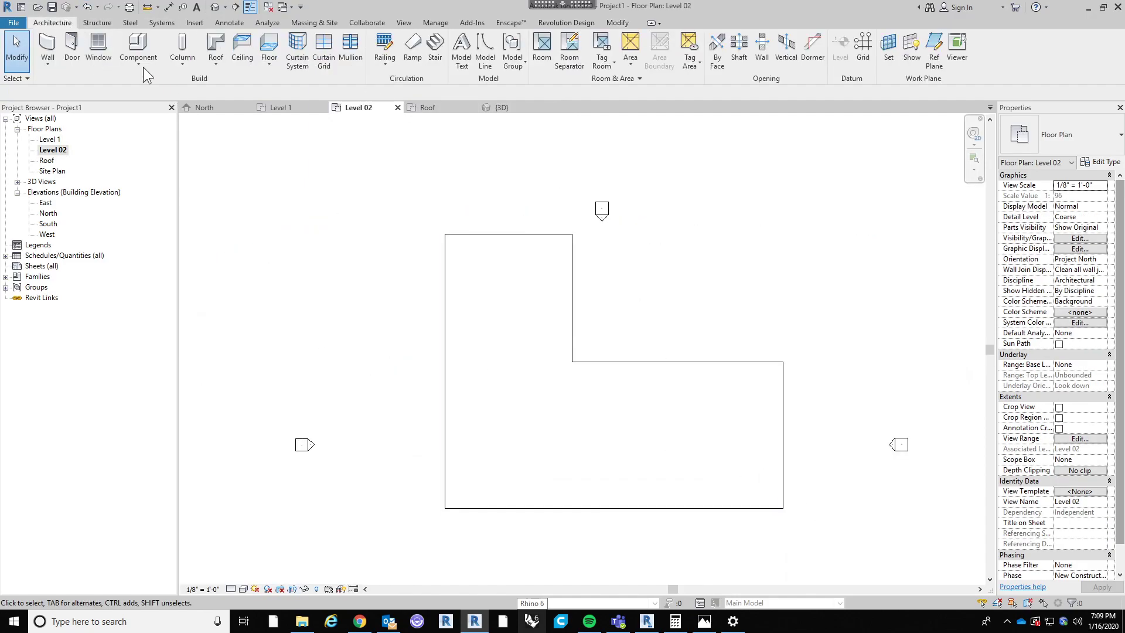
Step: Start the Wall tool (WA) with the Generic - 12" wall type selected
{"action": "key", "text": "w"}
{"action": "key", "text": "a"}
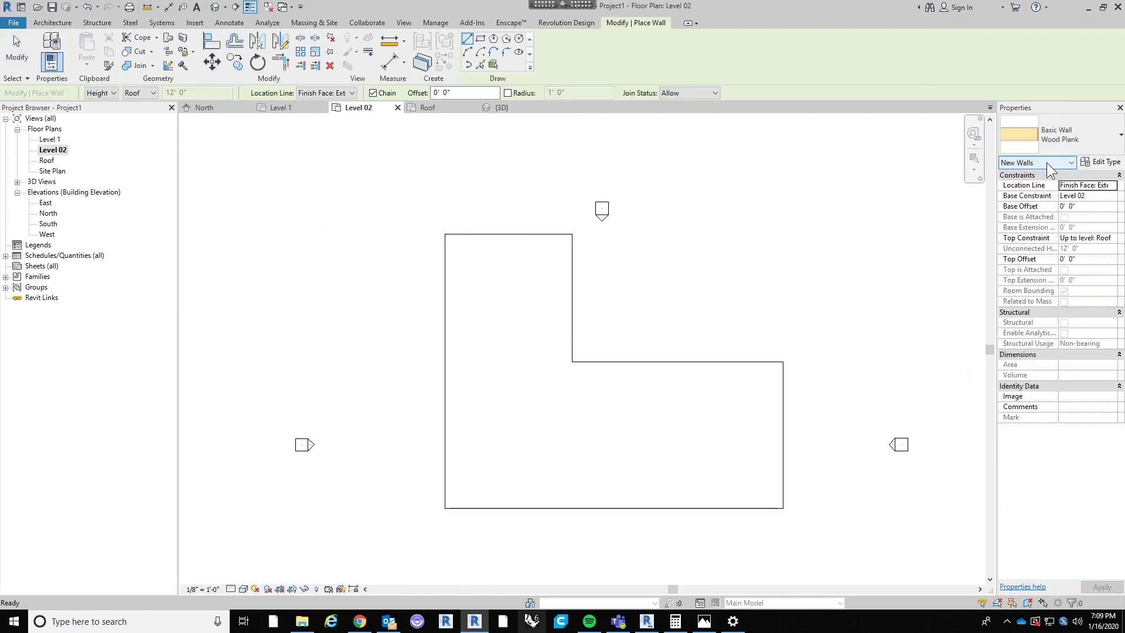
{"action": "left_click", "coordinate": [1059, 143]}
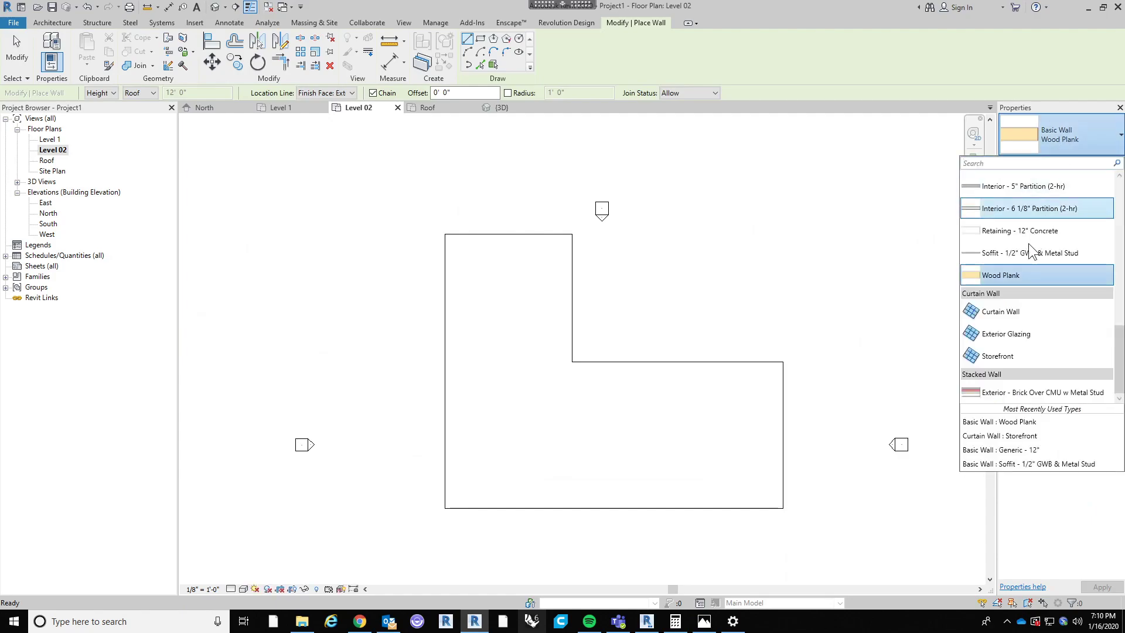
{"action": "scroll", "coordinate": [1028, 252], "scroll_direction": "up", "scroll_amount": 3}
{"action": "scroll", "coordinate": [1027, 219], "scroll_direction": "up", "scroll_amount": 5}
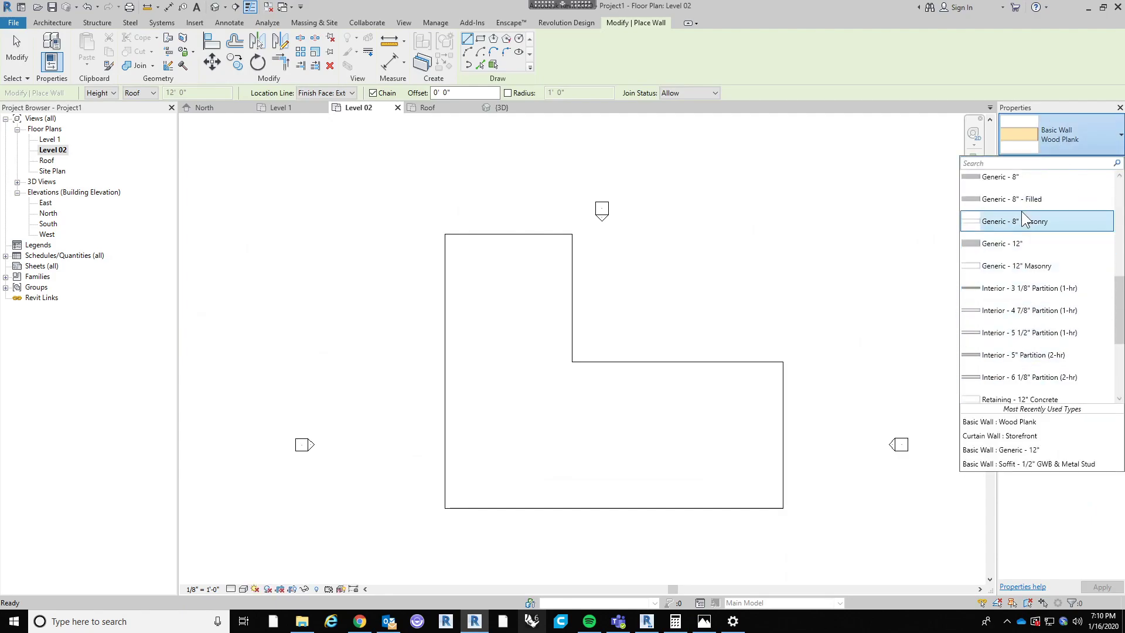
{"action": "scroll", "coordinate": [1026, 221], "scroll_direction": "down", "scroll_amount": 3}
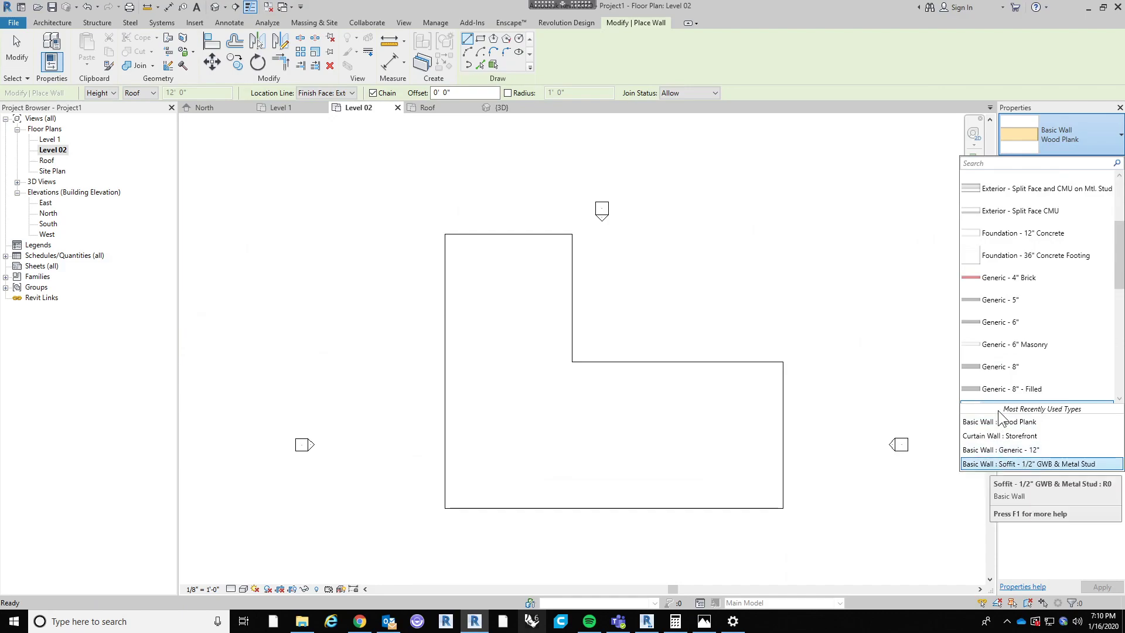
{"action": "left_click", "coordinate": [1075, 450]}
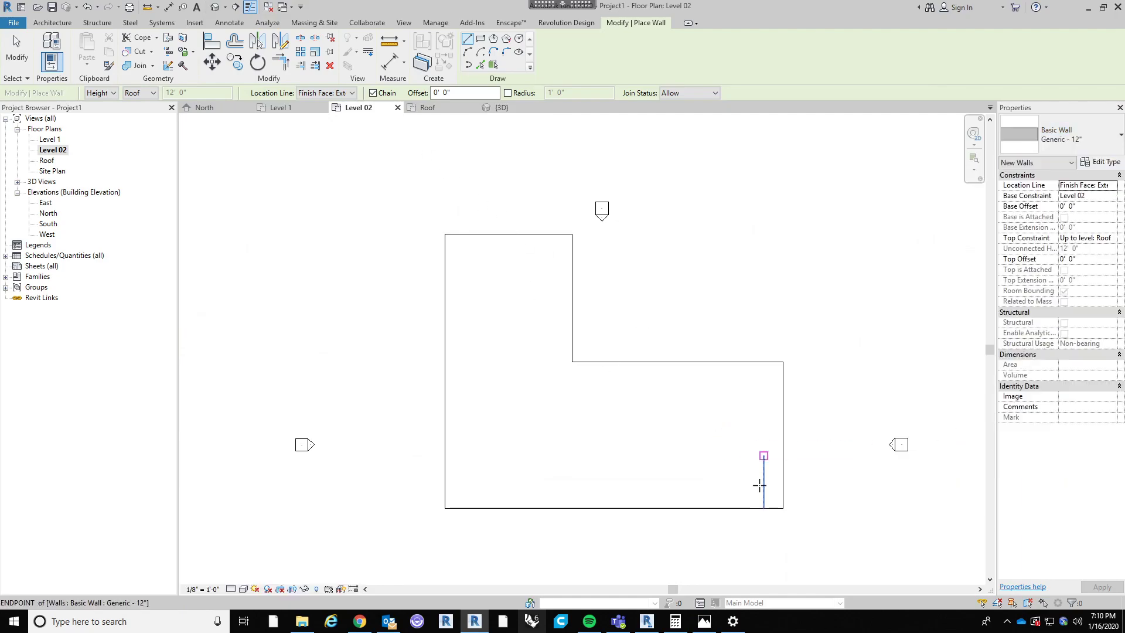
Step: Draw Generic - 12" walls from the bottom-right corner: 17'-6" up, then 7'-6" left
{"action": "left_click", "coordinate": [781, 507]}
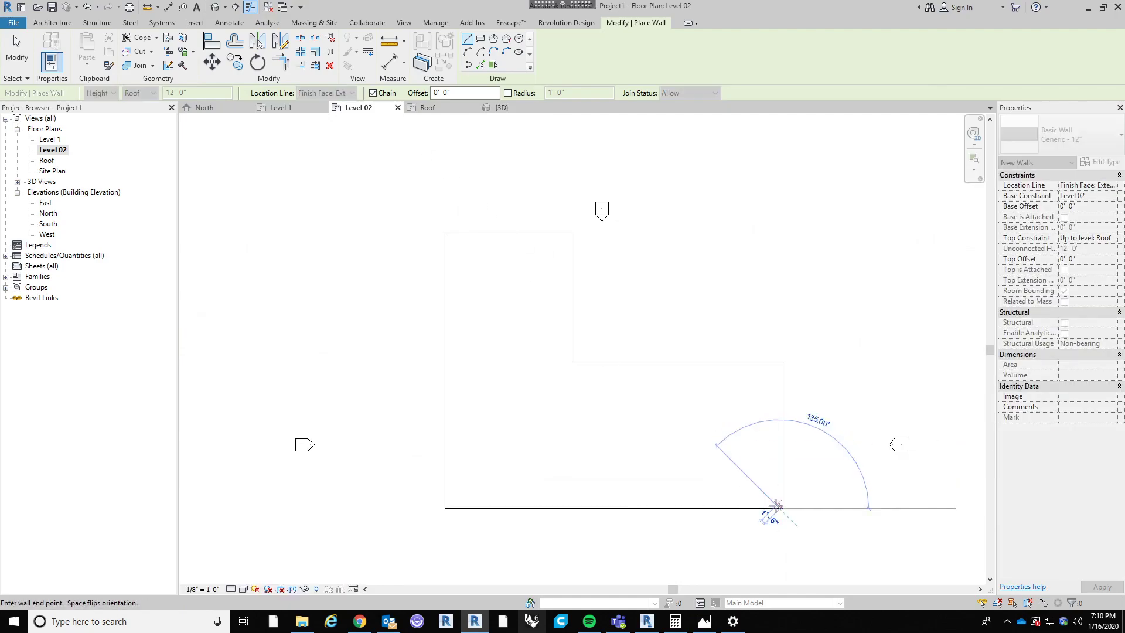
{"action": "key", "text": "Escape"}
{"action": "left_click", "coordinate": [782, 508]}
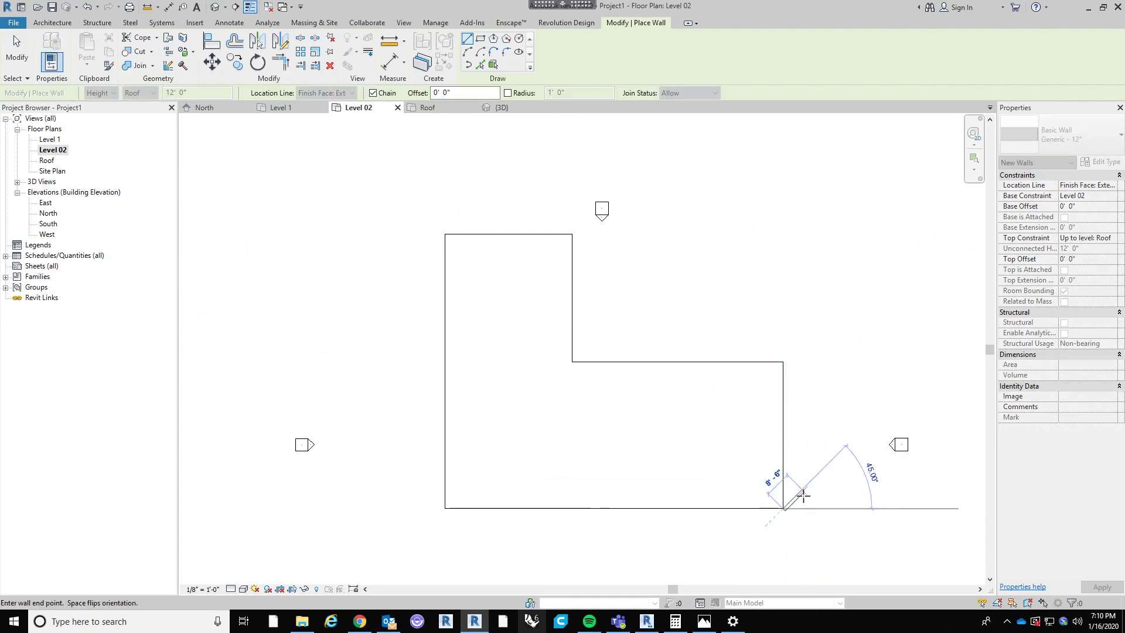
{"action": "scroll", "coordinate": [783, 440], "scroll_direction": "up", "scroll_amount": 2}
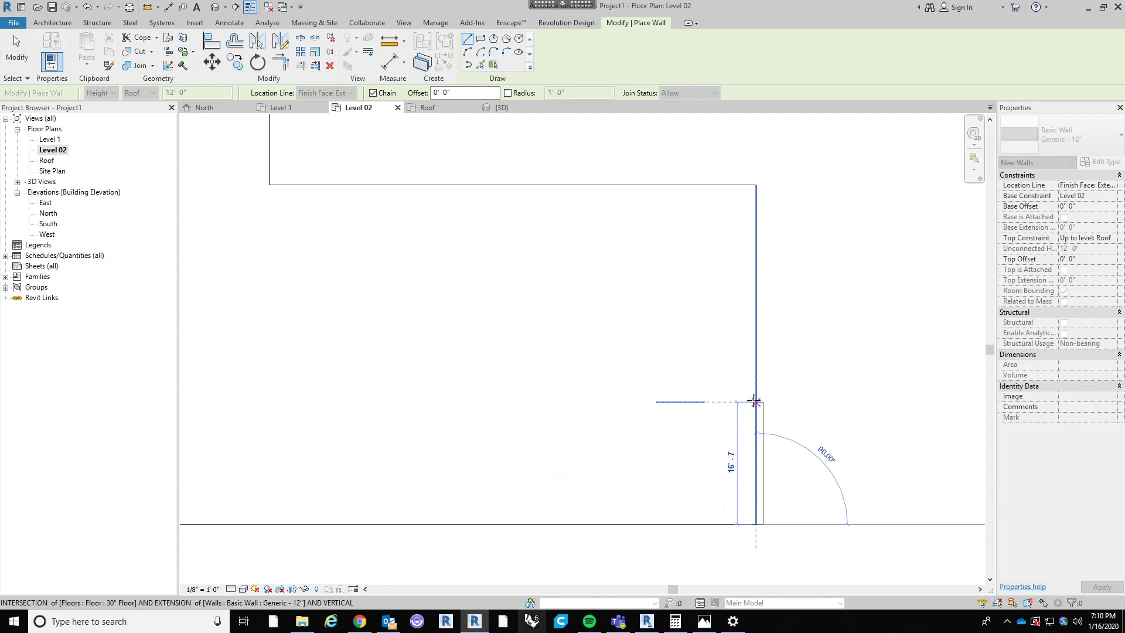
{"action": "key", "text": "space"}
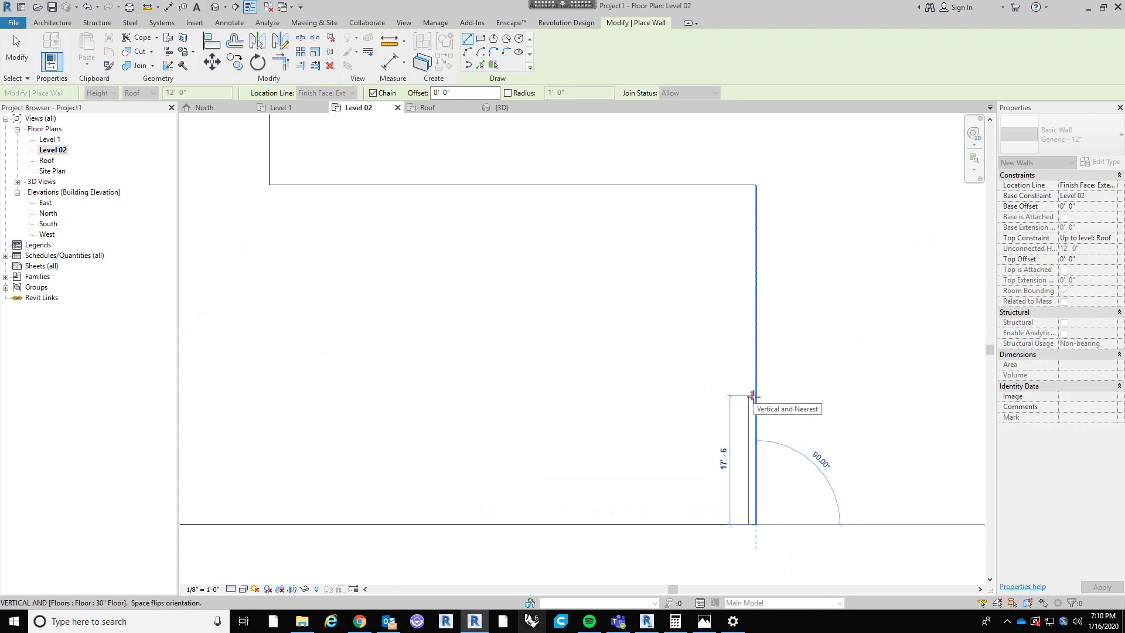
{"action": "left_click", "coordinate": [754, 396]}
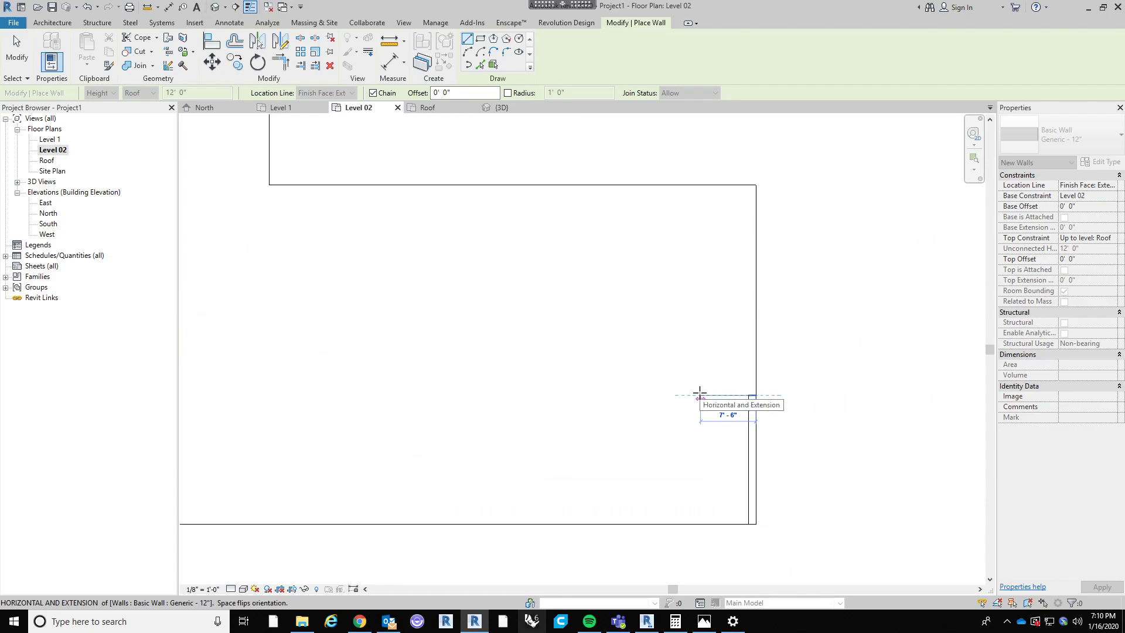
{"action": "left_click", "coordinate": [699, 395]}
{"action": "key", "text": "Escape"}
Step: Check the house sketch reference, then exit wall drawing
{"action": "left_click", "coordinate": [705, 621]}
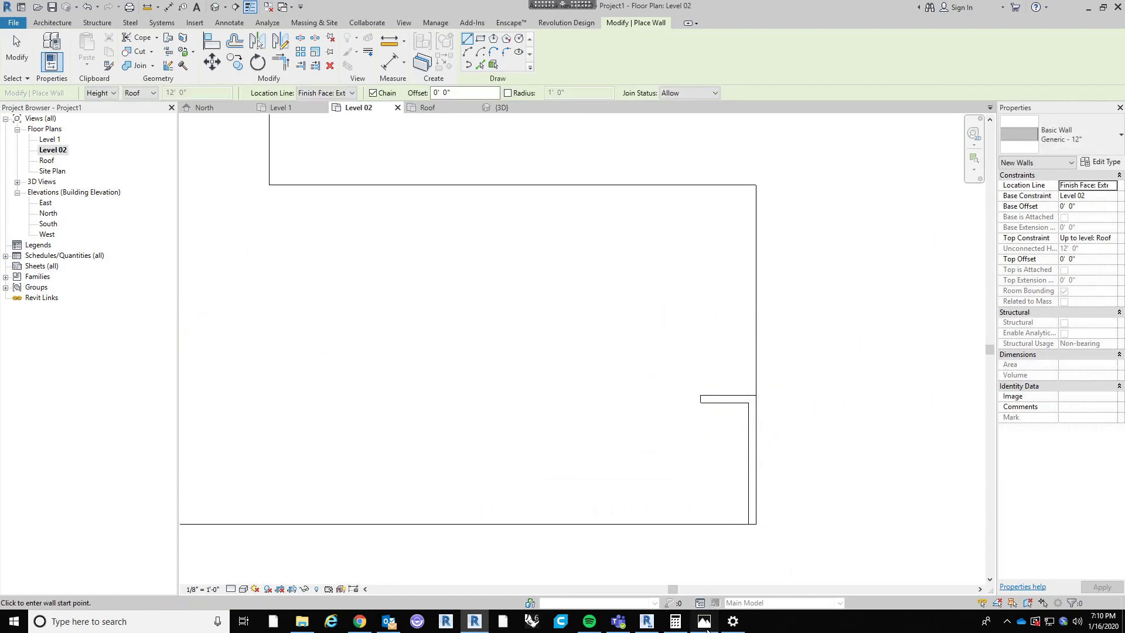
{"action": "left_click", "coordinate": [706, 622]}
{"action": "key", "text": "Escape"}
{"action": "scroll", "coordinate": [738, 416], "scroll_direction": "down", "scroll_amount": 2}
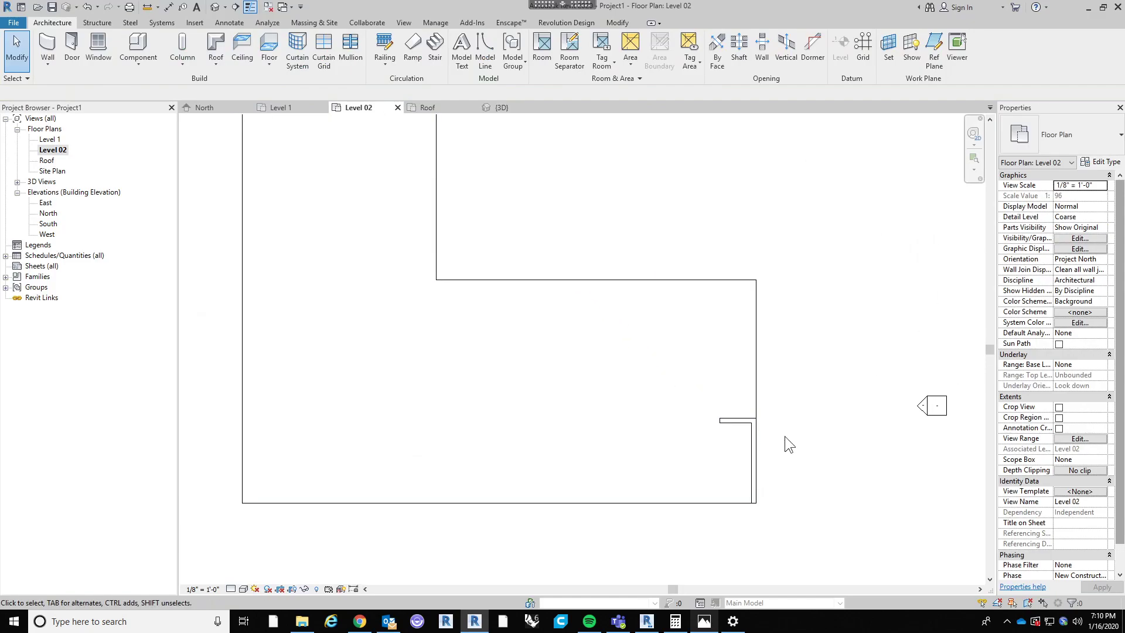
{"action": "left_click", "coordinate": [733, 420]}
{"action": "left_click", "coordinate": [1100, 162]}
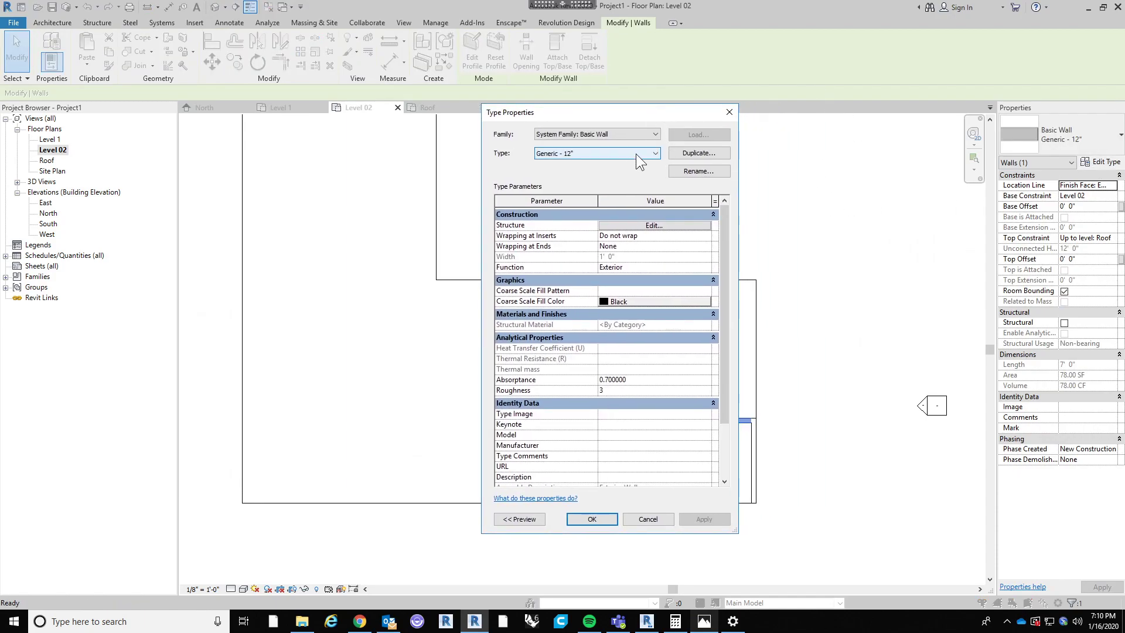
{"action": "left_click", "coordinate": [637, 156]}
{"action": "left_click", "coordinate": [637, 155]}
{"action": "left_click", "coordinate": [636, 155]}
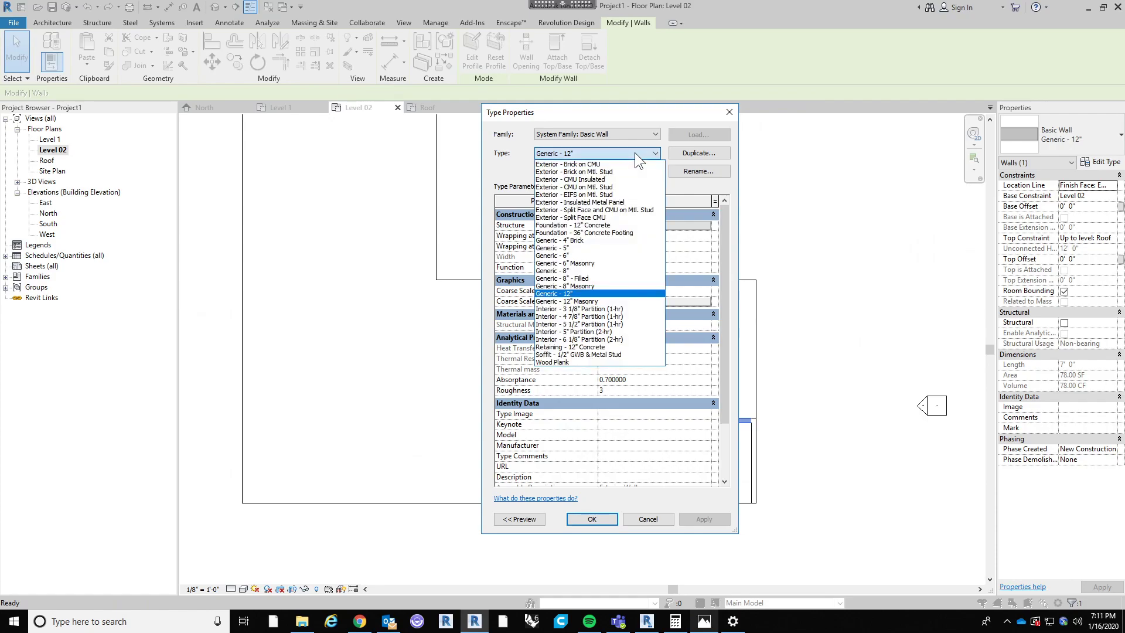
{"action": "left_click", "coordinate": [635, 152]}
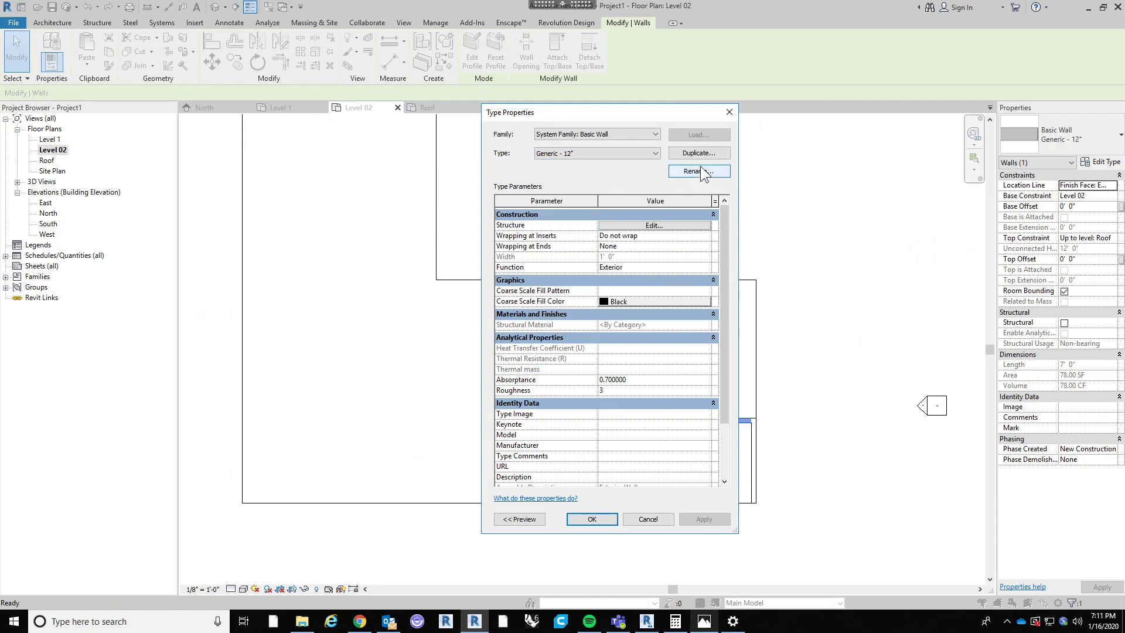
{"action": "left_click", "coordinate": [617, 153]}
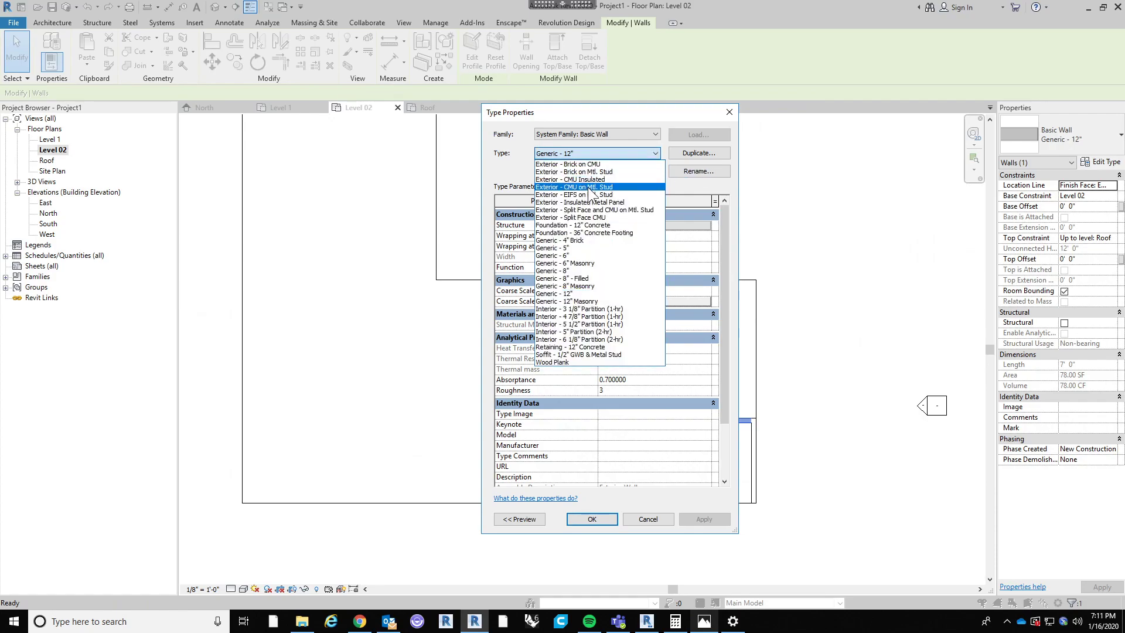
{"action": "left_click", "coordinate": [591, 187]}
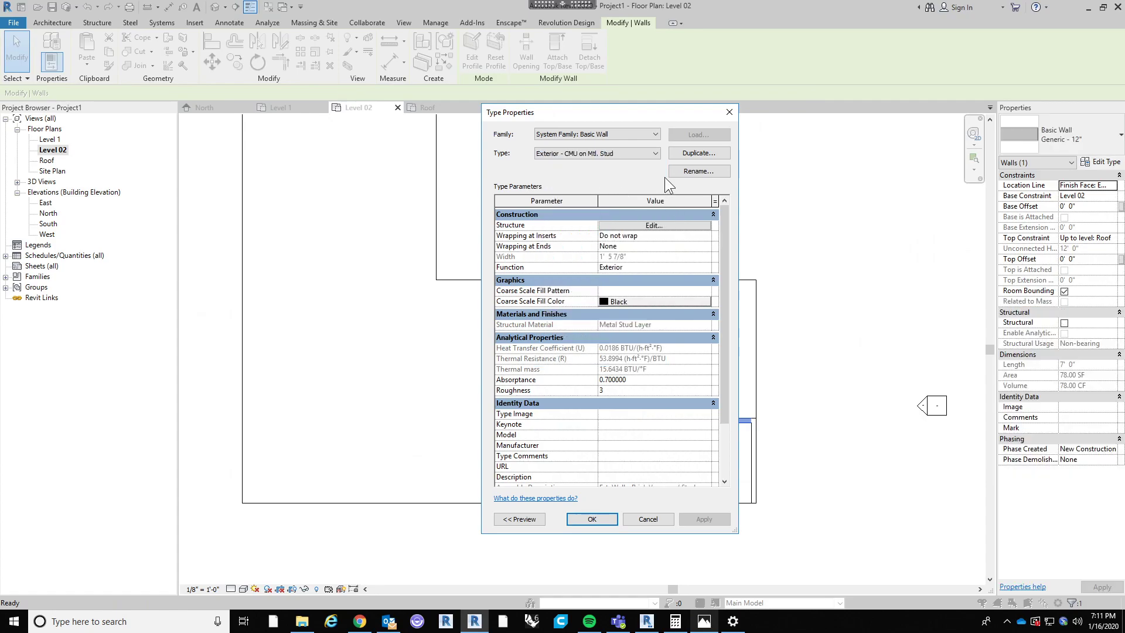
{"action": "left_click", "coordinate": [655, 218]}
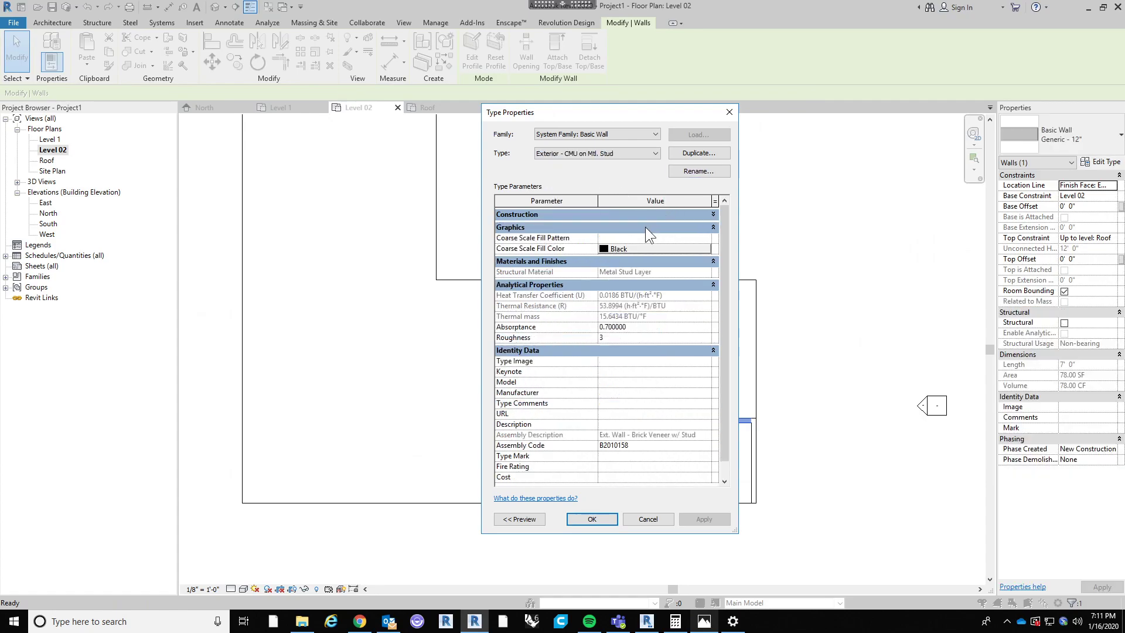
{"action": "left_click", "coordinate": [660, 214]}
{"action": "left_click", "coordinate": [650, 225]}
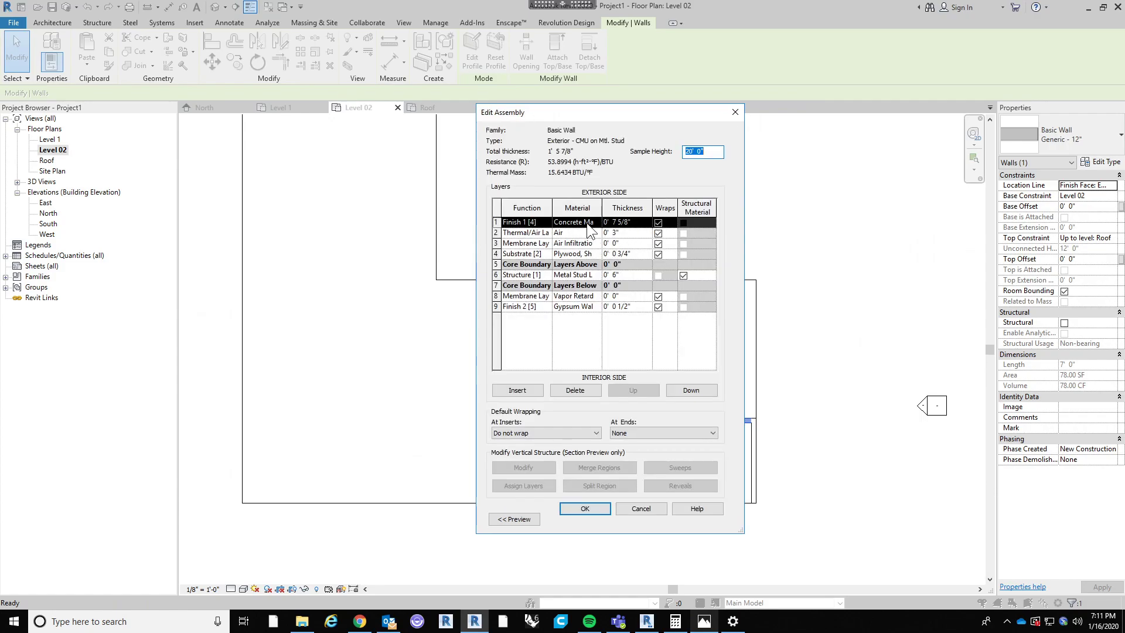
{"action": "left_click", "coordinate": [624, 508]}
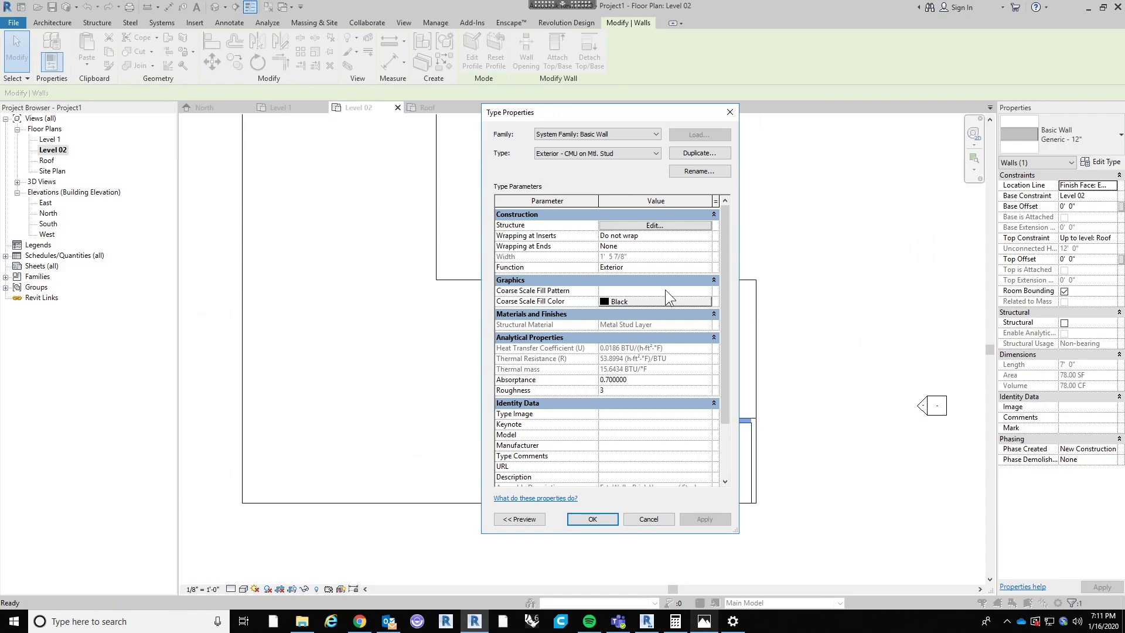
{"action": "left_click", "coordinate": [691, 153]}
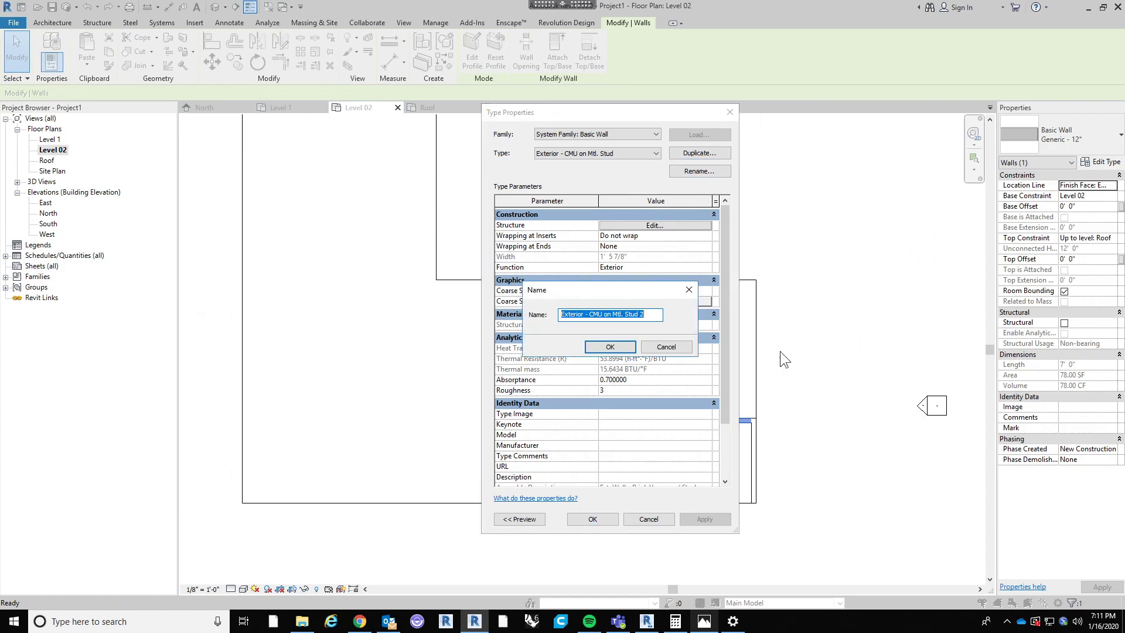
{"action": "left_click", "coordinate": [607, 346]}
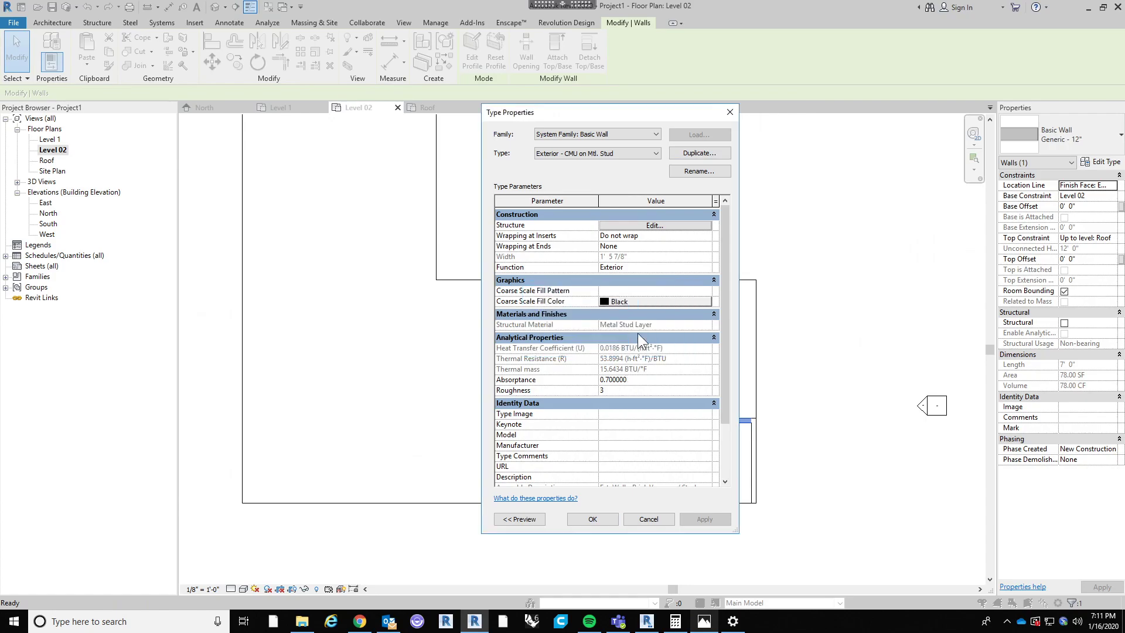
{"action": "left_click", "coordinate": [667, 224]}
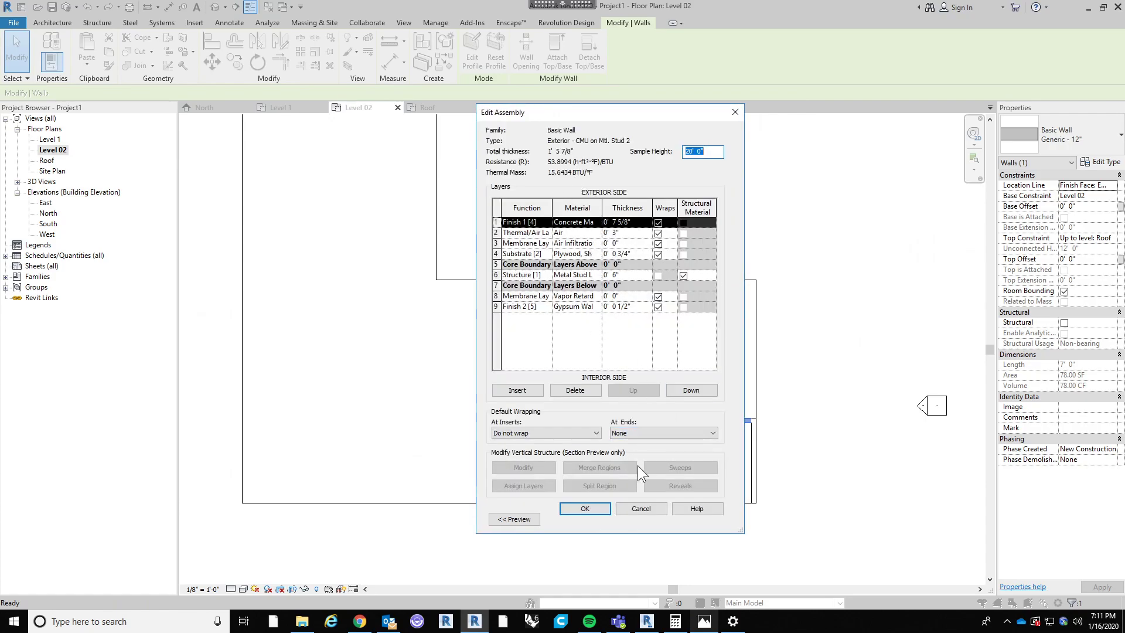
{"action": "left_click", "coordinate": [653, 509]}
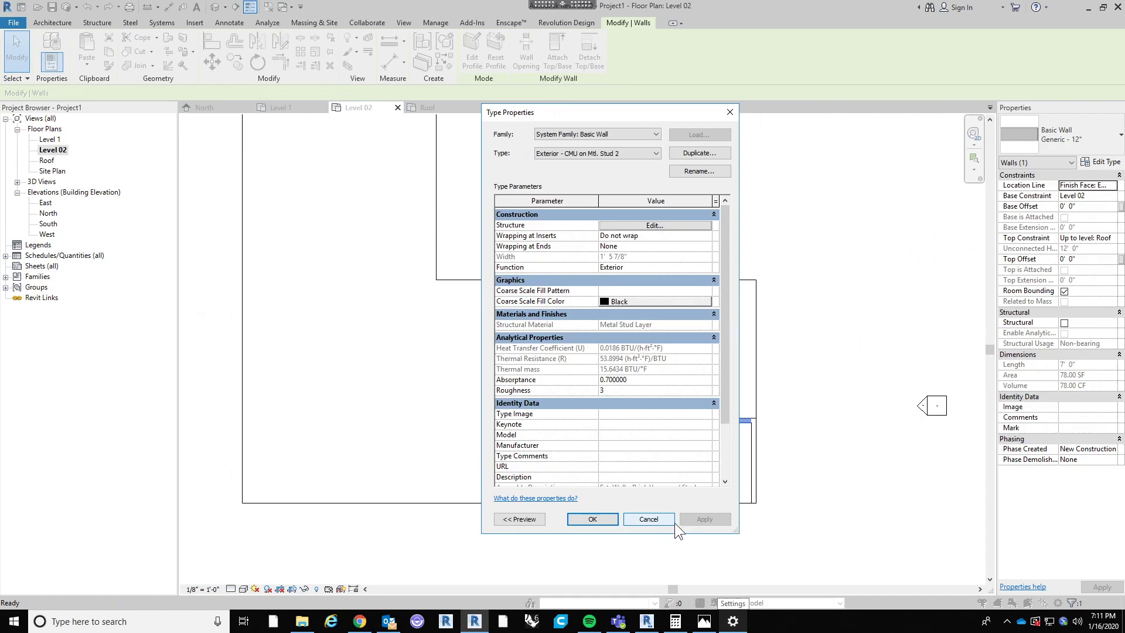
{"action": "left_click", "coordinate": [665, 519]}
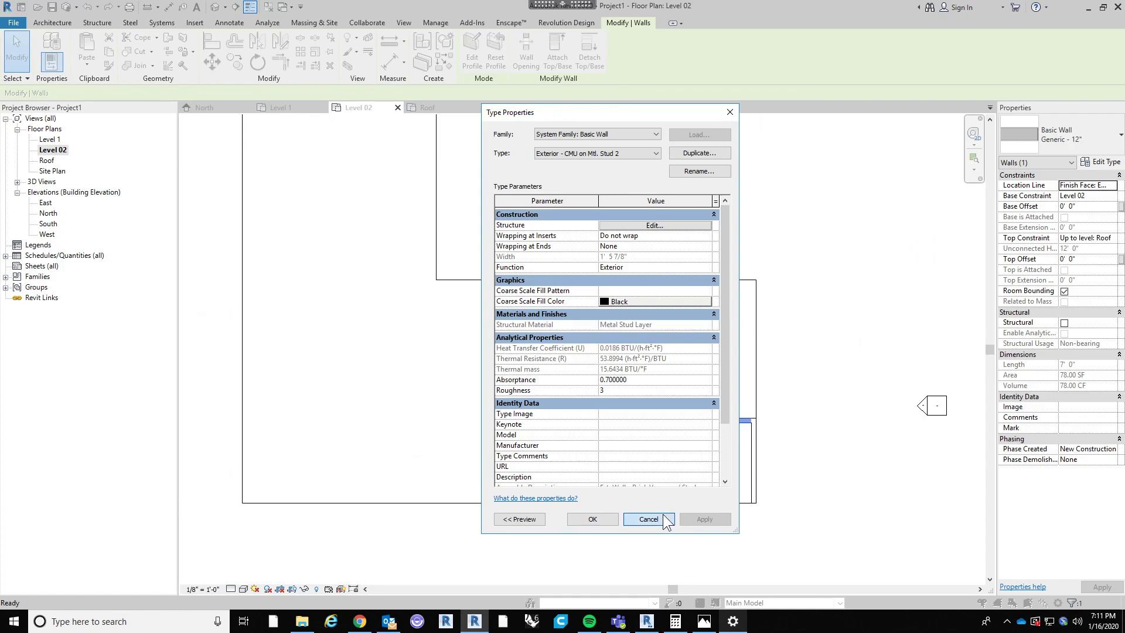
{"action": "left_click", "coordinate": [823, 450]}
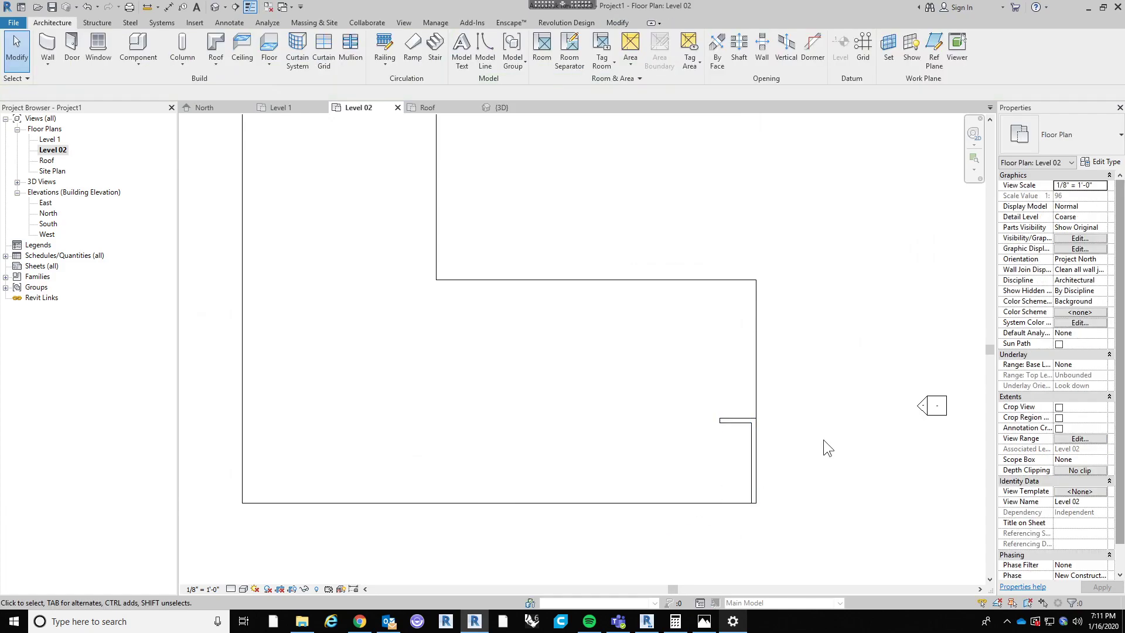
Step: Draw a Wood Plank wall about 6' up from the recess corner
{"action": "scroll", "coordinate": [722, 280], "scroll_direction": "up", "scroll_amount": 2}
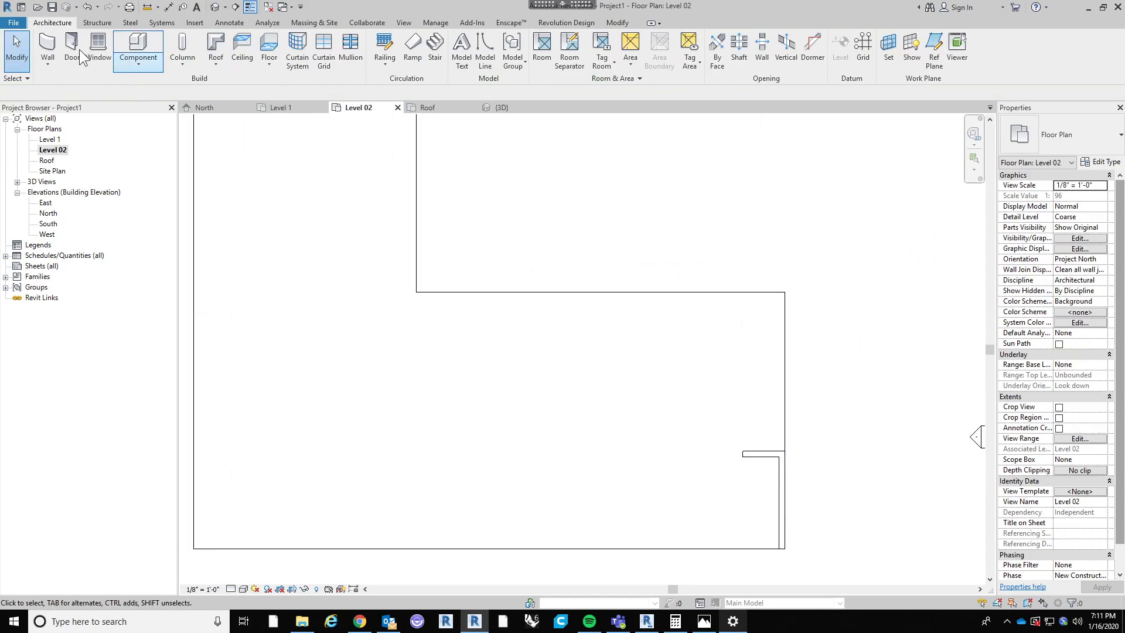
{"action": "left_click", "coordinate": [755, 454]}
{"action": "left_click", "coordinate": [590, 434]}
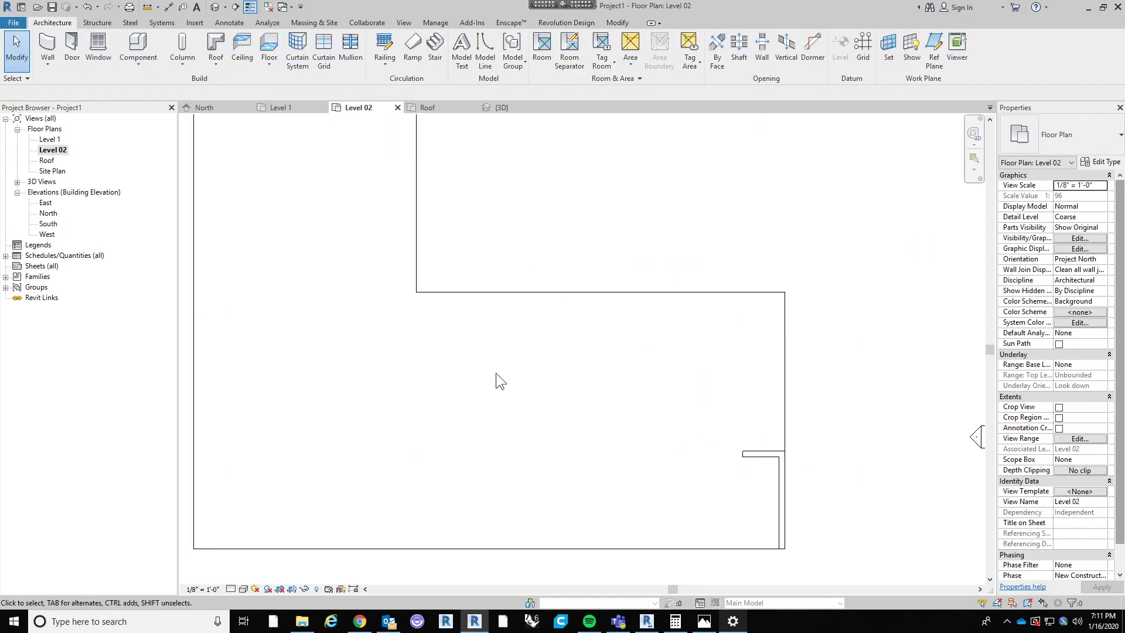
{"action": "left_click", "coordinate": [48, 49]}
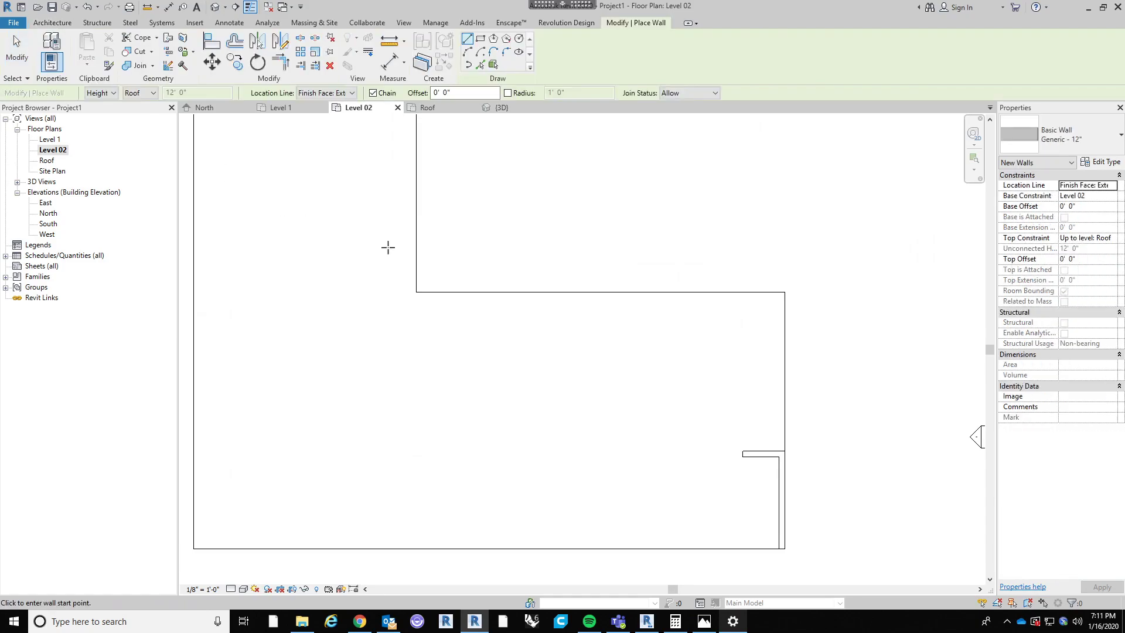
{"action": "left_click", "coordinate": [1055, 140]}
{"action": "left_click", "coordinate": [1034, 396]}
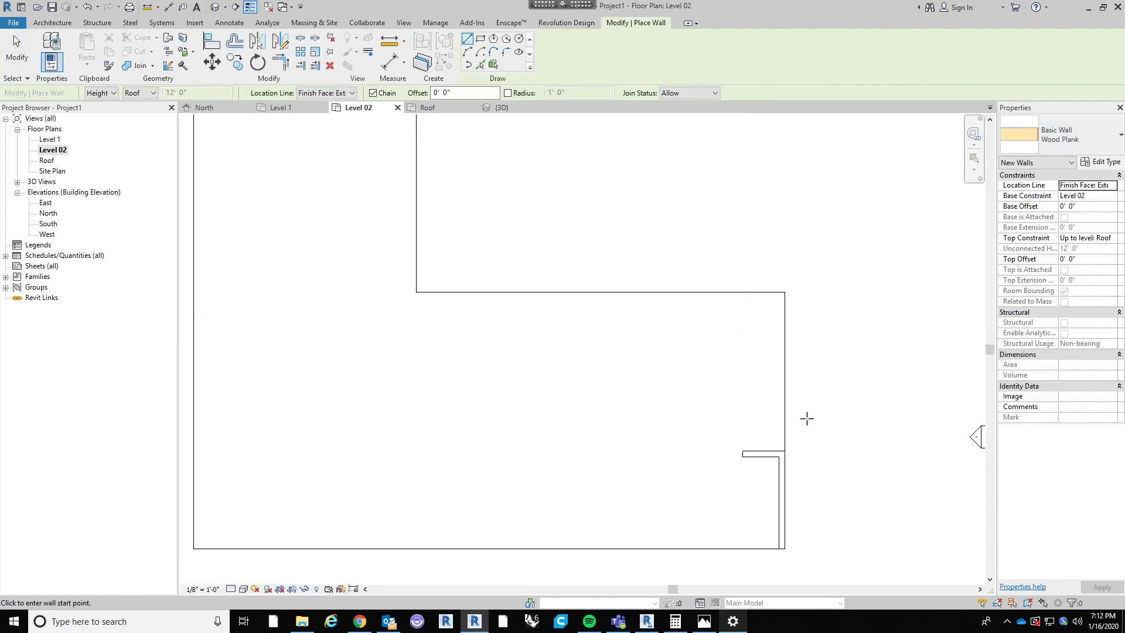
{"action": "left_click", "coordinate": [740, 449]}
{"action": "key", "text": "alt"}
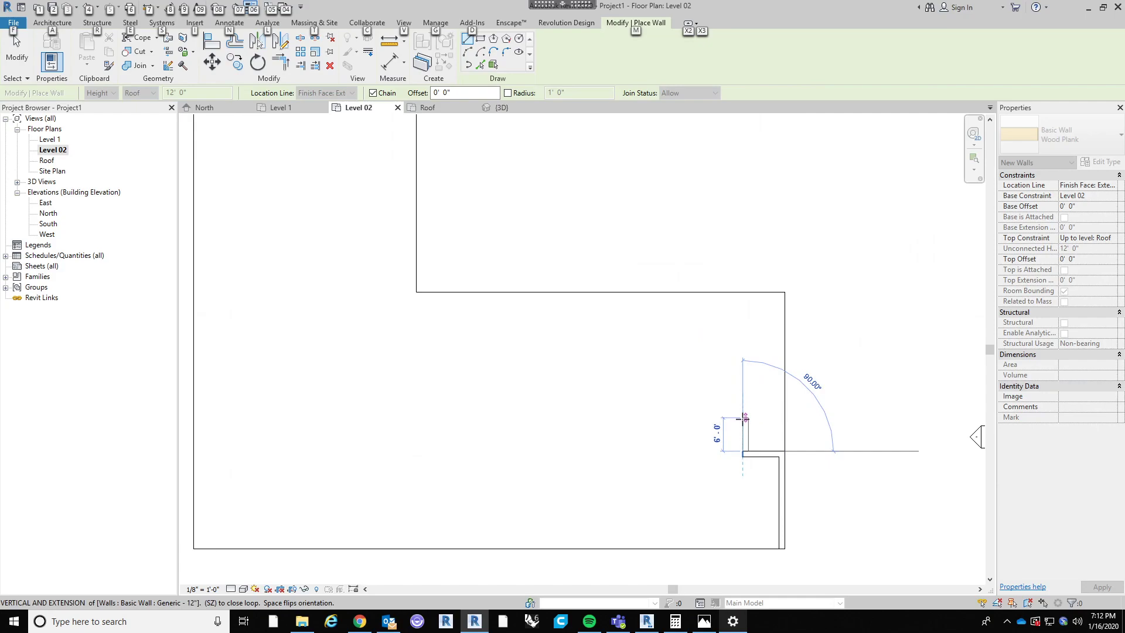
{"action": "left_click", "coordinate": [742, 415]}
{"action": "key", "text": "Escape"}
{"action": "key", "text": "Escape"}
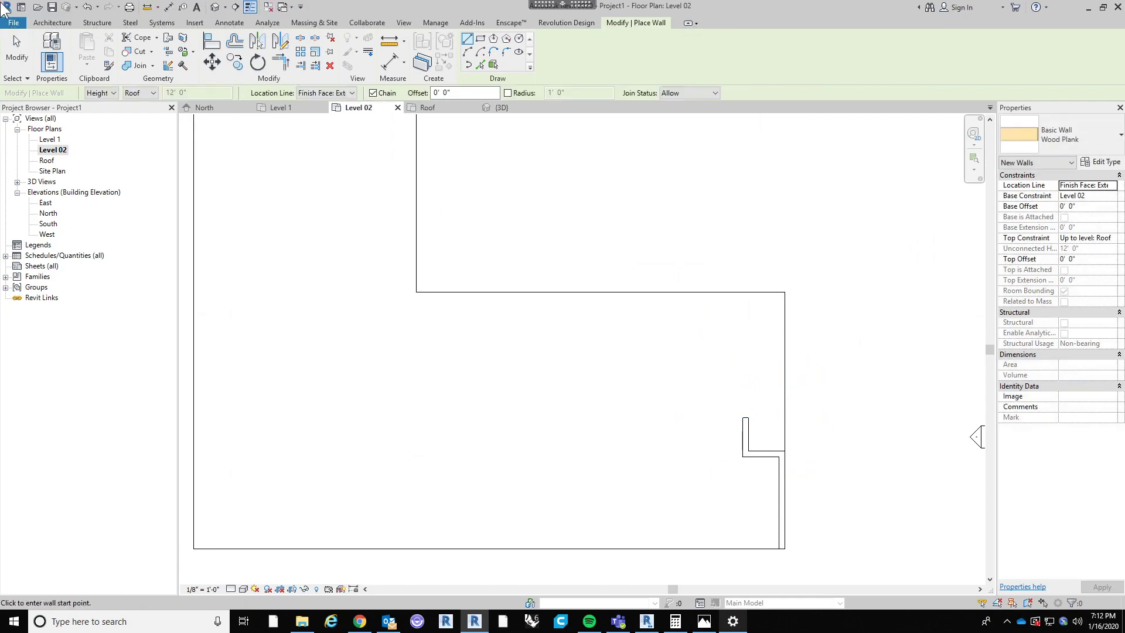
Step: Inspect the short wall stub and check the detail level options
{"action": "left_click", "coordinate": [749, 432]}
{"action": "left_click", "coordinate": [377, 442]}
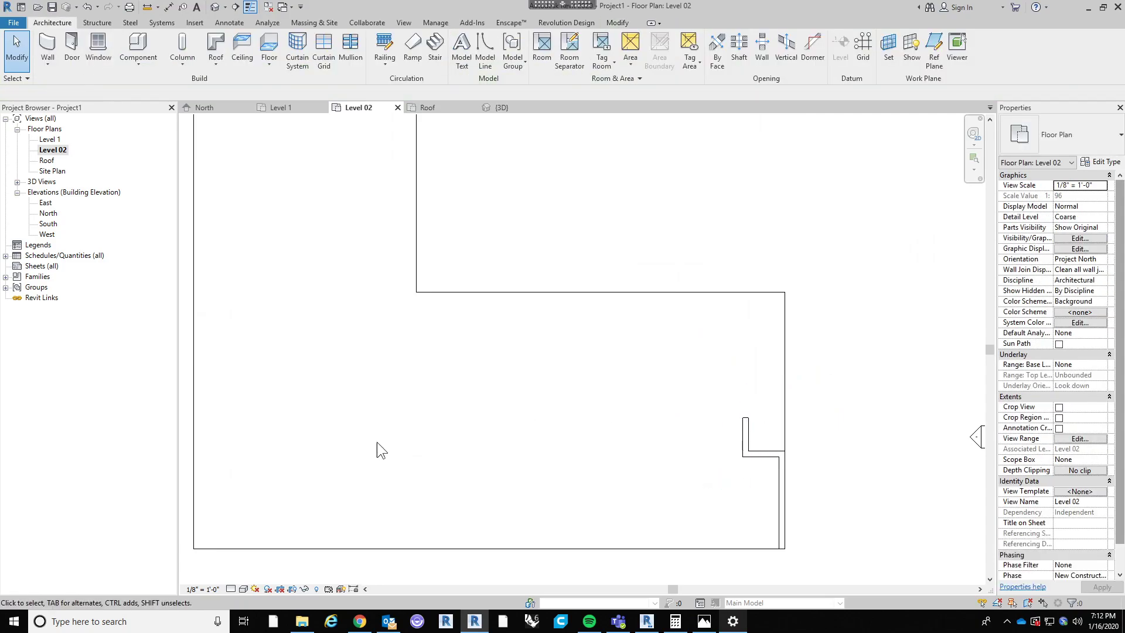
{"action": "left_click", "coordinate": [231, 588]}
{"action": "key", "text": "Escape"}
Step: Draw a Storefront curtain wall about 17' up from the wall corner, checking the reference image
{"action": "left_click", "coordinate": [47, 45]}
{"action": "left_click", "coordinate": [1085, 149]}
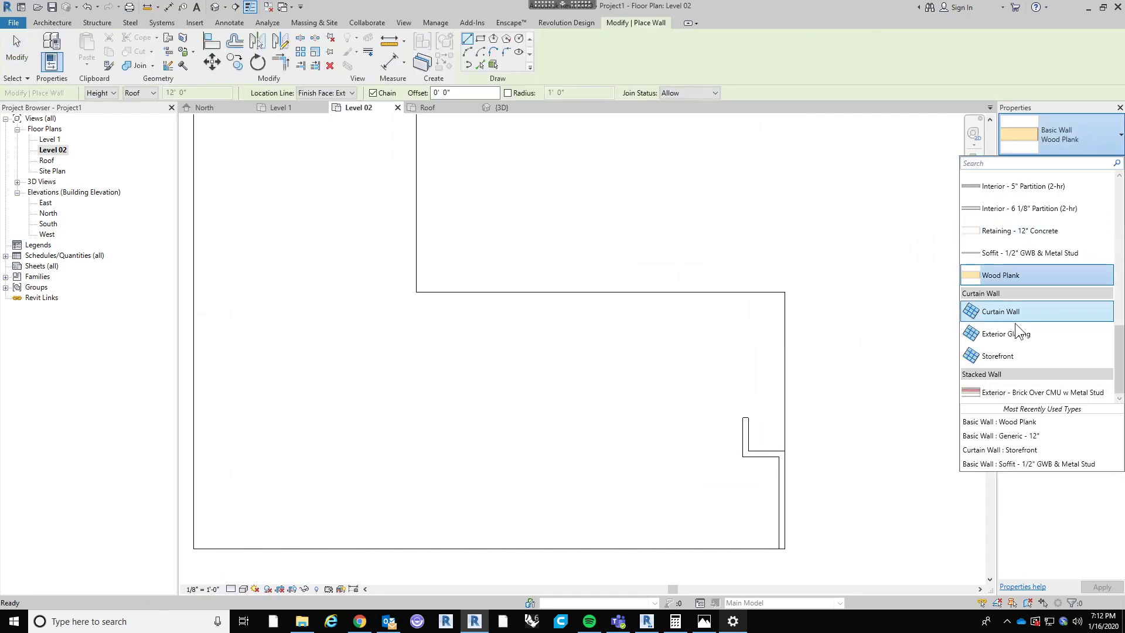
{"action": "left_click", "coordinate": [1028, 358]}
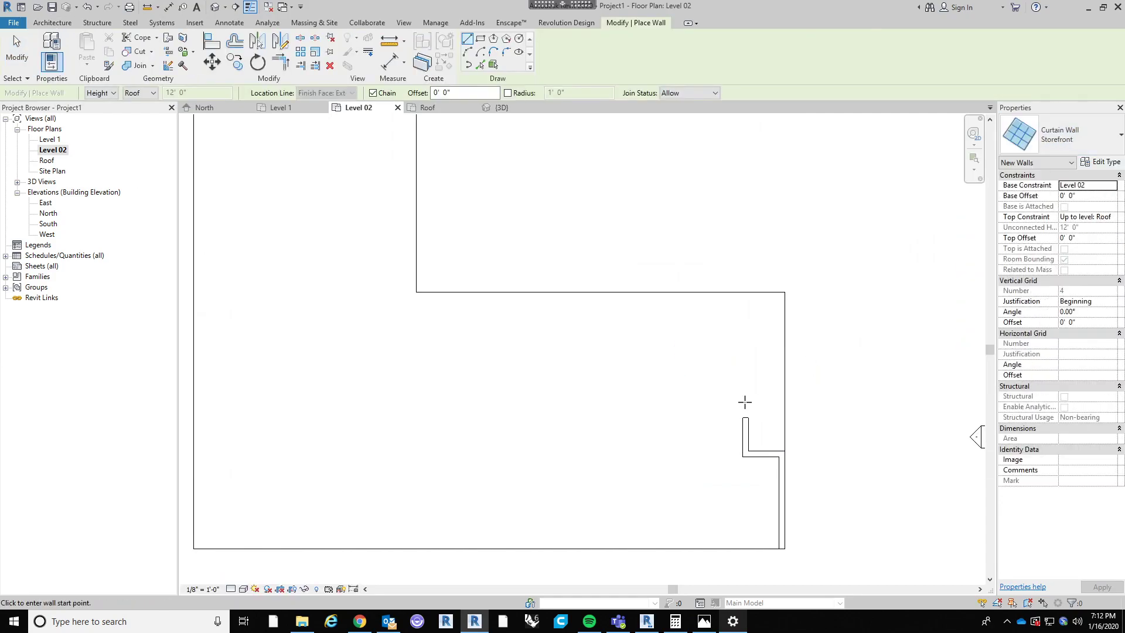
{"action": "left_click", "coordinate": [744, 418]}
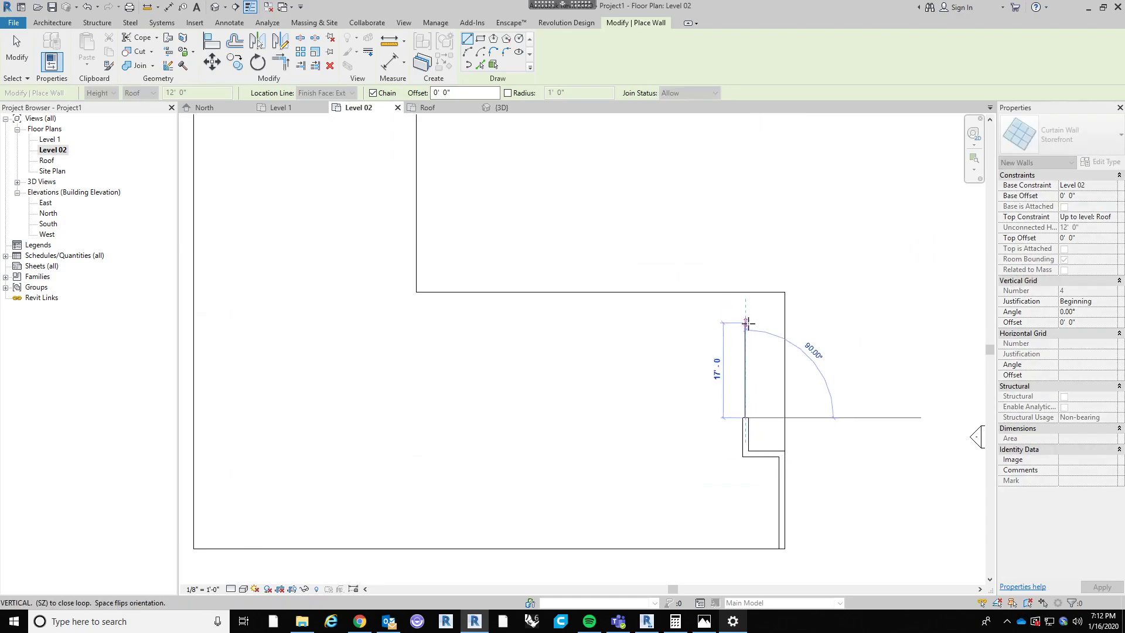
{"action": "left_click", "coordinate": [747, 322]}
{"action": "left_click", "coordinate": [704, 621]}
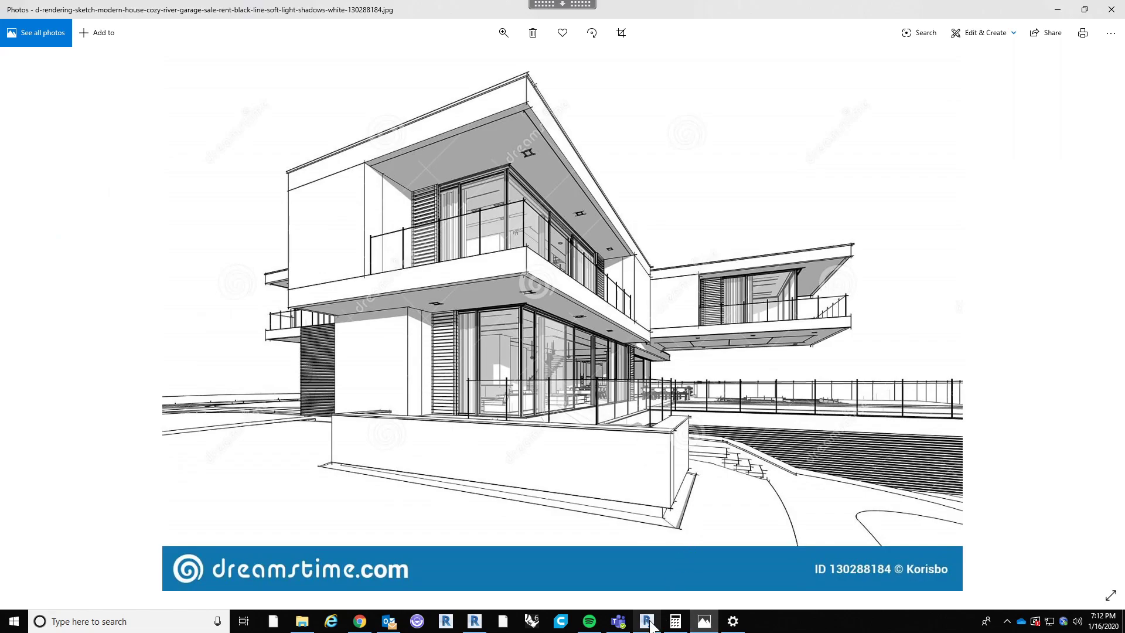
{"action": "left_click", "coordinate": [701, 622]}
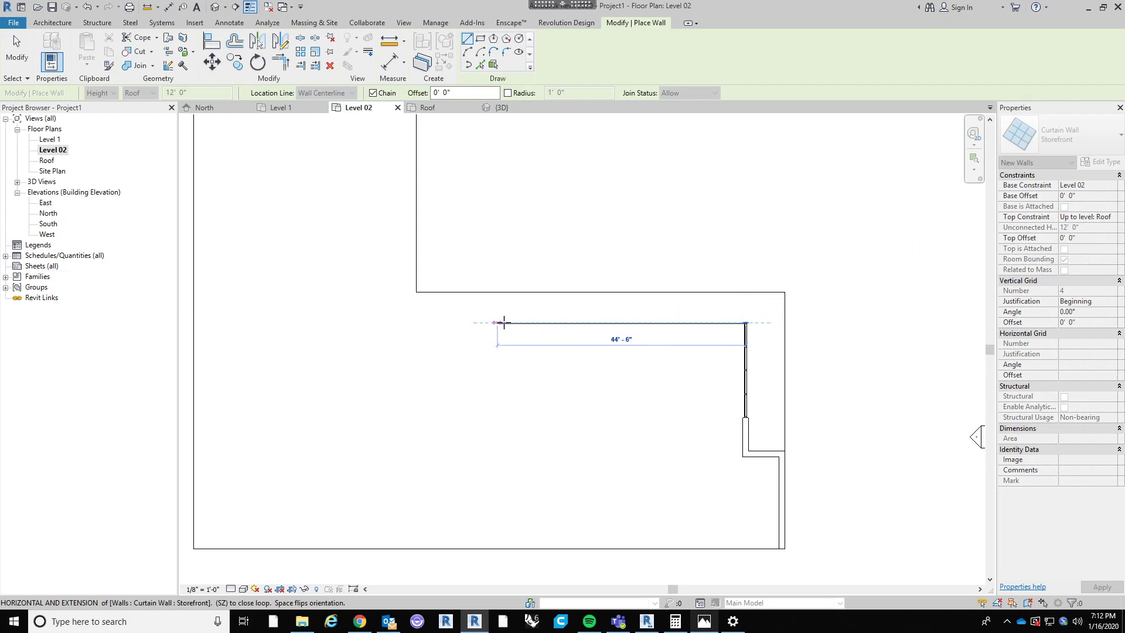
Step: Finish the Storefront run left along the notch and add a short Wood Plank wall
{"action": "left_click", "coordinate": [503, 321]}
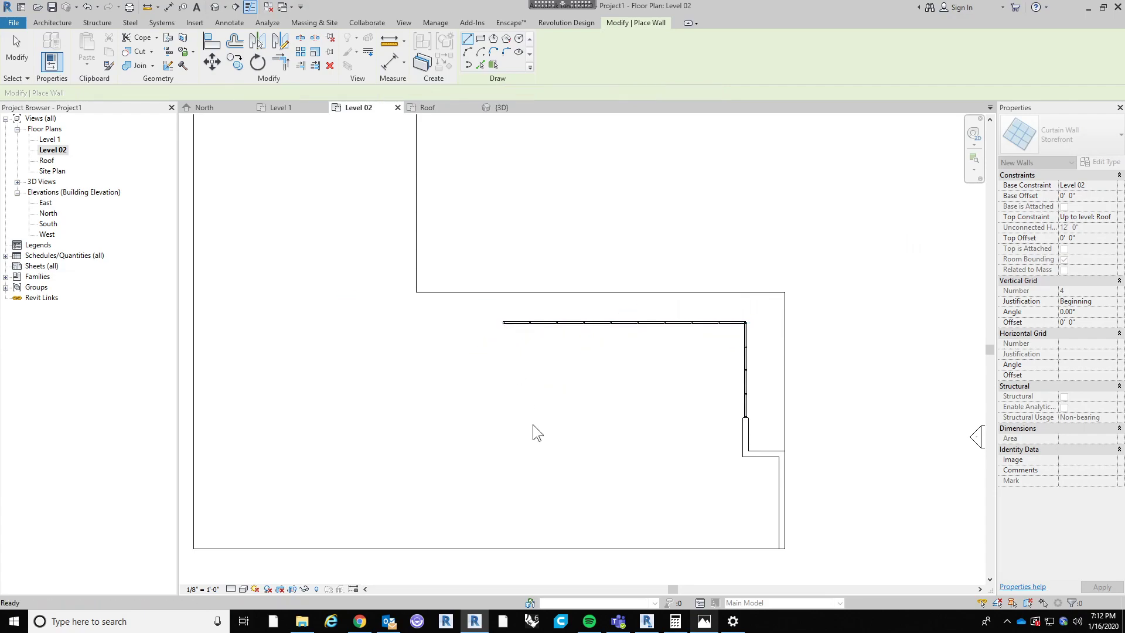
{"action": "left_click", "coordinate": [52, 22]}
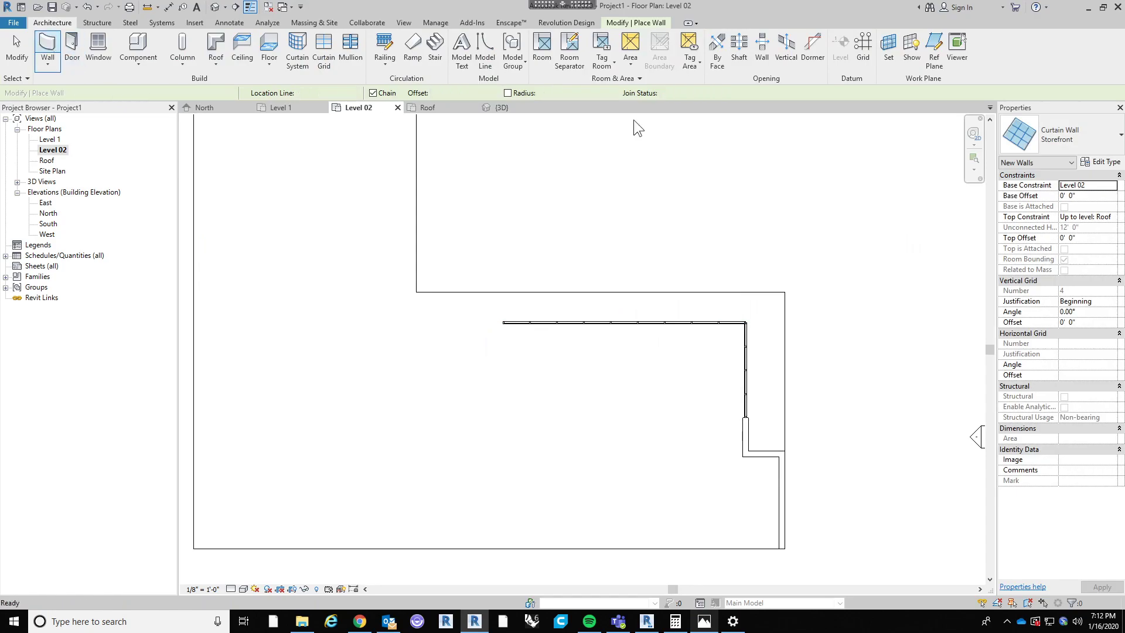
{"action": "left_click", "coordinate": [1051, 135]}
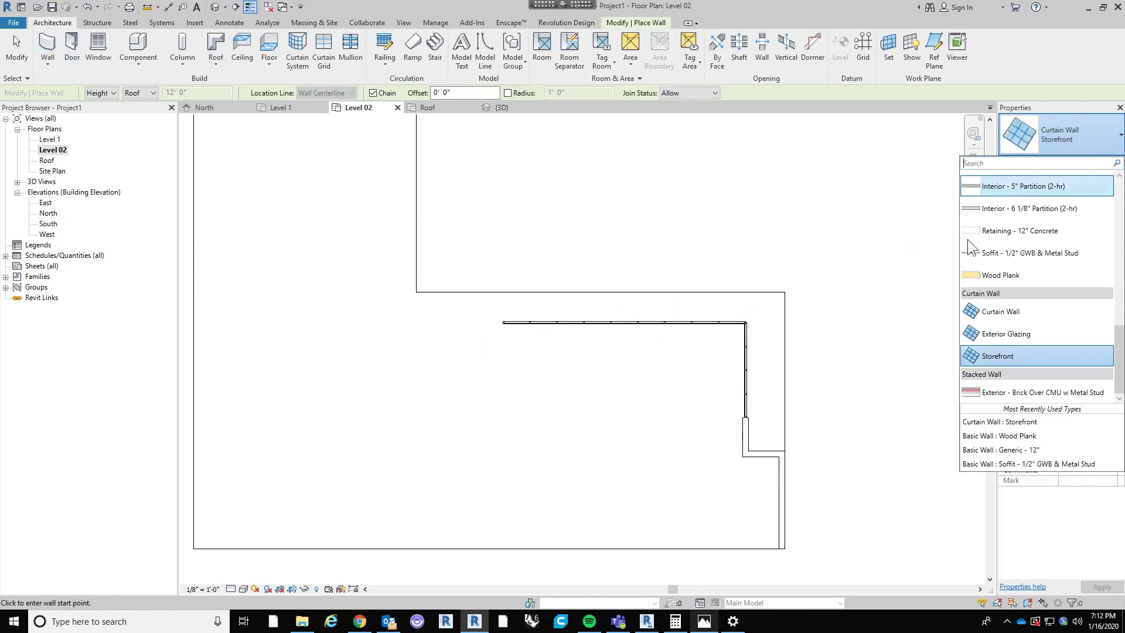
{"action": "left_click", "coordinate": [1024, 273]}
{"action": "left_click", "coordinate": [503, 322]}
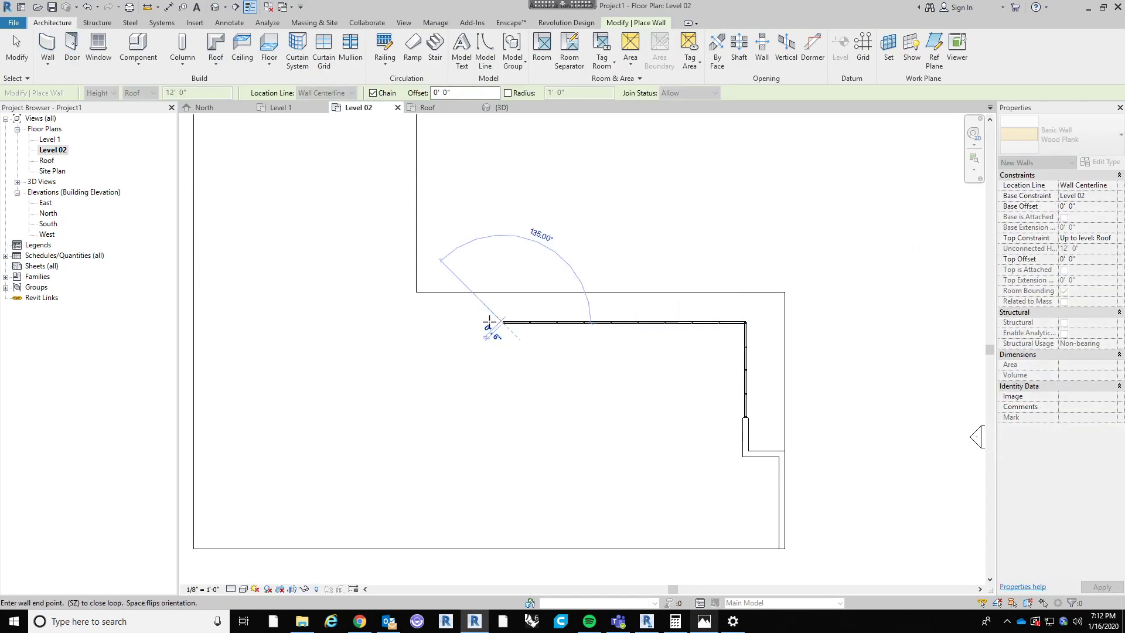
{"action": "left_click", "coordinate": [466, 322]}
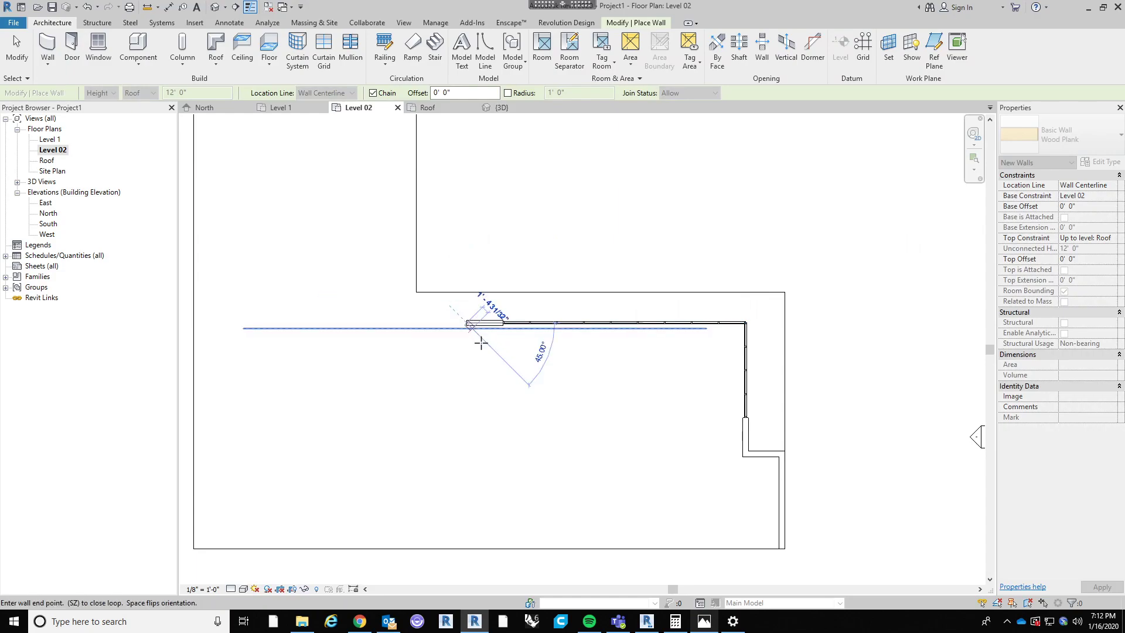
{"action": "key", "text": "Escape"}
Step: Draw a Generic - 12" wall running left, then up to the slab corner
{"action": "left_click", "coordinate": [1102, 144]}
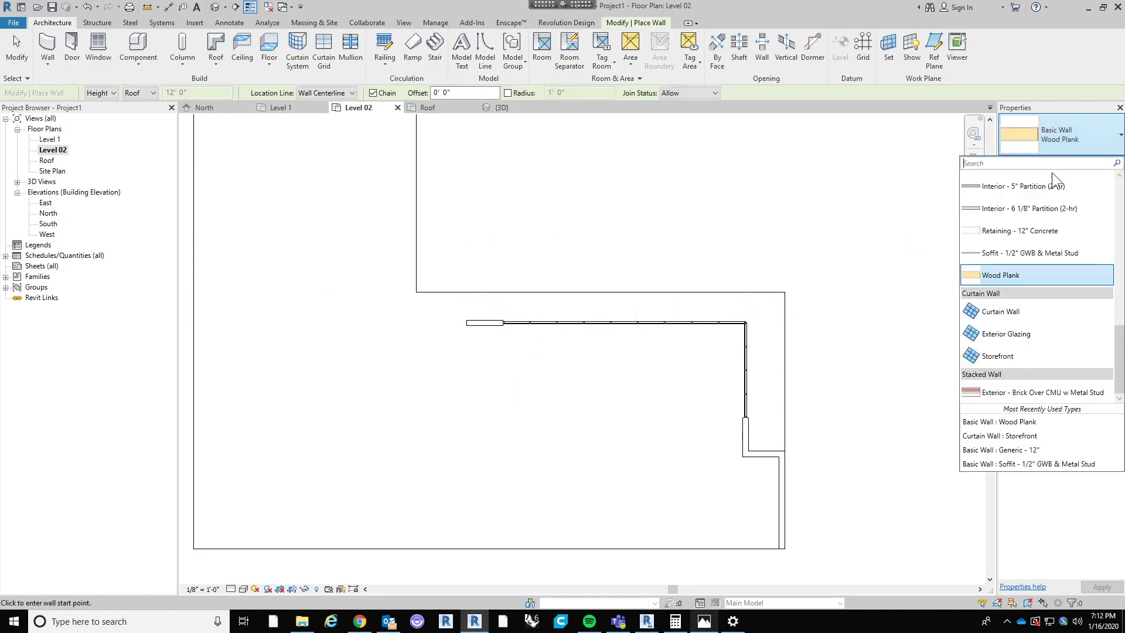
{"action": "left_click", "coordinate": [1026, 450]}
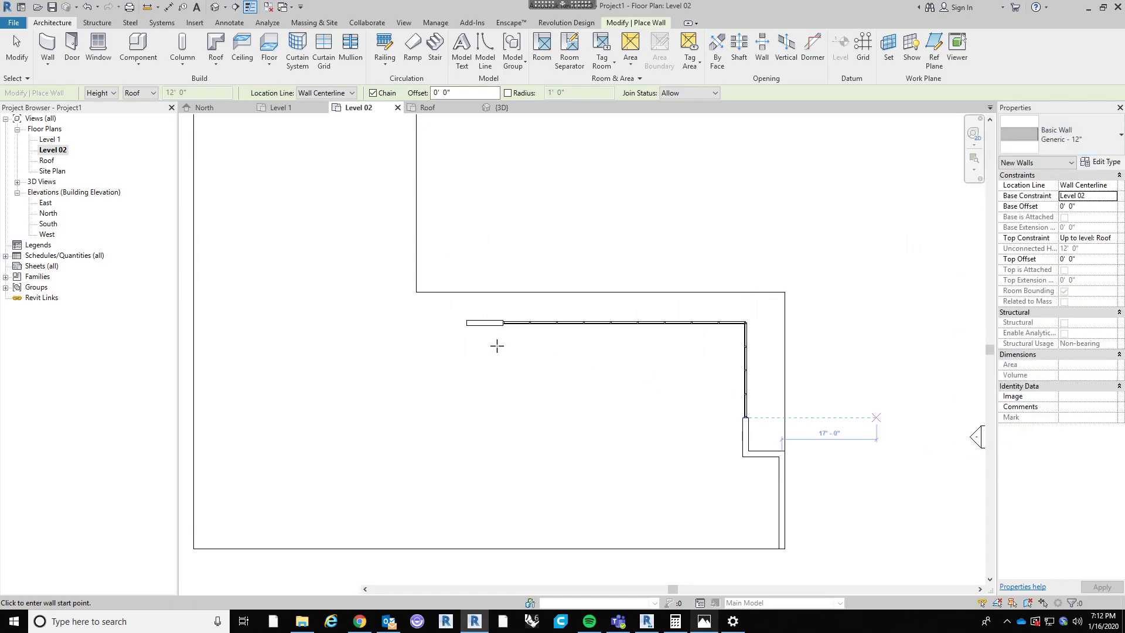
{"action": "left_click", "coordinate": [466, 321]}
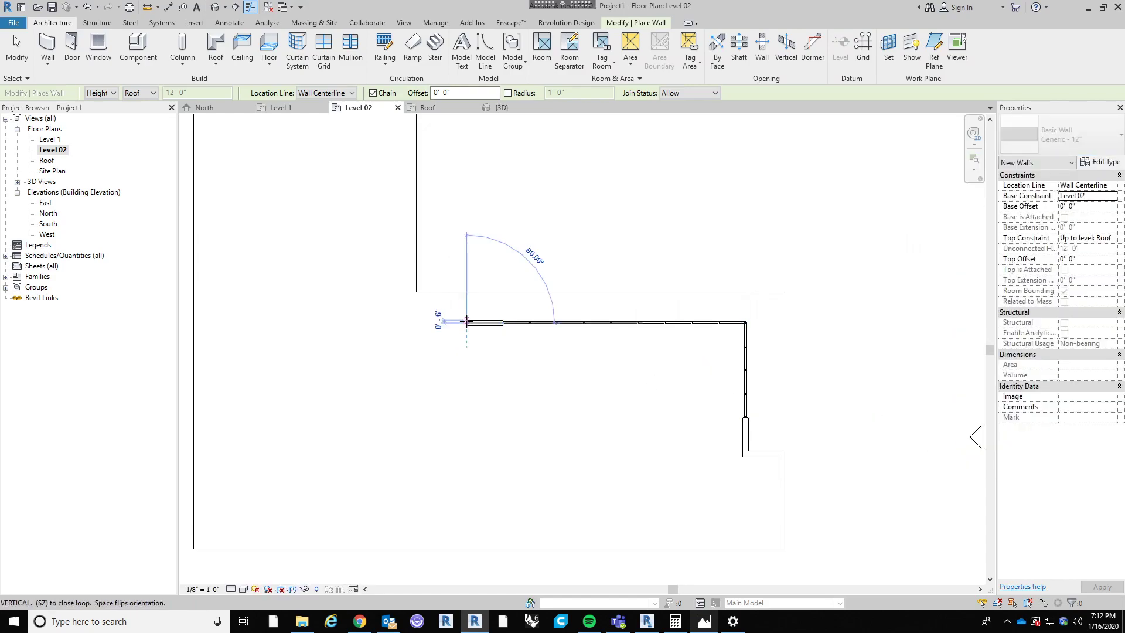
{"action": "left_click", "coordinate": [414, 321]}
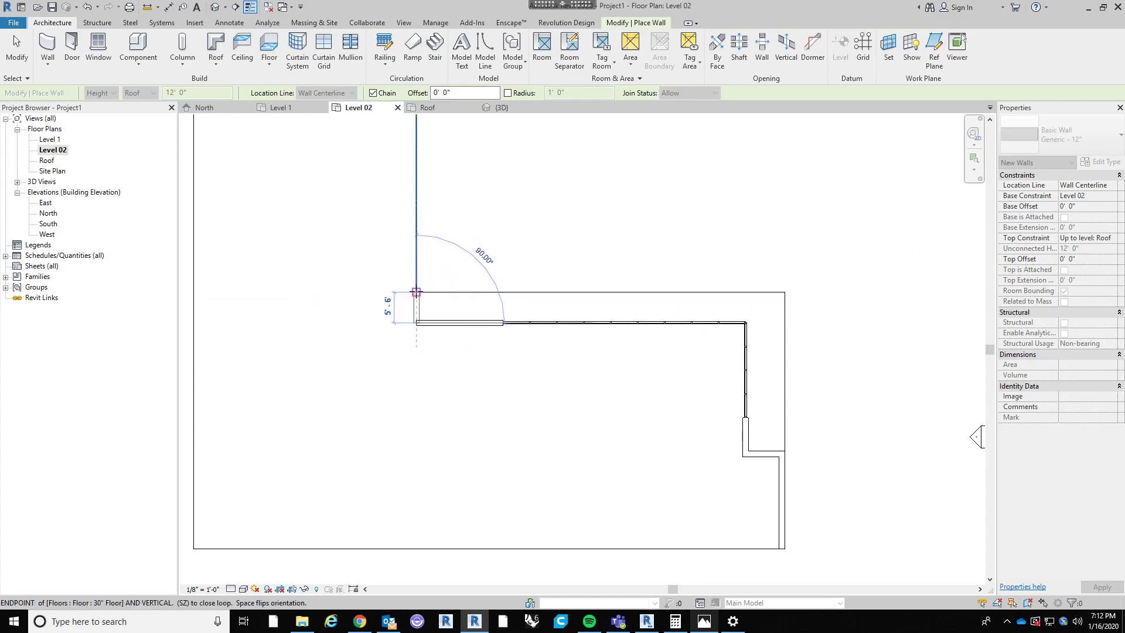
{"action": "left_click", "coordinate": [415, 293]}
{"action": "key", "text": "Escape"}
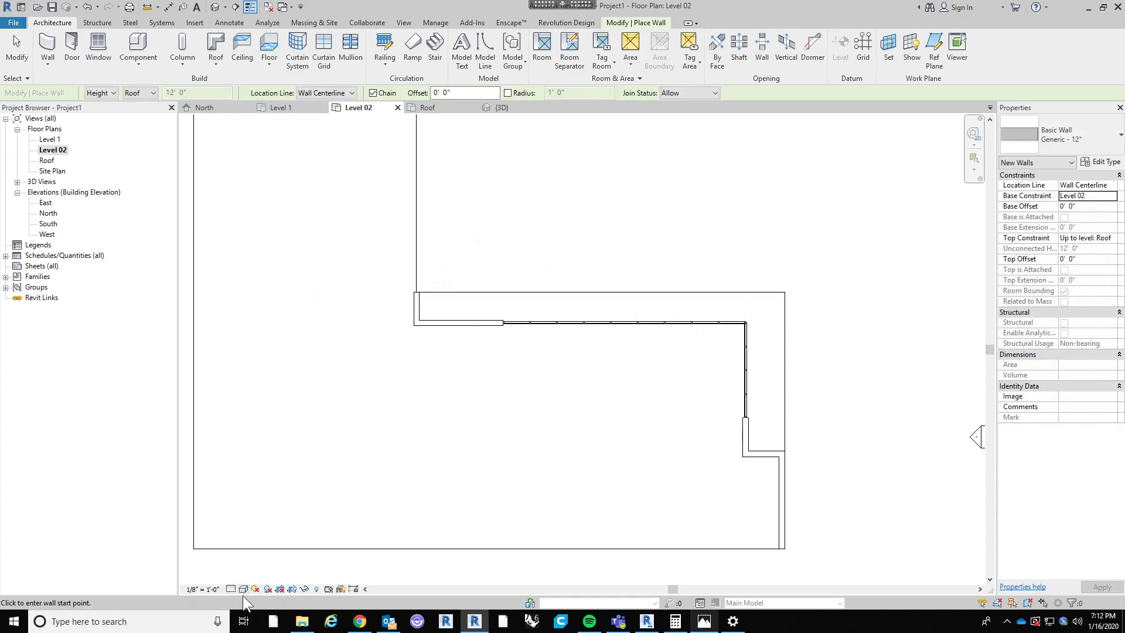
Step: Preview the plan in Shaded visual style, then return it to Hidden Line
{"action": "left_click", "coordinate": [243, 589]}
{"action": "left_click", "coordinate": [261, 535]}
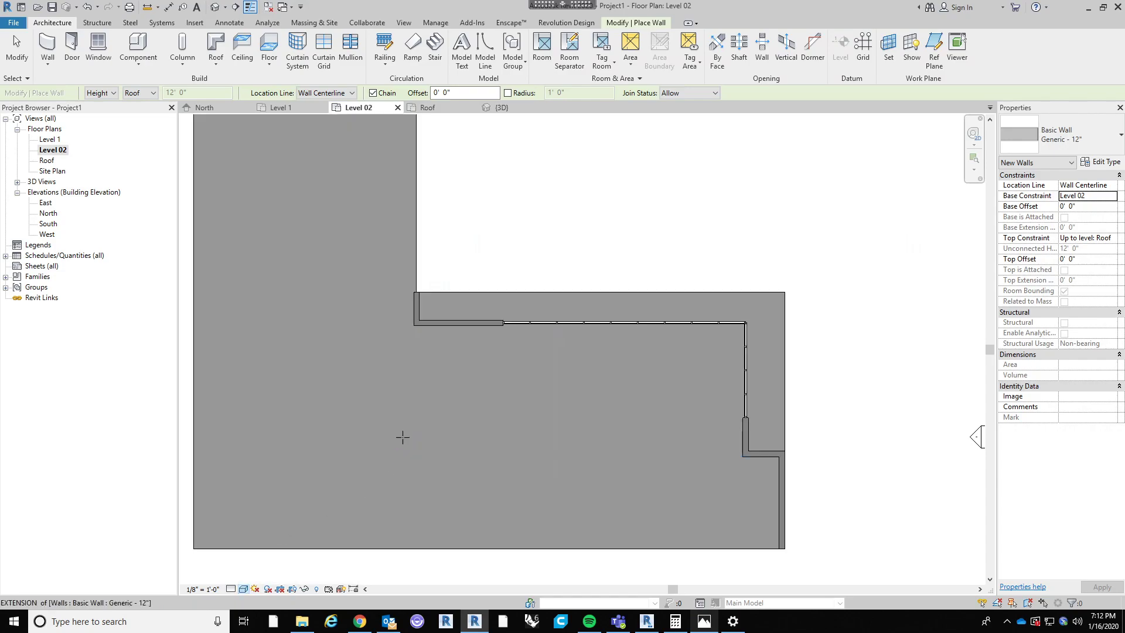
{"action": "left_click", "coordinate": [244, 589]}
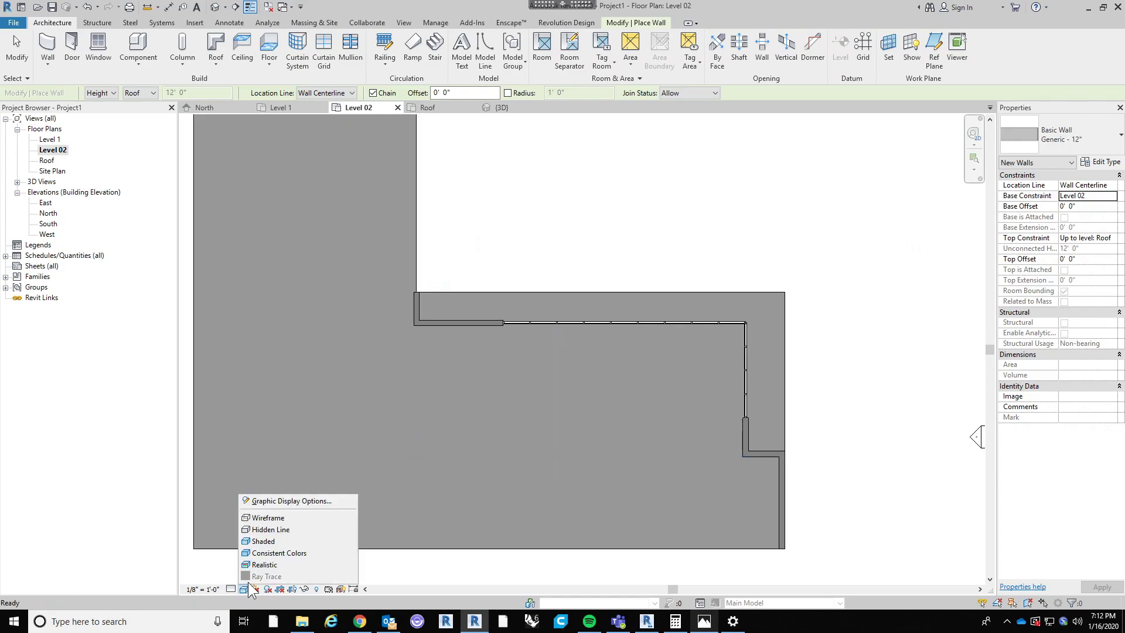
{"action": "left_click", "coordinate": [257, 523]}
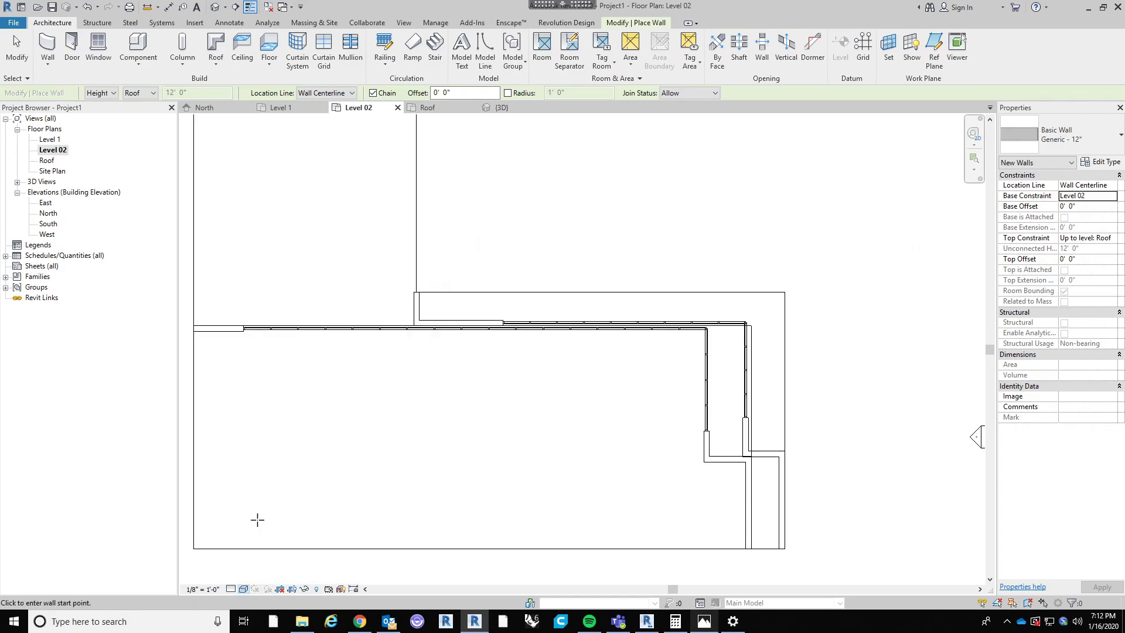
{"action": "left_click", "coordinate": [244, 589]}
{"action": "key", "text": "Escape"}
{"action": "key", "text": "Escape"}
{"action": "scroll", "coordinate": [454, 425], "scroll_direction": "down", "scroll_amount": 4}
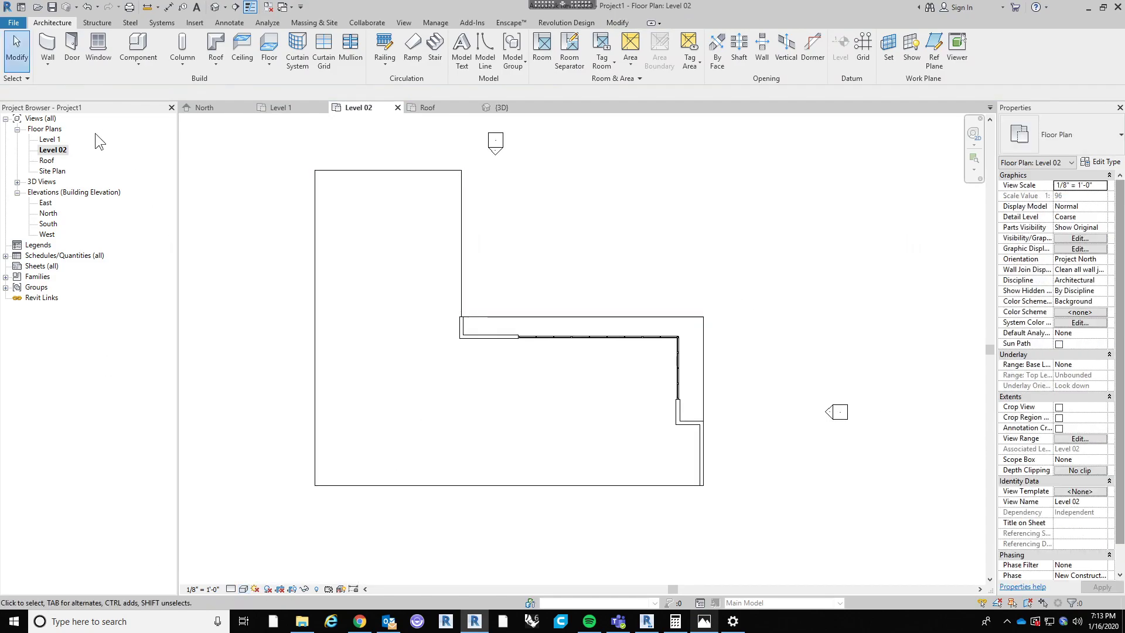
{"action": "double_click", "coordinate": [58, 139]}
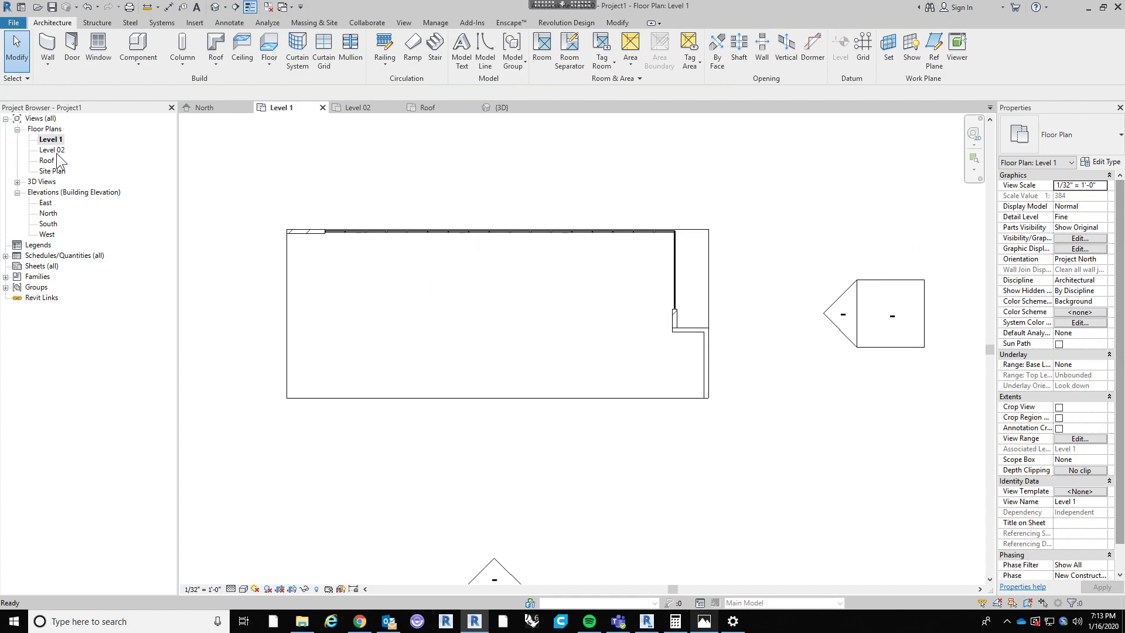
{"action": "double_click", "coordinate": [52, 150]}
{"action": "scroll", "coordinate": [508, 374], "scroll_direction": "up", "scroll_amount": 1}
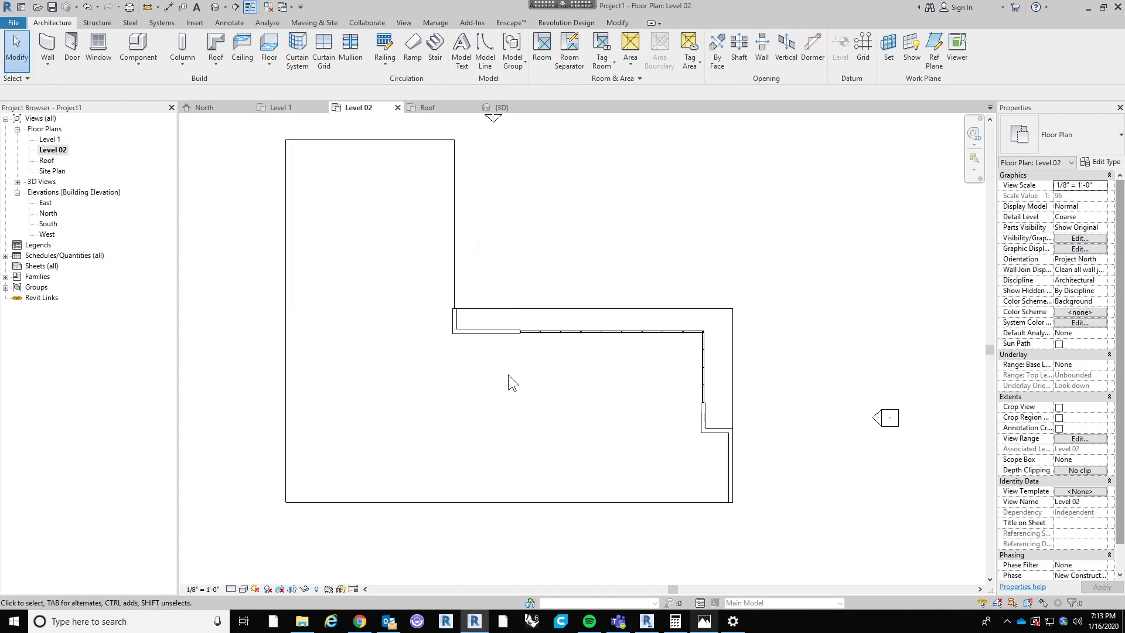
{"action": "middle_click_drag", "start_coordinate": [482, 339], "coordinate": [514, 361]}
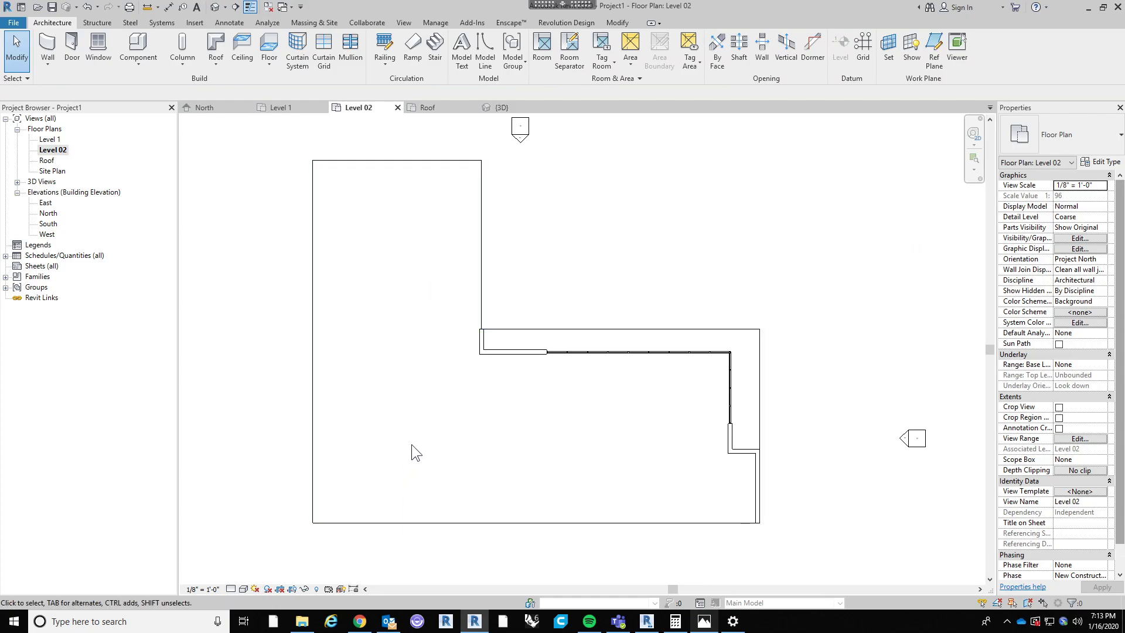
{"action": "left_click", "coordinate": [712, 625]}
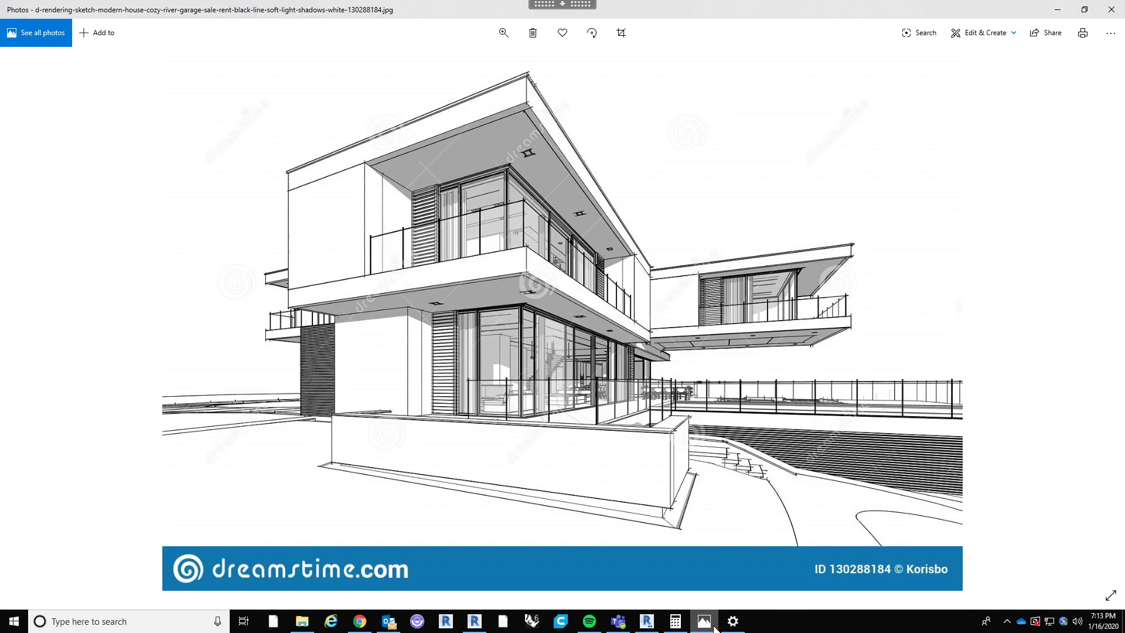
{"action": "left_click", "coordinate": [712, 626]}
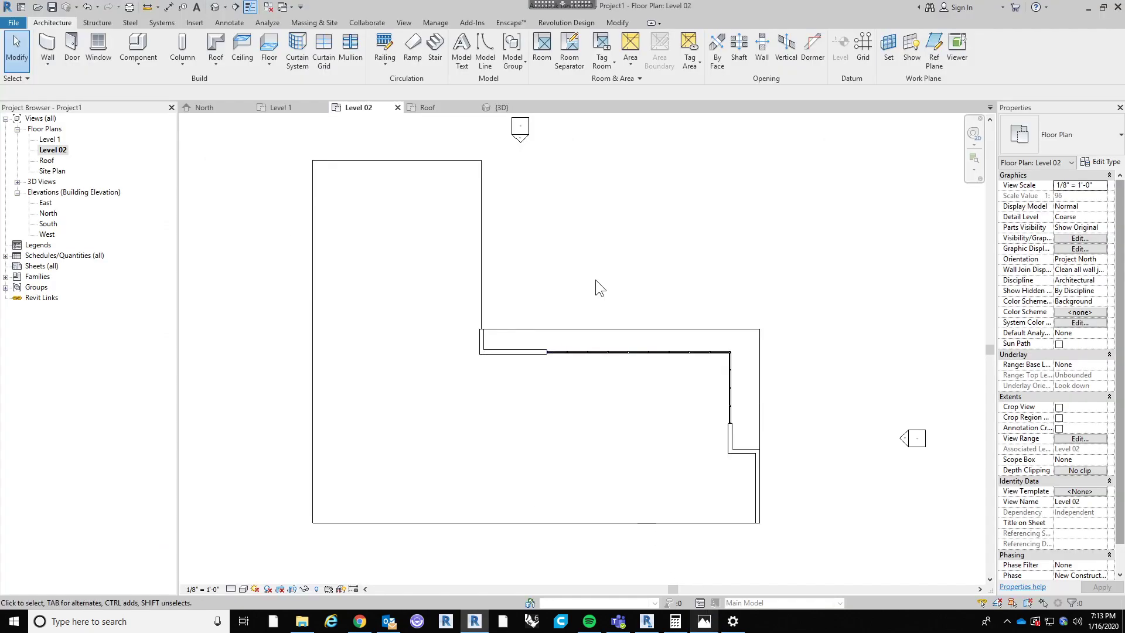
{"action": "middle_click_drag", "start_coordinate": [556, 339], "coordinate": [553, 341]}
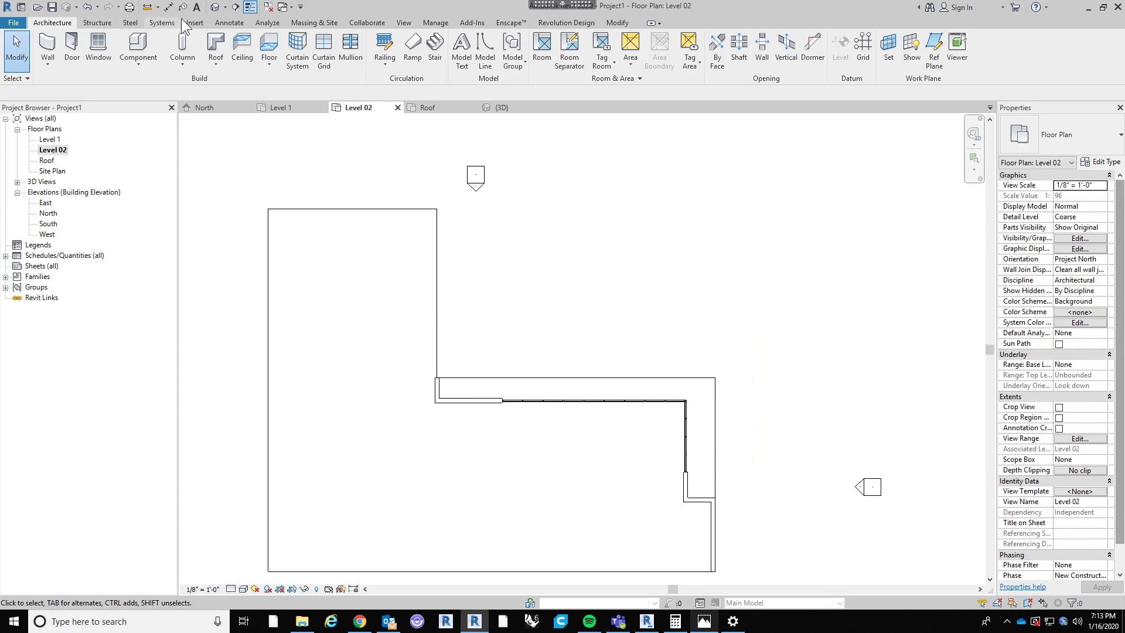
Step: Open the default 3D view and orbit the house toward an elevation
{"action": "left_click", "coordinate": [215, 7]}
{"action": "middle_click_drag", "start_coordinate": [732, 472], "coordinate": [740, 450], "text": "shift"}
{"action": "middle_click_drag", "start_coordinate": [548, 472], "coordinate": [744, 427], "text": "shift"}
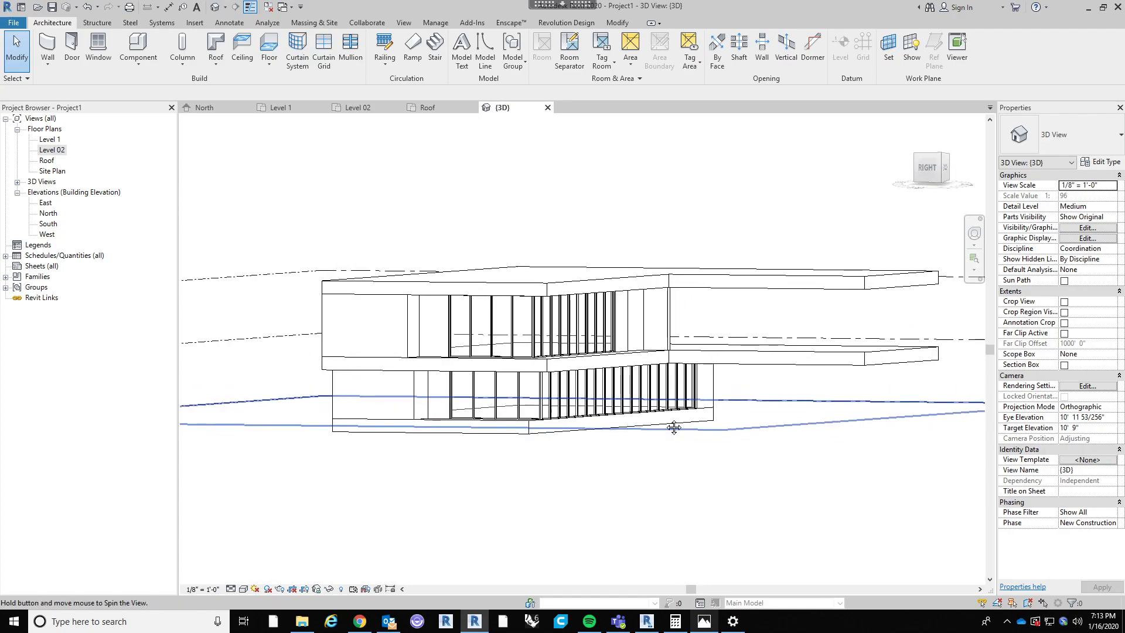
{"action": "scroll", "coordinate": [729, 329], "scroll_direction": "up", "scroll_amount": 3}
{"action": "scroll", "coordinate": [697, 464], "scroll_direction": "down", "scroll_amount": 3}
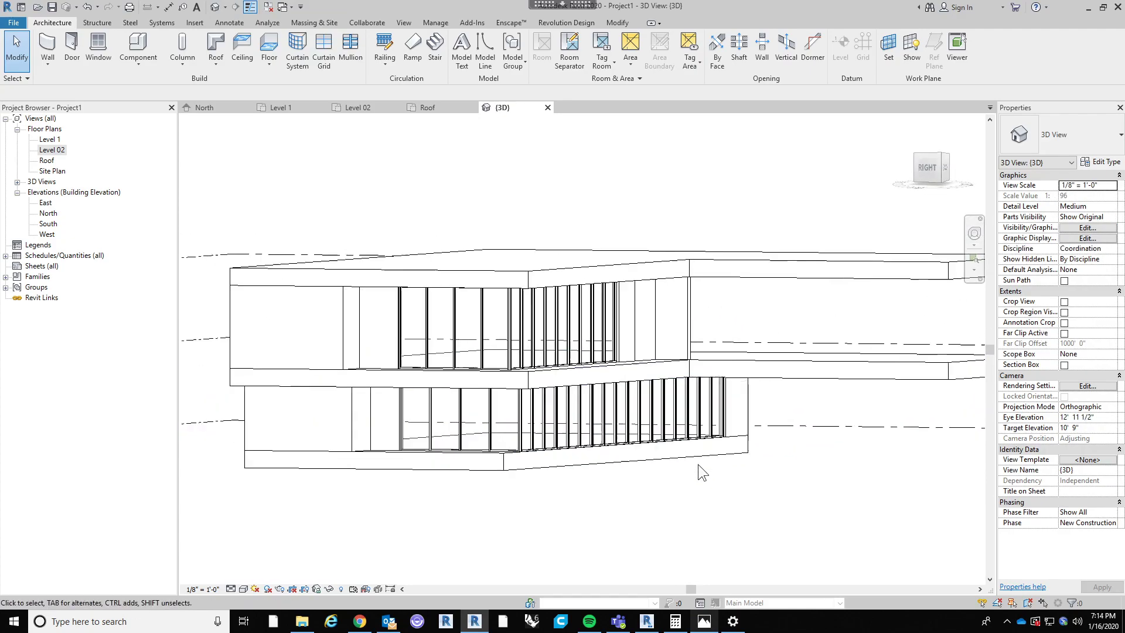
Step: Check the modern-house reference sketch, then view the building straight on from the right
{"action": "left_click", "coordinate": [704, 621]}
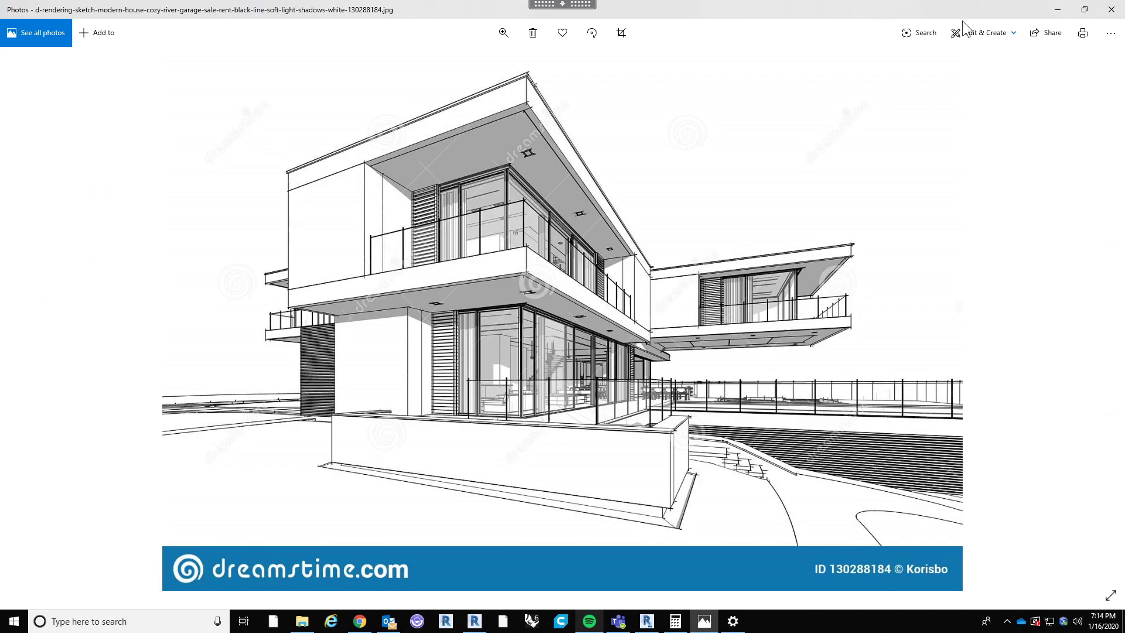
{"action": "left_click", "coordinate": [1056, 11]}
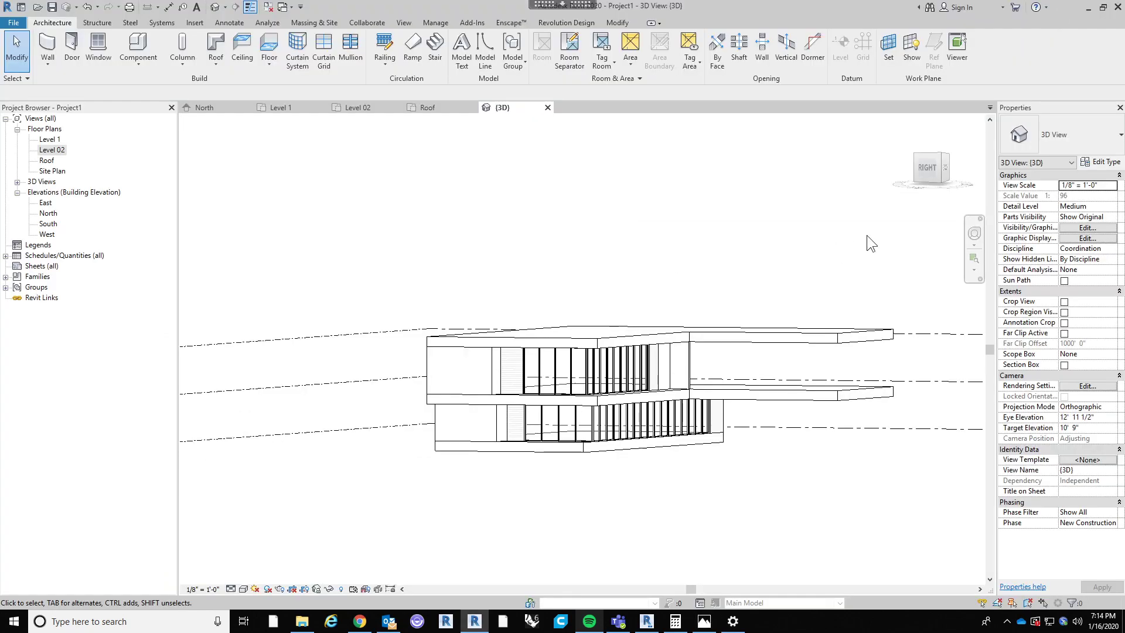
{"action": "left_click", "coordinate": [925, 169]}
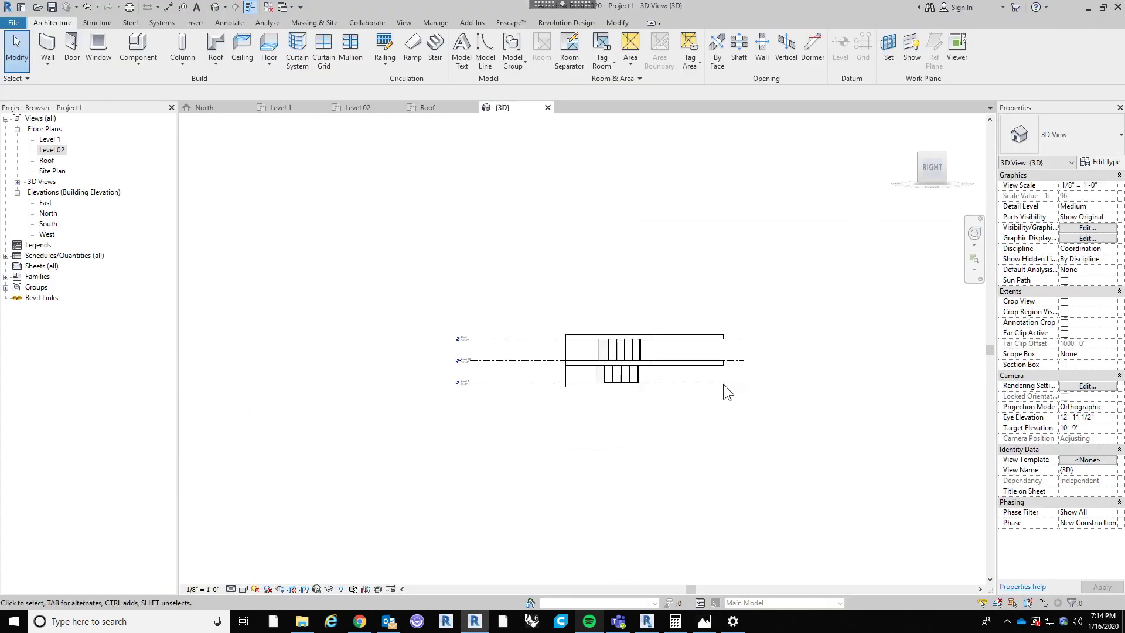
{"action": "scroll", "coordinate": [758, 306], "scroll_direction": "down", "scroll_amount": 3}
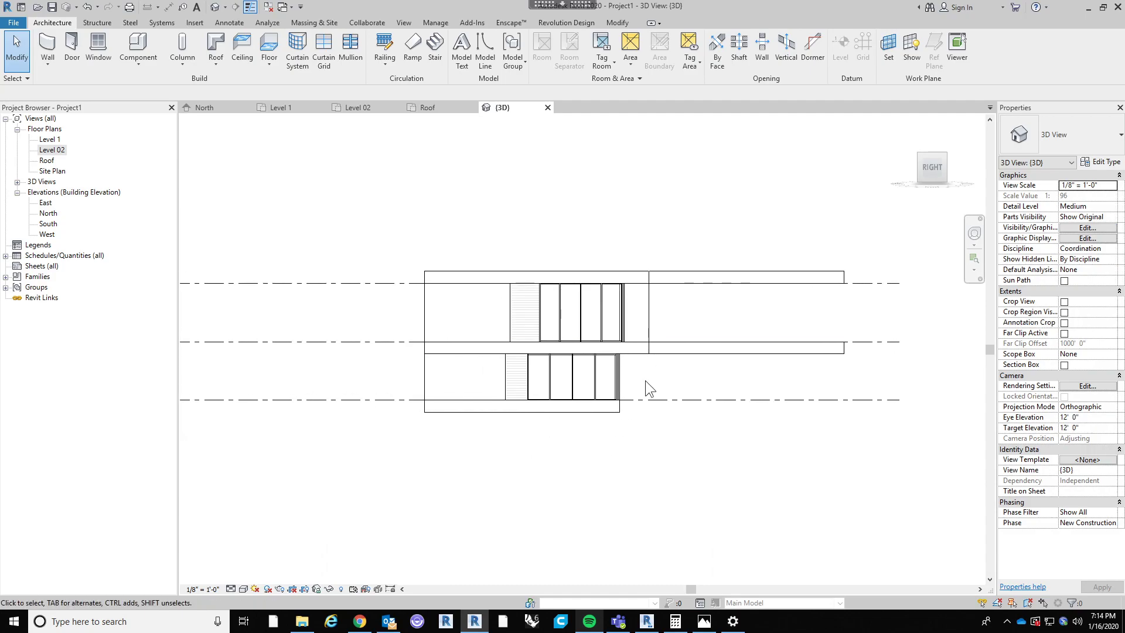
Step: Try lowering the roof slab with a -30 base offset, then undo that change
{"action": "left_click", "coordinate": [687, 353]}
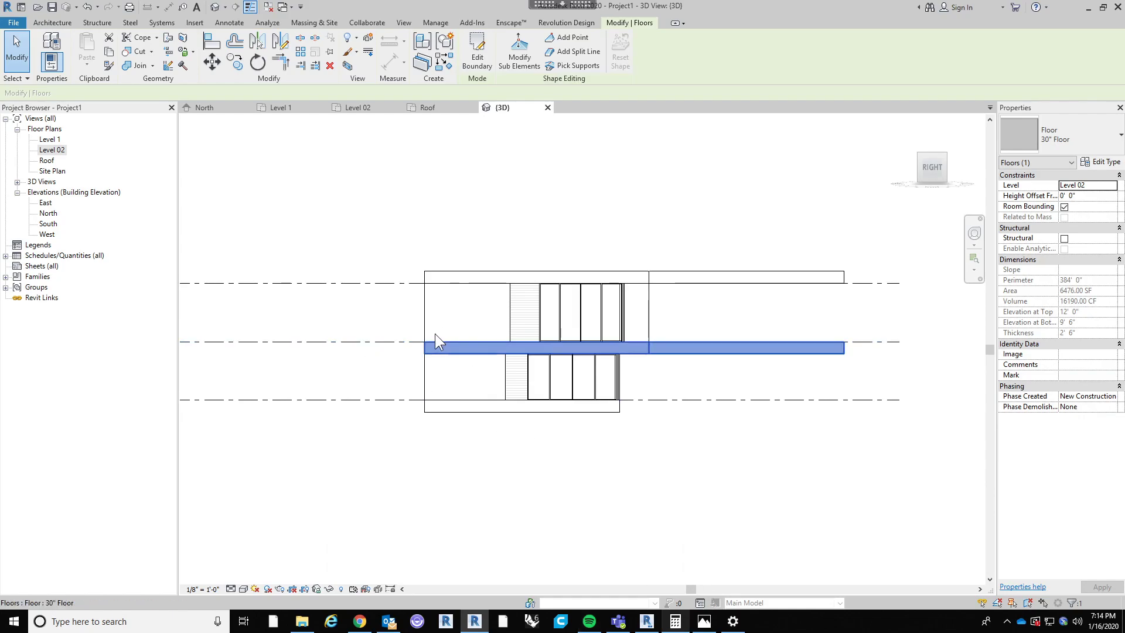
{"action": "scroll", "coordinate": [400, 311], "scroll_direction": "up", "scroll_amount": 2}
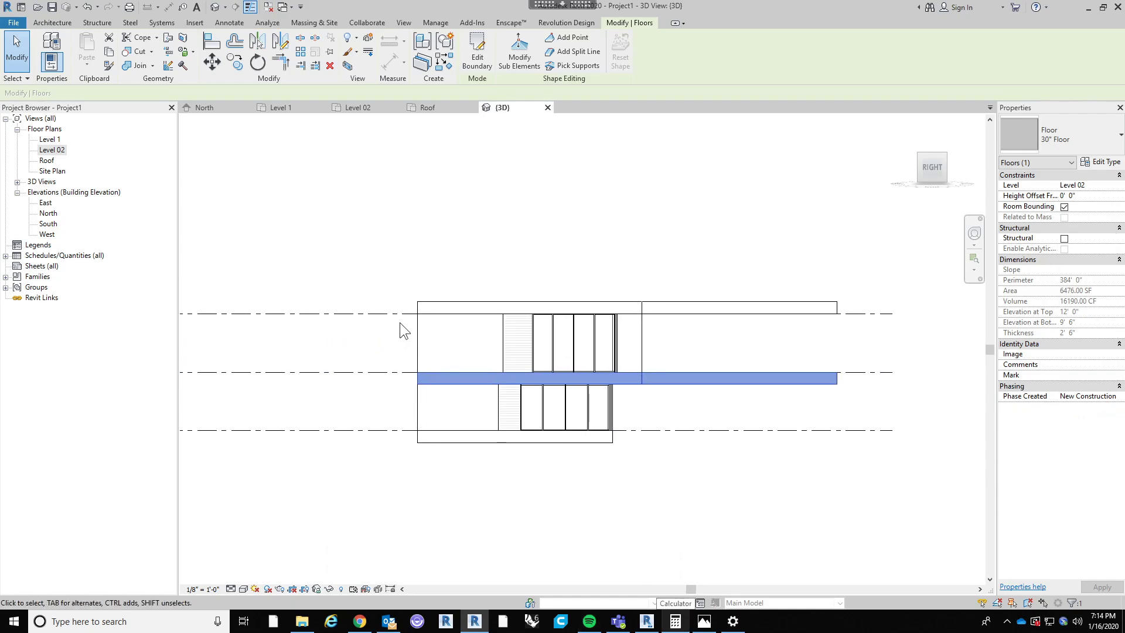
{"action": "left_click", "coordinate": [464, 297]}
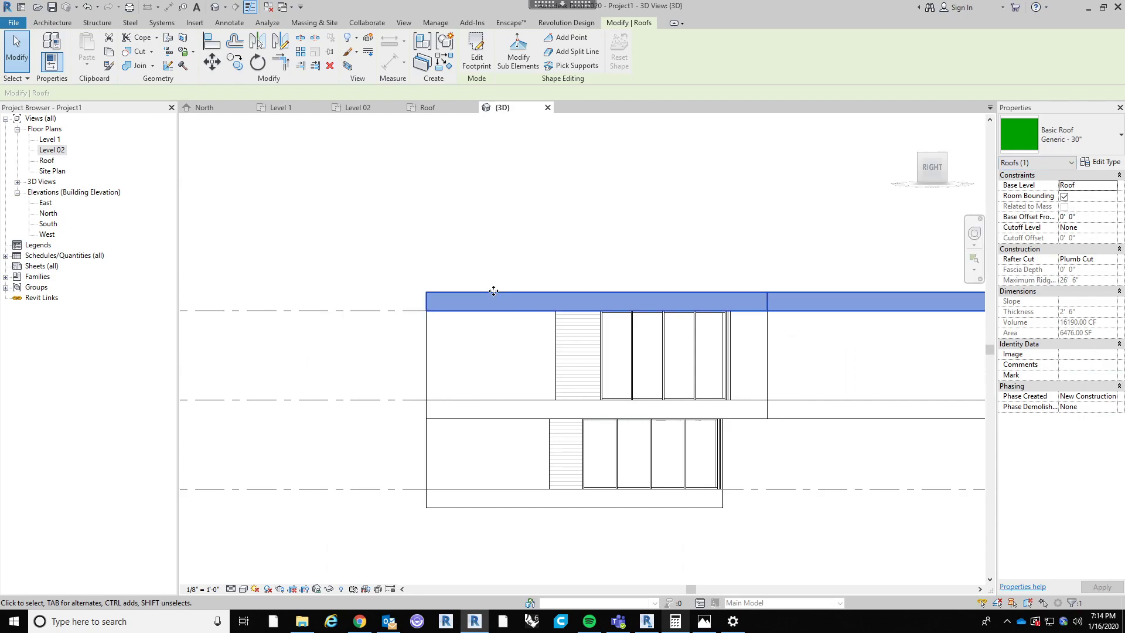
{"action": "left_click", "coordinate": [1088, 219]}
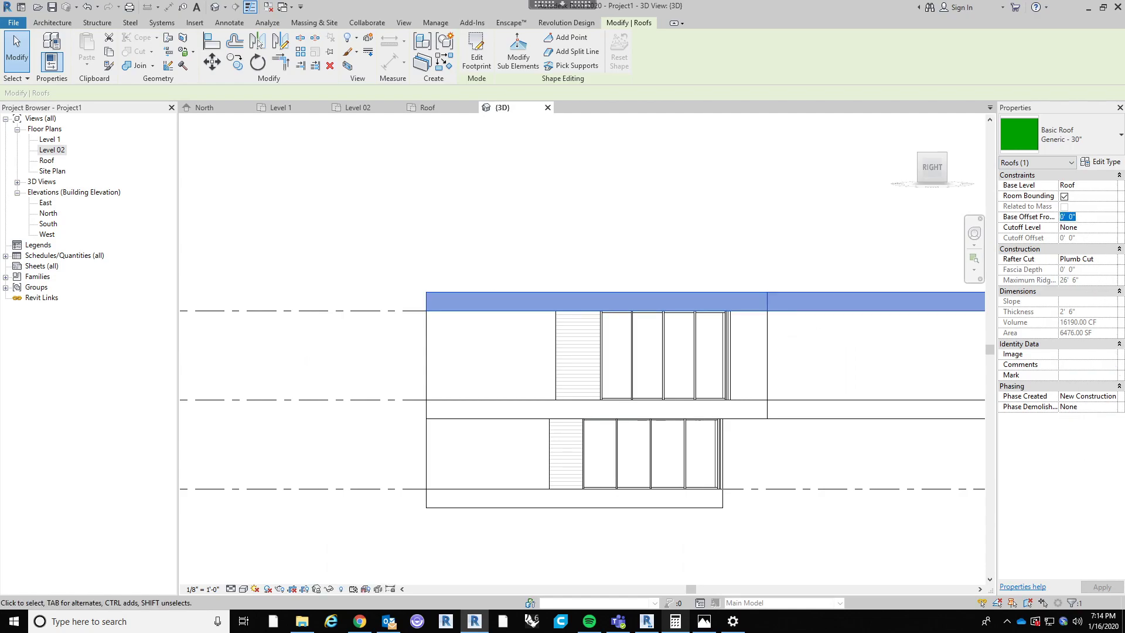
{"action": "type", "text": "-30"}
{"action": "key", "text": "Return"}
{"action": "left_click", "coordinate": [514, 218]}
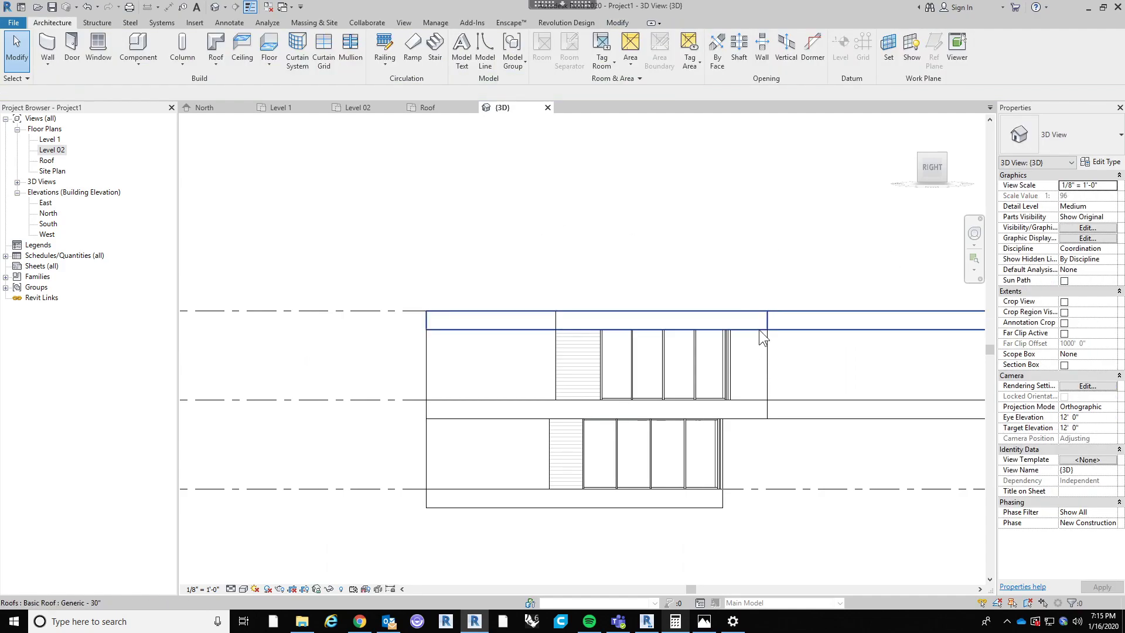
{"action": "key", "text": "ctrl+z"}
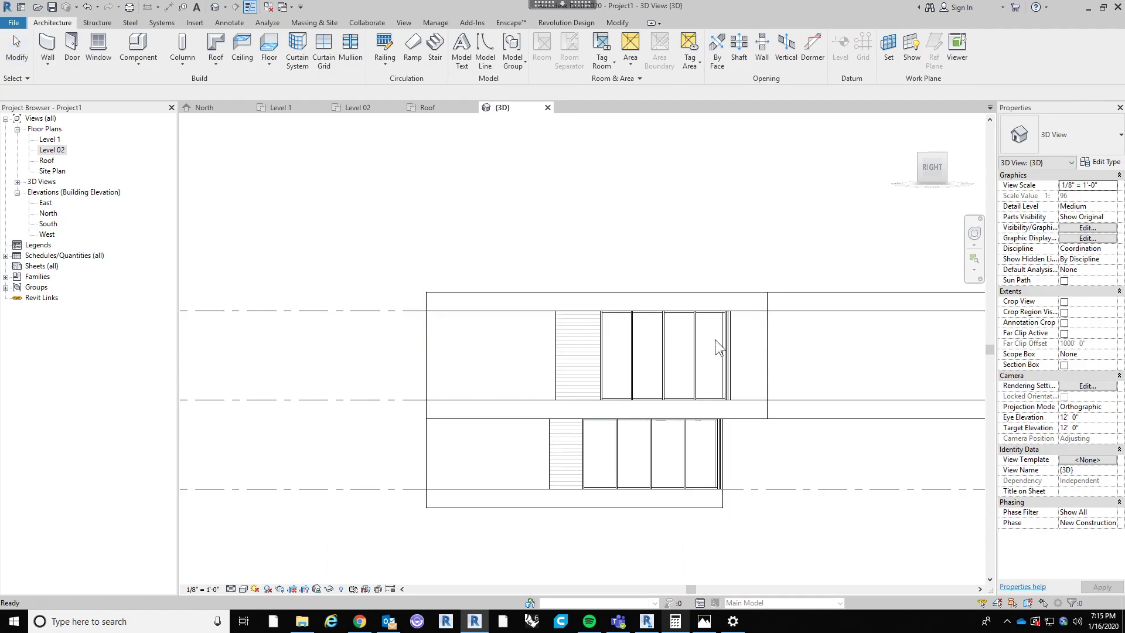
Step: From the right view, move the roof slab down 2' 6" from its top edge onto the Roof level line
{"action": "mouse_move", "coordinate": [894, 172]}
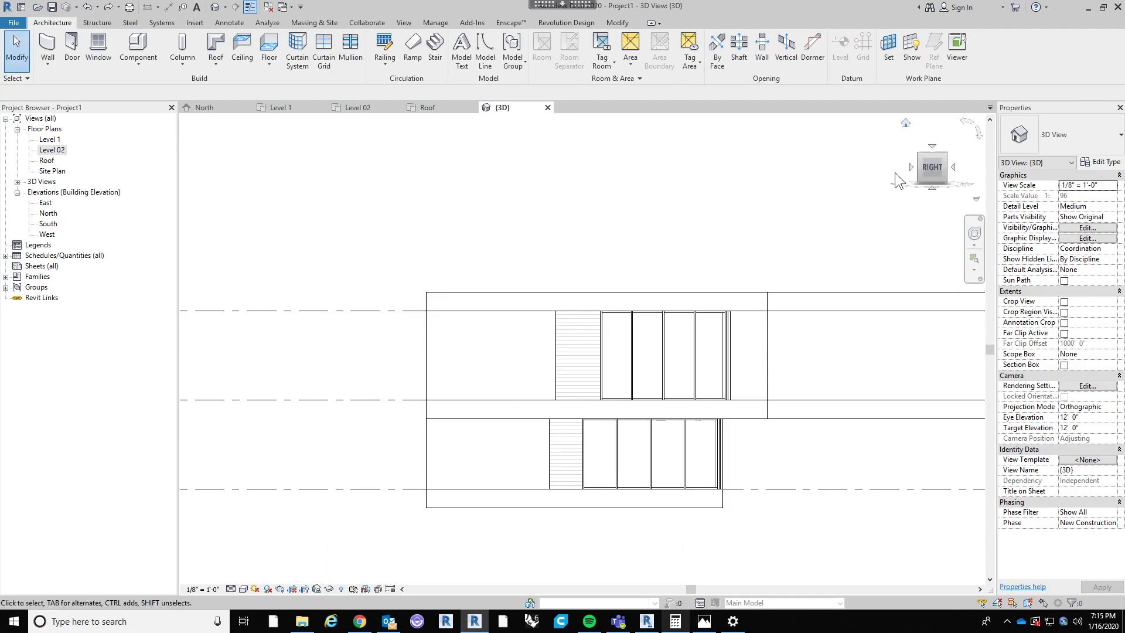
{"action": "left_click", "coordinate": [933, 170]}
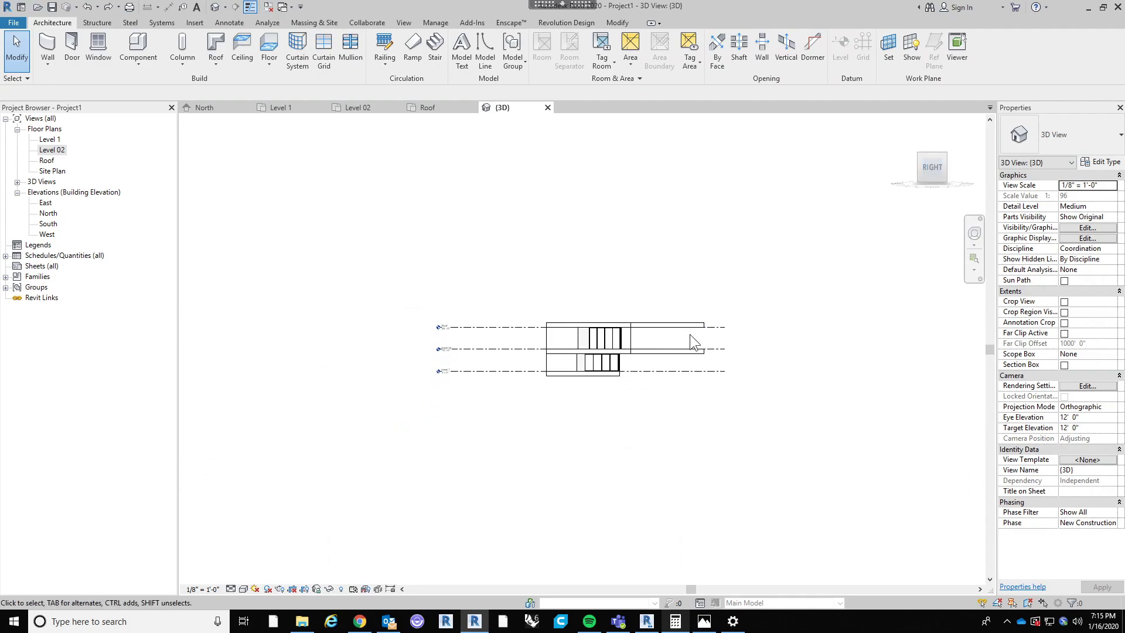
{"action": "scroll", "coordinate": [586, 327], "scroll_direction": "up", "scroll_amount": 5}
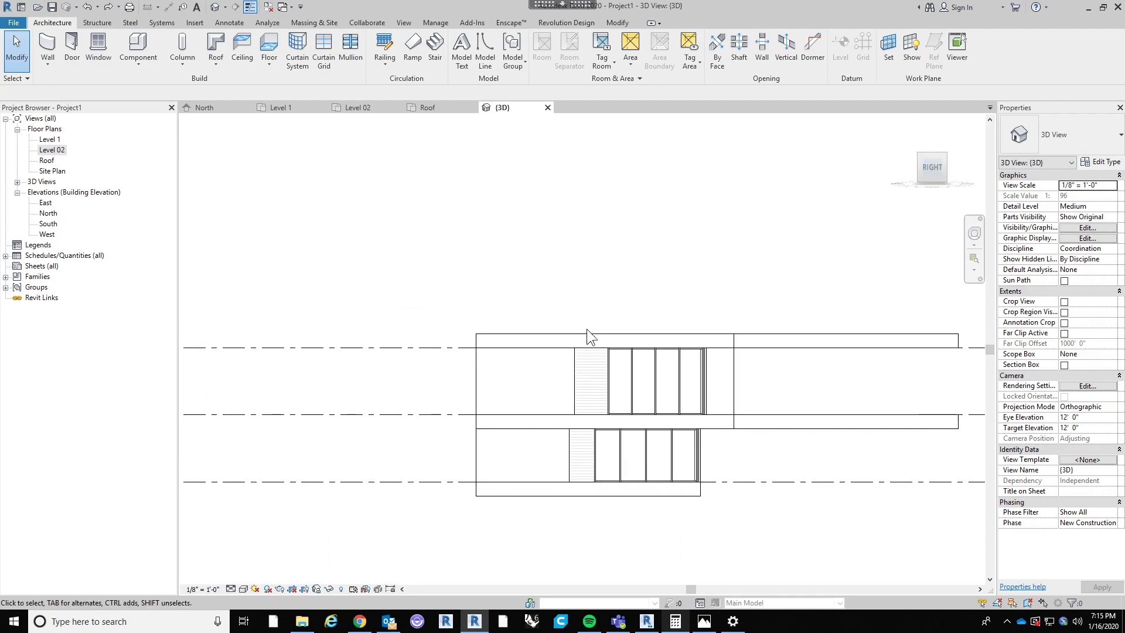
{"action": "left_click", "coordinate": [586, 328]}
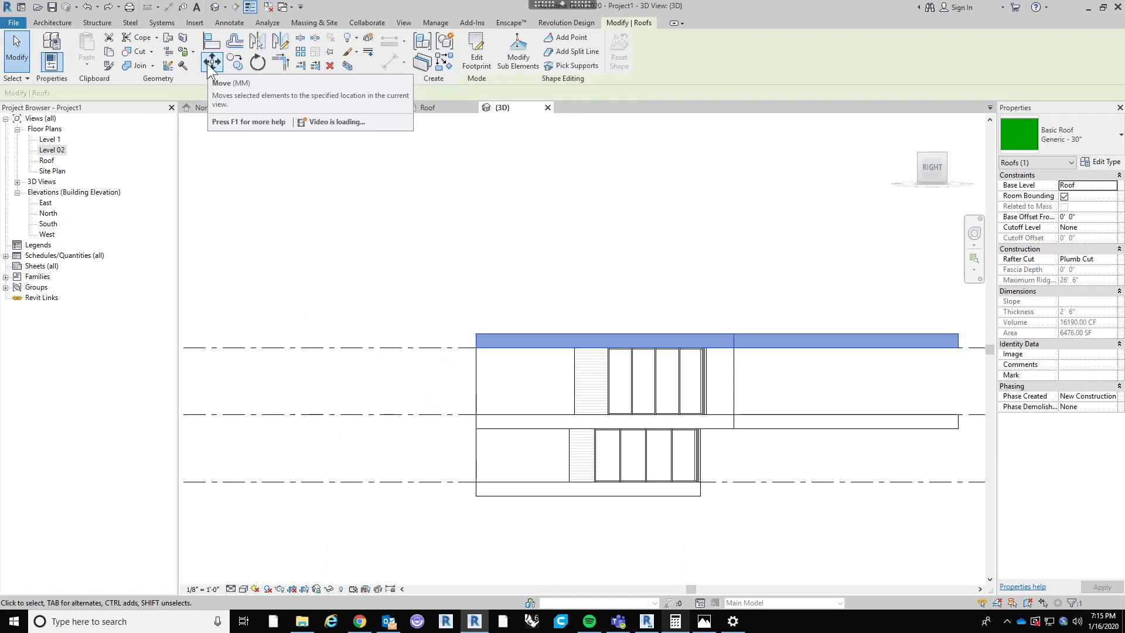
{"action": "left_click", "coordinate": [211, 64]}
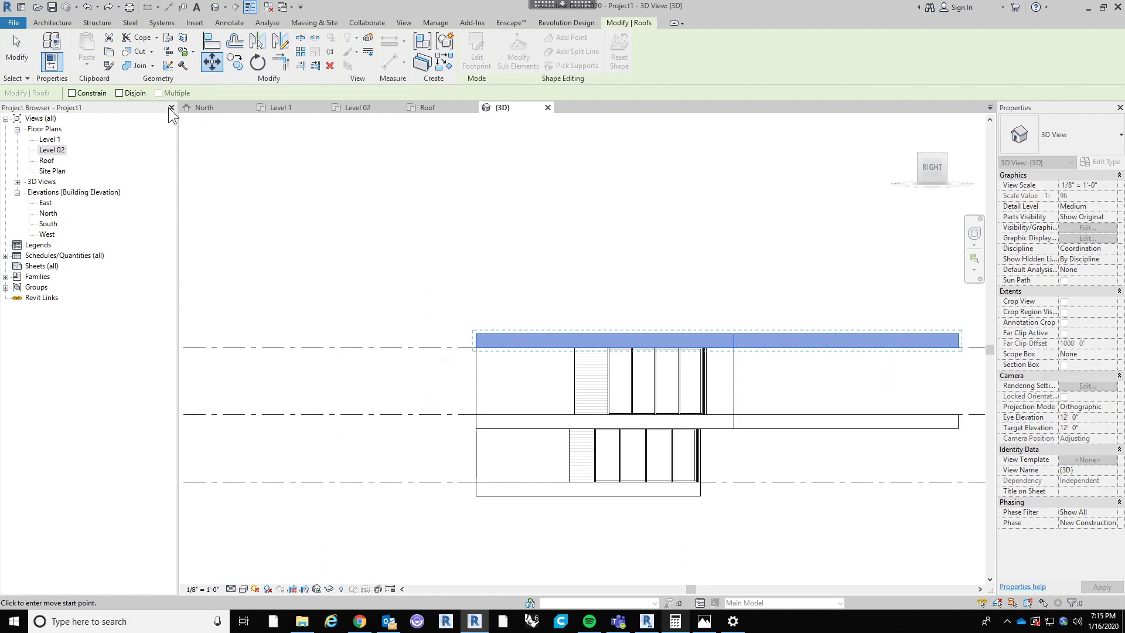
{"action": "scroll", "coordinate": [470, 328], "scroll_direction": "up", "scroll_amount": 2}
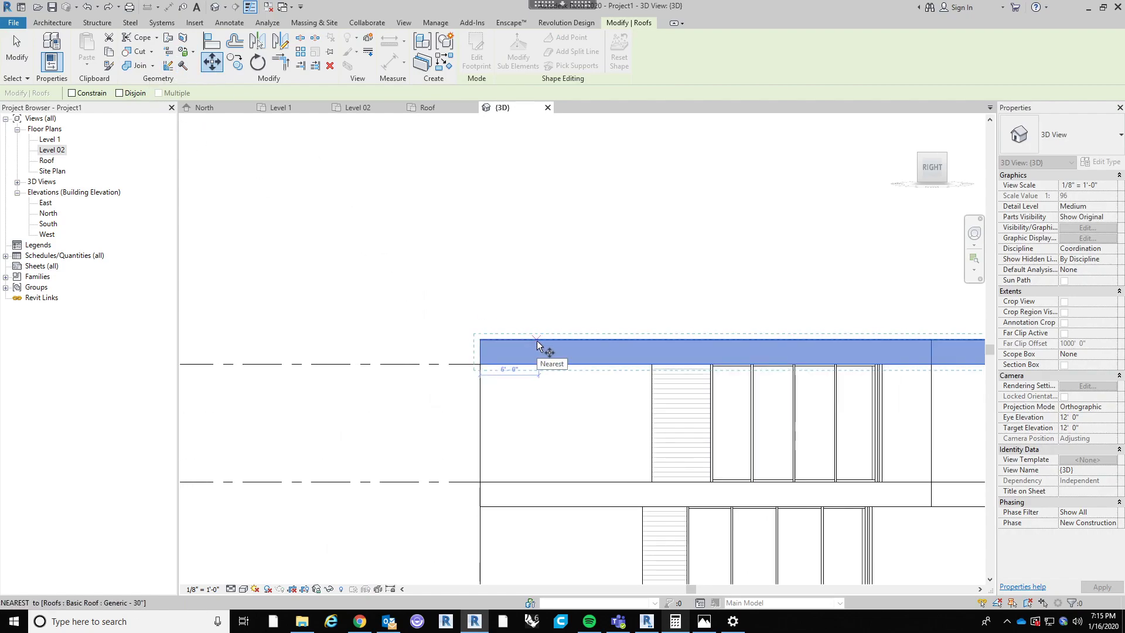
{"action": "left_click", "coordinate": [536, 340]}
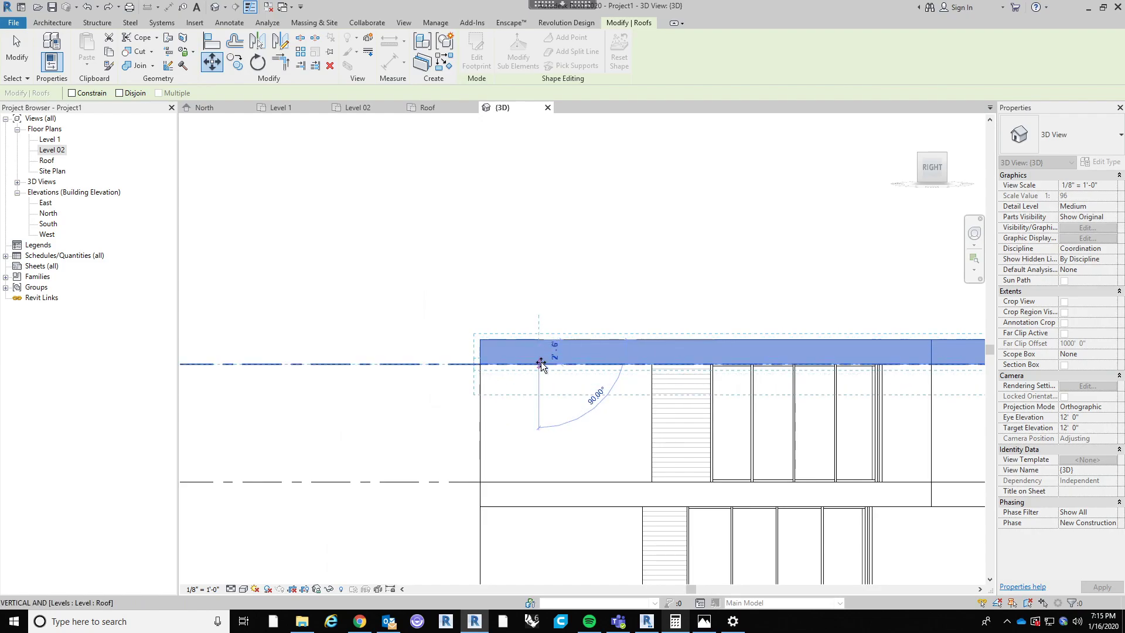
{"action": "left_click", "coordinate": [541, 364]}
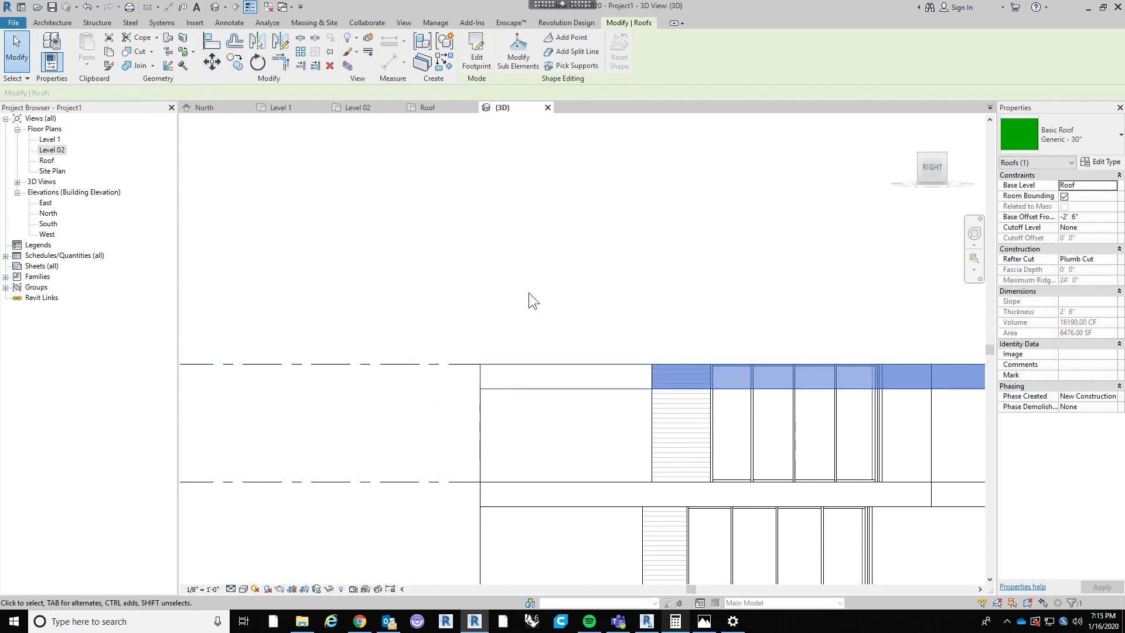
{"action": "left_click", "coordinate": [528, 293]}
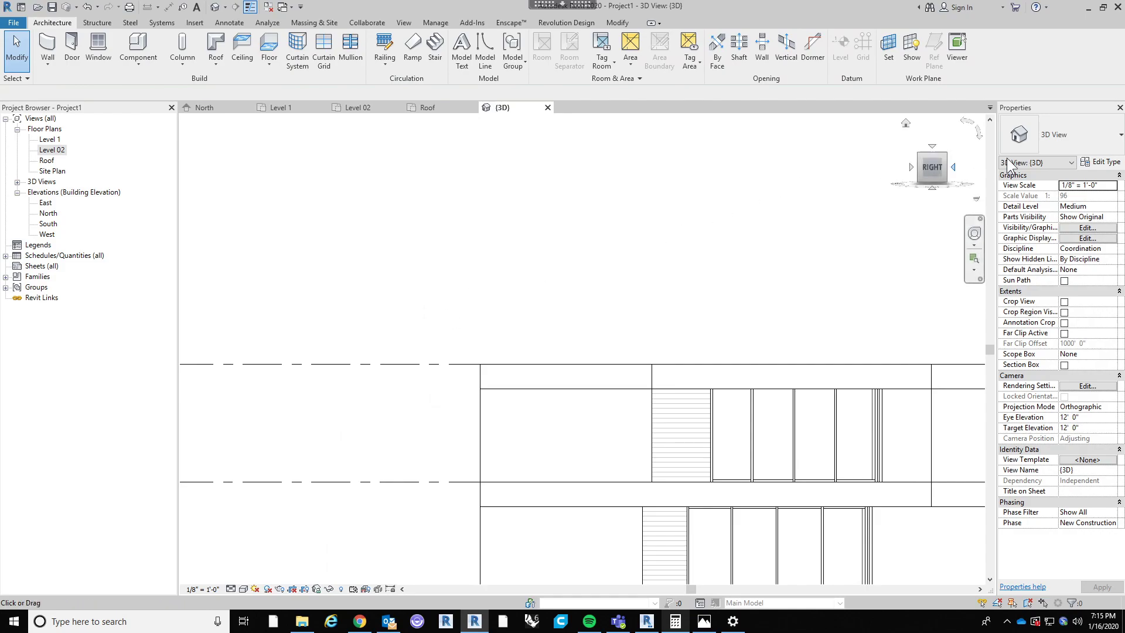
Step: In an isometric corner view, try moving the roof slab, then undo the move
{"action": "left_click", "coordinate": [944, 154]}
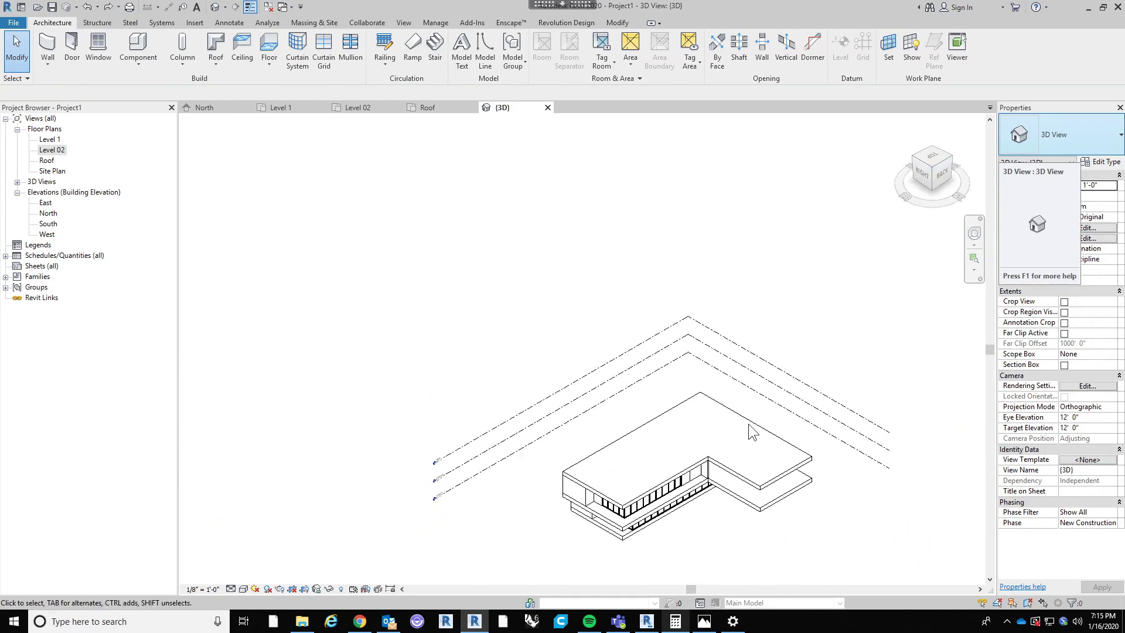
{"action": "left_click", "coordinate": [807, 384]}
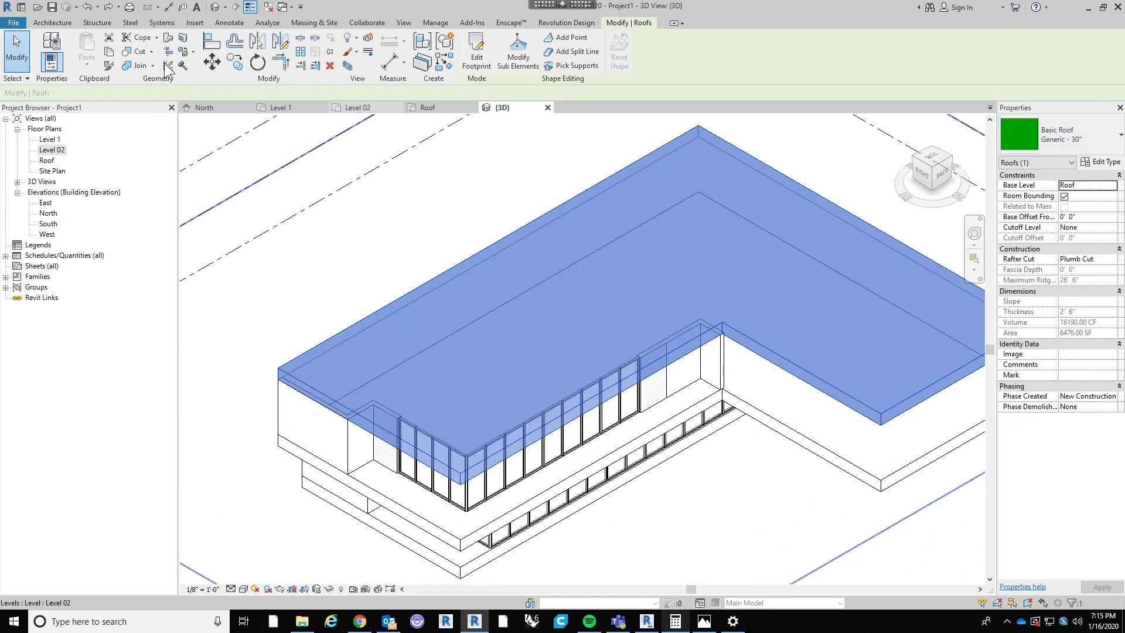
{"action": "left_click", "coordinate": [218, 62]}
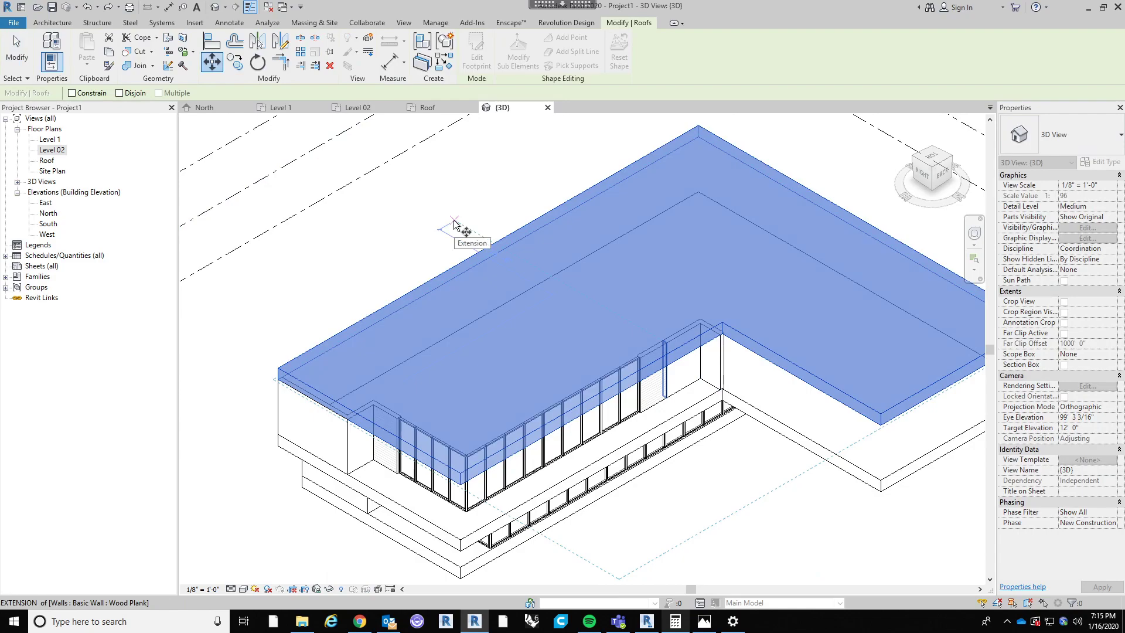
{"action": "left_click", "coordinate": [458, 230]}
{"action": "left_click", "coordinate": [382, 262]}
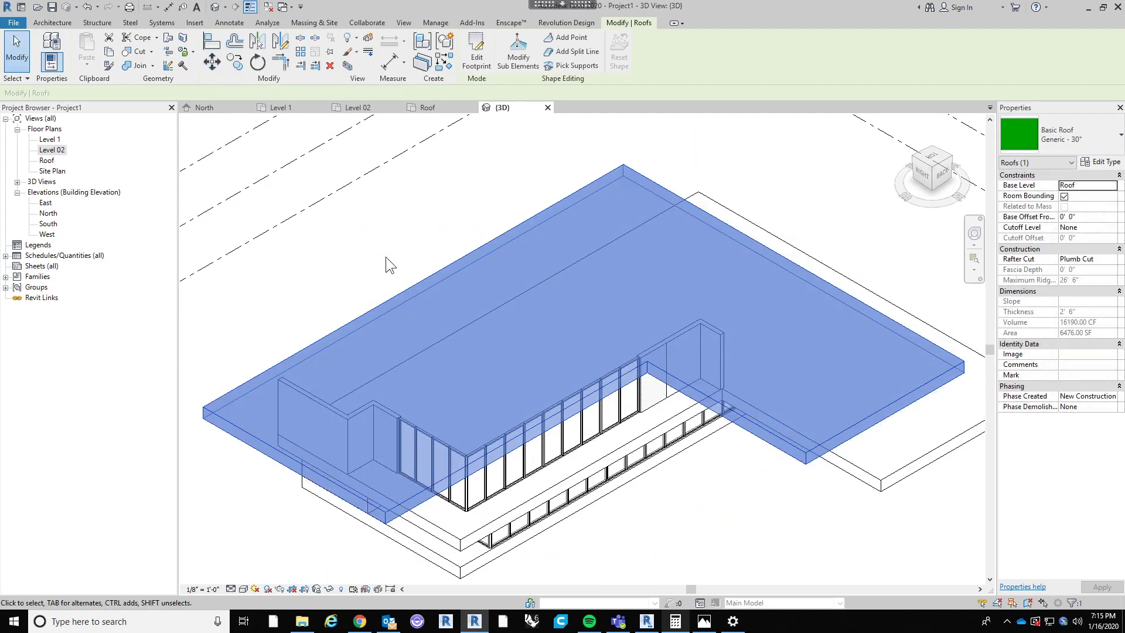
{"action": "key", "text": "ctrl+z"}
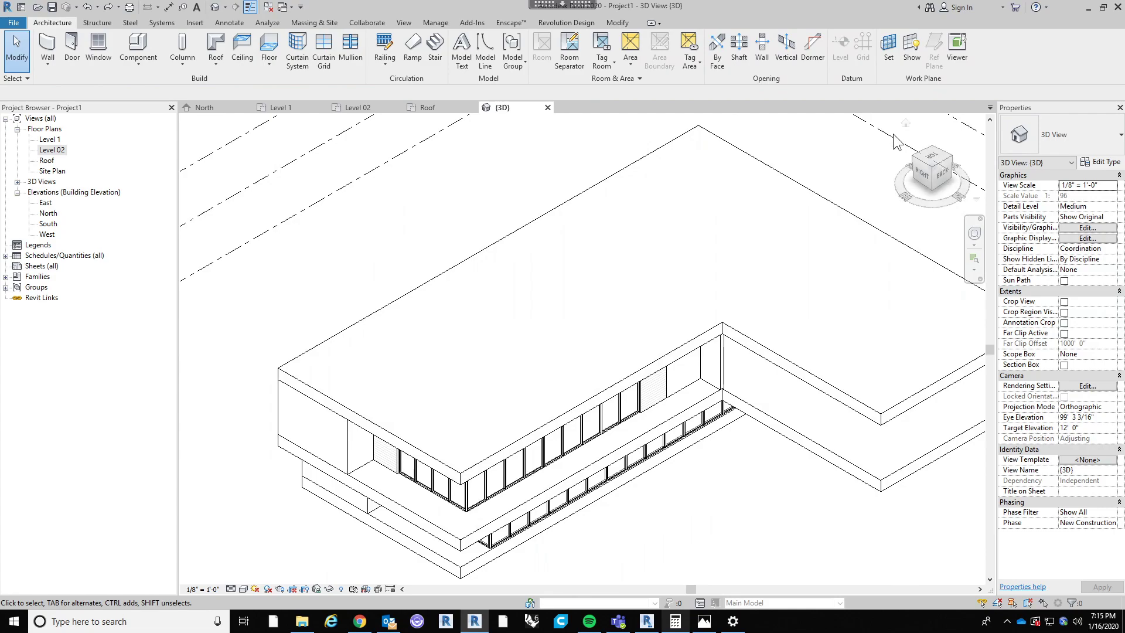
Step: Back in the right-side view, move the roof slab 2'-6" lower and deselect it
{"action": "left_click", "coordinate": [918, 175]}
{"action": "scroll", "coordinate": [566, 337], "scroll_direction": "up", "scroll_amount": 5}
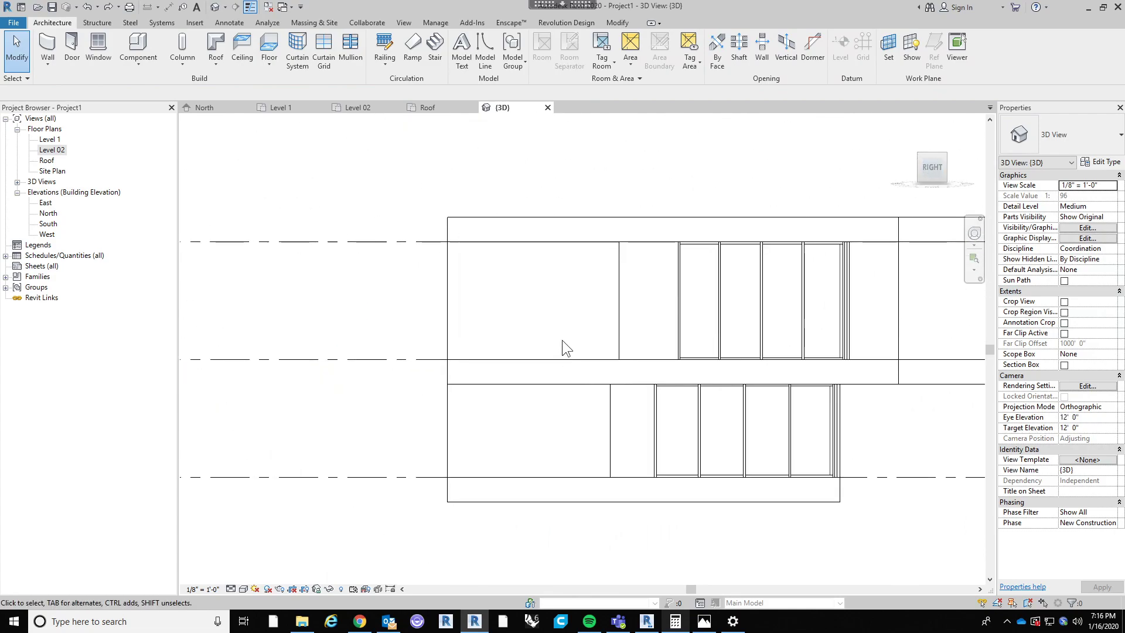
{"action": "left_click", "coordinate": [536, 214]}
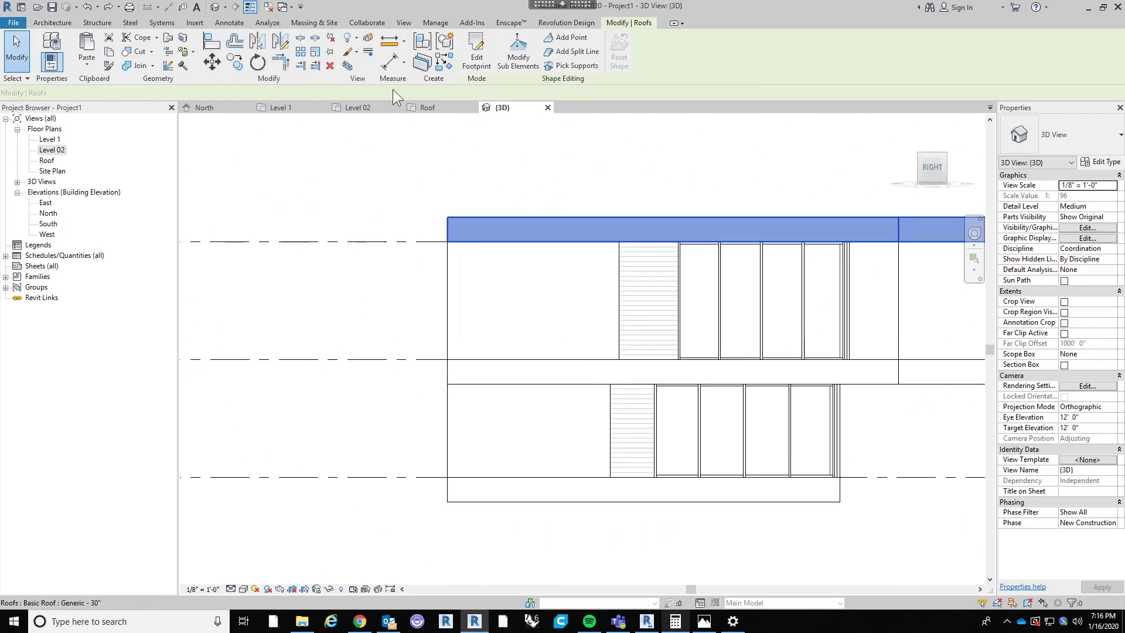
{"action": "left_click", "coordinate": [212, 62]}
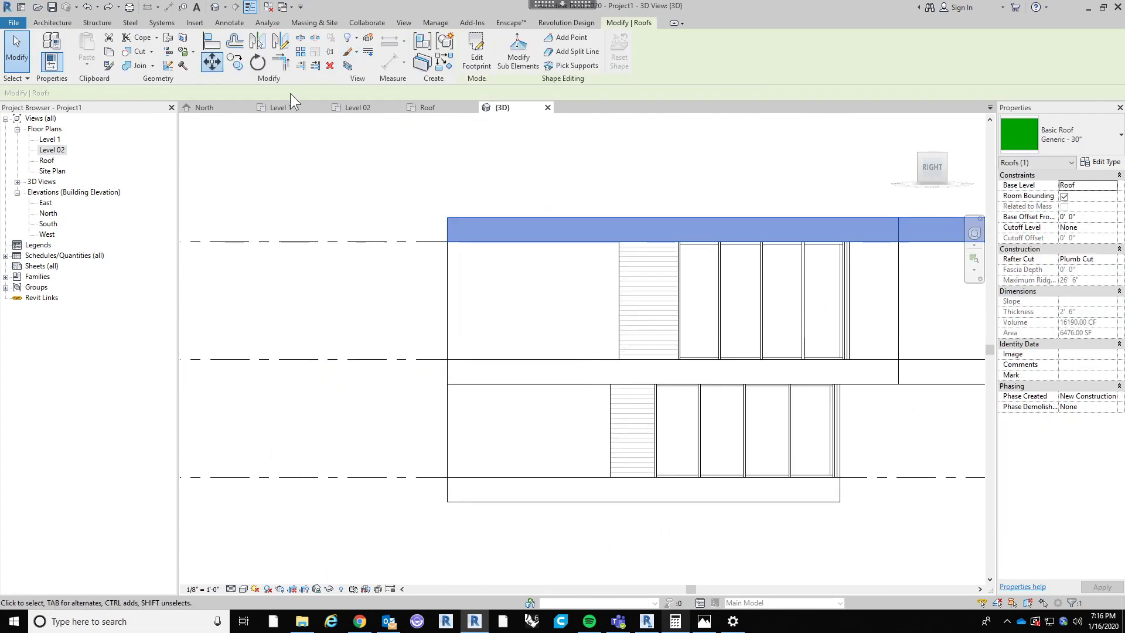
{"action": "left_click", "coordinate": [517, 217]}
{"action": "left_click", "coordinate": [518, 246]}
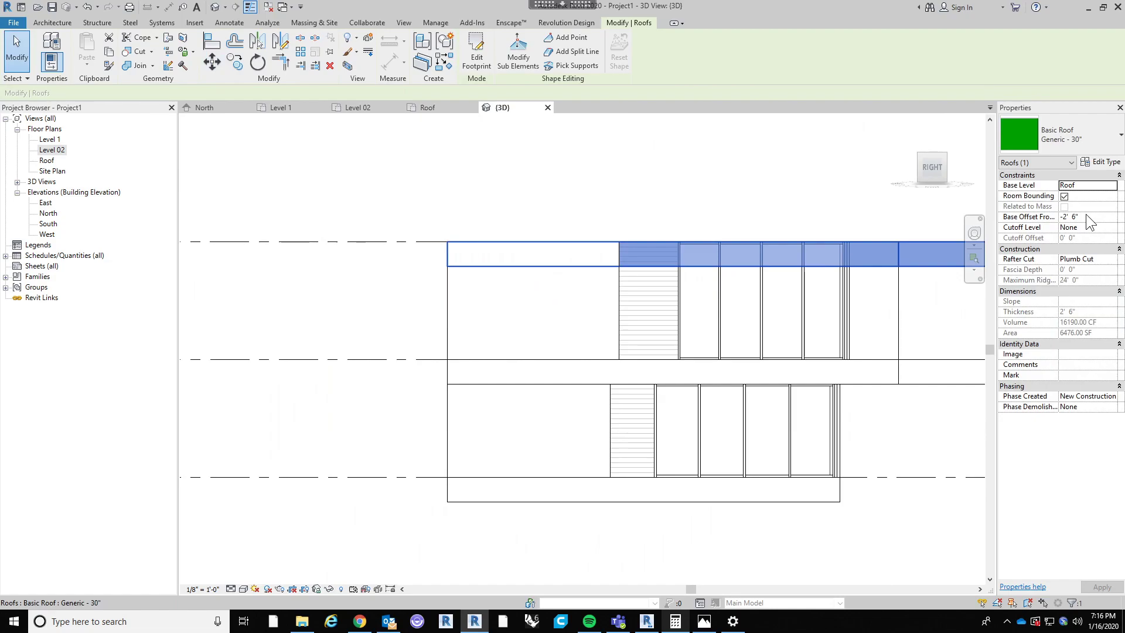
{"action": "left_click", "coordinate": [689, 224]}
{"action": "scroll", "coordinate": [662, 199], "scroll_direction": "down", "scroll_amount": 3}
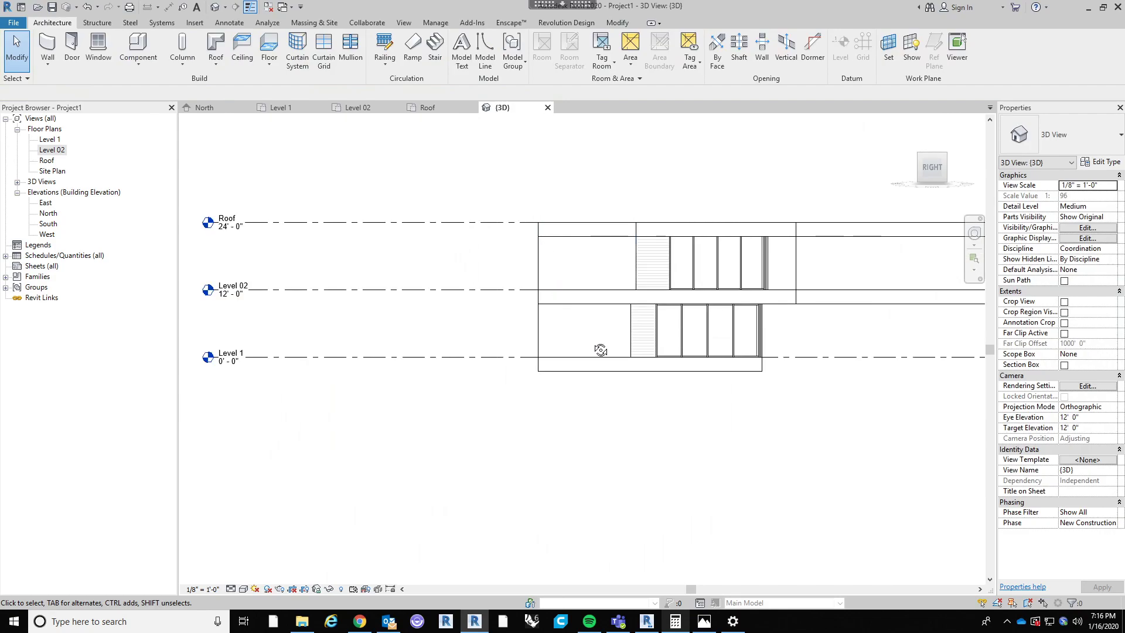
Step: Attach the tops of the eight upper walls to the roof, deleting the conflicting mullions
{"action": "middle_click_drag", "start_coordinate": [601, 350], "coordinate": [643, 369], "text": "shift"}
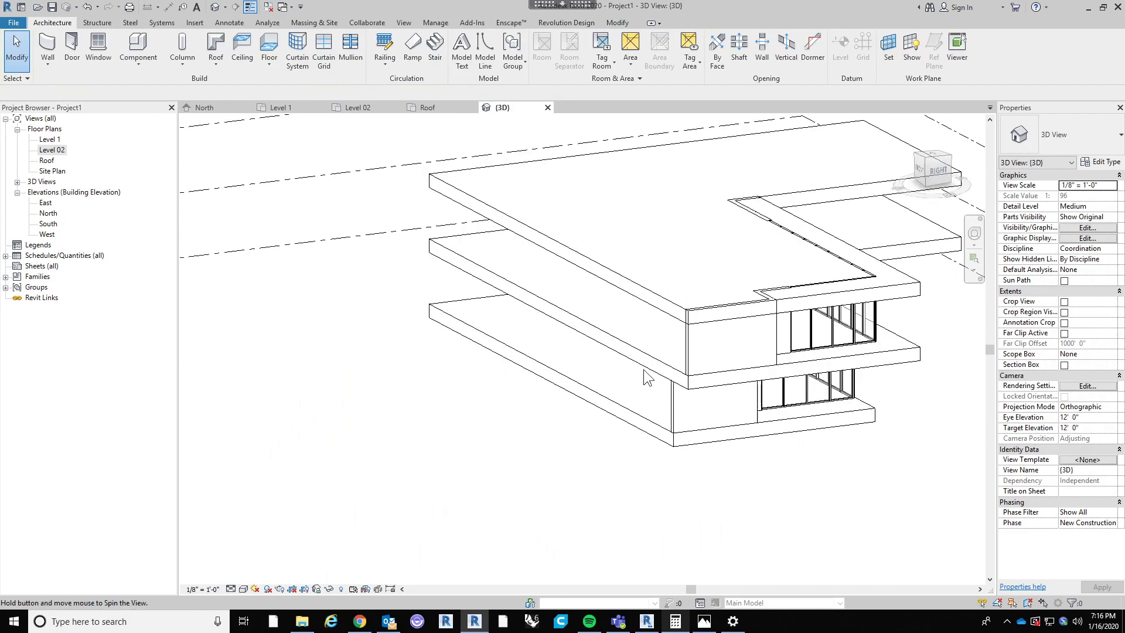
{"action": "key", "text": "Tab"}
{"action": "left_click", "coordinate": [687, 347]}
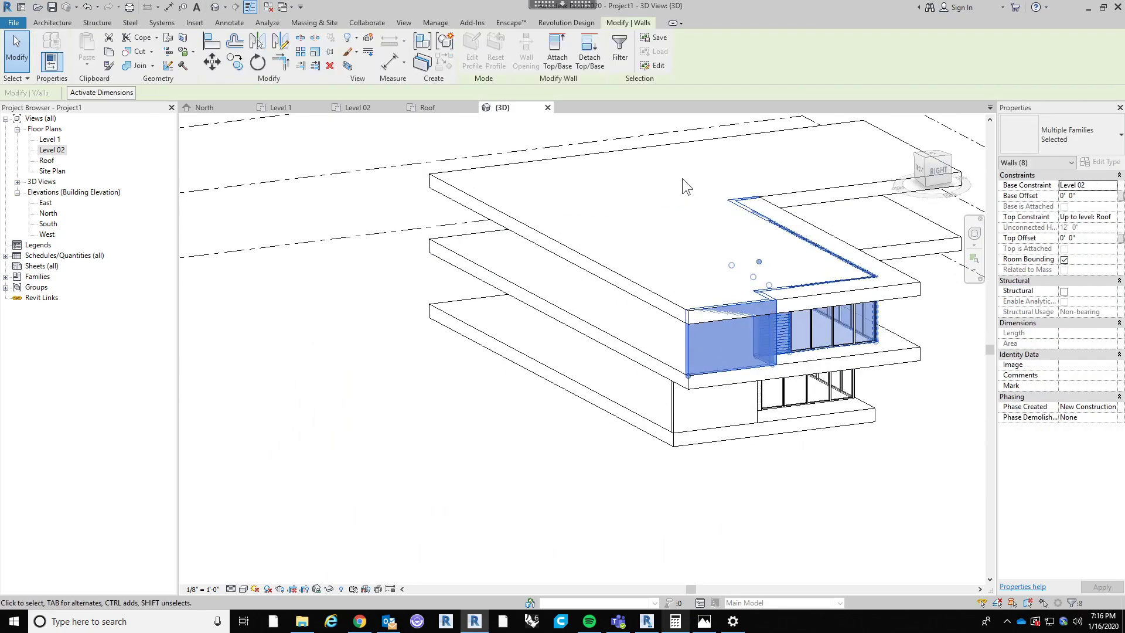
{"action": "left_click", "coordinate": [557, 50]}
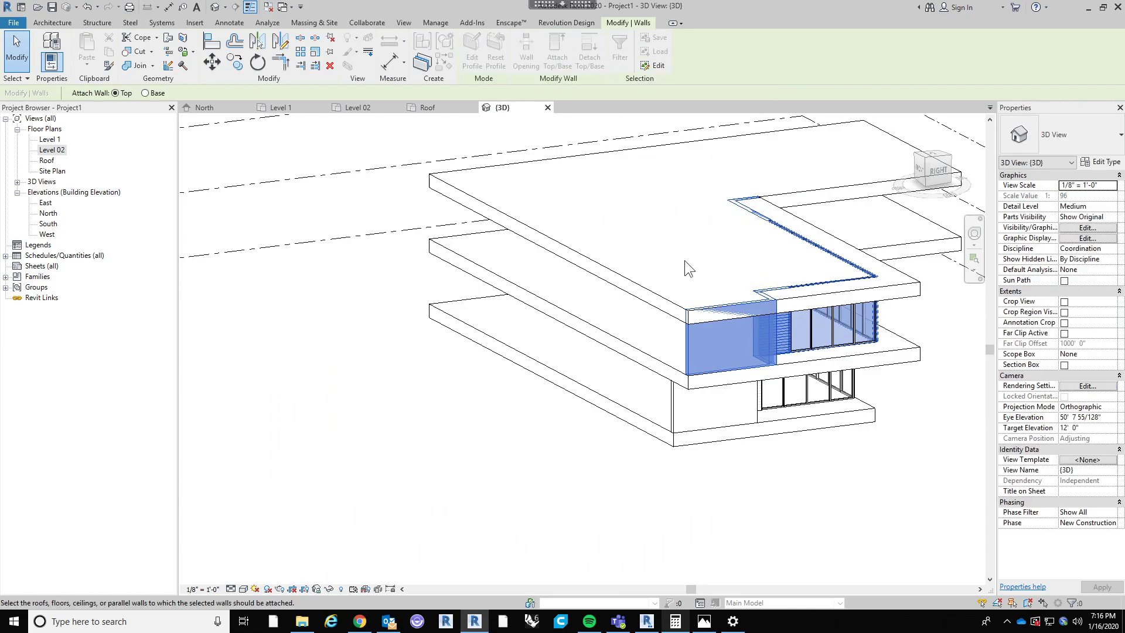
{"action": "left_click", "coordinate": [649, 292]}
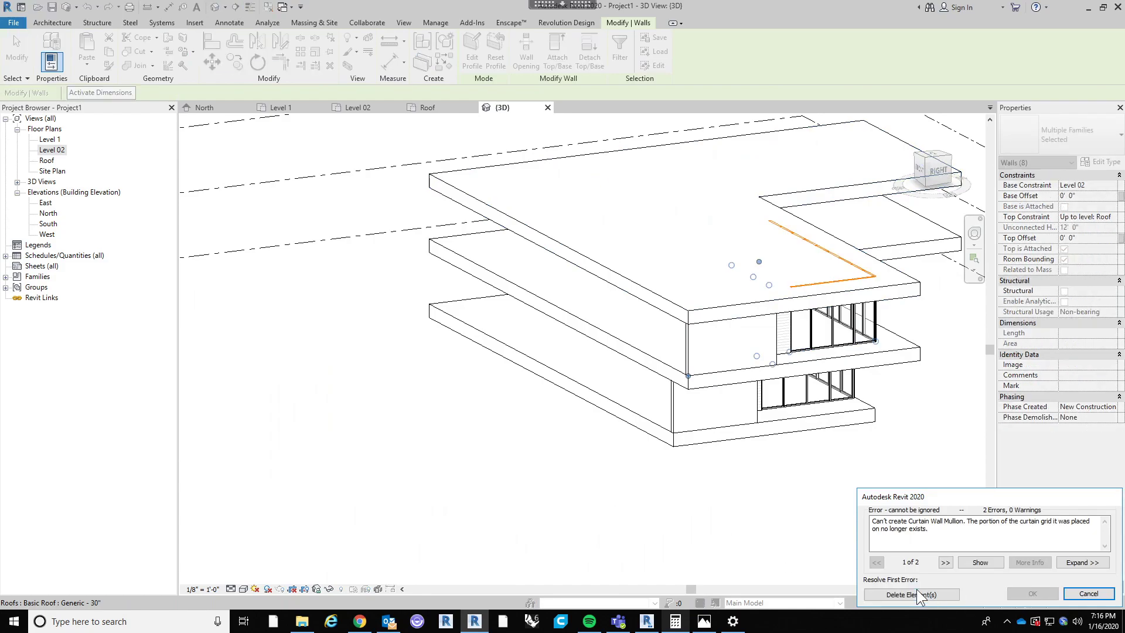
{"action": "left_click", "coordinate": [912, 591]}
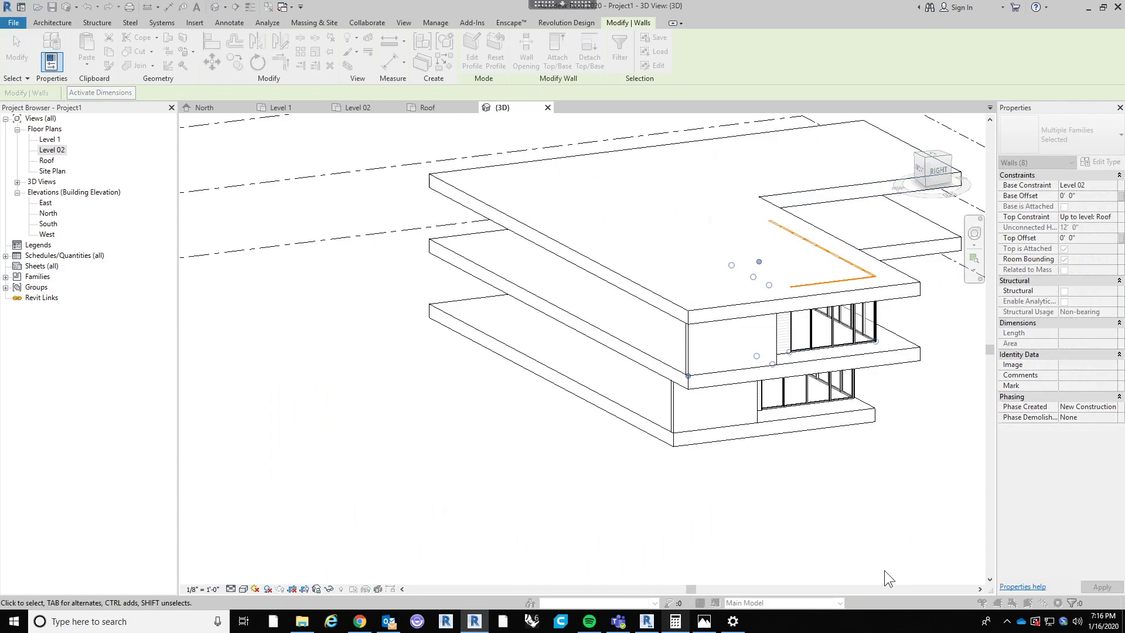
{"action": "middle_click_drag", "start_coordinate": [879, 485], "coordinate": [719, 444], "text": "shift"}
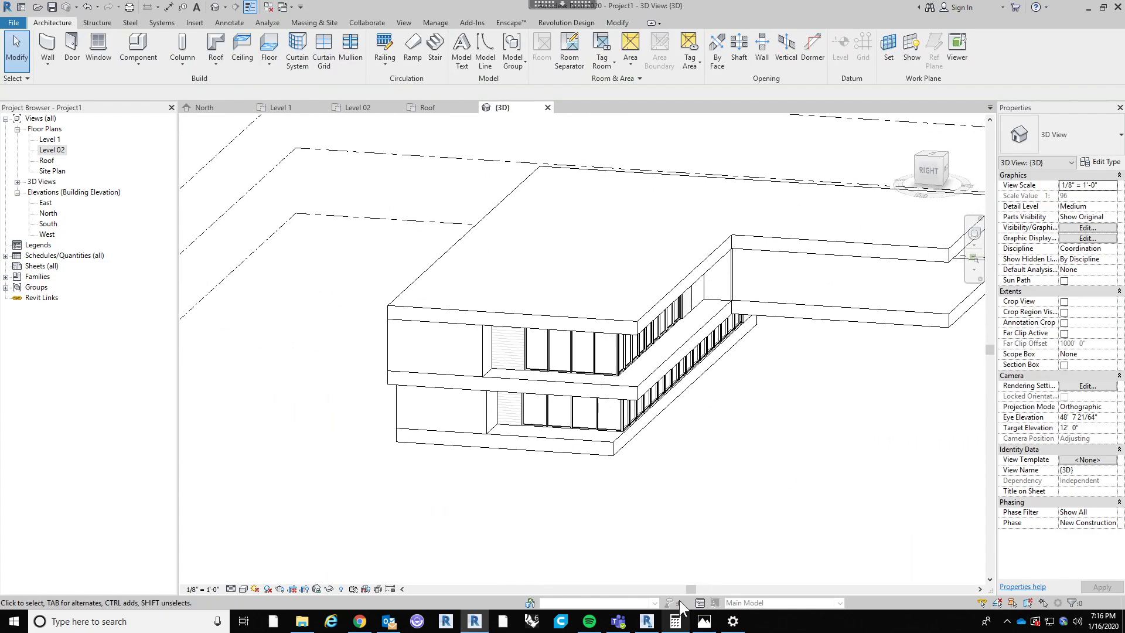
{"action": "left_click", "coordinate": [703, 622]}
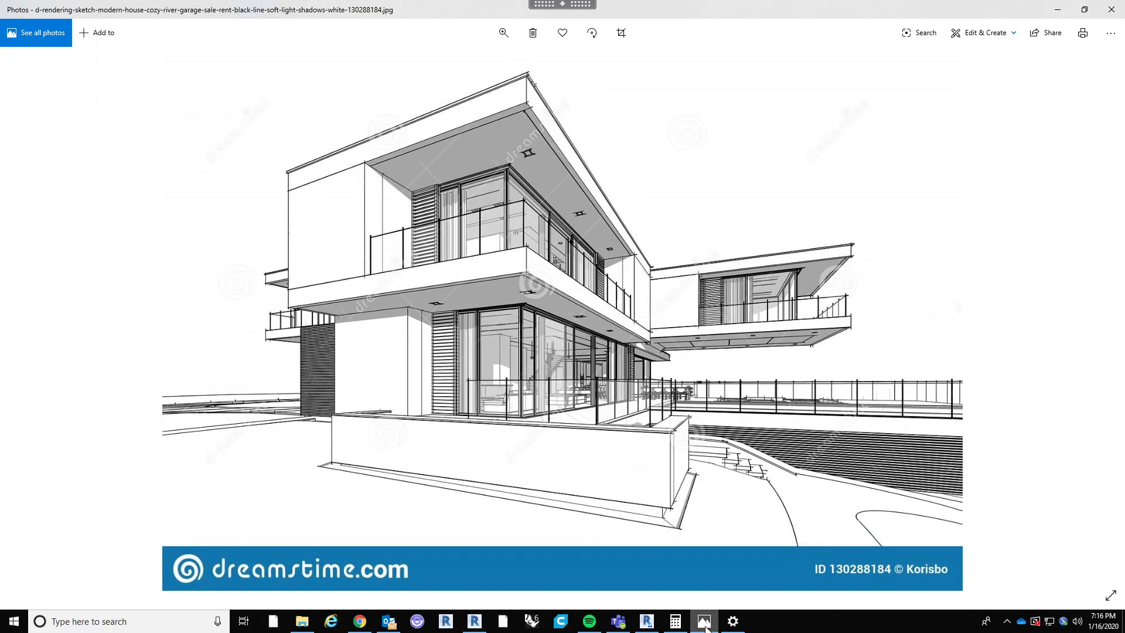
{"action": "left_click", "coordinate": [704, 622]}
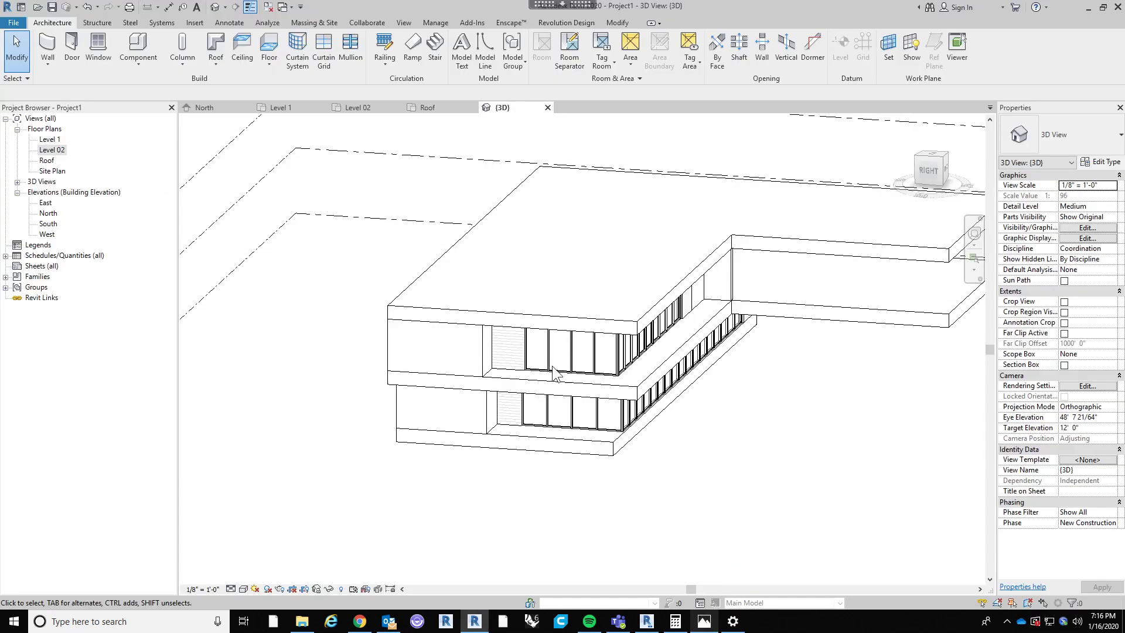
Step: Open the Level 02 floor plan and zoom in on the wall junction
{"action": "left_click", "coordinate": [56, 139]}
{"action": "double_click", "coordinate": [53, 149]}
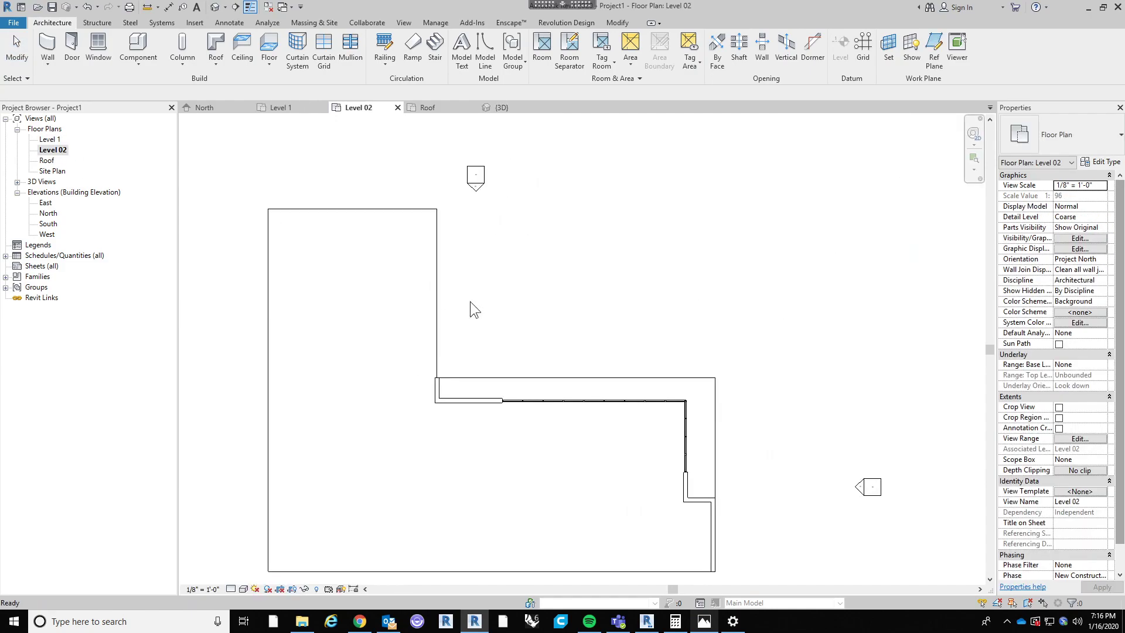
{"action": "middle_click_drag", "start_coordinate": [554, 329], "coordinate": [540, 441]}
{"action": "scroll", "coordinate": [554, 417], "scroll_direction": "up", "scroll_amount": 2}
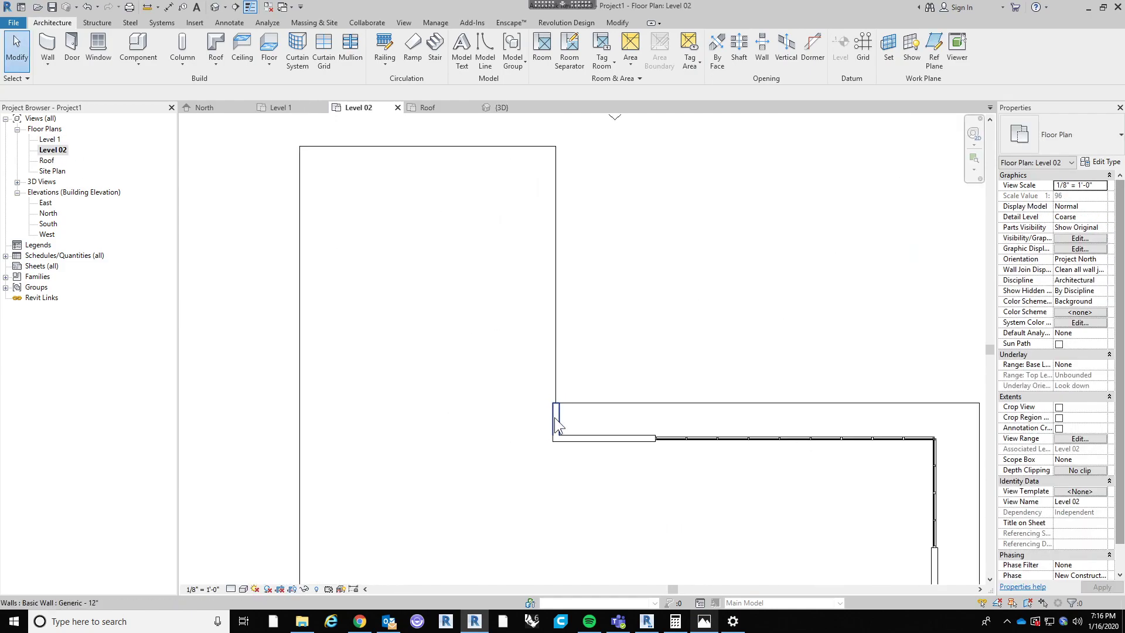
{"action": "scroll", "coordinate": [568, 414], "scroll_direction": "up", "scroll_amount": 3}
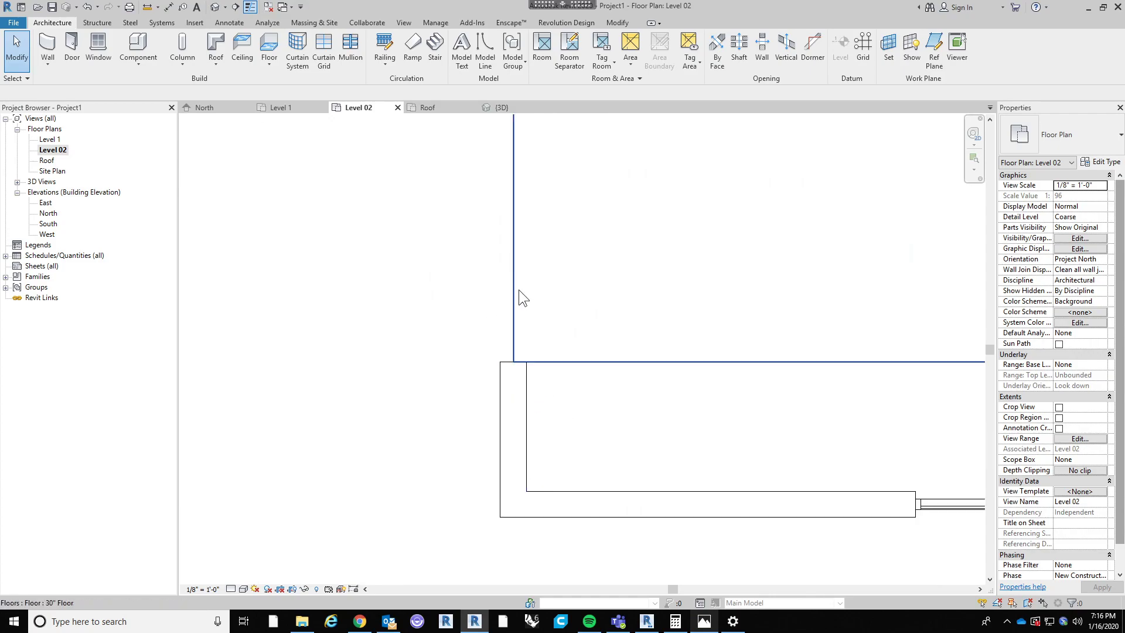
{"action": "scroll", "coordinate": [592, 322], "scroll_direction": "down", "scroll_amount": 1}
{"action": "middle_click_drag", "start_coordinate": [592, 322], "coordinate": [634, 329]}
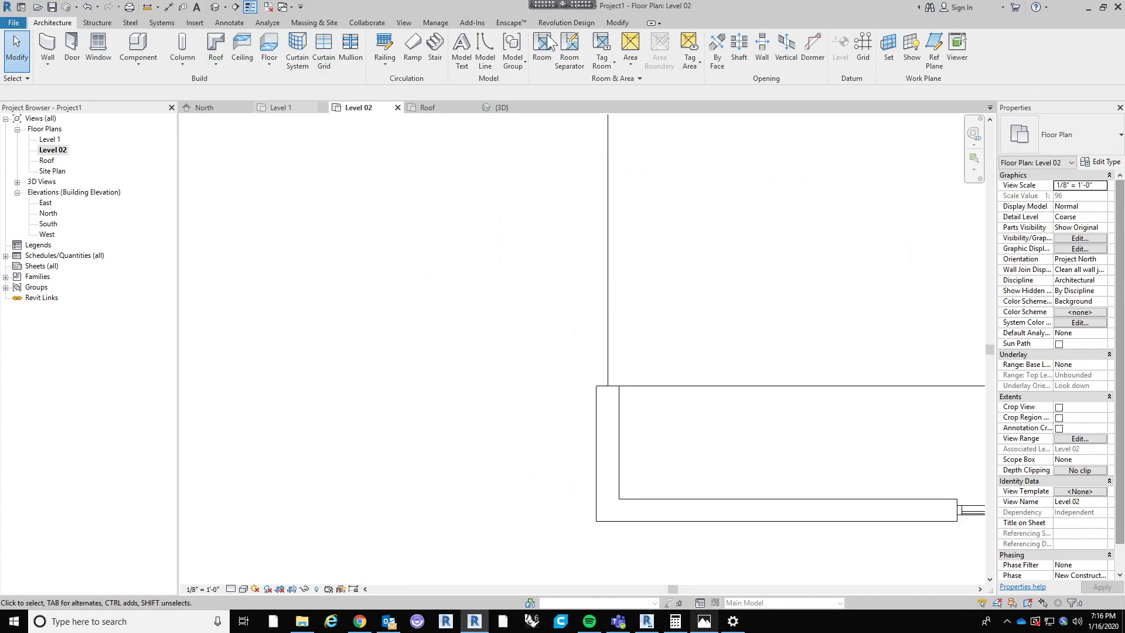
Step: Align the wall to the floor edge with the Align tool
{"action": "left_click", "coordinate": [617, 23]}
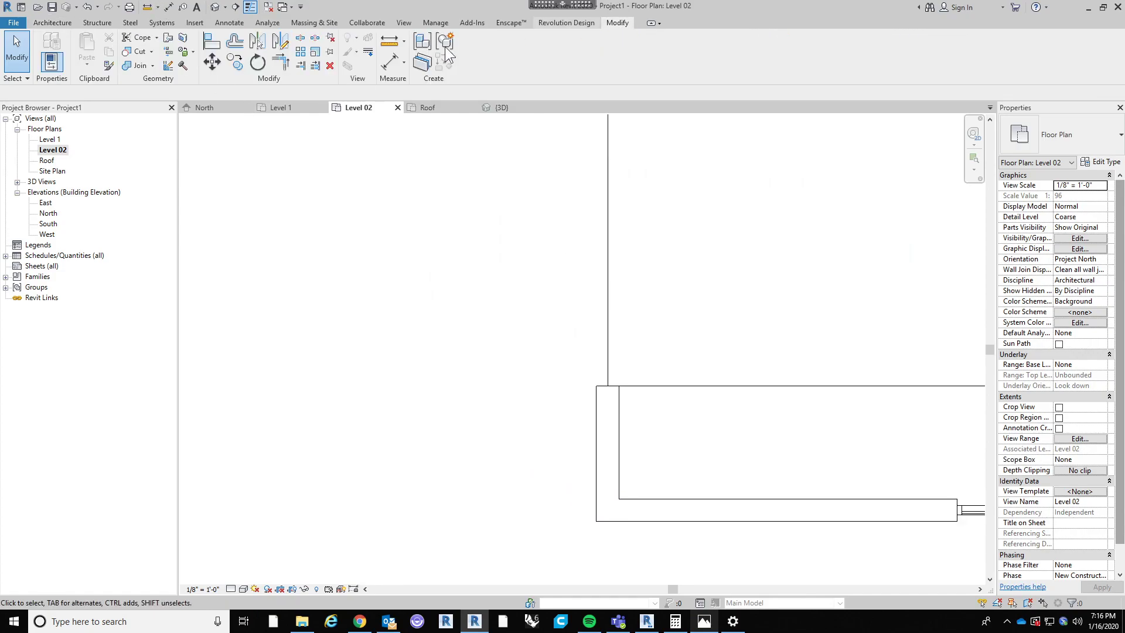
{"action": "left_click", "coordinate": [213, 42]}
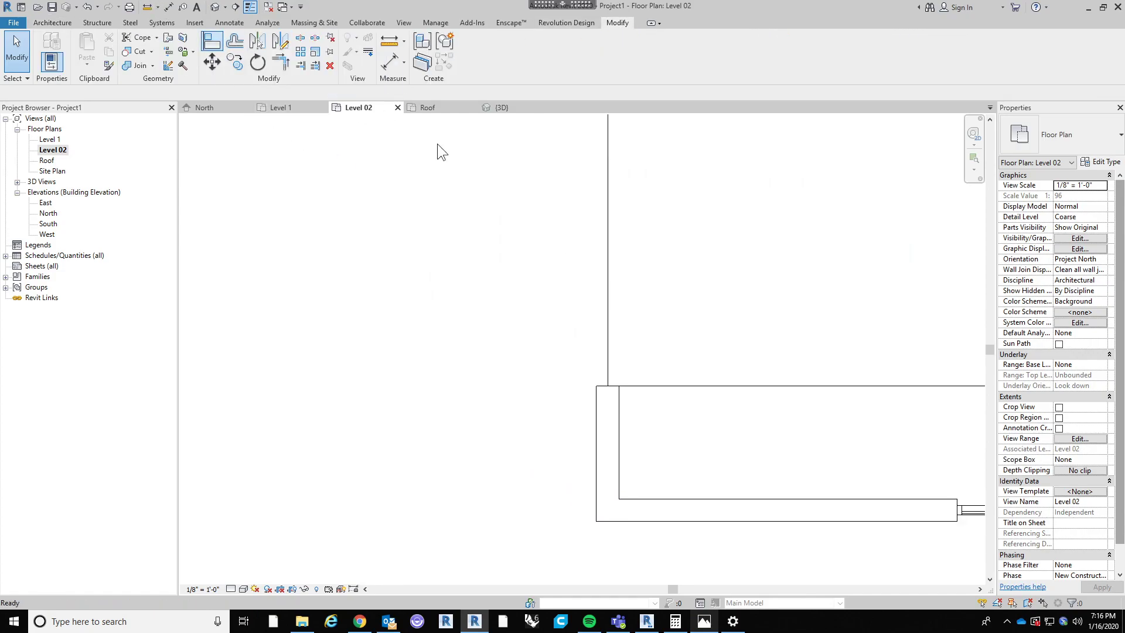
{"action": "left_click", "coordinate": [609, 290]}
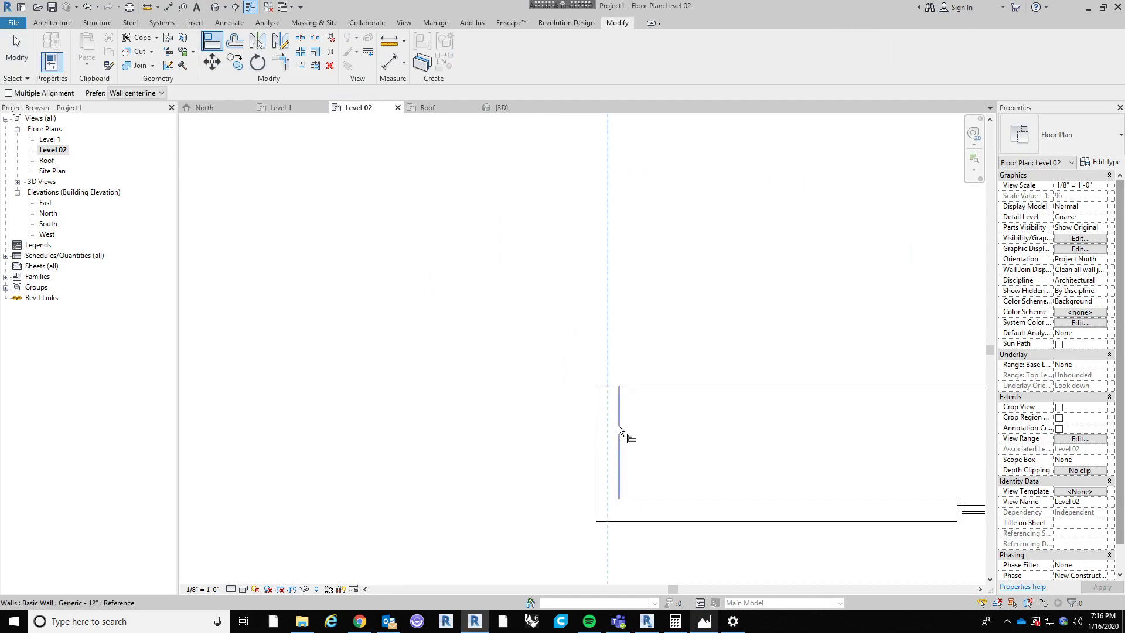
{"action": "left_click", "coordinate": [617, 424]}
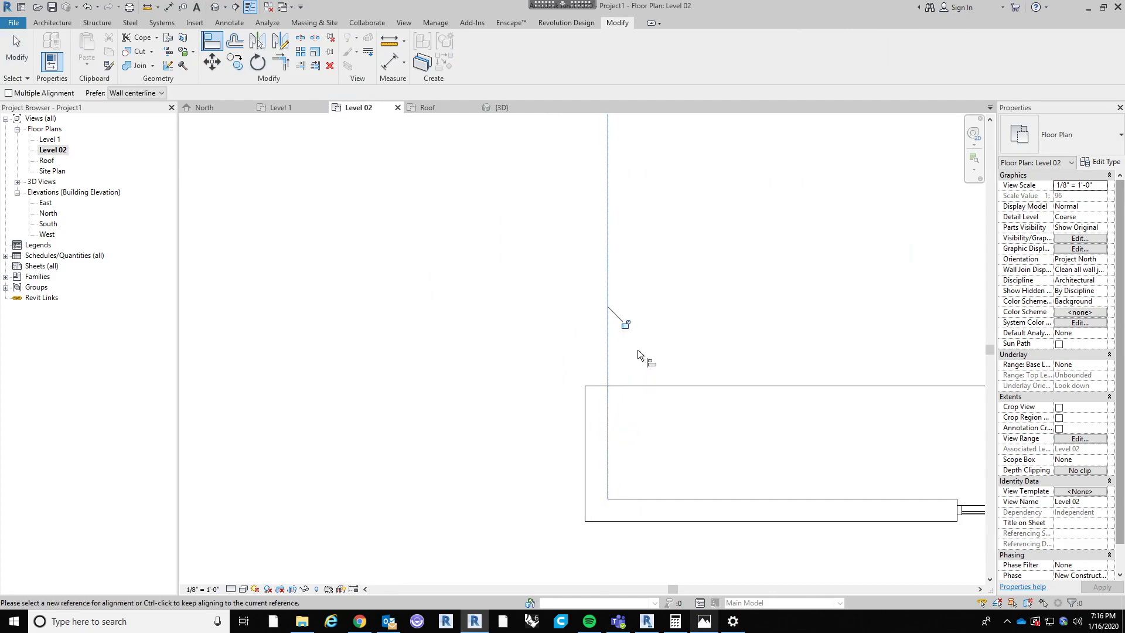
{"action": "scroll", "coordinate": [644, 328], "scroll_direction": "down", "scroll_amount": 5}
{"action": "middle_click_drag", "start_coordinate": [669, 286], "coordinate": [616, 399]}
{"action": "key", "text": "Escape"}
{"action": "key", "text": "Escape"}
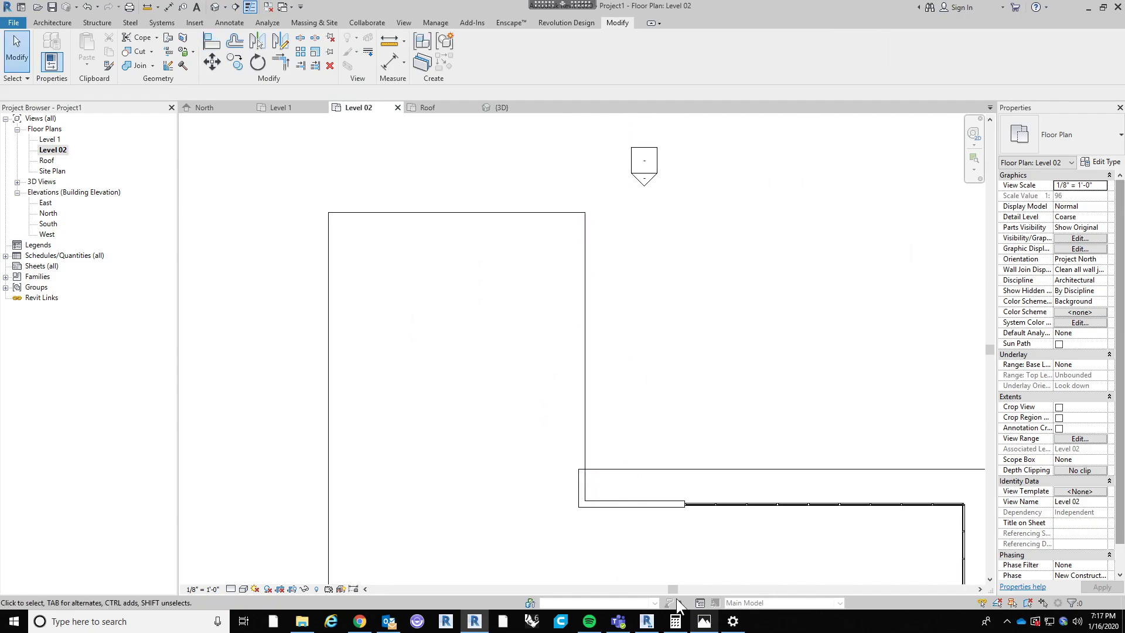
Step: Extend the short 5' 6" wall to 9'-6" so it meets the rectangle
{"action": "left_click", "coordinate": [705, 622]}
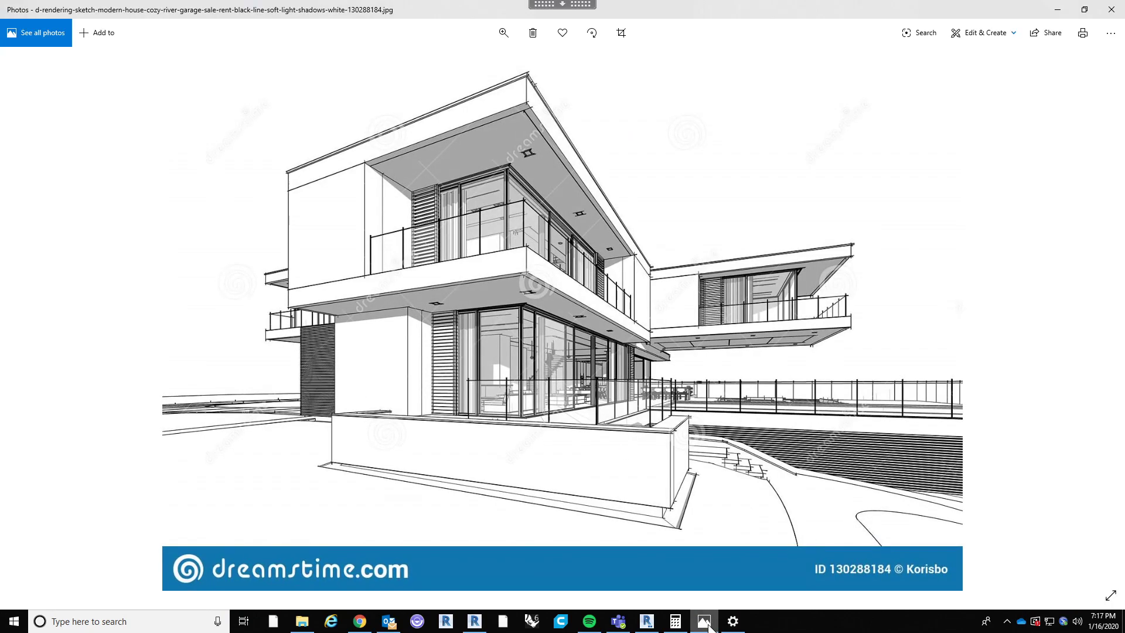
{"action": "left_click", "coordinate": [706, 622]}
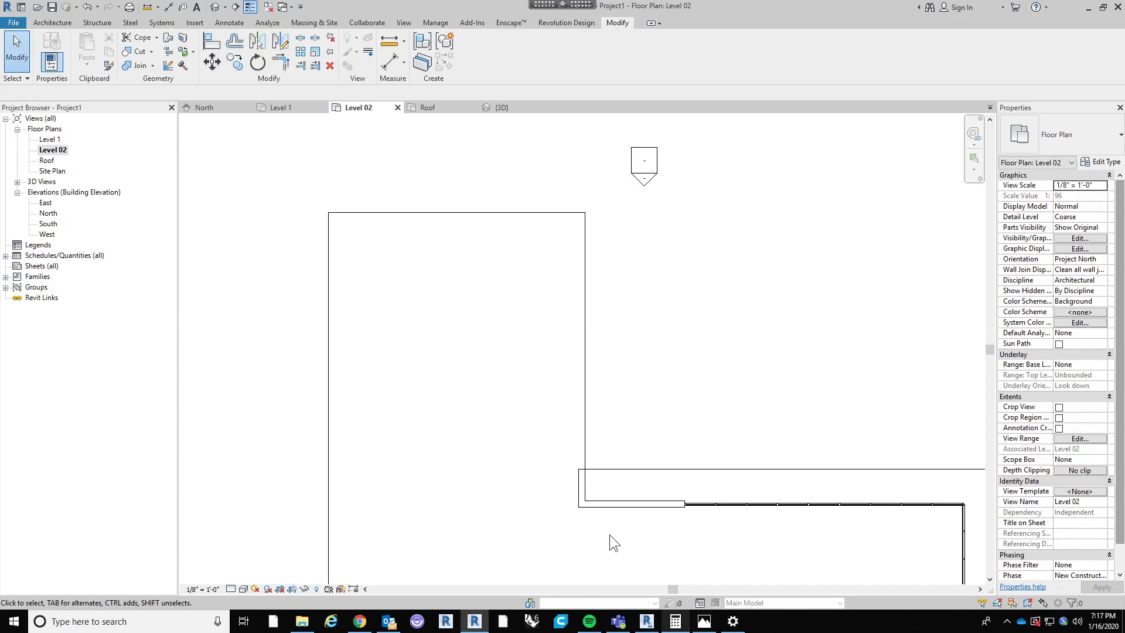
{"action": "left_click", "coordinate": [705, 622]}
{"action": "left_click", "coordinate": [706, 622]}
{"action": "left_click", "coordinate": [638, 504]}
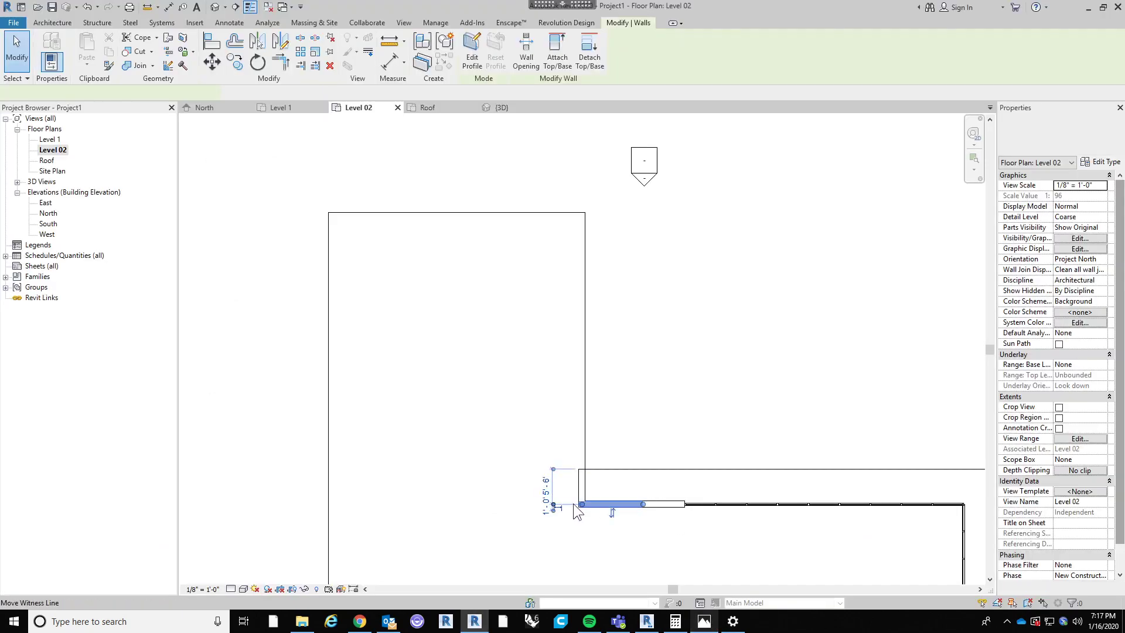
{"action": "left_click_drag", "start_coordinate": [597, 486], "coordinate": [642, 469]}
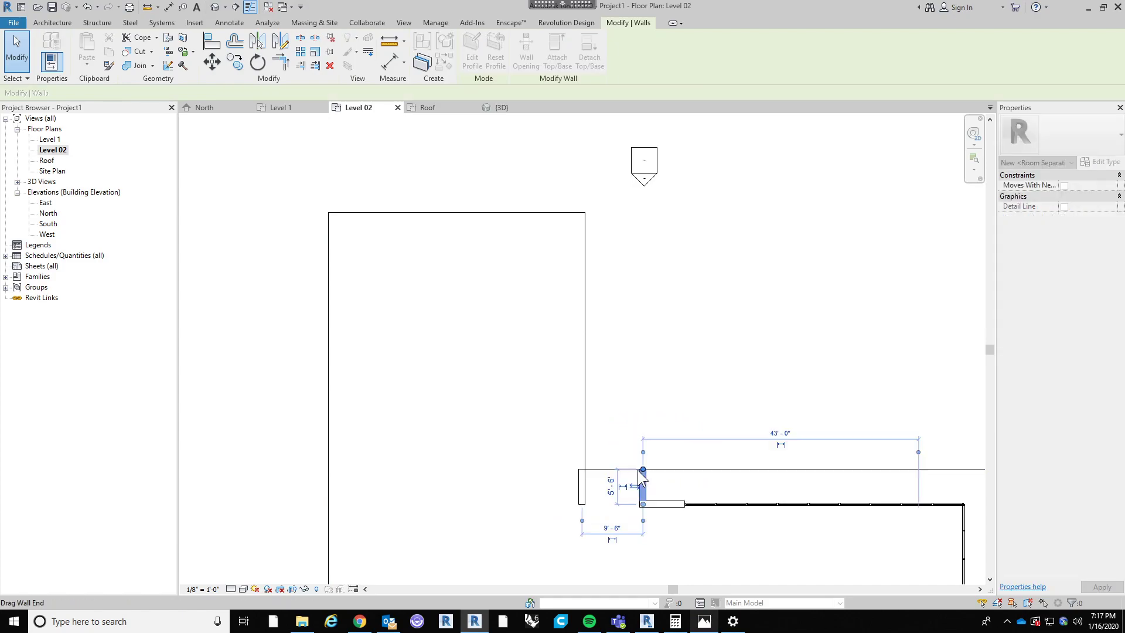
{"action": "left_click", "coordinate": [582, 482]}
{"action": "left_click", "coordinate": [626, 488]}
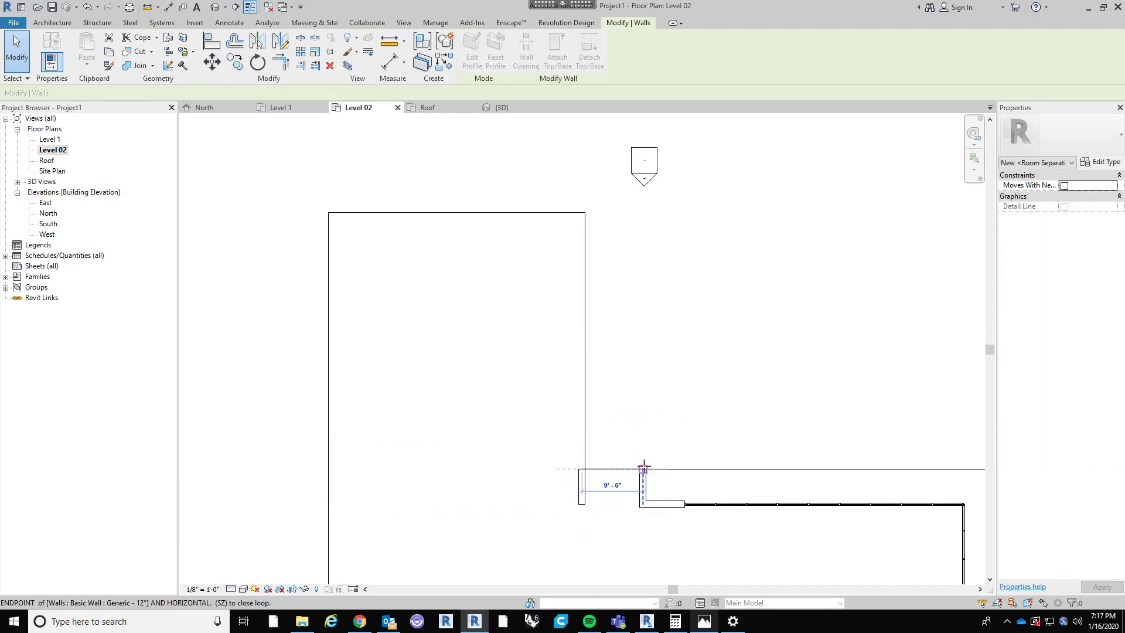
{"action": "key", "text": "Escape"}
{"action": "left_click", "coordinate": [641, 399]}
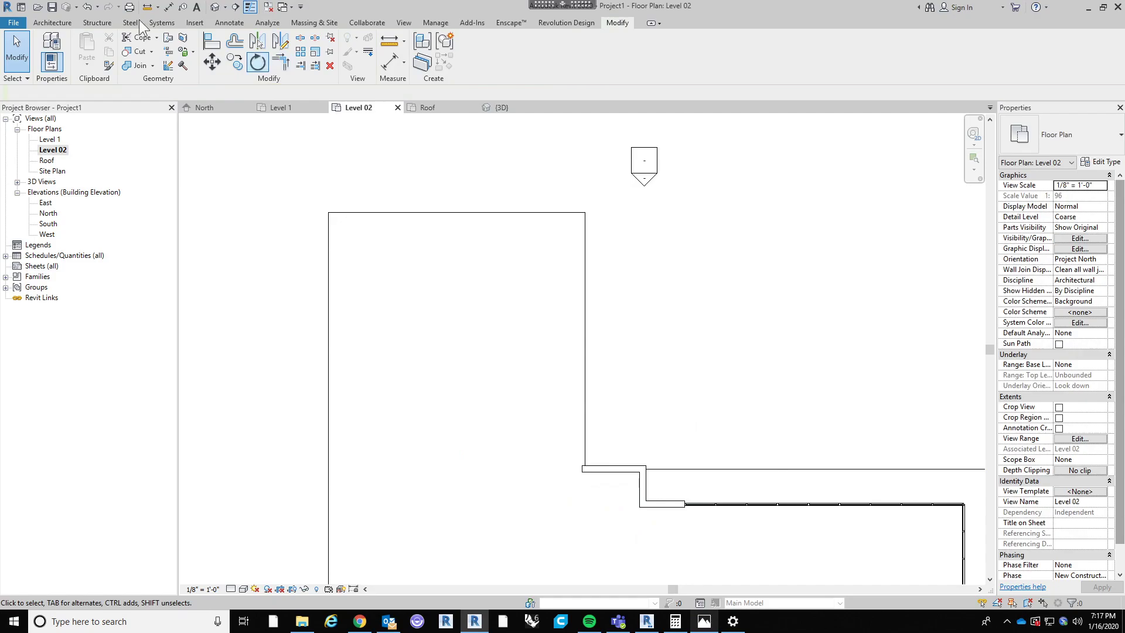
Step: Draw a 4'-6" wall segment from the corner, located by Finish Face: Exterior
{"action": "left_click", "coordinate": [61, 25]}
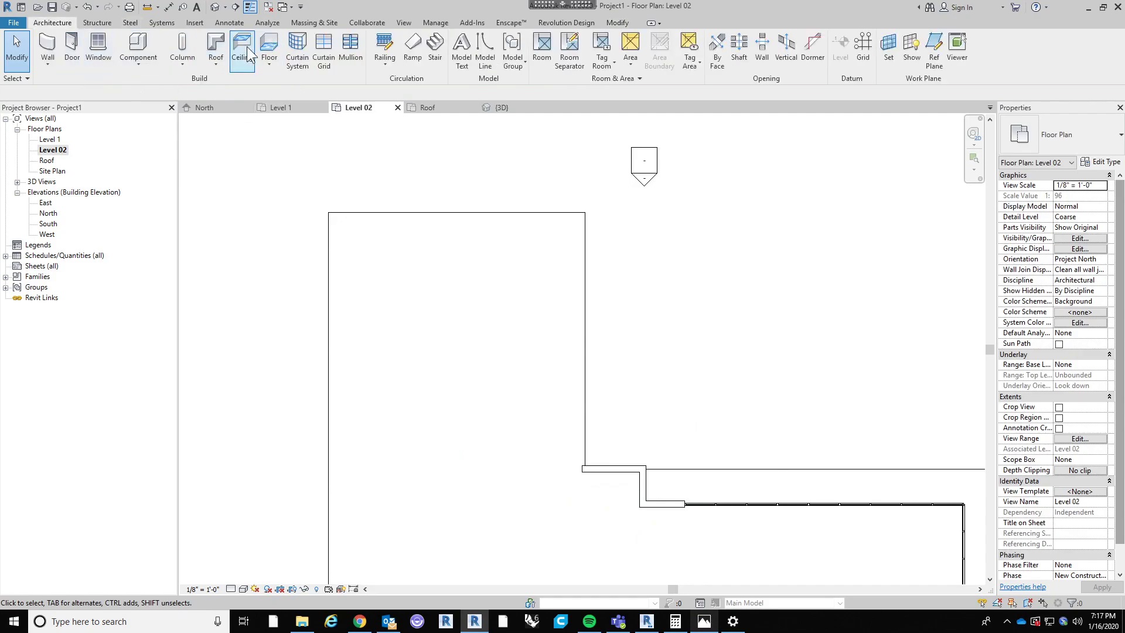
{"action": "left_click", "coordinate": [51, 41]}
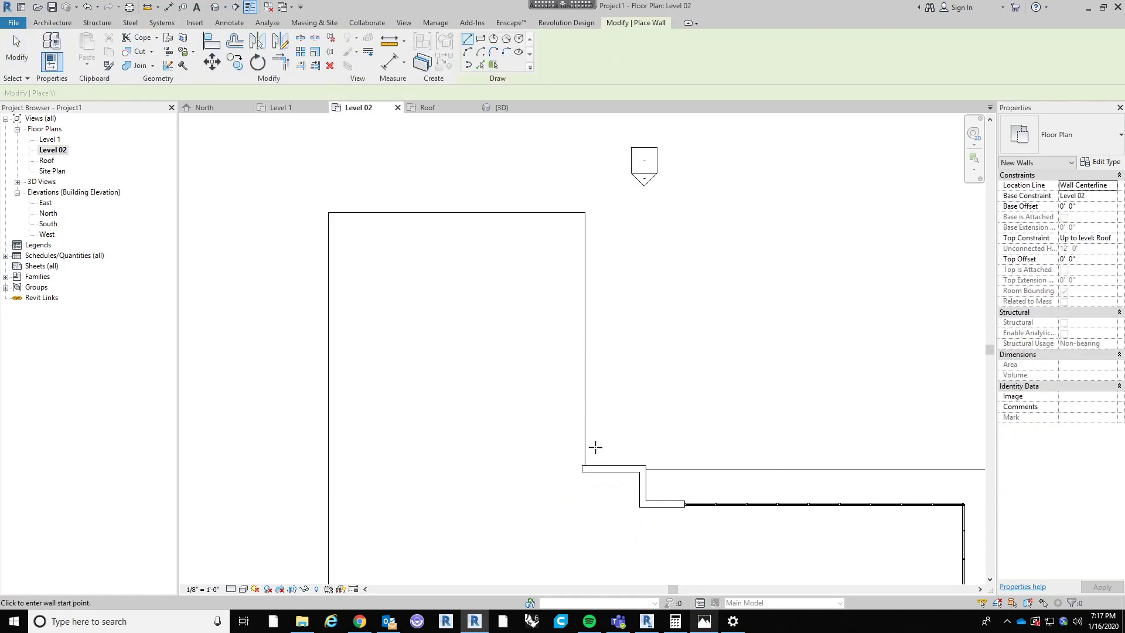
{"action": "scroll", "coordinate": [756, 422], "scroll_direction": "up", "scroll_amount": 2}
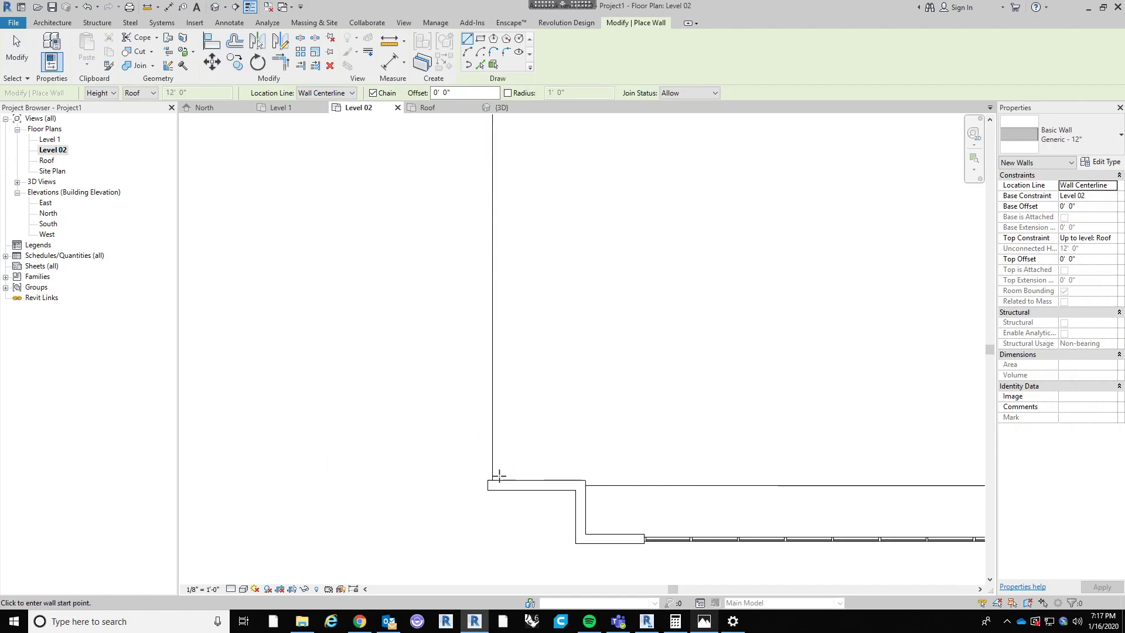
{"action": "left_click", "coordinate": [345, 93]}
{"action": "left_click", "coordinate": [340, 122]}
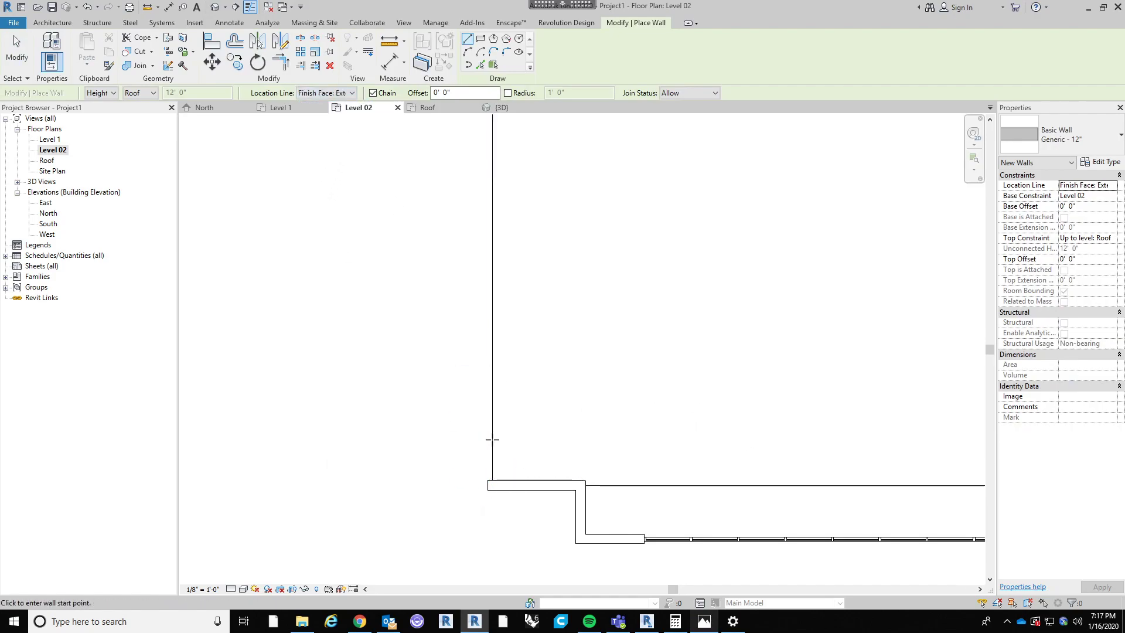
{"action": "left_click", "coordinate": [492, 480]}
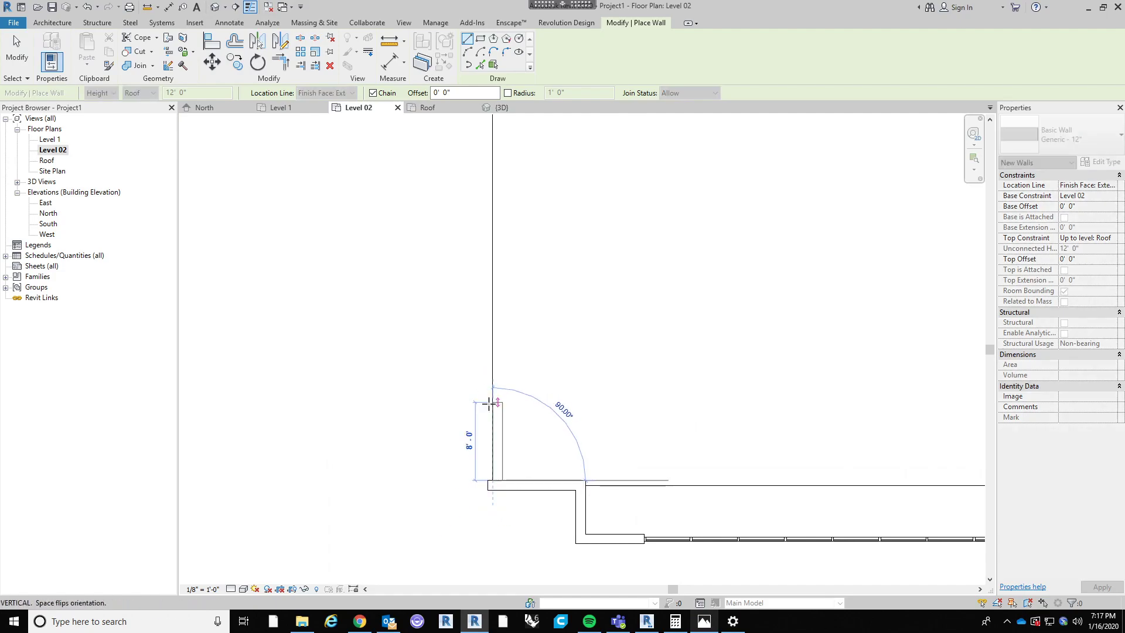
{"action": "left_click", "coordinate": [491, 402]}
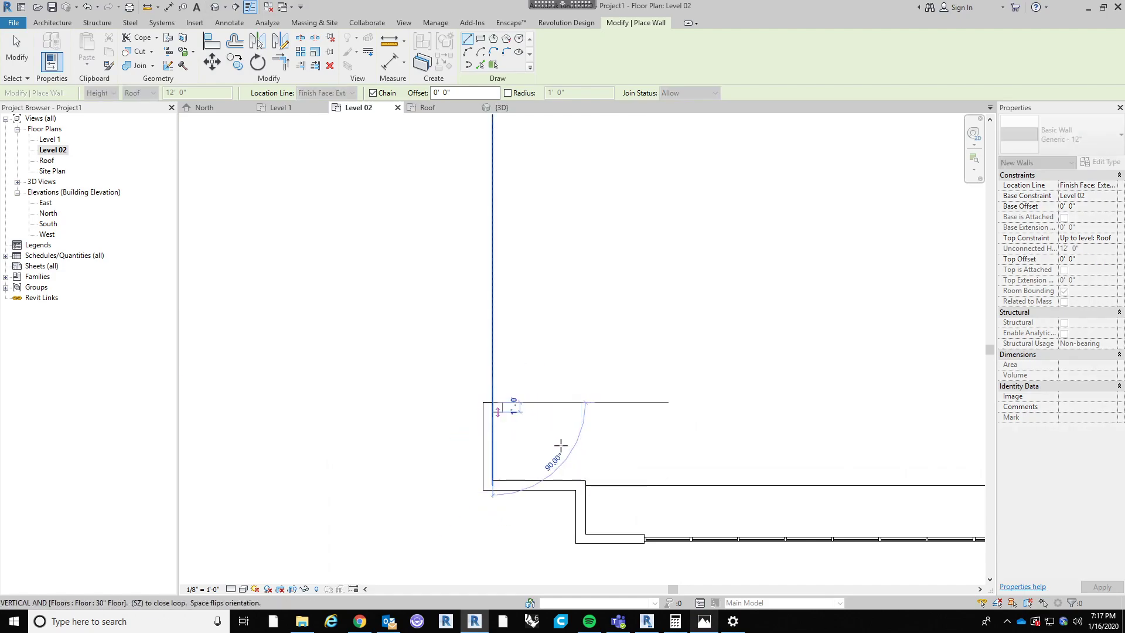
{"action": "left_click", "coordinate": [707, 623]}
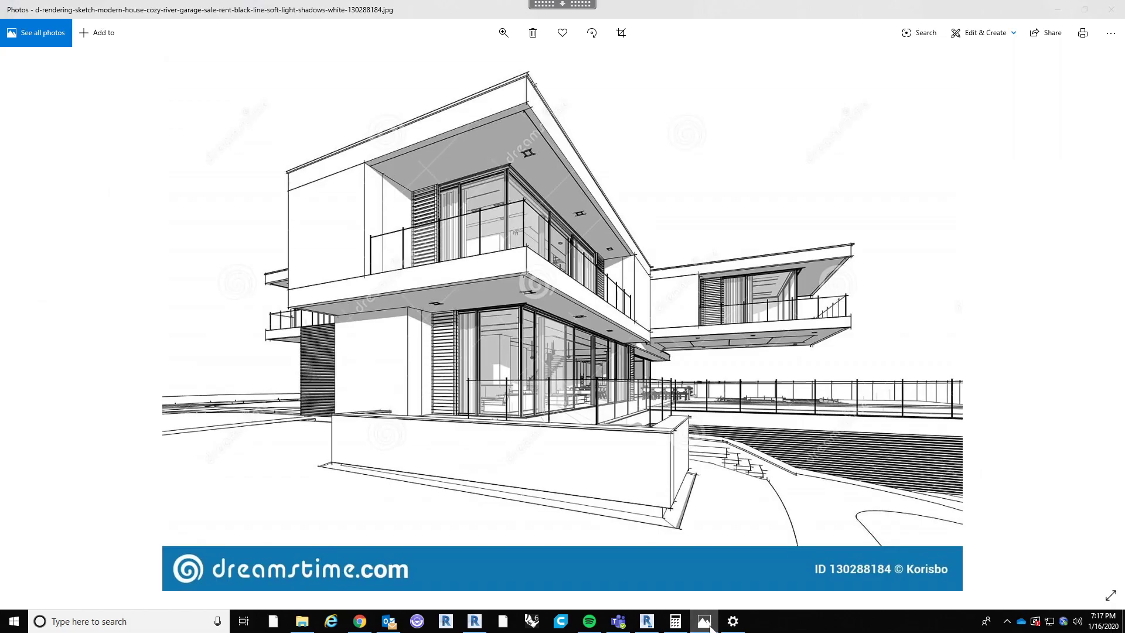
{"action": "left_click", "coordinate": [708, 623]}
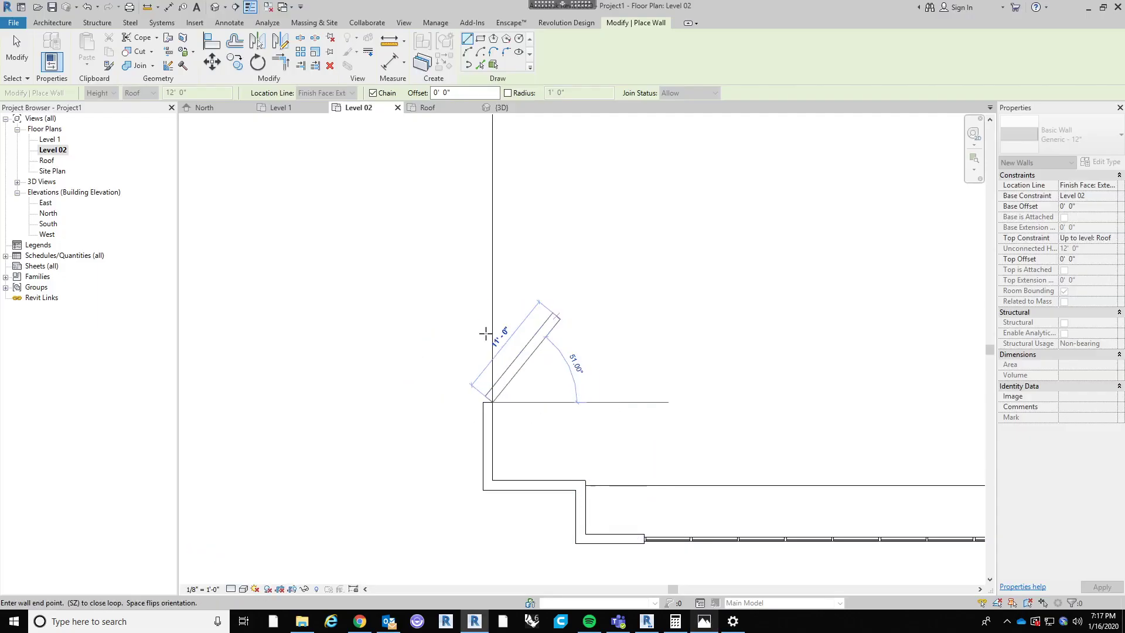
{"action": "left_click", "coordinate": [447, 397]}
{"action": "key", "text": "Escape"}
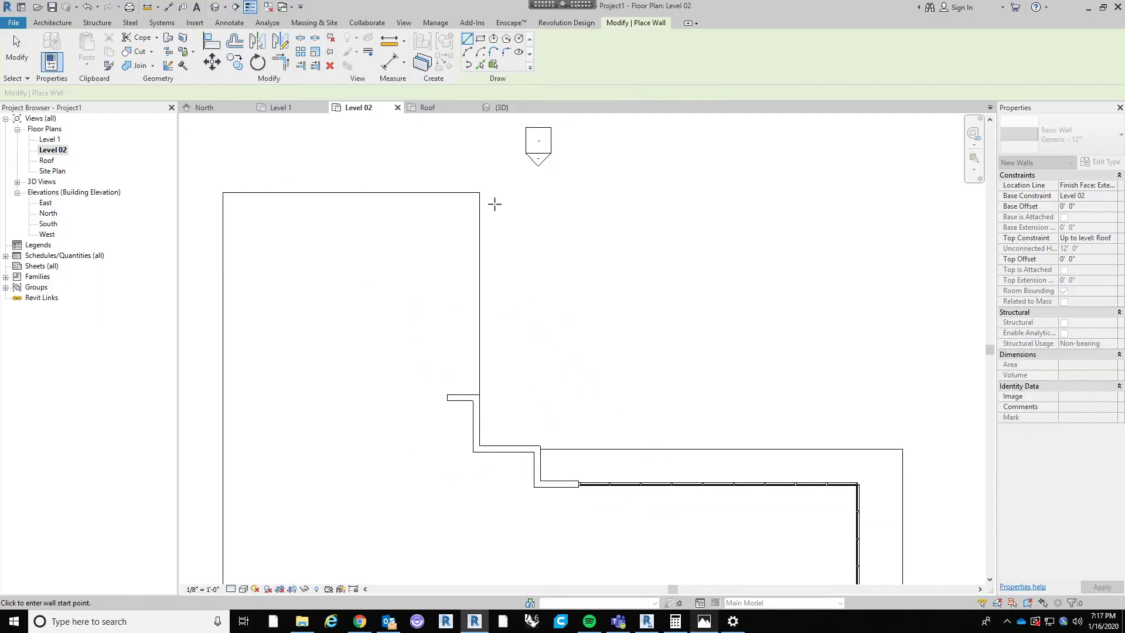
Step: Draw a 5'-6" Wood Plank wall upward from the new wall's end
{"action": "left_click", "coordinate": [1067, 140]}
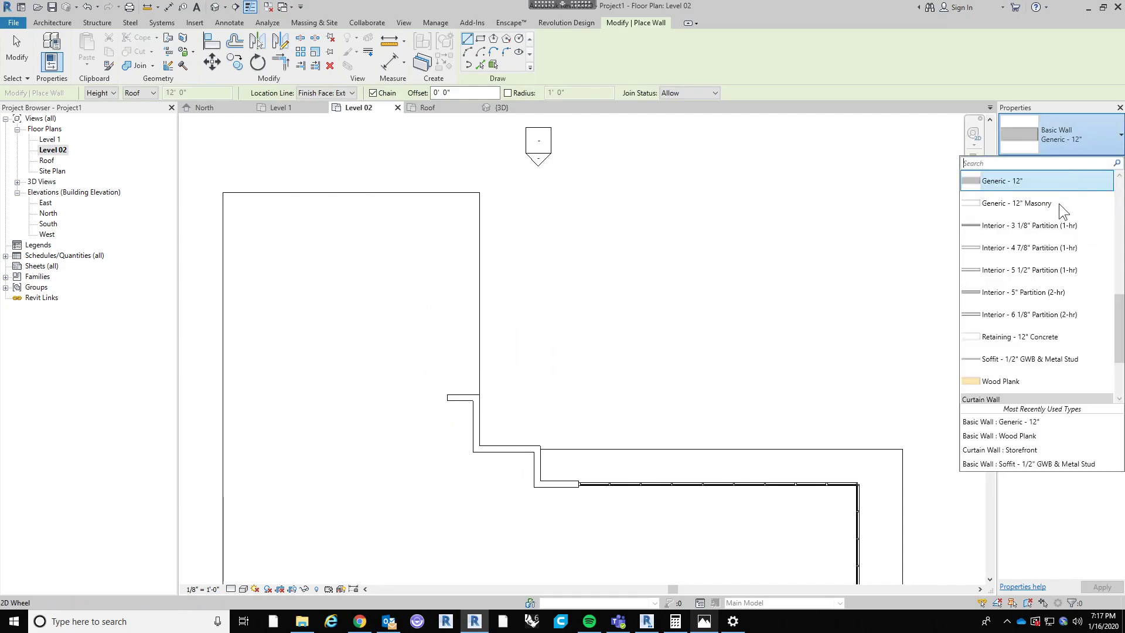
{"action": "left_click", "coordinate": [1032, 381]}
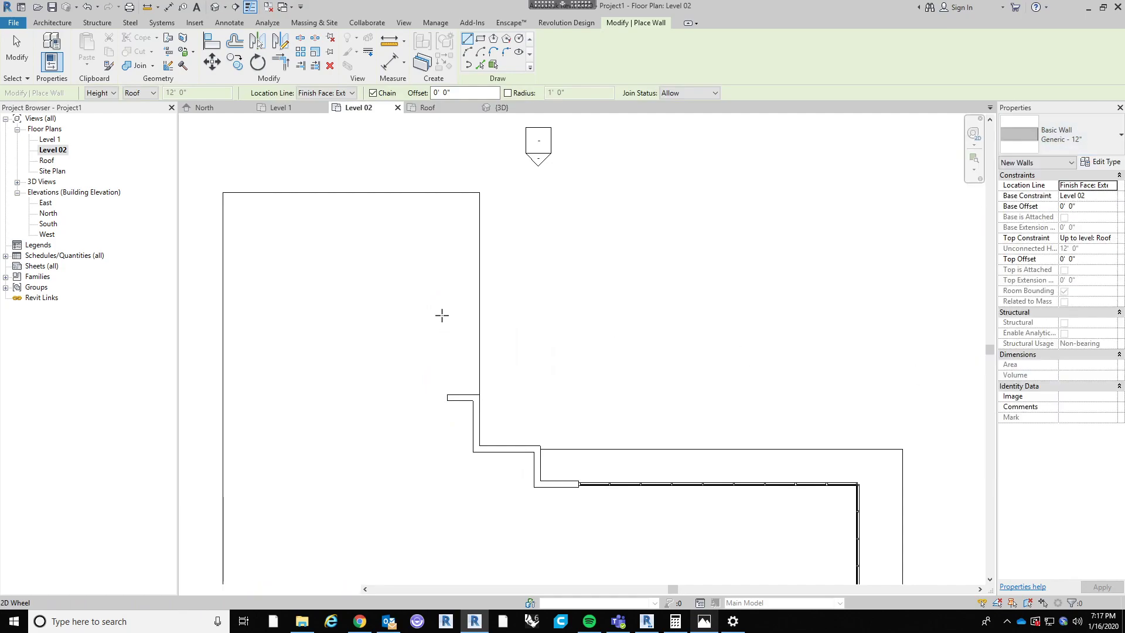
{"action": "left_click", "coordinate": [447, 394]}
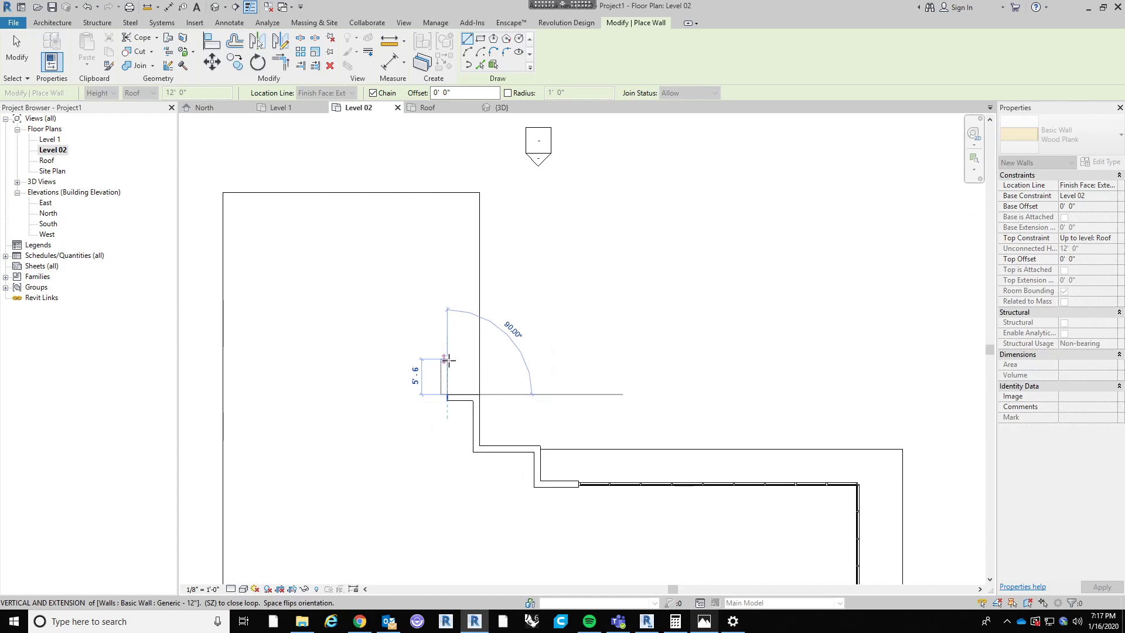
{"action": "left_click", "coordinate": [447, 363]}
{"action": "key", "text": "Escape"}
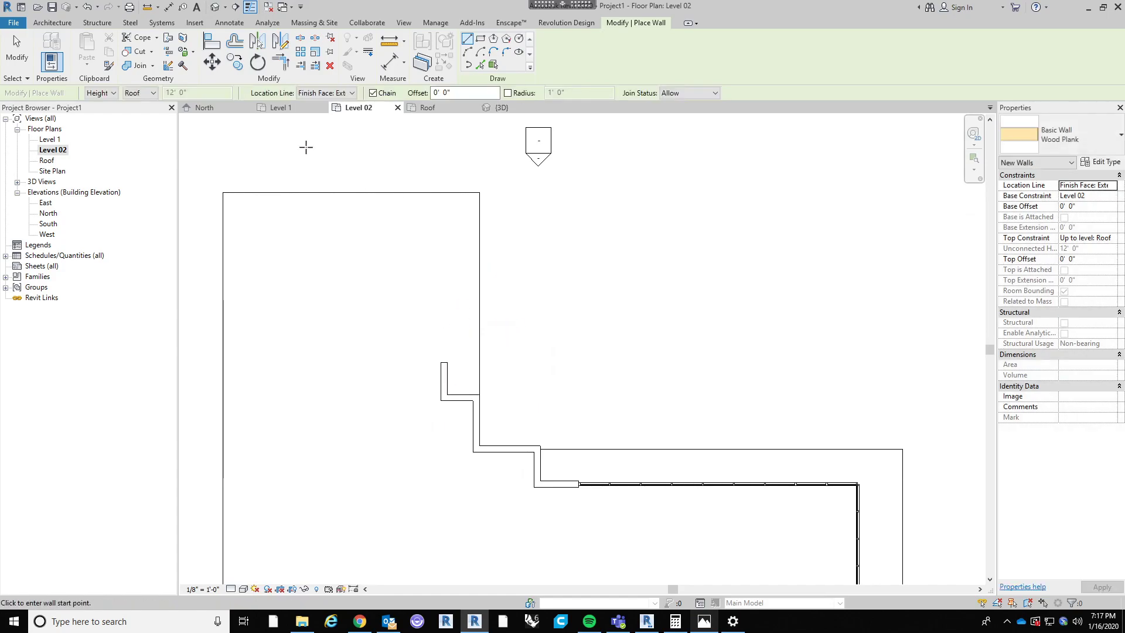
{"action": "left_click", "coordinate": [54, 27]}
Step: Draw a Storefront curtain wall 15' 6" up from the stub, then 27' 6" left
{"action": "left_click", "coordinate": [1063, 137]}
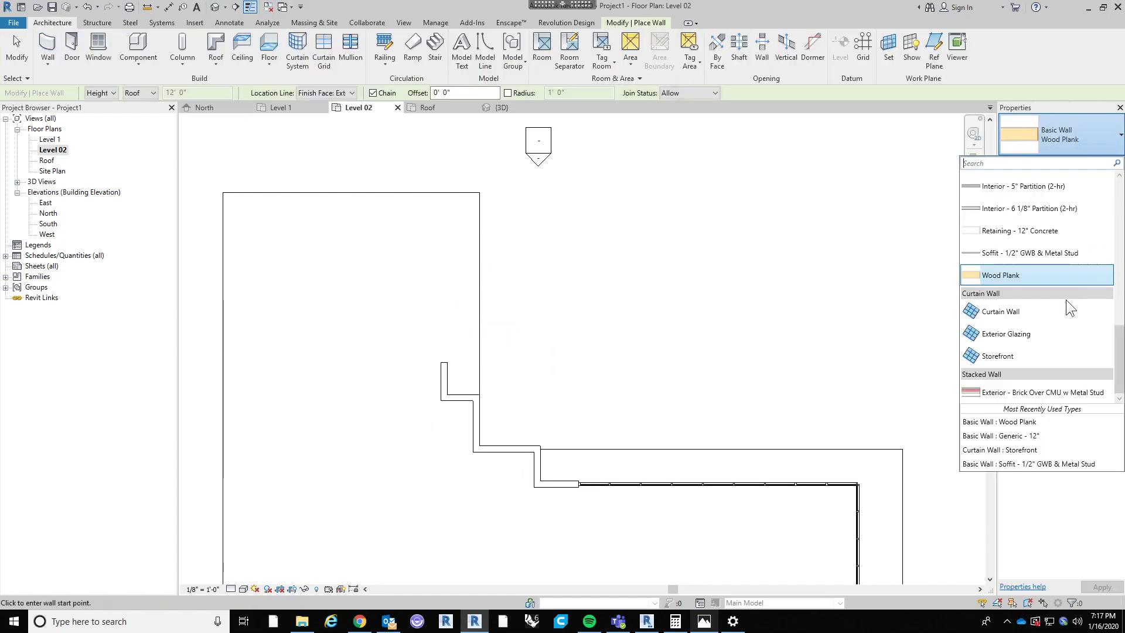
{"action": "left_click", "coordinate": [1039, 355]}
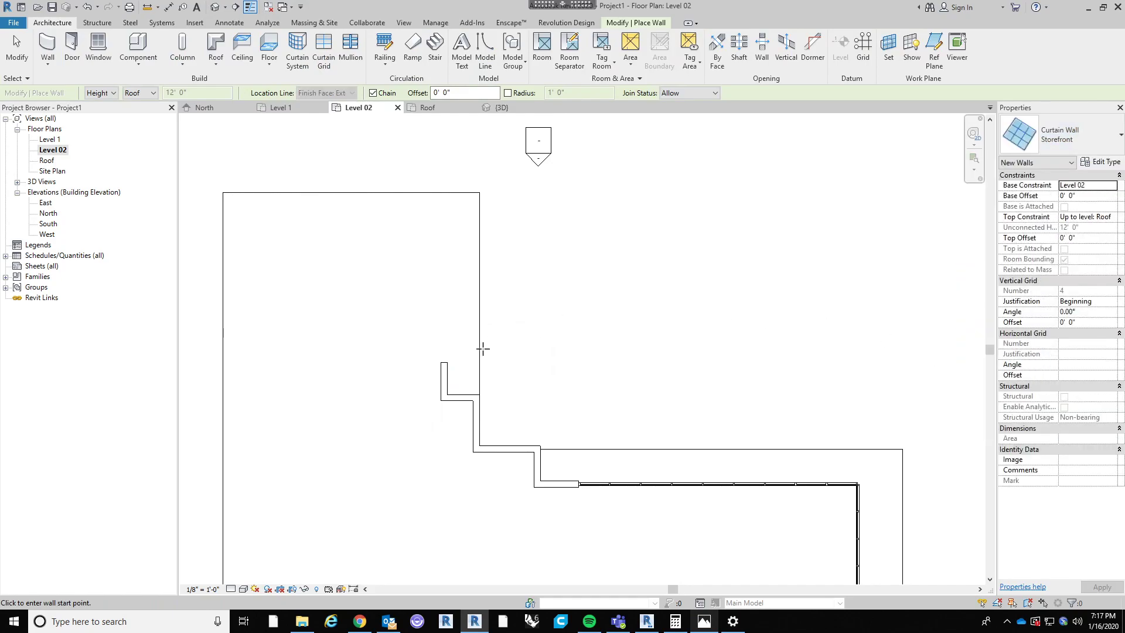
{"action": "left_click", "coordinate": [444, 362]}
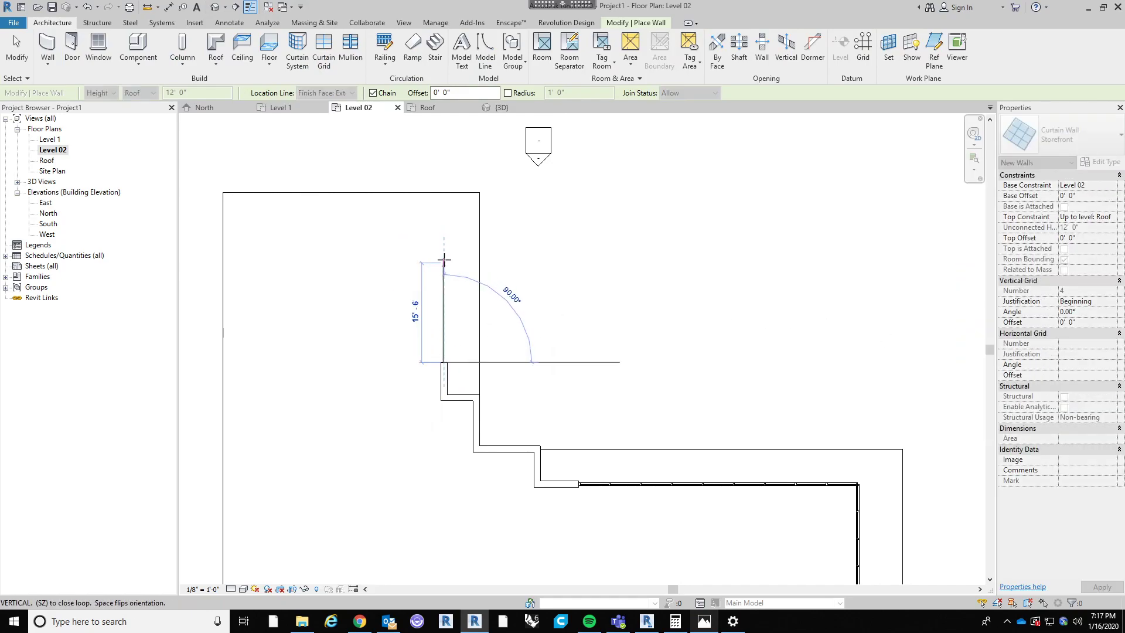
{"action": "left_click", "coordinate": [443, 252]}
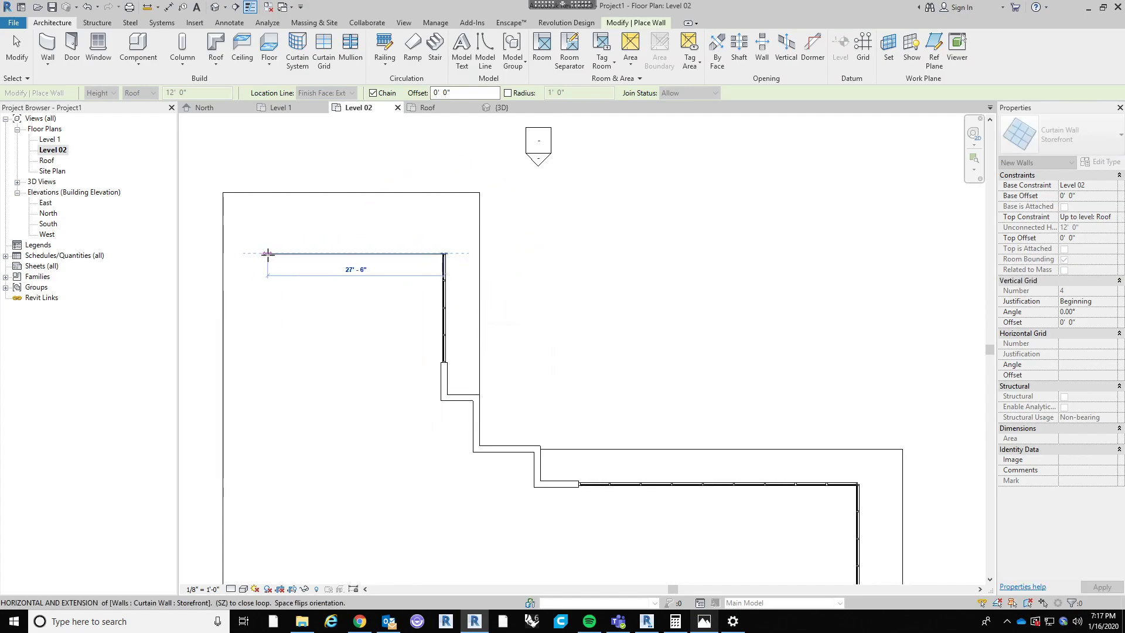
{"action": "left_click", "coordinate": [267, 253]}
{"action": "key", "text": "Escape"}
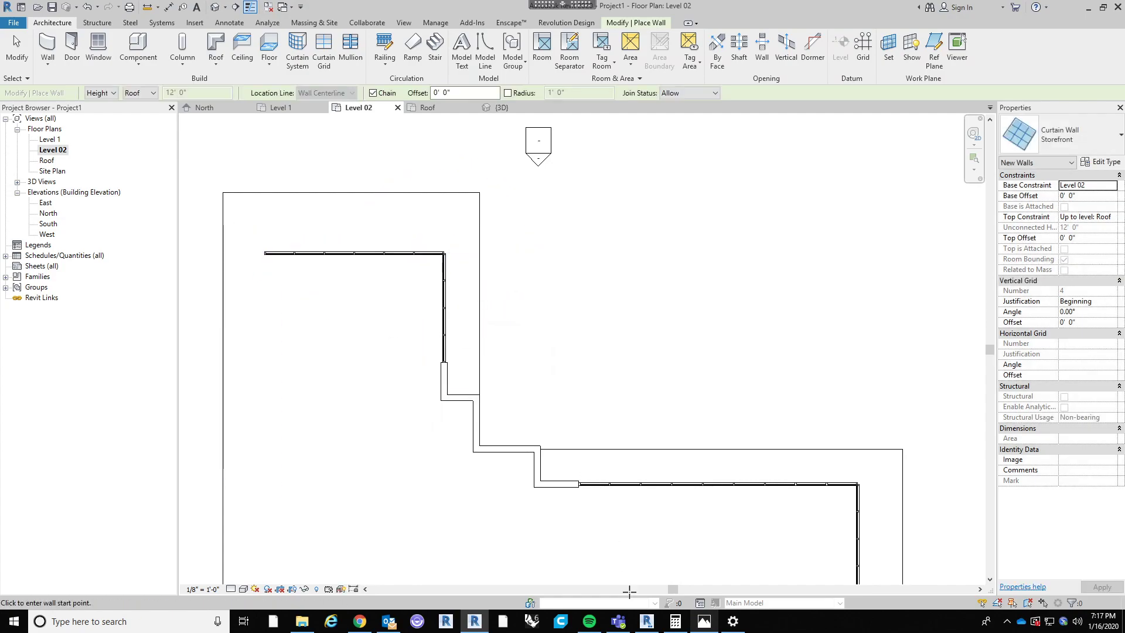
{"action": "left_click", "coordinate": [702, 623]}
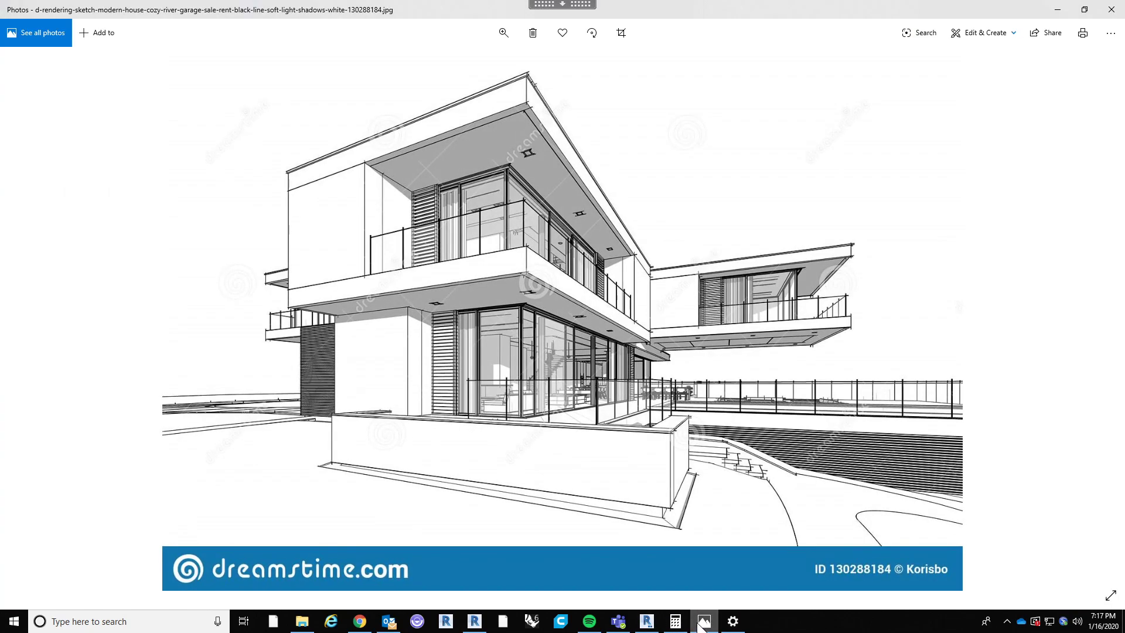
{"action": "left_click", "coordinate": [702, 623]}
{"action": "key", "text": "Escape"}
{"action": "scroll", "coordinate": [585, 300], "scroll_direction": "down", "scroll_amount": 3}
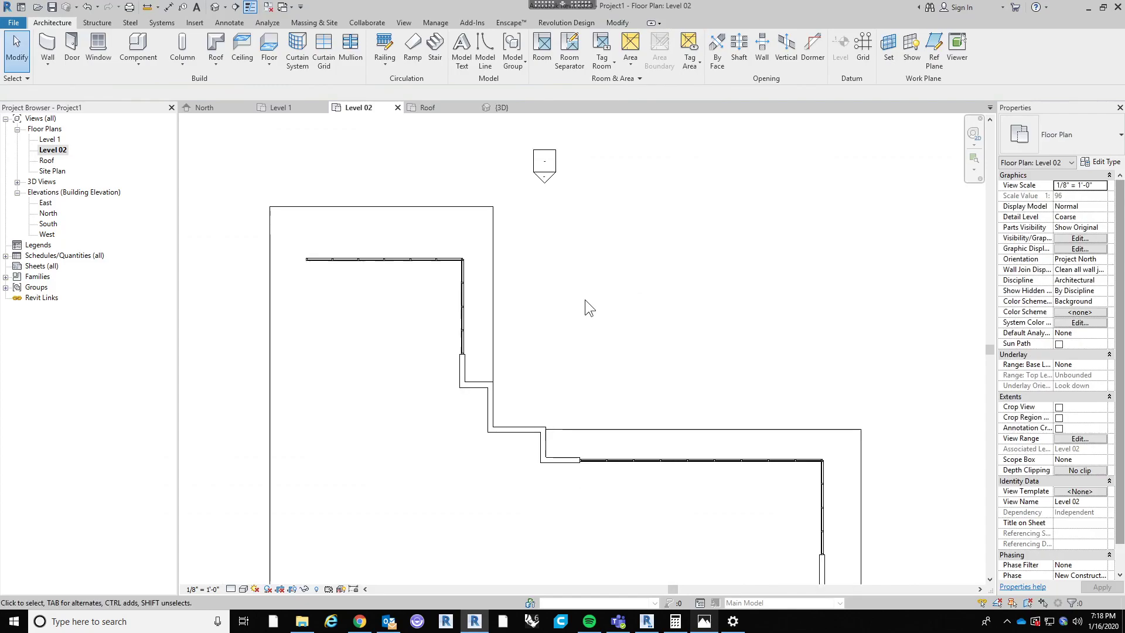
Step: Switch to the default 3D view and orbit to look down on the new upper walls
{"action": "left_click", "coordinate": [216, 8]}
{"action": "middle_click_drag", "start_coordinate": [916, 439], "coordinate": [246, 381], "text": "shift"}
{"action": "scroll", "coordinate": [610, 293], "scroll_direction": "up", "scroll_amount": 3}
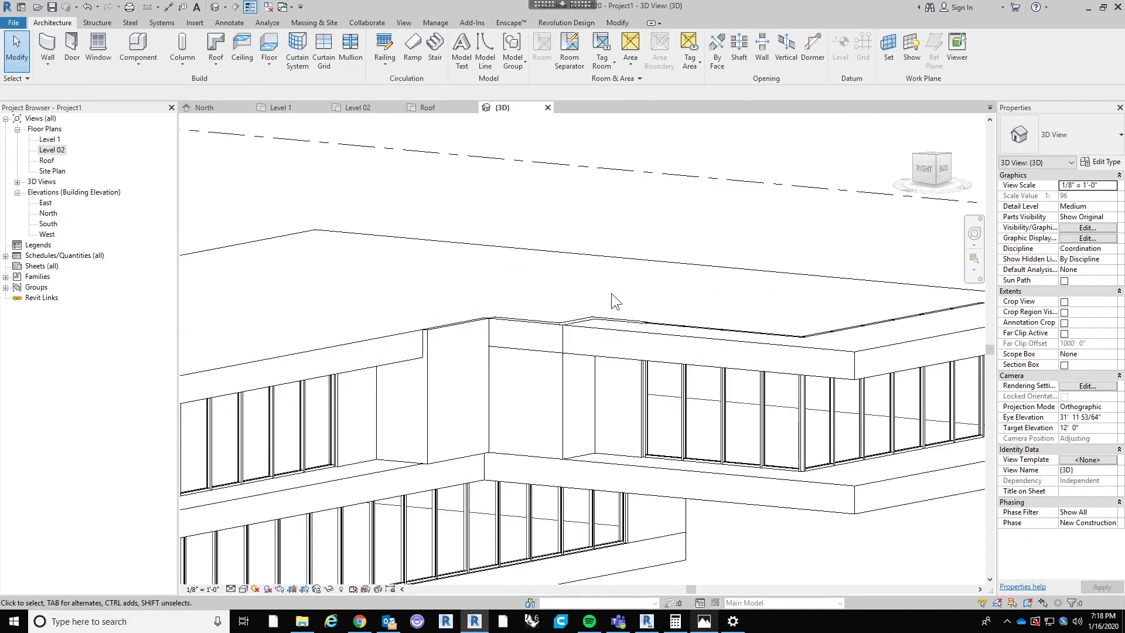
{"action": "scroll", "coordinate": [543, 297], "scroll_direction": "up", "scroll_amount": 1}
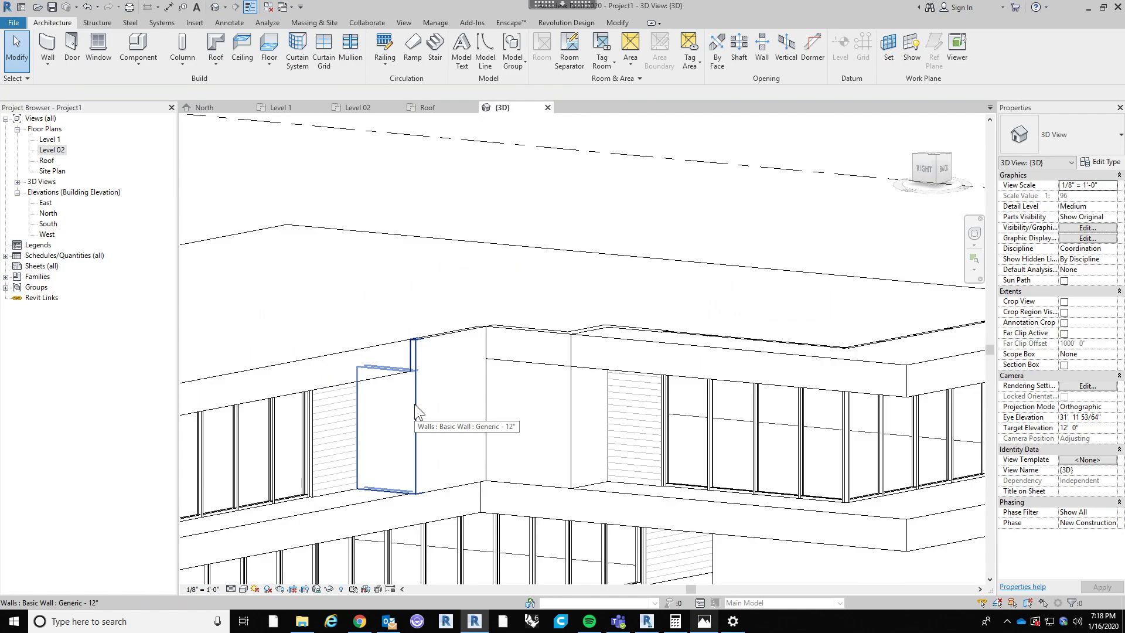
{"action": "middle_click_drag", "start_coordinate": [414, 404], "coordinate": [477, 319], "text": "shift"}
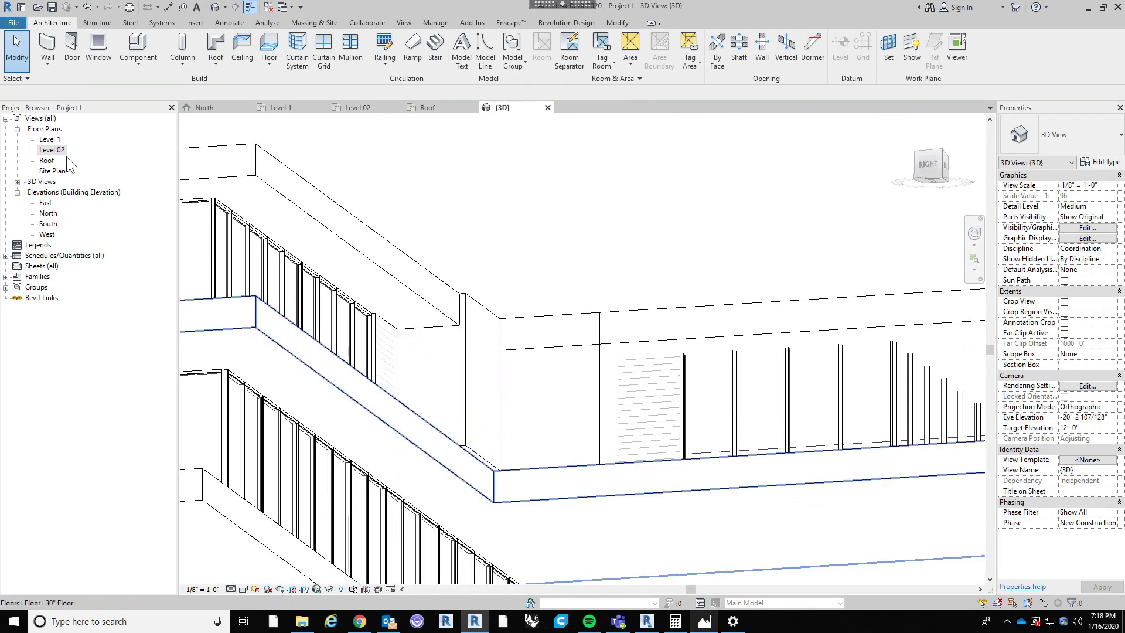
{"action": "middle_click_drag", "start_coordinate": [534, 293], "coordinate": [470, 325], "text": "shift"}
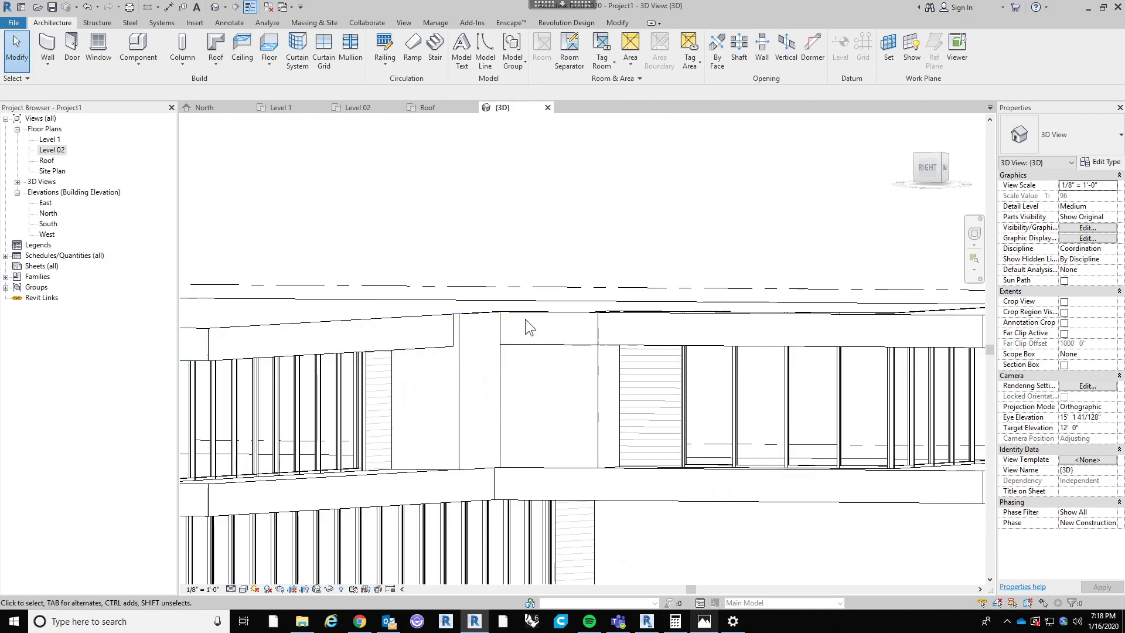
{"action": "middle_click_drag", "start_coordinate": [465, 317], "coordinate": [483, 347], "text": "shift"}
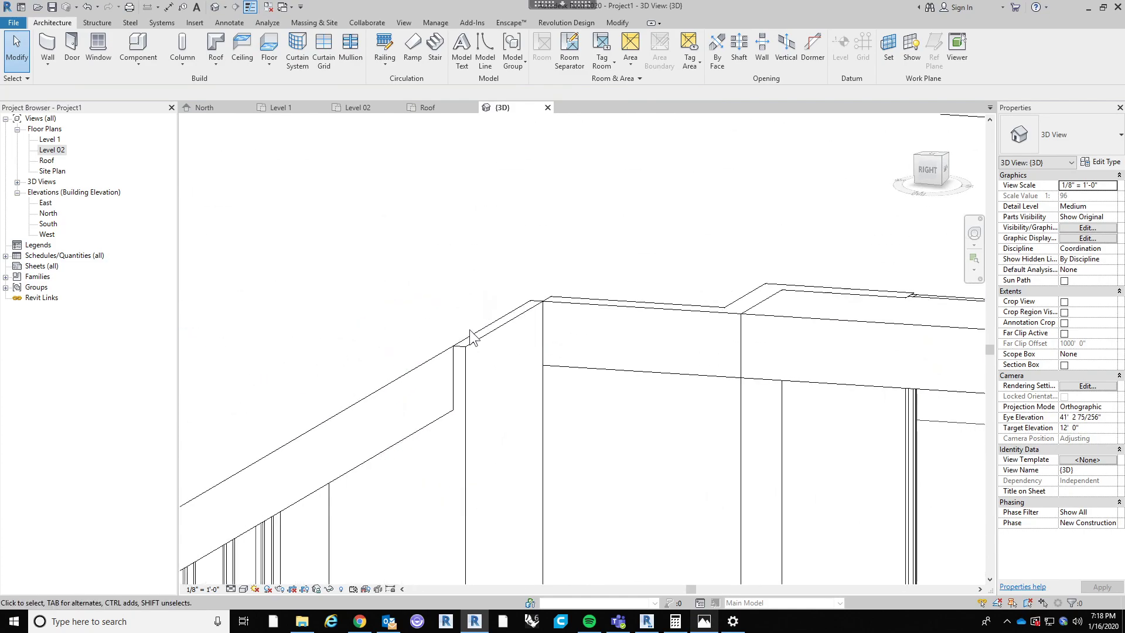
Step: Tab-select the chain of 13 upper walls and set their Top Offset to -2' 6"
{"action": "left_click", "coordinate": [484, 334]}
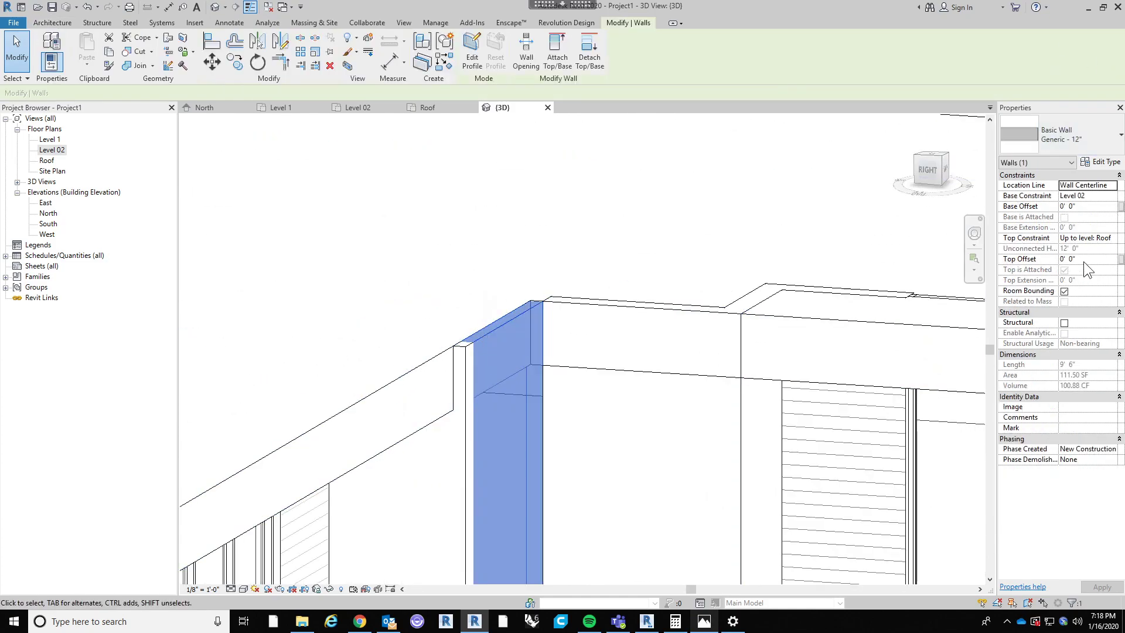
{"action": "scroll", "coordinate": [469, 330], "scroll_direction": "down", "scroll_amount": 2}
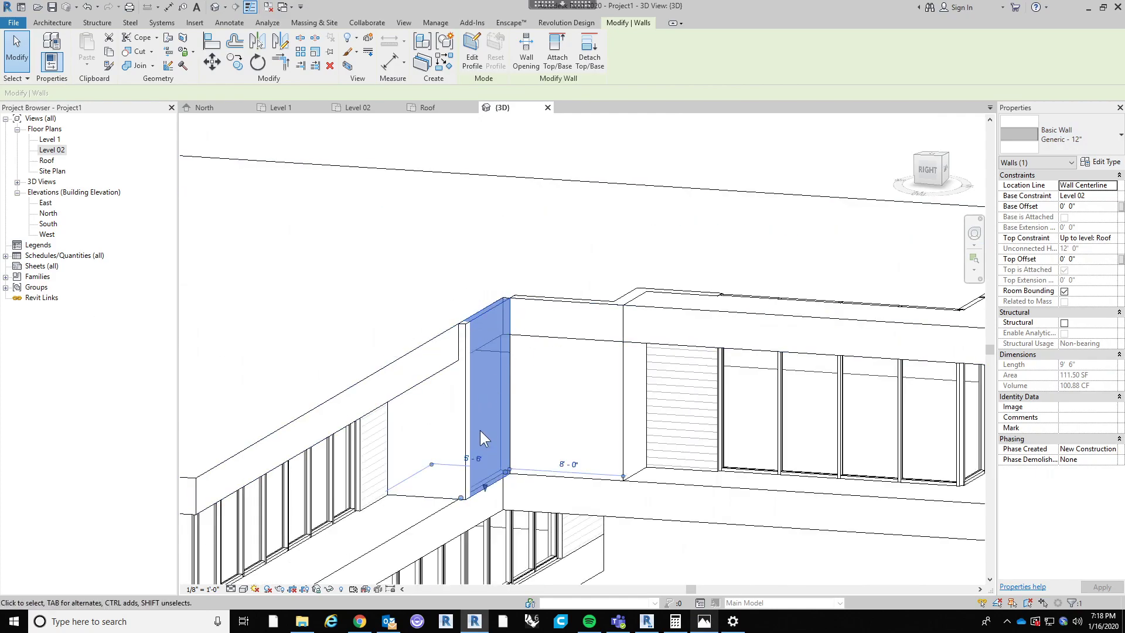
{"action": "key", "text": "Tab"}
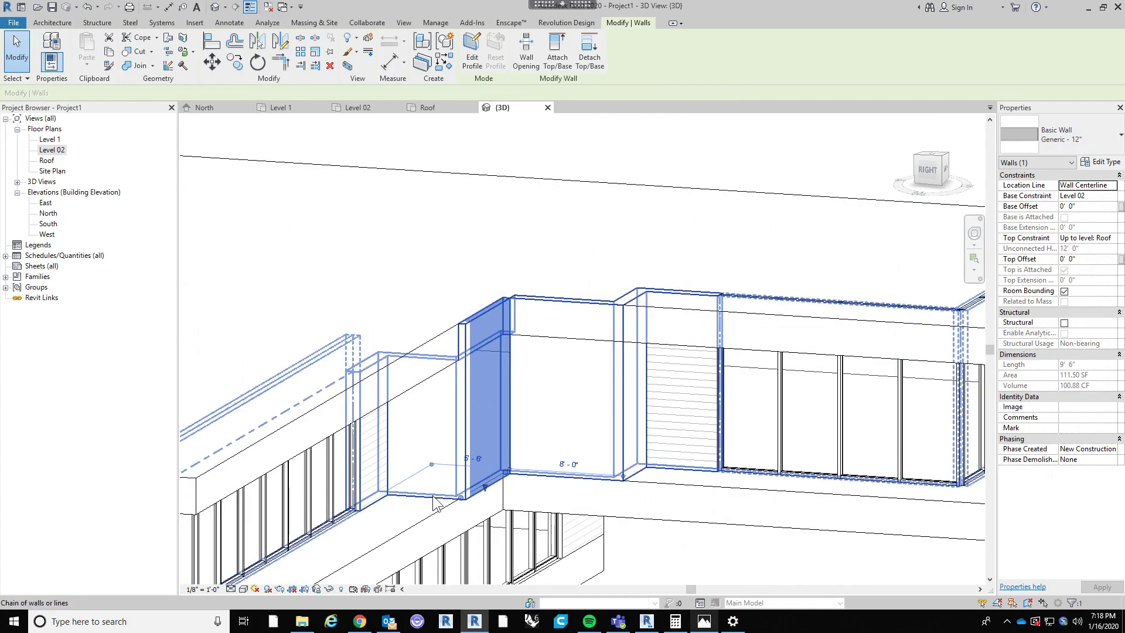
{"action": "left_click", "coordinate": [434, 502]}
{"action": "left_click", "coordinate": [1088, 238]}
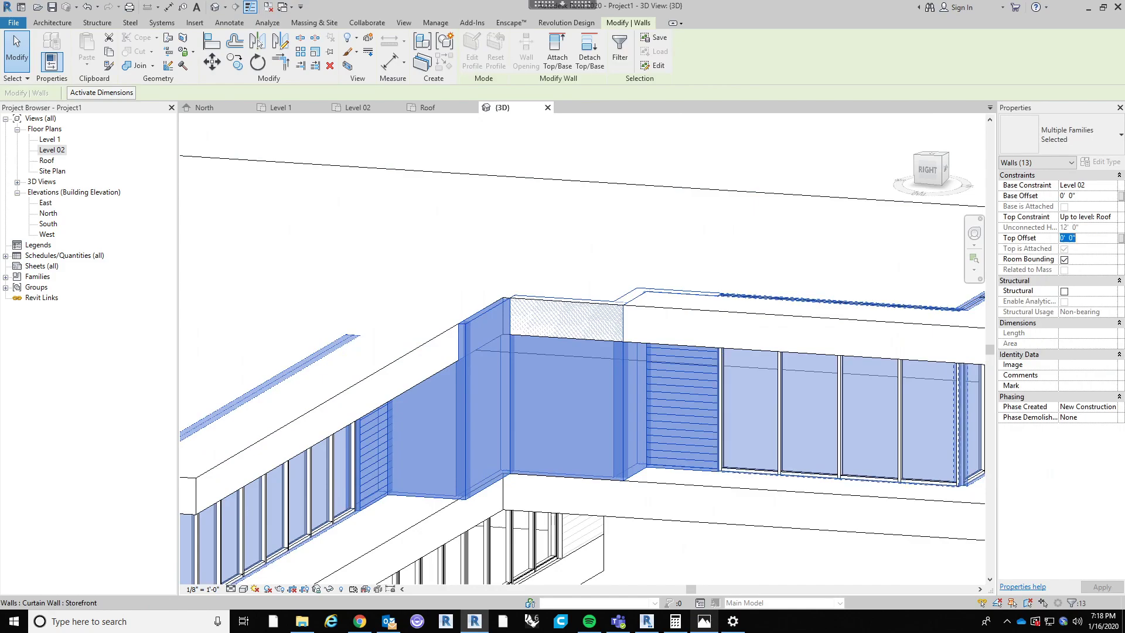
{"action": "type", "text": "-2"}
{"action": "key", "text": "Return"}
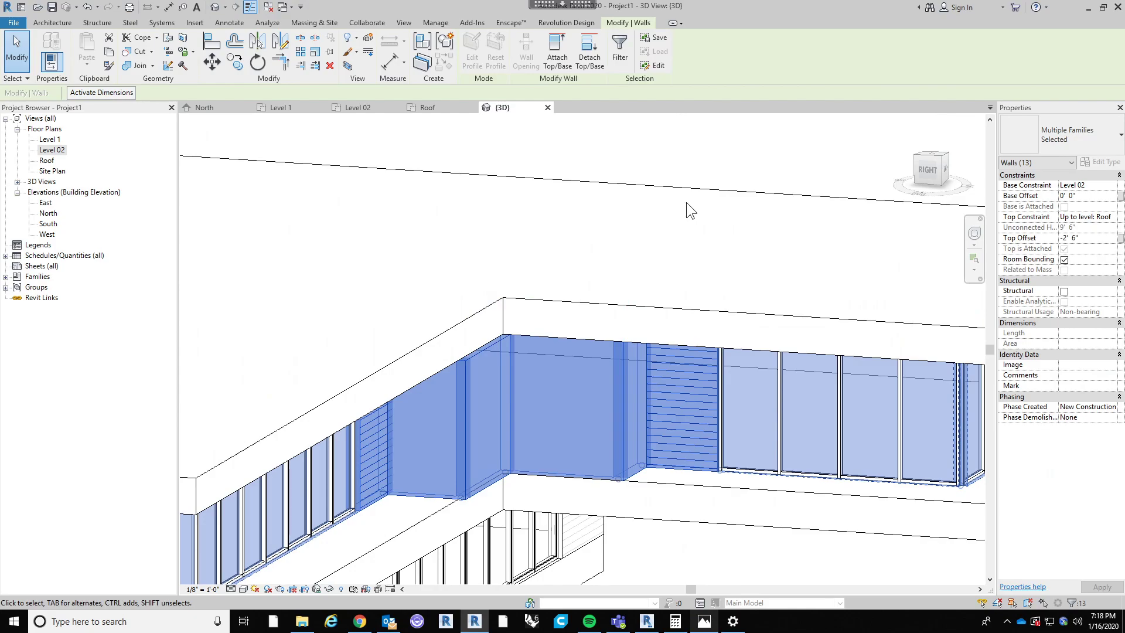
{"action": "left_click", "coordinate": [686, 202]}
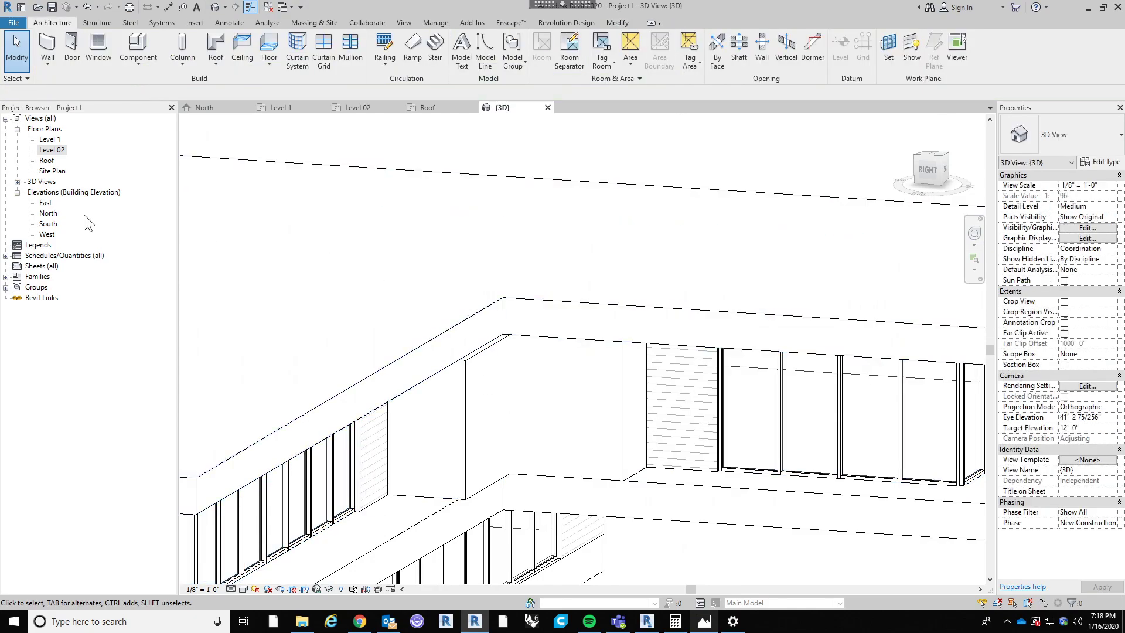
Step: Align the corner Generic 12" wall faces flush with the roof slab edge
{"action": "left_click", "coordinate": [604, 17]}
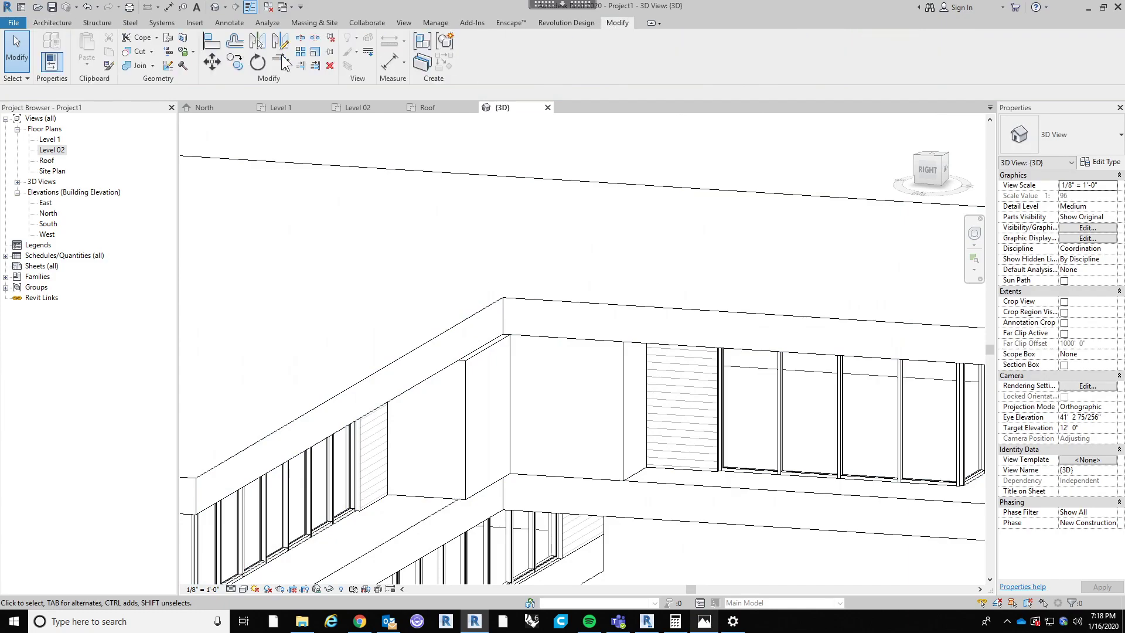
{"action": "left_click", "coordinate": [210, 43]}
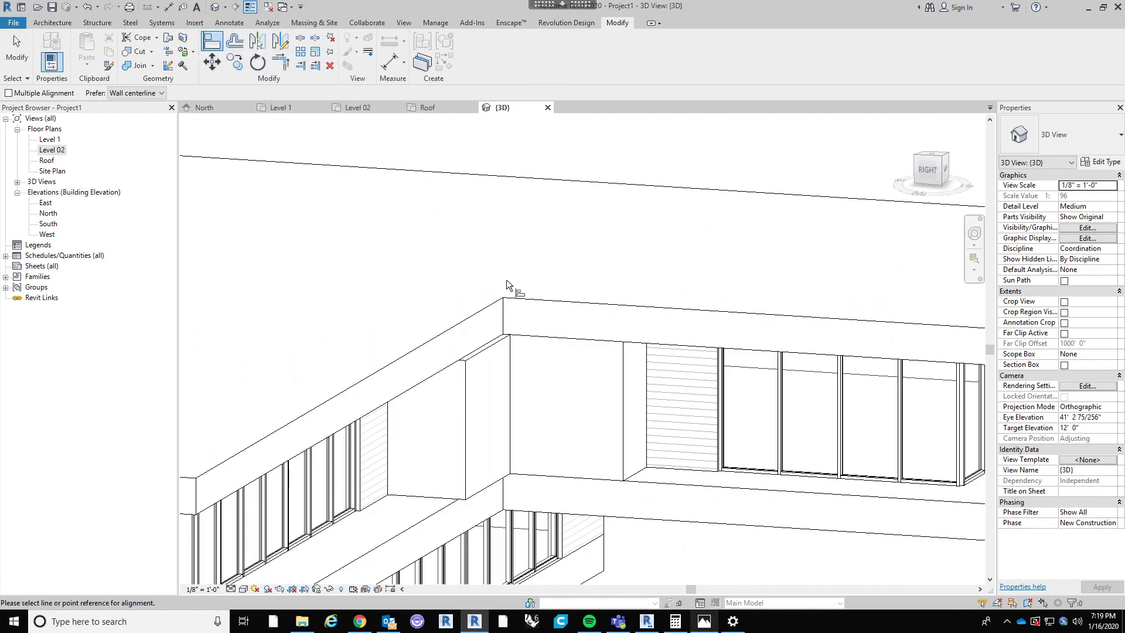
{"action": "left_click", "coordinate": [469, 318]}
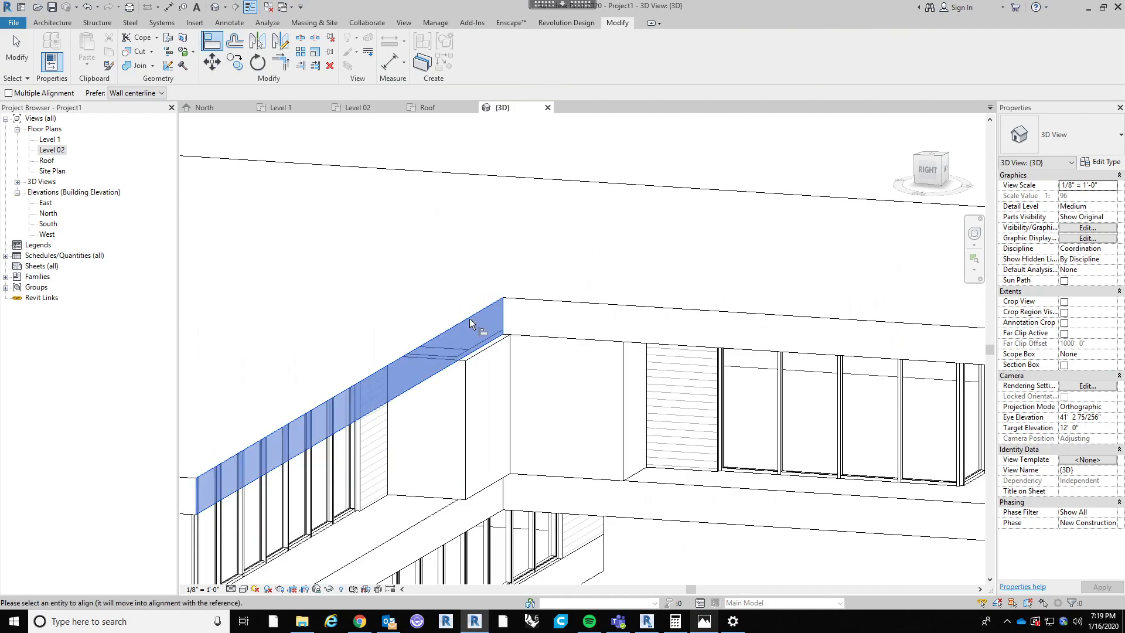
{"action": "left_click", "coordinate": [480, 353]}
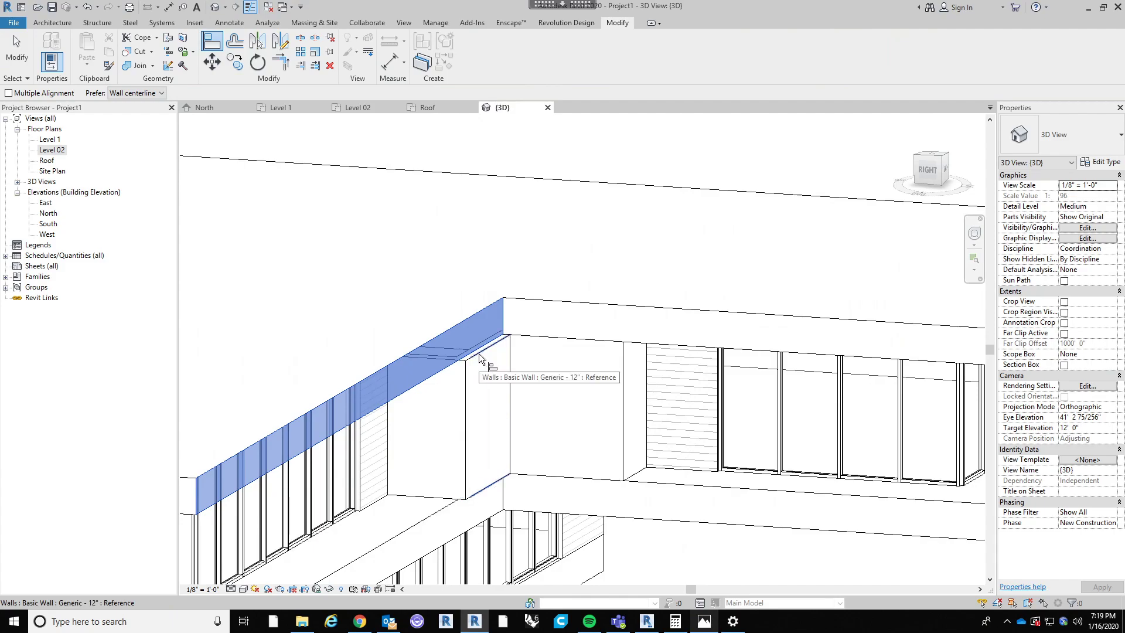
{"action": "left_click", "coordinate": [480, 353]}
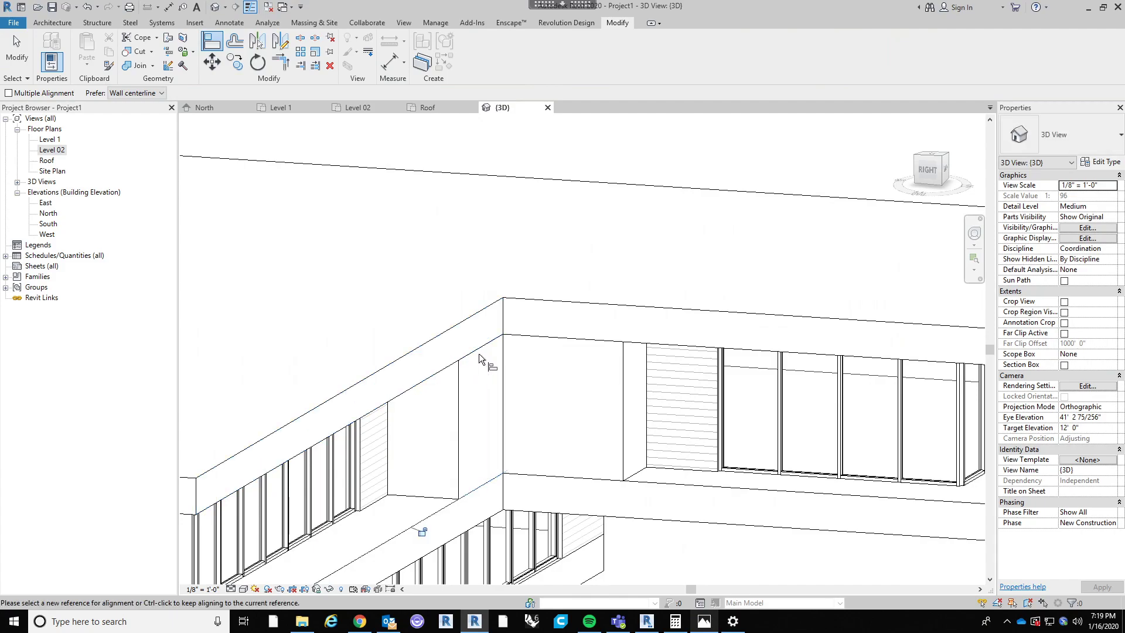
{"action": "scroll", "coordinate": [539, 339], "scroll_direction": "down", "scroll_amount": 8}
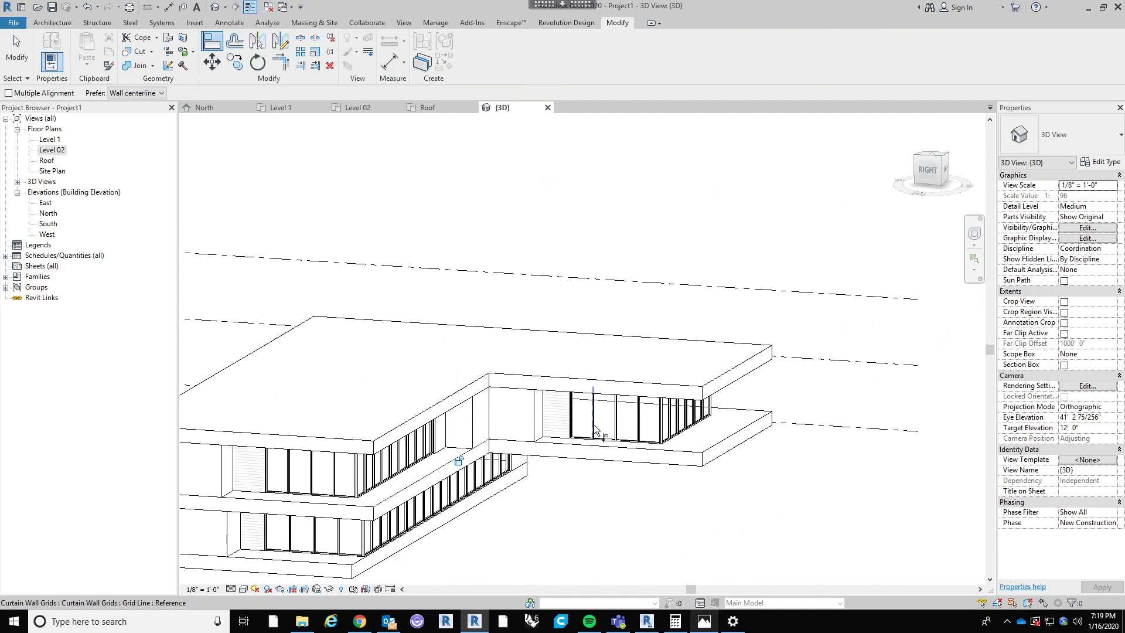
{"action": "key", "text": "Escape"}
{"action": "key", "text": "Escape"}
{"action": "middle_click_drag", "start_coordinate": [565, 540], "coordinate": [635, 530], "text": "shift"}
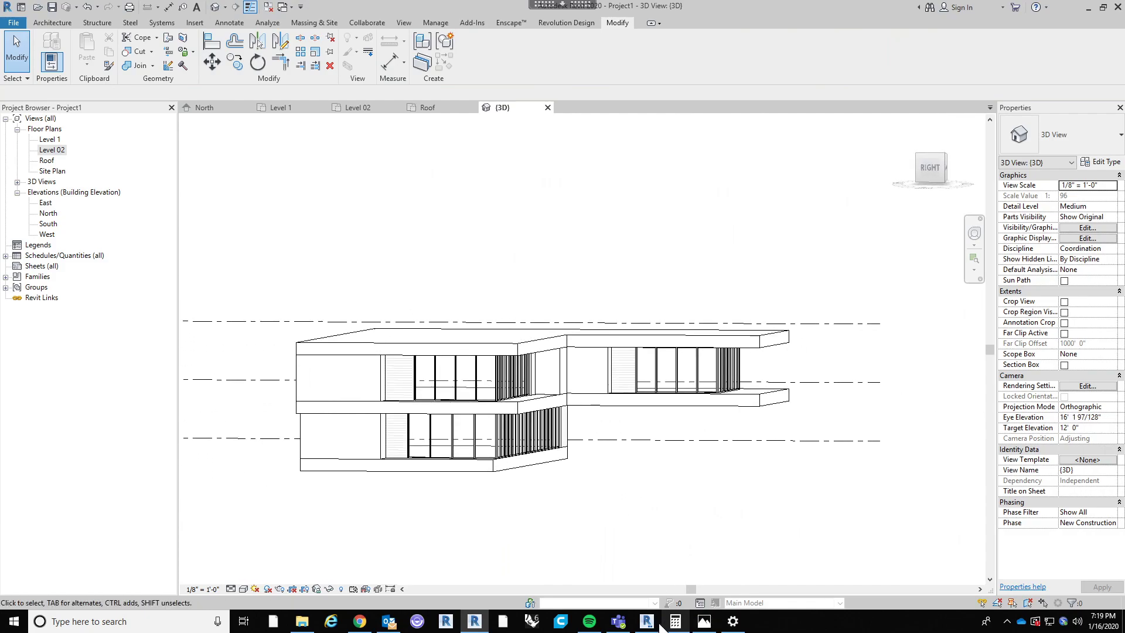
{"action": "left_click", "coordinate": [699, 623]}
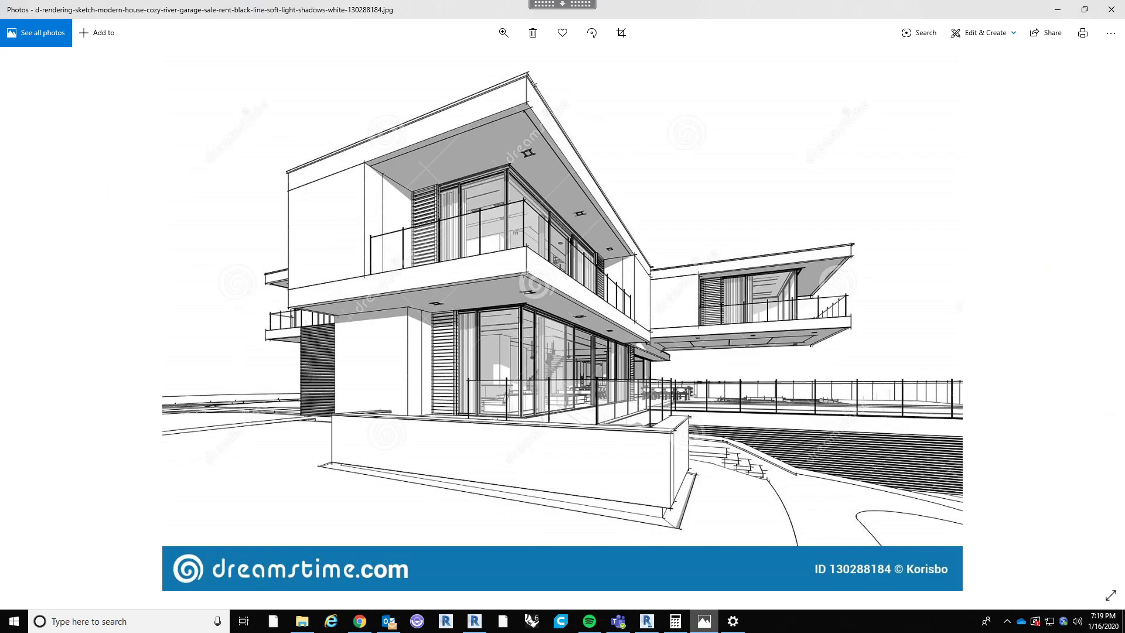
{"action": "left_click", "coordinate": [704, 622]}
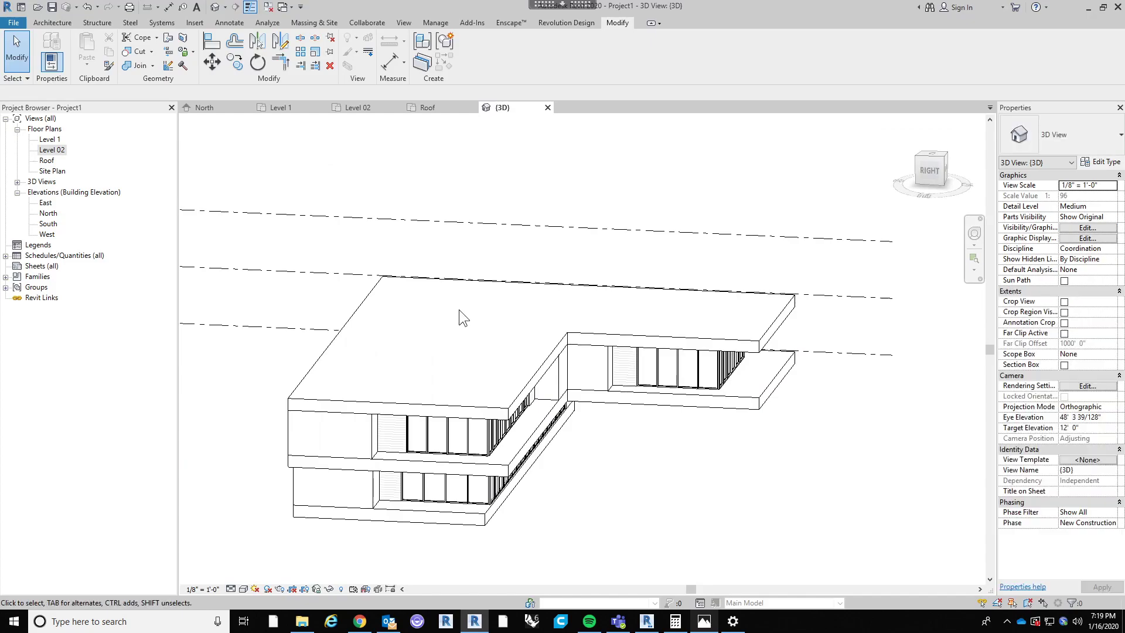
{"action": "middle_click_drag", "start_coordinate": [459, 310], "coordinate": [616, 505], "text": "shift"}
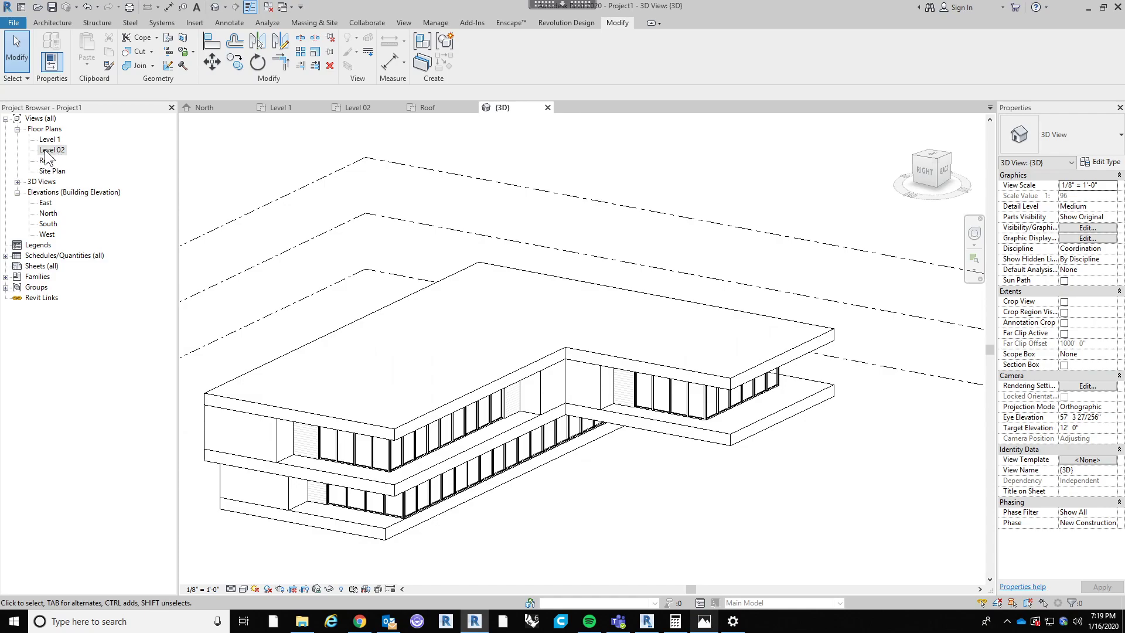
Step: On the Level 02 plan, start a railing sketch with the Glass Panel - Bottom Fill type
{"action": "double_click", "coordinate": [46, 151]}
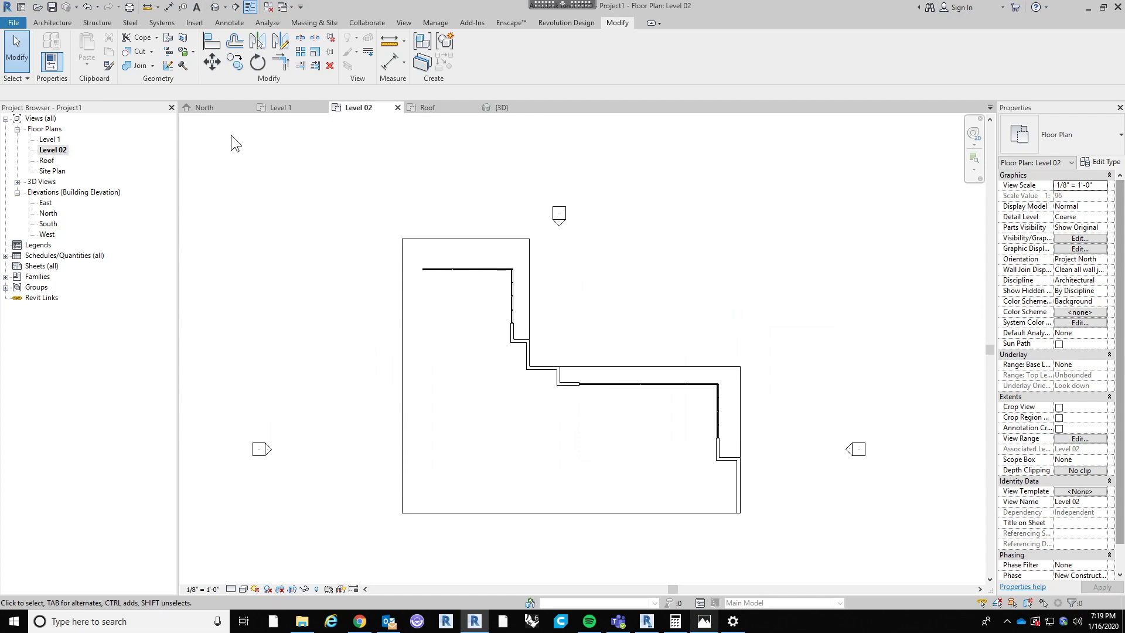
{"action": "scroll", "coordinate": [372, 190], "scroll_direction": "up", "scroll_amount": 2}
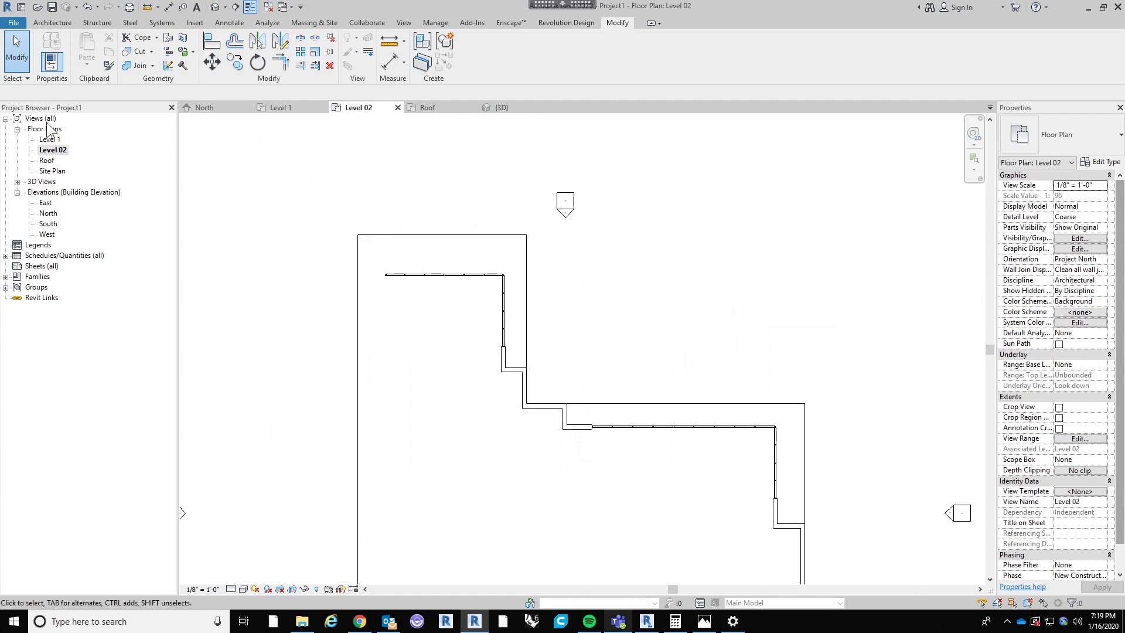
{"action": "left_click", "coordinate": [57, 26]}
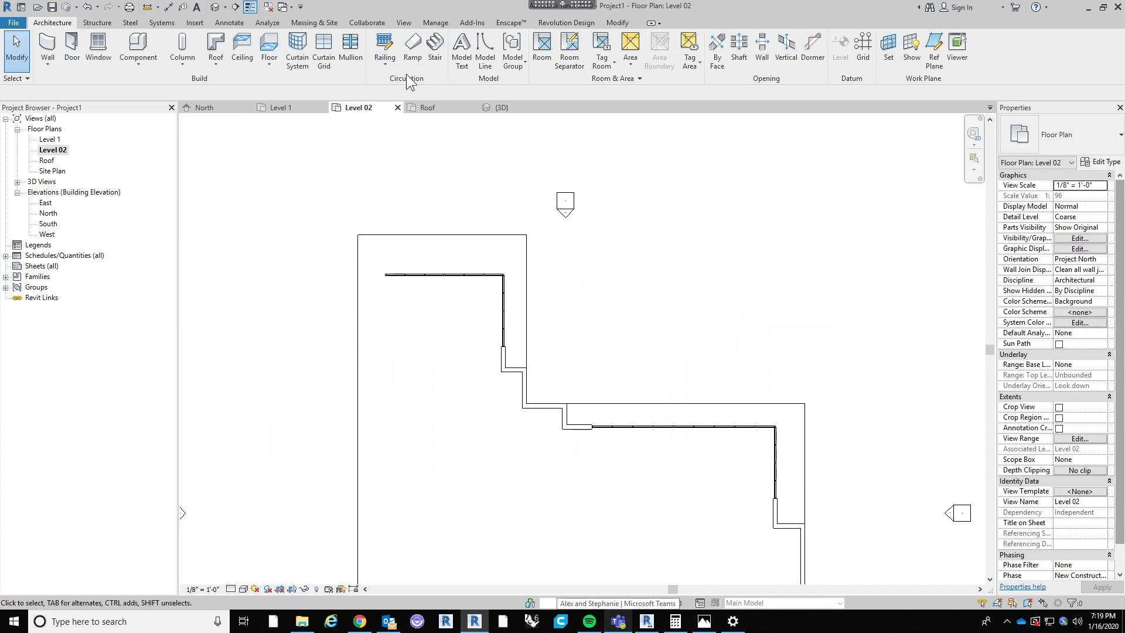
{"action": "left_click", "coordinate": [384, 44]}
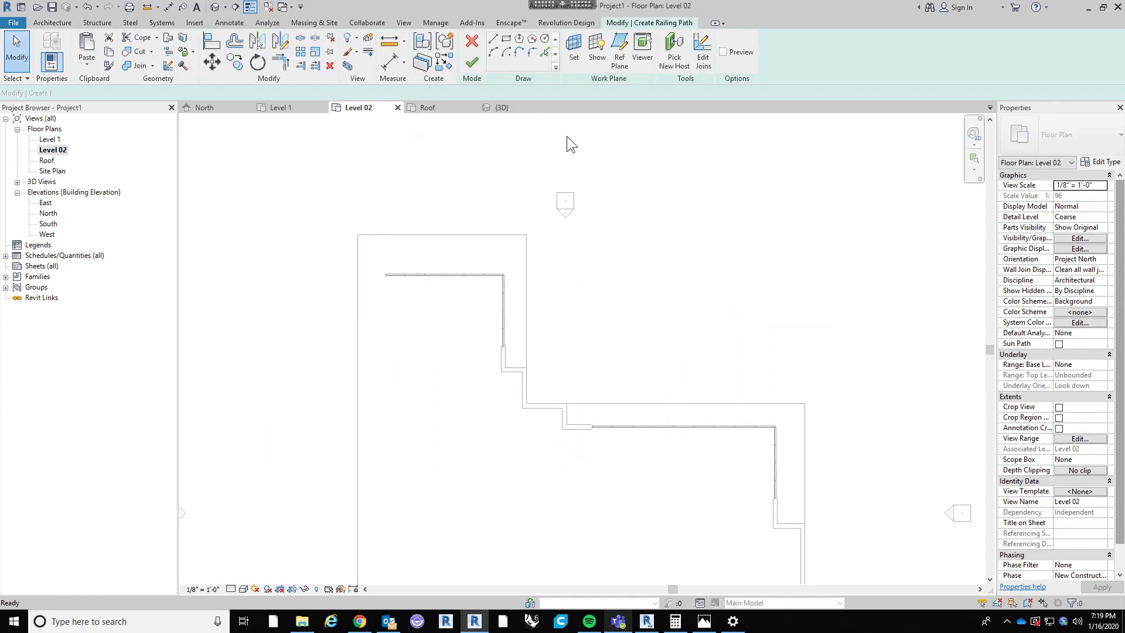
{"action": "left_click", "coordinate": [1045, 145]}
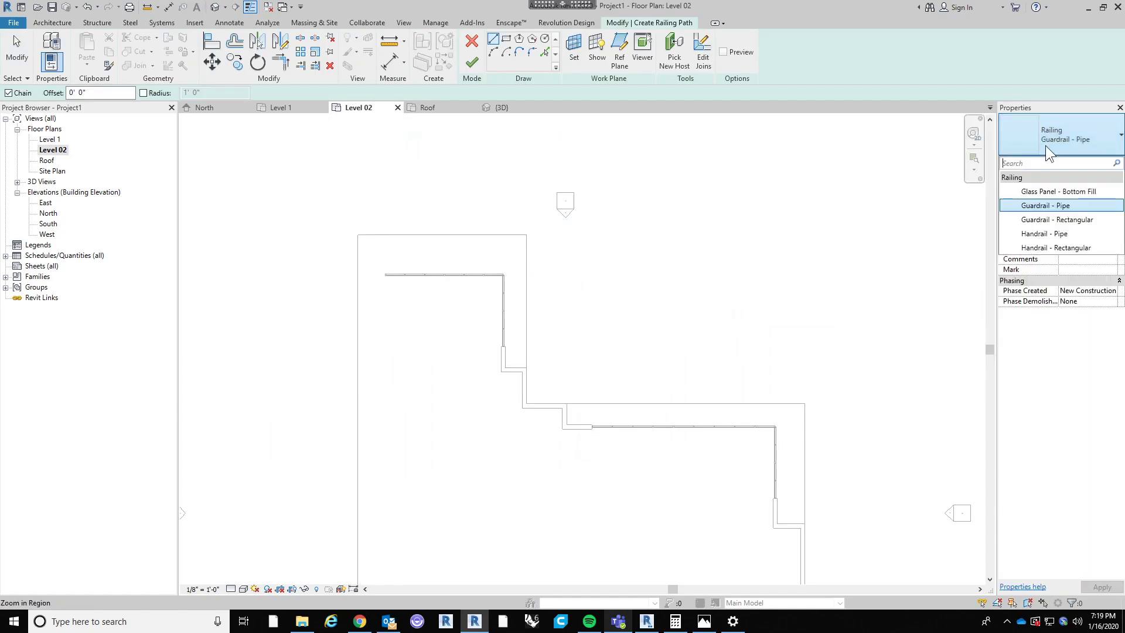
{"action": "left_click", "coordinate": [1056, 193]}
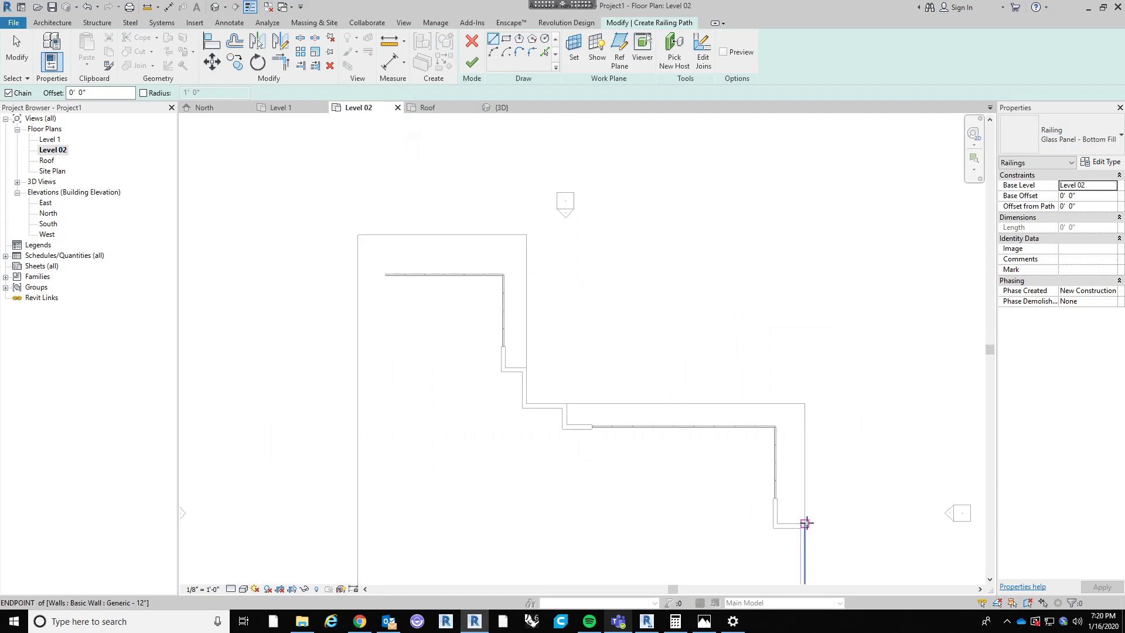
Step: Trace and finish the glass railing path along the right-wing terrace slab edges
{"action": "left_click", "coordinate": [805, 523]}
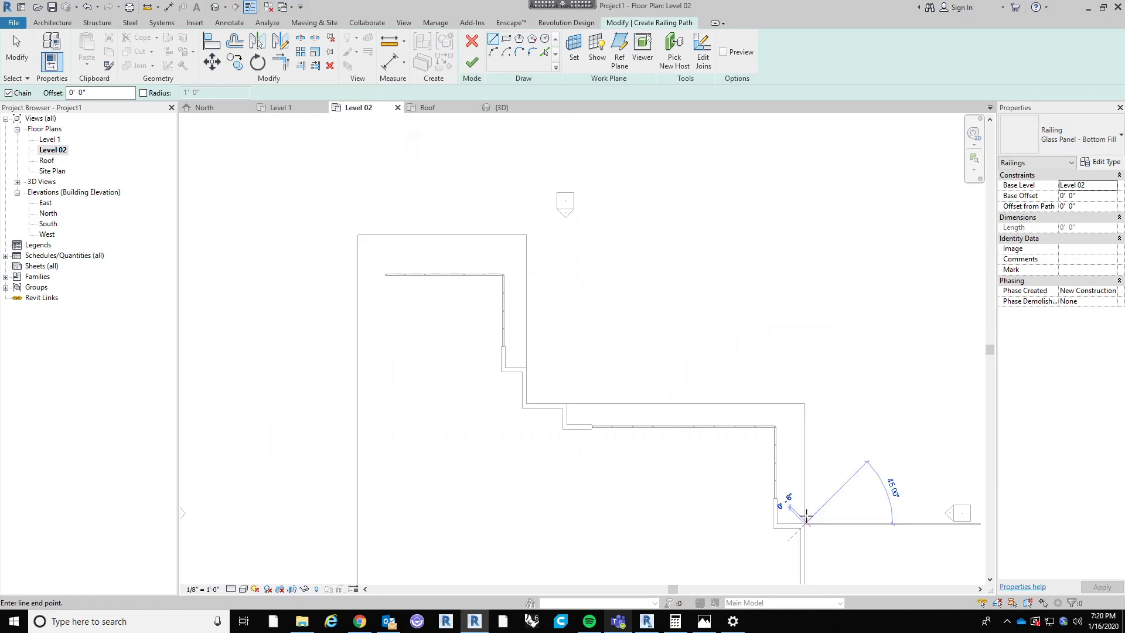
{"action": "left_click", "coordinate": [804, 404]}
{"action": "left_click", "coordinate": [566, 403]}
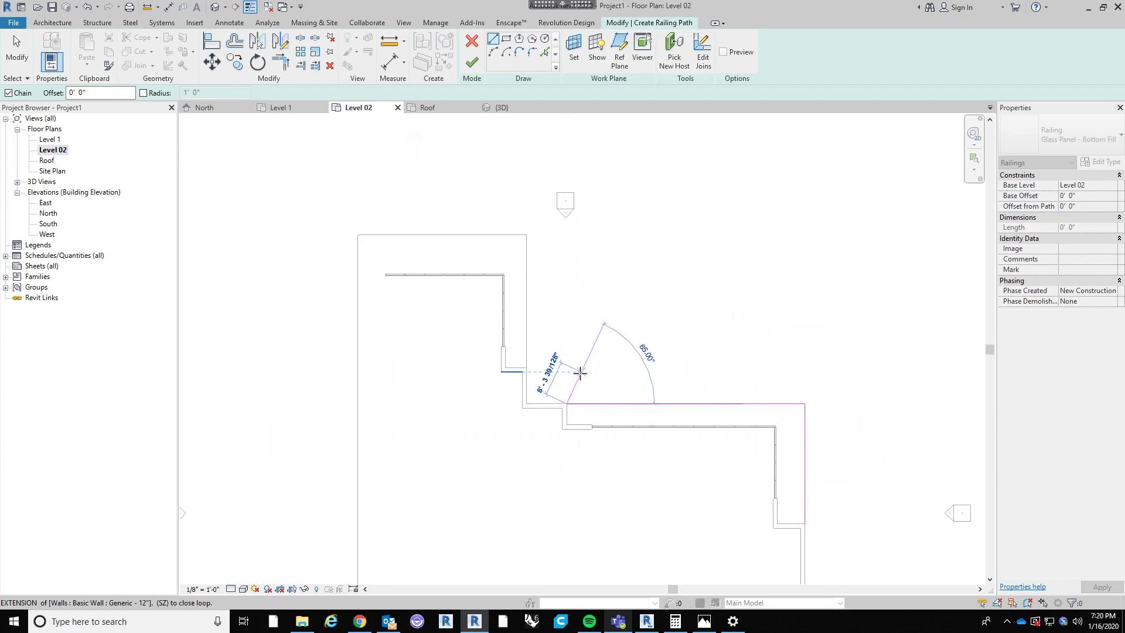
{"action": "left_click", "coordinate": [526, 404]}
{"action": "left_click", "coordinate": [526, 367]}
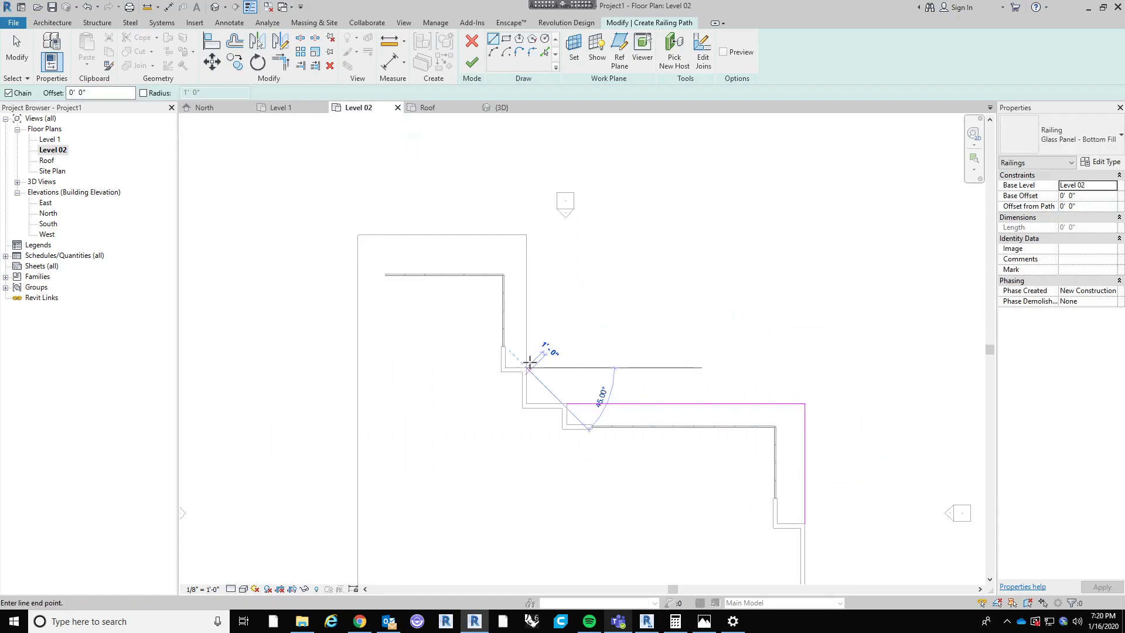
{"action": "left_click", "coordinate": [525, 235]}
{"action": "left_click", "coordinate": [357, 234]}
{"action": "key", "text": "Escape"}
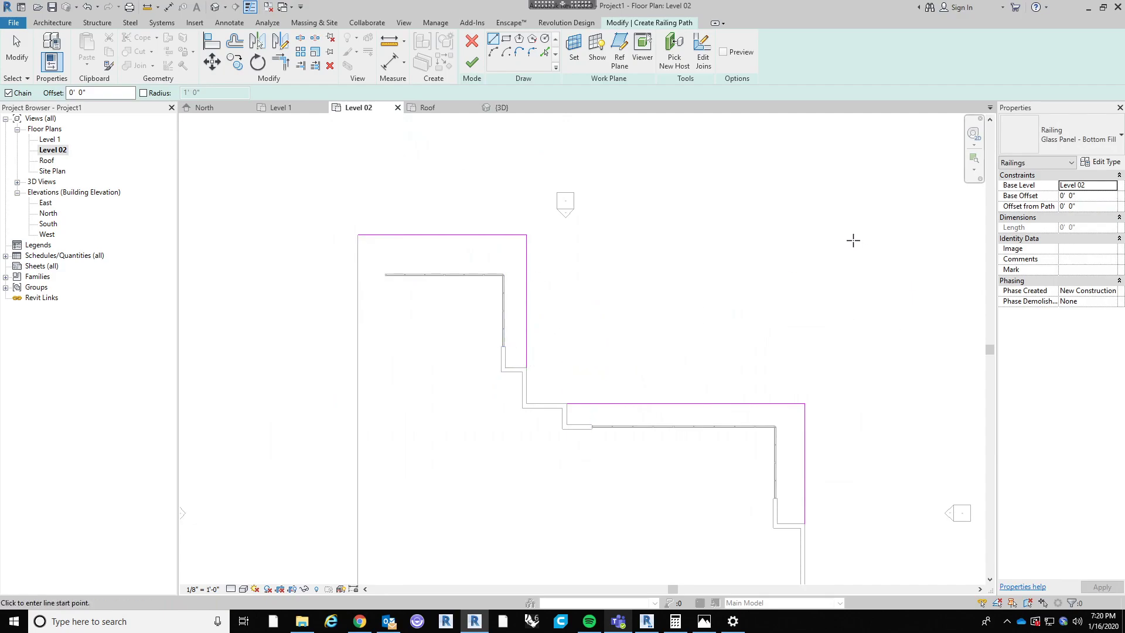
{"action": "left_click", "coordinate": [473, 62]}
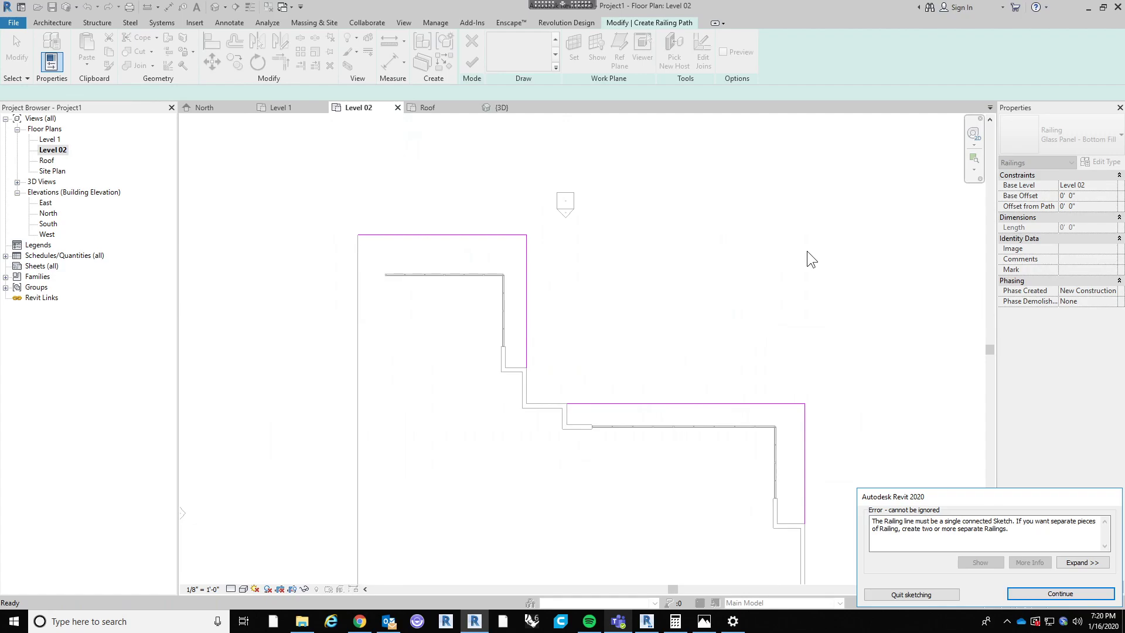
{"action": "key", "text": "Return"}
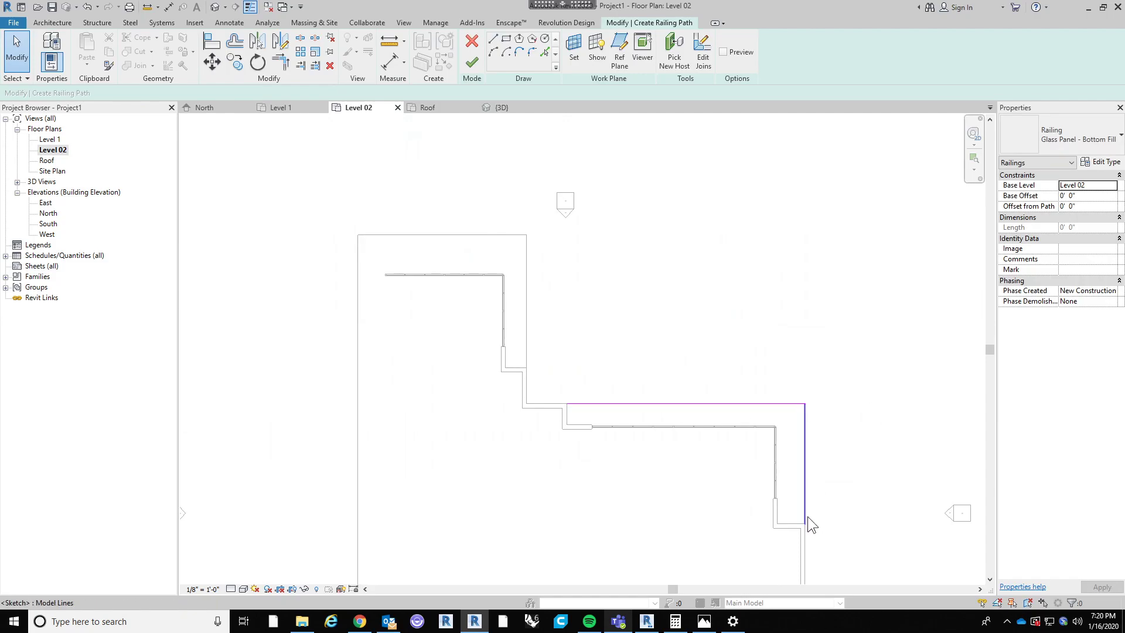
{"action": "left_click", "coordinate": [471, 65]}
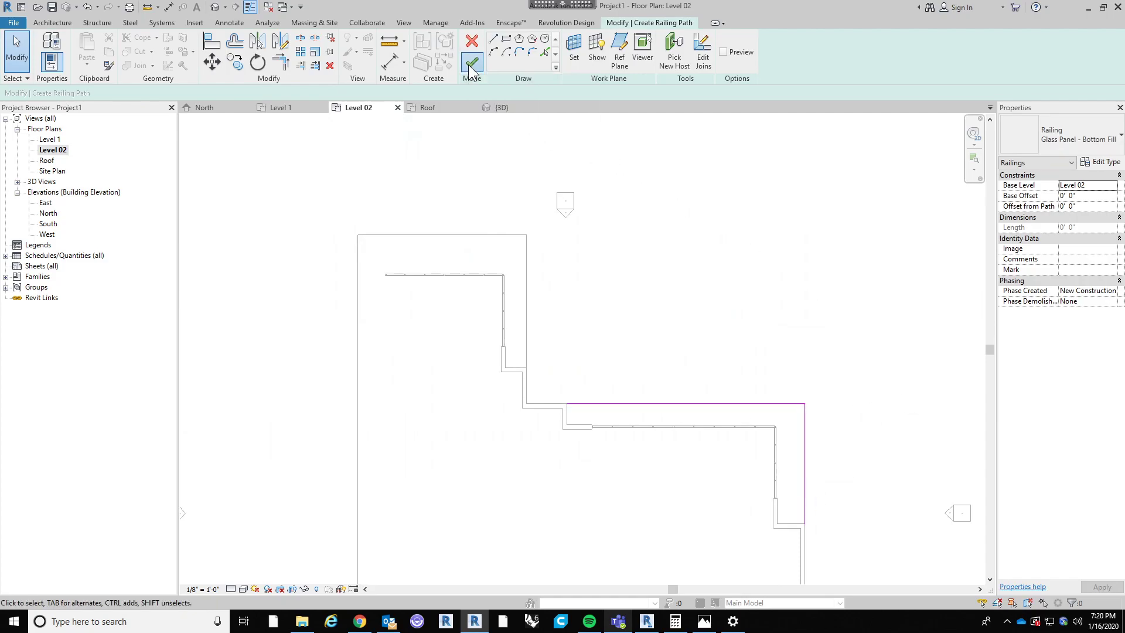
Step: Add a second glass railing along the left wing's edges, then switch to the 3D view
{"action": "scroll", "coordinate": [599, 389], "scroll_direction": "up", "scroll_amount": 3}
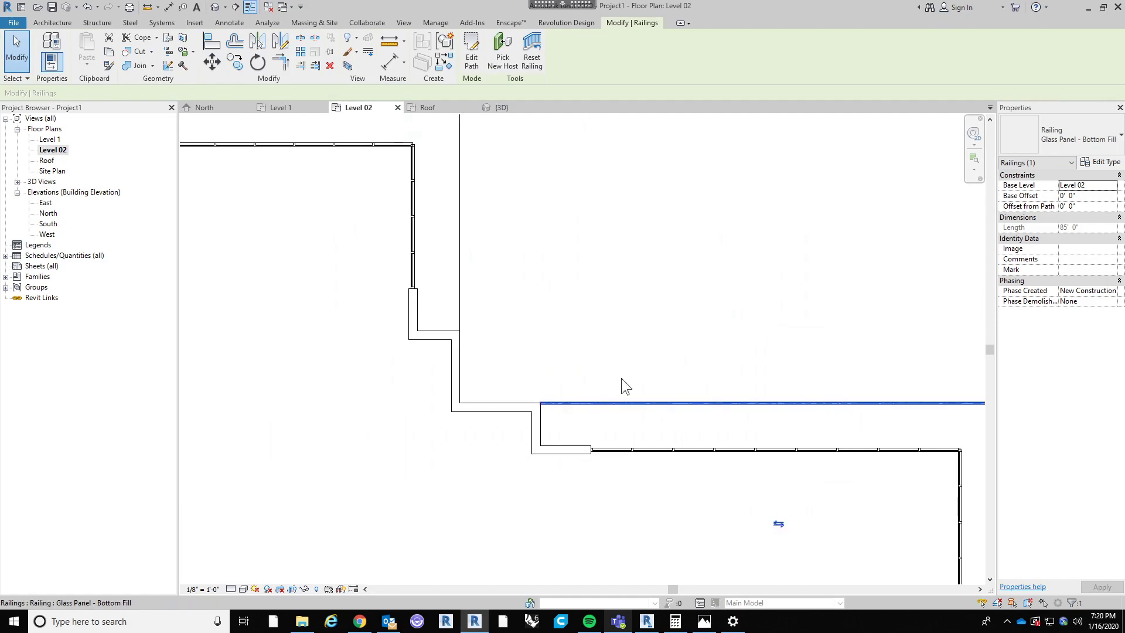
{"action": "scroll", "coordinate": [615, 357], "scroll_direction": "down", "scroll_amount": 2}
{"action": "left_click", "coordinate": [606, 336]}
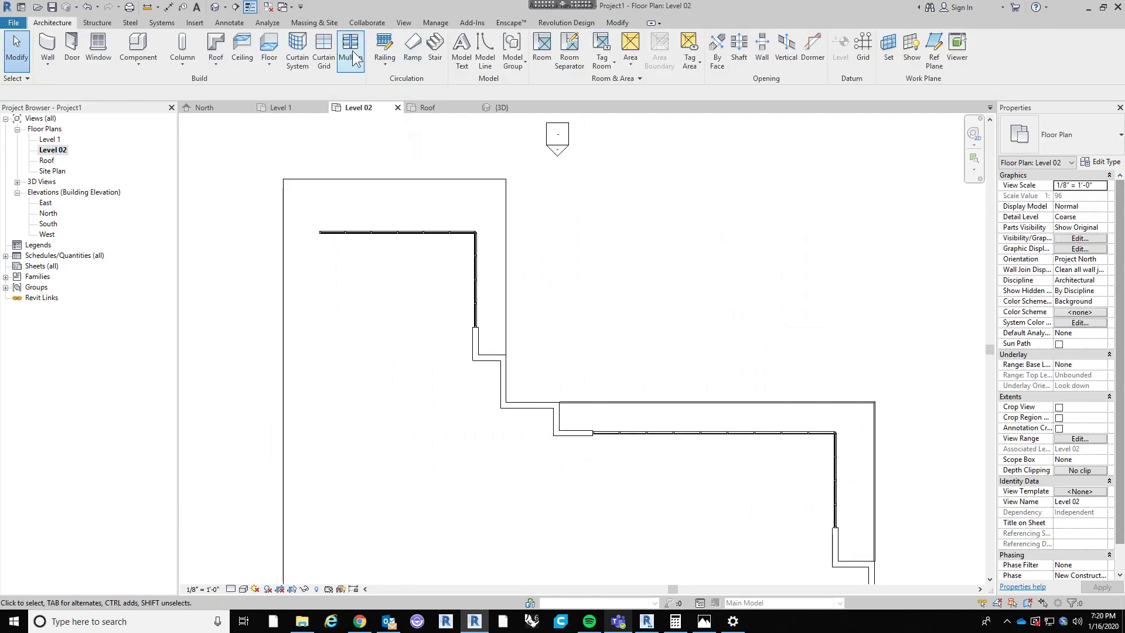
{"action": "key", "text": "Return"}
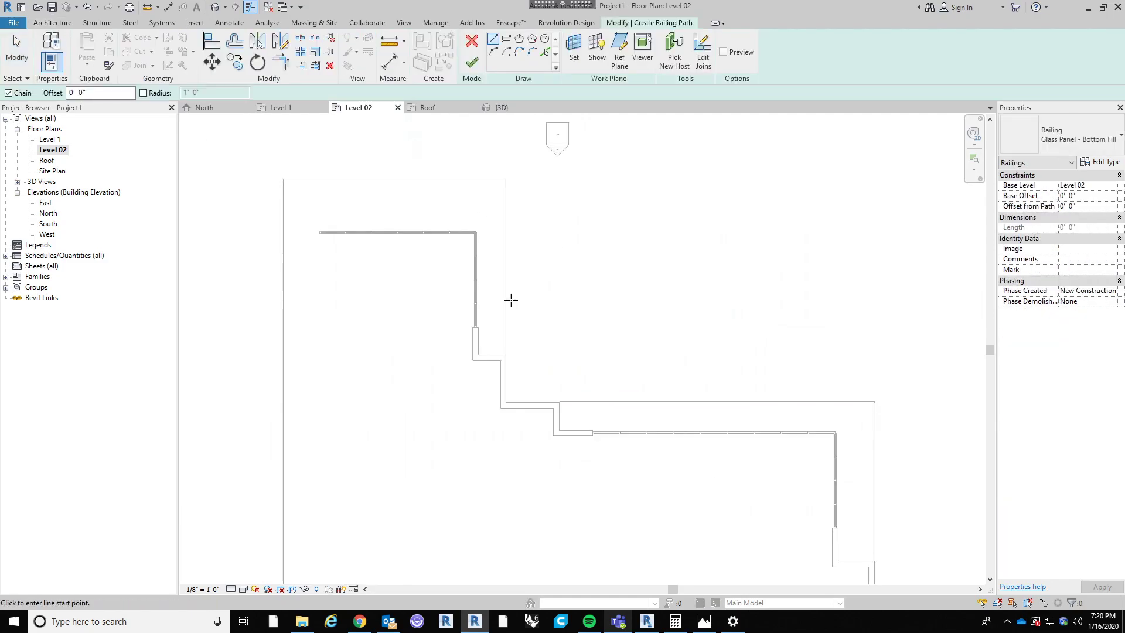
{"action": "left_click", "coordinate": [507, 354]}
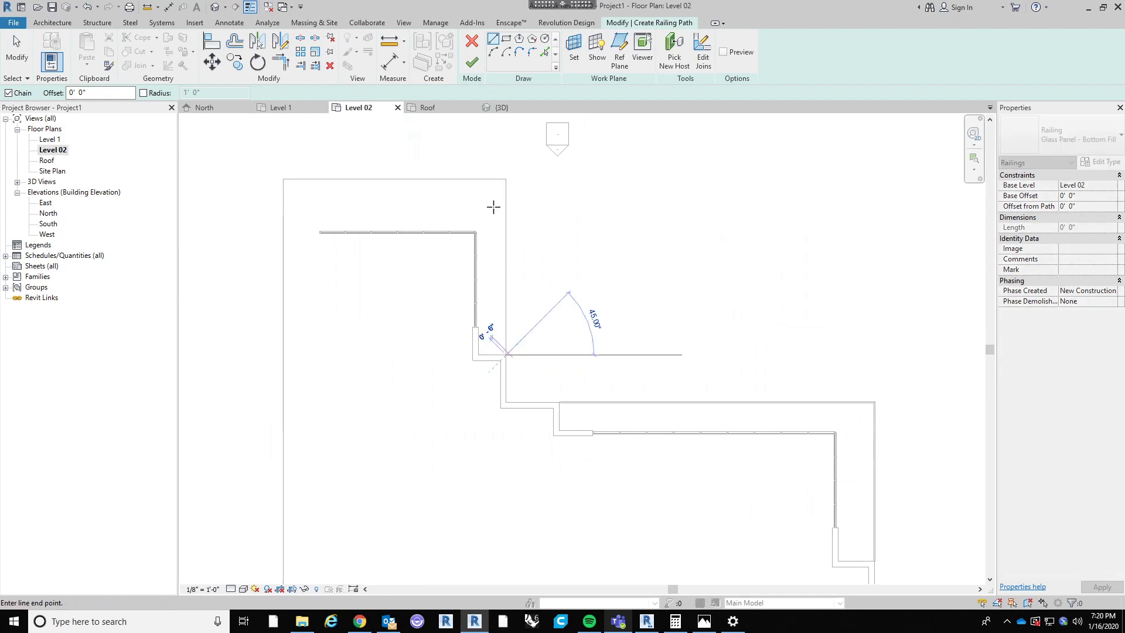
{"action": "left_click", "coordinate": [506, 178]}
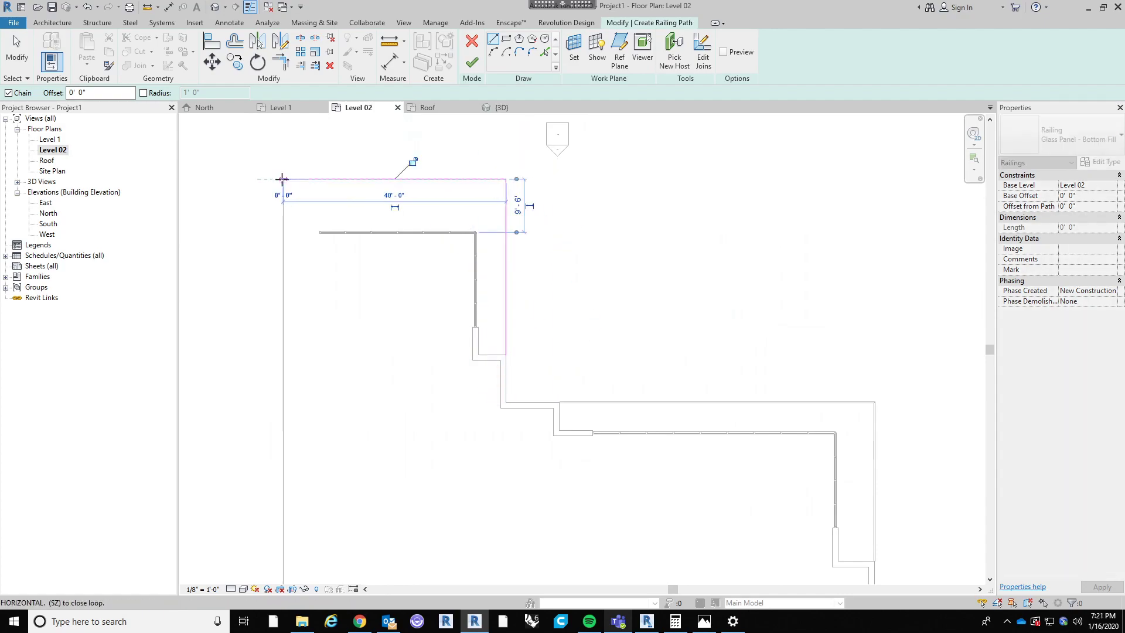
{"action": "left_click", "coordinate": [284, 179]}
{"action": "left_click", "coordinate": [283, 246]}
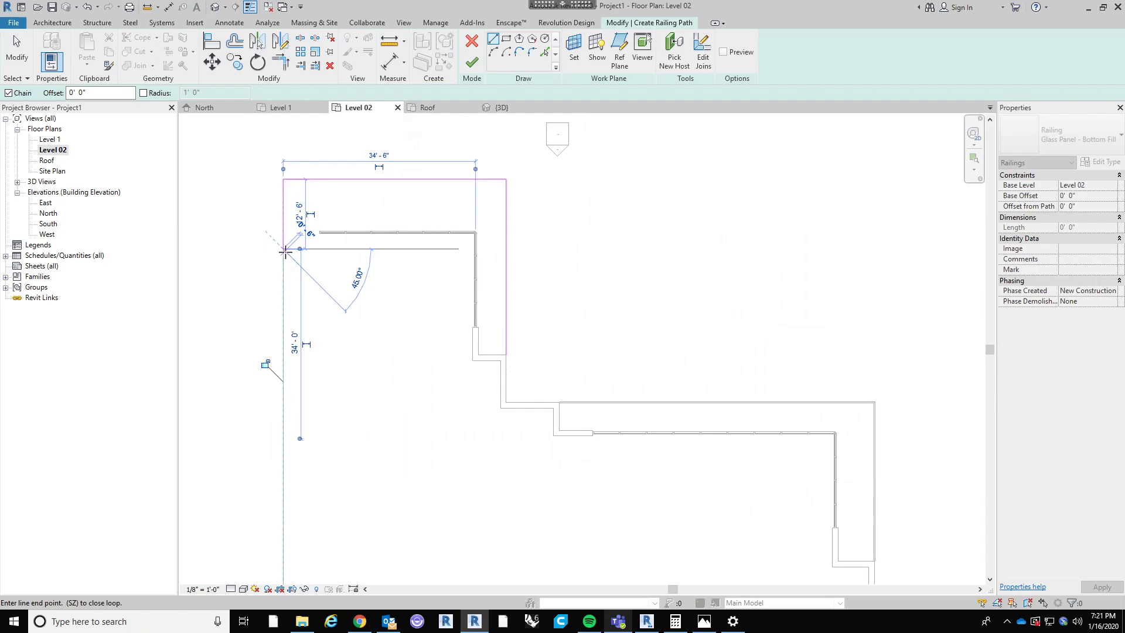
{"action": "key", "text": "Escape"}
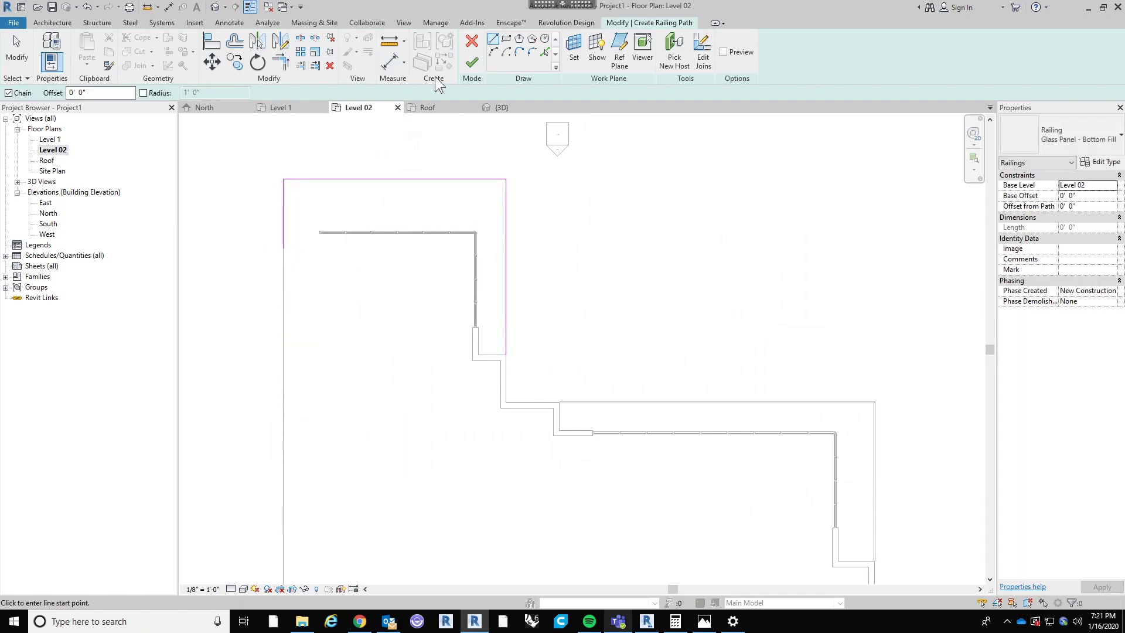
{"action": "left_click", "coordinate": [471, 61]}
{"action": "left_click", "coordinate": [661, 273]}
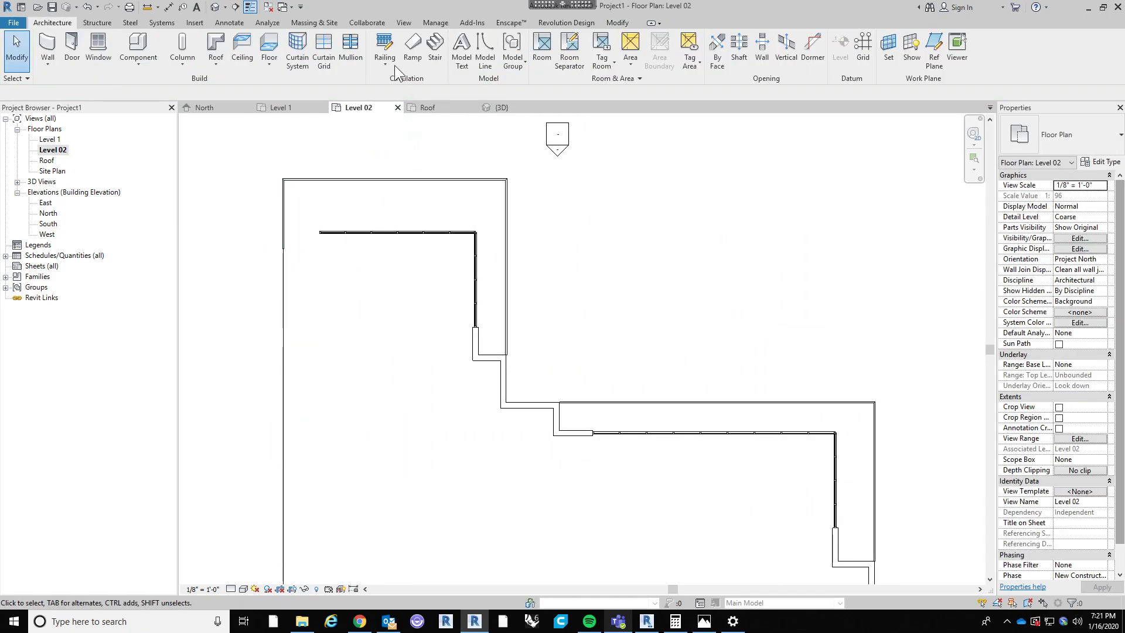
{"action": "left_click", "coordinate": [215, 6]}
{"action": "scroll", "coordinate": [247, 501], "scroll_direction": "up", "scroll_amount": 5}
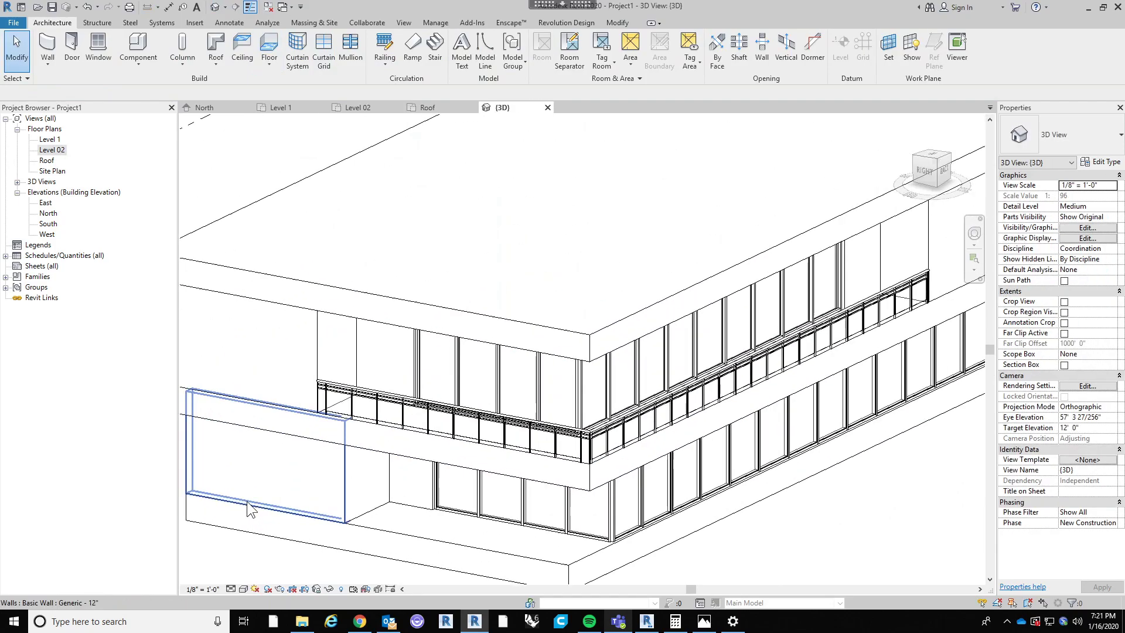
{"action": "scroll", "coordinate": [247, 501], "scroll_direction": "down", "scroll_amount": 5}
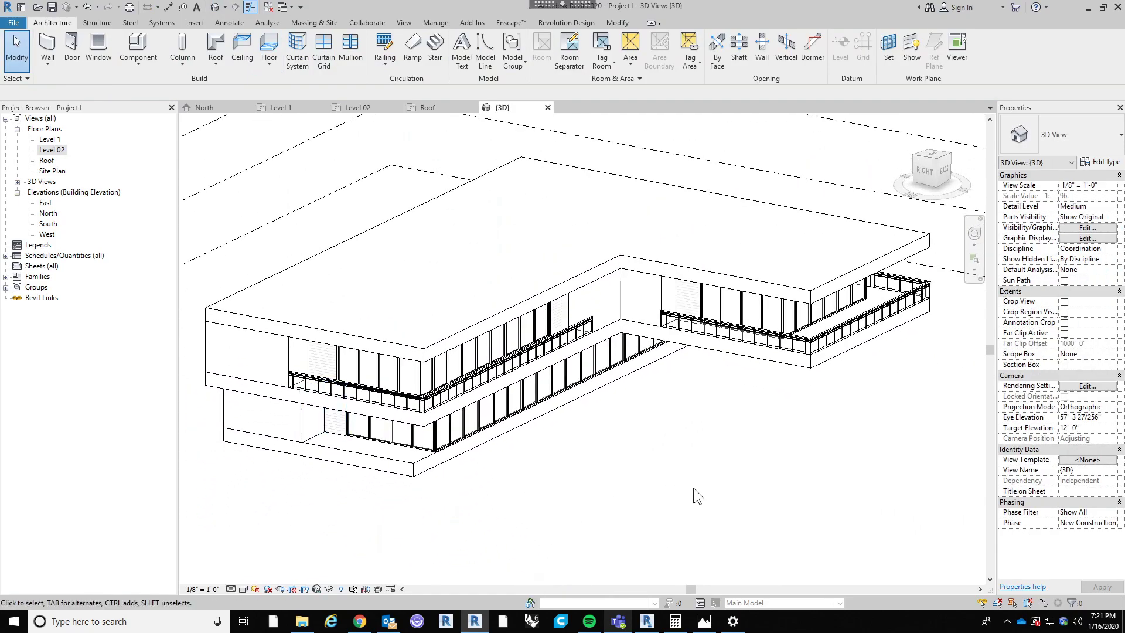
{"action": "middle_click_drag", "start_coordinate": [713, 495], "coordinate": [737, 476], "text": "shift"}
{"action": "left_click", "coordinate": [704, 621]}
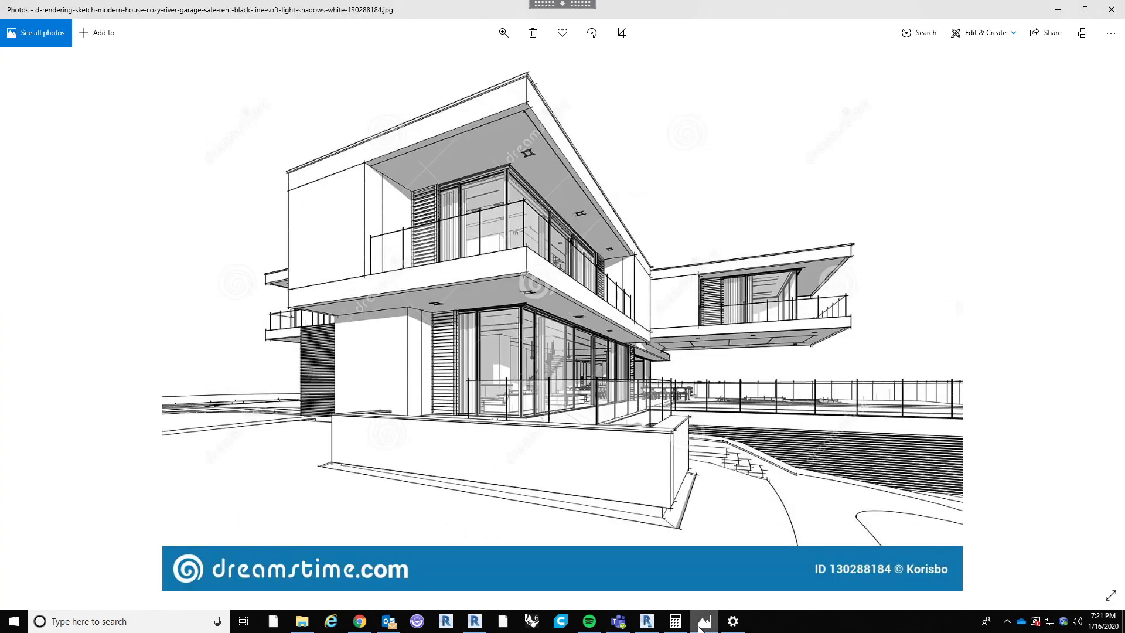
{"action": "left_click", "coordinate": [700, 627]}
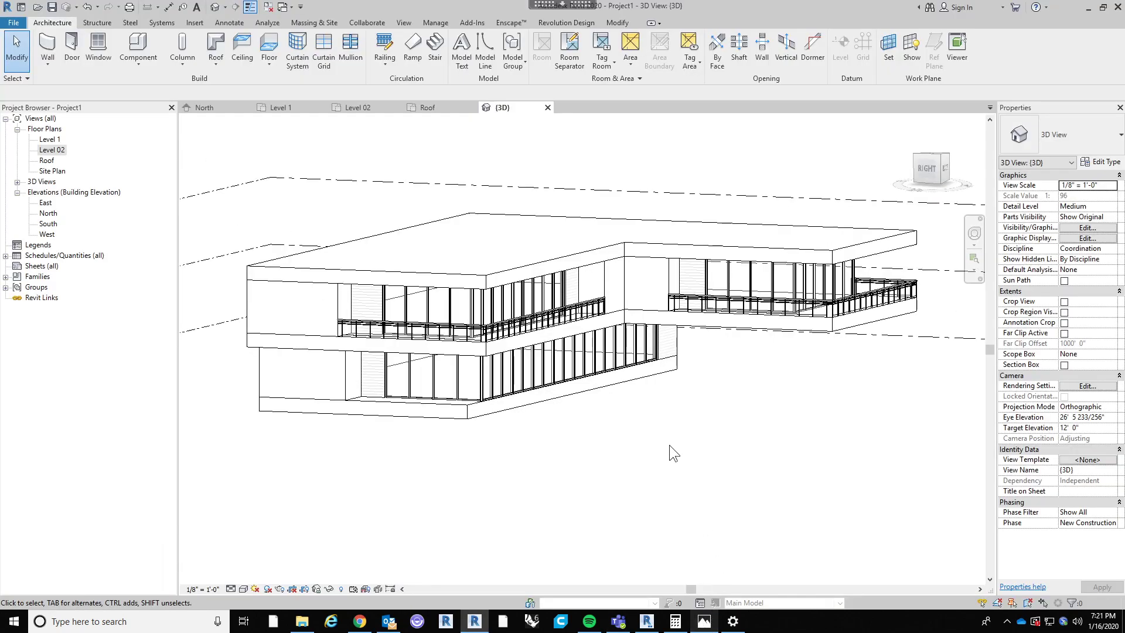
{"action": "mouse_move", "coordinate": [669, 445]}
{"action": "middle_mouse_down", "text": "shift"}
{"action": "mouse_move", "coordinate": [708, 394]}
{"action": "mouse_move", "coordinate": [757, 439]}
{"action": "mouse_move", "coordinate": [715, 389]}
{"action": "mouse_move", "coordinate": [704, 455]}
{"action": "mouse_move", "coordinate": [676, 459]}
{"action": "middle_mouse_up", "text": "shift"}
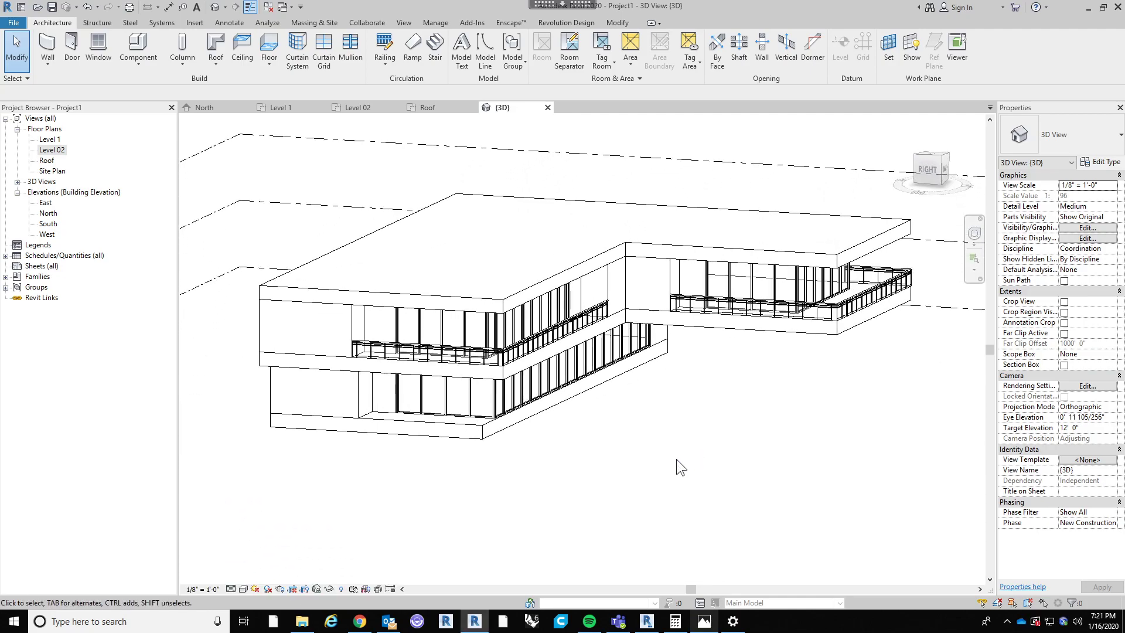
{"action": "left_click", "coordinate": [703, 624]}
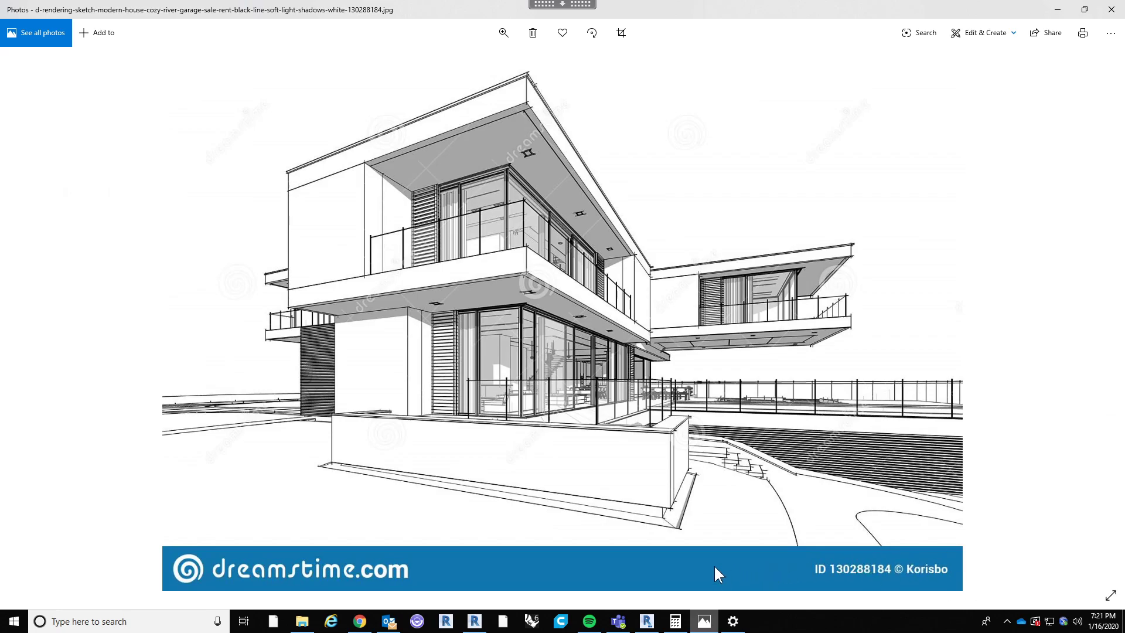
{"action": "left_click", "coordinate": [474, 620]}
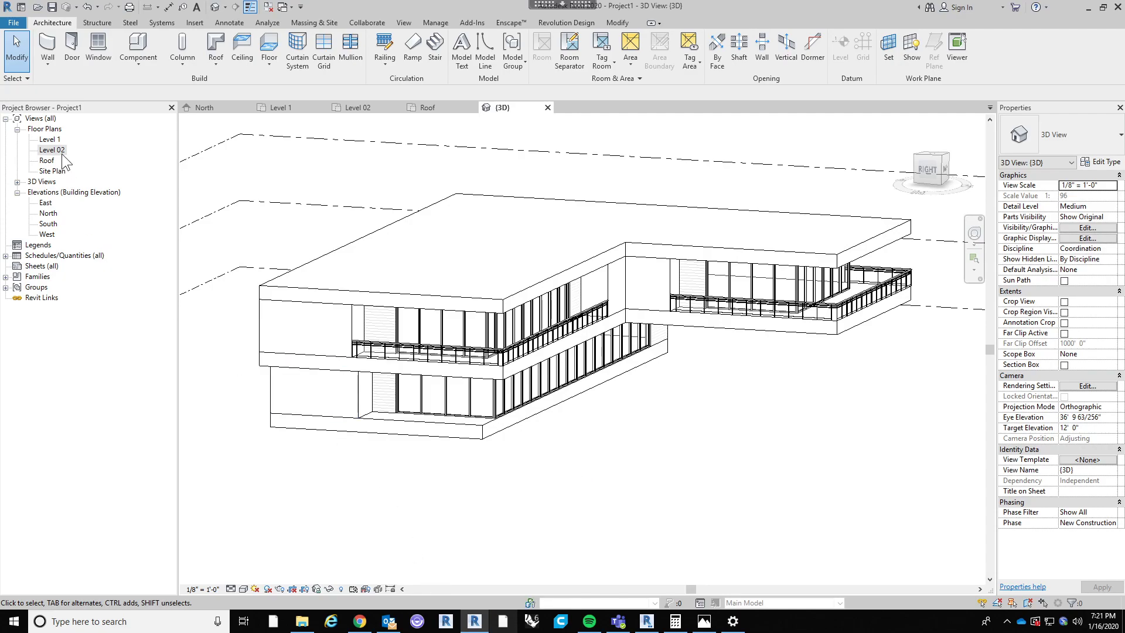
Step: Open the Level 1 plan and locate the storefront curtain wall, picking one of its panels
{"action": "double_click", "coordinate": [42, 140]}
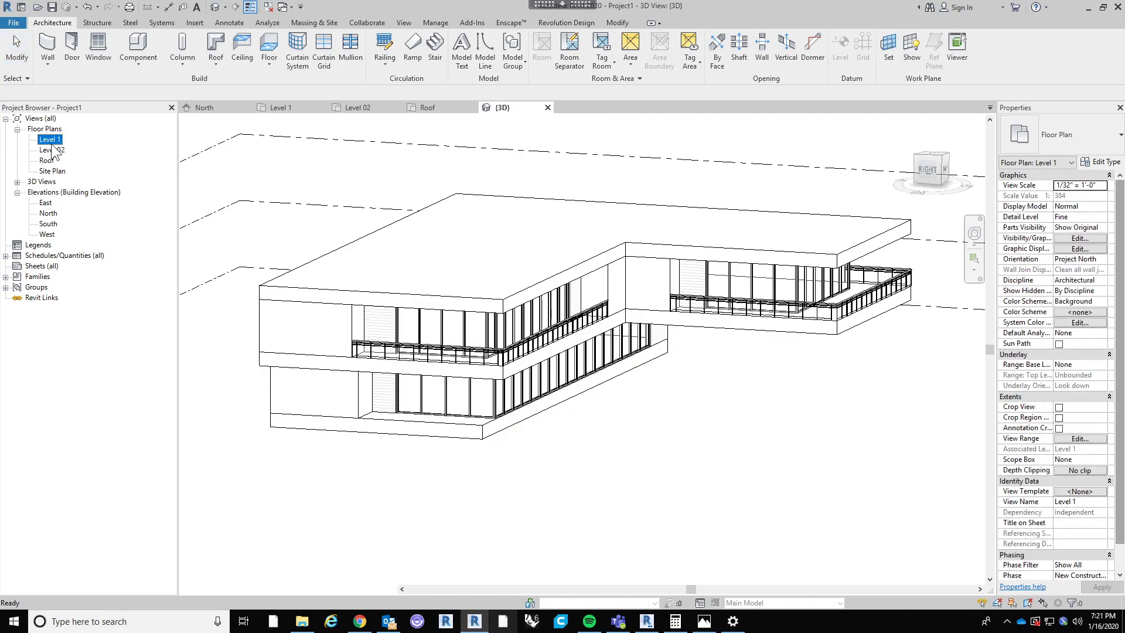
{"action": "left_click", "coordinate": [642, 352]}
{"action": "scroll", "coordinate": [679, 244], "scroll_direction": "up", "scroll_amount": 5}
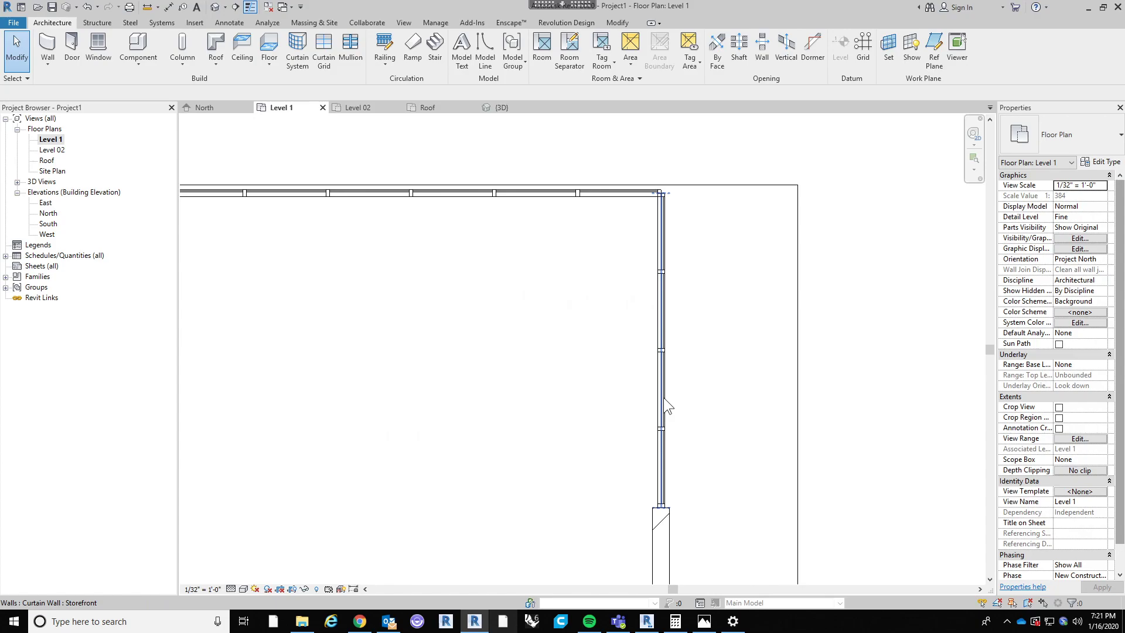
{"action": "key", "text": "Tab"}
{"action": "key", "text": "Tab"}
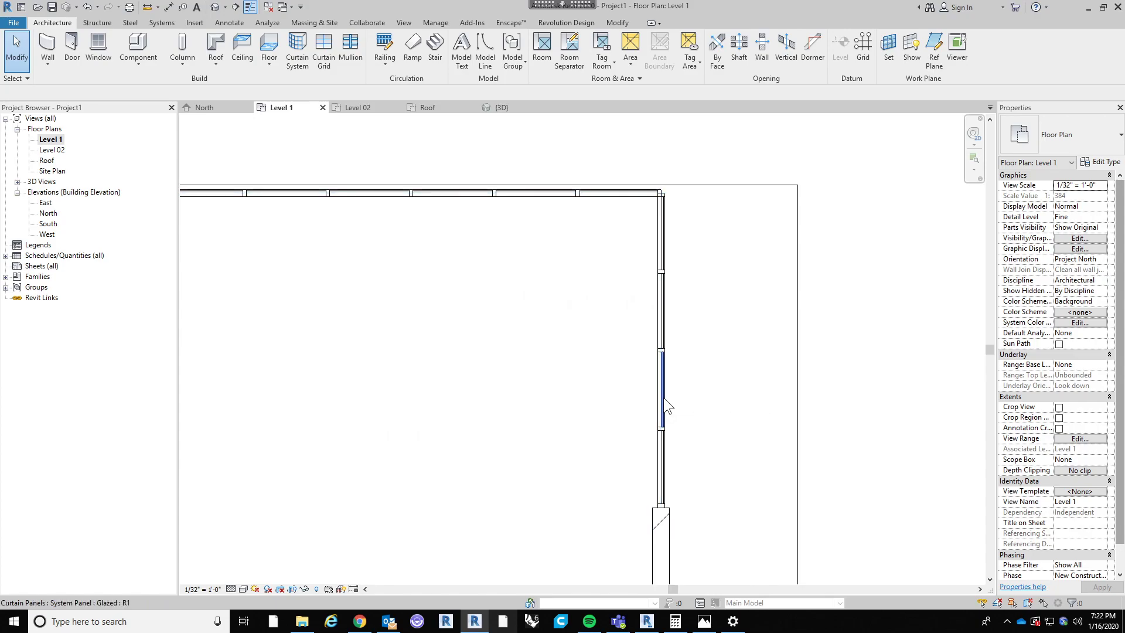
{"action": "left_click", "coordinate": [664, 398]}
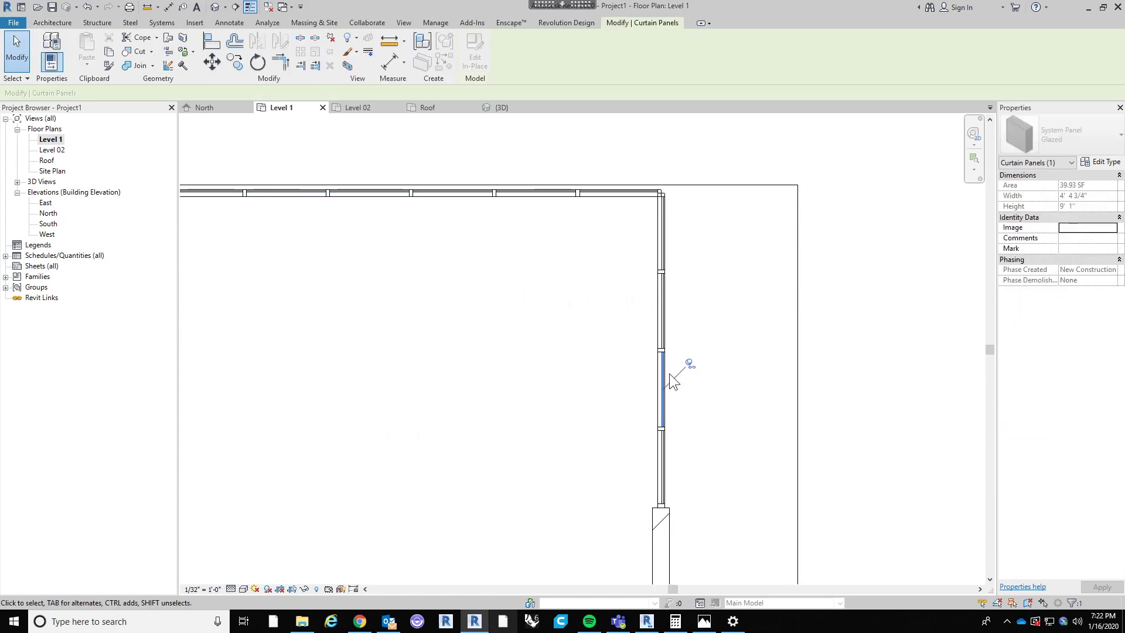
{"action": "middle_click_drag", "start_coordinate": [695, 333], "coordinate": [702, 297]}
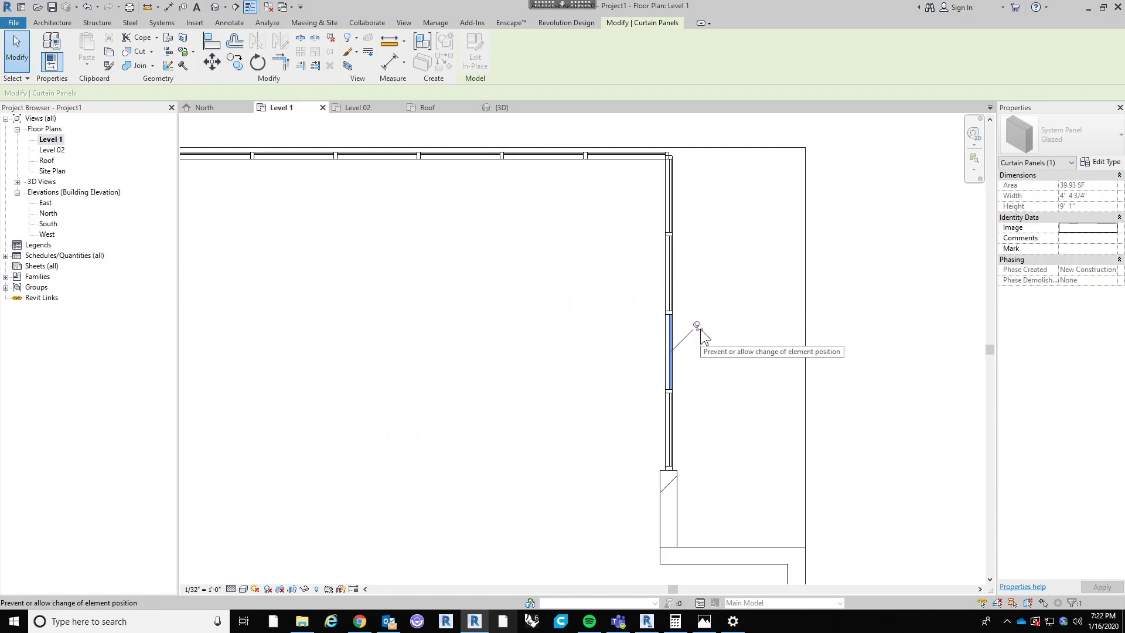
{"action": "left_click", "coordinate": [722, 251]}
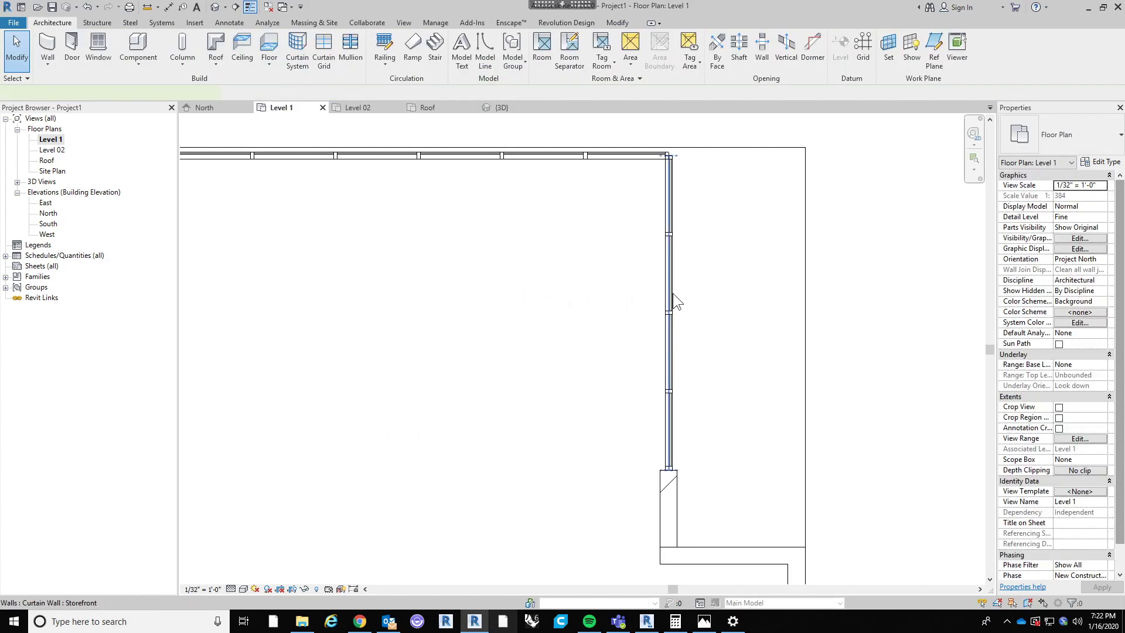
Step: Set the Storefront type's Curtain Panel to System Panel : Solid and check it in 3D
{"action": "double_click", "coordinate": [671, 300]}
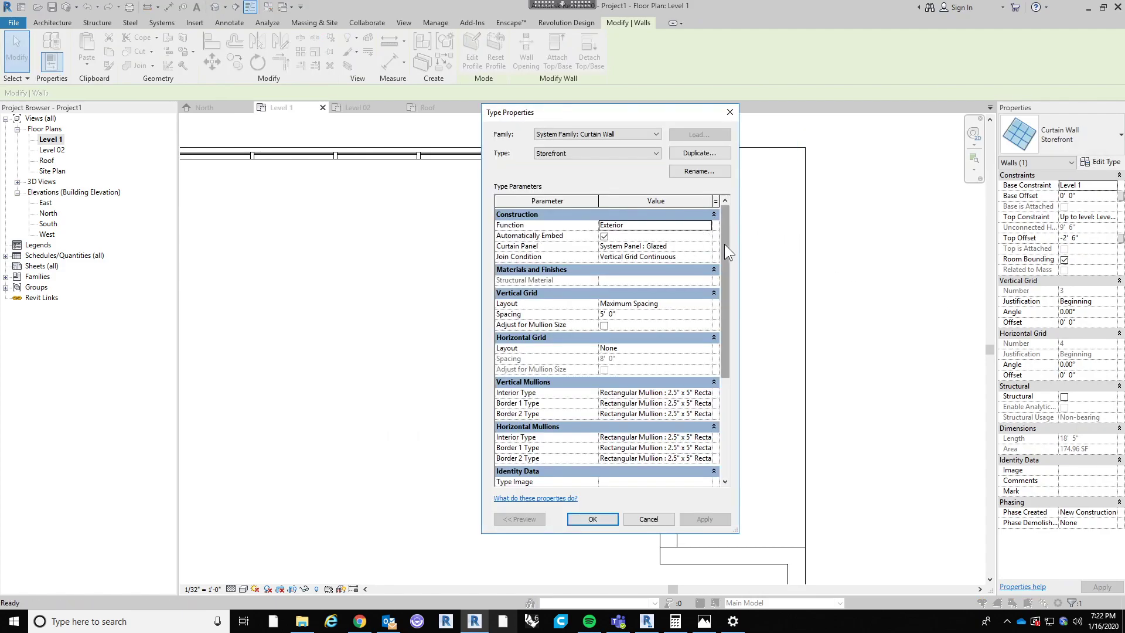
{"action": "left_click", "coordinate": [709, 247]}
{"action": "left_click", "coordinate": [707, 246]}
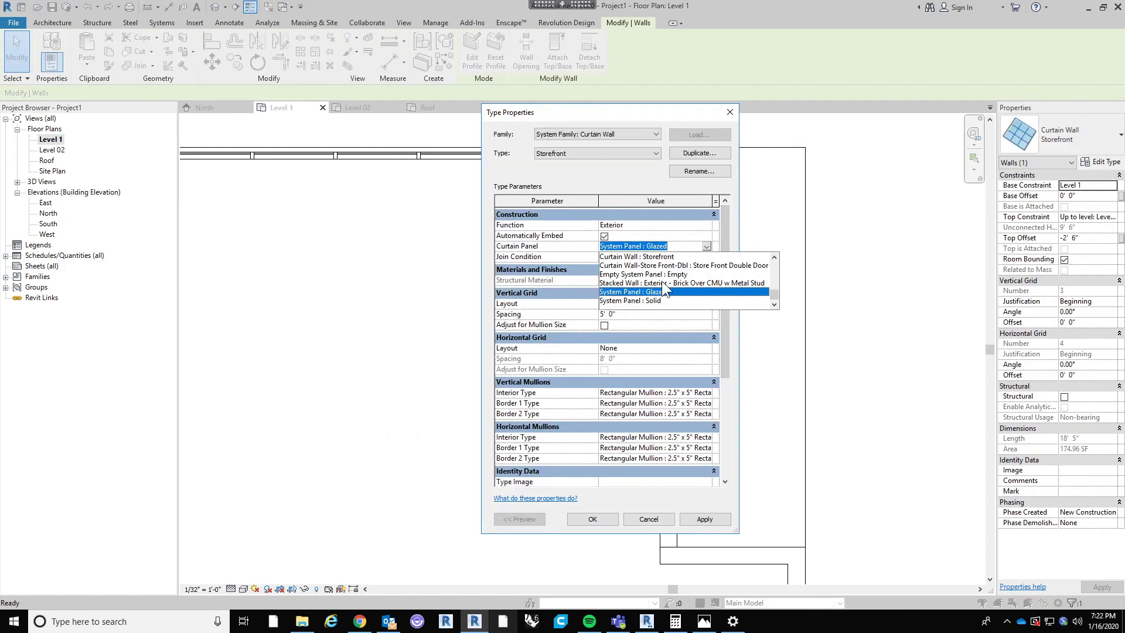
{"action": "left_click", "coordinate": [659, 300]}
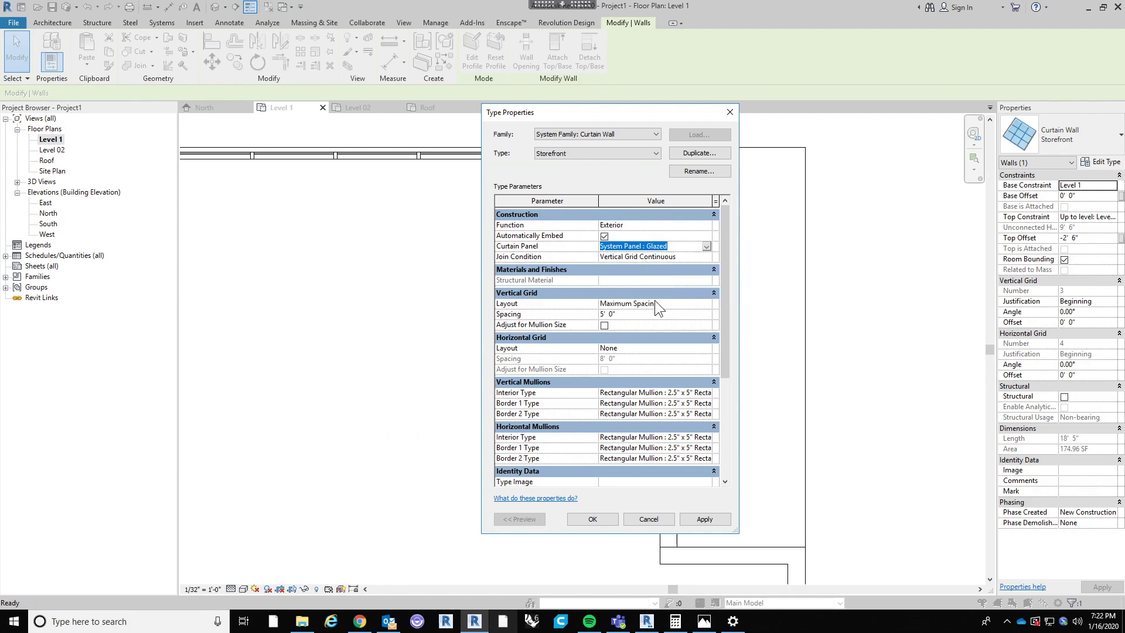
{"action": "left_click", "coordinate": [593, 518]}
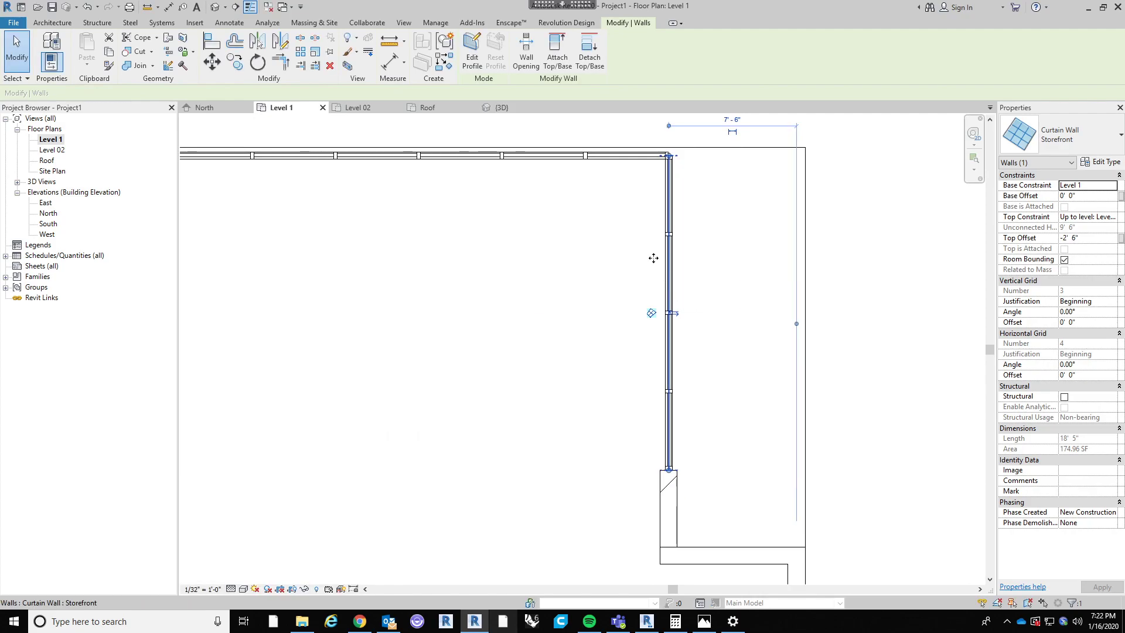
{"action": "left_click", "coordinate": [215, 6]}
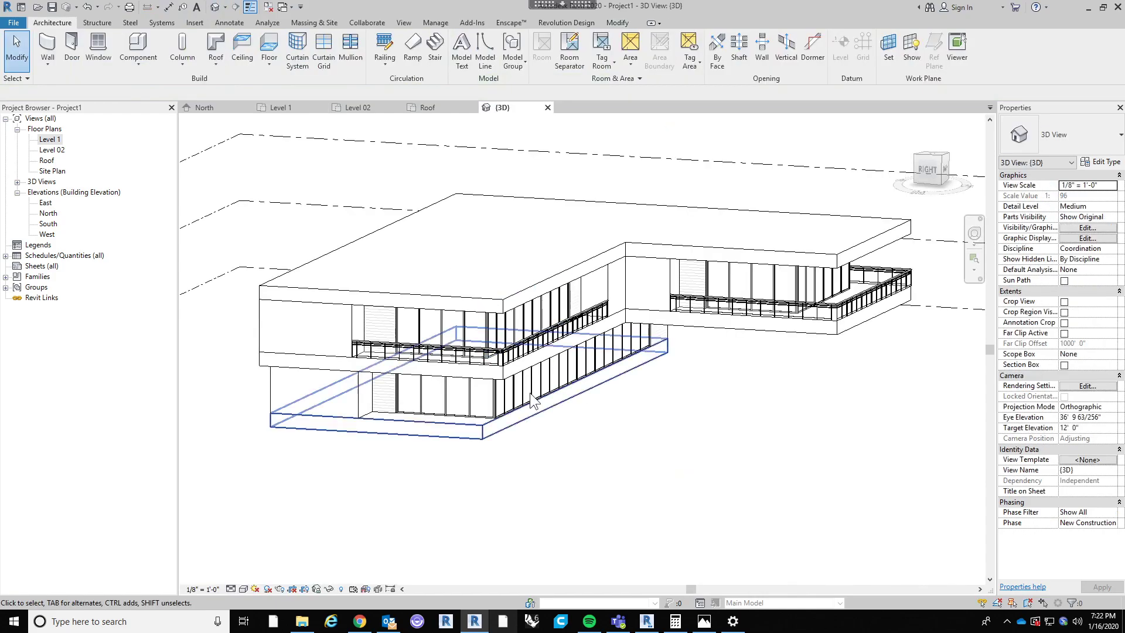
Step: Orbit in close to the storefront wall in 3D, then return to the Level 1 plan
{"action": "scroll", "coordinate": [532, 400], "scroll_direction": "up", "scroll_amount": 4}
{"action": "middle_click_drag", "start_coordinate": [585, 504], "coordinate": [613, 451], "text": "shift"}
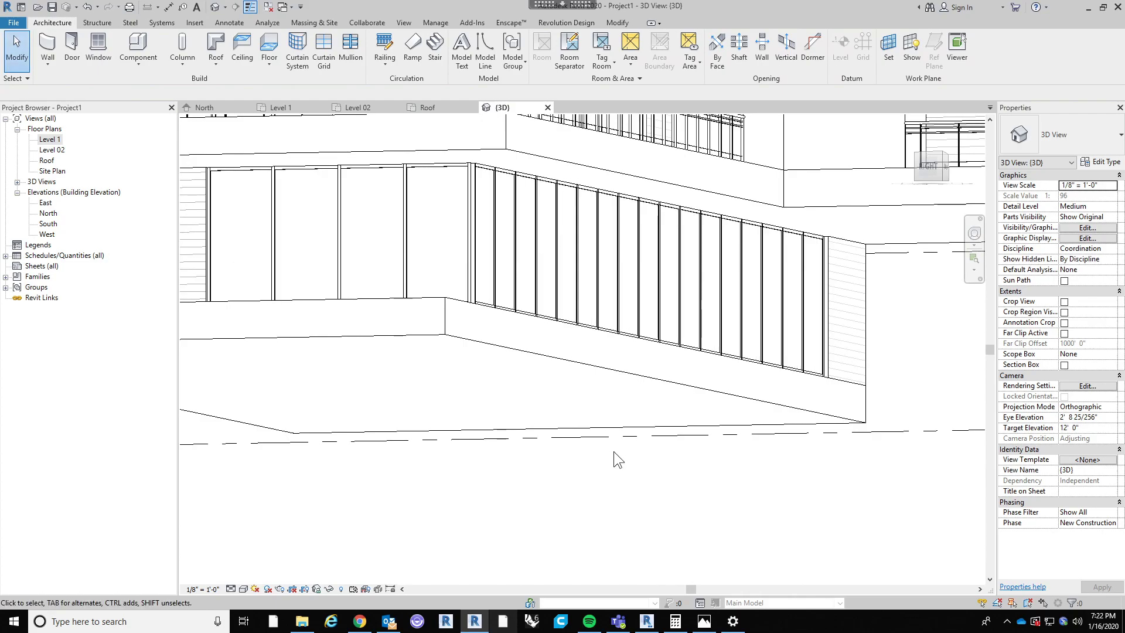
{"action": "scroll", "coordinate": [553, 357], "scroll_direction": "down", "scroll_amount": 2}
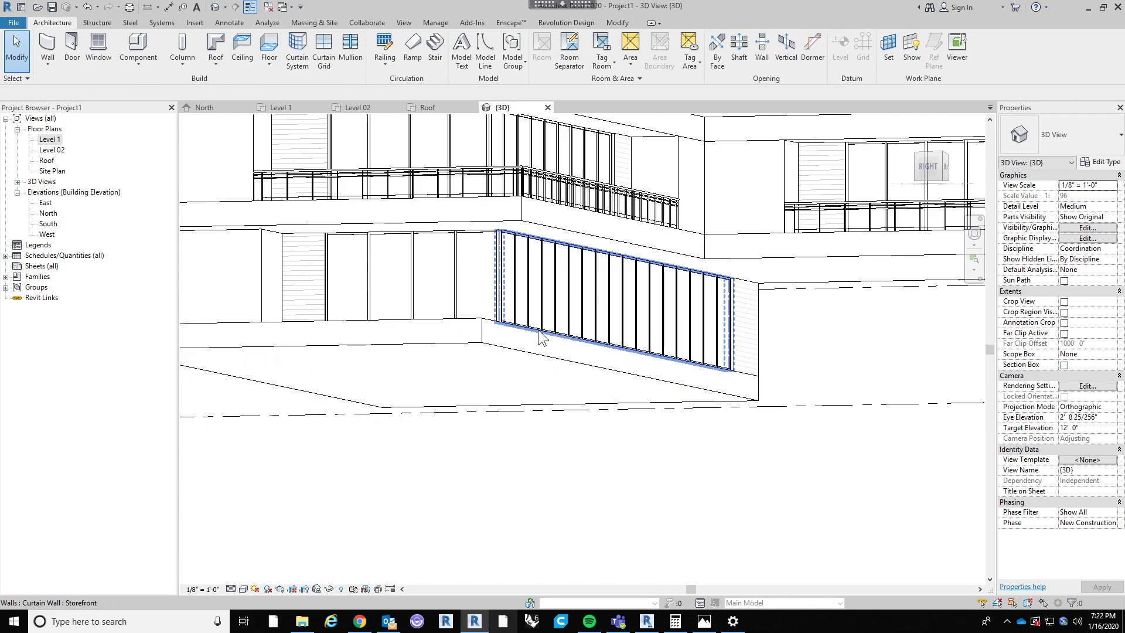
{"action": "double_click", "coordinate": [49, 139]}
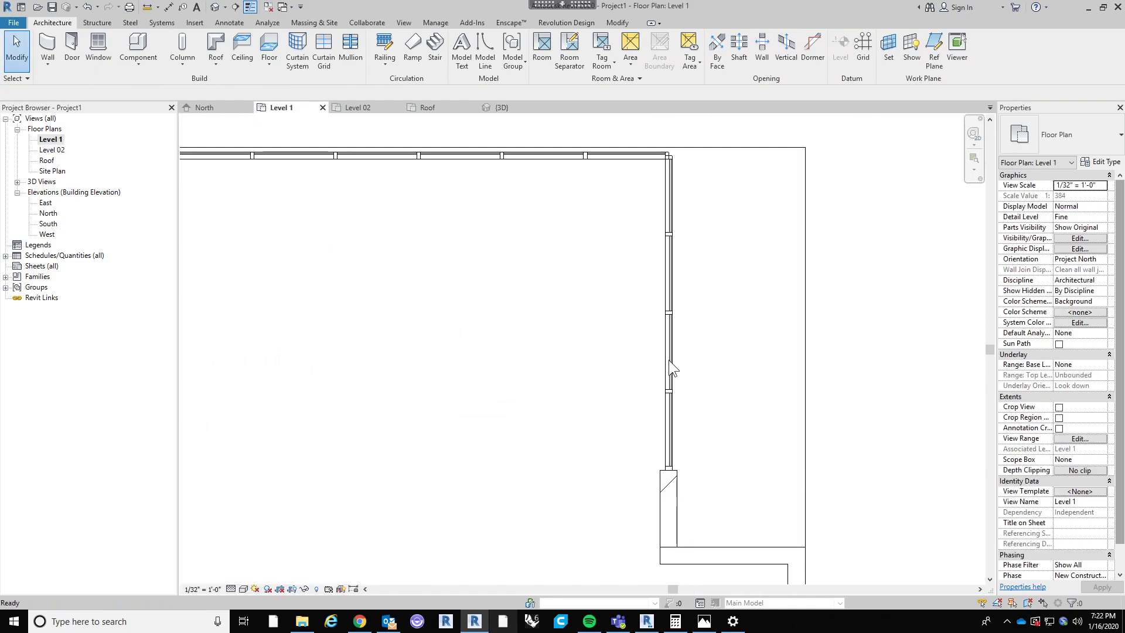
{"action": "scroll", "coordinate": [669, 360], "scroll_direction": "up", "scroll_amount": 3}
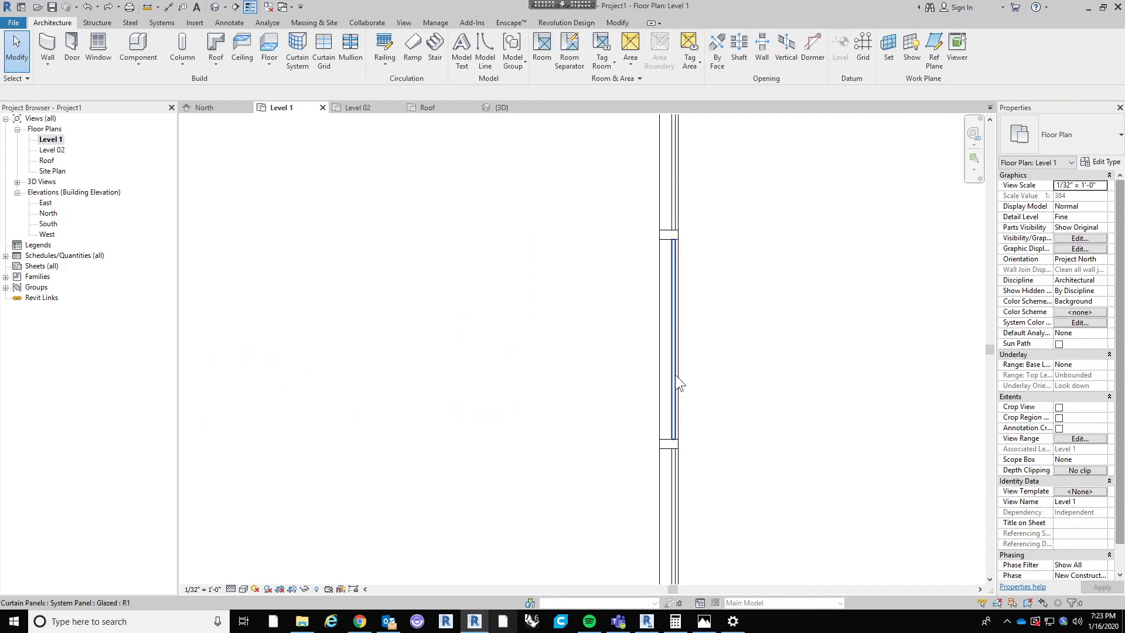
Step: Unpin one curtain panel of the storefront wall
{"action": "left_click", "coordinate": [675, 376]}
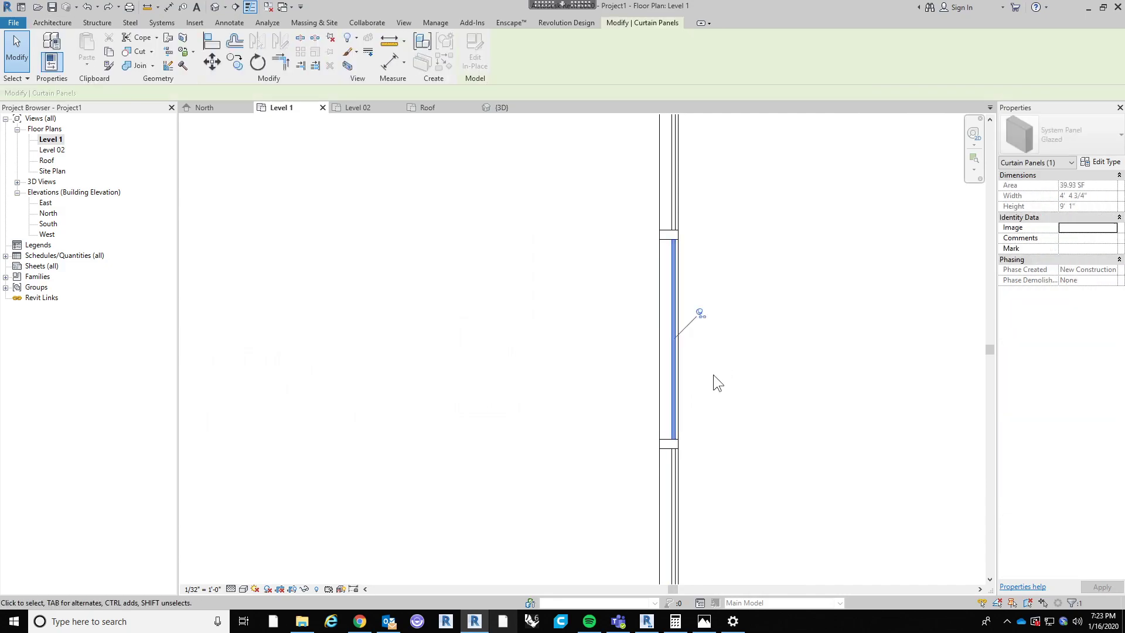
{"action": "left_click", "coordinate": [702, 317]}
{"action": "left_click", "coordinate": [797, 252]}
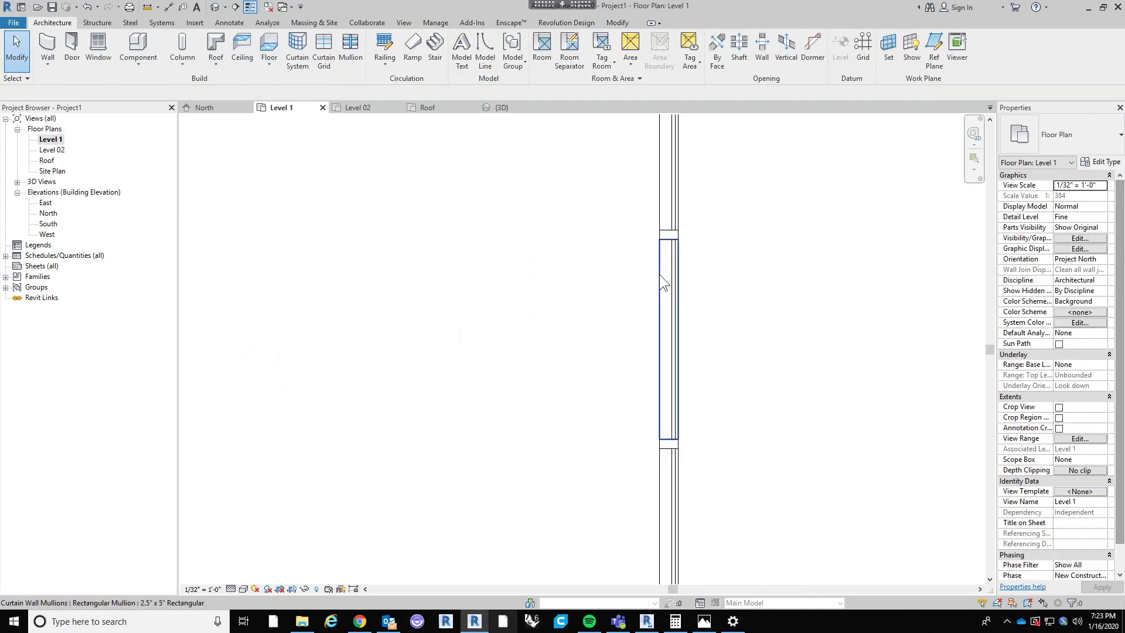
Step: Change the Storefront wall type's Curtain Panel to System Panel : Solid
{"action": "left_click", "coordinate": [669, 184]}
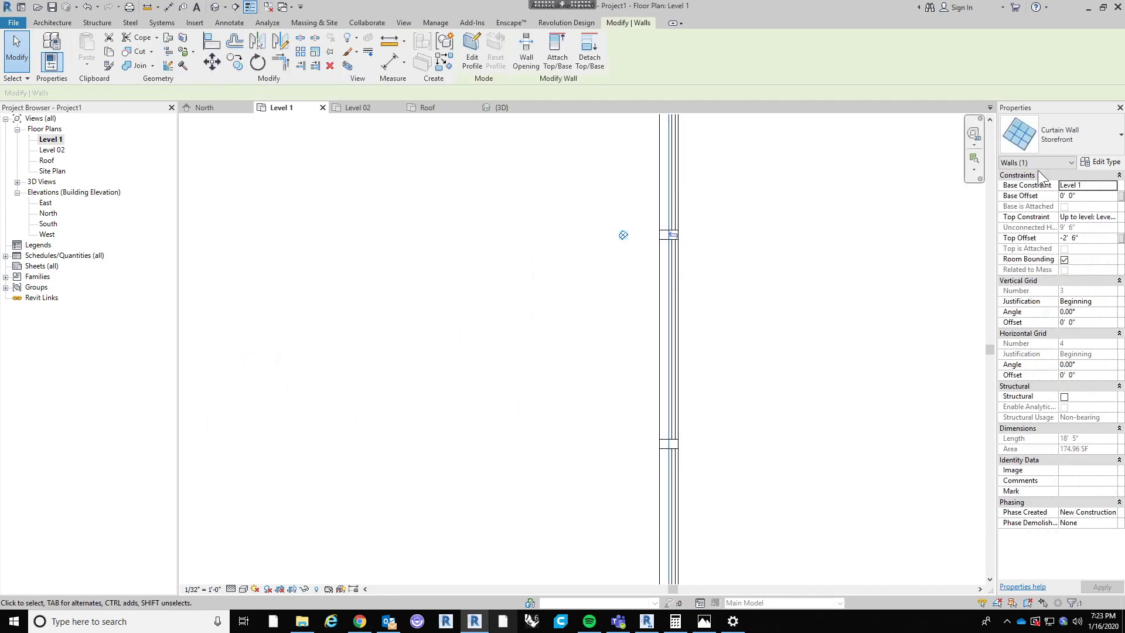
{"action": "left_click", "coordinate": [1088, 163]}
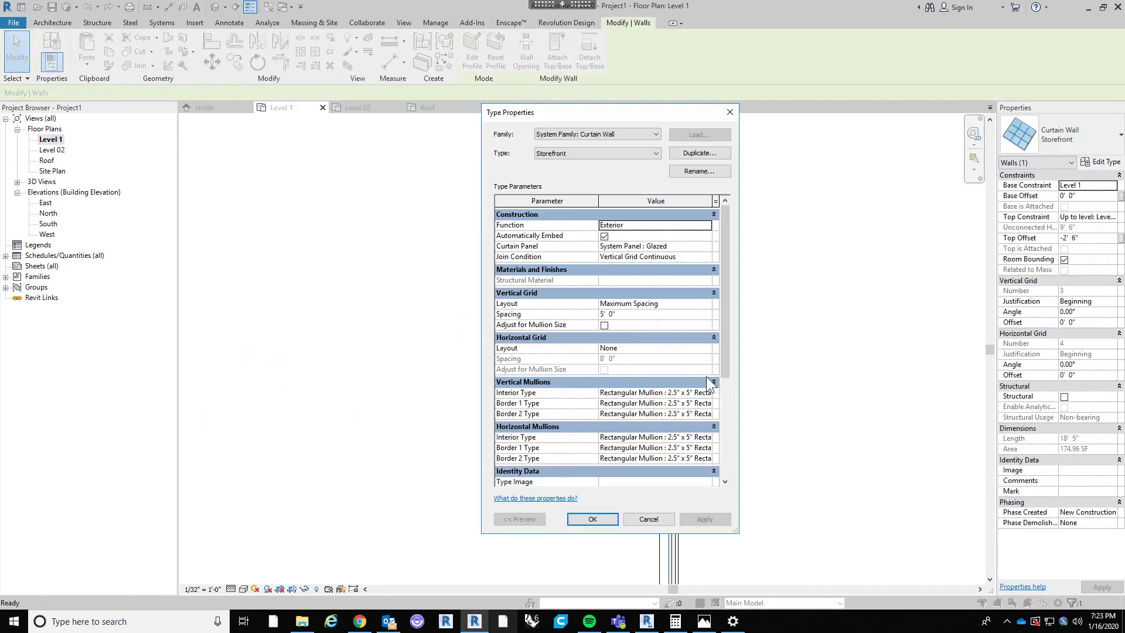
{"action": "left_click", "coordinate": [709, 246]}
{"action": "left_click", "coordinate": [707, 246]}
{"action": "left_click", "coordinate": [674, 300]}
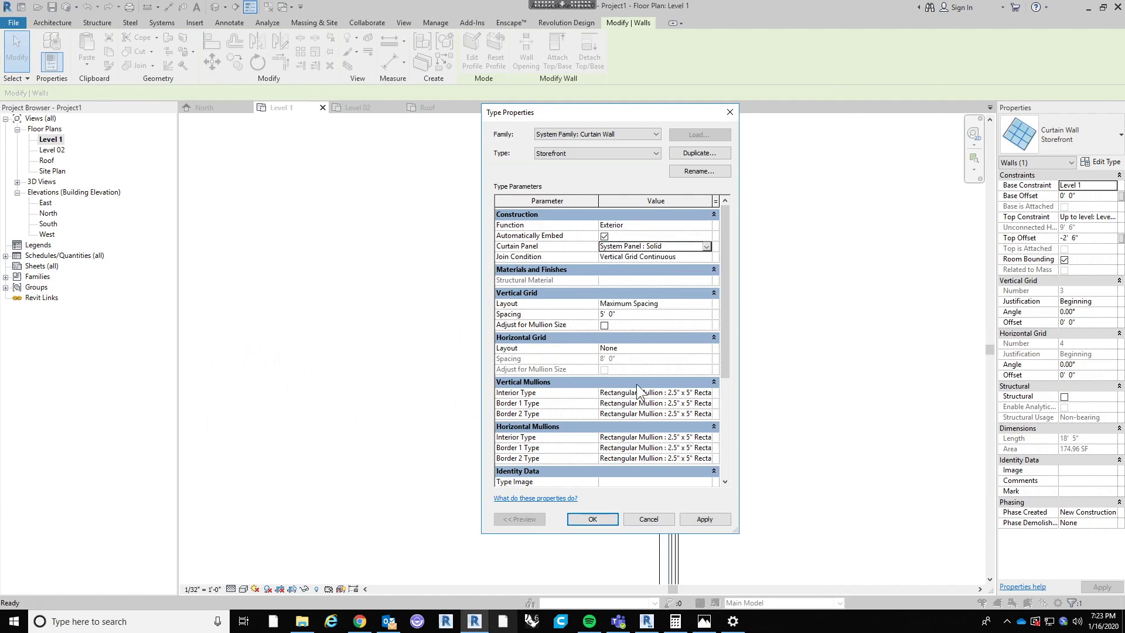
{"action": "left_click", "coordinate": [607, 518]}
{"action": "left_click", "coordinate": [610, 510]}
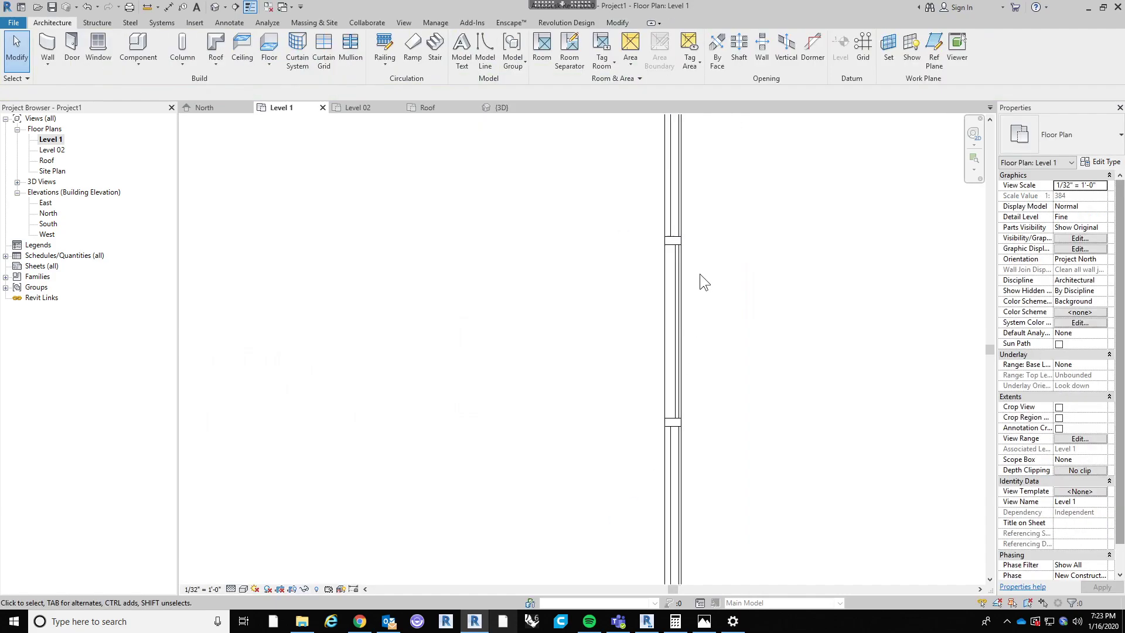
{"action": "left_click", "coordinate": [214, 8]}
{"action": "scroll", "coordinate": [417, 286], "scroll_direction": "up", "scroll_amount": 3}
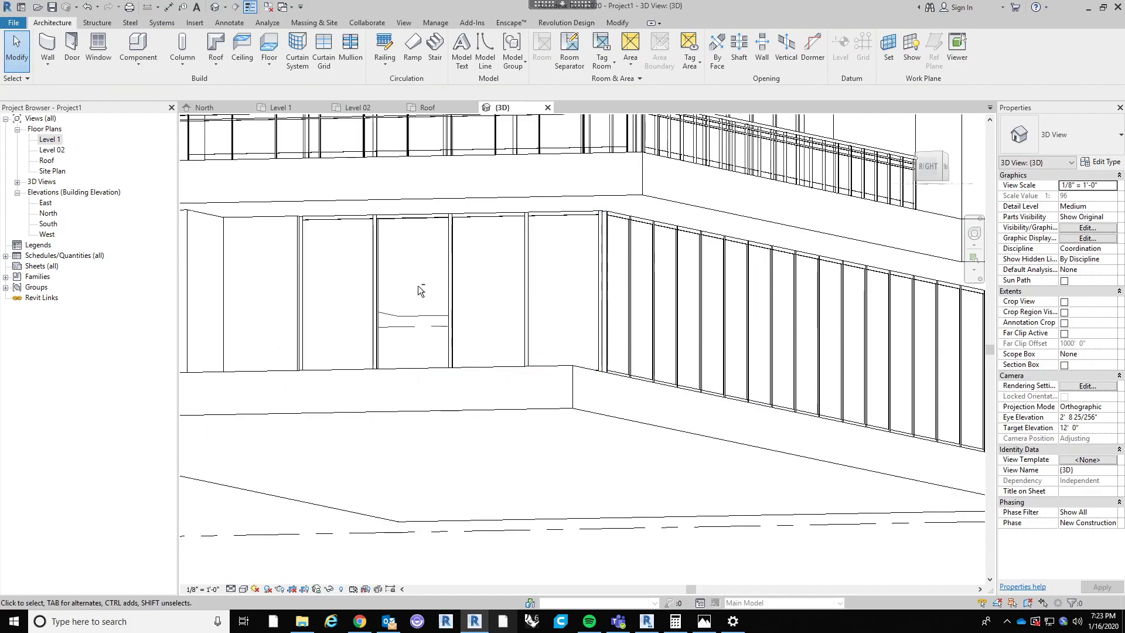
{"action": "middle_click_drag", "start_coordinate": [419, 288], "coordinate": [469, 325], "text": "shift"}
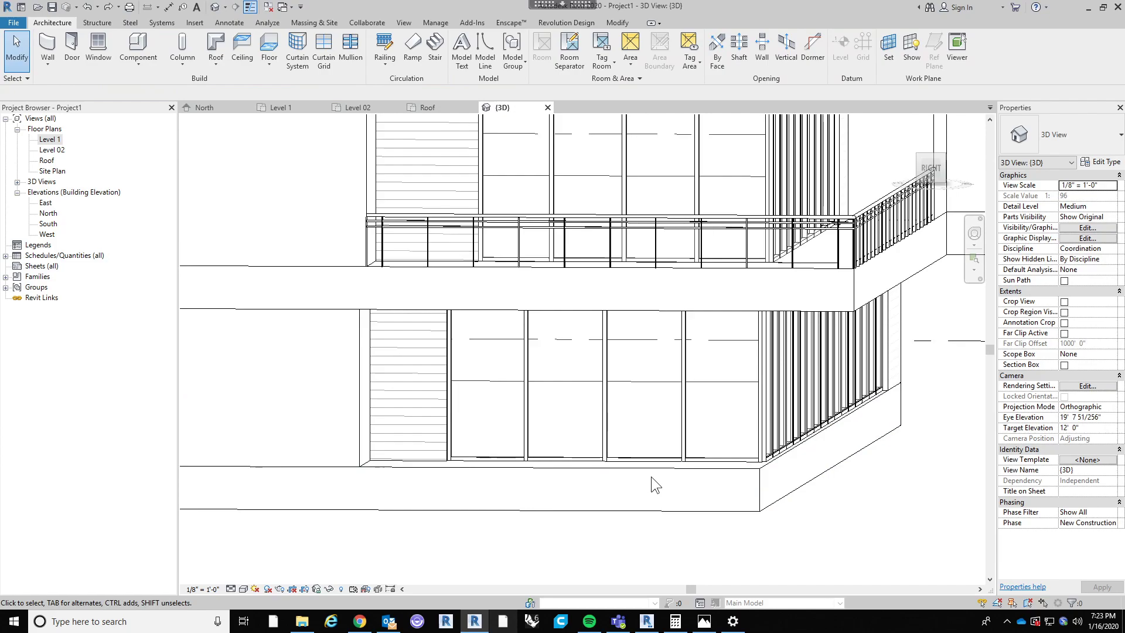
{"action": "key", "text": "ctrl+Tab"}
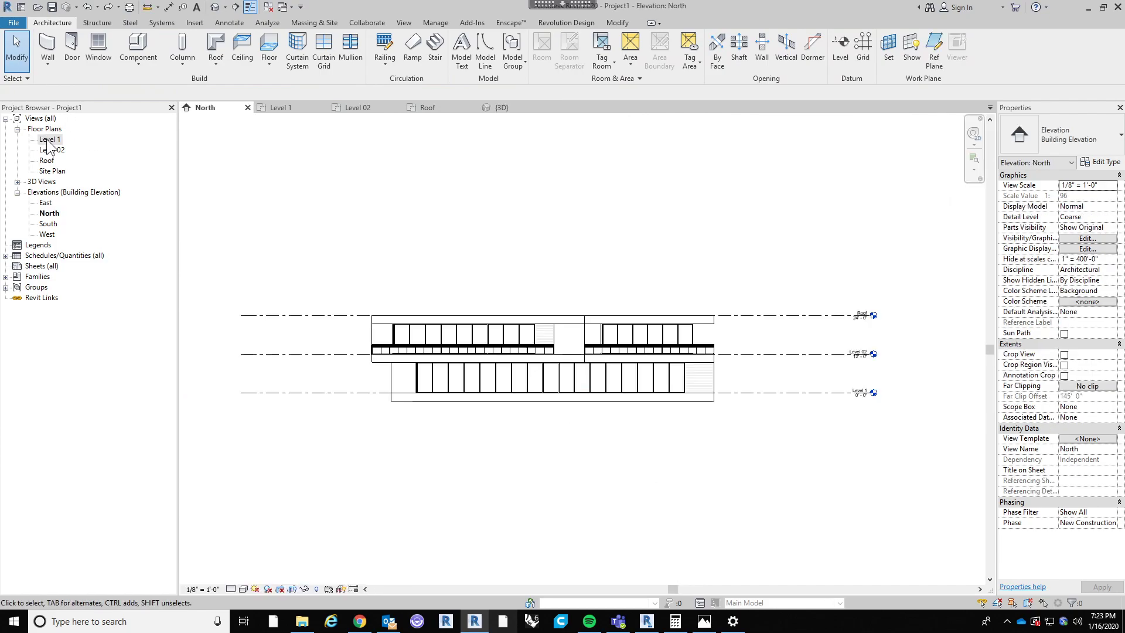
{"action": "double_click", "coordinate": [48, 140]}
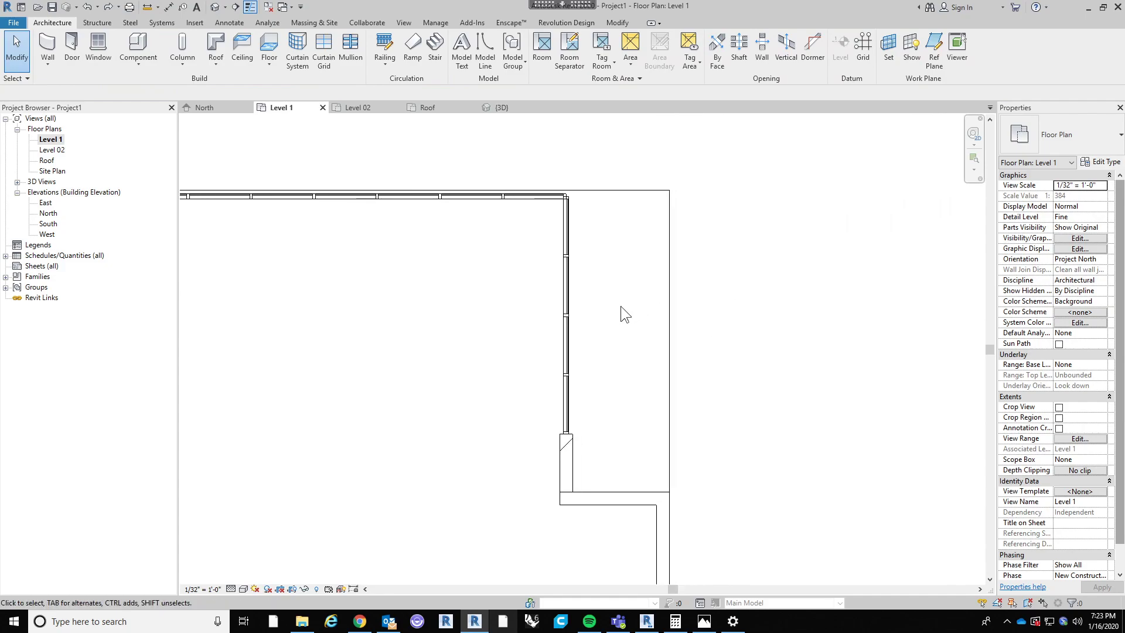
{"action": "scroll", "coordinate": [585, 309], "scroll_direction": "up", "scroll_amount": 1}
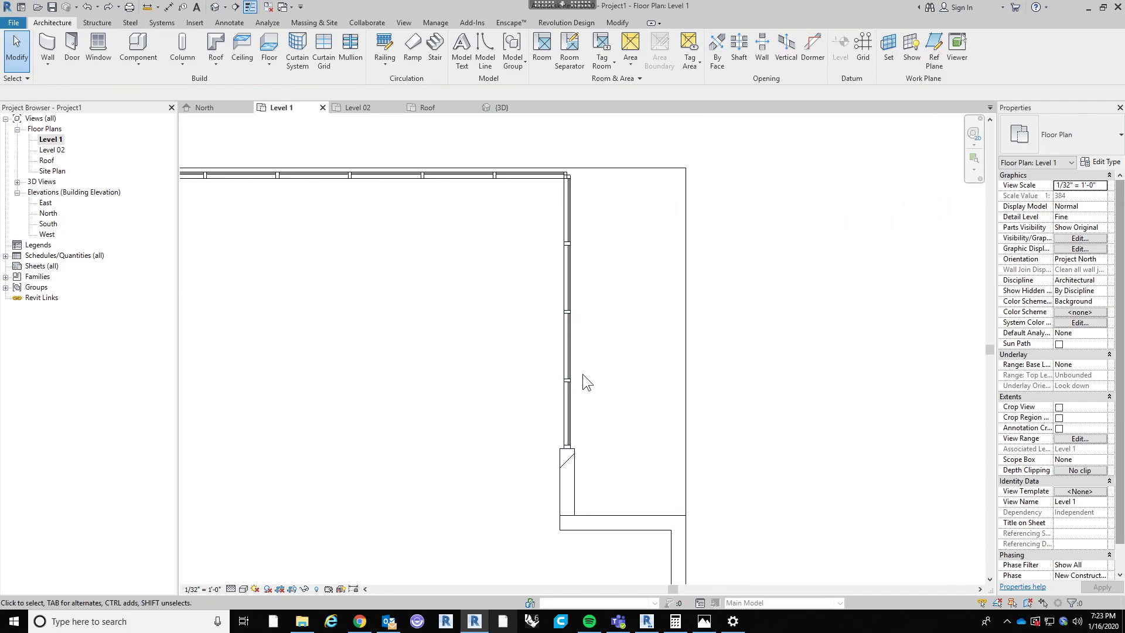
{"action": "scroll", "coordinate": [582, 355], "scroll_direction": "up", "scroll_amount": 3}
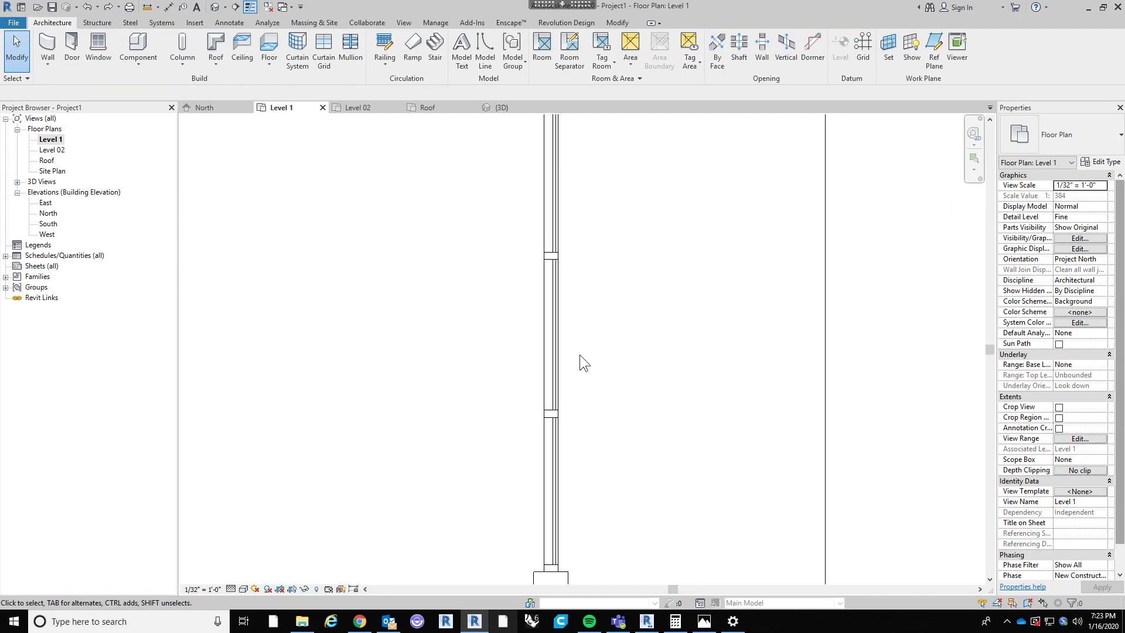
{"action": "left_click", "coordinate": [554, 333]}
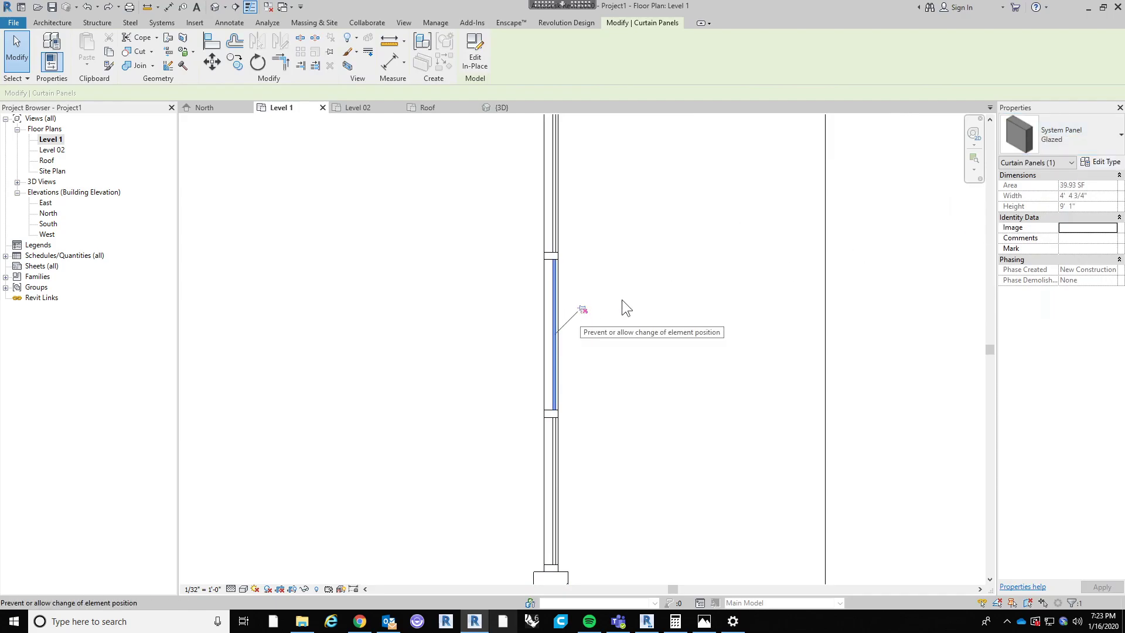
{"action": "left_click", "coordinate": [1063, 132]}
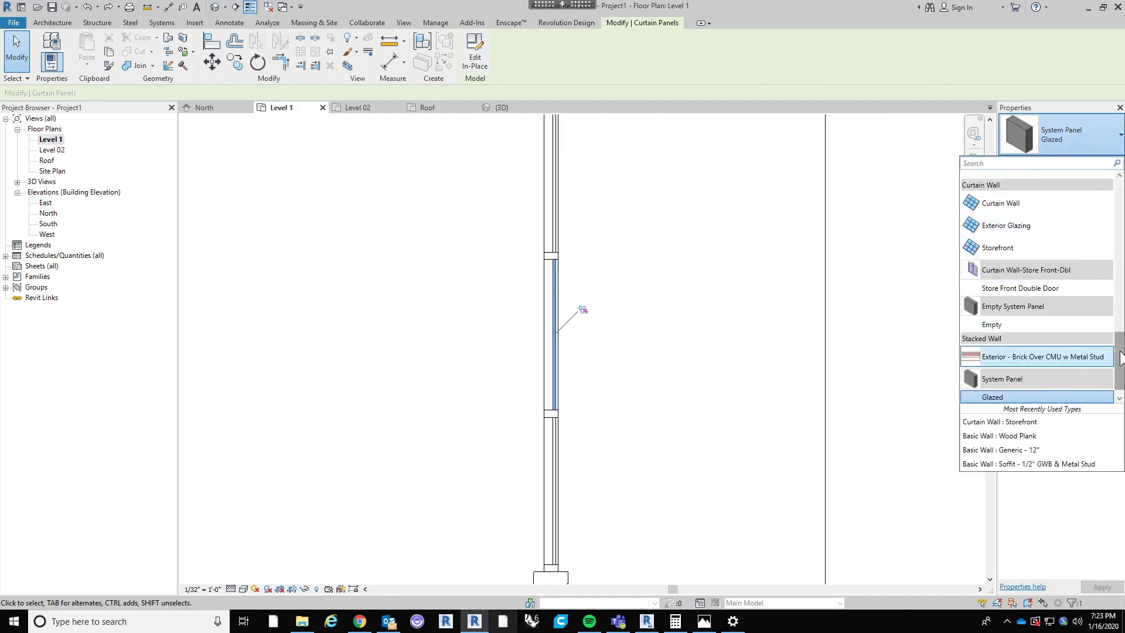
{"action": "mouse_move", "coordinate": [1120, 359]}
{"action": "left_mouse_down"}
{"action": "mouse_move", "coordinate": [1120, 200]}
{"action": "mouse_move", "coordinate": [1123, 301]}
{"action": "mouse_move", "coordinate": [1101, 366]}
{"action": "left_mouse_up"}
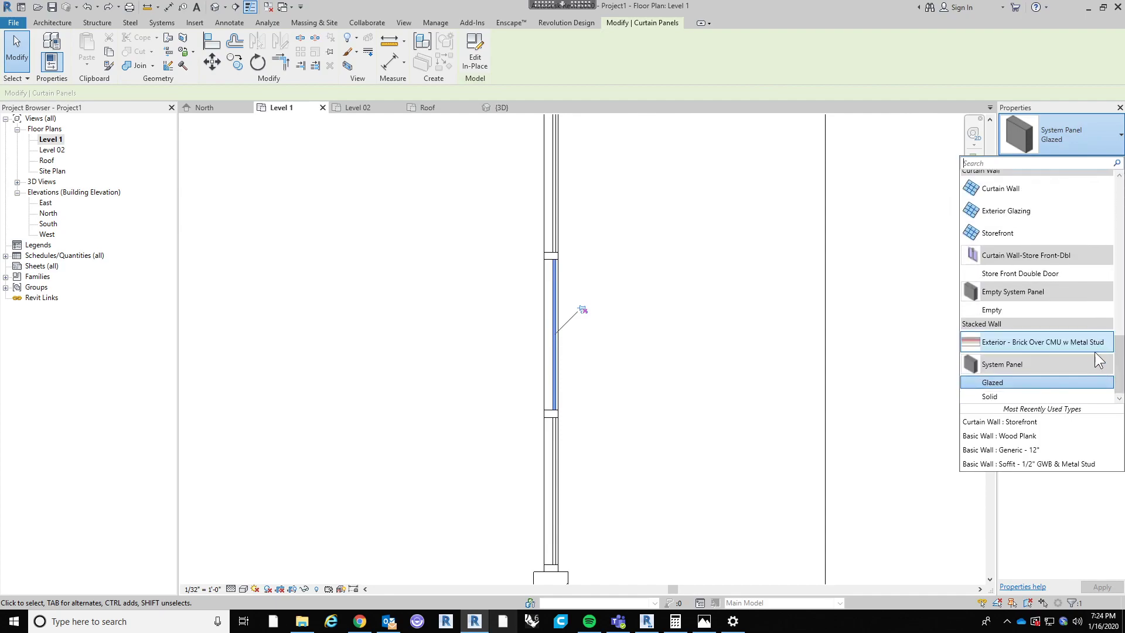
{"action": "left_click", "coordinate": [1021, 273]}
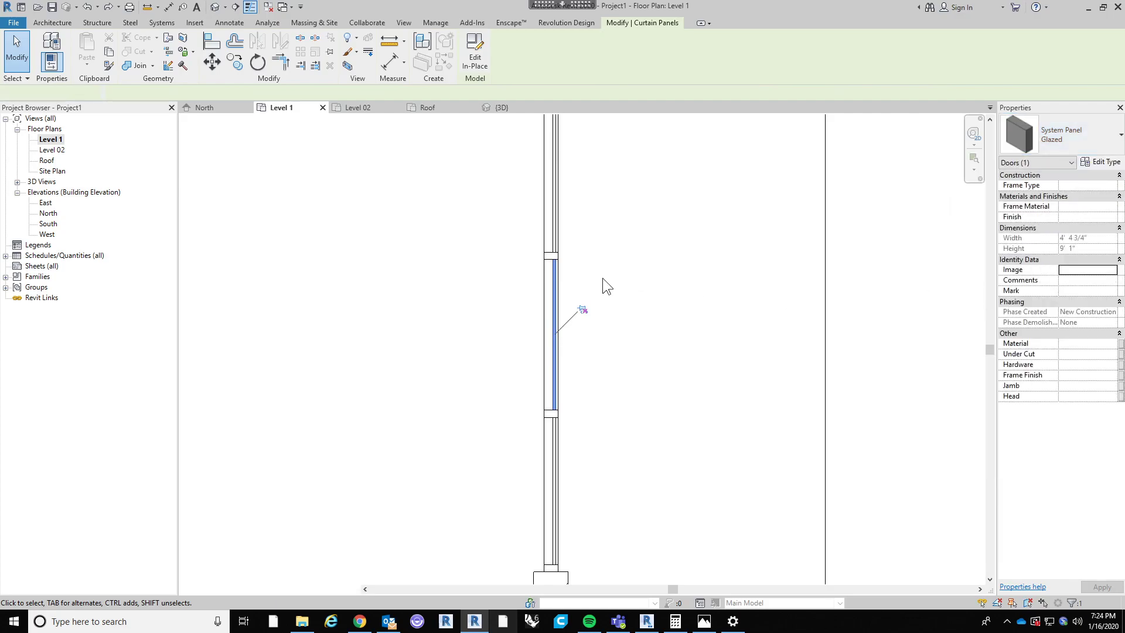
{"action": "left_click", "coordinate": [672, 314]}
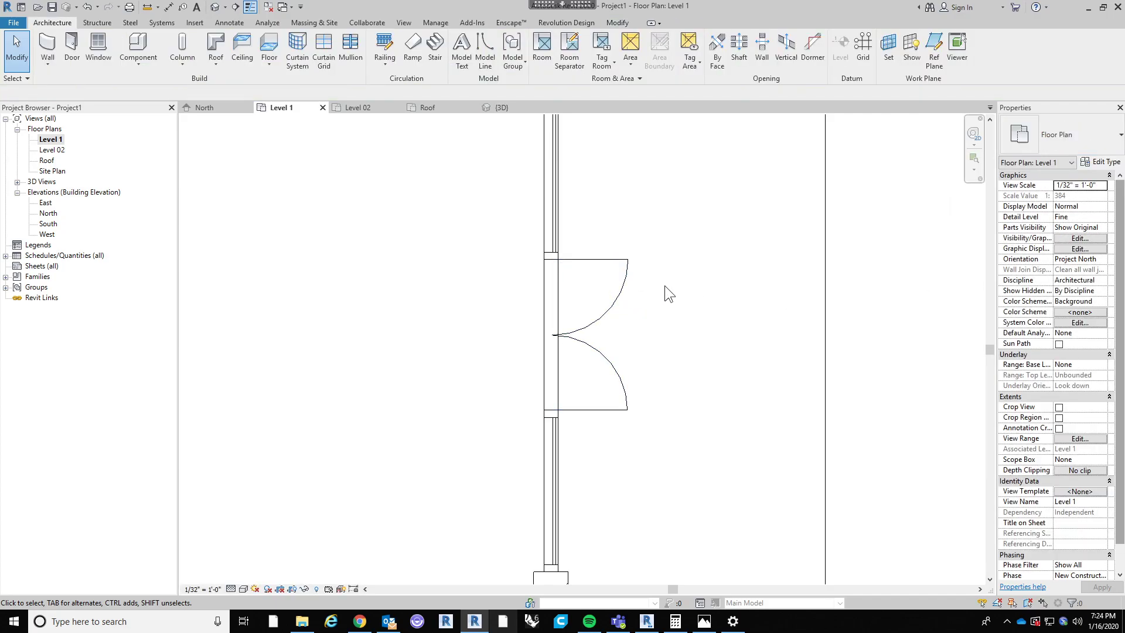
{"action": "scroll", "coordinate": [670, 268], "scroll_direction": "down", "scroll_amount": 2}
{"action": "middle_click_drag", "start_coordinate": [670, 269], "coordinate": [678, 368]}
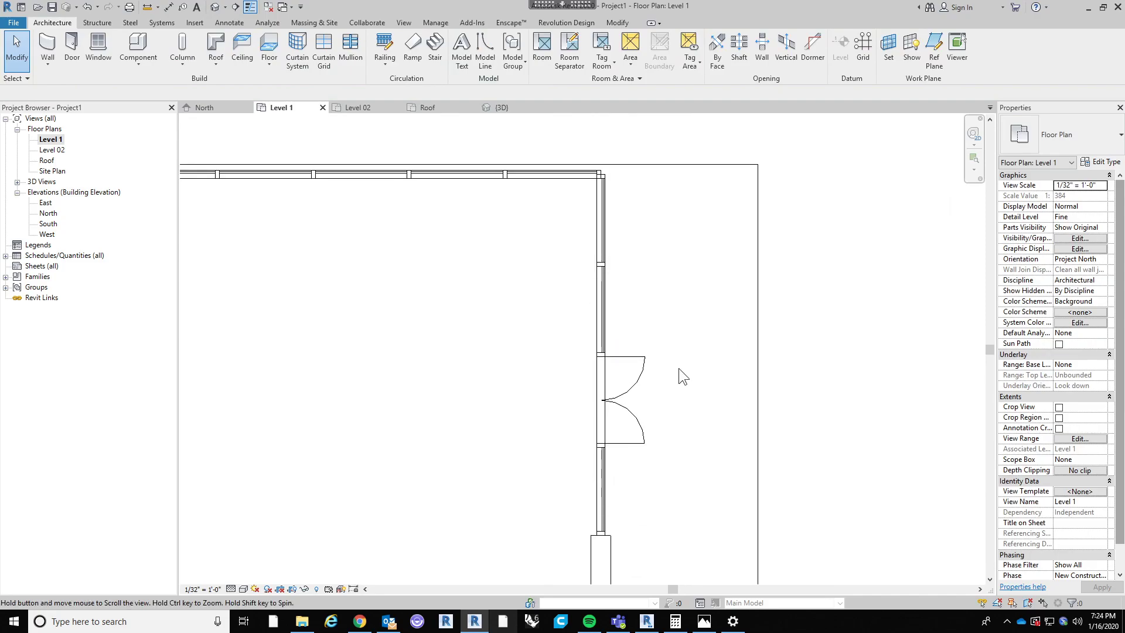
{"action": "left_click", "coordinate": [592, 354]}
{"action": "left_click", "coordinate": [674, 419]}
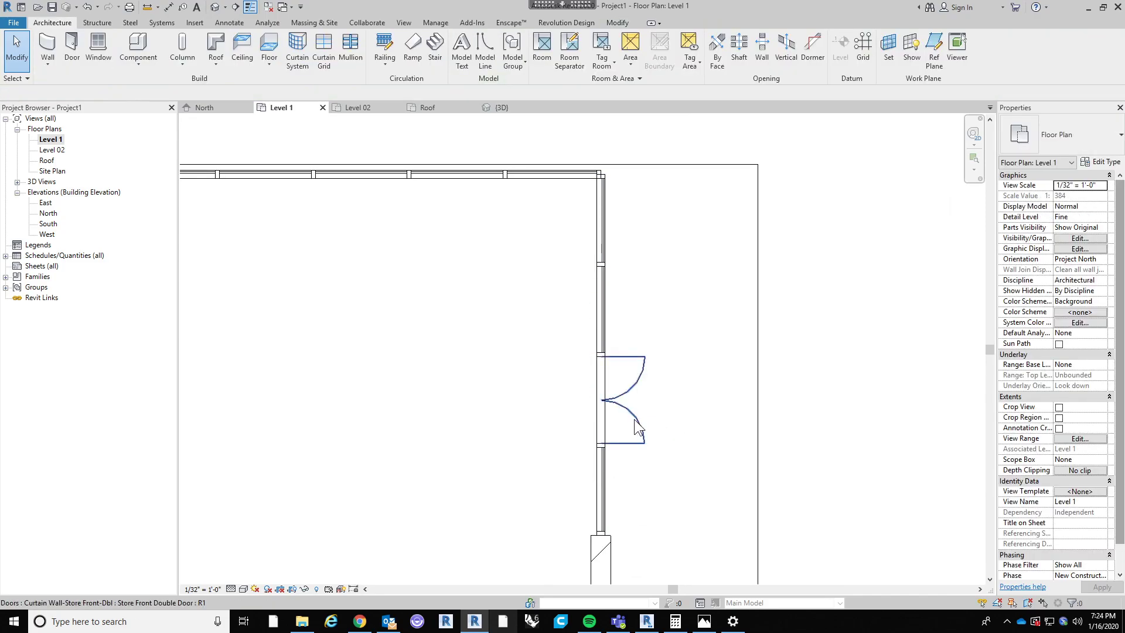
{"action": "key", "text": "ctrl+z"}
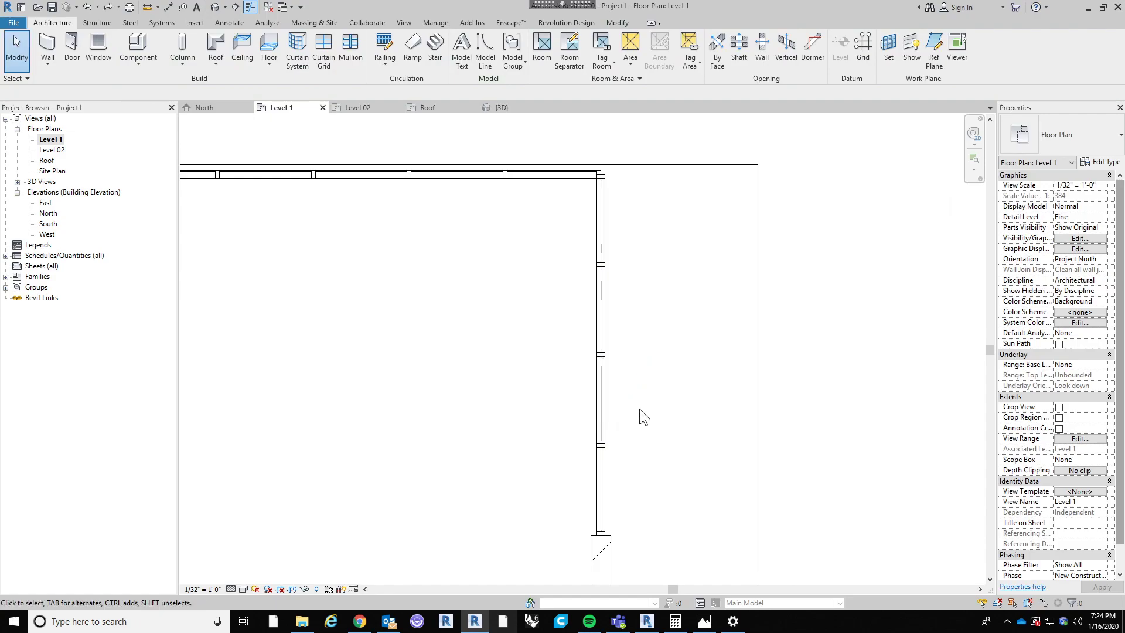
Step: Swap one glazed storefront curtain panel for the Store Front Double Door and view it in 3D
{"action": "scroll", "coordinate": [602, 382], "scroll_direction": "up", "scroll_amount": 3}
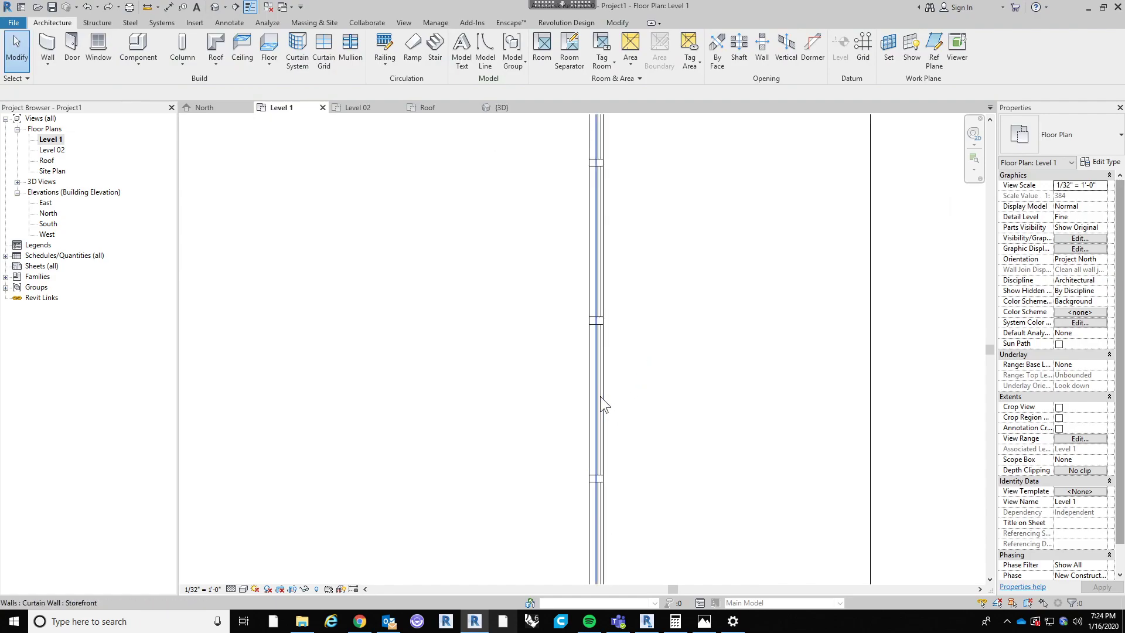
{"action": "key", "text": "Tab"}
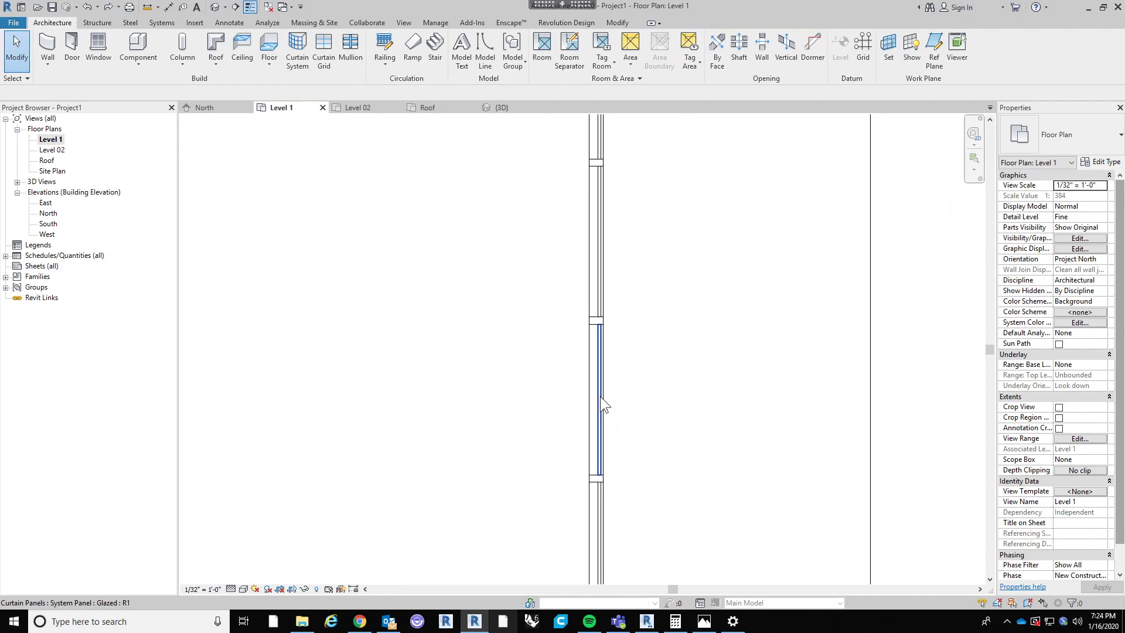
{"action": "left_click", "coordinate": [601, 397]}
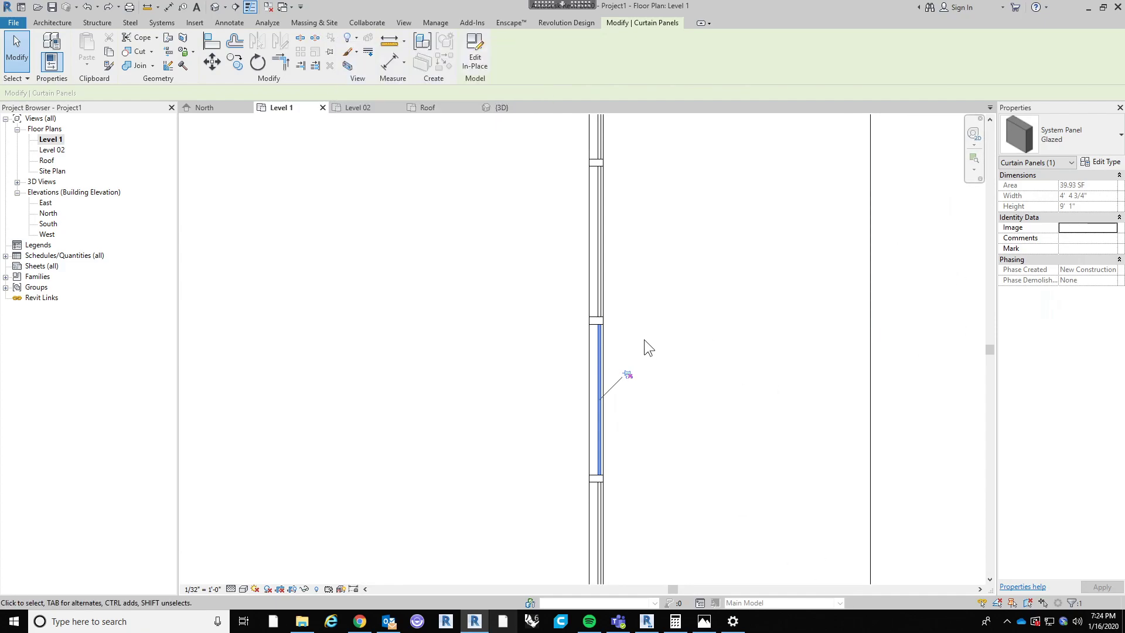
{"action": "left_click", "coordinate": [1077, 149]}
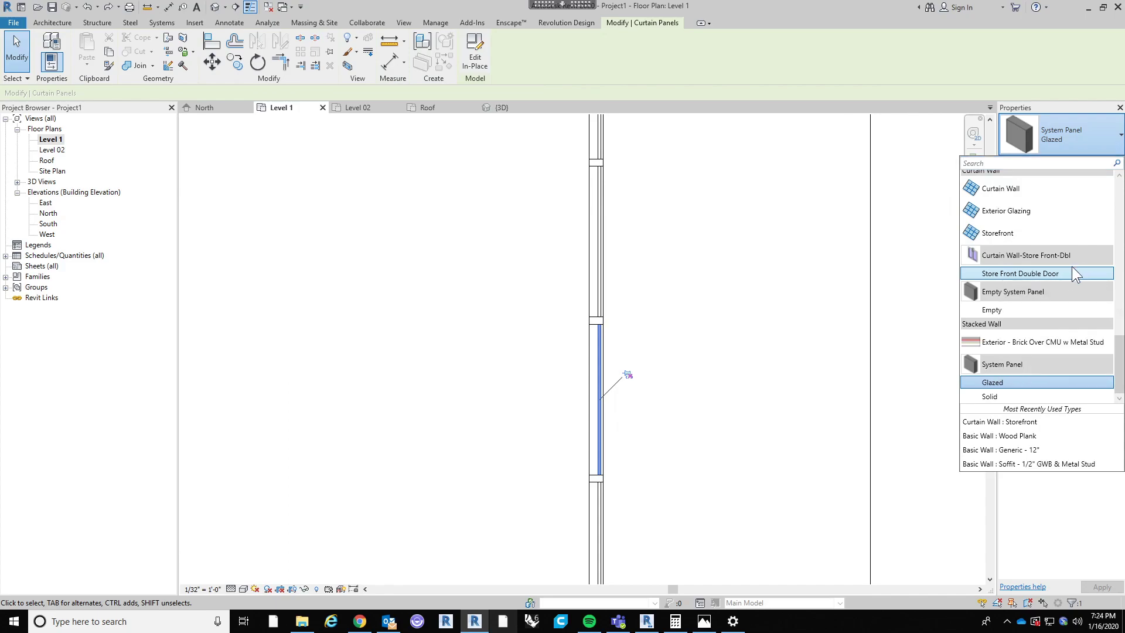
{"action": "left_click", "coordinate": [1063, 136]}
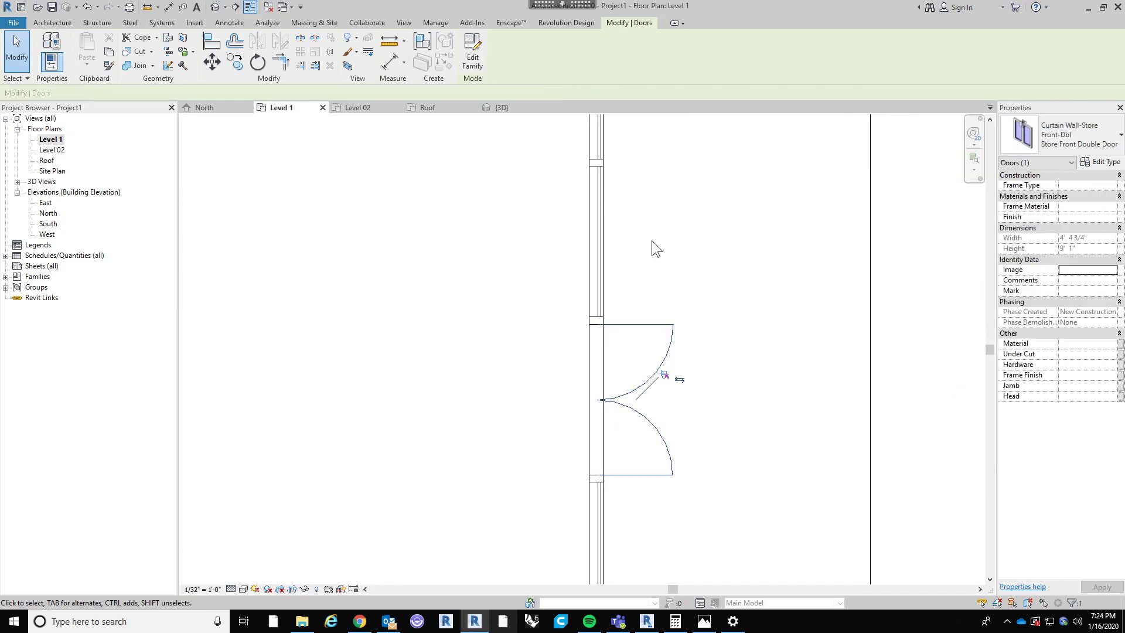
{"action": "left_click", "coordinate": [796, 444]}
{"action": "scroll", "coordinate": [796, 444], "scroll_direction": "down", "scroll_amount": 3}
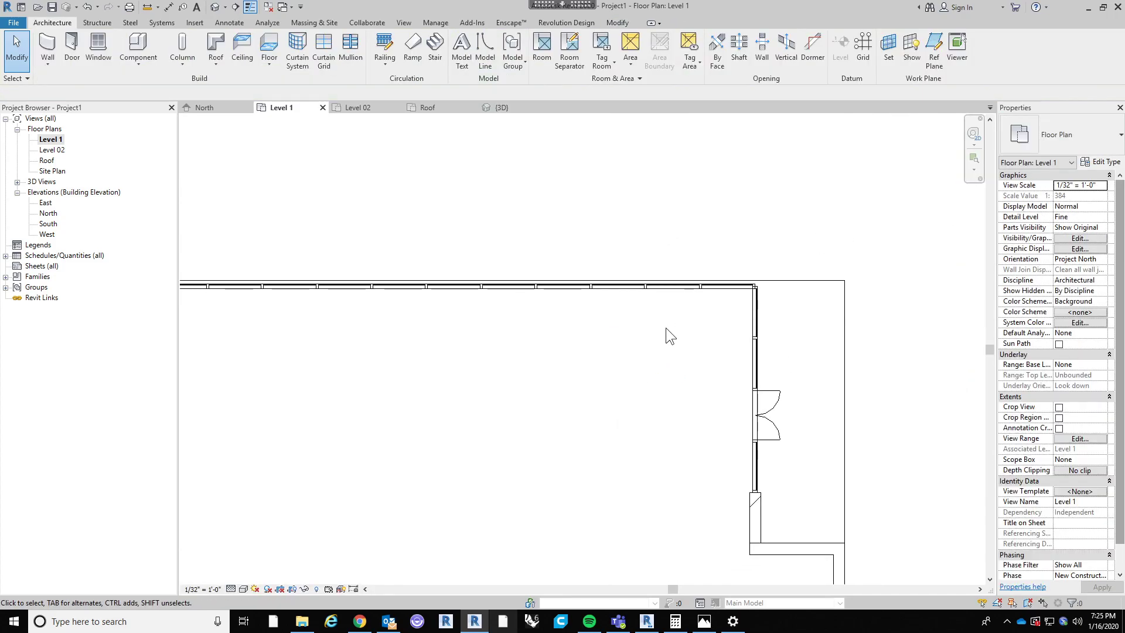
{"action": "left_click", "coordinate": [215, 7]}
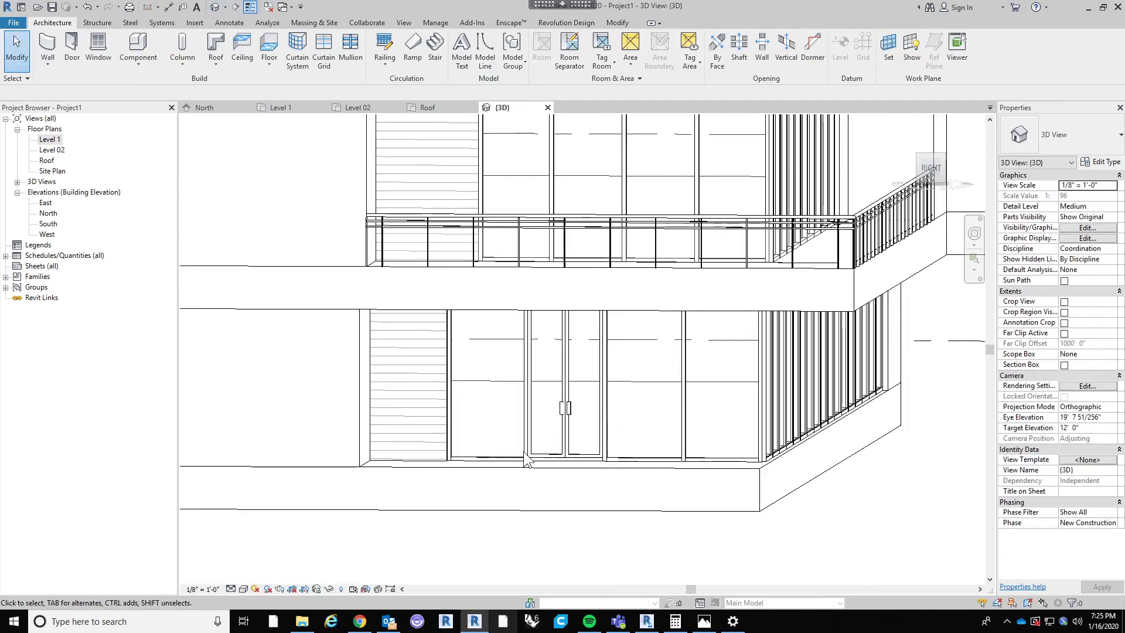
{"action": "scroll", "coordinate": [569, 475], "scroll_direction": "up", "scroll_amount": 3}
{"action": "scroll", "coordinate": [563, 469], "scroll_direction": "down", "scroll_amount": 5}
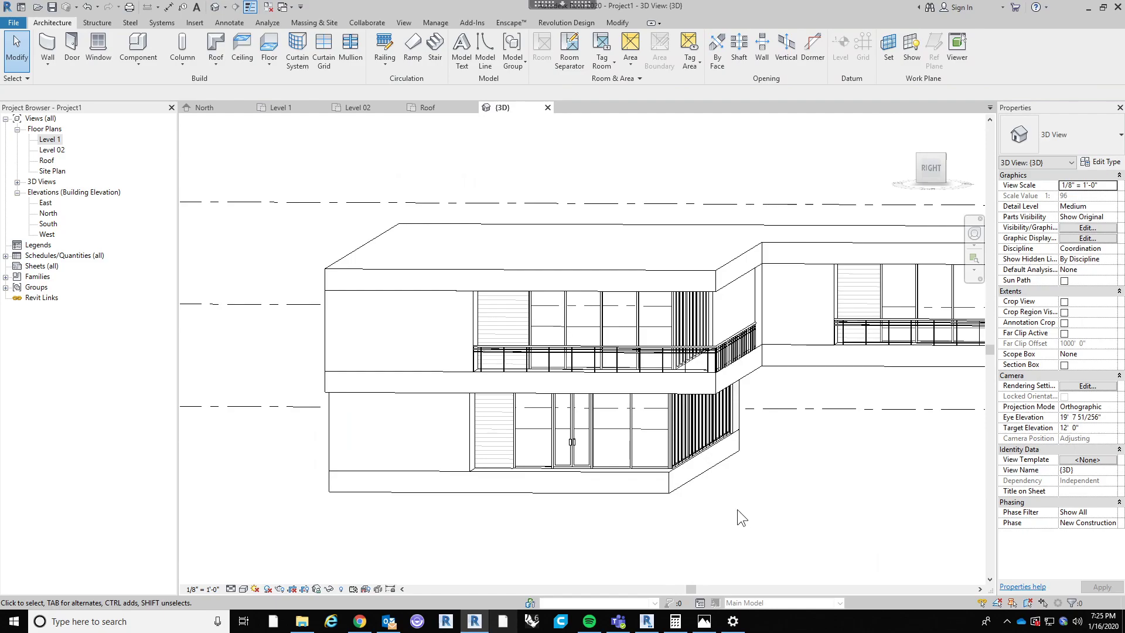
{"action": "left_click", "coordinate": [567, 444]}
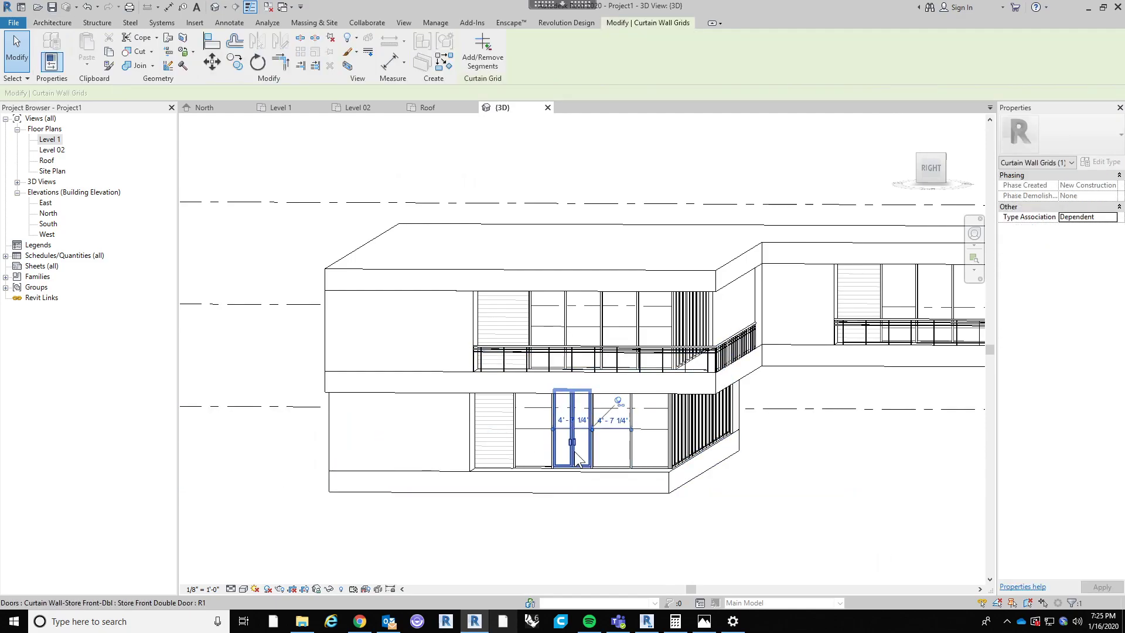
{"action": "left_click", "coordinate": [572, 446]}
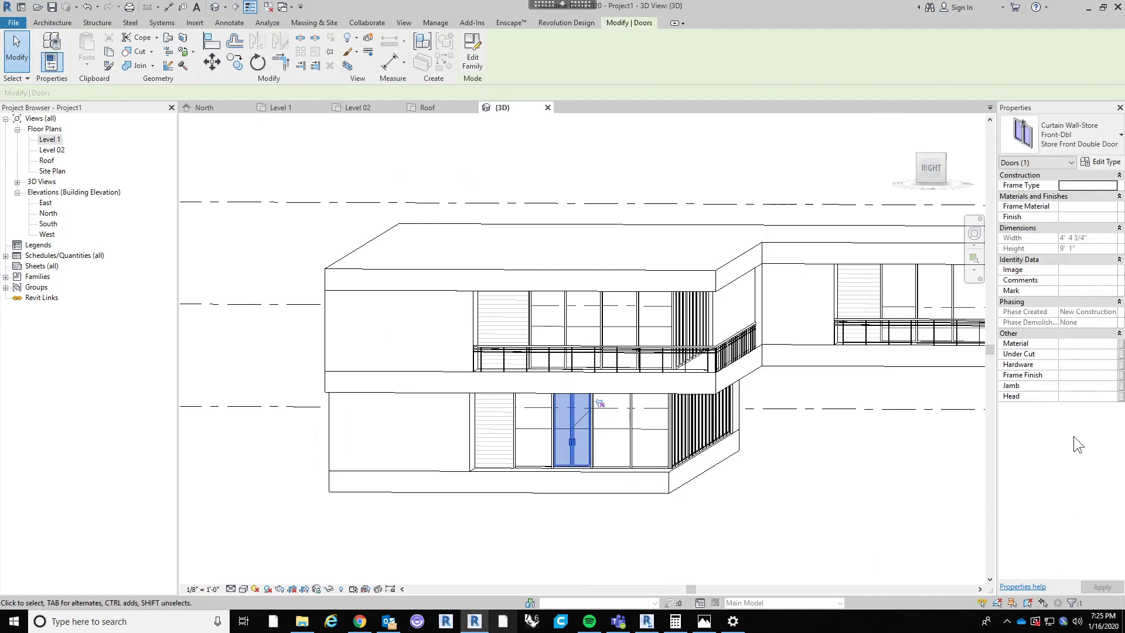
{"action": "left_click", "coordinate": [1099, 164]}
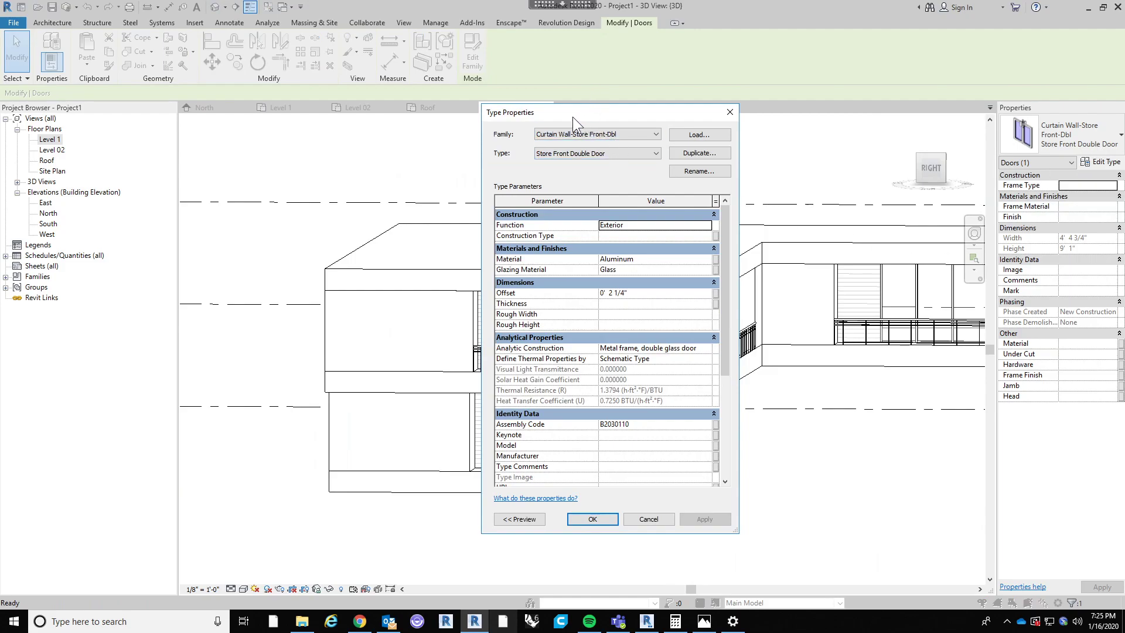
{"action": "left_click_drag", "start_coordinate": [571, 117], "coordinate": [648, 135]}
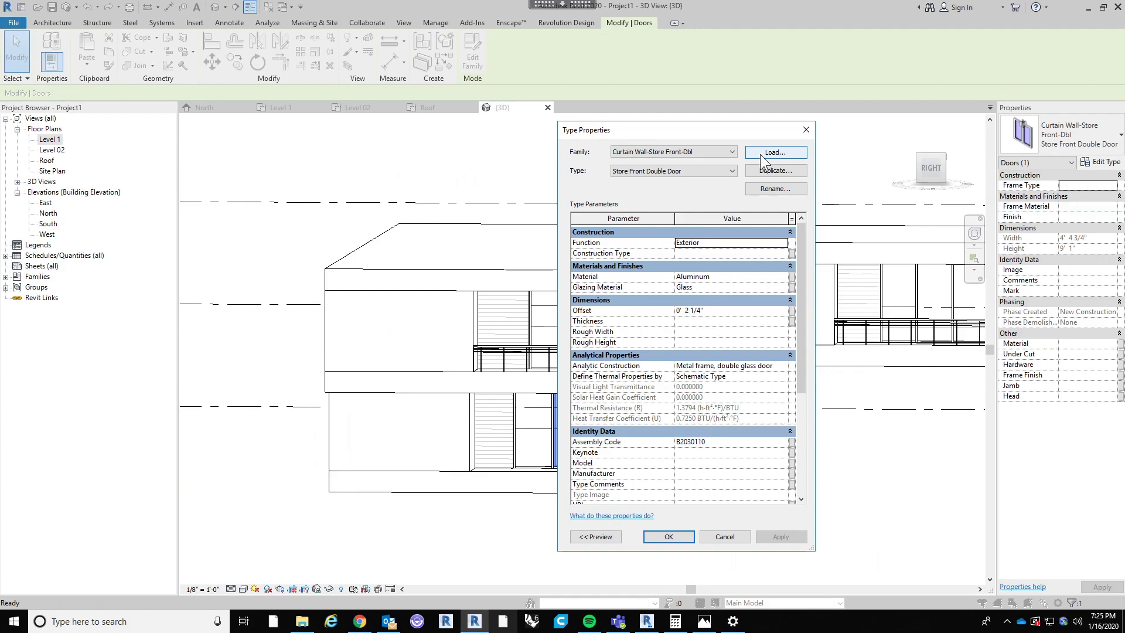
{"action": "left_click", "coordinate": [761, 154]}
{"action": "left_click", "coordinate": [807, 129]}
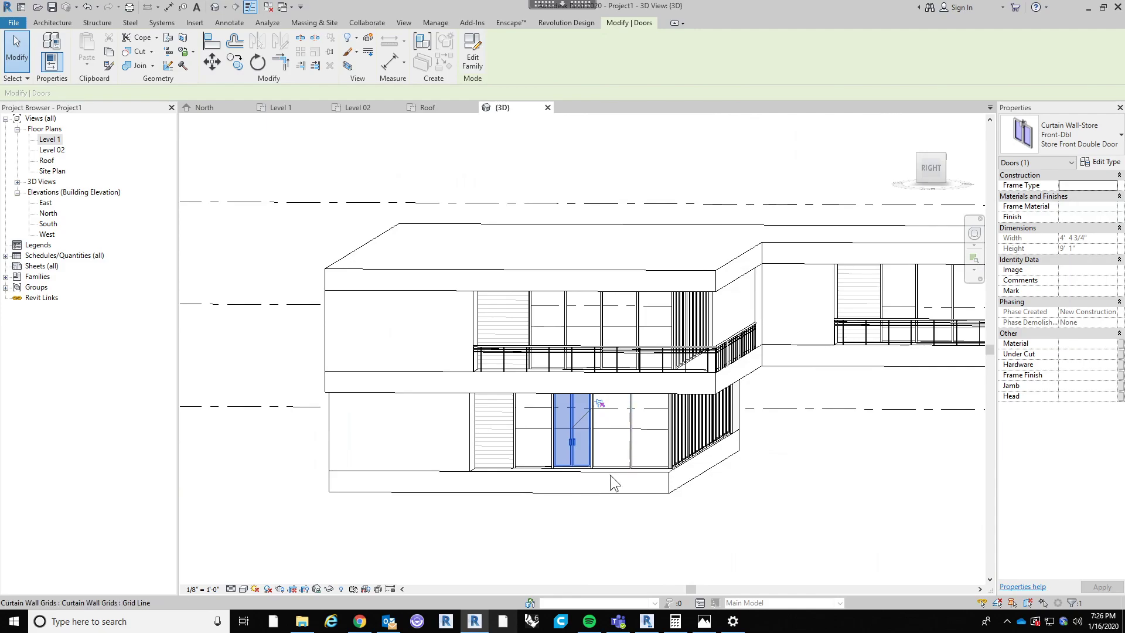
{"action": "scroll", "coordinate": [610, 475], "scroll_direction": "up", "scroll_amount": 4}
{"action": "scroll", "coordinate": [550, 460], "scroll_direction": "down", "scroll_amount": 4}
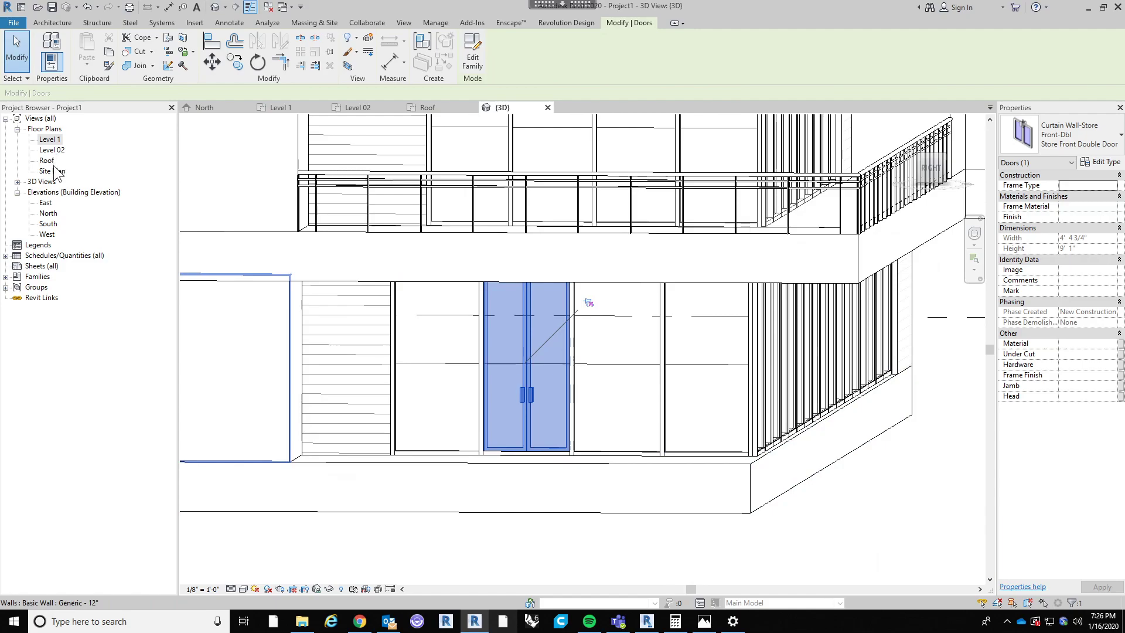
Step: On the Level 1 plan, zoom to the storefront and pick the mullion, then a glazed panel
{"action": "double_click", "coordinate": [51, 139]}
{"action": "scroll", "coordinate": [801, 279], "scroll_direction": "up", "scroll_amount": 5}
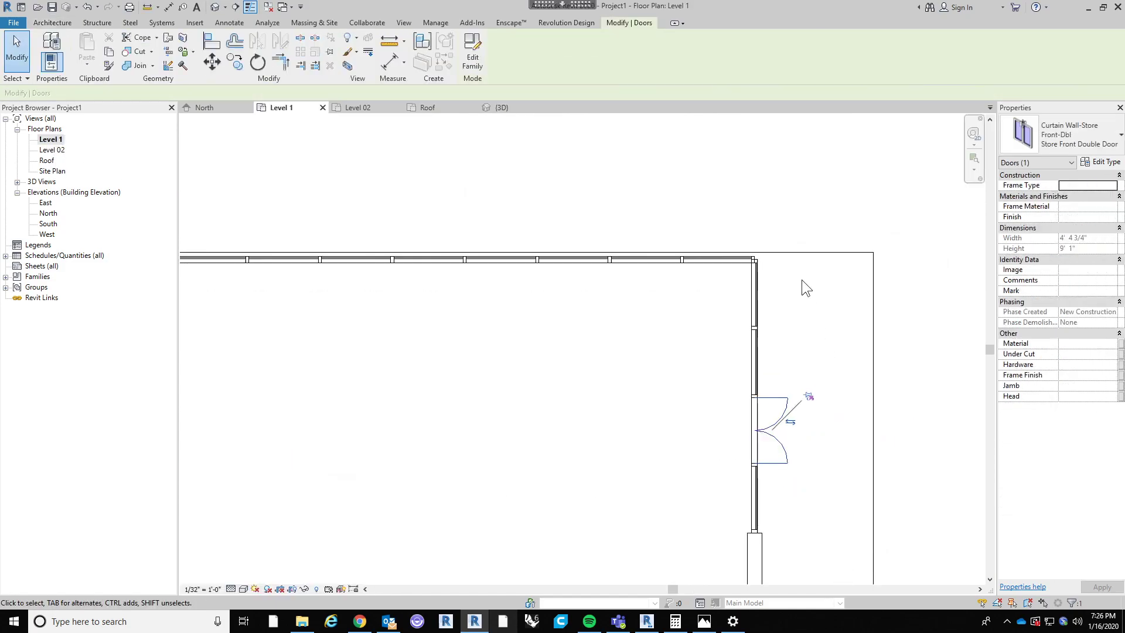
{"action": "key", "text": "Escape"}
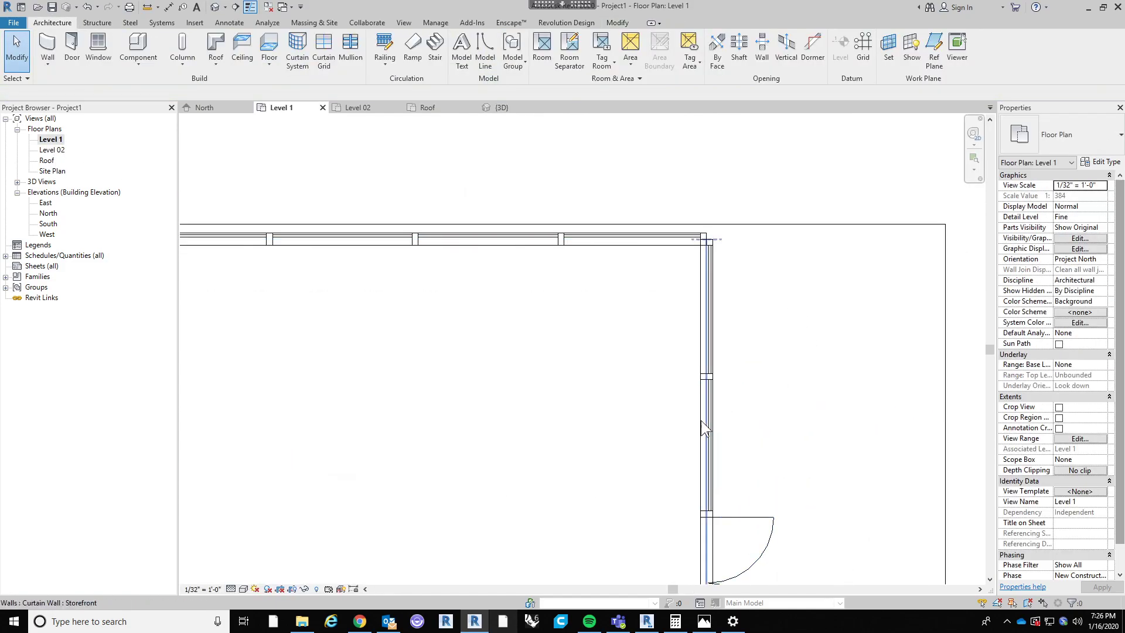
{"action": "scroll", "coordinate": [705, 420], "scroll_direction": "up", "scroll_amount": 2}
{"action": "left_click", "coordinate": [706, 421]}
{"action": "scroll", "coordinate": [780, 300], "scroll_direction": "down", "scroll_amount": 2}
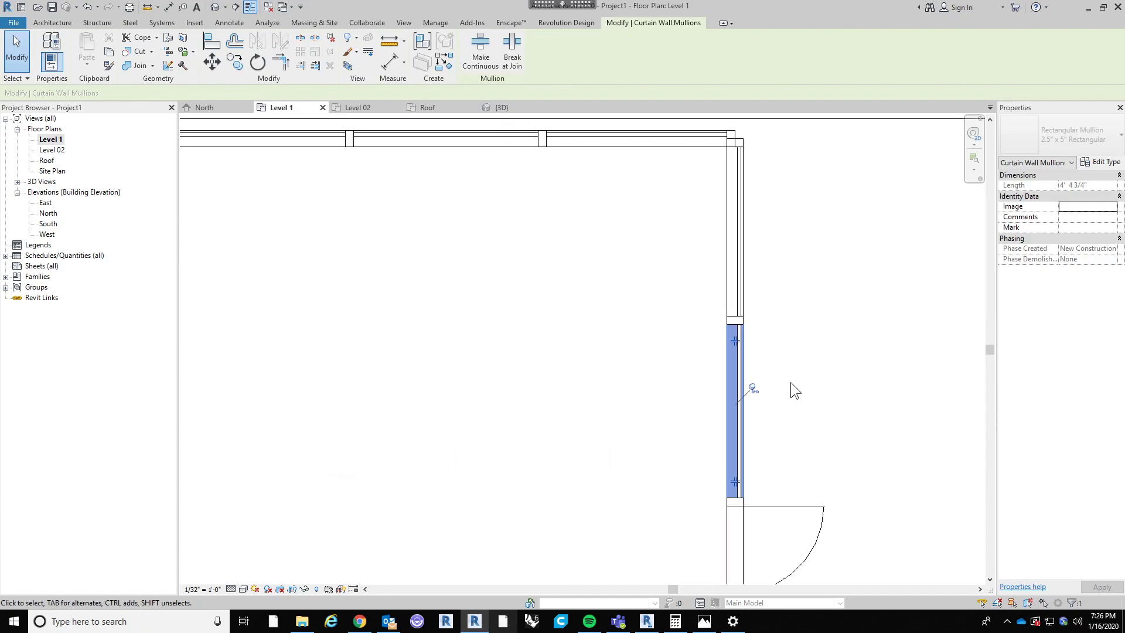
{"action": "scroll", "coordinate": [776, 439], "scroll_direction": "up", "scroll_amount": 2}
{"action": "key", "text": "Escape"}
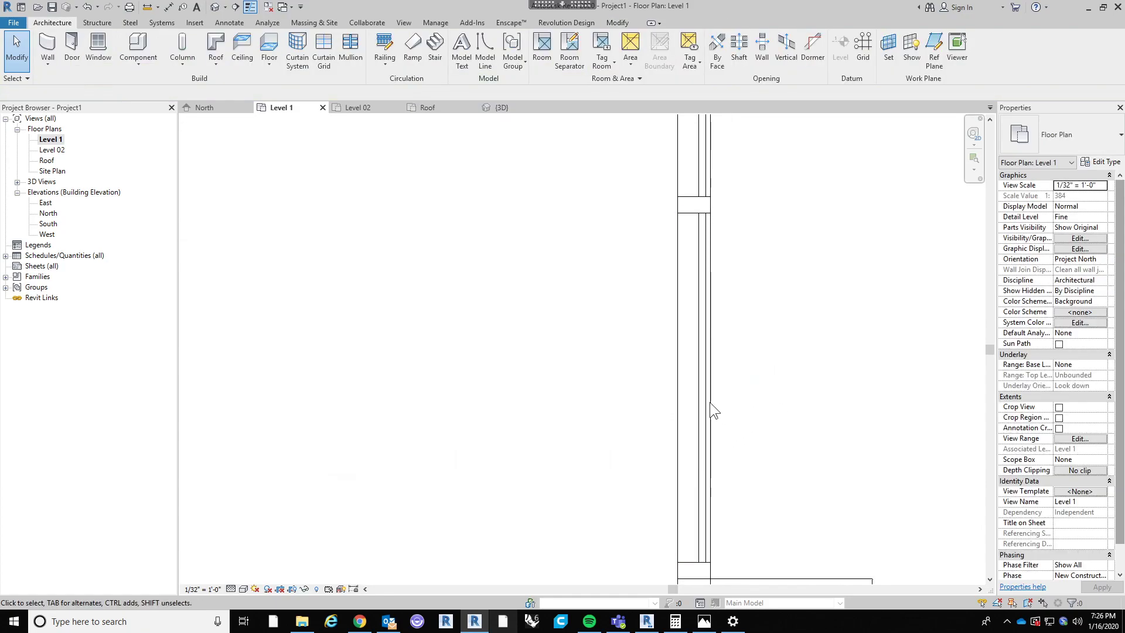
{"action": "key", "text": "Tab"}
{"action": "left_click", "coordinate": [701, 399]}
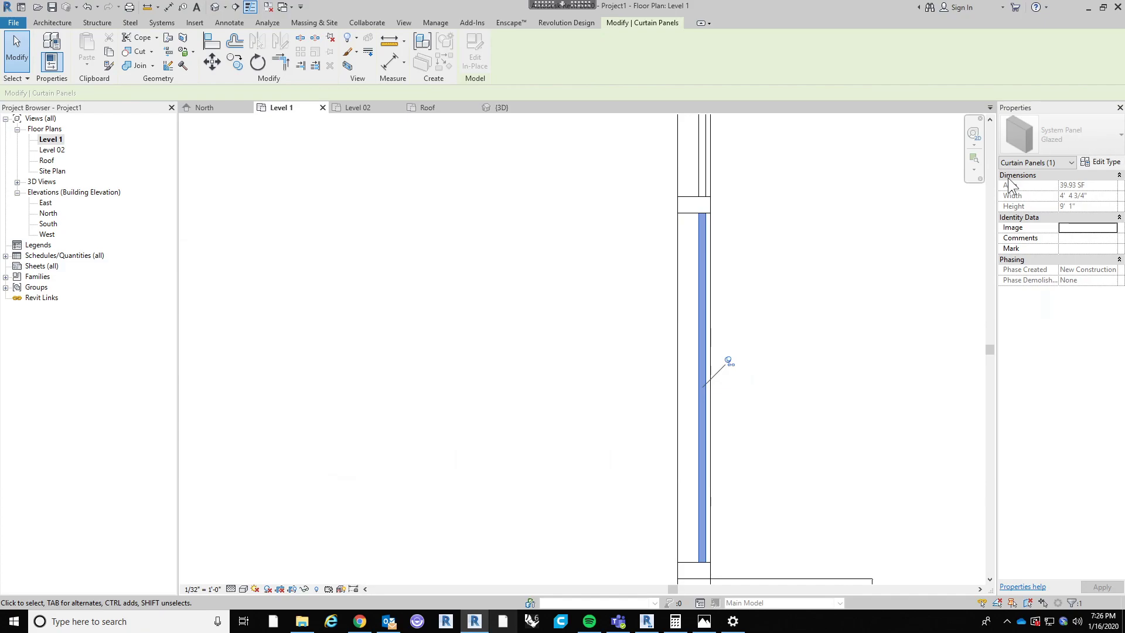
Step: Pan to the storefront double entry door and select it
{"action": "scroll", "coordinate": [808, 373], "scroll_direction": "down", "scroll_amount": 2}
{"action": "left_click", "coordinate": [822, 399]}
{"action": "middle_click_drag", "start_coordinate": [821, 399], "coordinate": [771, 371]}
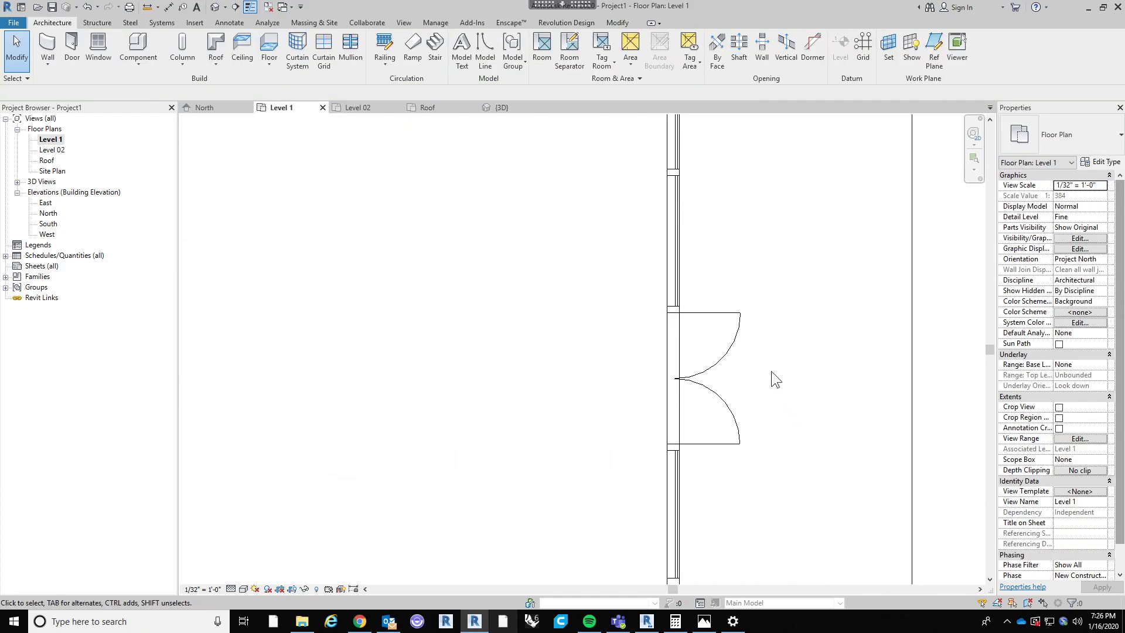
{"action": "left_click", "coordinate": [732, 349]}
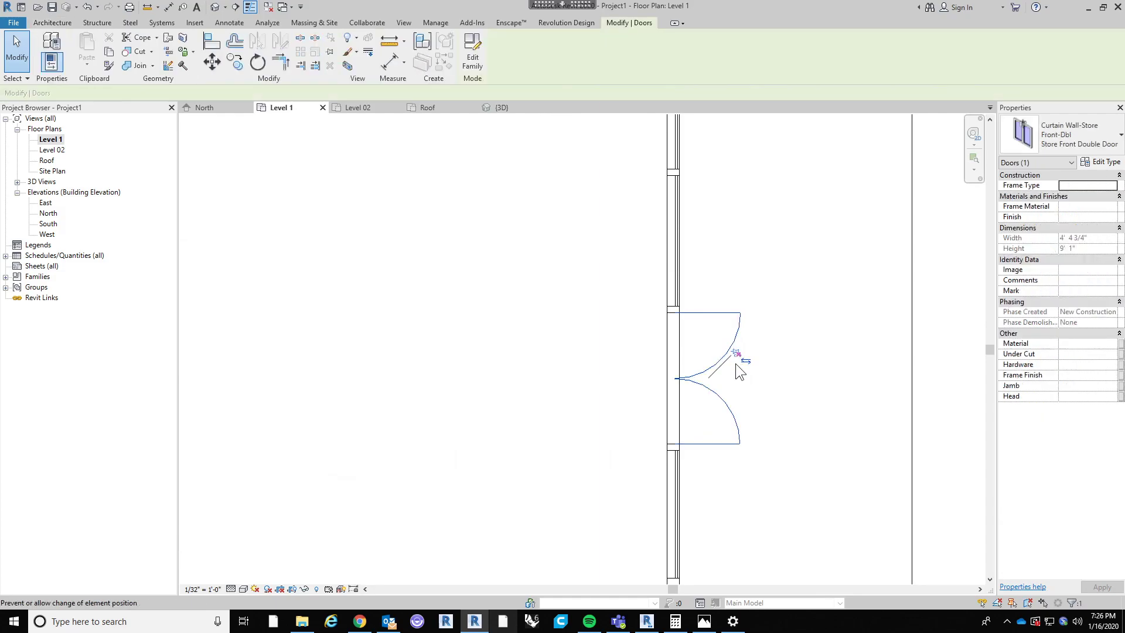
Step: From the door's type properties, browse to the Doors family folder to load a new family
{"action": "left_click", "coordinate": [1097, 167]}
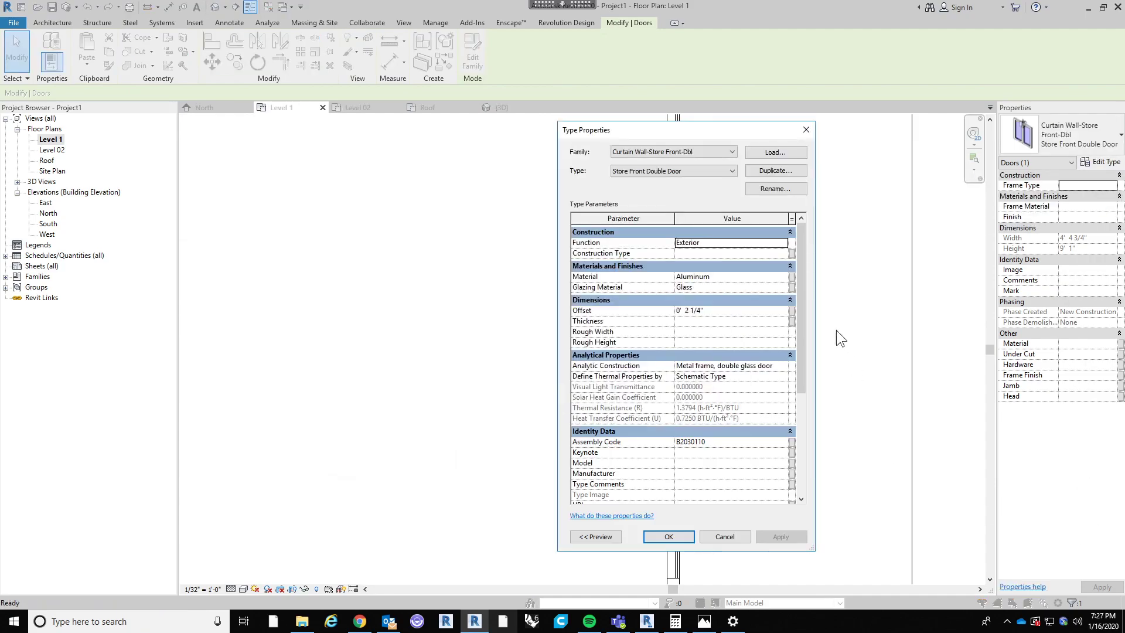
{"action": "left_click", "coordinate": [765, 149]}
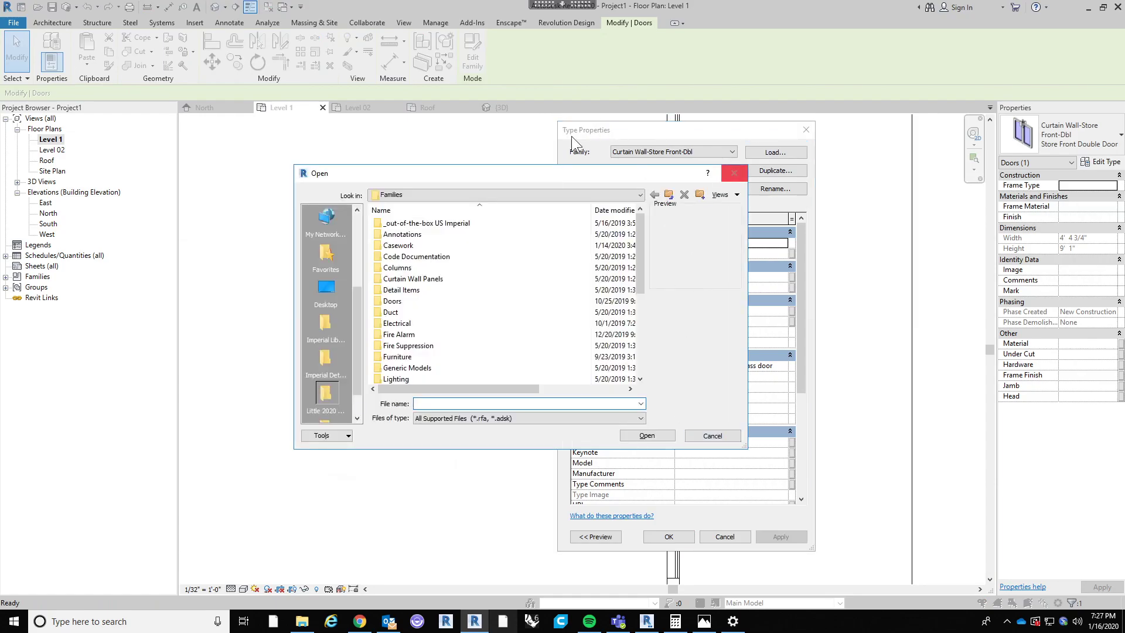
{"action": "left_click", "coordinate": [434, 192]}
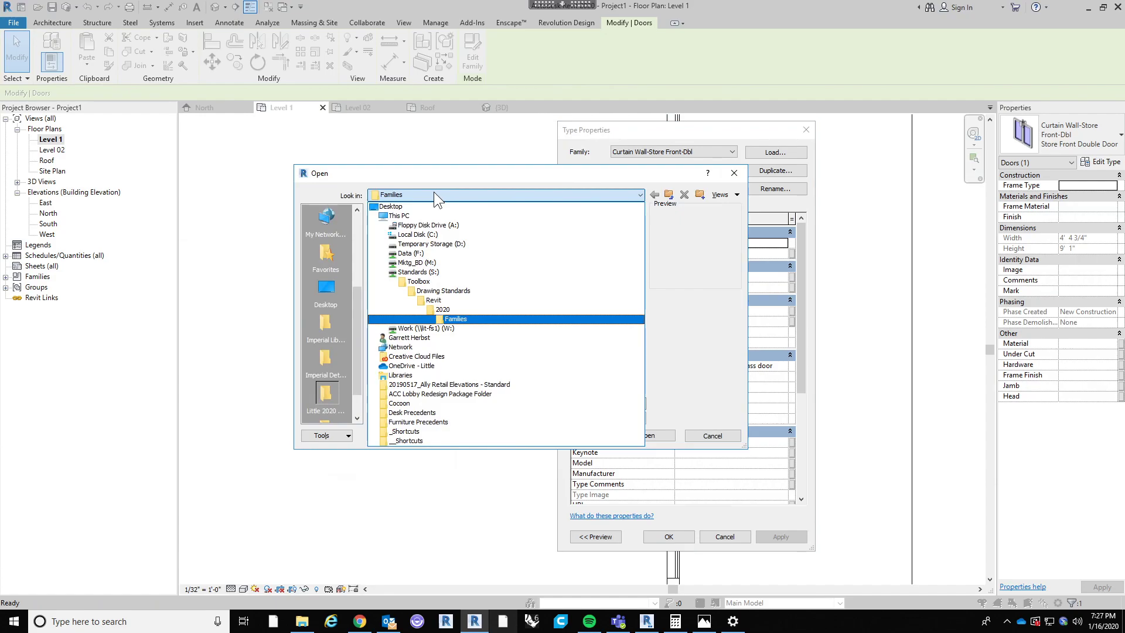
{"action": "left_click", "coordinate": [433, 192]}
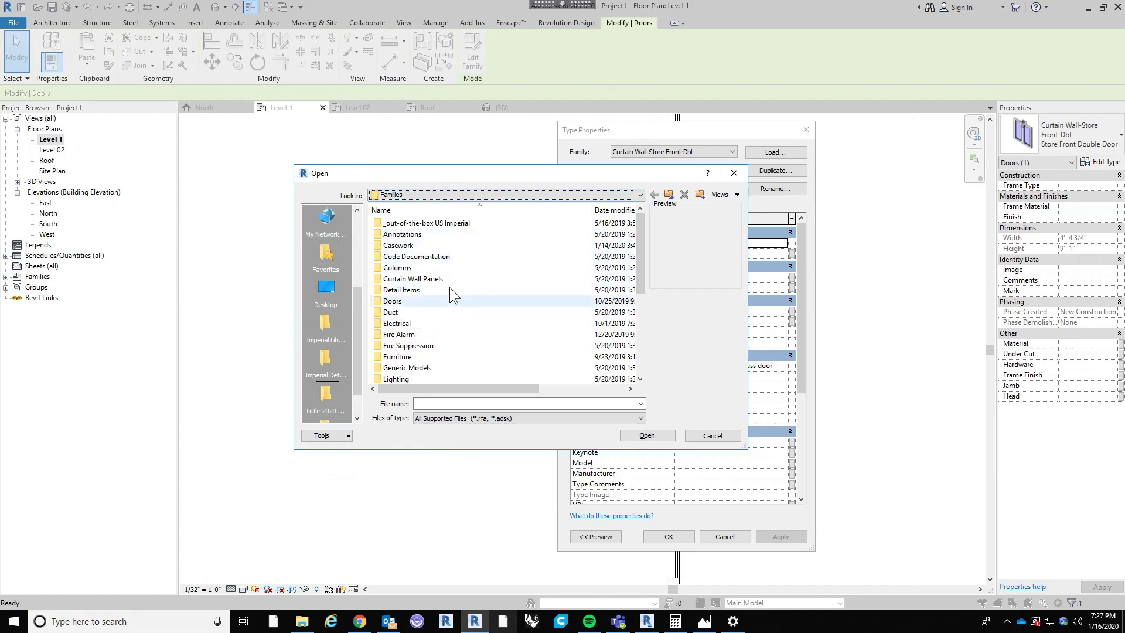
{"action": "double_click", "coordinate": [437, 300]}
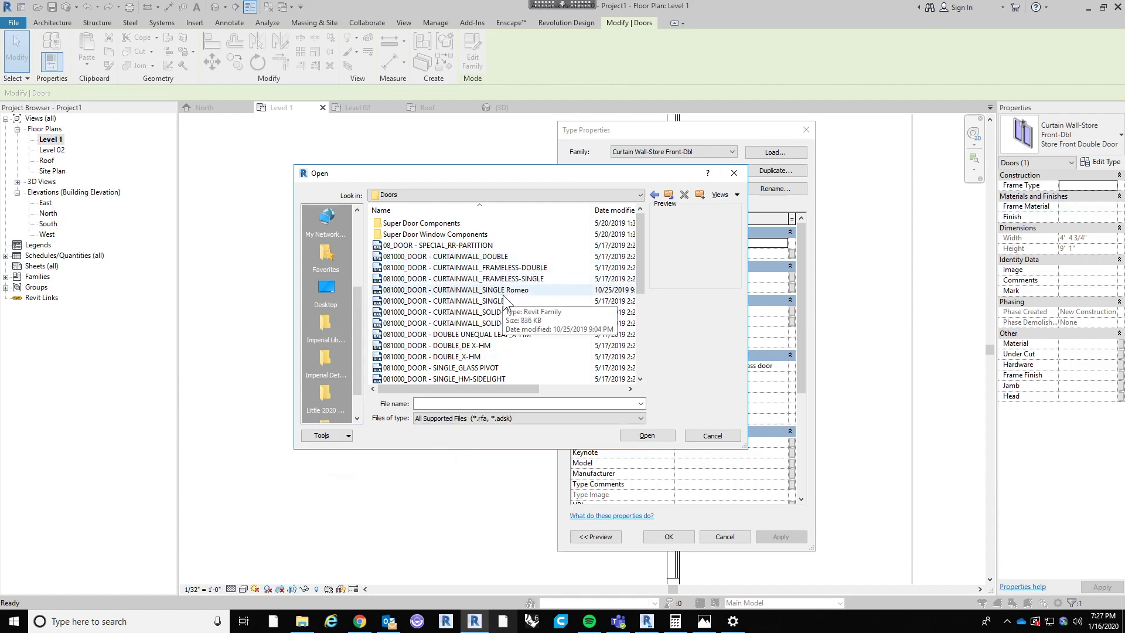
Step: Load 081000_DOOR - CURTAINWALL_FRAMELESS-DOUBLE.rfa and apply its DOUBLE - FRAMELESS type to the door
{"action": "left_click", "coordinate": [513, 327]}
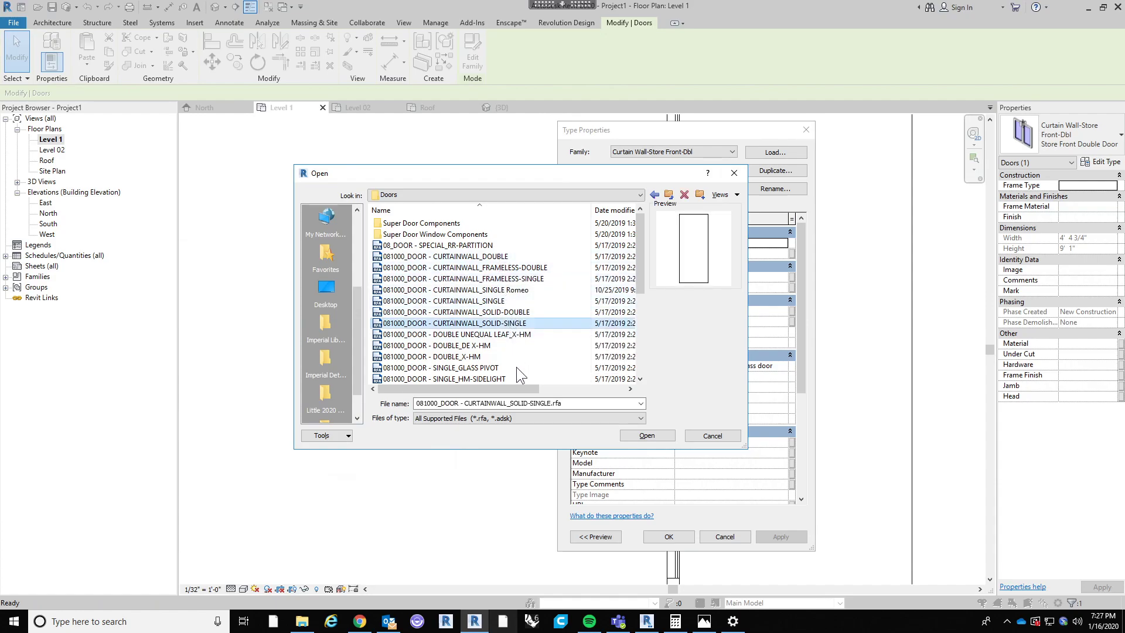
{"action": "left_click", "coordinate": [520, 289]}
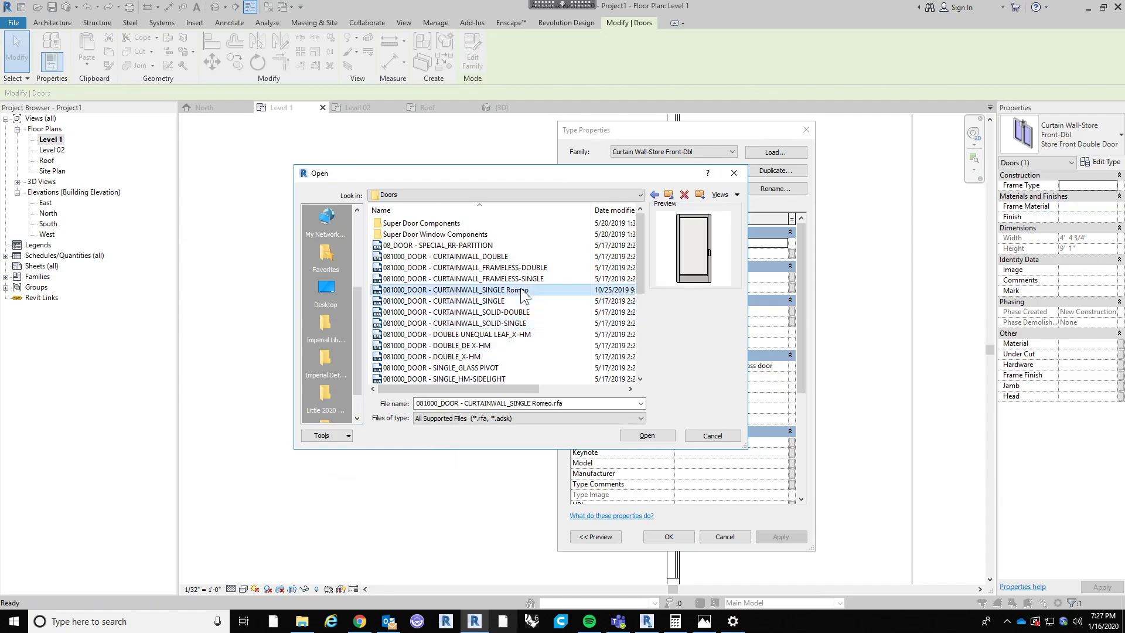
{"action": "left_click", "coordinate": [528, 279]}
{"action": "left_click", "coordinate": [534, 268]}
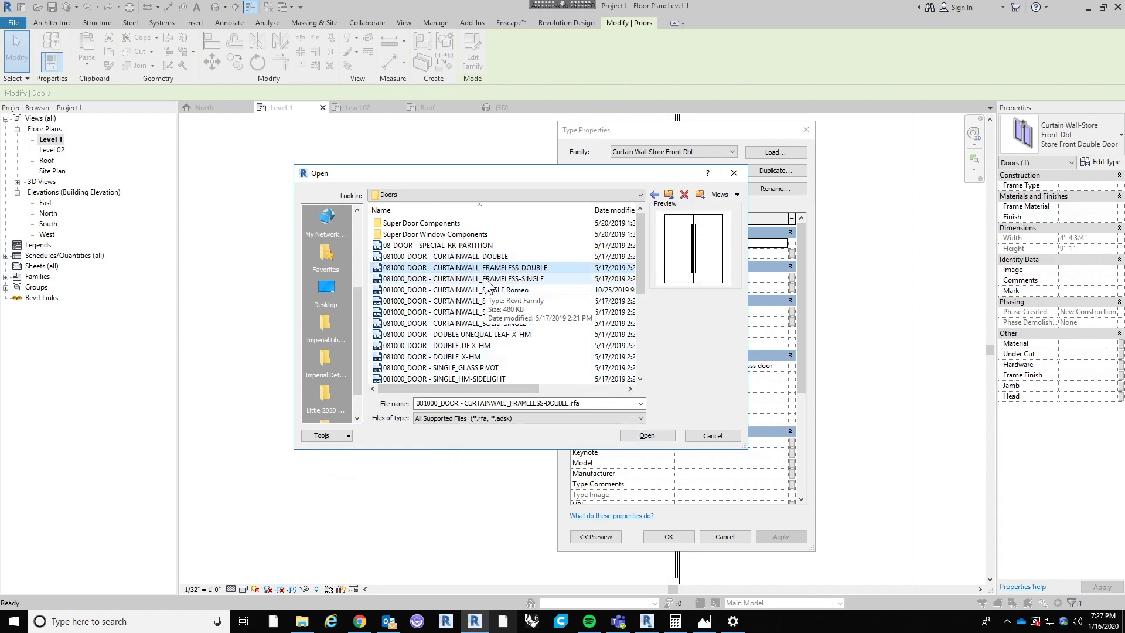
{"action": "left_click", "coordinate": [641, 435]}
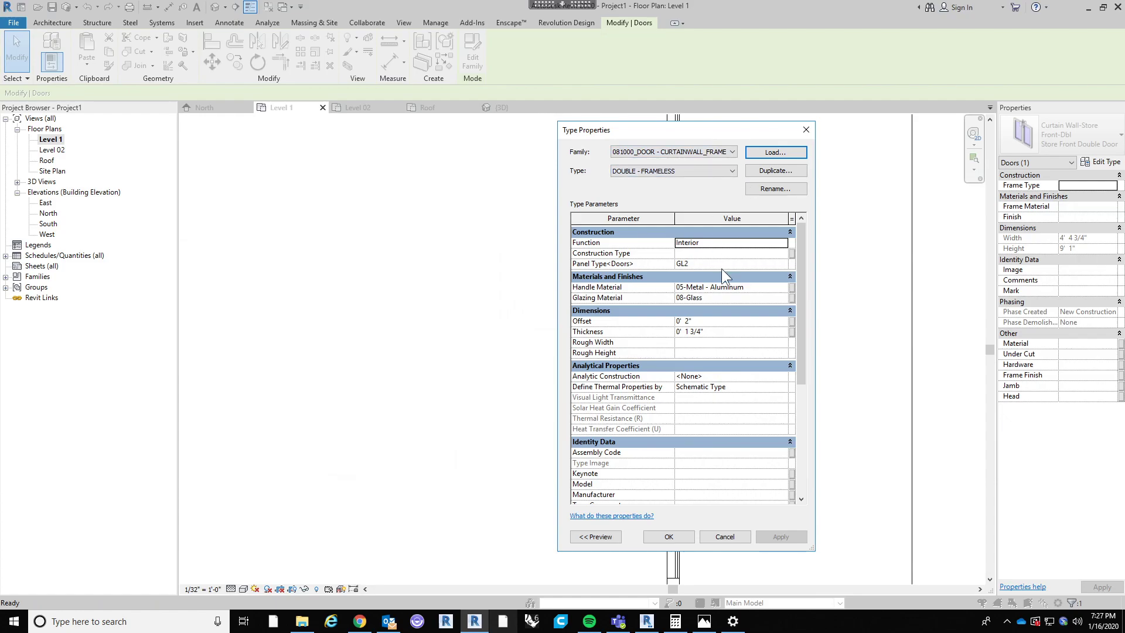
{"action": "left_click", "coordinate": [666, 533]}
Step: View the storefront entrance in 3D, cycling the pick toward the frameless double door
{"action": "left_click", "coordinate": [551, 431]}
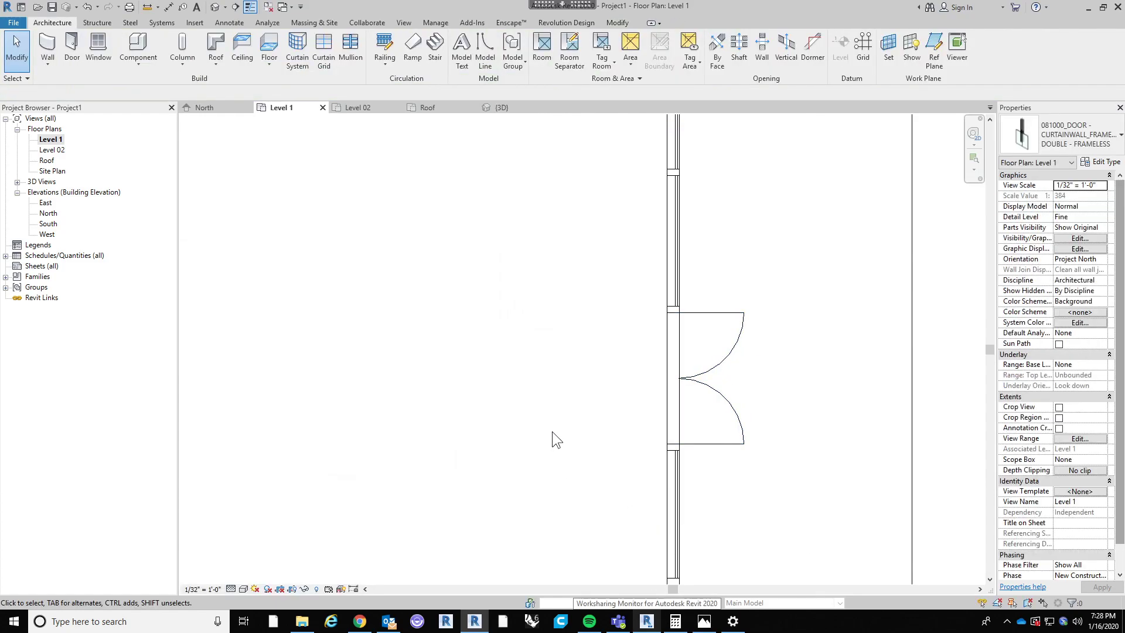
{"action": "left_click", "coordinate": [215, 6]}
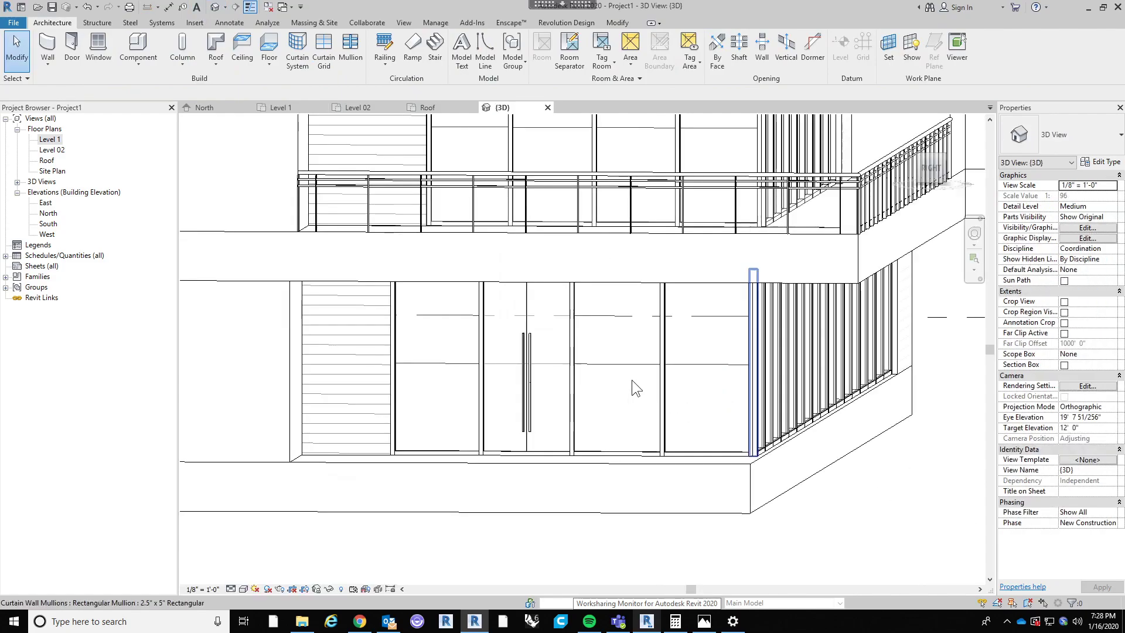
{"action": "scroll", "coordinate": [544, 382], "scroll_direction": "up", "scroll_amount": 3}
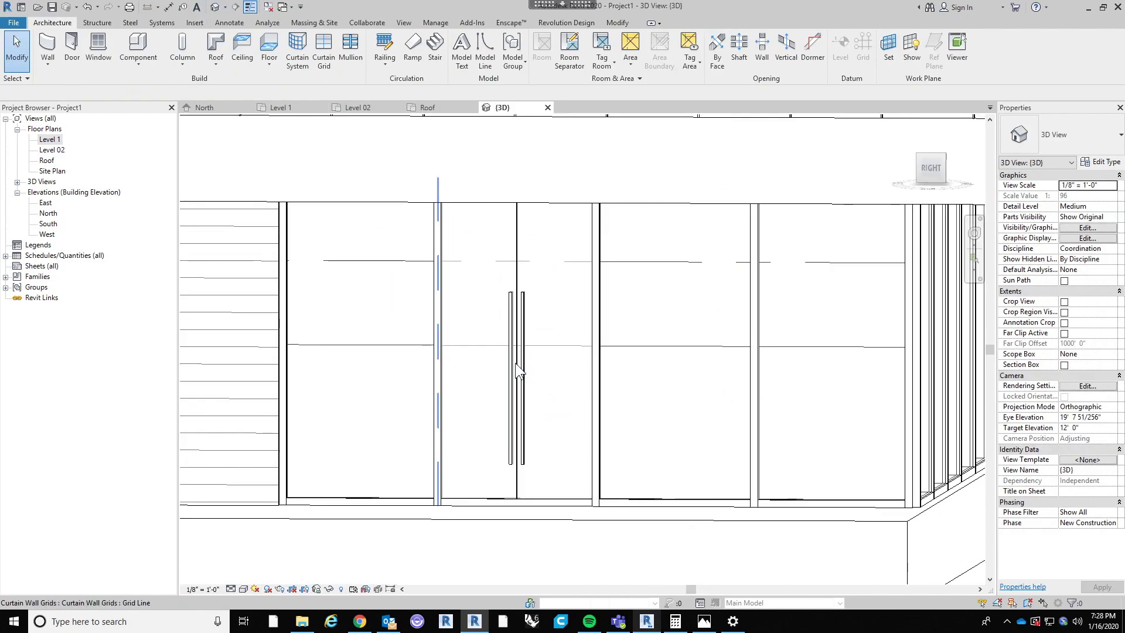
{"action": "scroll", "coordinate": [516, 366], "scroll_direction": "down", "scroll_amount": 2}
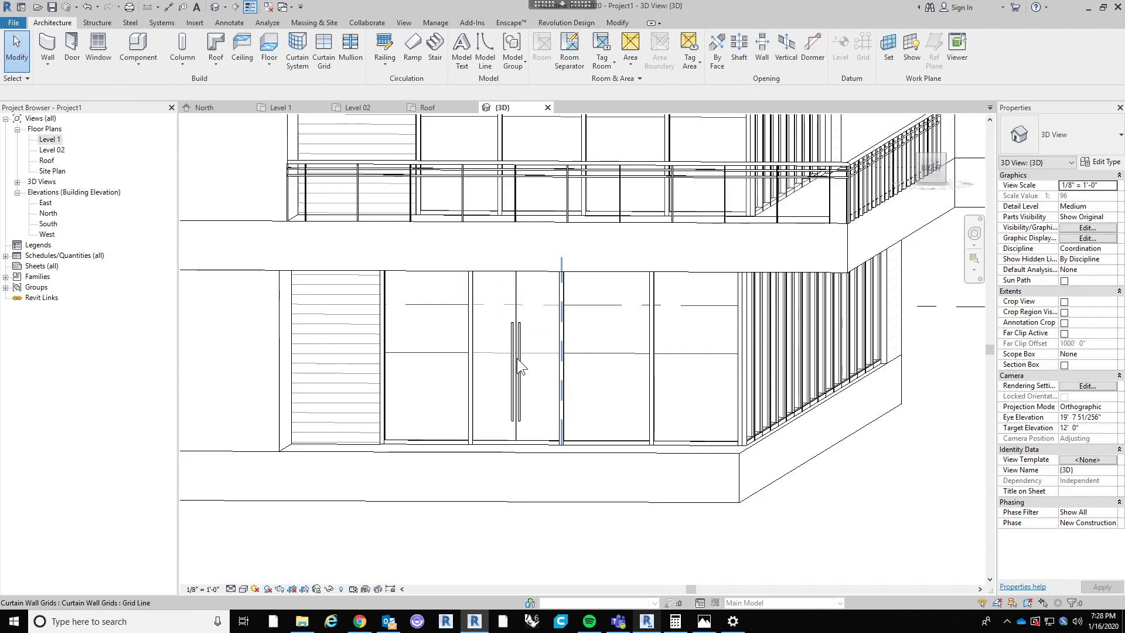
{"action": "key", "text": "Tab"}
{"action": "key", "text": "Tab"}
{"action": "key", "text": "Tab"}
{"action": "left_click", "coordinate": [516, 357]}
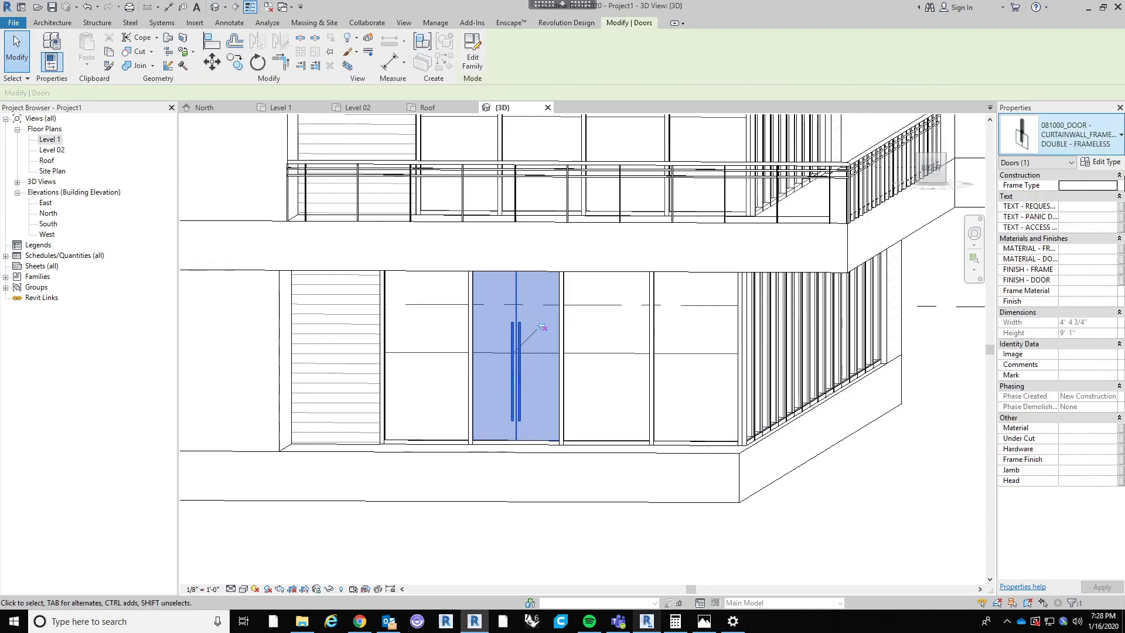
{"action": "left_click", "coordinate": [1100, 162]}
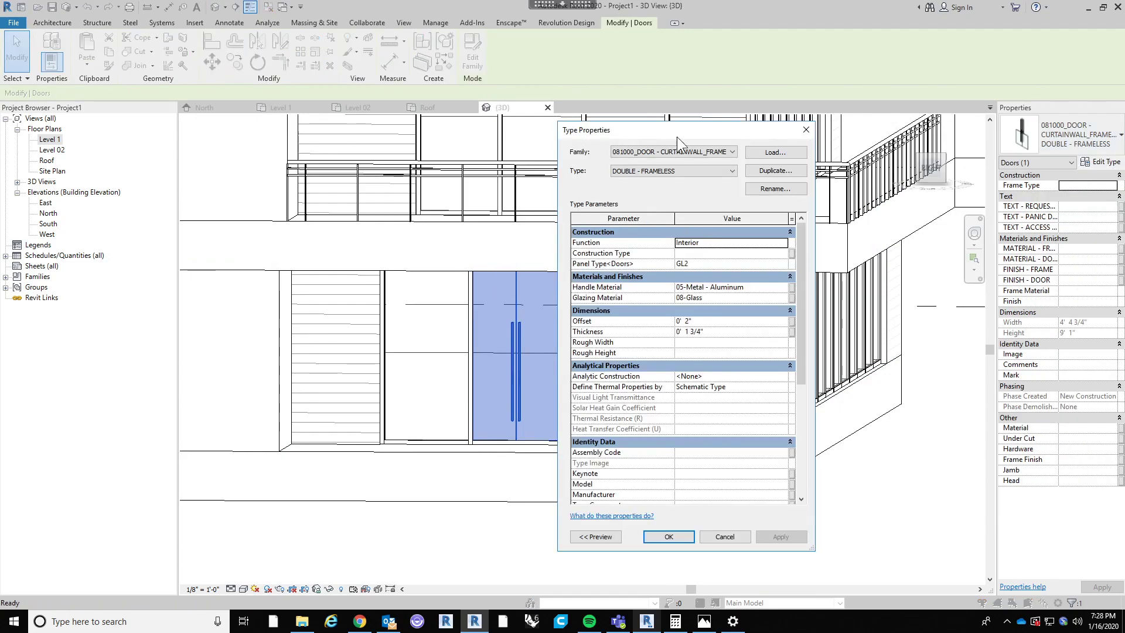
{"action": "left_click", "coordinate": [774, 152]}
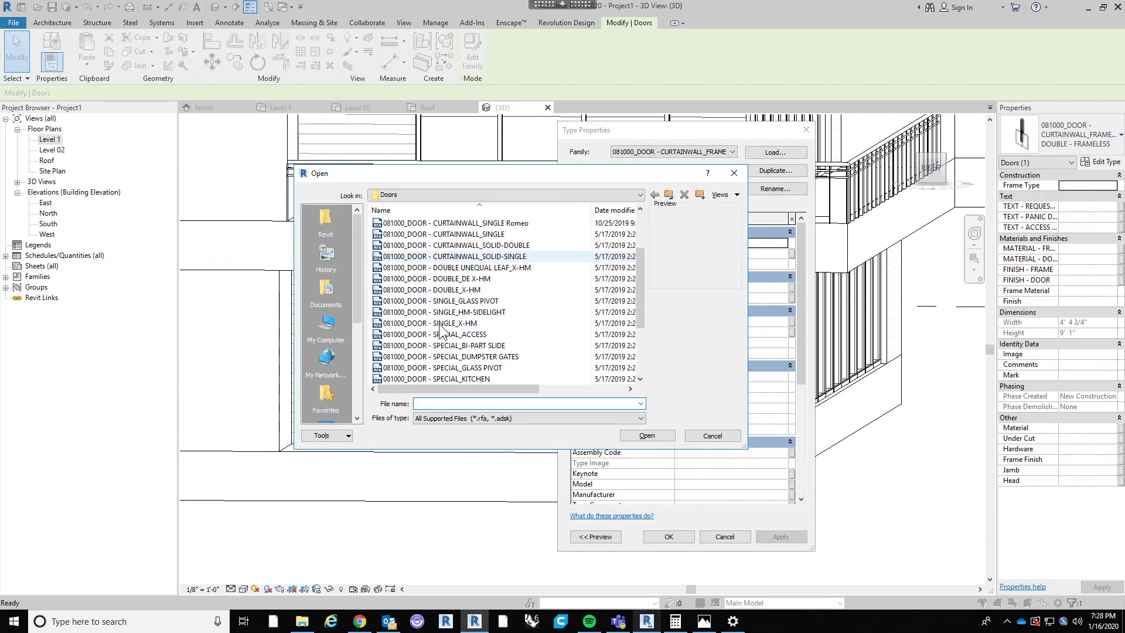
{"action": "left_click", "coordinate": [469, 290]}
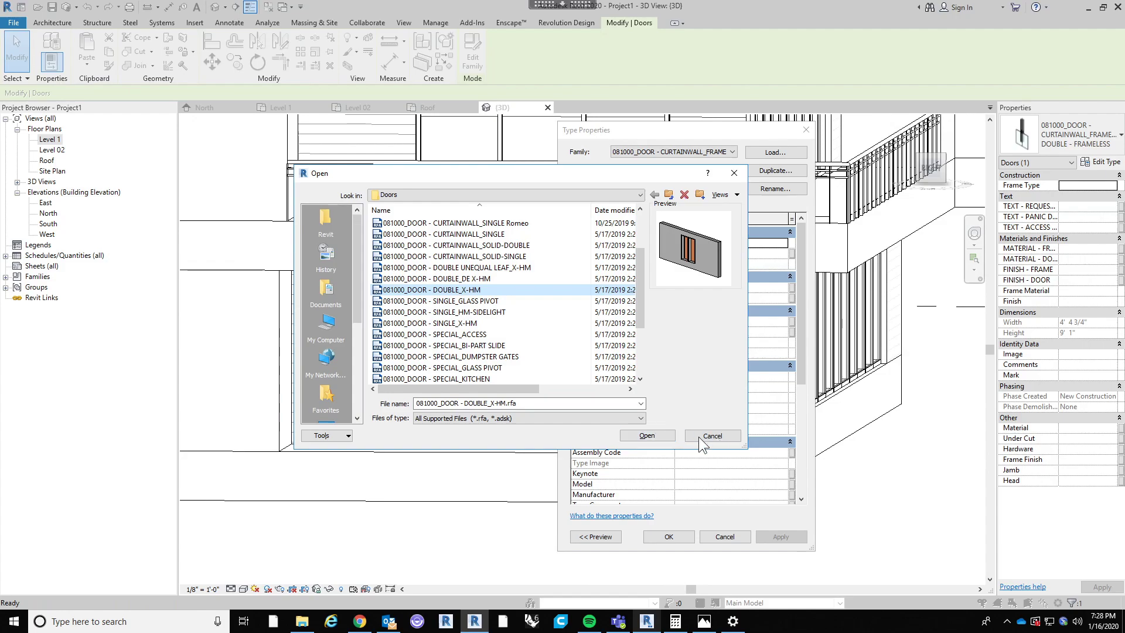
{"action": "left_click", "coordinate": [658, 439]}
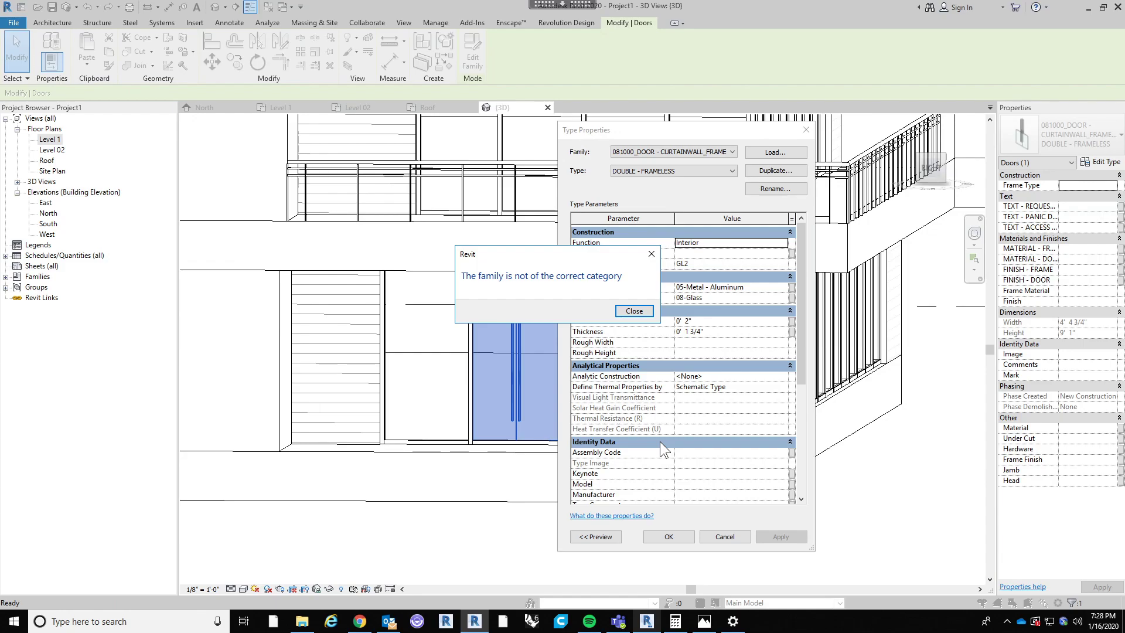
{"action": "left_click", "coordinate": [621, 312]}
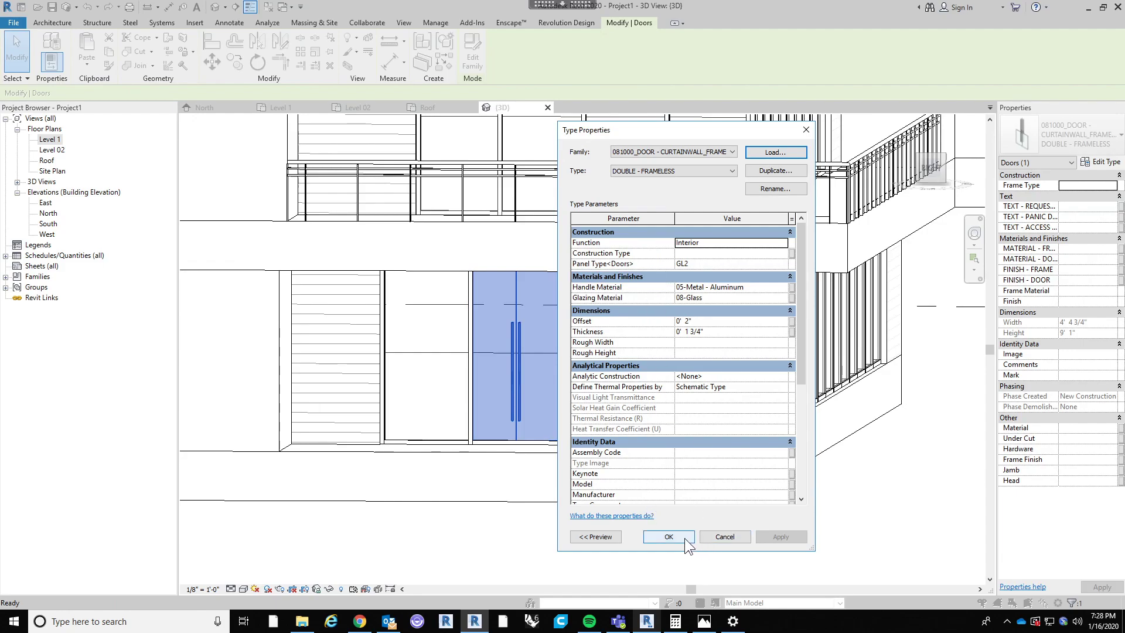
{"action": "left_click", "coordinate": [684, 538]}
{"action": "key", "text": "Escape"}
{"action": "scroll", "coordinate": [502, 509], "scroll_direction": "down", "scroll_amount": 3}
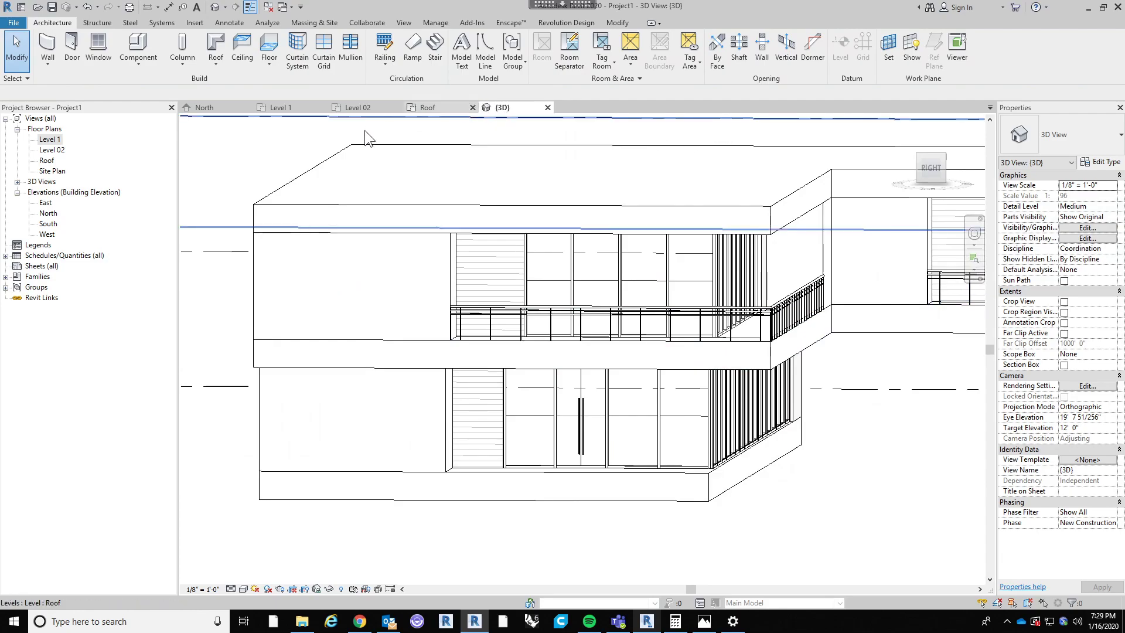
Step: Close the Load Family browser without loading anything and zoom in on the double doors
{"action": "left_click", "coordinate": [192, 23]}
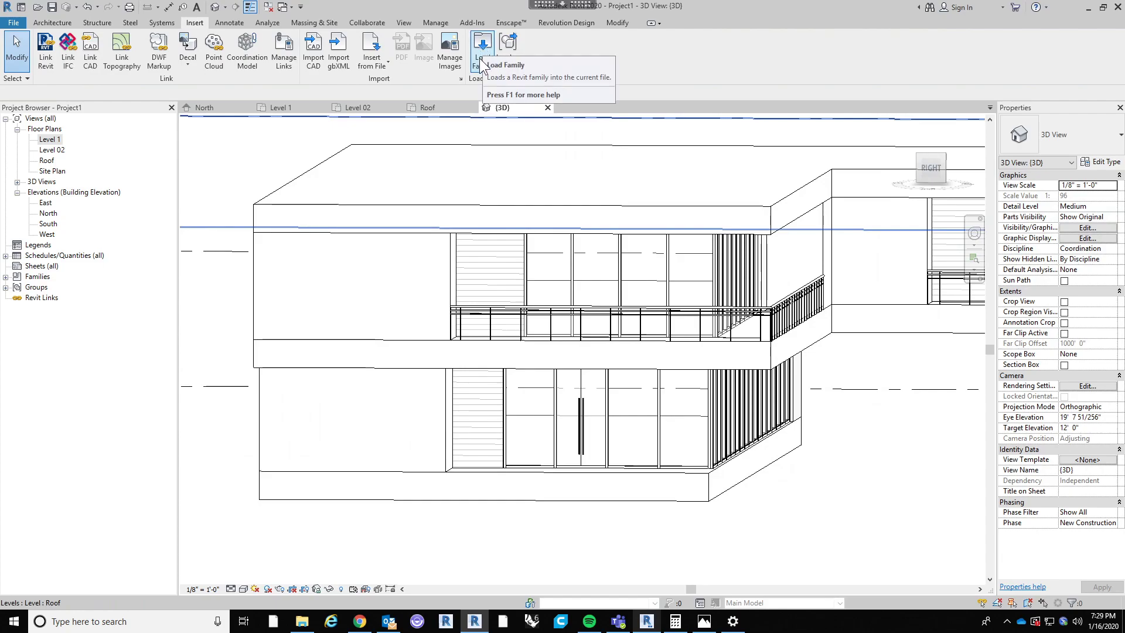
{"action": "left_click", "coordinate": [482, 63]}
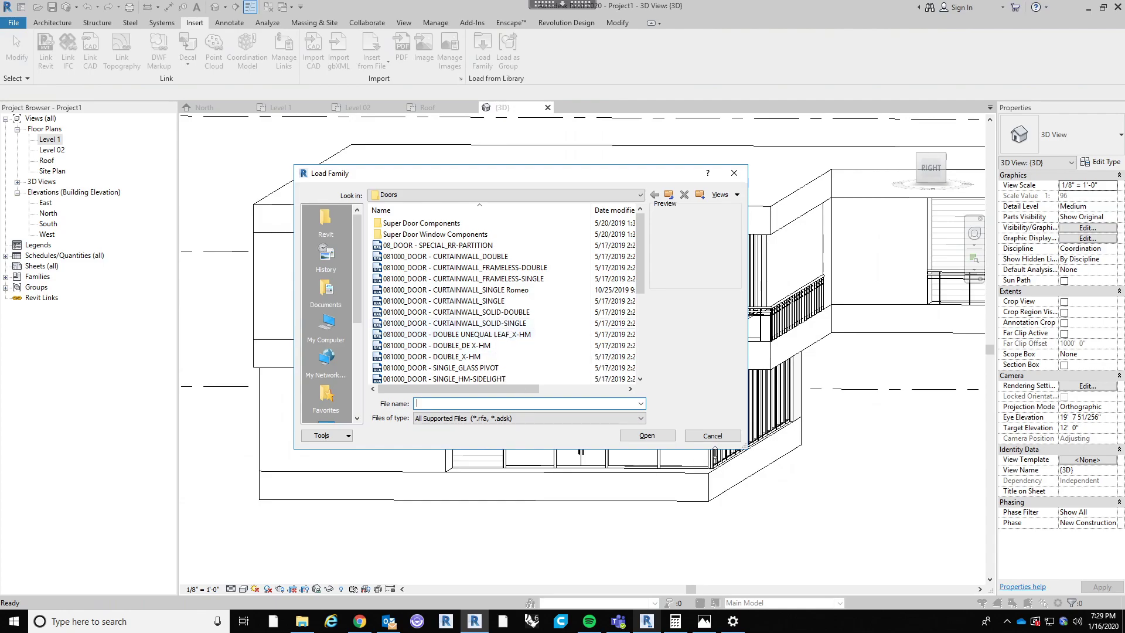
{"action": "left_click", "coordinate": [712, 435]}
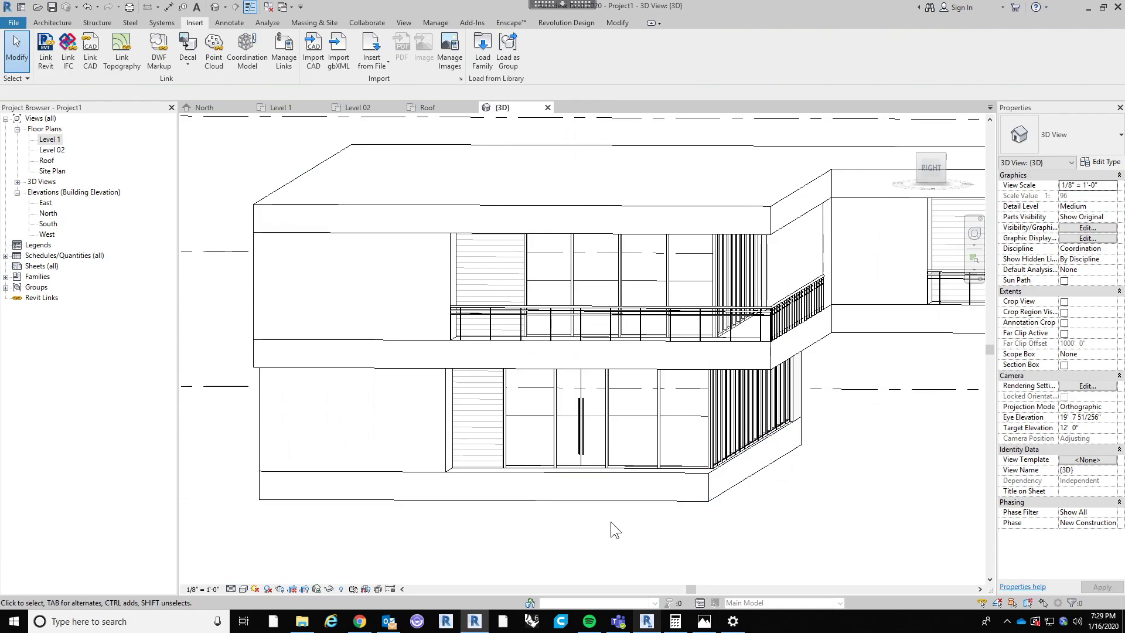
{"action": "scroll", "coordinate": [565, 492], "scroll_direction": "up", "scroll_amount": 3}
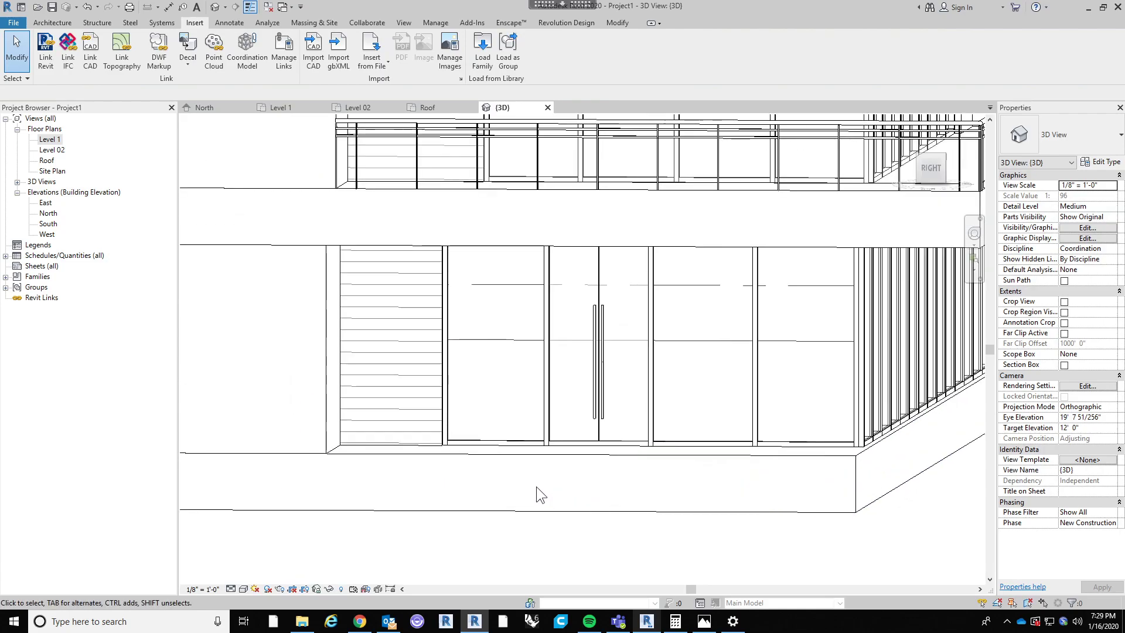
Step: Select the mullion beneath the double doors and unpin it
{"action": "left_click", "coordinate": [644, 443]}
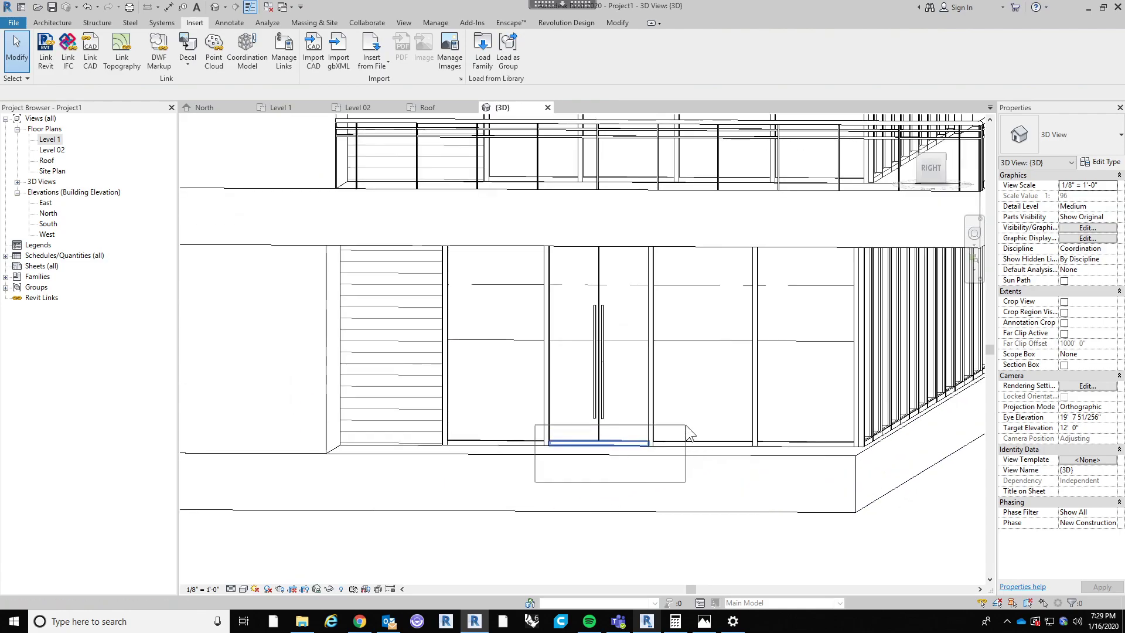
{"action": "left_click", "coordinate": [627, 418]}
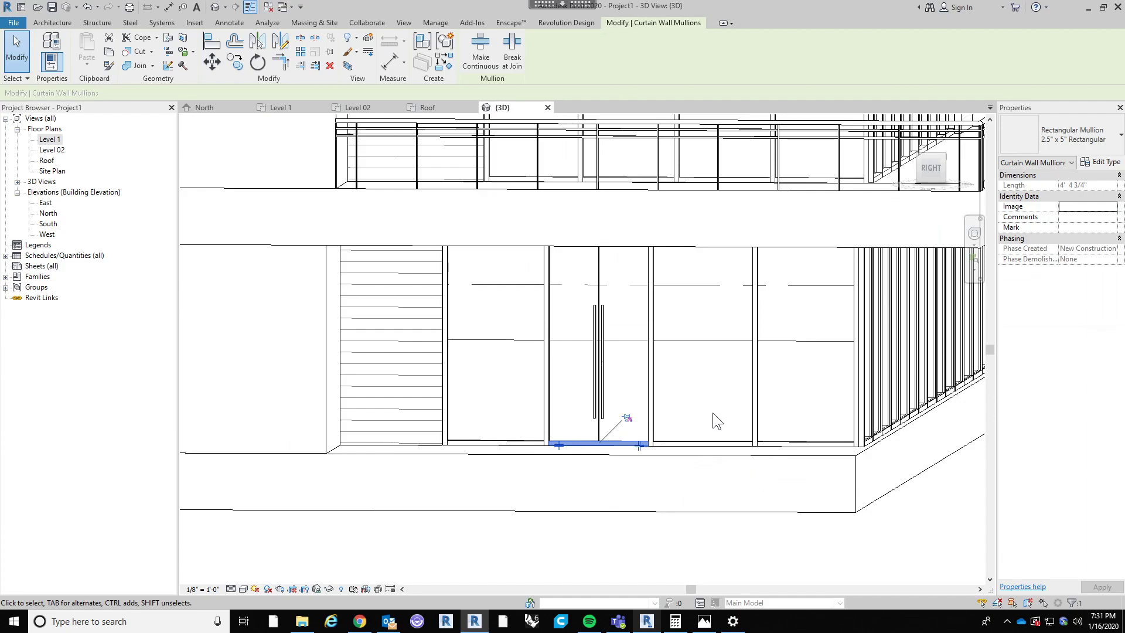
Step: Switch to the Level 1 plan, clear the mullion selection and open its Visibility/Graphics Overrides
{"action": "double_click", "coordinate": [53, 149]}
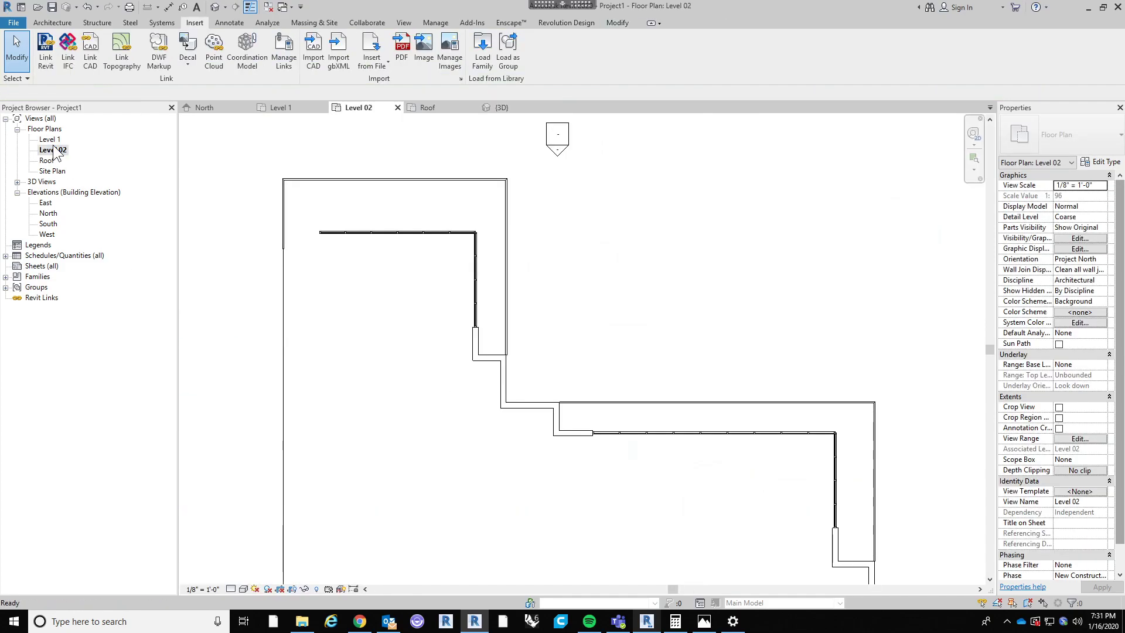
{"action": "double_click", "coordinate": [50, 139]}
{"action": "scroll", "coordinate": [585, 310], "scroll_direction": "down", "scroll_amount": 5}
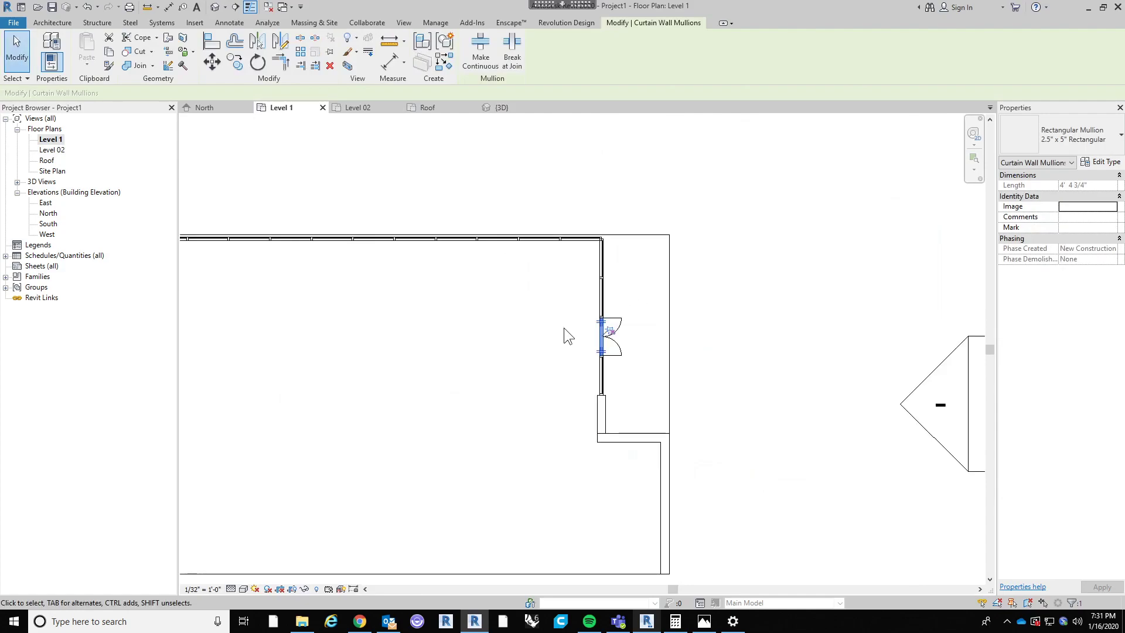
{"action": "key", "text": "Escape"}
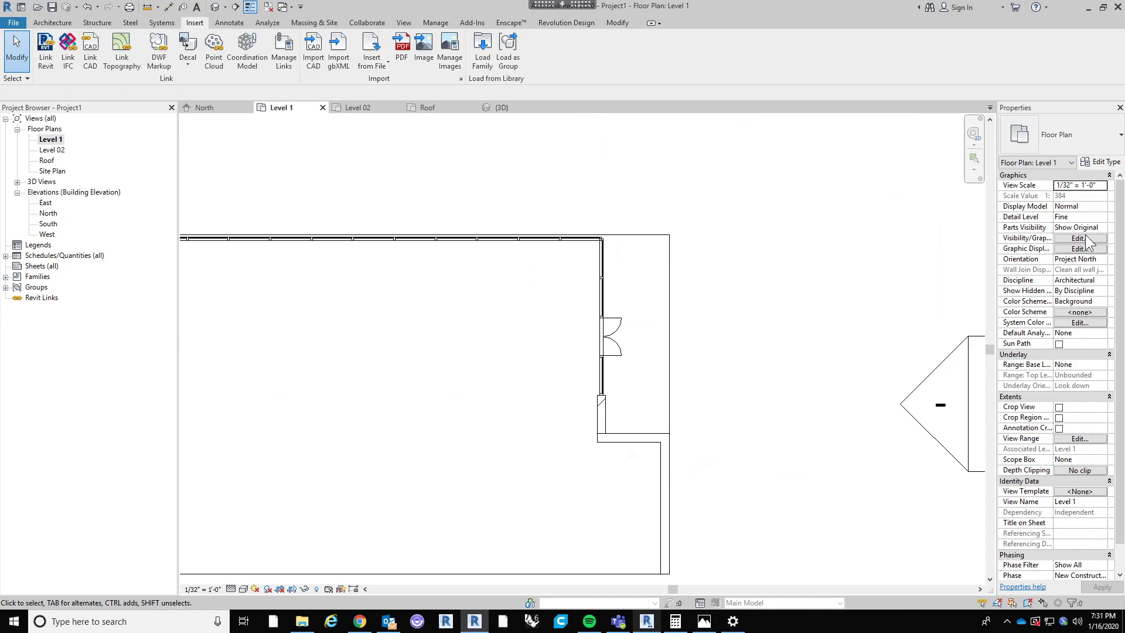
{"action": "left_click", "coordinate": [1081, 239]}
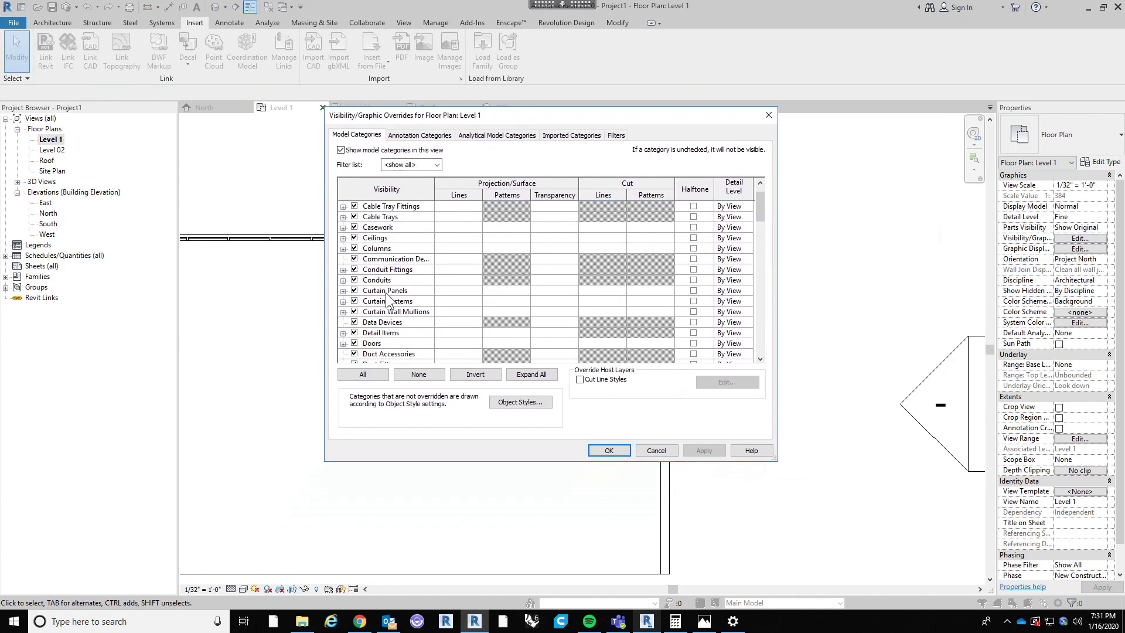
Step: Hide the Doors category in the Level 1 plan through the VV overrides
{"action": "left_click", "coordinate": [767, 115]}
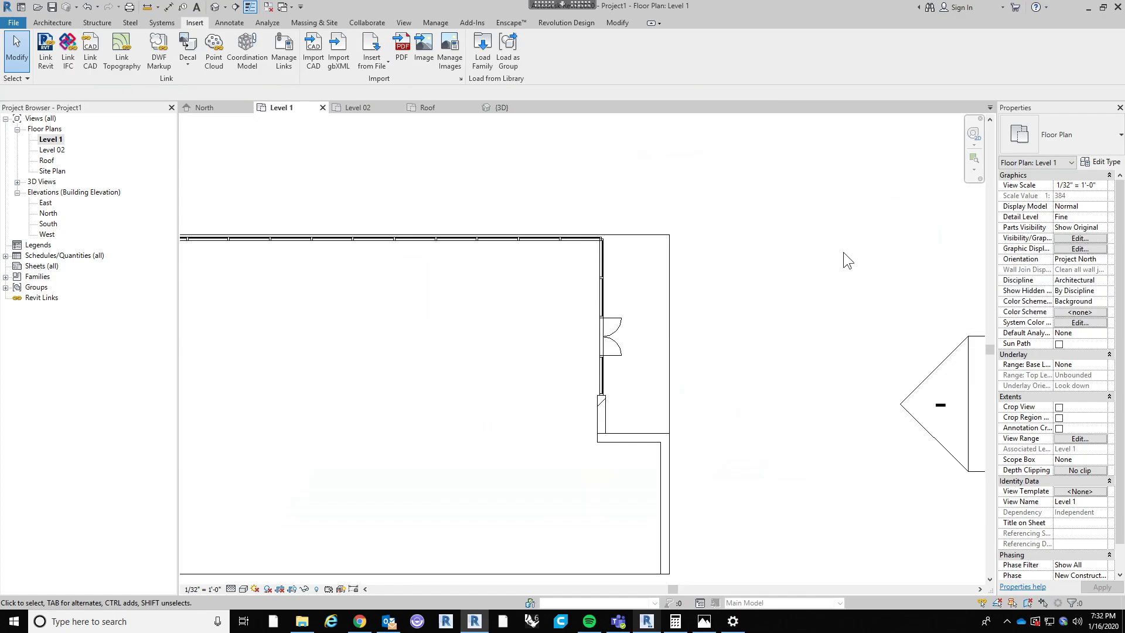
{"action": "key", "text": "v"}
{"action": "key", "text": "v"}
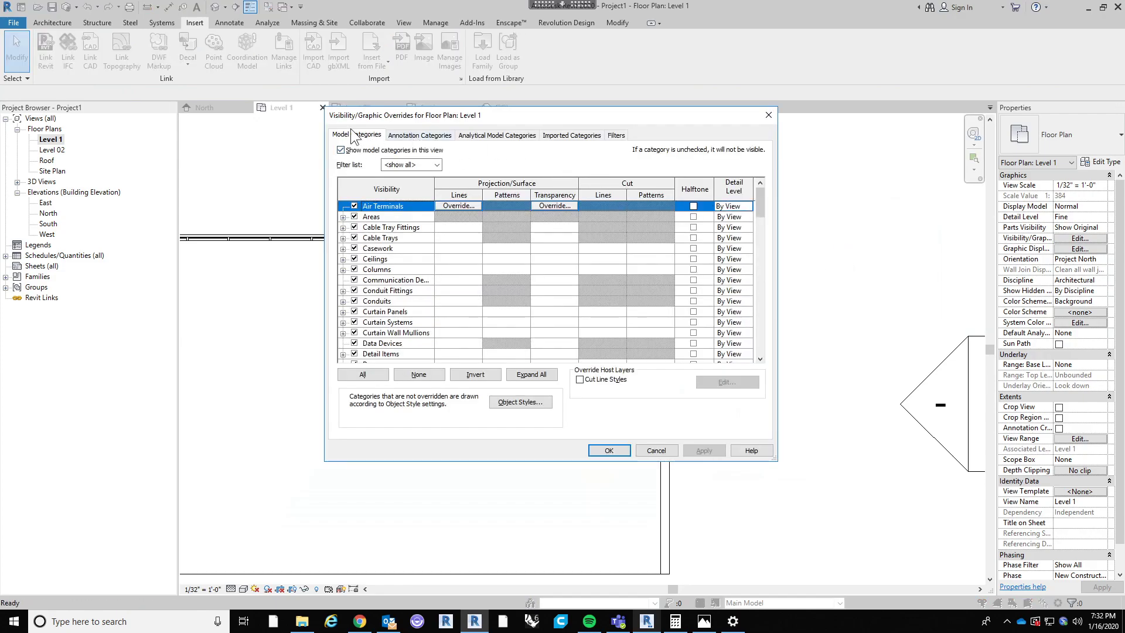
{"action": "scroll", "coordinate": [430, 247], "scroll_direction": "down", "scroll_amount": 2}
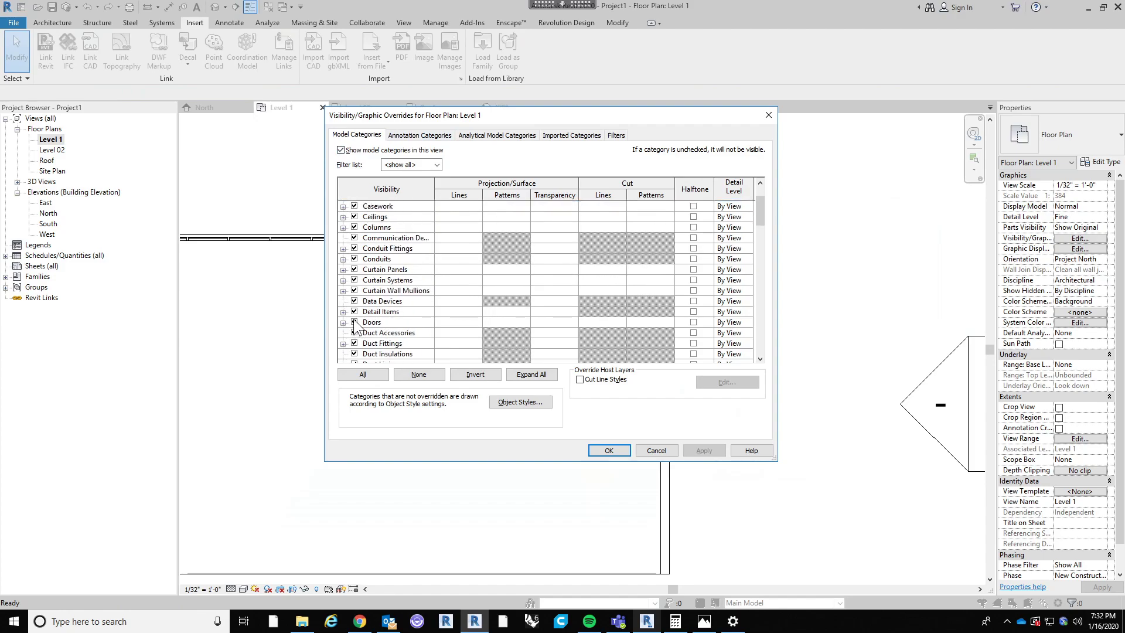
{"action": "left_click", "coordinate": [353, 322]}
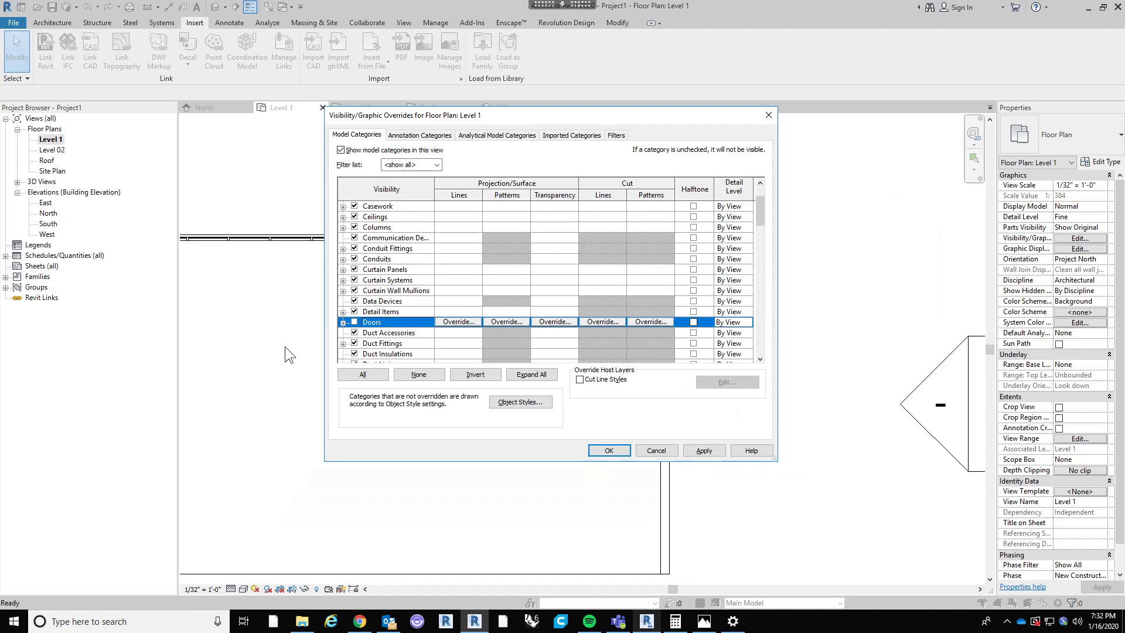
{"action": "left_click", "coordinate": [608, 450]}
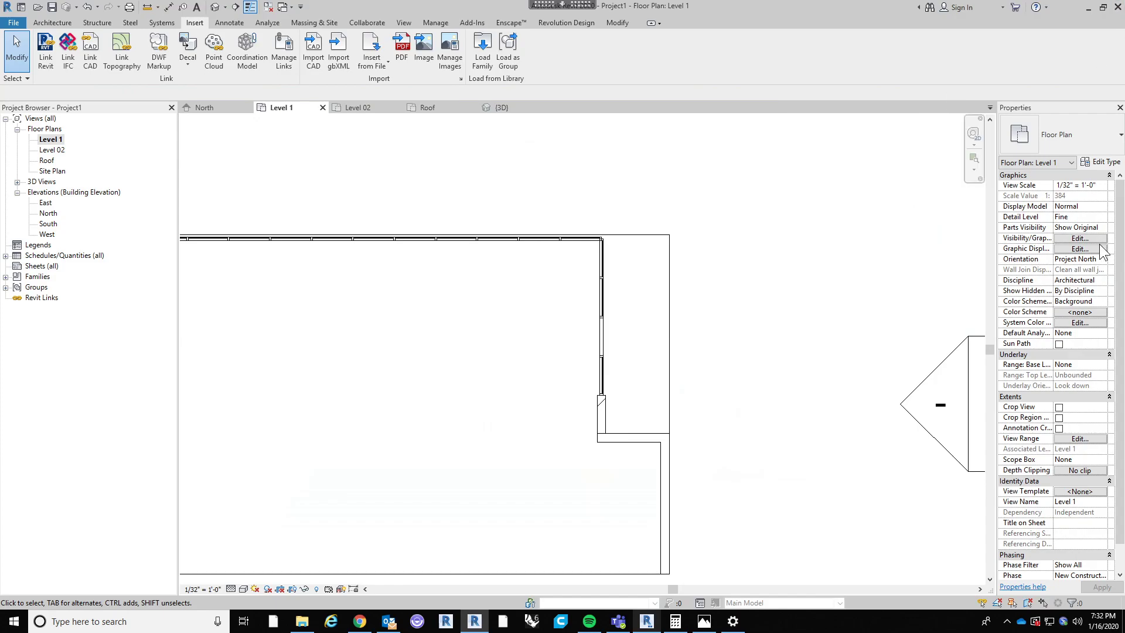
Step: Turn the Doors category back on in the Level 1 plan and close the overrides
{"action": "left_click", "coordinate": [1091, 240]}
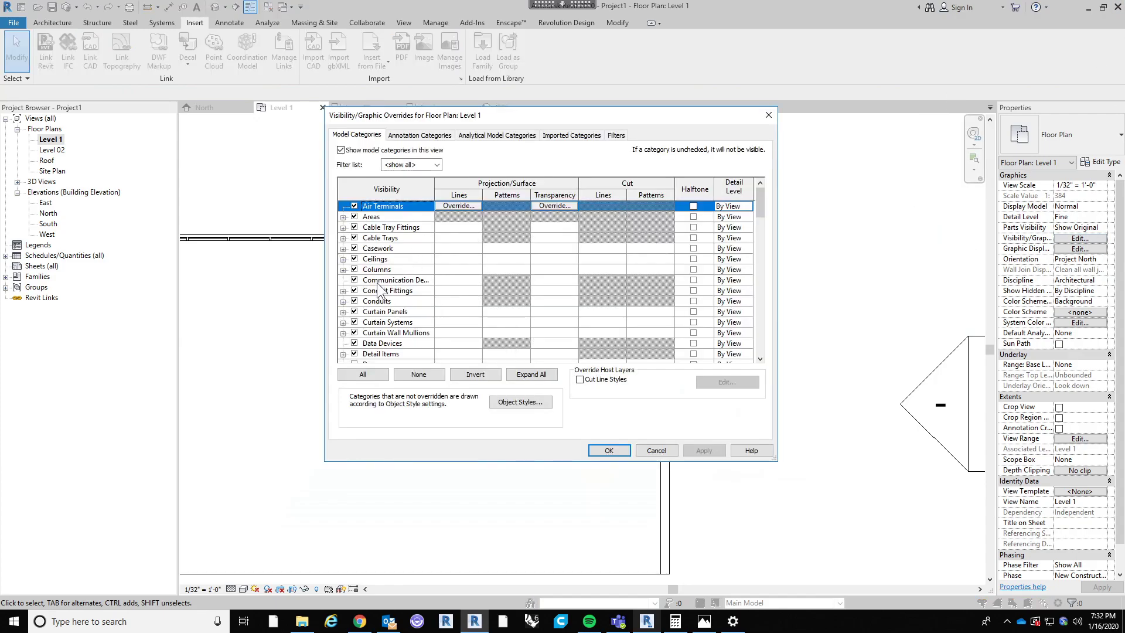
{"action": "scroll", "coordinate": [378, 282], "scroll_direction": "down", "scroll_amount": 3}
{"action": "left_click", "coordinate": [354, 290]}
{"action": "left_click", "coordinate": [354, 290]}
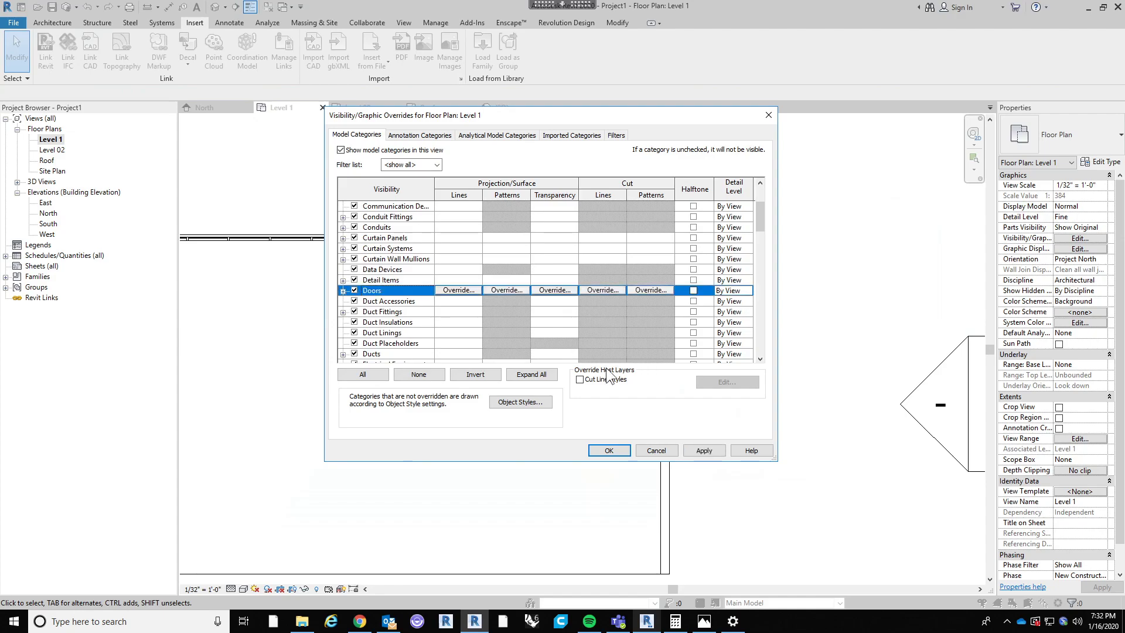
{"action": "left_click", "coordinate": [609, 450]}
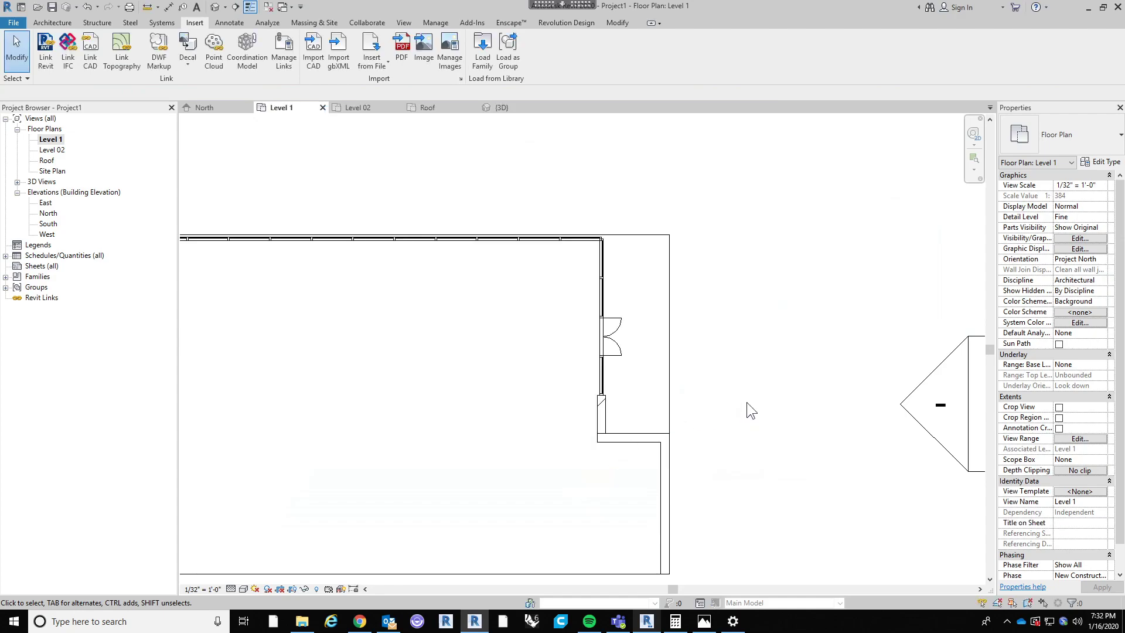
{"action": "scroll", "coordinate": [746, 405], "scroll_direction": "down", "scroll_amount": 3}
Step: Open the default 3D view and orbit to an isometric view of the house from above
{"action": "scroll", "coordinate": [736, 361], "scroll_direction": "up", "scroll_amount": 5}
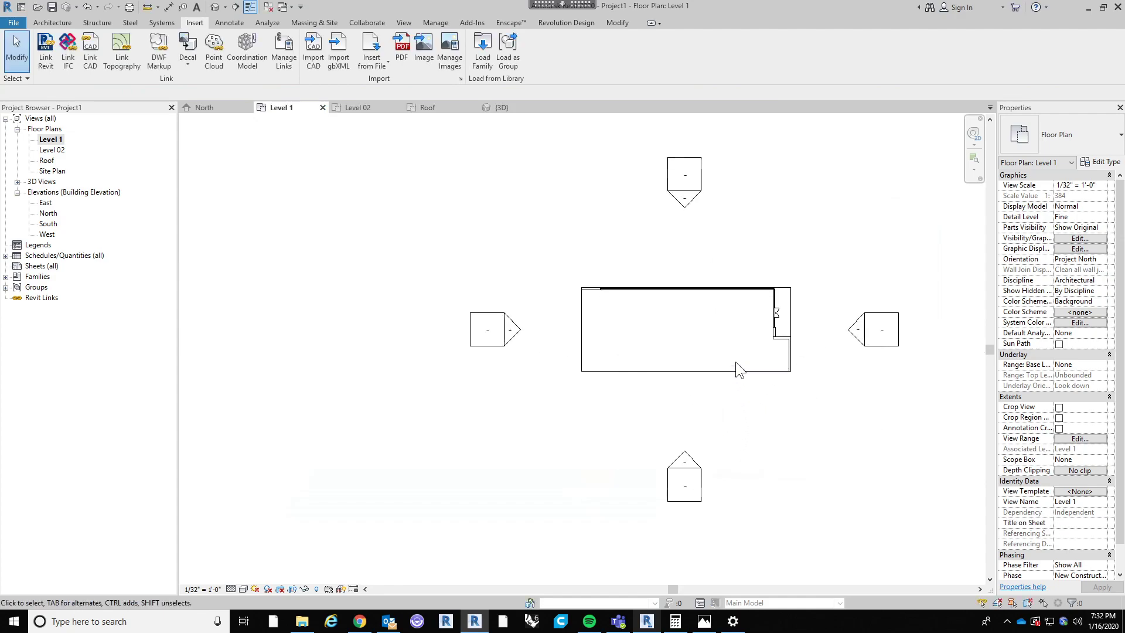
{"action": "mouse_move", "coordinate": [733, 360]}
{"action": "middle_mouse_down"}
{"action": "mouse_move", "coordinate": [723, 375]}
{"action": "mouse_move", "coordinate": [715, 368]}
{"action": "middle_mouse_up"}
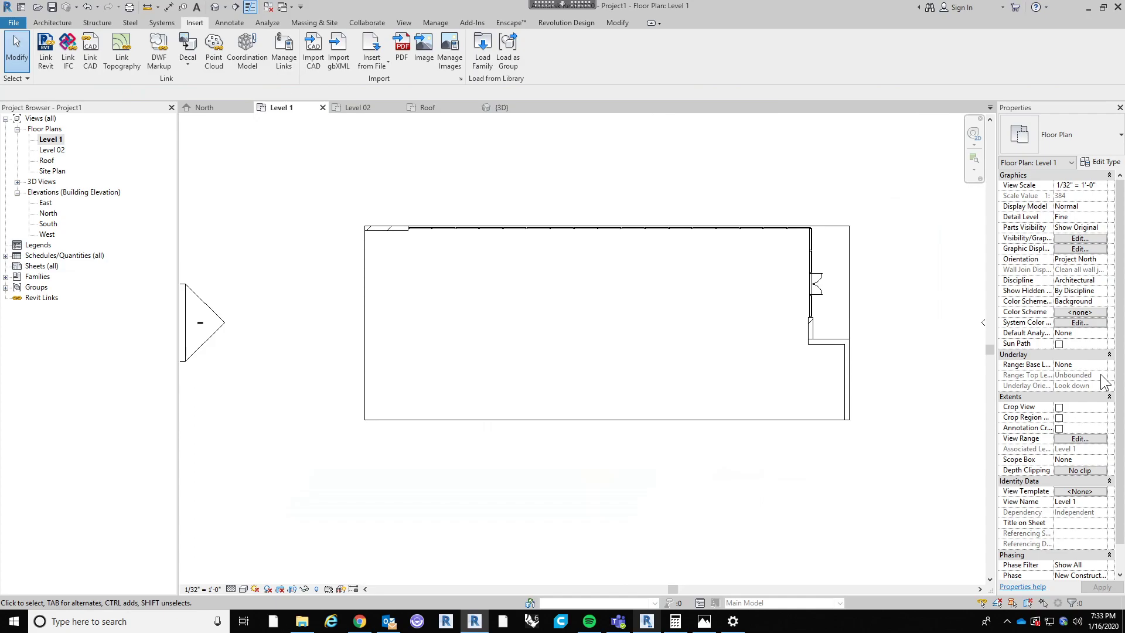
{"action": "left_click", "coordinate": [214, 8]}
{"action": "scroll", "coordinate": [655, 354], "scroll_direction": "down", "scroll_amount": 5}
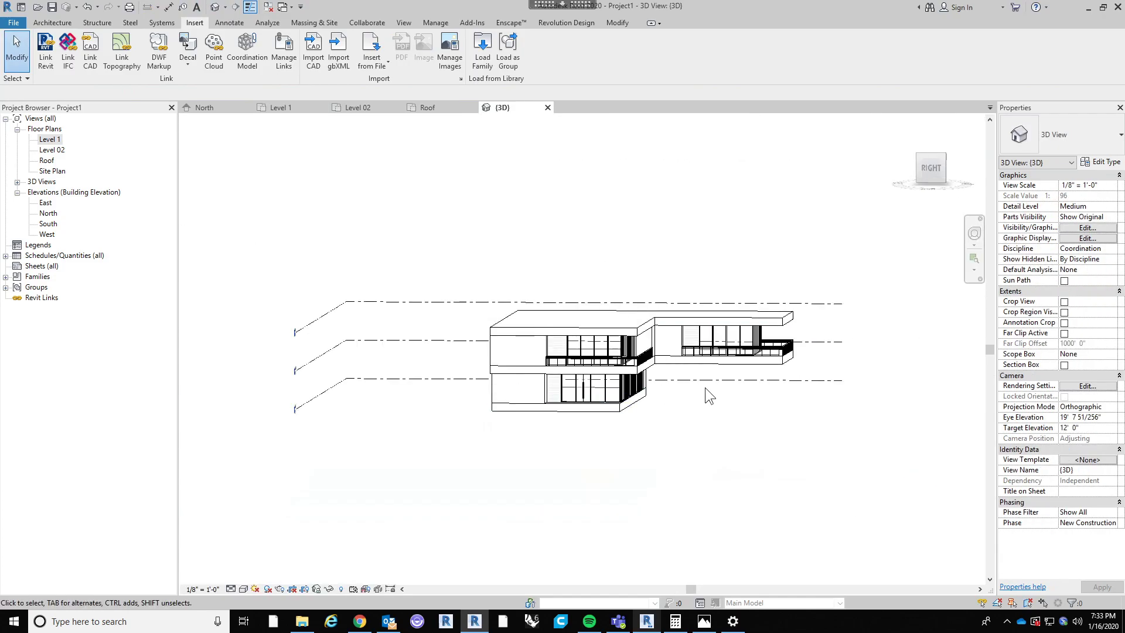
{"action": "scroll", "coordinate": [705, 387], "scroll_direction": "up", "scroll_amount": 4}
{"action": "middle_click_drag", "start_coordinate": [660, 420], "coordinate": [600, 466], "text": "shift"}
{"action": "scroll", "coordinate": [668, 455], "scroll_direction": "down", "scroll_amount": 3}
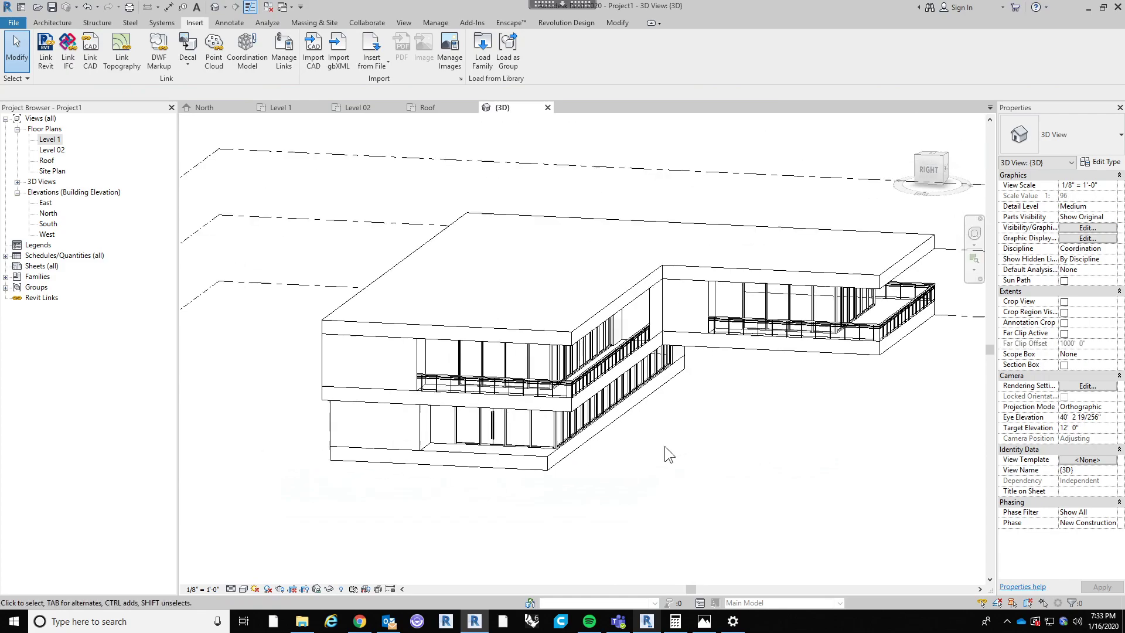
{"action": "middle_click_drag", "start_coordinate": [665, 445], "coordinate": [697, 476], "text": "shift"}
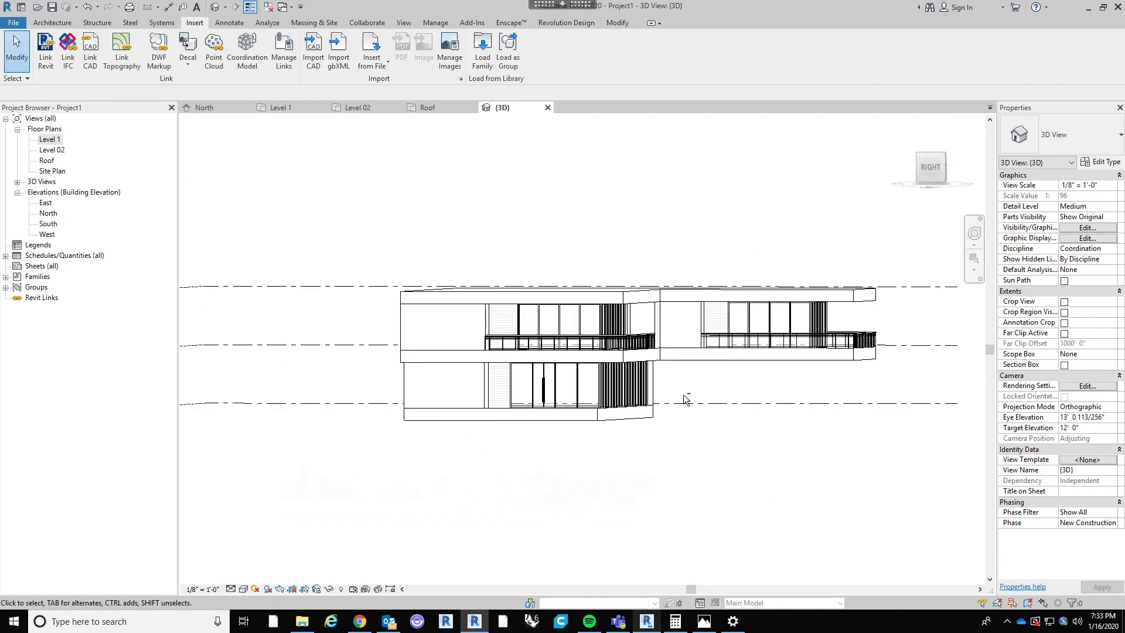
{"action": "middle_click_drag", "start_coordinate": [686, 399], "coordinate": [683, 447], "text": "shift"}
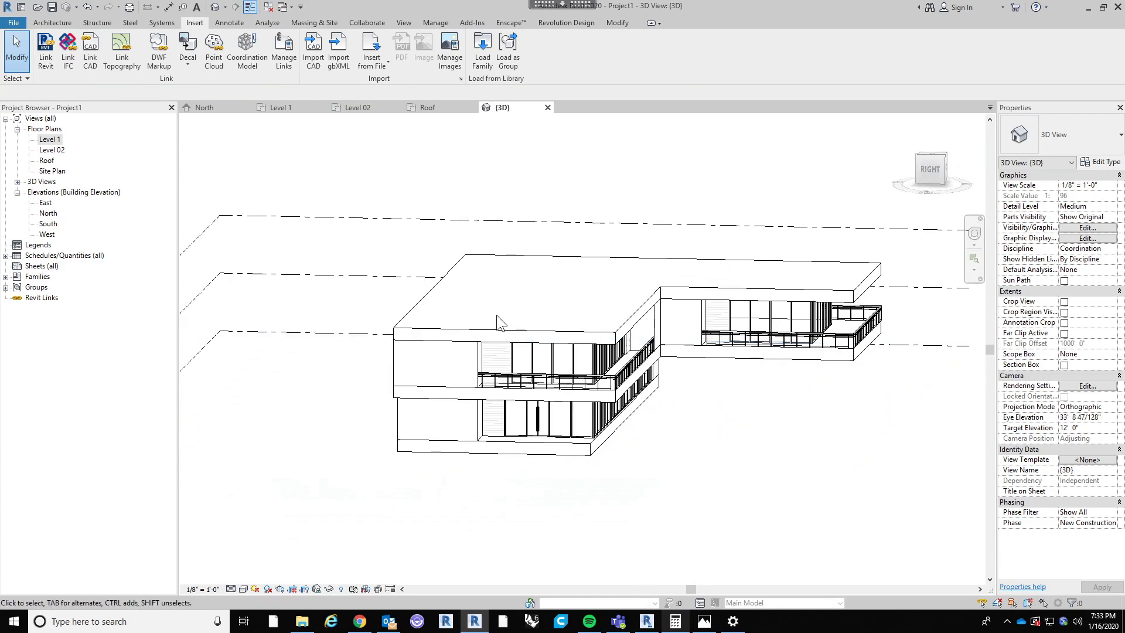
Step: Inspect the roof and the left upper-level wall, then clear the selection
{"action": "left_click", "coordinate": [504, 332]}
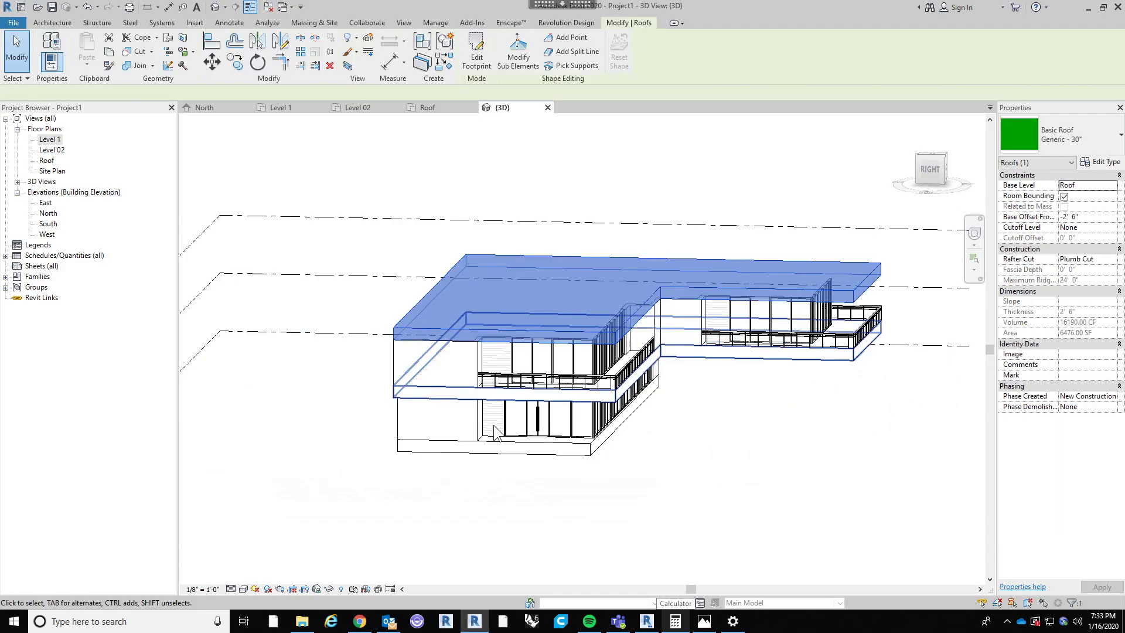
{"action": "left_click", "coordinate": [399, 362]}
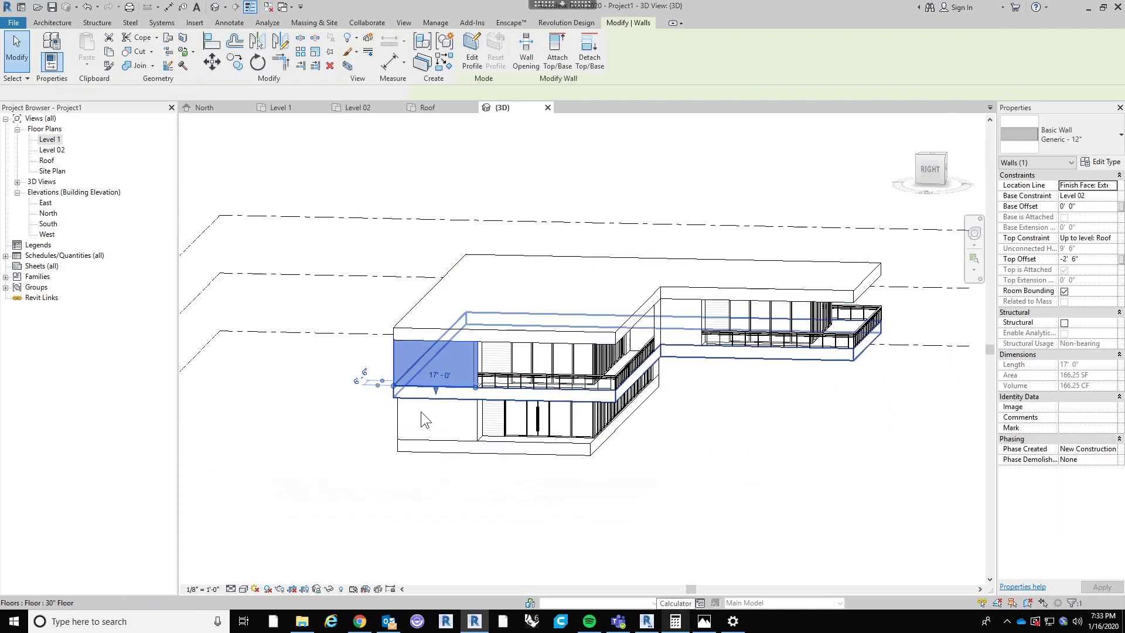
{"action": "left_click", "coordinate": [546, 513]}
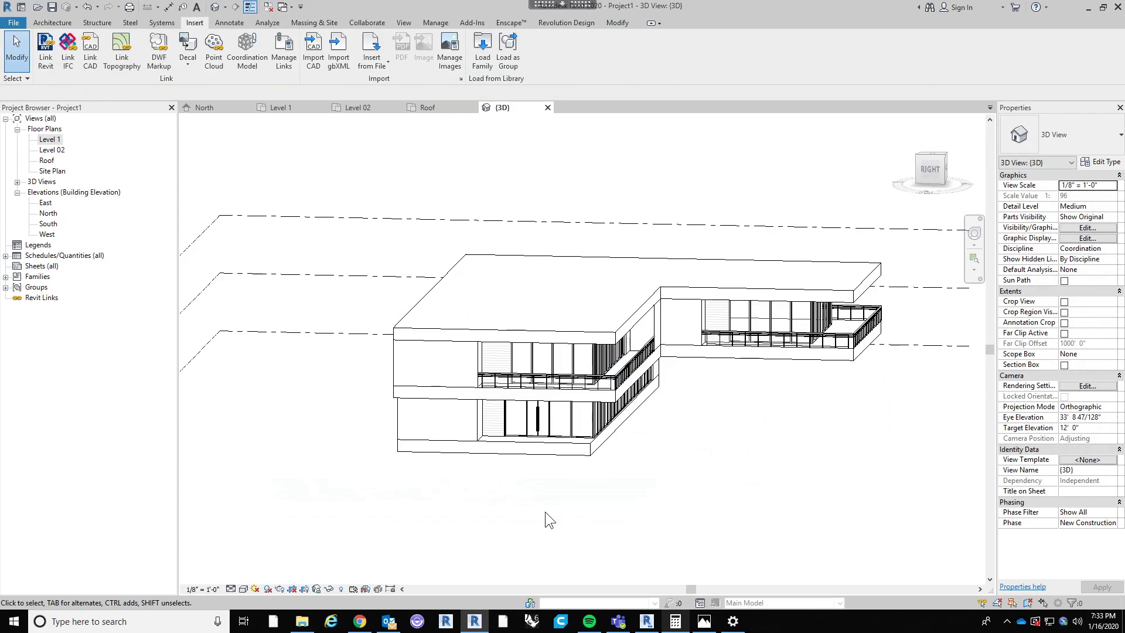
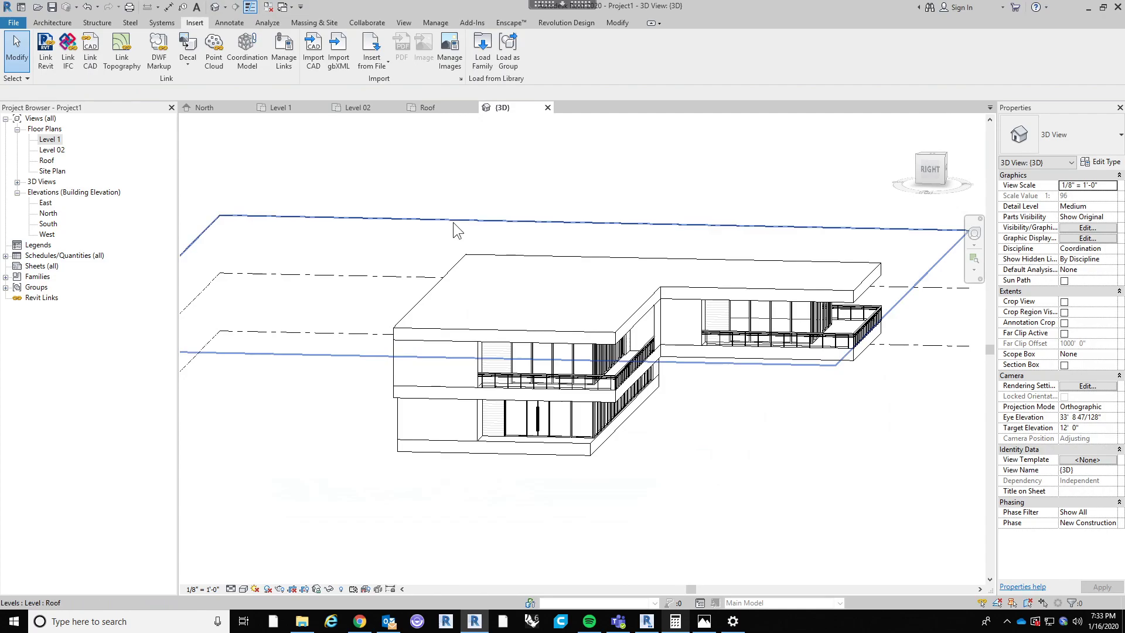
Step: Start placing a loadable component, browse its type list, then cancel the placement
{"action": "left_click", "coordinate": [61, 23]}
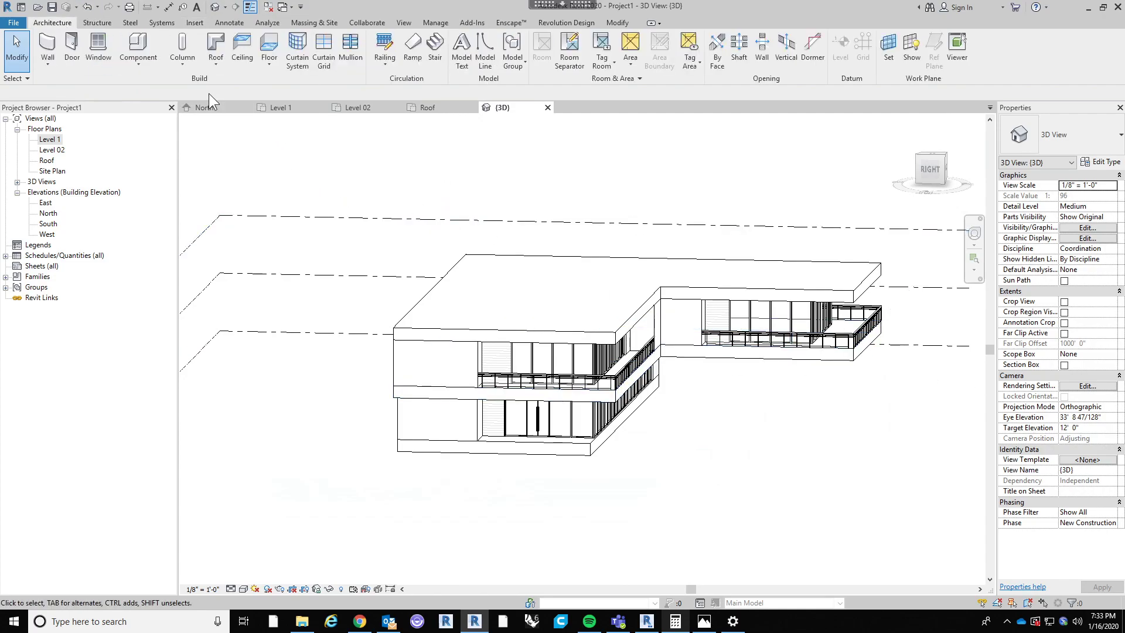
{"action": "left_click", "coordinate": [141, 50]}
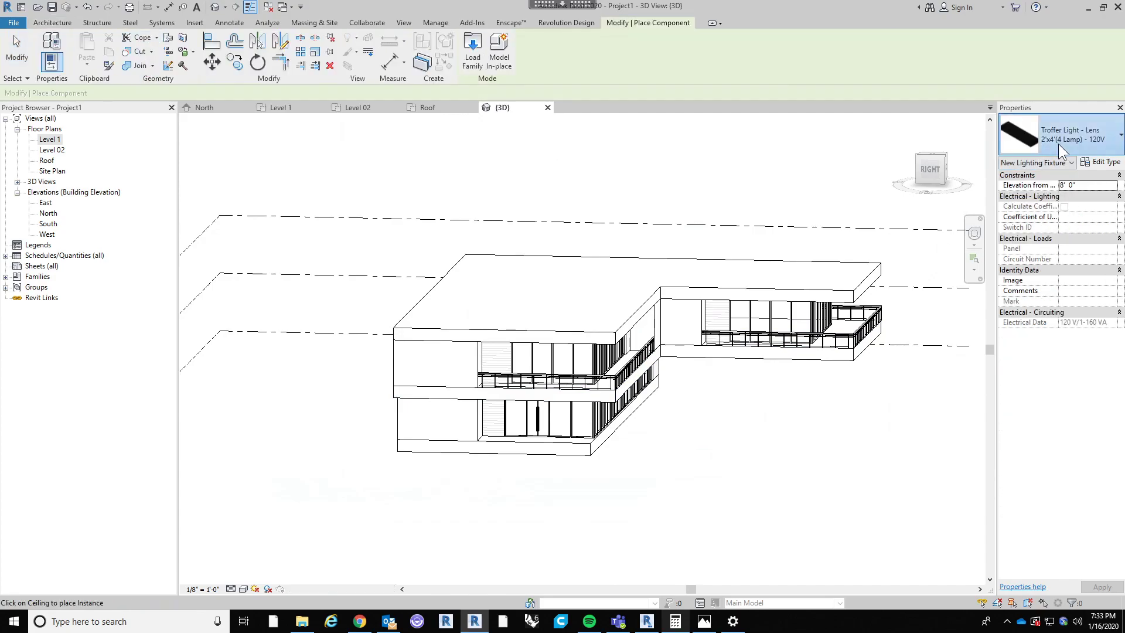
{"action": "left_click", "coordinate": [1059, 144]}
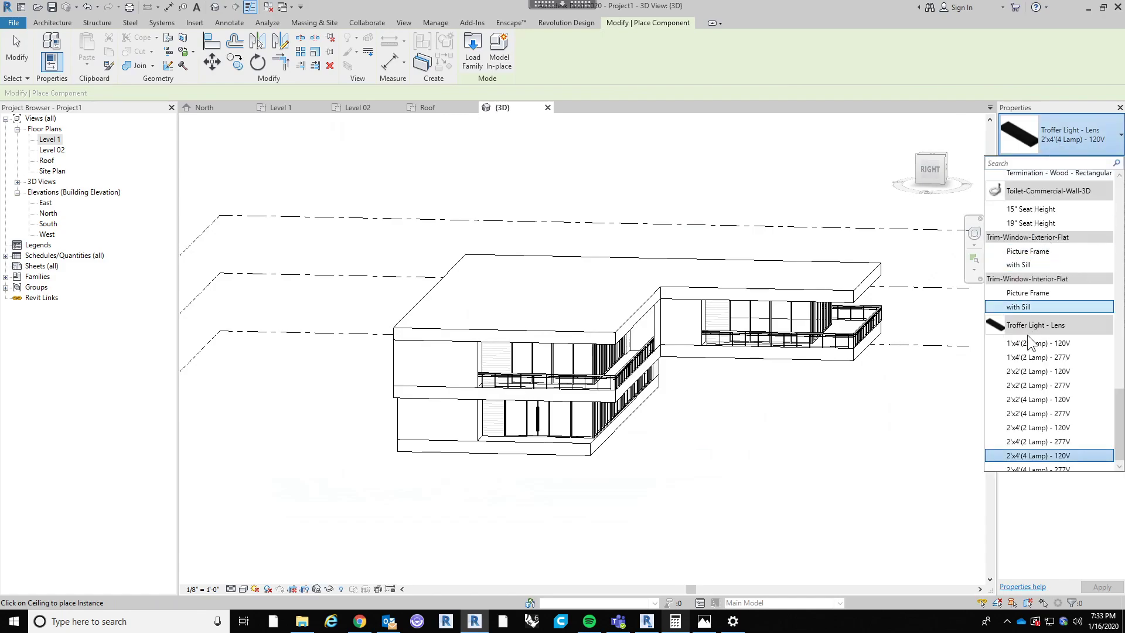
{"action": "scroll", "coordinate": [1036, 310], "scroll_direction": "up", "scroll_amount": 10}
{"action": "scroll", "coordinate": [1029, 342], "scroll_direction": "up", "scroll_amount": 2}
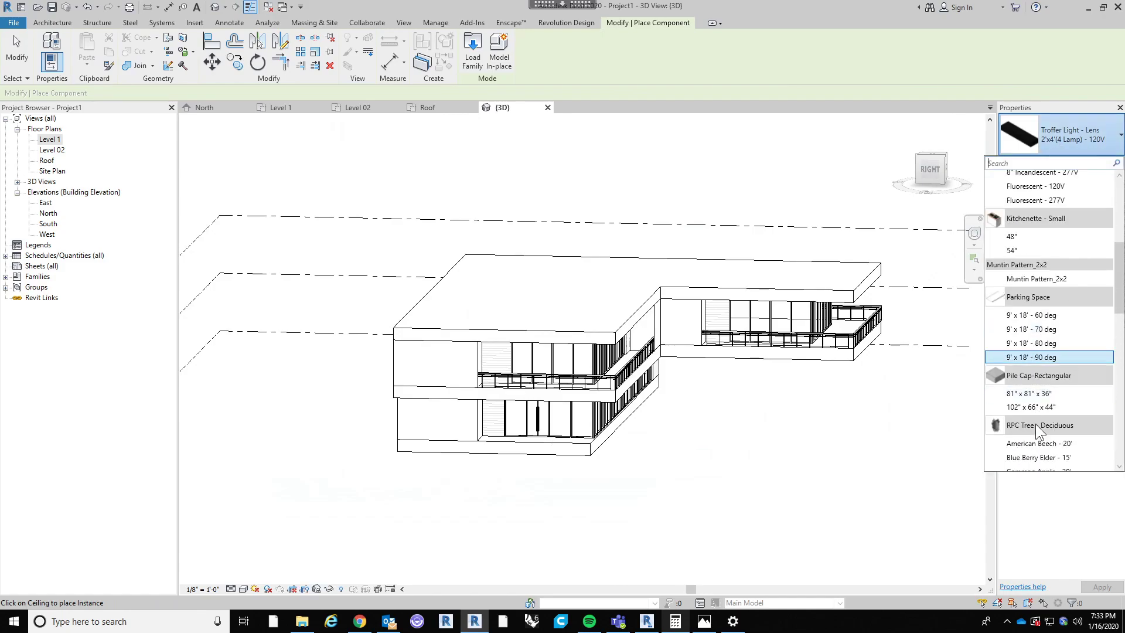
{"action": "scroll", "coordinate": [1052, 220], "scroll_direction": "up", "scroll_amount": 4}
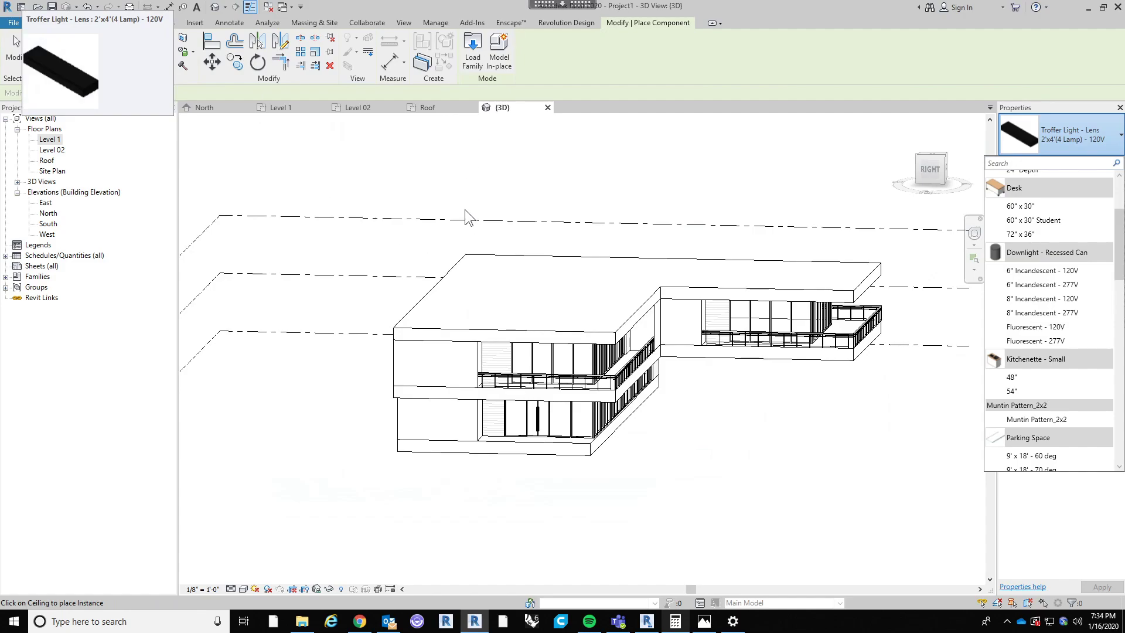
{"action": "key", "text": "Escape"}
{"action": "key", "text": "Escape"}
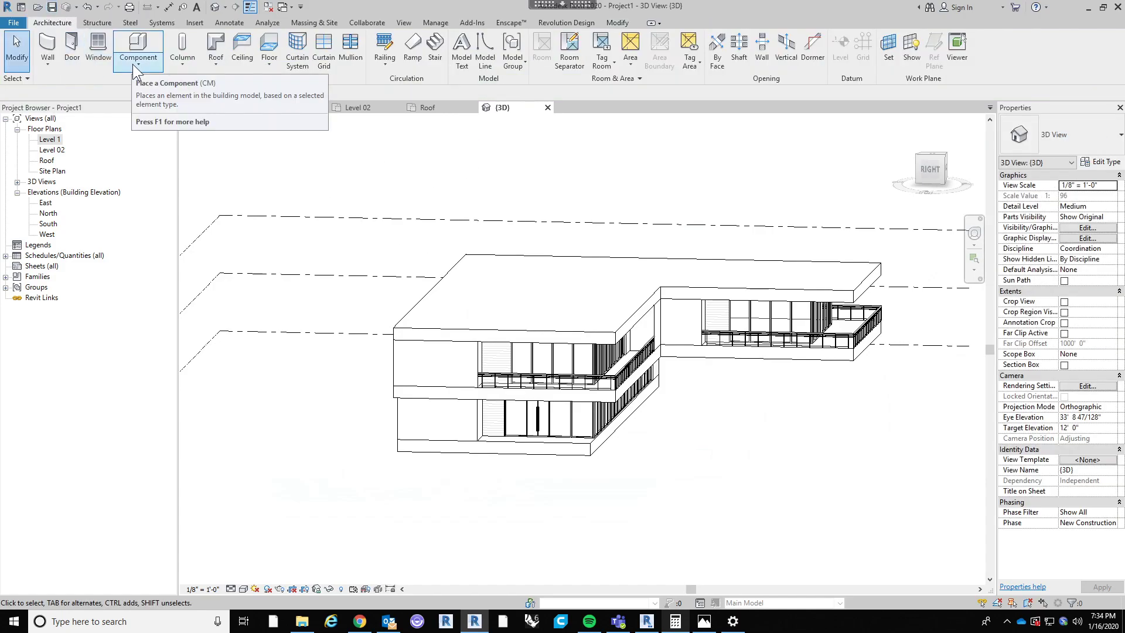
Step: Create a Model In-Place family in the Generic Models category named Form
{"action": "left_click", "coordinate": [132, 65]}
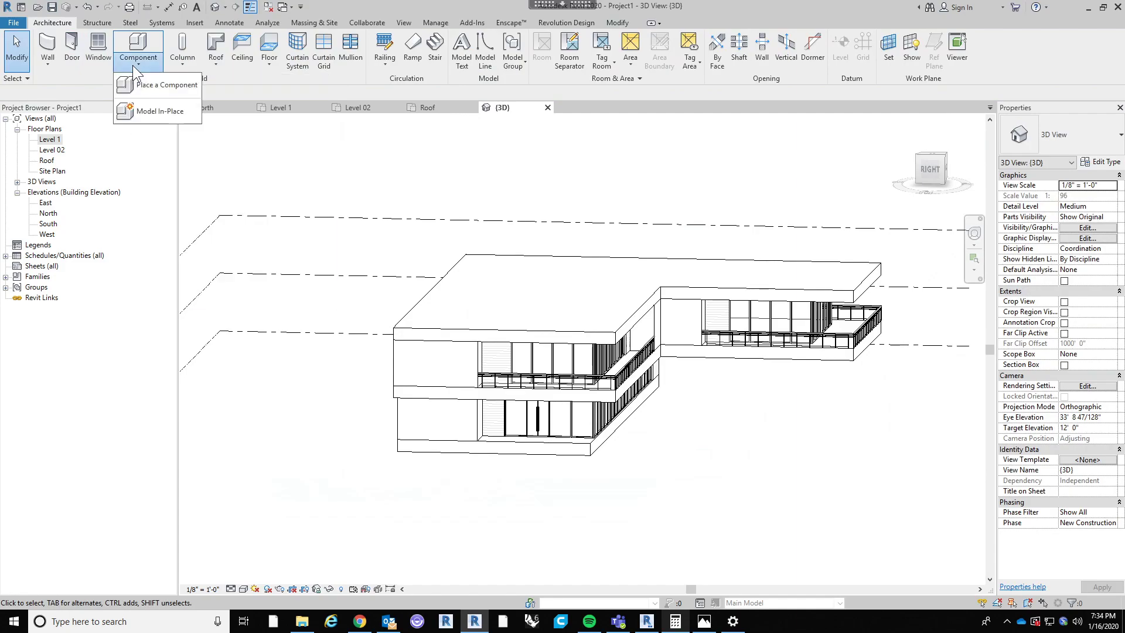
{"action": "left_click", "coordinate": [151, 114]}
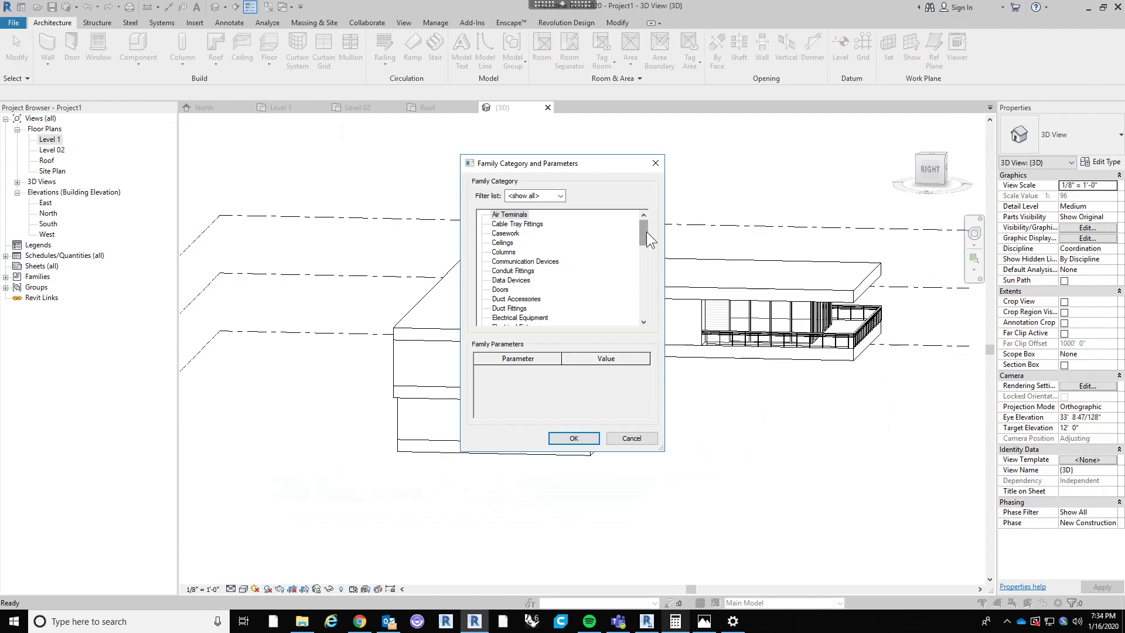
{"action": "left_click_drag", "start_coordinate": [646, 232], "coordinate": [638, 253]}
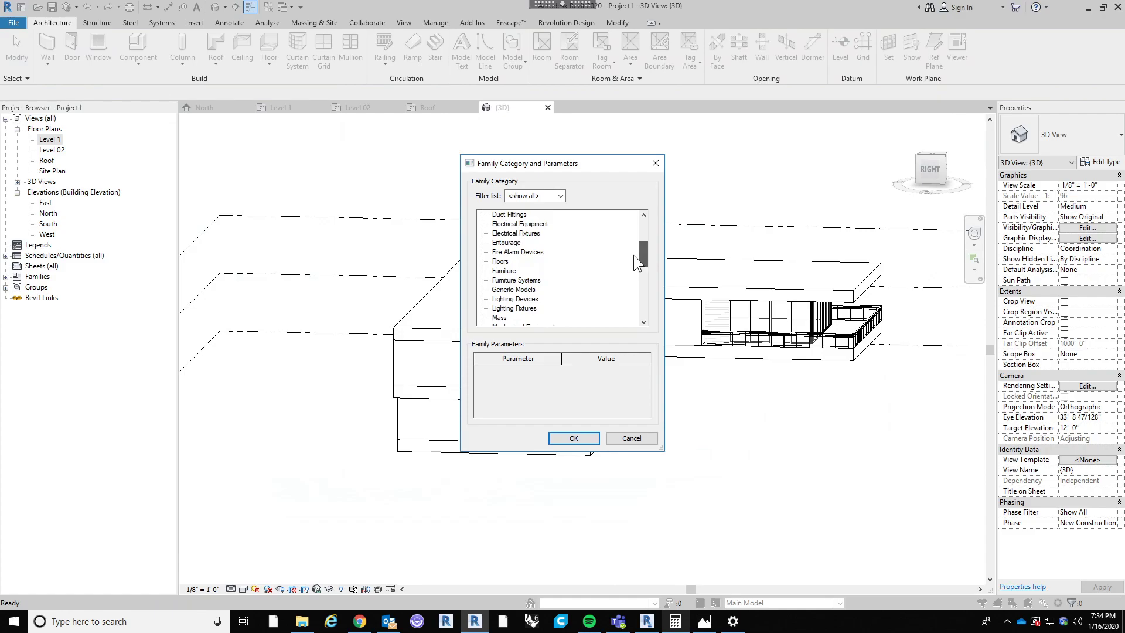
{"action": "scroll", "coordinate": [634, 255], "scroll_direction": "up", "scroll_amount": 3}
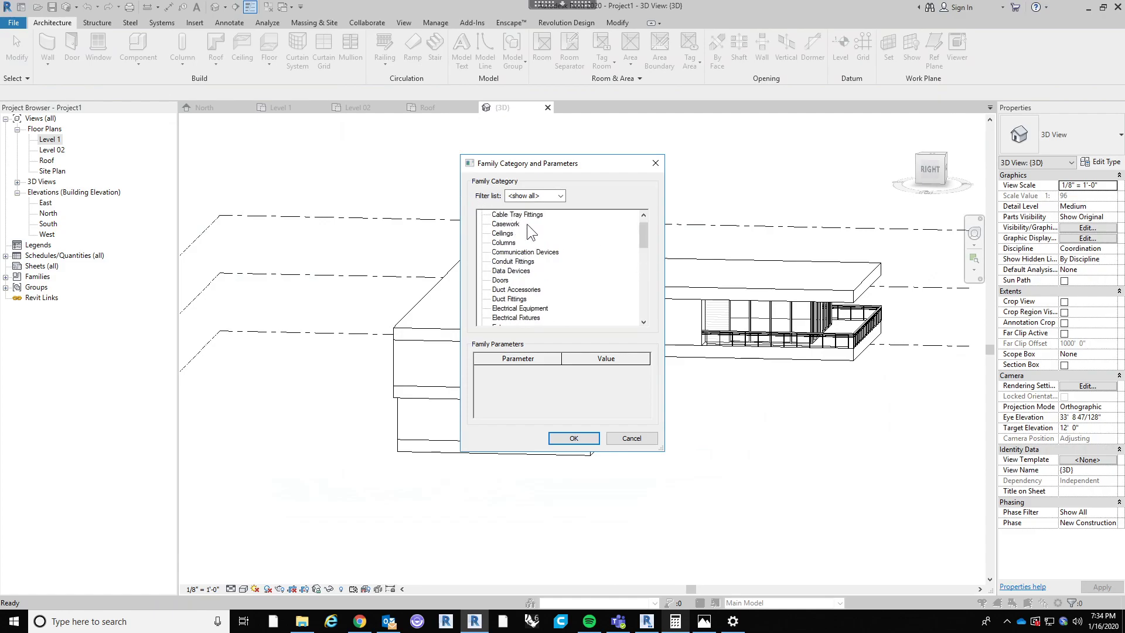
{"action": "scroll", "coordinate": [562, 287], "scroll_direction": "down", "scroll_amount": 2}
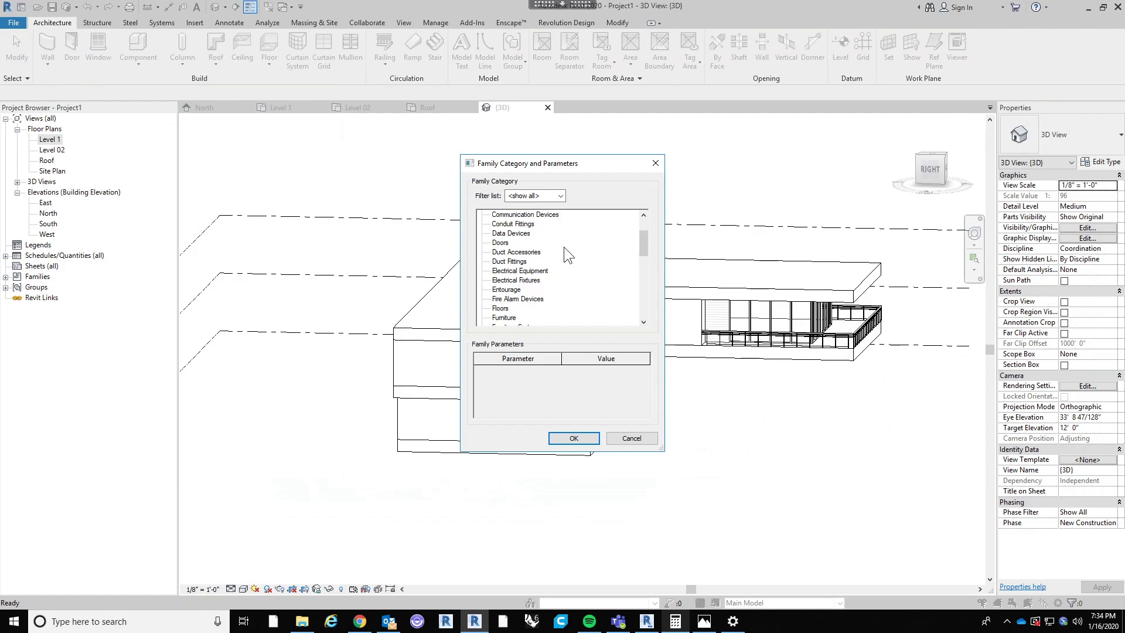
{"action": "scroll", "coordinate": [516, 269], "scroll_direction": "down", "scroll_amount": 2}
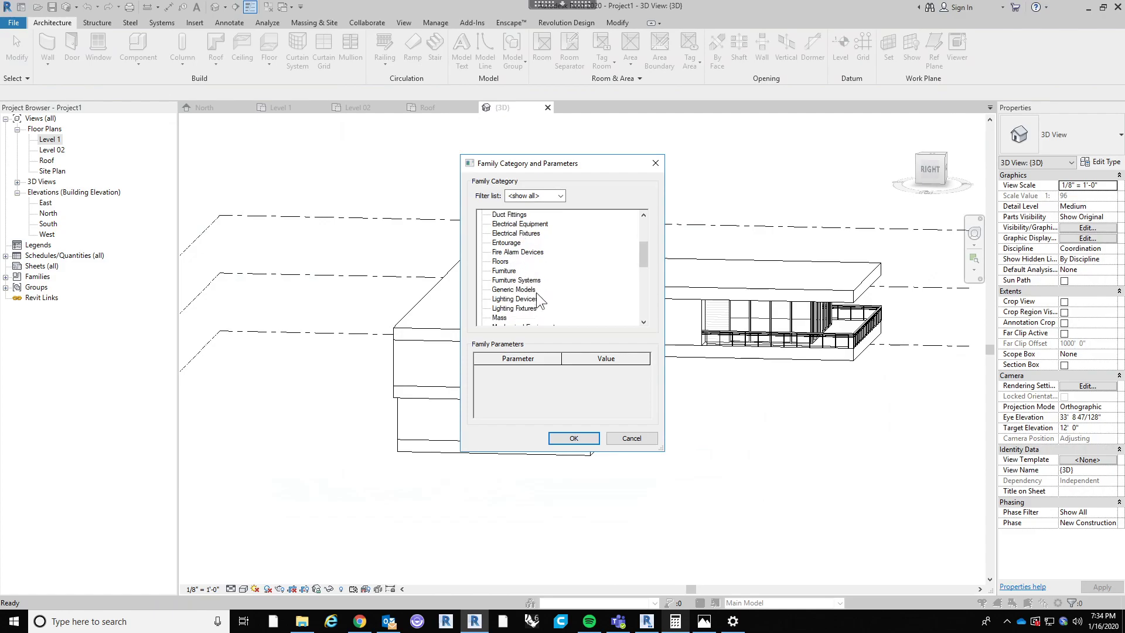
{"action": "left_click", "coordinate": [514, 289]}
{"action": "left_click", "coordinate": [574, 438]}
{"action": "left_click", "coordinate": [575, 438]}
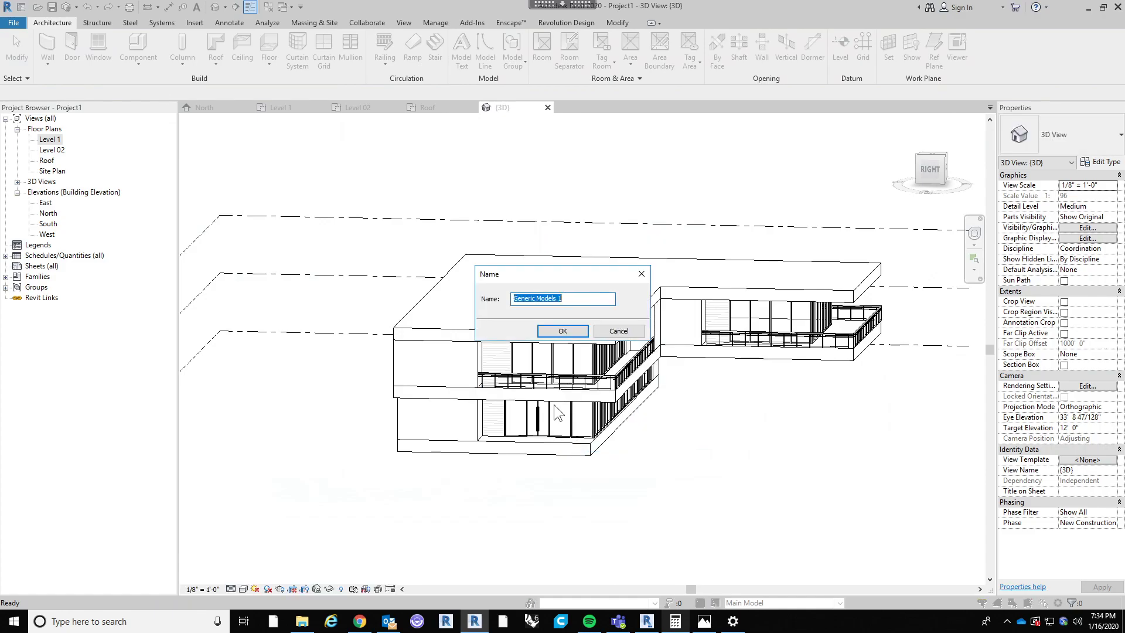
{"action": "type", "text": "Form"}
{"action": "key", "text": "Return"}
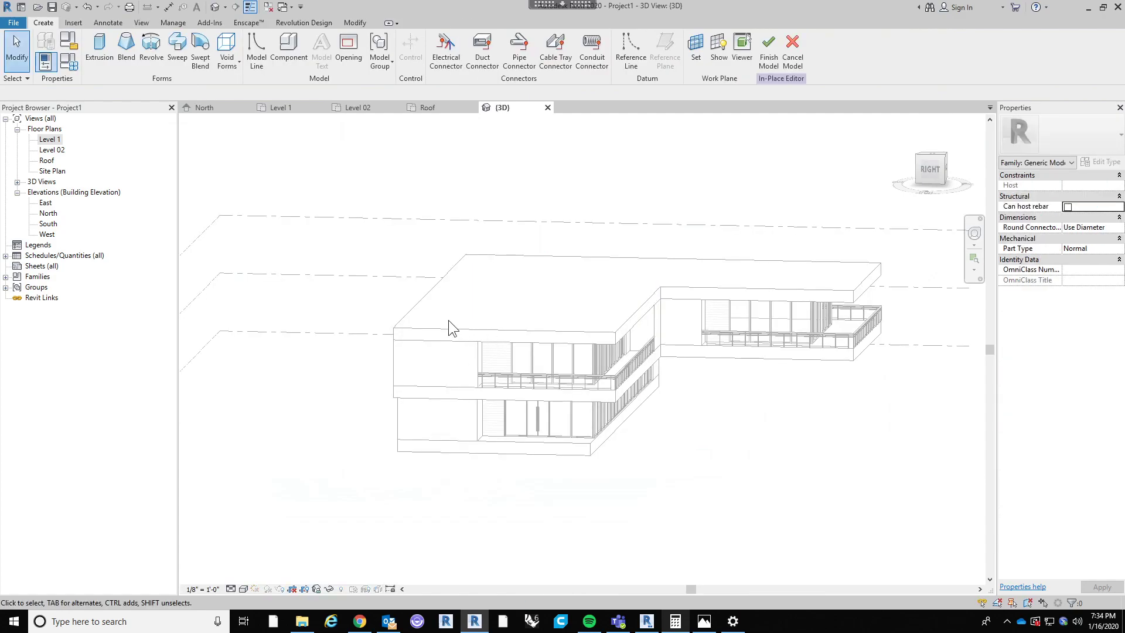
{"action": "scroll", "coordinate": [448, 320], "scroll_direction": "down", "scroll_amount": 1}
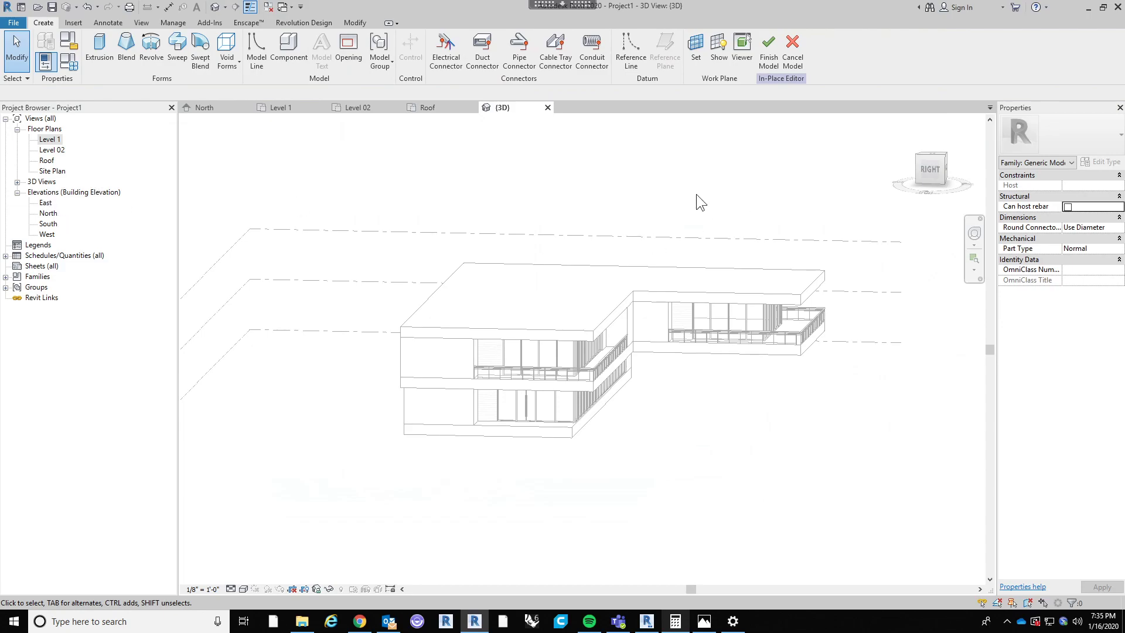
{"action": "middle_click_drag", "start_coordinate": [673, 218], "coordinate": [627, 276], "text": "shift"}
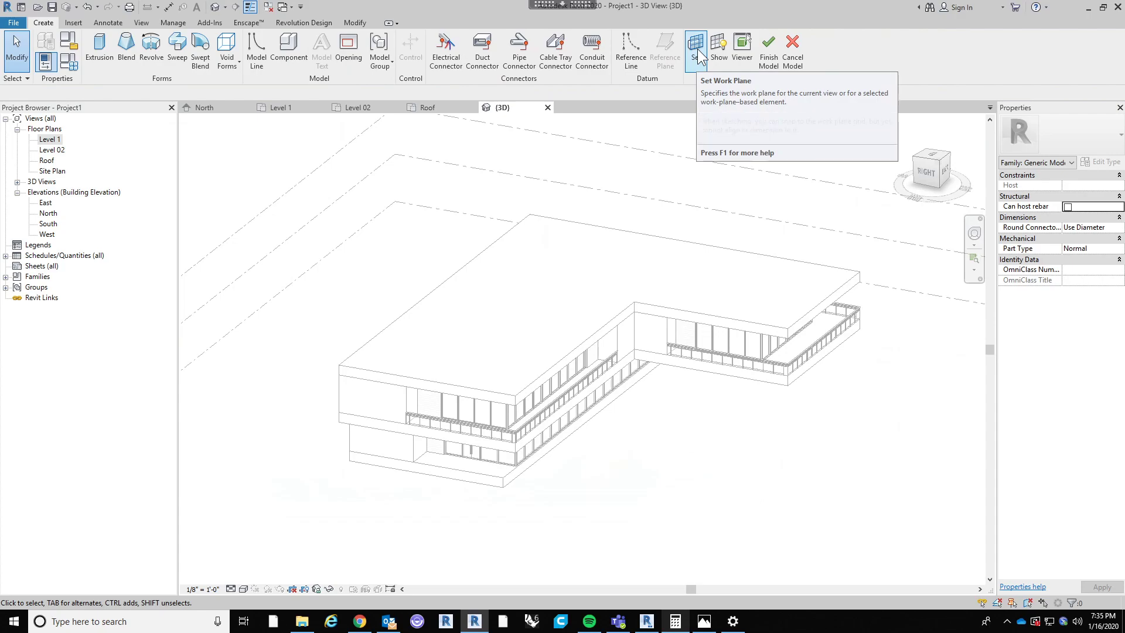
{"action": "scroll", "coordinate": [357, 417], "scroll_direction": "up", "scroll_amount": 2}
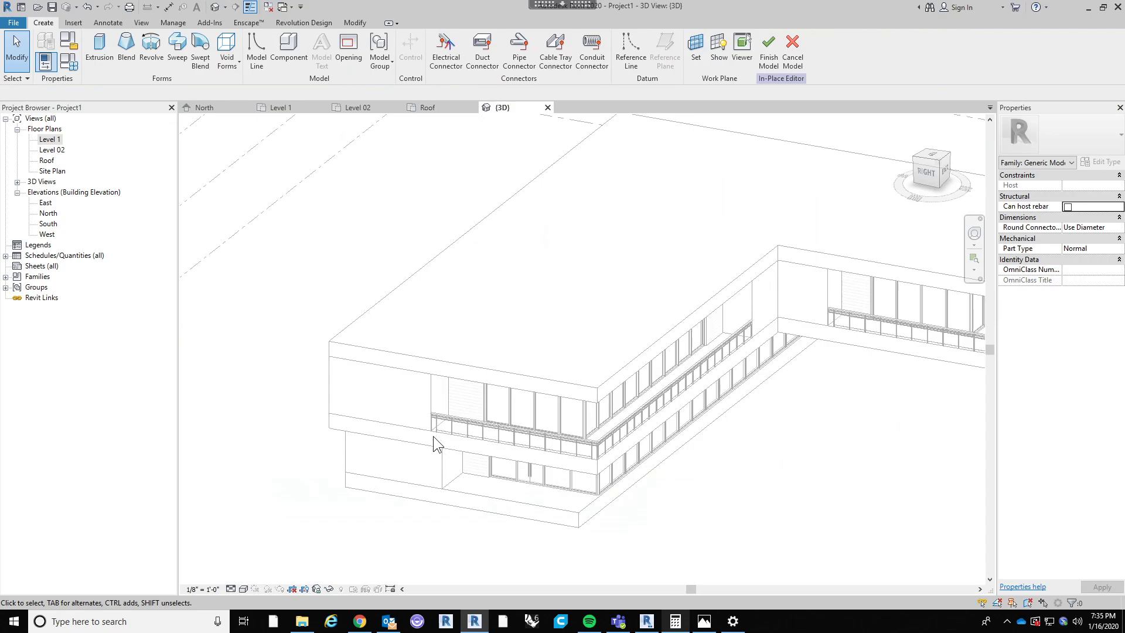
Step: Set the work plane by picking the roof's front edge face
{"action": "left_click", "coordinate": [695, 44]}
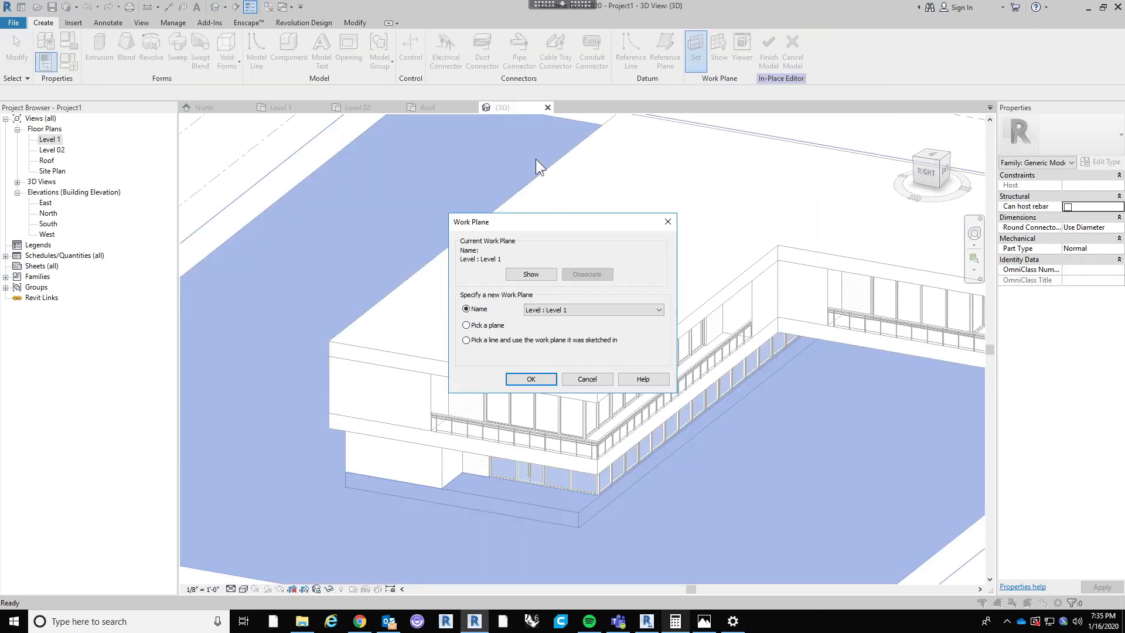
{"action": "left_click", "coordinate": [563, 309]}
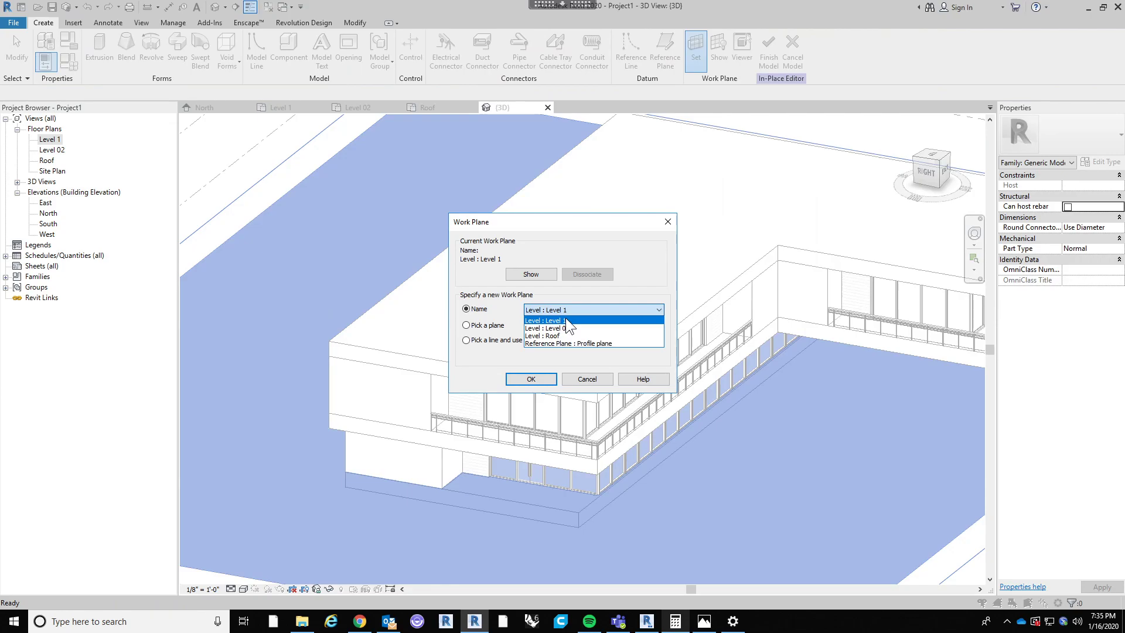
{"action": "left_click", "coordinate": [565, 318]}
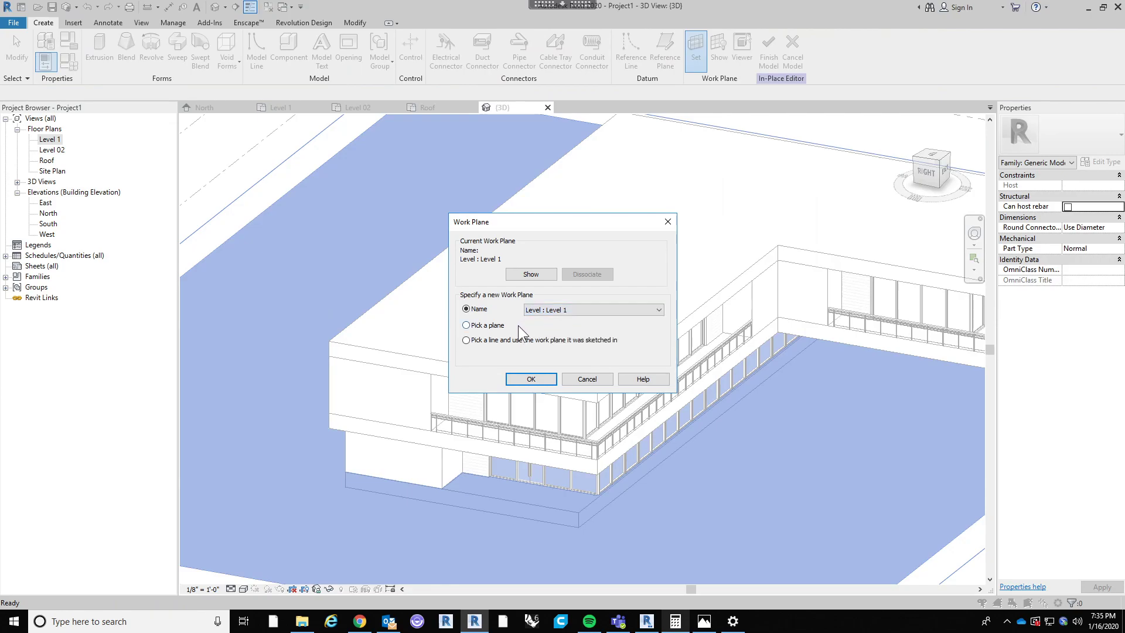
{"action": "left_click", "coordinate": [480, 325]}
{"action": "left_click", "coordinate": [533, 378]}
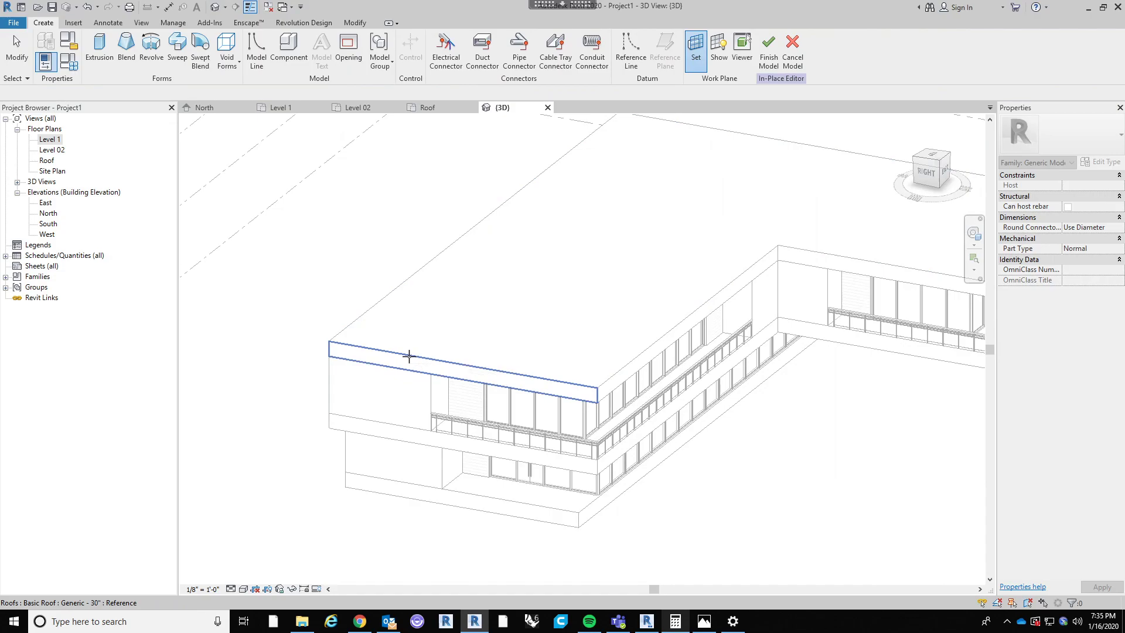
{"action": "left_click", "coordinate": [408, 355]}
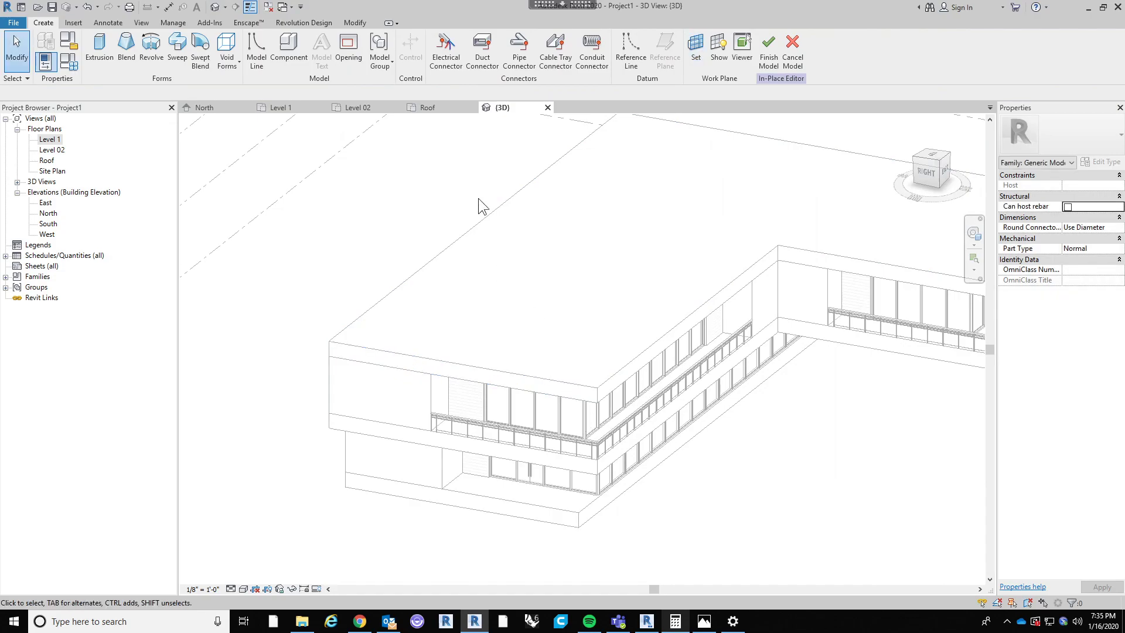
Step: Sketch a multi-corner solid extrusion profile beside the building and inspect it
{"action": "left_click", "coordinate": [98, 49]}
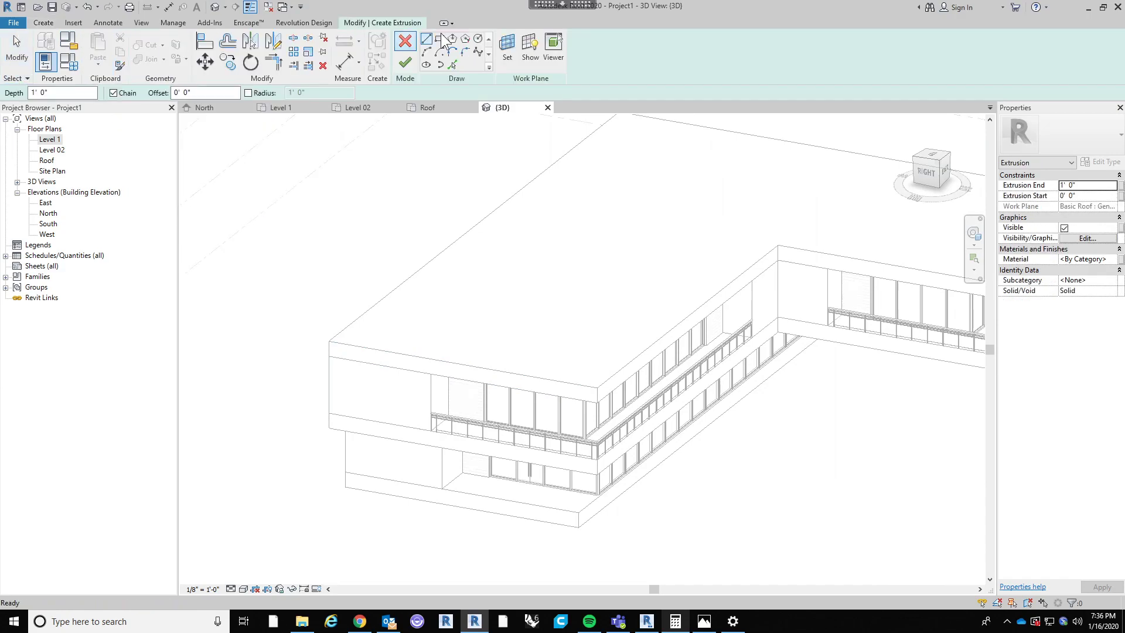
{"action": "left_click", "coordinate": [375, 411]}
{"action": "left_click", "coordinate": [486, 304]}
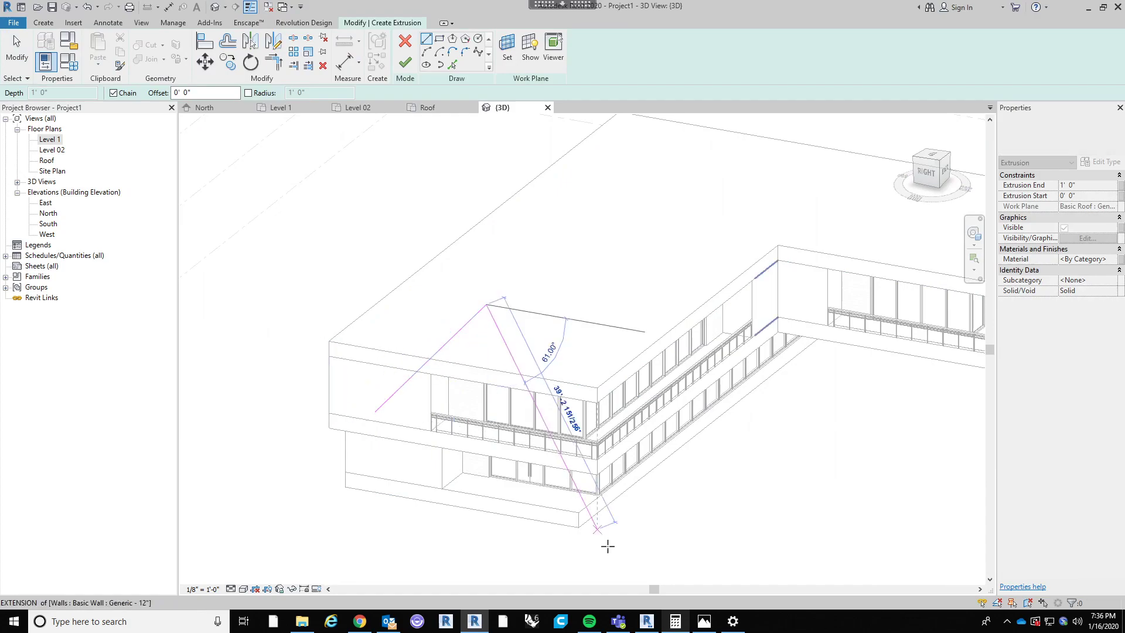
{"action": "left_click", "coordinate": [604, 544]}
{"action": "left_click", "coordinate": [424, 491]}
{"action": "left_click", "coordinate": [274, 393]}
{"action": "left_click", "coordinate": [206, 241]}
{"action": "left_click", "coordinate": [339, 216]}
{"action": "left_click", "coordinate": [378, 328]}
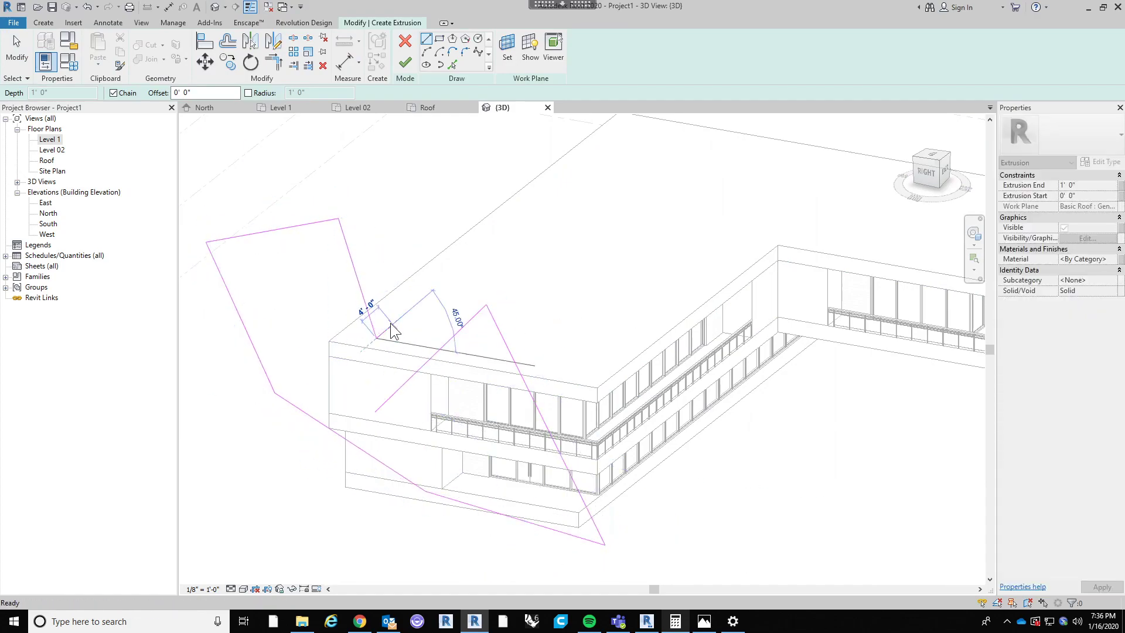
{"action": "scroll", "coordinate": [381, 328], "scroll_direction": "down", "scroll_amount": 4}
{"action": "middle_click_drag", "start_coordinate": [485, 508], "coordinate": [718, 490], "text": "shift"}
{"action": "scroll", "coordinate": [658, 331], "scroll_direction": "up", "scroll_amount": 4}
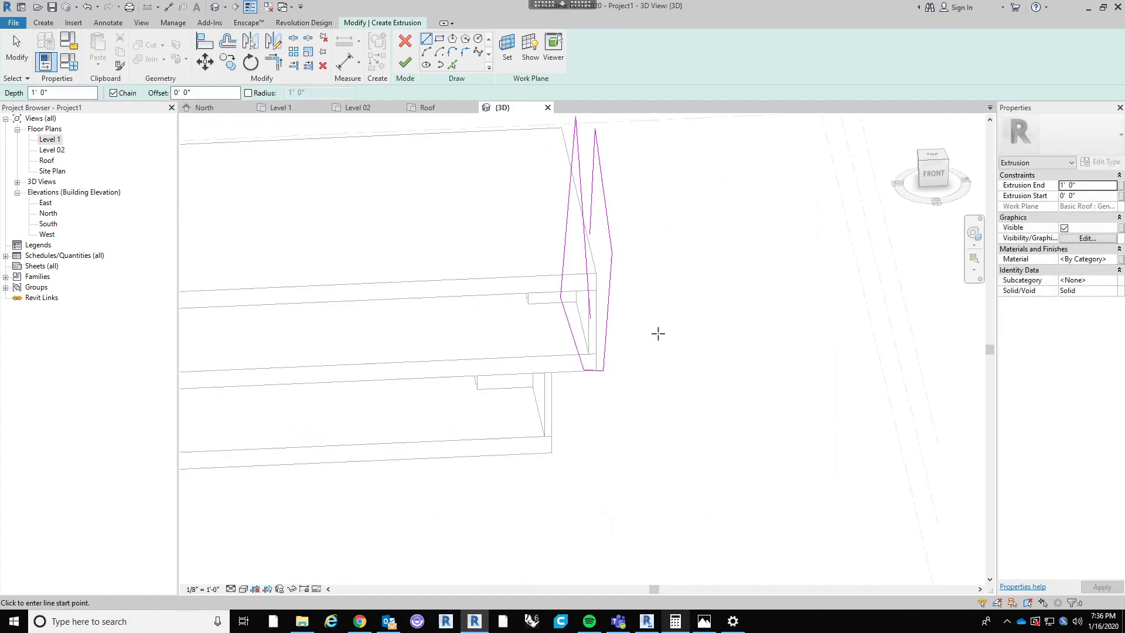
{"action": "middle_click_drag", "start_coordinate": [657, 332], "coordinate": [572, 423], "text": "shift"}
{"action": "scroll", "coordinate": [431, 396], "scroll_direction": "down", "scroll_amount": 3}
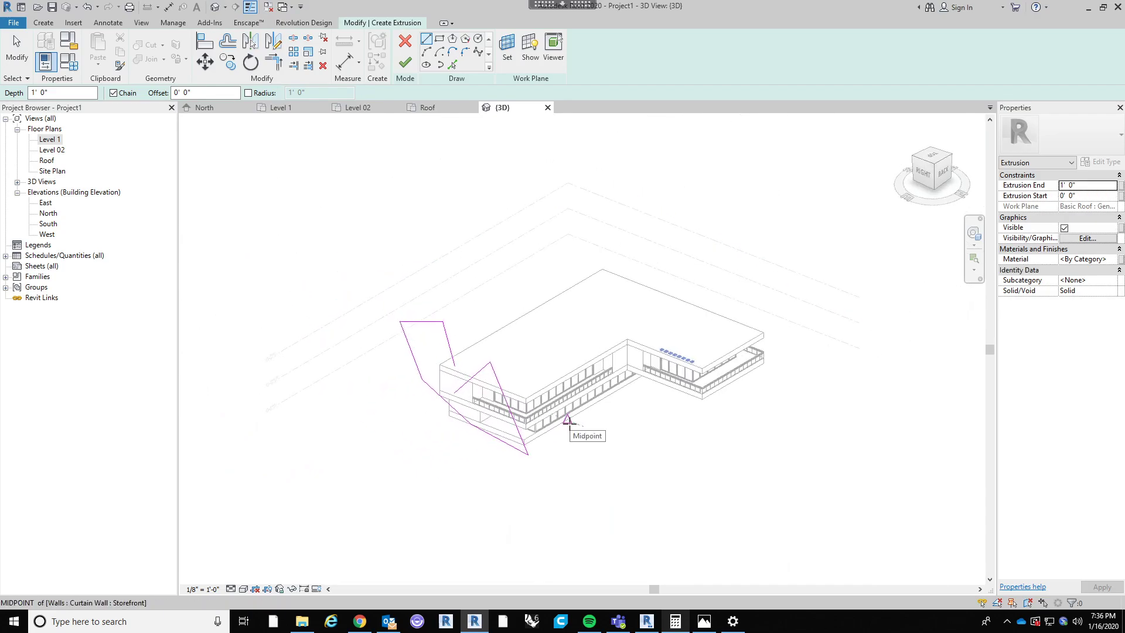
{"action": "key", "text": "Escape"}
{"action": "key", "text": "Escape"}
{"action": "scroll", "coordinate": [469, 334], "scroll_direction": "up", "scroll_amount": 2}
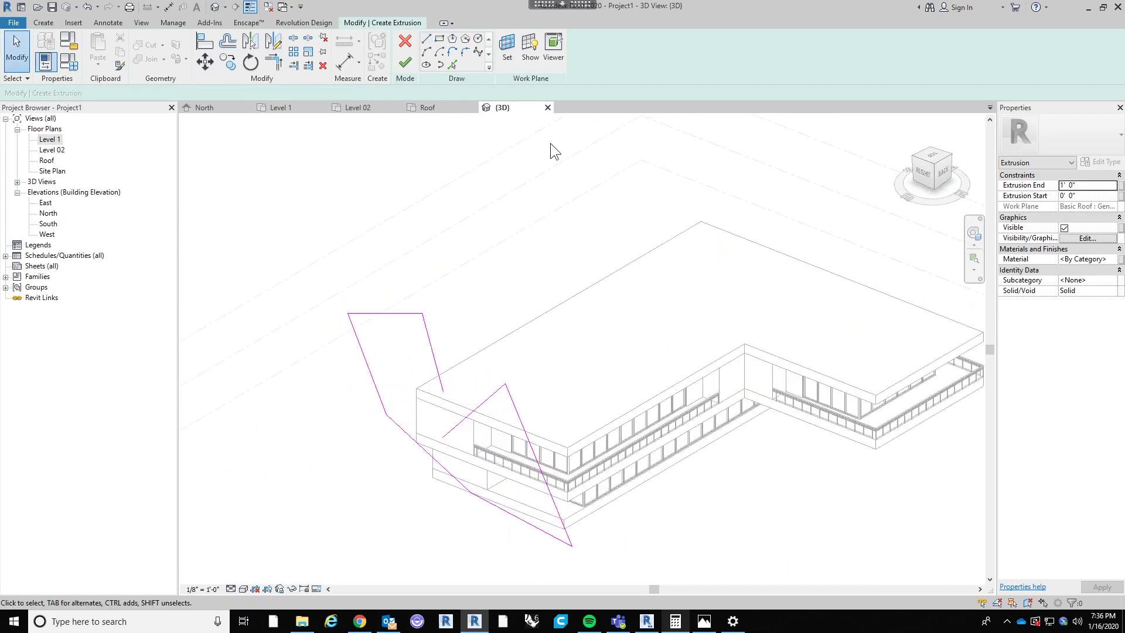
Step: Abandon a new work-plane pick, then window-select the sketch and discard it
{"action": "left_click", "coordinate": [510, 59]}
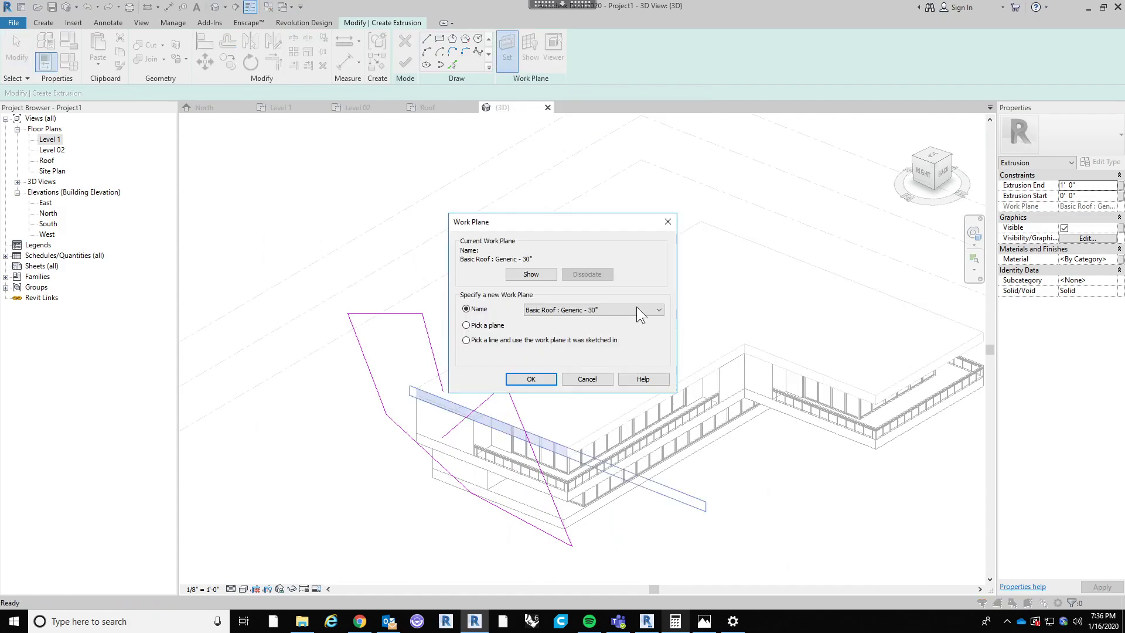
{"action": "left_click", "coordinate": [531, 379]}
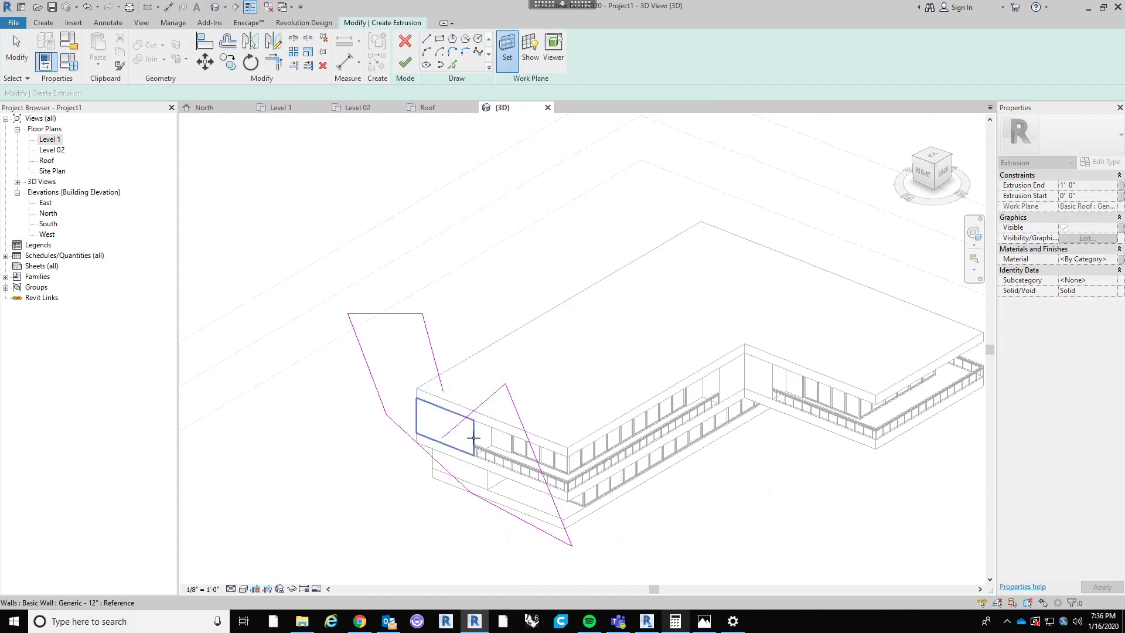
{"action": "key", "text": "Escape"}
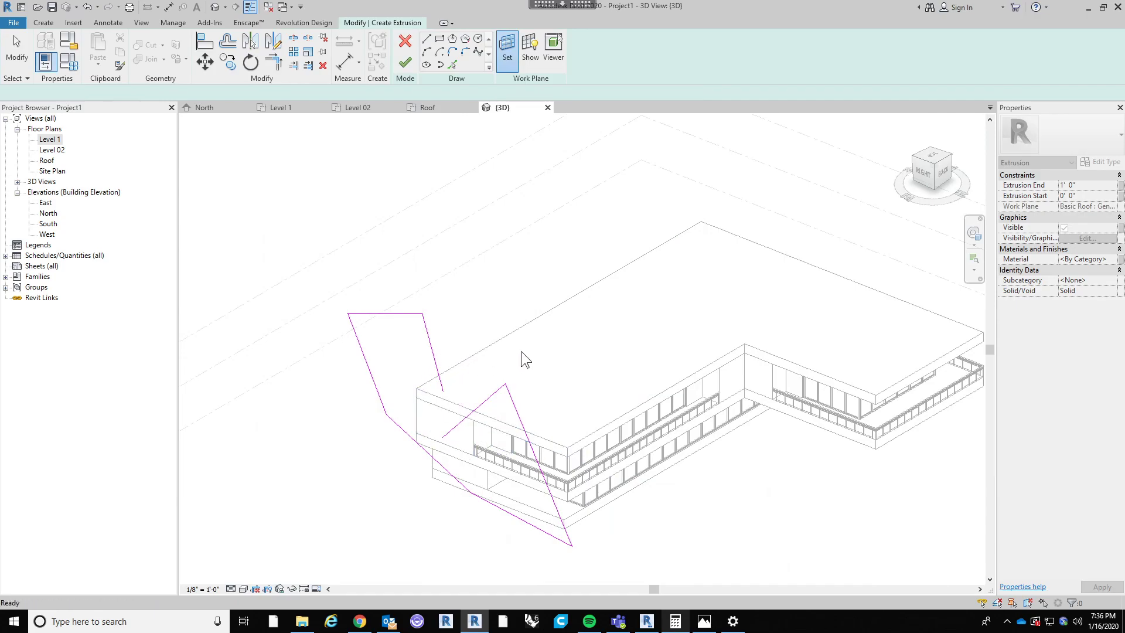
{"action": "scroll", "coordinate": [537, 336], "scroll_direction": "down", "scroll_amount": 3}
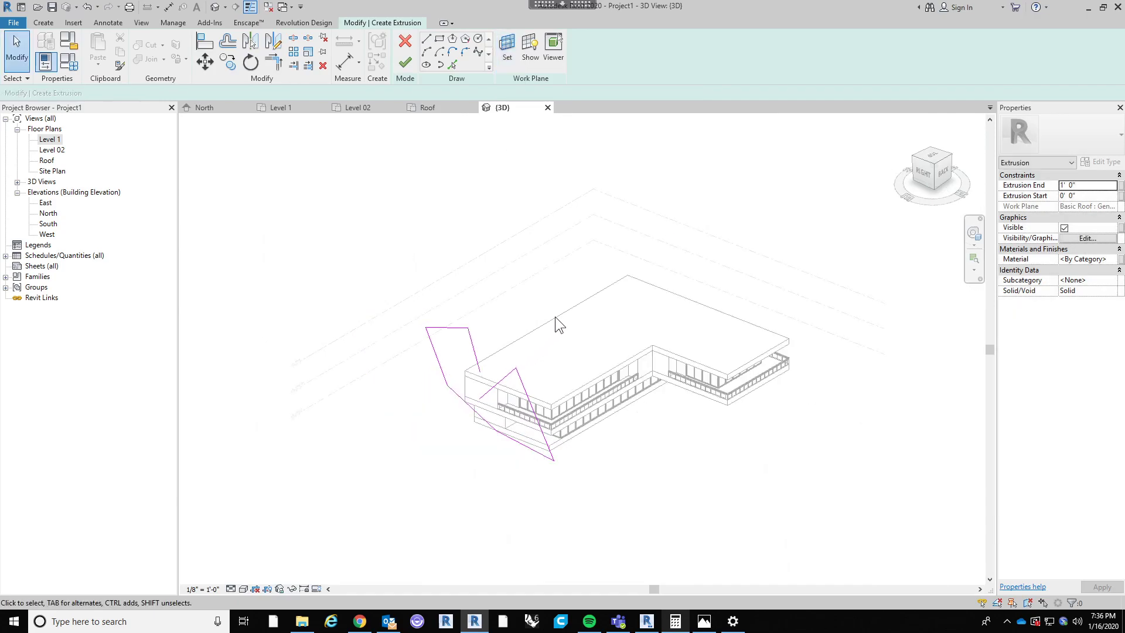
{"action": "mouse_move", "coordinate": [576, 265]}
{"action": "left_mouse_down"}
{"action": "mouse_move", "coordinate": [482, 460]}
{"action": "mouse_move", "coordinate": [412, 500]}
{"action": "left_mouse_up"}
{"action": "left_click", "coordinate": [404, 41]}
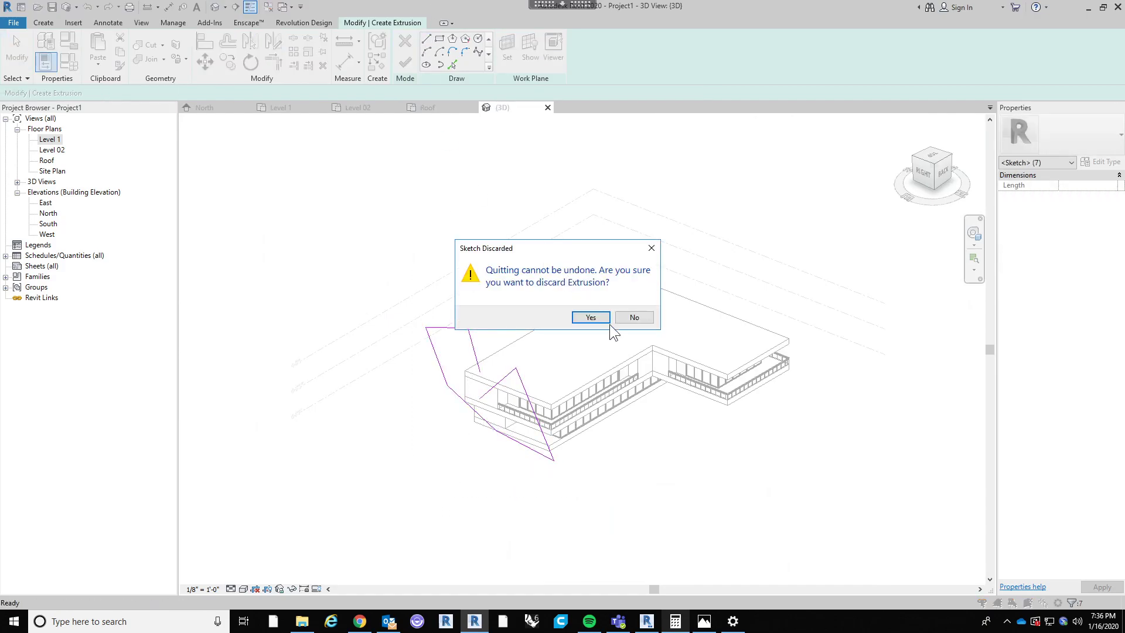
{"action": "left_click", "coordinate": [590, 317]}
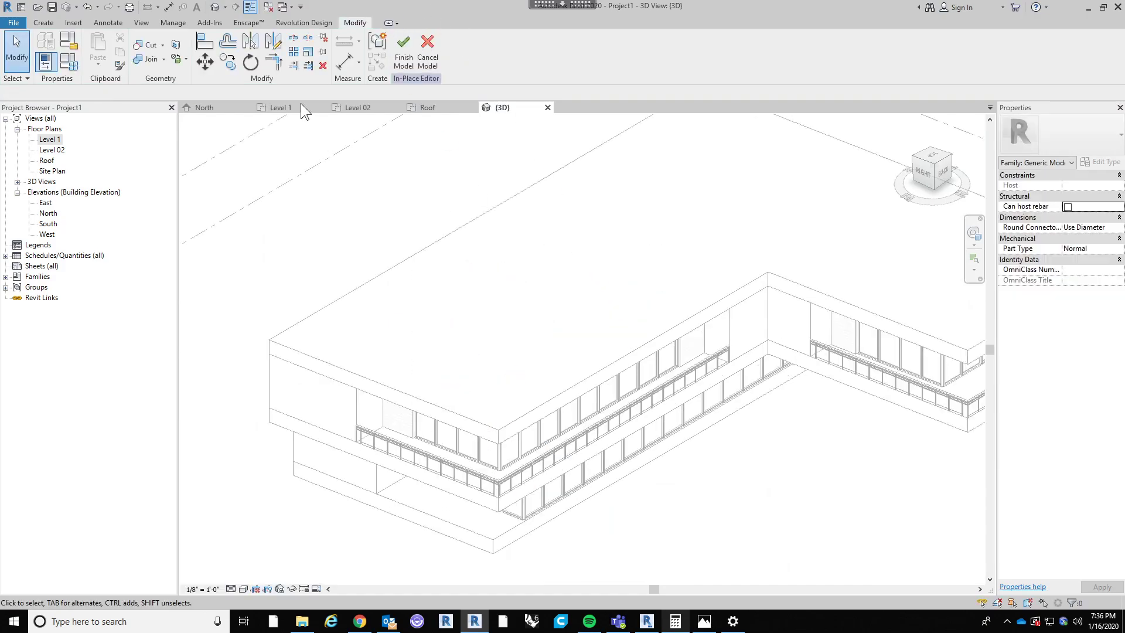
Step: Set the work plane to a picked face of the roof
{"action": "left_click", "coordinate": [49, 21]}
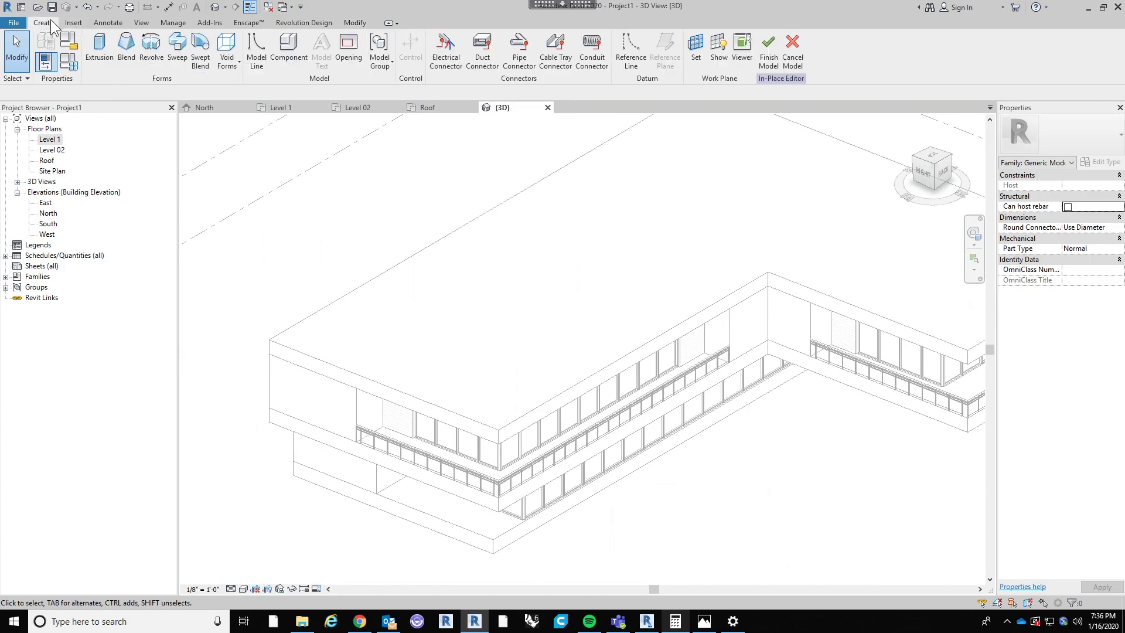
{"action": "left_click", "coordinate": [696, 53]}
{"action": "left_click", "coordinate": [487, 325]}
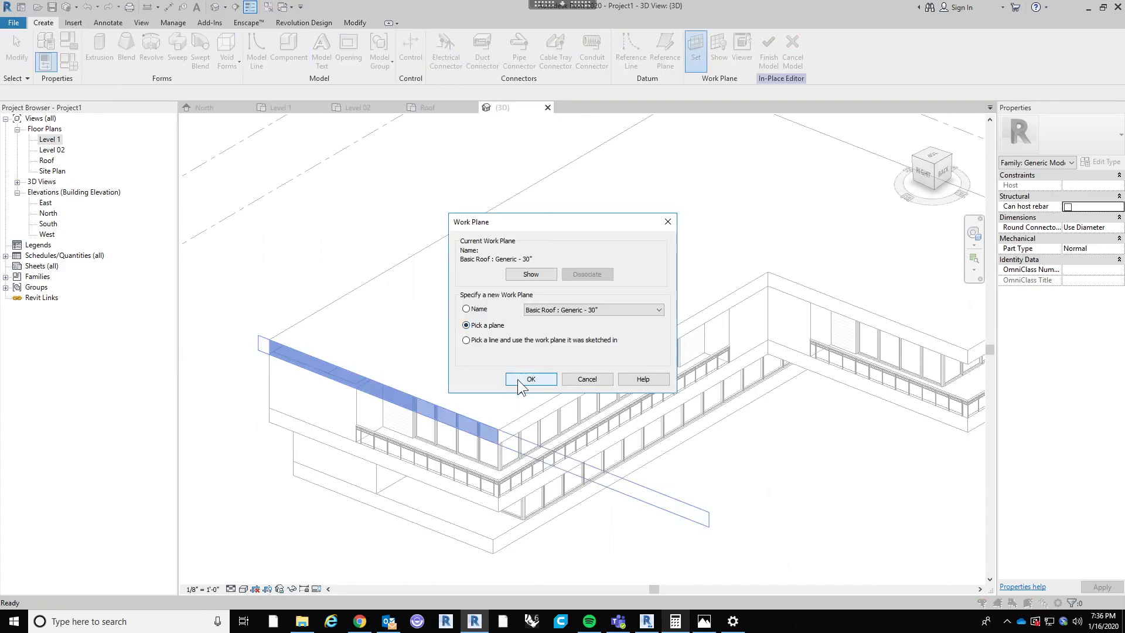
{"action": "left_click", "coordinate": [531, 379]}
{"action": "left_click", "coordinate": [304, 323]}
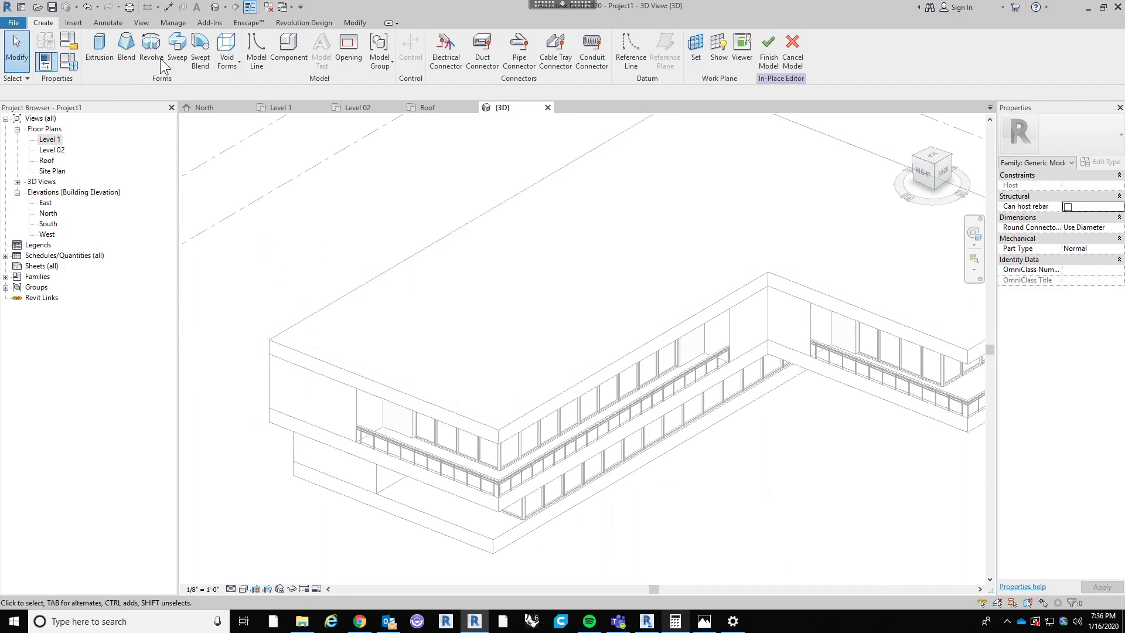
Step: Sketch a closed seven-corner extrusion outline on the roof
{"action": "left_click", "coordinate": [100, 50]}
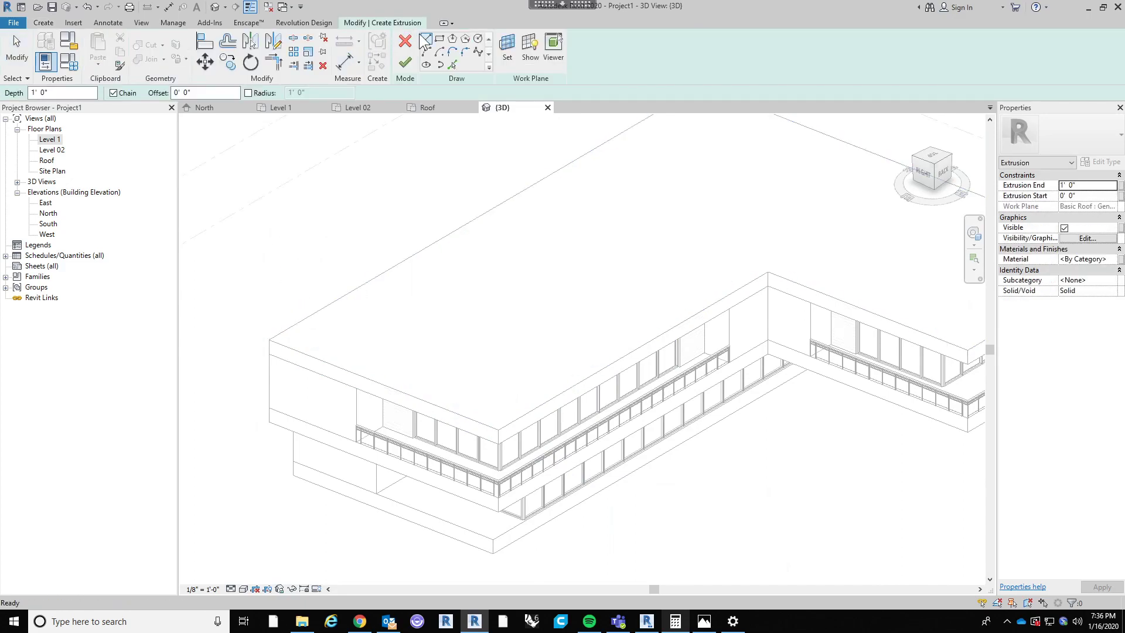
{"action": "left_click", "coordinate": [448, 153]}
{"action": "left_click", "coordinate": [663, 284]}
{"action": "left_click", "coordinate": [617, 368]}
{"action": "left_click", "coordinate": [512, 401]}
{"action": "left_click", "coordinate": [342, 355]}
{"action": "left_click", "coordinate": [332, 299]}
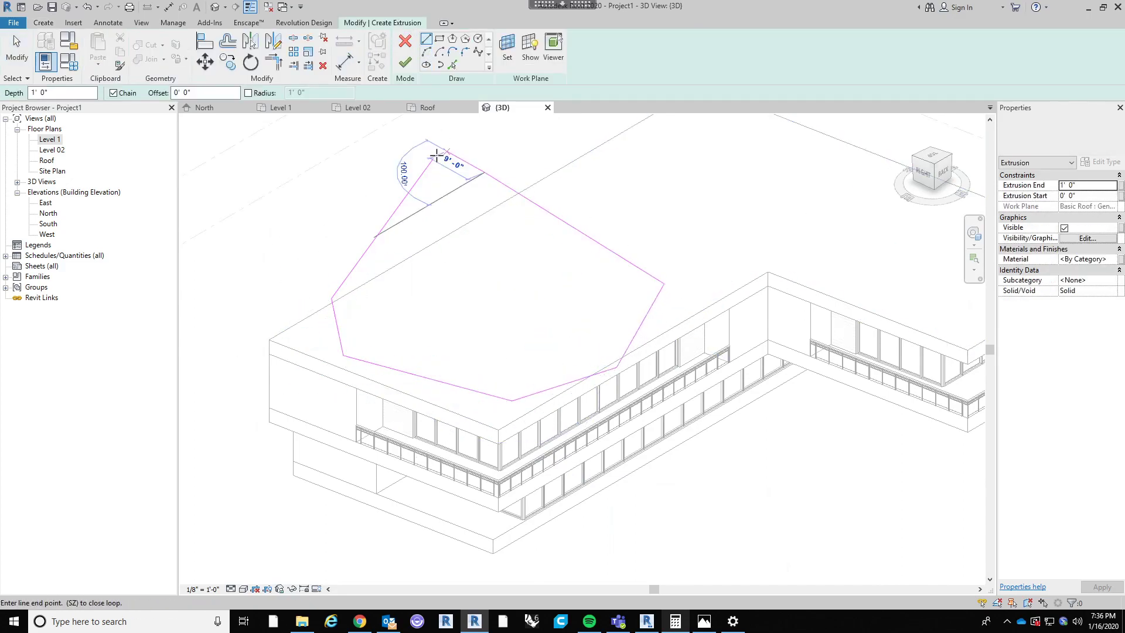
{"action": "left_click", "coordinate": [432, 160]}
Step: Check the roof outline from the side, then discard that extrusion sketch
{"action": "scroll", "coordinate": [430, 164], "scroll_direction": "down", "scroll_amount": 6}
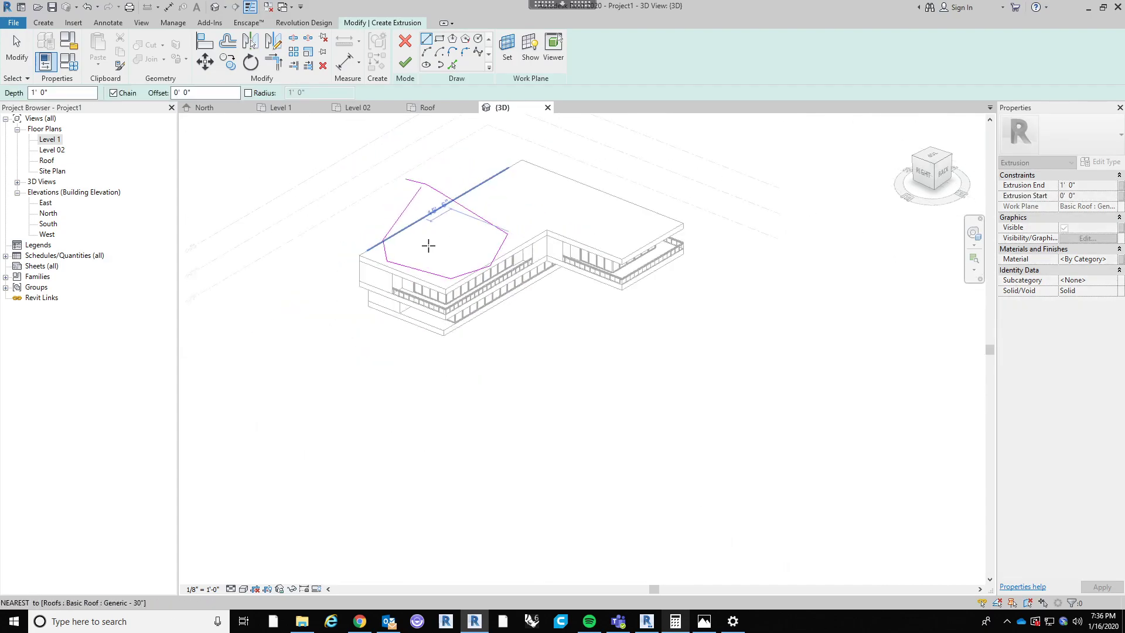
{"action": "middle_click_drag", "start_coordinate": [482, 360], "coordinate": [503, 417], "text": "shift"}
{"action": "scroll", "coordinate": [398, 202], "scroll_direction": "up", "scroll_amount": 5}
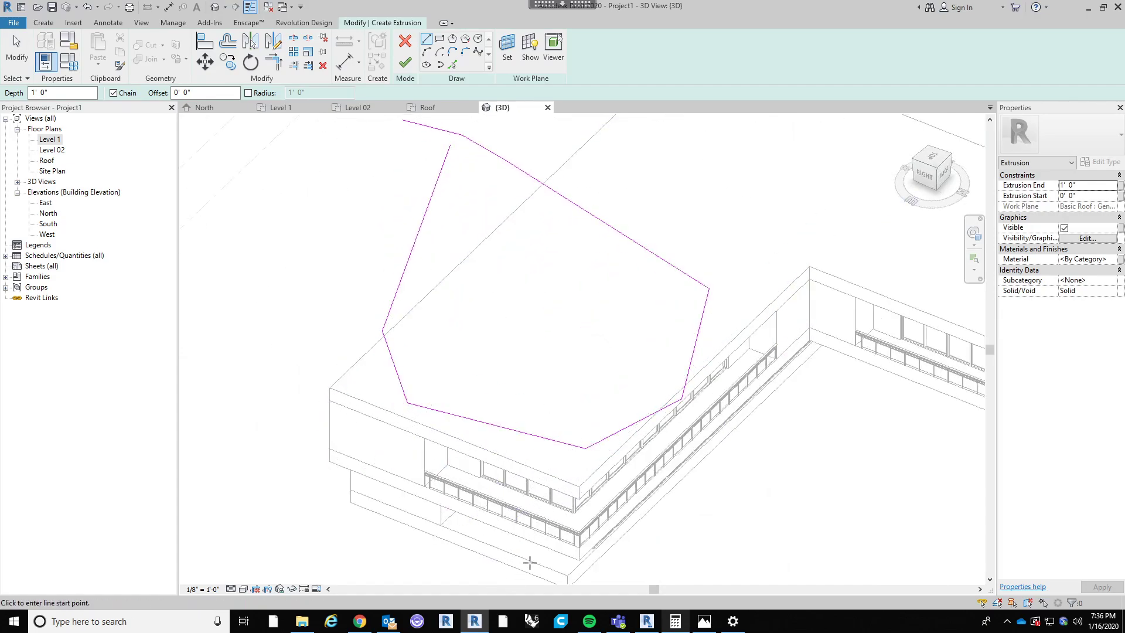
{"action": "key", "text": "Escape"}
{"action": "key", "text": "Escape"}
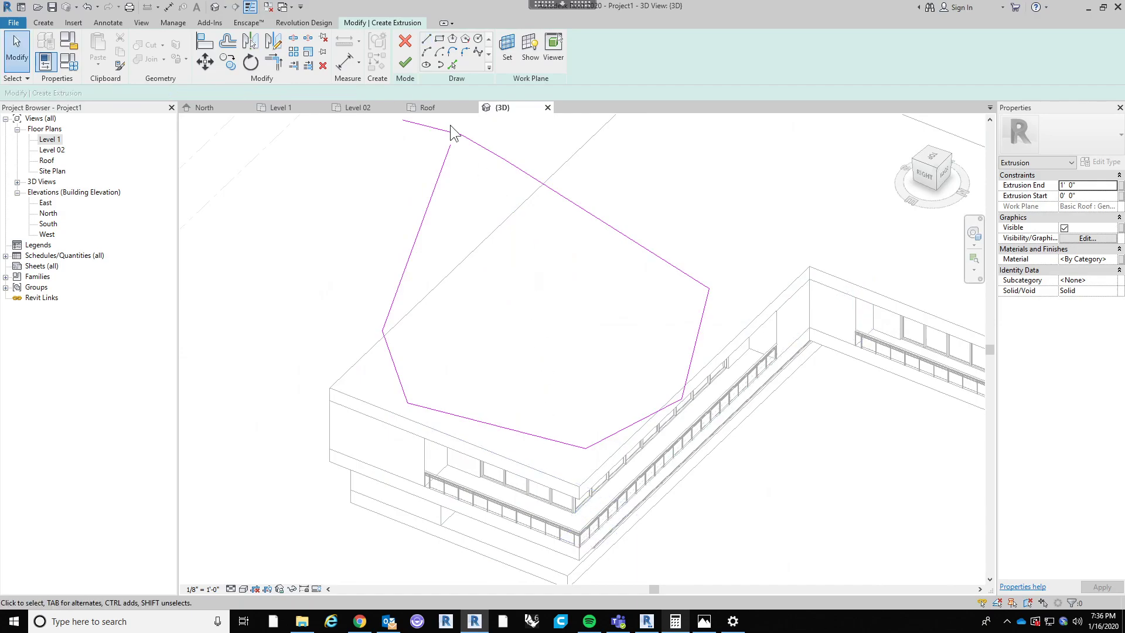
{"action": "left_click", "coordinate": [404, 46]}
{"action": "left_click", "coordinate": [590, 317]}
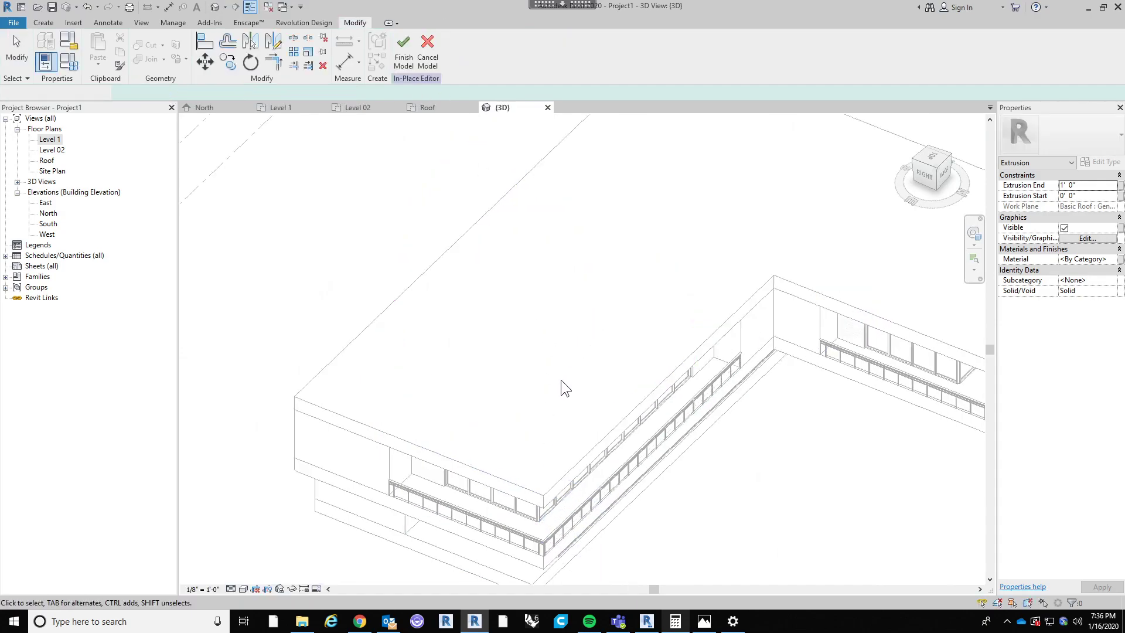
Step: Reset the work plane to the front face below the roof and begin an extrusion
{"action": "scroll", "coordinate": [452, 377], "scroll_direction": "up", "scroll_amount": 3}
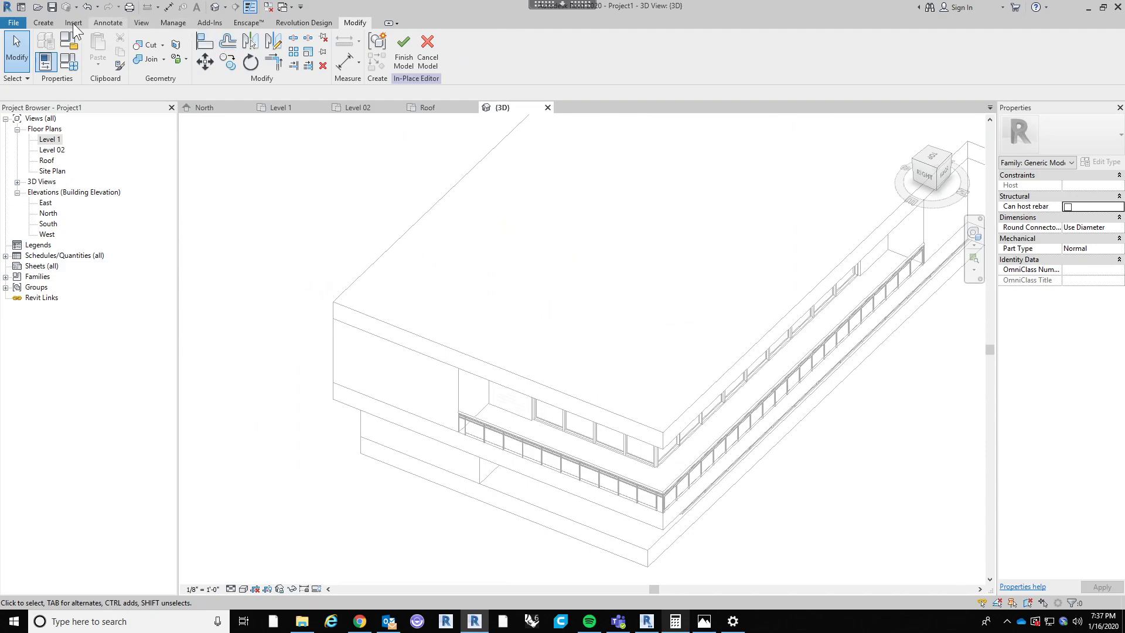
{"action": "left_click", "coordinate": [42, 22]}
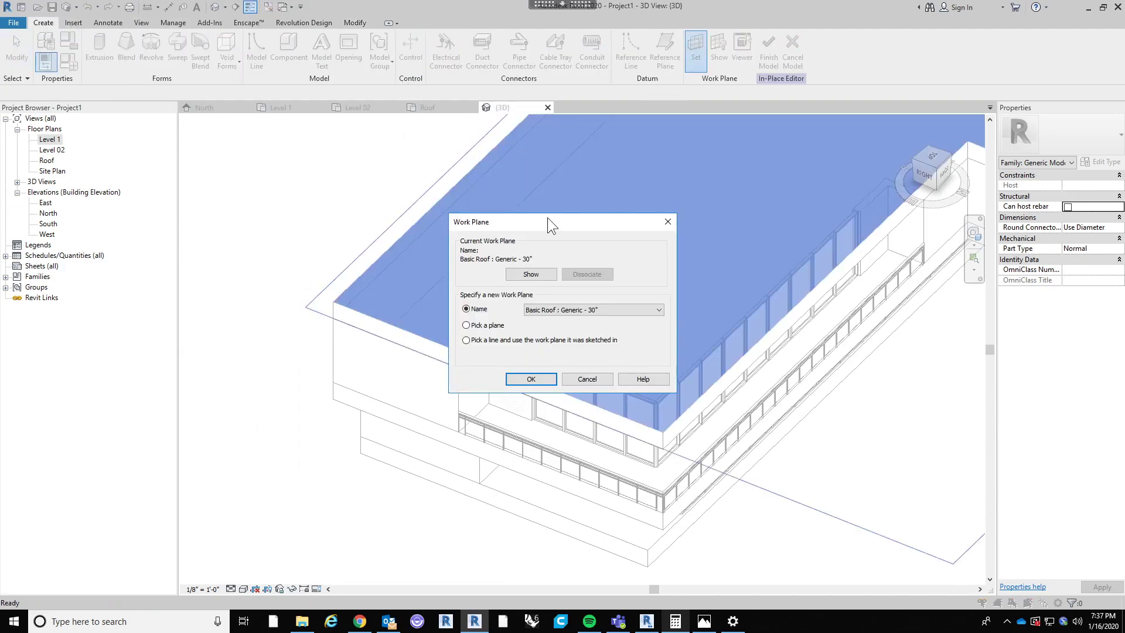
{"action": "left_click", "coordinate": [519, 379]}
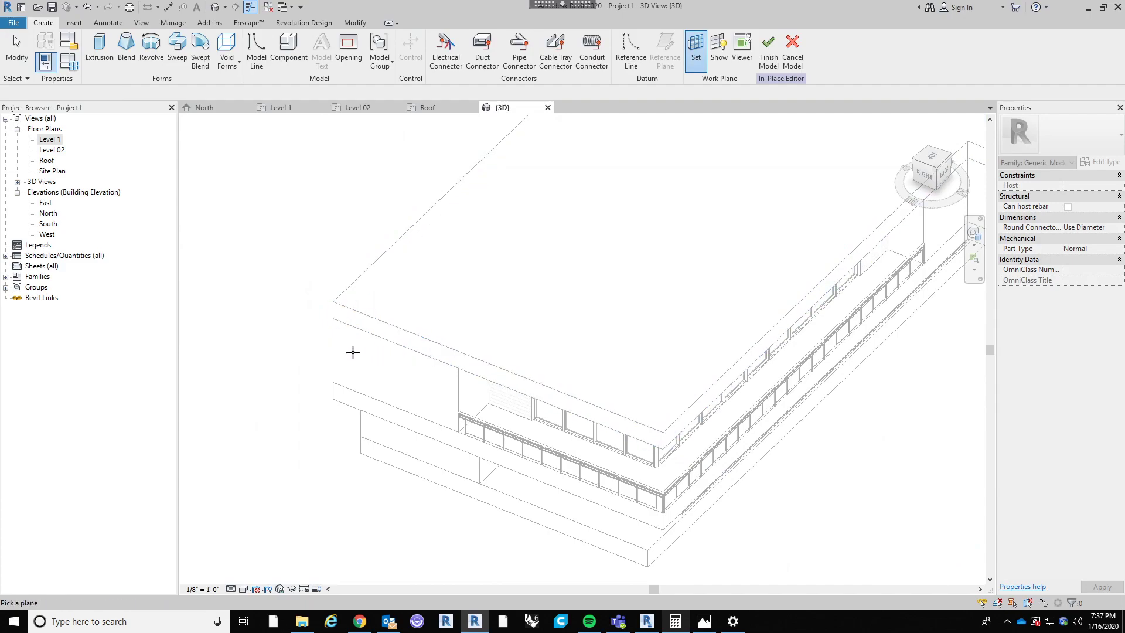
{"action": "left_click", "coordinate": [418, 428]}
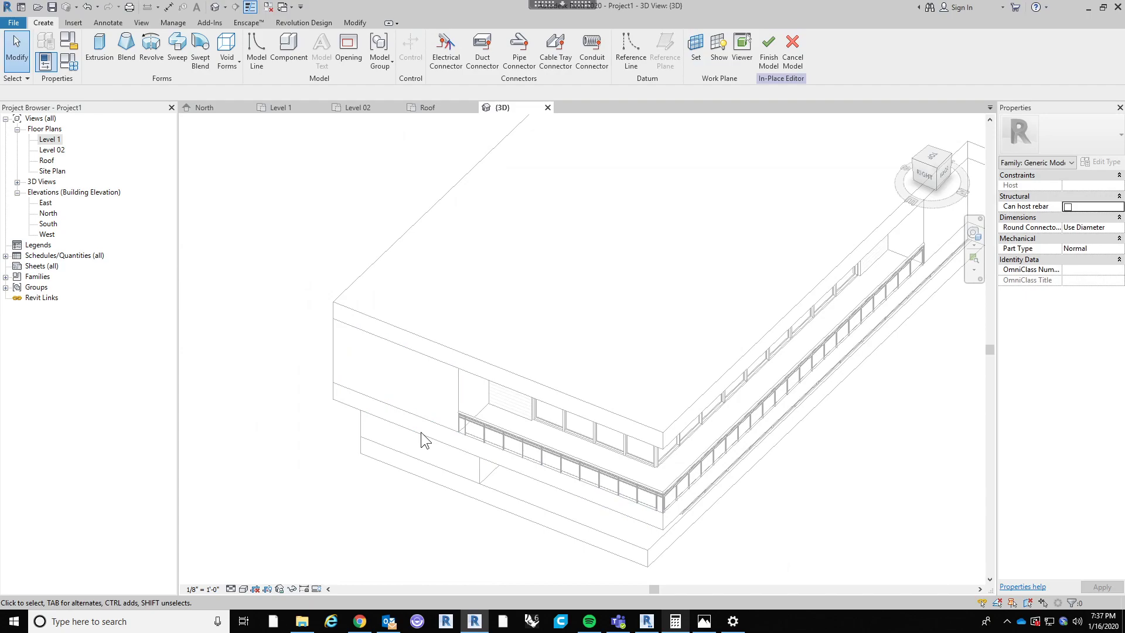
{"action": "left_click", "coordinate": [100, 48]}
Step: Trace the roof, floor and vertical edges into the profile with Pick Lines
{"action": "left_click", "coordinate": [456, 66]}
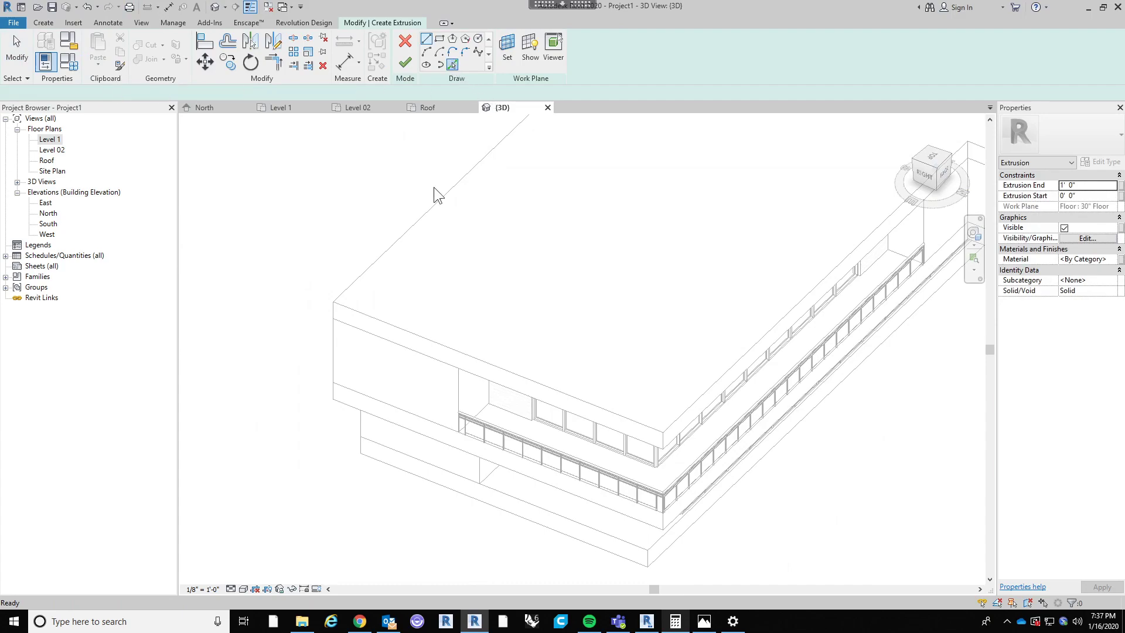
{"action": "left_click", "coordinate": [413, 332]}
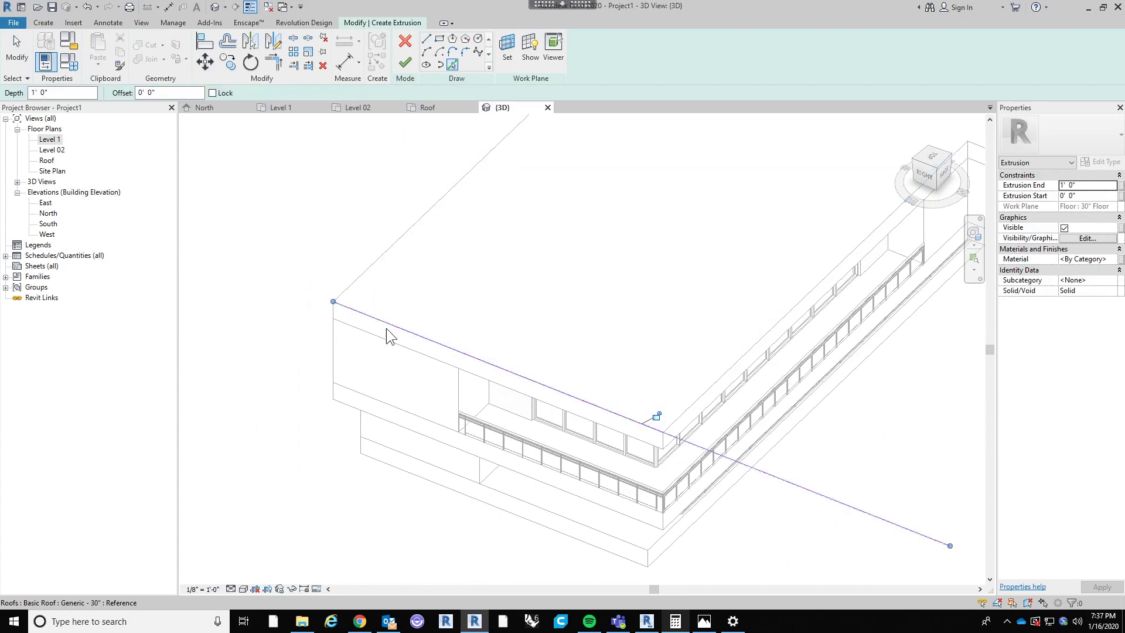
{"action": "left_click", "coordinate": [335, 353]}
{"action": "left_click", "coordinate": [385, 416]}
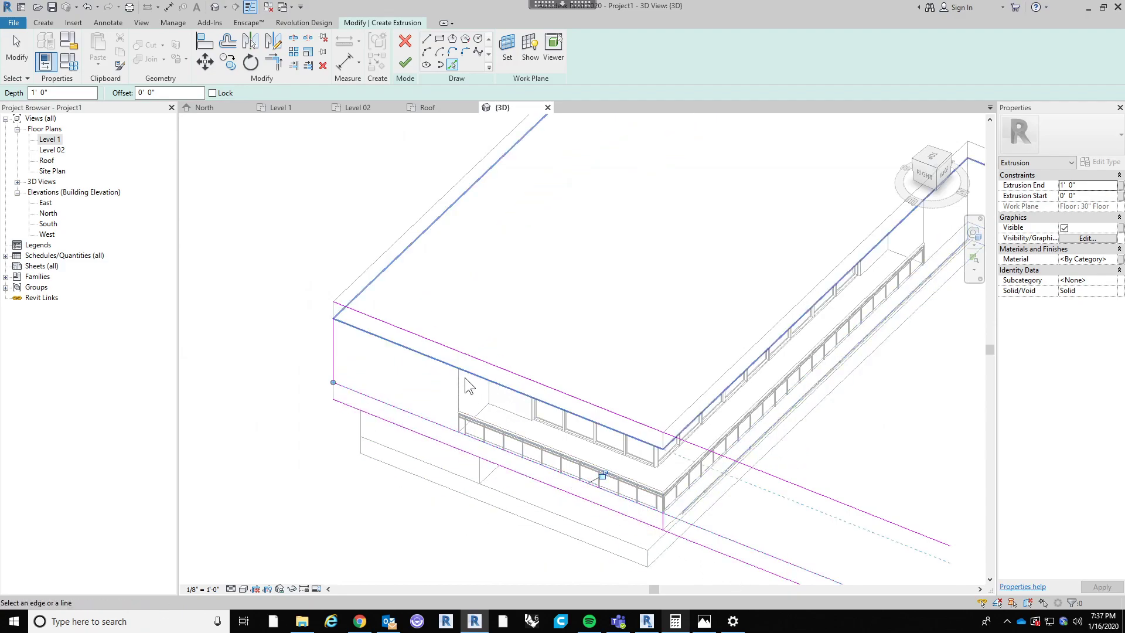
{"action": "left_click", "coordinate": [460, 410]}
{"action": "left_click", "coordinate": [620, 408]}
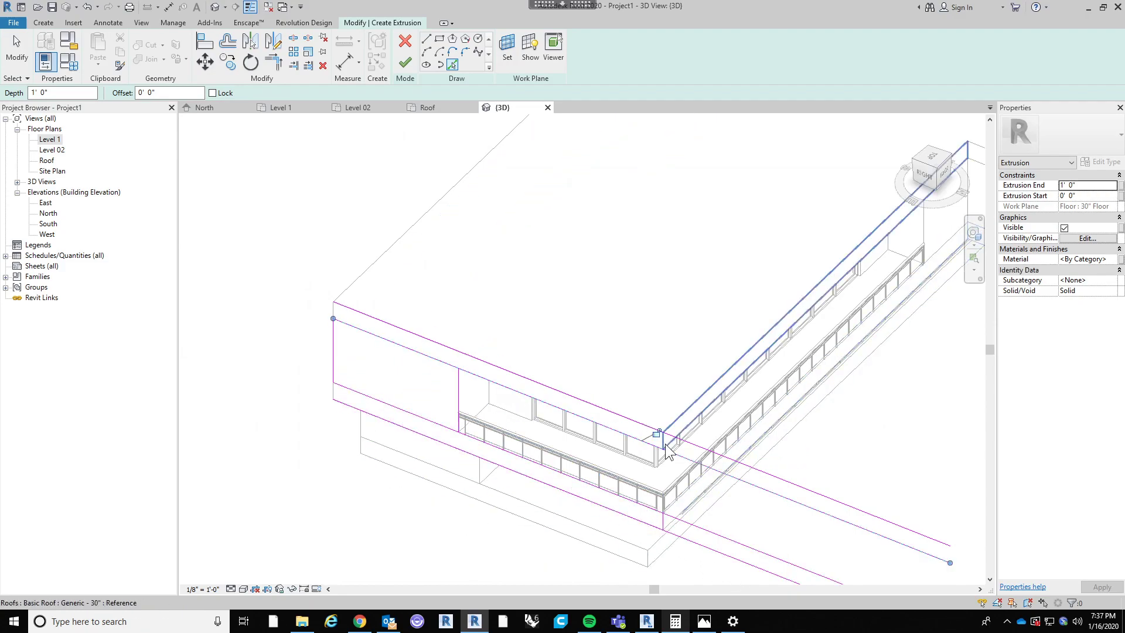
Step: Trim the traced lines to corners with TR at the roof and vertical edges
{"action": "key", "text": "t"}
{"action": "key", "text": "r"}
{"action": "left_click", "coordinate": [662, 442]}
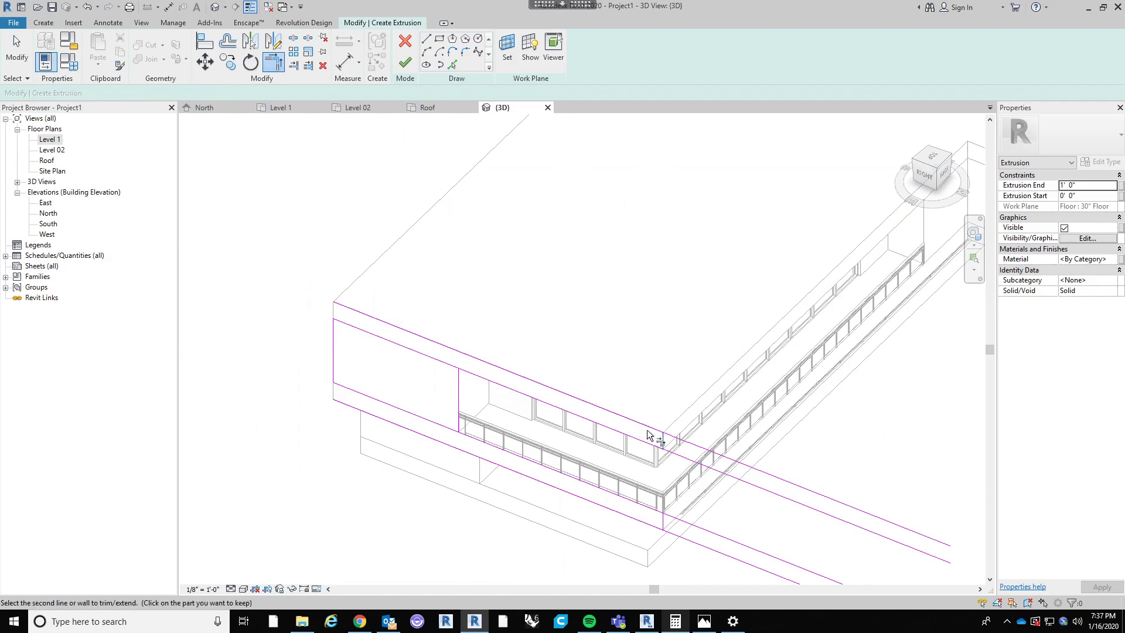
{"action": "left_click", "coordinate": [659, 433]}
{"action": "left_click", "coordinate": [665, 446]}
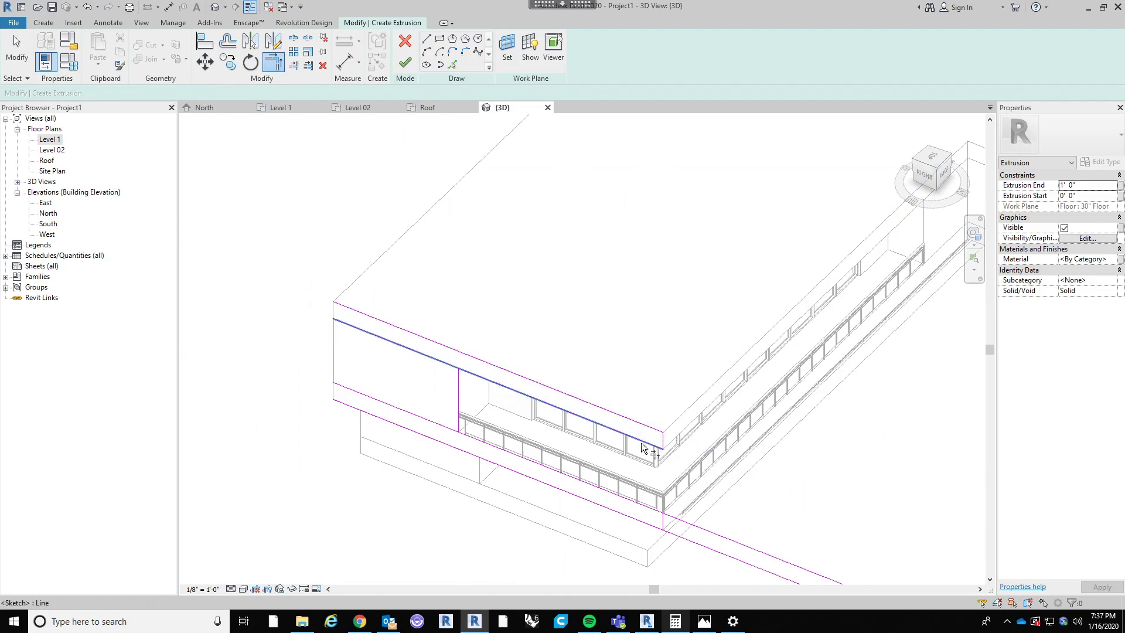
{"action": "left_click", "coordinate": [502, 388]}
{"action": "left_click", "coordinate": [456, 401]}
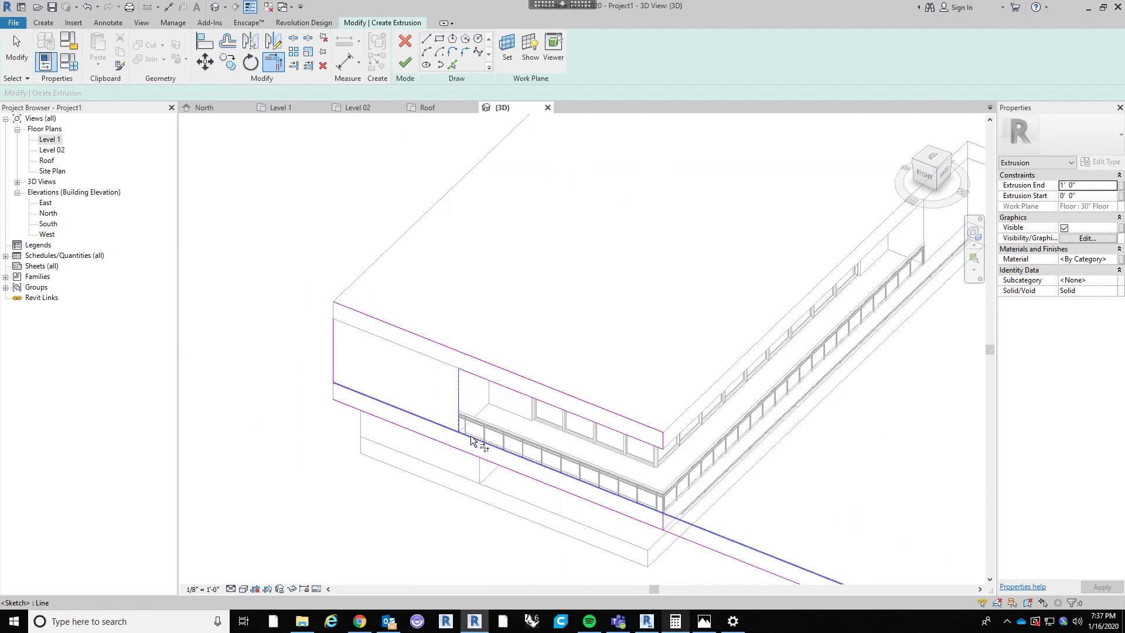
Step: From the Right view, trim the floor line to close the last corner
{"action": "left_click", "coordinate": [929, 177]}
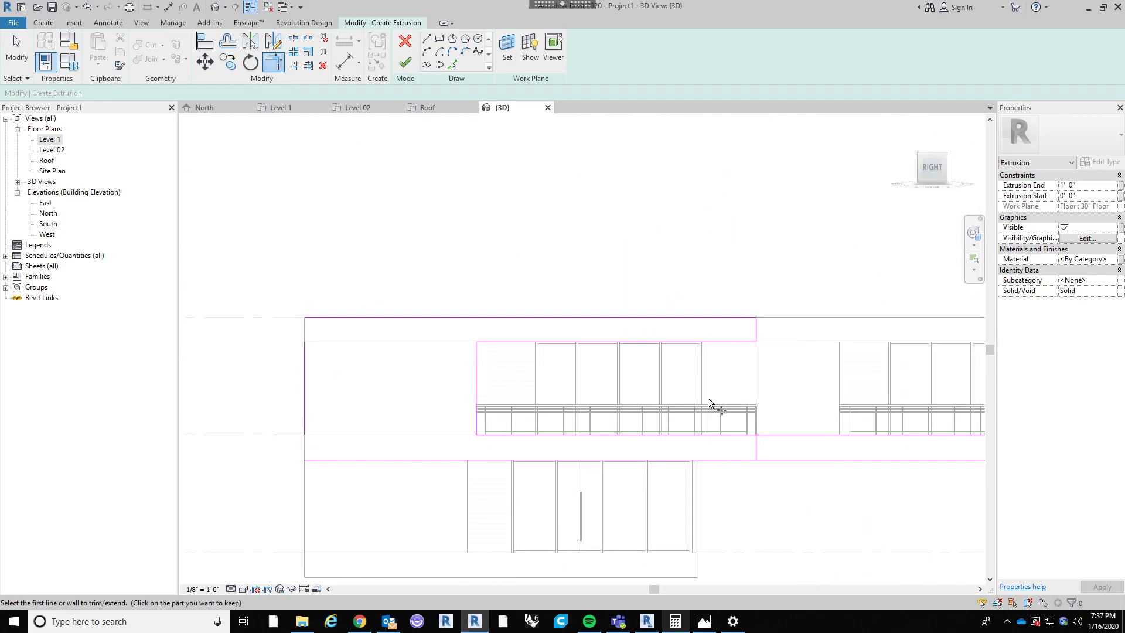
{"action": "left_click", "coordinate": [734, 435]}
{"action": "left_click", "coordinate": [760, 455]}
{"action": "left_click", "coordinate": [746, 460]}
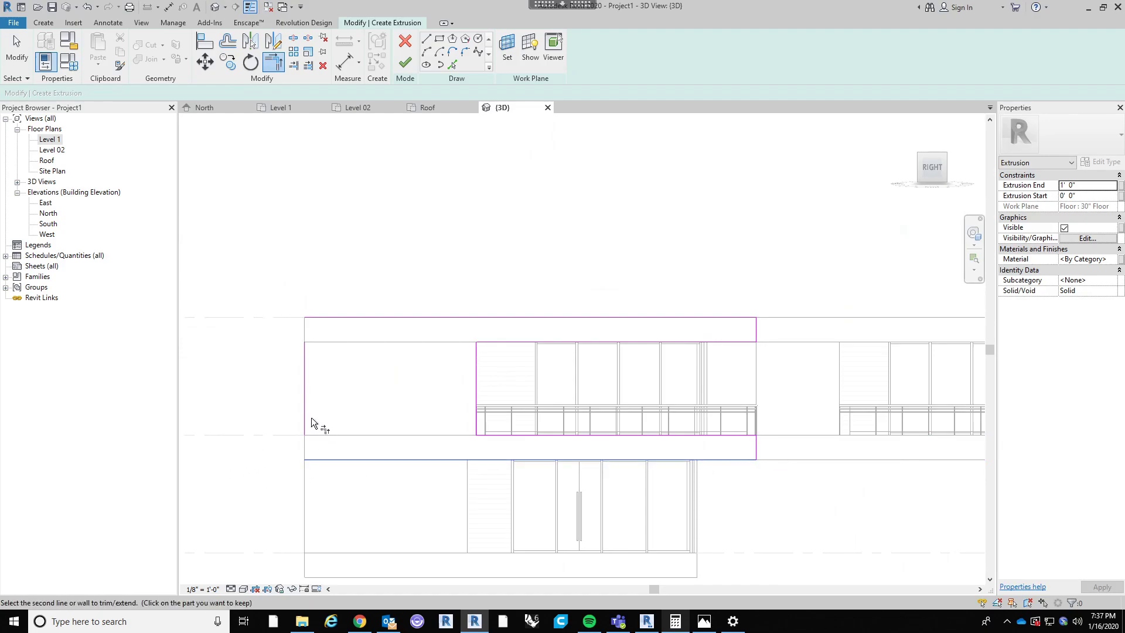
{"action": "key", "text": "Escape"}
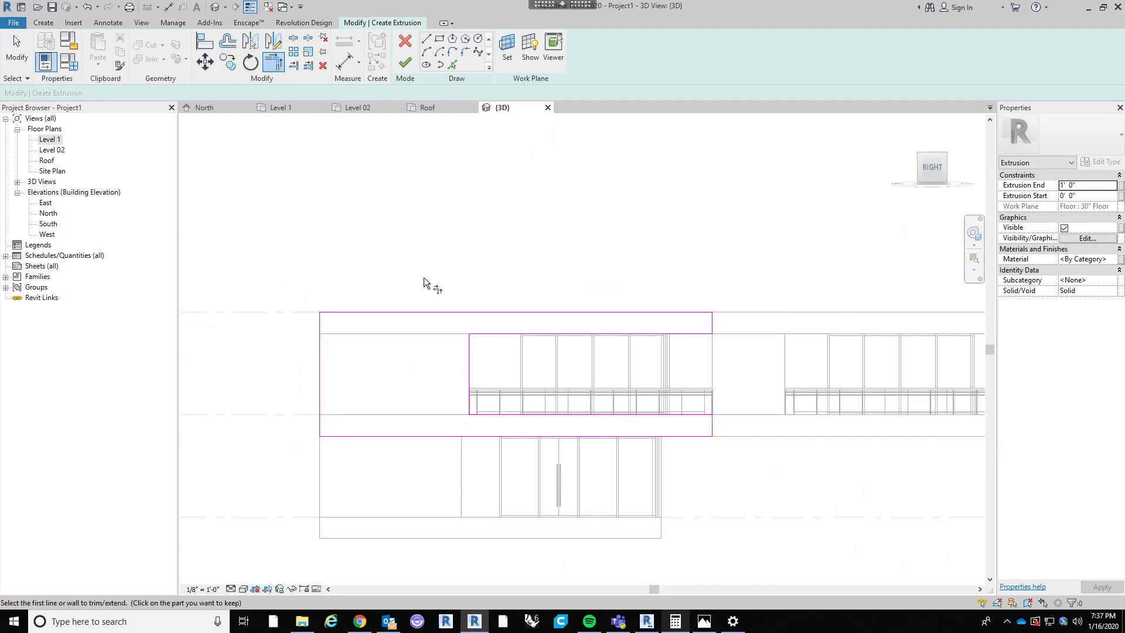
{"action": "scroll", "coordinate": [424, 276], "scroll_direction": "down", "scroll_amount": 4}
{"action": "middle_click_drag", "start_coordinate": [496, 288], "coordinate": [307, 397], "text": "shift"}
{"action": "scroll", "coordinate": [497, 376], "scroll_direction": "down", "scroll_amount": 3}
{"action": "middle_click_drag", "start_coordinate": [718, 442], "coordinate": [754, 492], "text": "shift"}
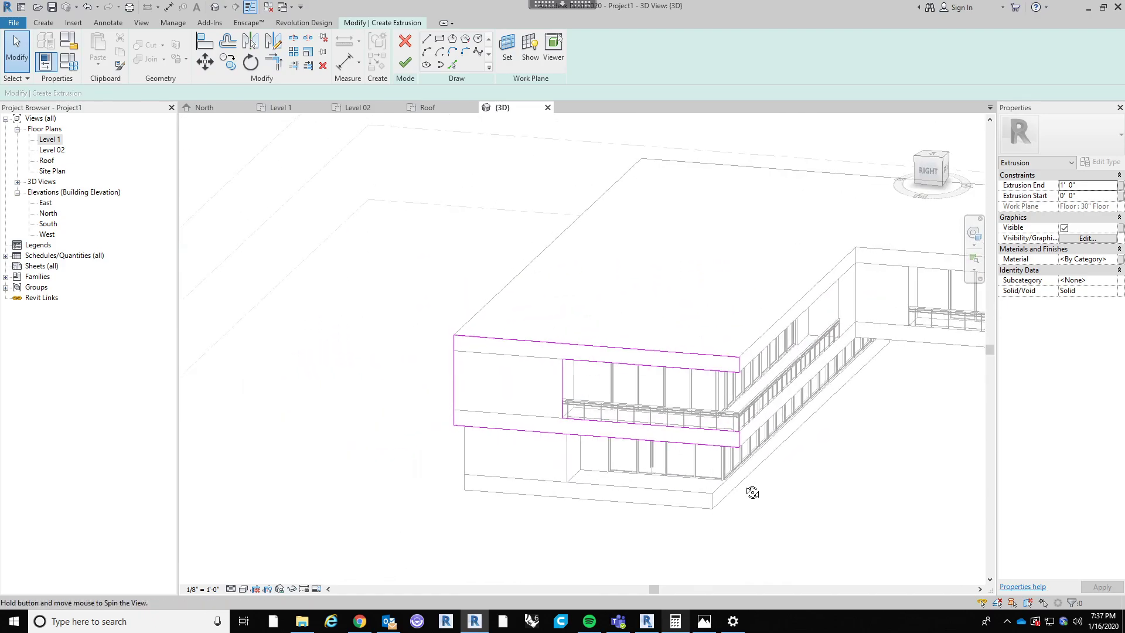
Step: Finish the sketch and set the extrusion's Extrusion End to -20'
{"action": "left_click", "coordinate": [406, 66]}
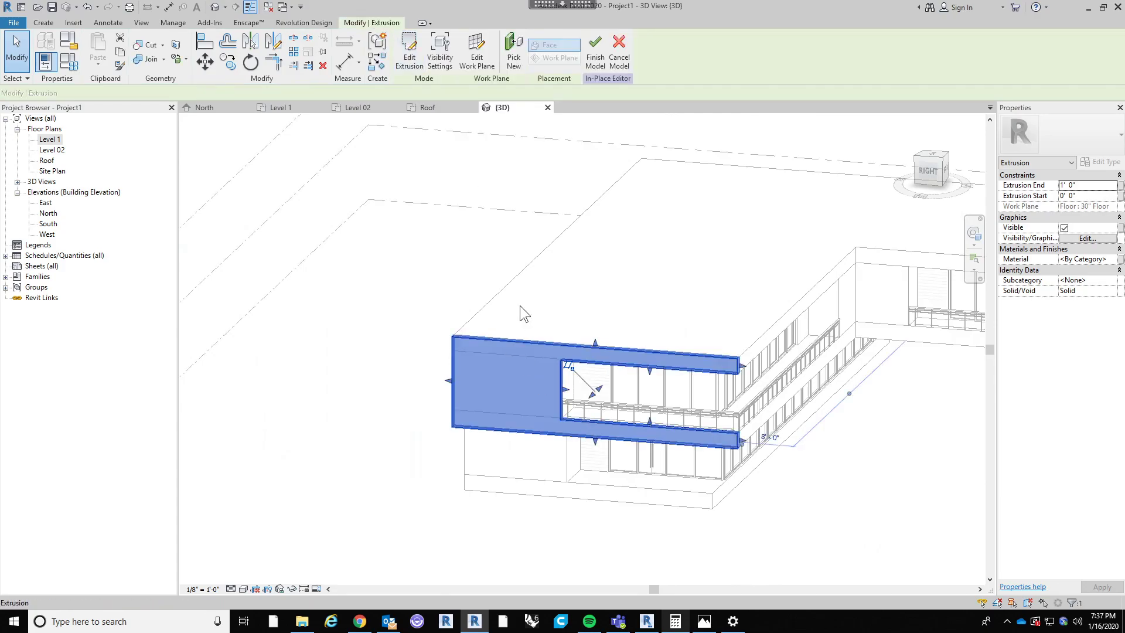
{"action": "middle_click_drag", "start_coordinate": [643, 268], "coordinate": [627, 348], "text": "shift"}
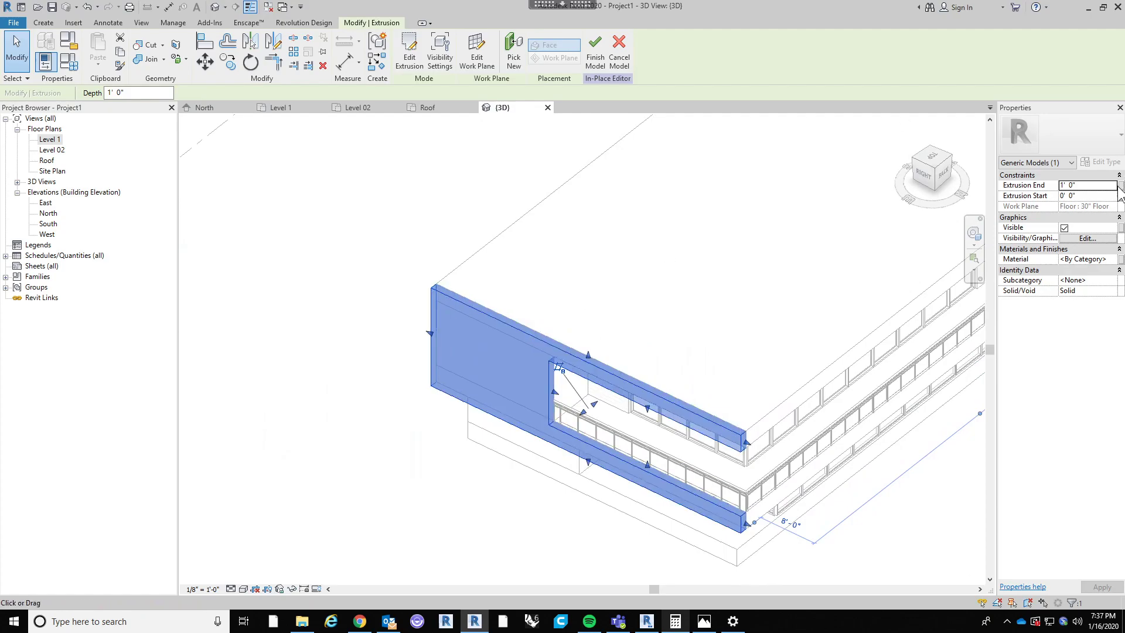
{"action": "left_click", "coordinate": [1093, 189]}
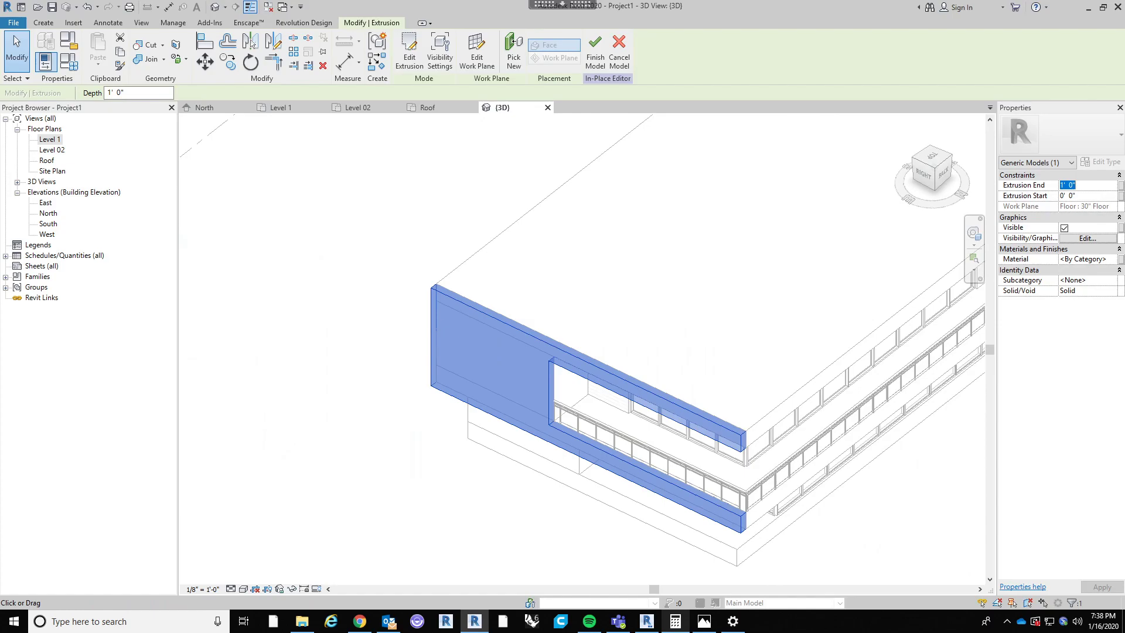
{"action": "left_click", "coordinate": [529, 281]}
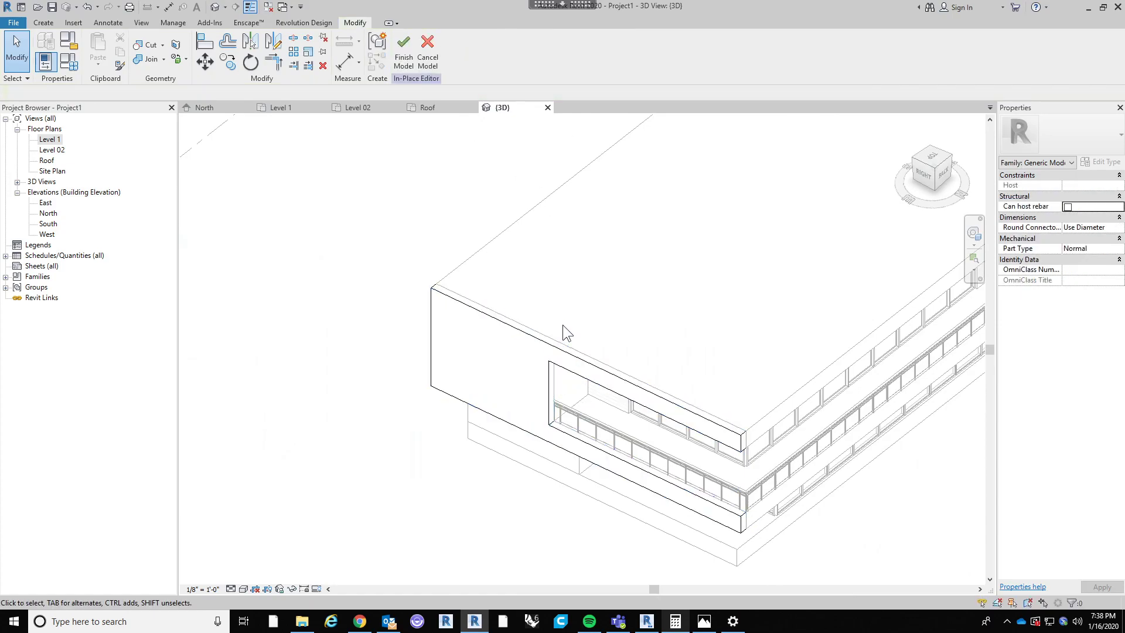
{"action": "left_click", "coordinate": [525, 332]}
{"action": "scroll", "coordinate": [296, 202], "scroll_direction": "down", "scroll_amount": 3}
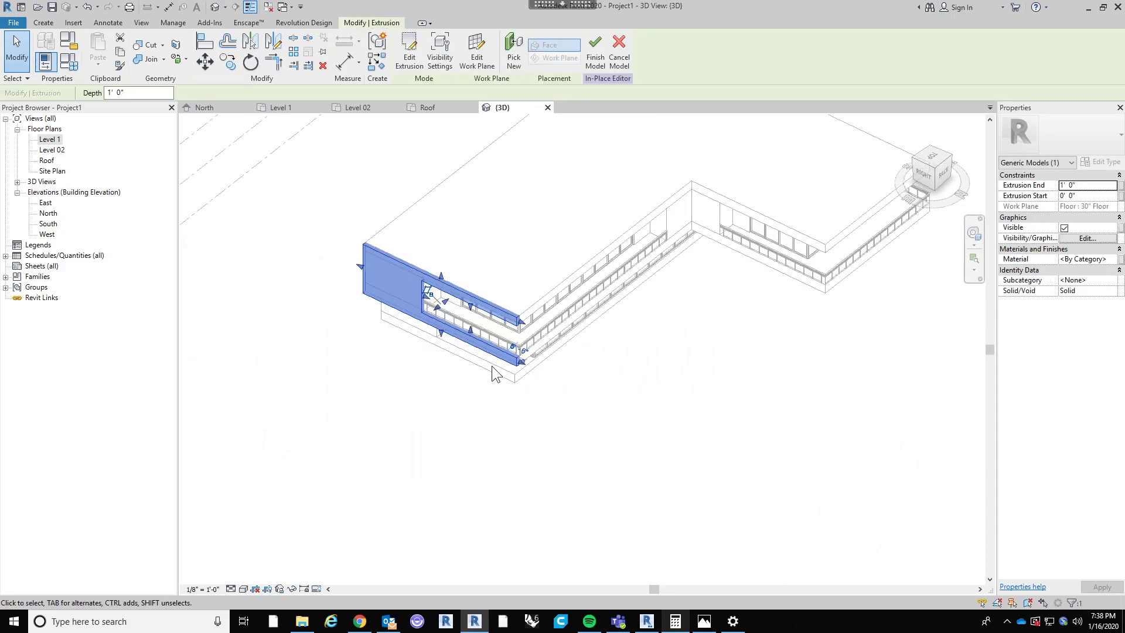
{"action": "left_click", "coordinate": [1084, 185]}
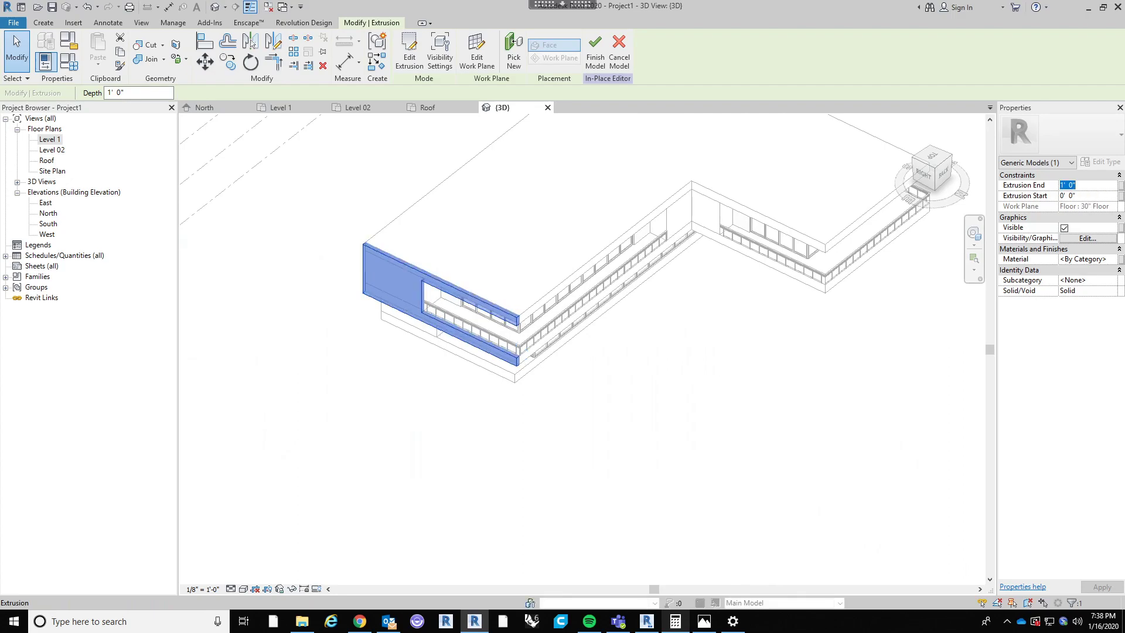
{"action": "type", "text": "-20"}
{"action": "key", "text": "Return"}
{"action": "left_click", "coordinate": [423, 271]}
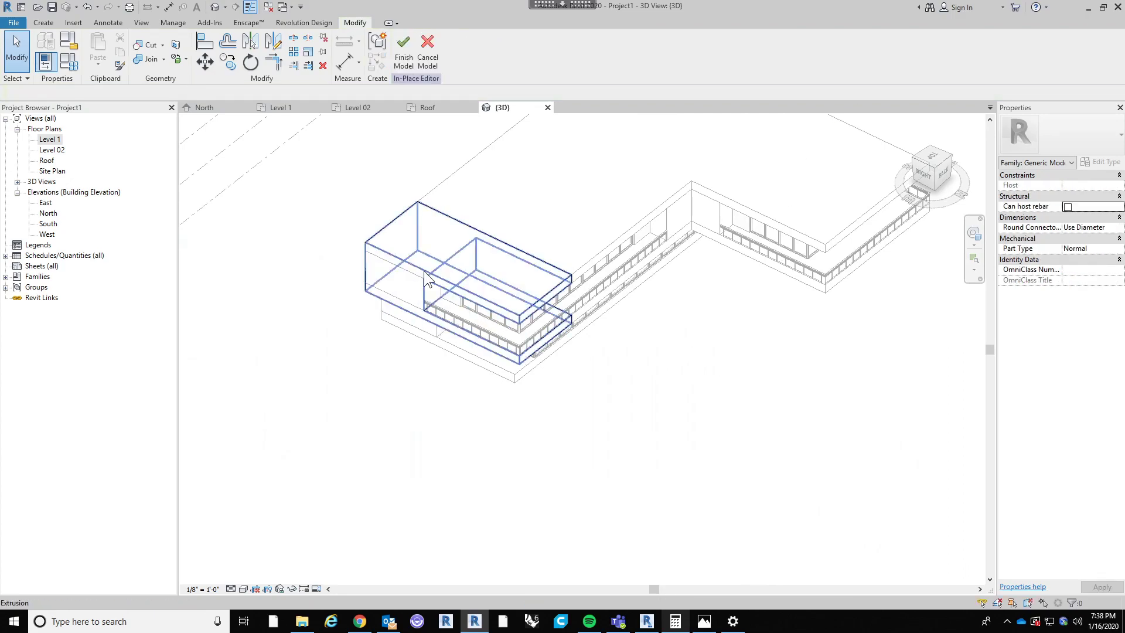
{"action": "scroll", "coordinate": [524, 440], "scroll_direction": "up", "scroll_amount": 3}
{"action": "scroll", "coordinate": [524, 441], "scroll_direction": "down", "scroll_amount": 1}
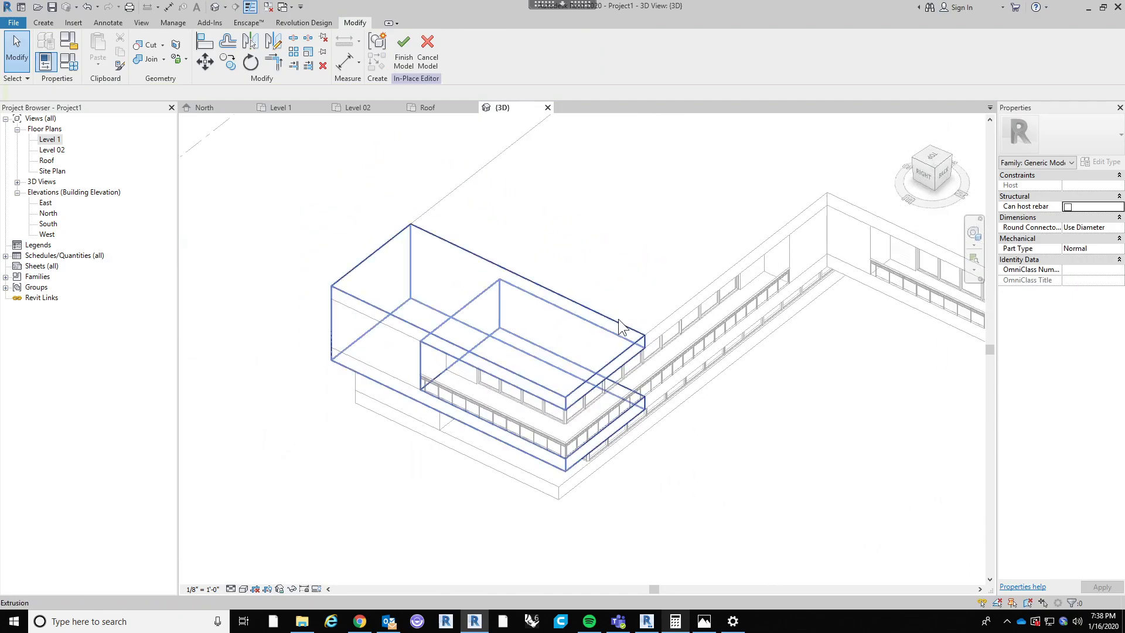
Step: Drag the extrusion's end handle to stretch it to -106' along the upper storey
{"action": "left_click", "coordinate": [630, 301]}
{"action": "middle_click_drag", "start_coordinate": [625, 248], "coordinate": [451, 313], "text": "shift"}
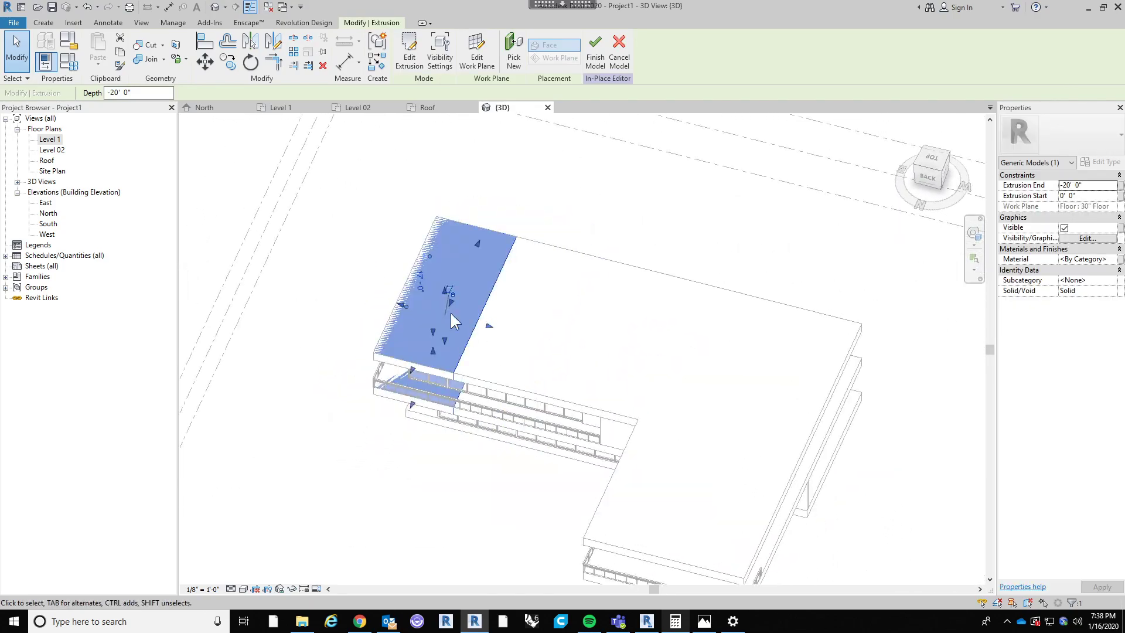
{"action": "left_click_drag", "start_coordinate": [487, 325], "coordinate": [836, 382]}
{"action": "left_click", "coordinate": [930, 459]}
{"action": "middle_click_drag", "start_coordinate": [931, 458], "coordinate": [710, 434], "text": "shift"}
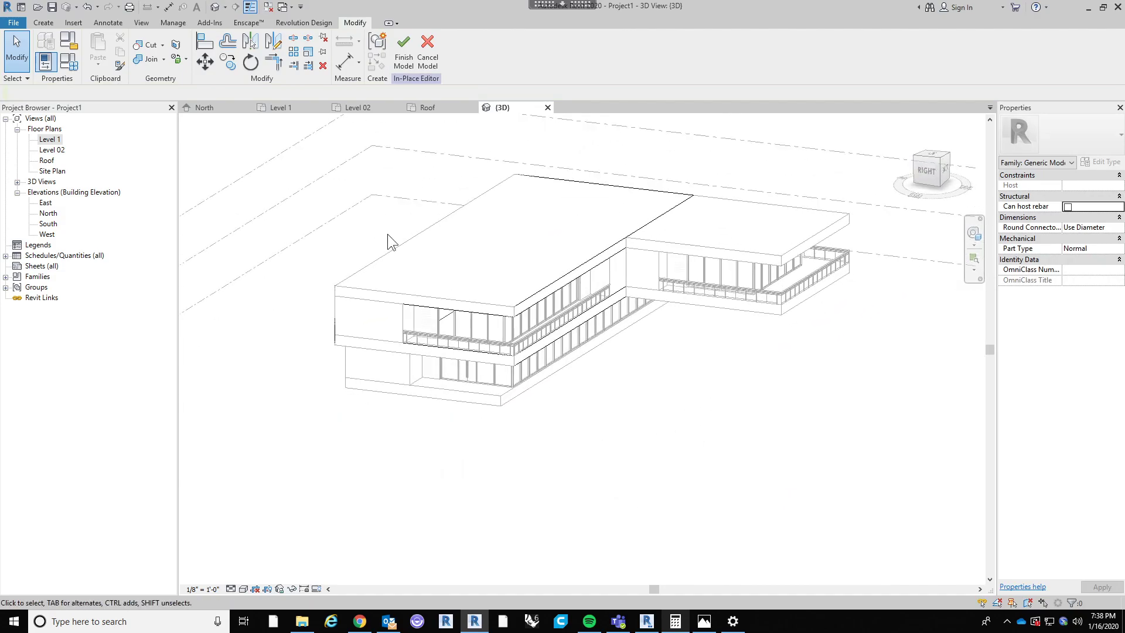
{"action": "scroll", "coordinate": [395, 175], "scroll_direction": "up", "scroll_amount": 1}
{"action": "middle_click_drag", "start_coordinate": [394, 176], "coordinate": [423, 227]}
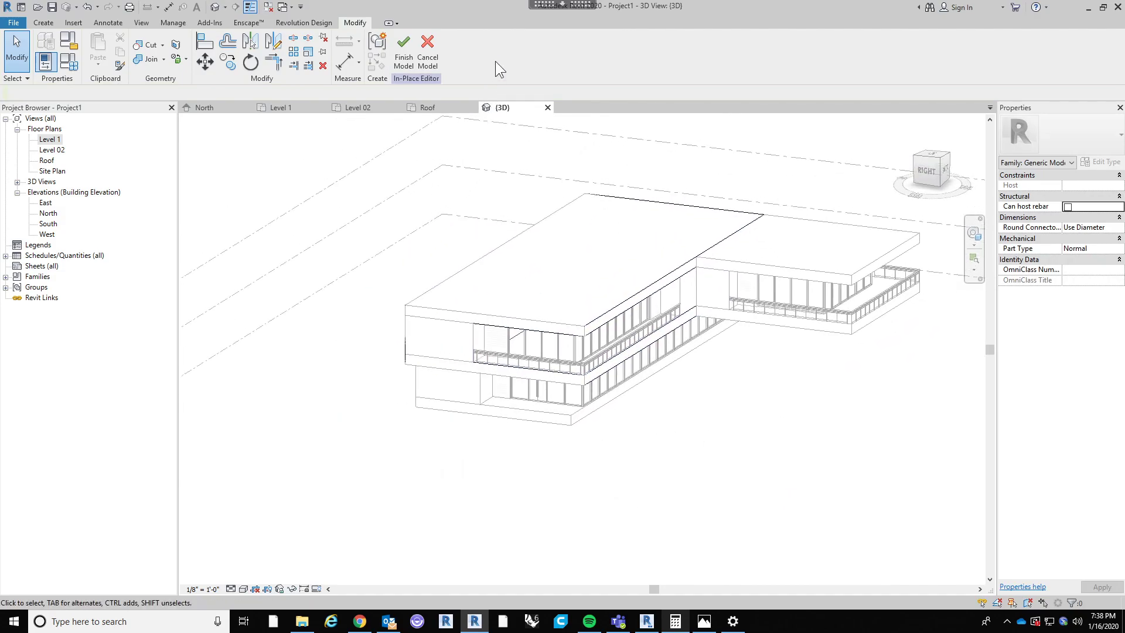
Step: Finish the model and move the Form block with MV to the house's left
{"action": "left_click", "coordinate": [404, 50]}
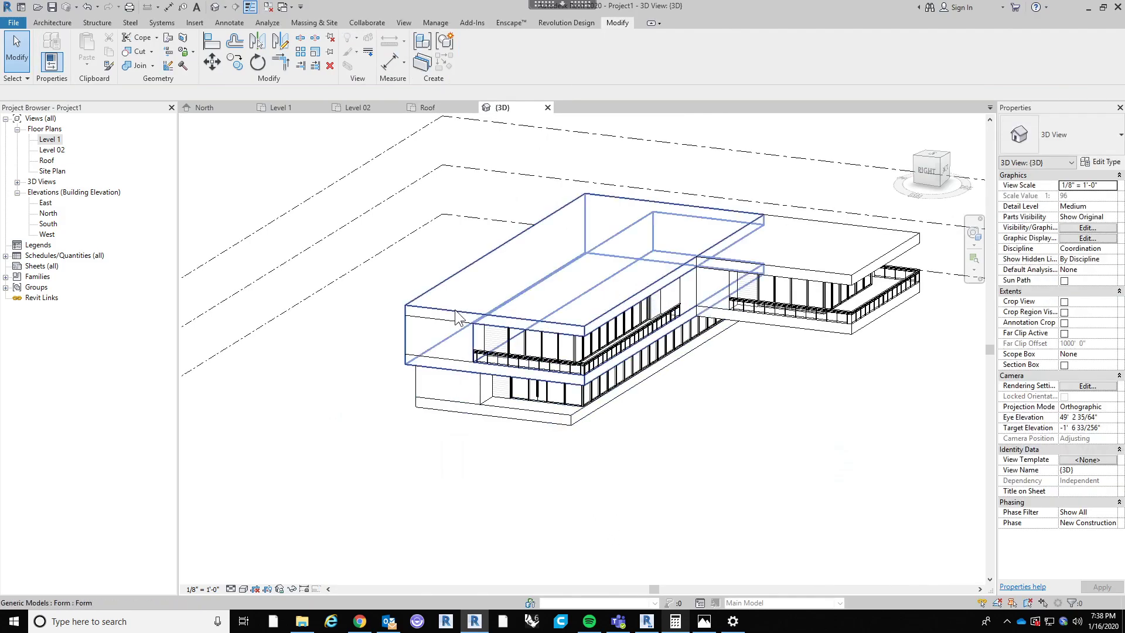
{"action": "left_click", "coordinate": [457, 317]}
{"action": "key", "text": "m"}
{"action": "key", "text": "v"}
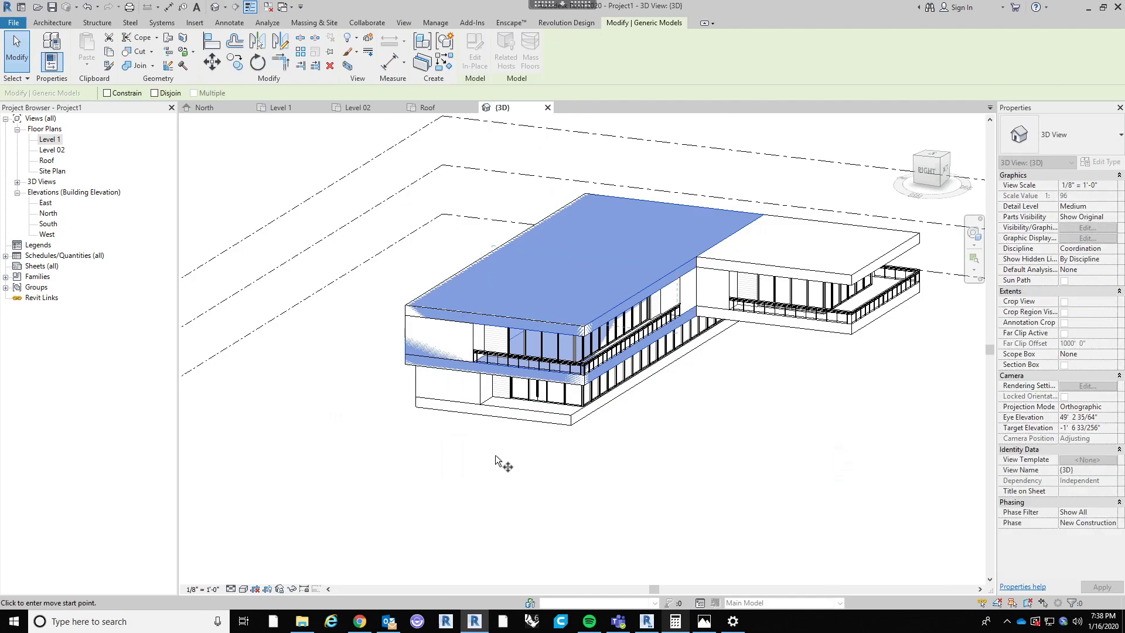
{"action": "left_click", "coordinate": [495, 460]}
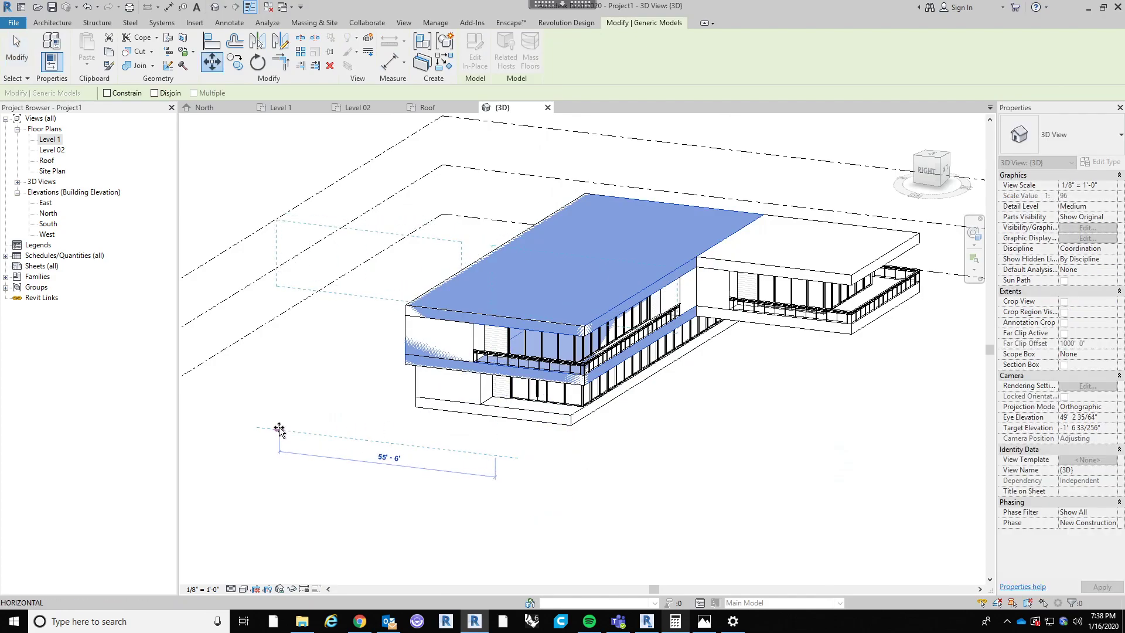
{"action": "left_click", "coordinate": [279, 431]}
{"action": "key", "text": "Escape"}
{"action": "middle_click_drag", "start_coordinate": [379, 472], "coordinate": [666, 482], "text": "shift"}
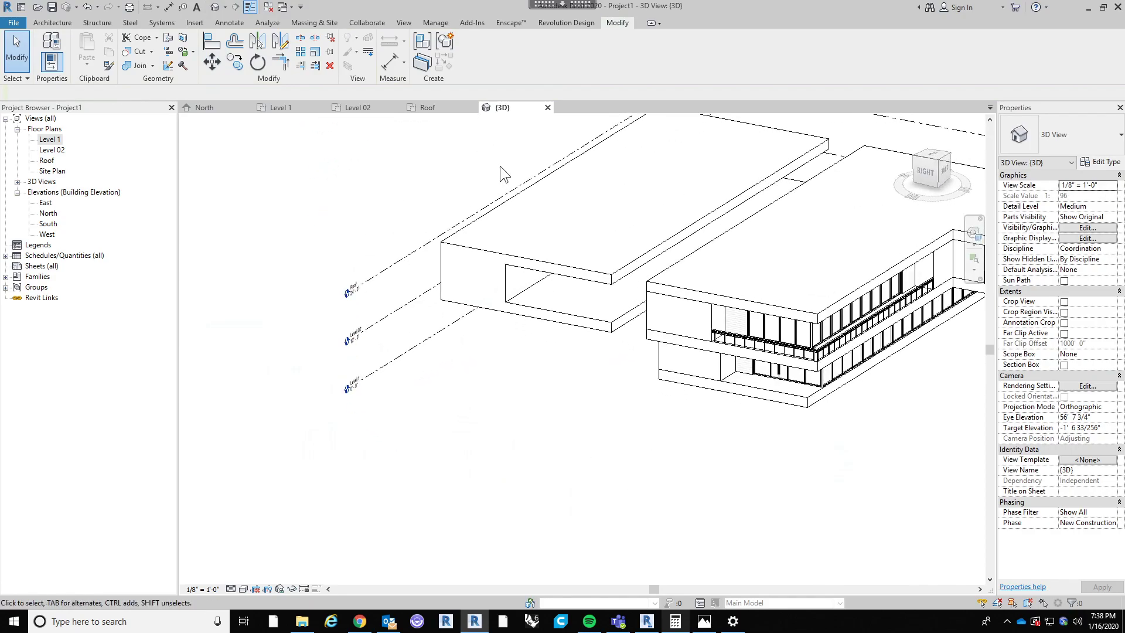
{"action": "left_click", "coordinate": [597, 283]}
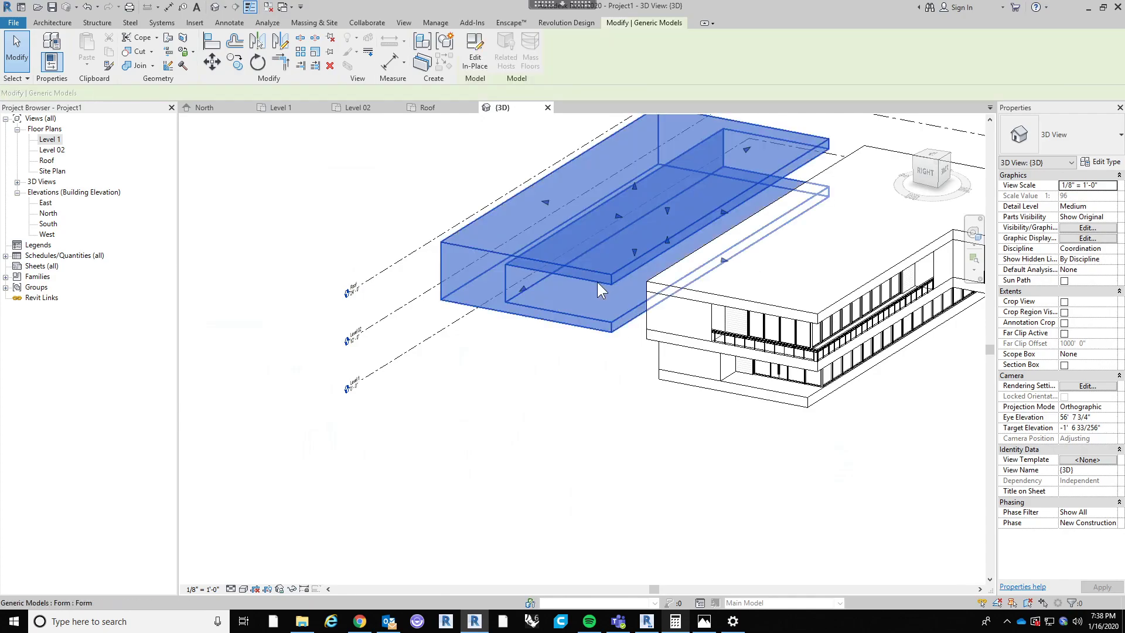
Step: Edit the Form in place, select its extrusion, and pick its Material property
{"action": "left_click", "coordinate": [474, 47]}
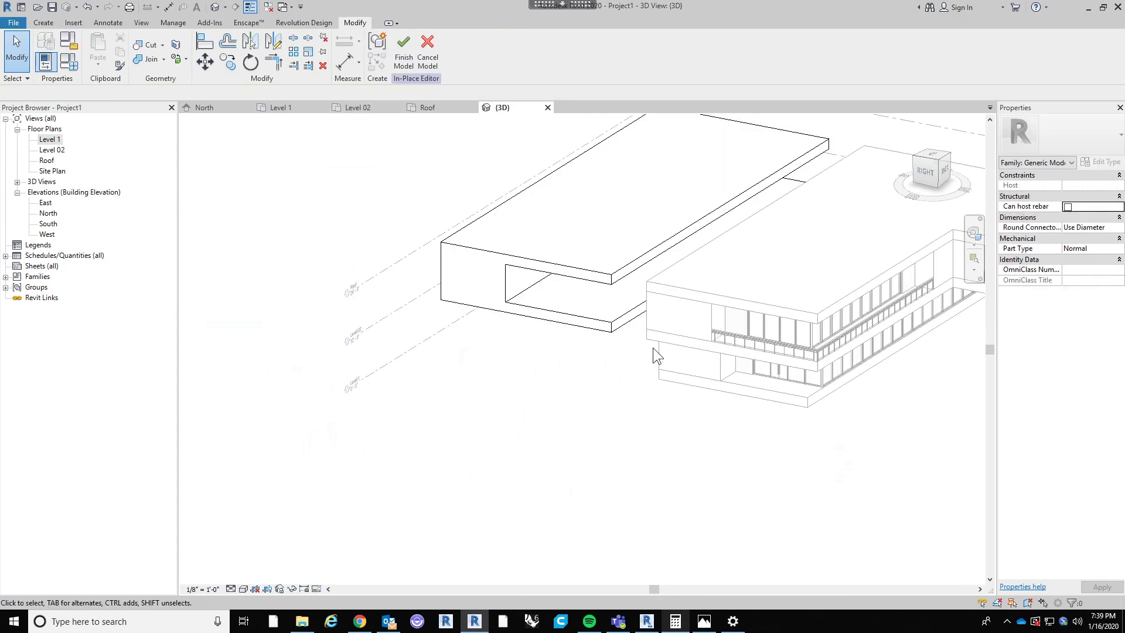
{"action": "middle_click_drag", "start_coordinate": [577, 267], "coordinate": [565, 272]}
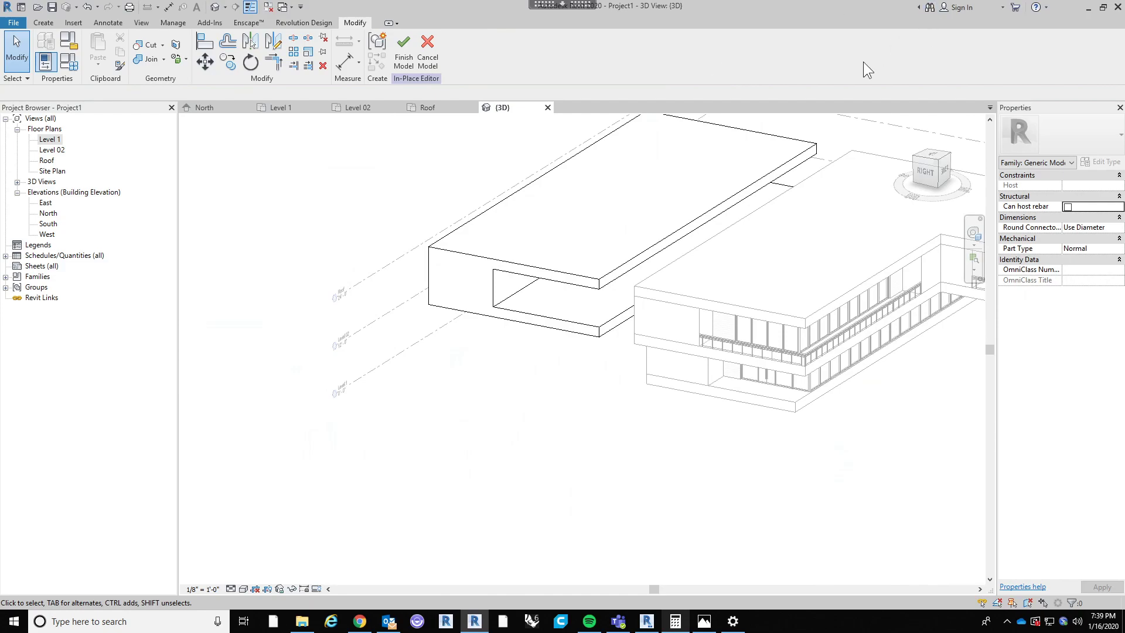
{"action": "left_click", "coordinate": [586, 287]}
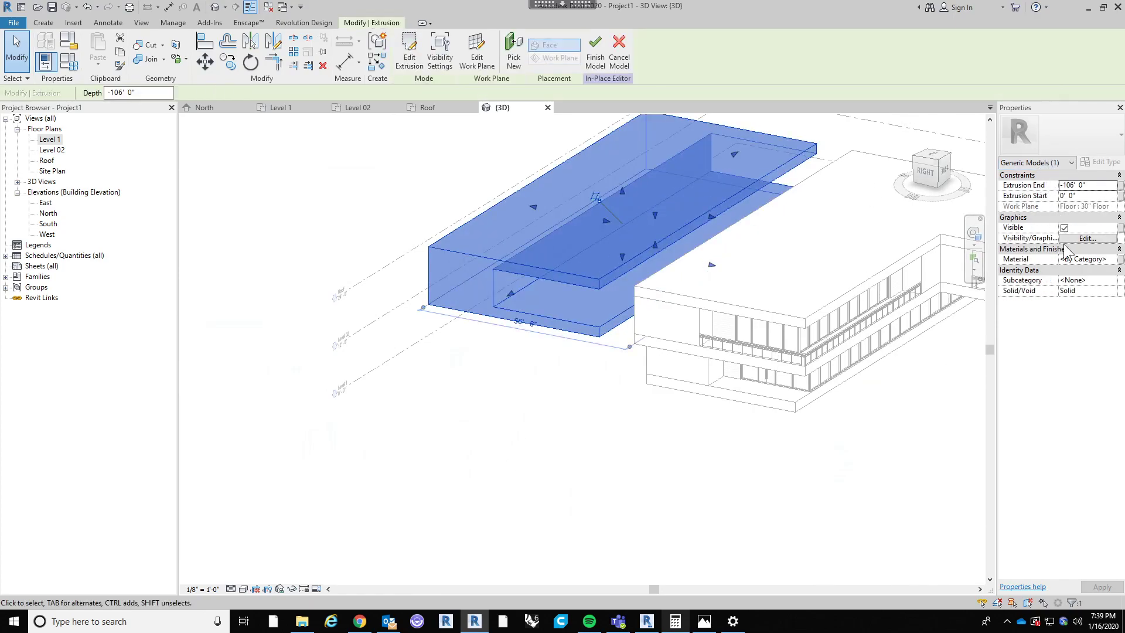
{"action": "left_click", "coordinate": [1114, 261]}
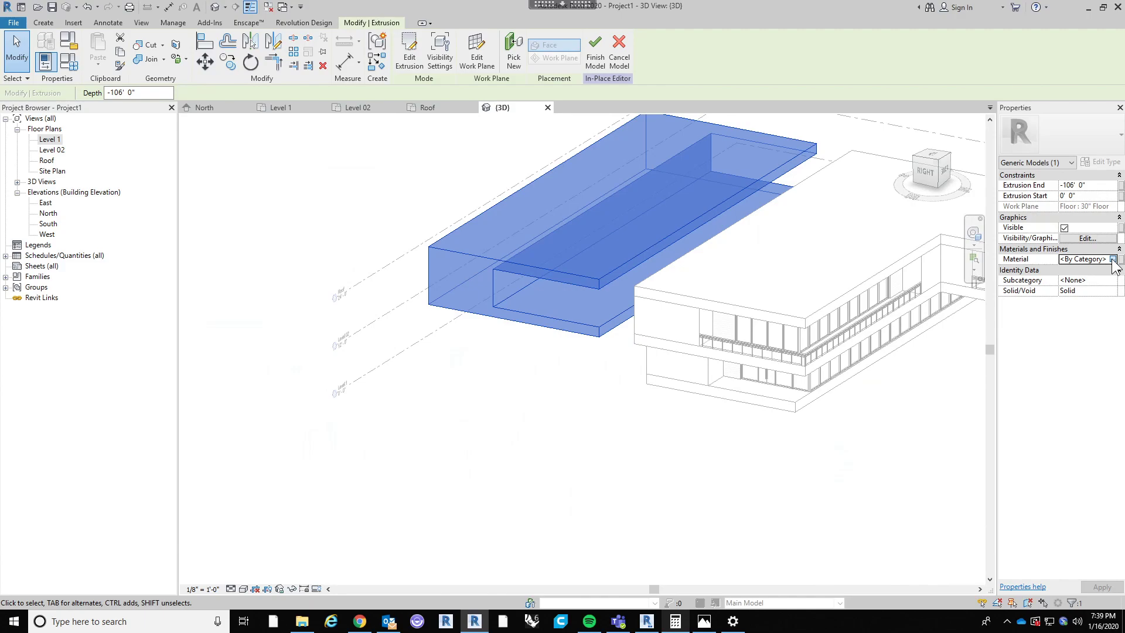
Step: In the Material Browser, duplicate the Default material and name the copy Red
{"action": "left_click", "coordinate": [1112, 259]}
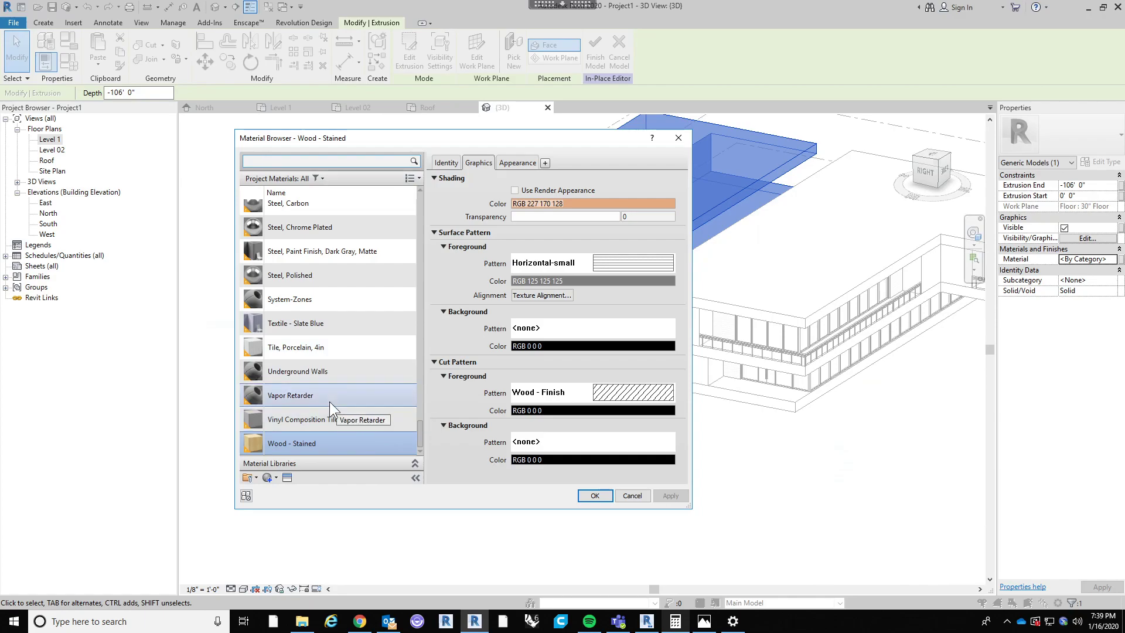
{"action": "scroll", "coordinate": [329, 402], "scroll_direction": "up", "scroll_amount": 5}
{"action": "scroll", "coordinate": [336, 395], "scroll_direction": "up", "scroll_amount": 10}
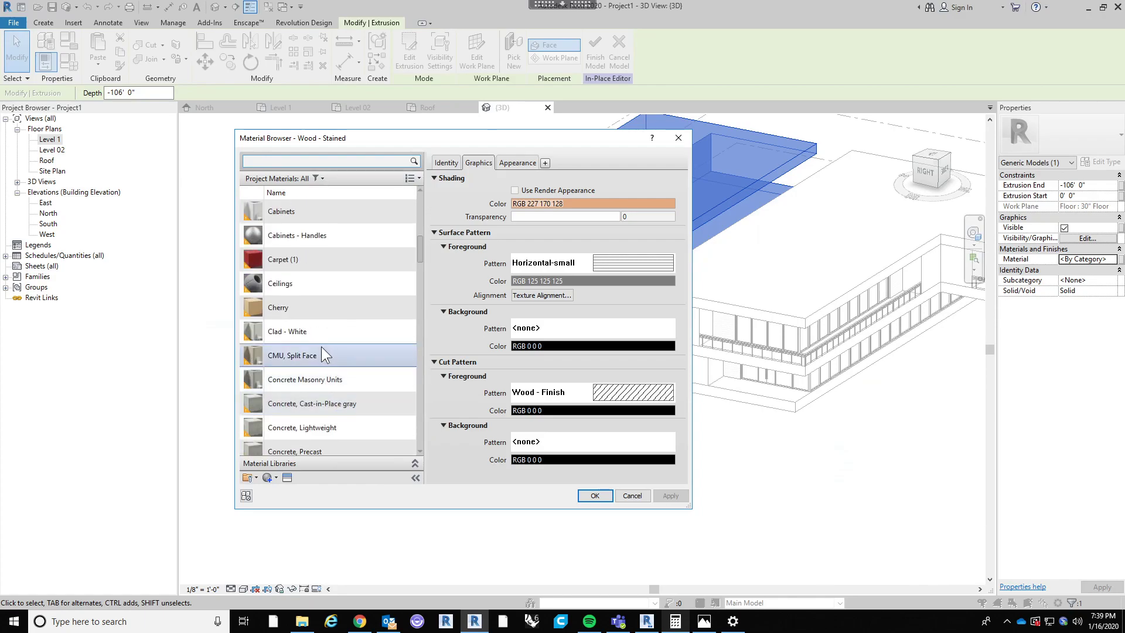
{"action": "scroll", "coordinate": [339, 272], "scroll_direction": "down", "scroll_amount": 5}
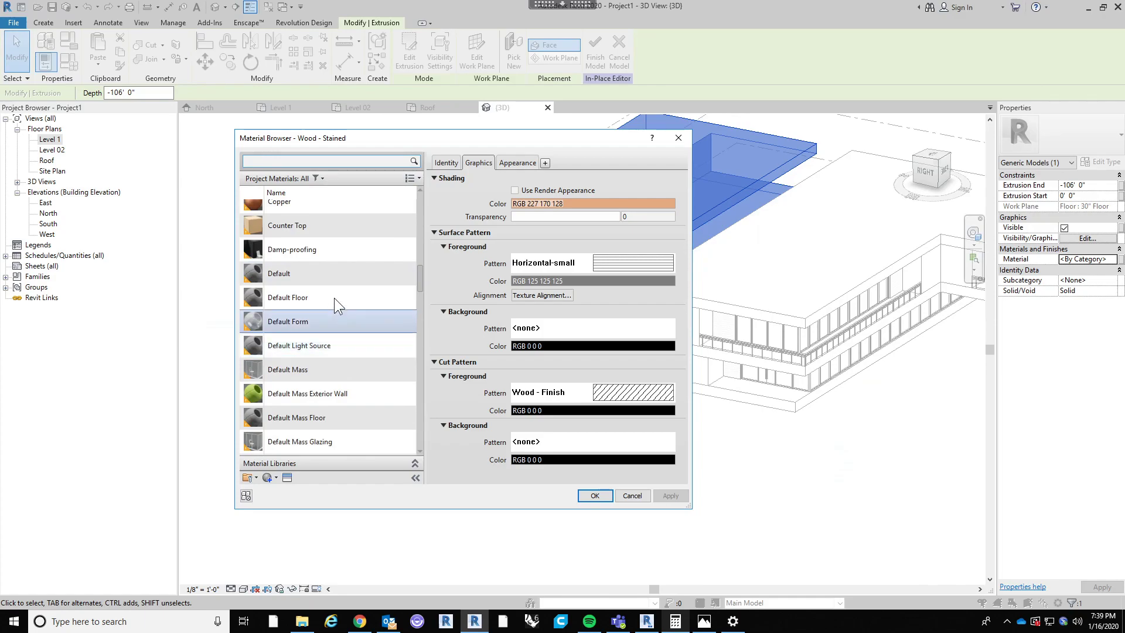
{"action": "left_click", "coordinate": [344, 266]}
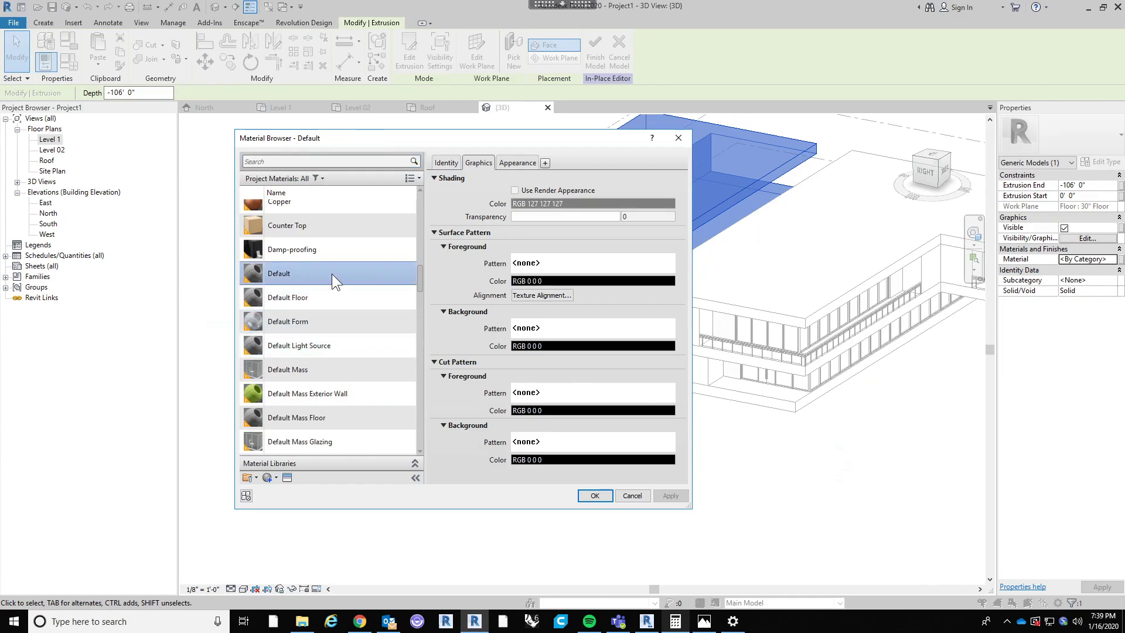
{"action": "right_click", "coordinate": [333, 273]}
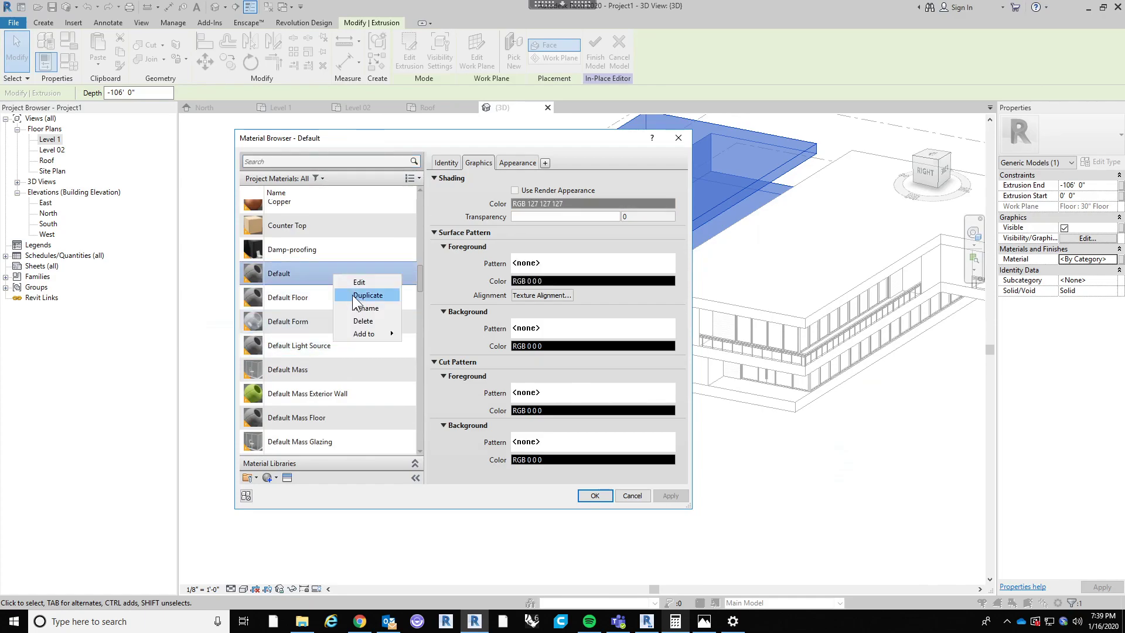
{"action": "left_click", "coordinate": [353, 294]}
{"action": "type", "text": "Red"}
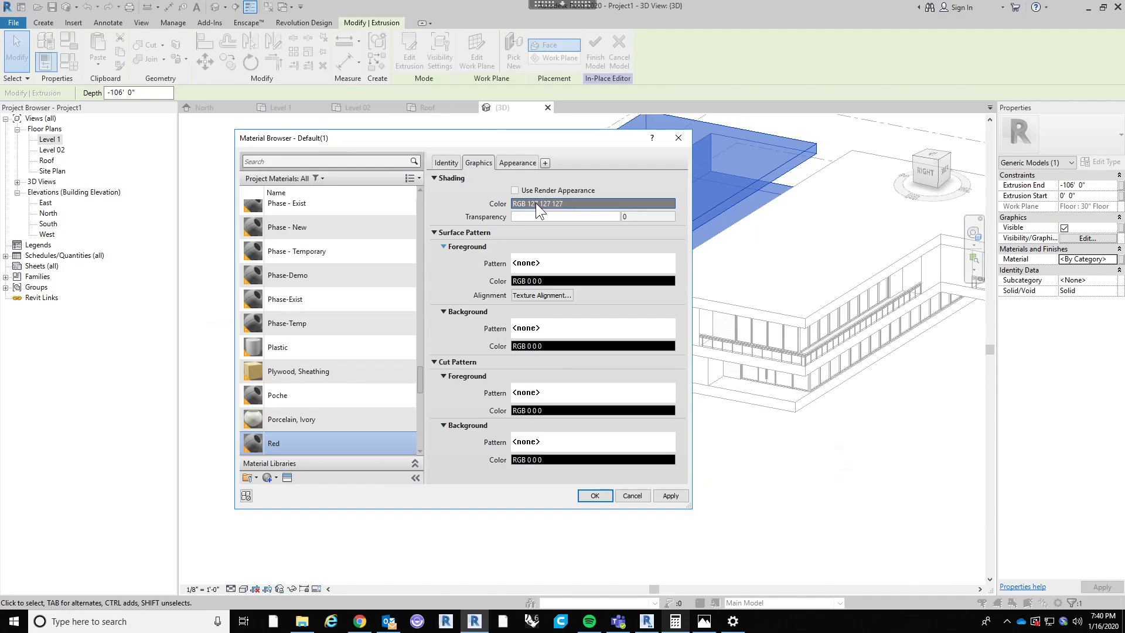
Step: Set the Red material's shading colour to RGB 255 0 0
{"action": "left_click", "coordinate": [573, 203]}
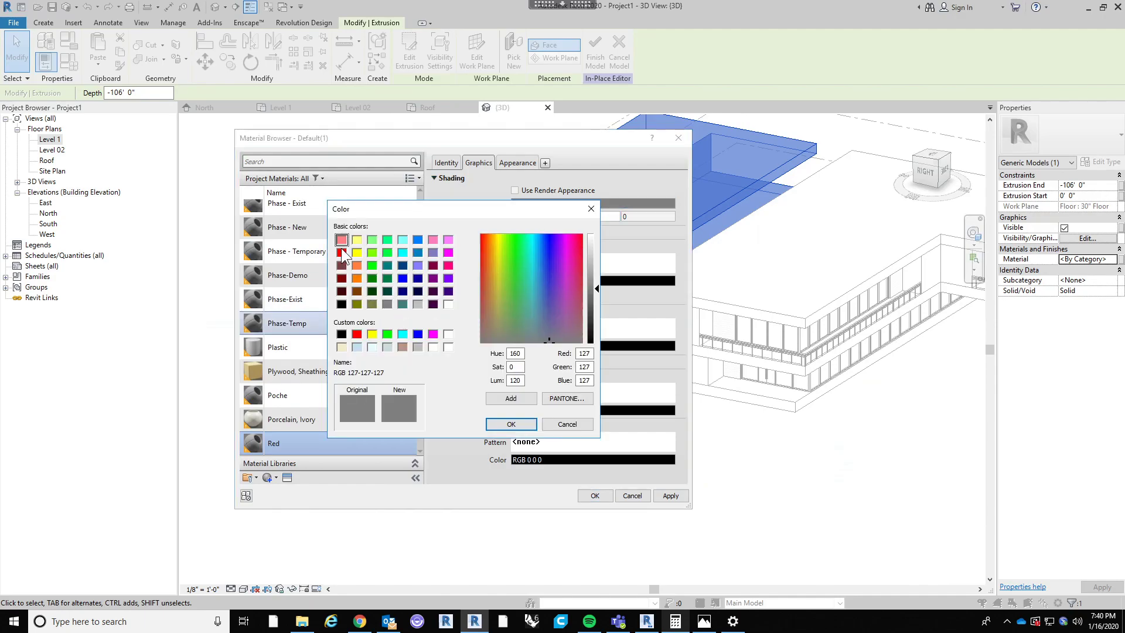
{"action": "left_click", "coordinate": [341, 250]}
{"action": "left_click", "coordinate": [507, 423]}
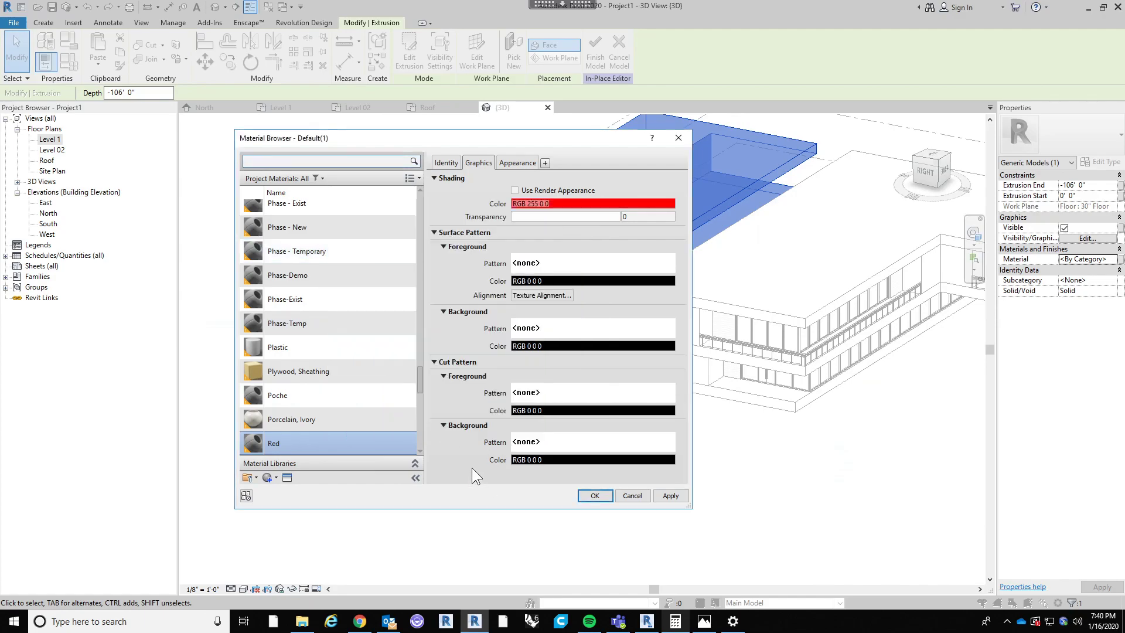
Step: Give the Red material a Solid fill surface foreground pattern coloured red
{"action": "left_click", "coordinate": [552, 266]}
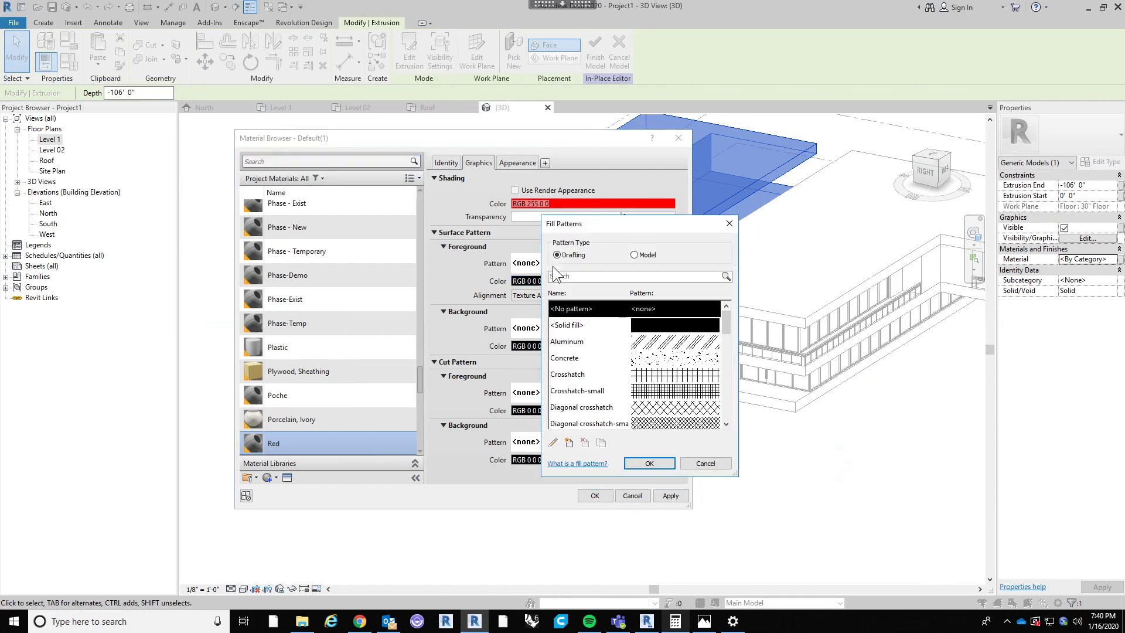
{"action": "left_click", "coordinate": [658, 326]}
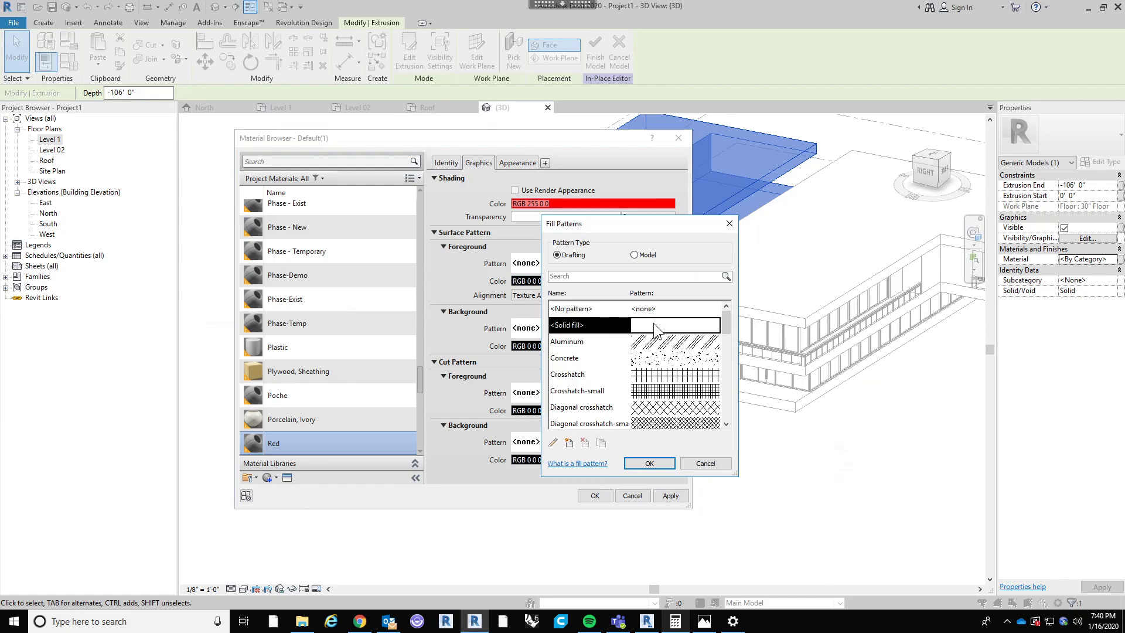
{"action": "left_click", "coordinate": [649, 463]}
{"action": "left_click", "coordinate": [582, 285]}
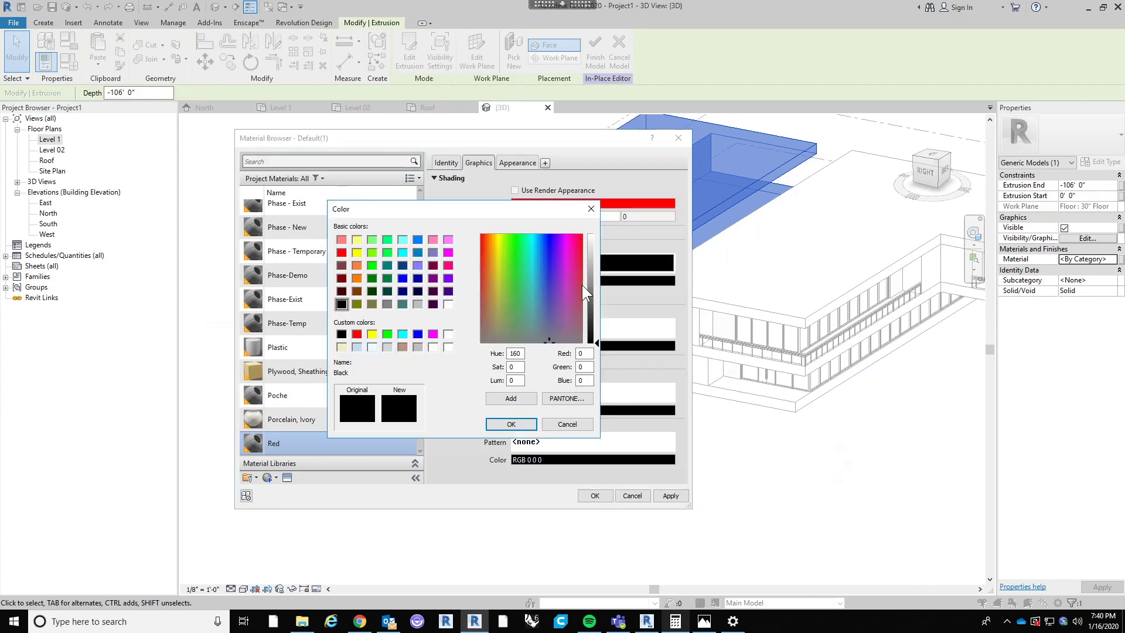
{"action": "left_click", "coordinate": [343, 254]}
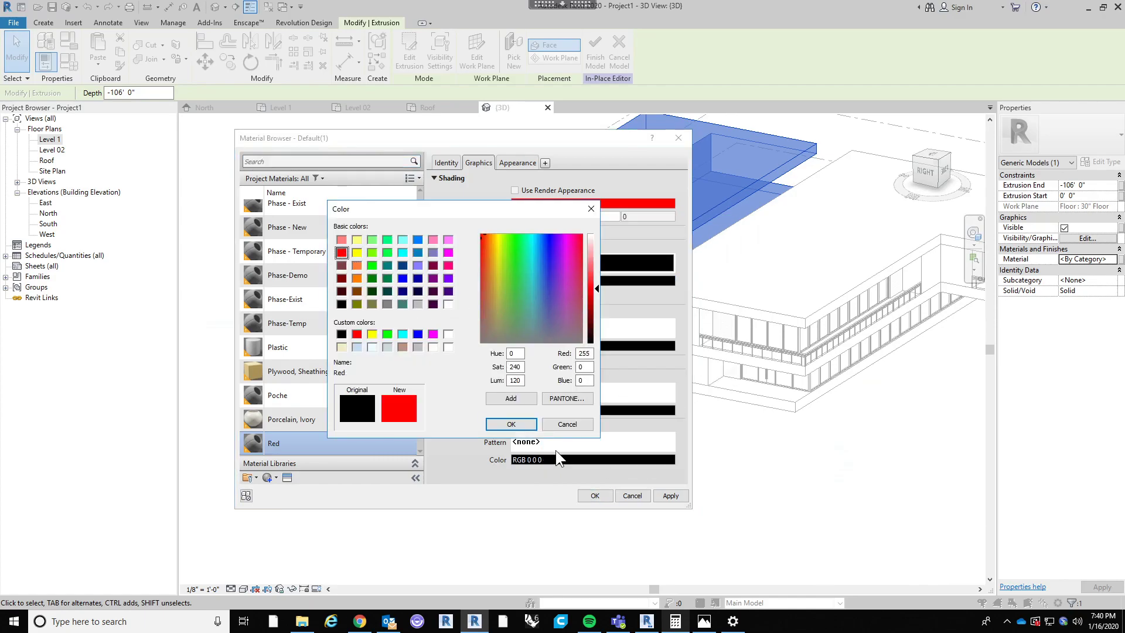
{"action": "left_click", "coordinate": [518, 427]}
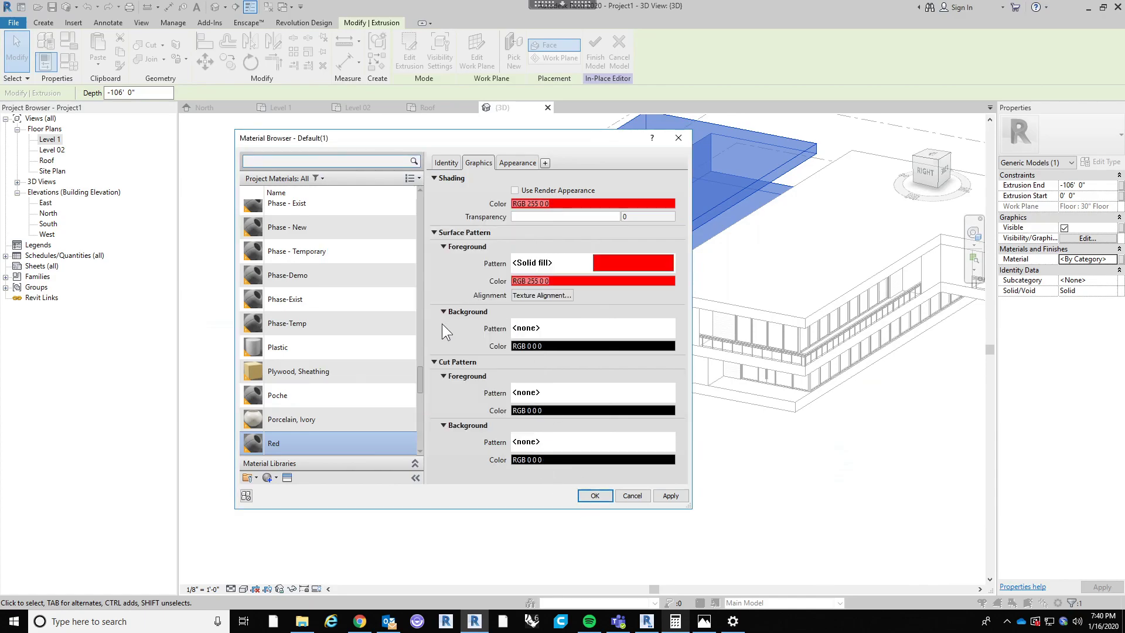
Step: Apply the Red material to the extrusion and orbit to view it in 3D
{"action": "left_click", "coordinate": [593, 495]}
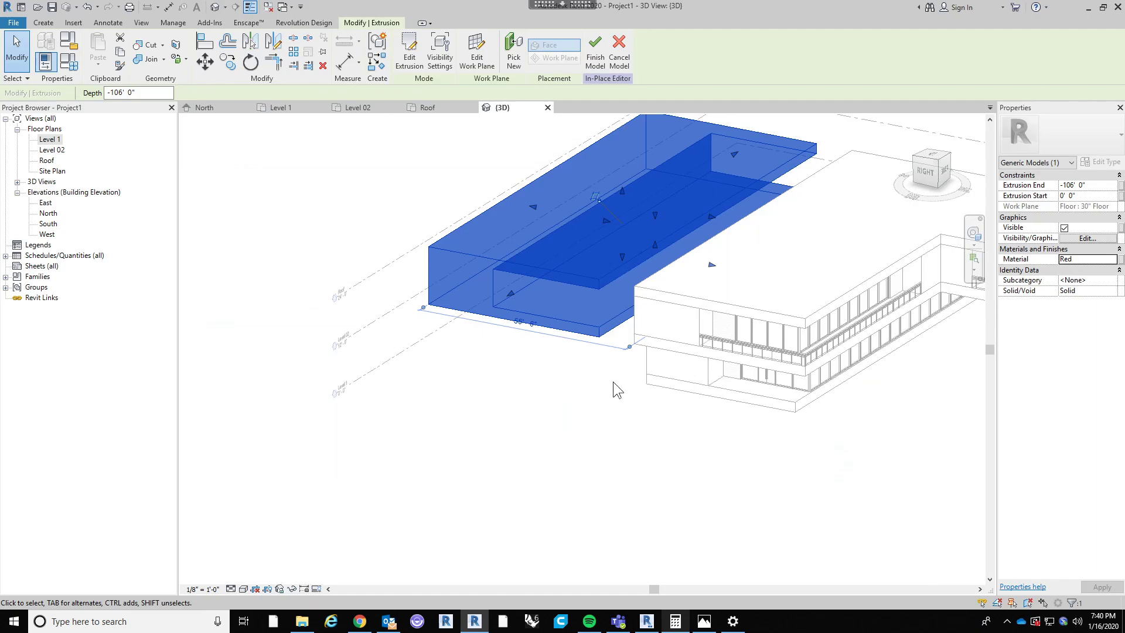
{"action": "left_click", "coordinate": [585, 427]}
{"action": "middle_click_drag", "start_coordinate": [585, 428], "coordinate": [585, 424], "text": "shift"}
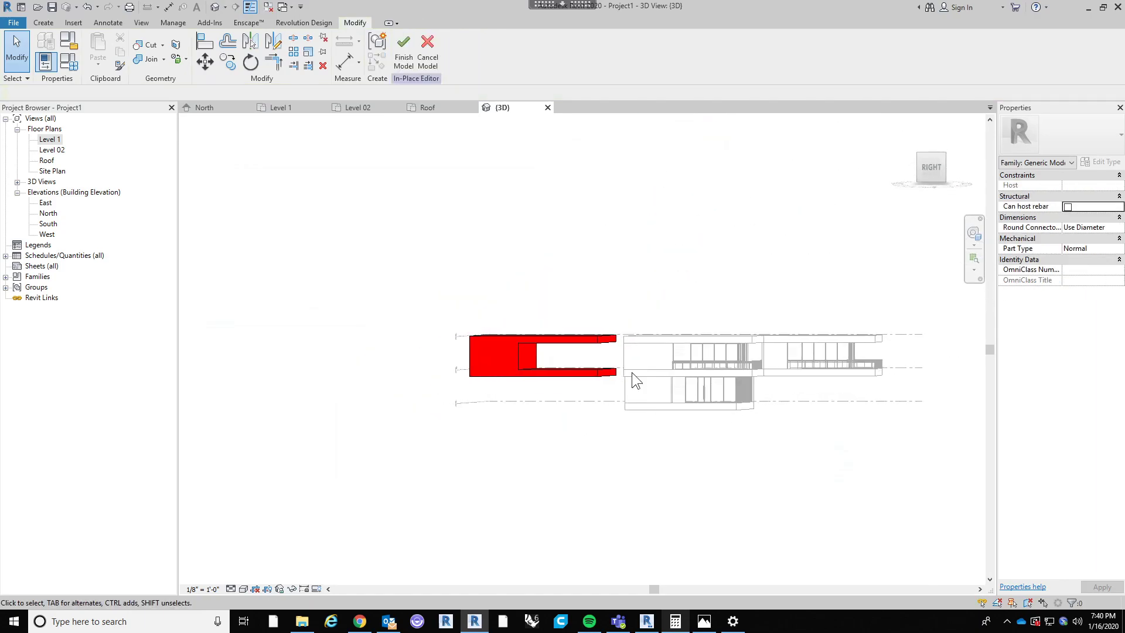
{"action": "left_click", "coordinate": [590, 381]}
{"action": "middle_click_drag", "start_coordinate": [571, 444], "coordinate": [487, 392], "text": "shift"}
{"action": "middle_click_drag", "start_coordinate": [493, 183], "coordinate": [497, 252], "text": "shift"}
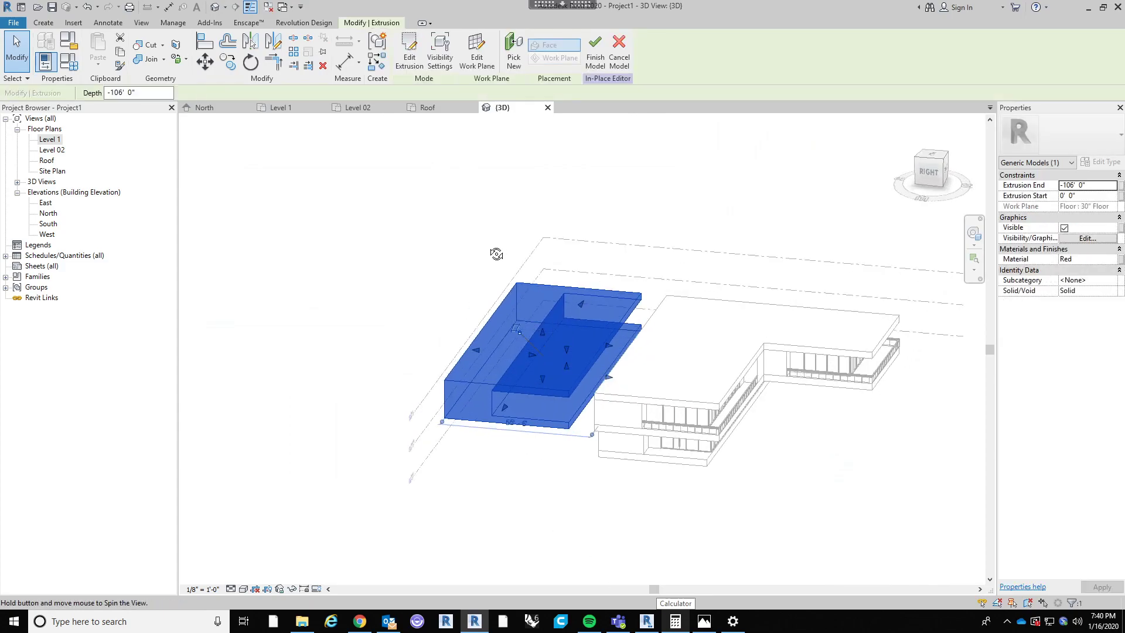
{"action": "left_click", "coordinate": [574, 171]}
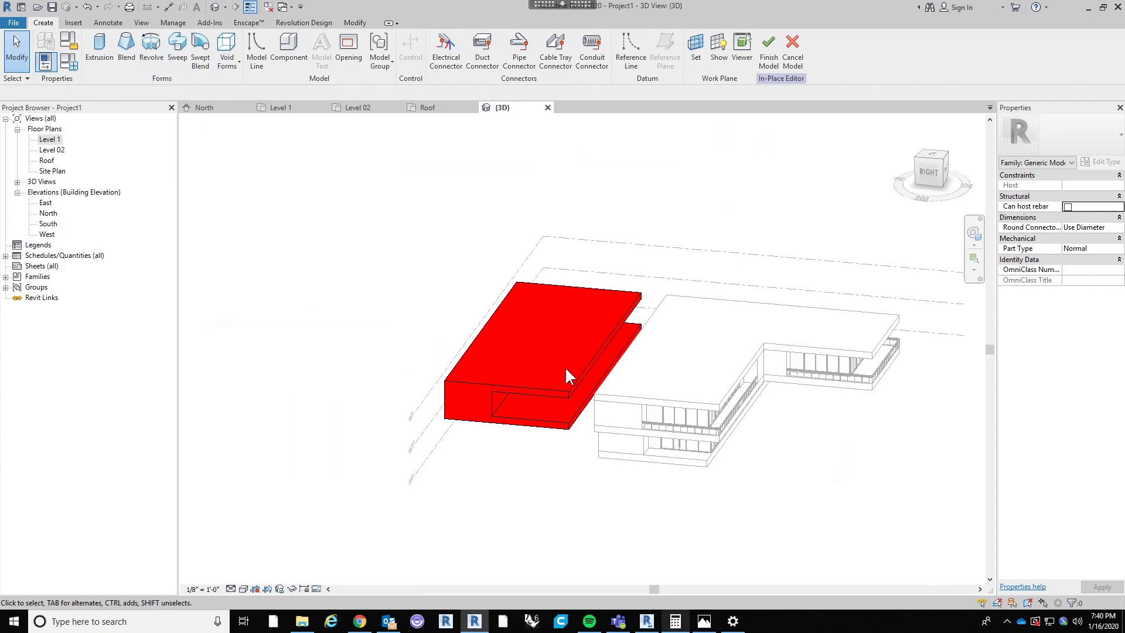
Step: Delete the red extrusion, cancel the in-place model, and delete the leftover block mass
{"action": "left_click", "coordinate": [545, 389]}
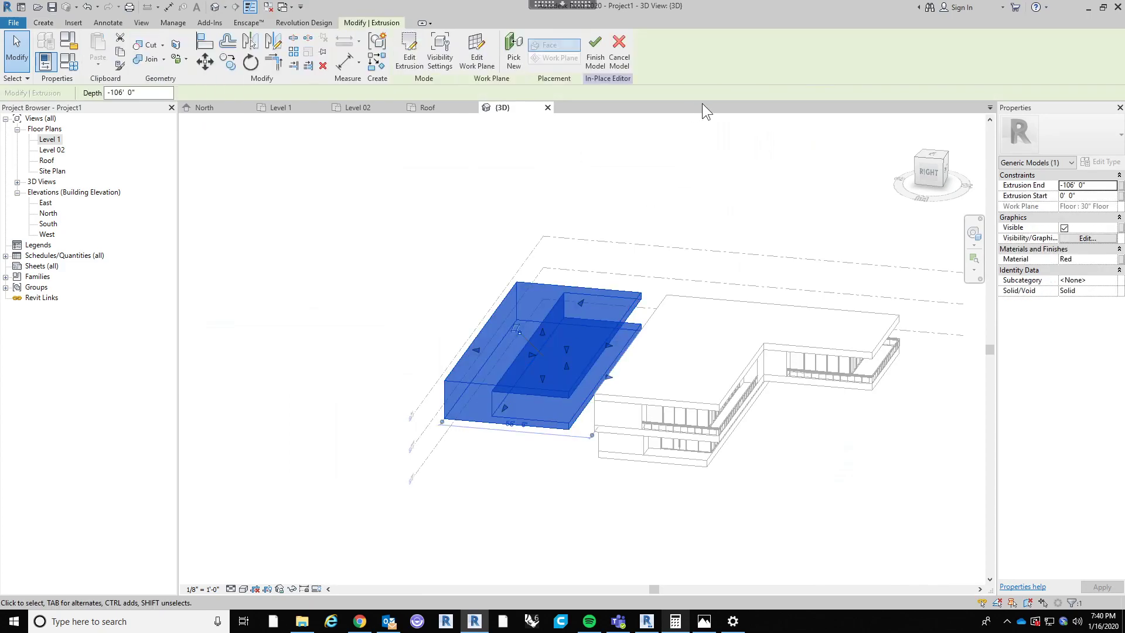
{"action": "key", "text": "Delete"}
{"action": "left_click", "coordinate": [427, 50]}
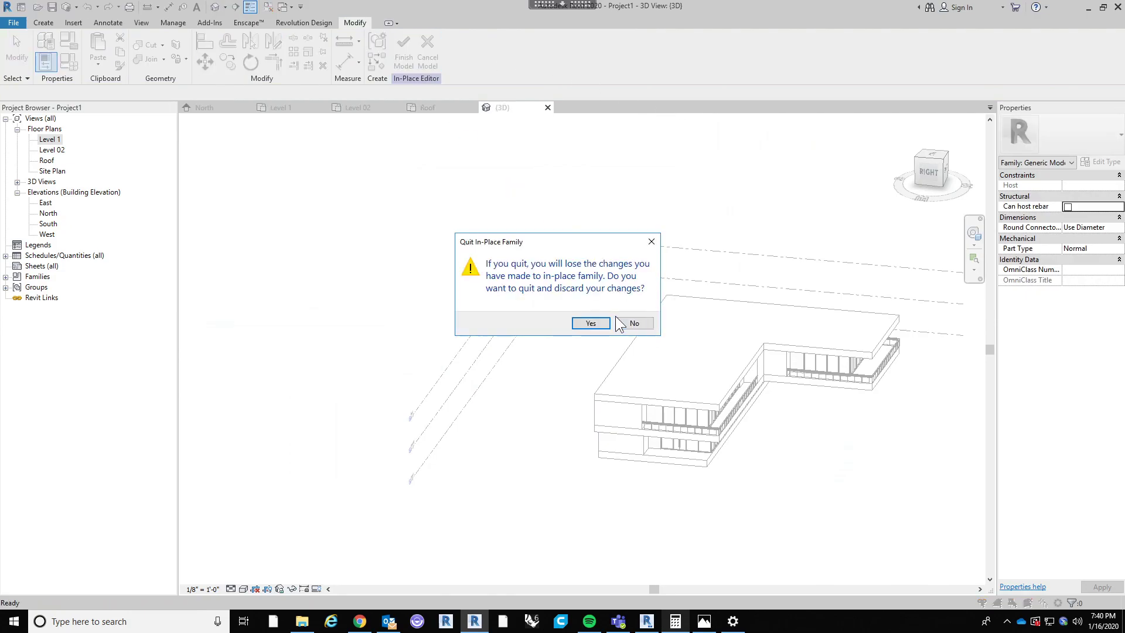
{"action": "left_click", "coordinate": [590, 322]}
{"action": "left_click", "coordinate": [590, 329]}
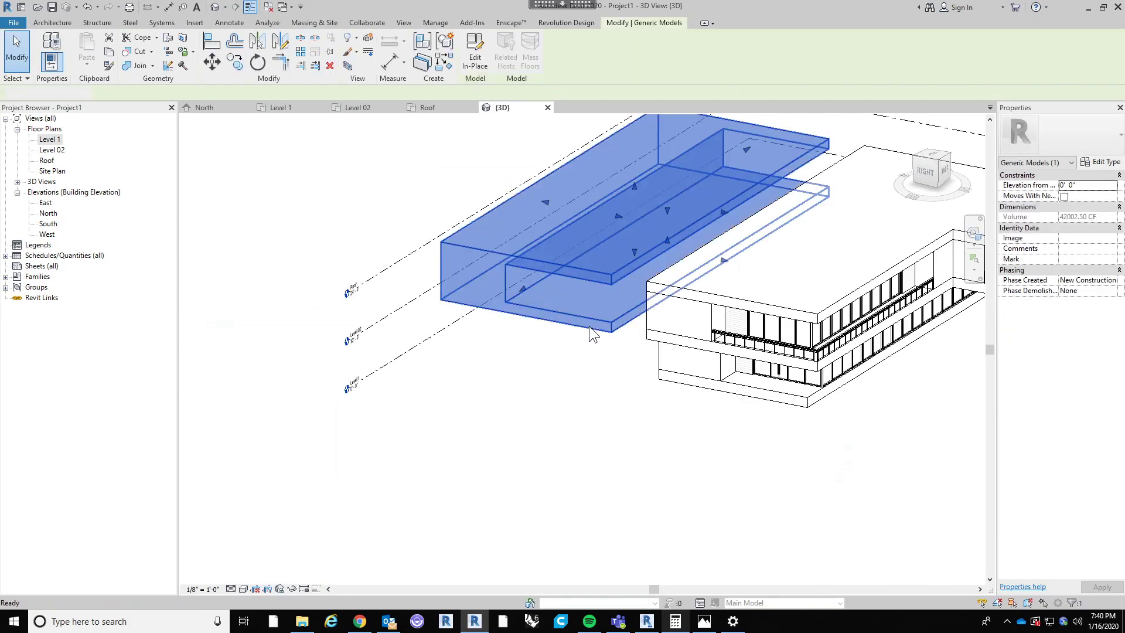
{"action": "key", "text": "Delete"}
{"action": "scroll", "coordinate": [545, 422], "scroll_direction": "down", "scroll_amount": 3}
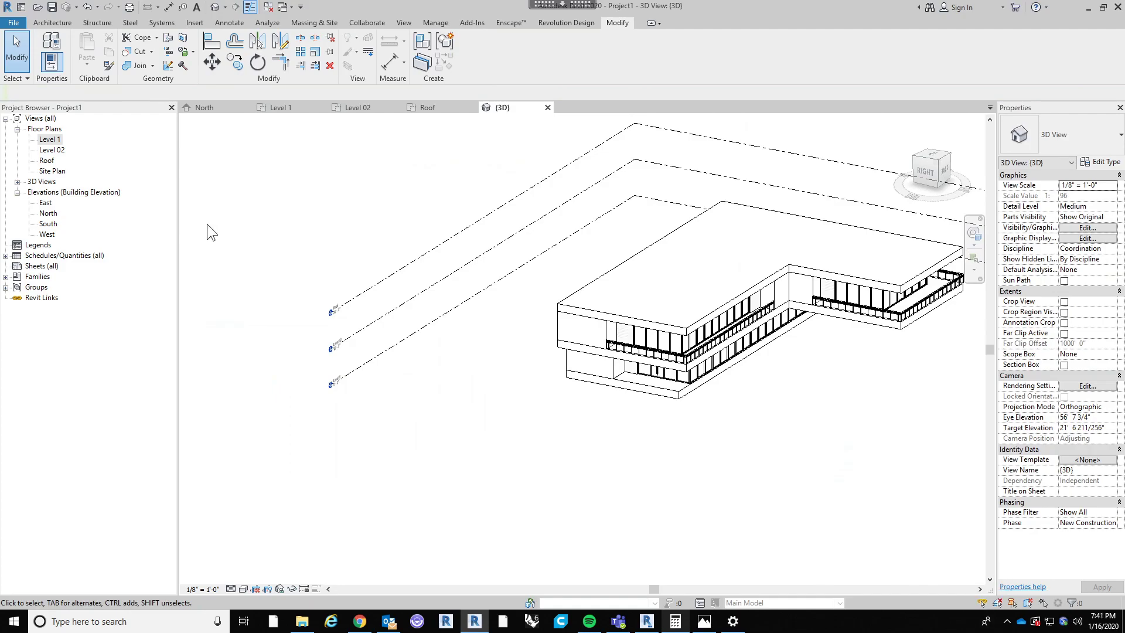
Step: Open the Level 1 floor plan, zoom out, and start the View > Section tool
{"action": "left_click", "coordinate": [52, 140]}
{"action": "double_click", "coordinate": [52, 140]}
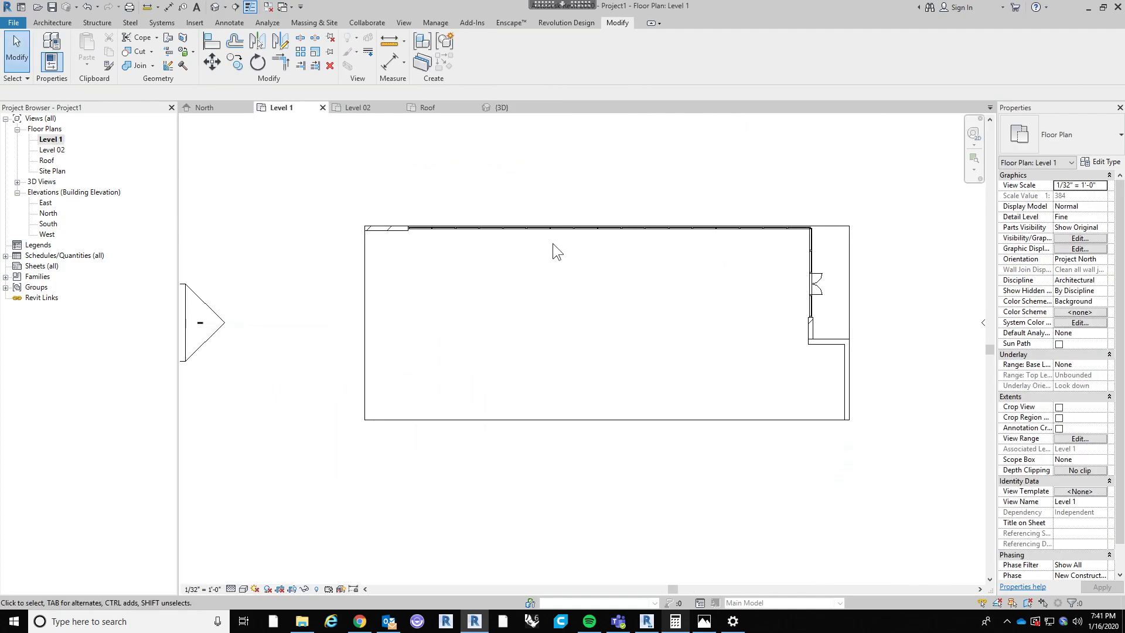
{"action": "scroll", "coordinate": [632, 176], "scroll_direction": "down", "scroll_amount": 1}
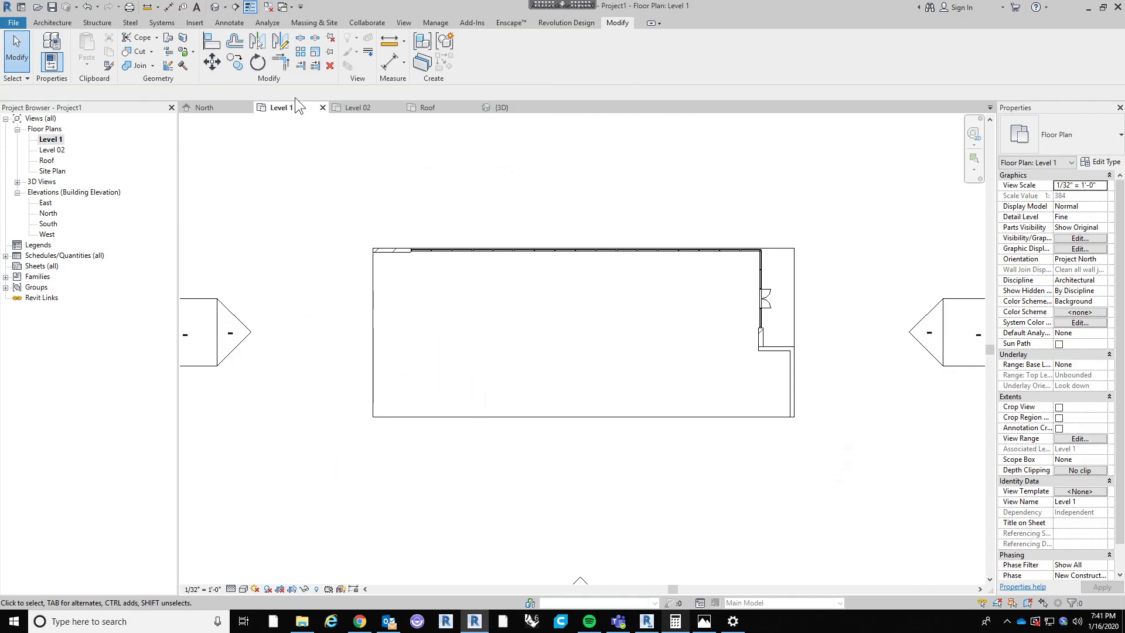
{"action": "left_click", "coordinate": [399, 21]}
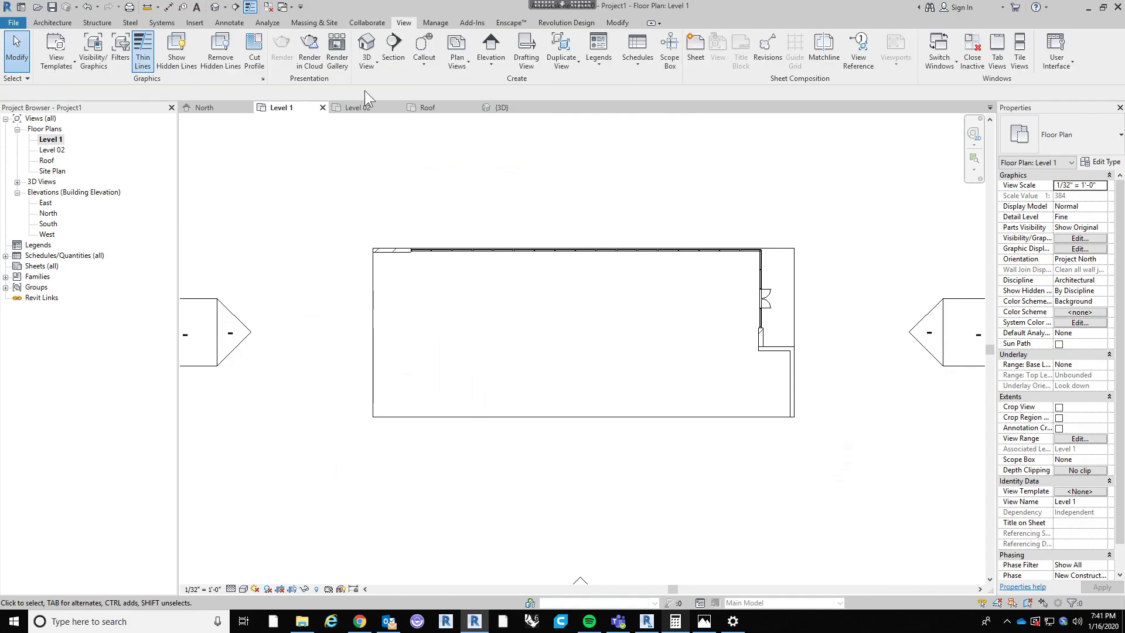
{"action": "left_click", "coordinate": [399, 58]}
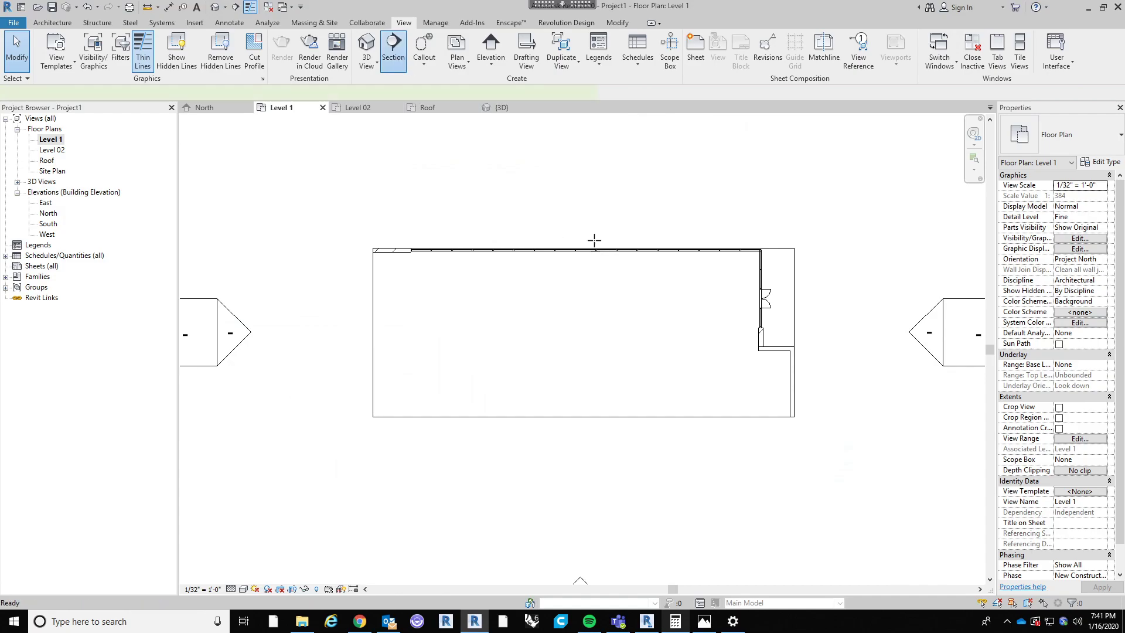
Step: Place a section line running north–south from above the house to below it
{"action": "left_click", "coordinate": [668, 216]}
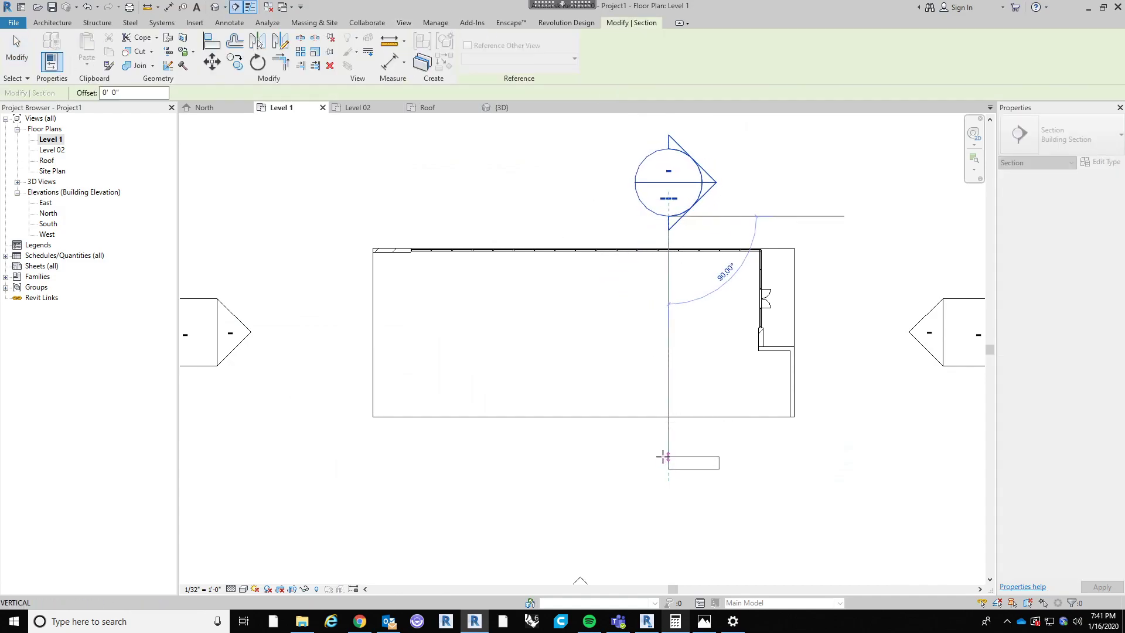
{"action": "left_click", "coordinate": [668, 457]}
{"action": "scroll", "coordinate": [715, 329], "scroll_direction": "down", "scroll_amount": 2}
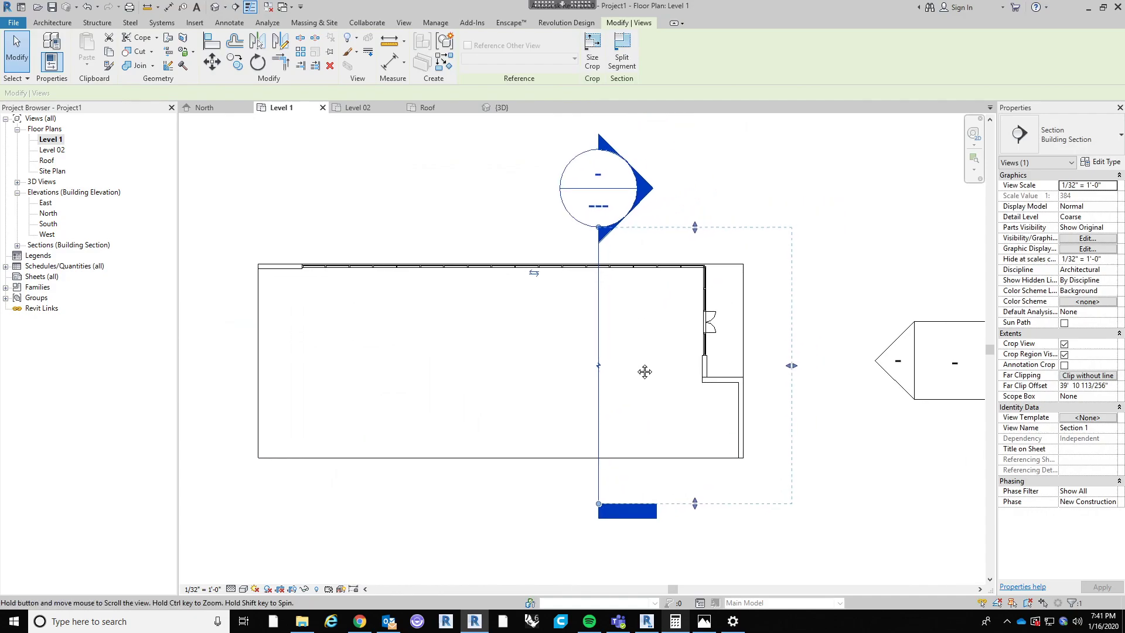
{"action": "middle_click_drag", "start_coordinate": [715, 330], "coordinate": [647, 340]}
{"action": "left_click", "coordinate": [657, 219]}
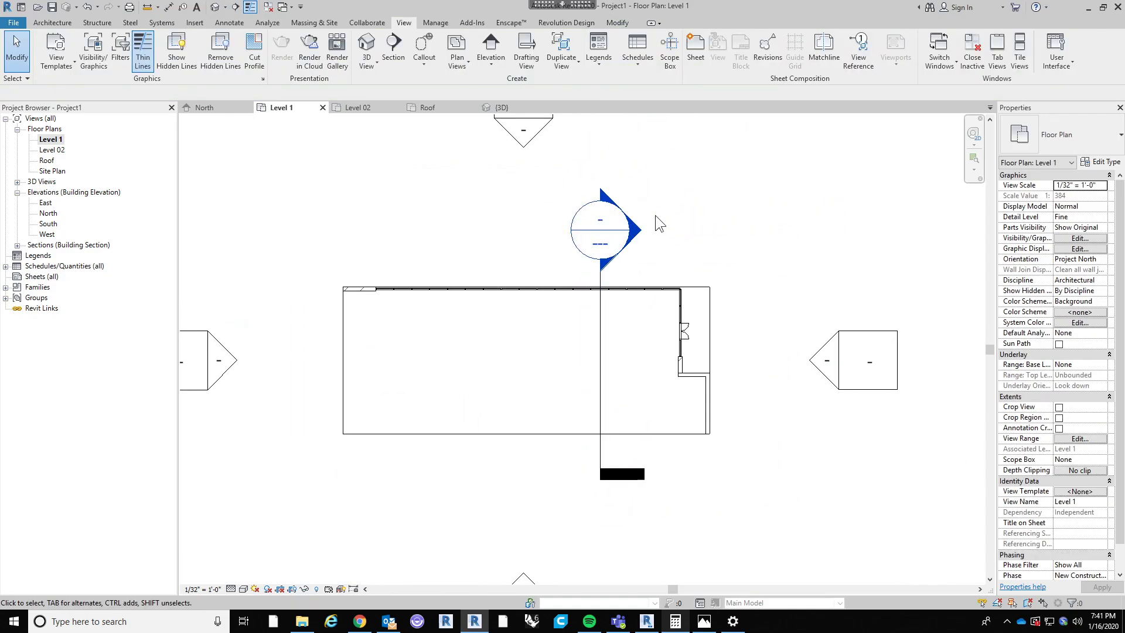
Step: Expand the Building Section views in the Project Browser to reveal Section 1
{"action": "left_click", "coordinate": [22, 247]}
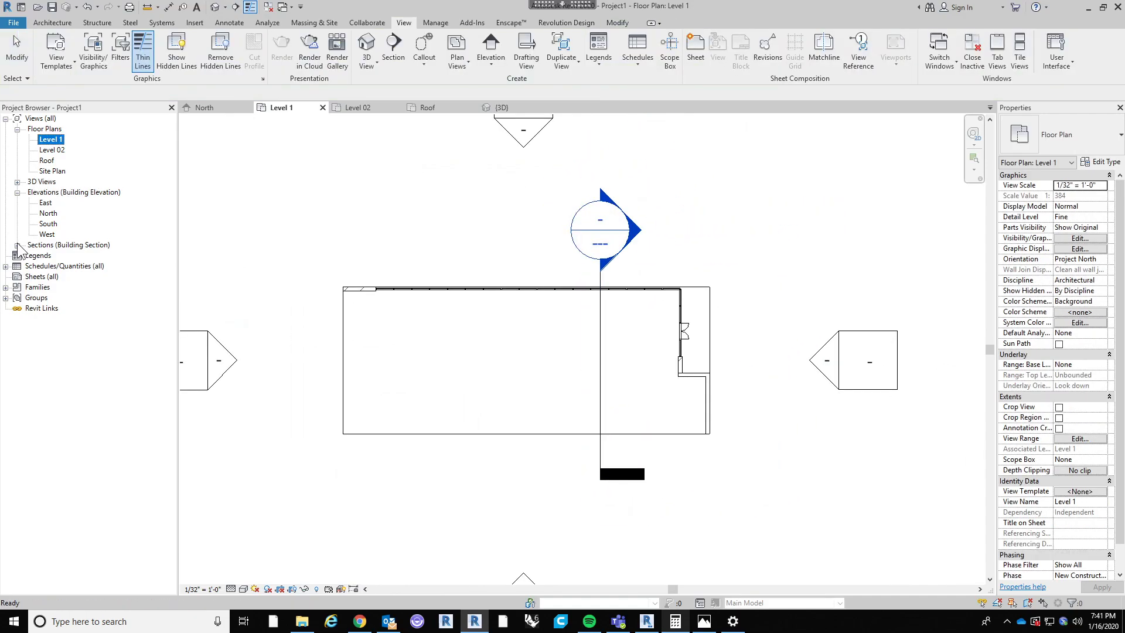
{"action": "left_click", "coordinate": [17, 245]}
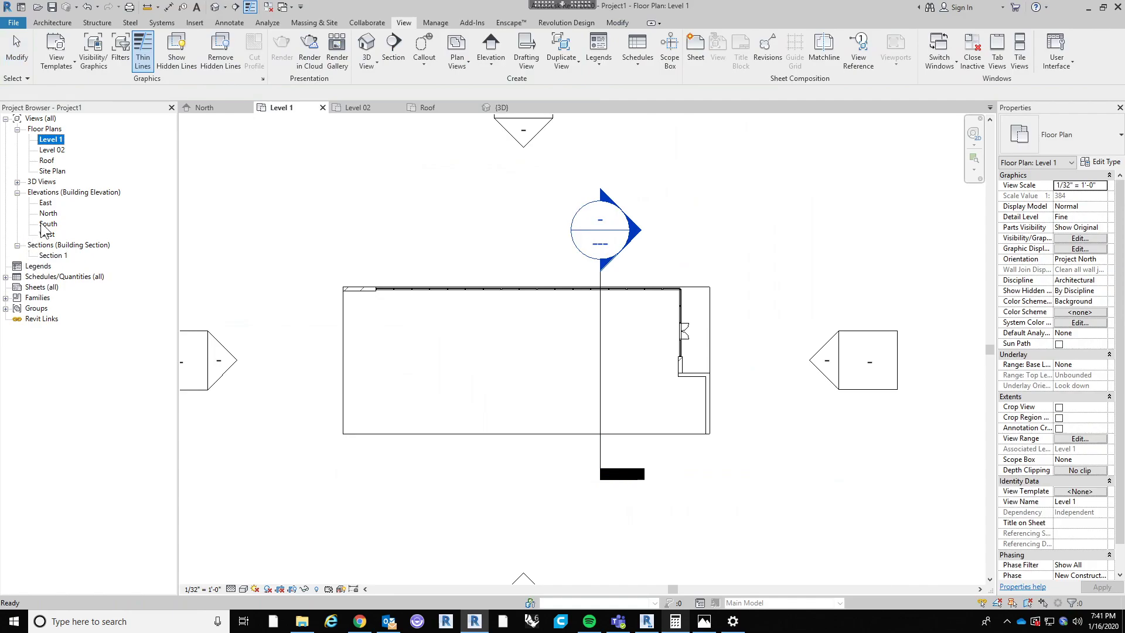
{"action": "left_click", "coordinate": [56, 256]}
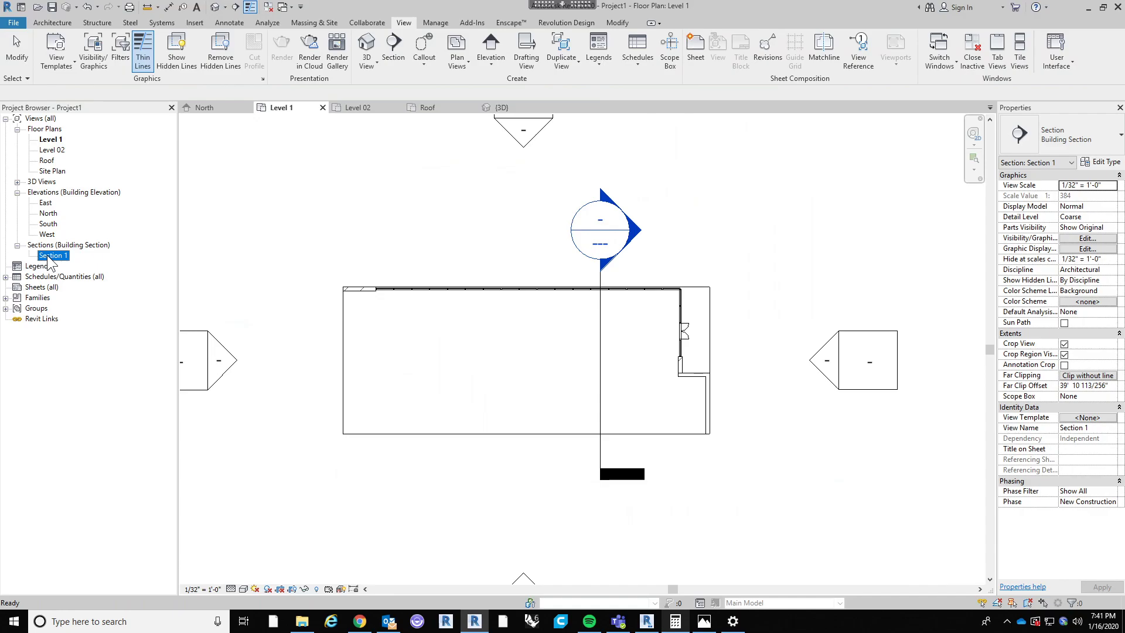
{"action": "left_click", "coordinate": [674, 199]}
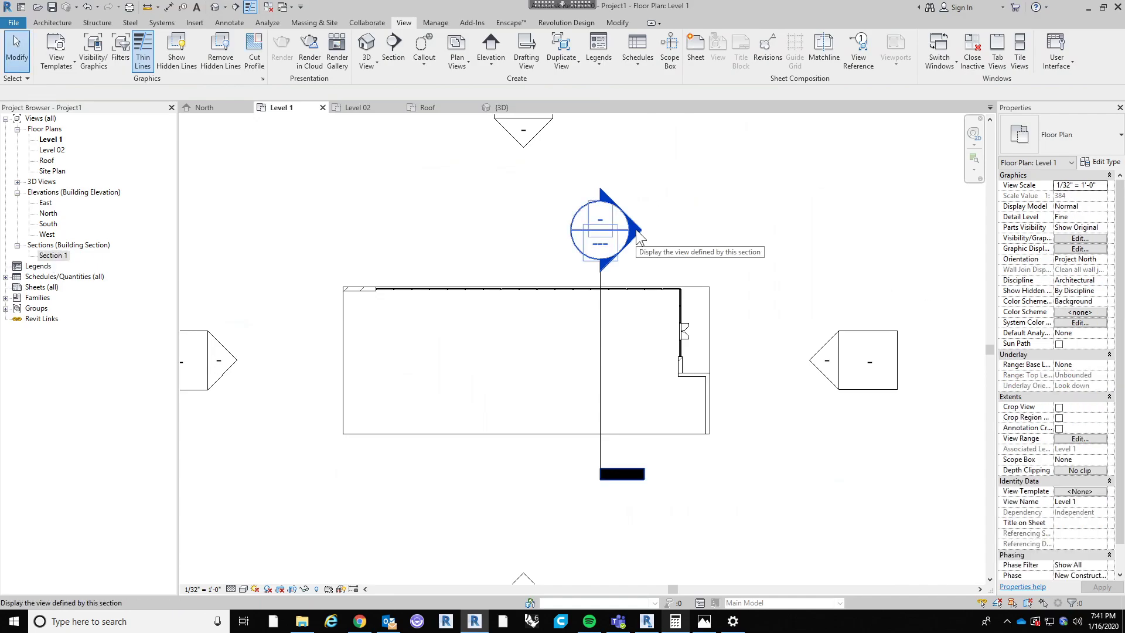
Step: Open Section 1, set its scale to 1/16" = 1'-0", and toggle shadows on then off
{"action": "double_click", "coordinate": [636, 231]}
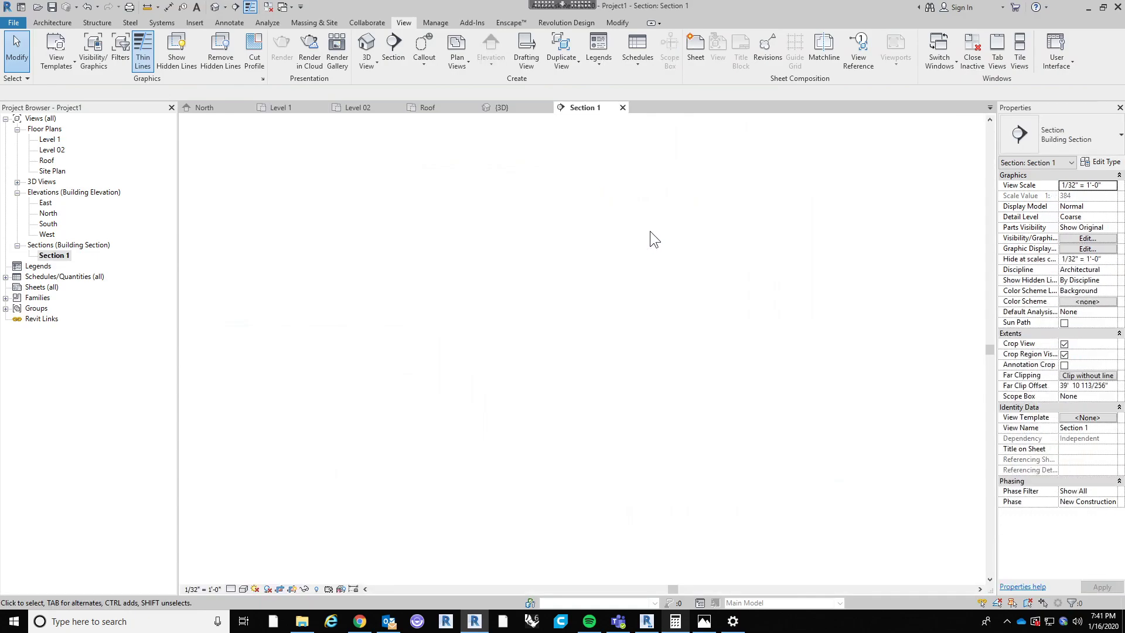
{"action": "scroll", "coordinate": [527, 457], "scroll_direction": "up", "scroll_amount": 3}
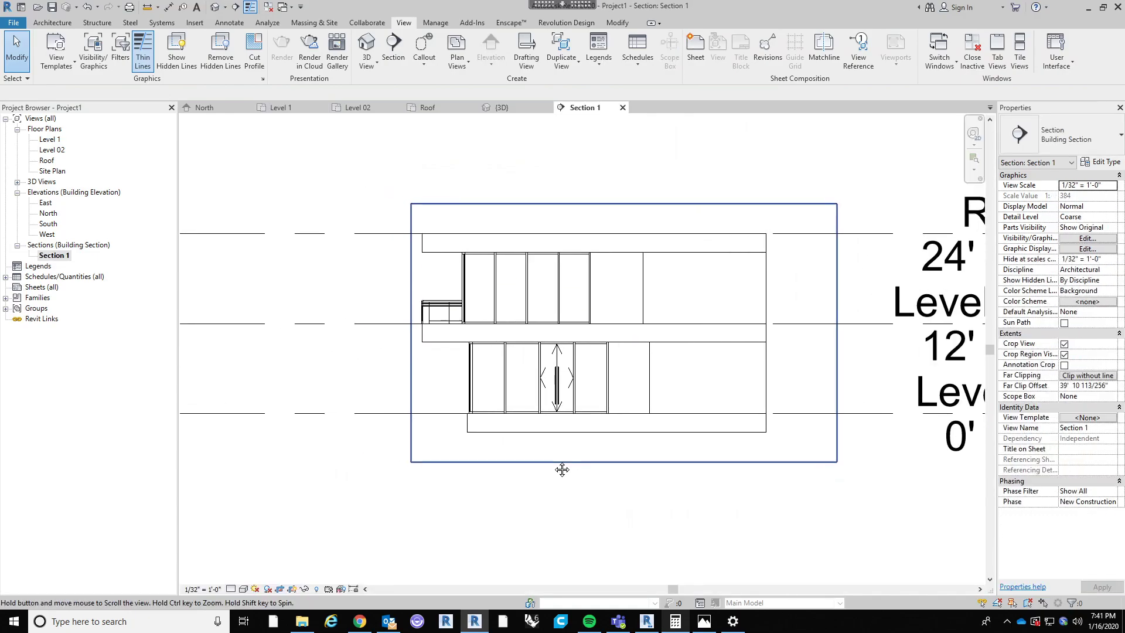
{"action": "scroll", "coordinate": [549, 459], "scroll_direction": "down", "scroll_amount": 4}
{"action": "scroll", "coordinate": [261, 489], "scroll_direction": "up", "scroll_amount": 2}
{"action": "left_click", "coordinate": [204, 589]}
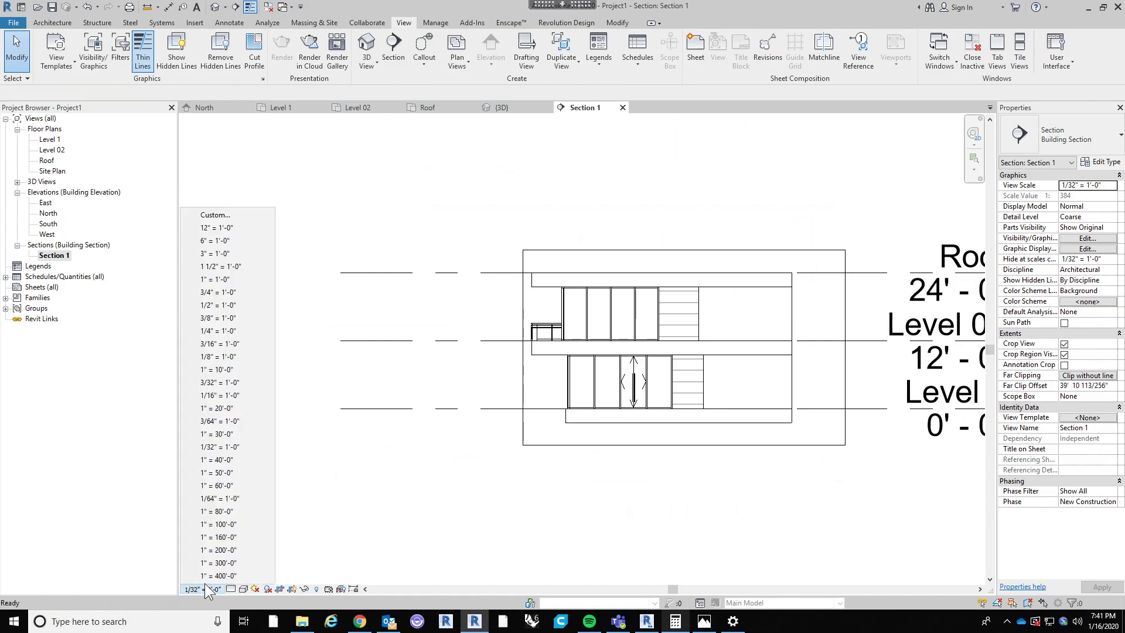
{"action": "left_click", "coordinate": [217, 395]}
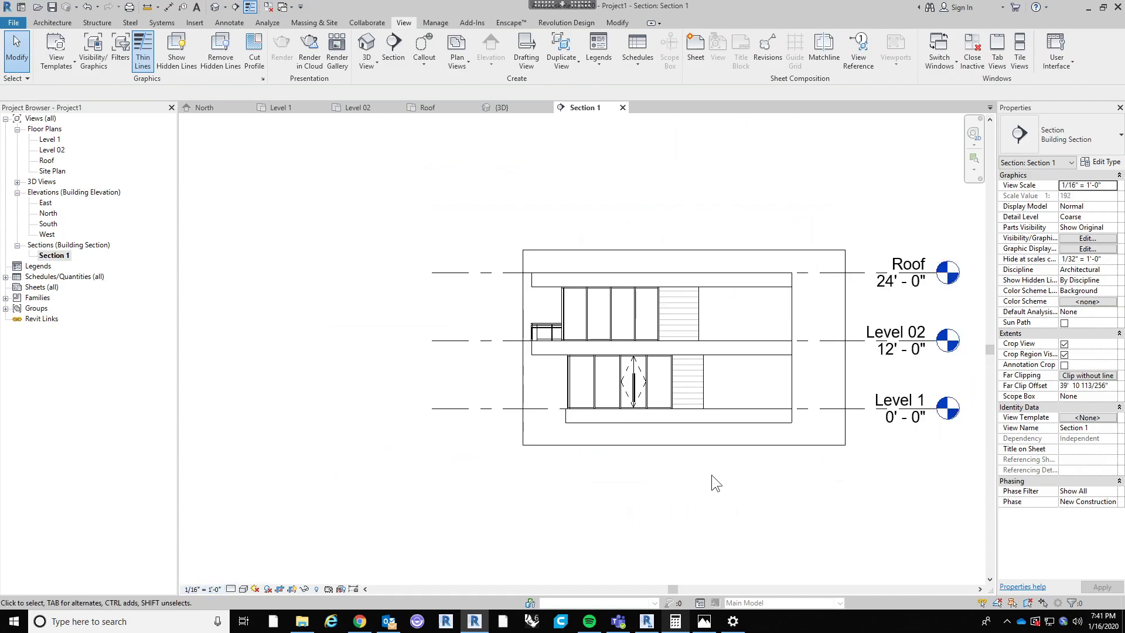
{"action": "scroll", "coordinate": [717, 463], "scroll_direction": "up", "scroll_amount": 2}
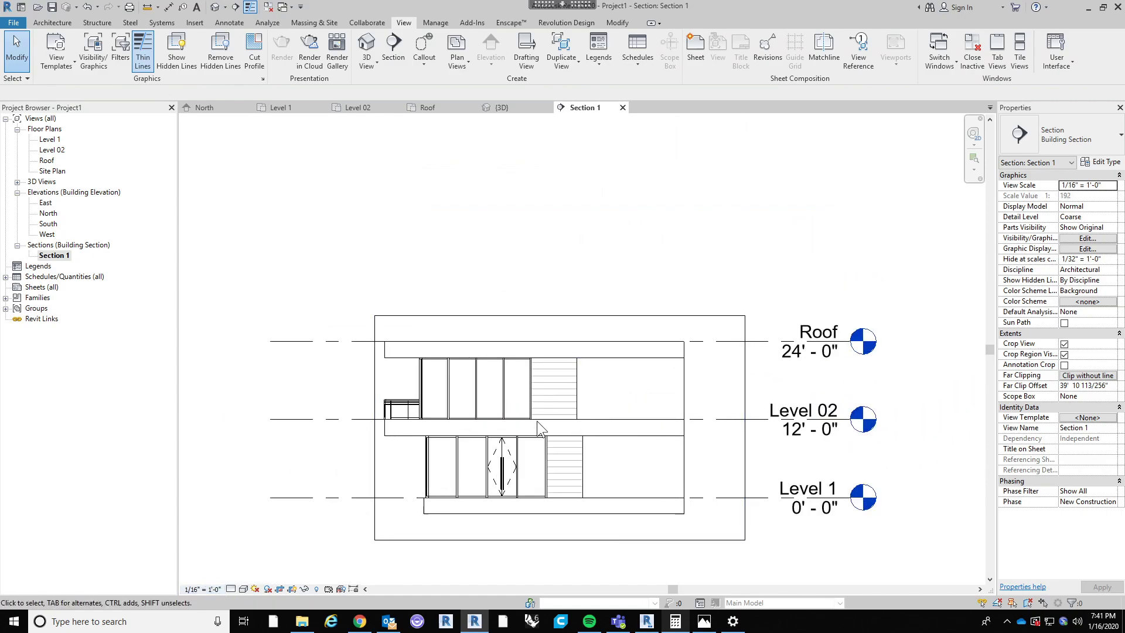
{"action": "scroll", "coordinate": [536, 421], "scroll_direction": "up", "scroll_amount": 1}
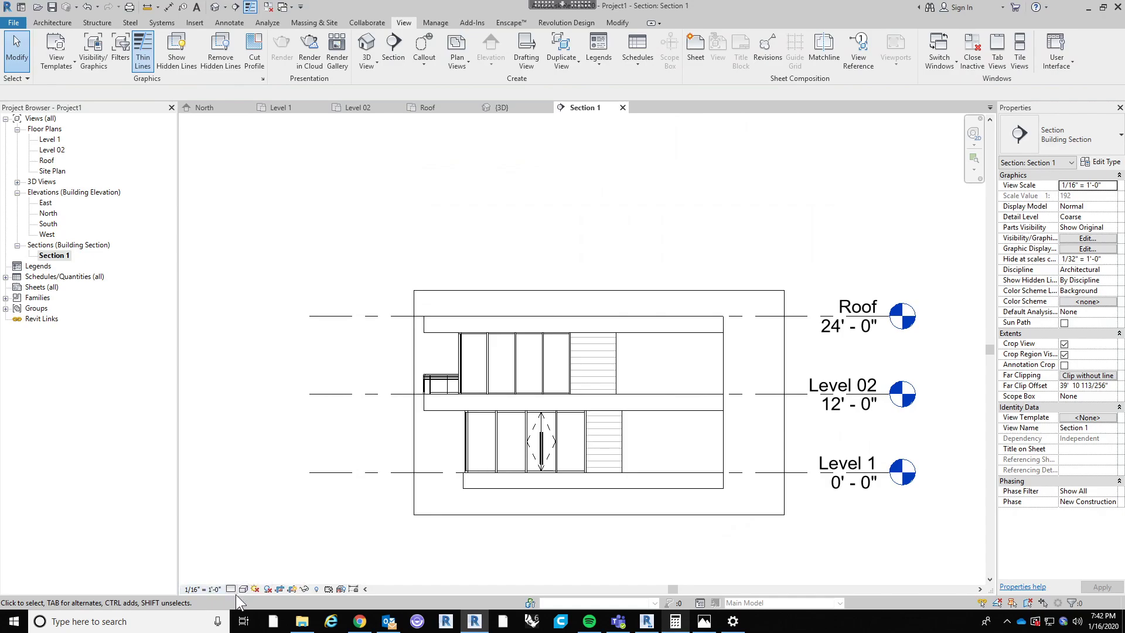
{"action": "left_click", "coordinate": [267, 589]}
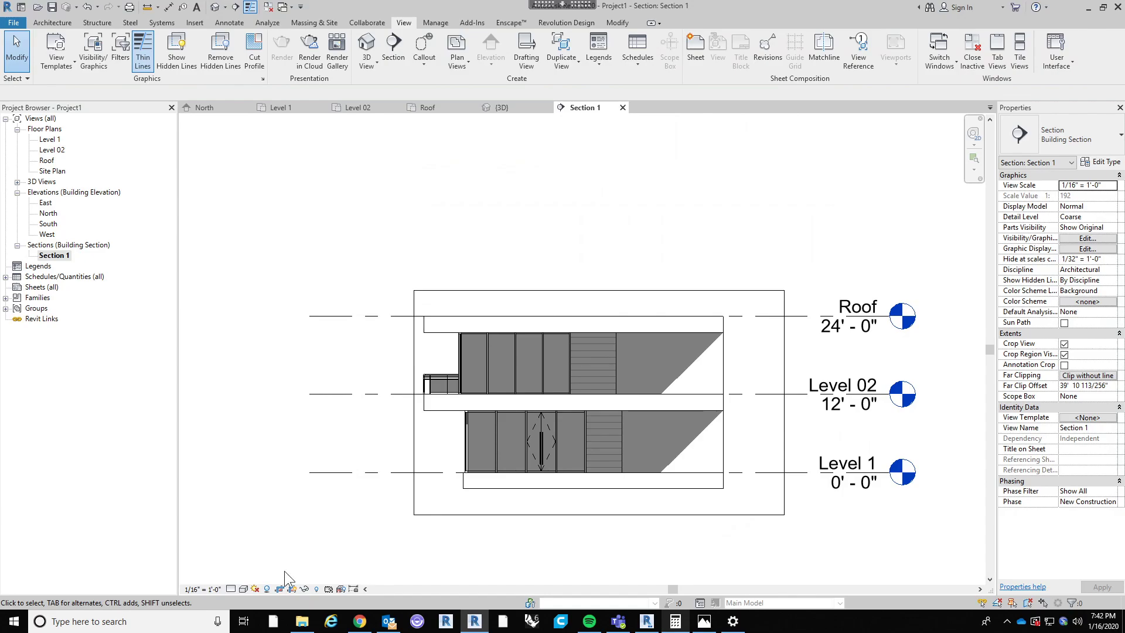
{"action": "left_click", "coordinate": [267, 588]}
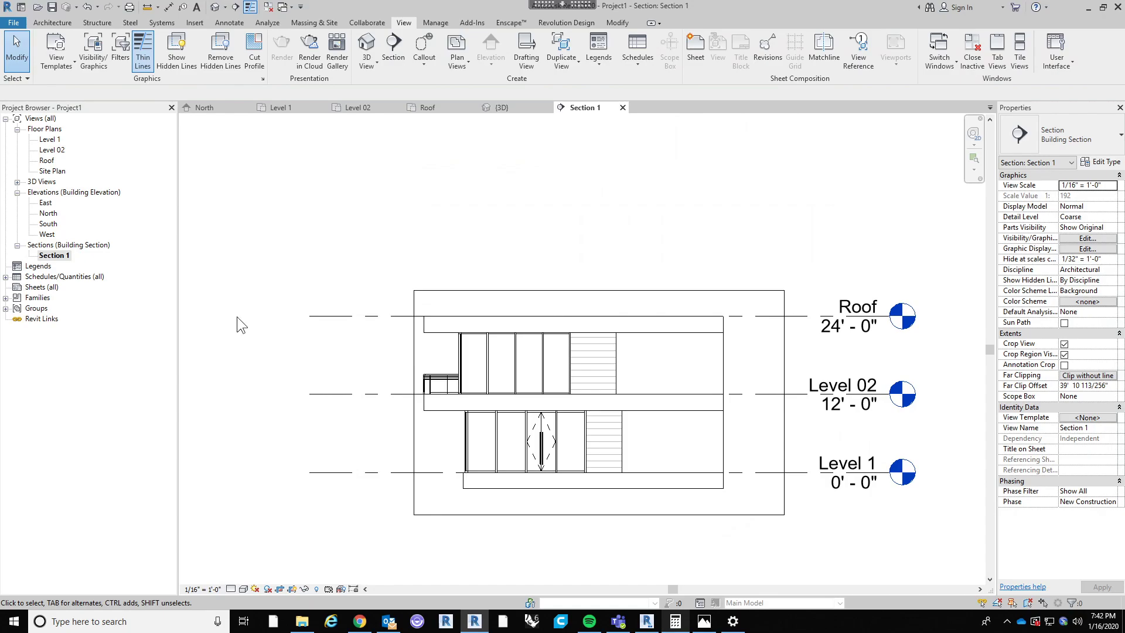
Step: Reopen the Level 1 plan and place elevation markers beside and above the building
{"action": "left_click", "coordinate": [47, 141]}
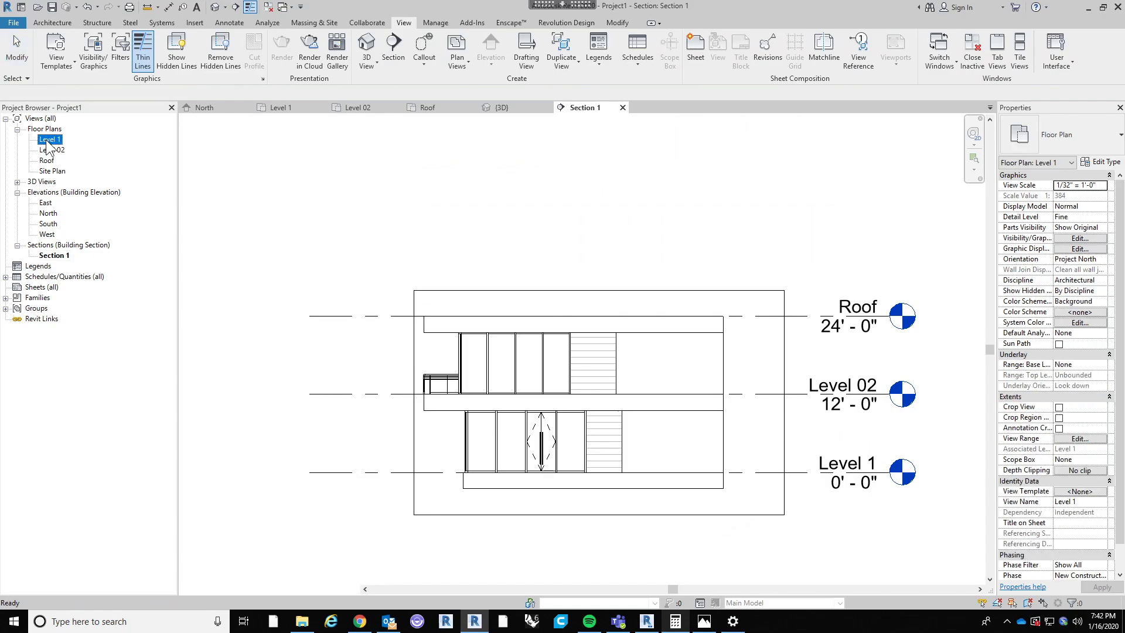
{"action": "double_click", "coordinate": [47, 141]}
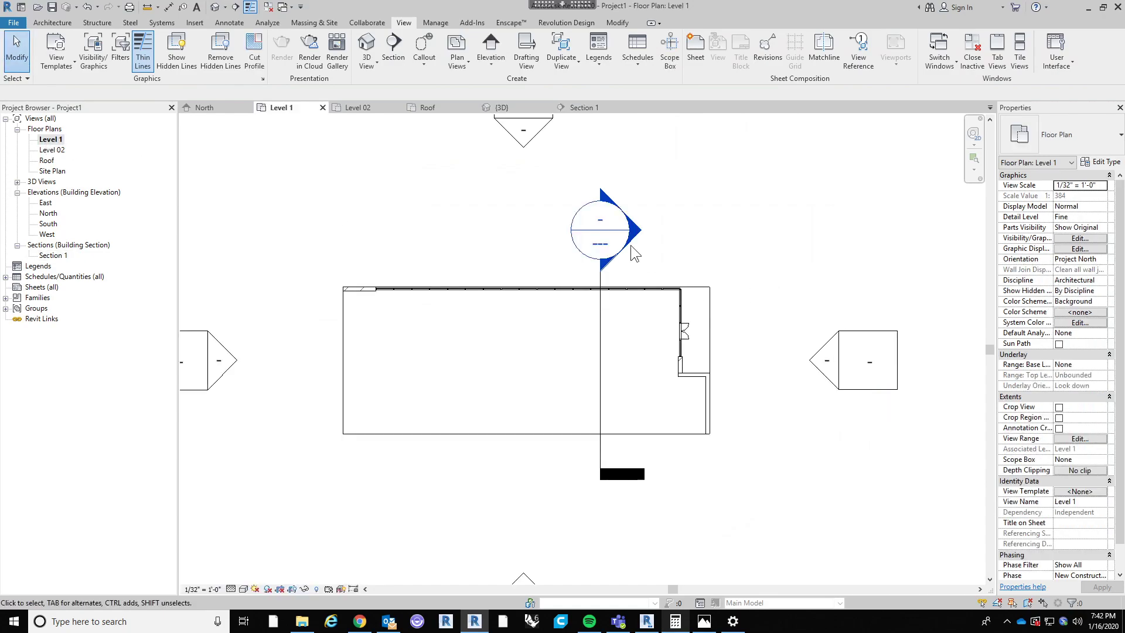
{"action": "left_click", "coordinate": [496, 69]}
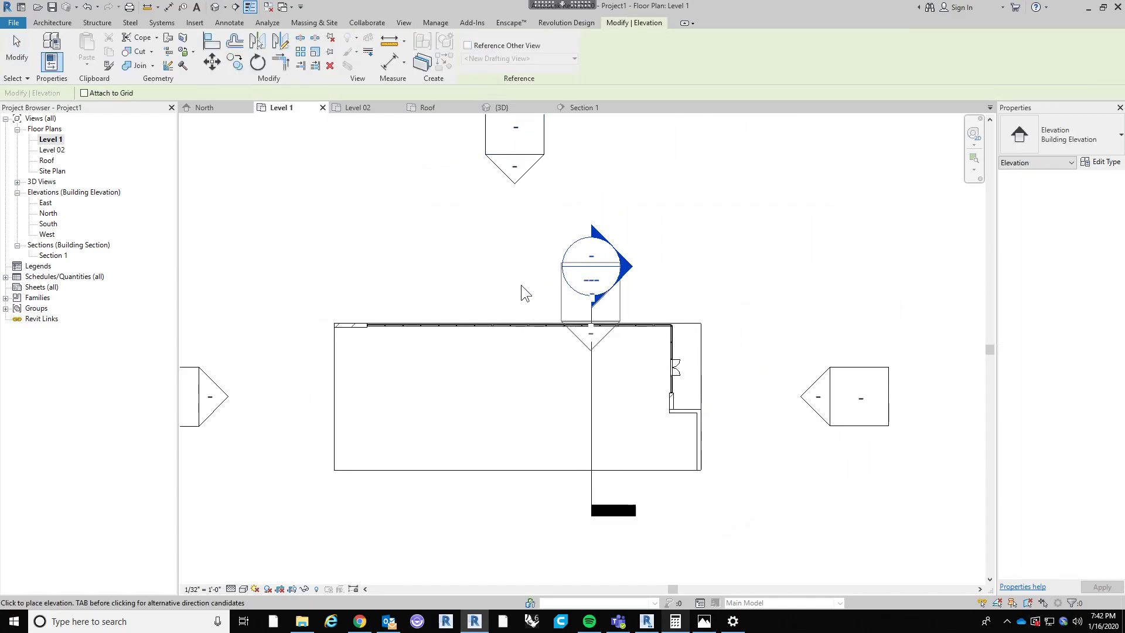
{"action": "left_click", "coordinate": [262, 385]}
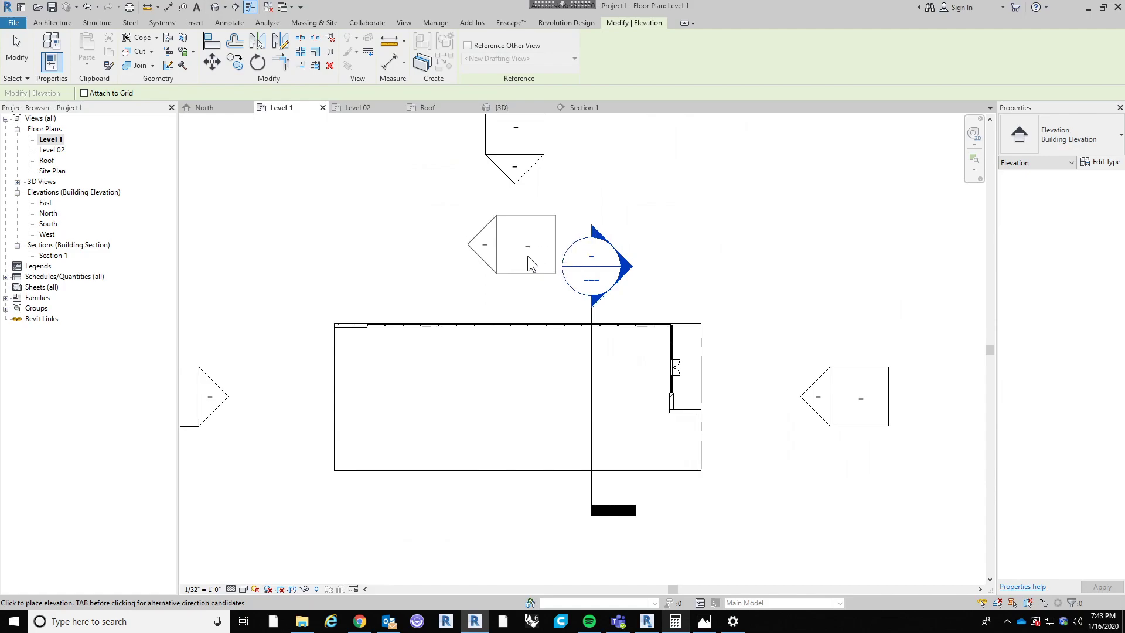
{"action": "left_click", "coordinate": [527, 256]}
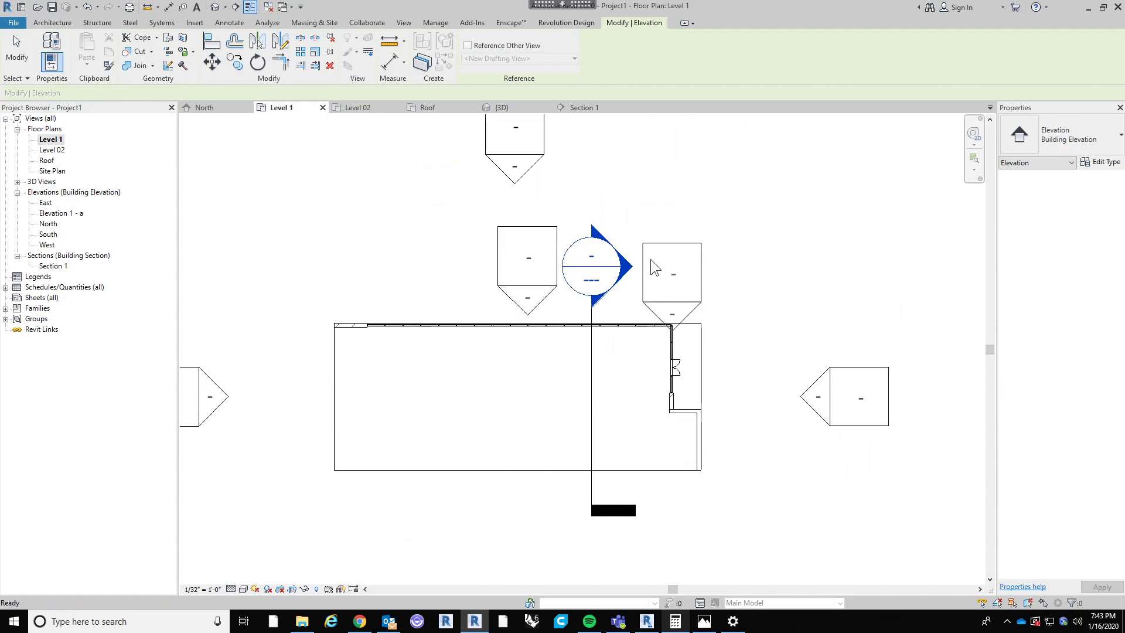
{"action": "key", "text": "Escape"}
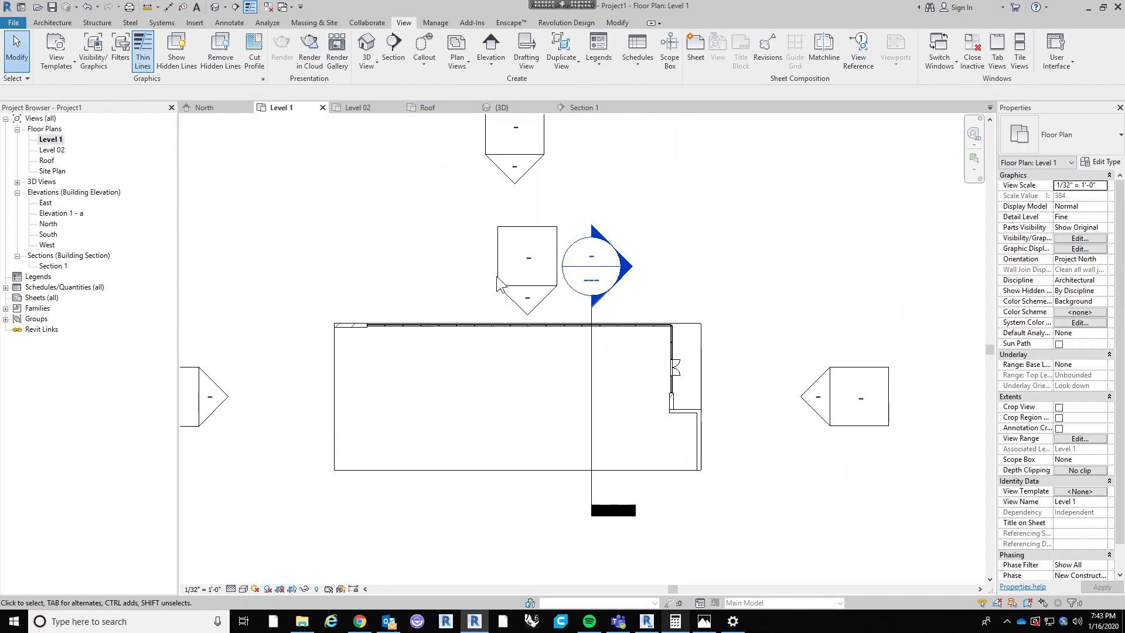
Step: Trim the new elevation's left and right extents to the house, then open Elevation 1 - a
{"action": "left_click", "coordinate": [526, 299]}
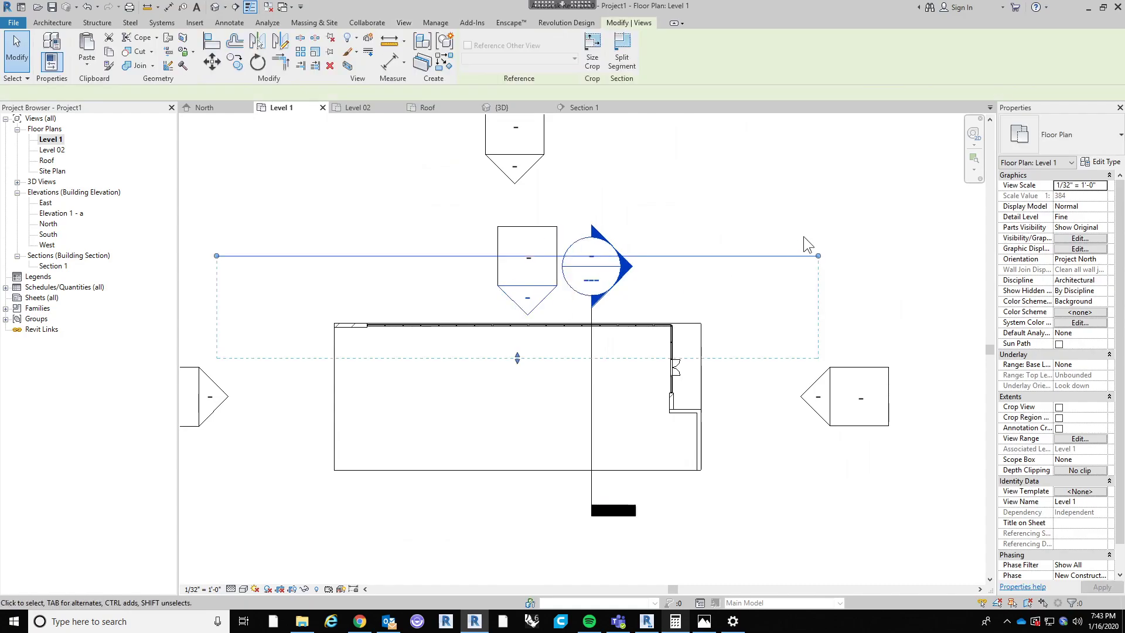
{"action": "left_click_drag", "start_coordinate": [216, 255], "coordinate": [288, 258]}
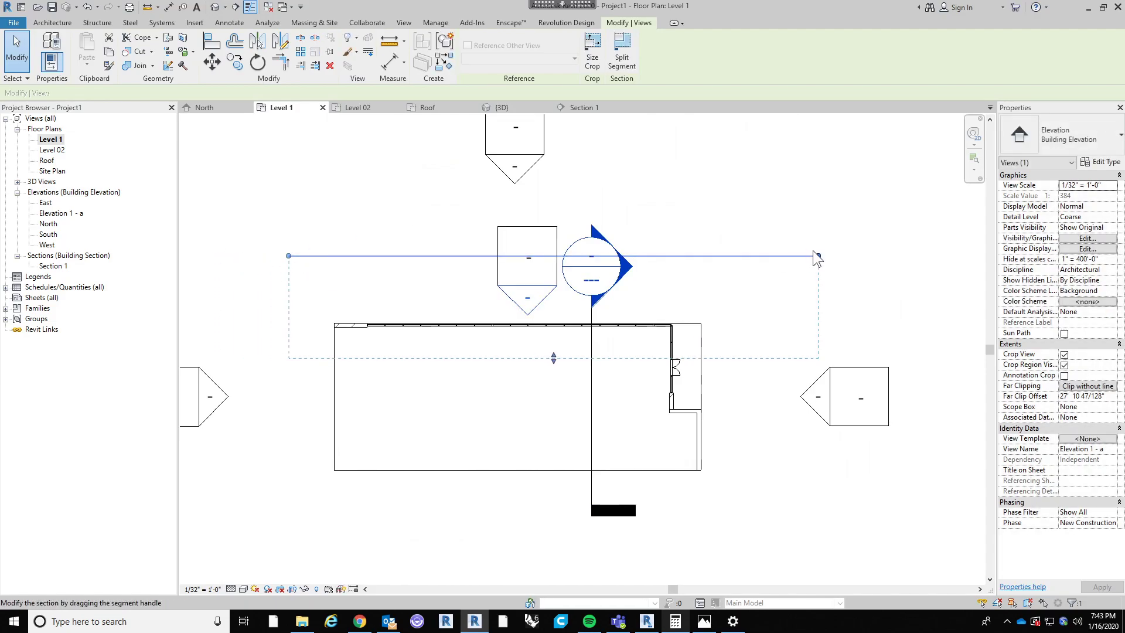
{"action": "left_click_drag", "start_coordinate": [816, 256], "coordinate": [724, 255]}
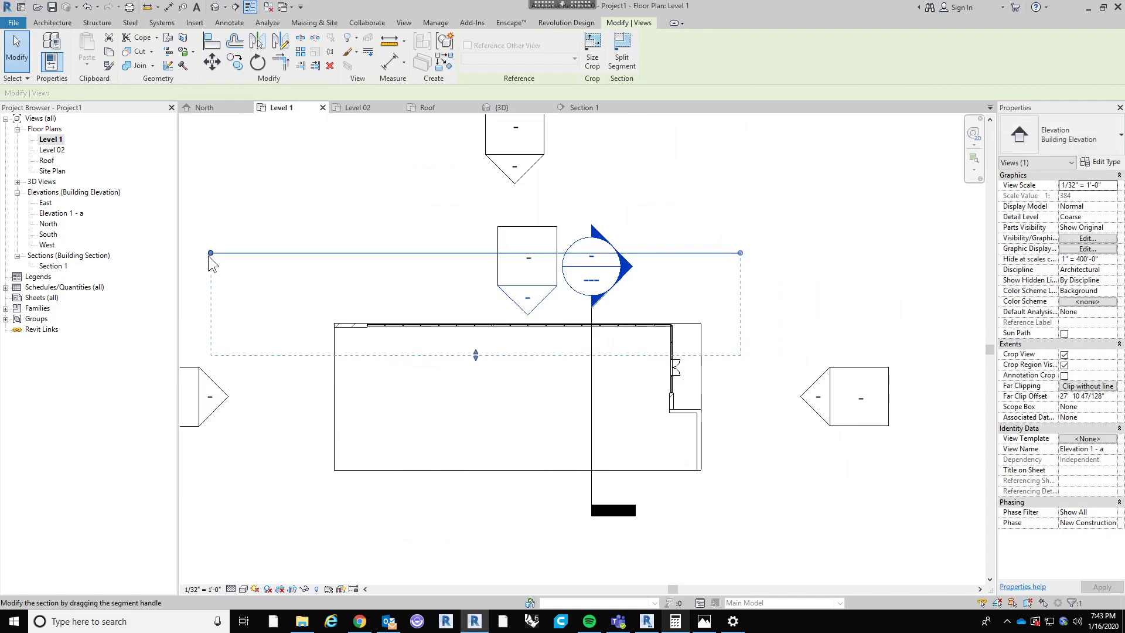
{"action": "left_click_drag", "start_coordinate": [211, 253], "coordinate": [287, 258]}
{"action": "left_click", "coordinate": [497, 305]}
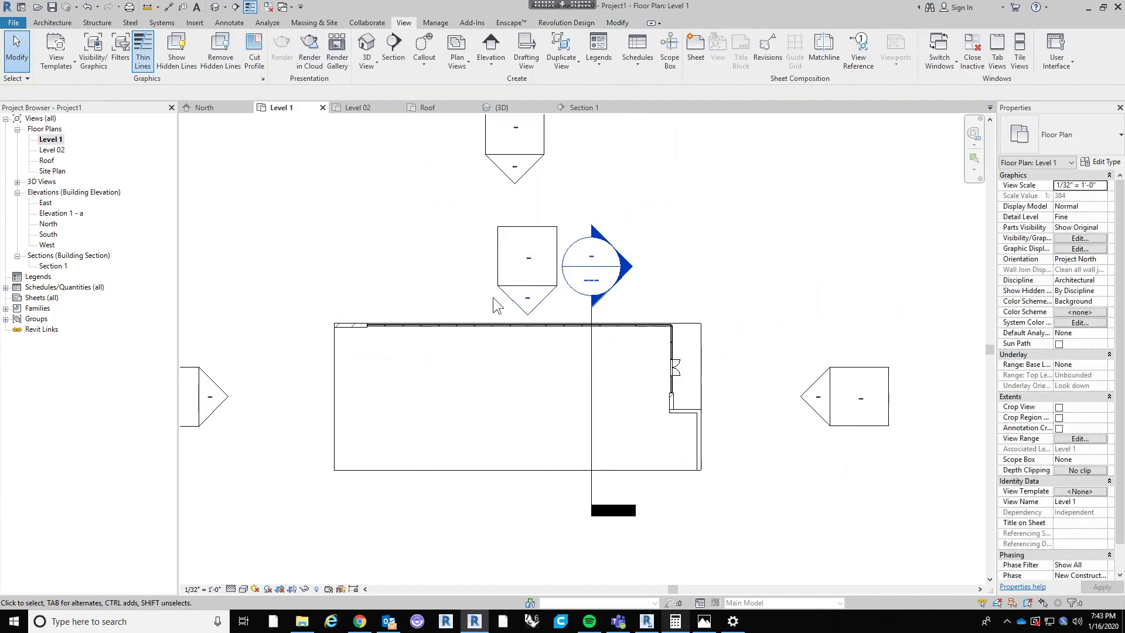
{"action": "double_click", "coordinate": [498, 321]}
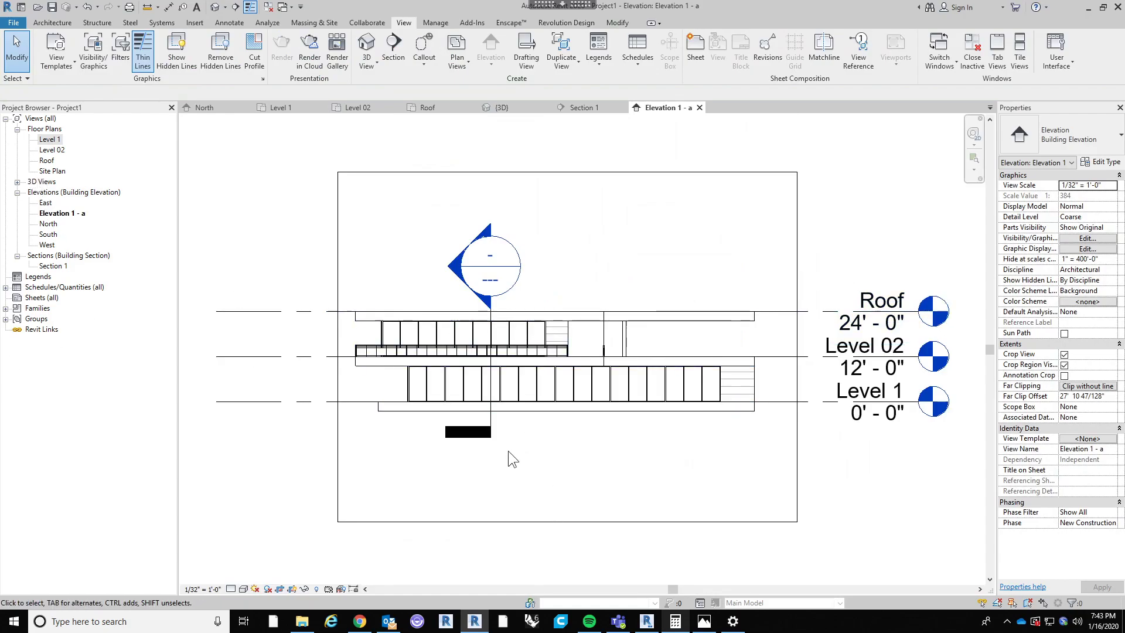
Step: Draw a rectangular filled region from the Level 1 line down below the building
{"action": "left_click", "coordinate": [237, 23]}
{"action": "left_click", "coordinate": [328, 47]}
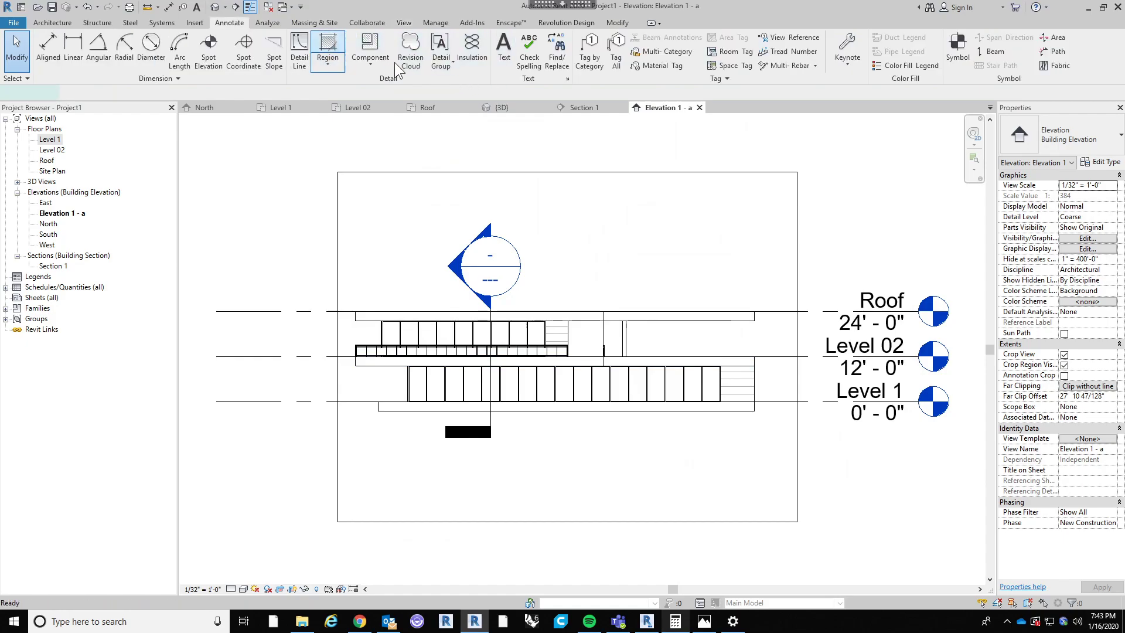
{"action": "left_click", "coordinate": [506, 39]}
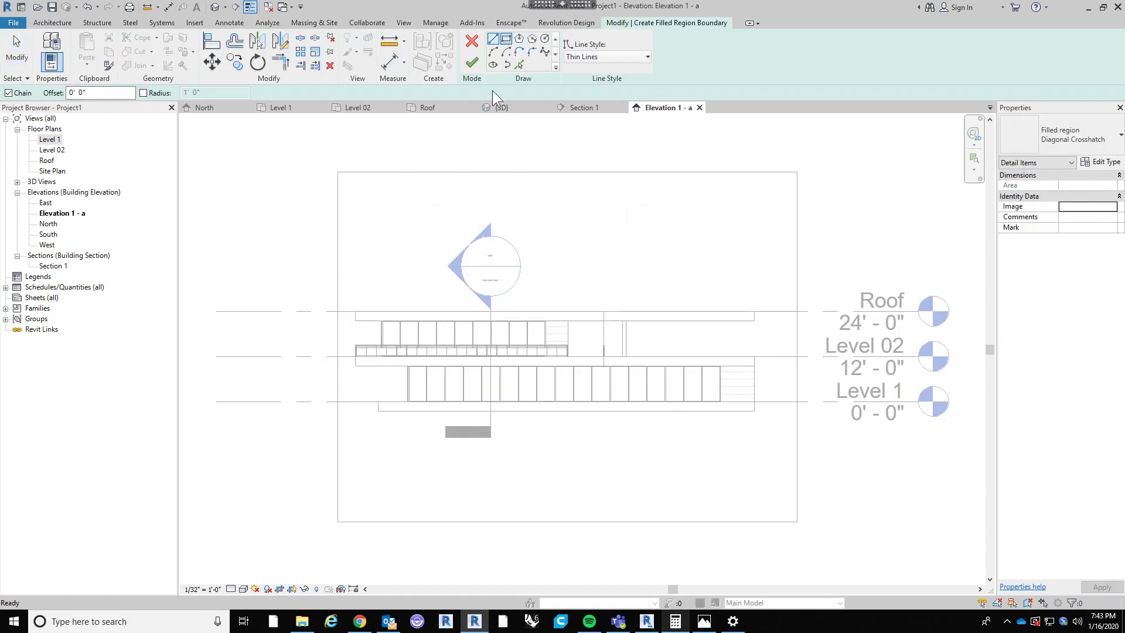
{"action": "left_click", "coordinate": [318, 402]}
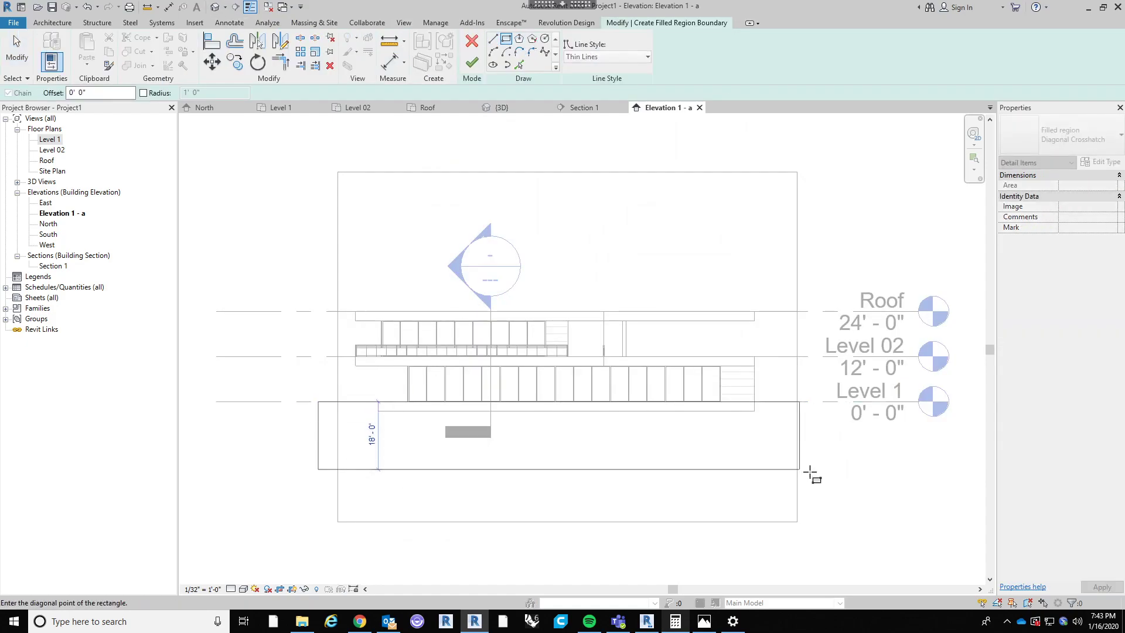
{"action": "left_click", "coordinate": [824, 537]}
{"action": "left_click", "coordinate": [472, 62]}
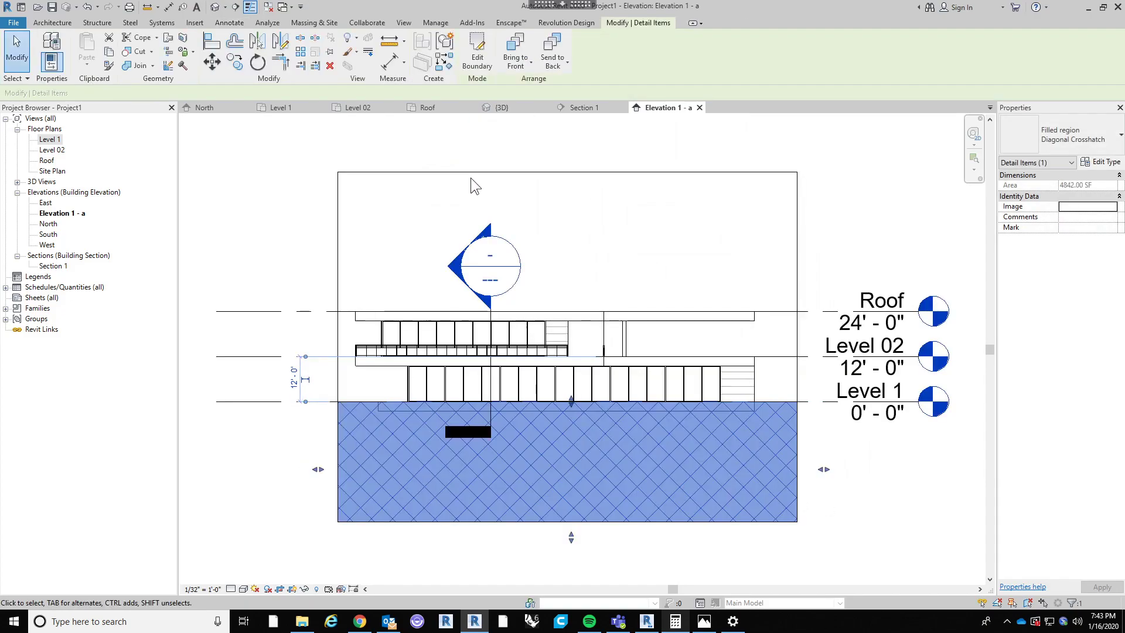
{"action": "left_click", "coordinate": [309, 206]}
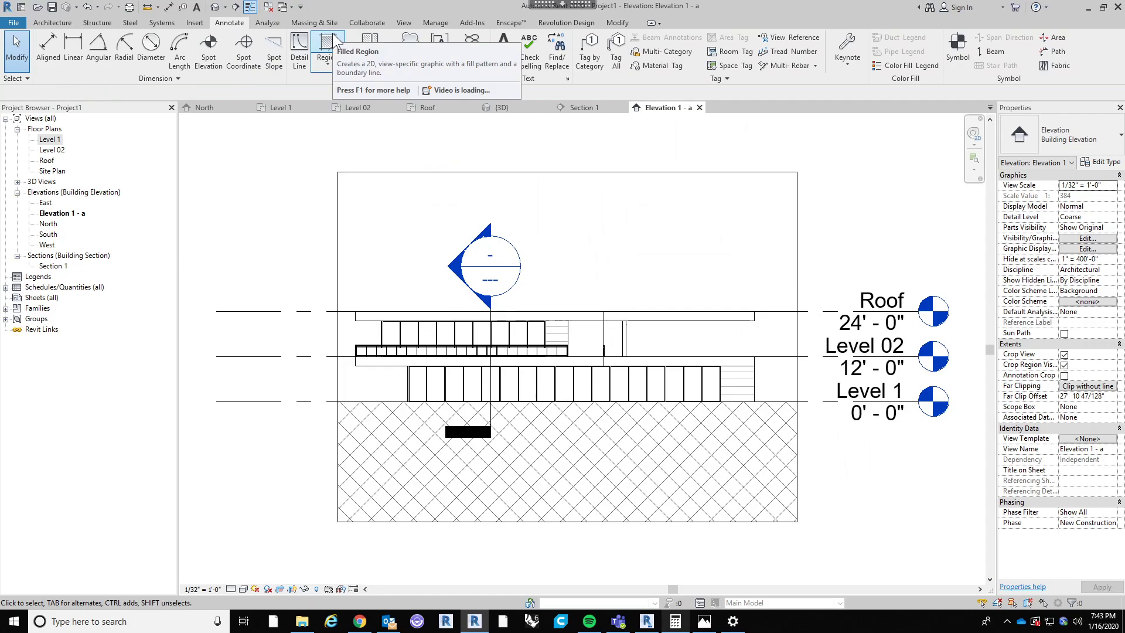
Step: Change the filled region's type to Solid Black, then reopen the Level 1 floor plan
{"action": "left_click", "coordinate": [326, 56]}
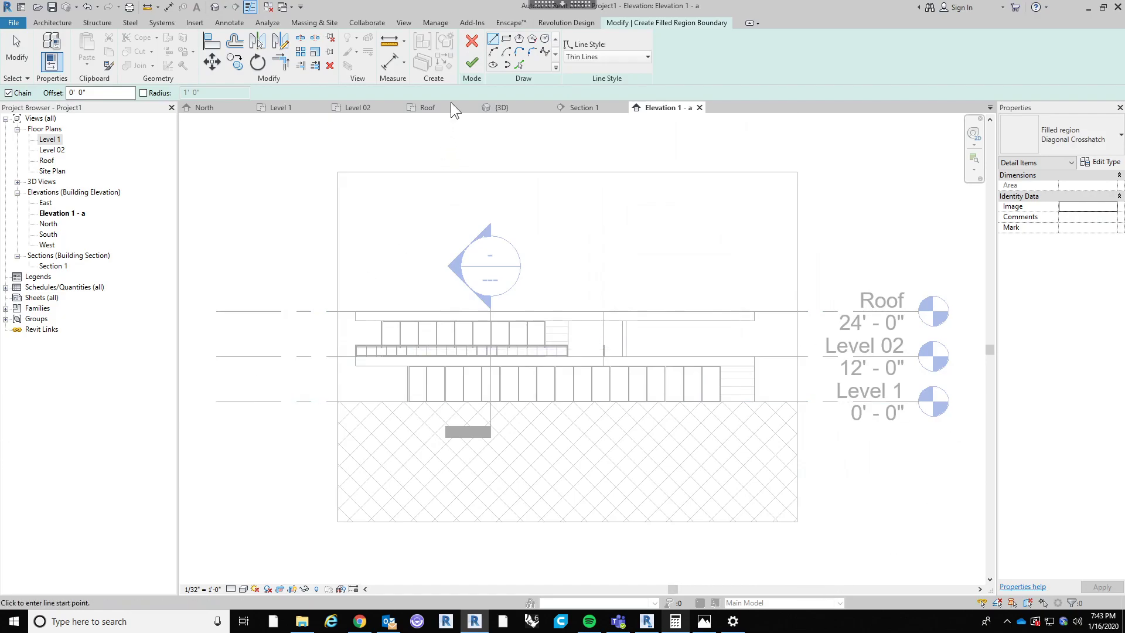
{"action": "left_click", "coordinate": [471, 42]}
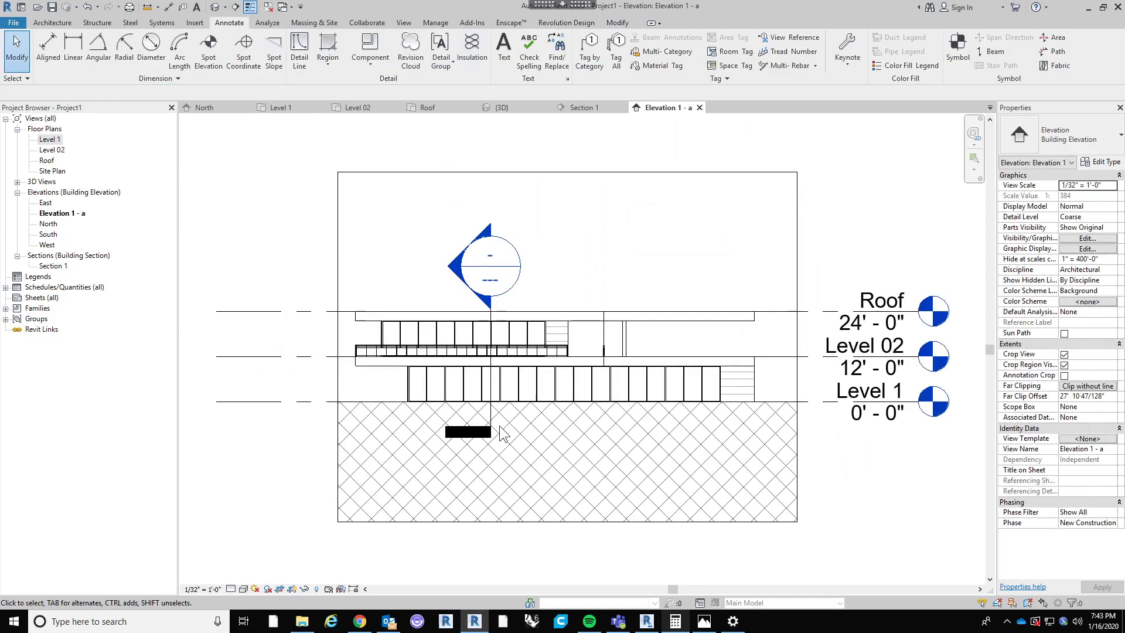
{"action": "left_click", "coordinate": [362, 404]}
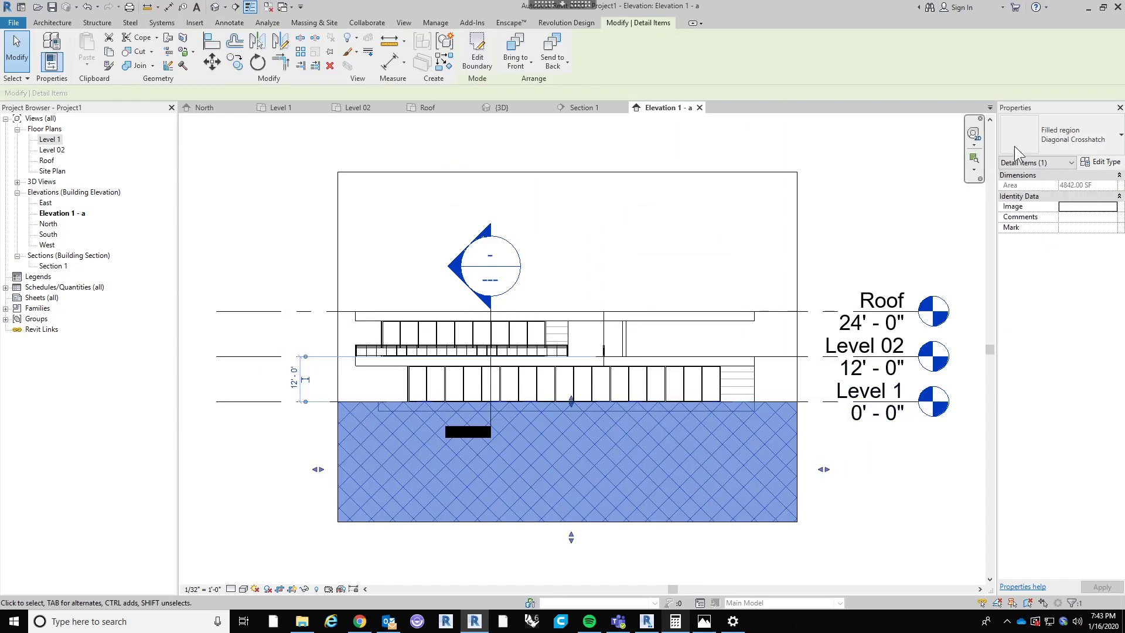
{"action": "left_click", "coordinate": [1089, 135]}
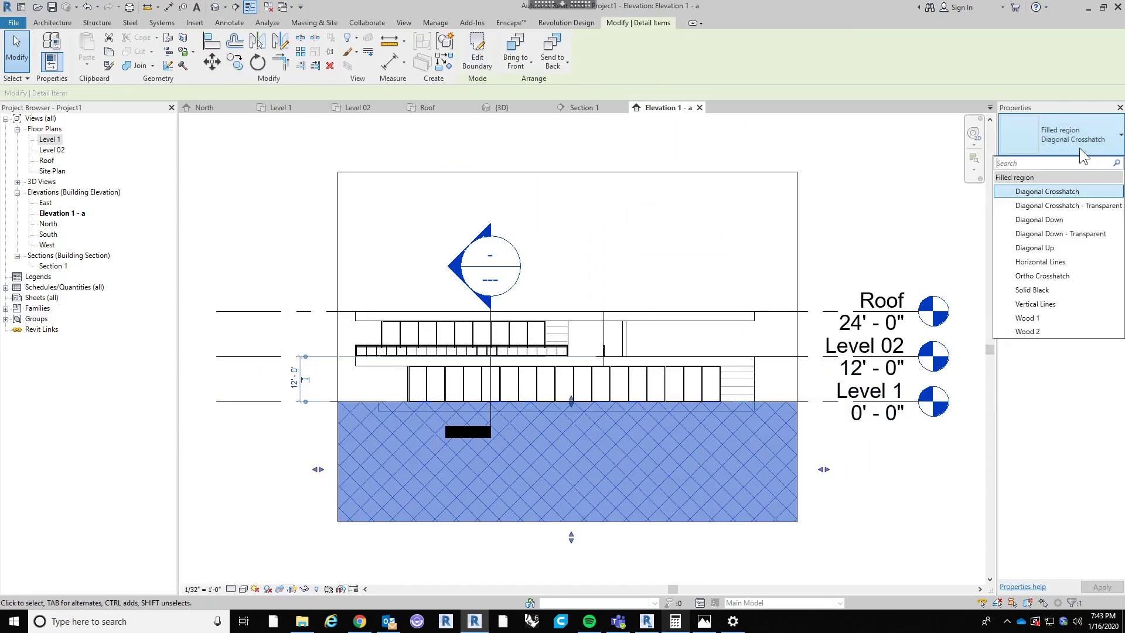
{"action": "left_click", "coordinate": [1074, 290]}
{"action": "left_click", "coordinate": [850, 204]}
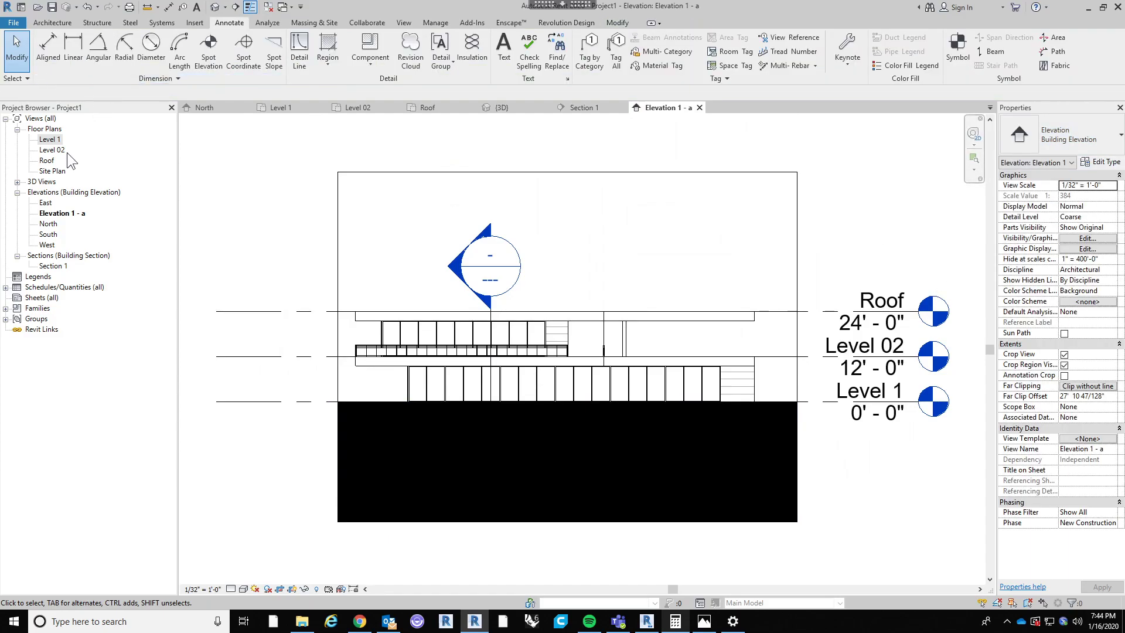
{"action": "double_click", "coordinate": [50, 139]}
{"action": "middle_click_drag", "start_coordinate": [615, 218], "coordinate": [590, 265]}
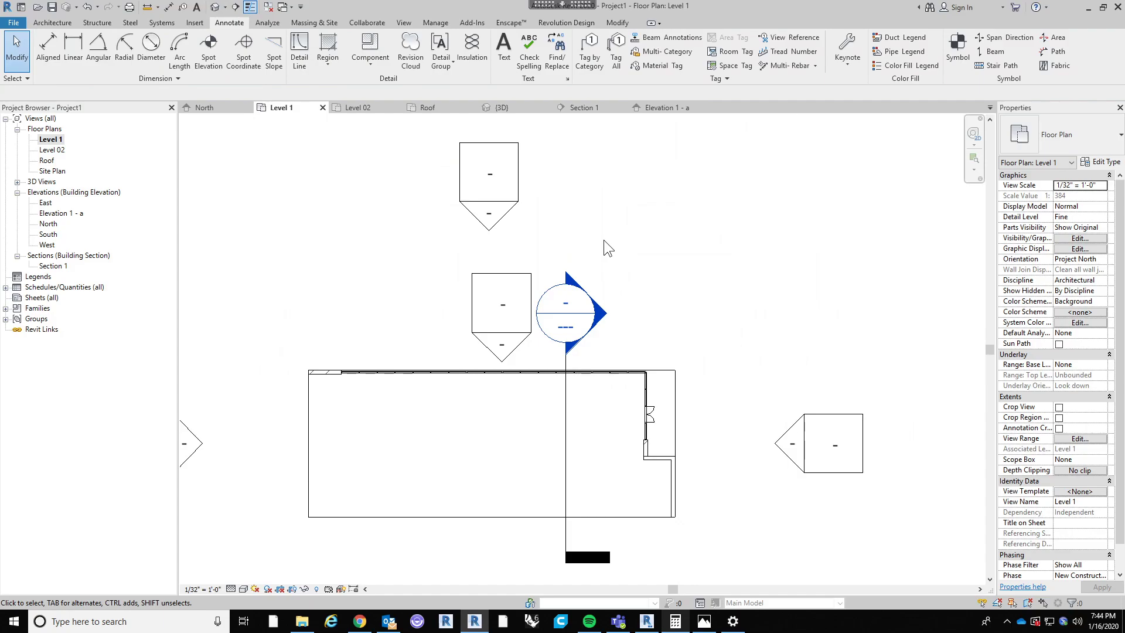
Step: Place a camera up and right of the house aimed at its corner, creating 3D View 1
{"action": "left_click", "coordinate": [408, 22]}
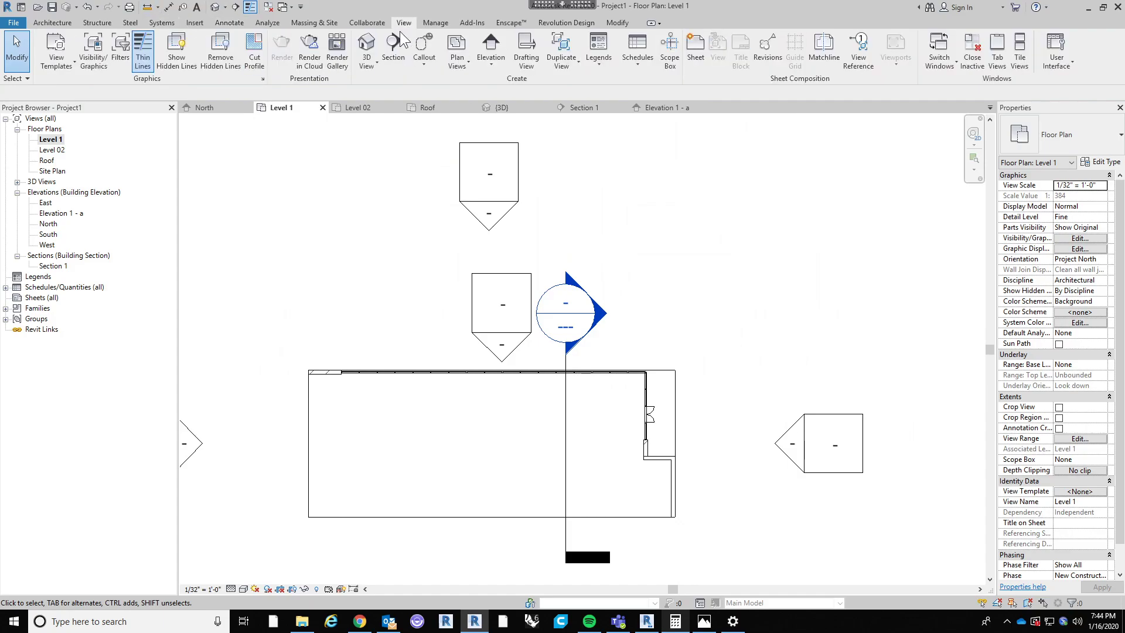
{"action": "left_click", "coordinate": [367, 68]}
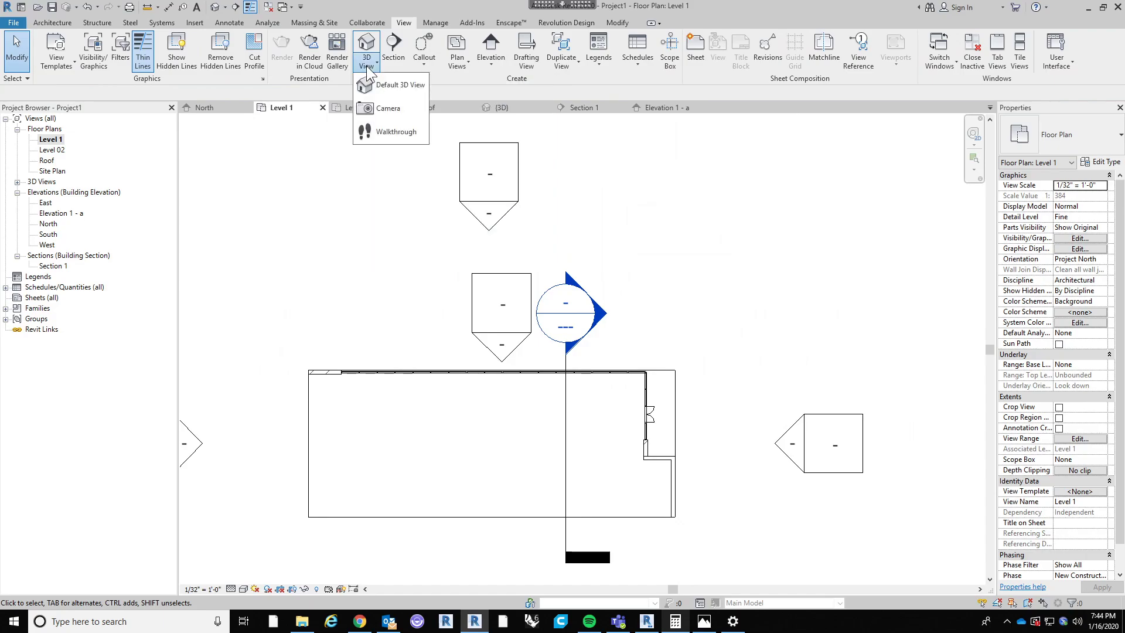
{"action": "left_click", "coordinate": [389, 109]}
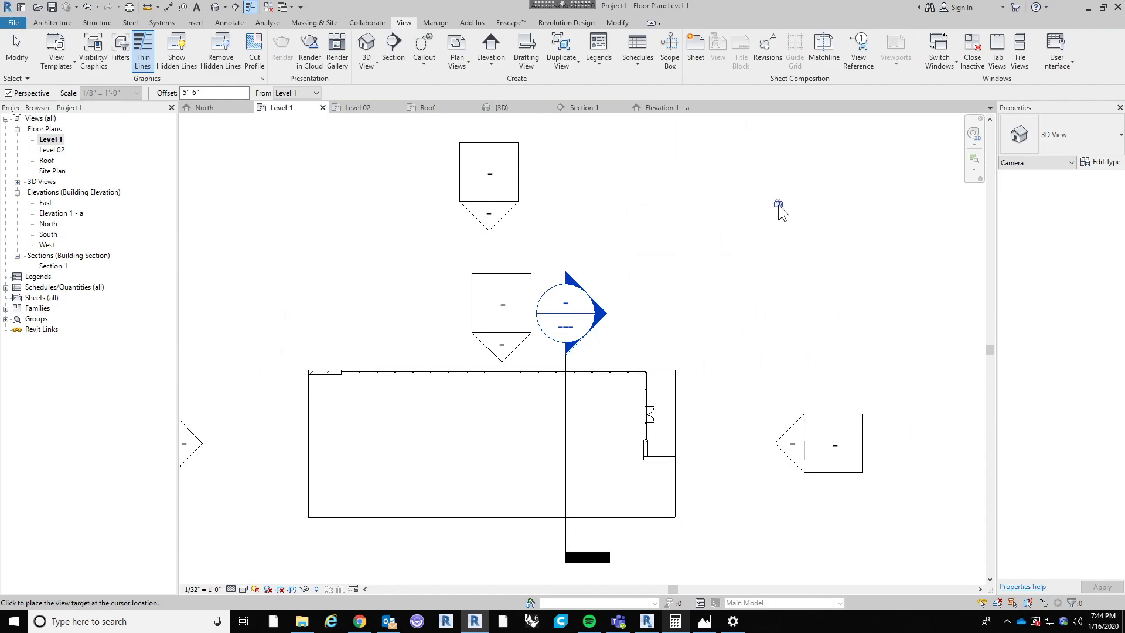
{"action": "left_click", "coordinate": [778, 205]}
{"action": "scroll", "coordinate": [553, 441], "scroll_direction": "down", "scroll_amount": 3}
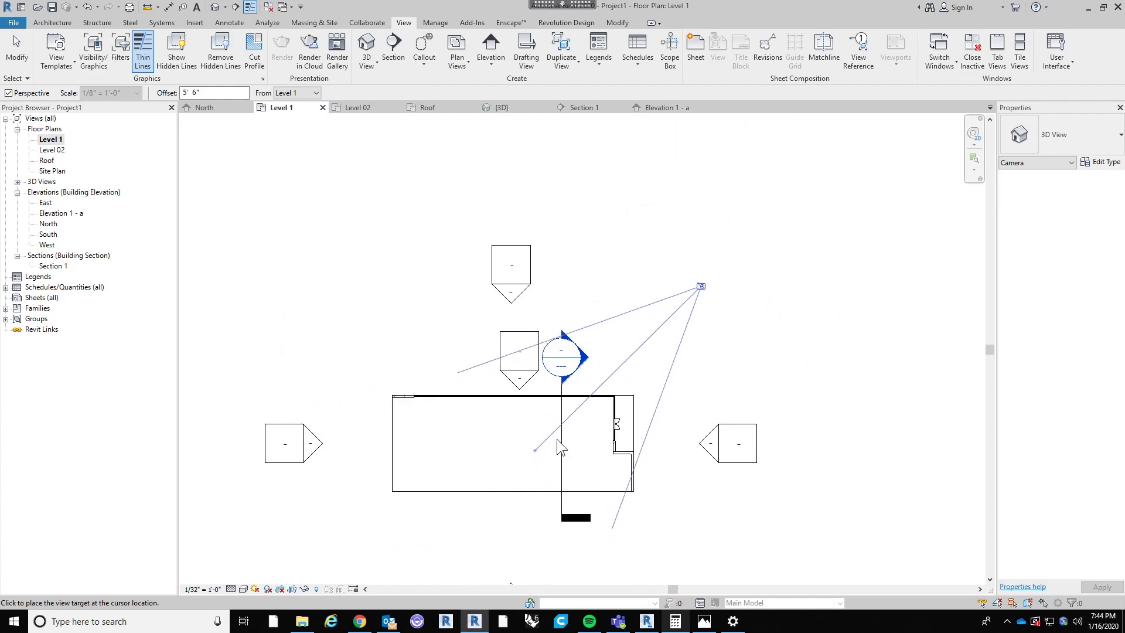
{"action": "left_click", "coordinate": [602, 414]}
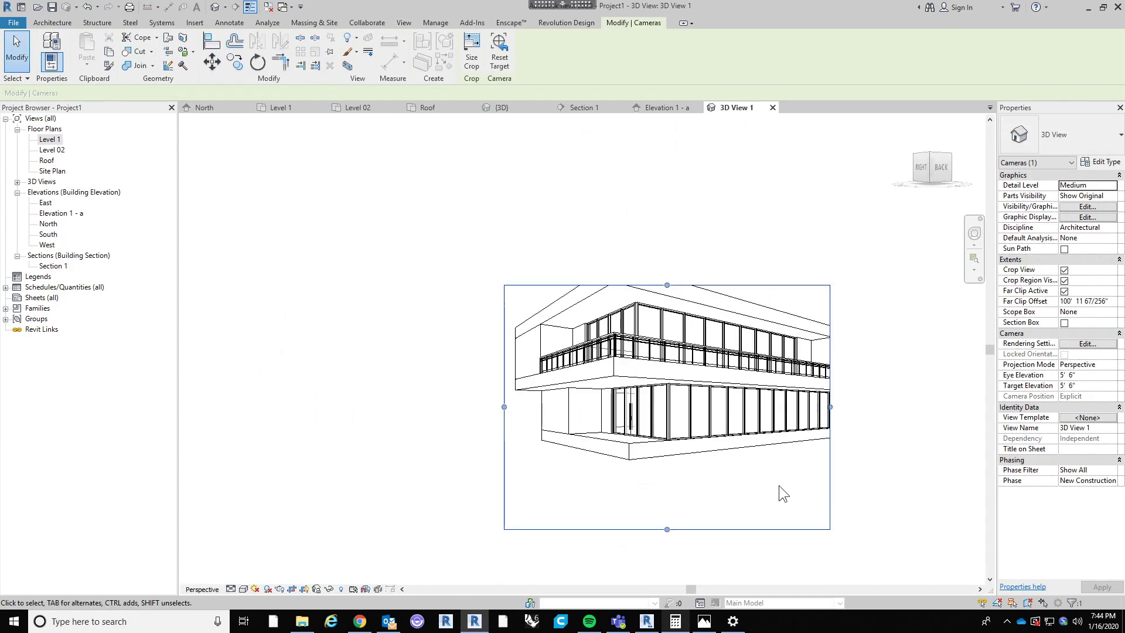
{"action": "scroll", "coordinate": [790, 465], "scroll_direction": "up", "scroll_amount": 2}
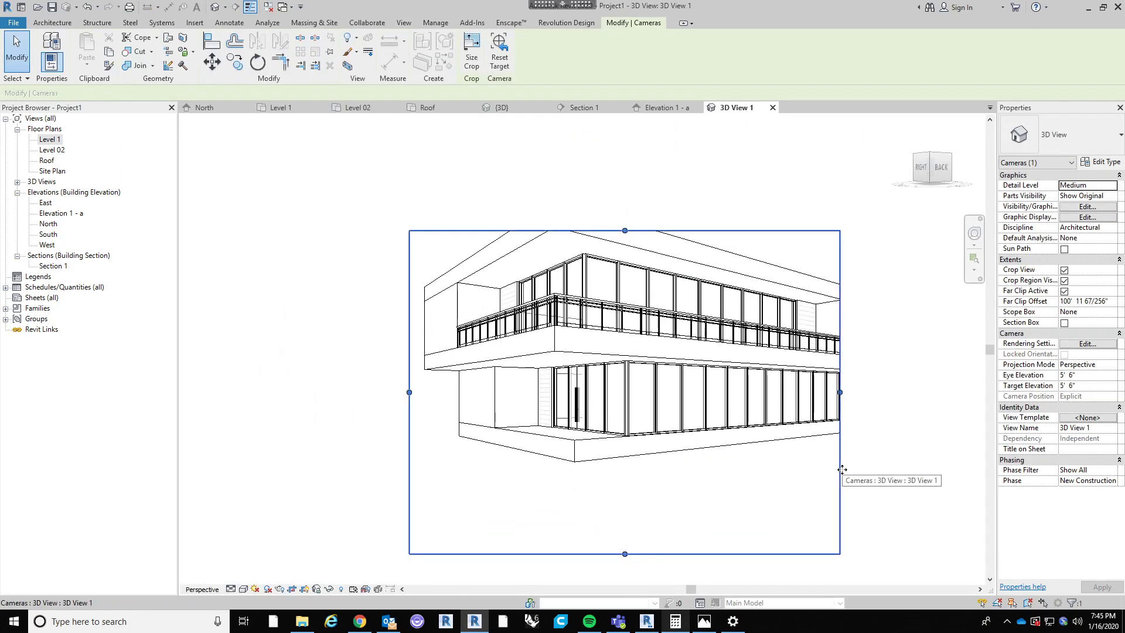
Step: Back in the Level 1 plan, move the camera target and then delete the camera
{"action": "key", "text": "ctrl+Tab"}
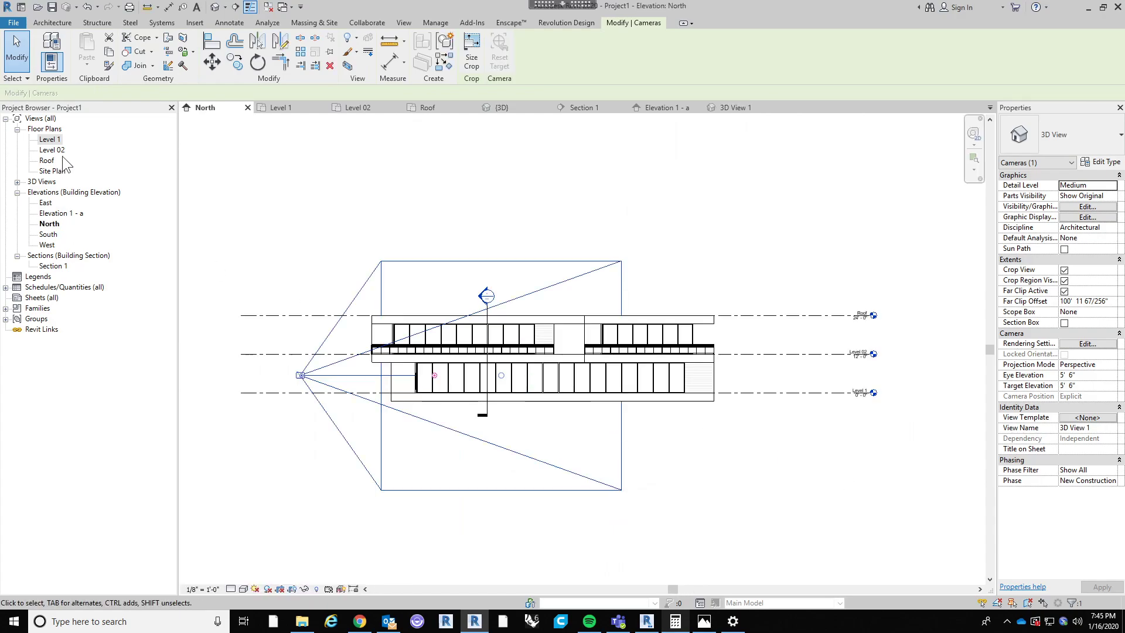
{"action": "double_click", "coordinate": [57, 140]}
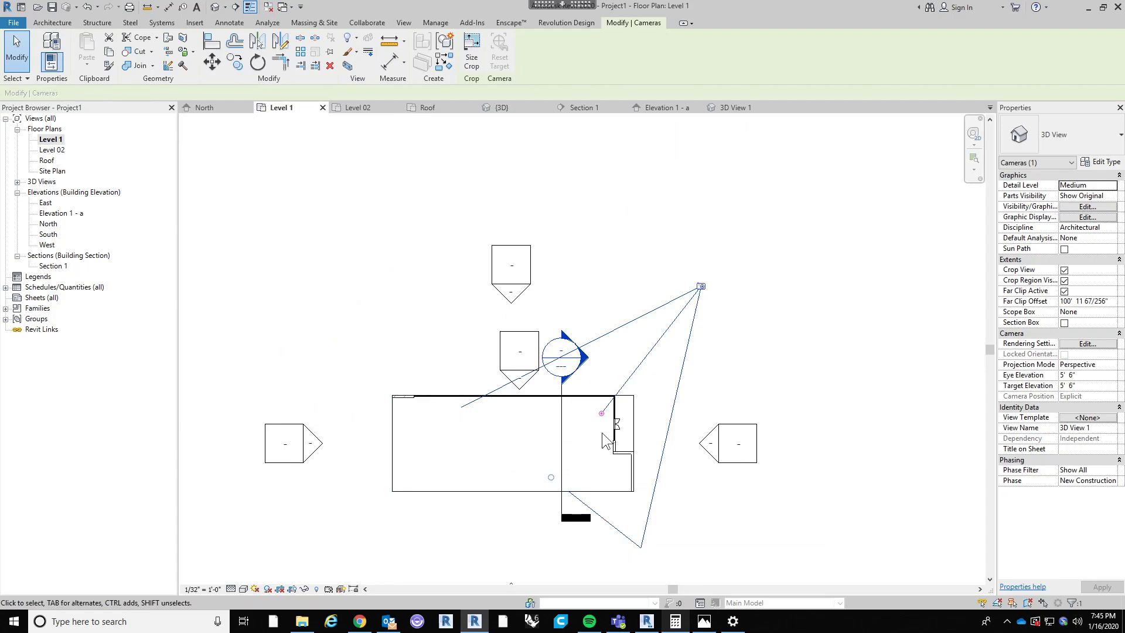
{"action": "scroll", "coordinate": [654, 368], "scroll_direction": "down", "scroll_amount": 1}
{"action": "scroll", "coordinate": [579, 455], "scroll_direction": "up", "scroll_amount": 2}
{"action": "left_click_drag", "start_coordinate": [600, 427], "coordinate": [672, 351]}
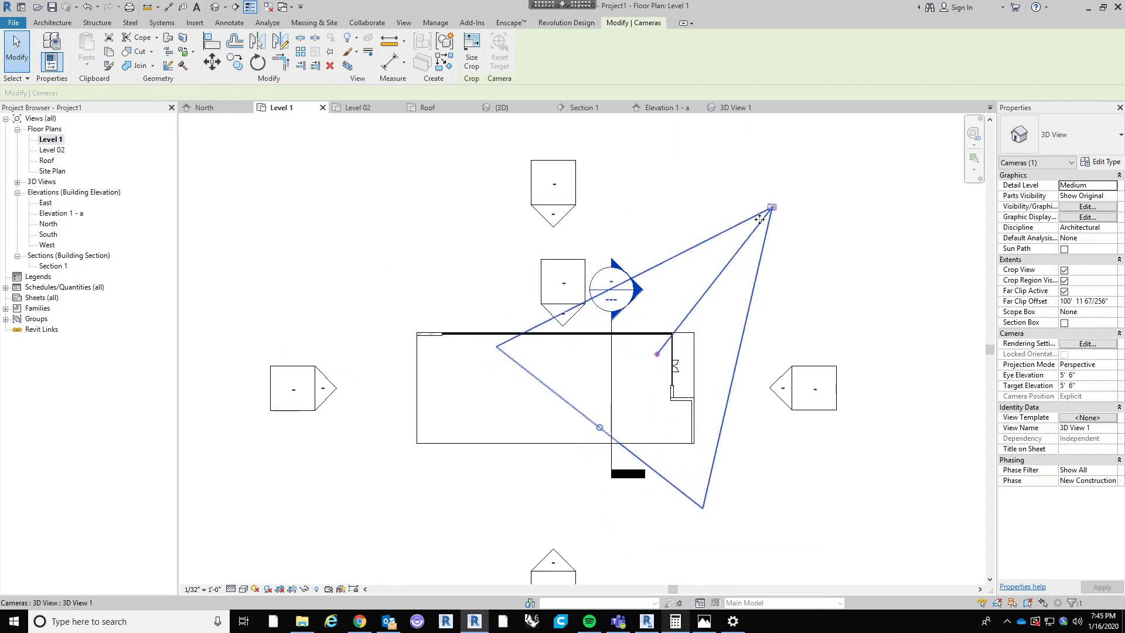
{"action": "key", "text": "Delete"}
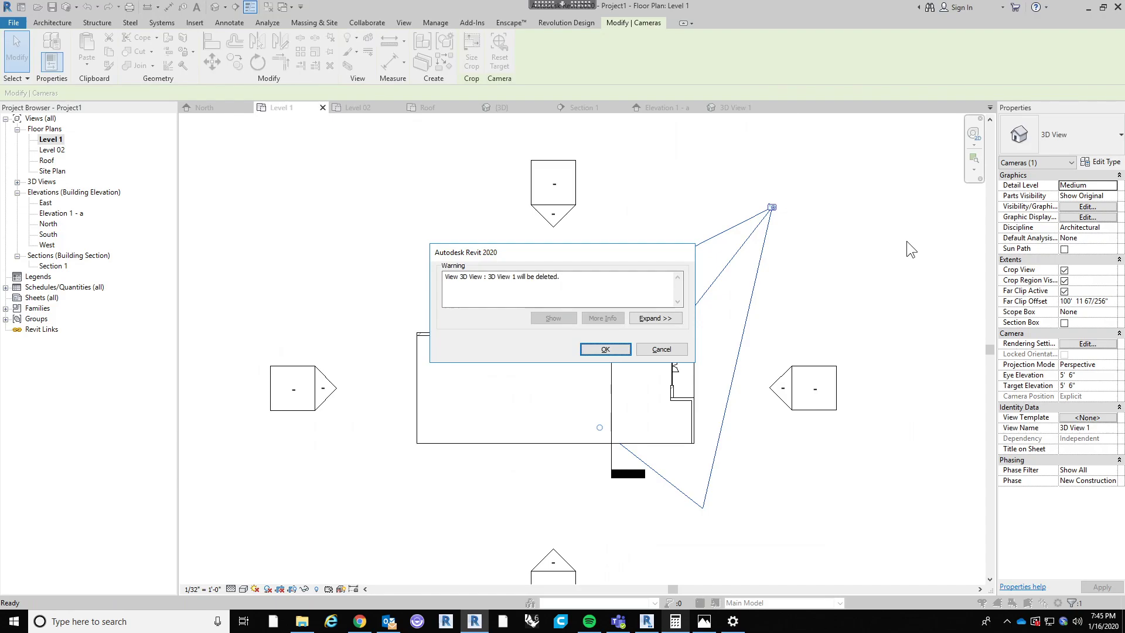
Step: Confirm deleting 3D View 1 and place a new camera aimed at the house, recreating 3D View 1
{"action": "left_click", "coordinate": [607, 349]}
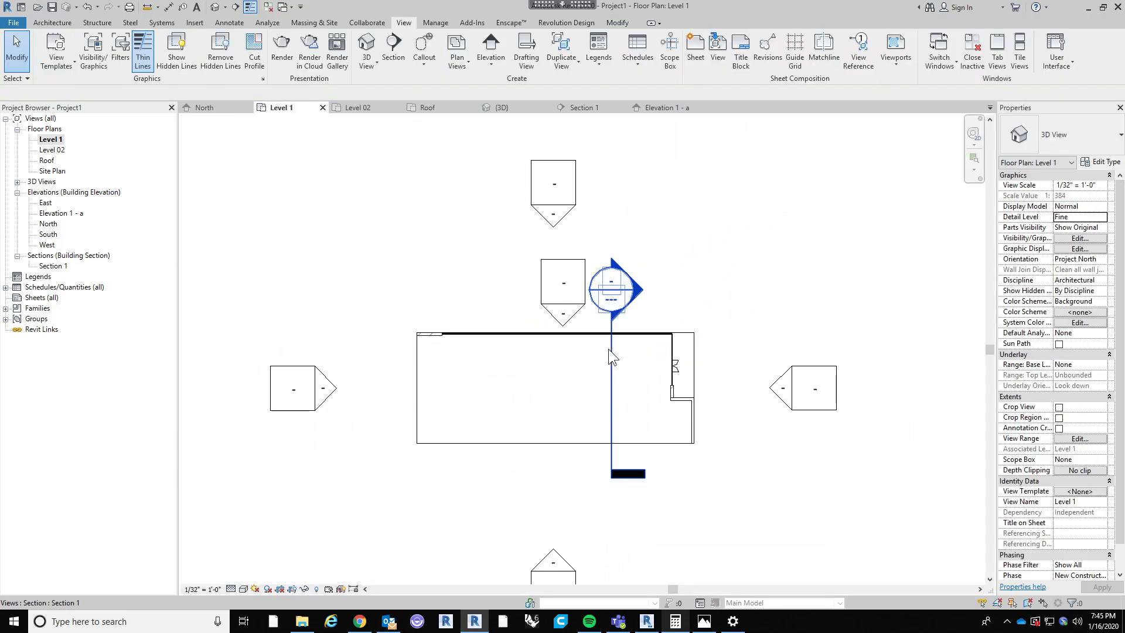
{"action": "left_click", "coordinate": [373, 62]}
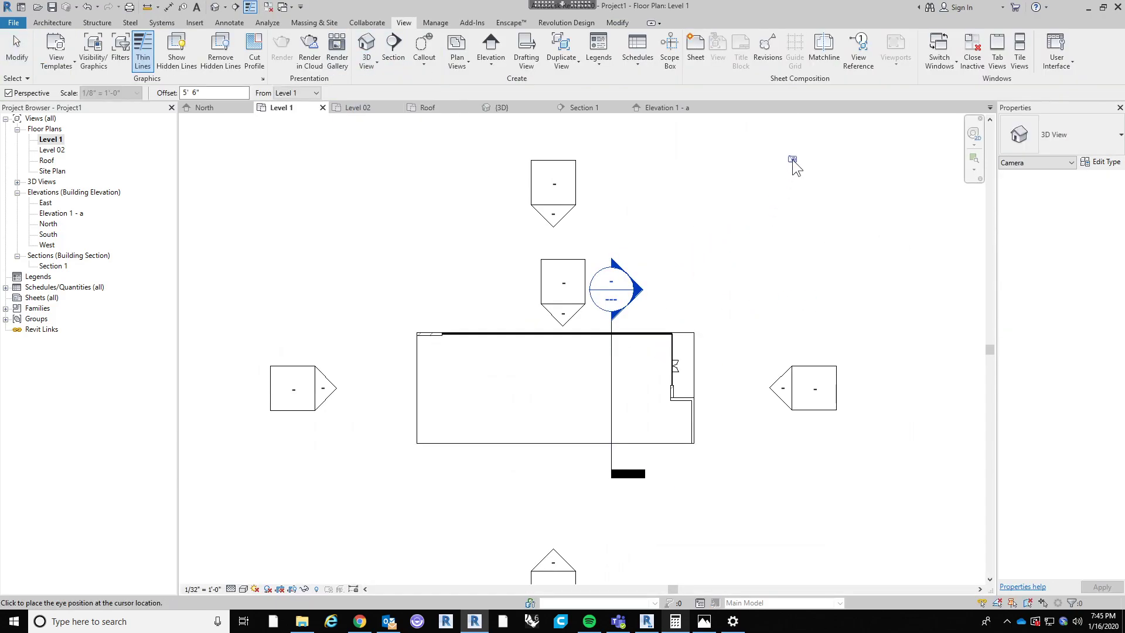
{"action": "left_click", "coordinate": [791, 160]}
{"action": "scroll", "coordinate": [790, 226], "scroll_direction": "down", "scroll_amount": 2}
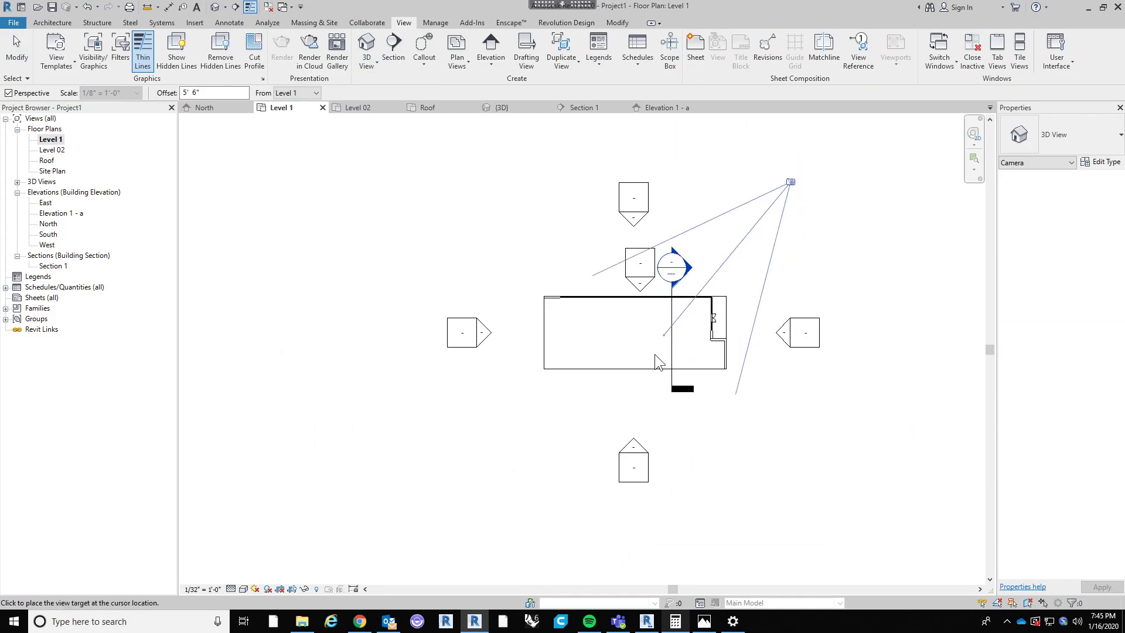
{"action": "left_click", "coordinate": [567, 431]}
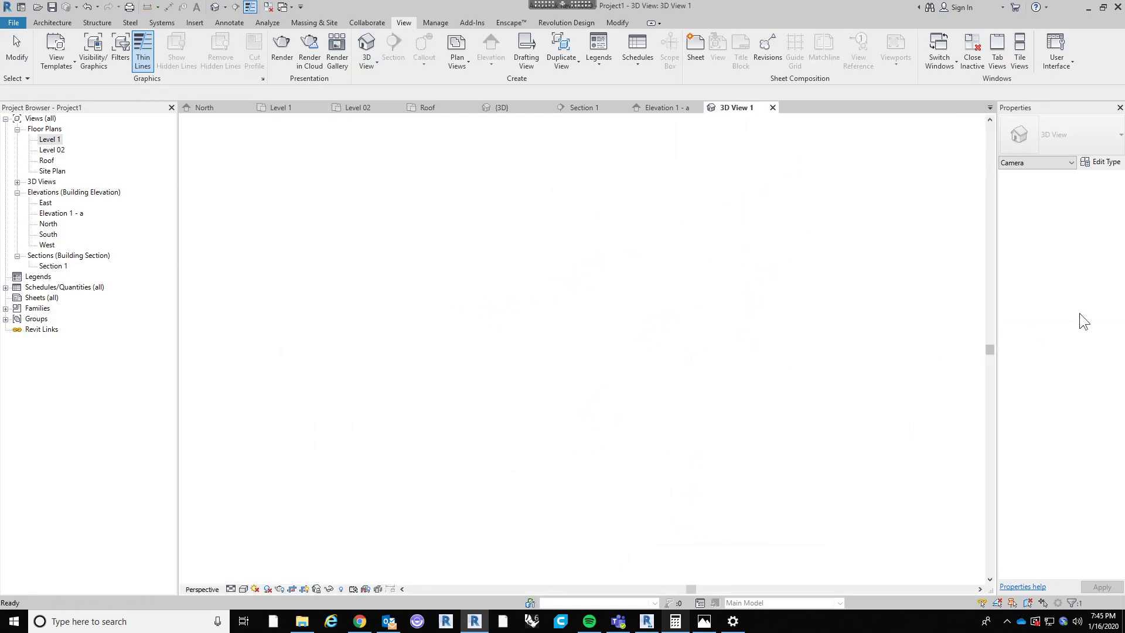
{"action": "scroll", "coordinate": [715, 525], "scroll_direction": "down", "scroll_amount": 1}
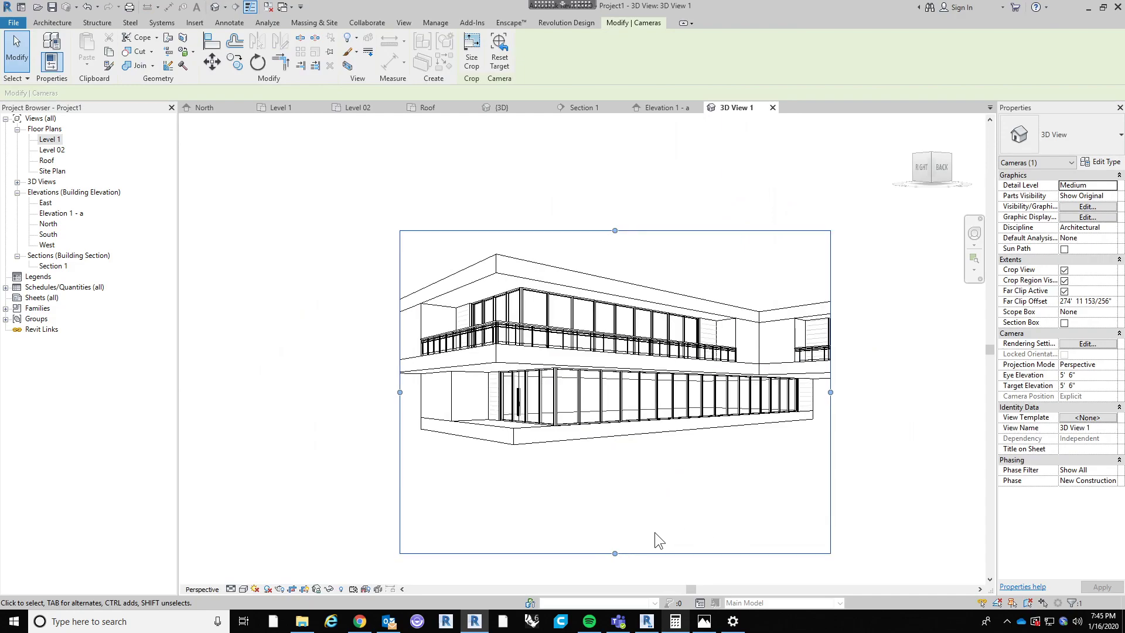
Step: Drag the crop region's bottom, left and right edges so the whole house, including the wing, fits
{"action": "left_click_drag", "start_coordinate": [614, 553], "coordinate": [604, 480]}
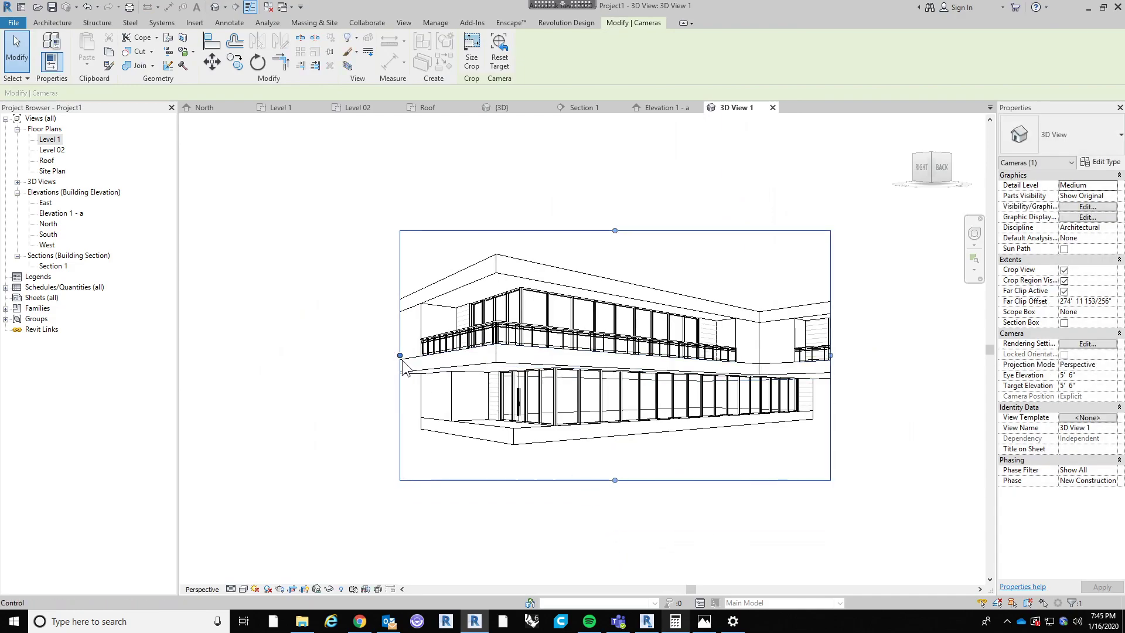
{"action": "left_click_drag", "start_coordinate": [400, 356], "coordinate": [352, 355]}
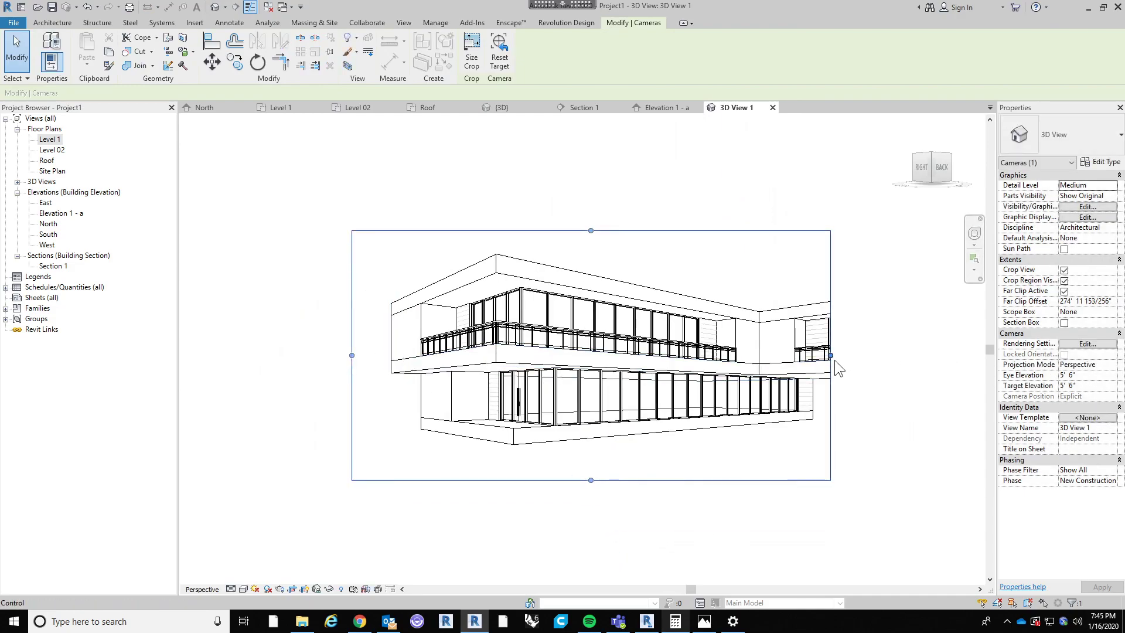
{"action": "left_click_drag", "start_coordinate": [834, 359], "coordinate": [935, 362]}
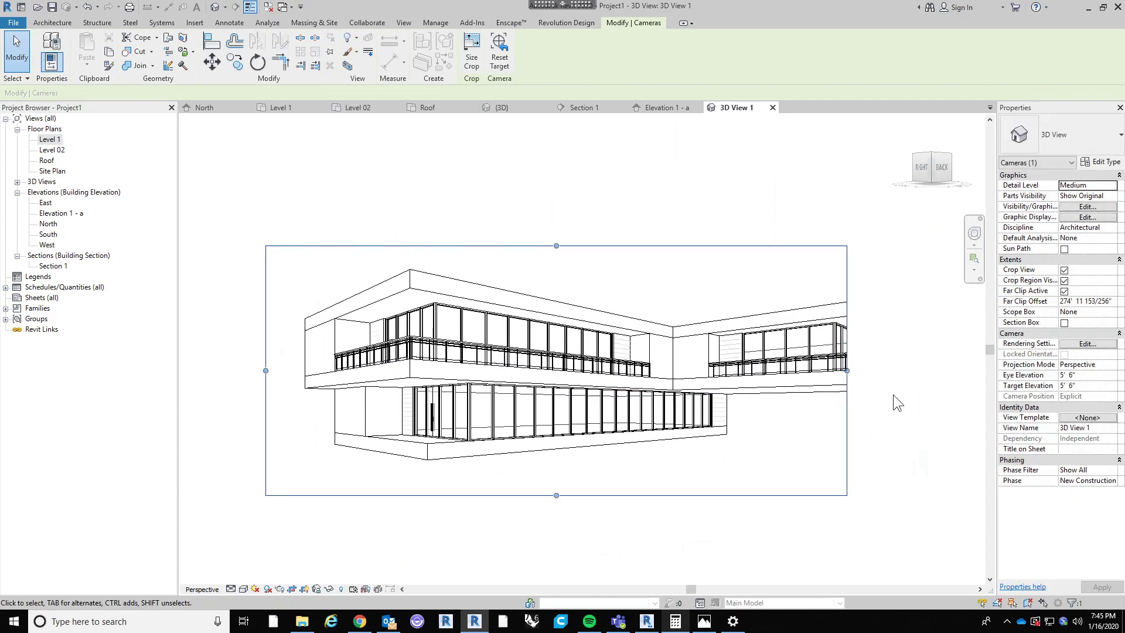
{"action": "left_click_drag", "start_coordinate": [845, 370], "coordinate": [945, 375]}
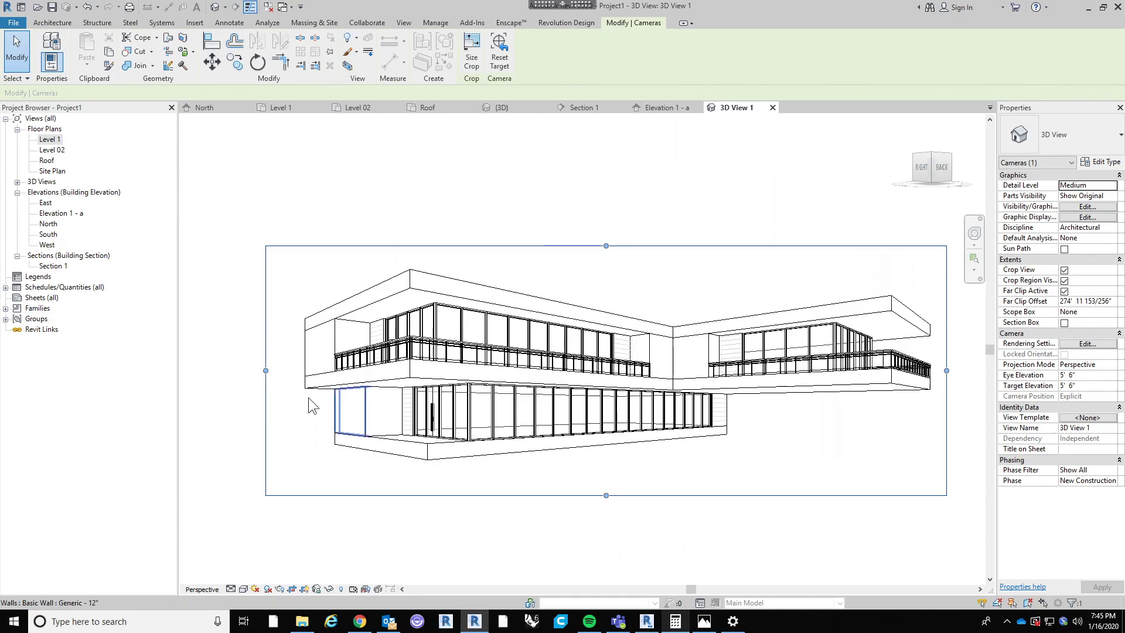
{"action": "left_click_drag", "start_coordinate": [267, 370], "coordinate": [281, 361]}
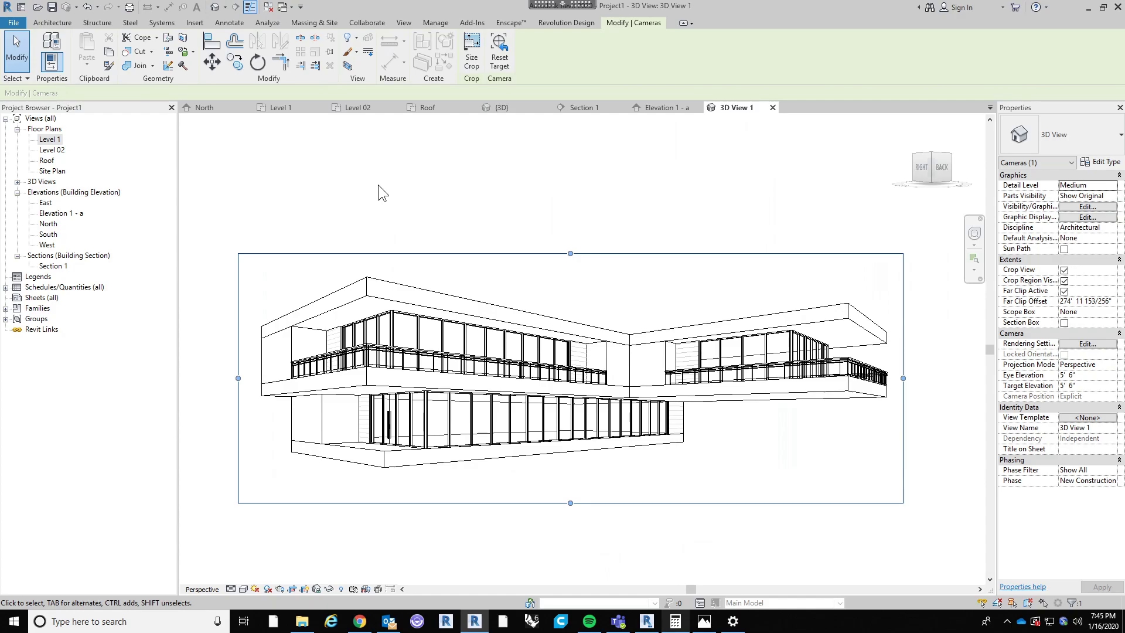
Step: In the Level 1 plan, move the camera and target, and pull the far clip to 32' 7 177/256"
{"action": "double_click", "coordinate": [44, 135]}
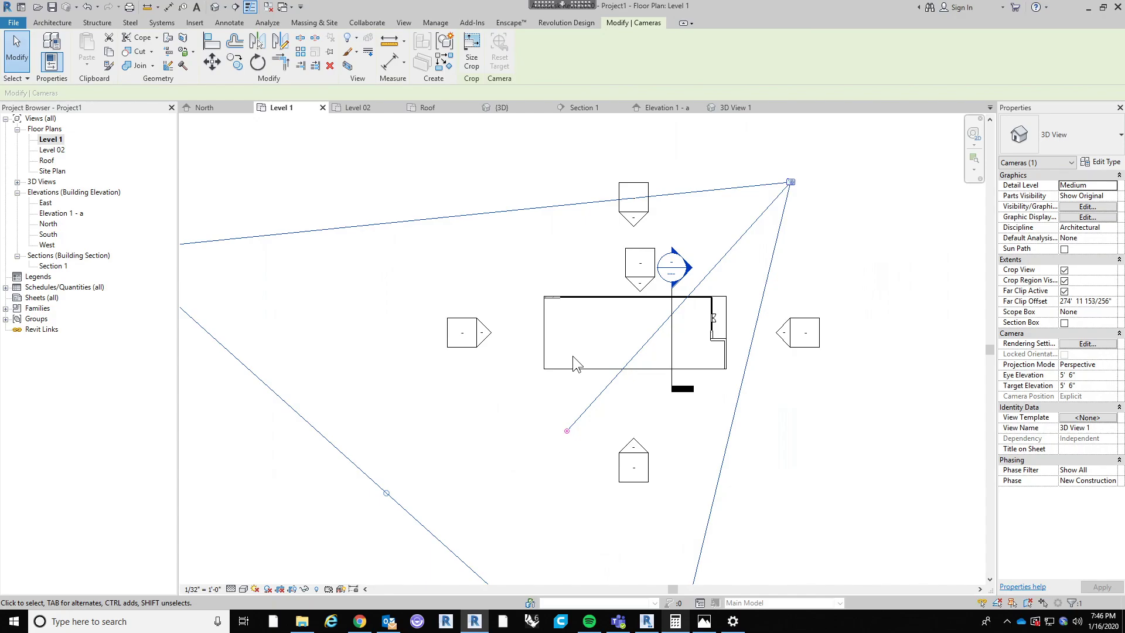
{"action": "scroll", "coordinate": [602, 238], "scroll_direction": "down", "scroll_amount": 2}
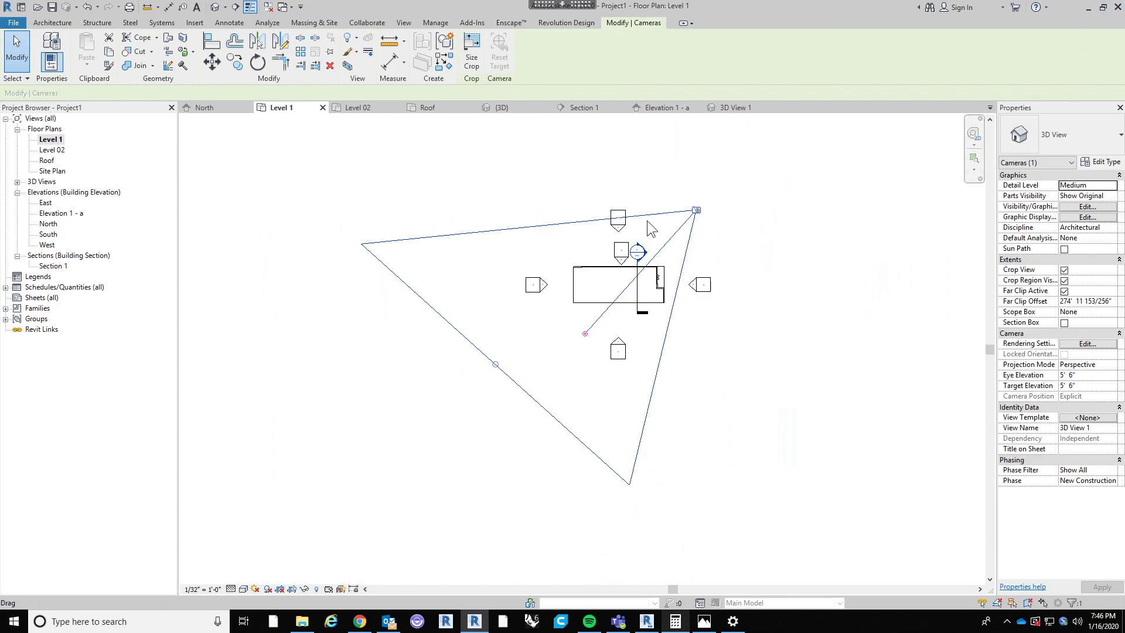
{"action": "left_click_drag", "start_coordinate": [696, 210], "coordinate": [675, 259]}
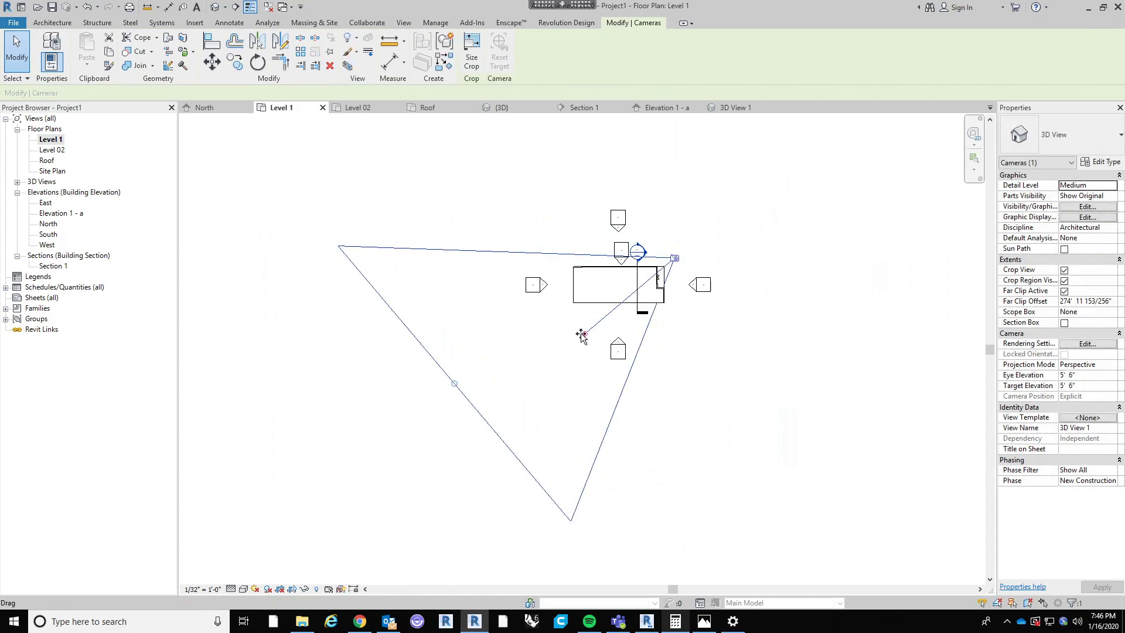
{"action": "left_click_drag", "start_coordinate": [584, 333], "coordinate": [593, 357]}
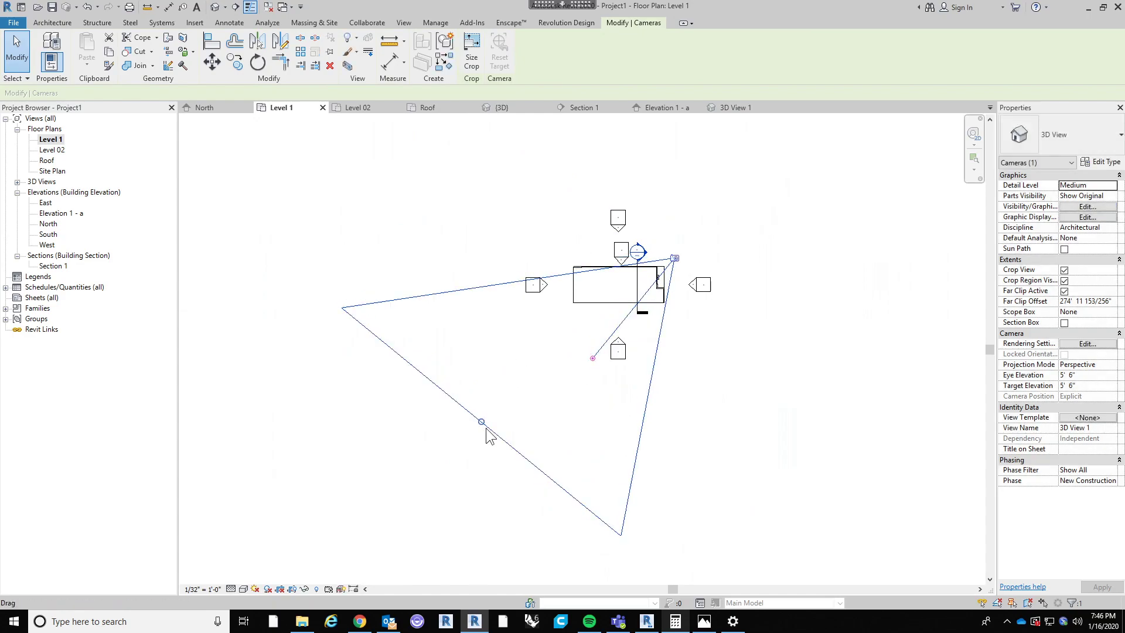
{"action": "left_click_drag", "start_coordinate": [478, 429], "coordinate": [651, 277]}
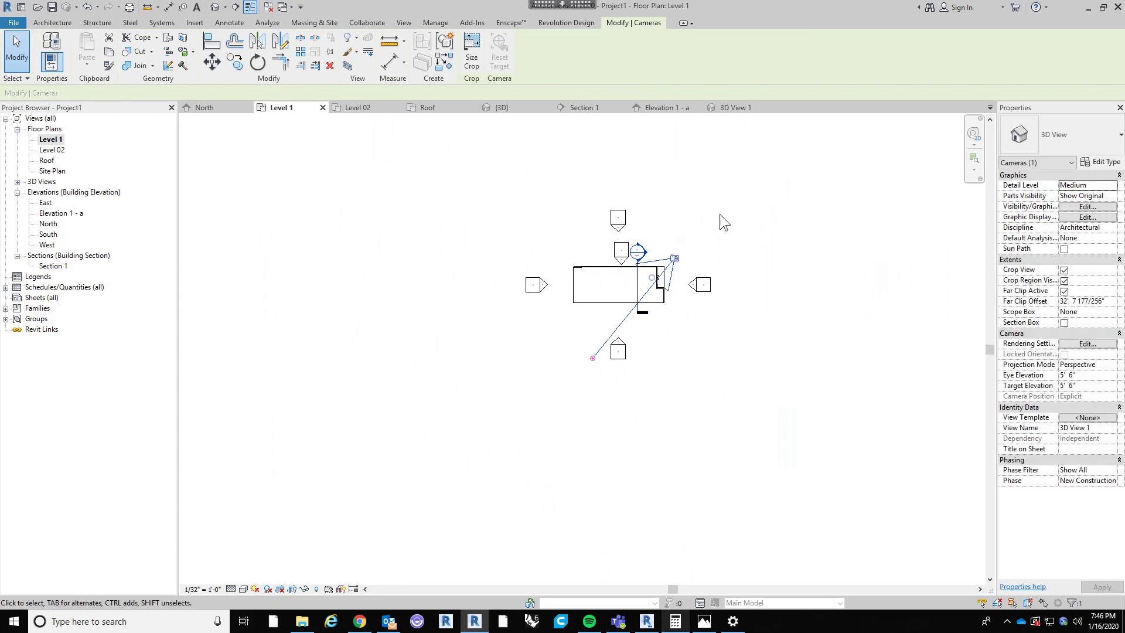
{"action": "left_click", "coordinate": [17, 182]}
Step: Show the 3D View 1 camera on the Level 1 plan and drag its far clip past the house
{"action": "double_click", "coordinate": [47, 193]}
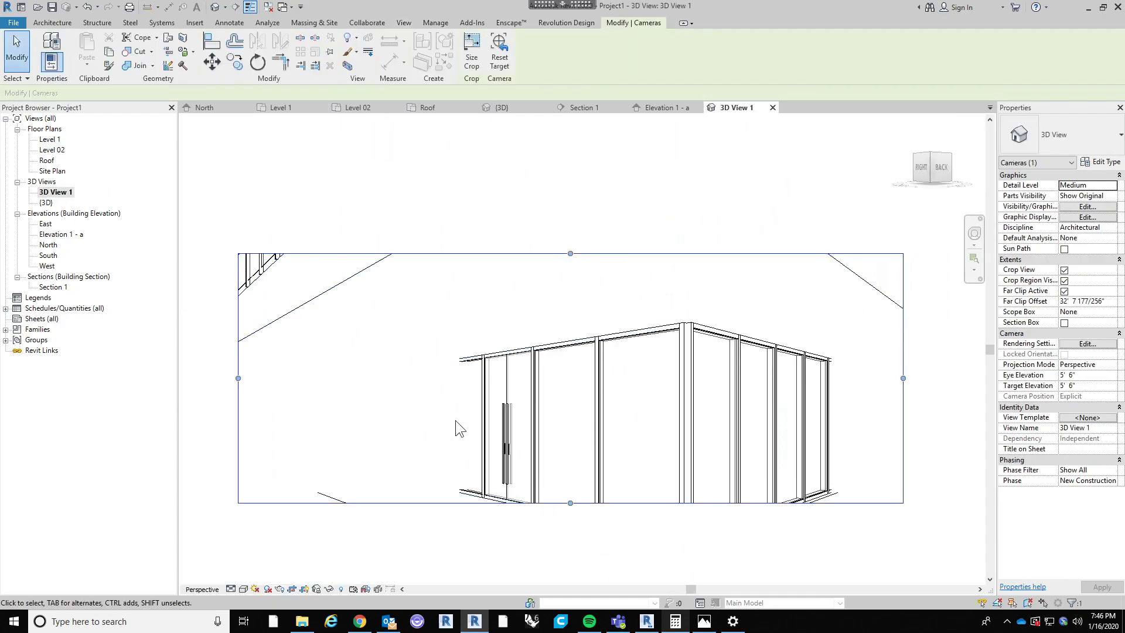
{"action": "scroll", "coordinate": [455, 420], "scroll_direction": "down", "scroll_amount": 2}
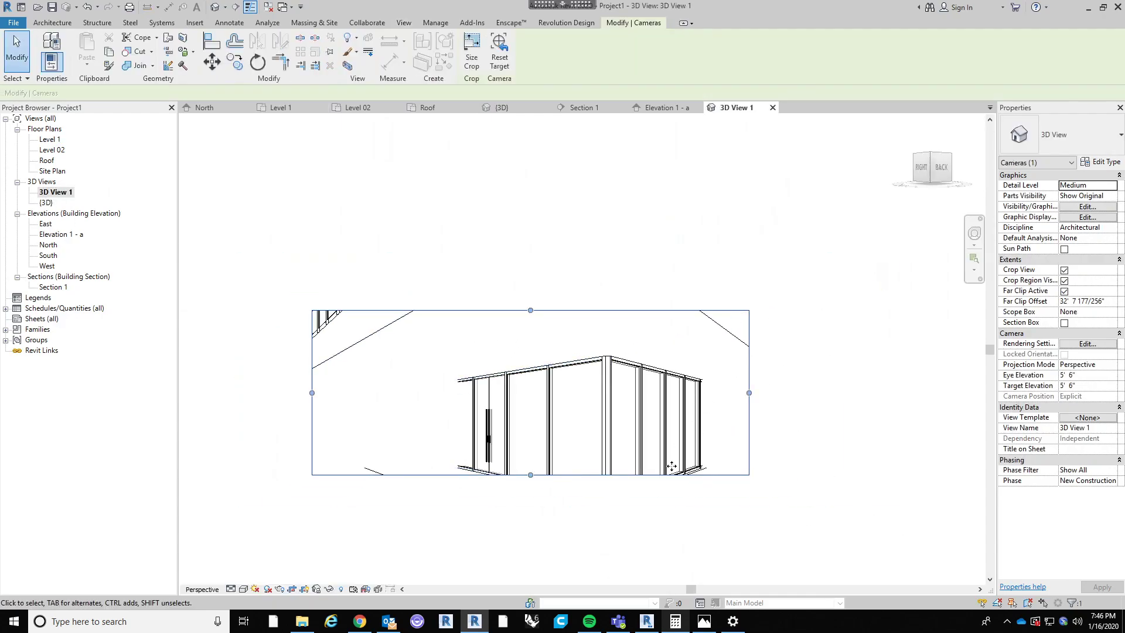
{"action": "scroll", "coordinate": [685, 396], "scroll_direction": "down", "scroll_amount": 2}
{"action": "scroll", "coordinate": [648, 440], "scroll_direction": "down", "scroll_amount": 1}
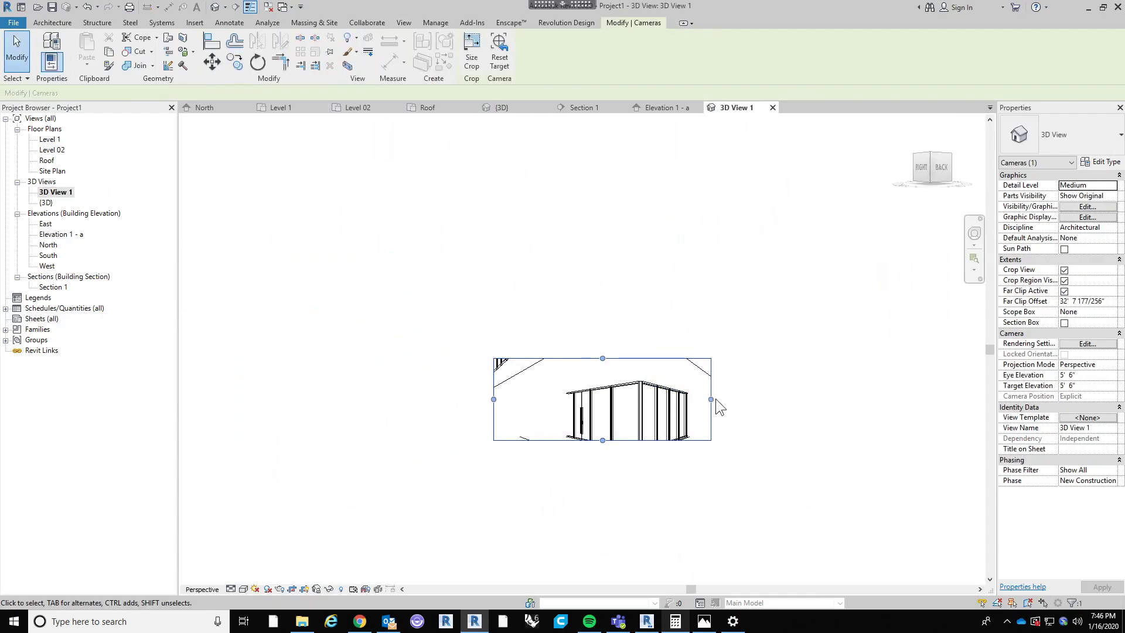
{"action": "double_click", "coordinate": [50, 139]}
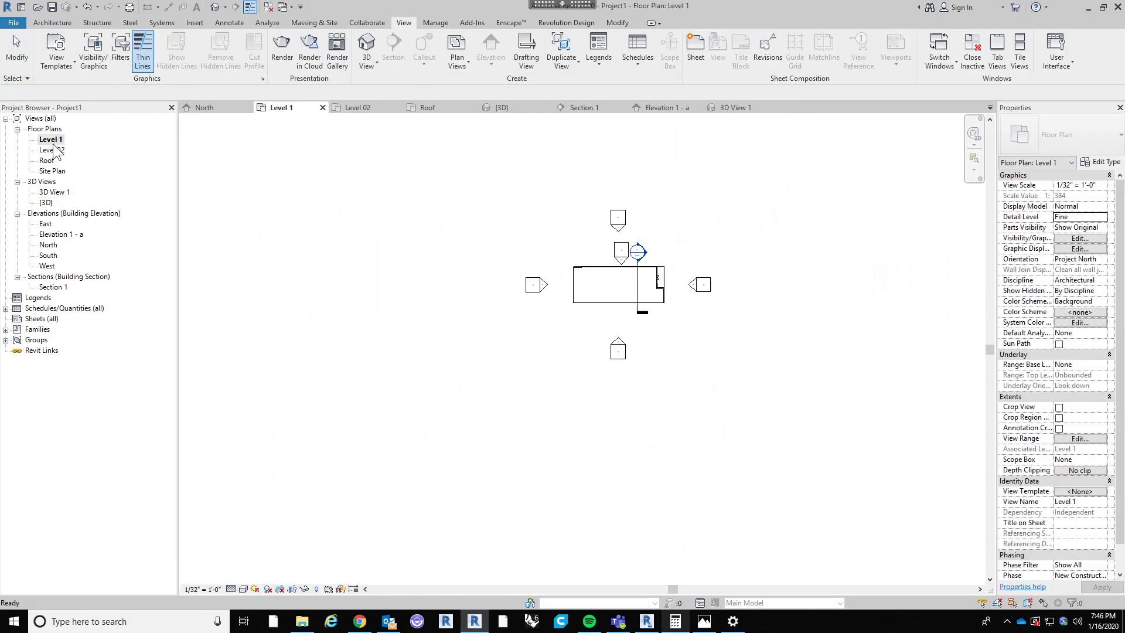
{"action": "right_click", "coordinate": [54, 192]}
{"action": "left_click", "coordinate": [82, 234]}
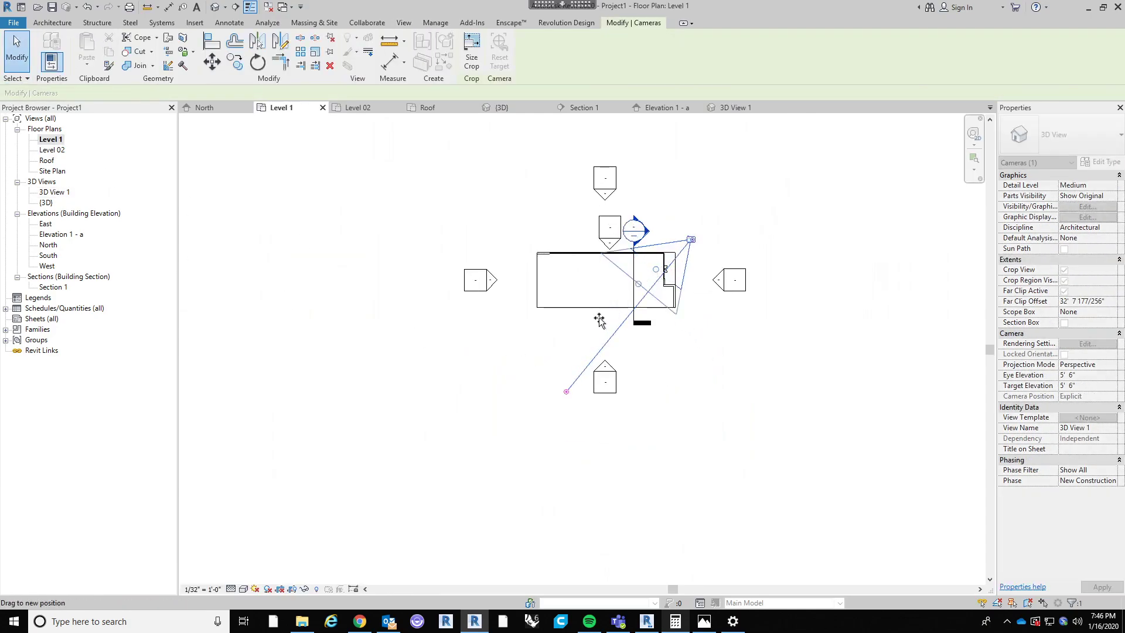
{"action": "left_click_drag", "start_coordinate": [599, 319], "coordinate": [555, 352]}
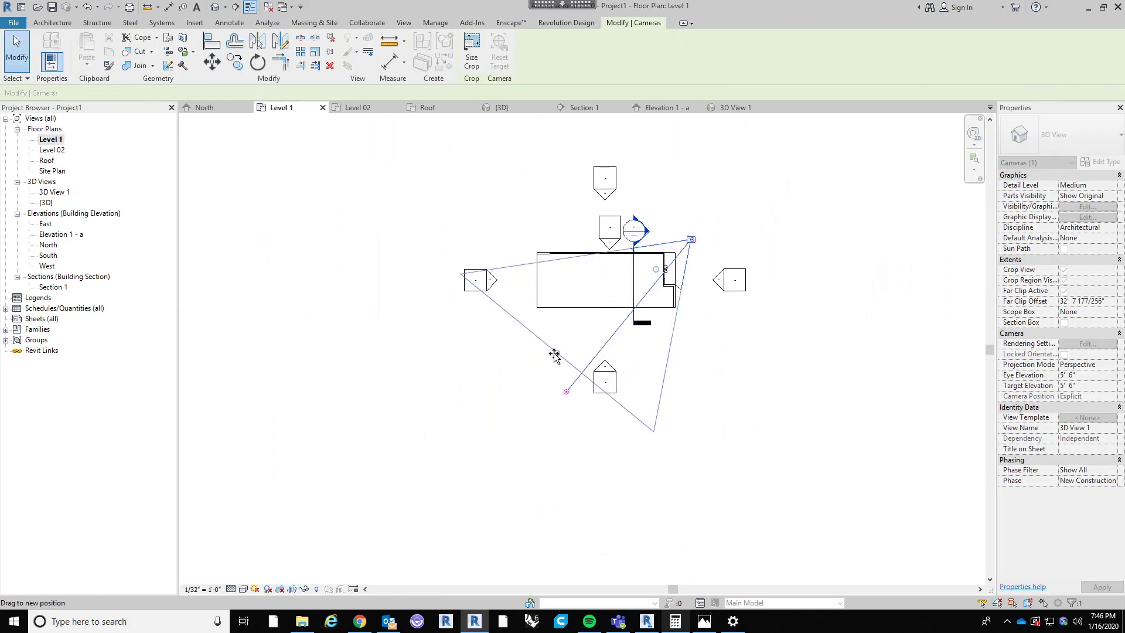
Step: Enlarge the 3D View 1 crop frame on every side and shift the perspective up-left
{"action": "double_click", "coordinate": [49, 192]}
{"action": "left_click_drag", "start_coordinate": [715, 400], "coordinate": [870, 410]}
{"action": "left_click_drag", "start_coordinate": [731, 384], "coordinate": [729, 270]}
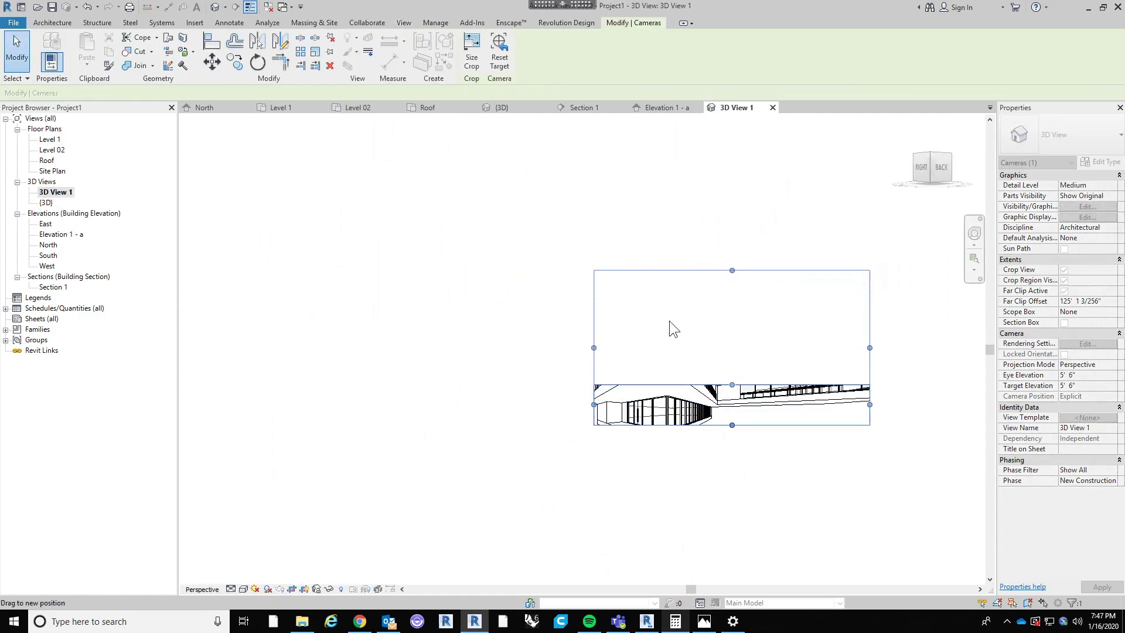
{"action": "left_click_drag", "start_coordinate": [594, 347], "coordinate": [495, 348]}
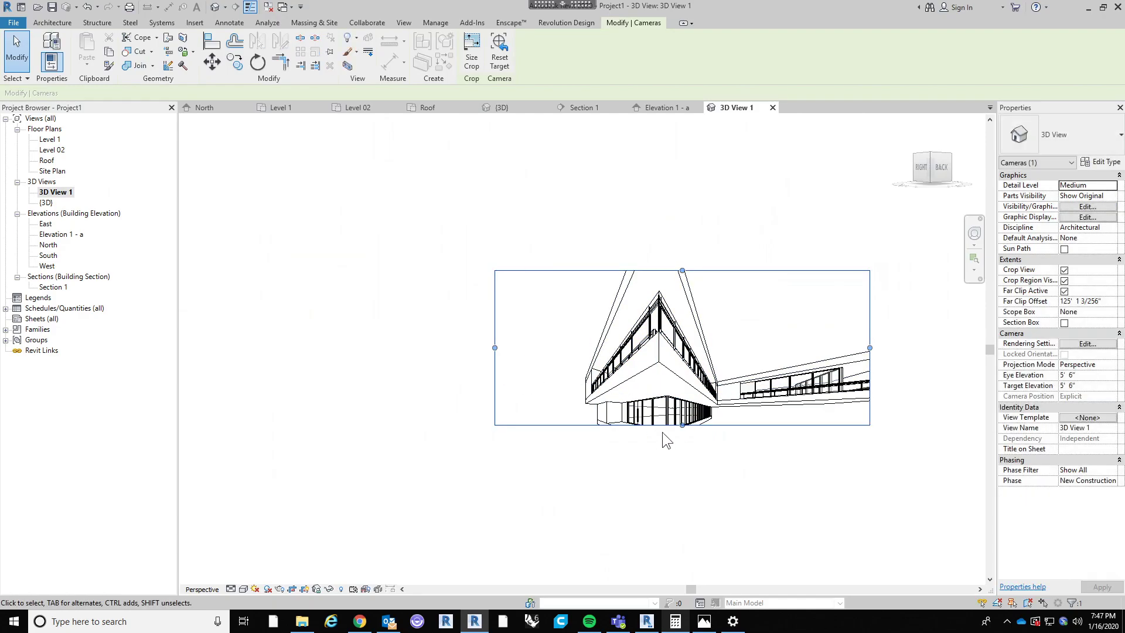
{"action": "left_click_drag", "start_coordinate": [662, 432], "coordinate": [690, 461]}
{"action": "left_click_drag", "start_coordinate": [680, 273], "coordinate": [676, 228]}
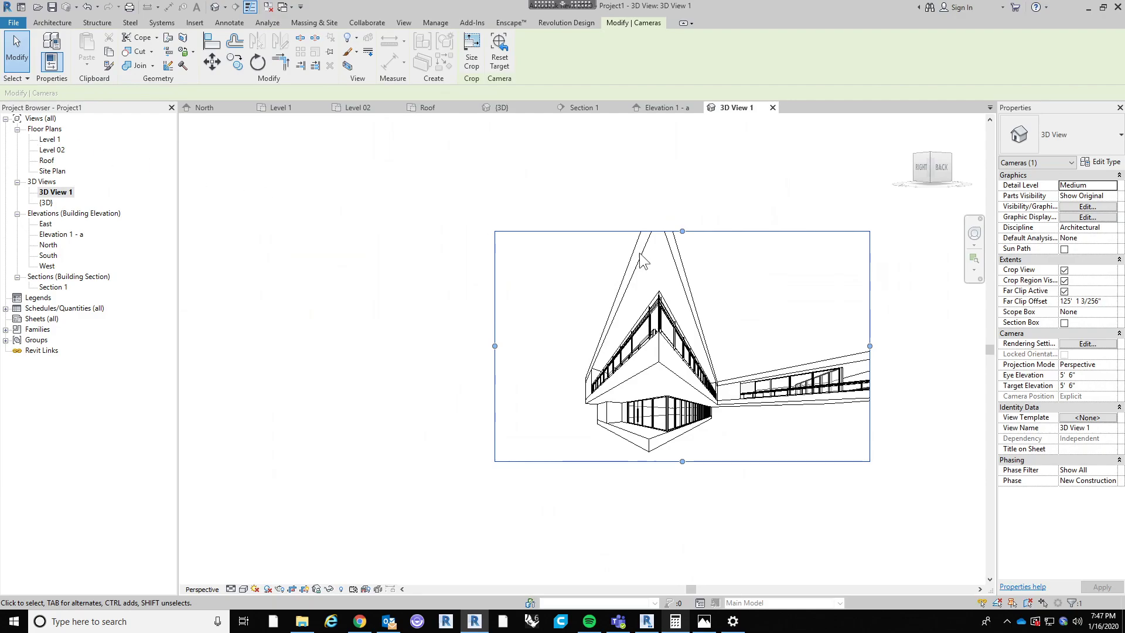
{"action": "middle_click_drag", "start_coordinate": [785, 344], "coordinate": [707, 319]}
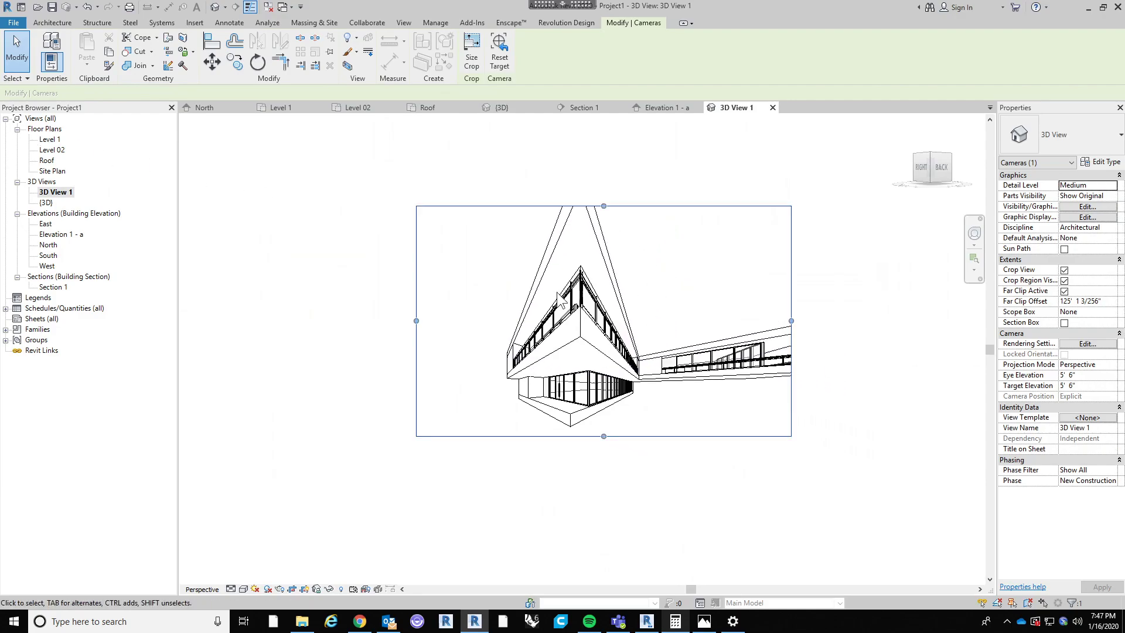
{"action": "left_click", "coordinate": [453, 253]}
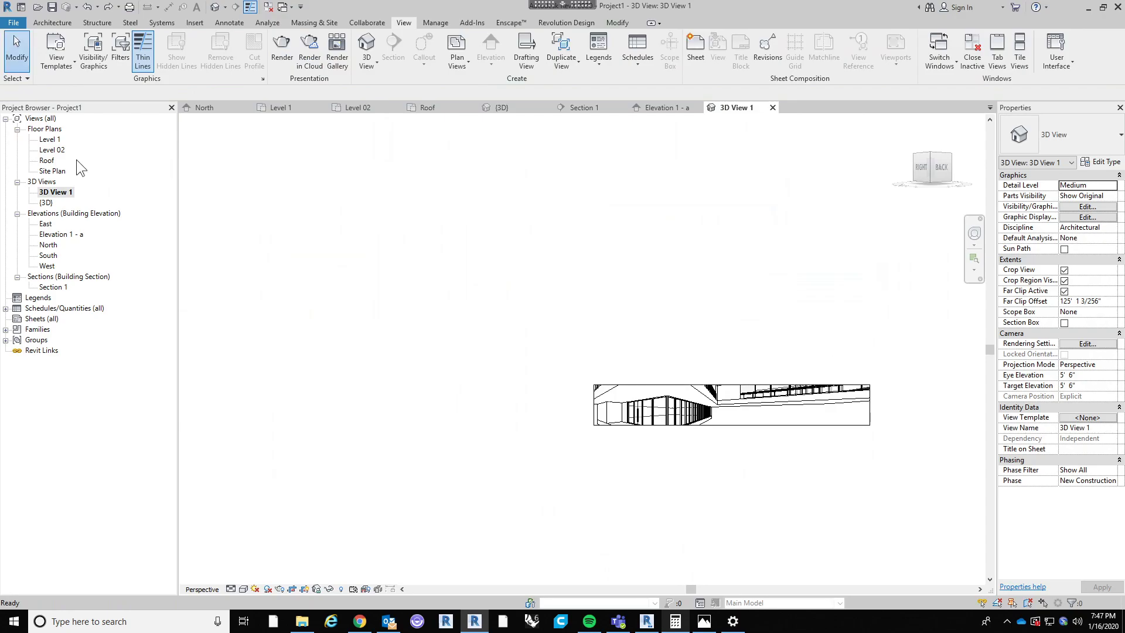
Step: Reopen 3D View 1 from the Level 1 plan and zoom to fit the whole house
{"action": "double_click", "coordinate": [58, 140]}
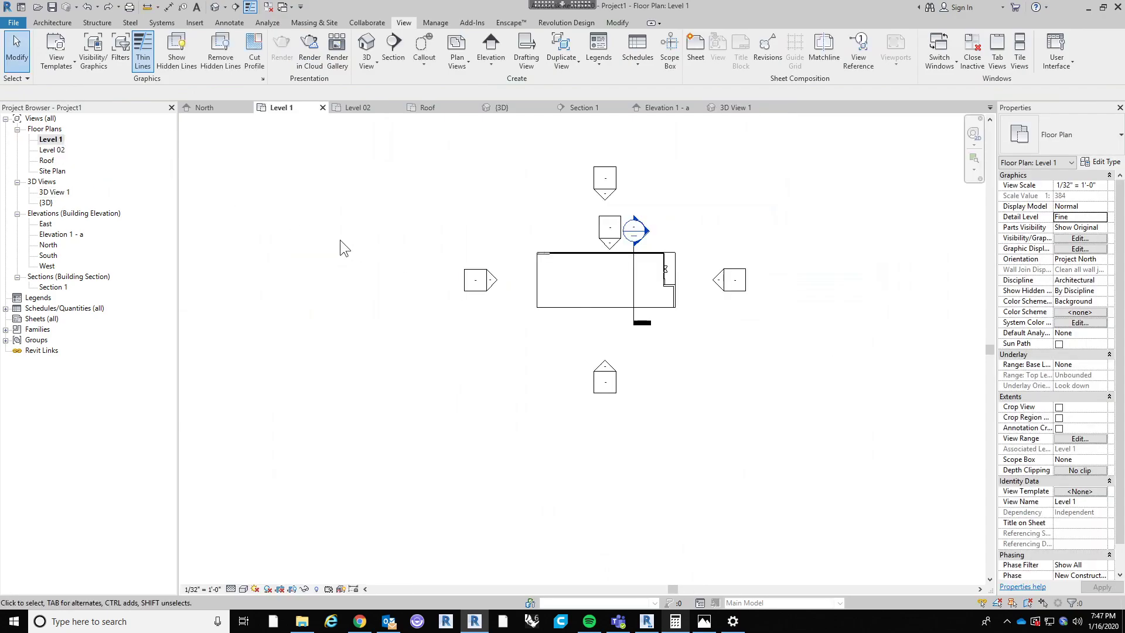
{"action": "left_click", "coordinate": [55, 192]}
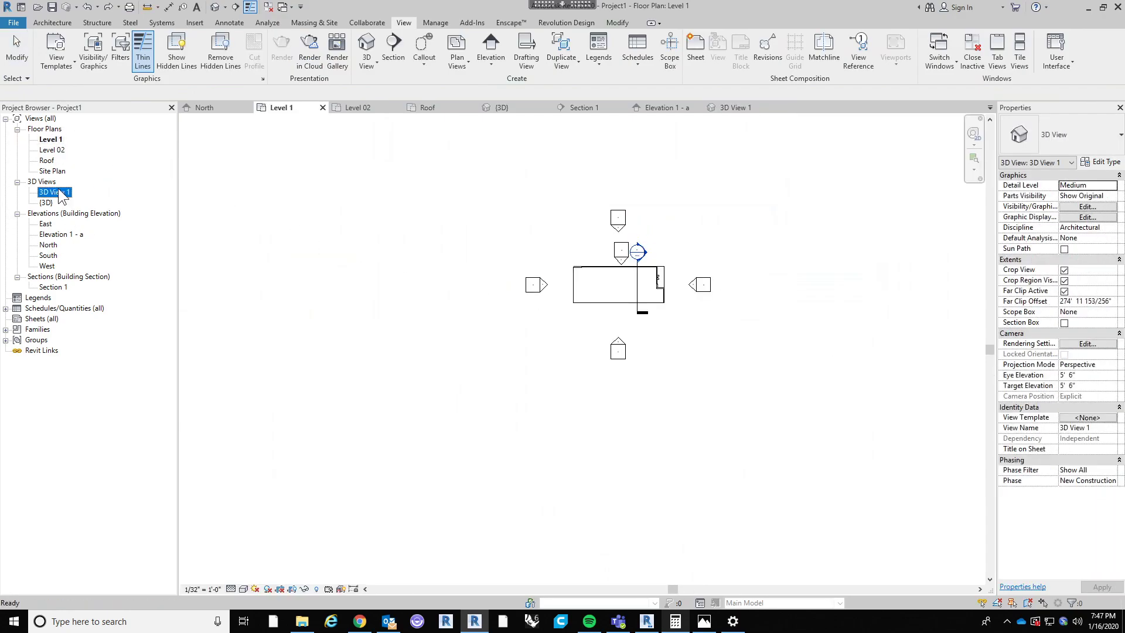
{"action": "left_click", "coordinate": [55, 192]}
{"action": "double_click", "coordinate": [58, 192]}
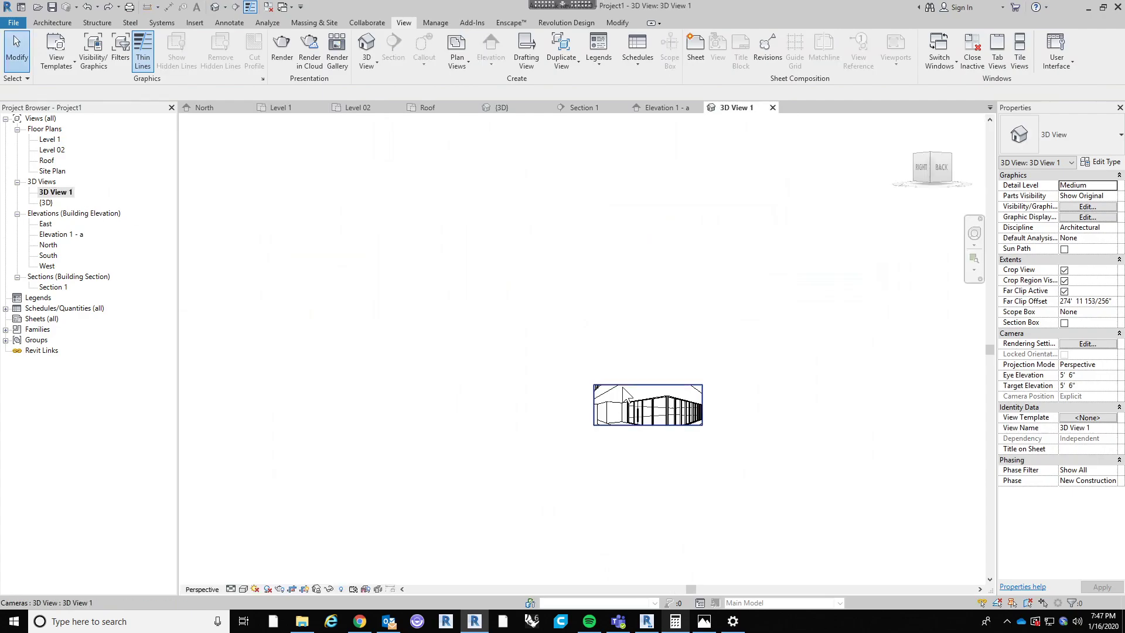
{"action": "key", "text": "z"}
{"action": "key", "text": "f"}
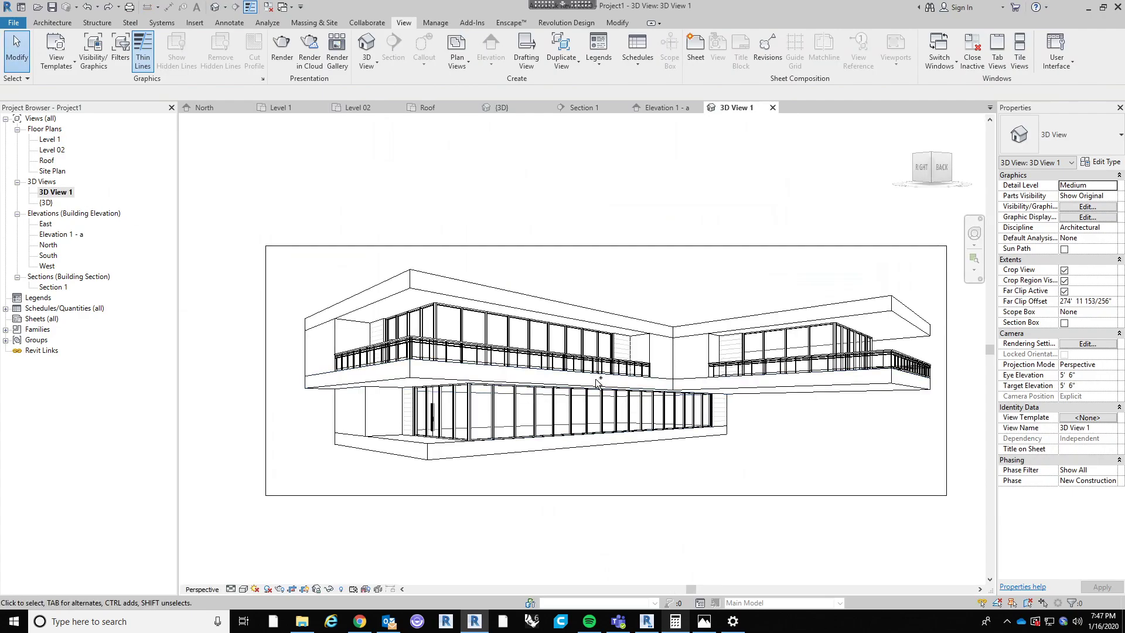
{"action": "scroll", "coordinate": [784, 352], "scroll_direction": "down", "scroll_amount": 3}
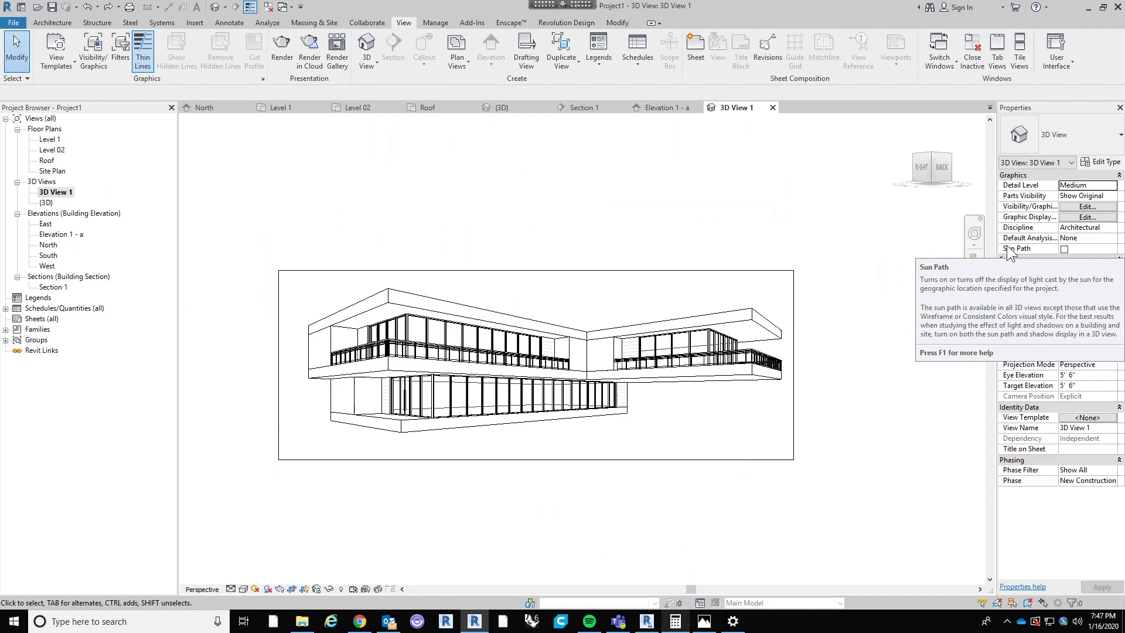
{"action": "left_click", "coordinate": [1091, 388]}
{"action": "type", "text": "20"}
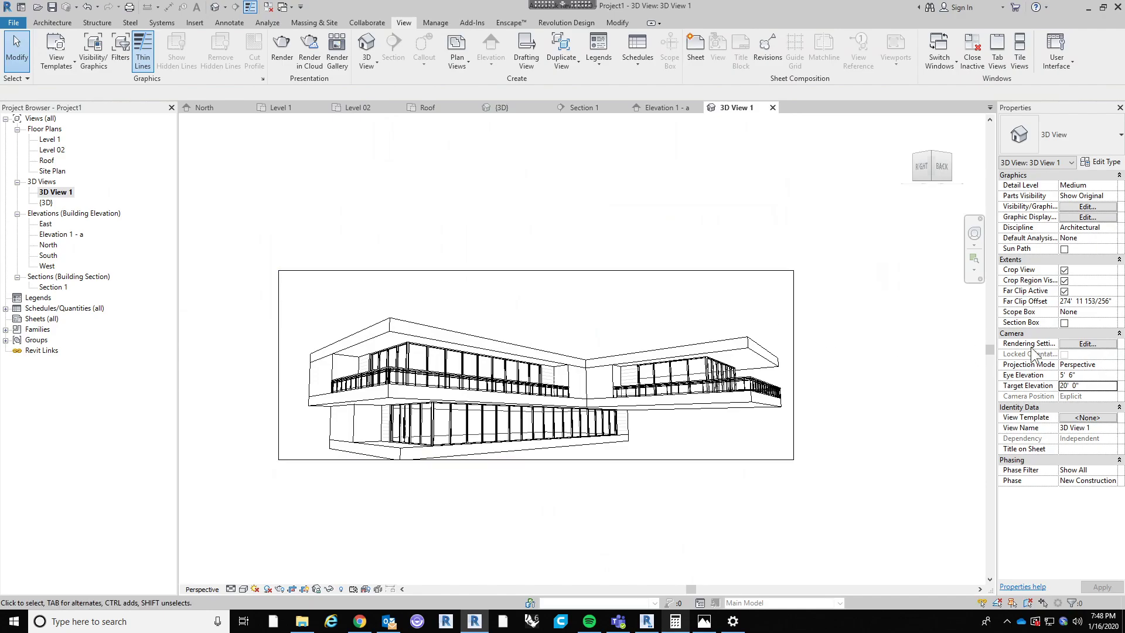
{"action": "key", "text": "shift+Tab"}
{"action": "key", "text": "ctrl+c"}
{"action": "left_click", "coordinate": [1084, 385]}
{"action": "key", "text": "ctrl+v"}
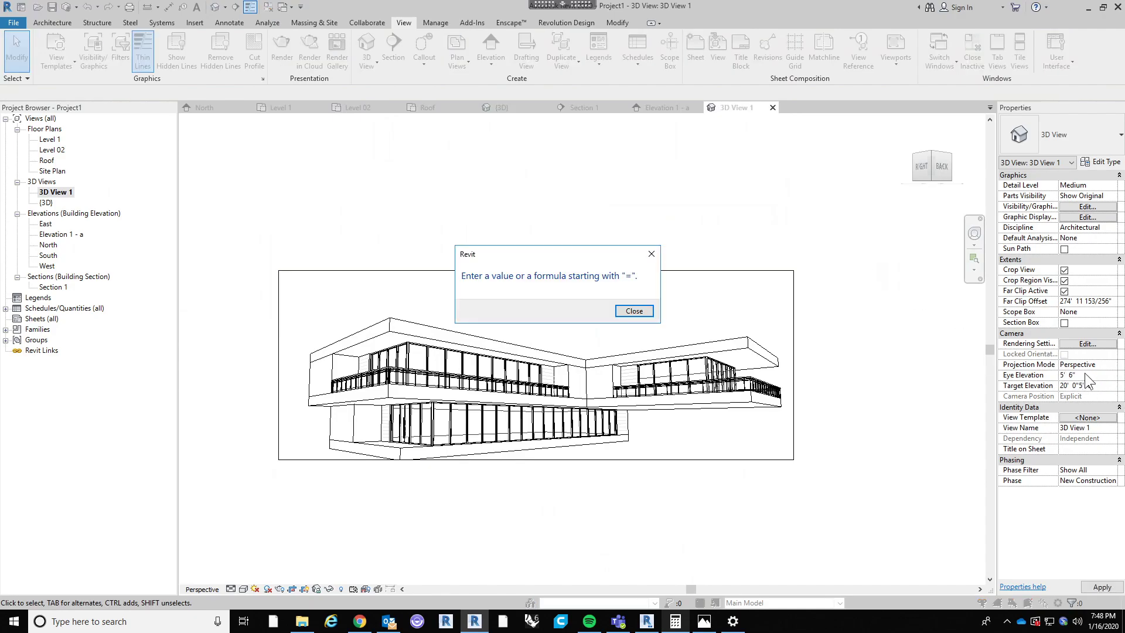
{"action": "left_click", "coordinate": [626, 311]}
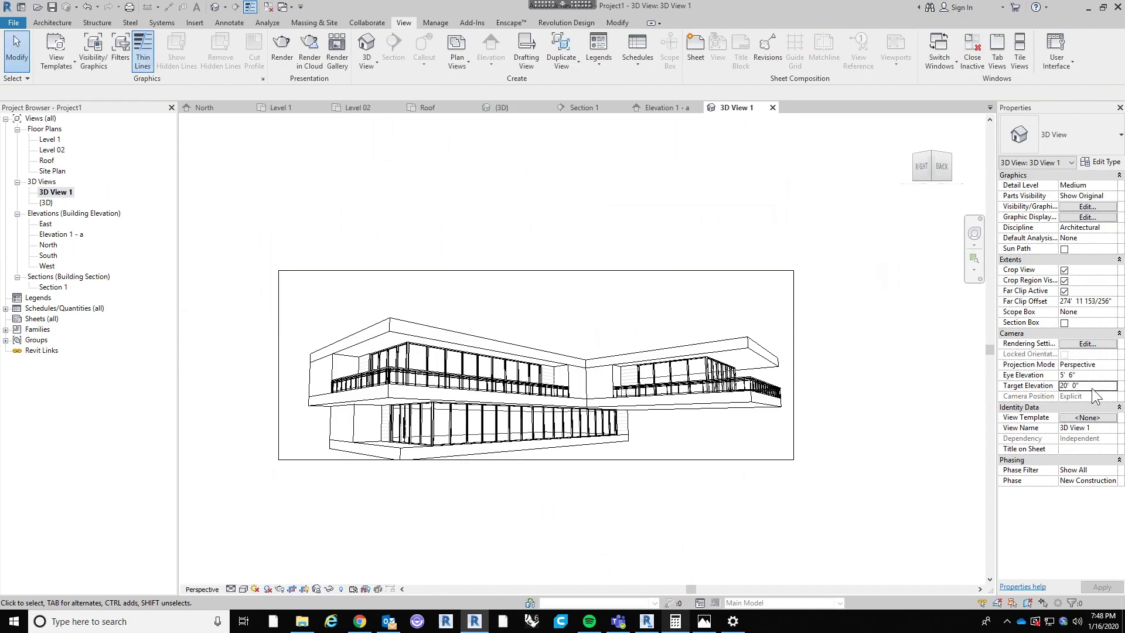
{"action": "key", "text": "ctrl+v"}
{"action": "key", "text": "Return"}
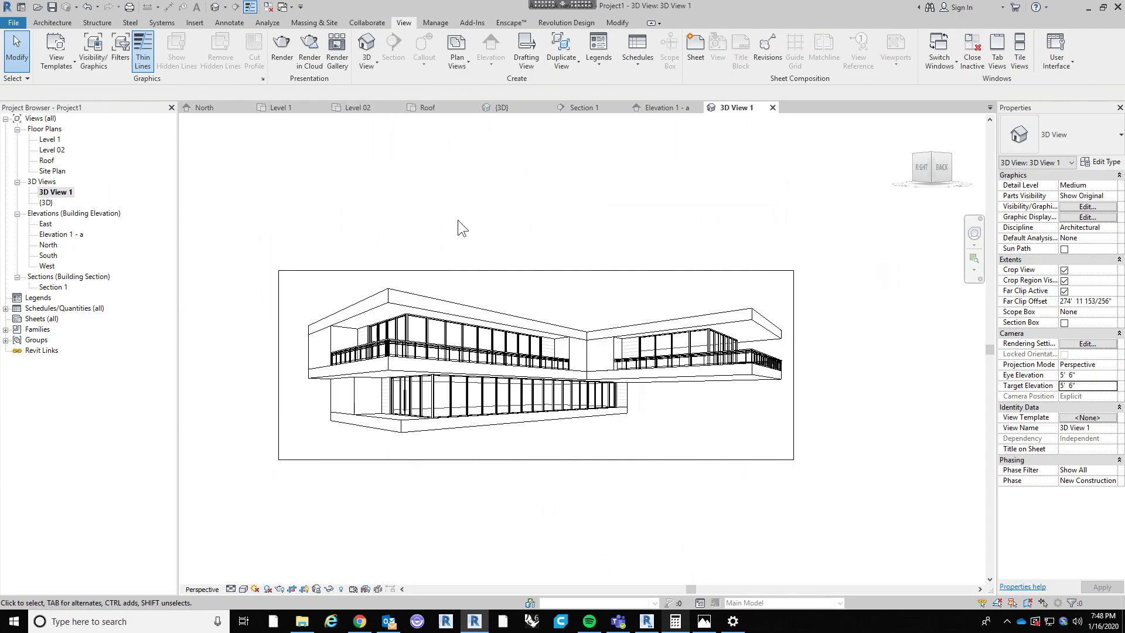
{"action": "scroll", "coordinate": [458, 219], "scroll_direction": "down", "scroll_amount": 1}
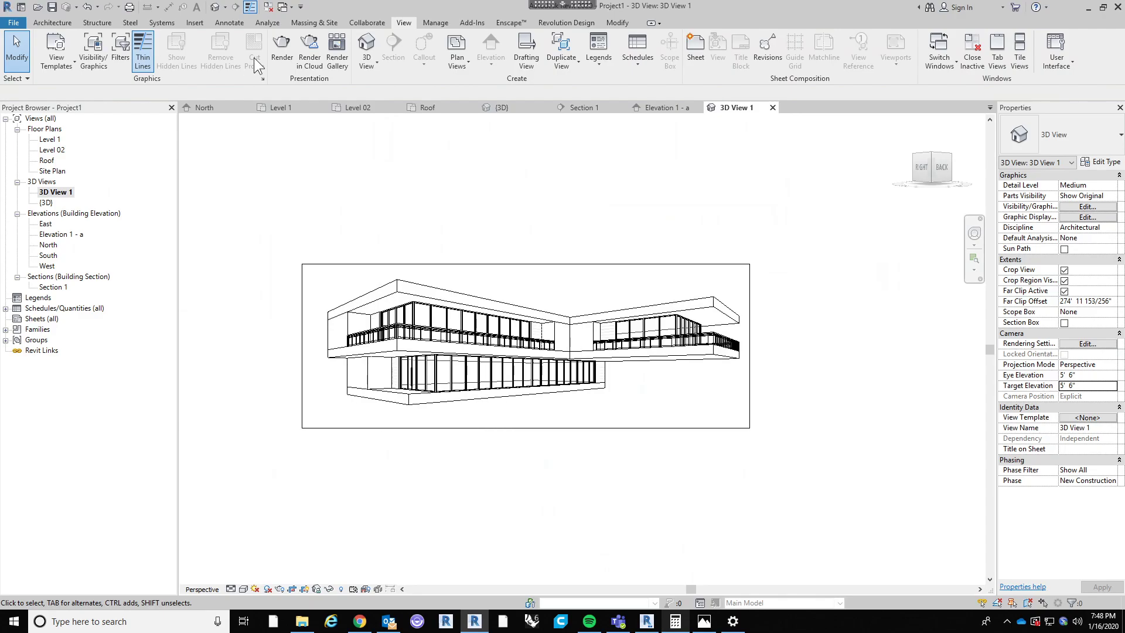
Step: Open the default 3D view and look over the 3D view options without changing them
{"action": "left_click", "coordinate": [216, 8]}
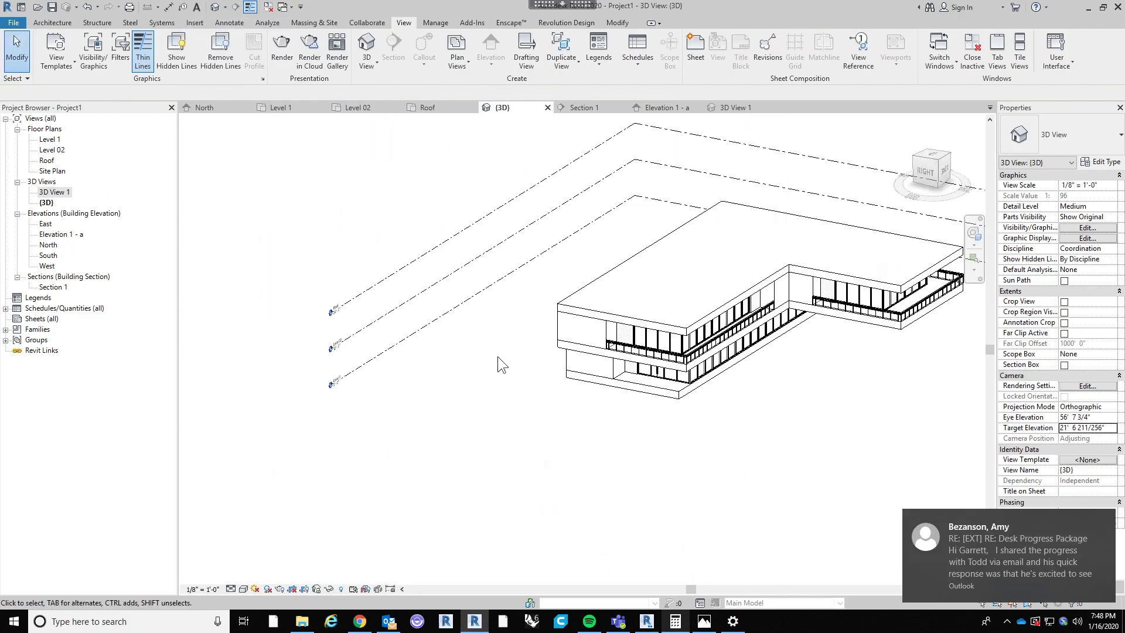
{"action": "middle_click_drag", "start_coordinate": [519, 359], "coordinate": [479, 368]}
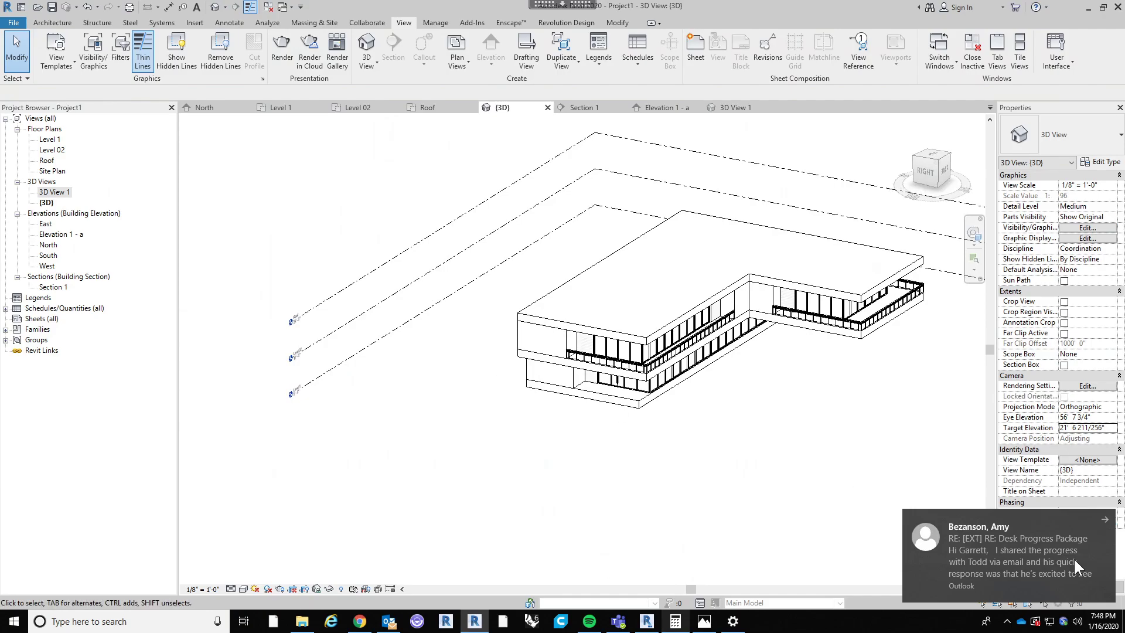
{"action": "scroll", "coordinate": [810, 339], "scroll_direction": "up", "scroll_amount": 2}
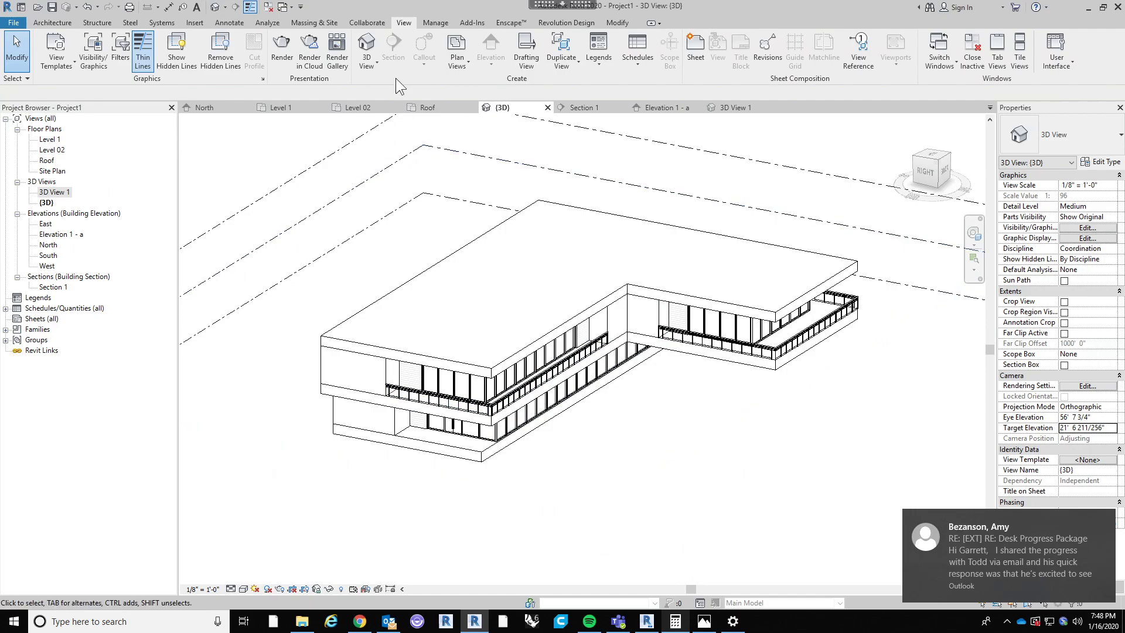
{"action": "left_click", "coordinate": [375, 69]}
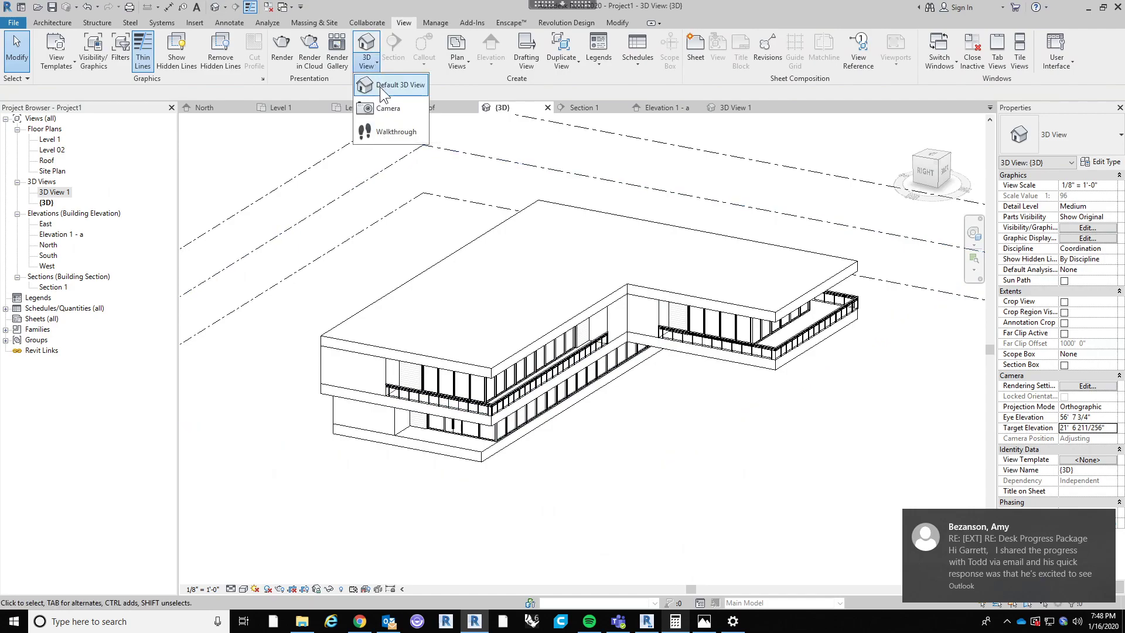
{"action": "left_click", "coordinate": [380, 86]}
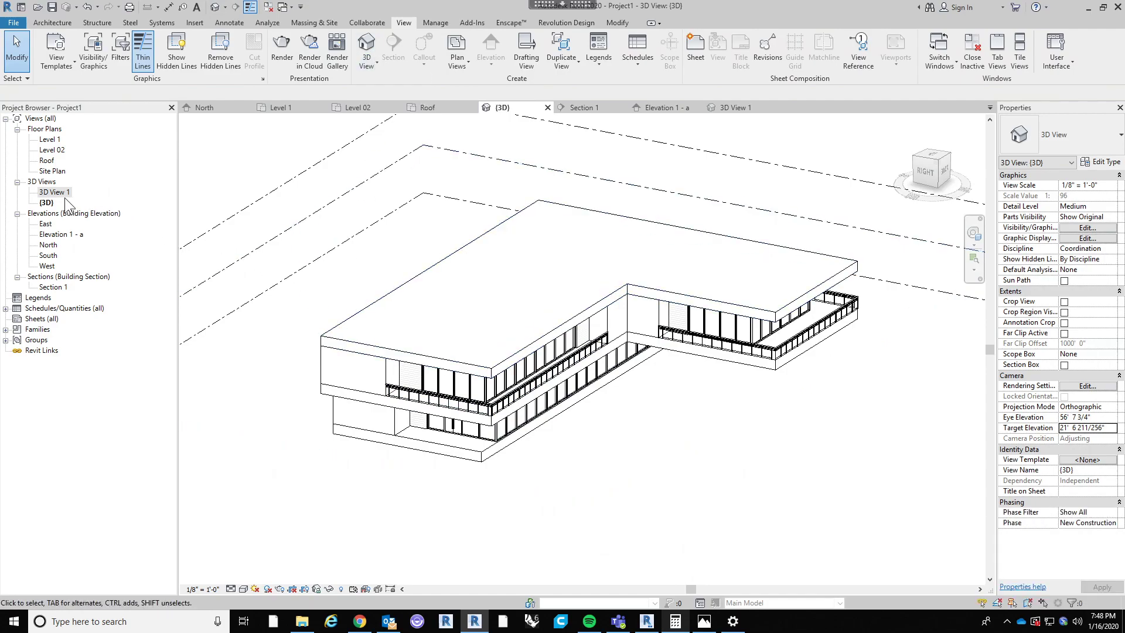
{"action": "left_click", "coordinate": [375, 68]}
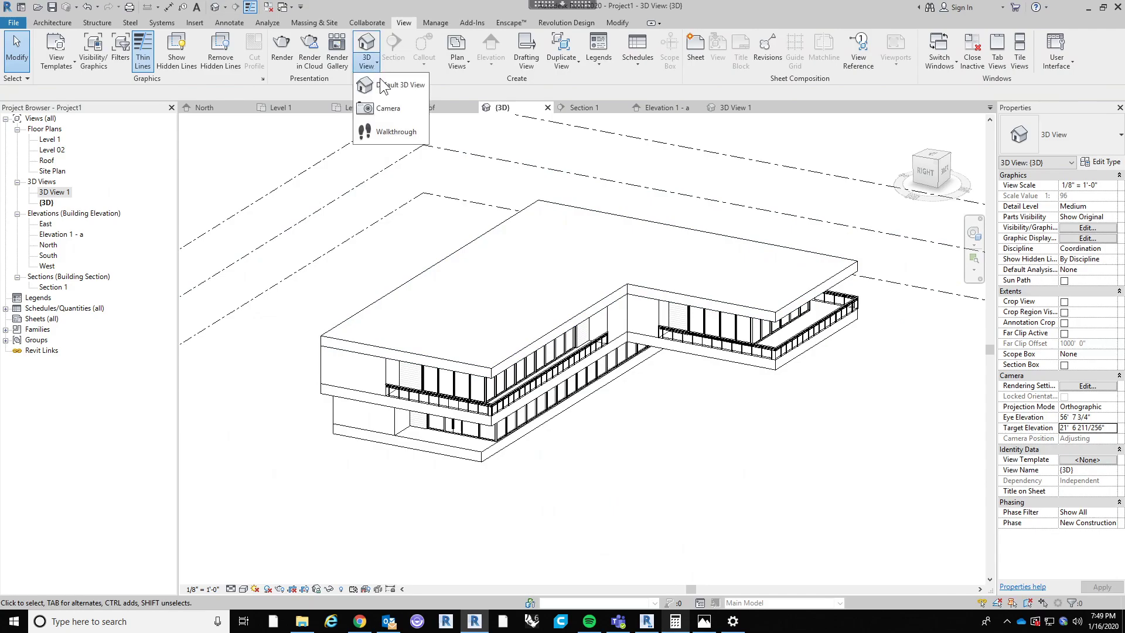
{"action": "left_click", "coordinate": [381, 86]}
Step: Duplicate the {3D} view as {3D} Copy 1 and orbit the house in it
{"action": "right_click", "coordinate": [47, 202]}
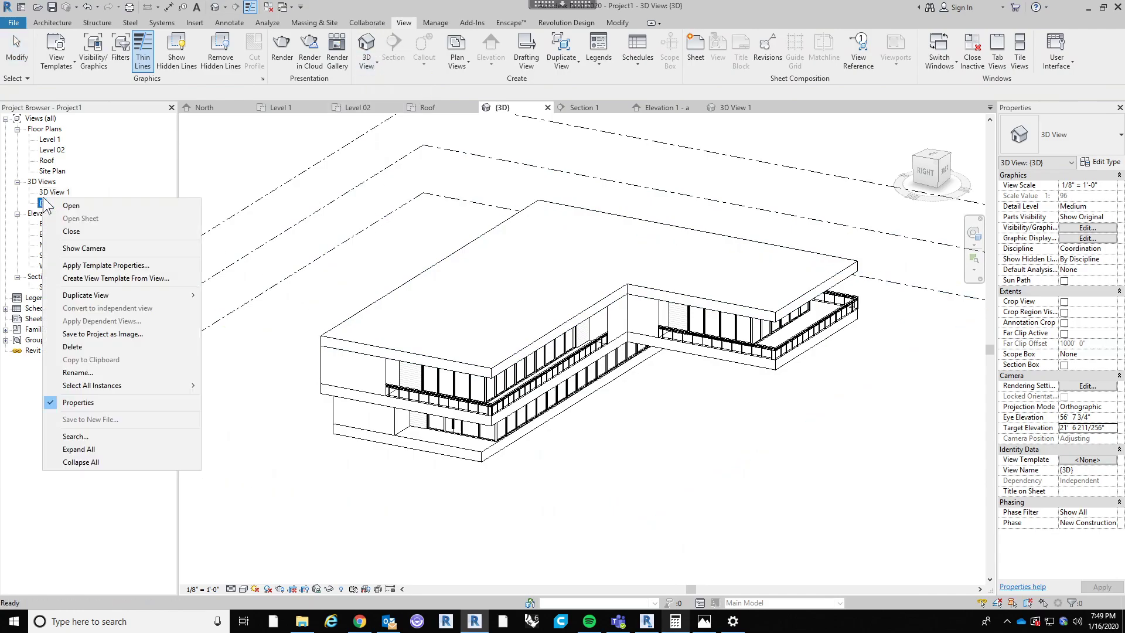
{"action": "mouse_move", "coordinate": [93, 295]}
{"action": "left_click", "coordinate": [246, 296]}
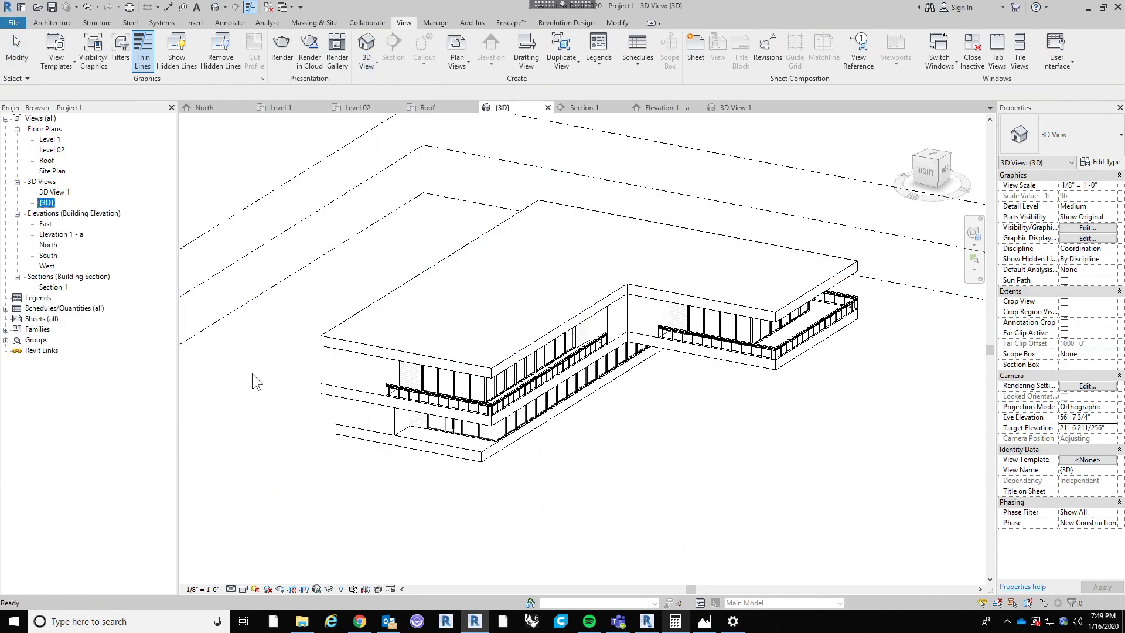
{"action": "middle_click_drag", "start_coordinate": [683, 482], "coordinate": [708, 431], "text": "shift"}
{"action": "scroll", "coordinate": [706, 427], "scroll_direction": "down", "scroll_amount": 2}
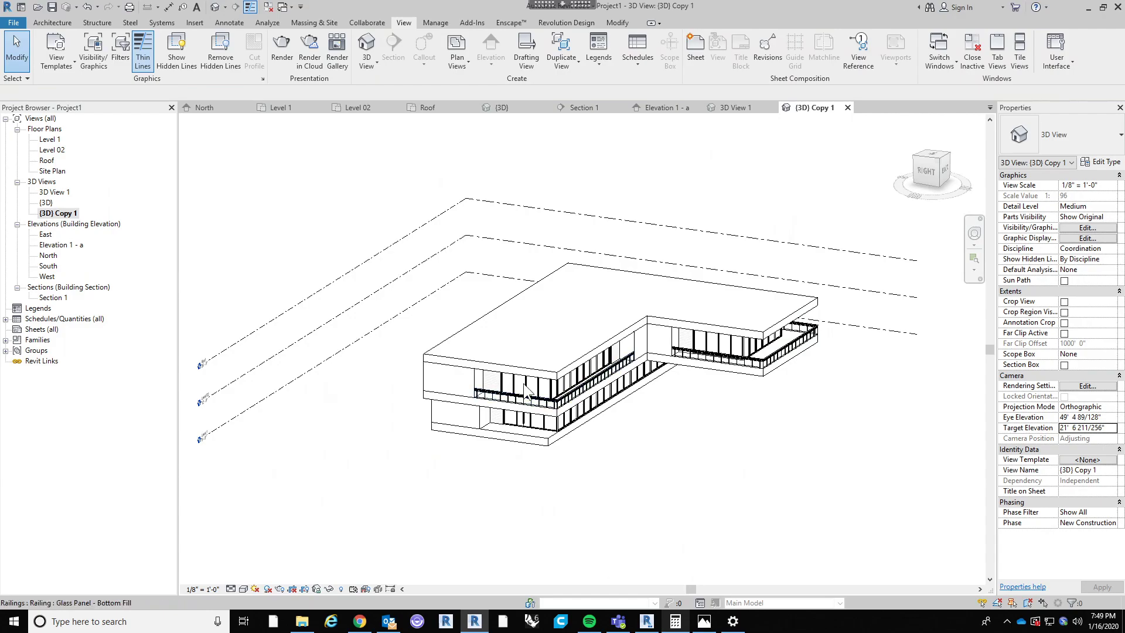
{"action": "scroll", "coordinate": [469, 278], "scroll_direction": "up", "scroll_amount": 3}
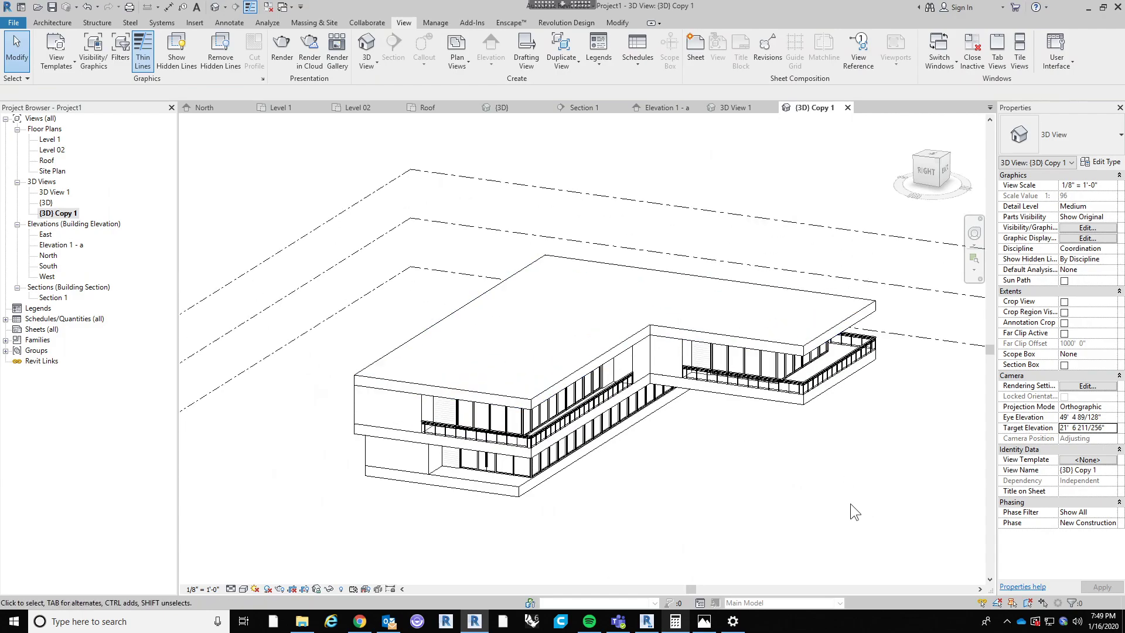
{"action": "middle_click_drag", "start_coordinate": [828, 505], "coordinate": [695, 508], "text": "shift"}
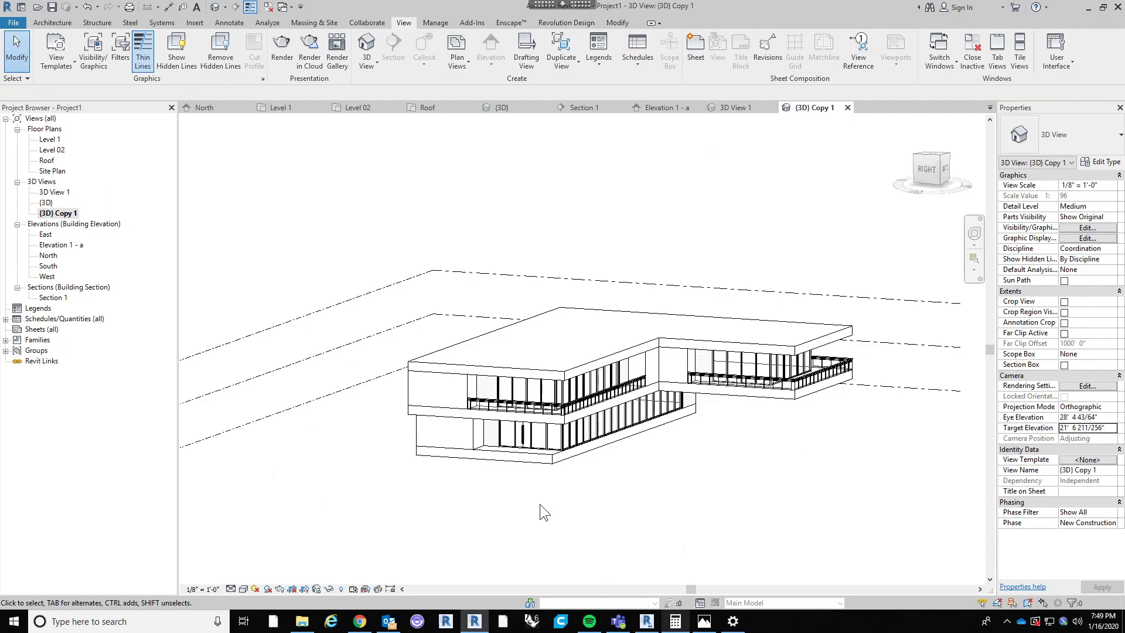
Step: Save and lock the copied 3D view's orientation, then test moving it
{"action": "left_click", "coordinate": [315, 587]}
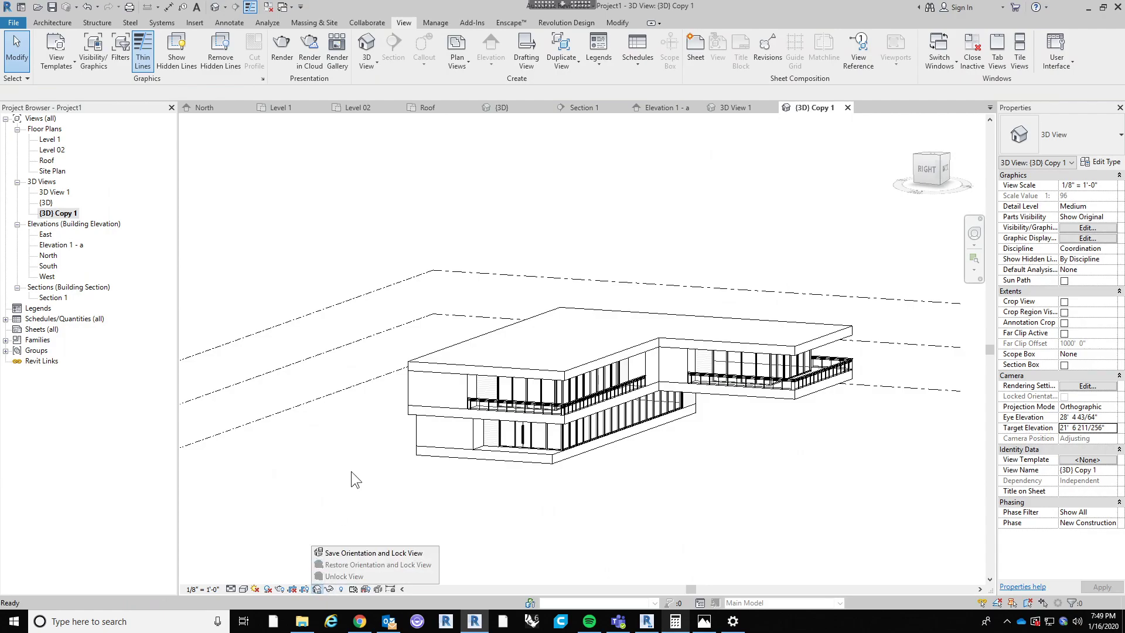
{"action": "left_click", "coordinate": [369, 553]}
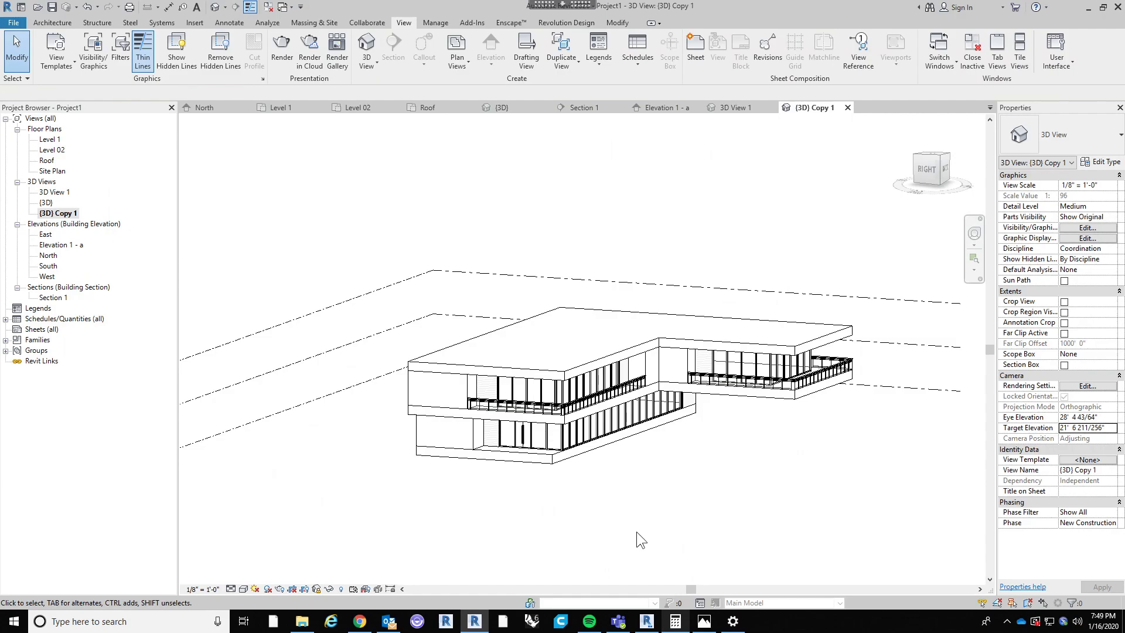
{"action": "middle_click_drag", "start_coordinate": [636, 531], "coordinate": [417, 516]}
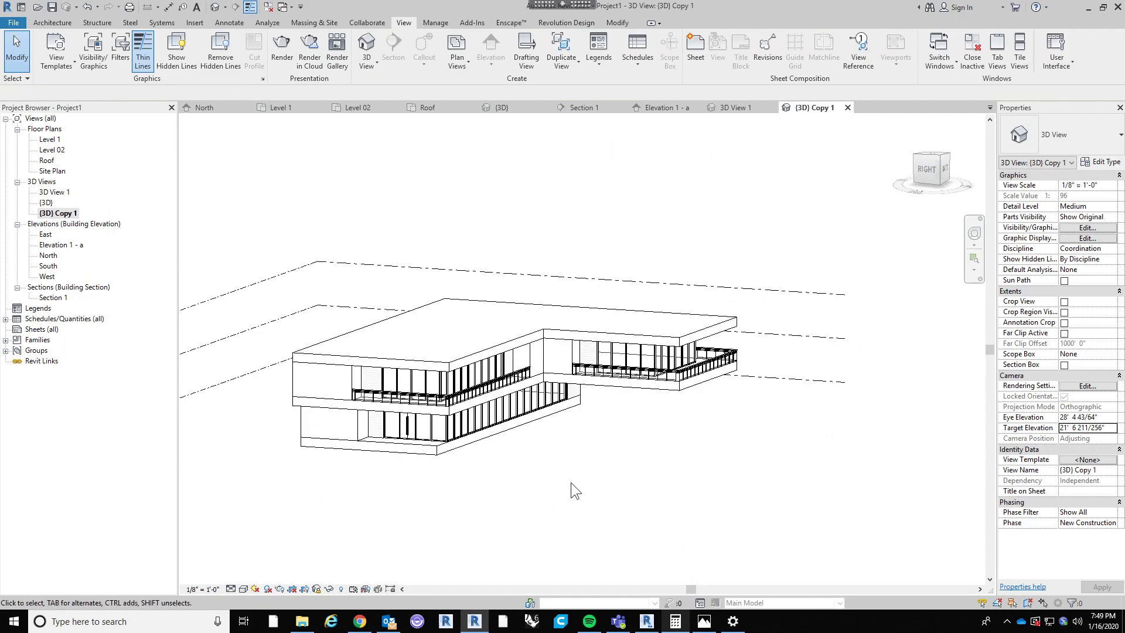
{"action": "middle_click_drag", "start_coordinate": [555, 468], "coordinate": [594, 468]}
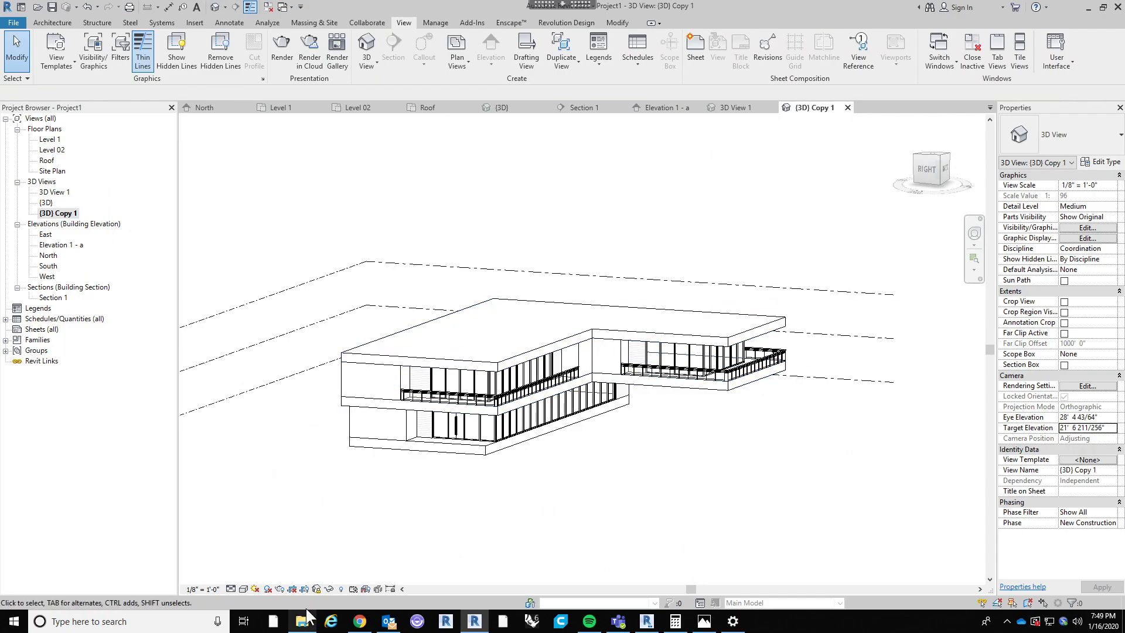
Step: Unlock the view, orbit the model to the front, then open the Level 1 plan
{"action": "left_click", "coordinate": [316, 588]}
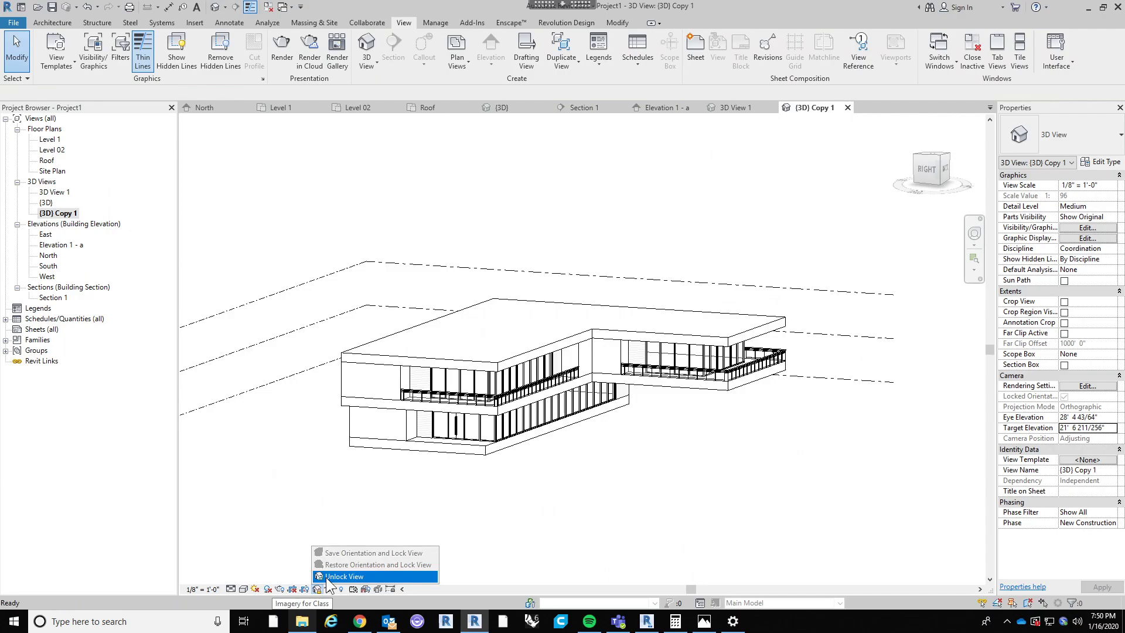
{"action": "left_click", "coordinate": [328, 576]}
{"action": "middle_click_drag", "start_coordinate": [386, 502], "coordinate": [586, 456], "text": "shift"}
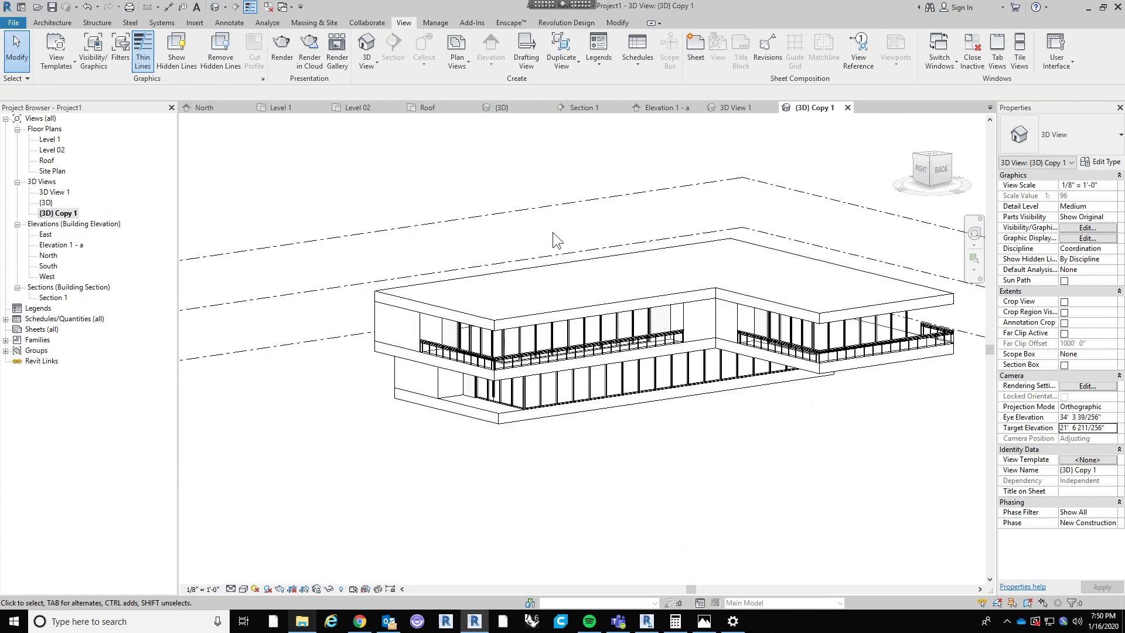
{"action": "double_click", "coordinate": [51, 139]}
{"action": "scroll", "coordinate": [706, 258], "scroll_direction": "up", "scroll_amount": 5}
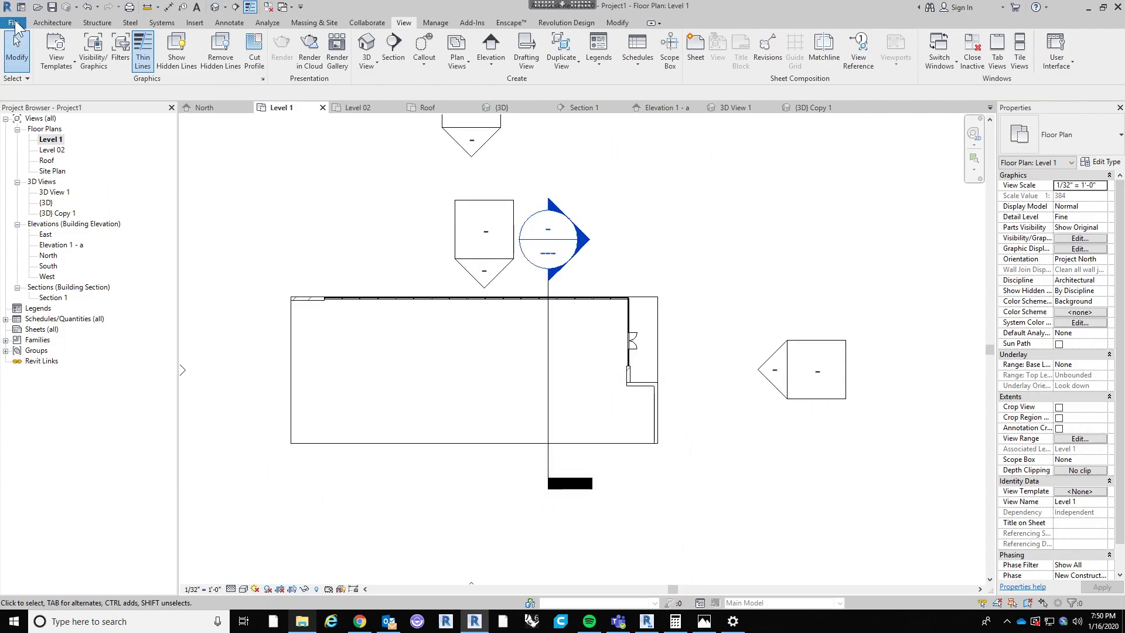
Step: Open File > Print and choose Adobe PDF as the printer
{"action": "left_click", "coordinate": [14, 22]}
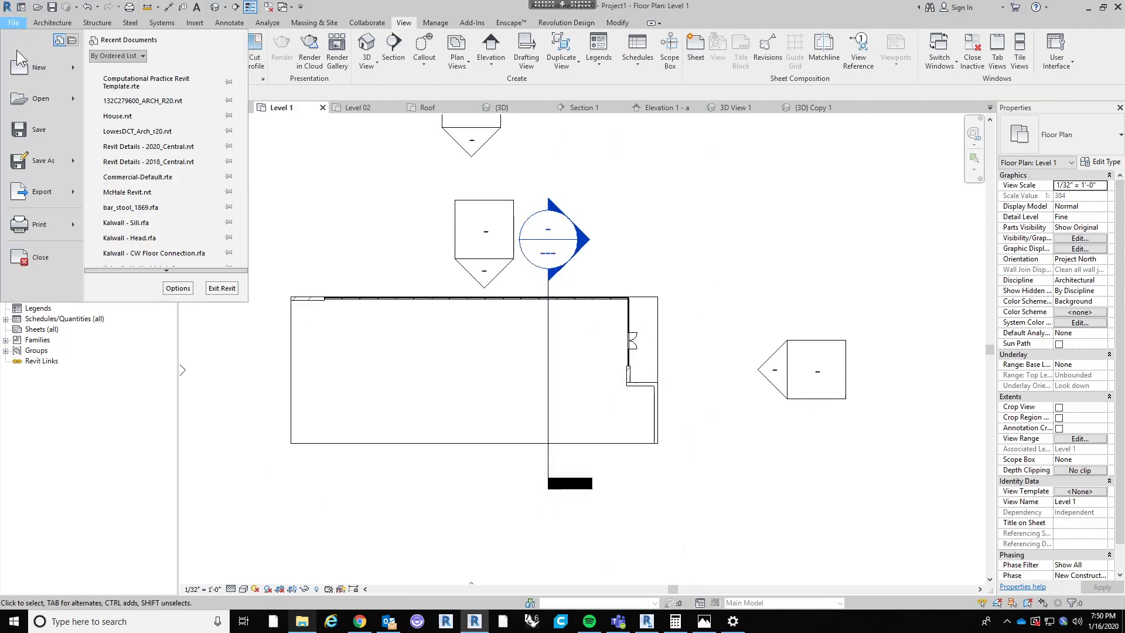
{"action": "left_click", "coordinate": [54, 222]}
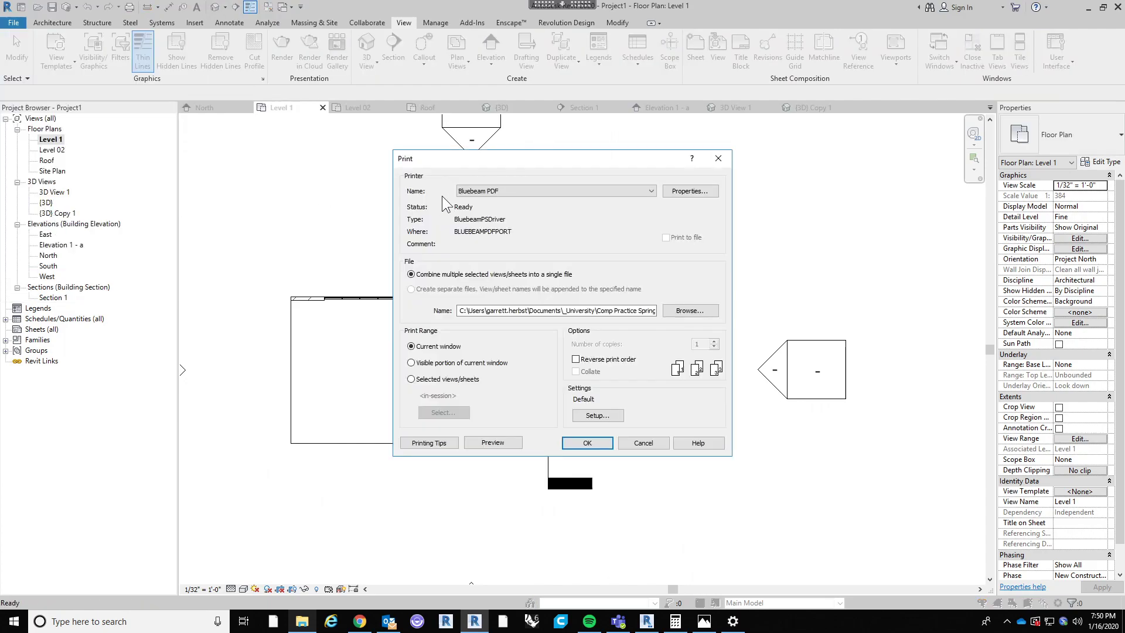
{"action": "left_click_drag", "start_coordinate": [549, 163], "coordinate": [737, 187]}
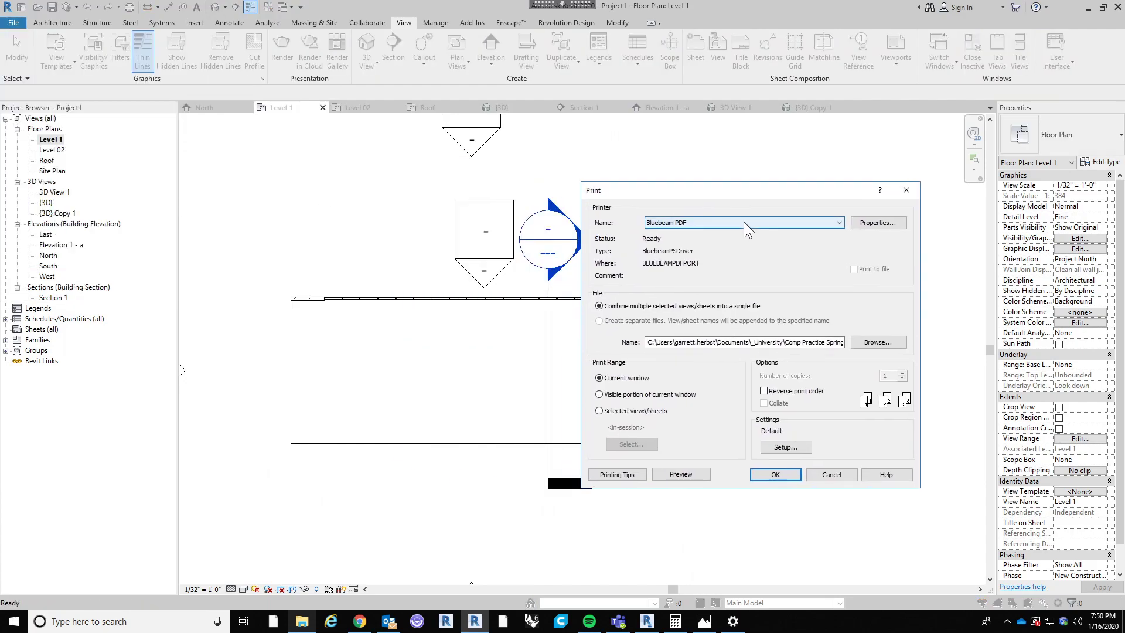
{"action": "left_click", "coordinate": [743, 222]}
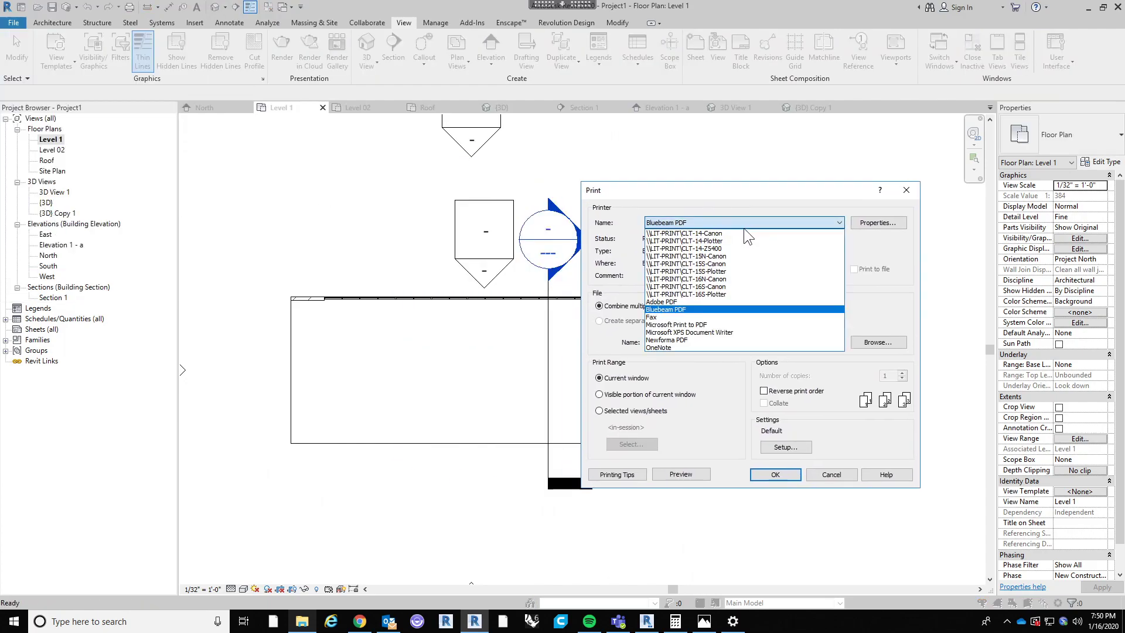
{"action": "left_click", "coordinate": [698, 301]}
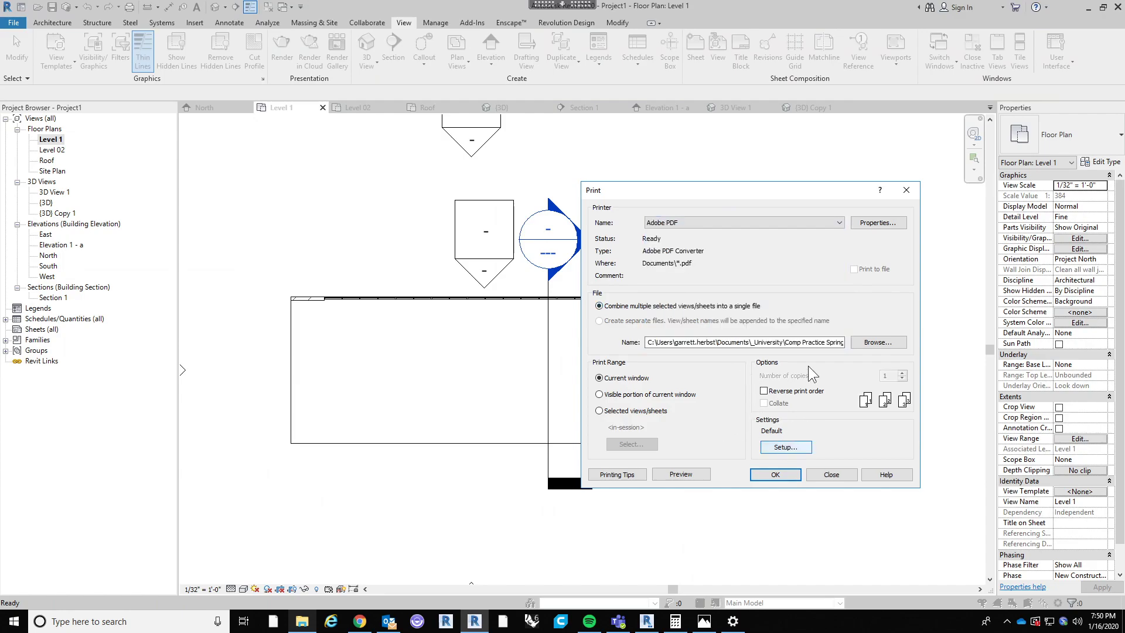
Step: In Print Setup, try 100% zoom, then set Zoom back to Fit to page
{"action": "left_click", "coordinate": [787, 447]}
{"action": "left_click_drag", "start_coordinate": [675, 184], "coordinate": [542, 186]}
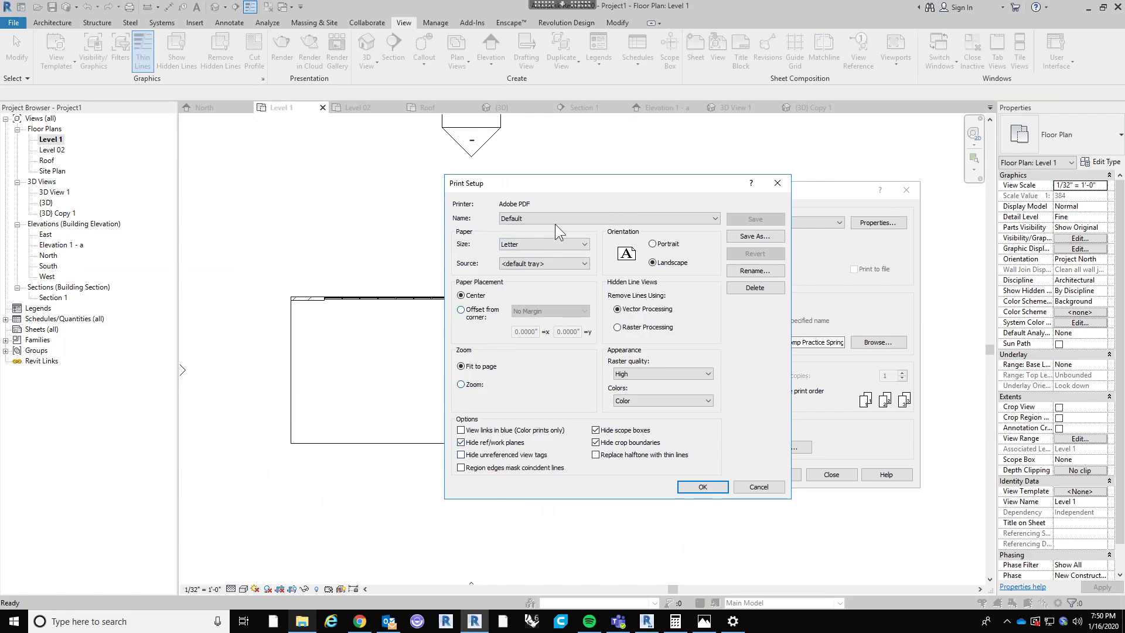
{"action": "left_click", "coordinate": [461, 384]}
{"action": "left_click", "coordinate": [461, 309]}
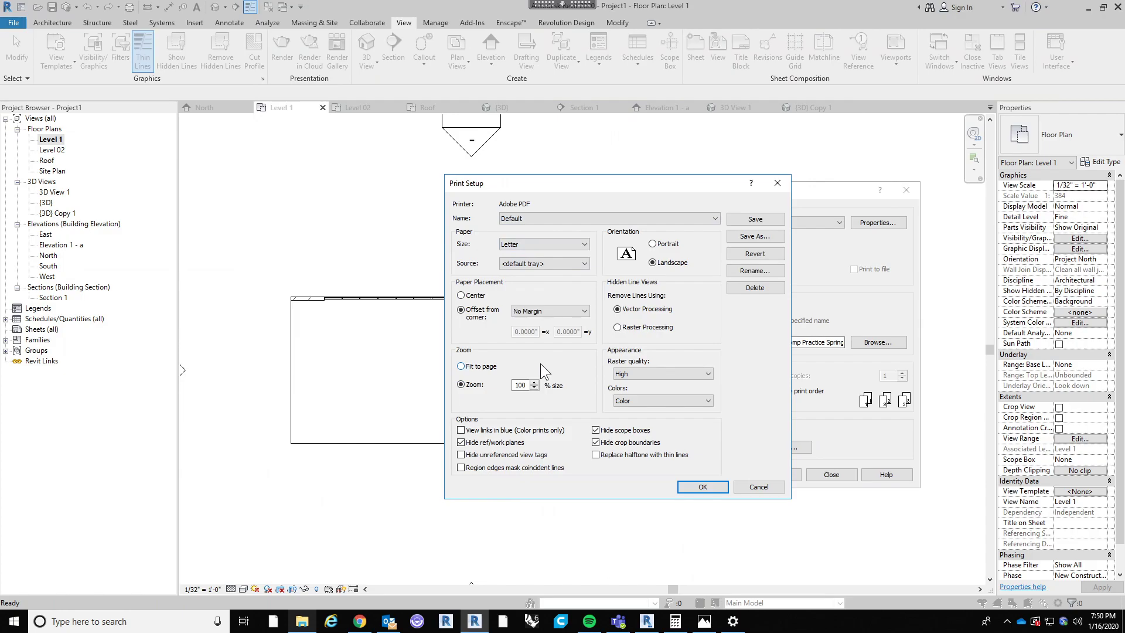
{"action": "left_click", "coordinate": [519, 385]}
{"action": "left_click", "coordinate": [466, 365]}
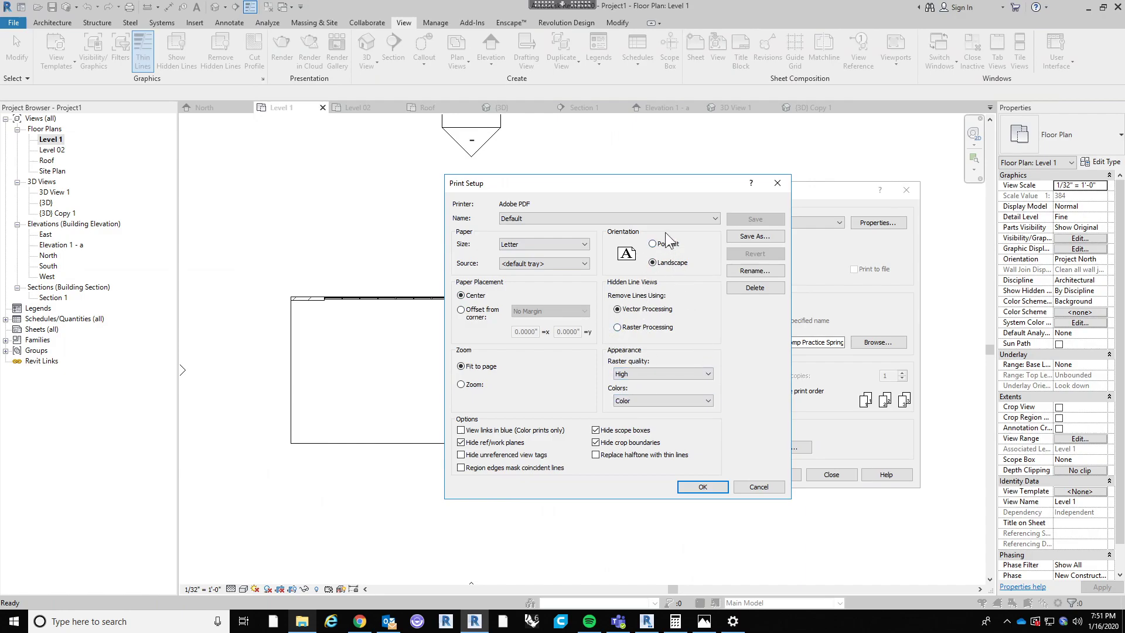
Step: Select {3D}, North, West and Level 02 views for printing without saving the view set
{"action": "left_click", "coordinate": [703, 486]}
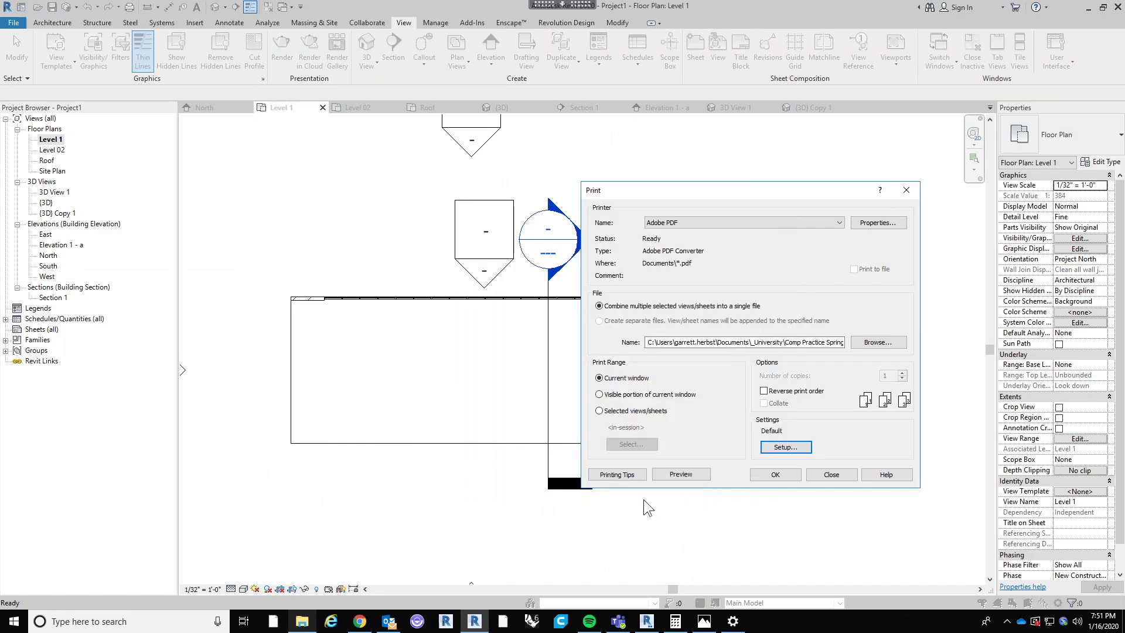
{"action": "left_click_drag", "start_coordinate": [712, 190], "coordinate": [610, 177]}
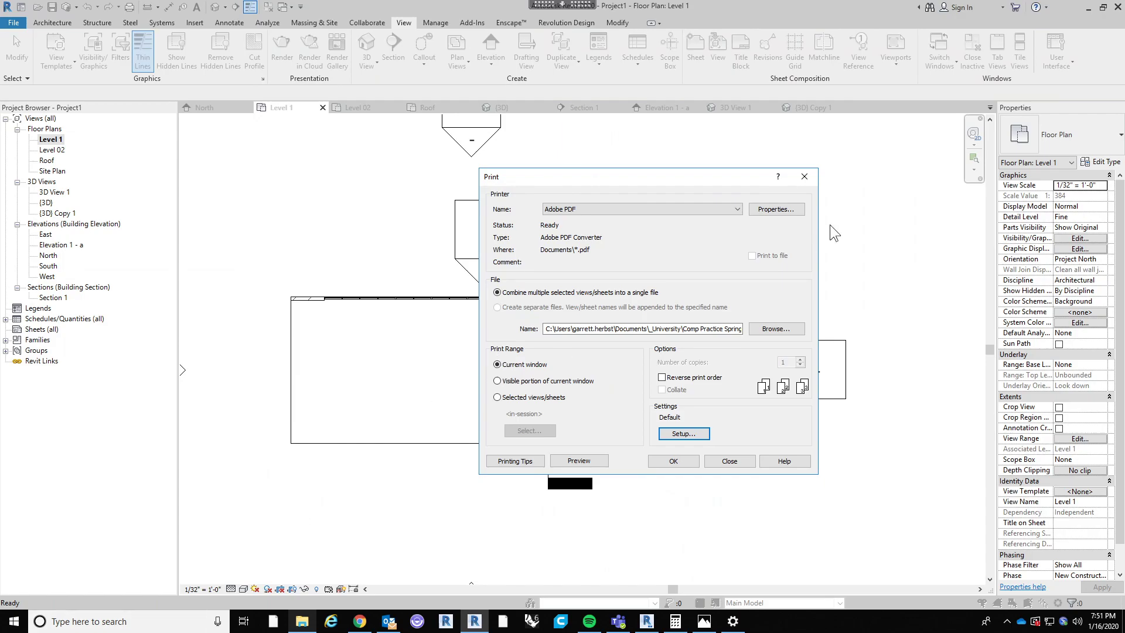
{"action": "left_click", "coordinate": [524, 397]}
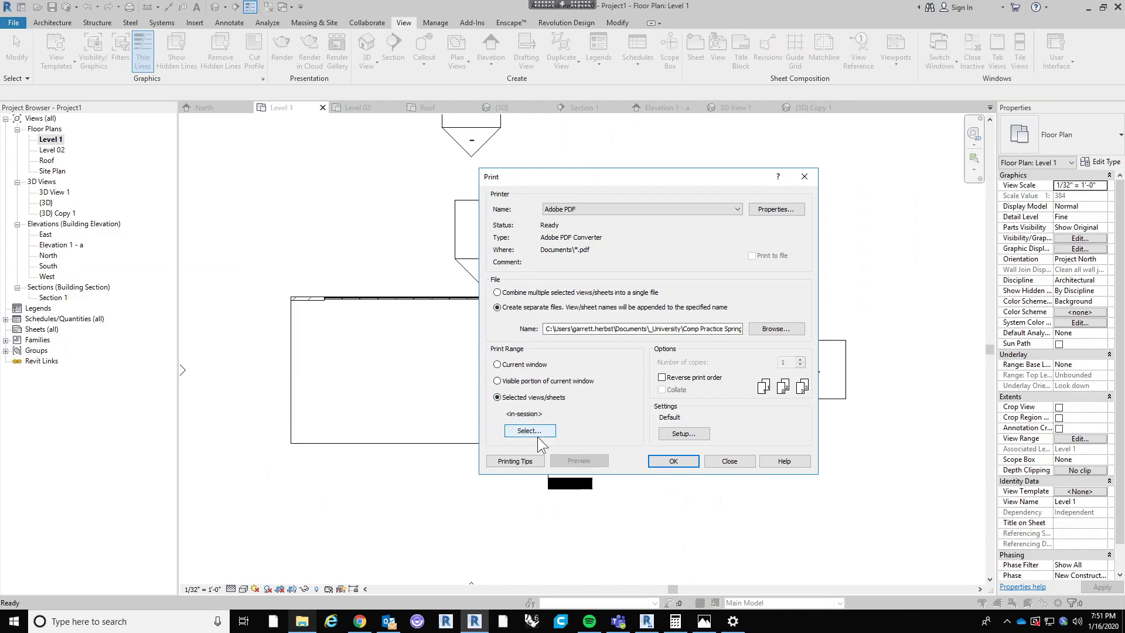
{"action": "left_click", "coordinate": [527, 431]}
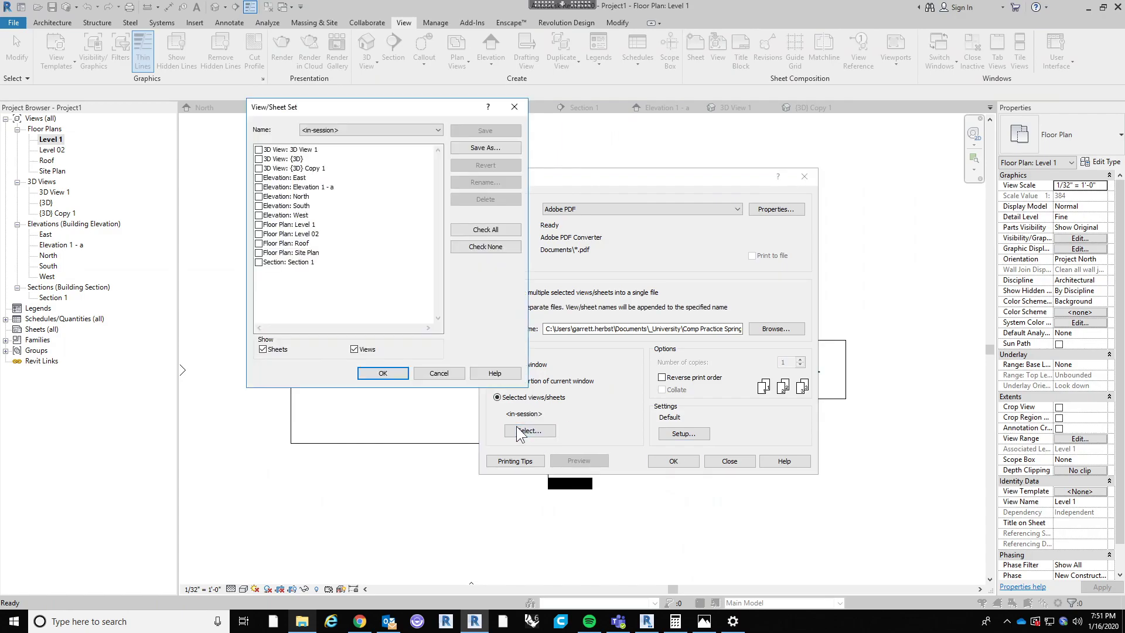
{"action": "left_click", "coordinate": [258, 159]}
{"action": "left_click", "coordinate": [258, 197]}
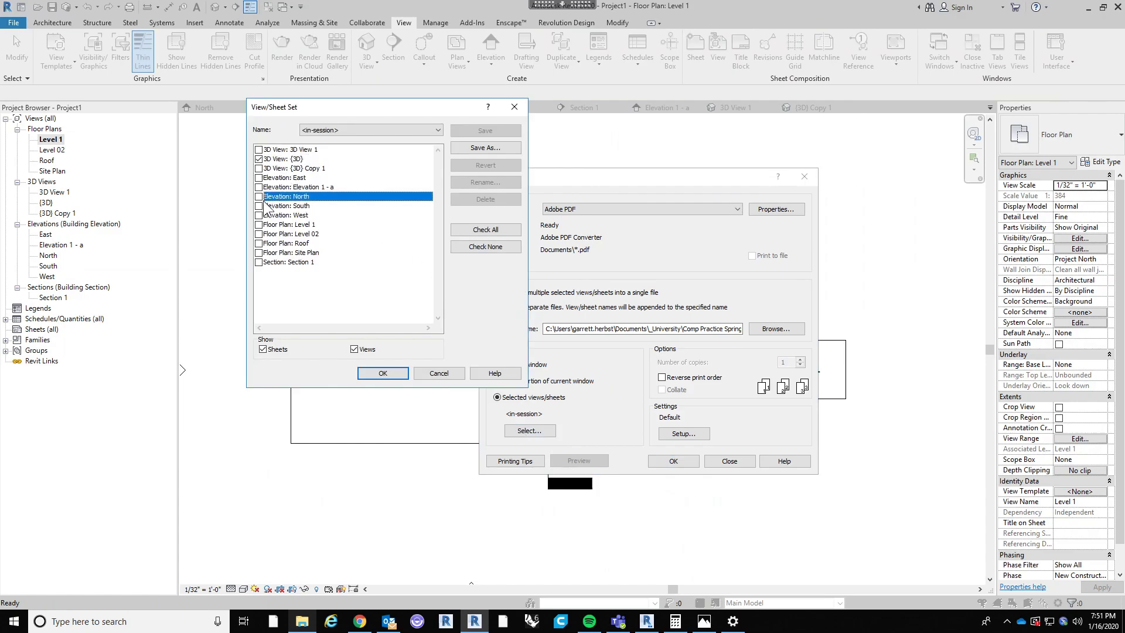
{"action": "left_click", "coordinate": [258, 215]}
{"action": "left_click", "coordinate": [258, 234]}
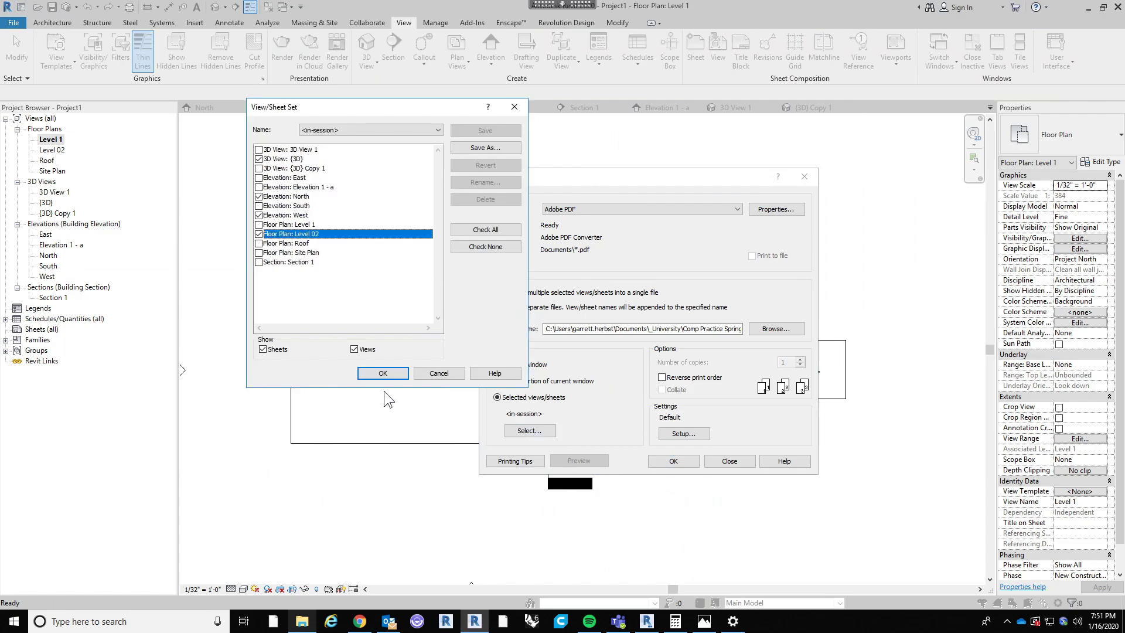
{"action": "left_click", "coordinate": [385, 377]}
{"action": "left_click", "coordinate": [587, 317]}
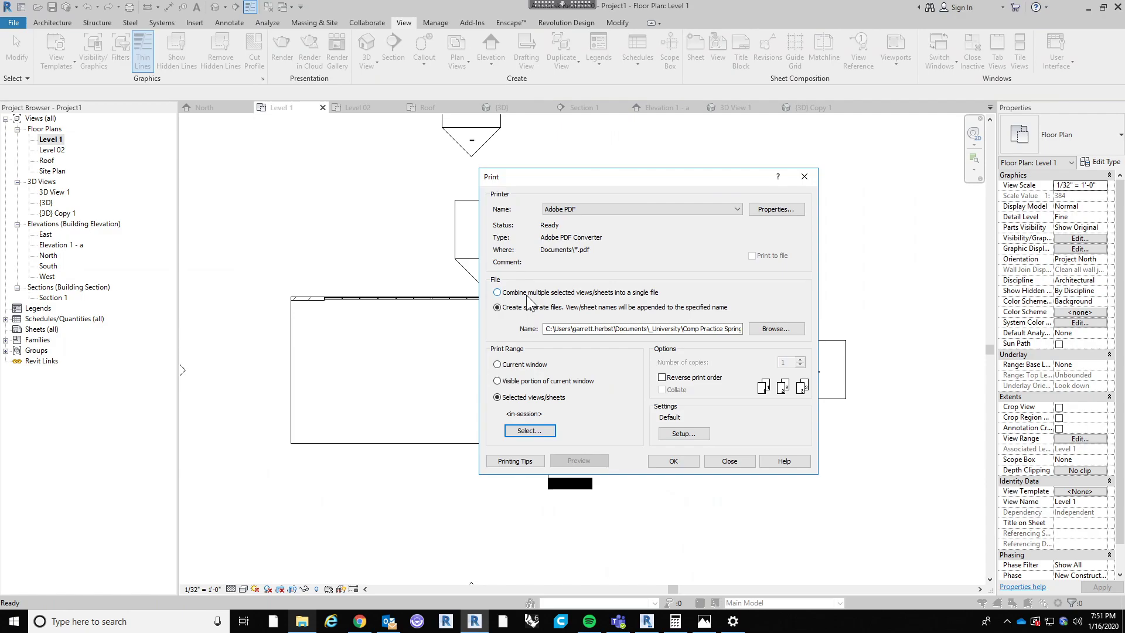
Step: Print the current window to Project1.pdf and dismiss the save reminder
{"action": "left_click", "coordinate": [497, 364]}
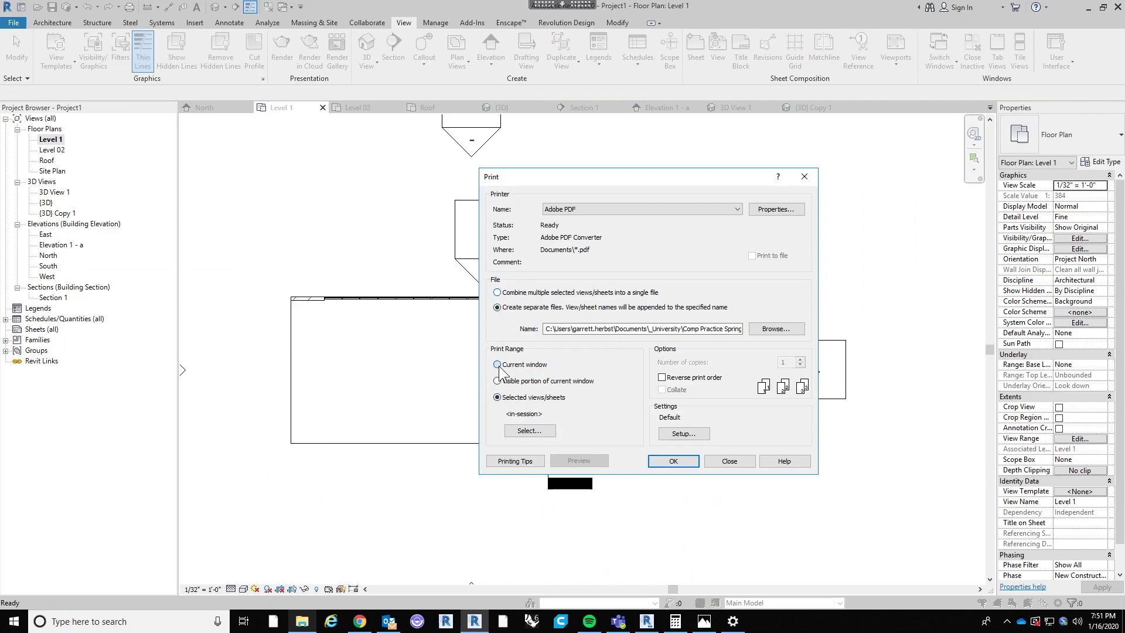
{"action": "left_click", "coordinate": [674, 461]}
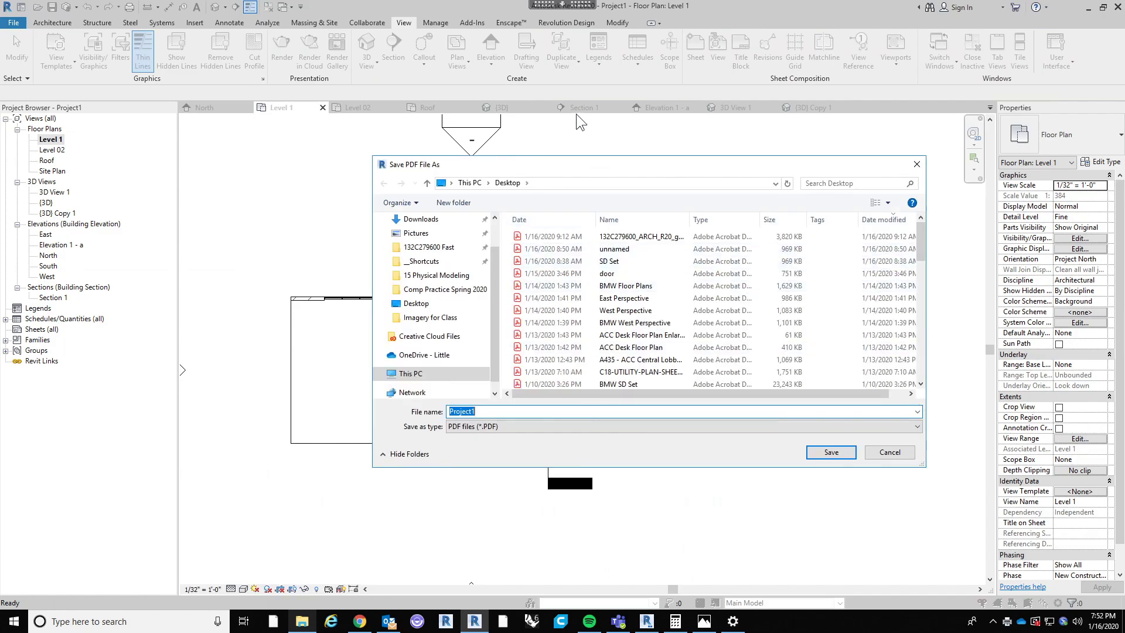
{"action": "left_click", "coordinate": [820, 449]}
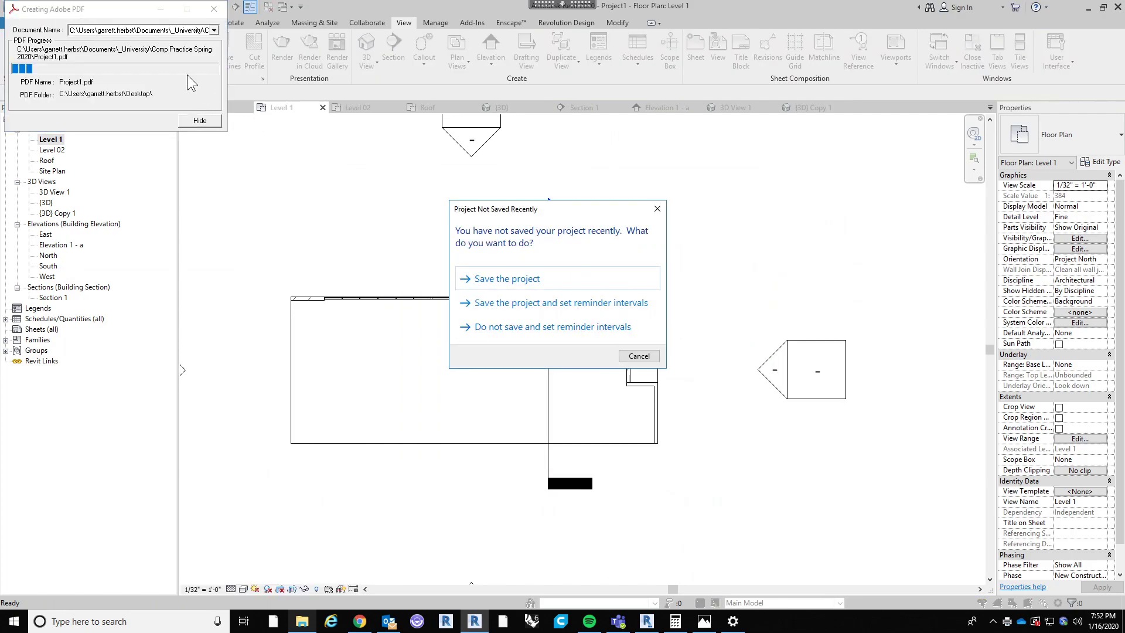
{"action": "left_click_drag", "start_coordinate": [117, 8], "coordinate": [191, 124]}
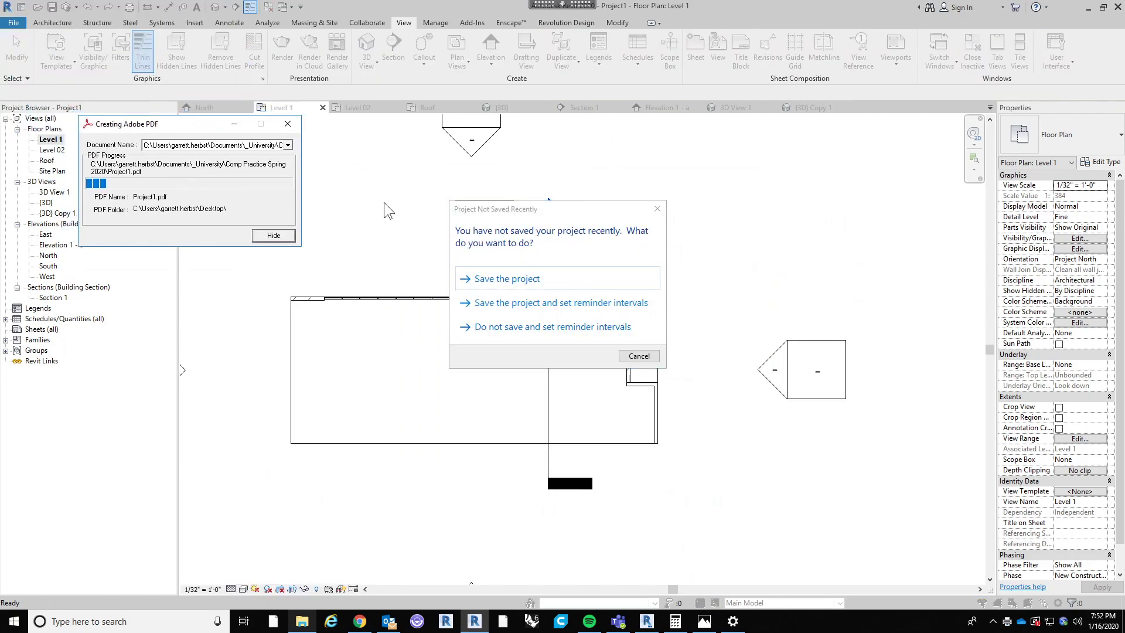
{"action": "left_click", "coordinate": [652, 354]}
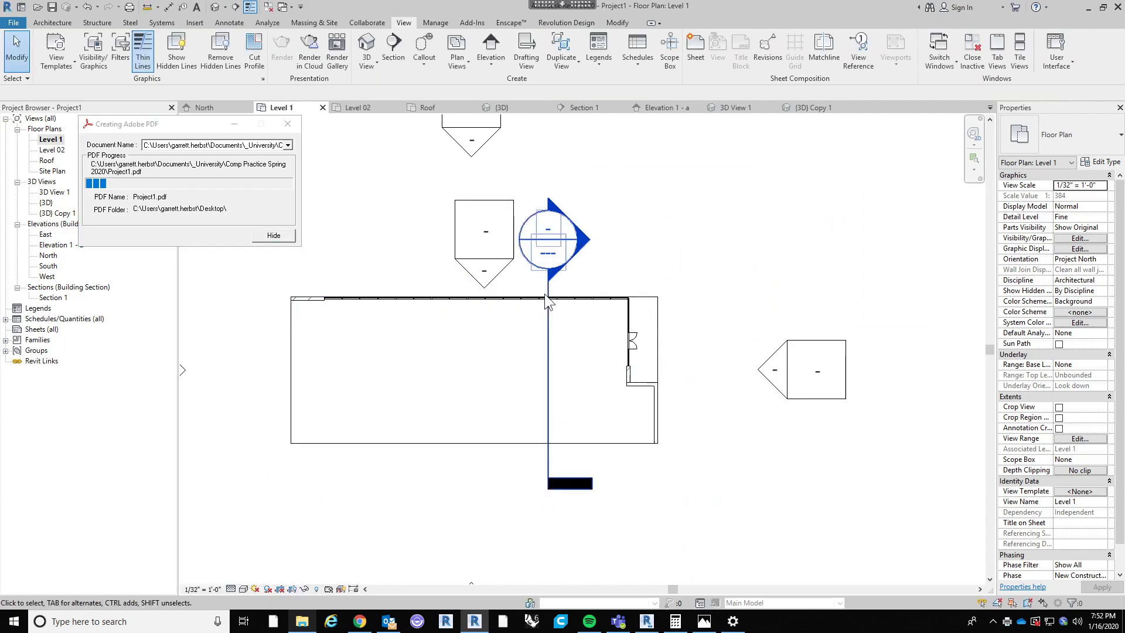
Step: Publish Assignment 1 - Contemporary House in Canvas, read its page, then return to Revit
{"action": "left_click", "coordinate": [288, 124]}
{"action": "left_click", "coordinate": [359, 620]}
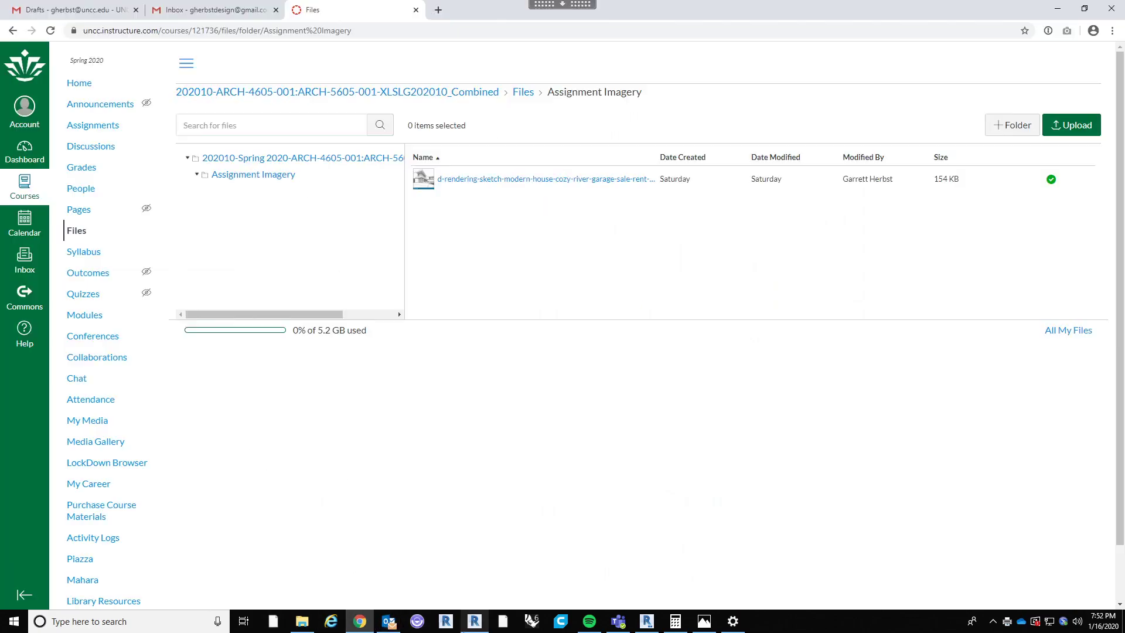
{"action": "left_click", "coordinate": [114, 126]}
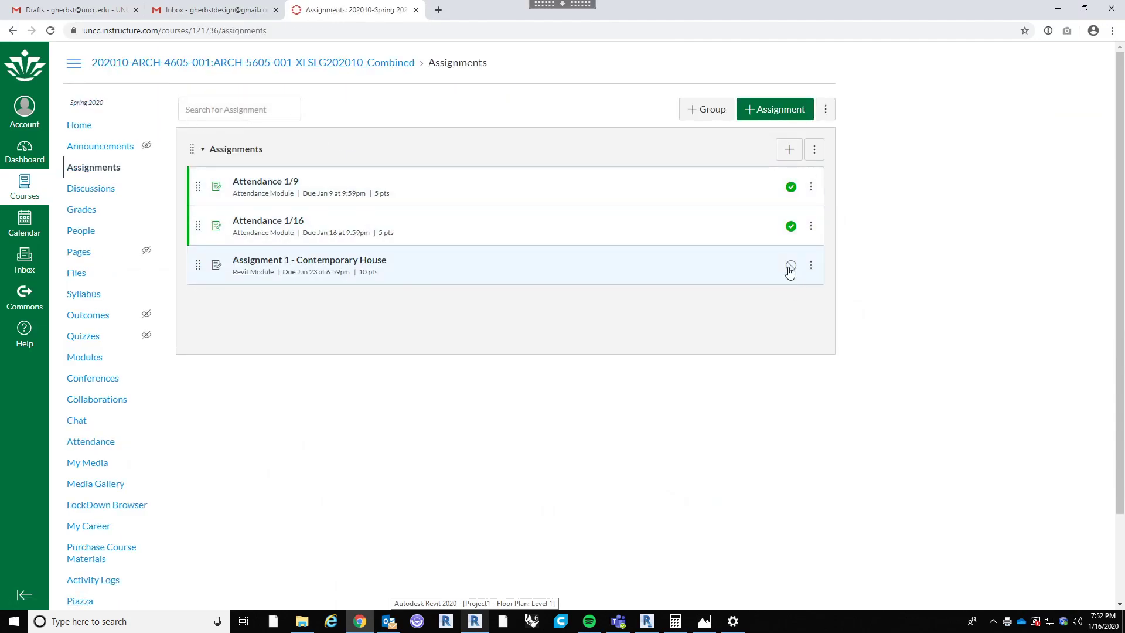
{"action": "left_click", "coordinate": [789, 266]}
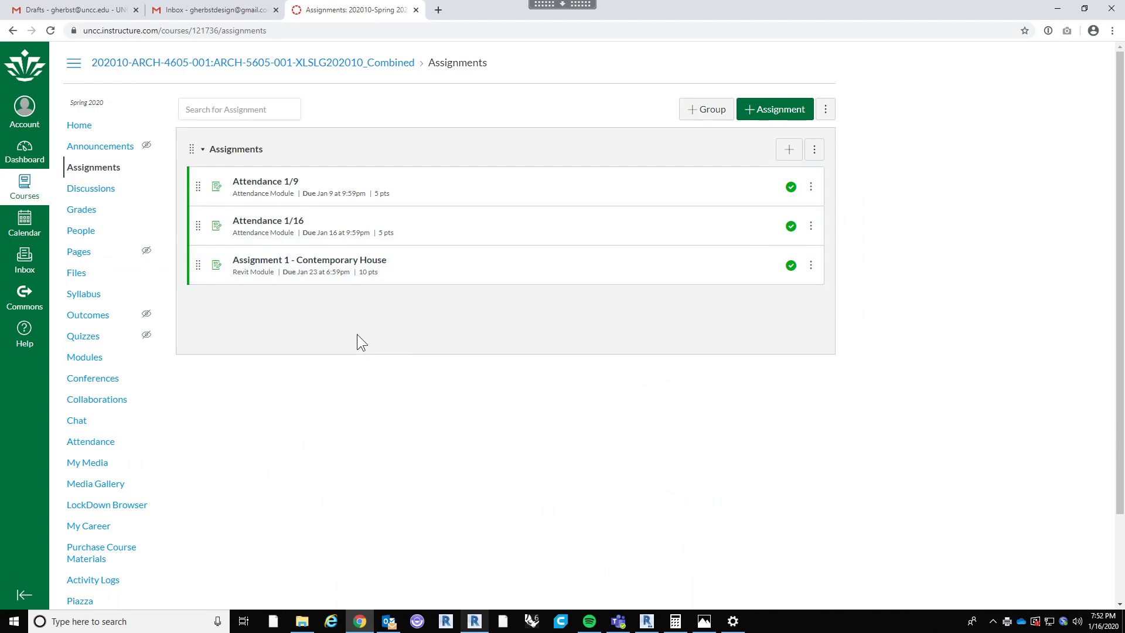
{"action": "left_click", "coordinate": [372, 267]}
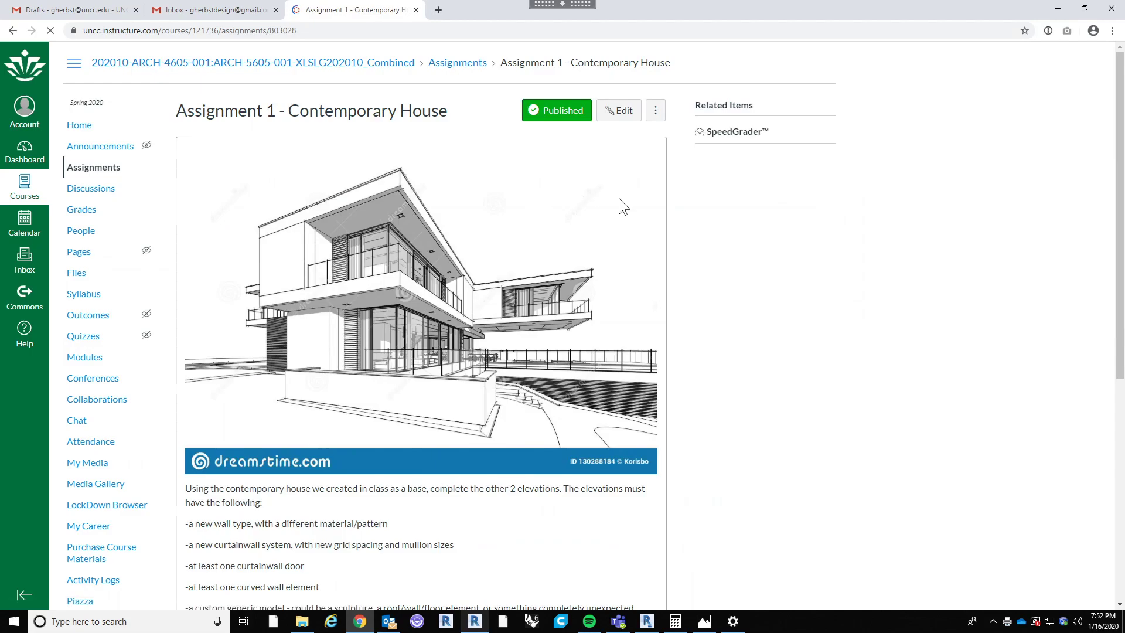
{"action": "scroll", "coordinate": [699, 242], "scroll_direction": "down", "scroll_amount": 2}
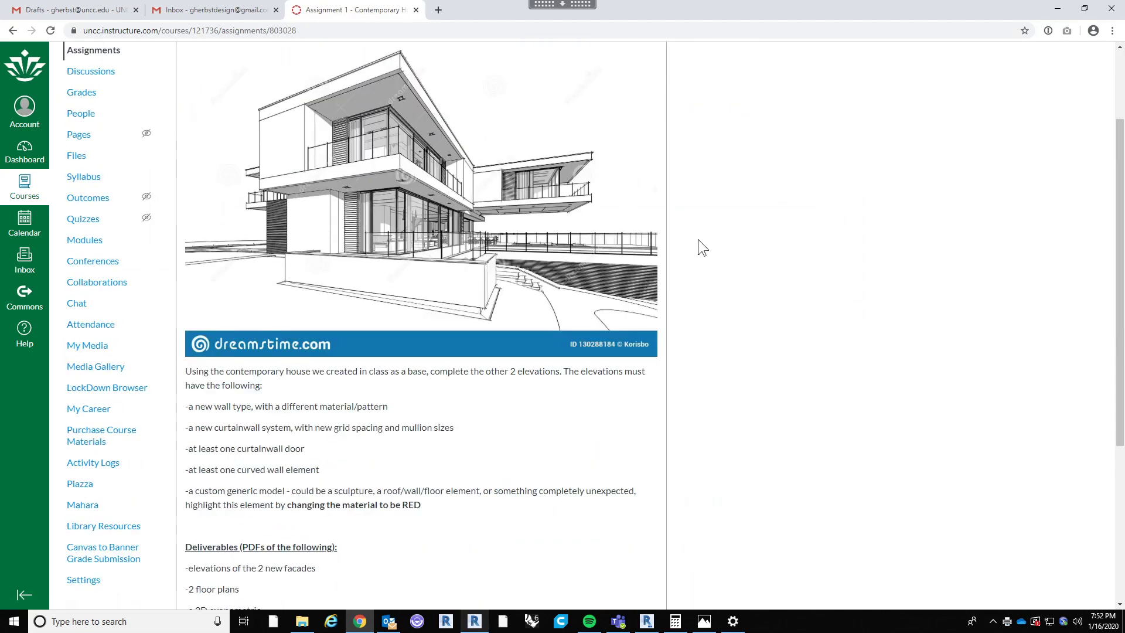
{"action": "left_click", "coordinate": [475, 621]}
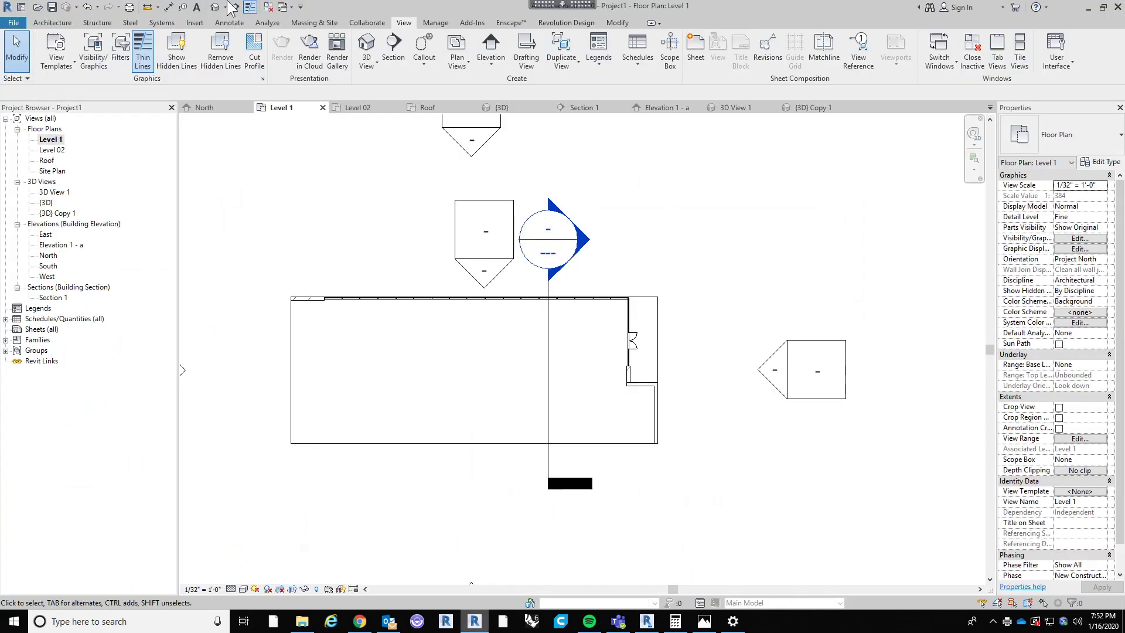
Step: Show and orbit the house in the default 3D view, then minimize Revit
{"action": "left_click", "coordinate": [215, 7]}
{"action": "middle_click_drag", "start_coordinate": [672, 427], "coordinate": [410, 445], "text": "shift"}
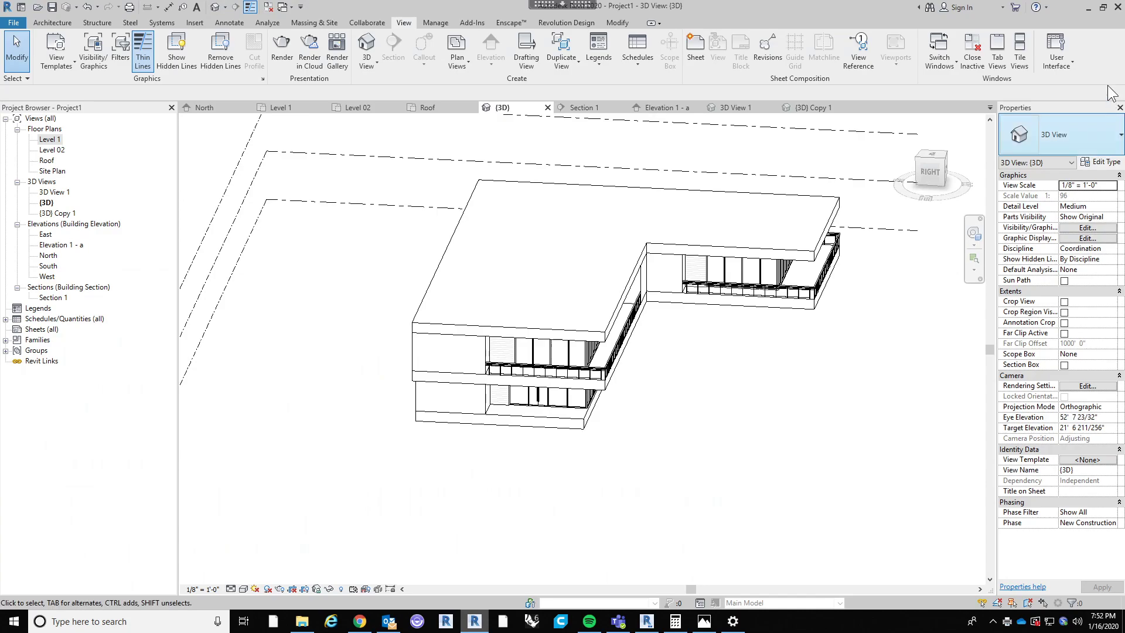
{"action": "left_click", "coordinate": [1087, 10]}
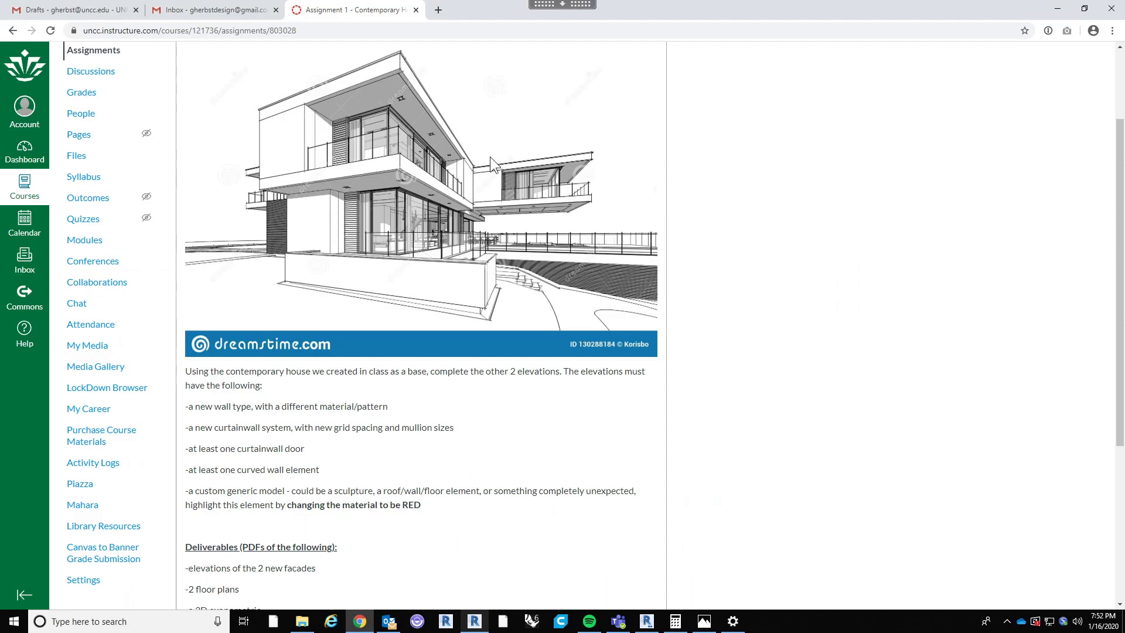
Step: Read the assignment requirements, highlighting the RED material rule, then return to Revit
{"action": "scroll", "coordinate": [765, 230], "scroll_direction": "down", "scroll_amount": 2}
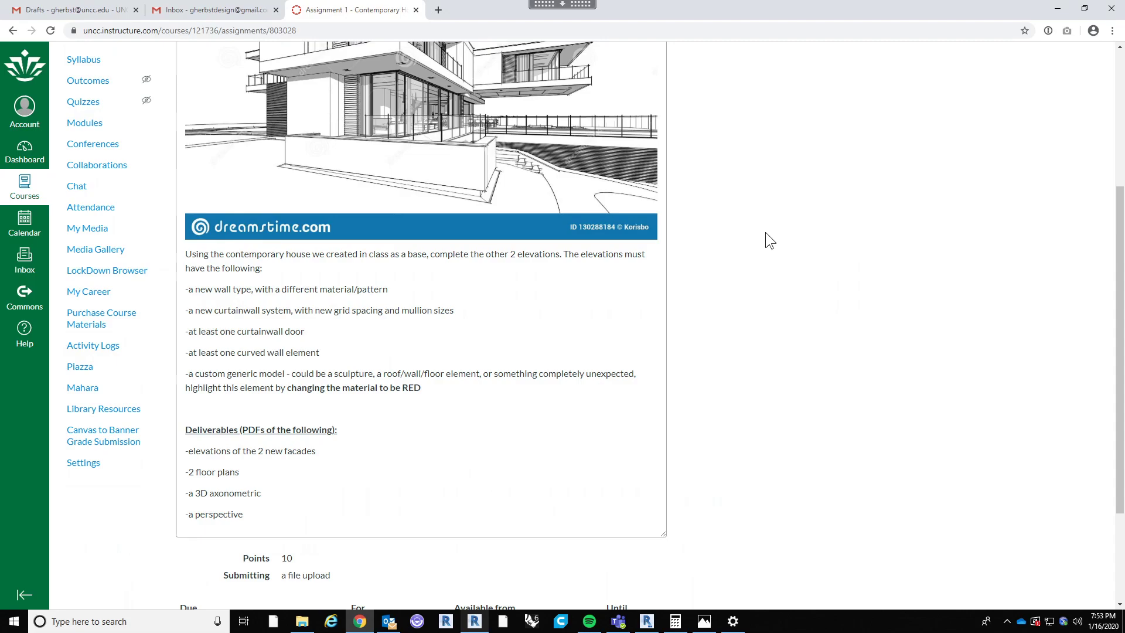
{"action": "left_click_drag", "start_coordinate": [287, 387], "coordinate": [422, 391]}
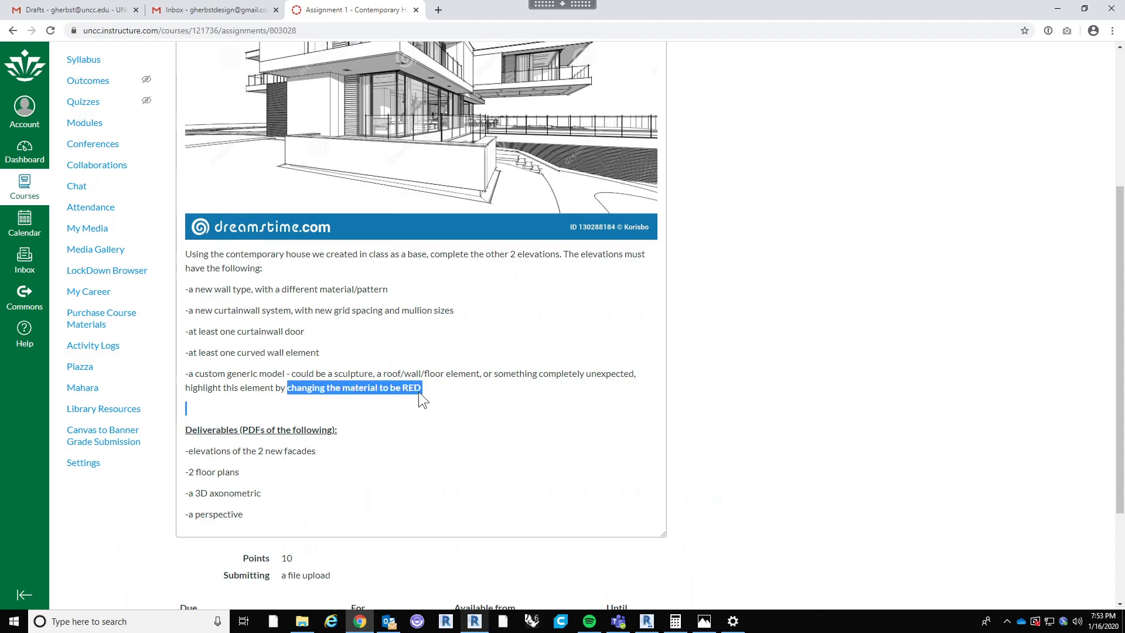
{"action": "left_click", "coordinate": [445, 429]}
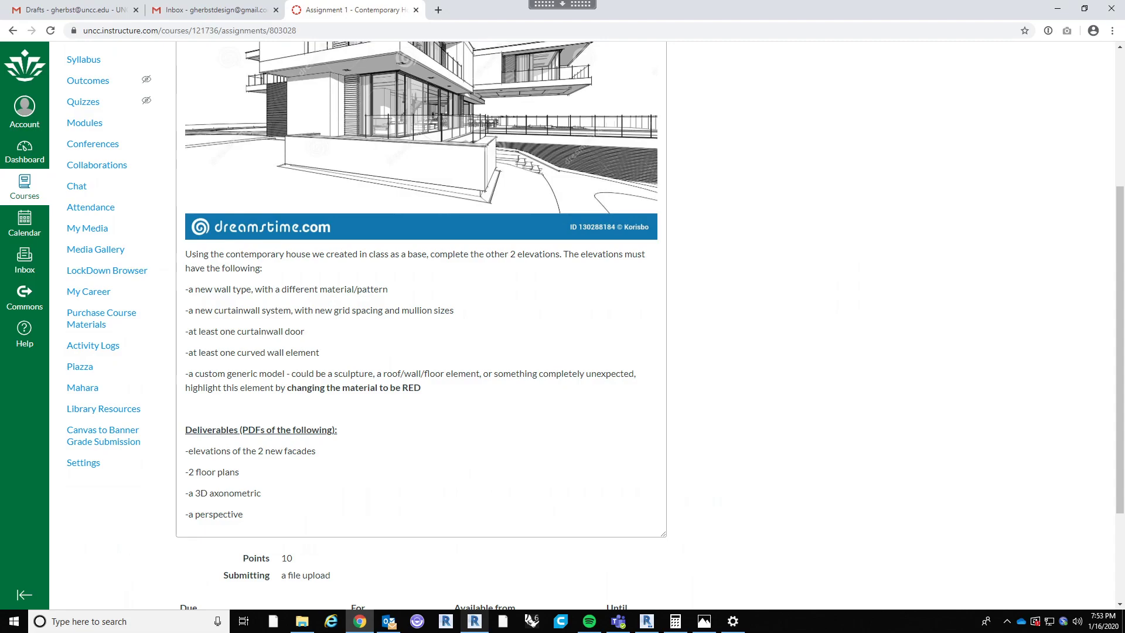
{"action": "left_click", "coordinate": [476, 622]}
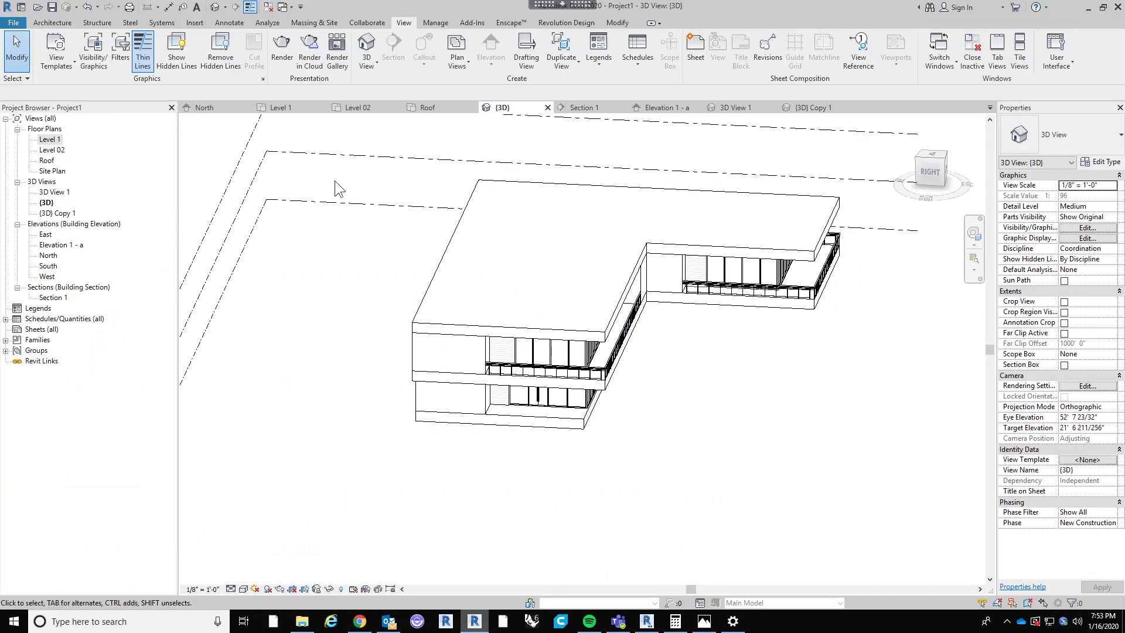
Step: Draw a curved curtain wall left of the house with the Start-End-Radius Arc tool
{"action": "left_click", "coordinate": [42, 23]}
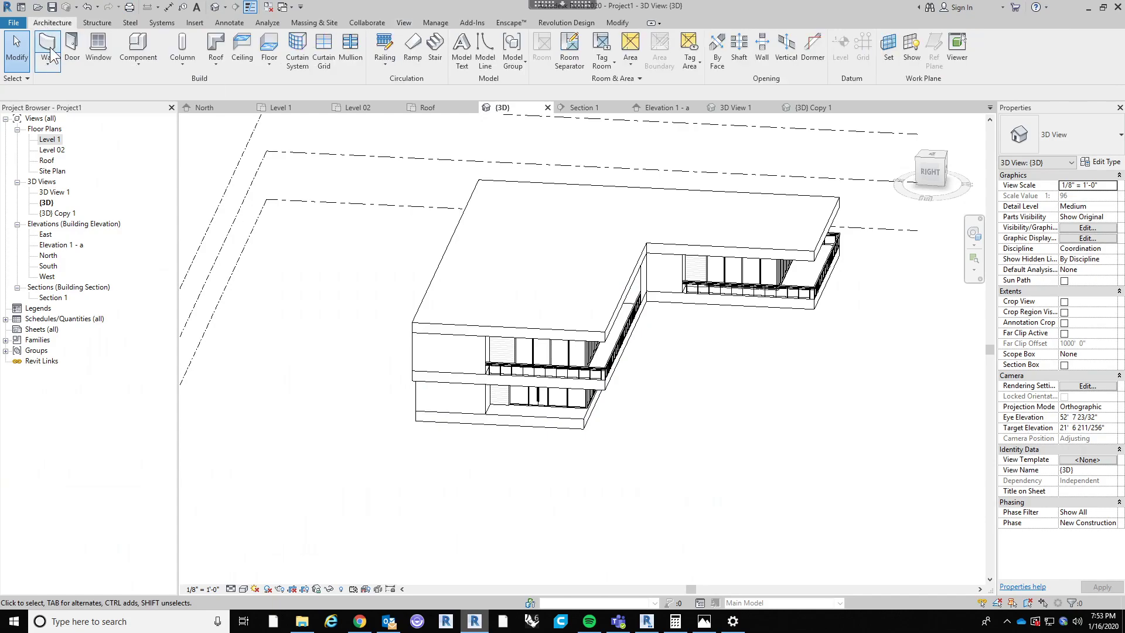
{"action": "left_click", "coordinate": [51, 55]}
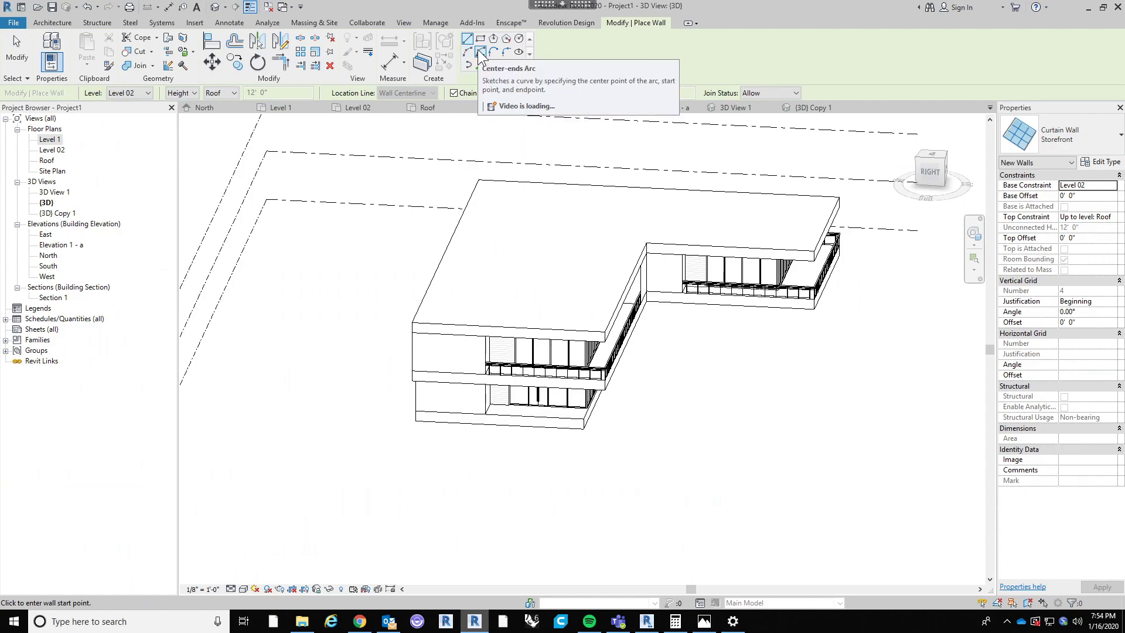
{"action": "left_click", "coordinate": [468, 53]}
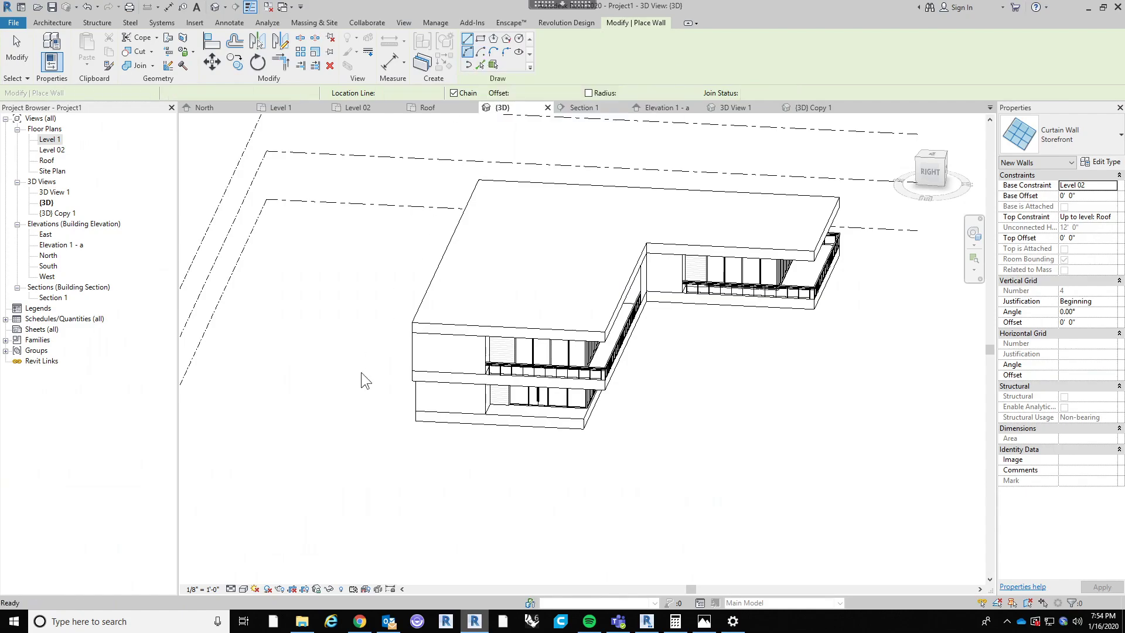
{"action": "left_click", "coordinate": [324, 436]}
{"action": "left_click", "coordinate": [346, 314]}
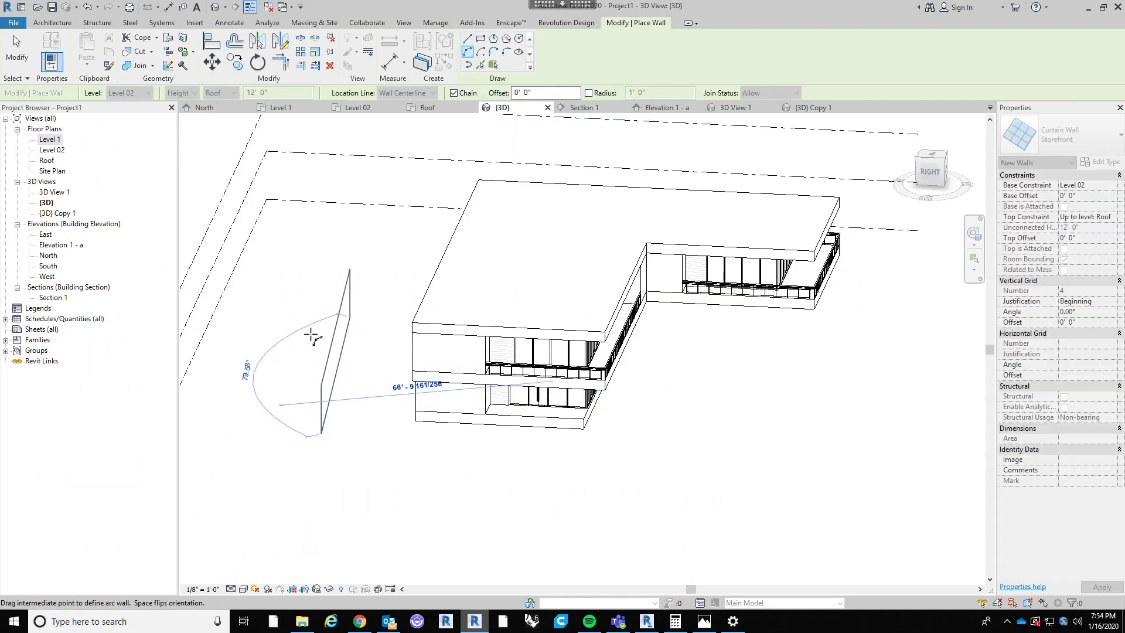
{"action": "left_click", "coordinate": [301, 335]}
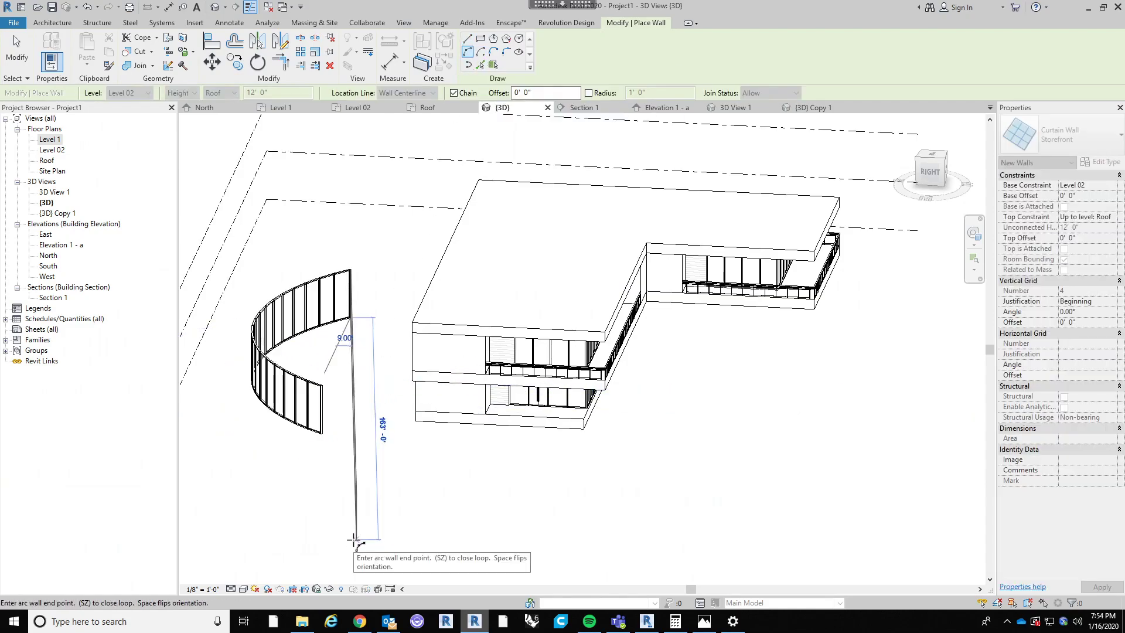
{"action": "key", "text": "Escape"}
{"action": "key", "text": "Escape"}
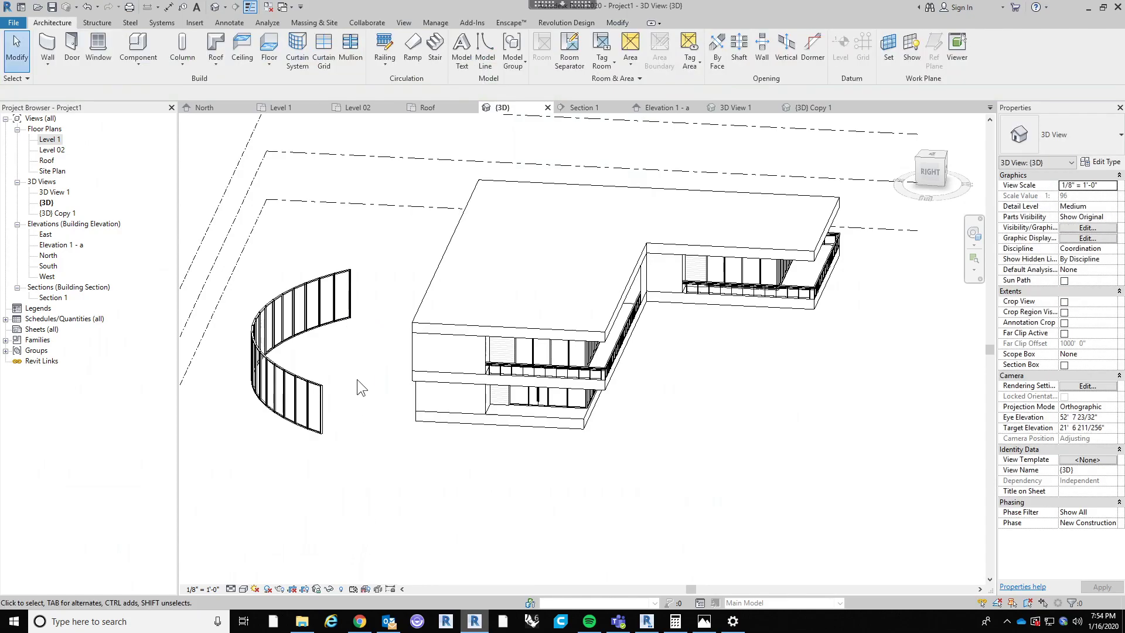
Step: Delete the curved curtain wall and open the Level 1 floor plan
{"action": "middle_click_drag", "start_coordinate": [356, 378], "coordinate": [381, 350], "text": "shift"}
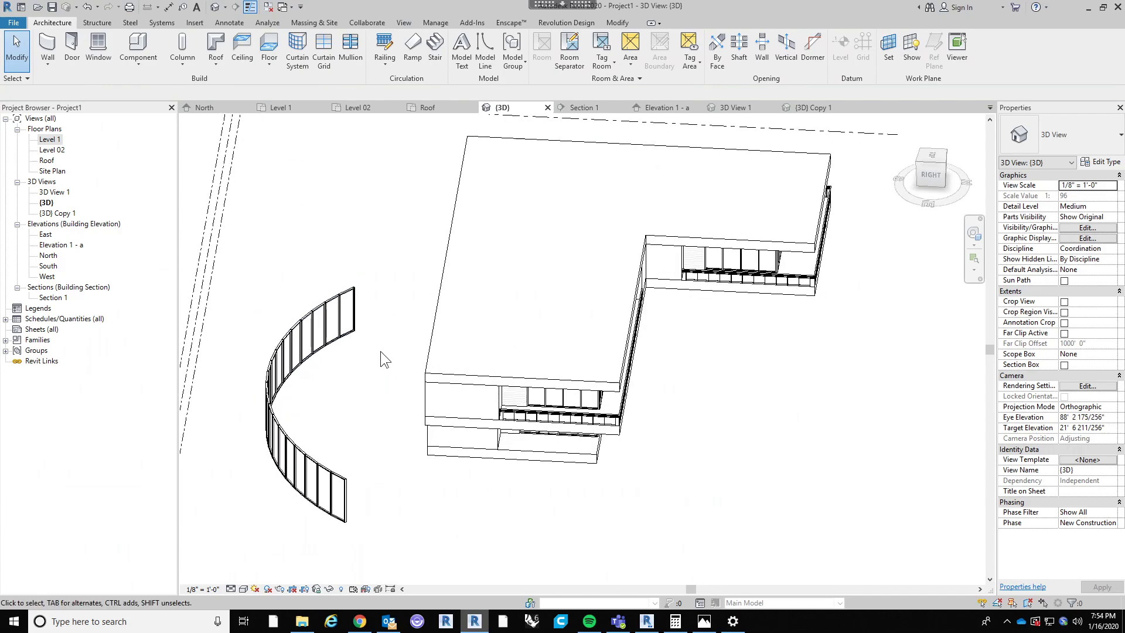
{"action": "left_click", "coordinate": [346, 339]}
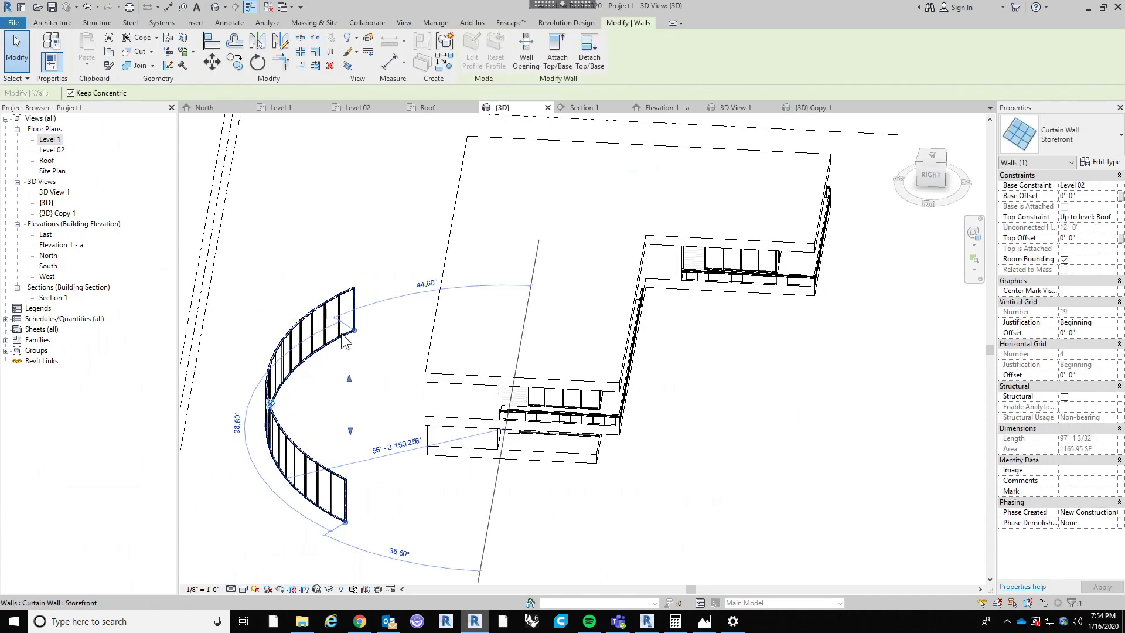
{"action": "key", "text": "Delete"}
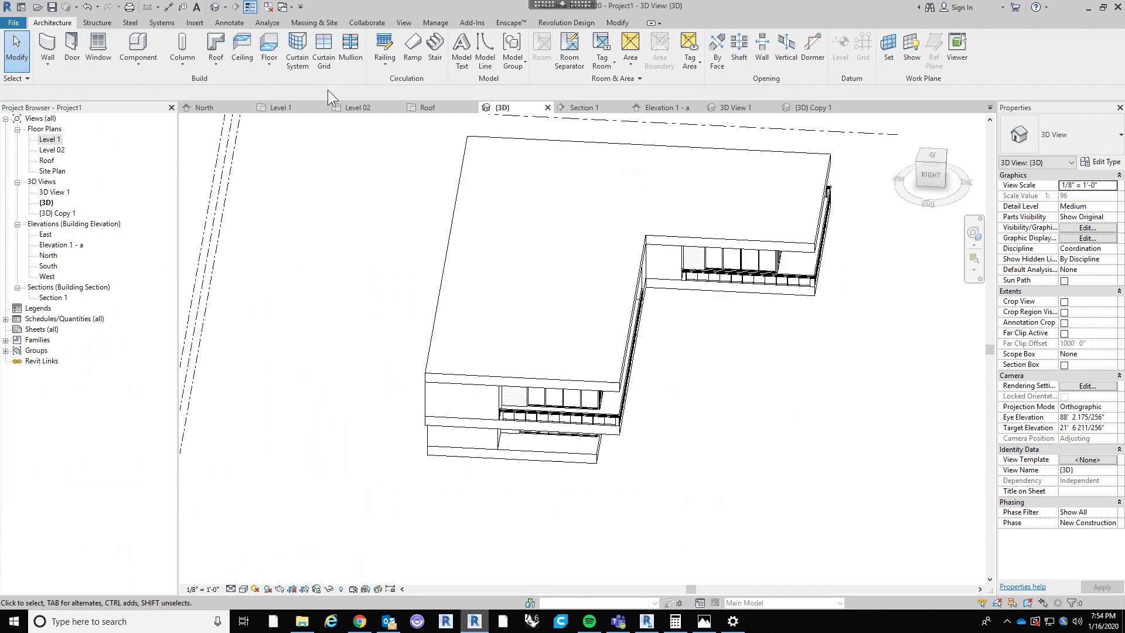
{"action": "double_click", "coordinate": [50, 141]}
Step: Draw a Storefront curtain wall arc above-right of the house with Start-End-Radius Arc
{"action": "left_click", "coordinate": [47, 45]}
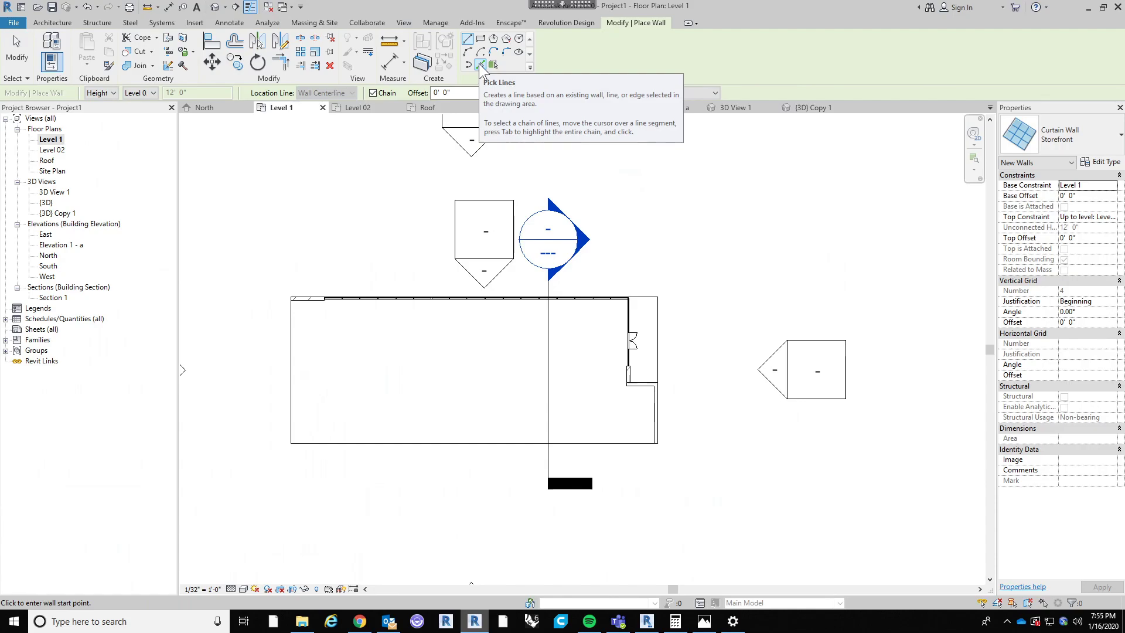
{"action": "left_click", "coordinate": [467, 51]}
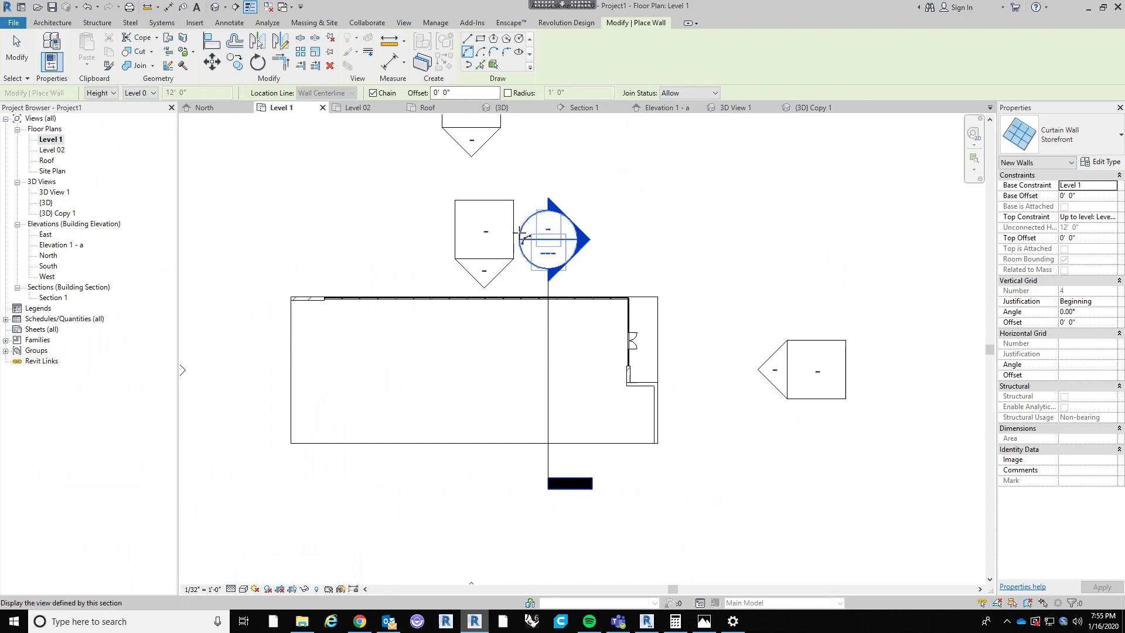
{"action": "left_click", "coordinate": [636, 246]}
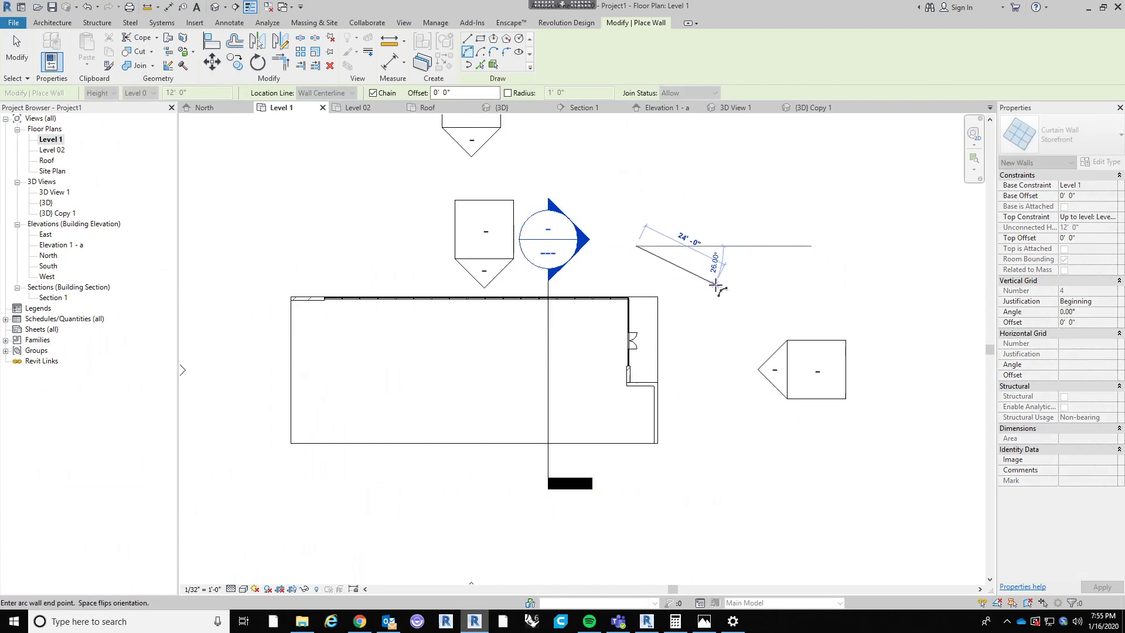
{"action": "left_click", "coordinate": [715, 284]}
{"action": "left_click", "coordinate": [705, 252]}
{"action": "key", "text": "Escape"}
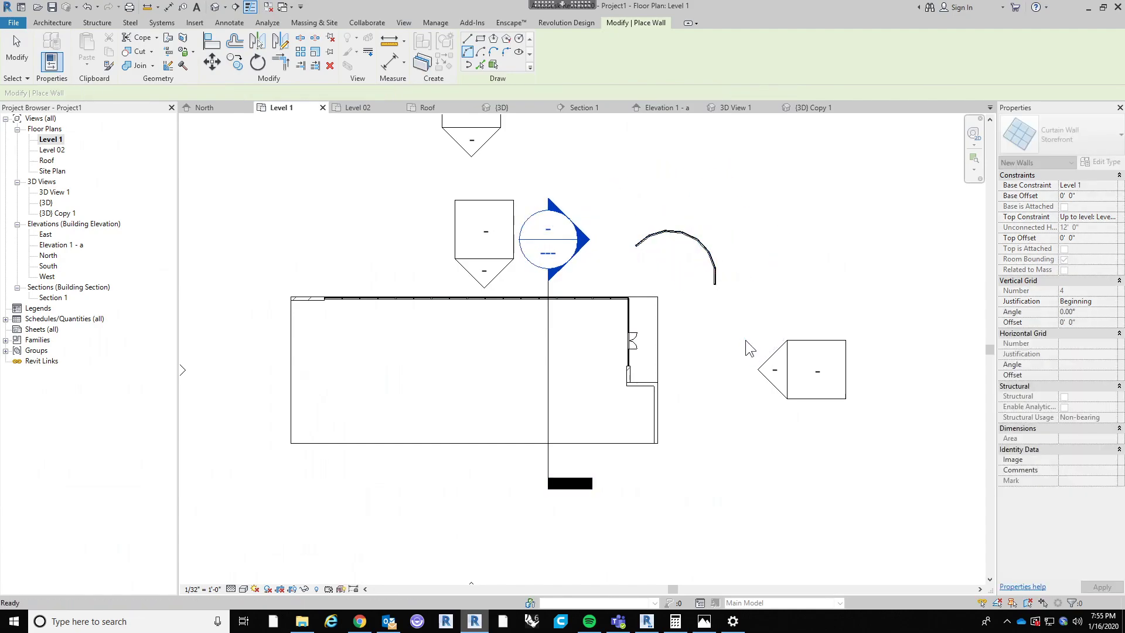
{"action": "key", "text": "Escape"}
Step: Select and inspect the new curved wall, then start placing another wall
{"action": "left_click", "coordinate": [729, 276]}
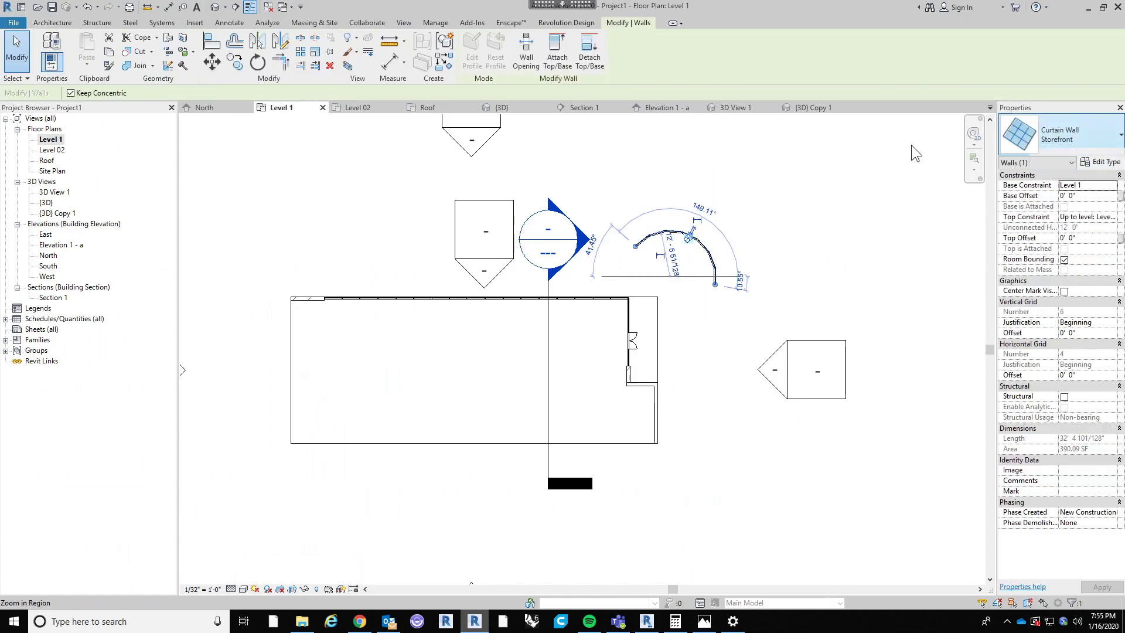
{"action": "scroll", "coordinate": [710, 246], "scroll_direction": "up", "scroll_amount": 5}
{"action": "left_click", "coordinate": [754, 255]}
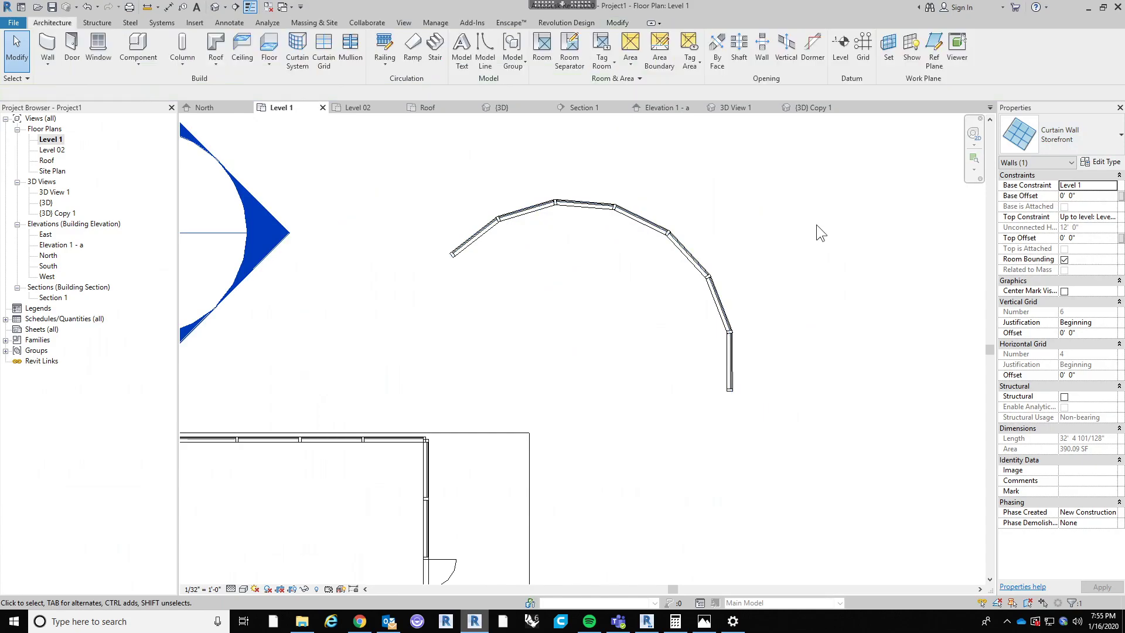
{"action": "left_click", "coordinate": [48, 45]}
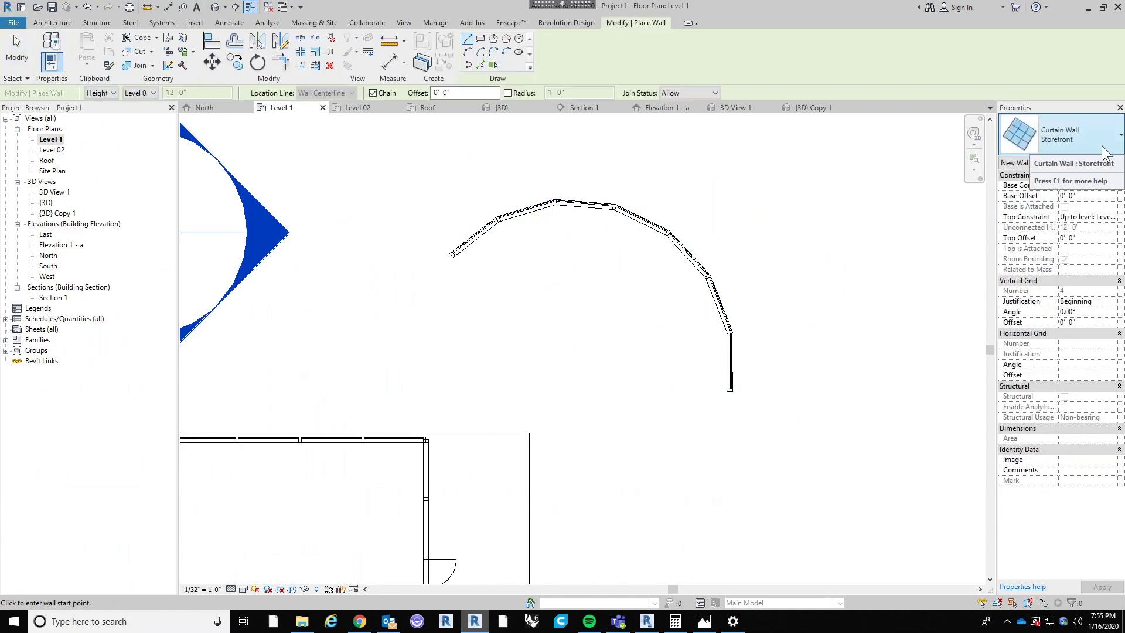
Step: Switch the wall to Exterior Glazing and set its type's Vertical Grid Layout to None
{"action": "left_click", "coordinate": [1107, 137]}
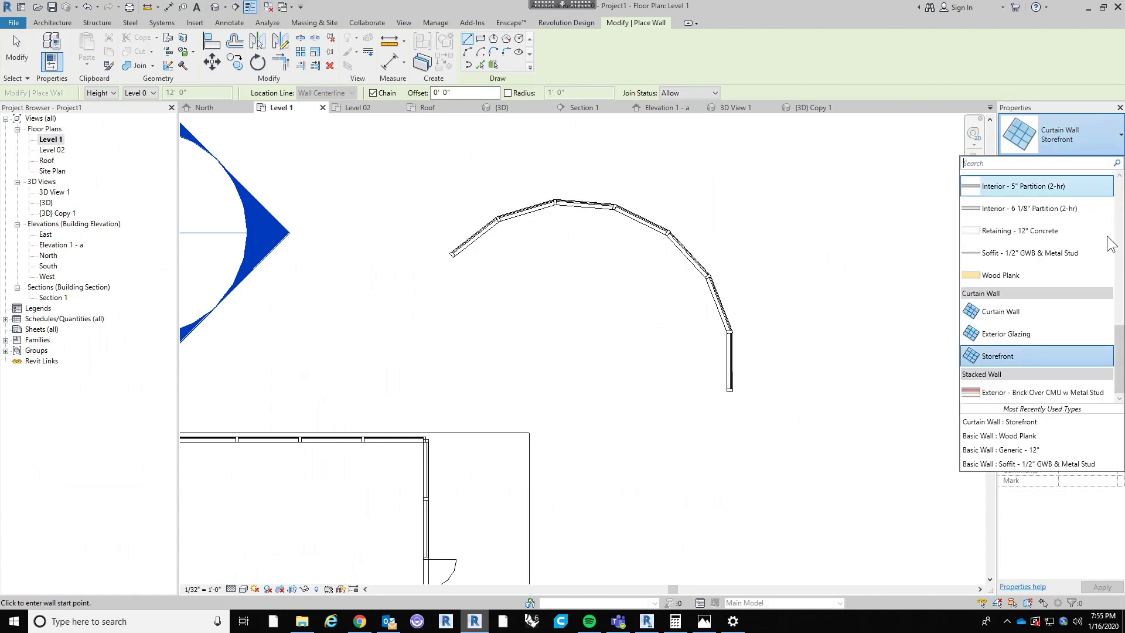
{"action": "left_click", "coordinate": [1012, 333]}
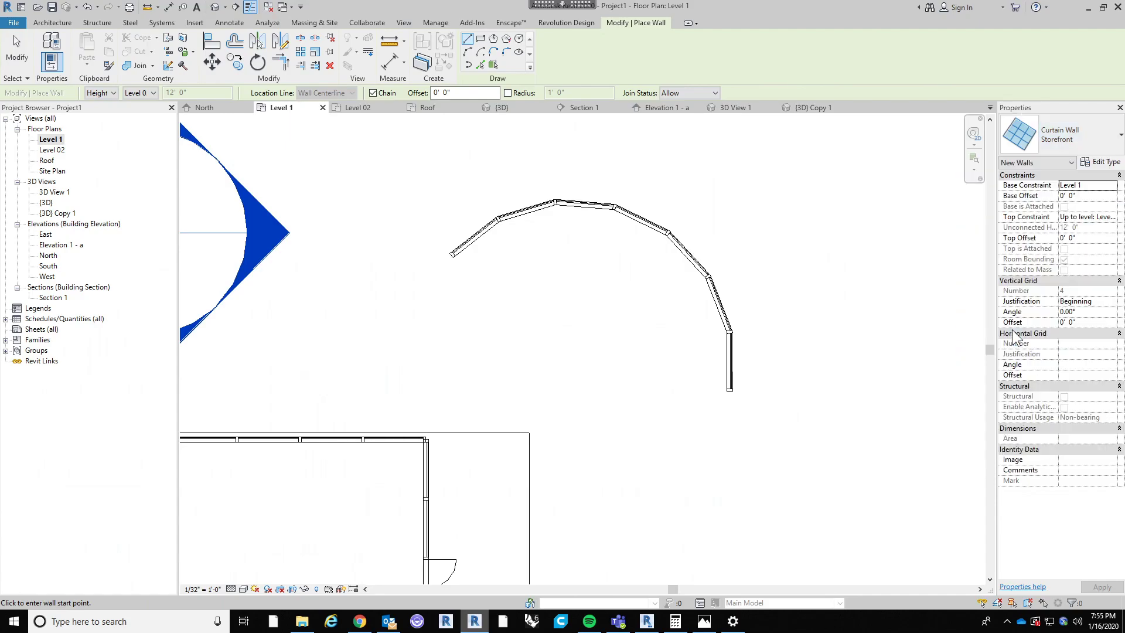
{"action": "left_click", "coordinate": [1101, 161]}
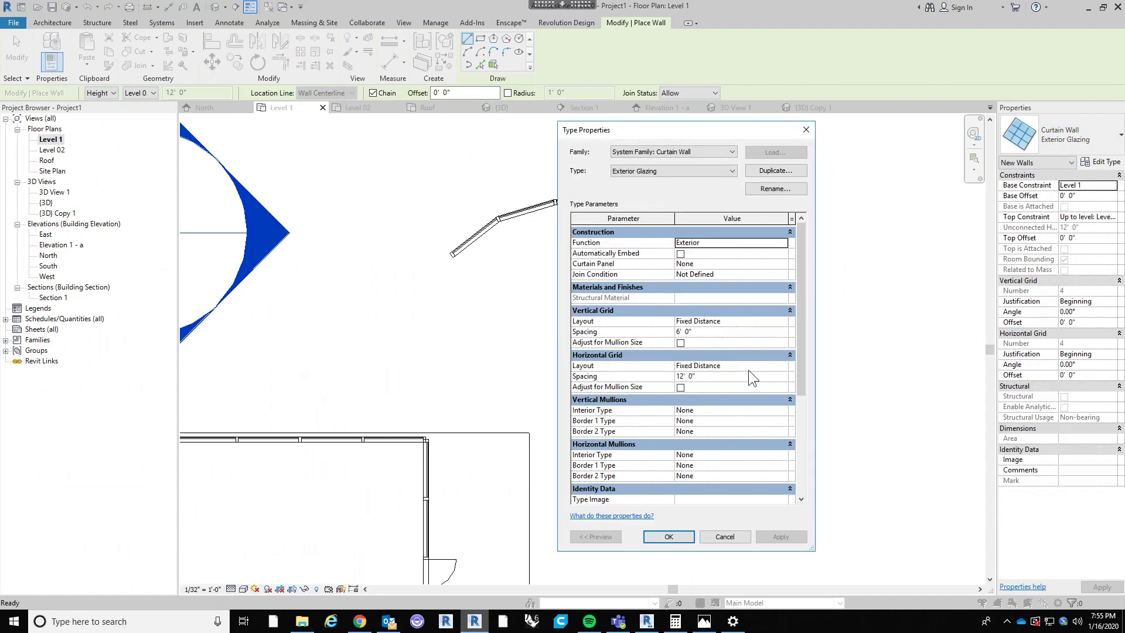
{"action": "left_click", "coordinate": [783, 321]}
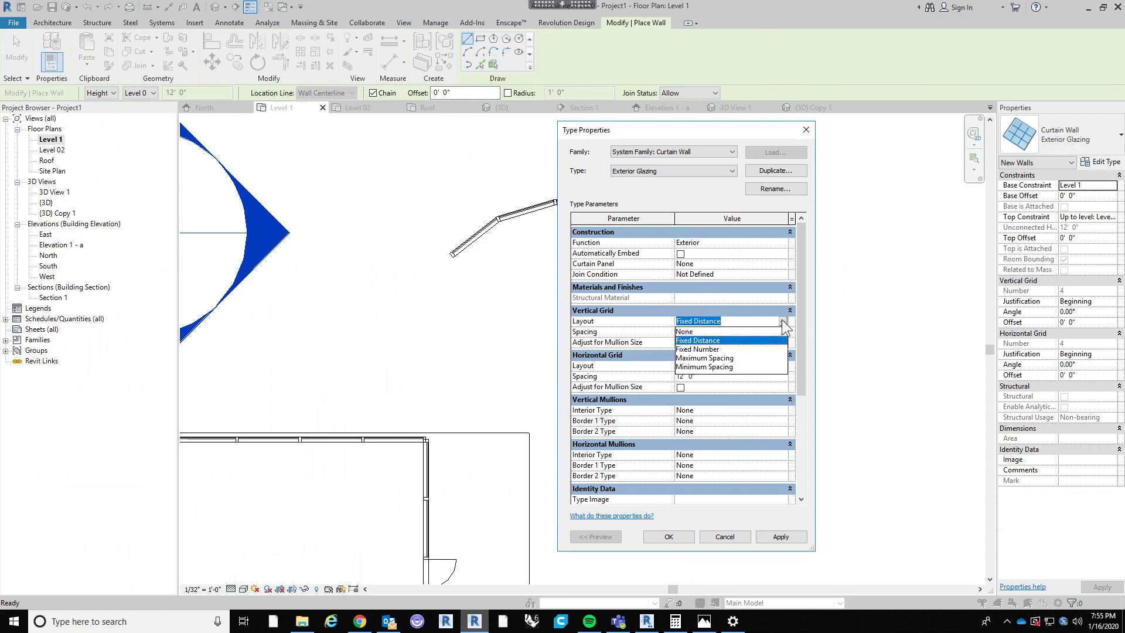
{"action": "left_click", "coordinate": [758, 339]}
{"action": "left_click", "coordinate": [668, 537]}
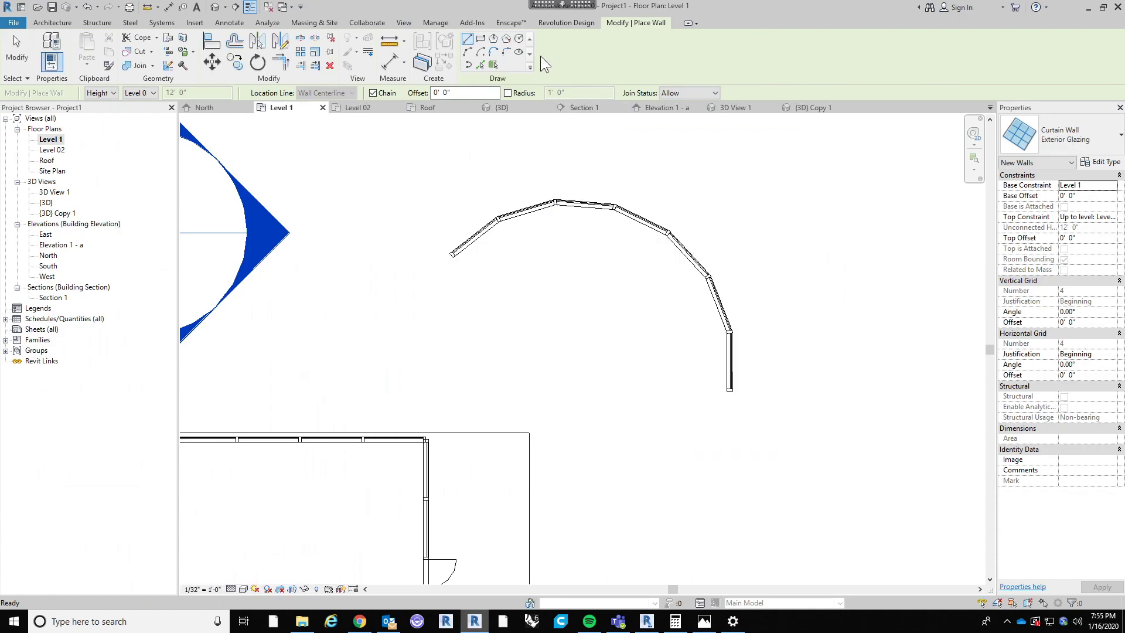
Step: Draw an arc-shaped Exterior Glazing wall to the right of the curved storefront wall
{"action": "left_click", "coordinate": [467, 51]}
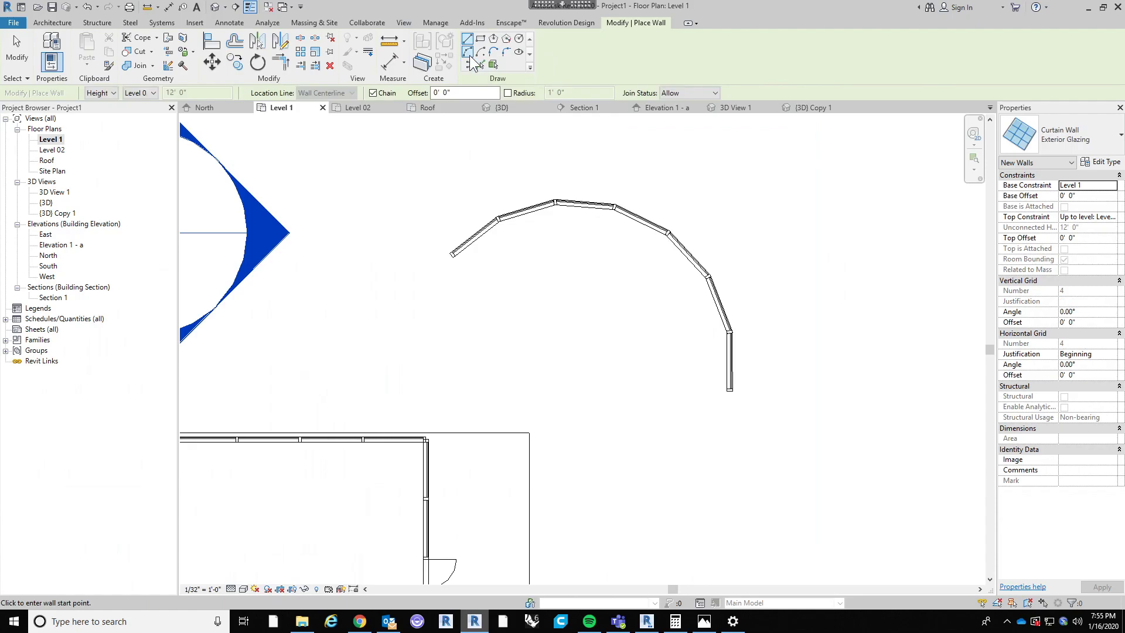
{"action": "left_click", "coordinate": [752, 238]}
{"action": "scroll", "coordinate": [870, 208], "scroll_direction": "down", "scroll_amount": 5}
{"action": "left_click", "coordinate": [873, 269]}
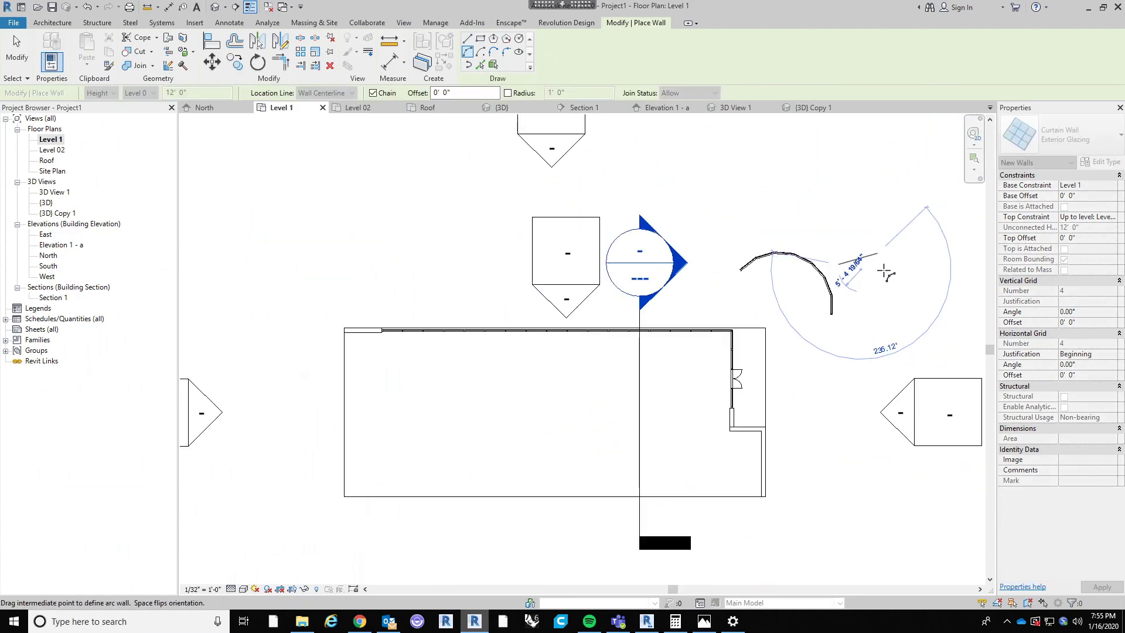
{"action": "scroll", "coordinate": [867, 270], "scroll_direction": "up", "scroll_amount": 5}
{"action": "left_click", "coordinate": [890, 343]}
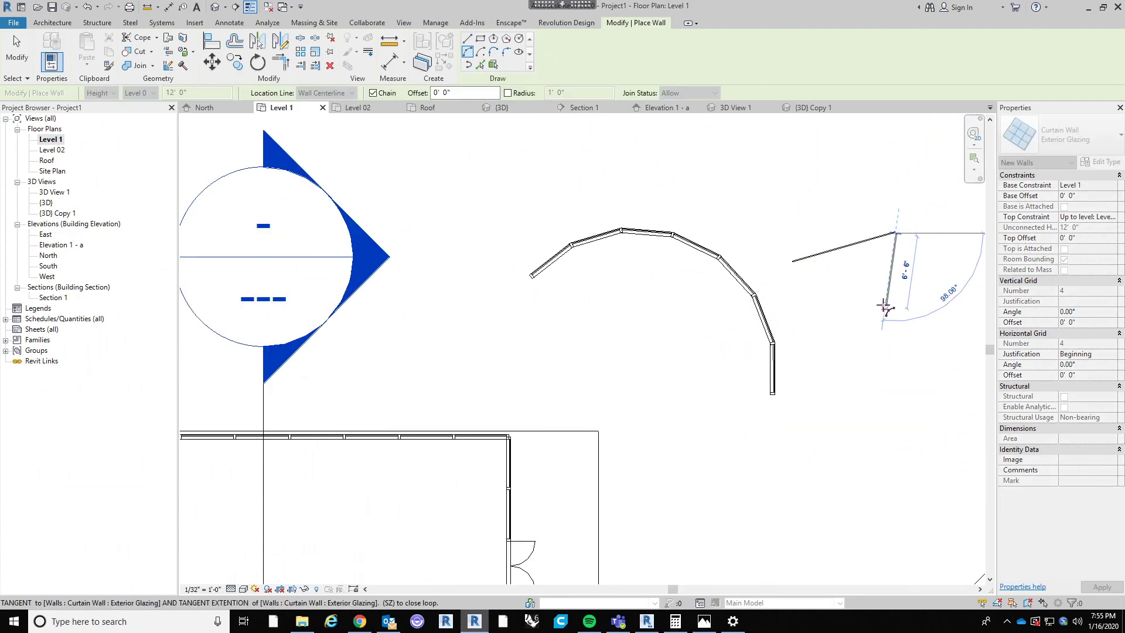
{"action": "scroll", "coordinate": [882, 307], "scroll_direction": "up", "scroll_amount": 3}
{"action": "key", "text": "Escape"}
{"action": "key", "text": "Escape"}
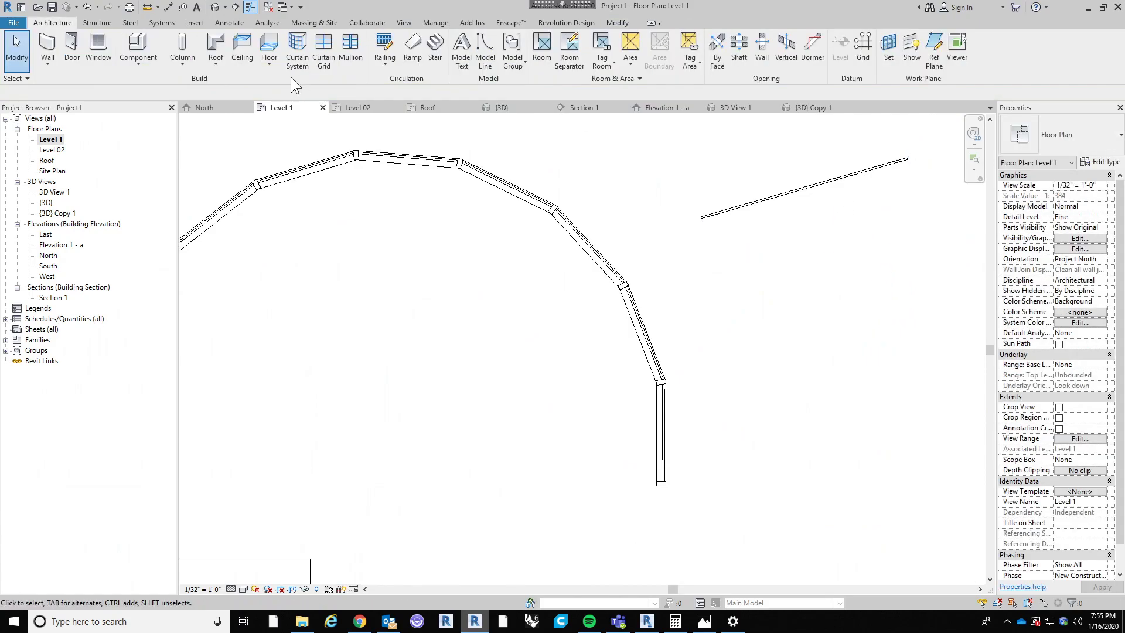
Step: Add three curtain grid lines to the second curved wall to facet it
{"action": "left_click", "coordinate": [324, 56]}
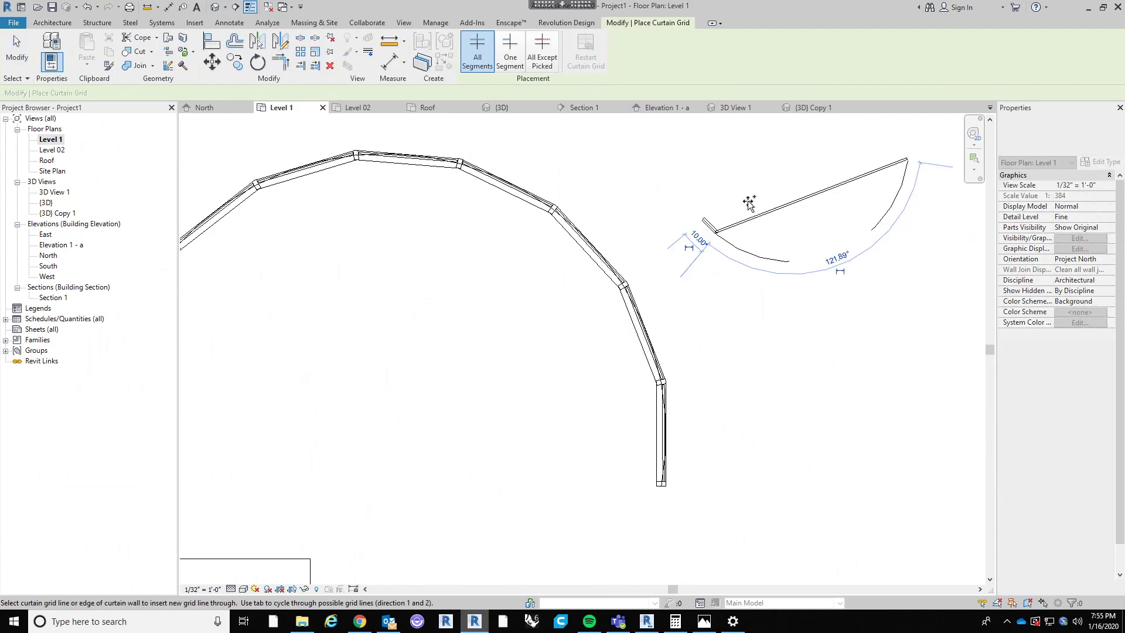
{"action": "left_click", "coordinate": [791, 220]}
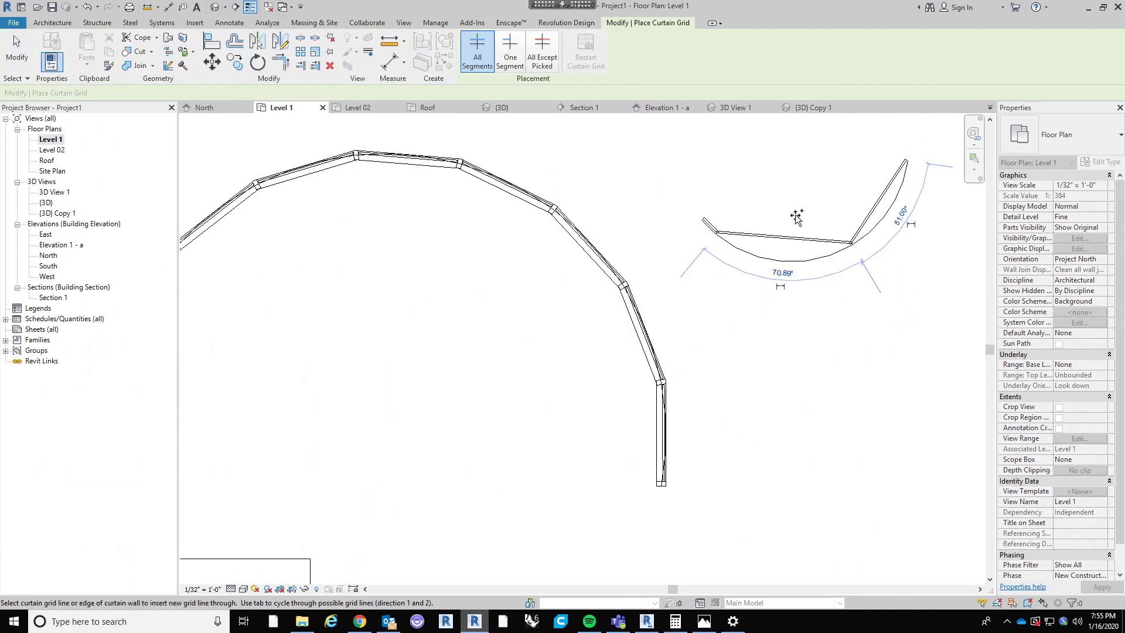
{"action": "left_click", "coordinate": [878, 206]}
{"action": "left_click", "coordinate": [897, 186]}
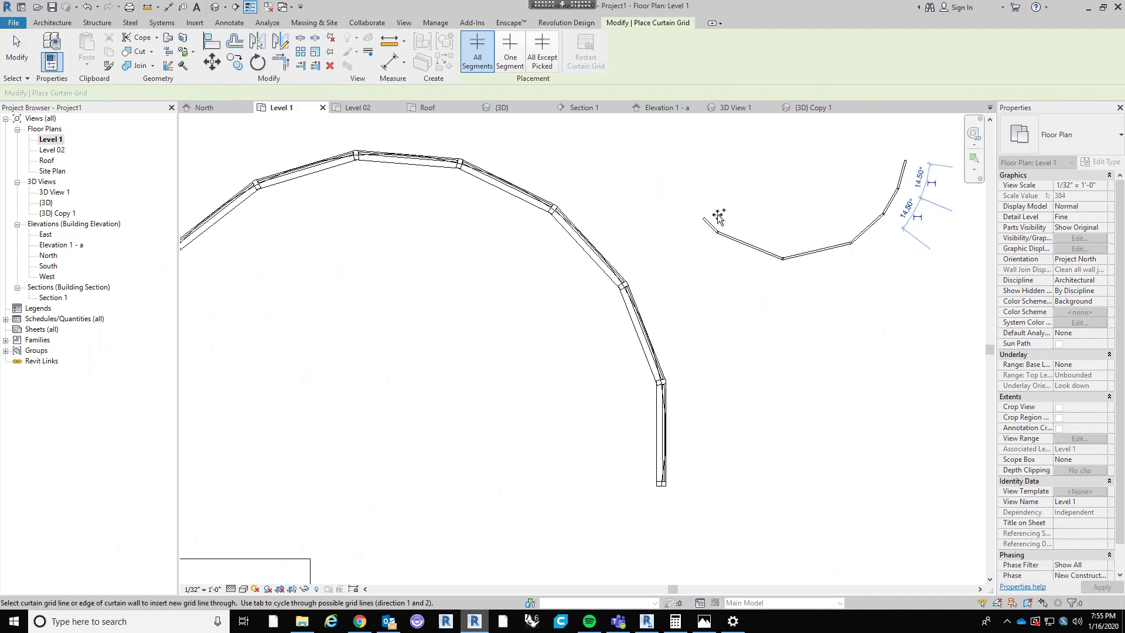
{"action": "key", "text": "Escape"}
{"action": "key", "text": "Escape"}
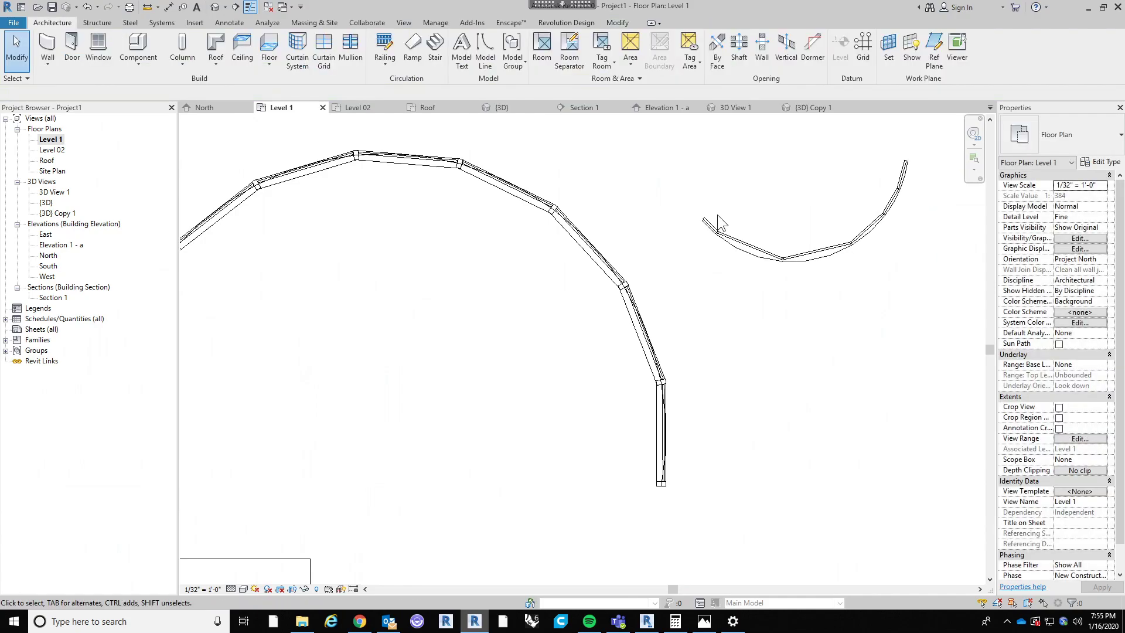
Step: Delete the small arc curtain wall, keeping the large Storefront wall, and return to Canvas
{"action": "scroll", "coordinate": [765, 362], "scroll_direction": "down", "scroll_amount": 2}
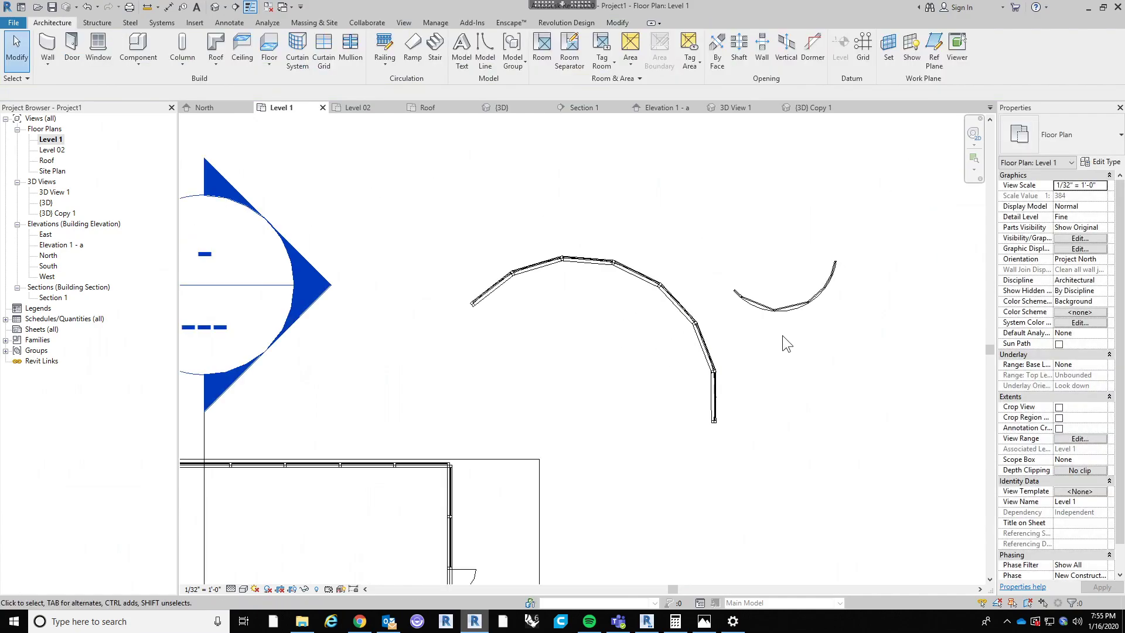
{"action": "left_click", "coordinate": [788, 310]}
{"action": "key", "text": "Delete"}
{"action": "left_click", "coordinate": [691, 311]}
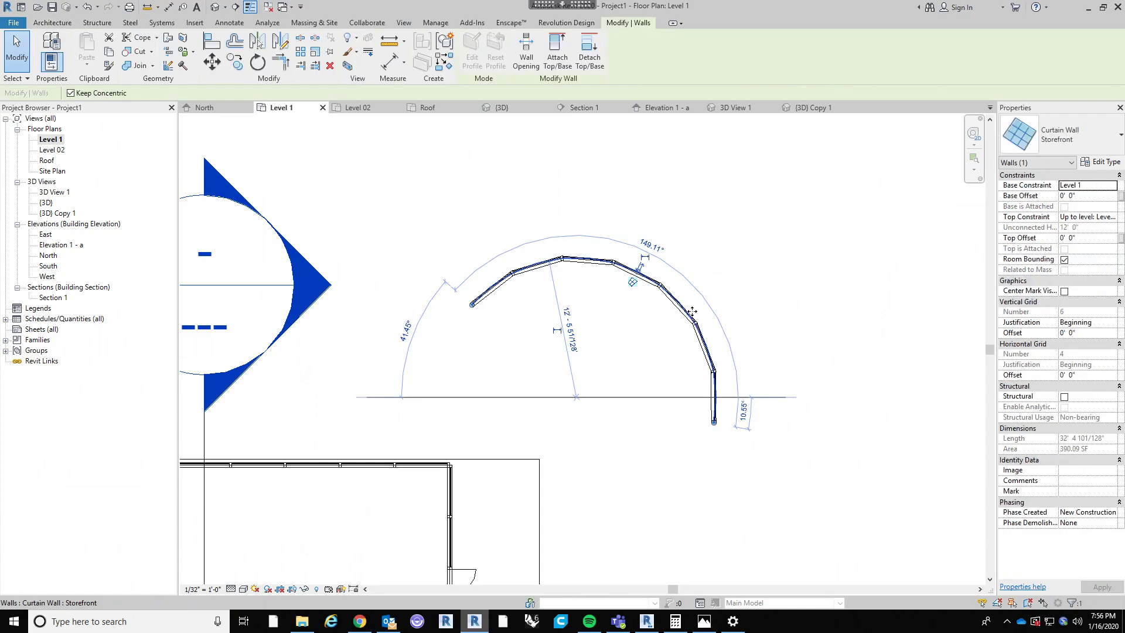
{"action": "left_click", "coordinate": [370, 625]}
{"action": "scroll", "coordinate": [688, 368], "scroll_direction": "up", "scroll_amount": 5}
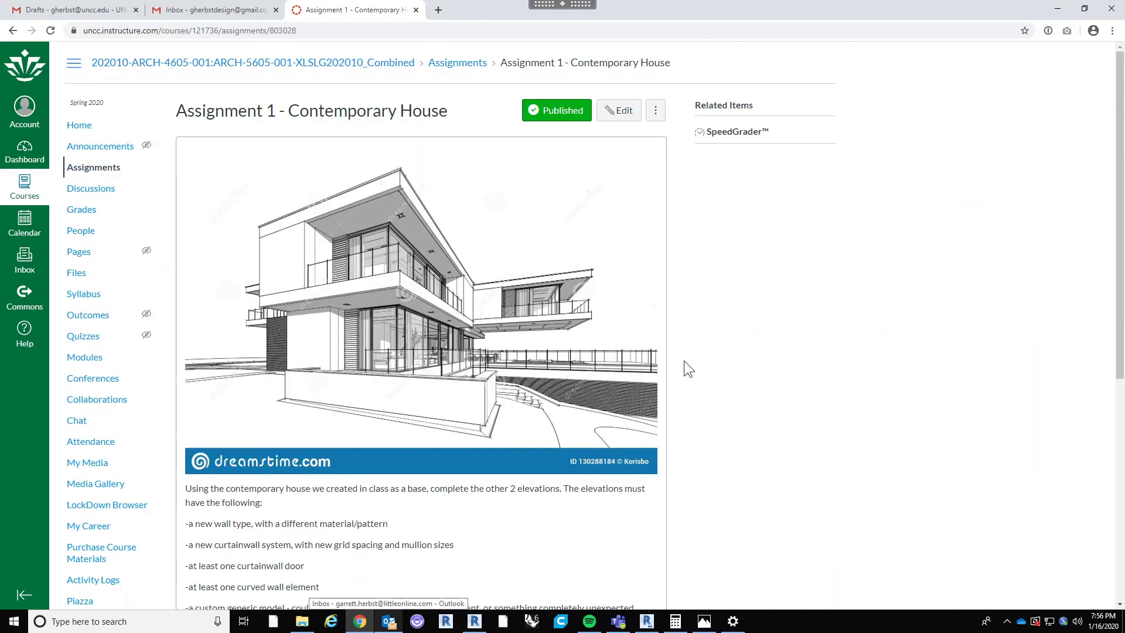
Step: Scroll the Contemporary House assignment page to read its 10 points, file-upload submission and Jan 23 due date
{"action": "scroll", "coordinate": [683, 360], "scroll_direction": "down", "scroll_amount": 3}
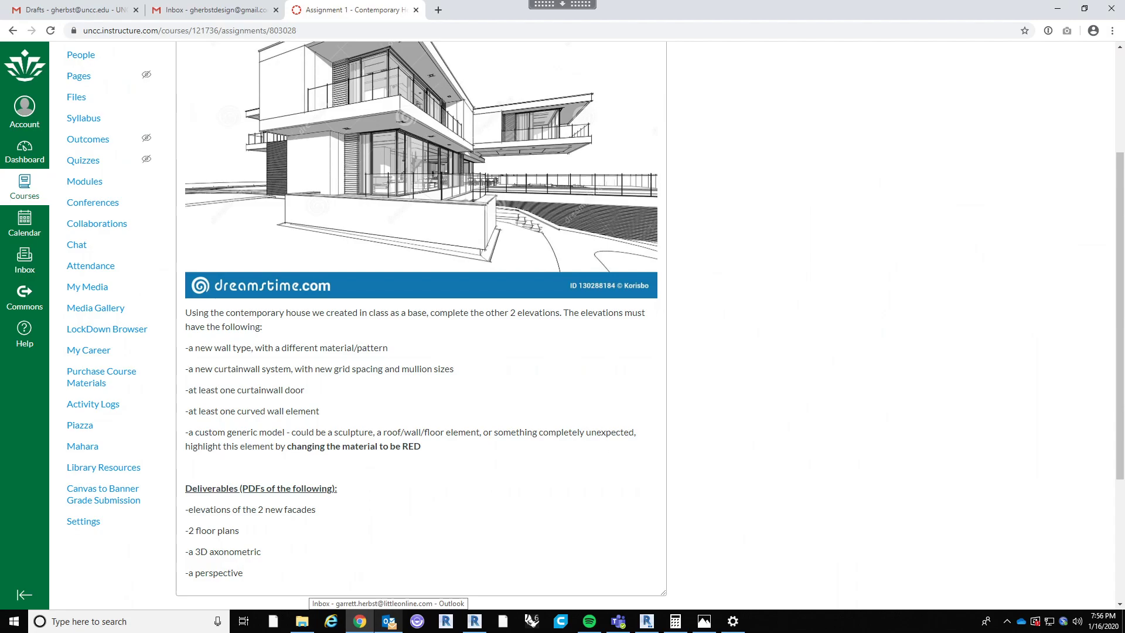
{"action": "scroll", "coordinate": [617, 448], "scroll_direction": "down", "scroll_amount": 3}
{"action": "scroll", "coordinate": [571, 471], "scroll_direction": "up", "scroll_amount": 1}
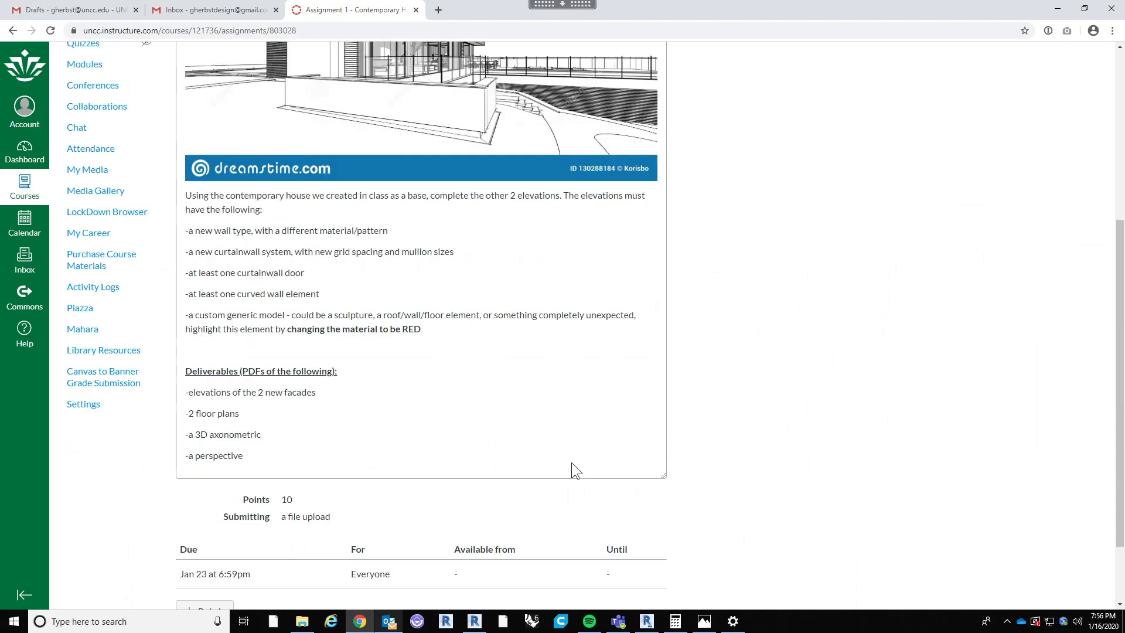
{"action": "scroll", "coordinate": [576, 471], "scroll_direction": "down", "scroll_amount": 2}
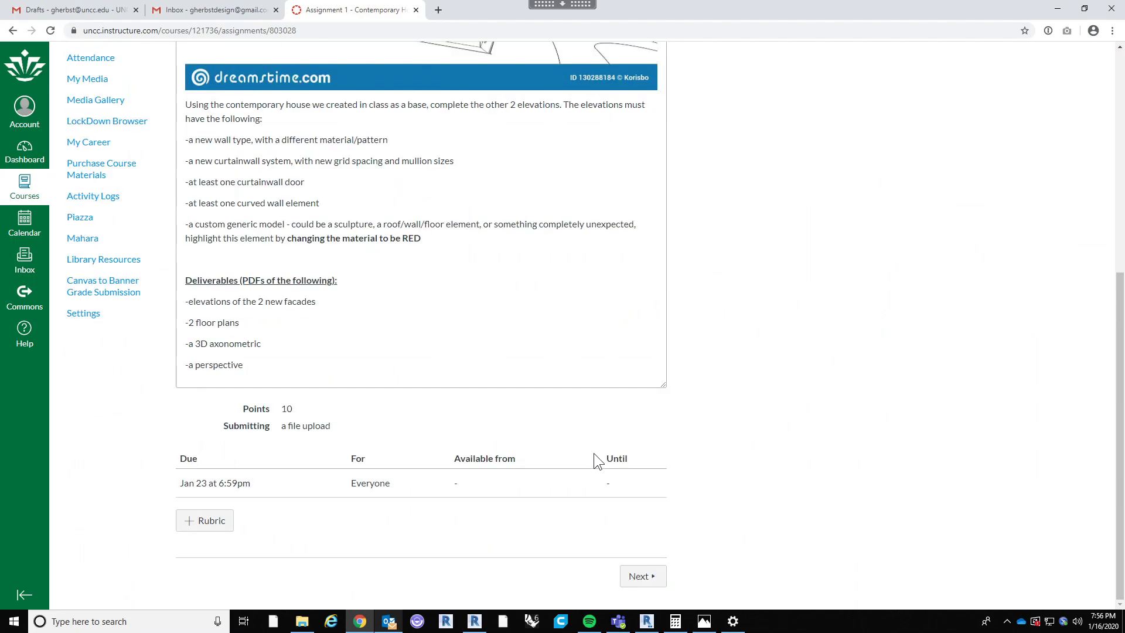